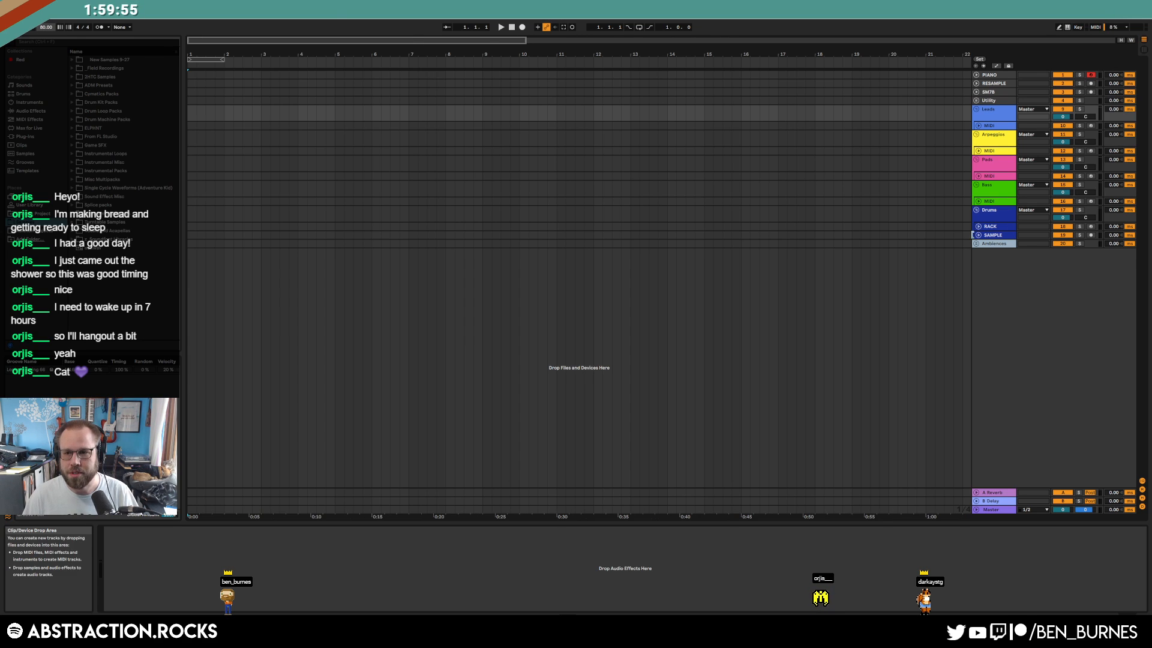
Show the RACK drum rack and browse to Vengeance Minimal House > VMH1 Bassdrums
left_click(1003, 233)
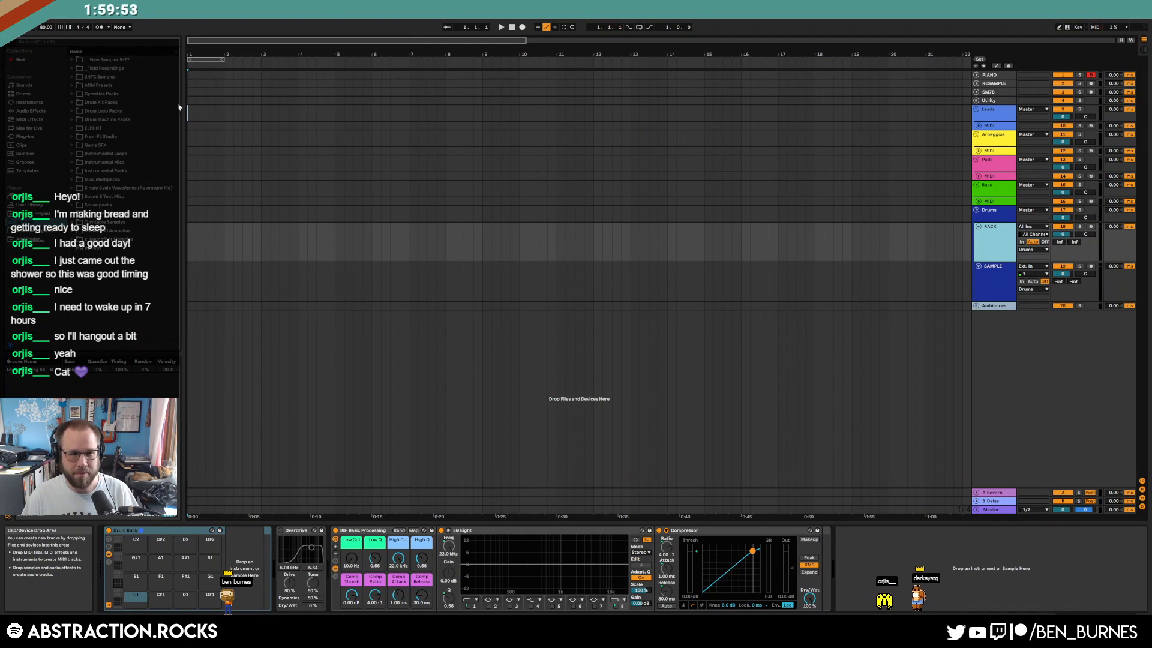
left_click(72, 180)
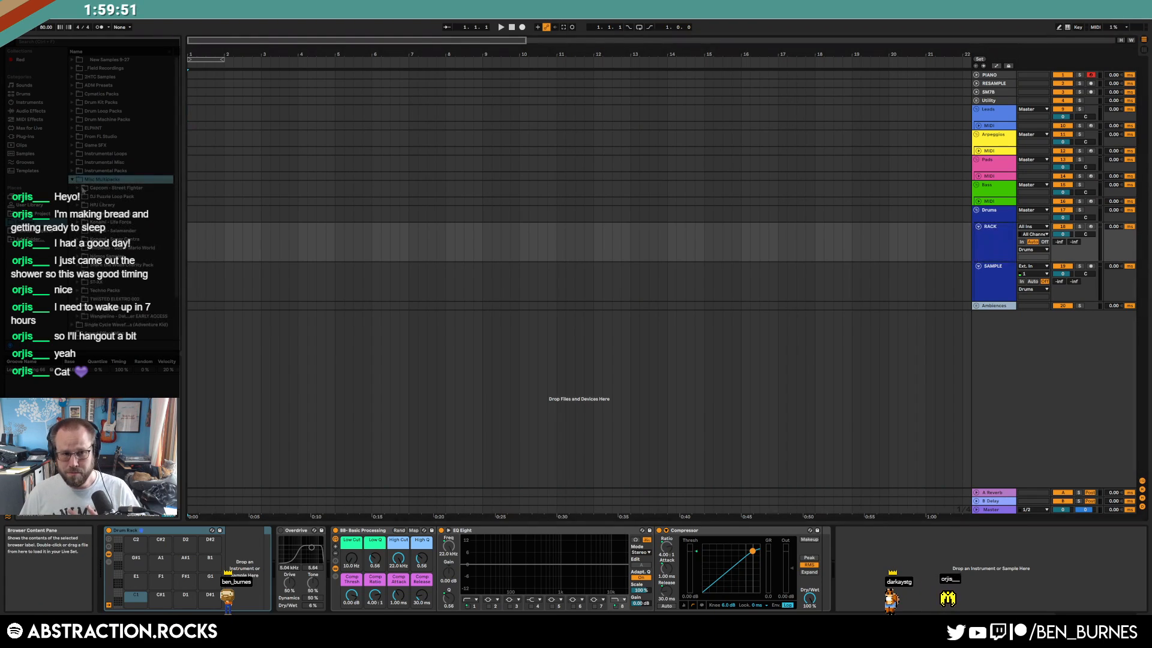
left_click(80, 309)
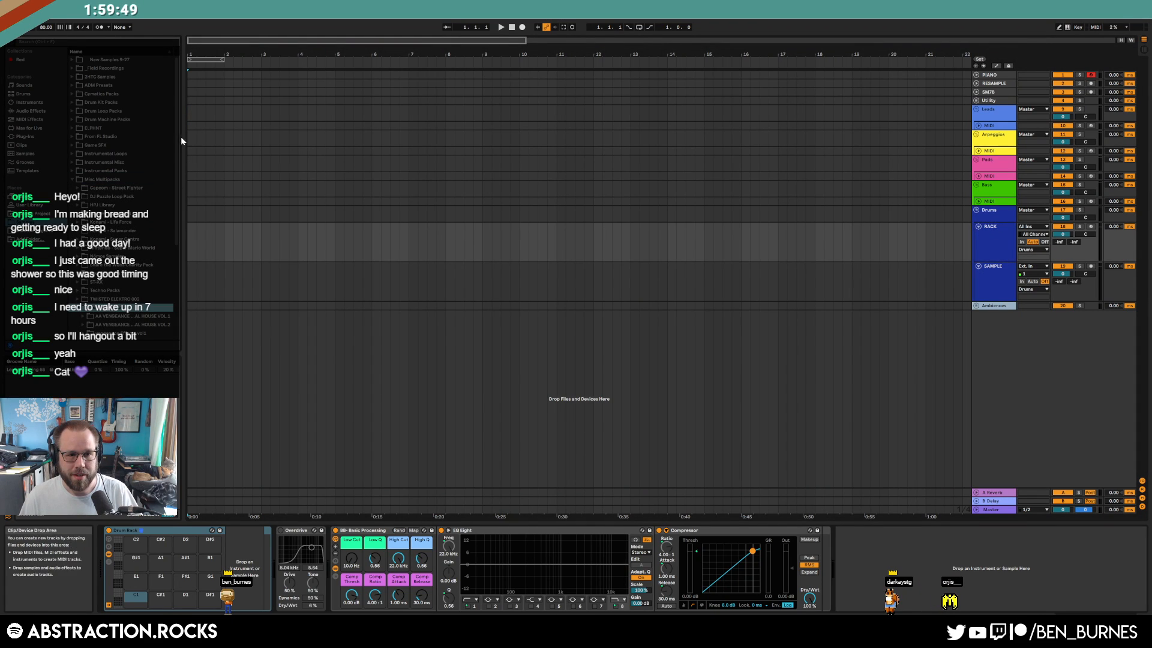
scroll(150, 210, "down", 5)
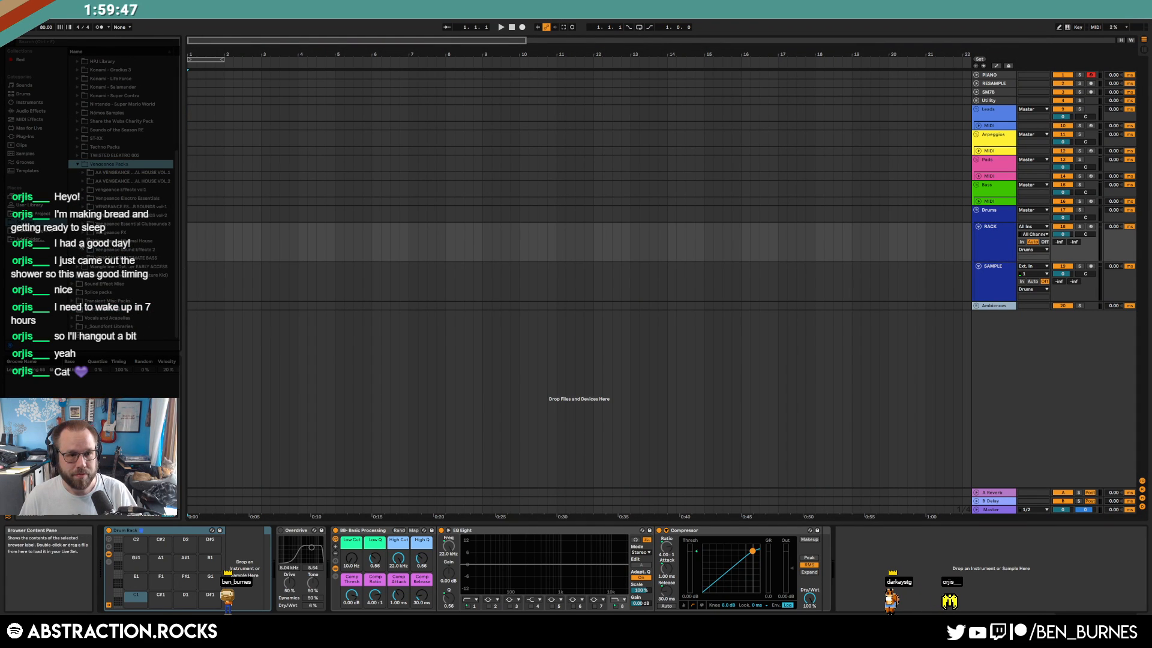
left_click(83, 241)
left_click(89, 258)
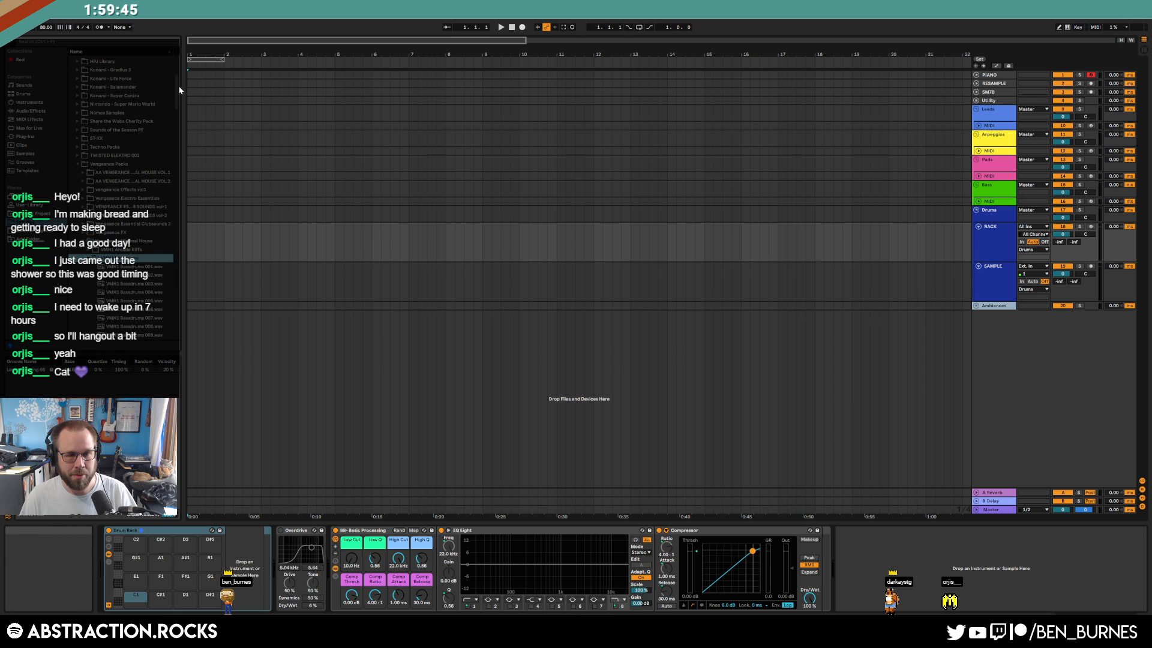
left_click_drag(178, 85, 179, 210)
Audition the VMH1 Bassdrums kicks from 114 onward and load 125 onto pad C1
left_click(147, 217)
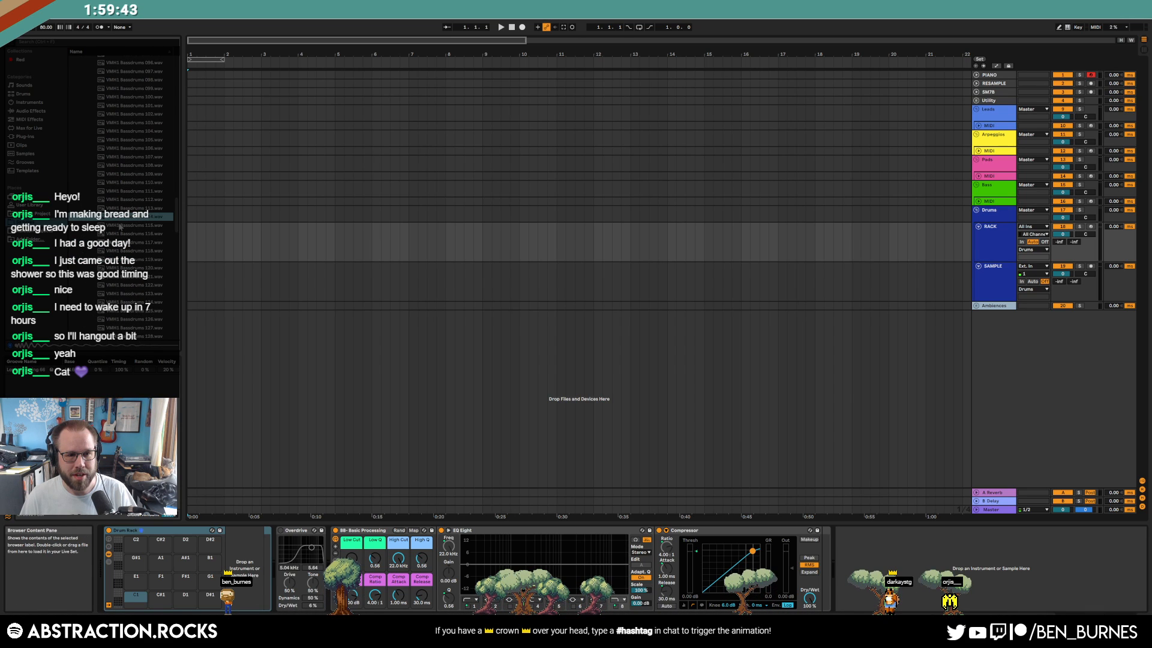
key("Down")
key("Down")
key("Down")
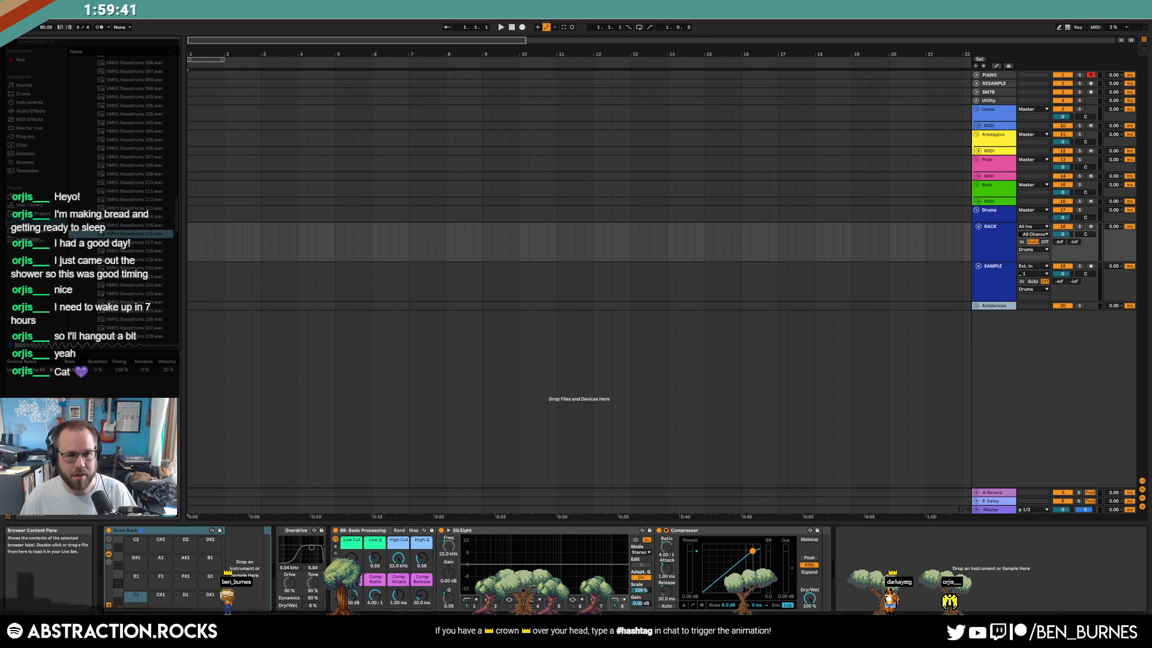
key("Down")
key("Down")
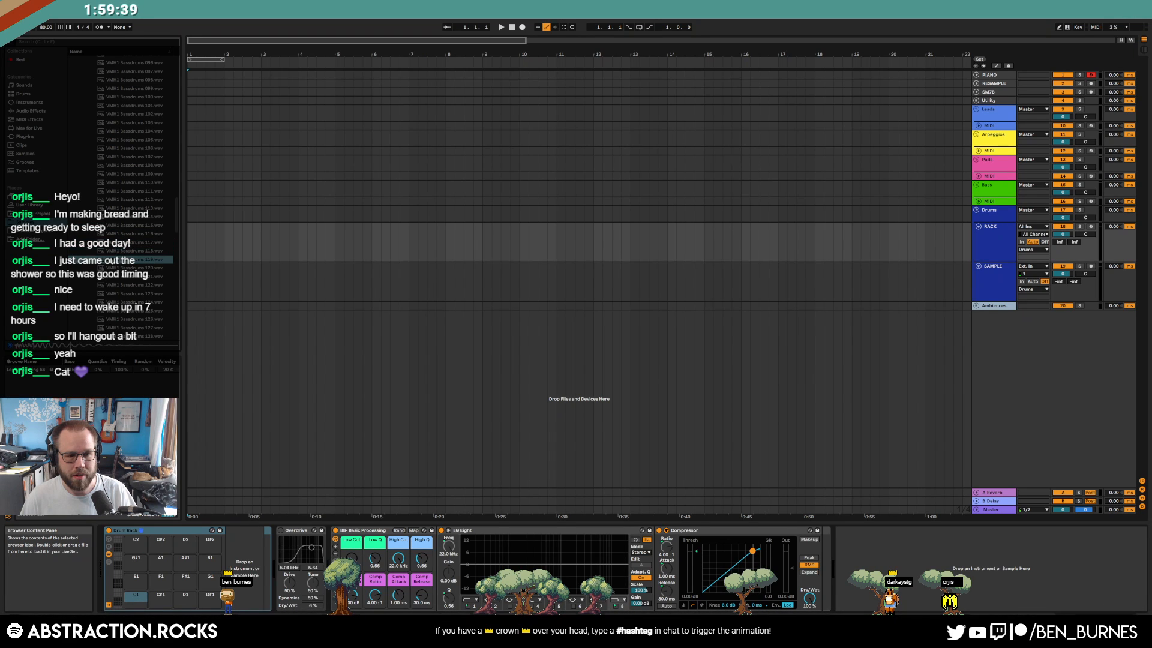
key("Down")
key("Down")
key("Down")
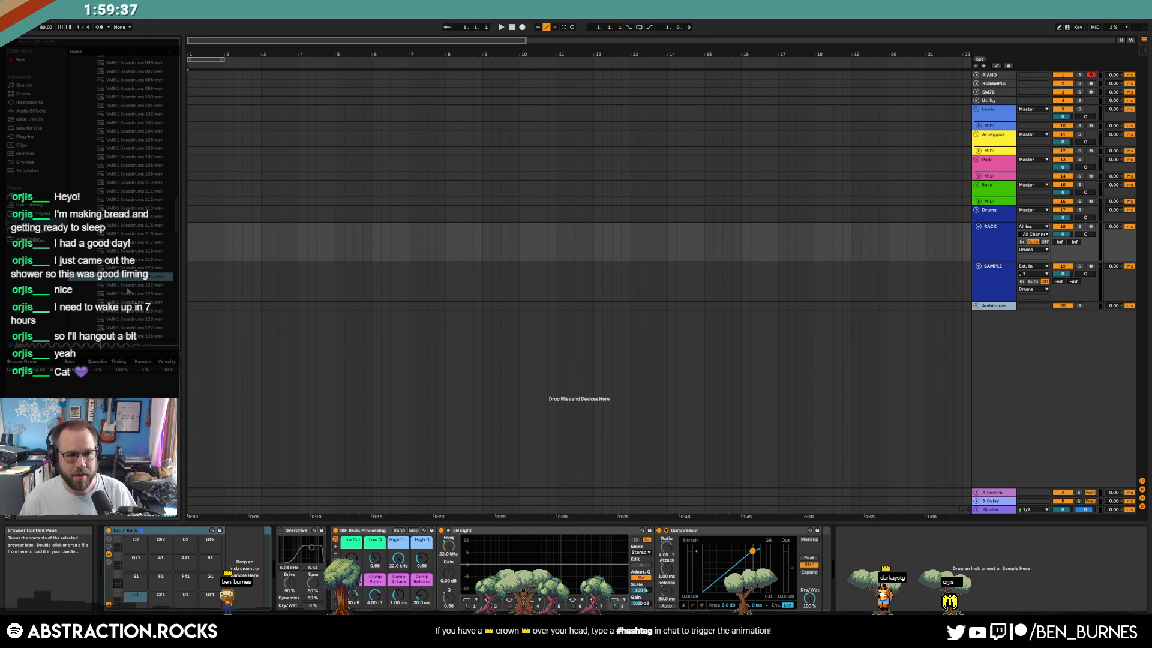
key("Down")
key("Down")
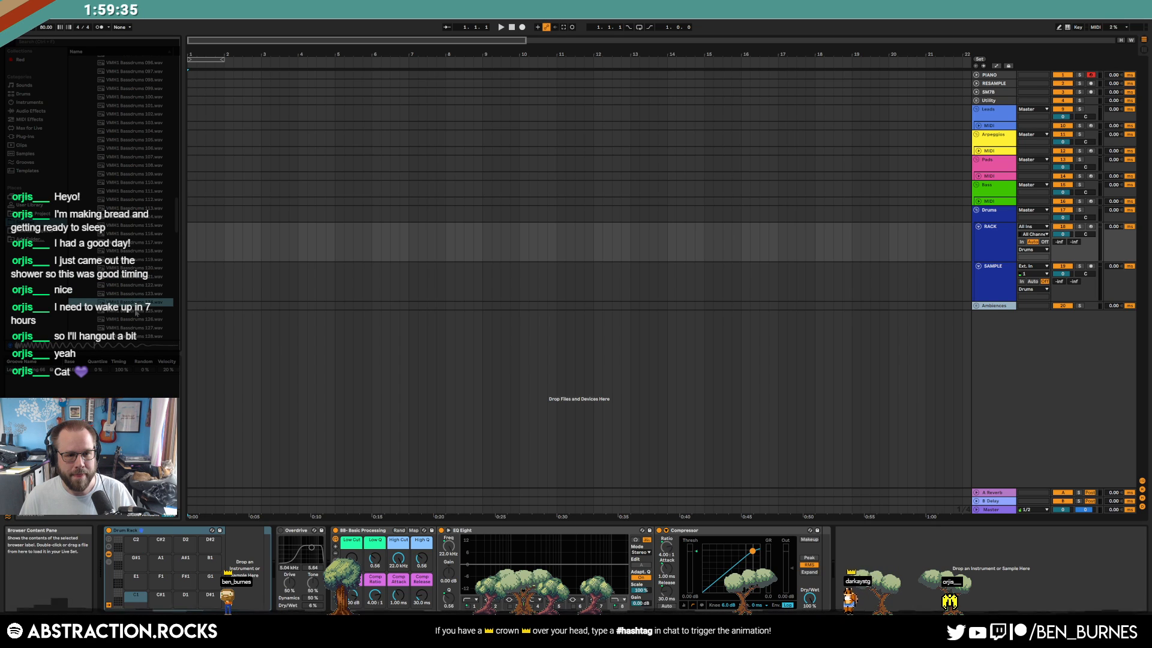
key("Down")
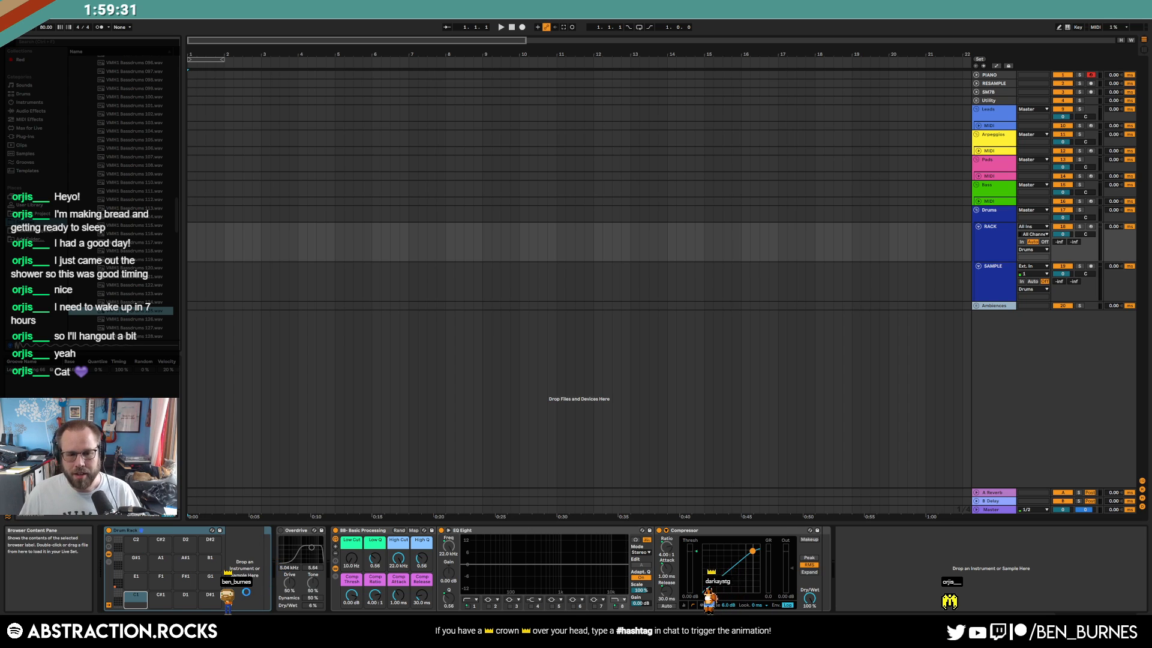
key("Return")
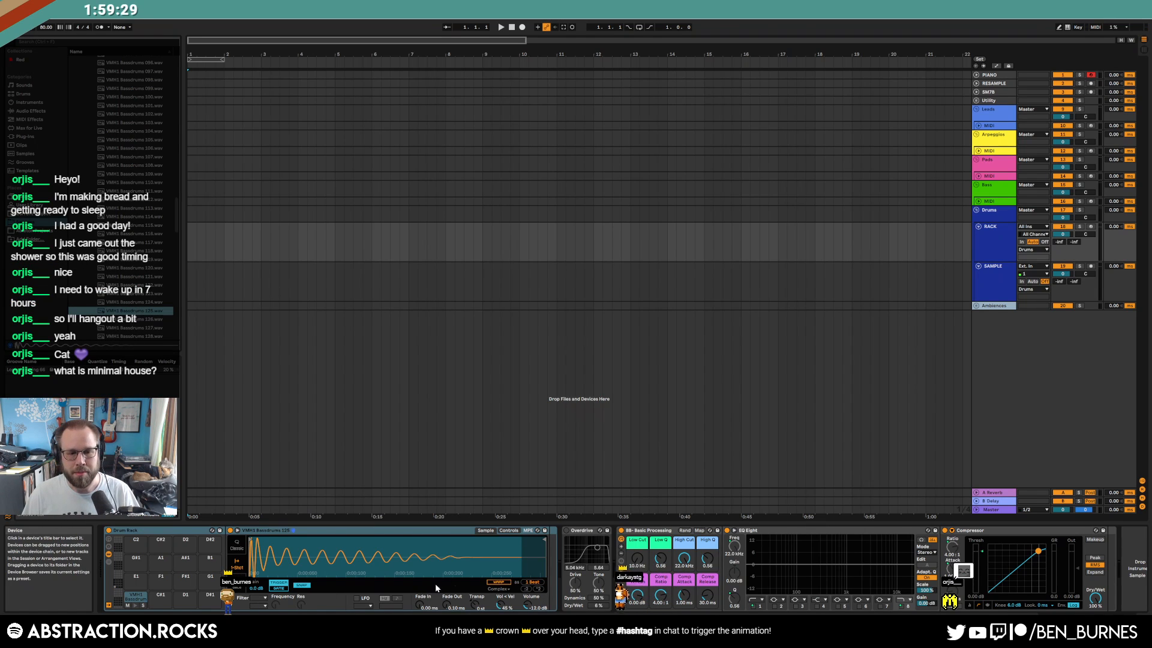
Trim the kick's tail with a fade-out and create an empty MIDI clip at the RACK lane's start
mouse_move(544, 541)
left_mouse_down()
mouse_move(384, 542)
mouse_move(404, 542)
left_mouse_up()
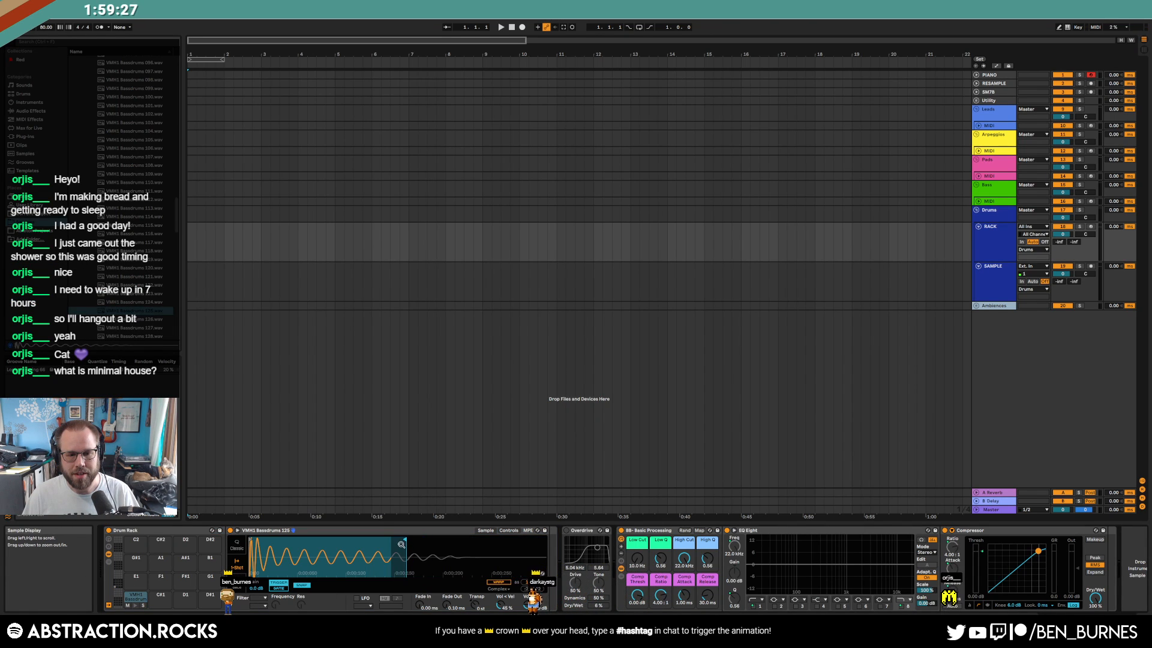
left_click_drag(446, 604, 445, 559)
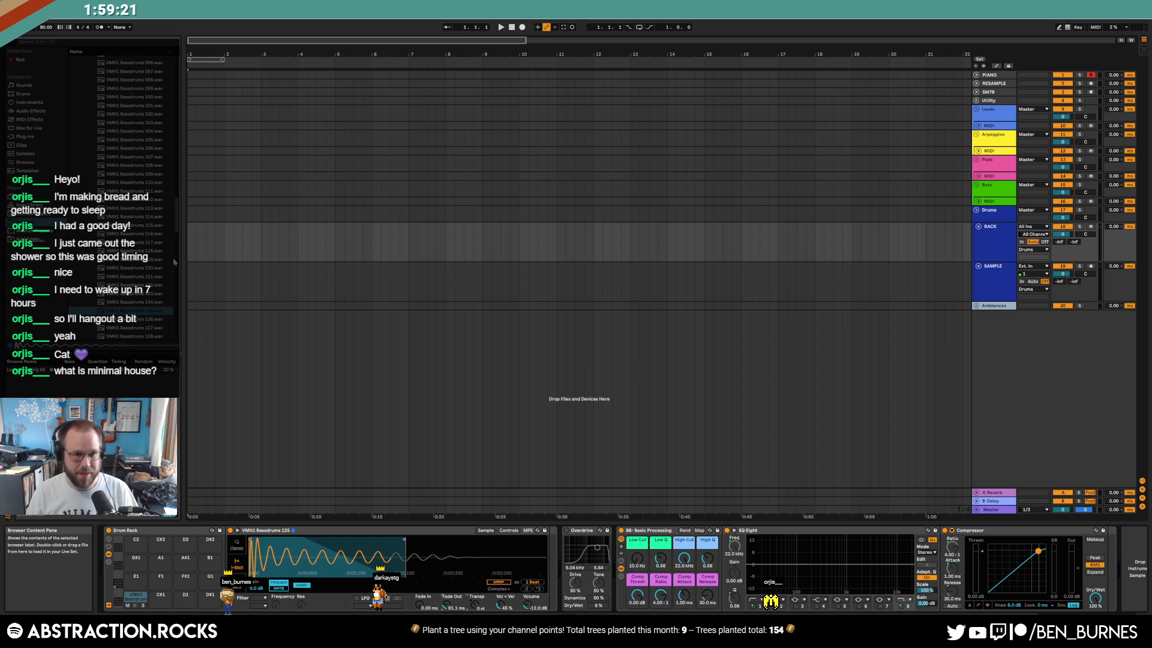
left_click_drag(188, 247, 225, 247)
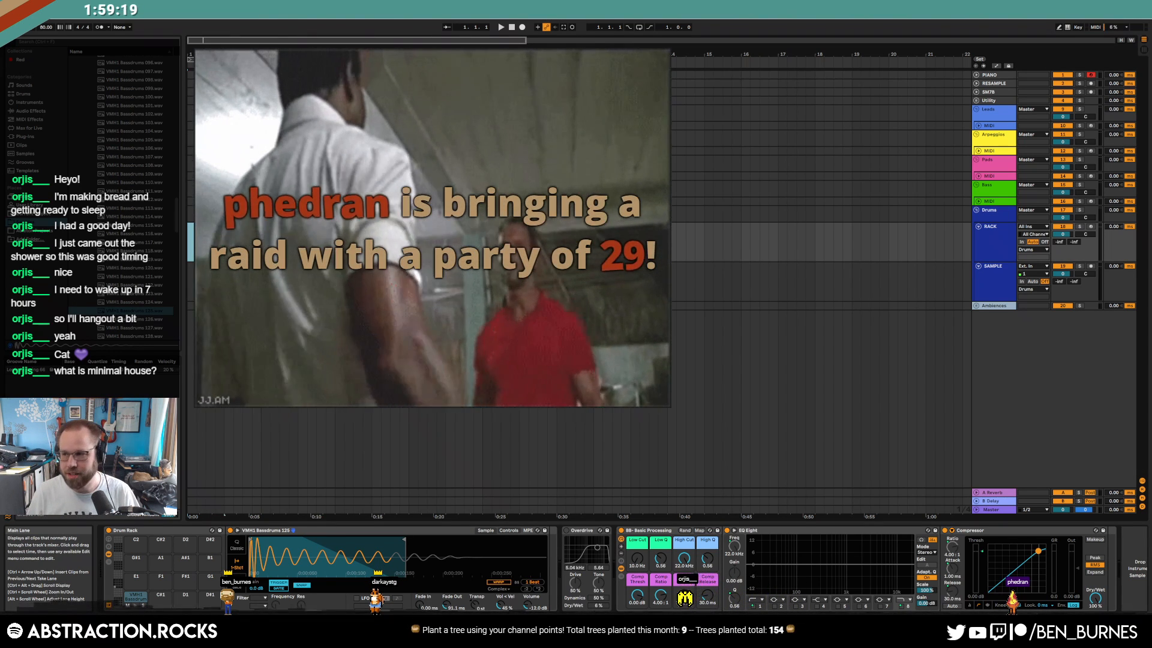
key("ctrl+shift+m")
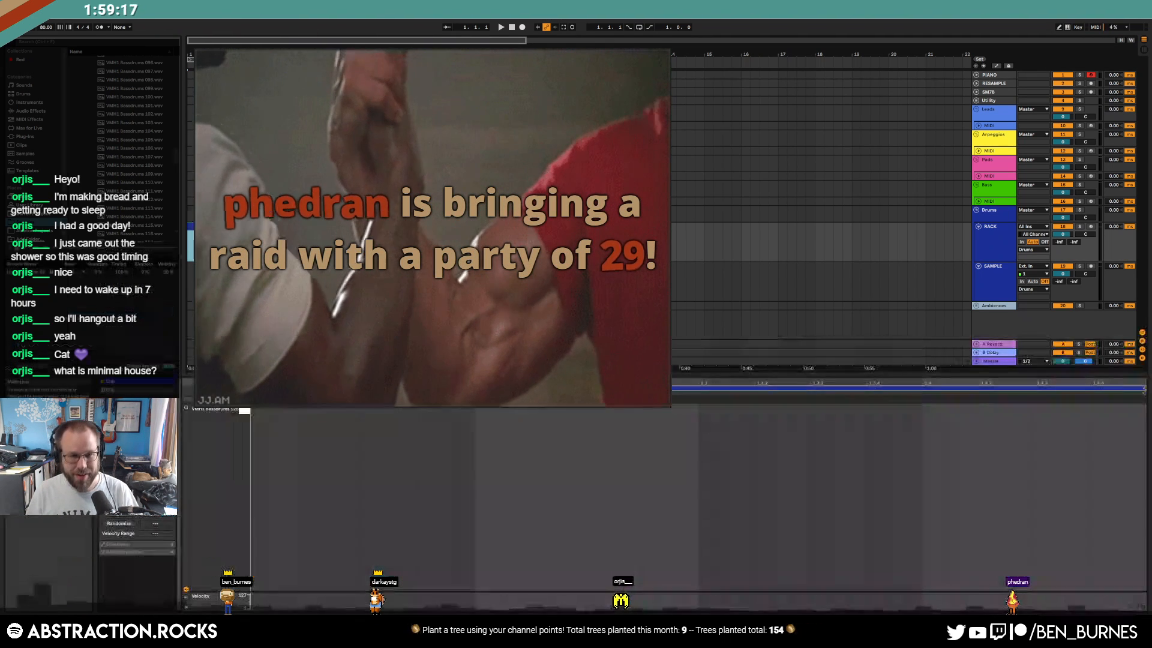
Place kick notes on all four beats, end the clip at bar 5 and loop it
double_click(266, 410)
double_click(505, 410)
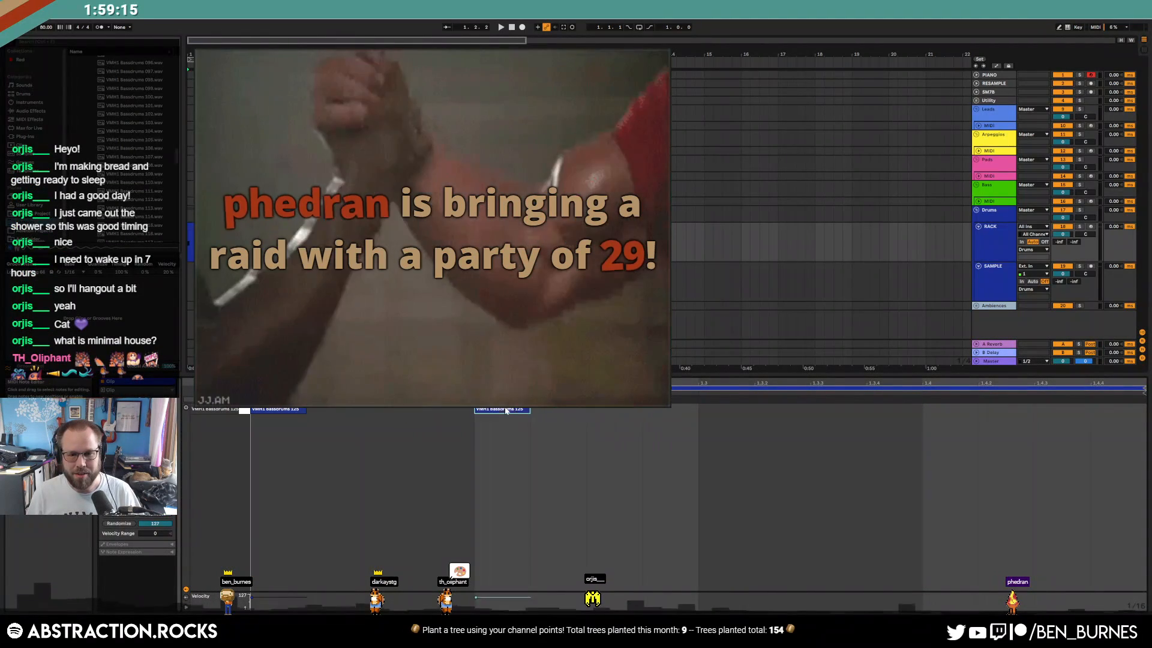
double_click(713, 410)
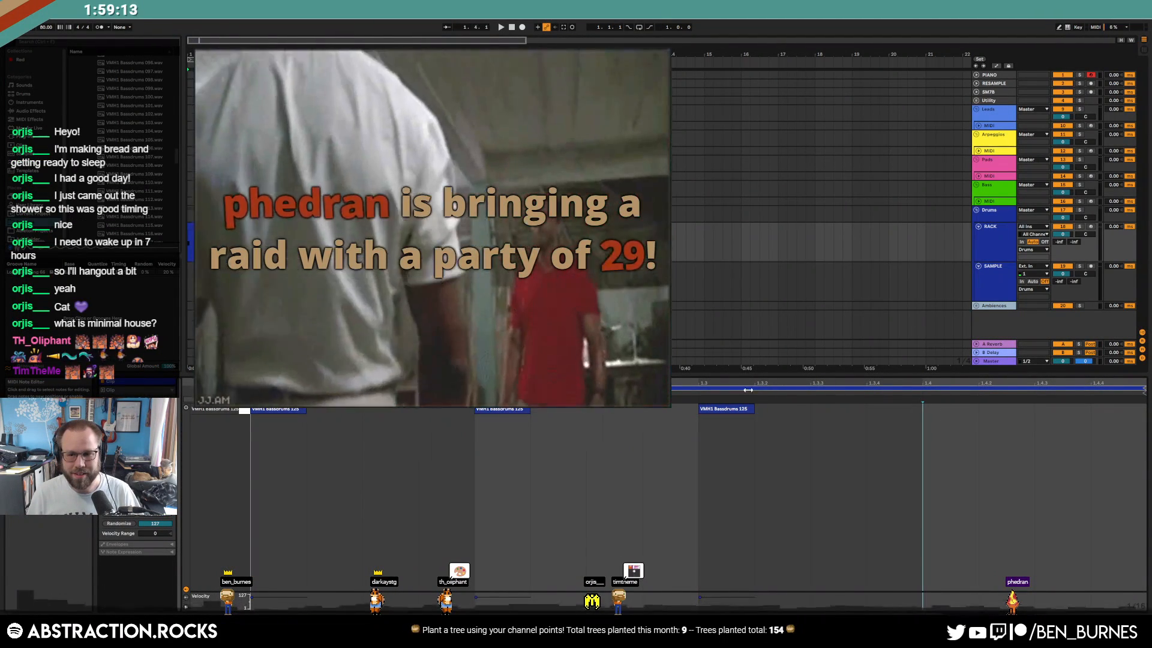
double_click(939, 410)
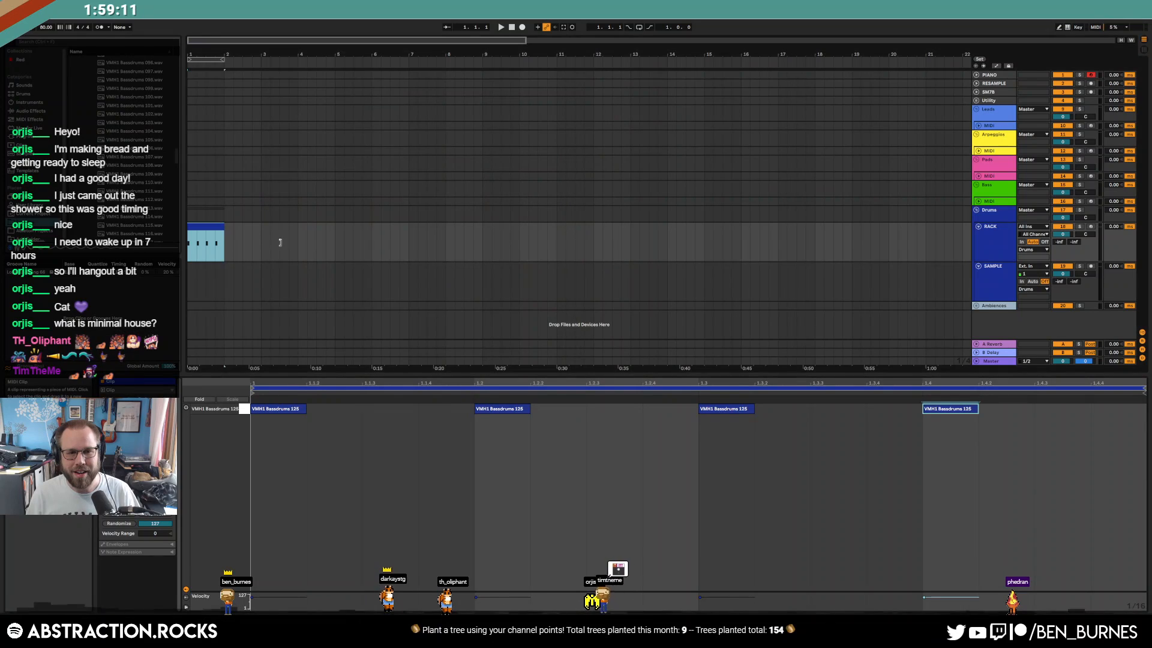
left_click_drag(360, 250, 335, 243)
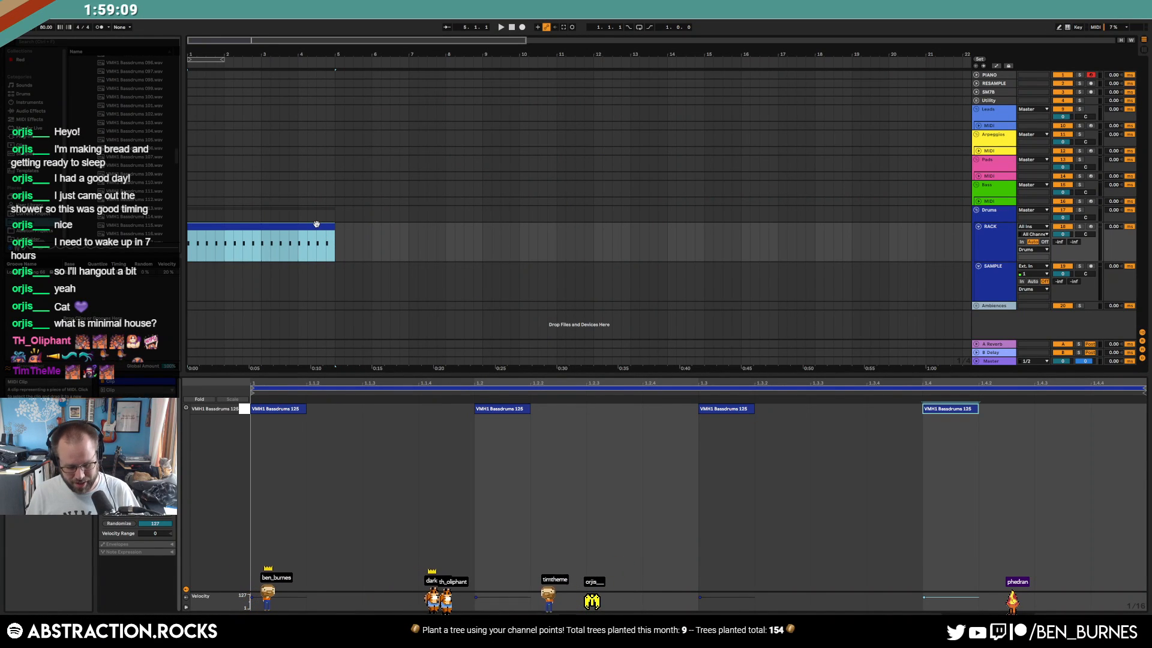
key("ctrl+l")
key("shift+Tab")
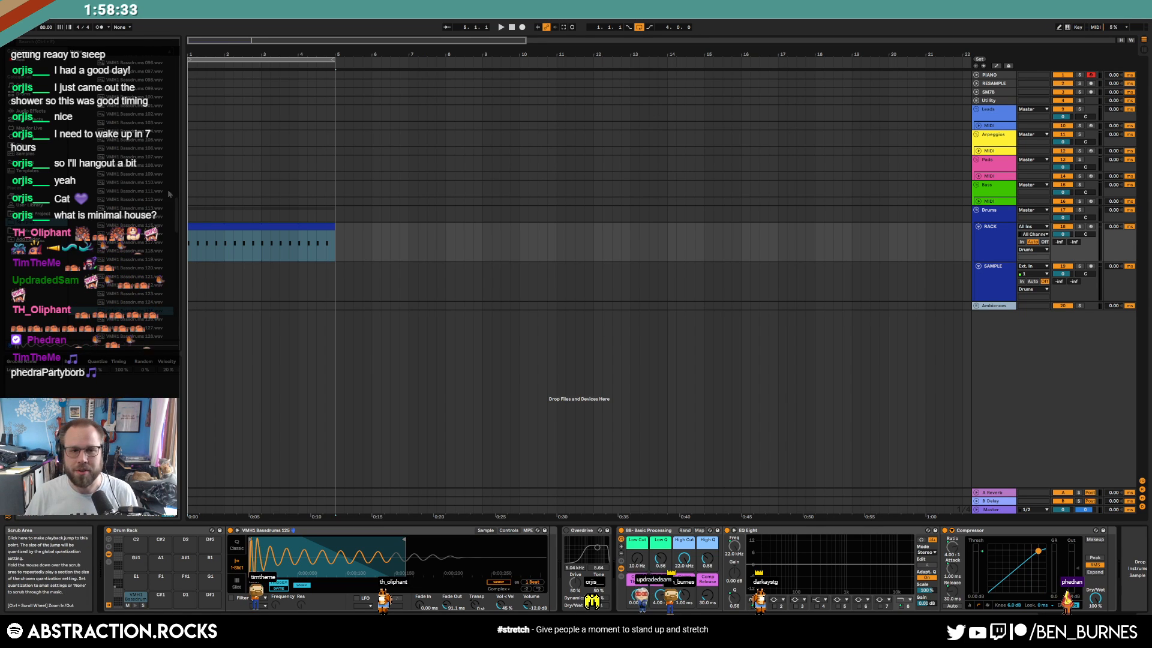
Play the kick loop and change the song tempo to 90 BPM
left_click(250, 227)
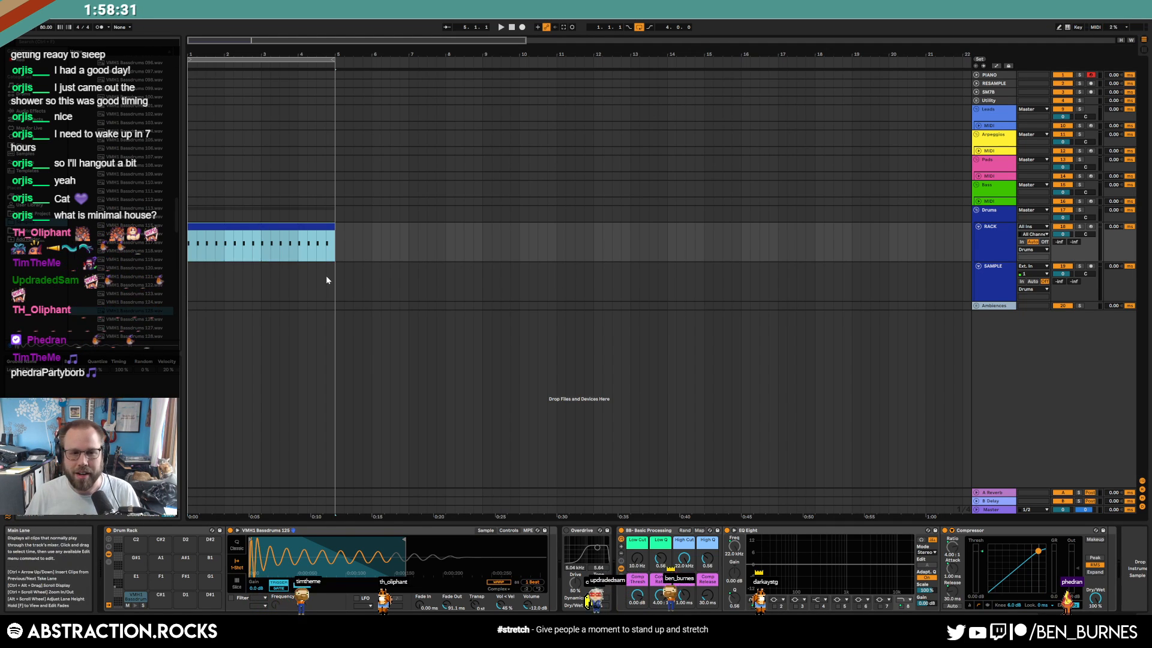
key("space")
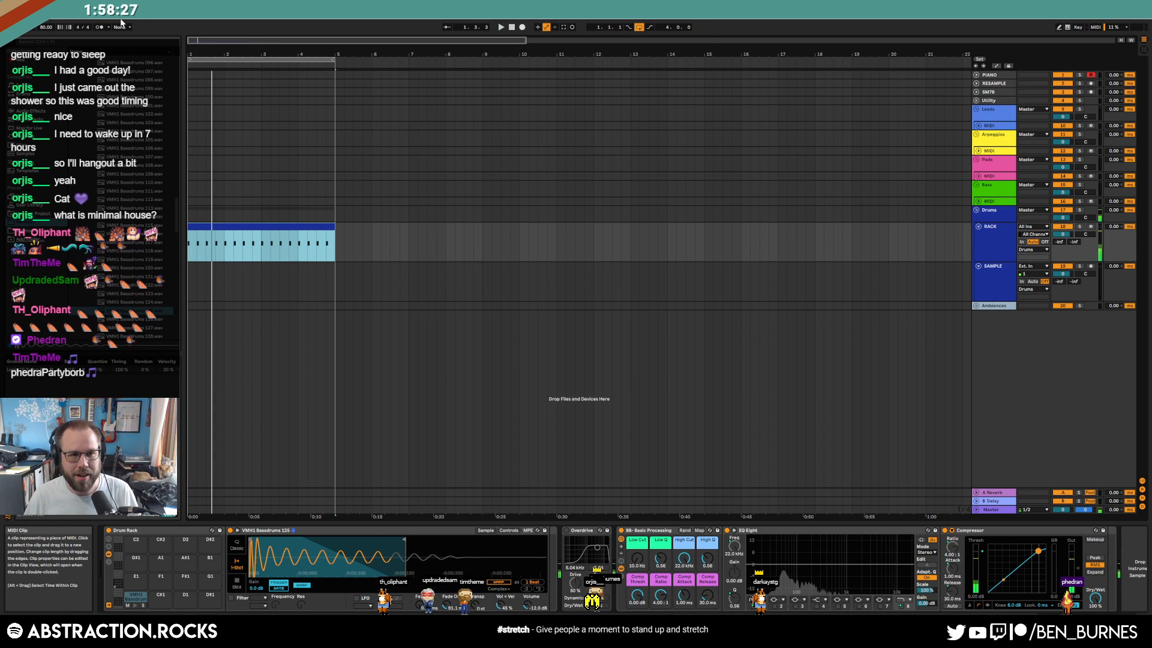
left_click(42, 29)
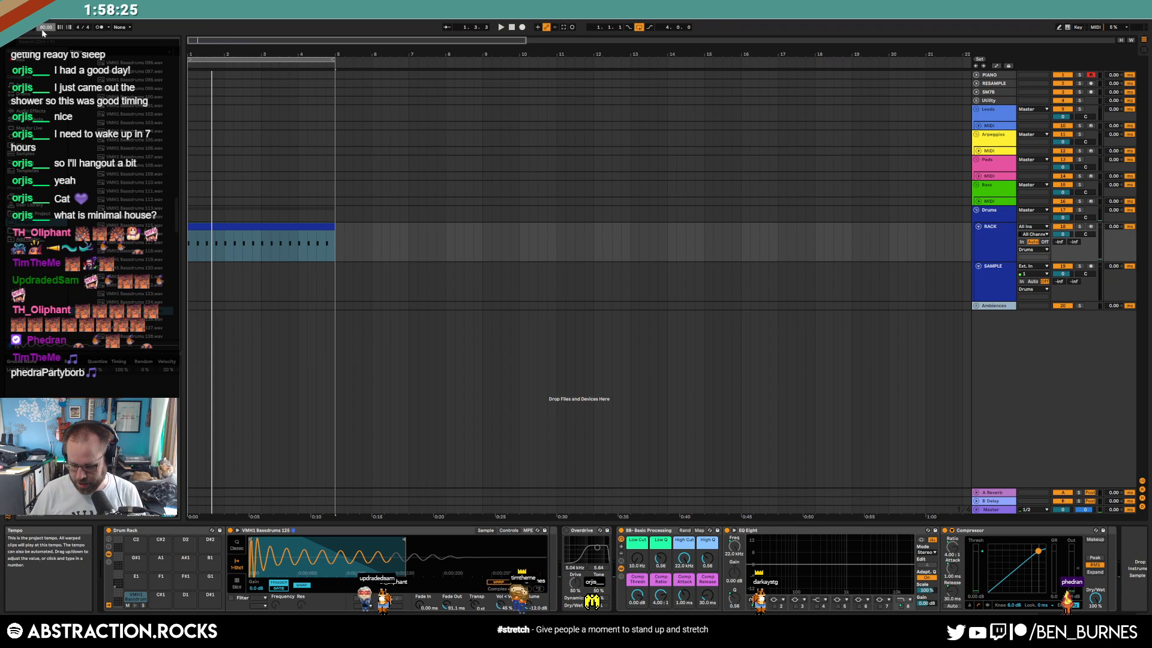
type("90")
key("Return")
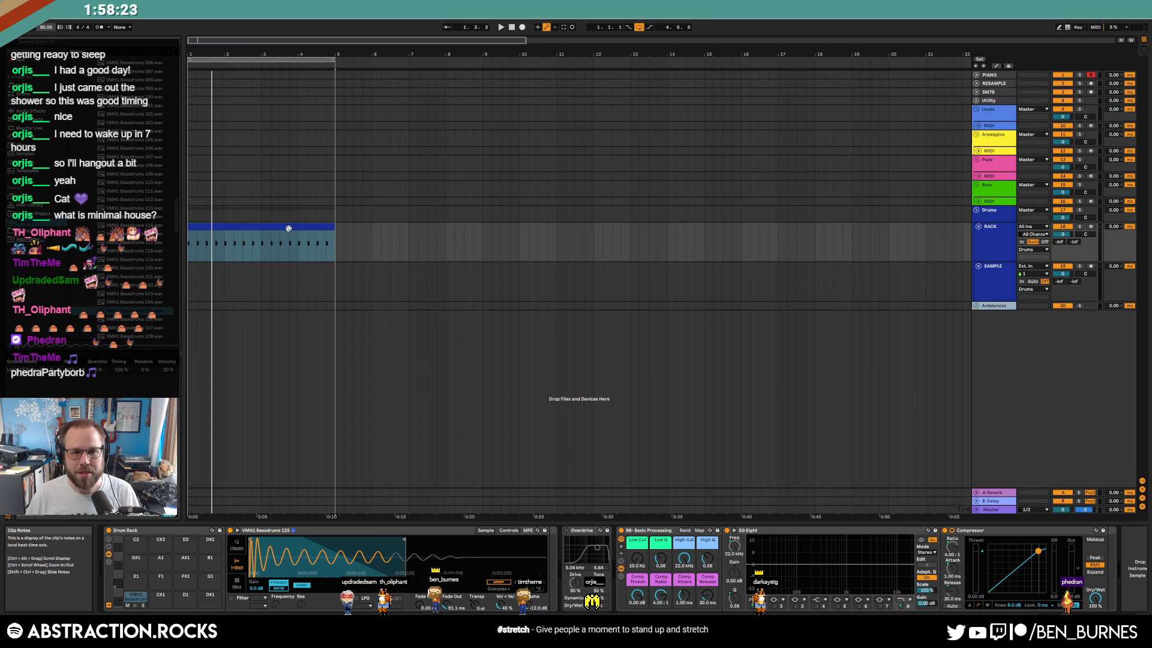
left_click(288, 228)
Arm the bass track and set Operator's Osc B to -29 dB with a plucky 638 ms decay
left_click(993, 202)
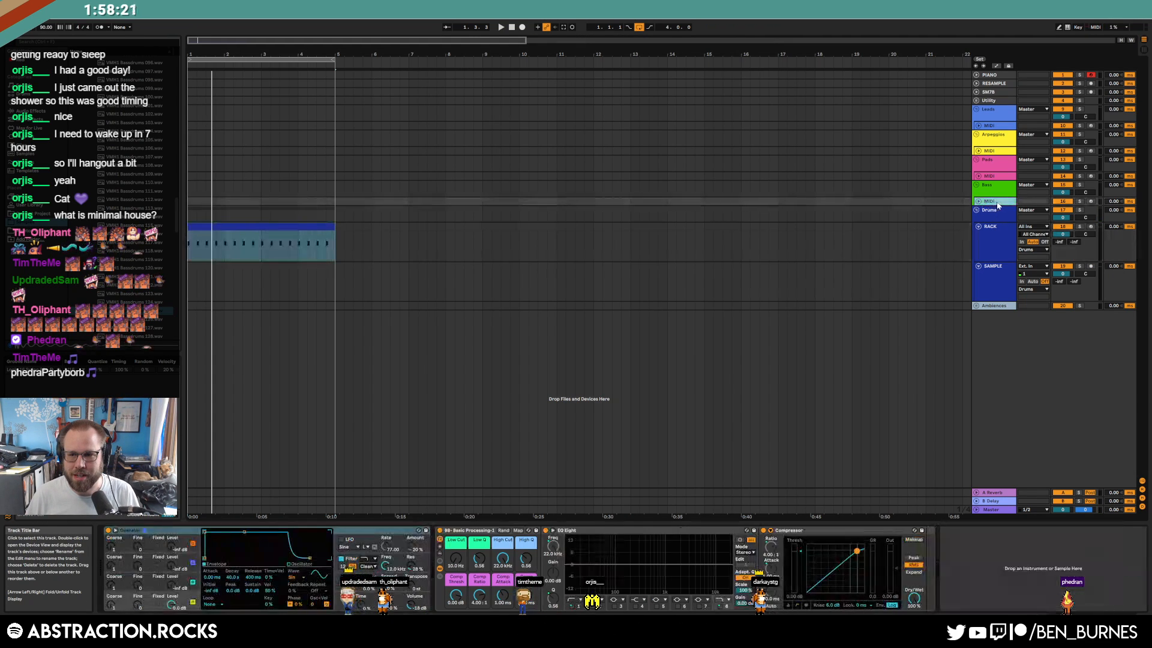
left_click(979, 202)
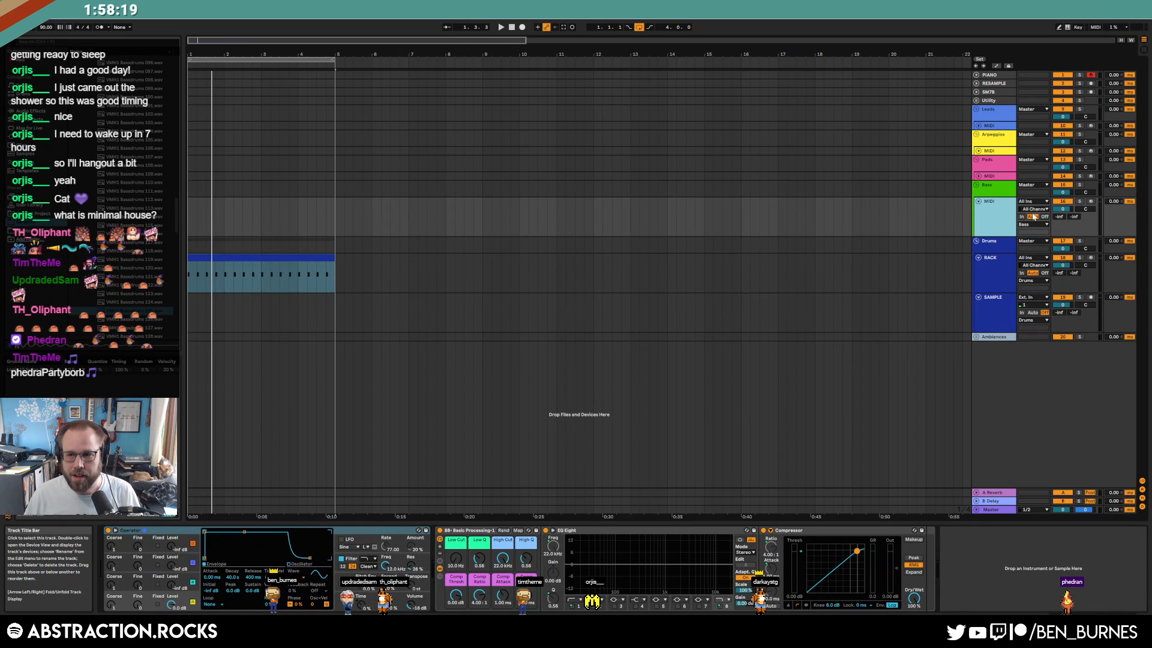
left_click(1091, 202)
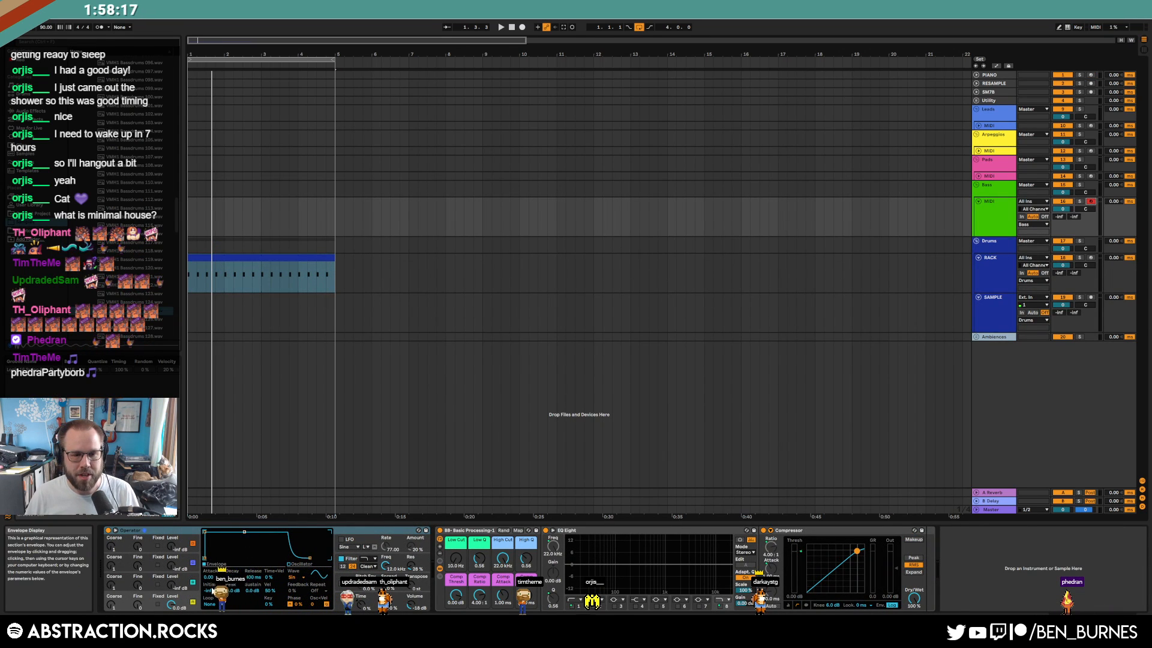
left_click_drag(172, 591, 172, 586)
left_click_drag(227, 551, 229, 559)
Create a bass clip at bar 1 with a sixteenth-note C1 duplicated across the beats
left_click_drag(195, 207, 210, 214)
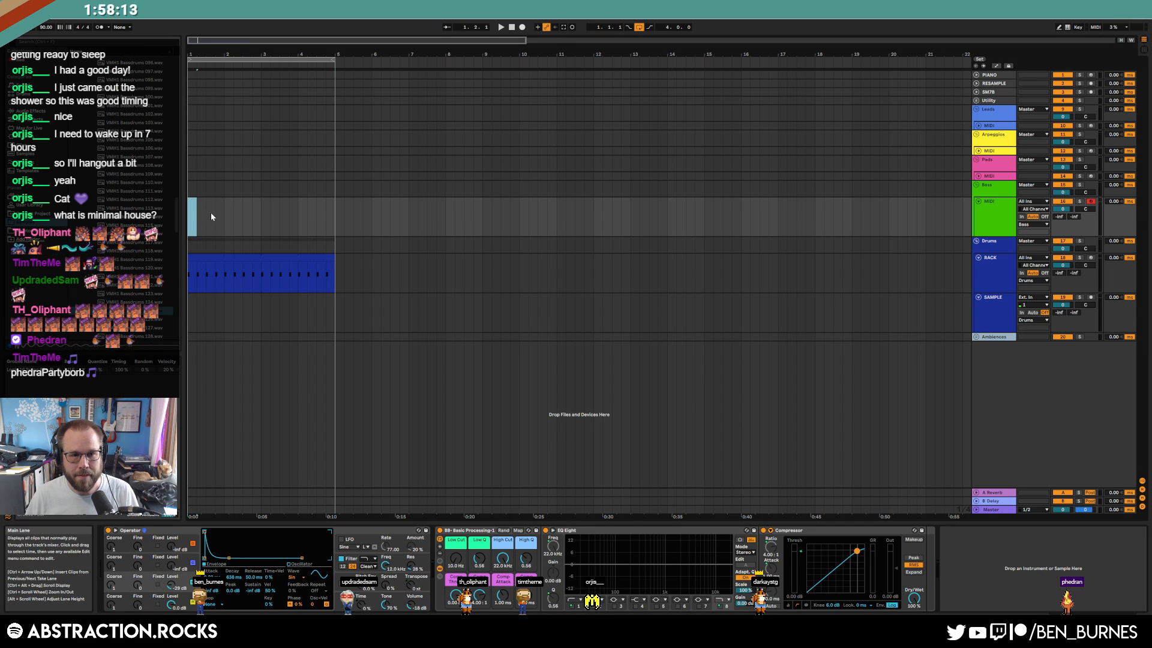
double_click(245, 227)
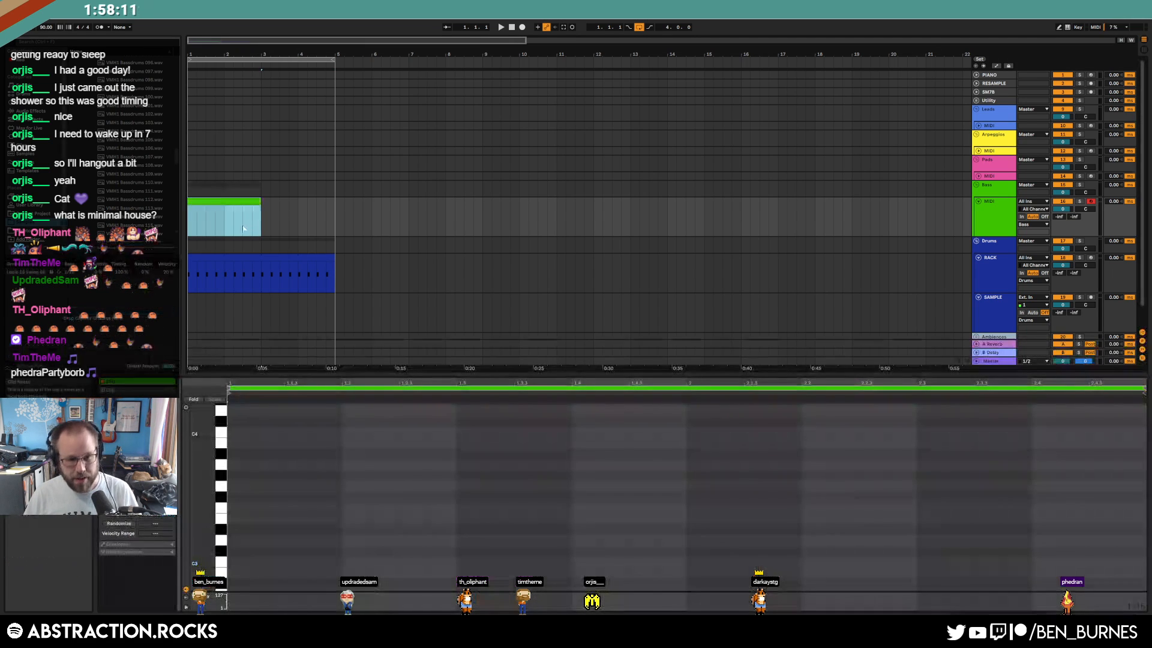
left_click_drag(208, 518, 201, 180)
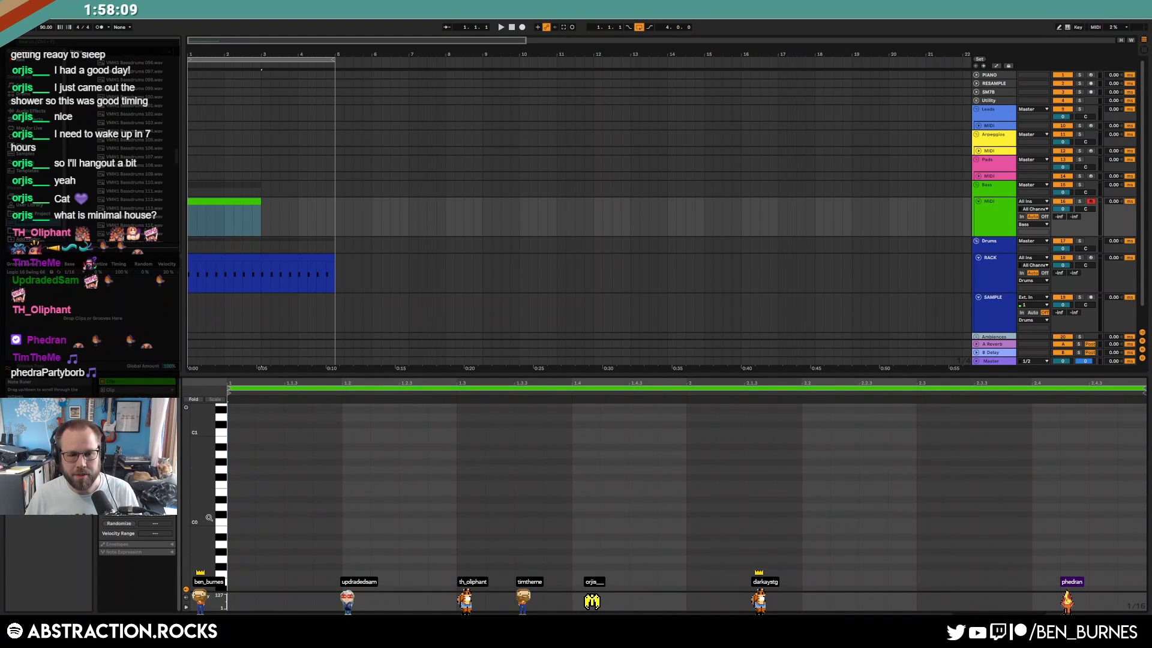
double_click(241, 432)
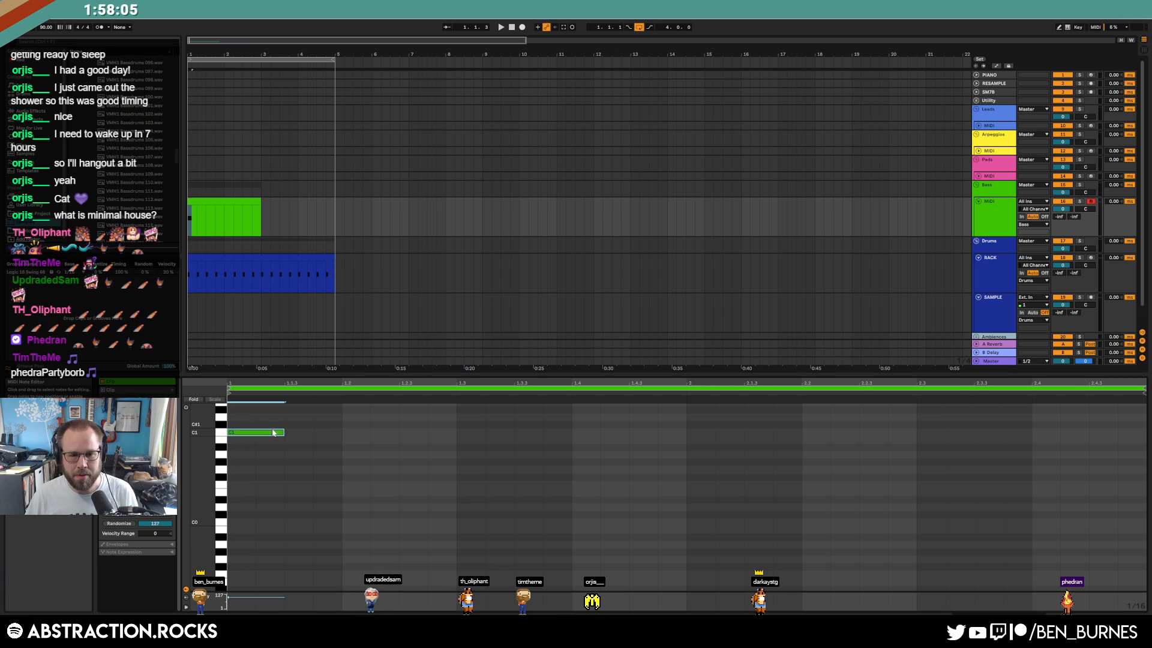
key("space")
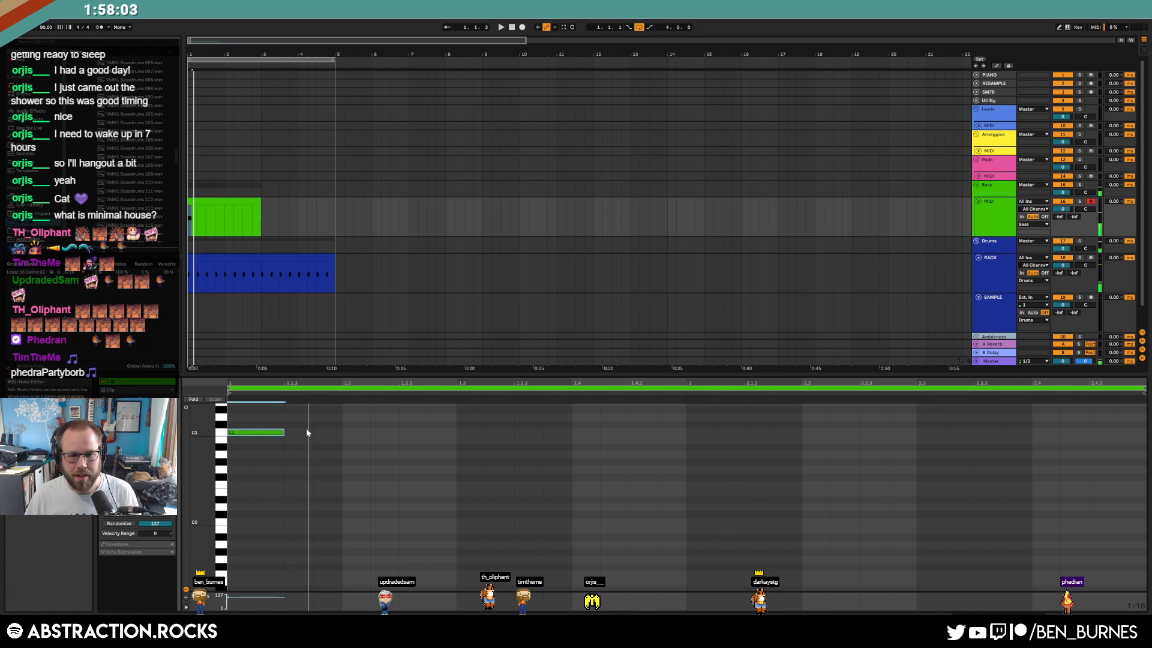
key("ctrl+d")
key("ctrl+d")
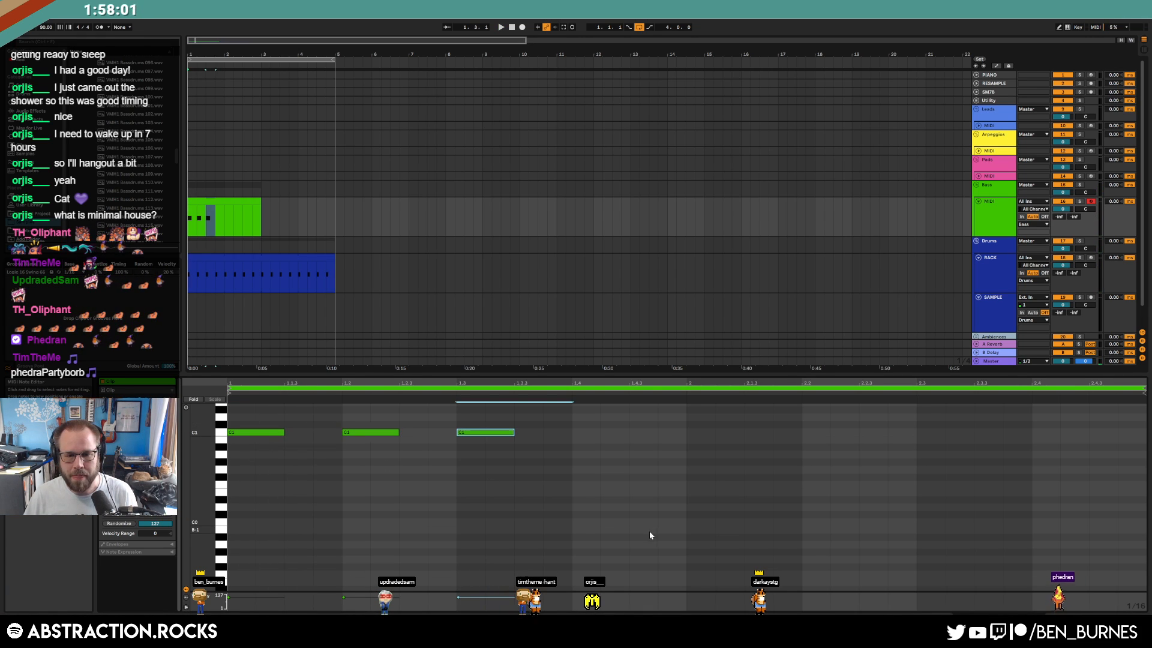
key("space")
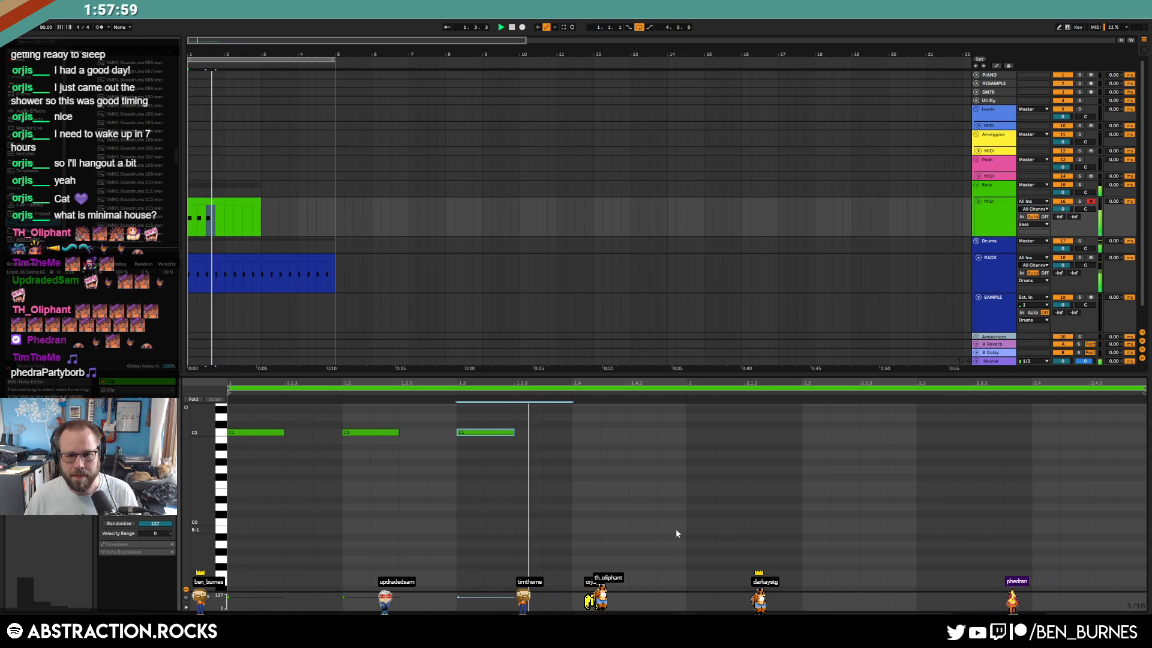
scroll(660, 498, "up", 3)
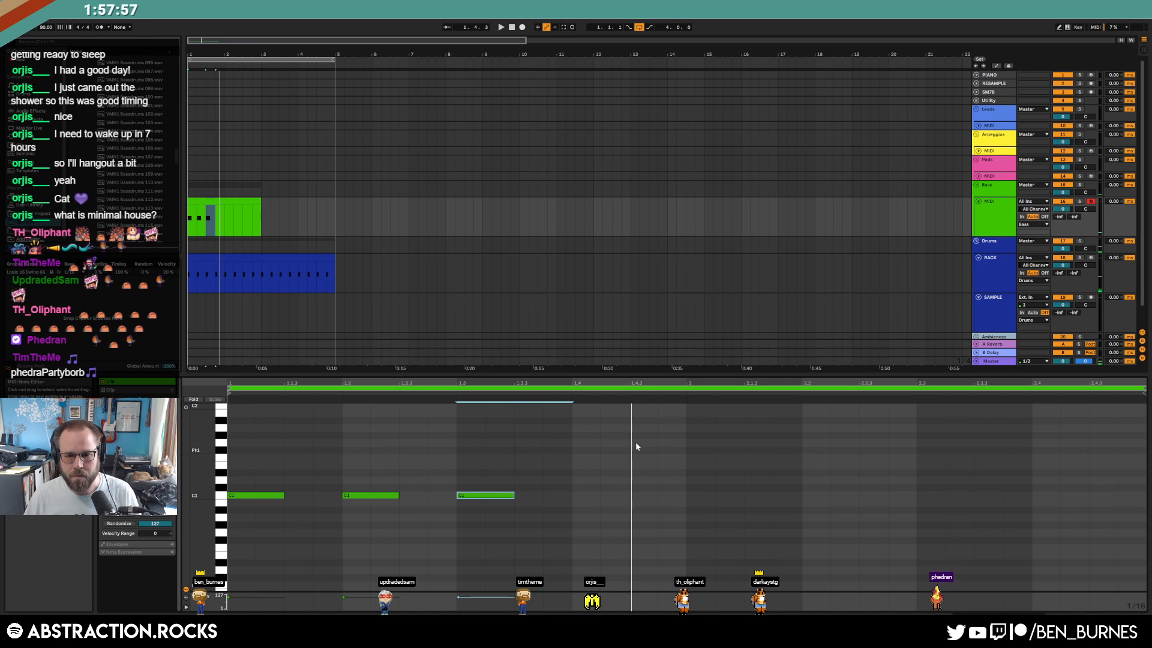
Draw G1 and F1 notes around bar 2, then raise them by semitones
left_click_drag(632, 442, 688, 442)
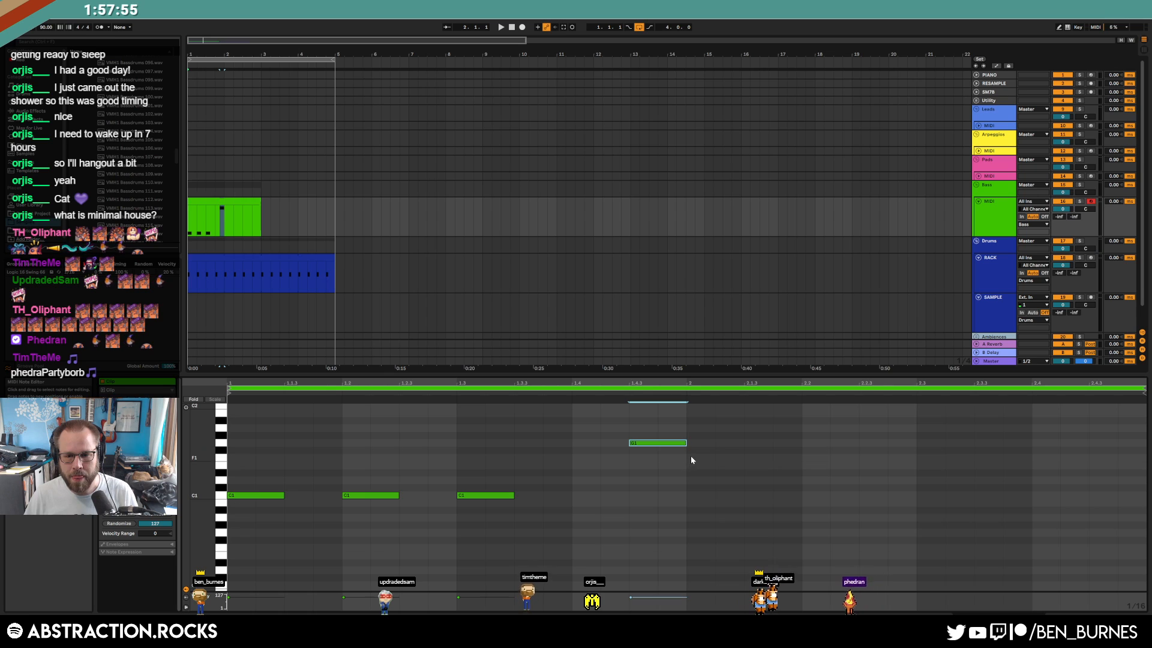
left_click(691, 458)
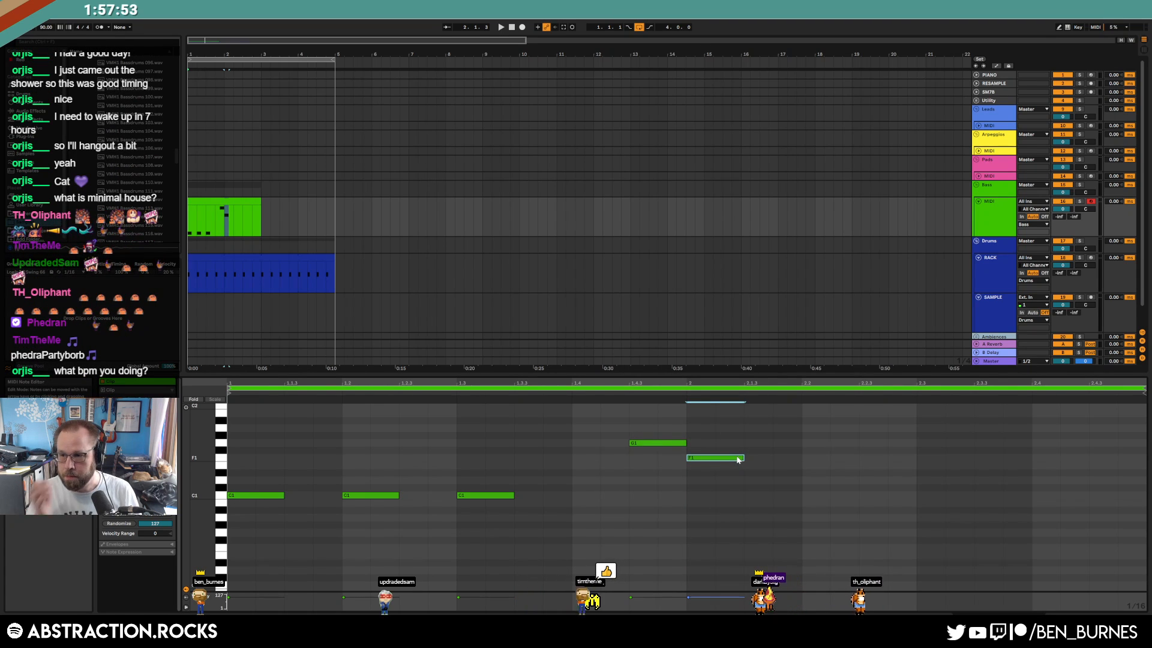
left_click_drag(641, 425, 719, 478)
key("Up")
left_click_drag(719, 426, 718, 474)
key("Up")
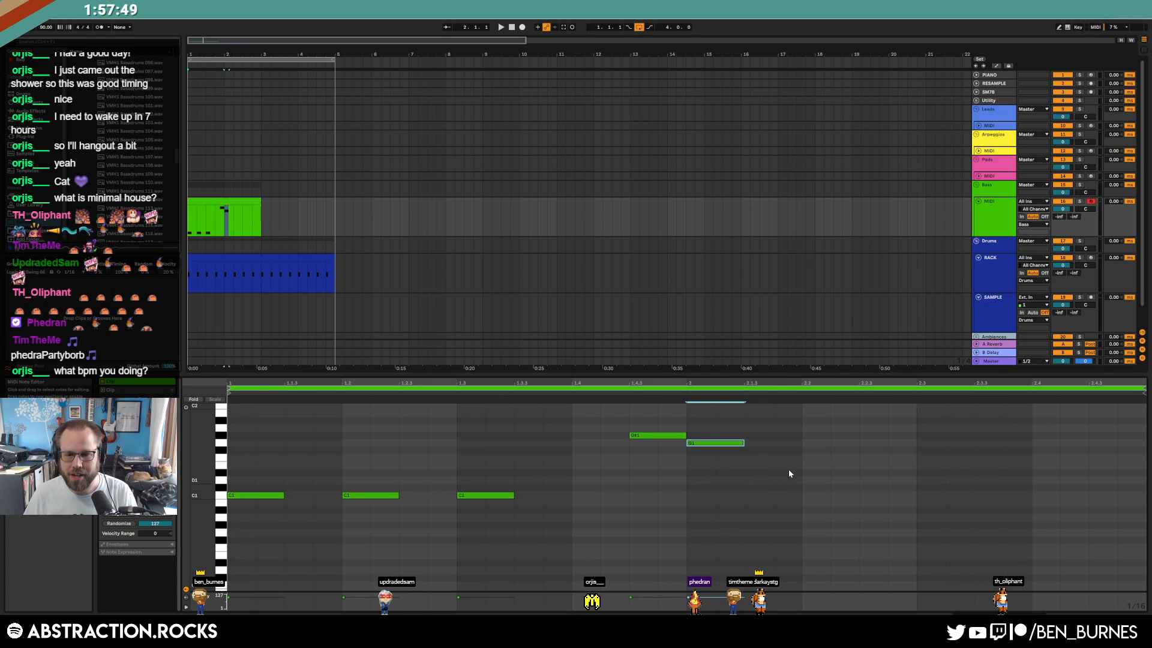
Add notes at 2.1.3 (G#1), 2.2.3 (G1), 2.3.3 and 2.4.3 (D#1), then lower them a semitone
double_click(748, 435)
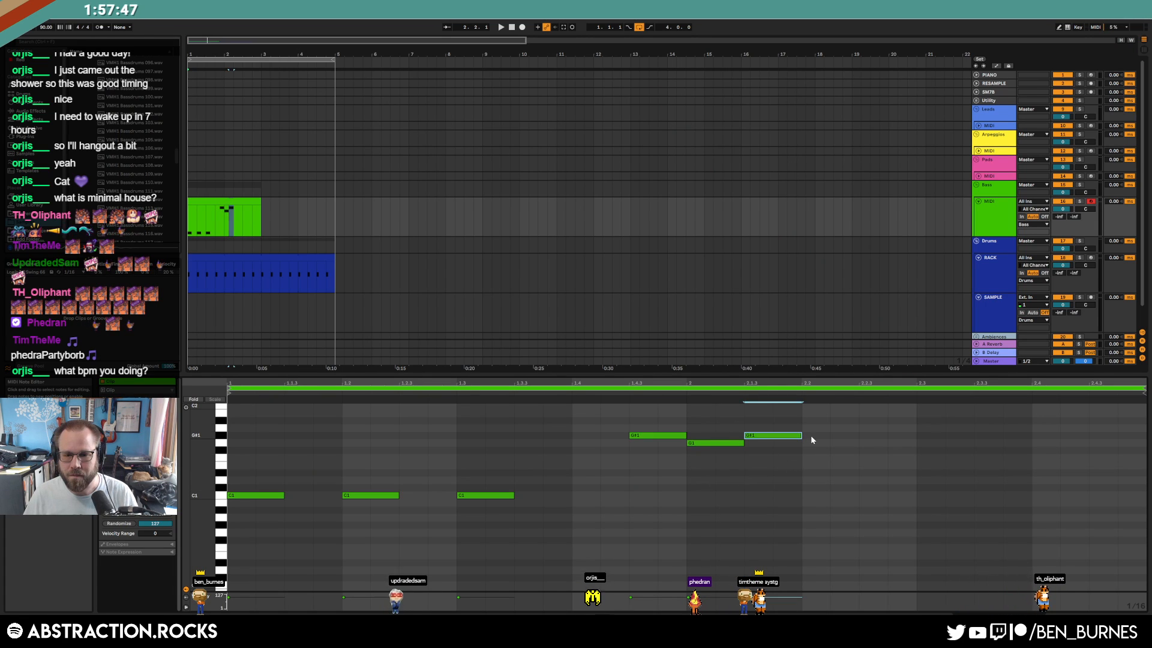
double_click(862, 443)
double_click(979, 474)
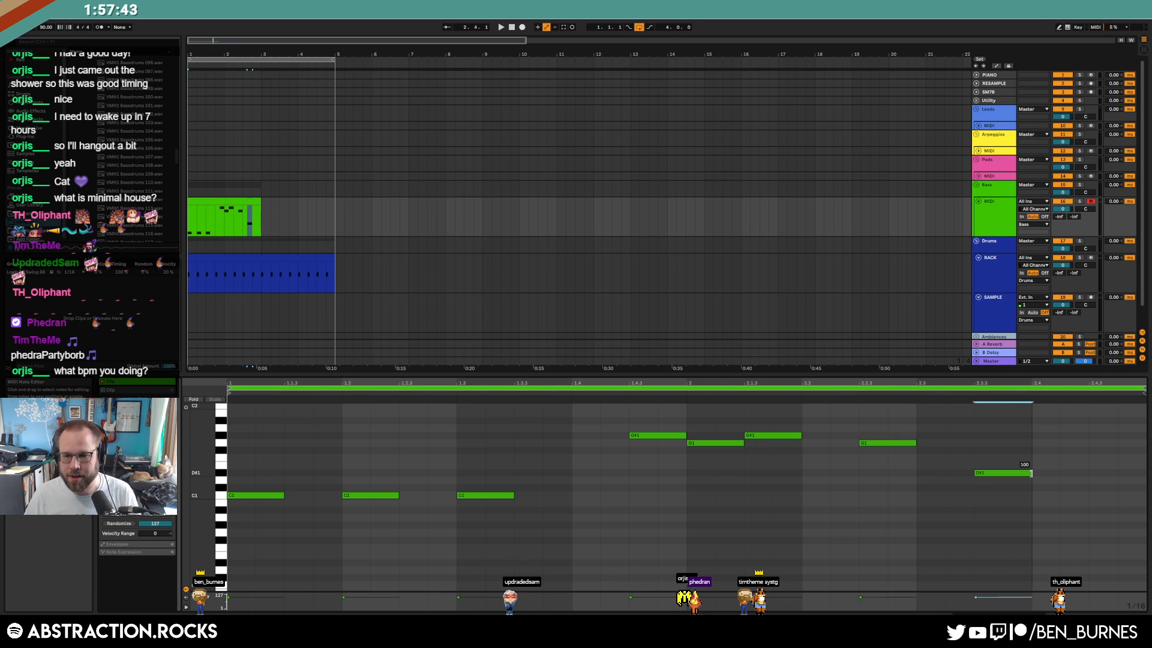
double_click(1096, 473)
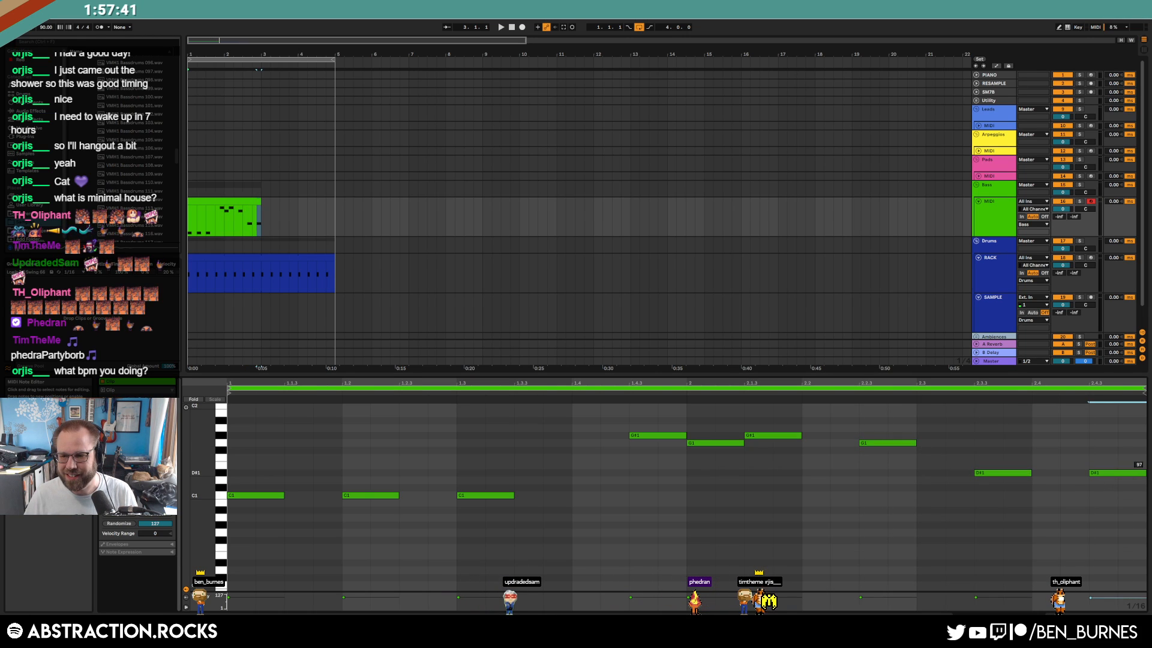
left_click(1014, 473, "shift")
key("Down")
left_click_drag(870, 420, 877, 467)
key("Down")
key("Down")
key("Down")
key("Down")
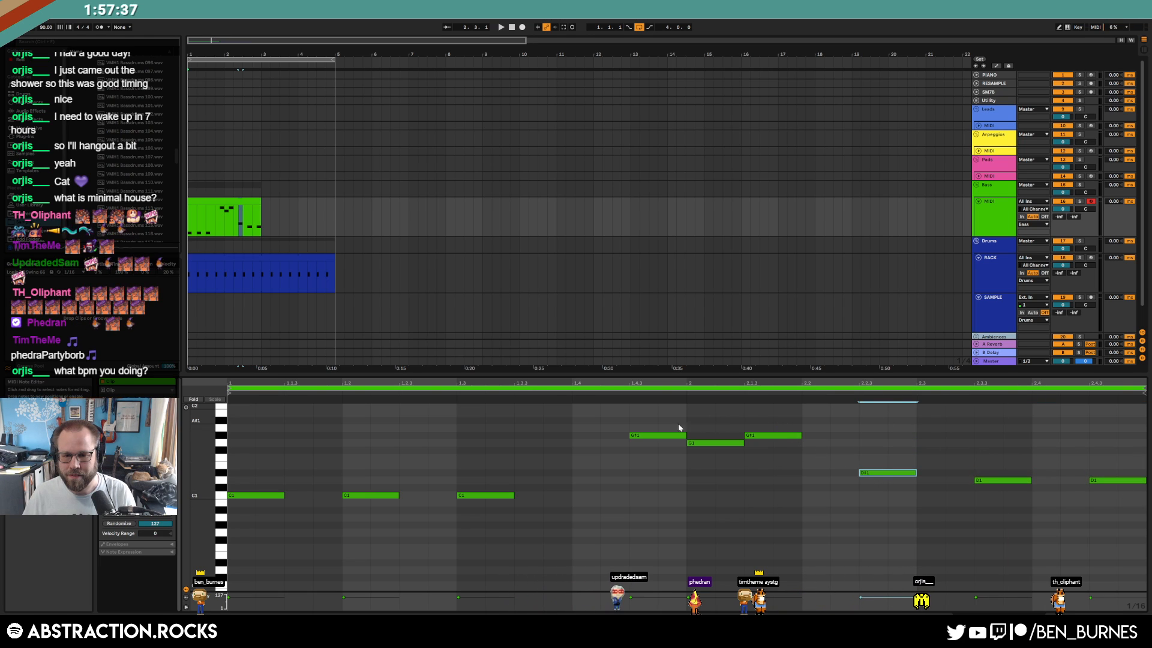
left_click_drag(765, 435, 768, 457)
key("space")
Duplicate the bass clip into bars 3–5 and extend the copy back to bar 1
left_click(237, 210)
key("ctrl+d")
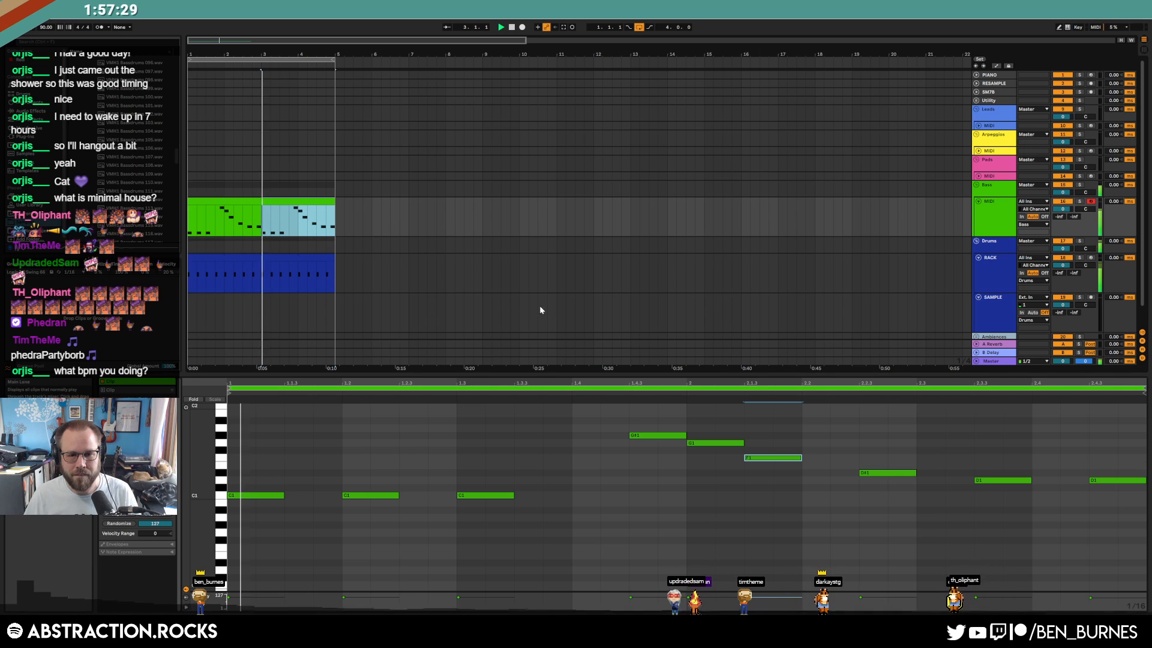
left_click_drag(993, 448, 1030, 533)
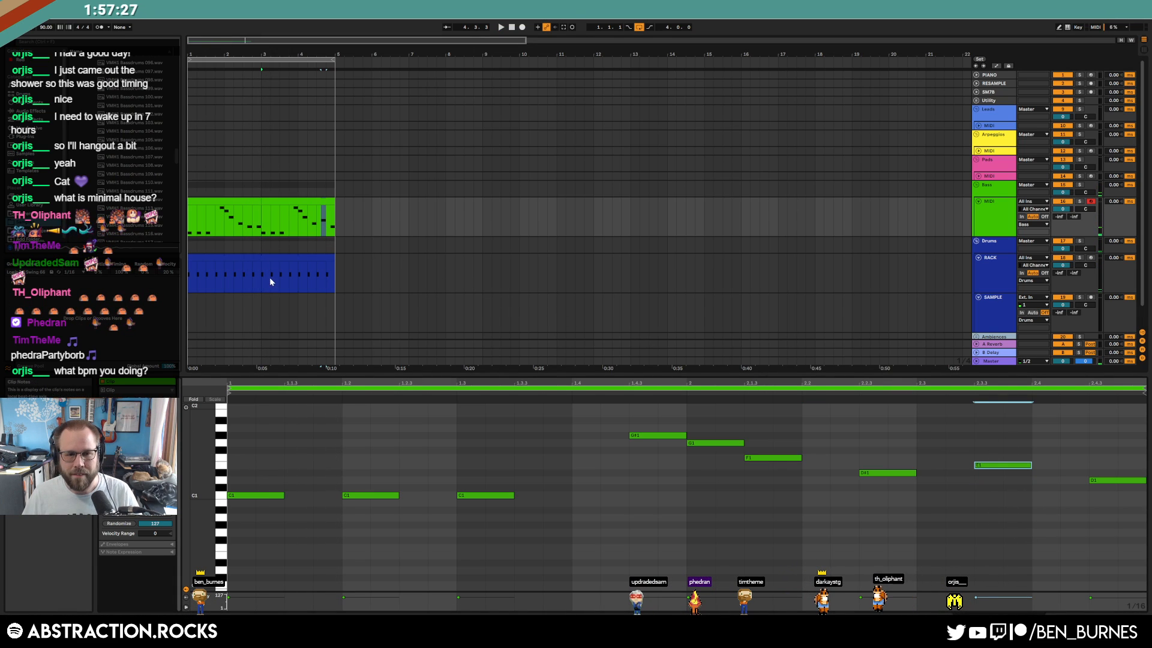
left_click(248, 204)
left_click(262, 200)
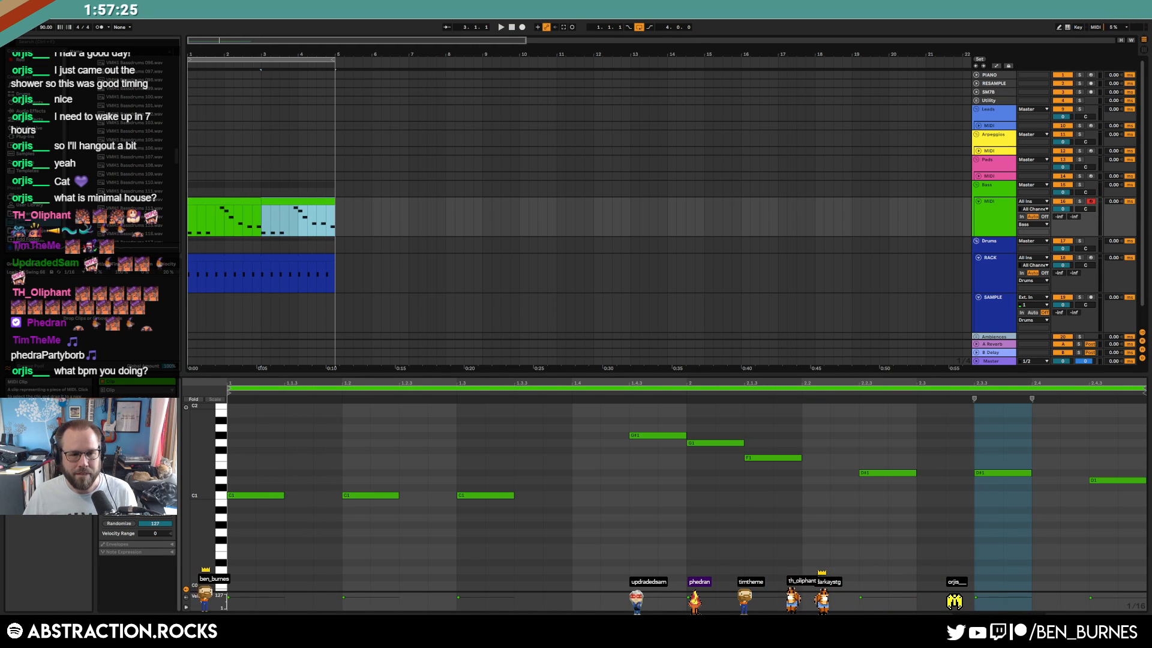
left_click_drag(262, 201, 189, 201)
key("shift+Tab")
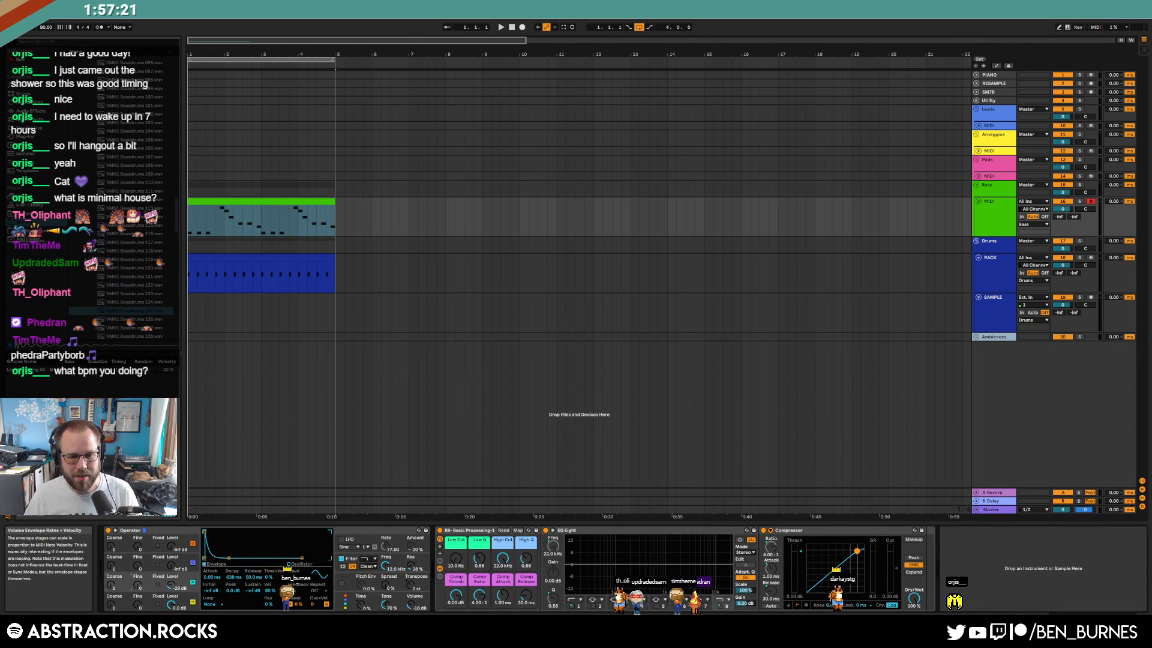
Play the arrangement and view Operator's pitch envelope settings
key("space")
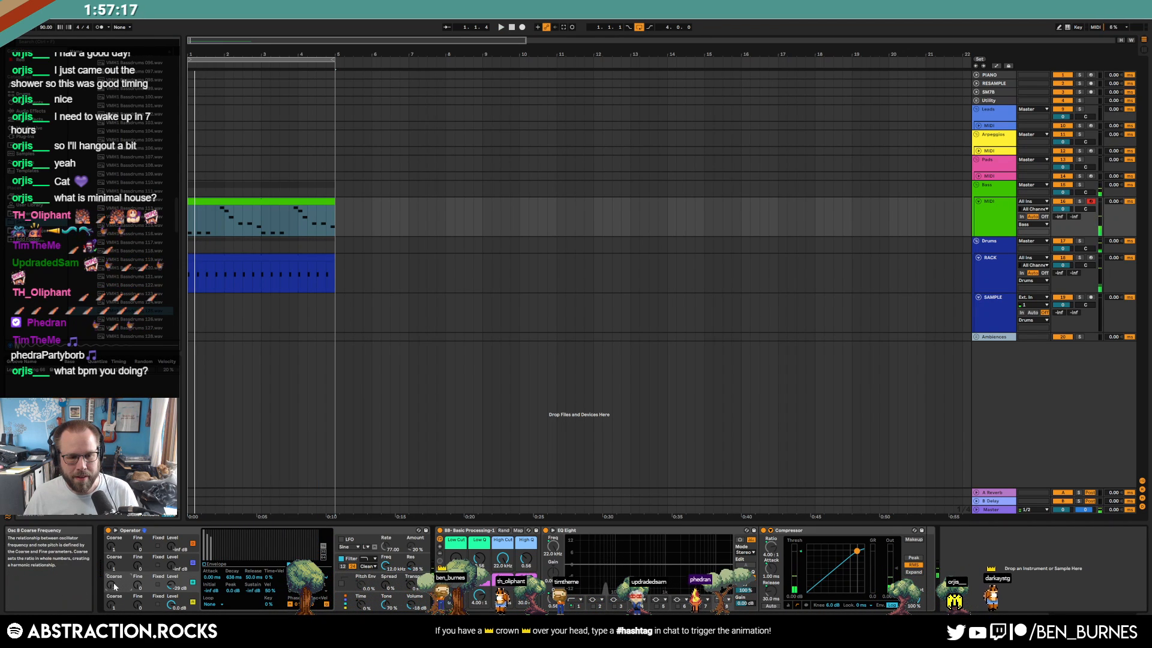
key("space")
left_click(387, 583)
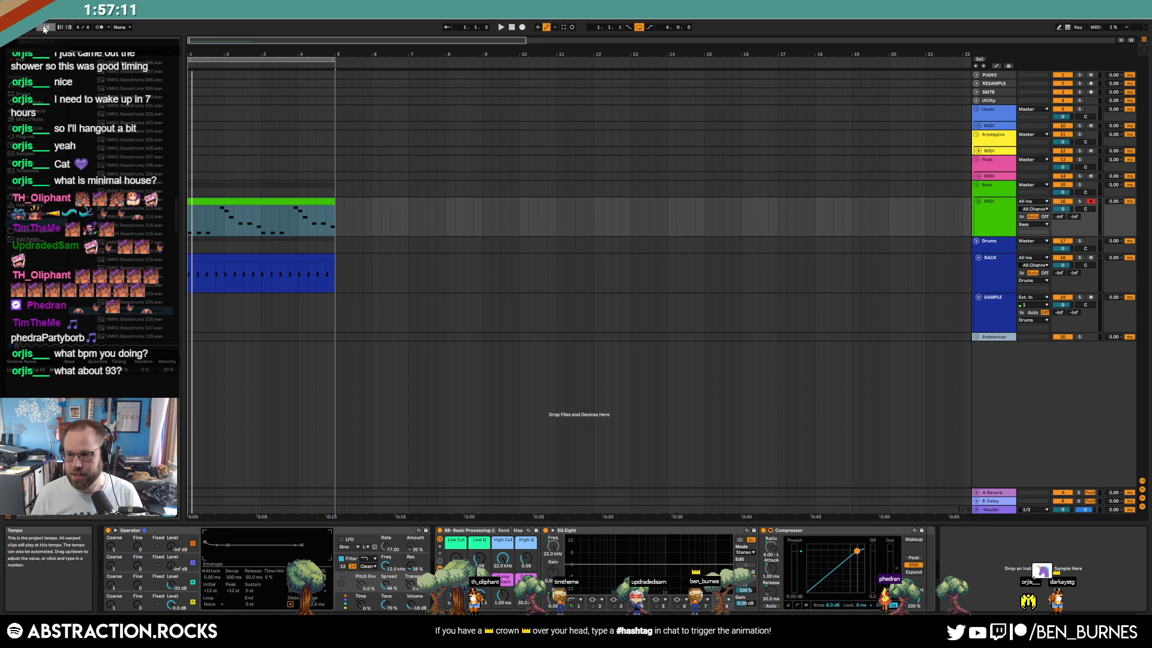
key("space")
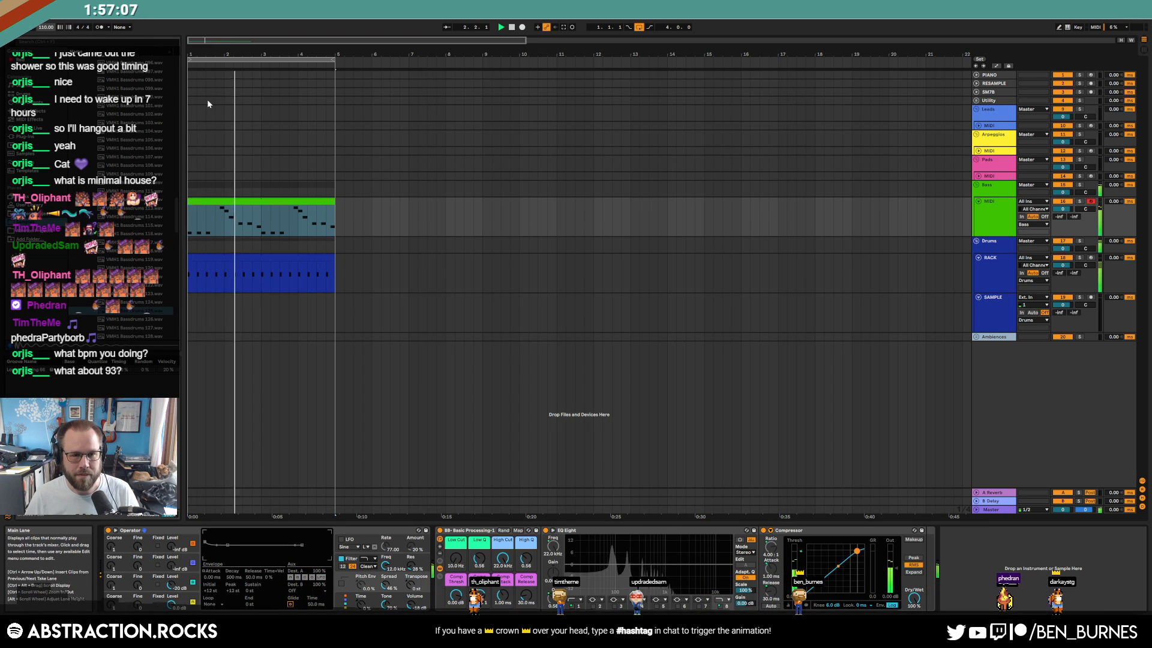
Lower the bass notes at 2.3.3 to D1 and at 2.4.3 to C#1
double_click(275, 201)
left_click(1024, 525)
left_click(1006, 473)
key("Down")
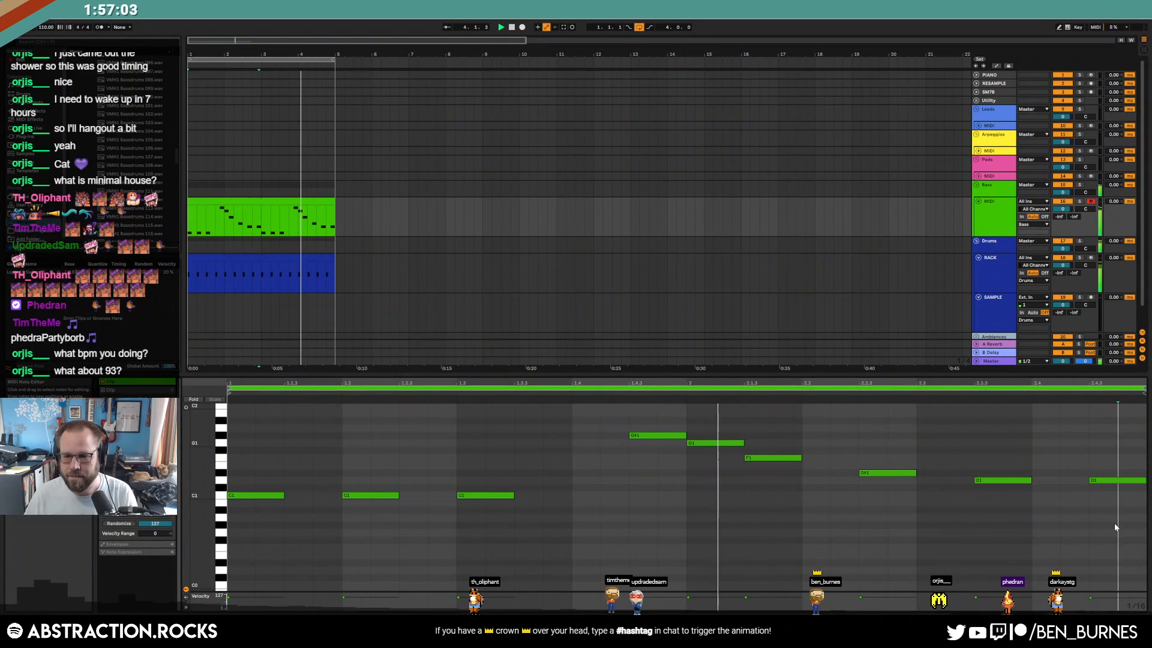
left_click(1115, 481)
key("Down")
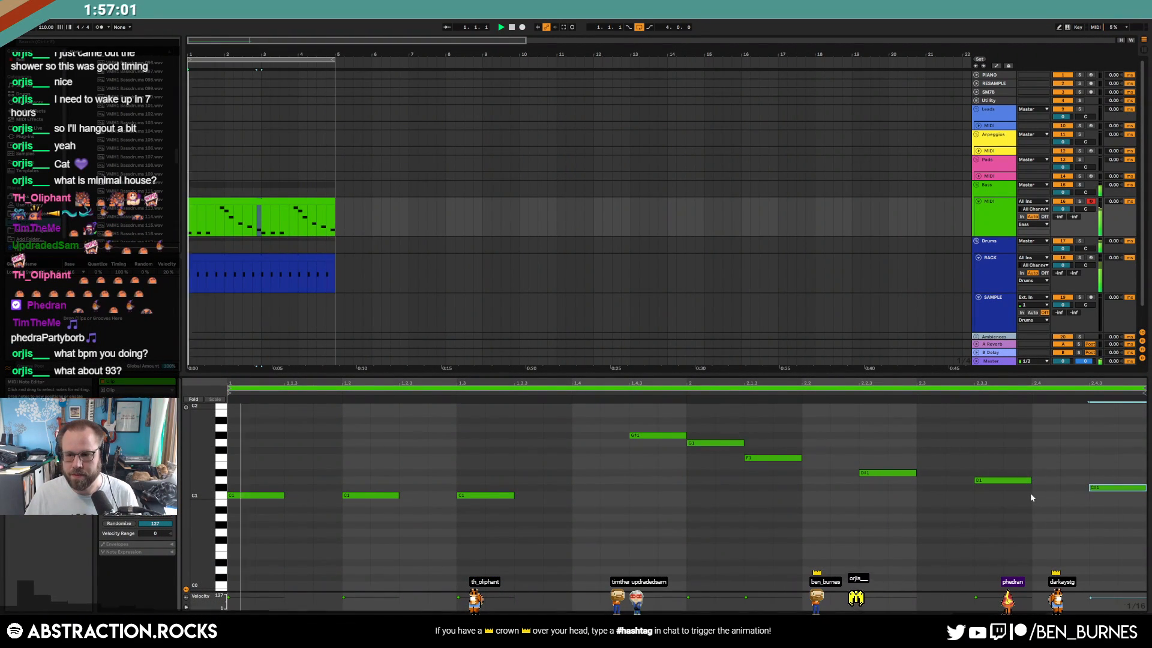
Set the song tempo to 93 BPM and start playback
left_click(389, 220)
left_click(1001, 279)
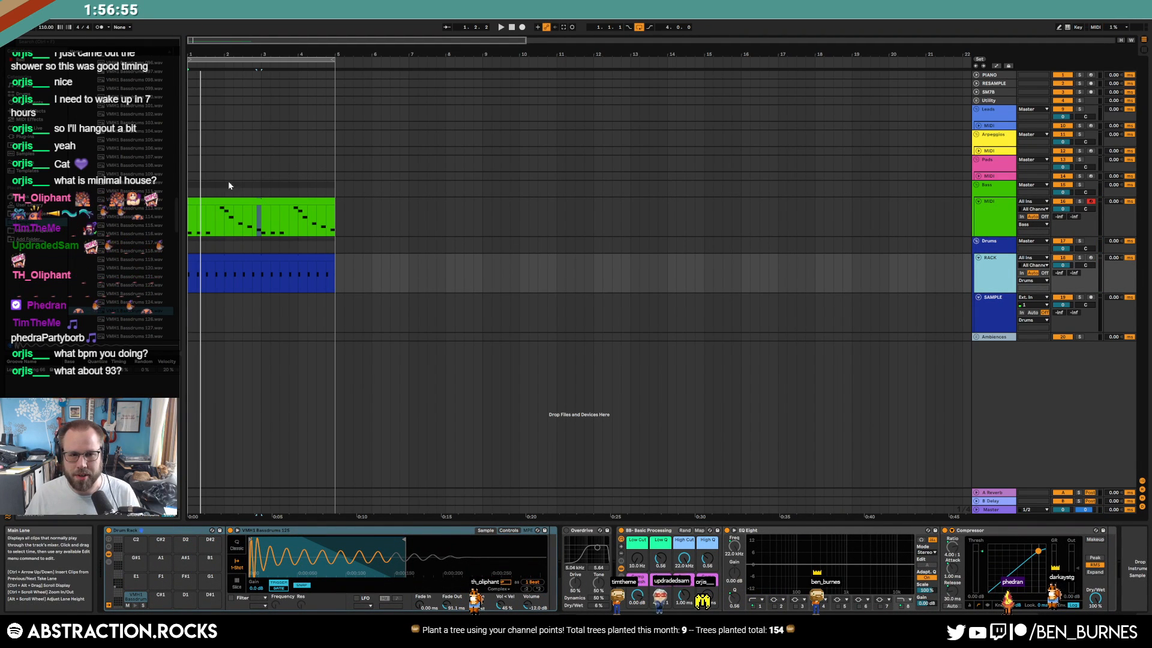
left_click(229, 197)
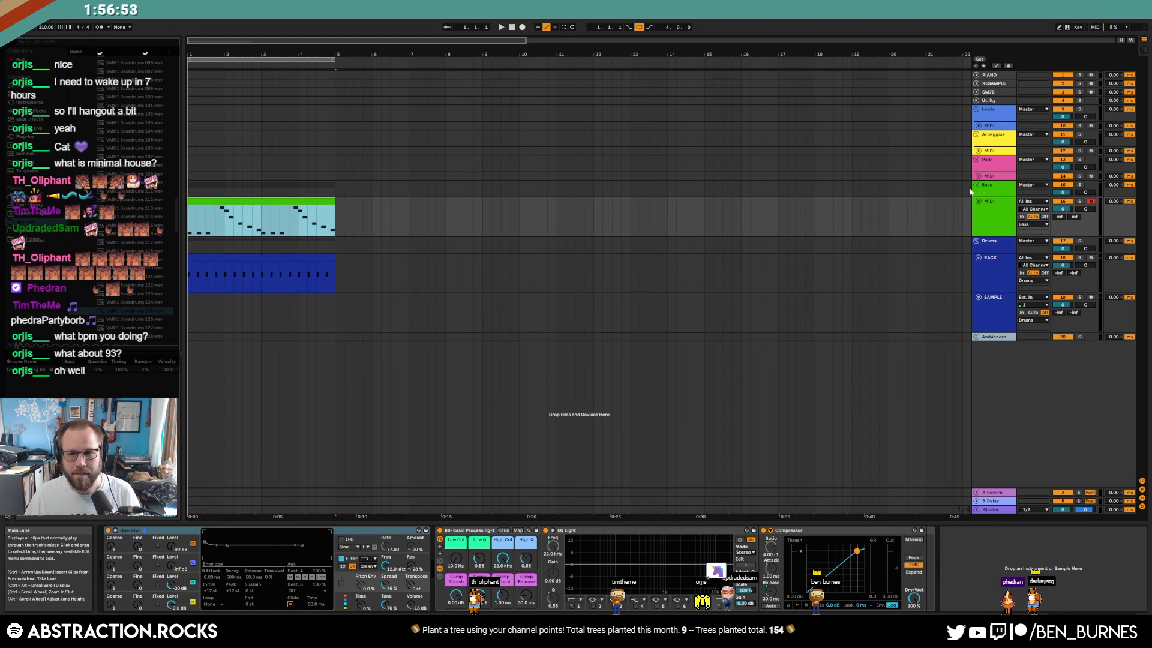
left_click(1002, 214)
left_click(288, 200)
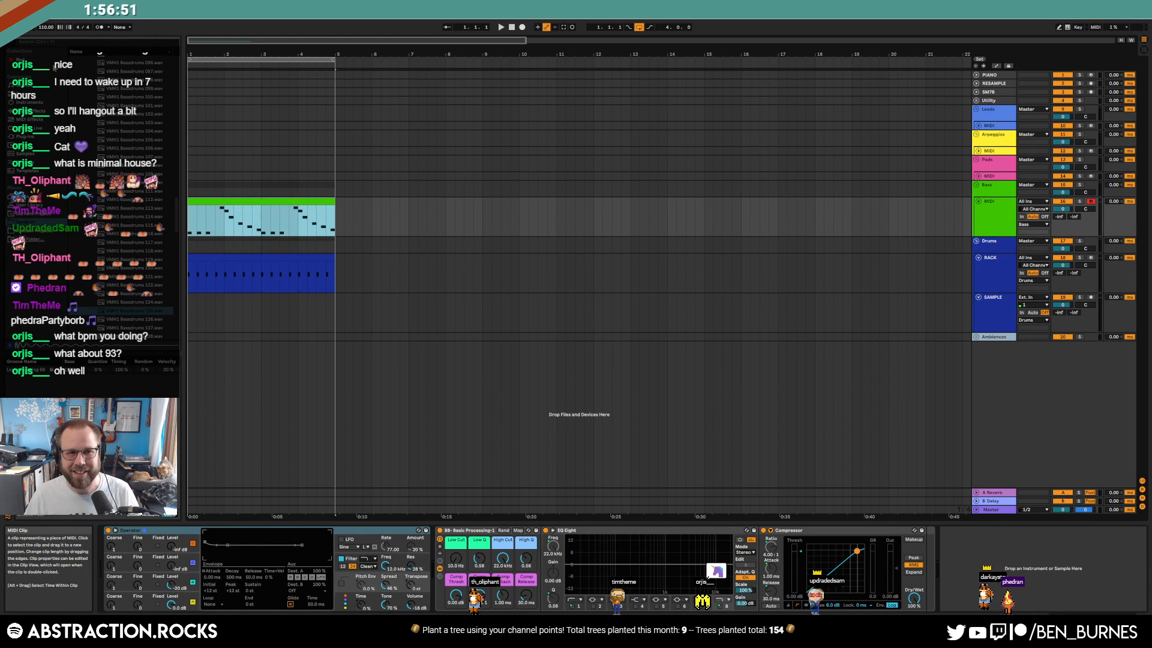
type("93")
key("Return")
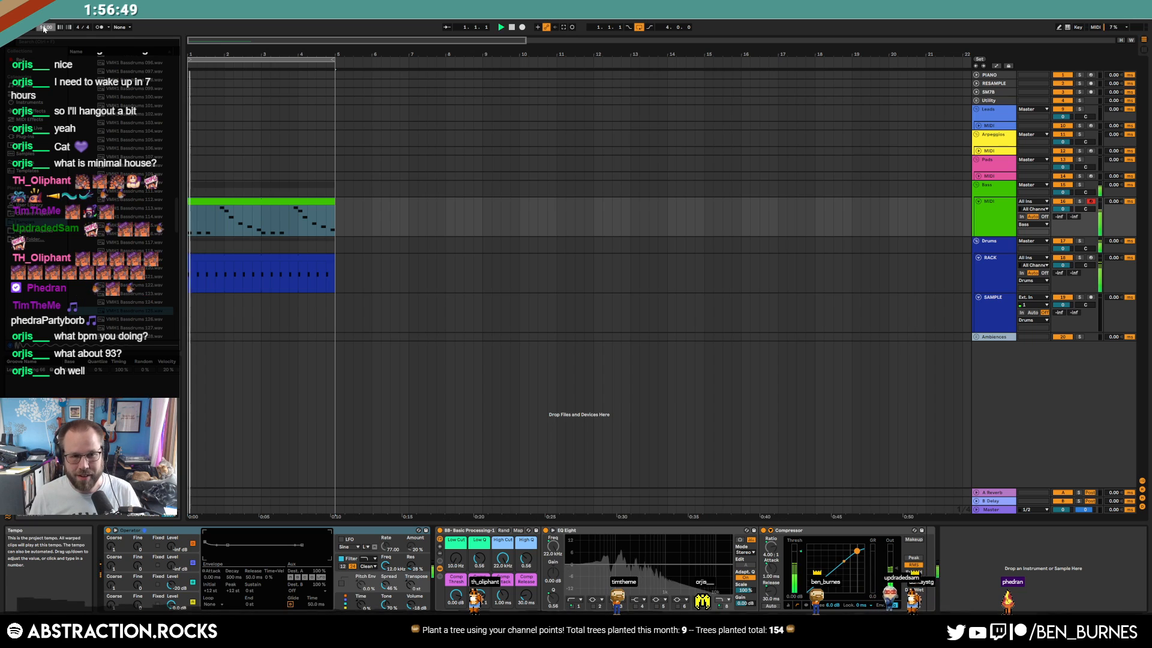
key("space")
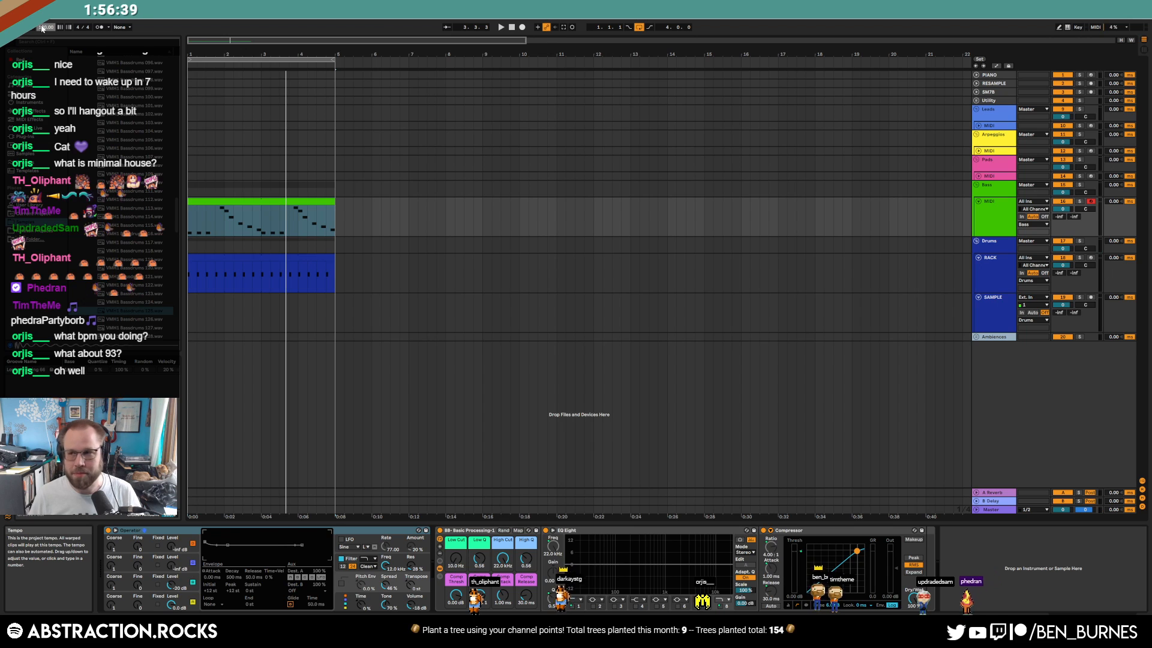
Replay the arrangement from bar 1, stop it, and select the whole bass clip
key("space")
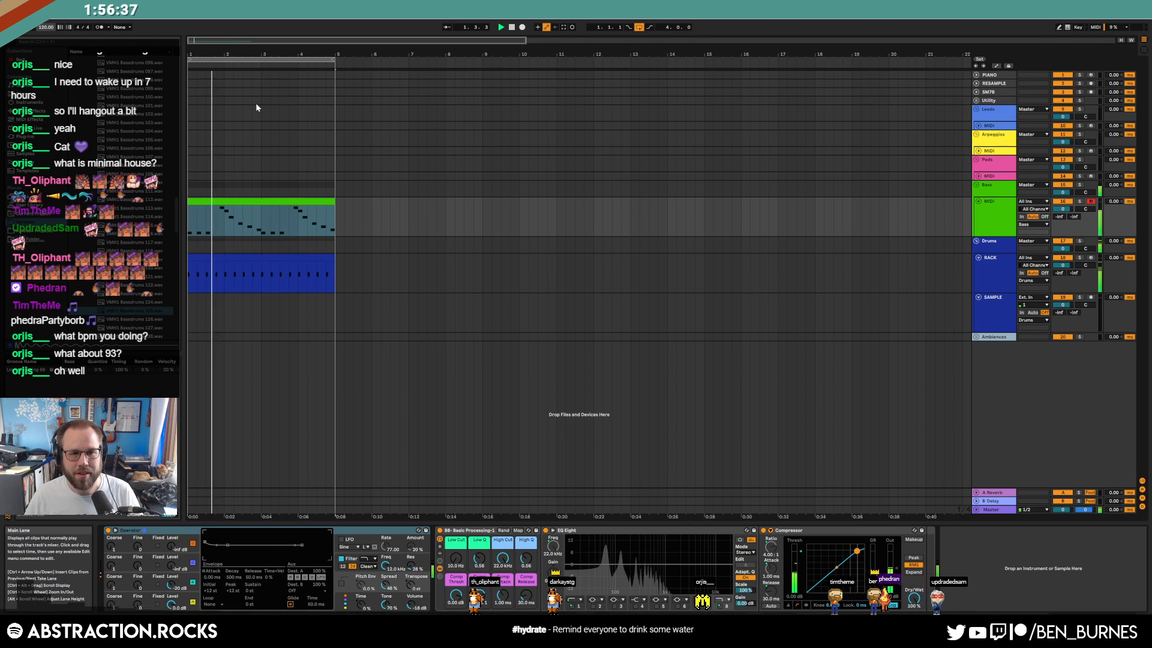
left_click(275, 200)
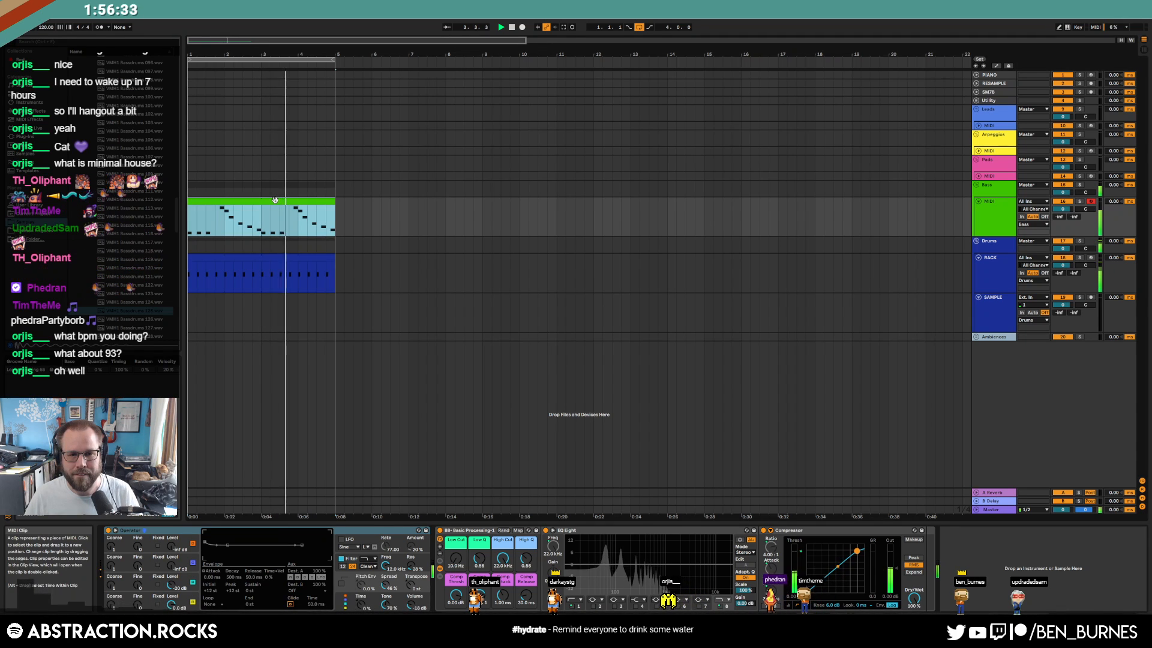
key("space")
mouse_move(262, 222)
left_mouse_down()
mouse_move(329, 222)
mouse_move(291, 222)
left_mouse_up()
left_click(270, 200)
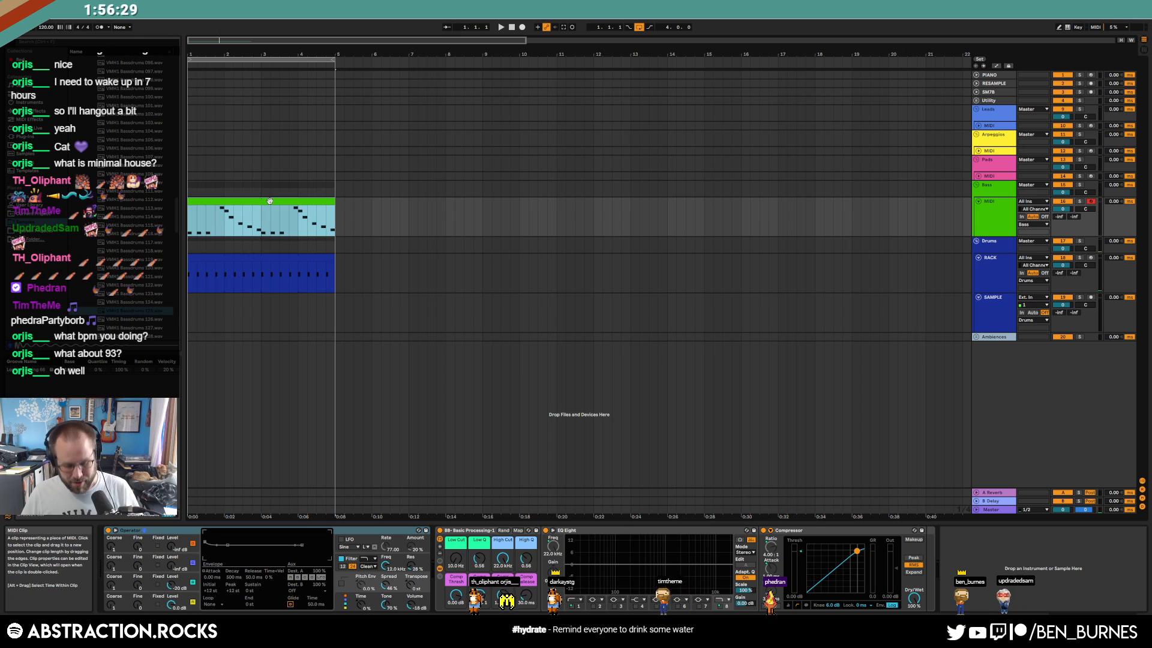
Retune the bass clip's last notes: beat 4.3 to F1 and beat 4.2 to A#1
double_click(309, 204)
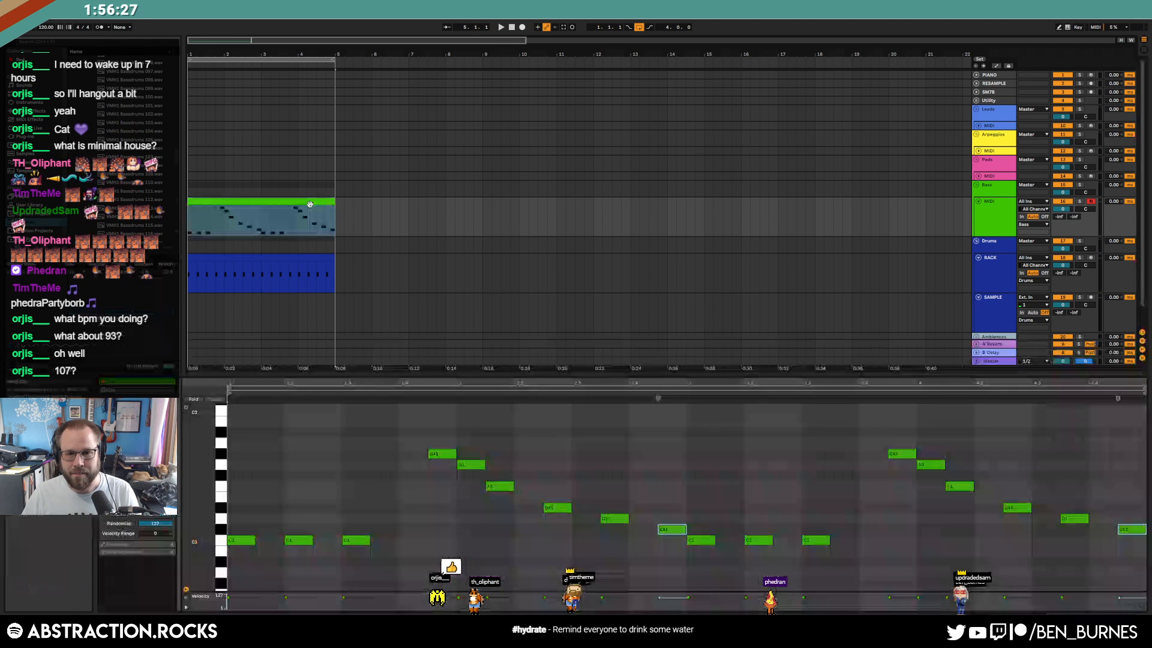
left_click(1074, 518)
key("Up")
key("Up")
key("Up")
key("Up")
key("Up")
key("Up")
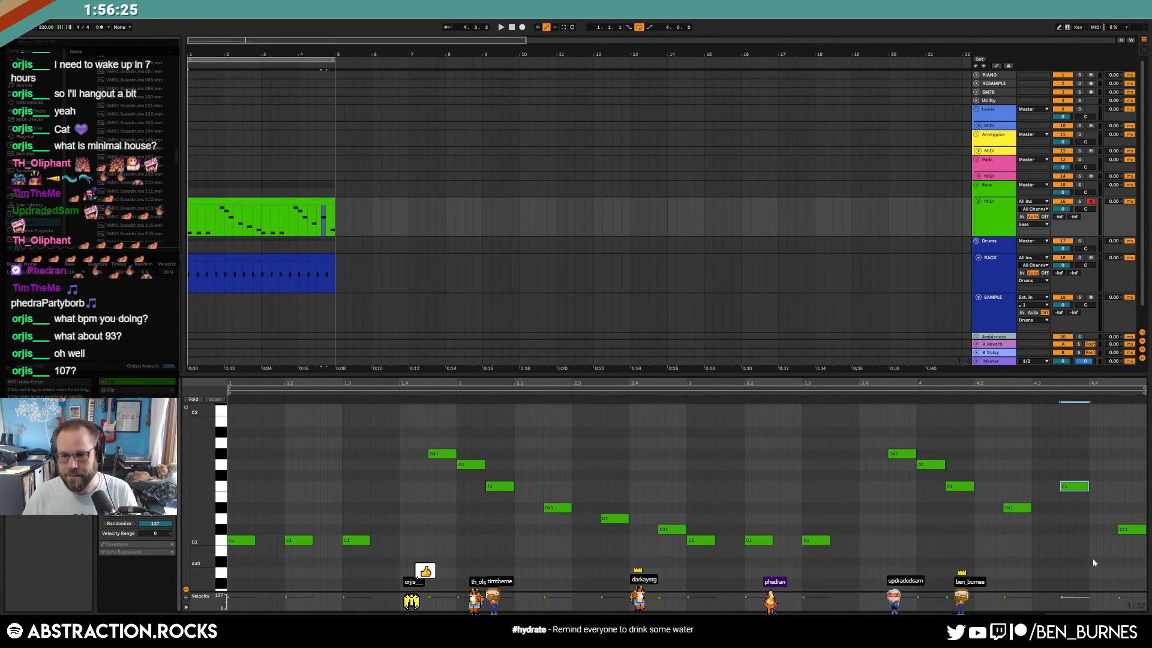
key("Down")
key("Down")
key("Down")
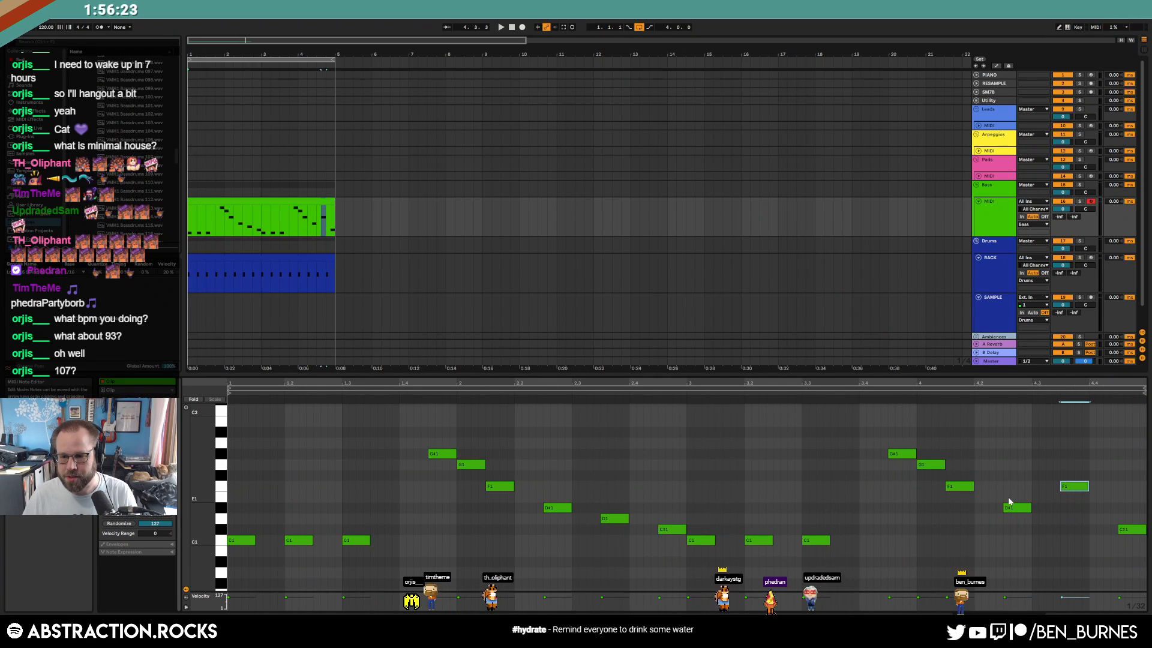
left_click(1014, 507)
key("Up")
key("Up")
key("Up")
key("Up")
key("Up")
key("Up")
key("Up")
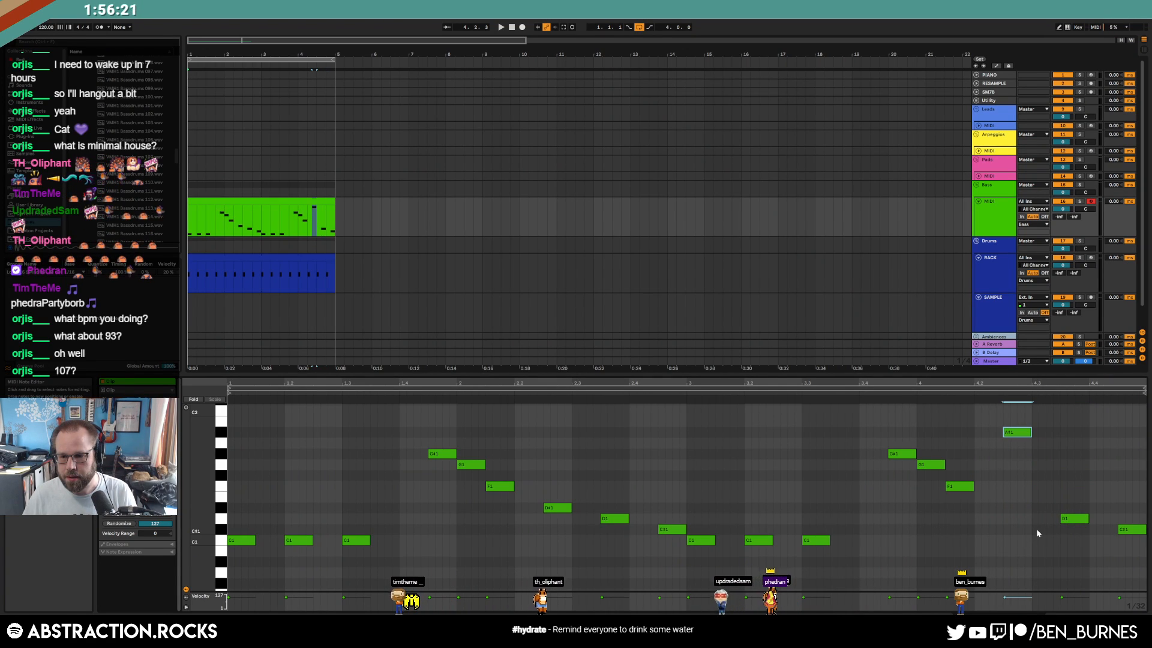
left_click(1077, 518)
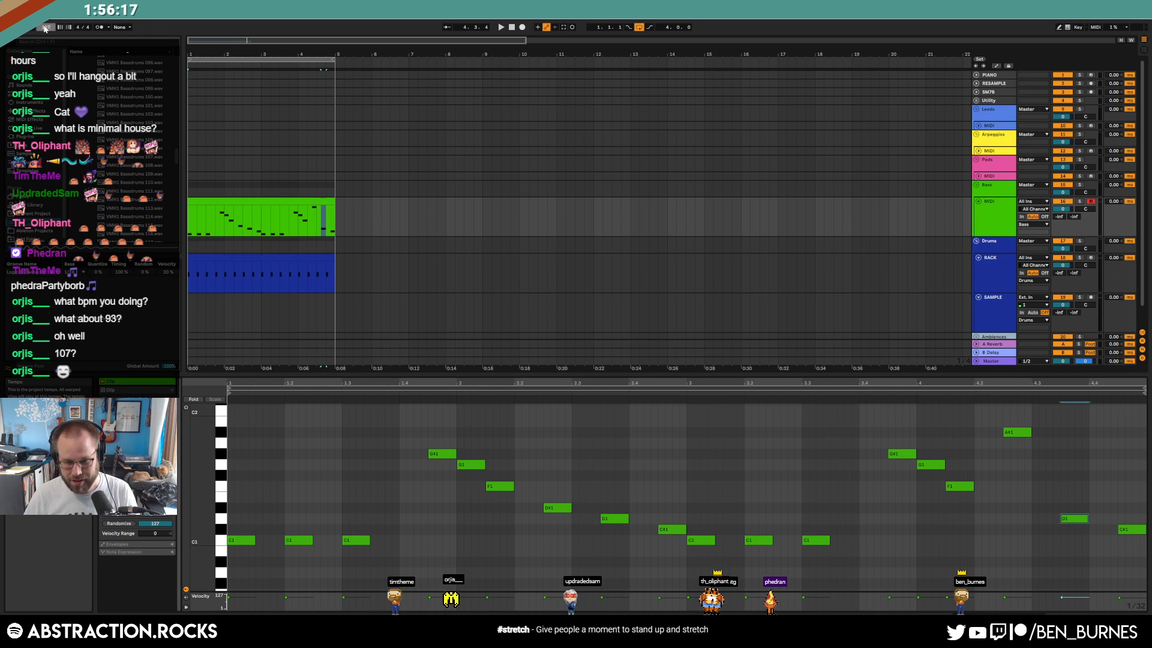
Play the sketch and set the tempo to 130 BPM
left_click(315, 200)
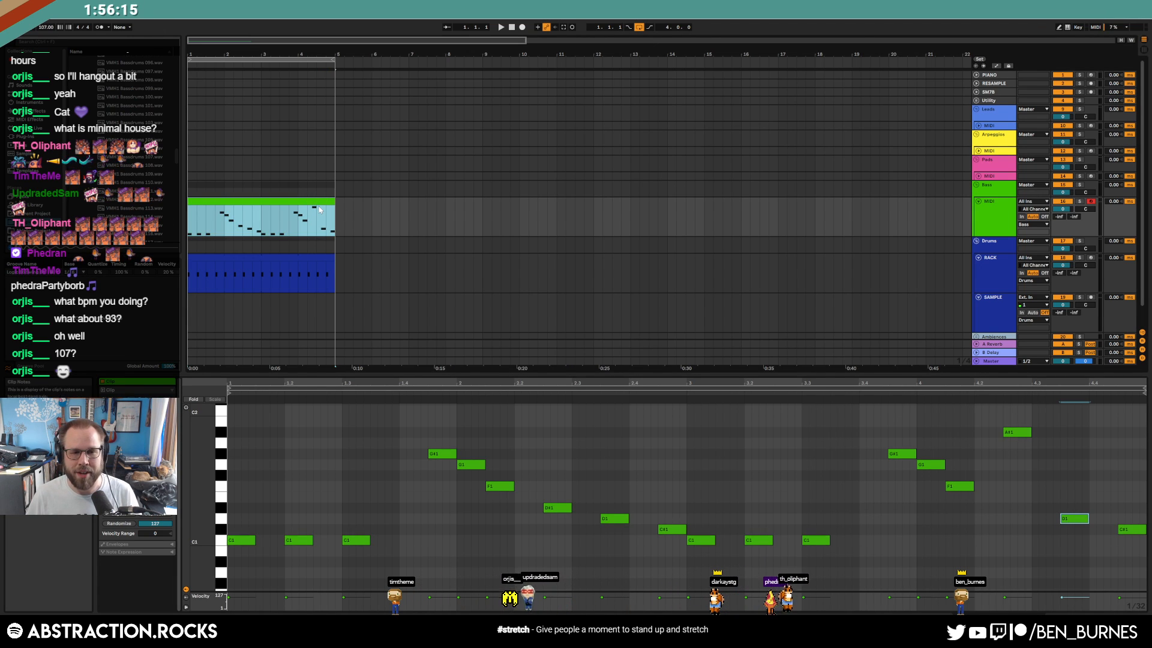
key("space")
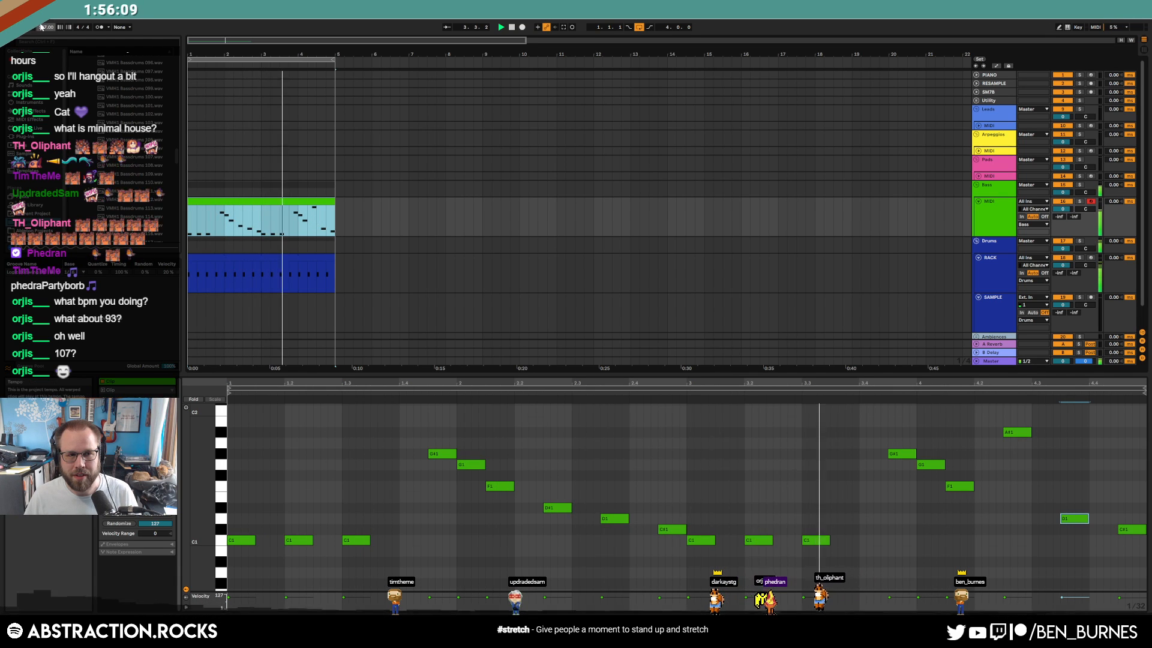
type("130")
key("Return")
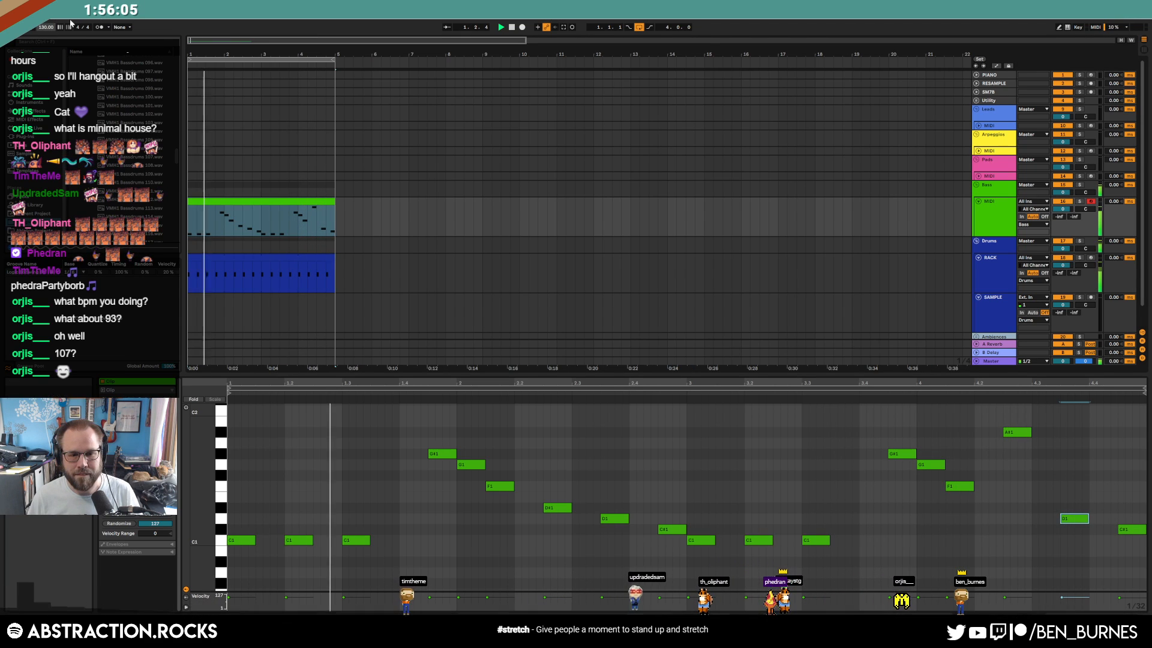
key("shift+Tab")
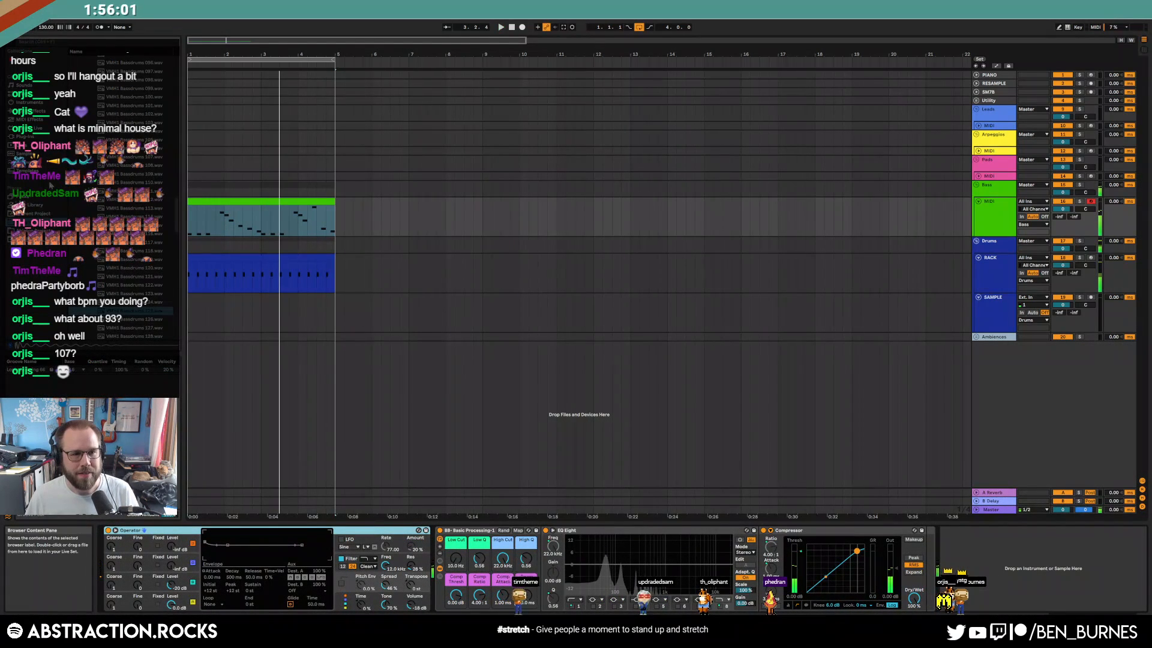
Open the VMH1 Closed Hats folder, audition from 047, and drop Closed Hats 050 into the Drum Rack
left_click(156, 311)
key("Left")
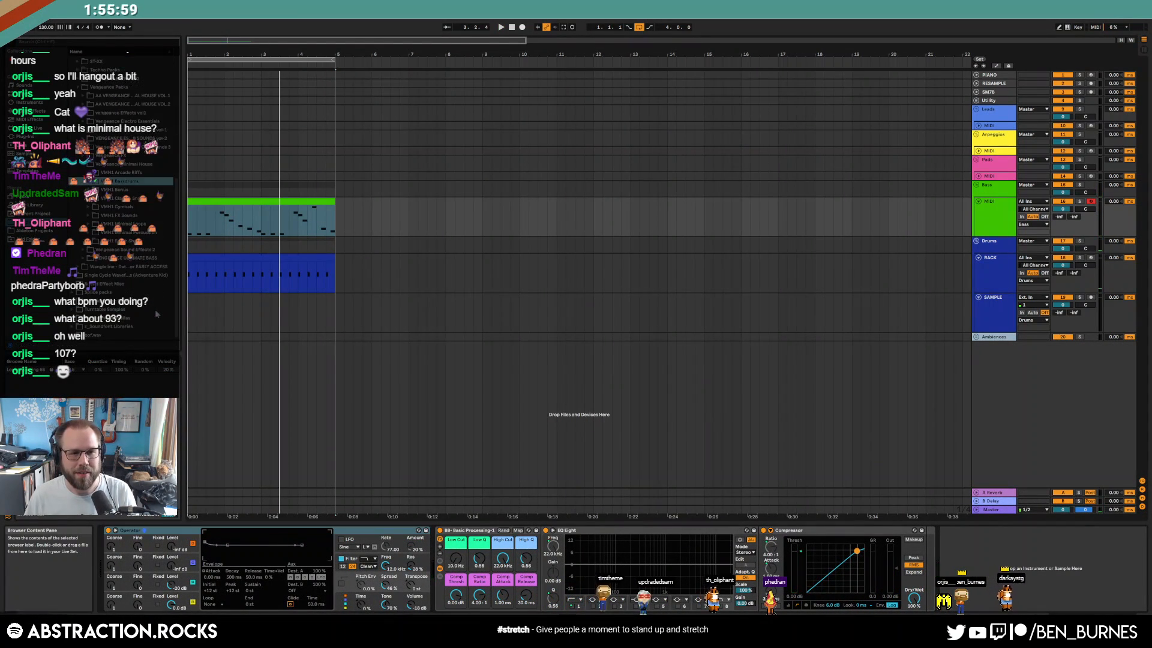
key("Down")
key("Down")
key("Down")
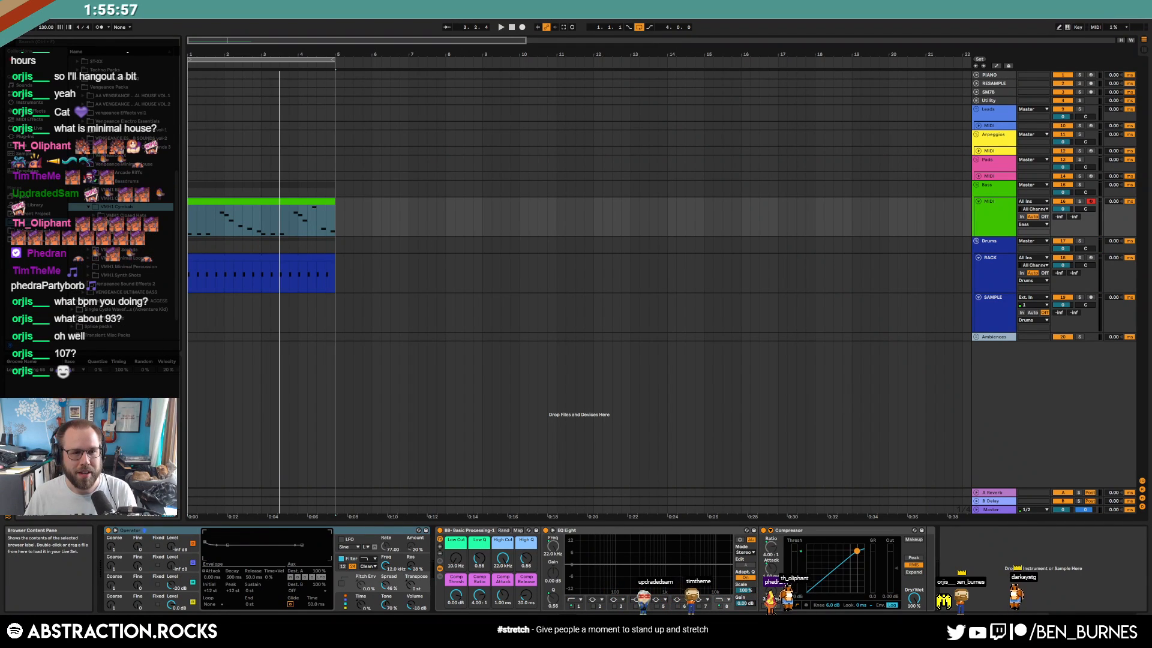
key("Right")
key("Down")
key("Right")
left_click_drag(176, 117, 177, 204)
left_click(137, 194)
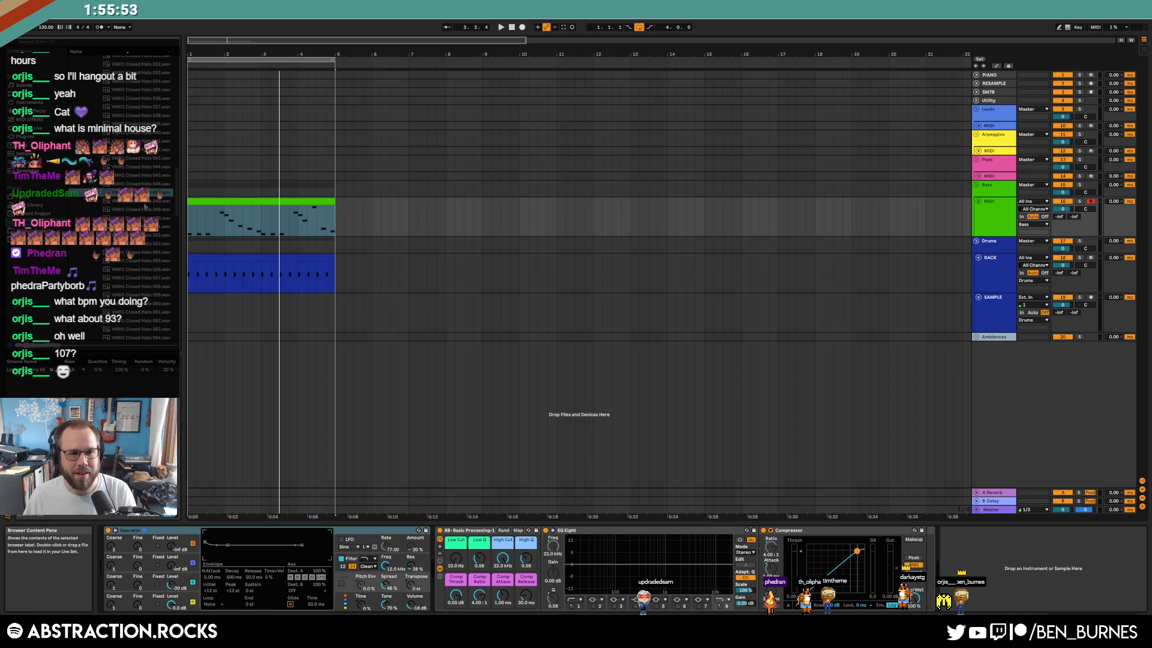
key("Down")
key("Down")
key("Down")
key("Down")
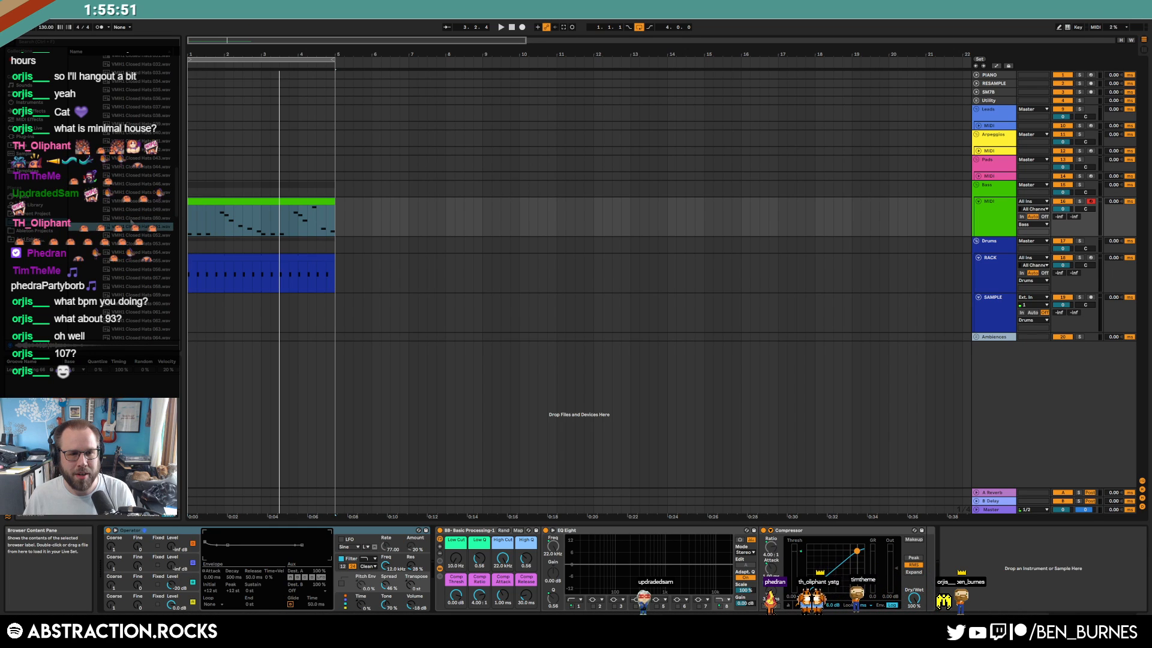
key("Up")
left_click_drag(343, 260, 134, 580)
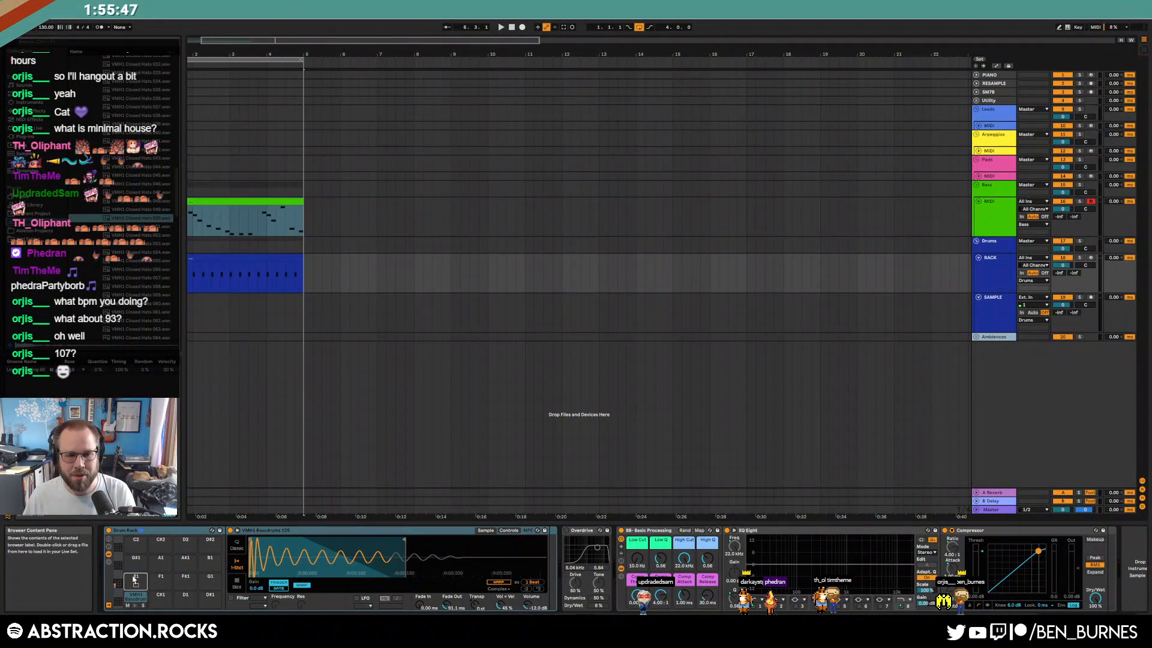
Add closed-hat notes at 1.1.3 and 1.1.4 and raise the hat's Vol<Vel to 98%
double_click(270, 279)
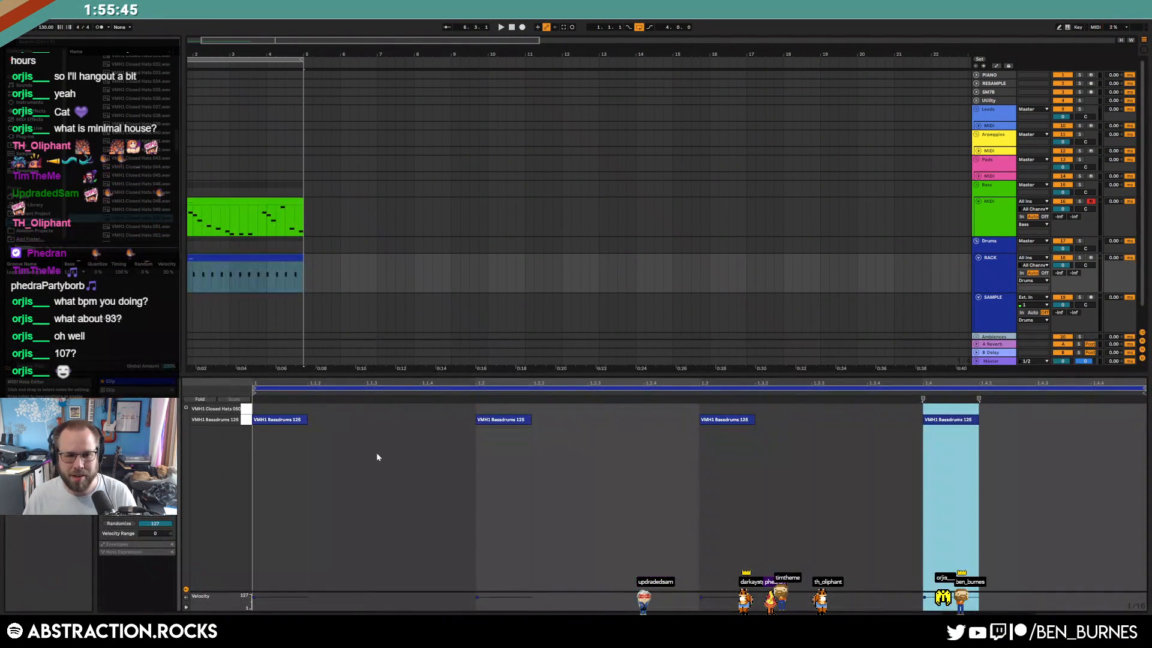
double_click(377, 412)
double_click(436, 412)
left_click_drag(393, 427, 428, 406)
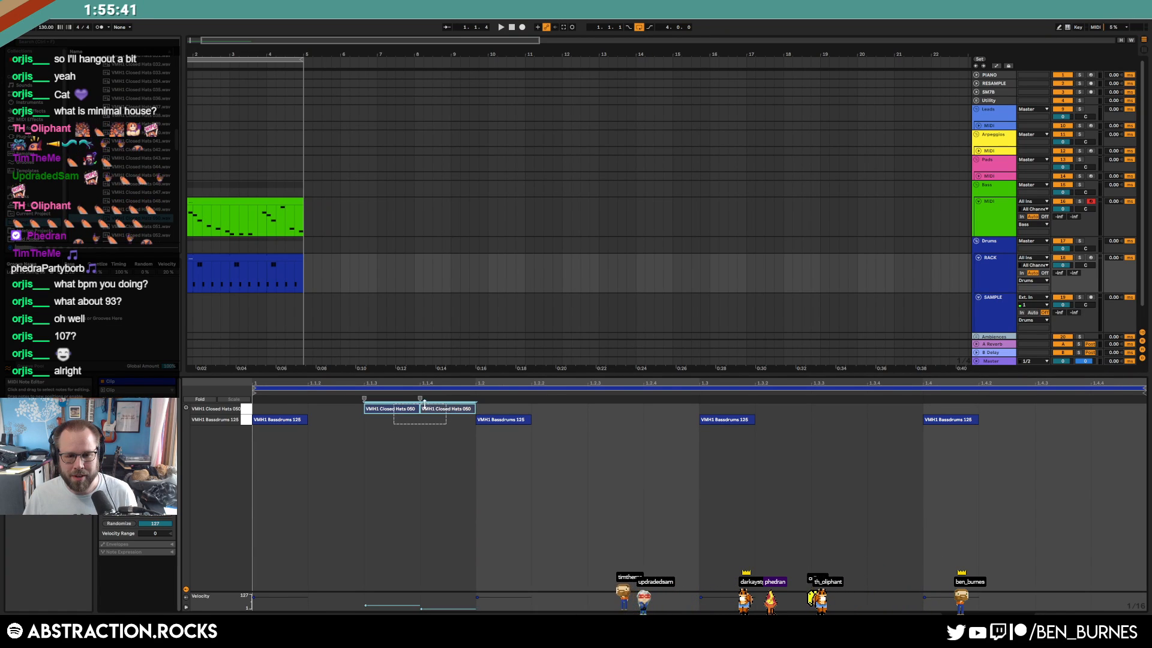
left_click(429, 420)
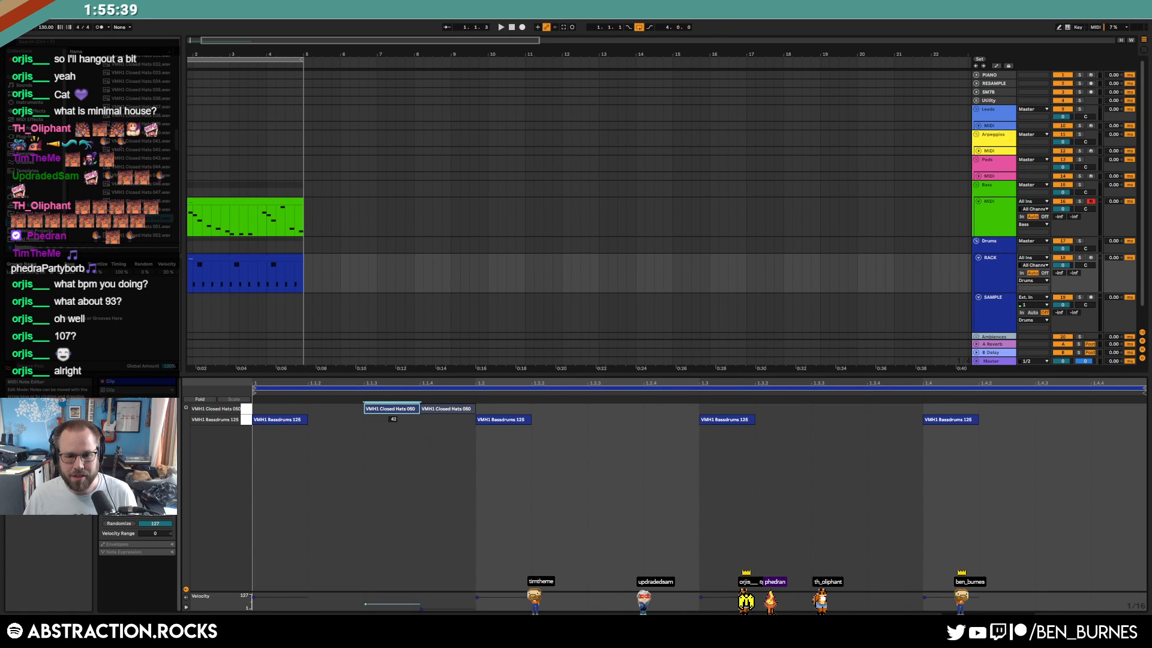
key("shift+Tab")
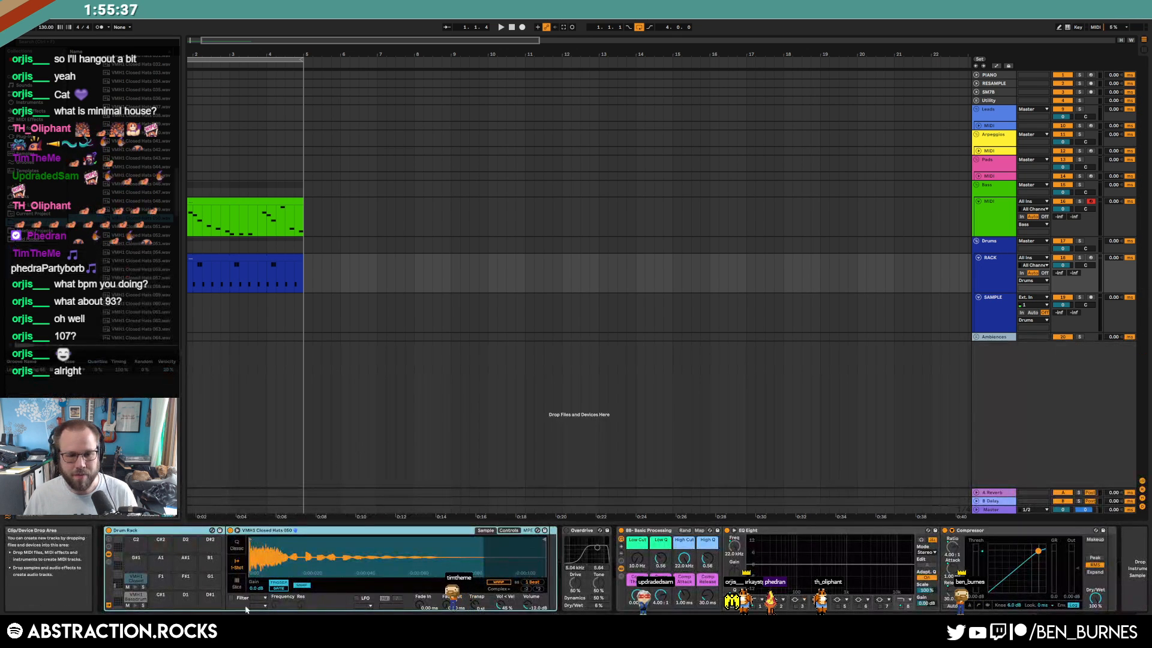
left_click_drag(501, 605, 500, 570)
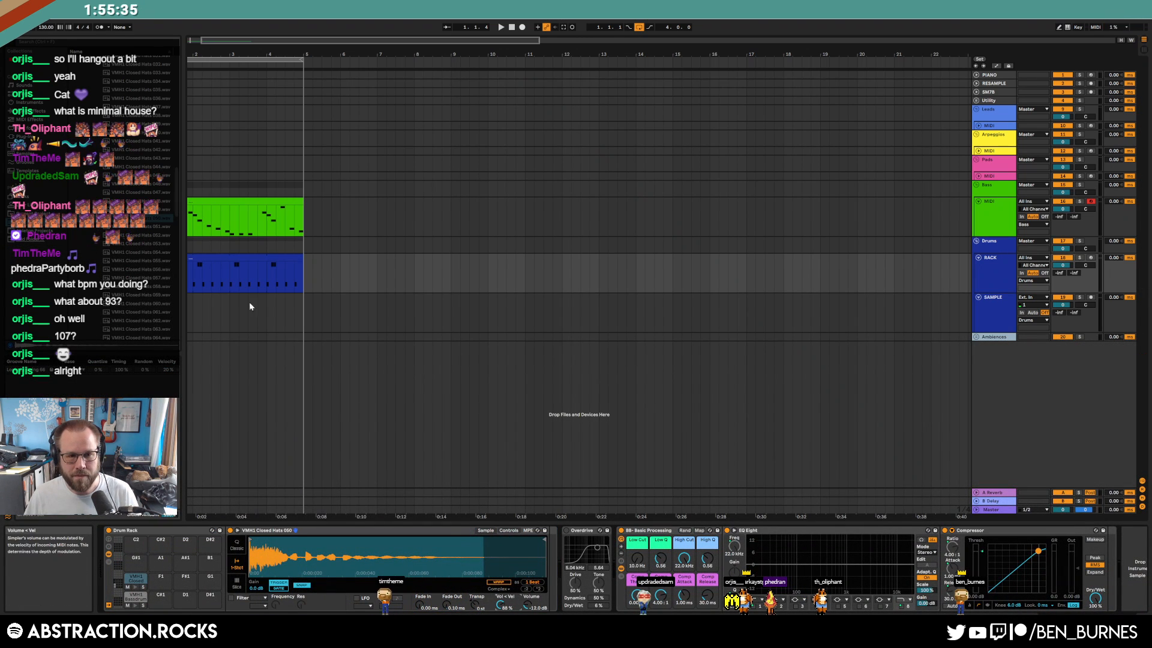
Duplicate the hat pair along the bar to make eight hat hits
double_click(211, 256)
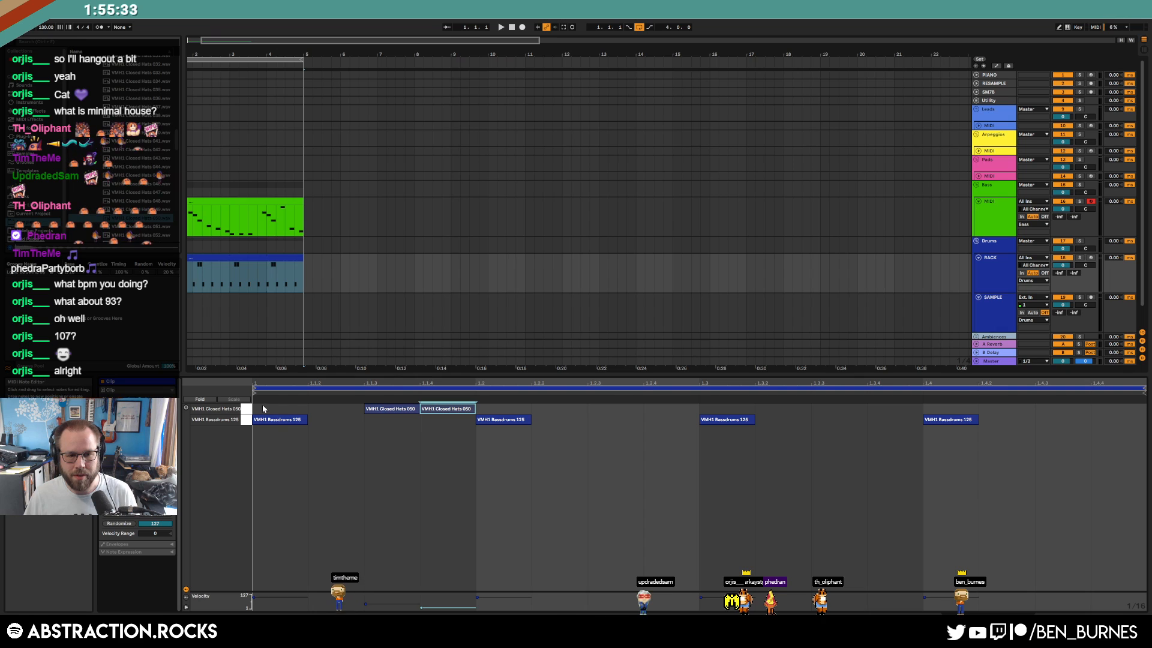
left_click_drag(261, 409, 443, 411)
key("ctrl+d")
key("ctrl+d")
key("ctrl+d")
key("space")
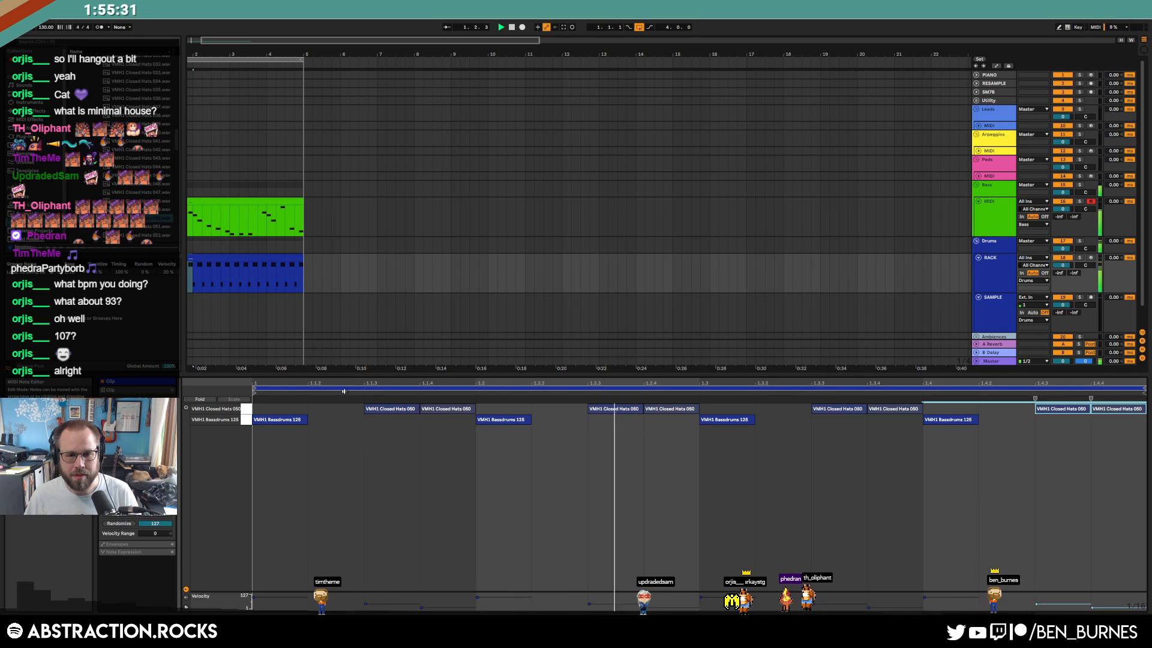
key("shift+Tab")
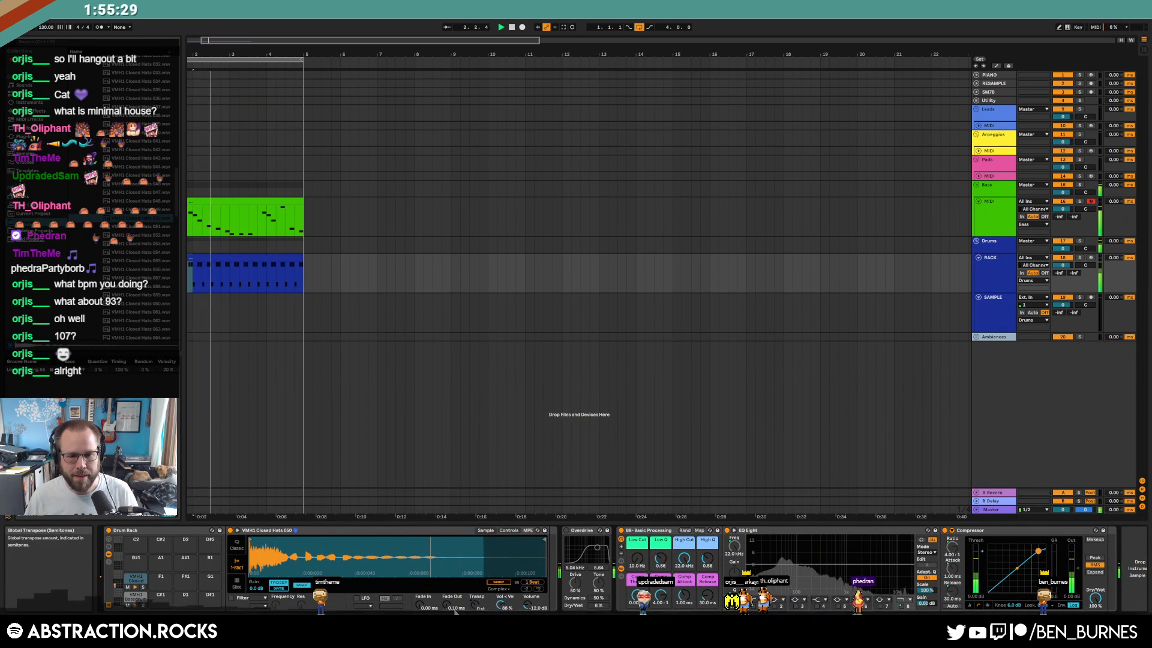
Select all eight hat notes and search the browser for 'thanos'
double_click(257, 258)
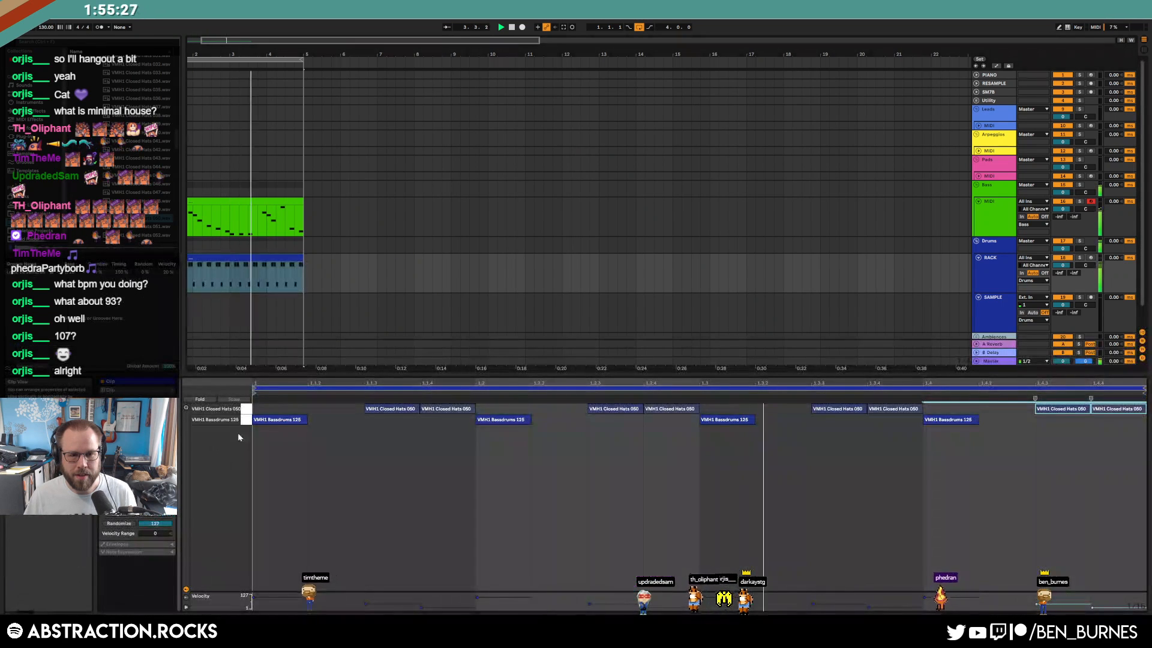
left_click(242, 409)
left_click(437, 458)
left_click(447, 409)
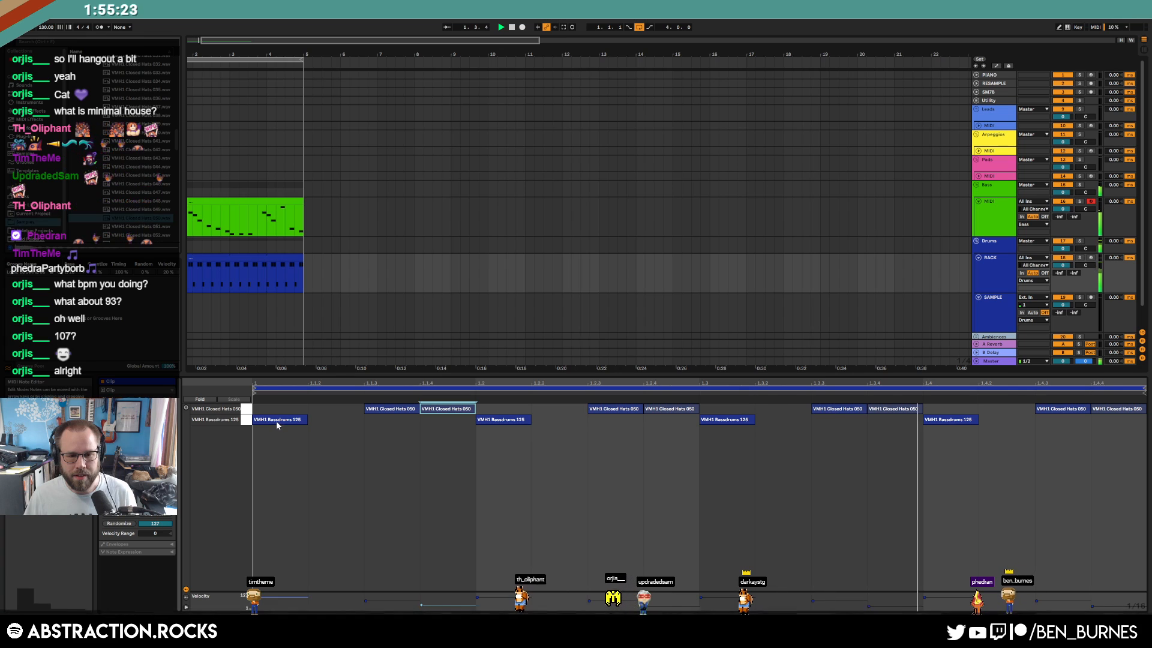
left_click(440, 439)
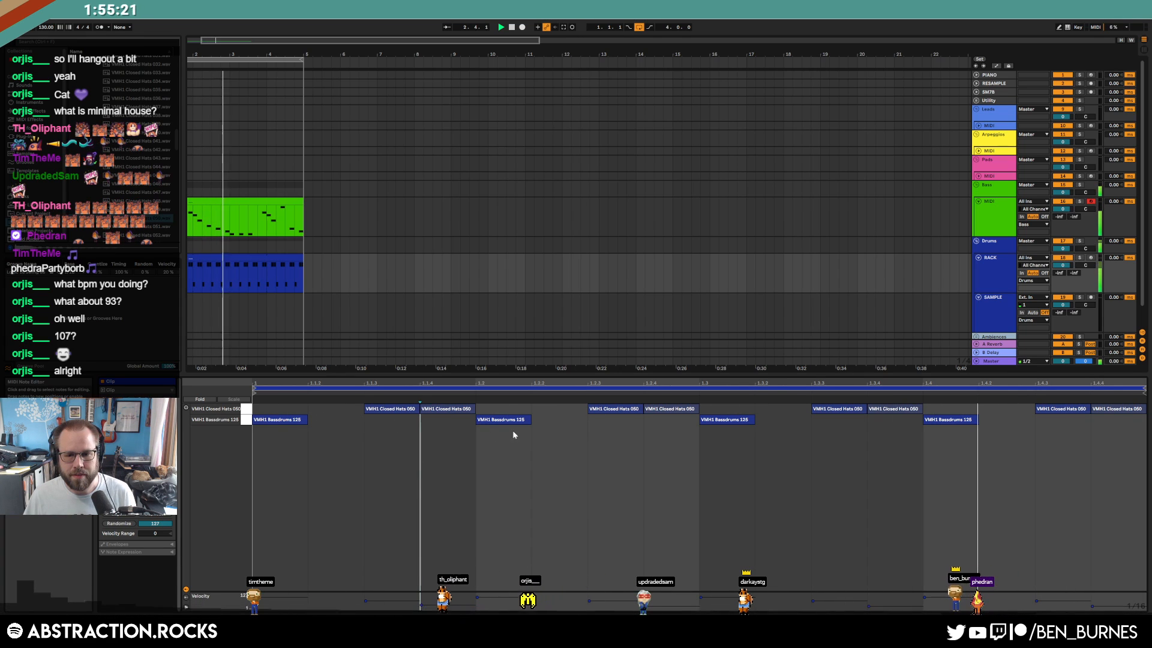
left_click(454, 410)
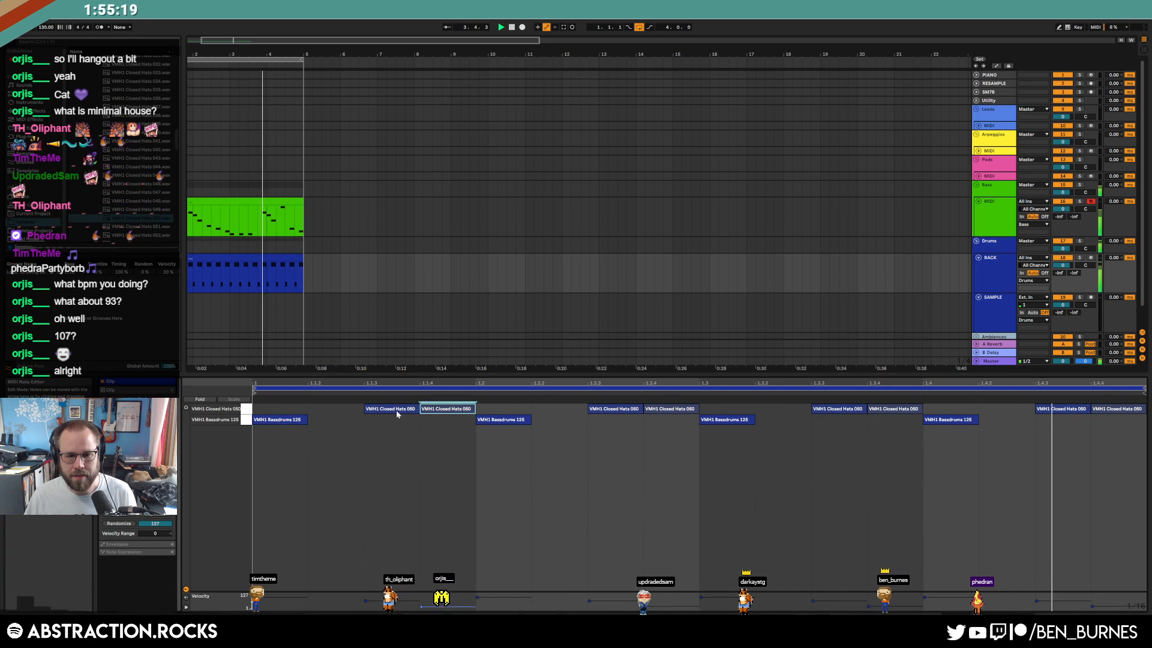
left_click(245, 410)
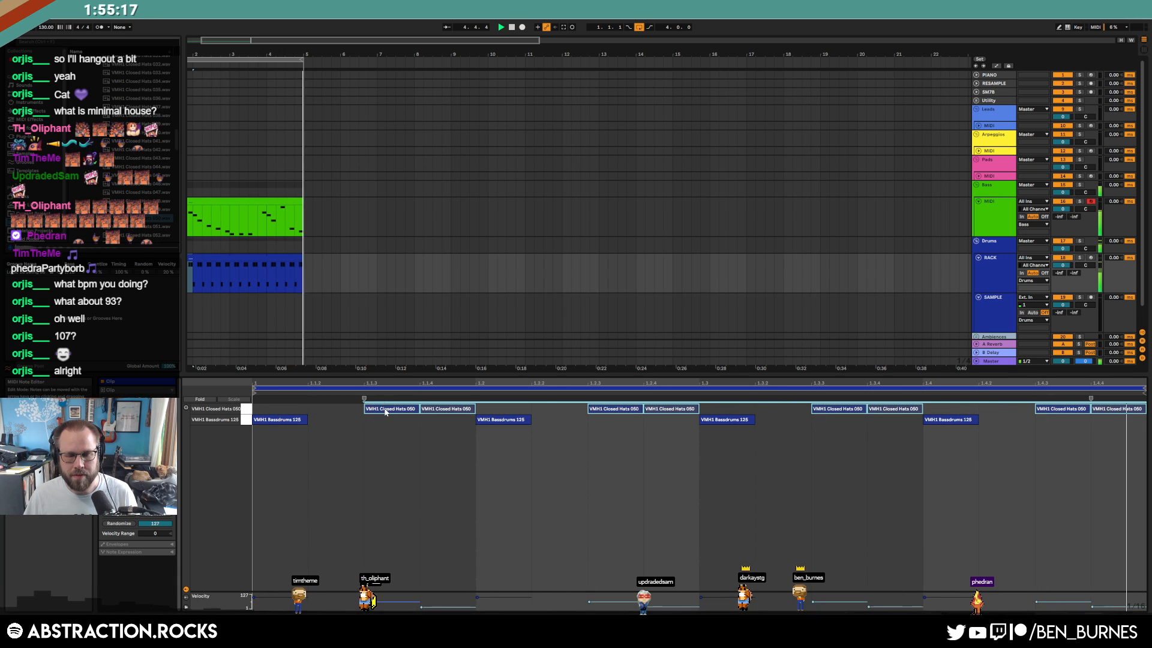
key("shift+Tab")
type("thanos")
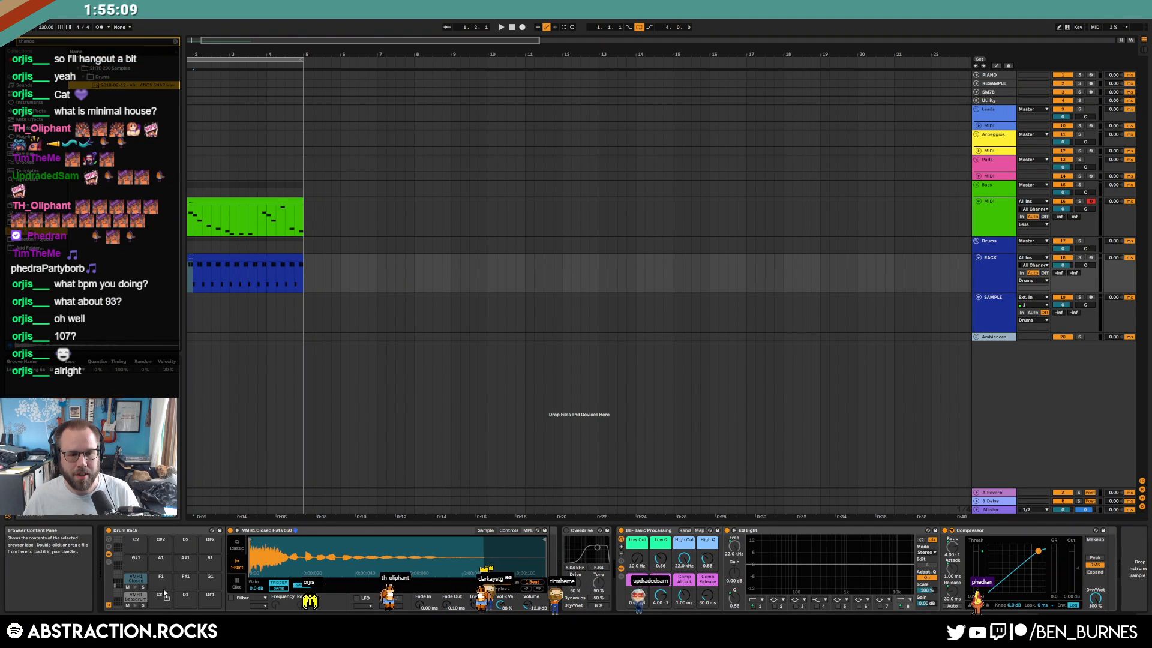
Place the Thanos snap on a Drum Rack pad, shorten its end, and add snap hits at 1.2 and 1.4
mouse_move(138, 581)
left_mouse_down()
mouse_move(137, 560)
mouse_move(139, 577)
left_mouse_up()
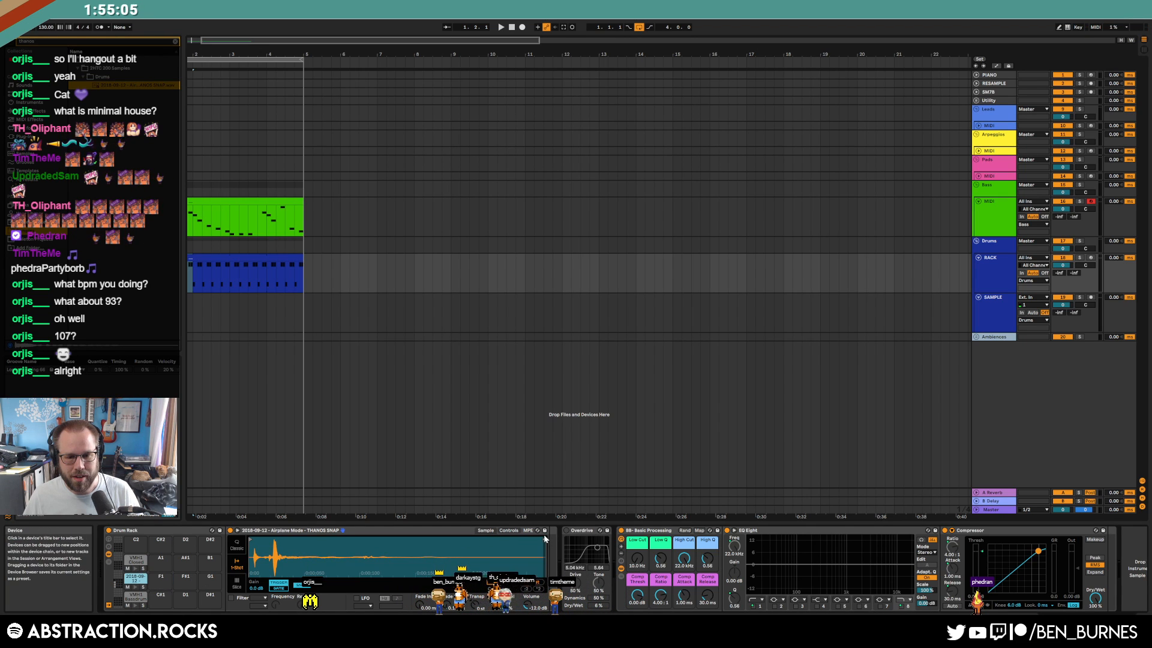
left_click_drag(545, 538, 480, 539)
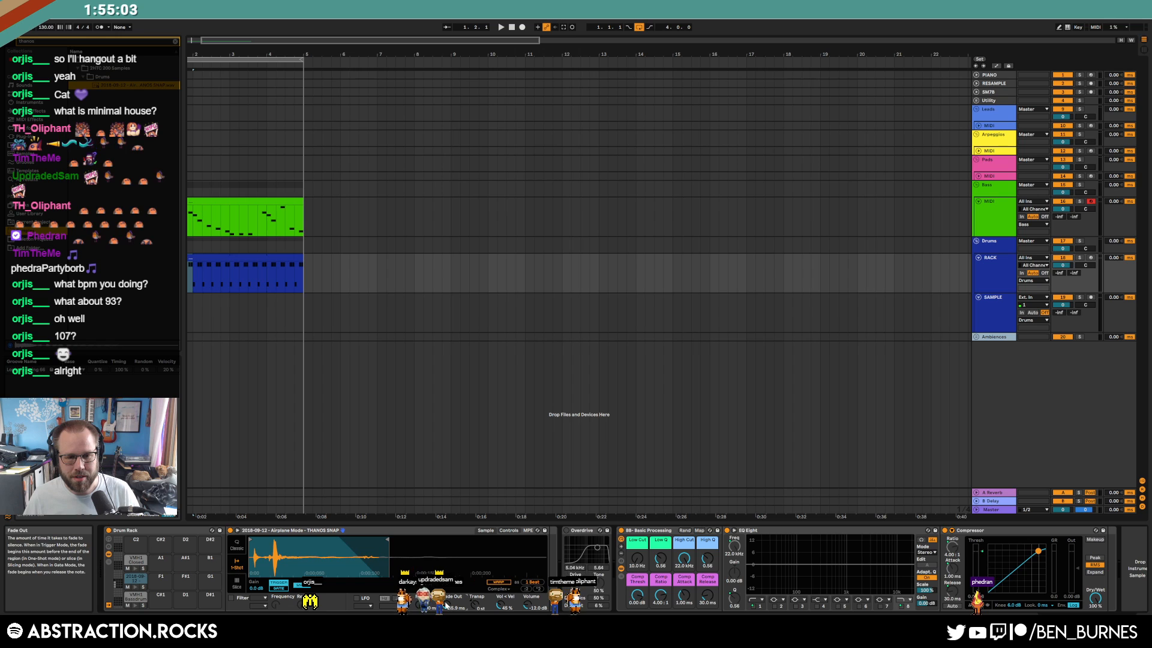
double_click(246, 276)
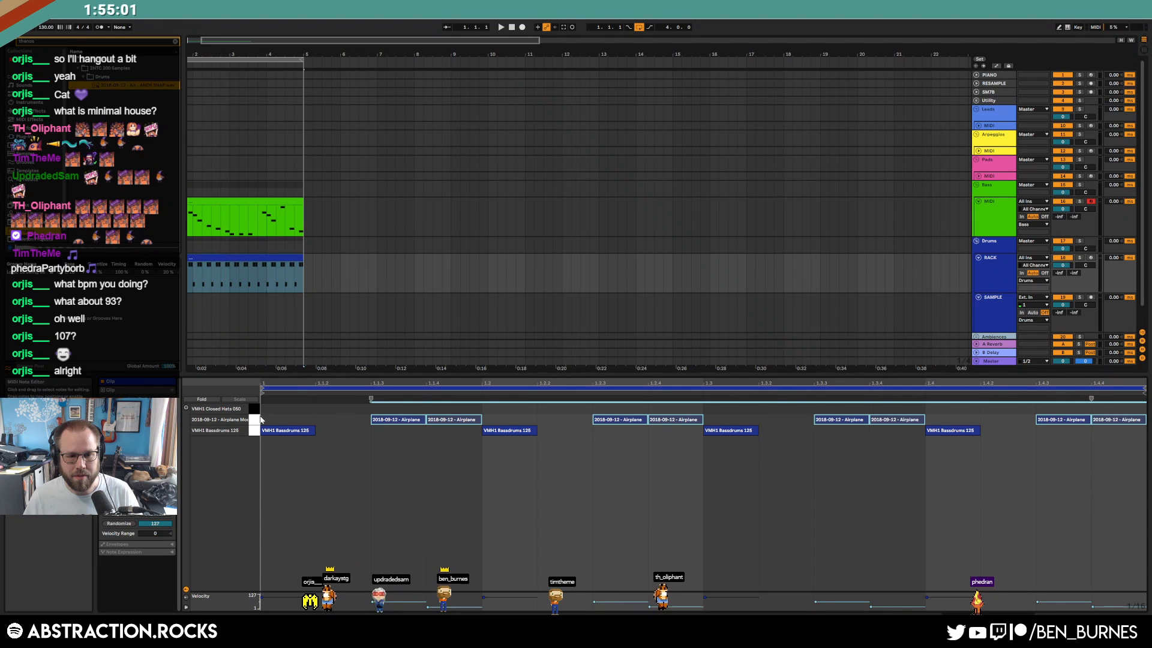
key("Up")
double_click(506, 423)
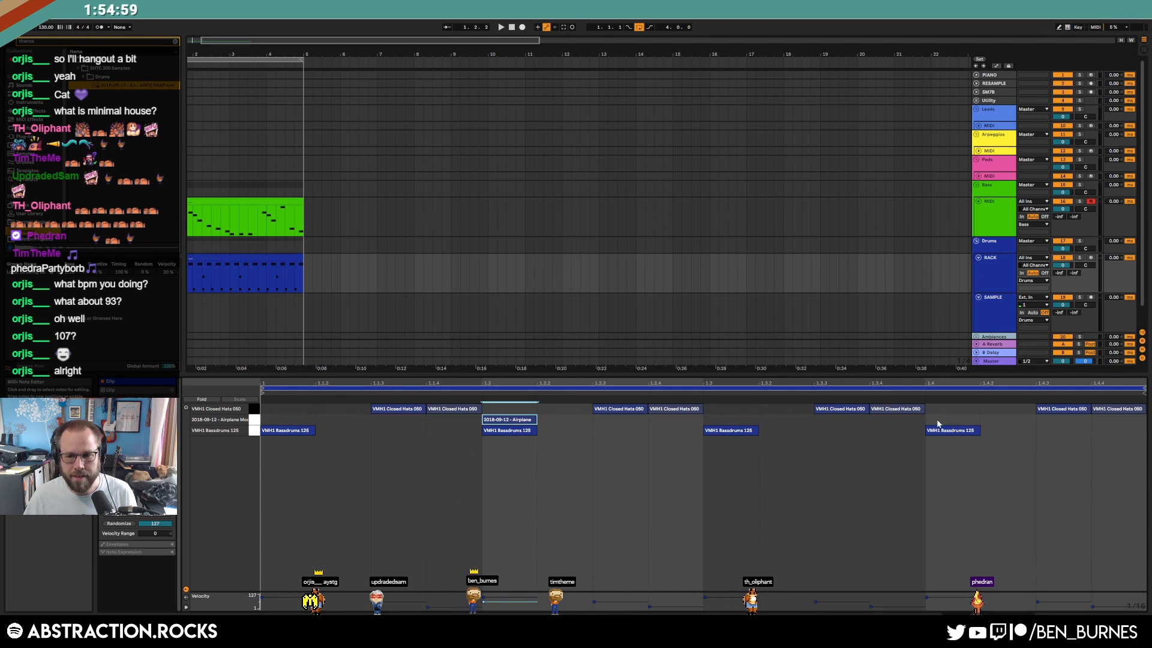
left_click(245, 421)
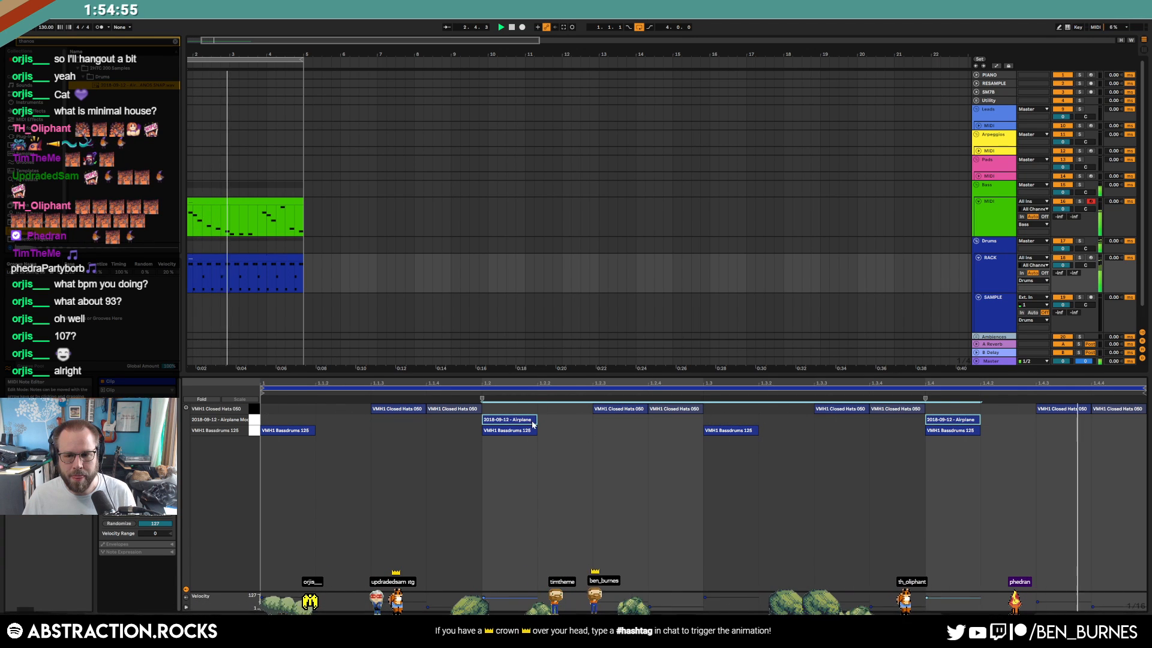
key("shift+Tab")
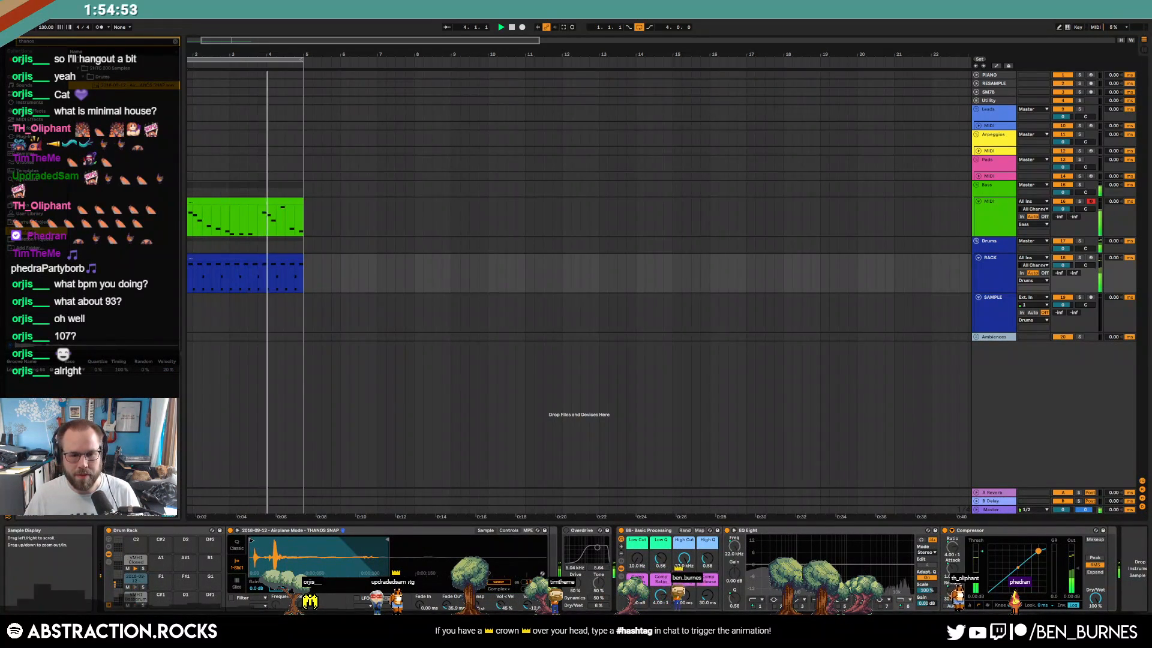
Select and arm the Arpeggios track and insert an empty MIDI clip over bars 1–5
left_click(979, 150)
left_click(990, 157)
key("space")
left_click(1091, 151)
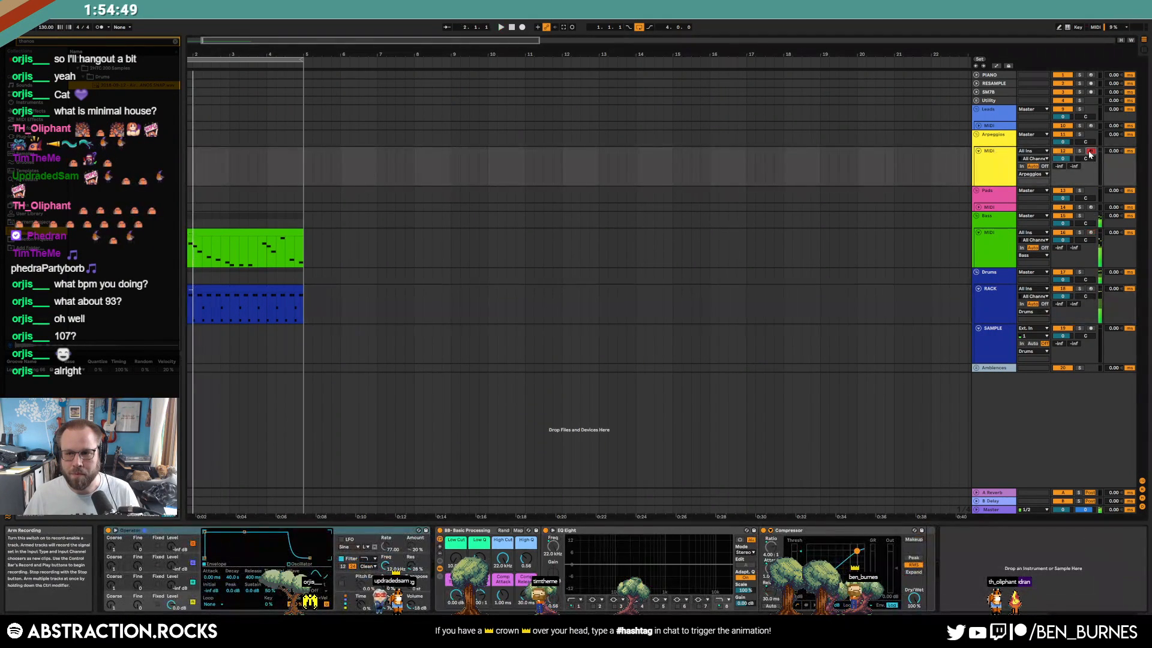
left_click(248, 182)
scroll(197, 150, "left", 2)
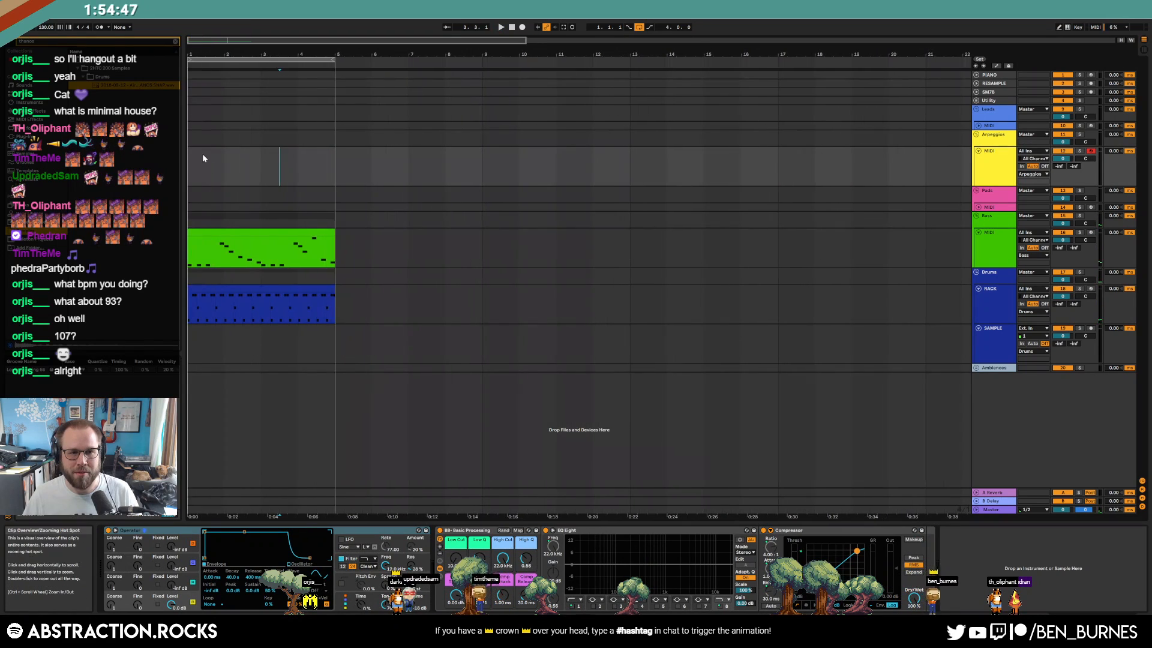
left_click_drag(197, 165, 333, 175)
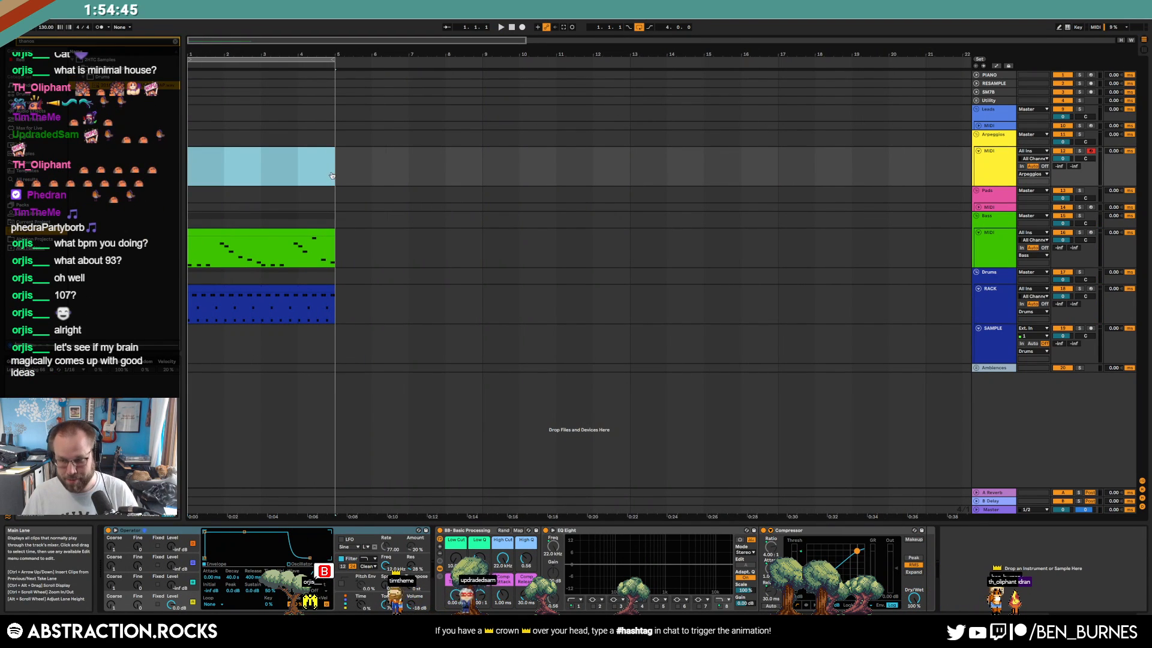
key("ctrl+shift+m")
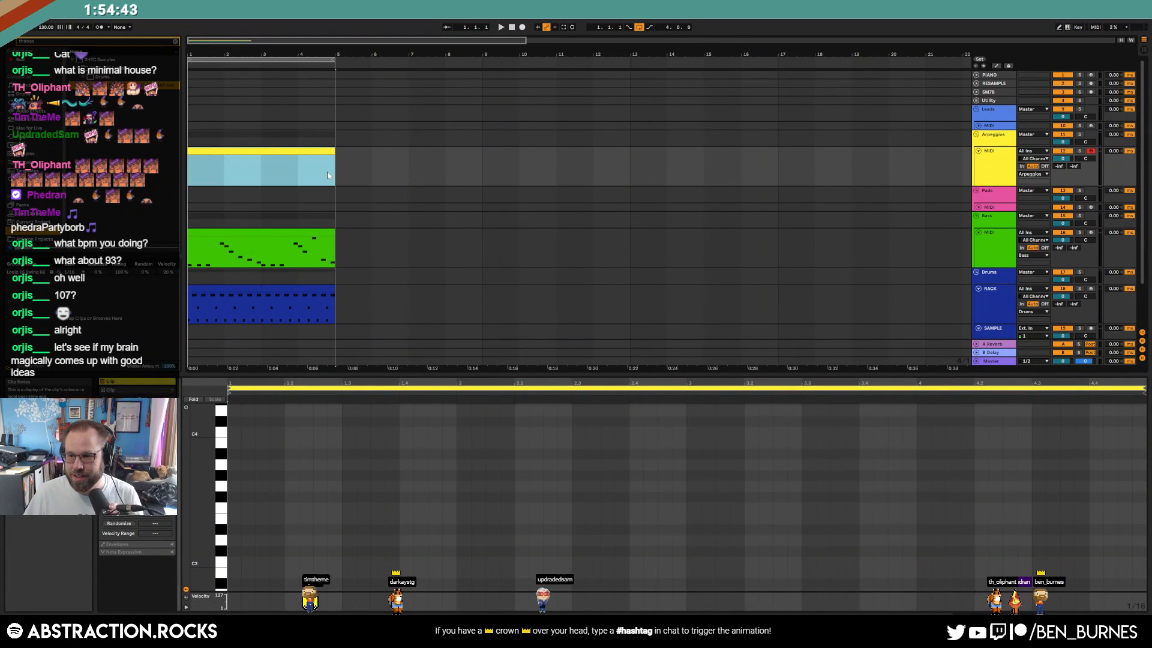
Draw C4 notes in the clip and duplicate them across bars 2–4
left_click_drag(205, 478, 194, 482)
double_click(290, 450)
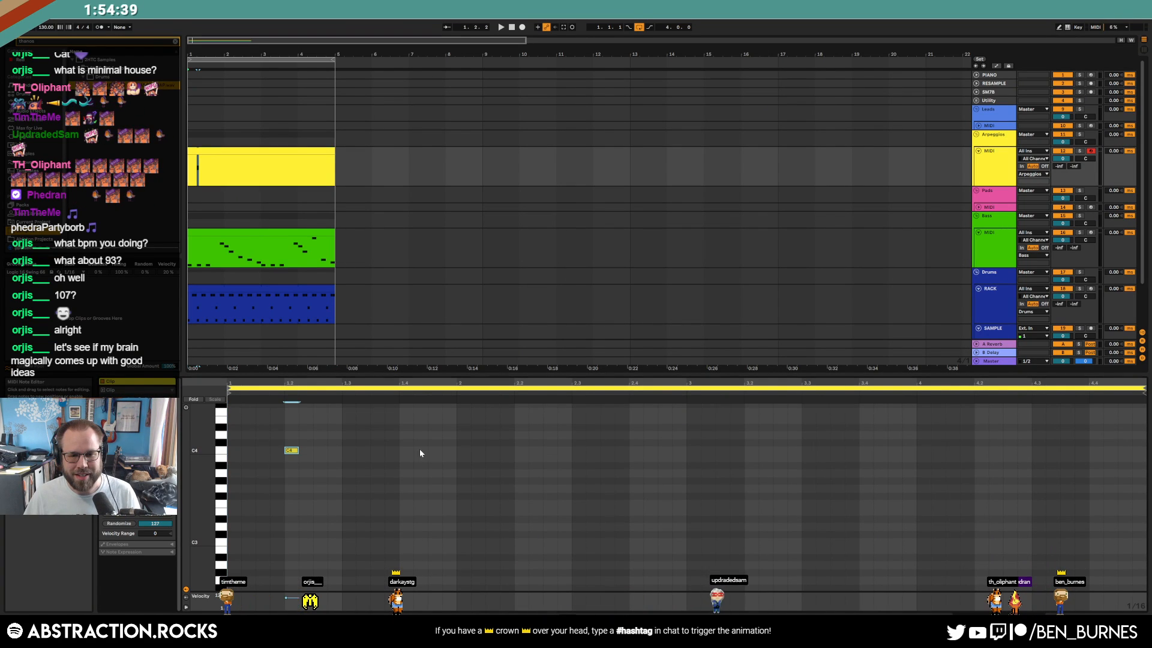
left_click_drag(461, 449, 236, 471)
key("ctrl+d")
key("ctrl+d")
key("ctrl+d")
Widen the Arpeggios Operator's stereo spread to 100%
key("shift+Tab")
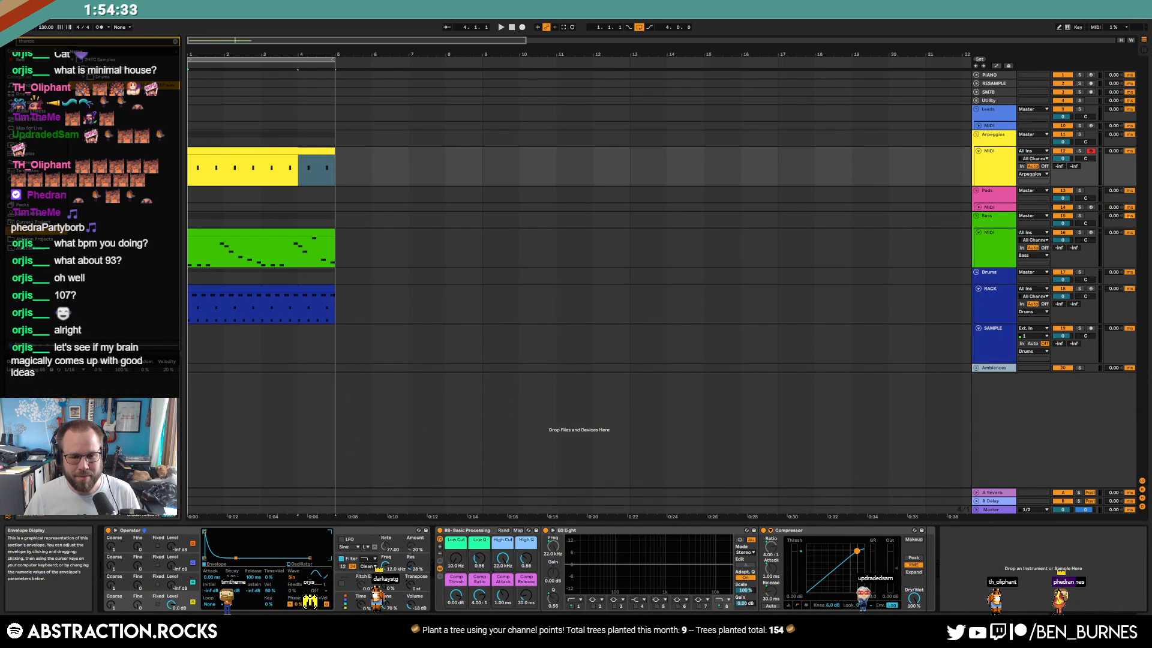
left_click_drag(386, 585, 386, 523)
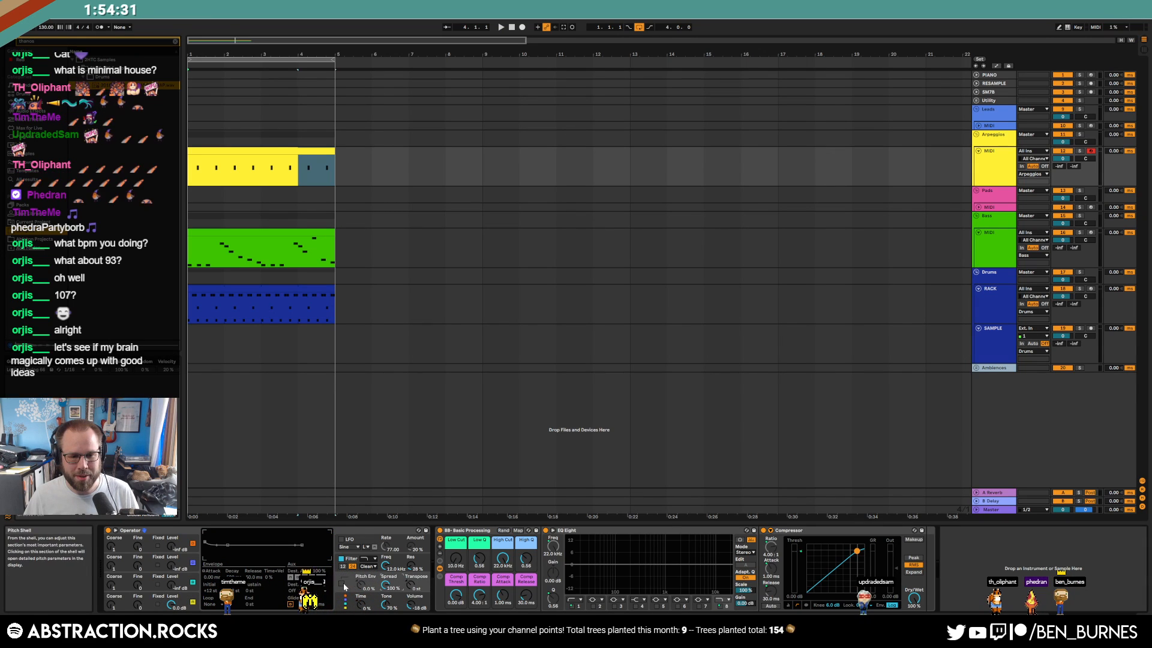
left_click(129, 599)
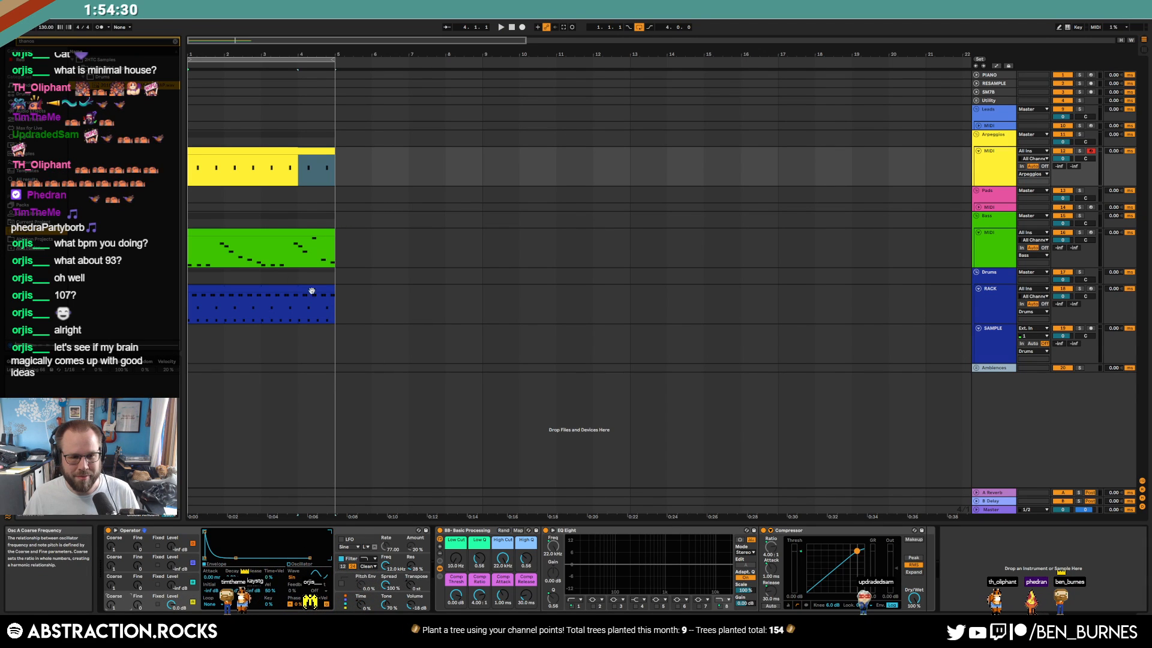
left_click(260, 149)
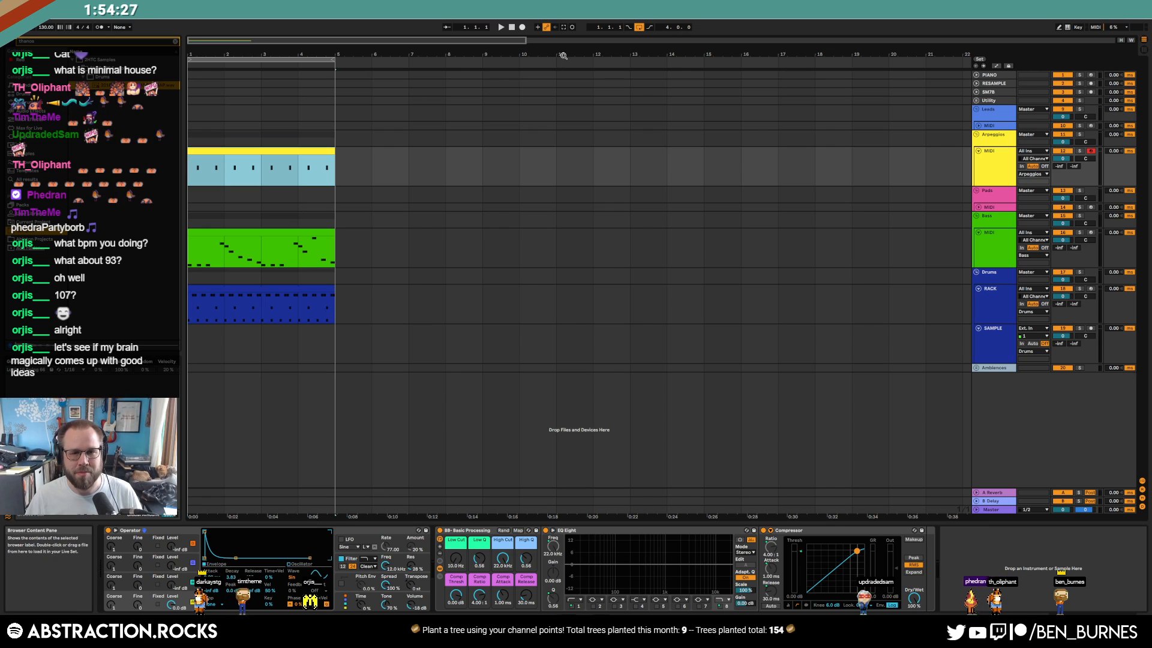
left_click(512, 28)
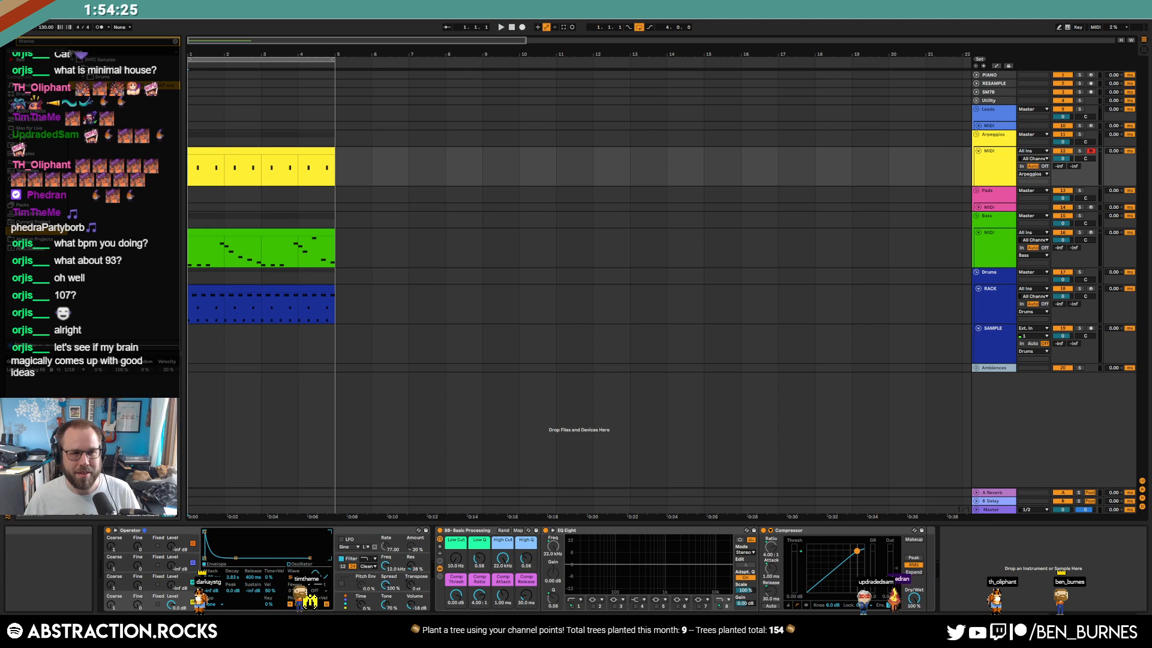
Play the arpeggio and shorten its Operator decay to around 351 ms
left_click(322, 162)
key("space")
double_click(306, 158)
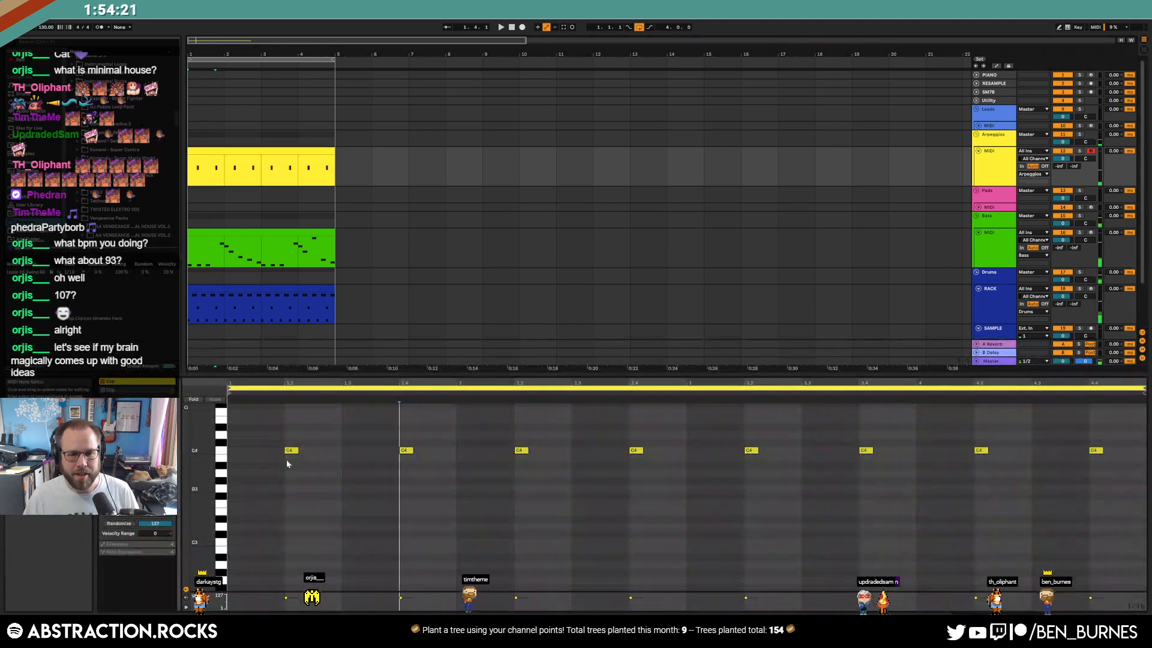
left_click_drag(1095, 447, 1096, 453)
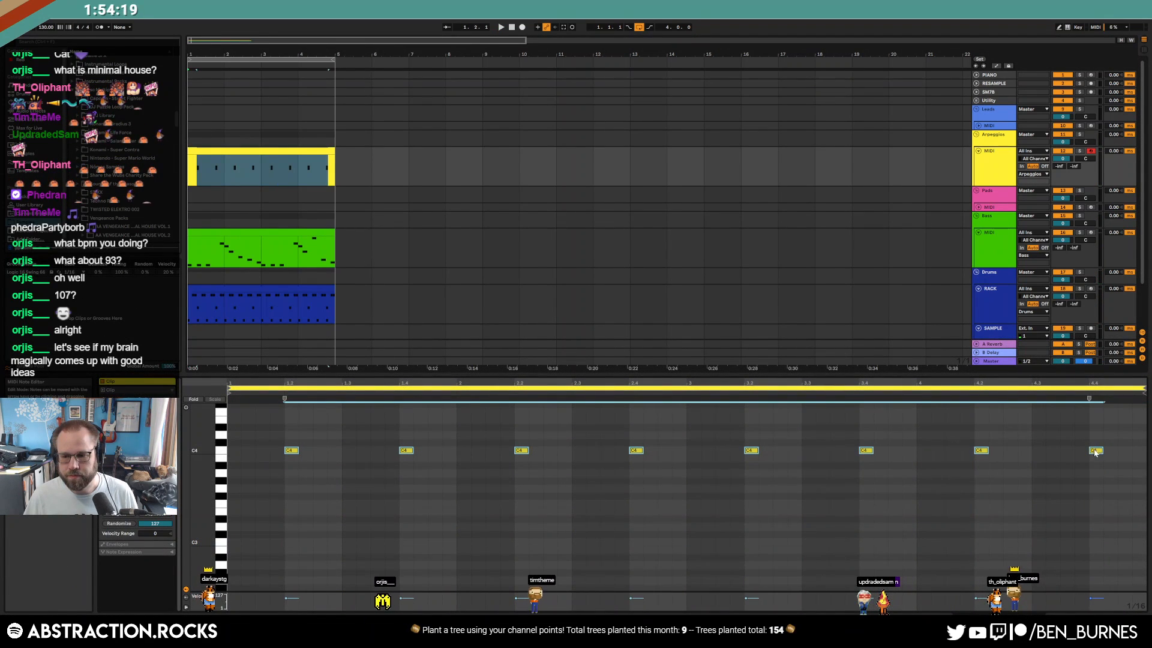
key("shift+Tab")
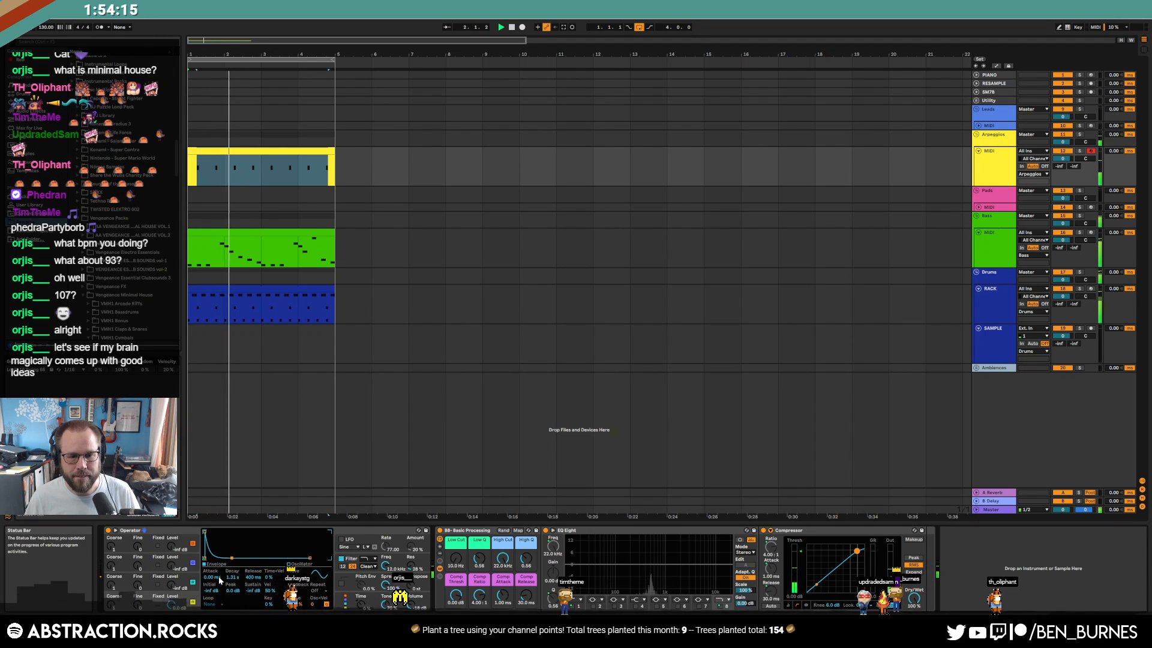
left_click_drag(232, 558, 227, 558)
Raise the Arpeggios track's reverb and delay sends, then open the Bass clip's notes
left_click_drag(1060, 167, 1060, 125)
left_click_drag(1074, 167, 1074, 141)
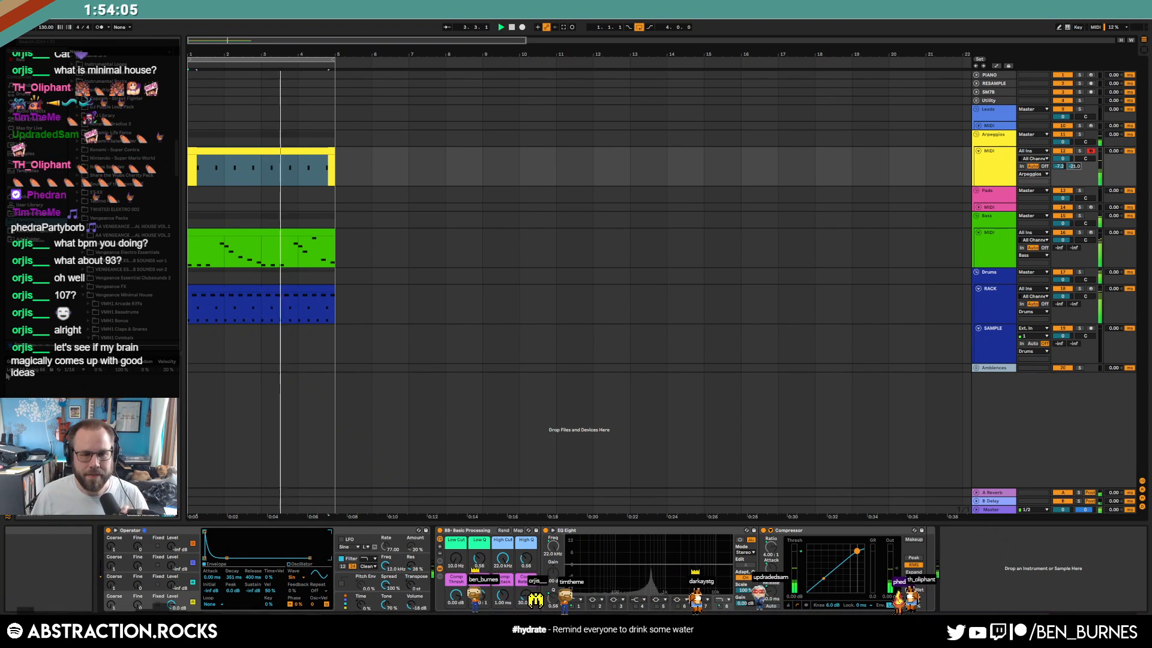
double_click(259, 232)
key("space")
Try a short G1 pickup note near beat 1.4, then delete the small notes
left_click(413, 569)
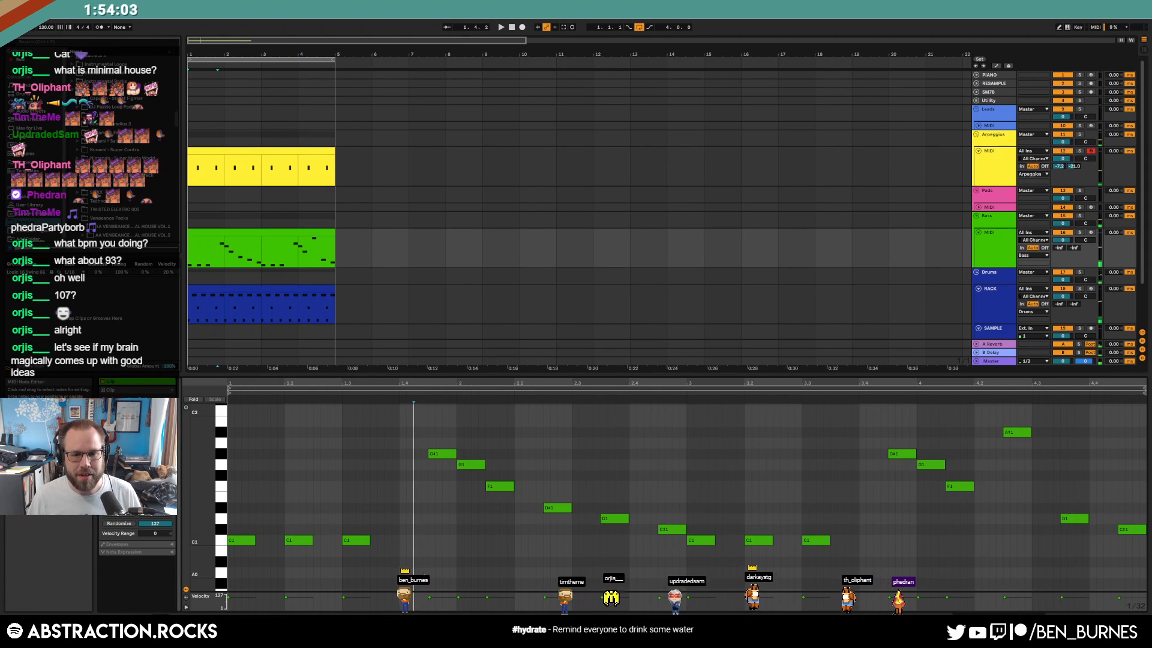
left_click(402, 508)
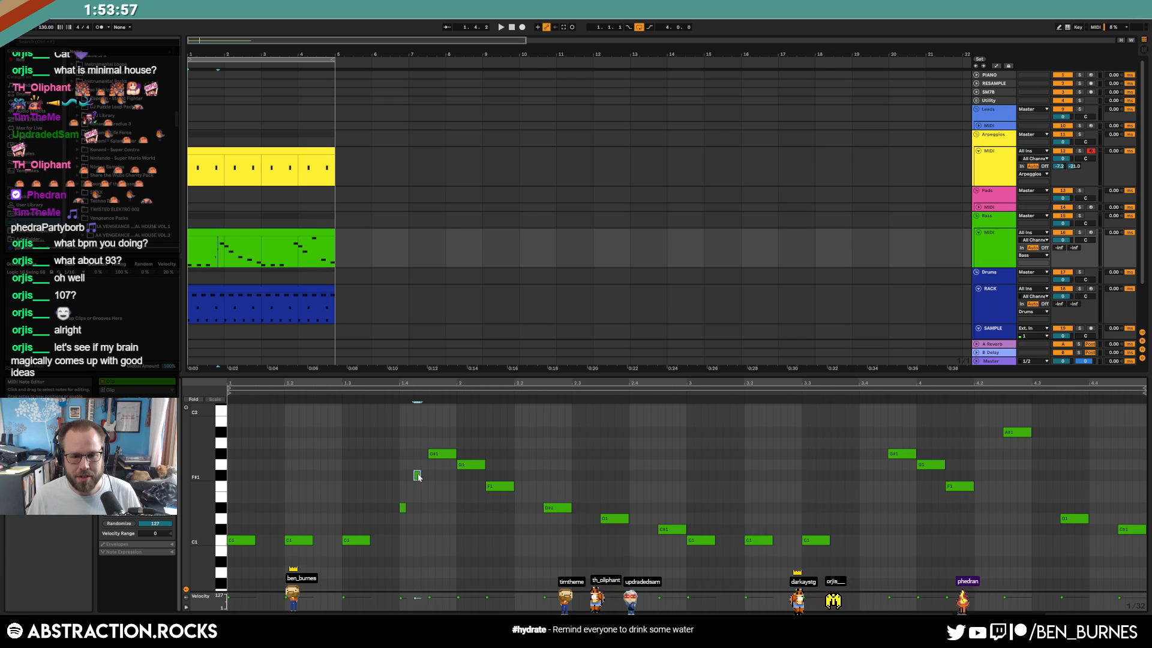
key("Up")
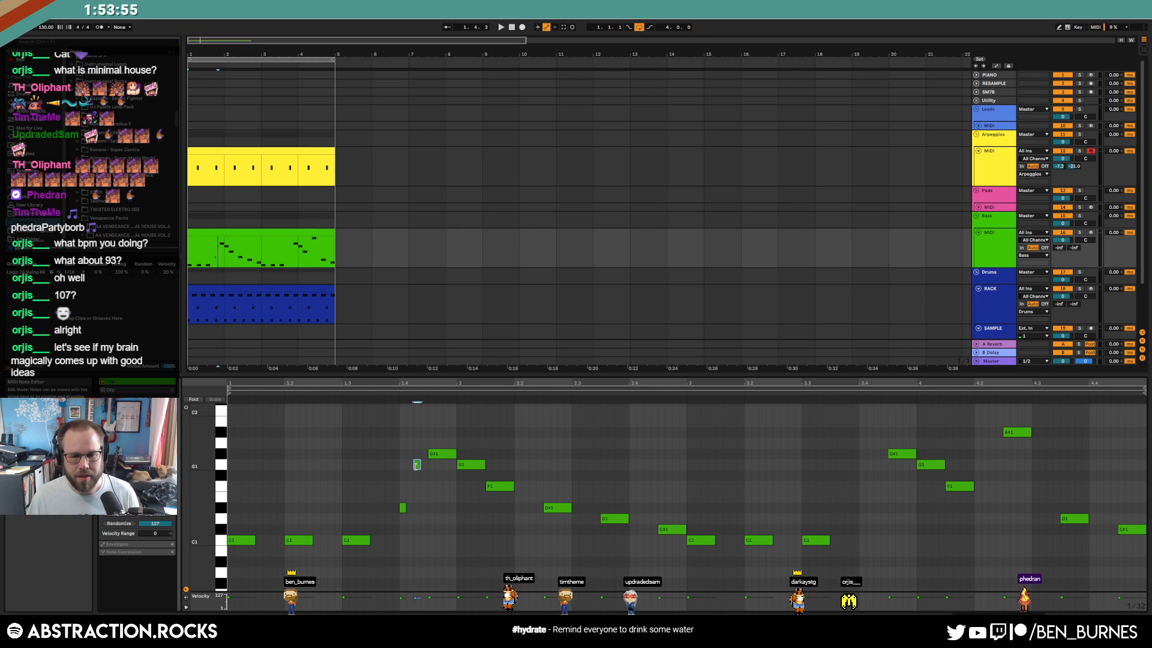
key("space")
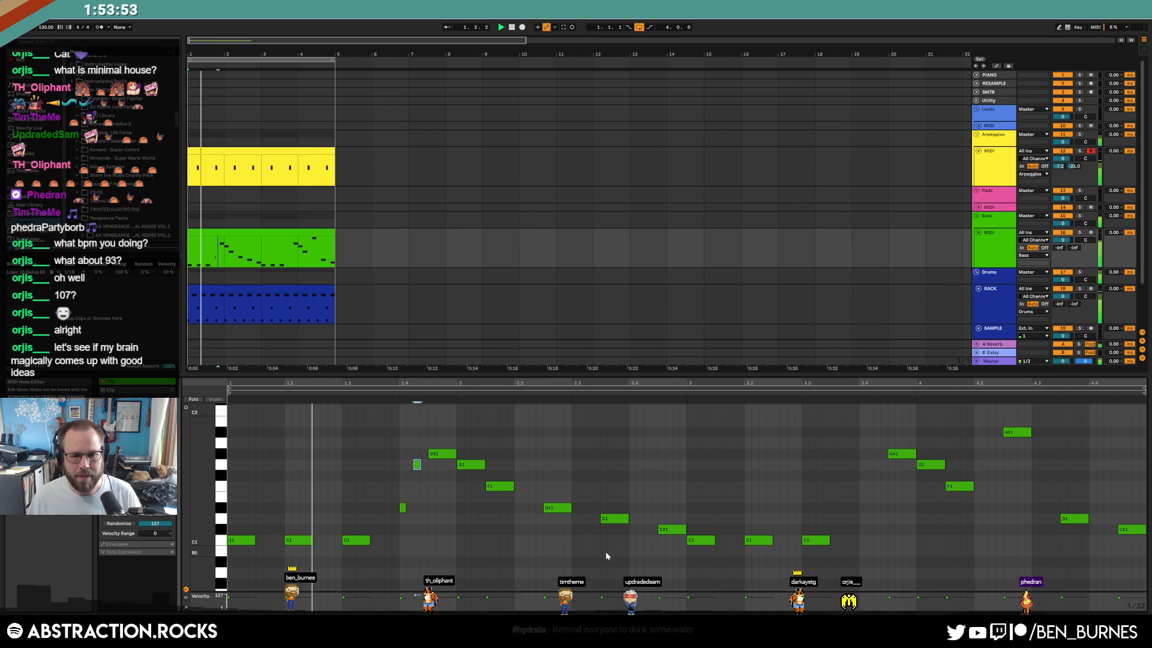
mouse_move(391, 456)
left_mouse_down()
mouse_move(420, 534)
mouse_move(418, 525)
left_mouse_up()
key("Delete")
key("space")
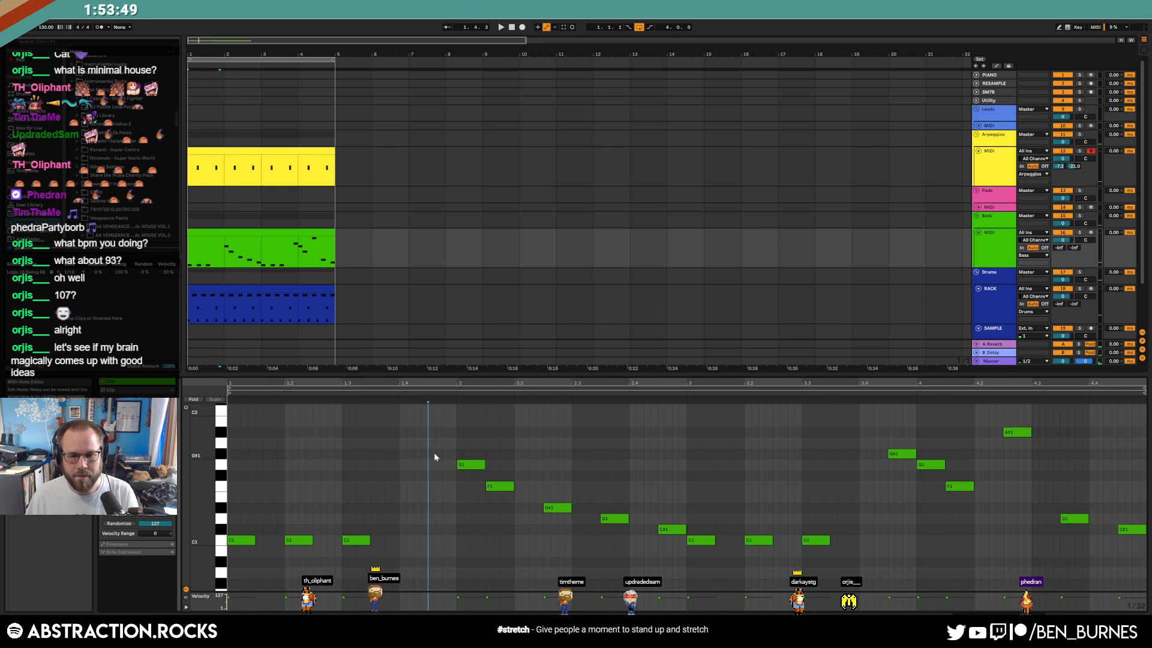
Add a short F note, move D1 earlier and add G1 near the clip's end
double_click(445, 485)
key("space")
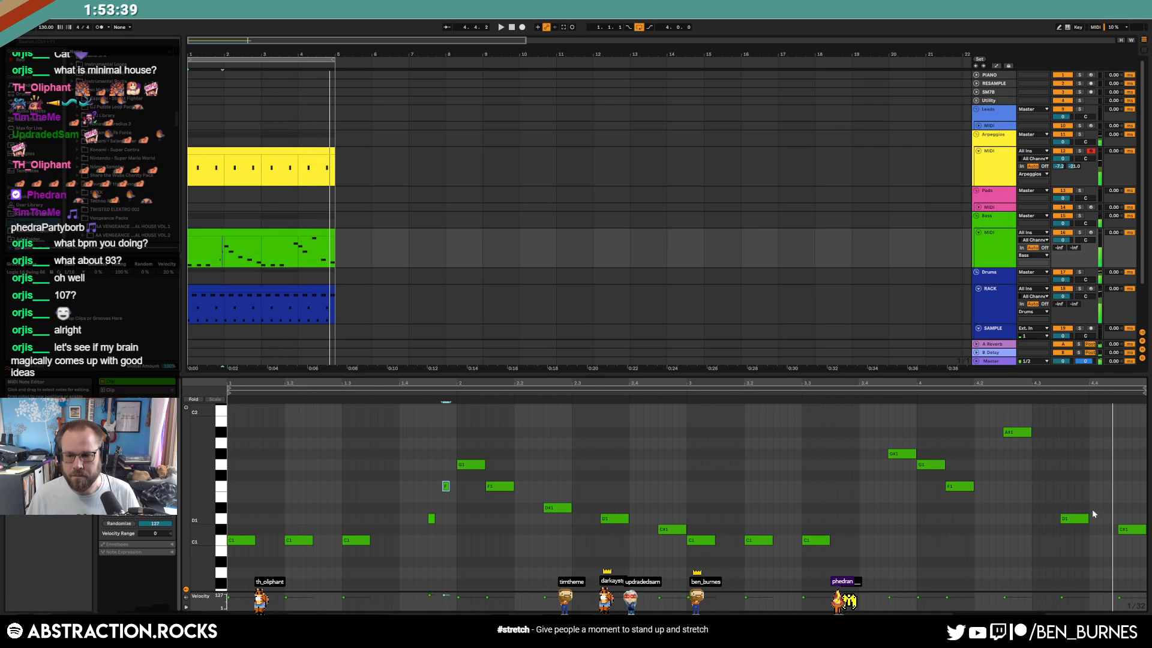
left_click_drag(1068, 518, 1039, 524)
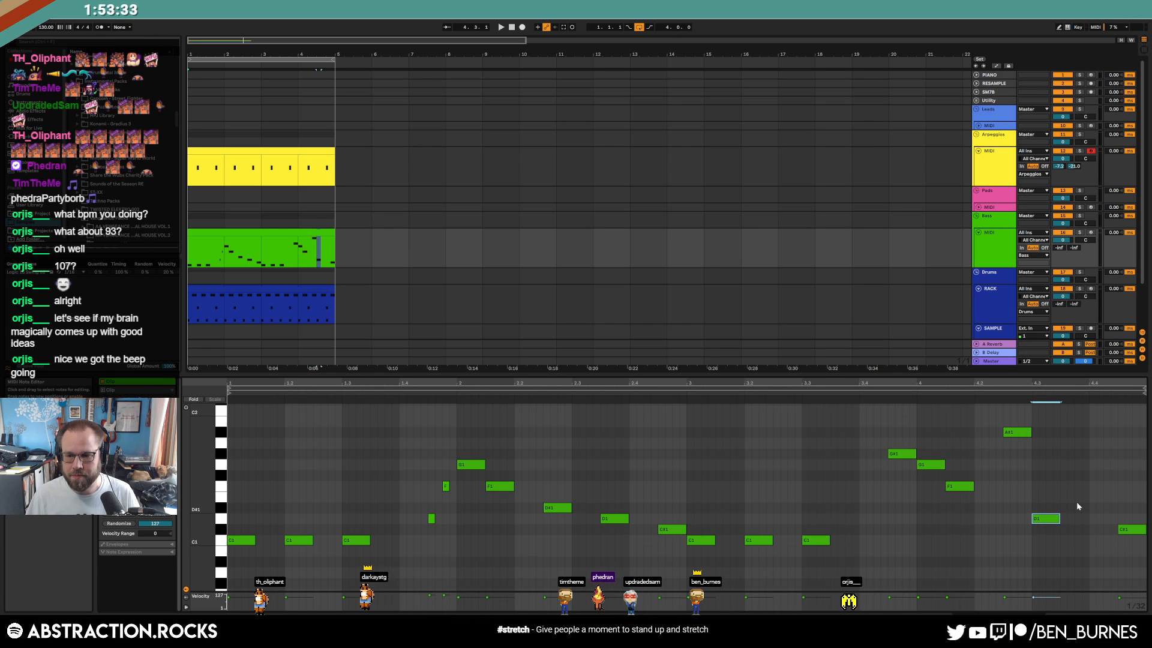
double_click(1063, 463)
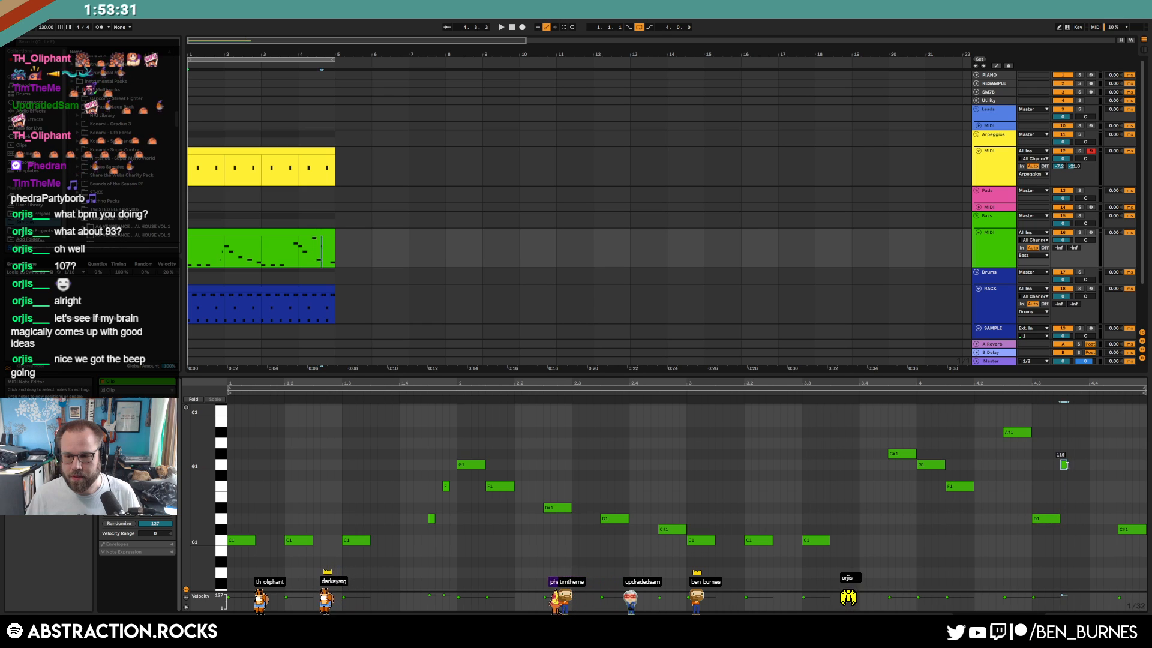
key("Right")
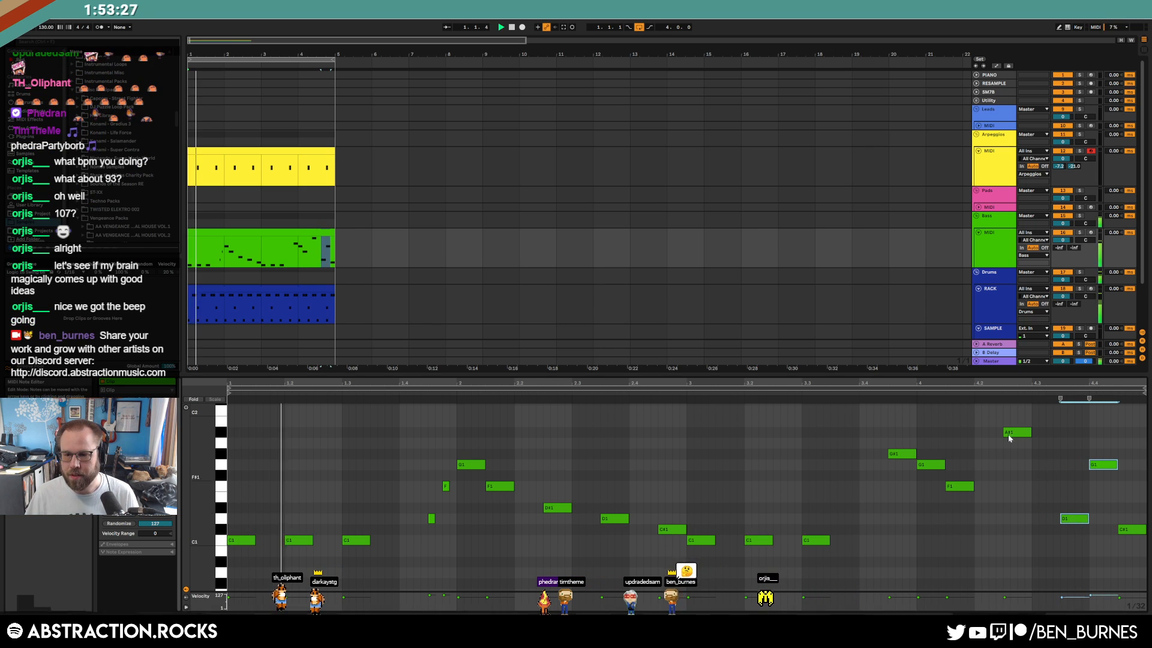
left_click(840, 393)
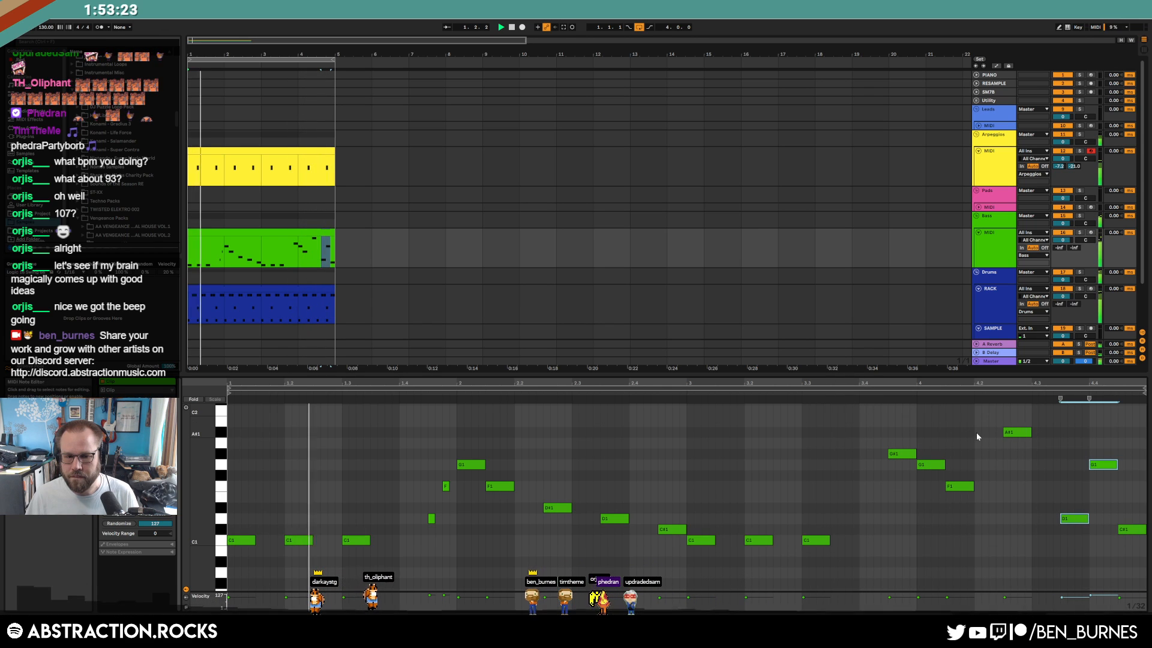
key("shift+Tab")
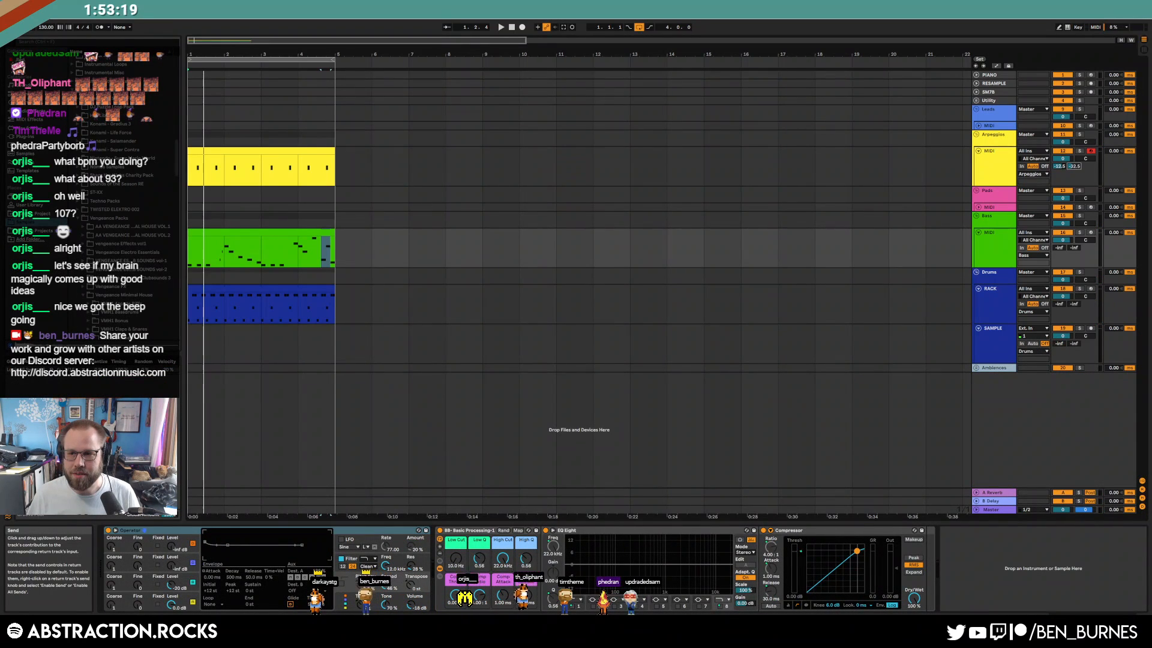
Unfold the Utility group and search ADSR Sample Manager for 'drum' samples
key("space")
left_click(236, 287)
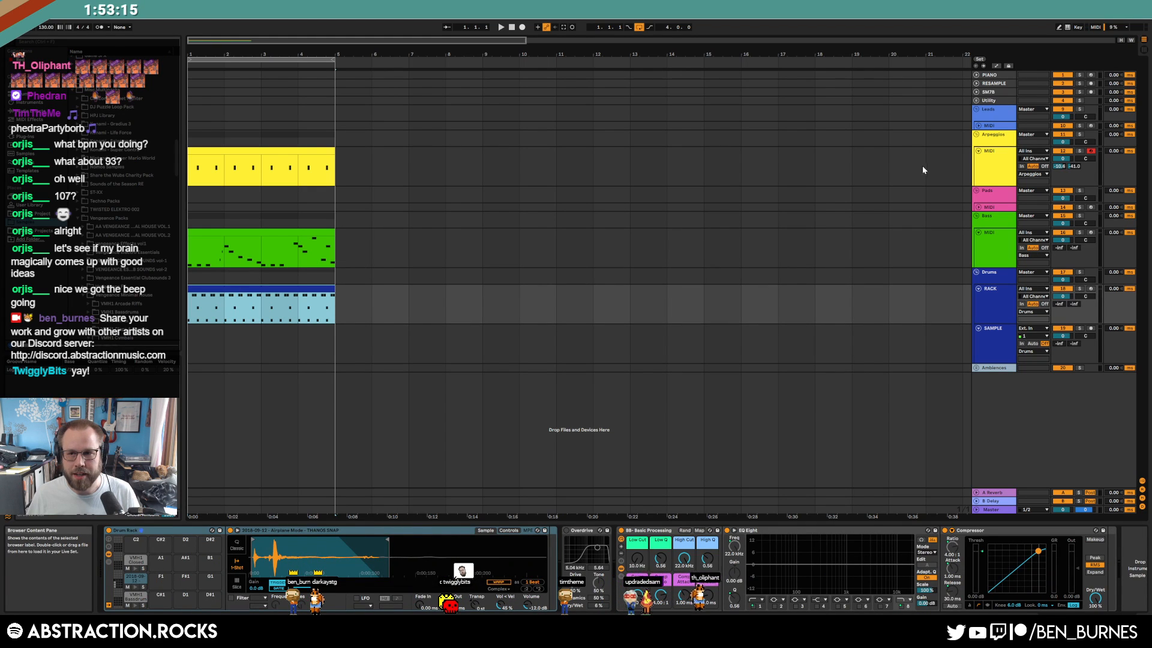
left_click(989, 101)
left_click(976, 100)
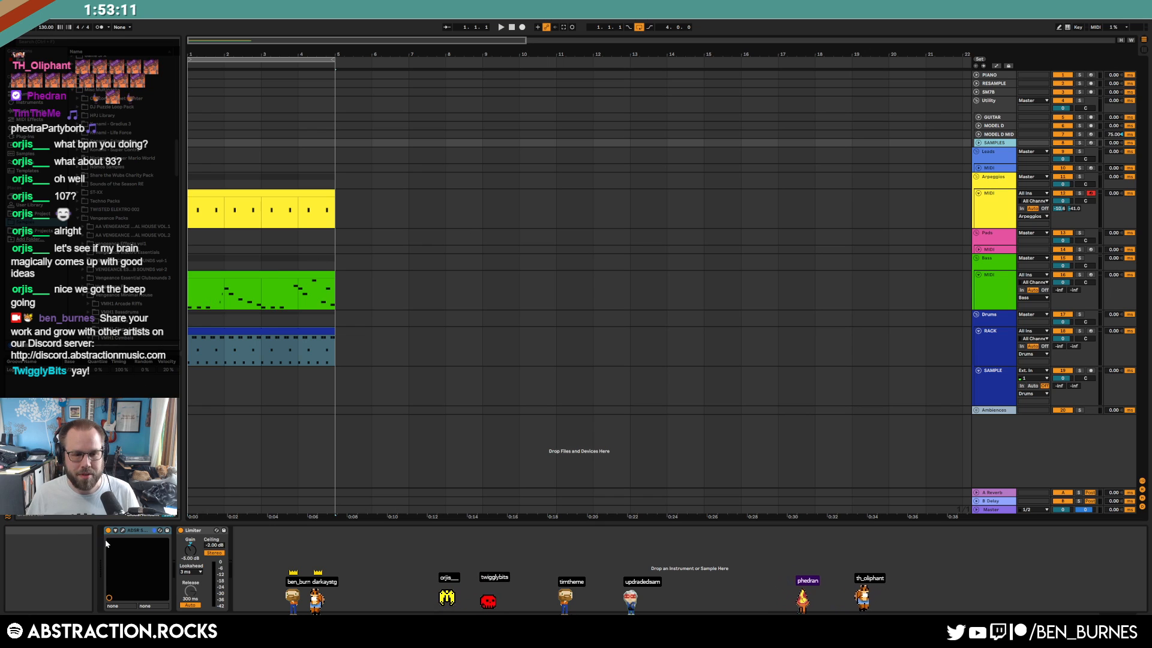
left_click(123, 530)
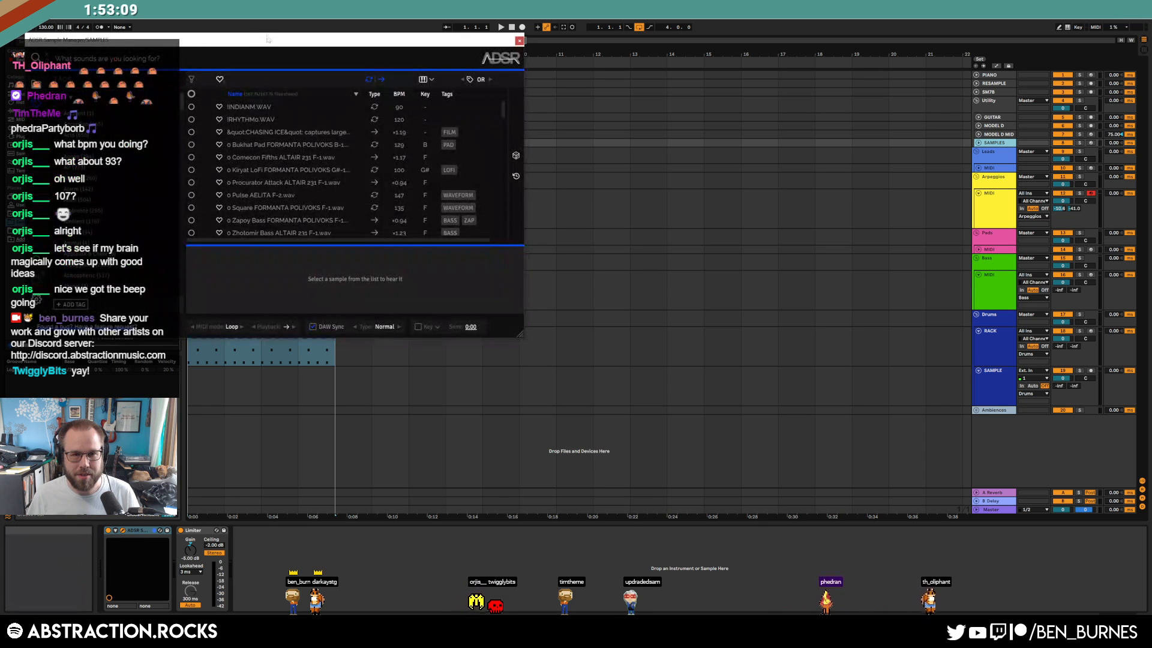
type("drum")
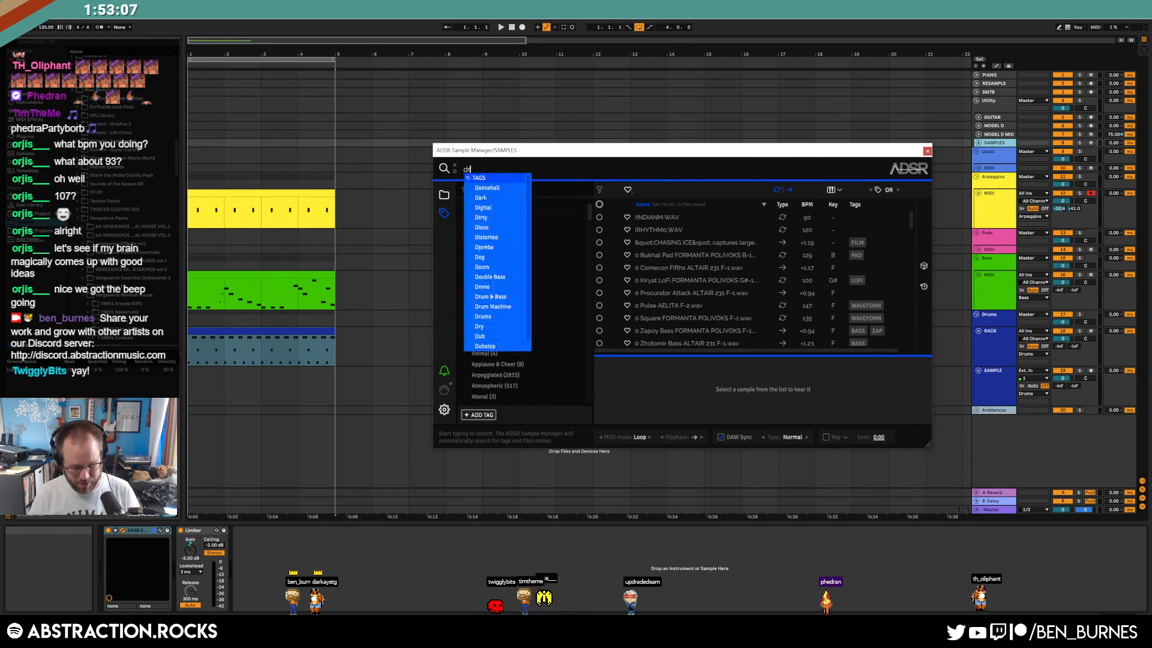
key("Return")
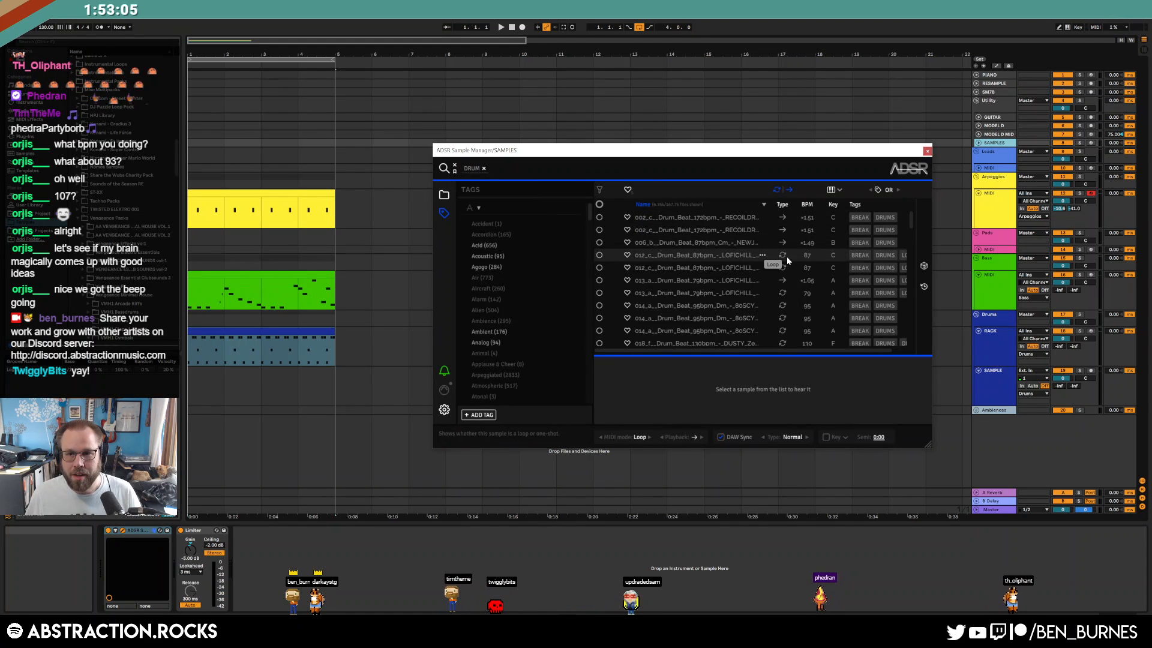
Browse random kick, conga and snare samples until landing on a snare
left_click(924, 267)
left_click(924, 268)
left_click(922, 270)
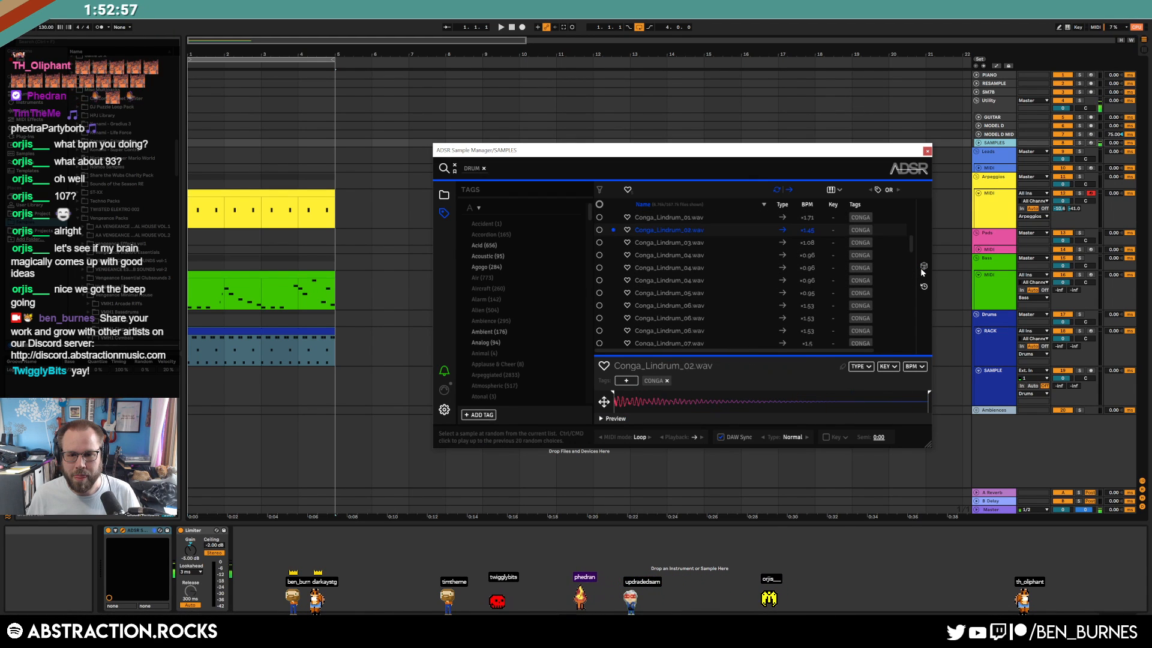
left_click(922, 269)
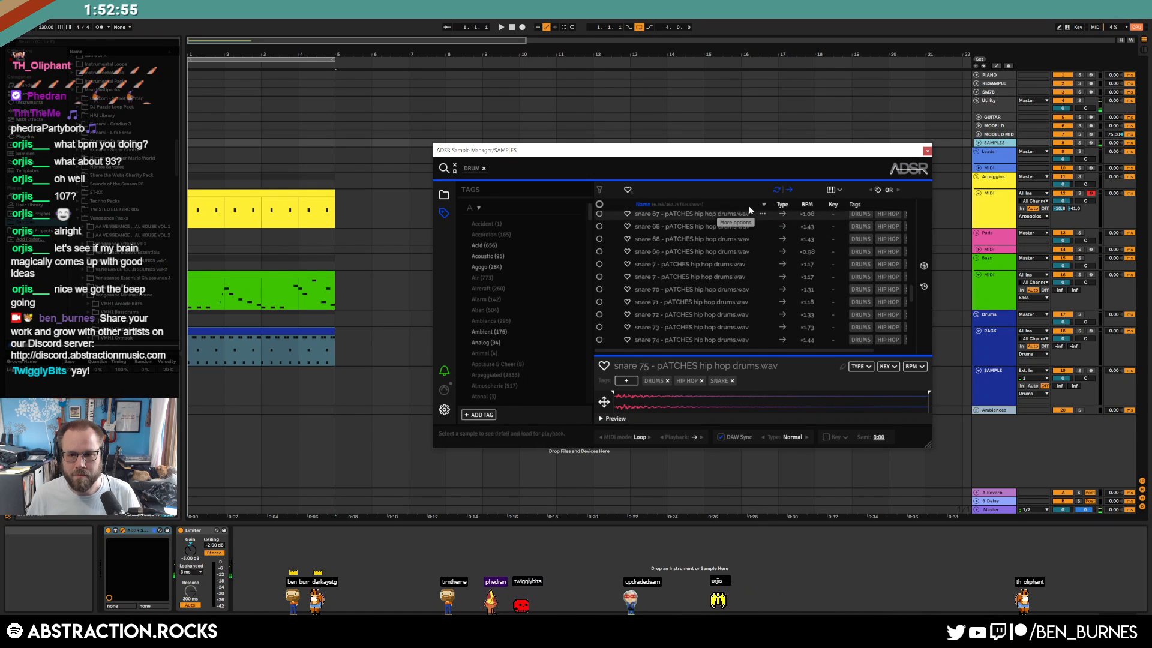
Drag snare 75 - pATCHES hip hop drums.wav onto the drum rack's D#2 pad
left_click_drag(770, 151, 728, 66)
scroll(686, 190, "down", 2)
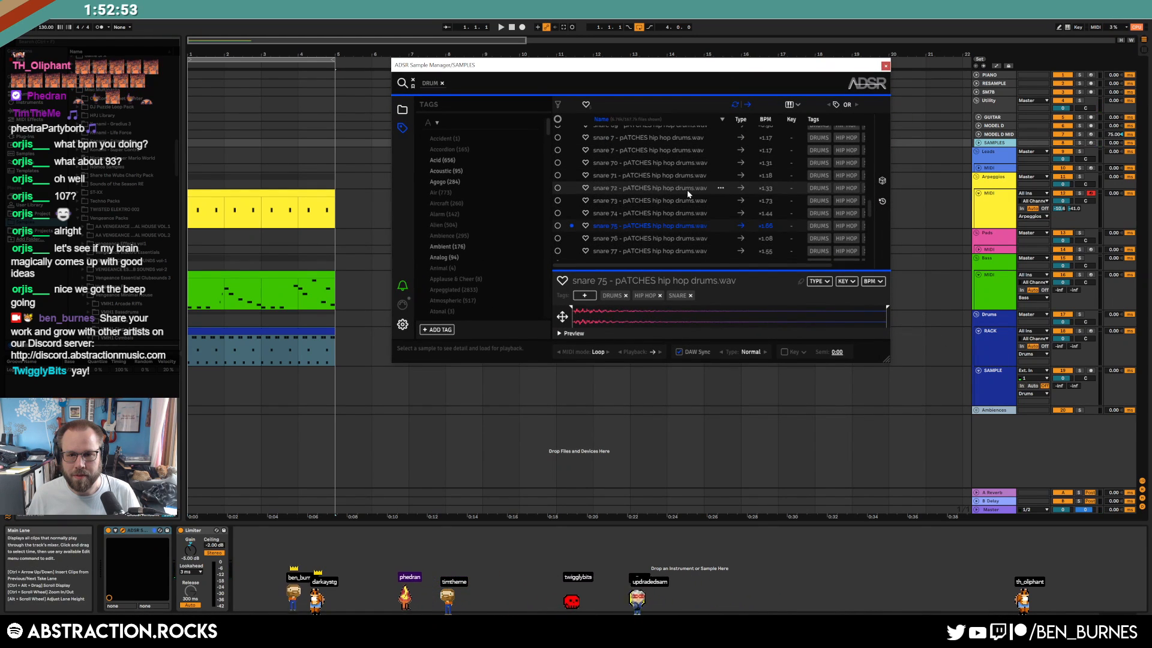
left_click_drag(887, 360, 914, 382)
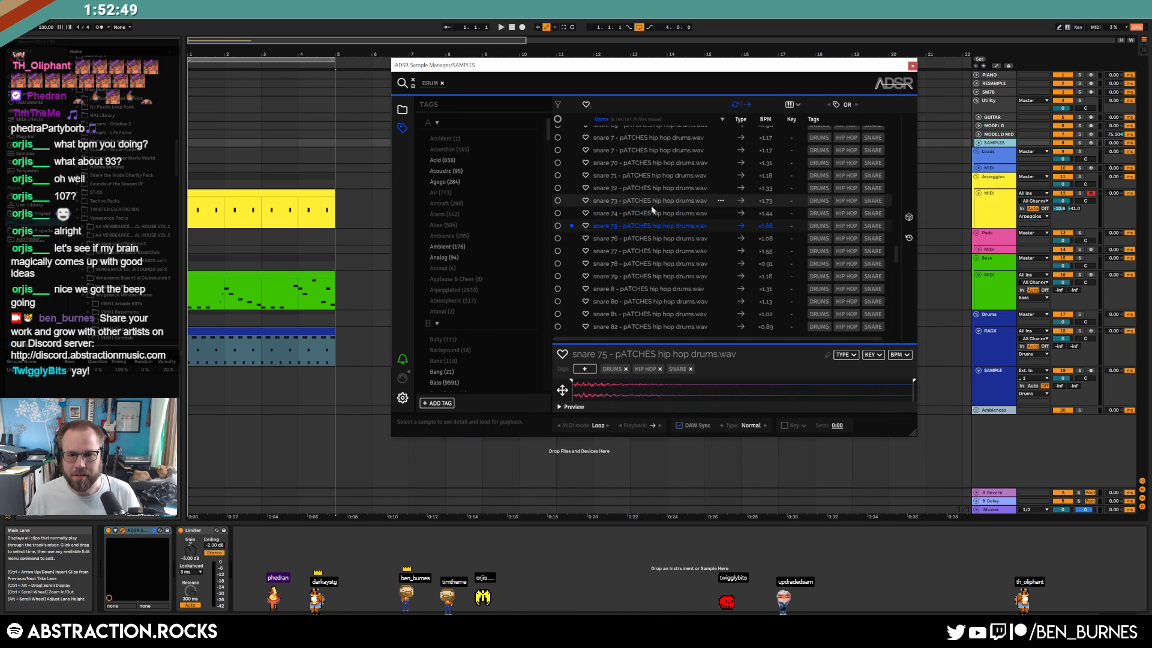
left_click(996, 356)
left_click_drag(996, 355, 211, 540)
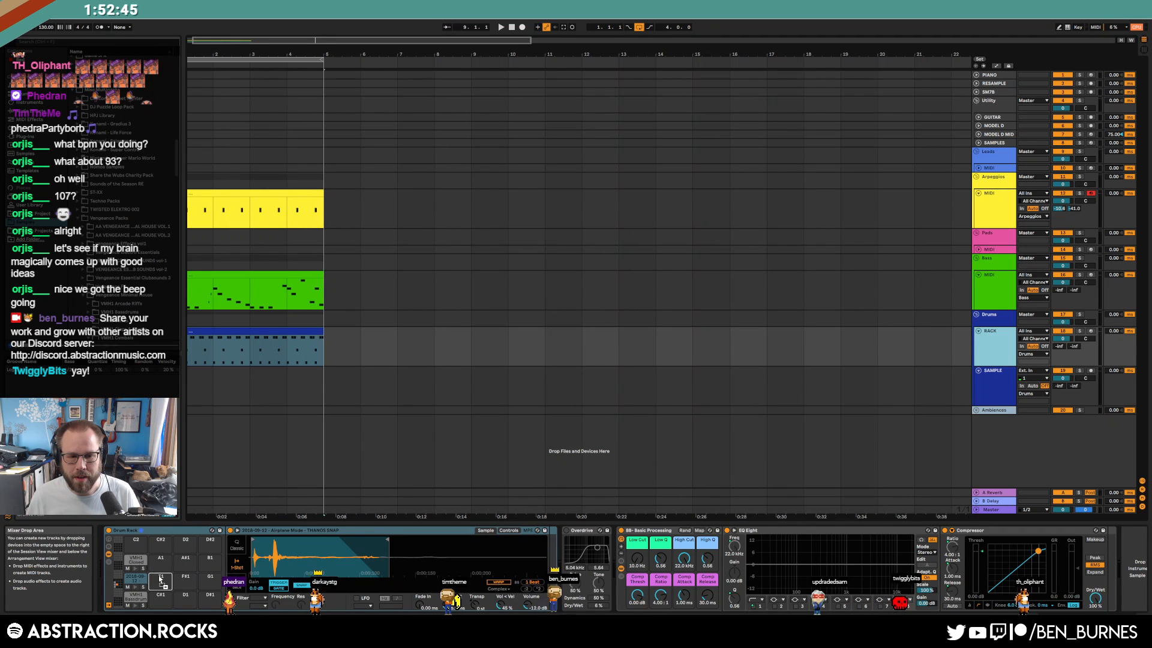
Move the snare hit a sixteenth later, add another at 1.4.3, and play the groove
double_click(263, 342)
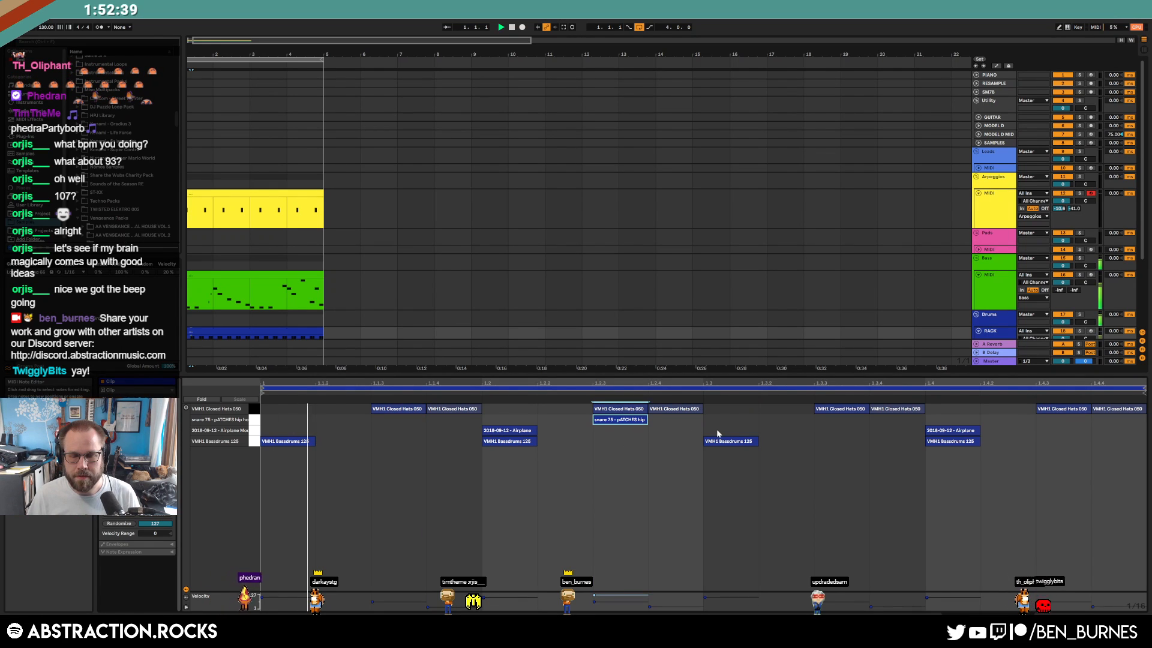
left_click_drag(624, 422, 679, 422)
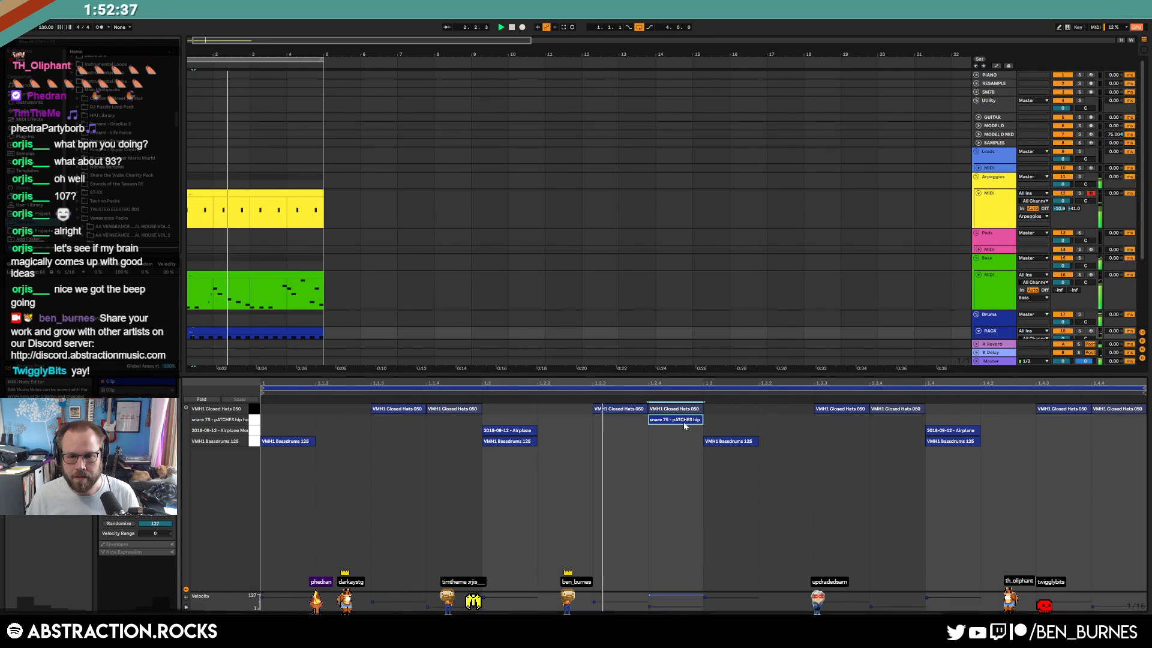
double_click(1048, 421)
key("shift+Tab")
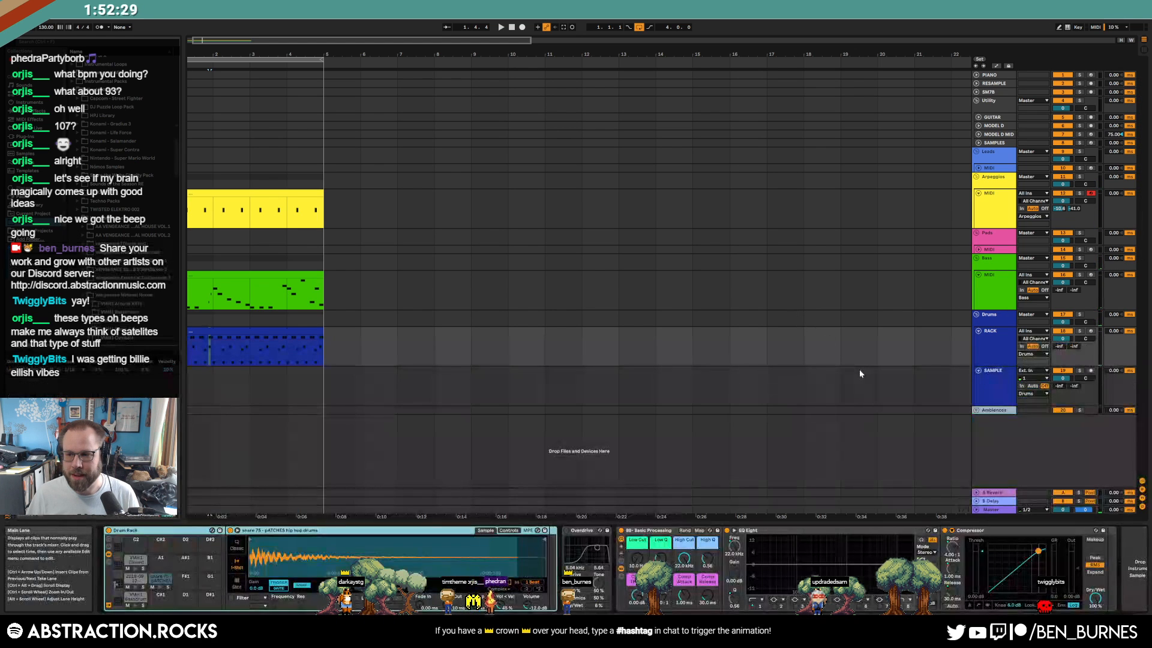
double_click(266, 286)
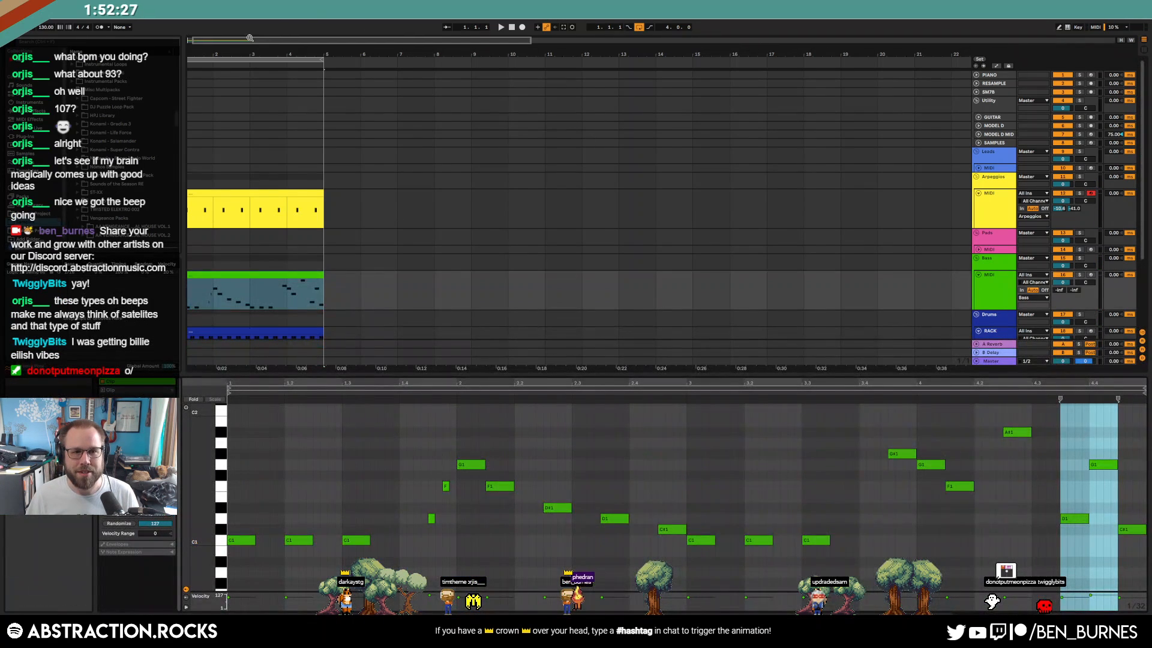
left_click(665, 271)
key("space")
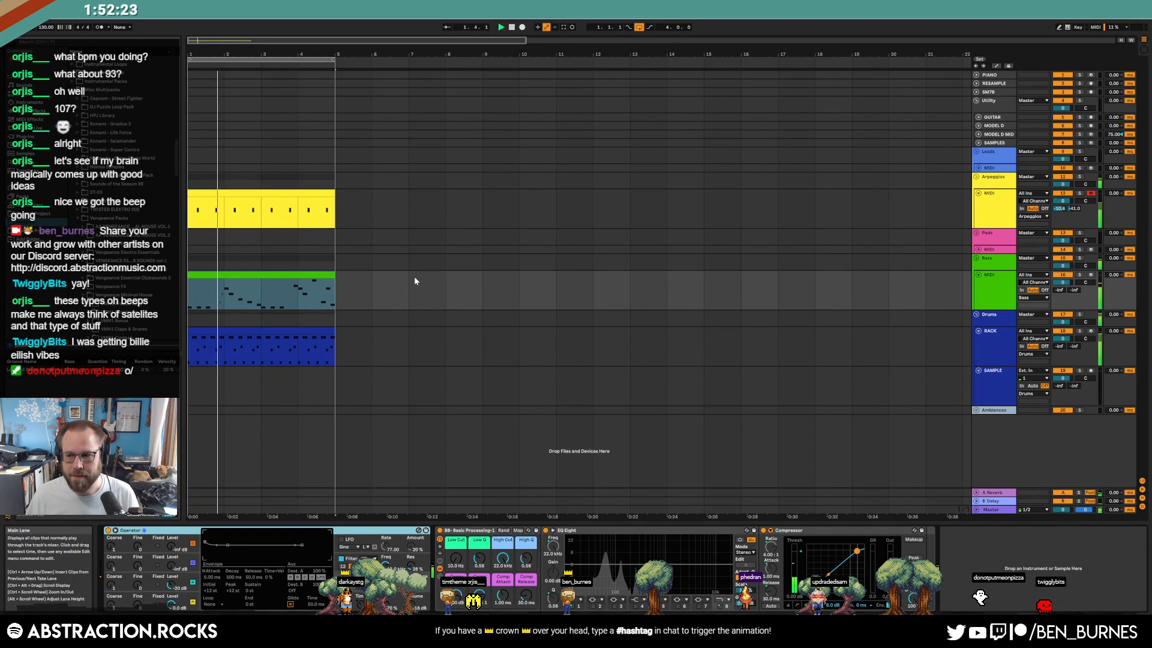
Shorten the snare 75 sample's tail by dragging Simpler's sample end inward
double_click(232, 330)
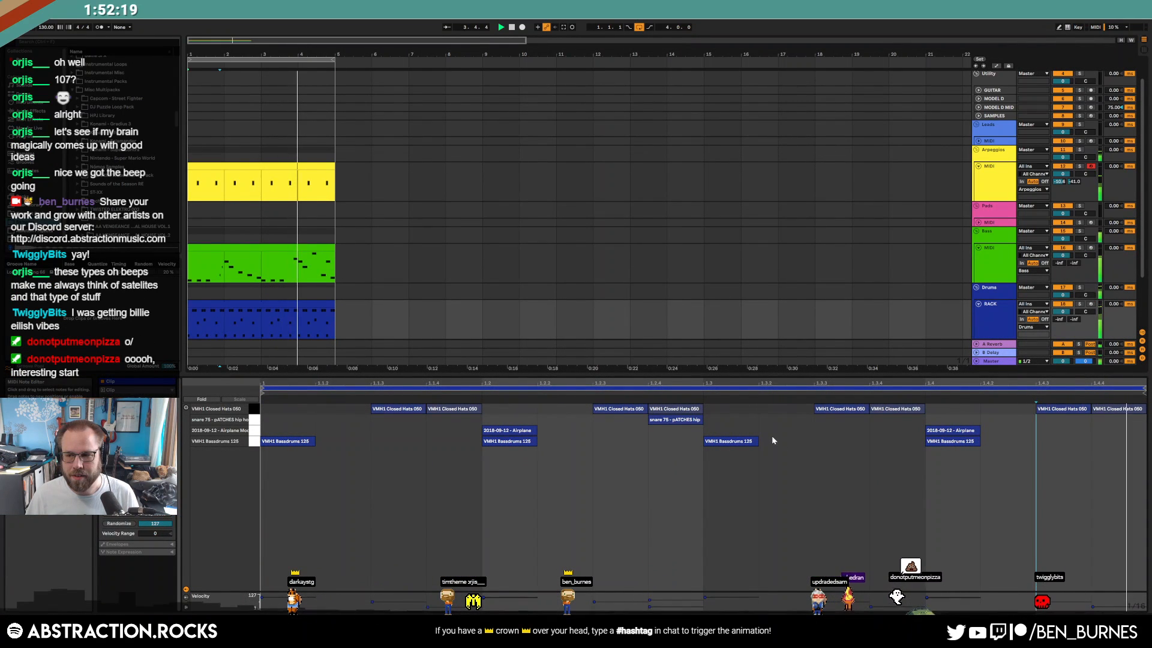
left_click(675, 419)
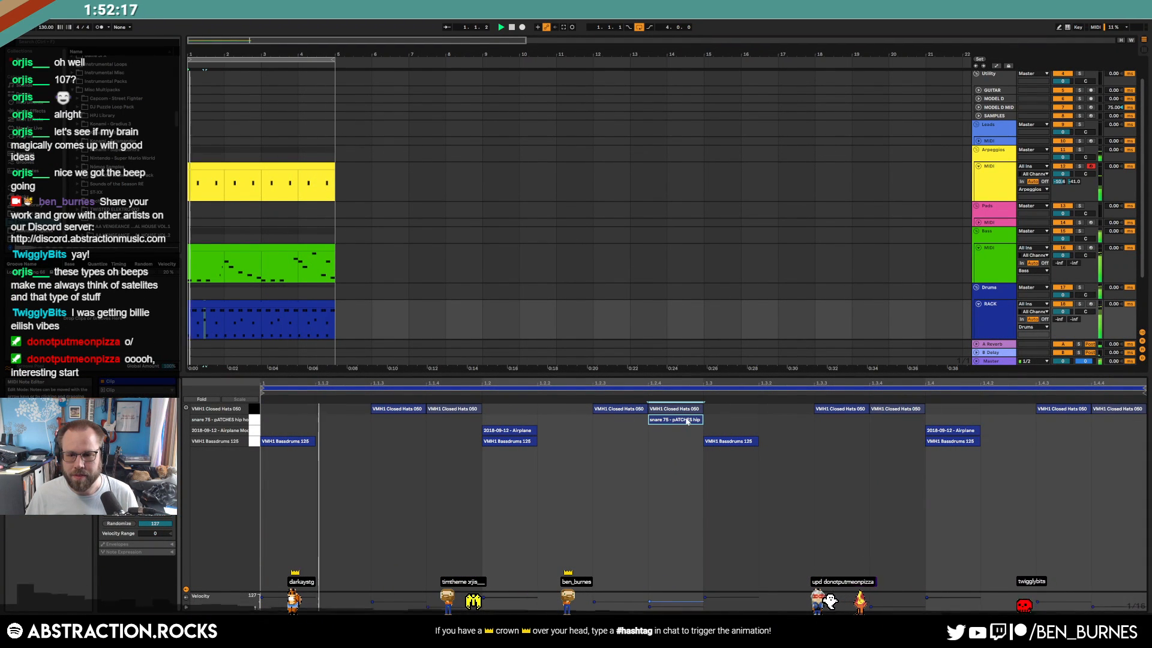
key("shift+Tab")
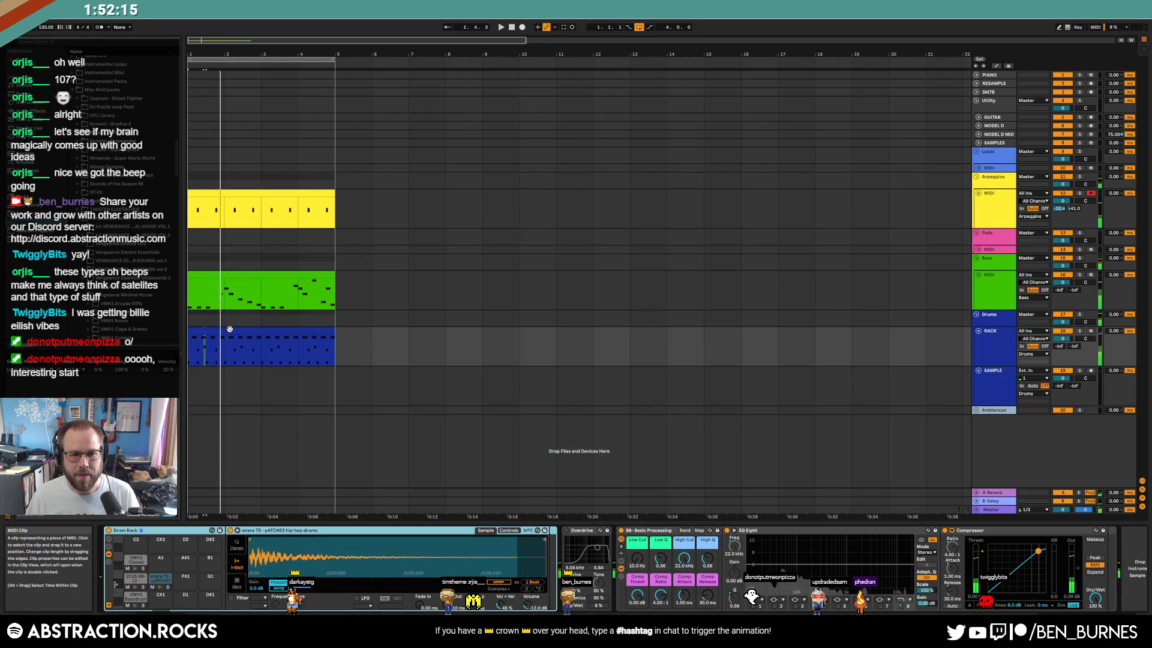
double_click(229, 330)
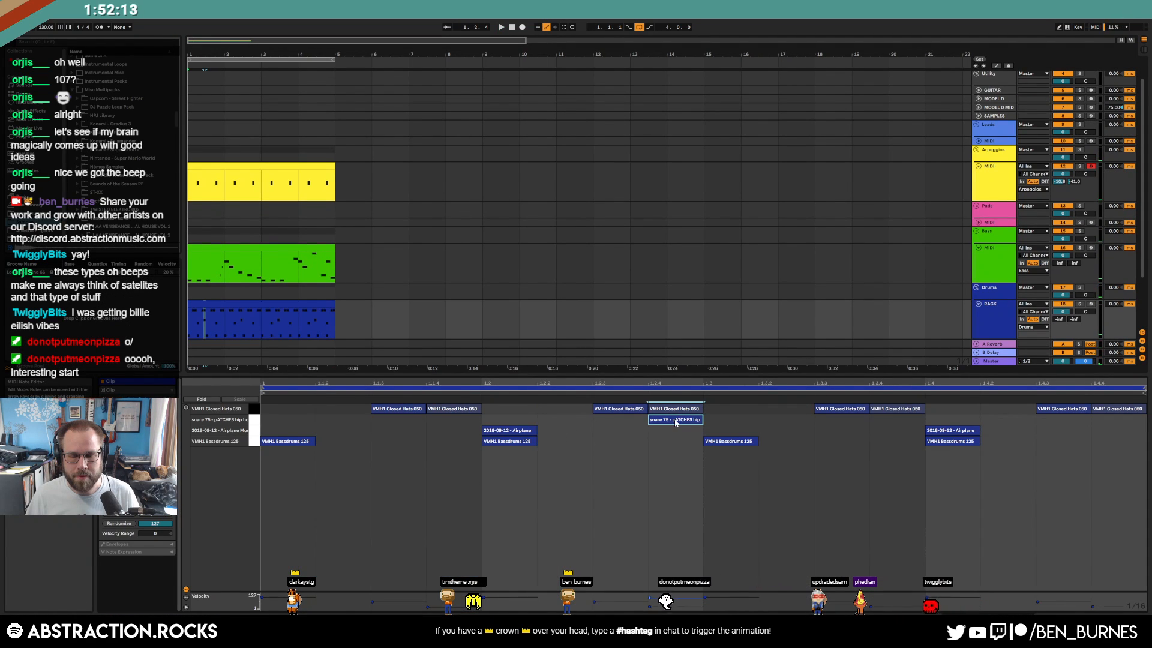
key("shift+Tab")
left_click(164, 578)
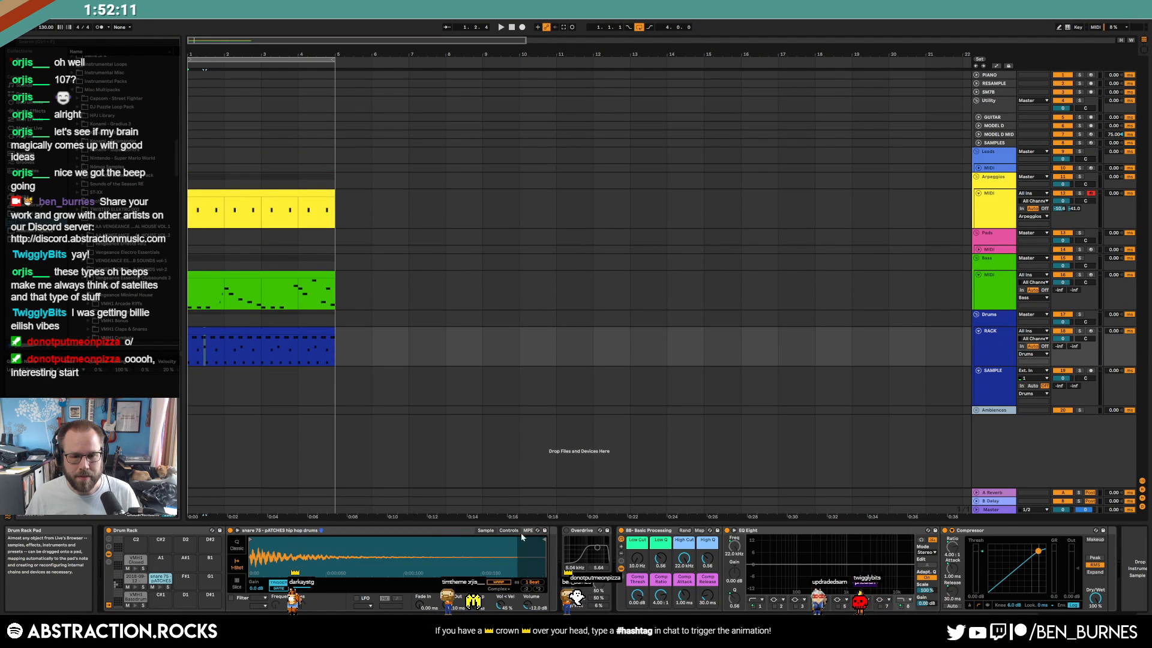
left_click_drag(548, 543, 340, 542)
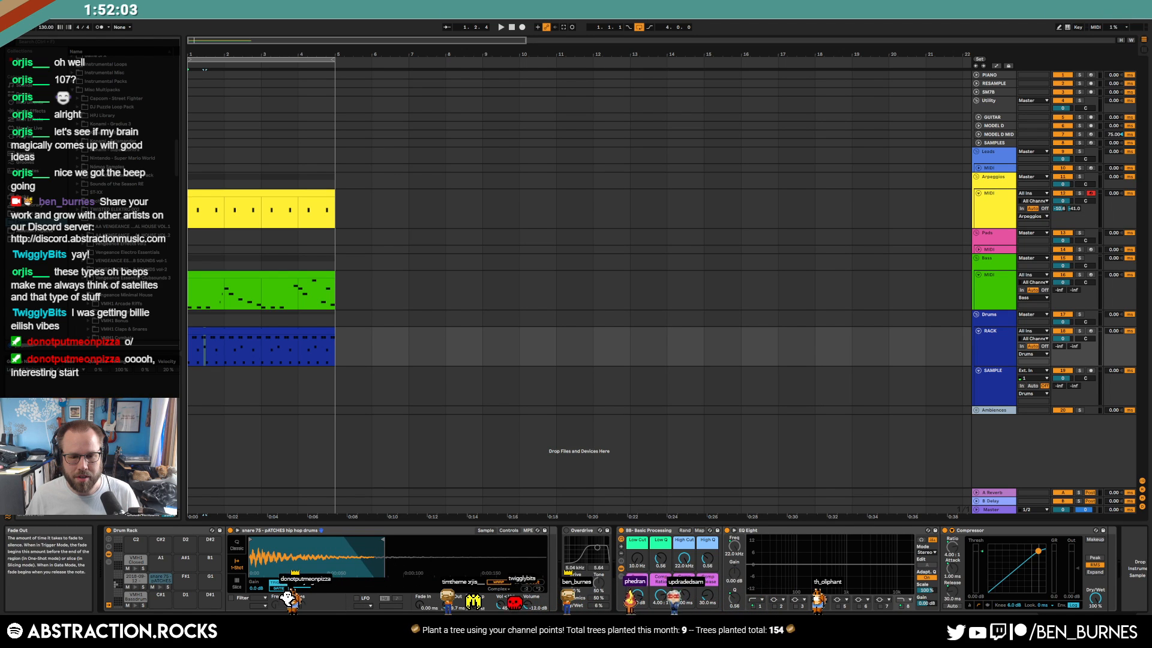
key("space")
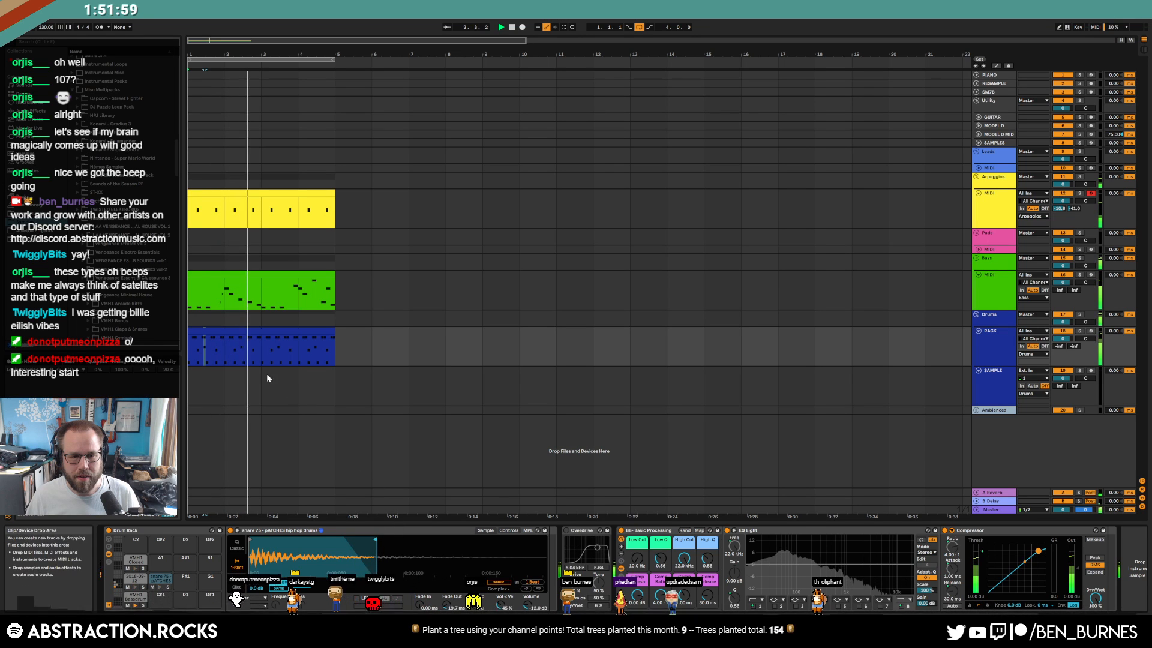
Copy a snare hit later in the pattern, then loop the drum clip out to bar 5
left_click_drag(257, 350, 201, 343)
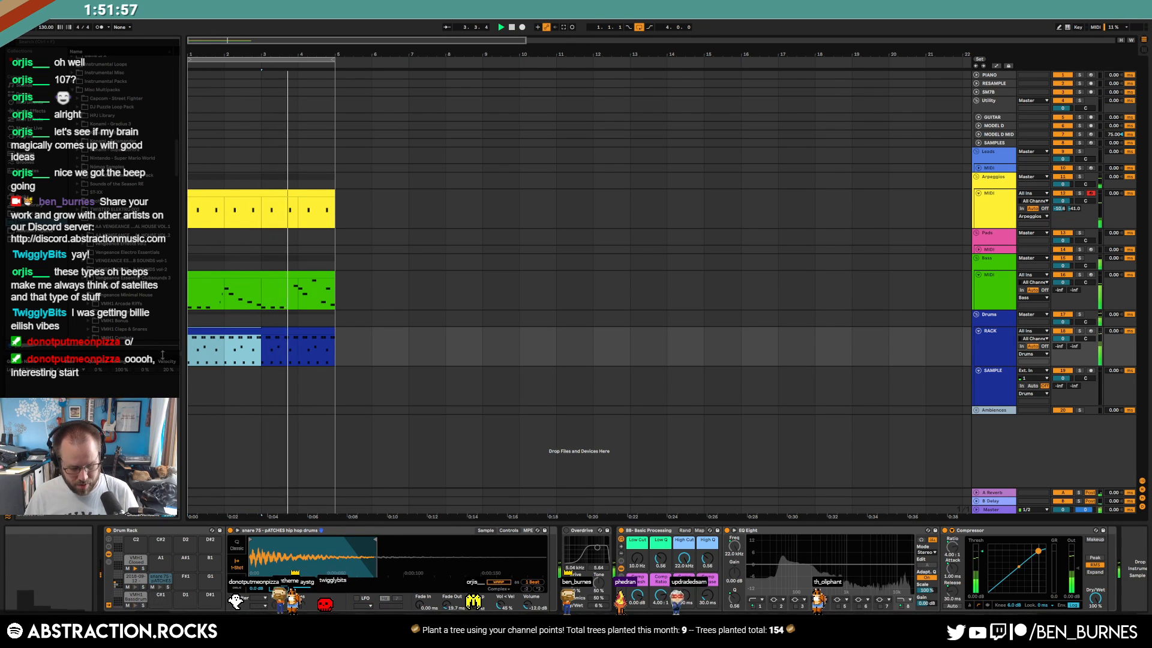
double_click(202, 343)
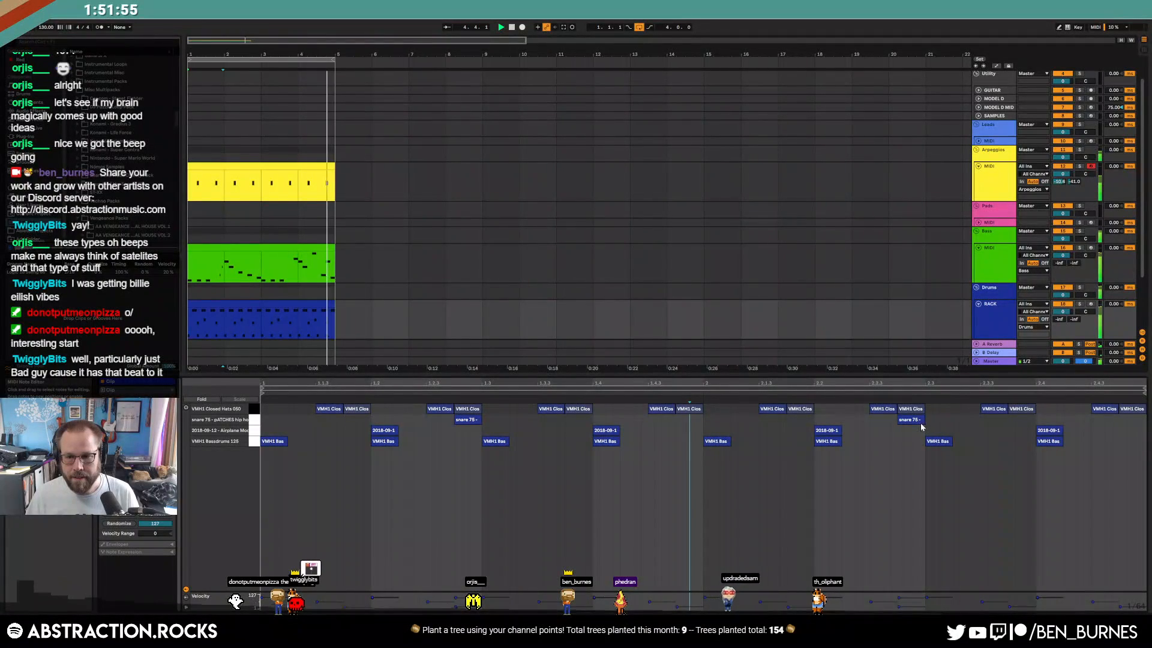
left_click_drag(982, 421, 1107, 422)
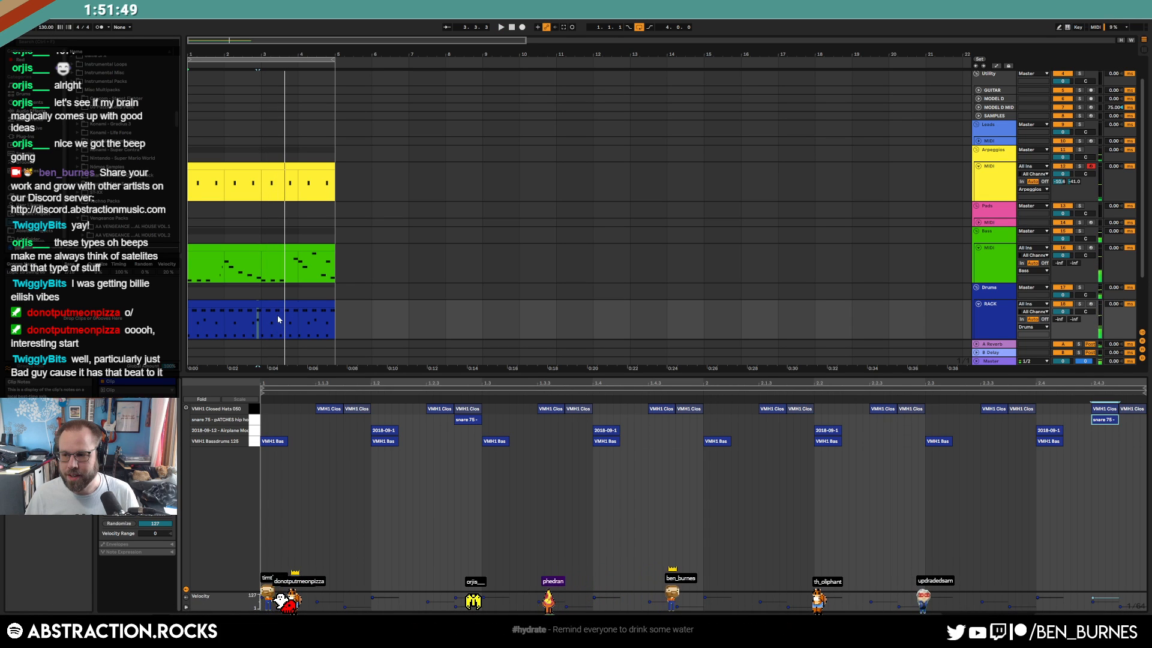
left_click(216, 305)
left_click(137, 422)
left_click_drag(258, 306, 329, 308)
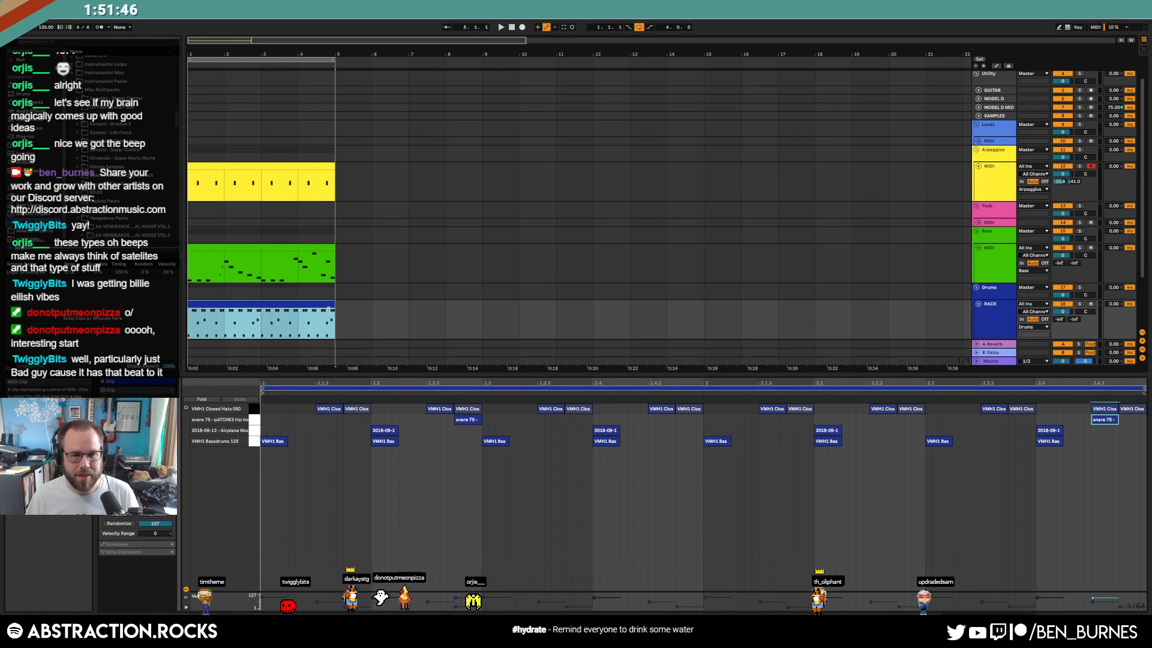
left_click(336, 314)
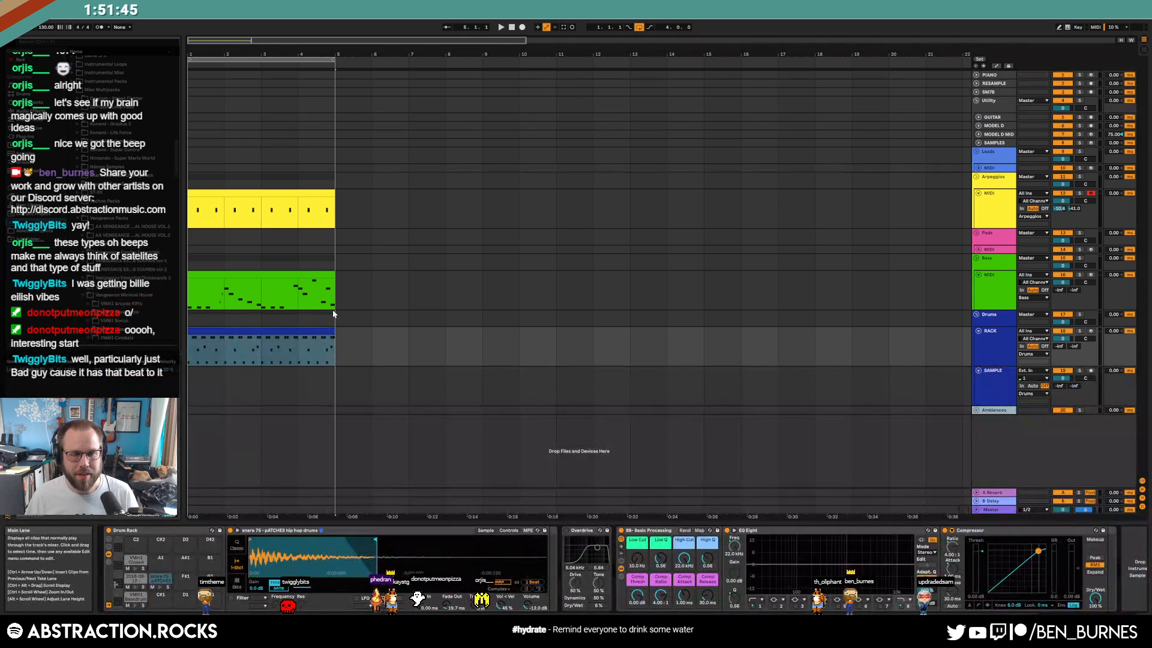
Trial-shorten D#1 and delete C2 in the bass, restore D#1, and show Operator's oscillator
left_click(285, 276)
left_click(560, 491)
left_click(497, 530)
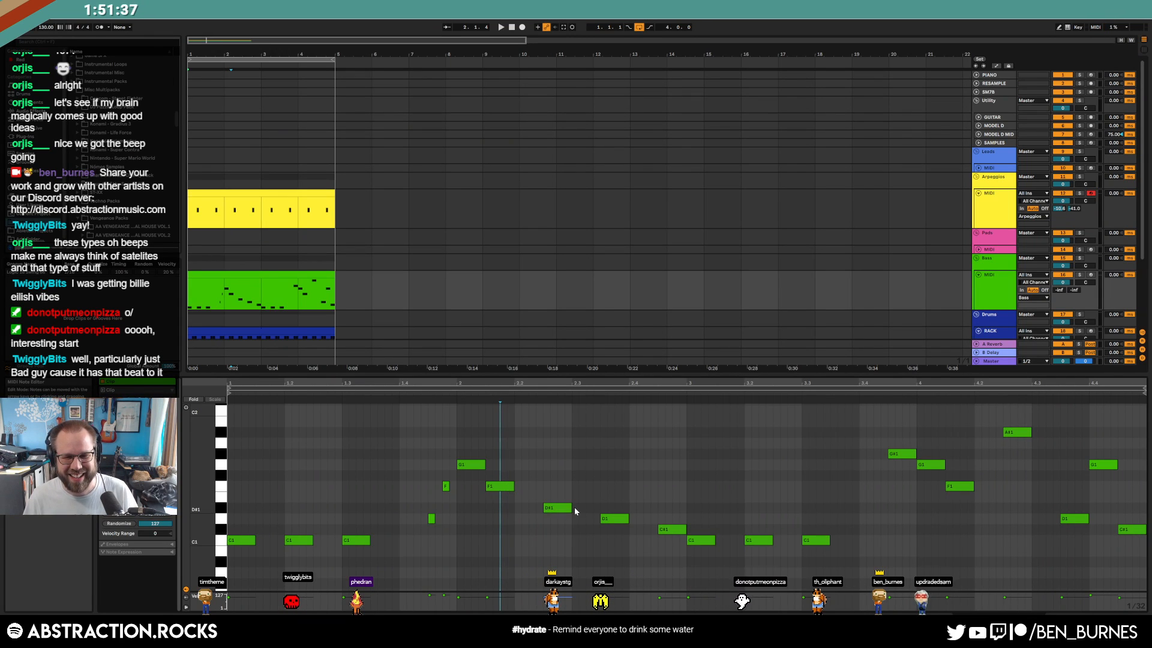
left_click_drag(572, 507, 558, 507)
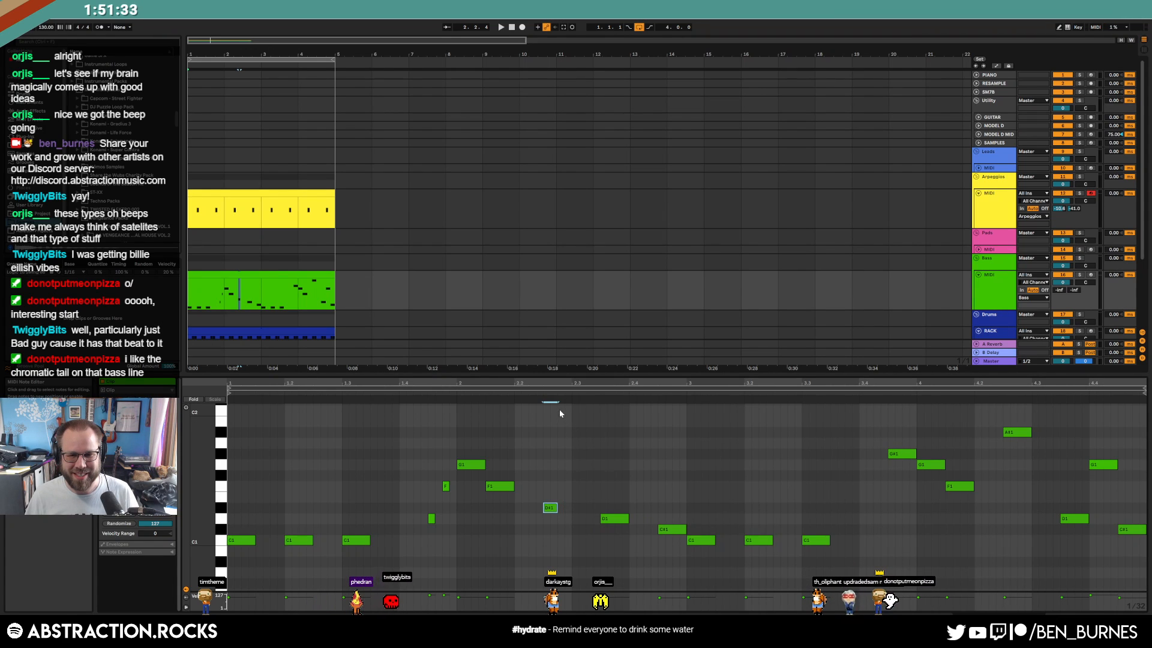
key("space")
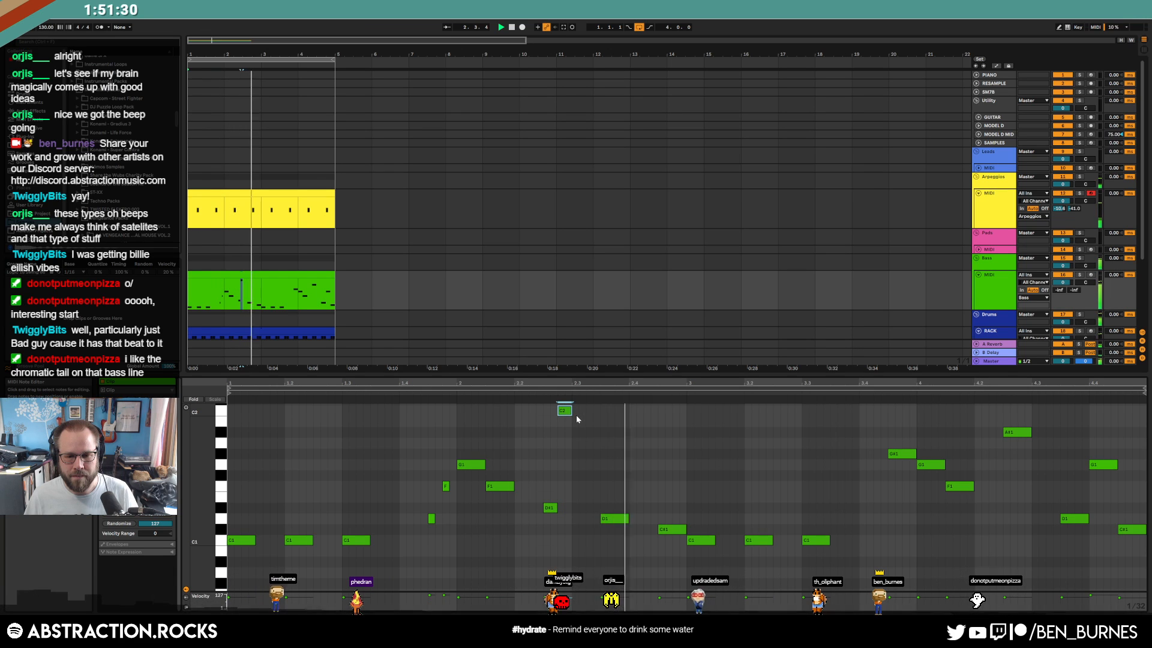
key("Delete")
left_click_drag(557, 509, 572, 512)
left_click(578, 486)
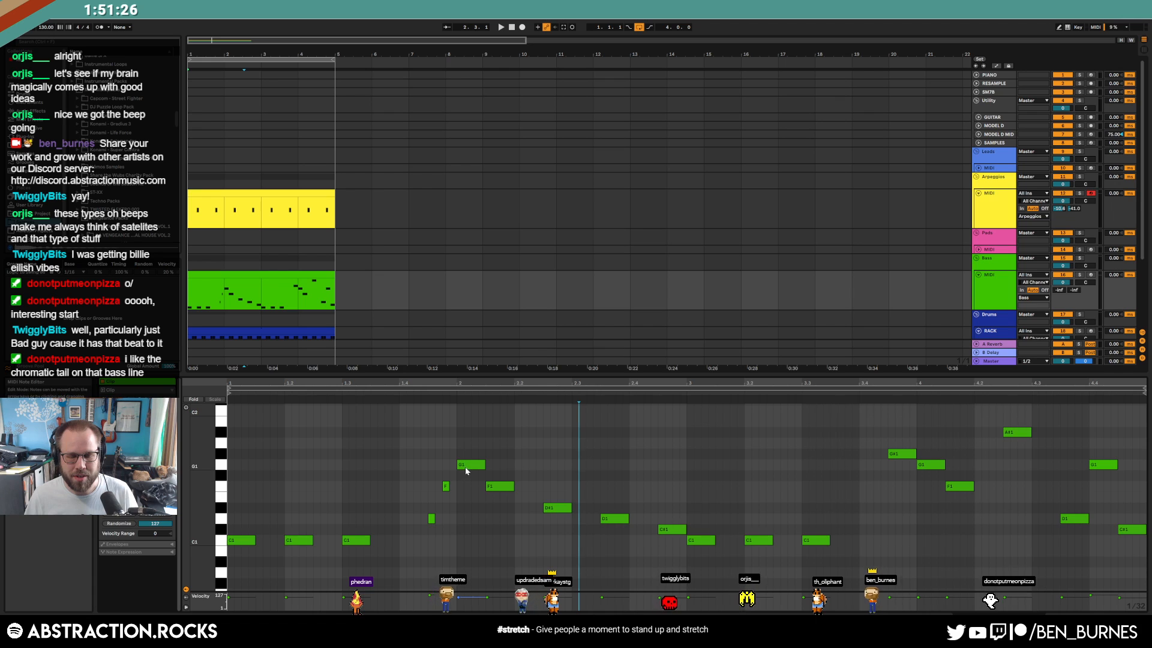
key("shift+Tab")
left_click(125, 599)
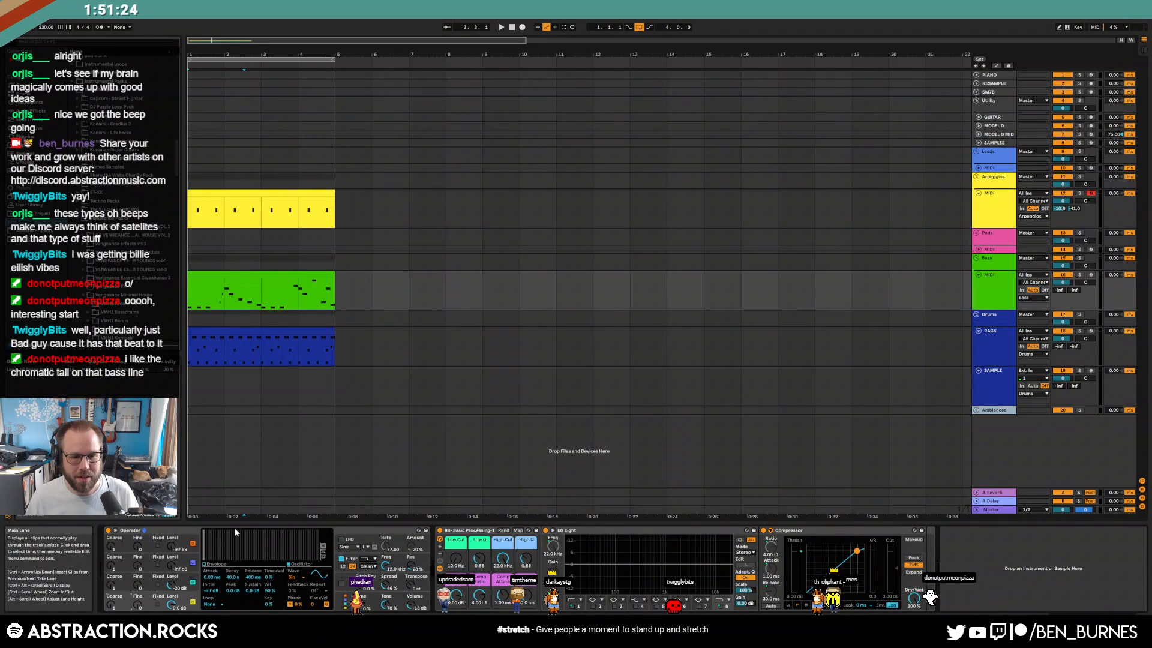
Audition Sine 8 Bit and Sine 4 Bit waveforms on the bass Operator's oscillator
left_click(294, 577)
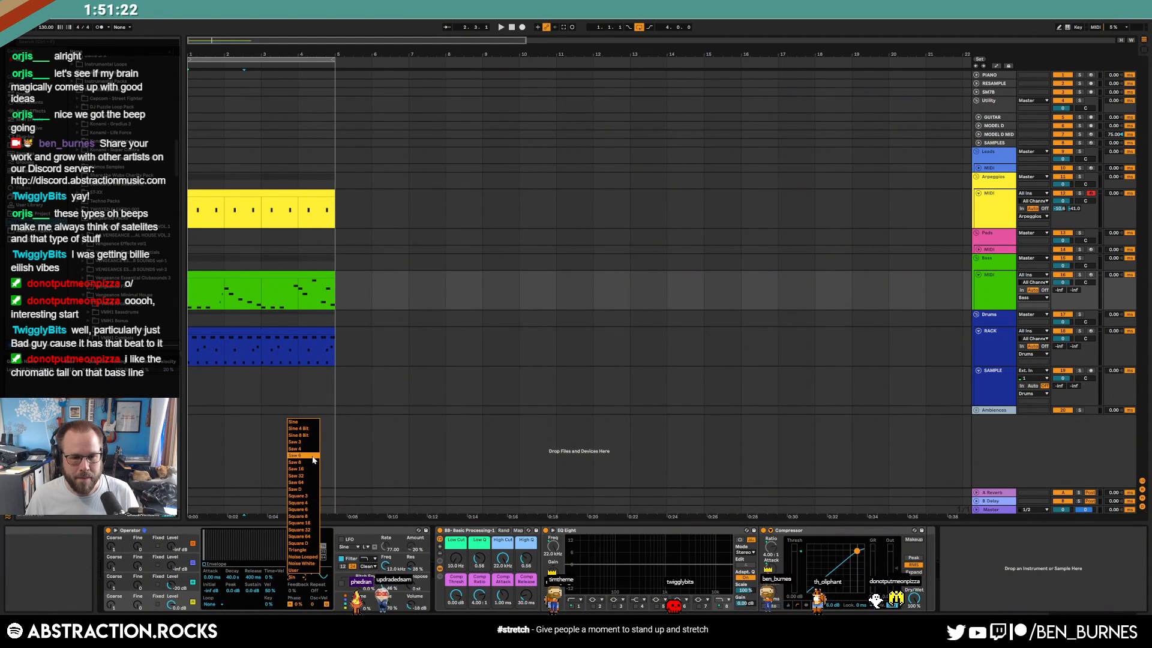
left_click(307, 435)
key("space")
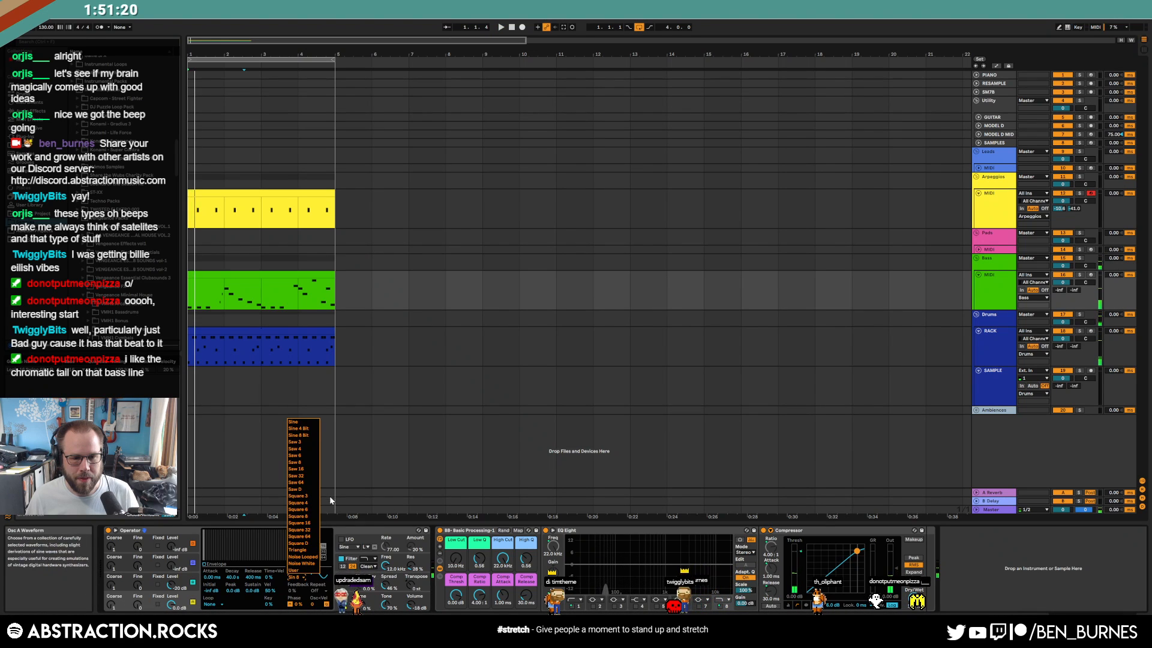
left_click(303, 429)
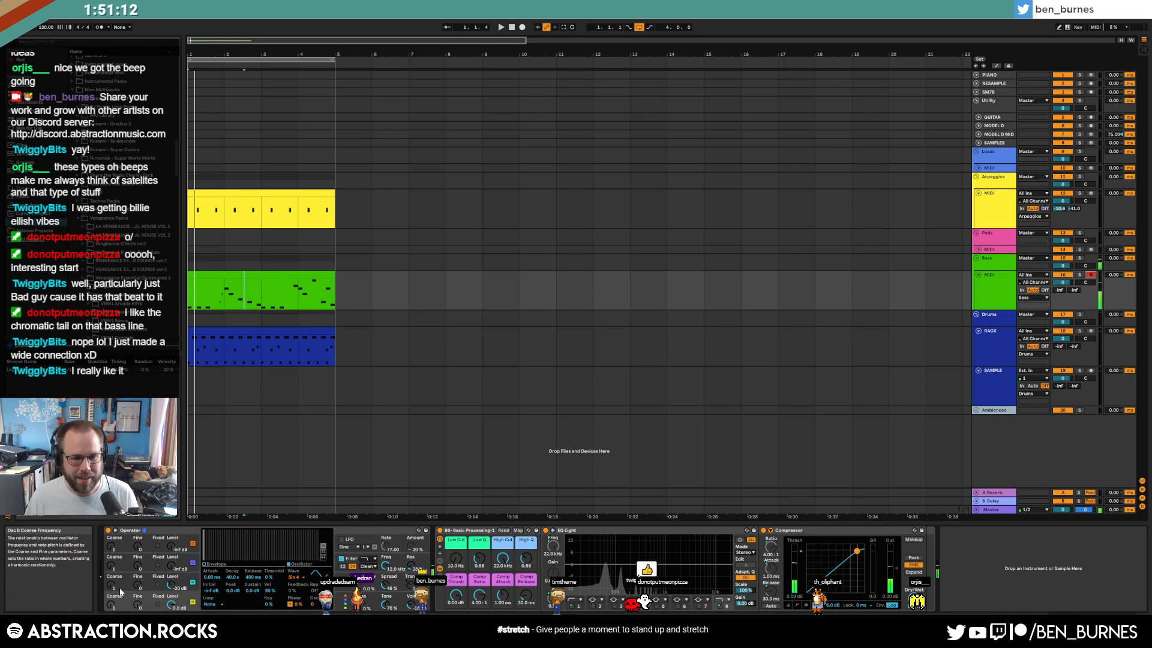
left_click(172, 586)
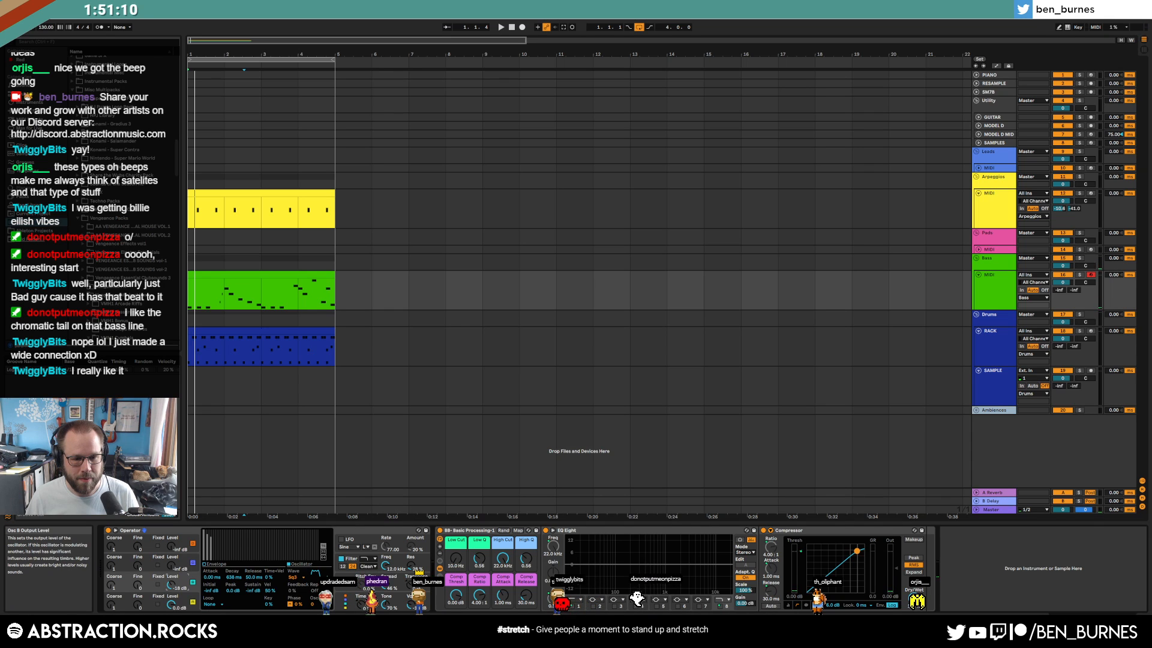
key("space")
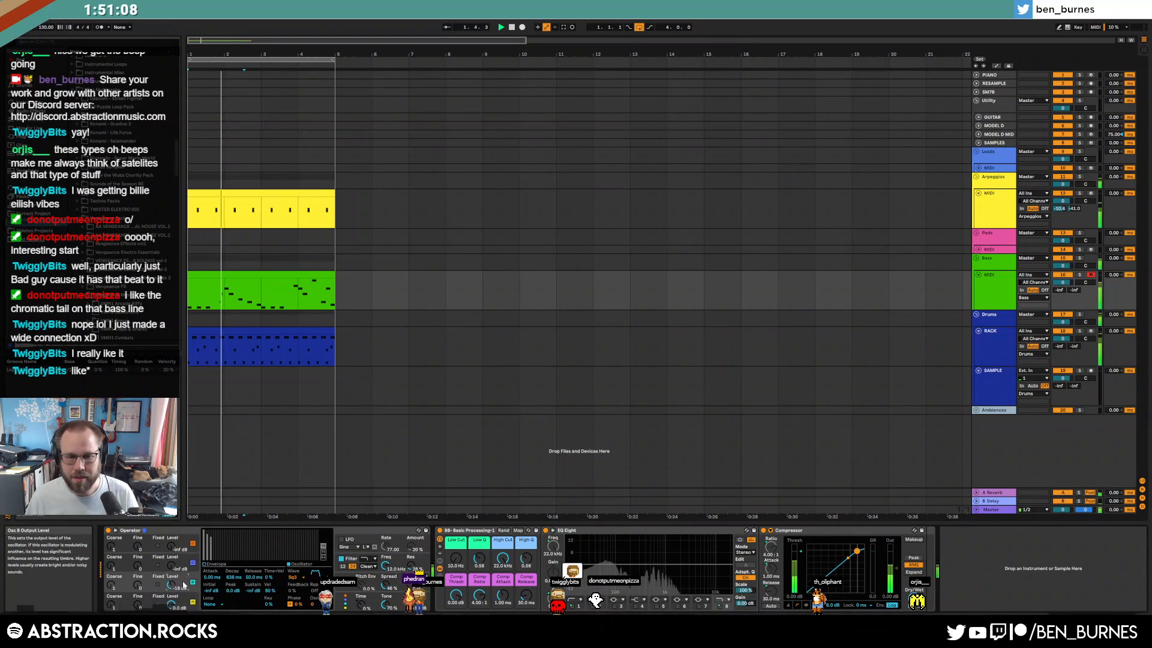
left_click(127, 598)
Try further waveforms for oscillator A and settle on a sine wave
left_click(294, 577)
left_click(309, 435)
left_click(294, 577)
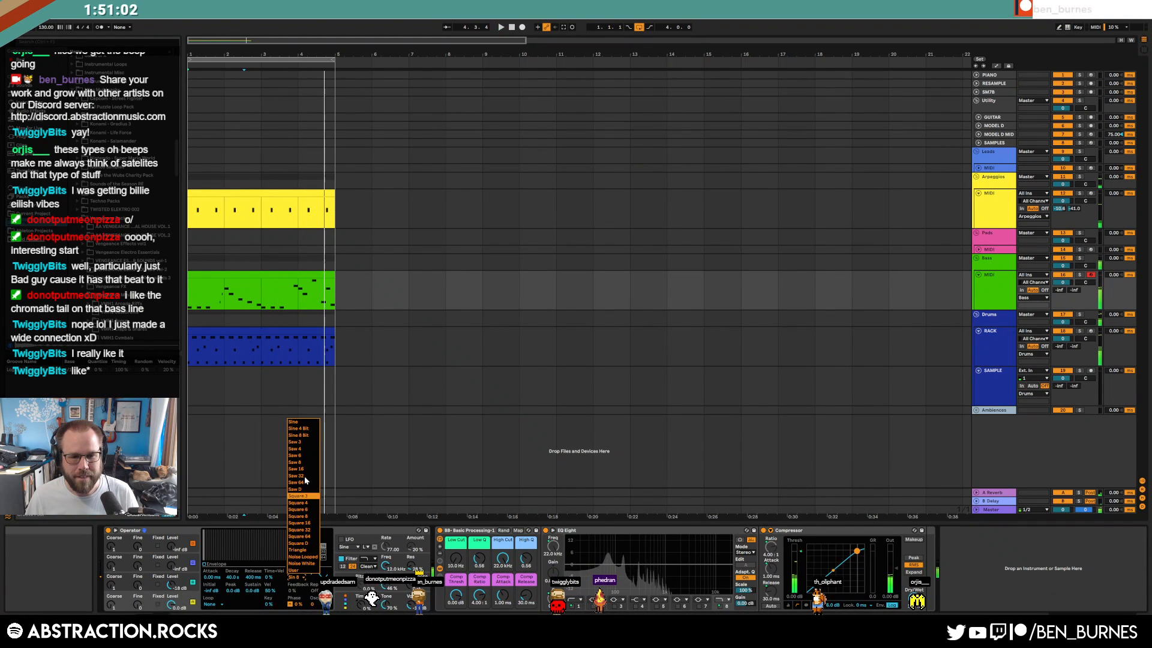
left_click(304, 436)
left_click(296, 583)
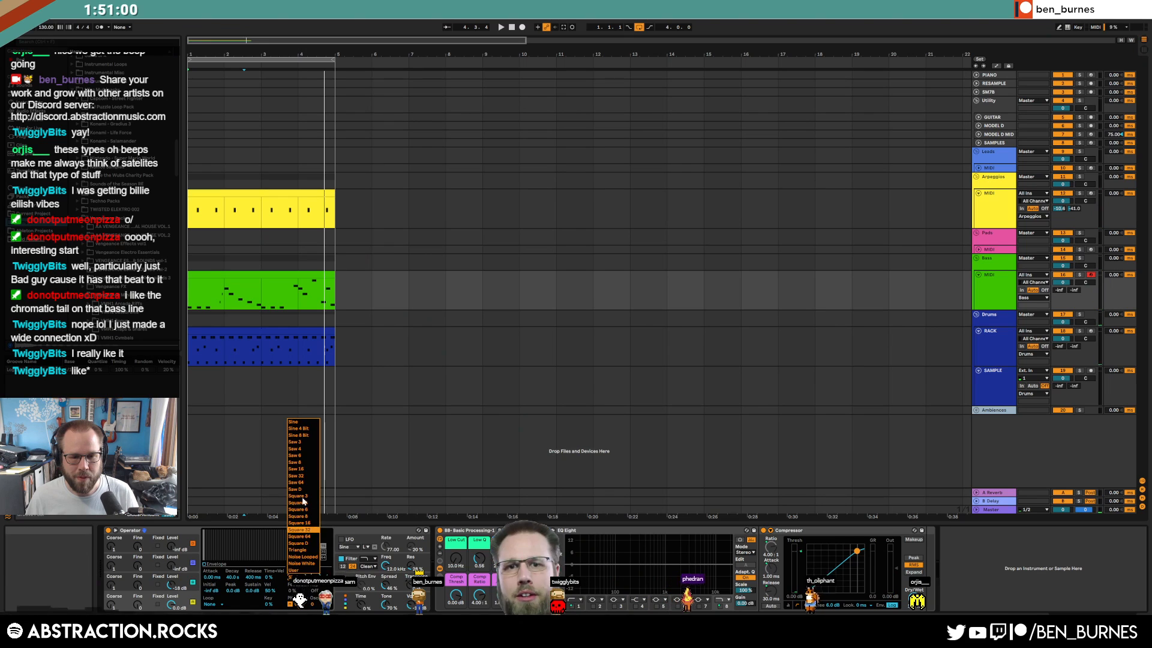
left_click(304, 443)
key("space")
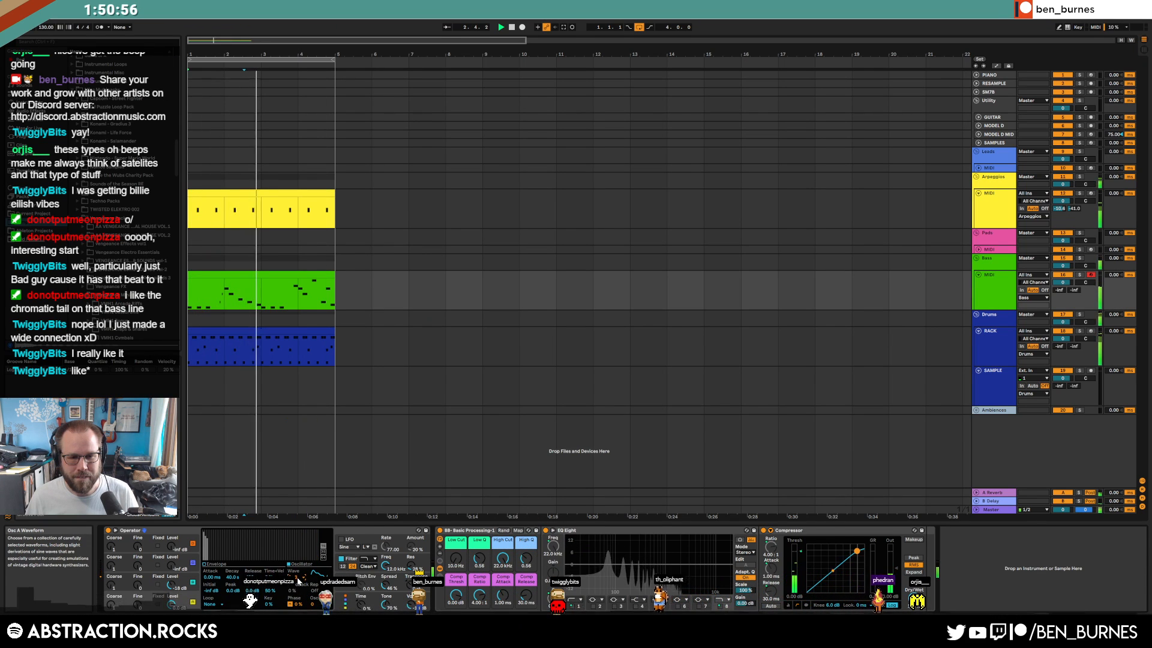
left_click(297, 581)
left_click(294, 423)
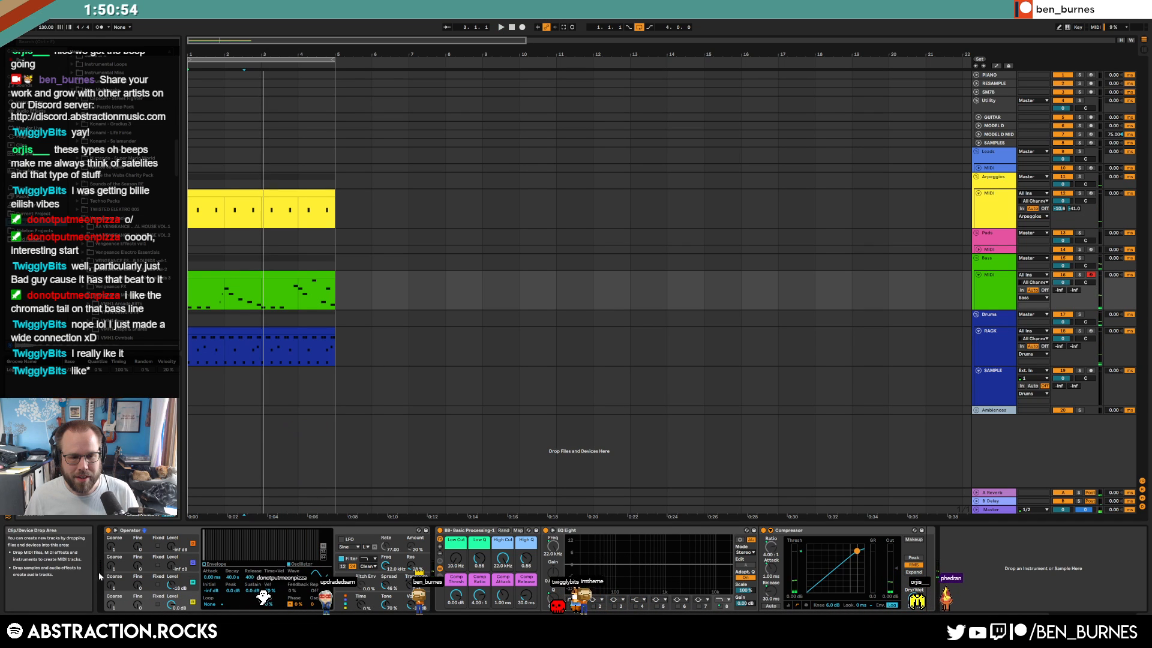
Shorten the bass Operator's envelope decay to 1.66 s
left_click(225, 567)
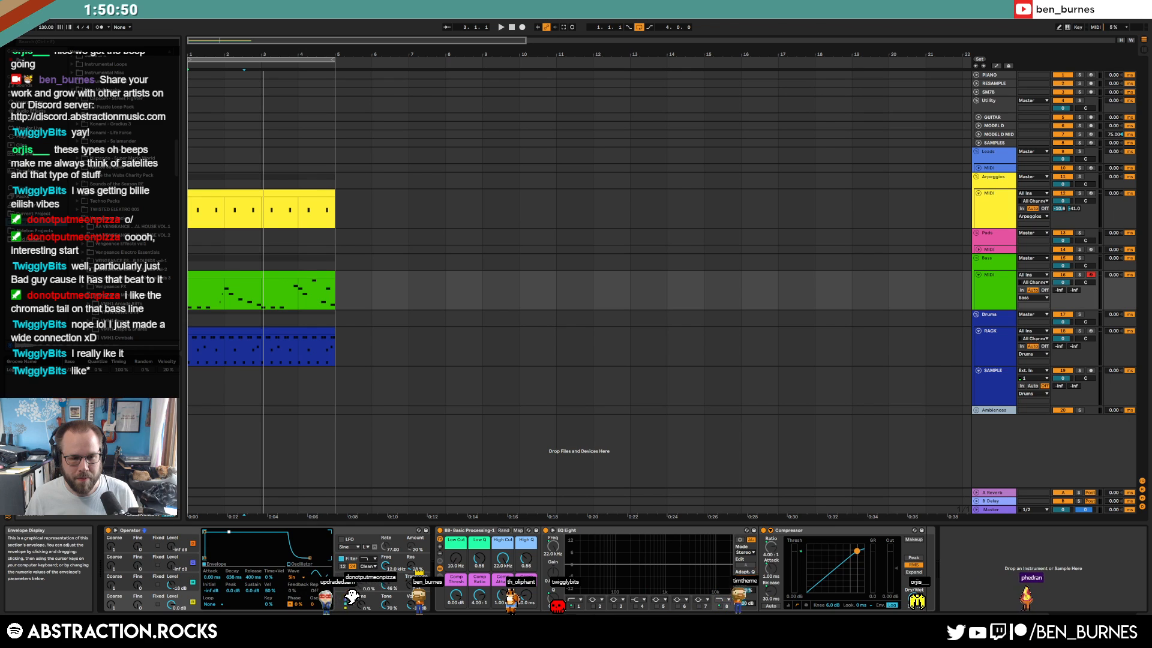
key("space")
left_click_drag(237, 558, 232, 531)
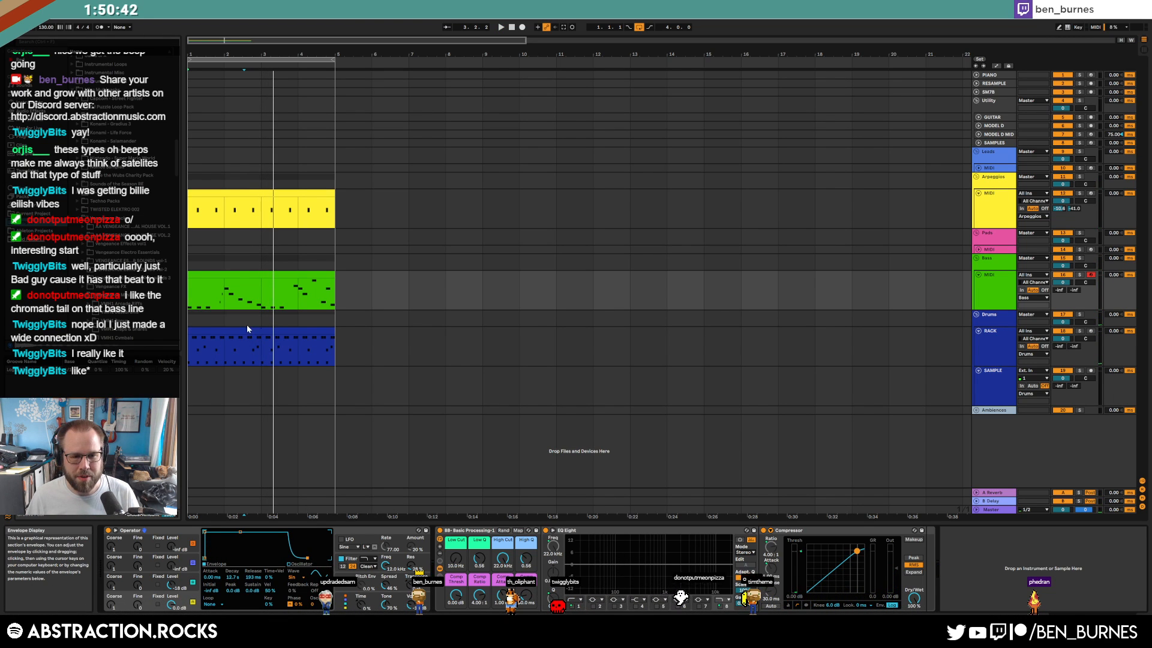
Check the Bass clip's notes, then select the Arpeggios clip and expand the Leads and Pads tracks
double_click(266, 275)
left_click(489, 542)
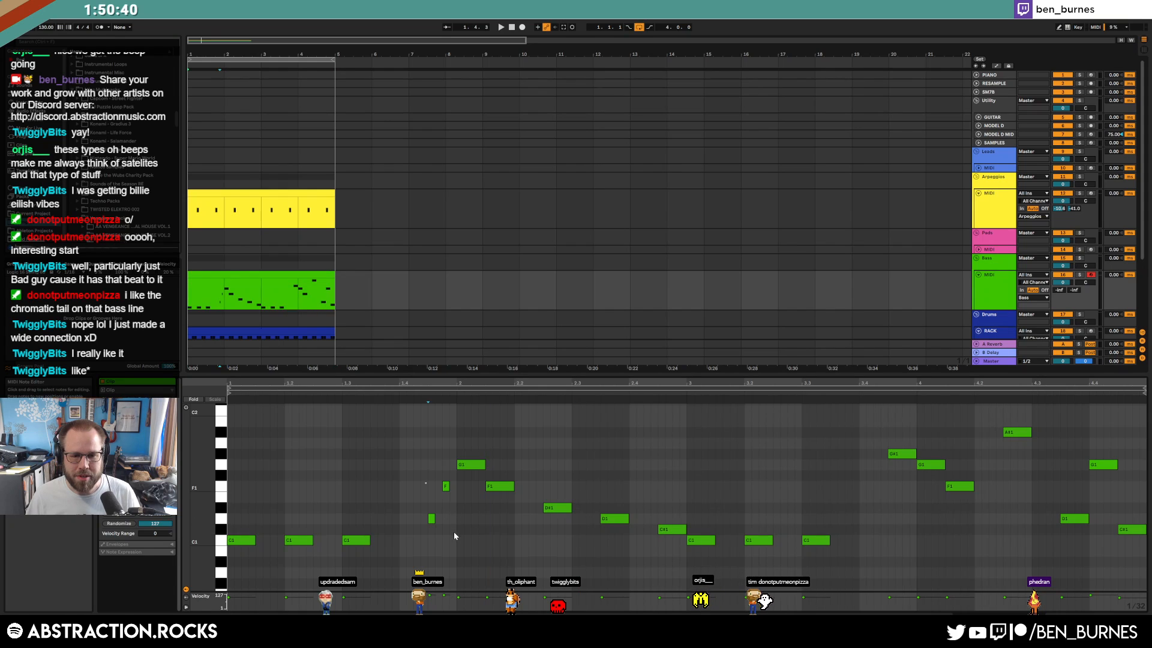
key("shift+Tab")
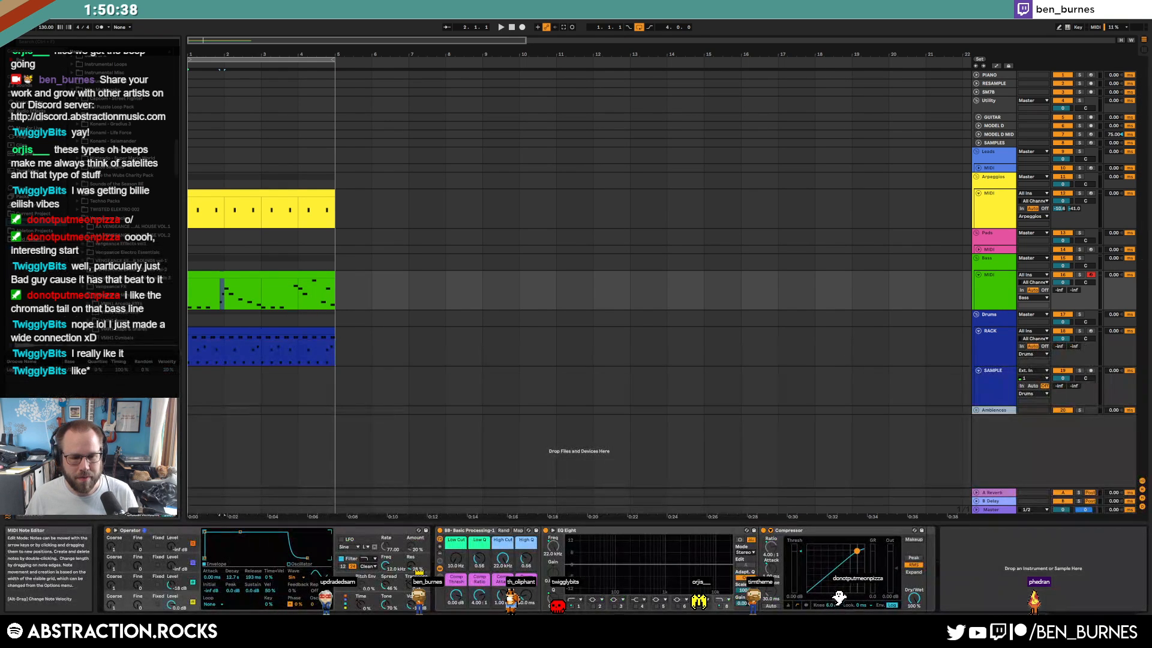
left_click(205, 518)
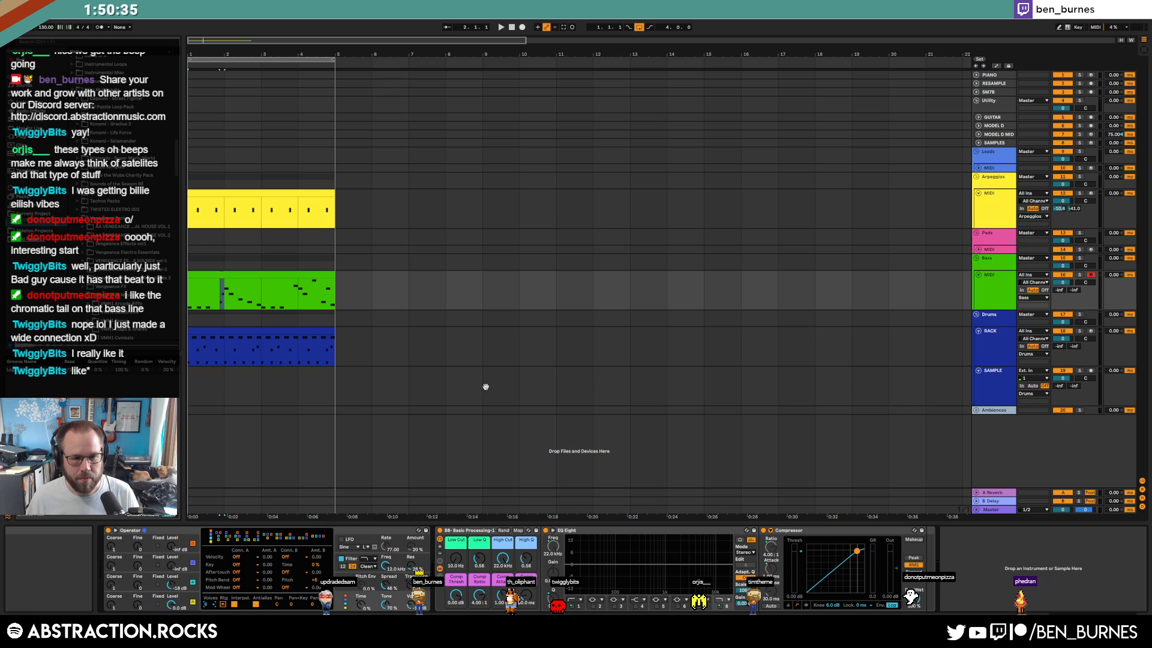
left_click(278, 192)
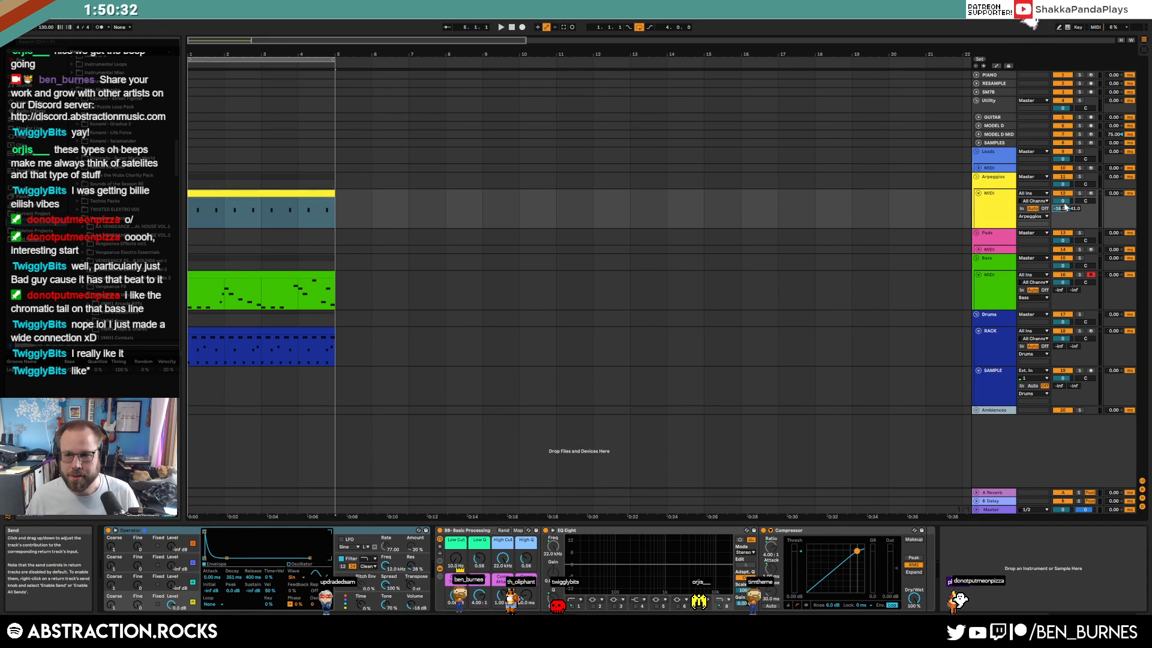
left_click(1088, 169)
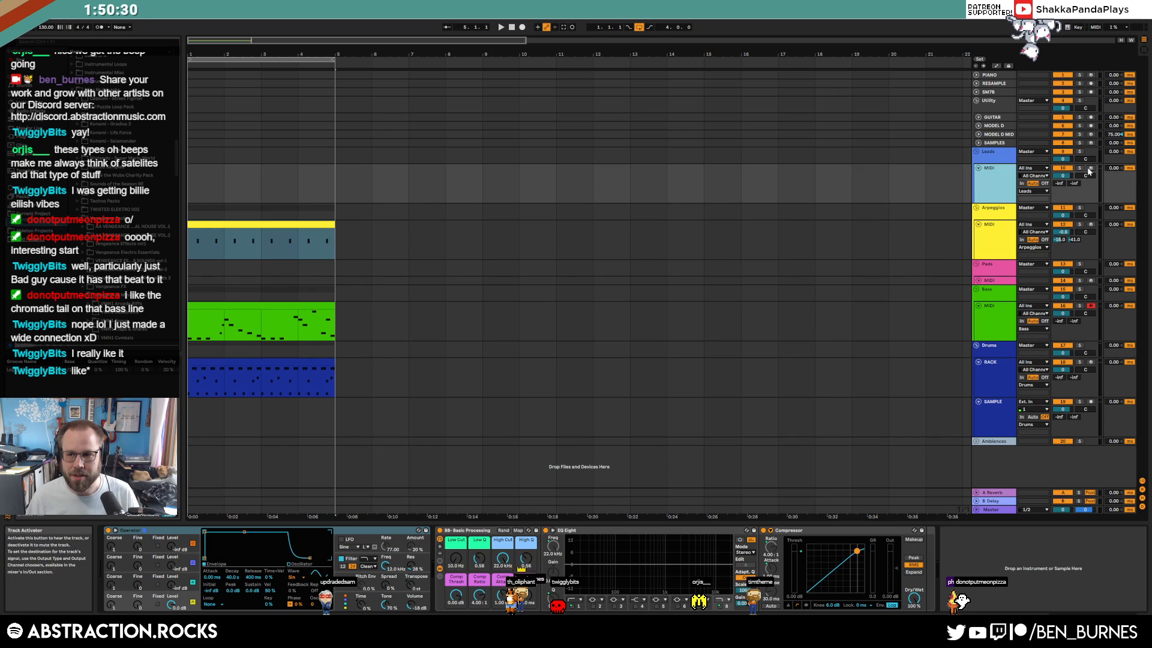
left_click(1048, 281)
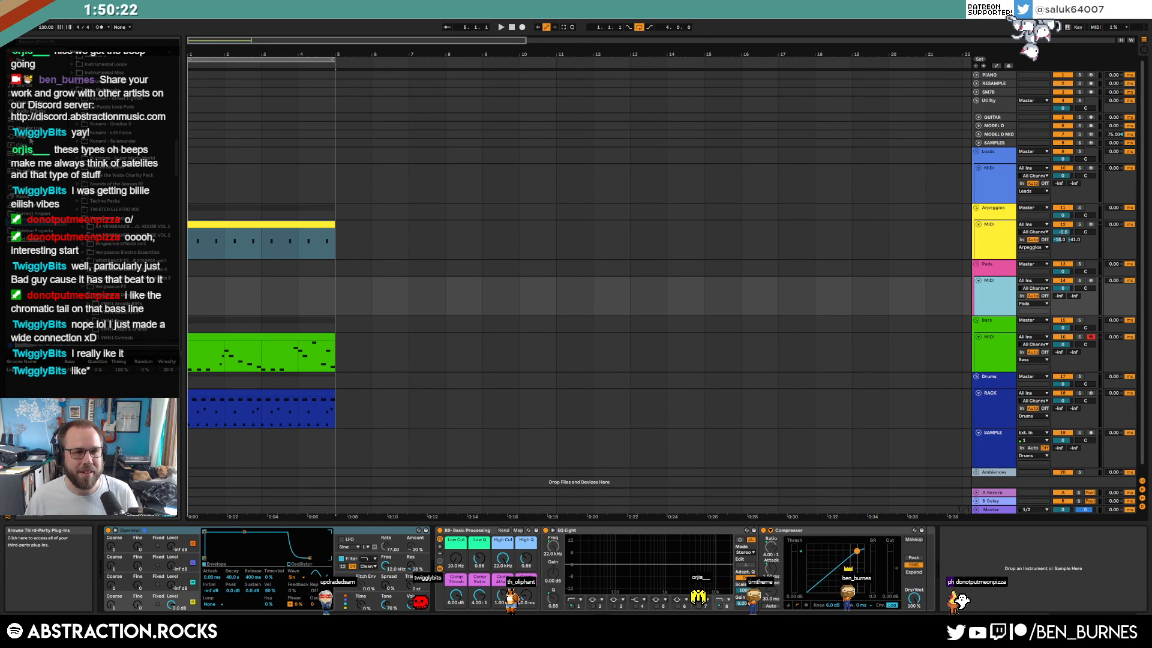
Load Arturia Pigments from Plug-ins onto the Pads track and enter the account e-mail
left_click(30, 139)
left_click(78, 85)
left_click_drag(90, 94, 141, 577)
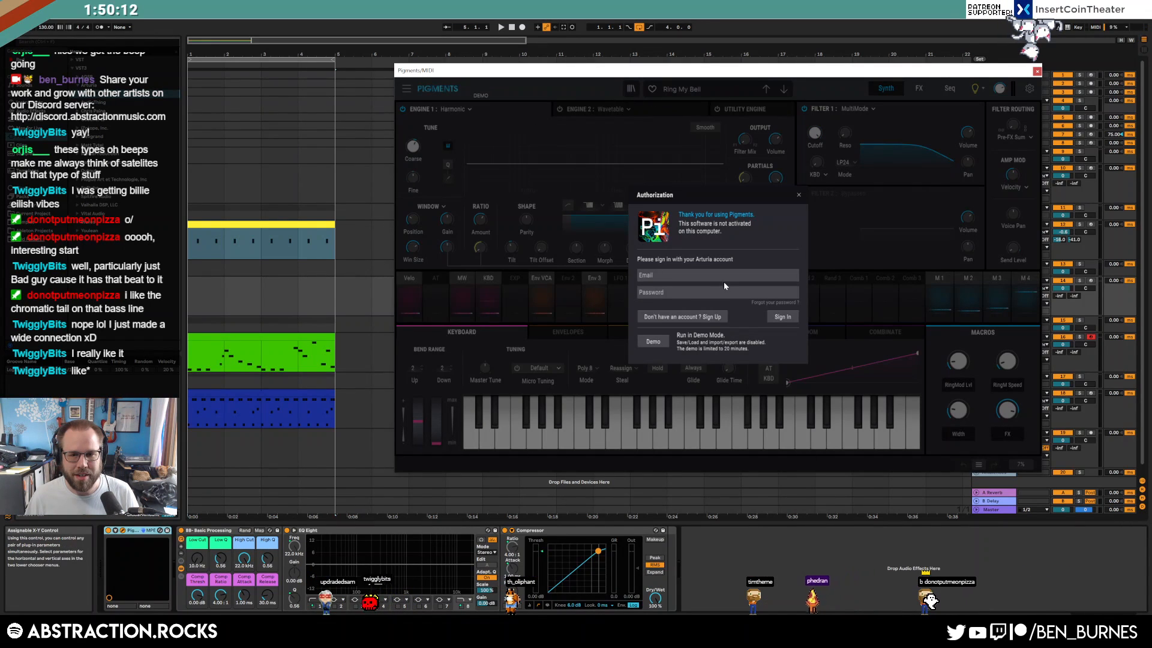
left_click(720, 275)
Submit the Pigments sign-in, choose Demo after it fails, and close the Pigments window
key("Tab")
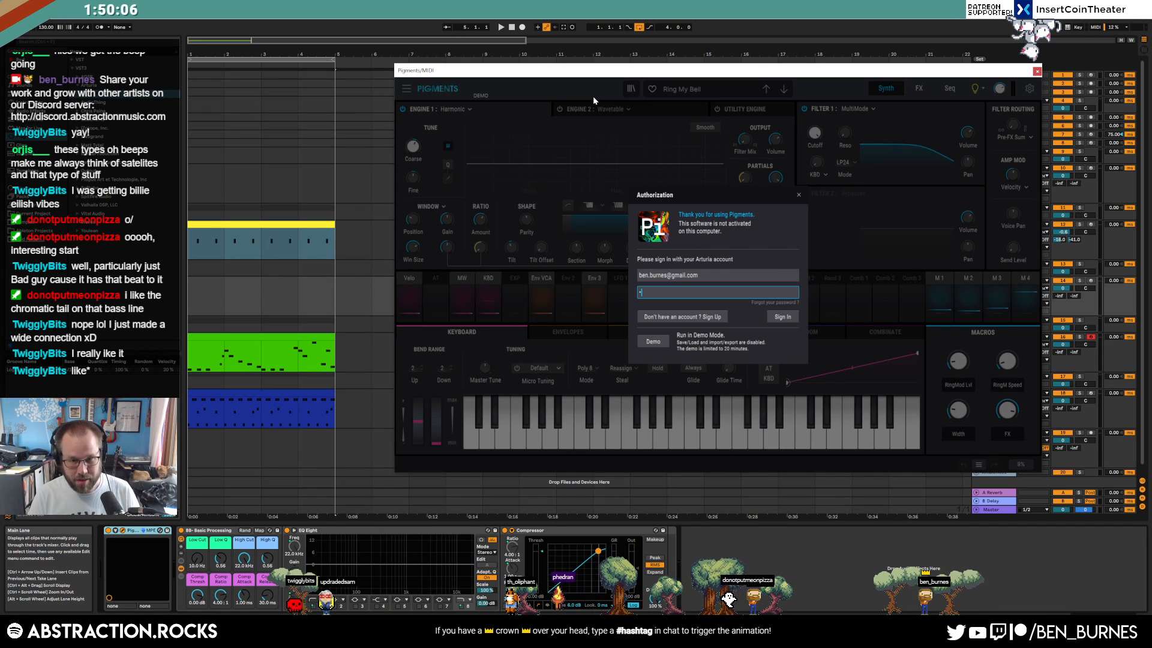
key("Return")
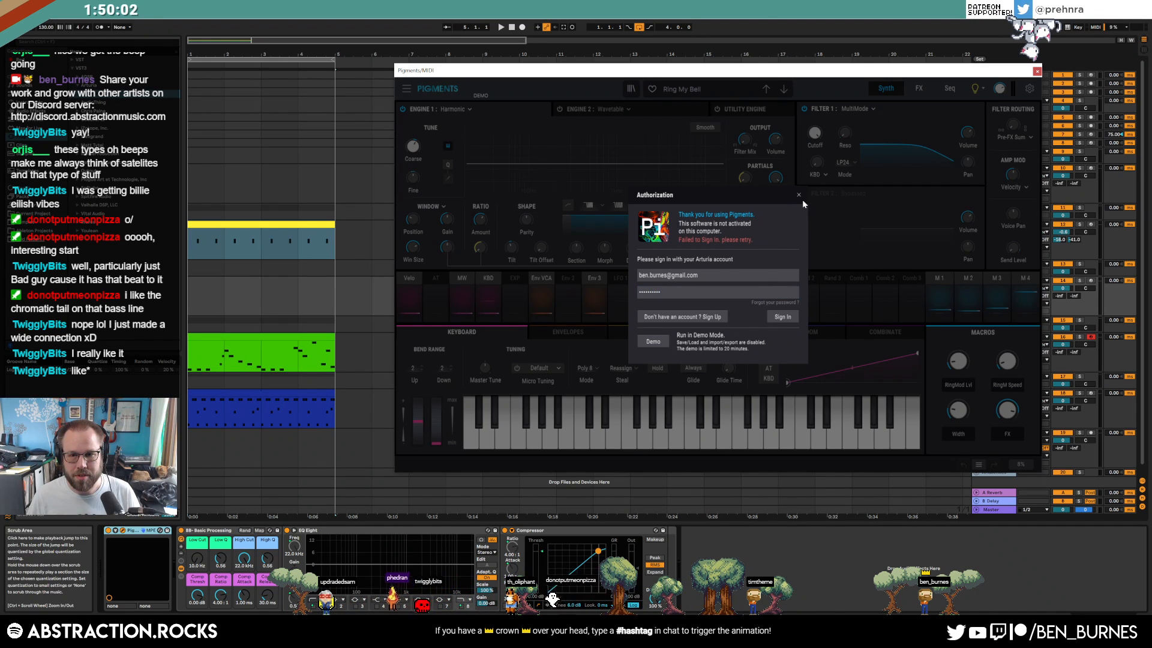
left_click(798, 195)
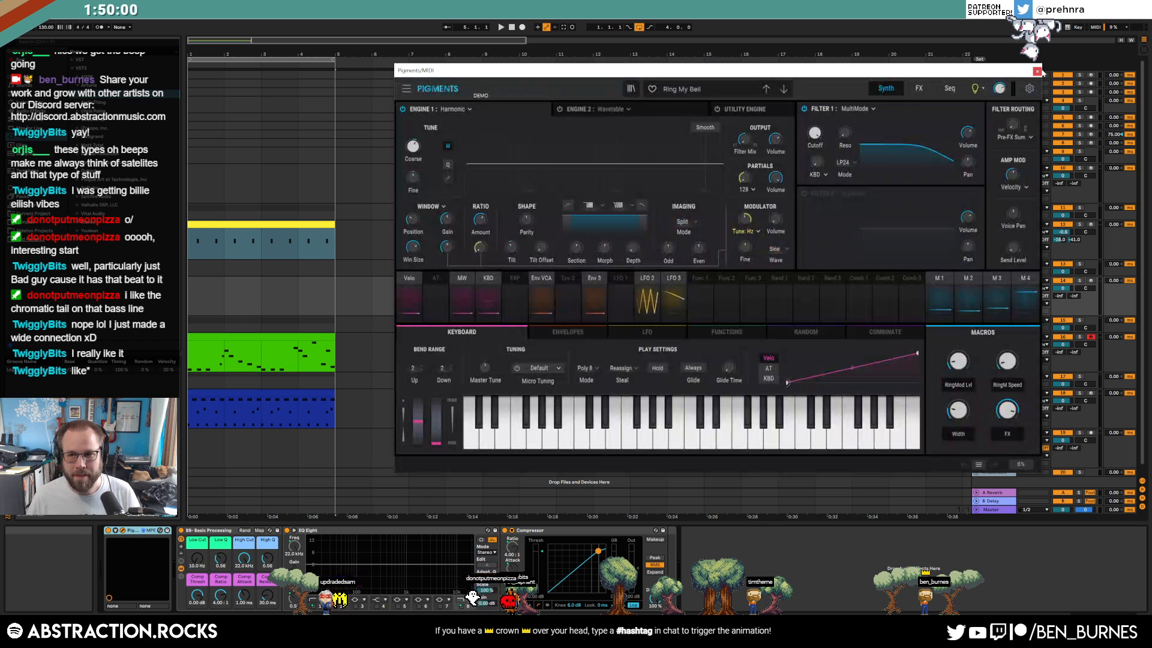
left_click(1038, 71)
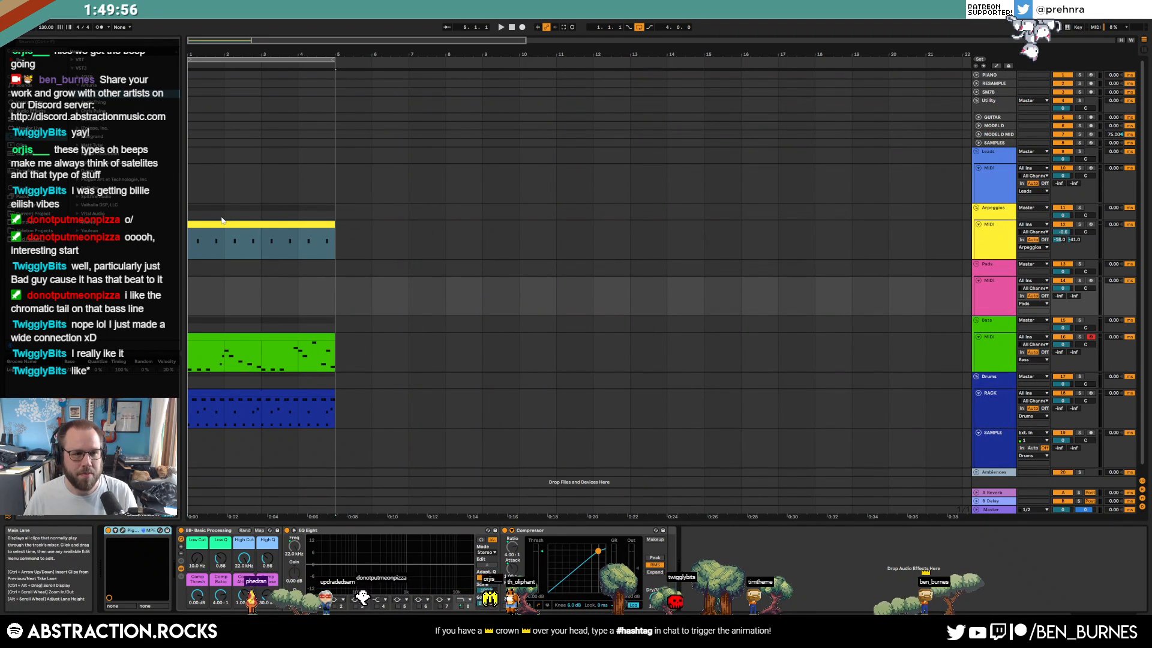
Delete Pigments from the Pads track and load Analog from Instruments ahead of EQ Eight
key("Delete")
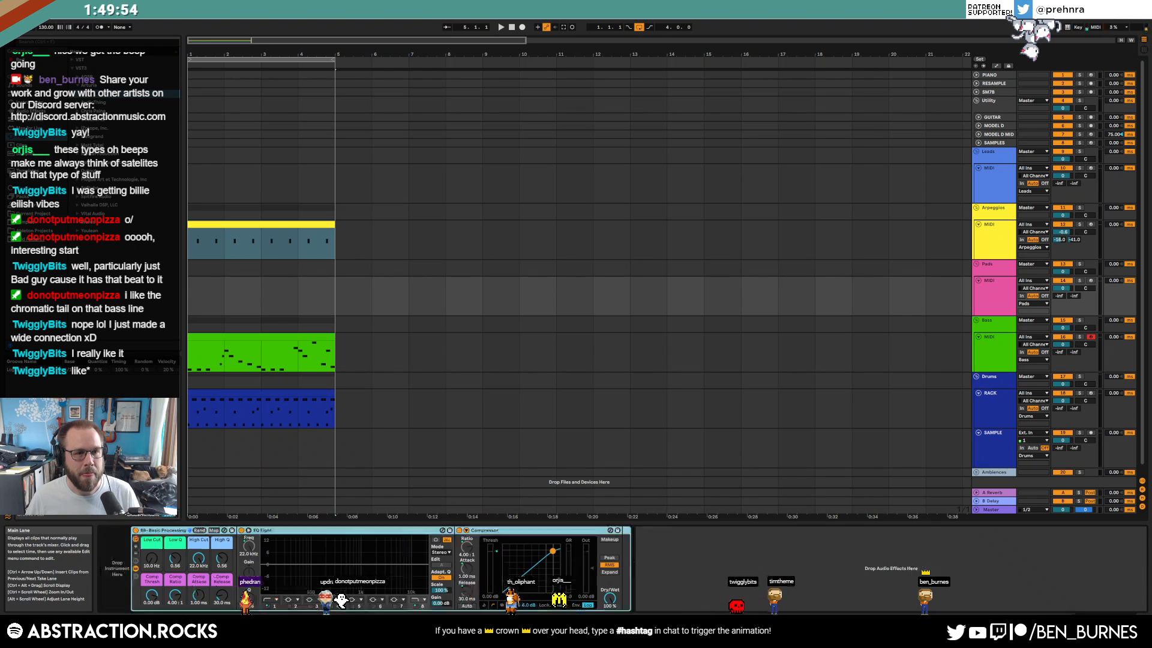
left_click(31, 111)
left_click(27, 102)
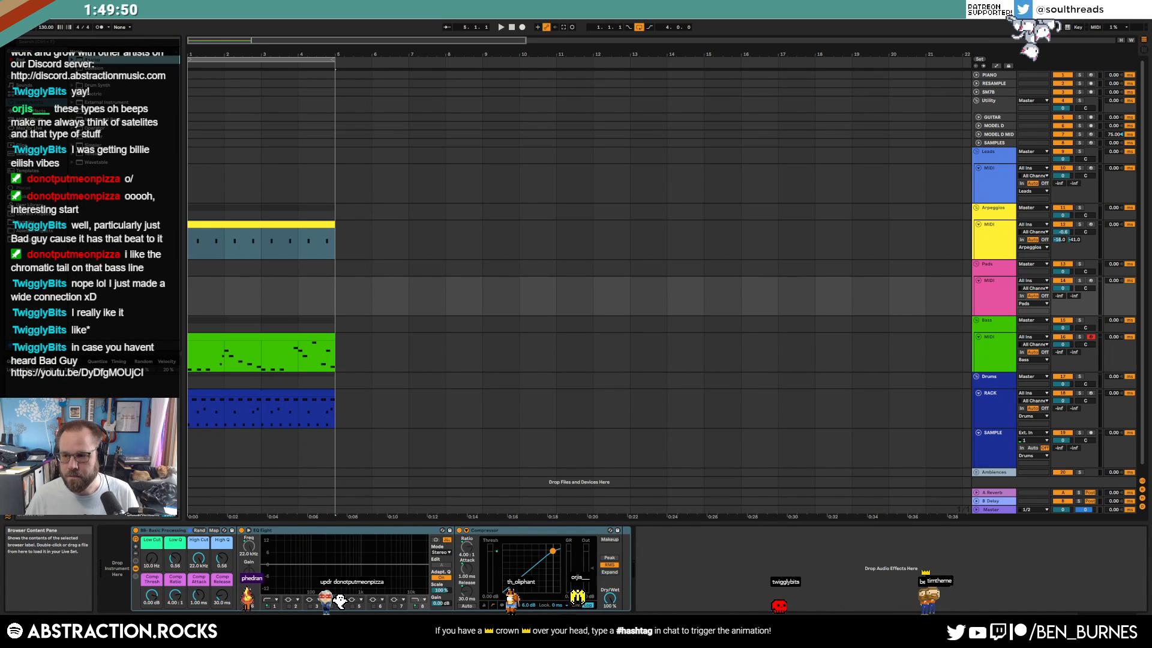
left_click_drag(93, 60, 117, 553)
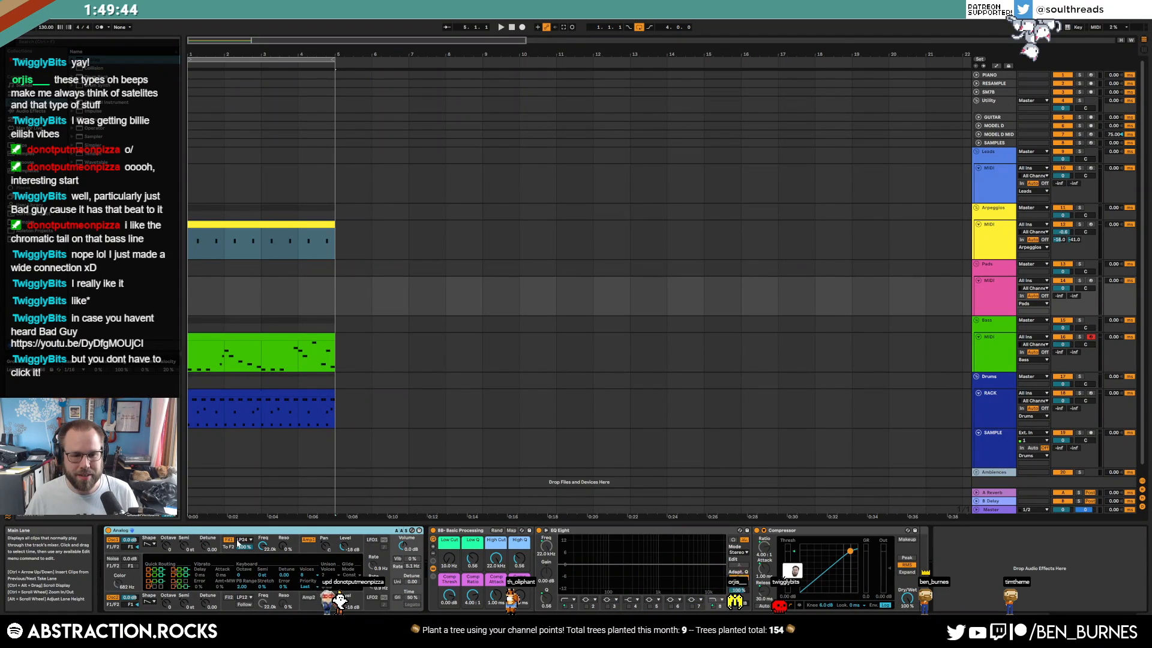
Enable Analog unison with 4 voices and detune Osc1 to 0.01 and Osc2 to -0.01
left_click(397, 581)
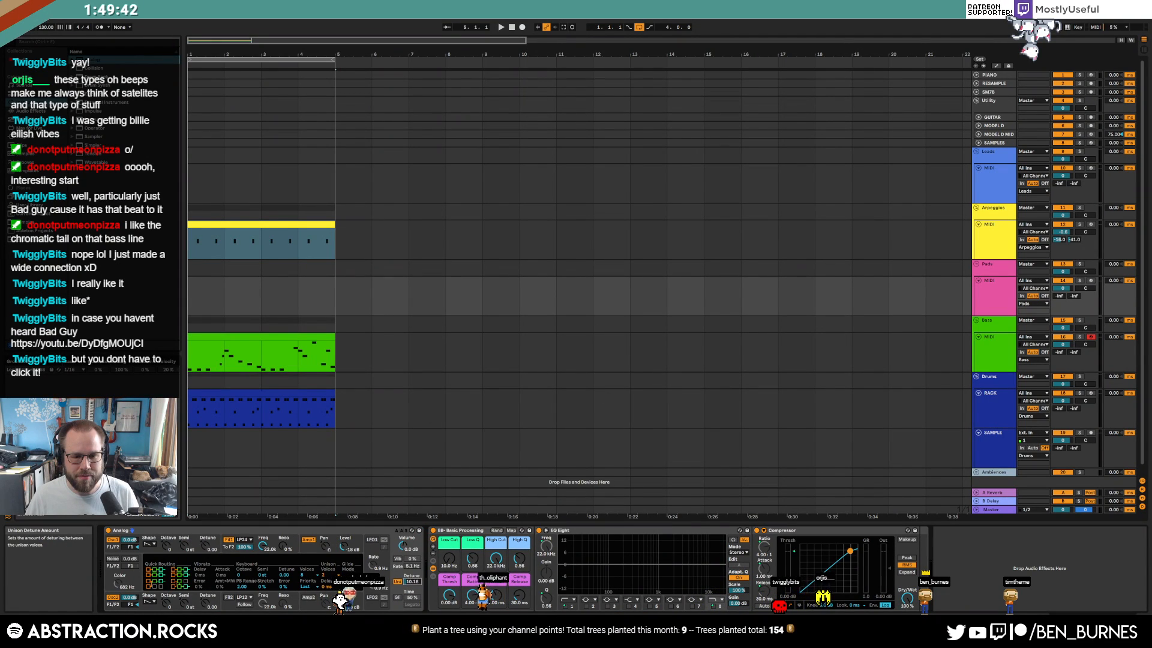
left_click(283, 547)
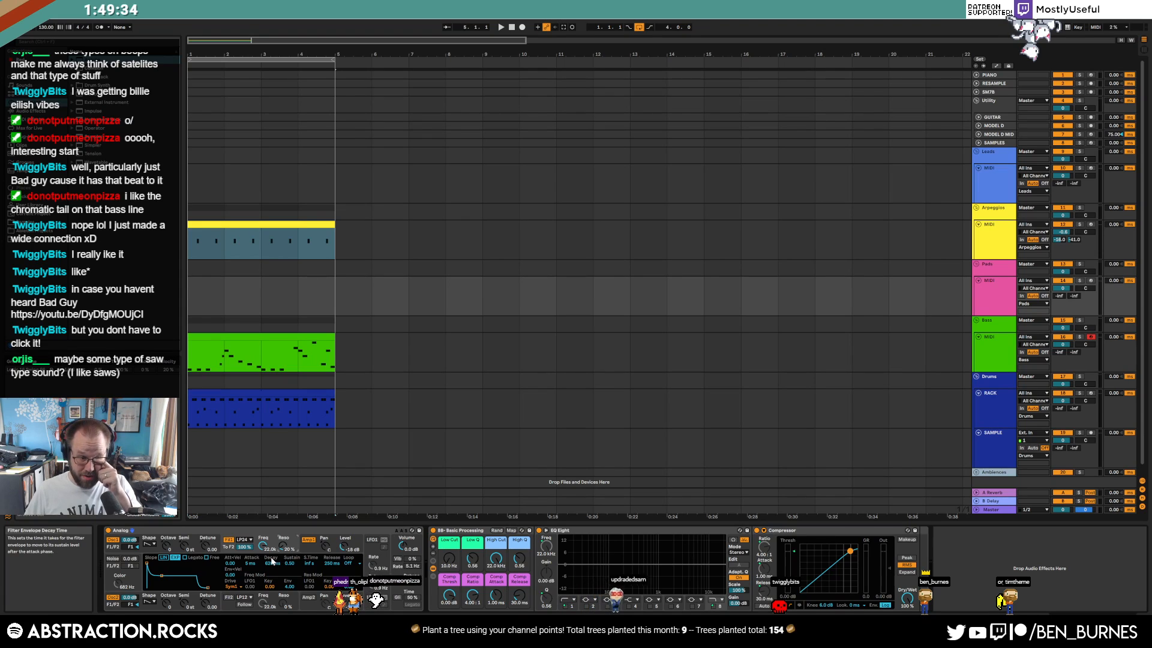
left_click(208, 545)
left_click_drag(208, 545, 207, 543)
left_click_drag(208, 602, 208, 604)
left_click(412, 581)
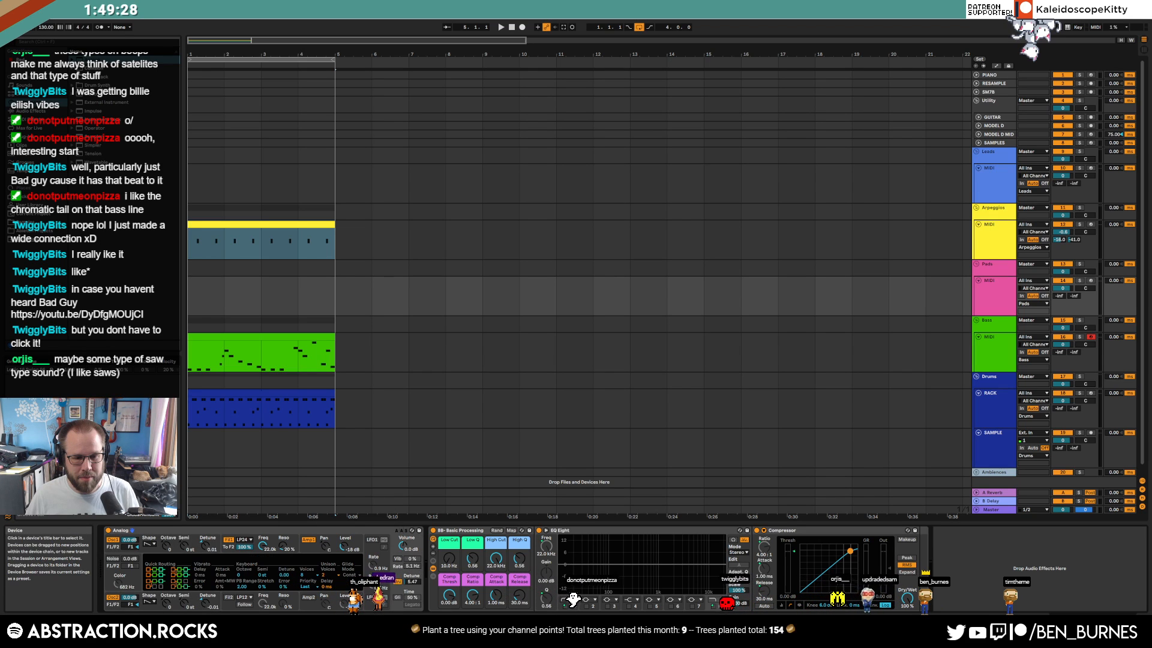
left_click(327, 575)
left_click(327, 585)
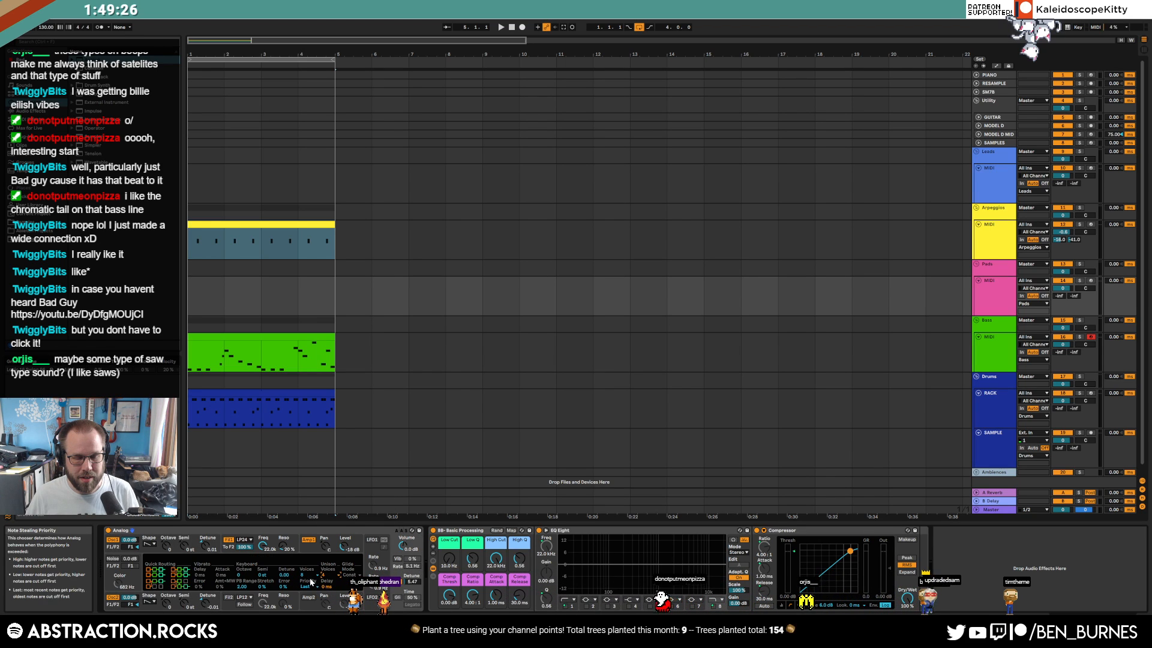
Arm the Pads track and record a pad clip into the arrangement from its start
left_click(199, 305)
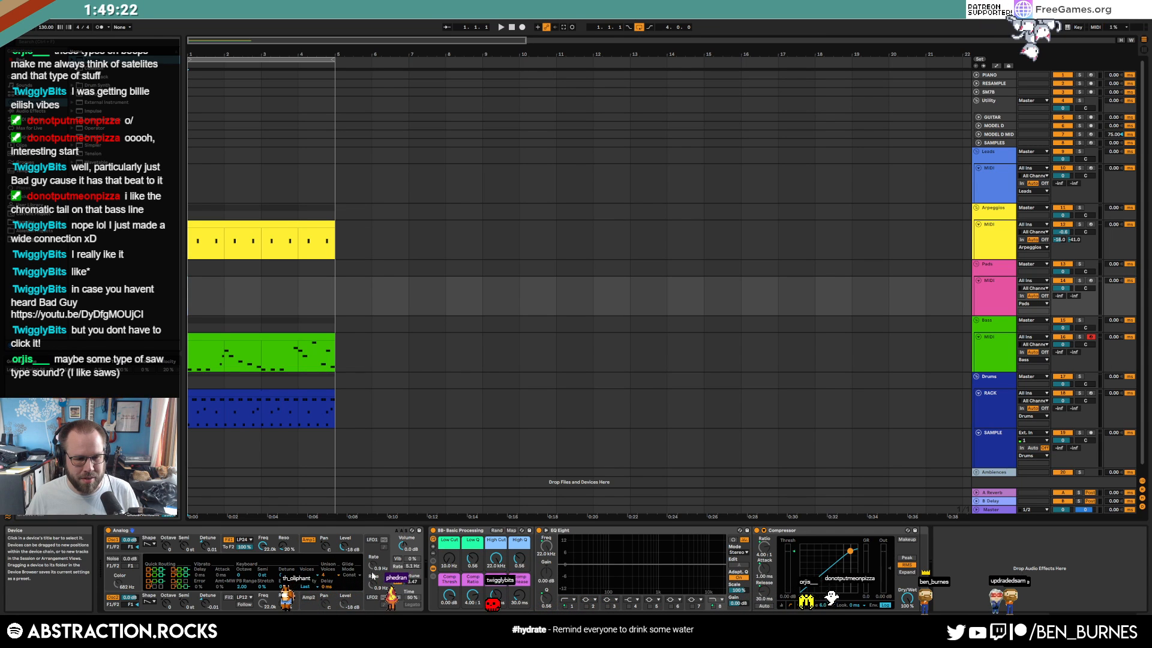
left_click(306, 550)
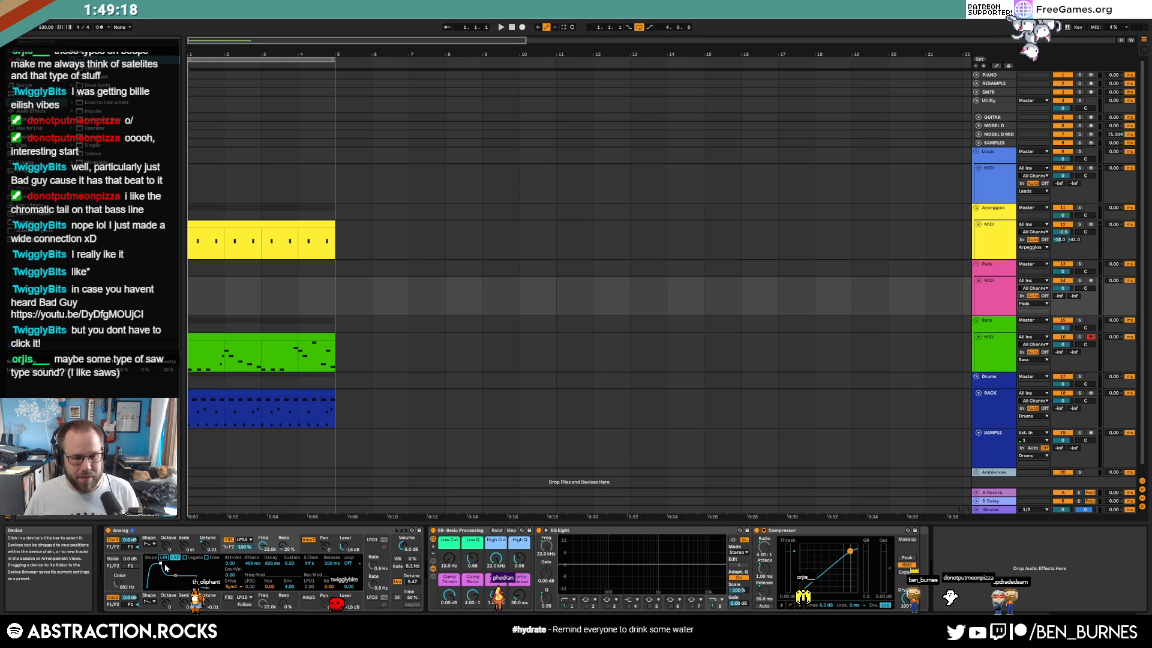
left_click(1090, 280)
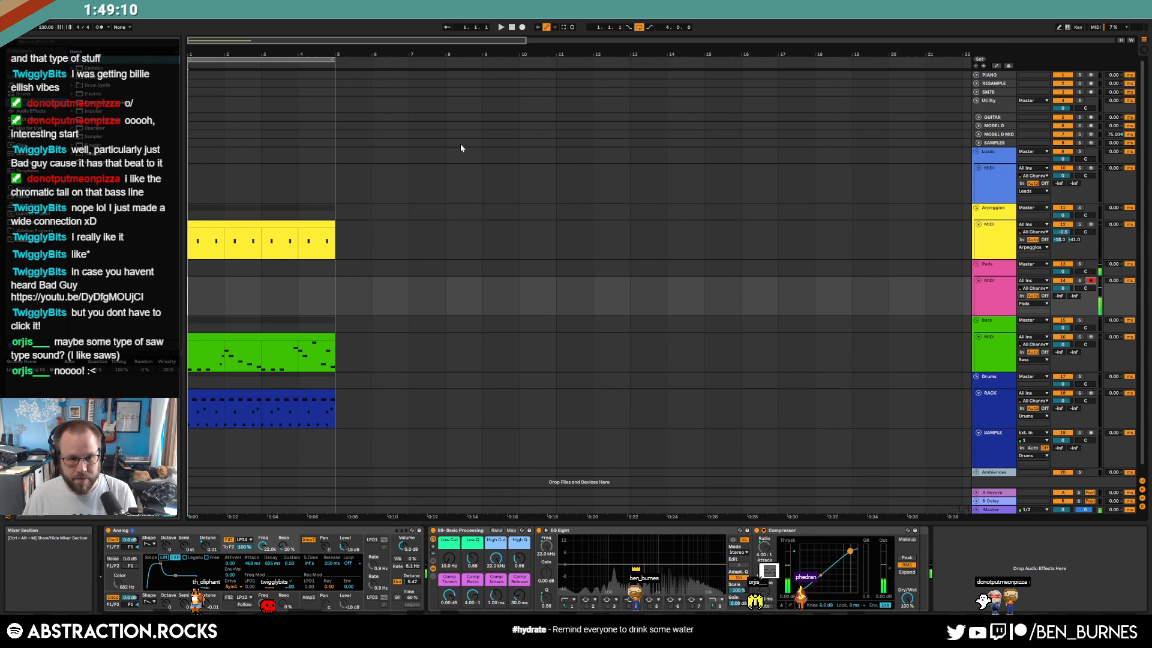
left_click(522, 27)
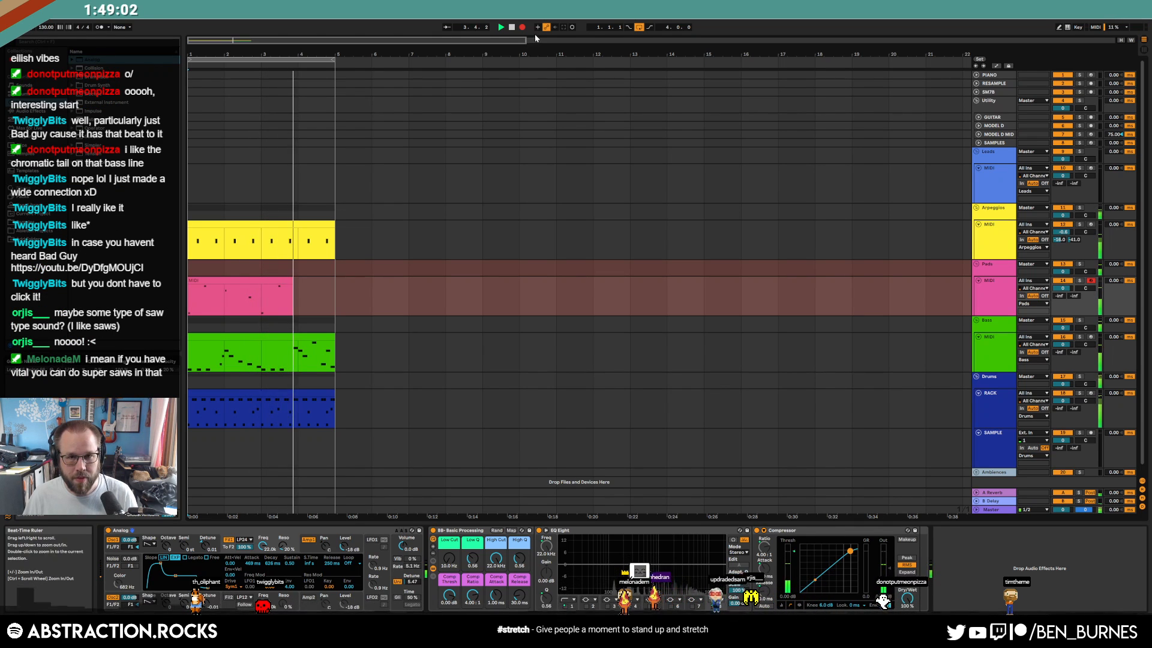
Stop recording, delete bars 3–5 of the Pads clip, and open its notes in the editor
left_click(522, 27)
left_click_drag(261, 286, 316, 302)
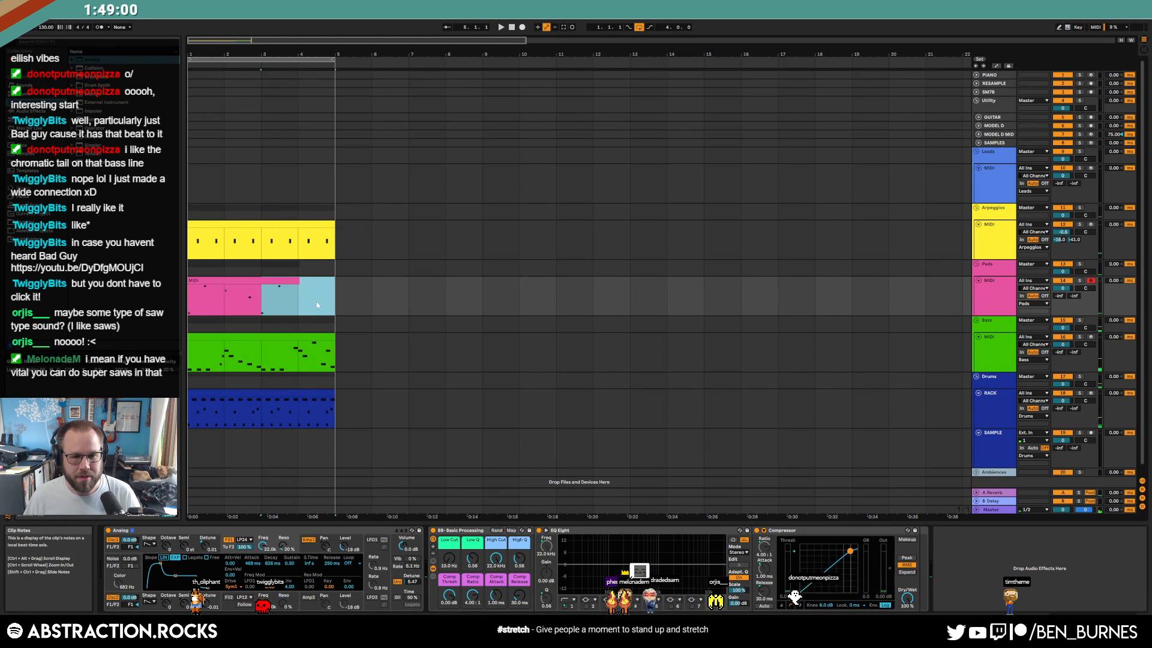
key("Delete")
double_click(231, 281)
left_click(459, 444)
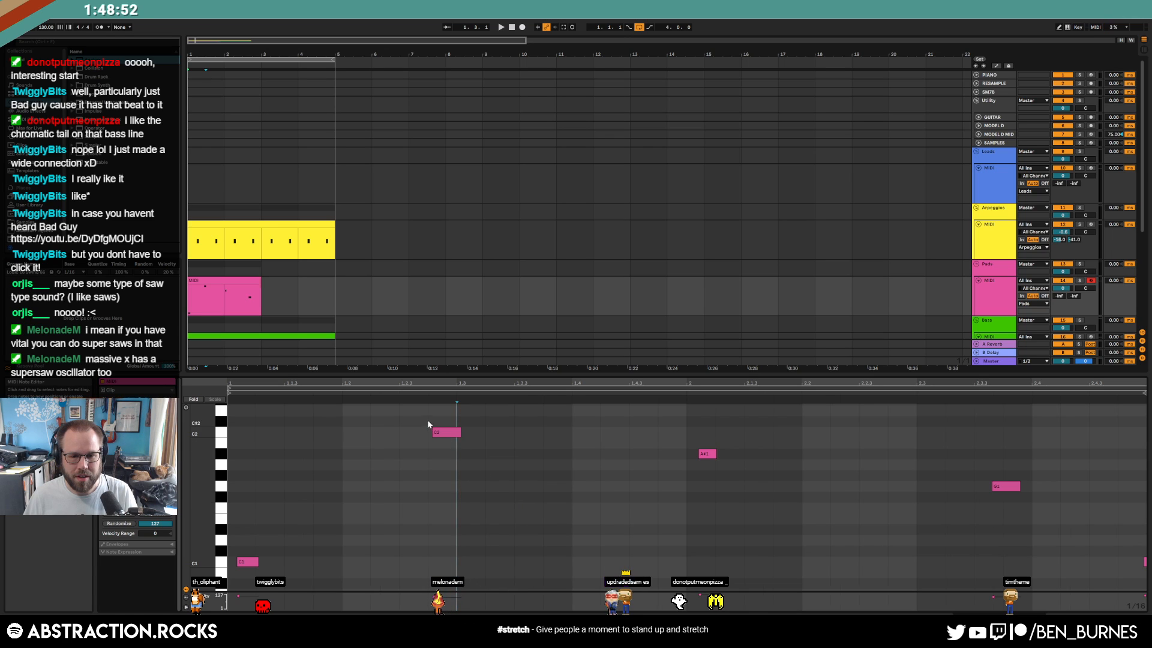
Nudge the C2 note earlier, move C1 to the bar start, and lower A#1 two semitones
left_click_drag(415, 435, 419, 430)
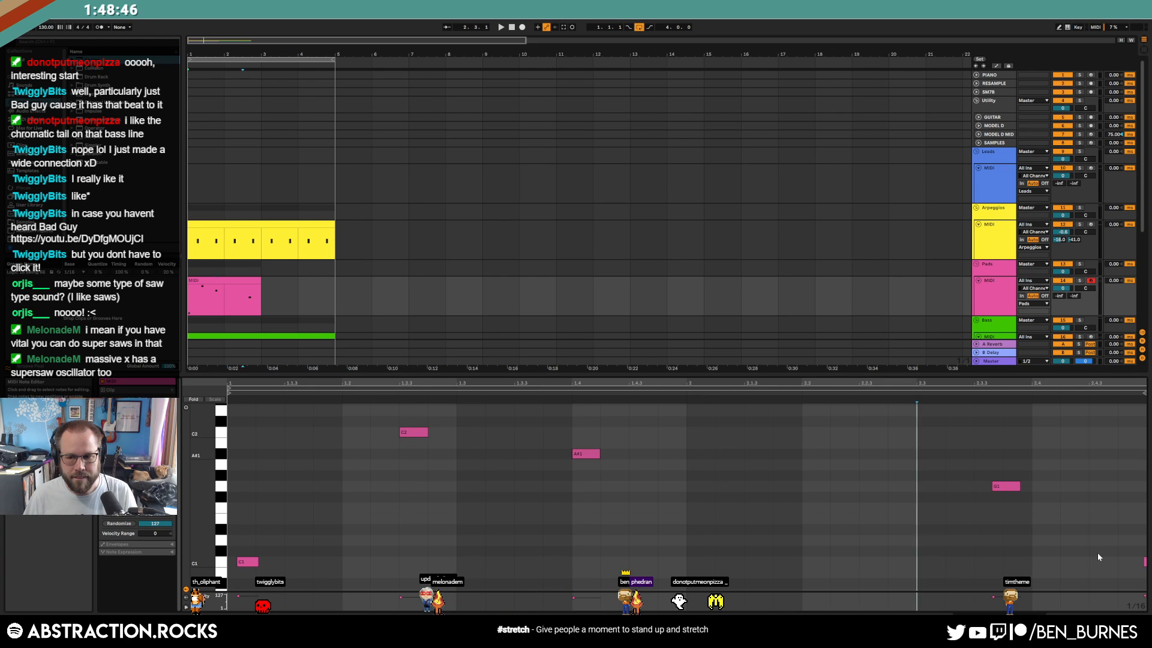
left_click_drag(247, 563, 238, 562)
key("space")
key("space")
left_click(583, 455)
key("Down")
key("Down")
key("Down")
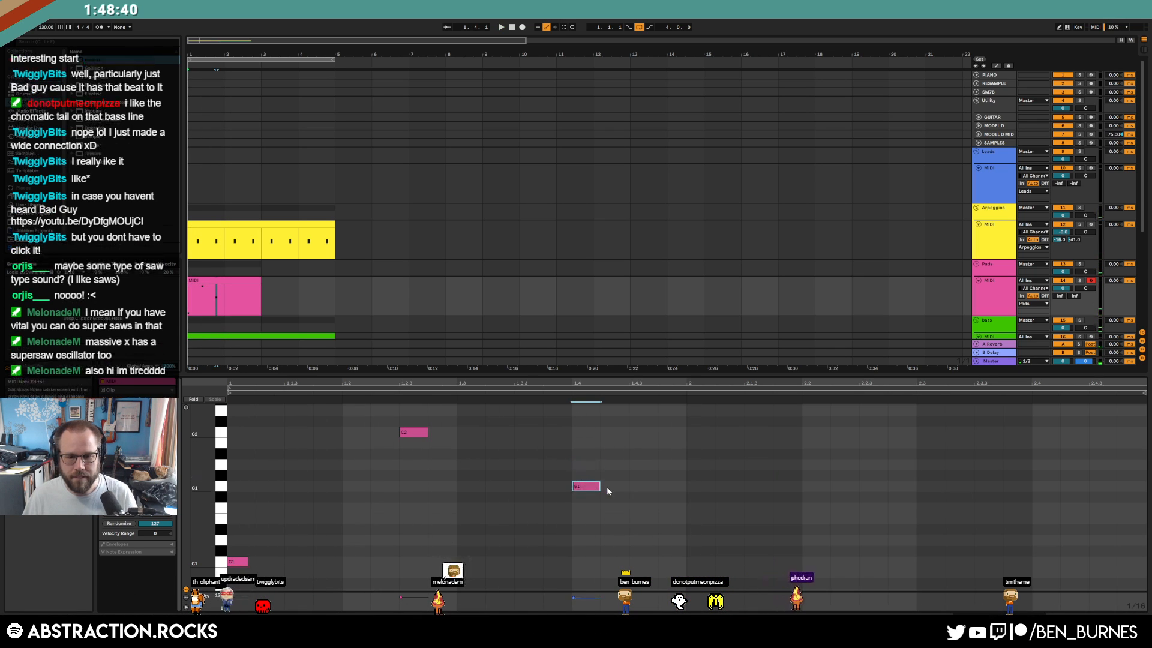
Add C1, C2 and C#1 notes, lengthen the first C1, and copy the clip to bar 5
double_click(693, 561)
left_click_drag(248, 562, 260, 564)
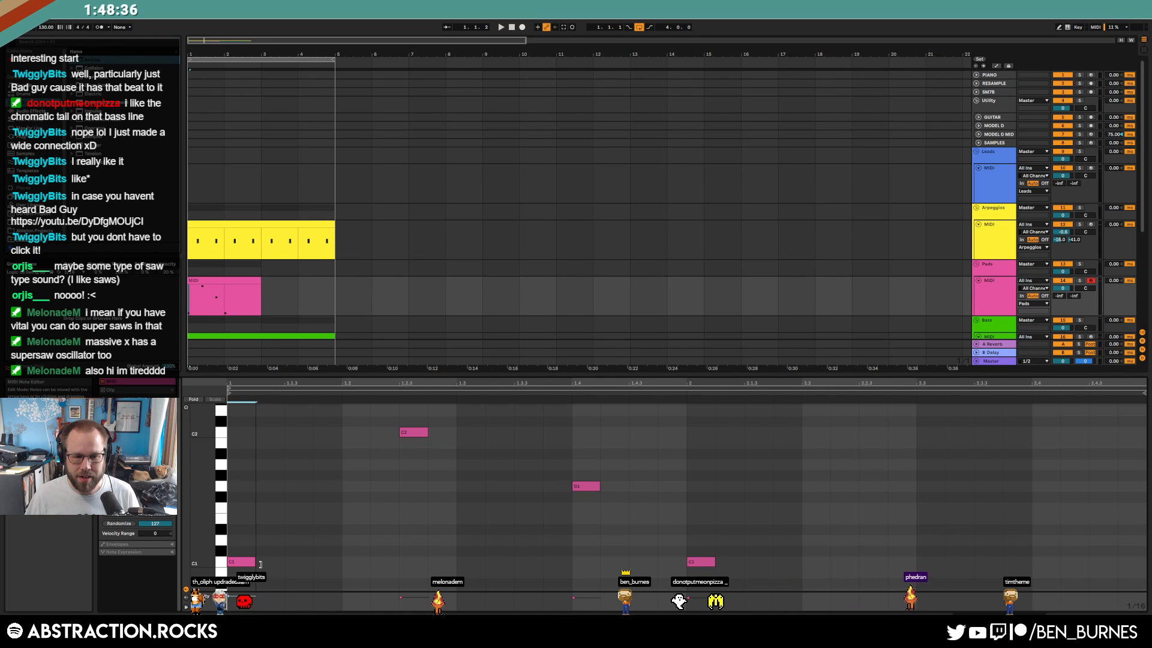
double_click(863, 430)
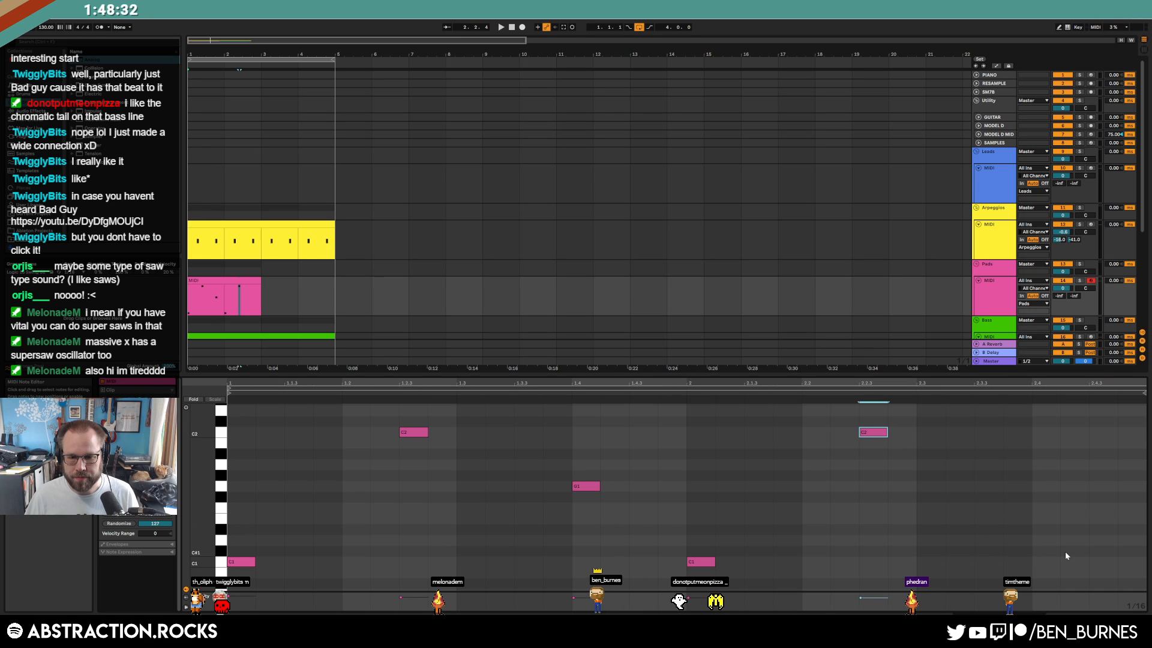
double_click(1037, 551)
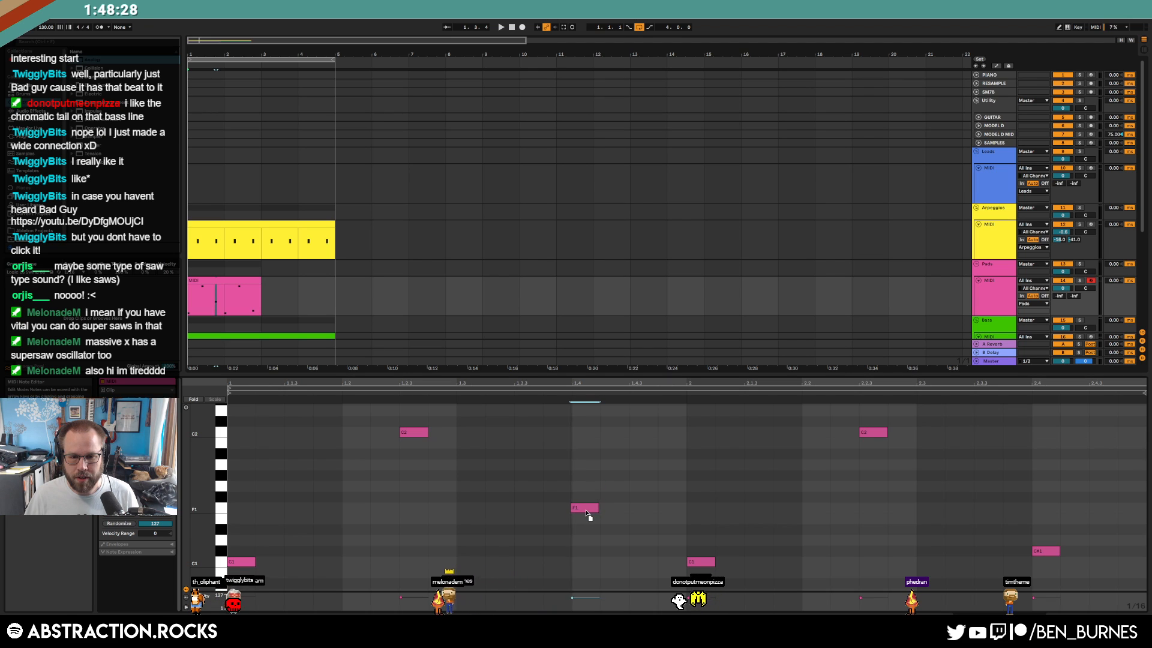
key("shift+Tab")
left_click_drag(203, 280, 347, 290)
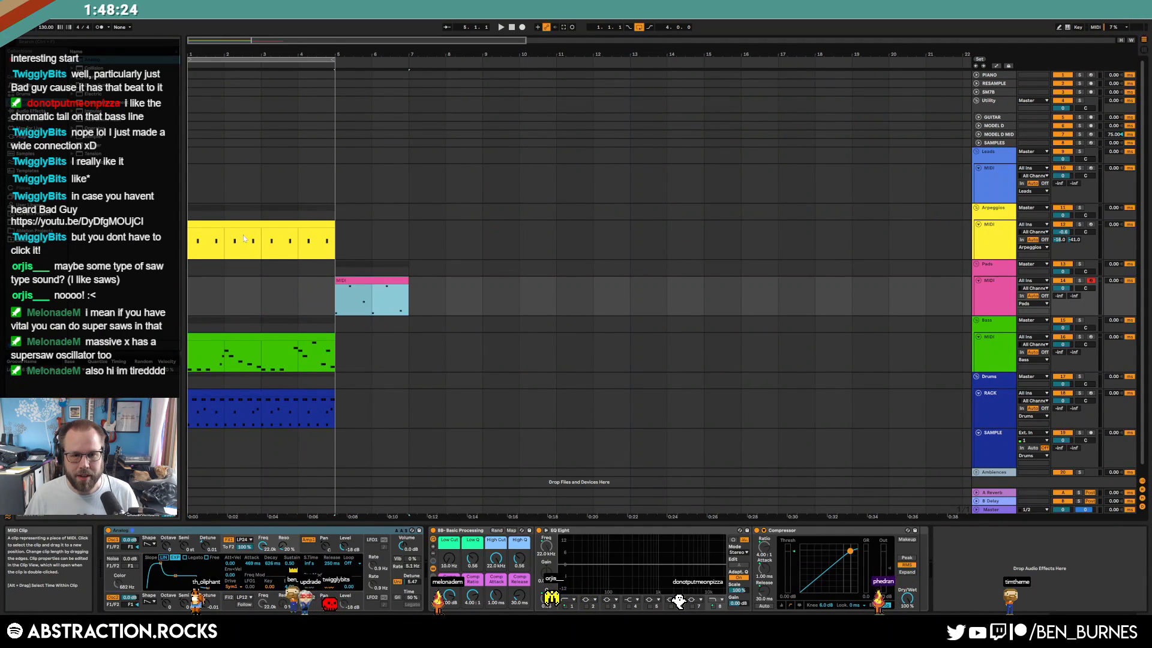
Move the pad and arpeggio clips to bar 5 and duplicate the drum clip to bar 5
left_click_drag(242, 224, 372, 234)
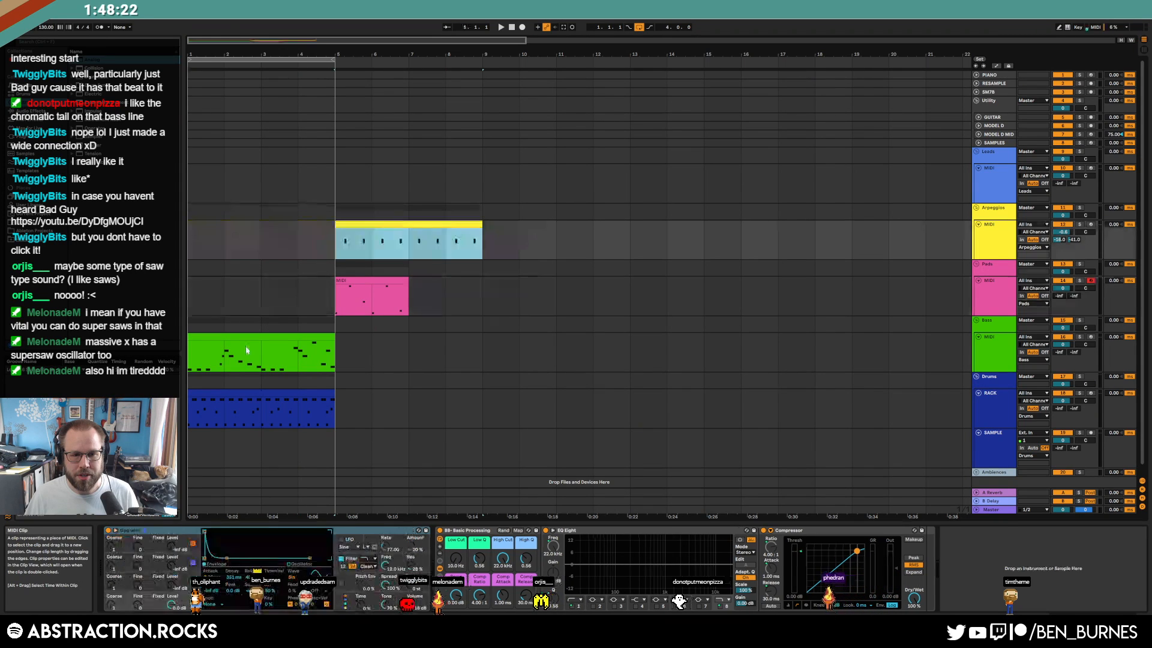
left_click_drag(247, 345, 396, 340)
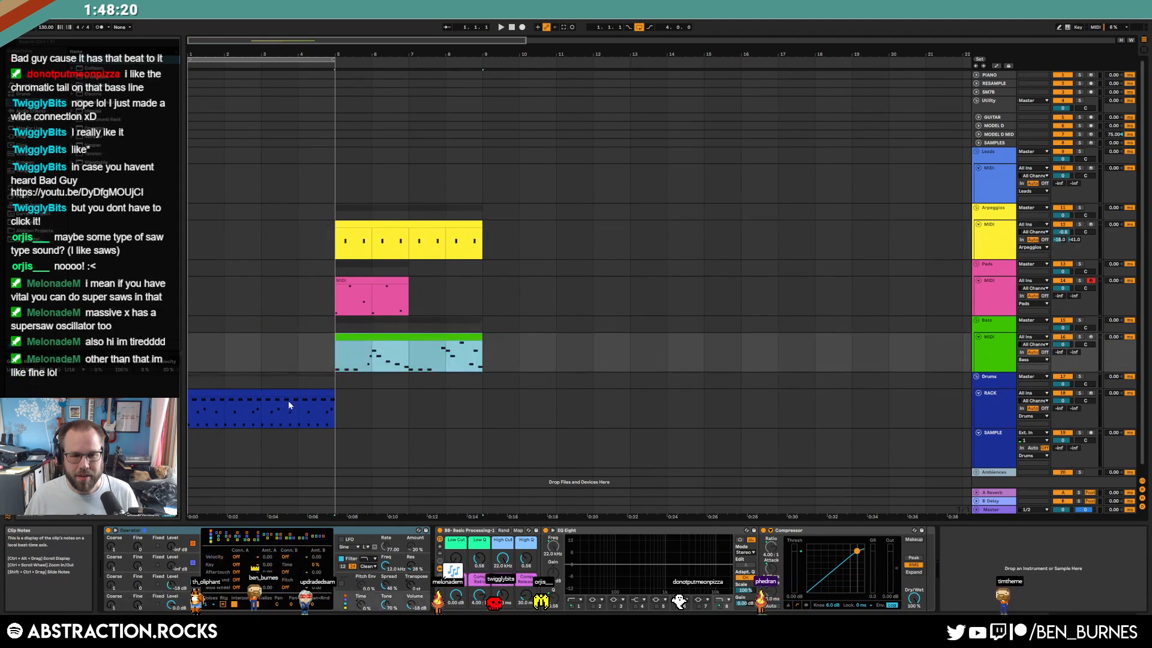
left_click(282, 393)
key("ctrl+d")
double_click(283, 392)
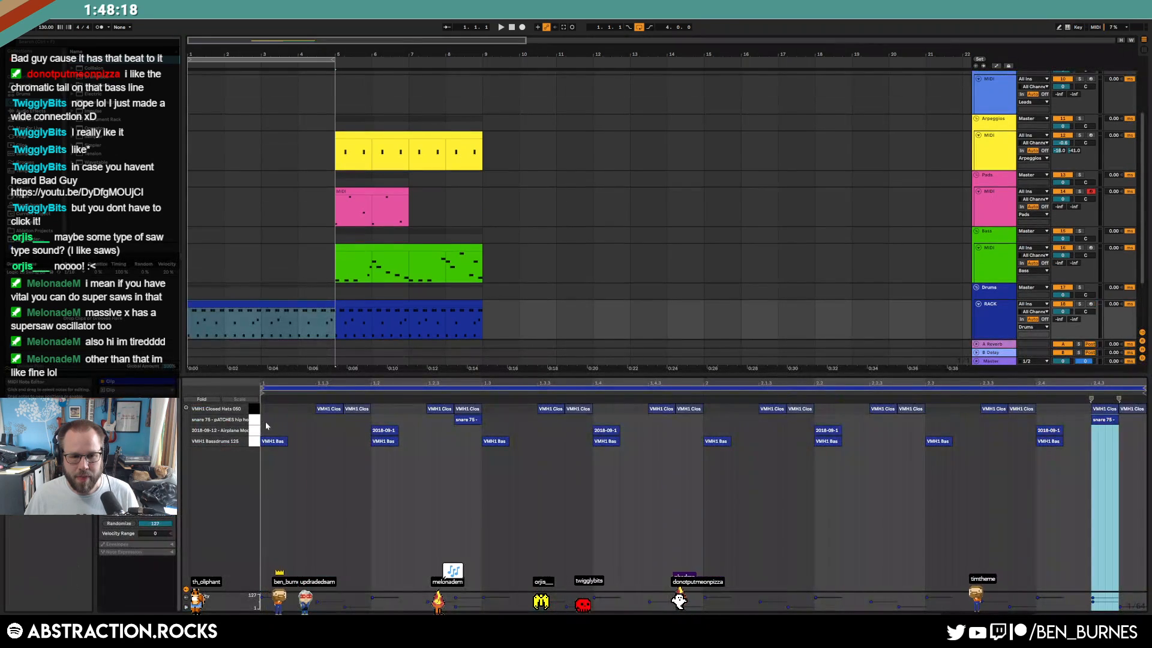
left_click(251, 430)
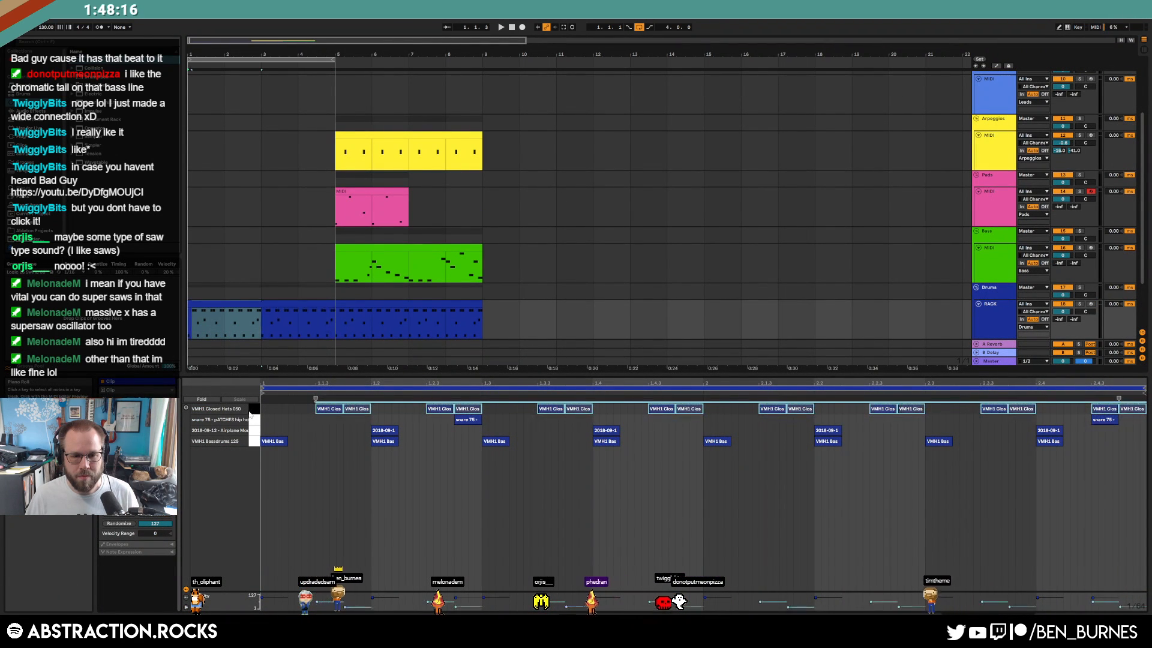
left_click(253, 420)
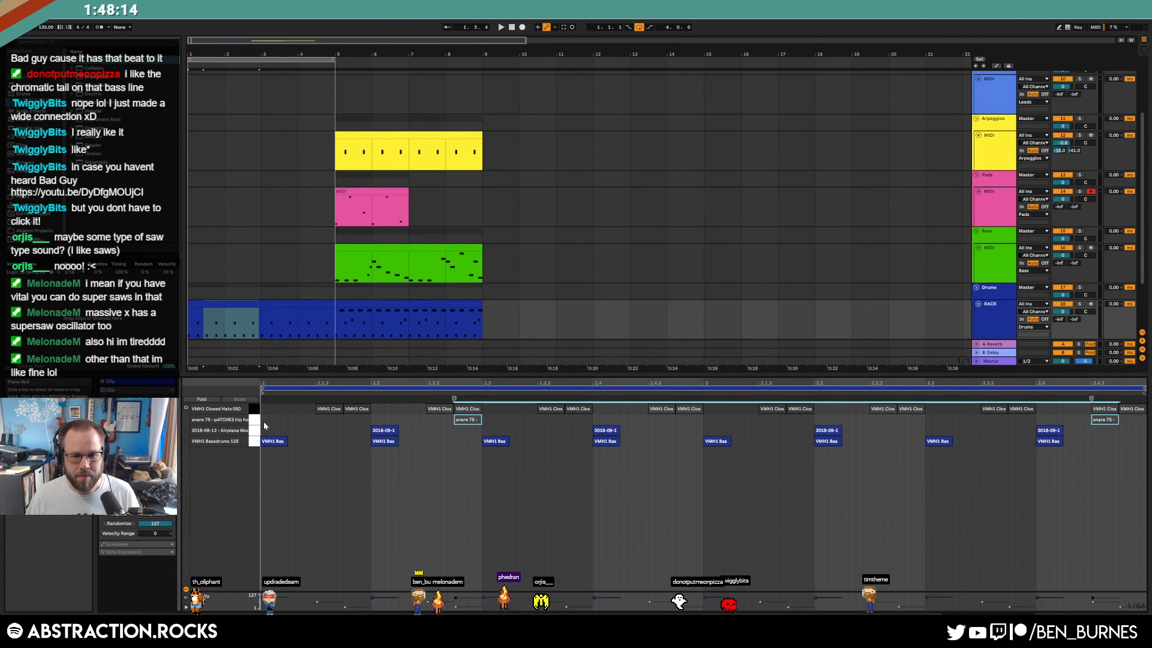
Paste the bass clip at bar 1, delete its middle and right-hand notes, and play the intro
left_click(408, 248)
left_click(201, 263)
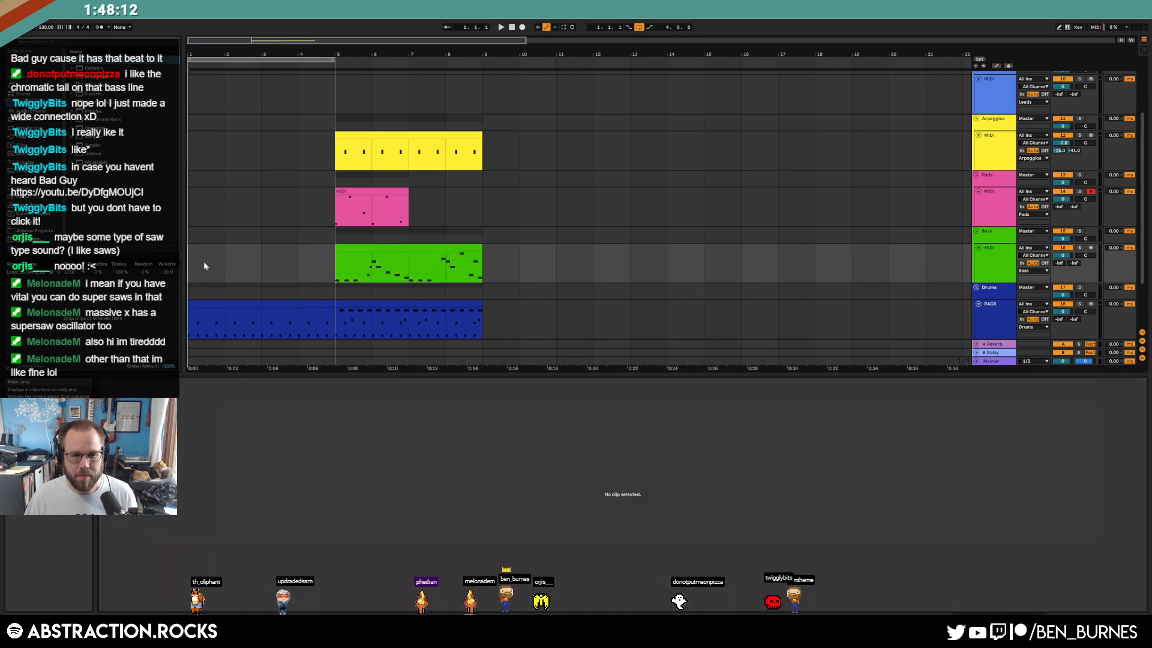
key("ctrl+v")
double_click(235, 248)
left_click_drag(420, 422, 654, 525)
key("Delete")
left_click_drag(876, 421, 1095, 544)
key("Delete")
key("shift+Tab")
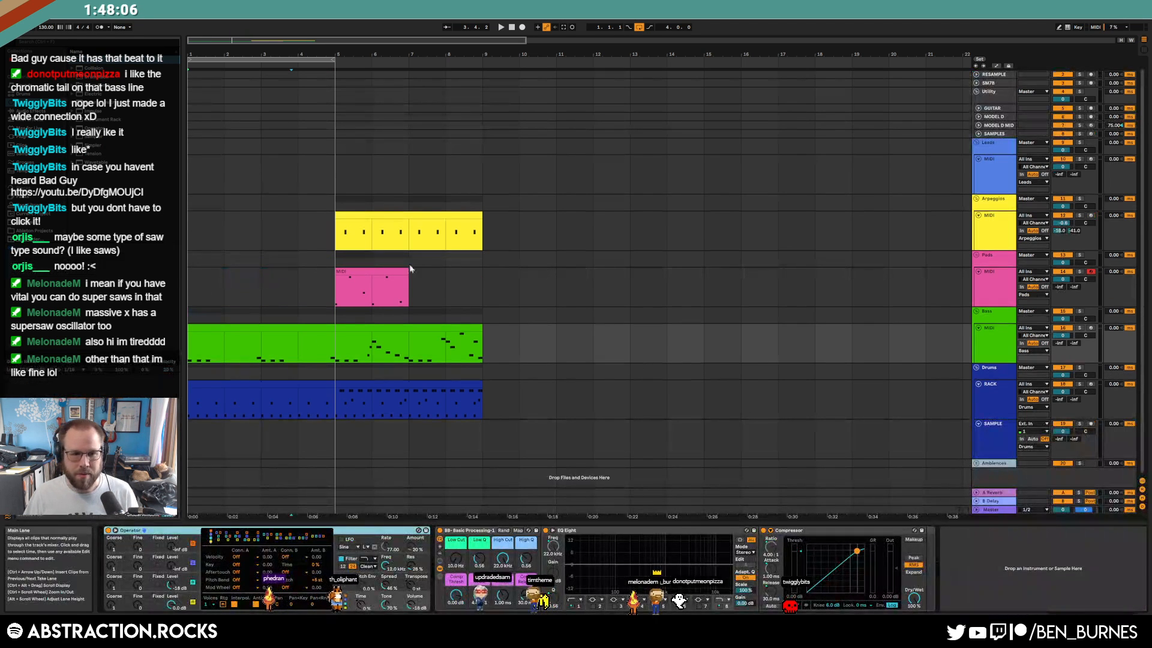
left_click(498, 28)
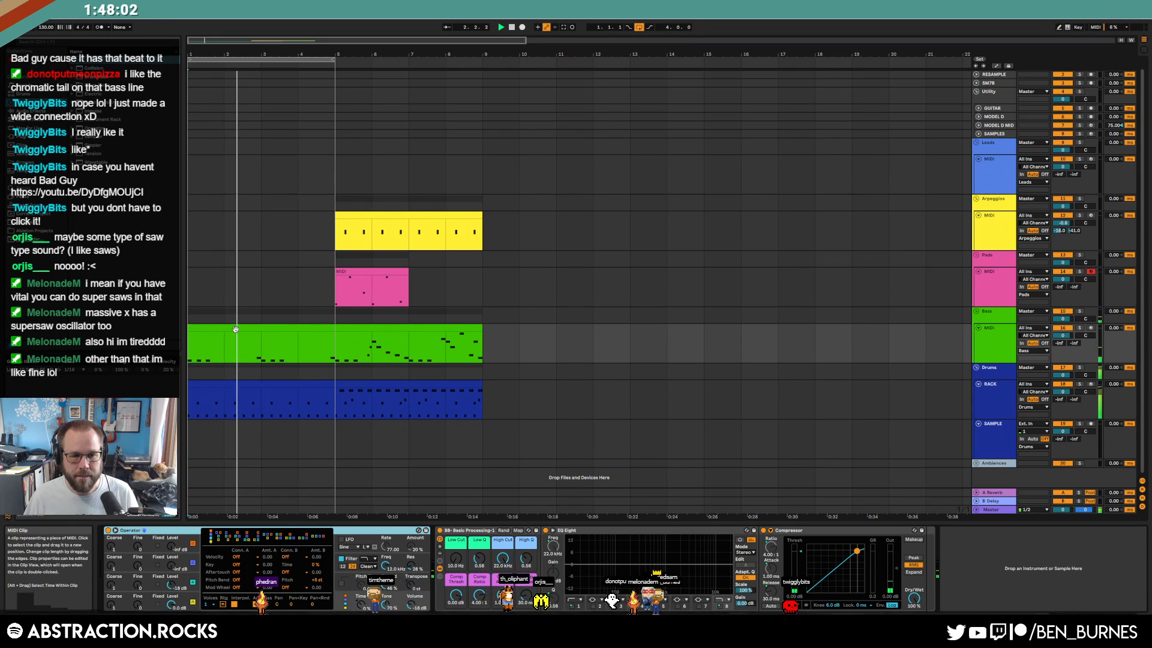
In the intro drums, move a hit to 1.4.3, the kick back to 1.4, and add a 2018-09-12 hit at 2.4.3
double_click(325, 337)
scroll(312, 327, "down", 5)
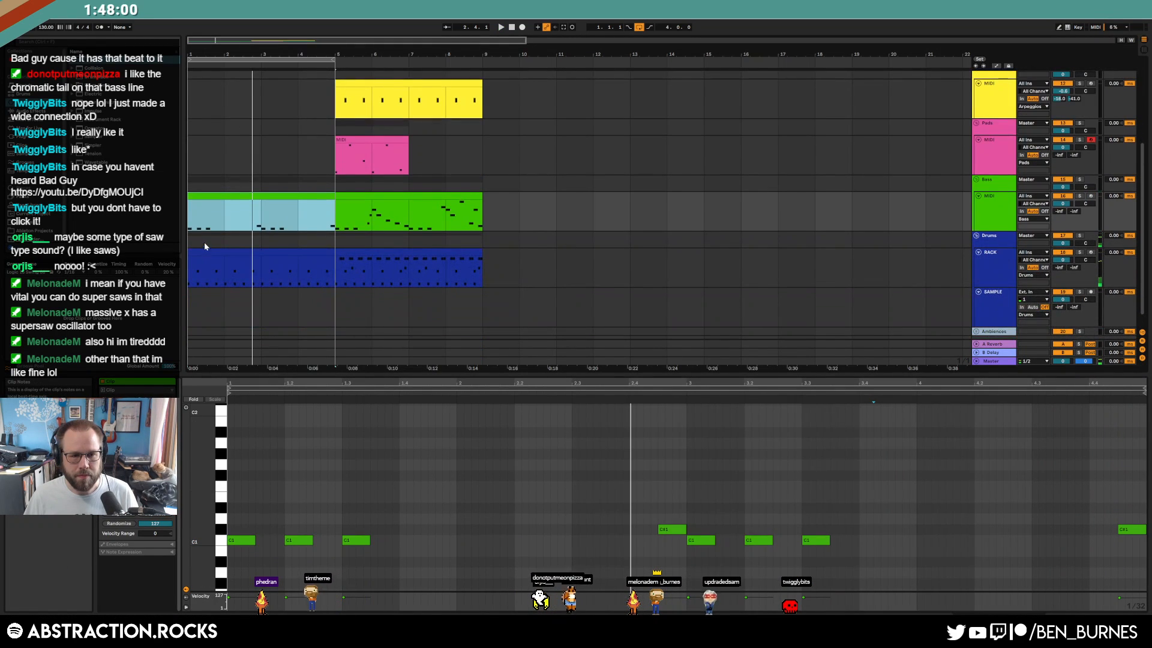
left_click(203, 252)
left_click(629, 507)
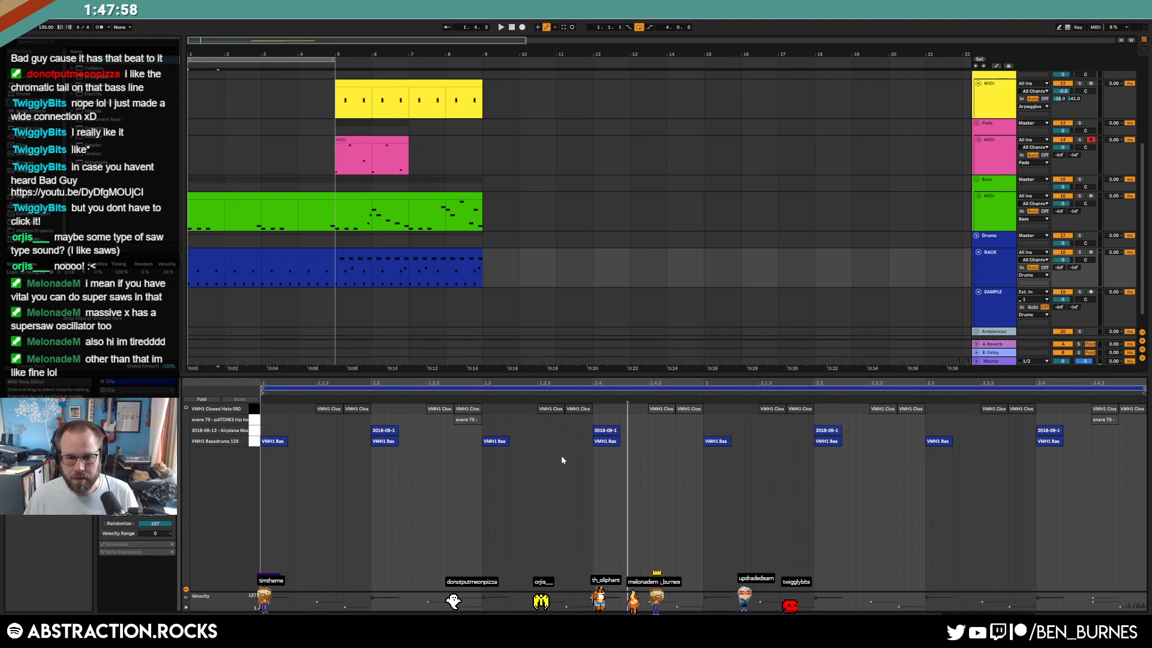
key("space")
left_click_drag(604, 432, 646, 429)
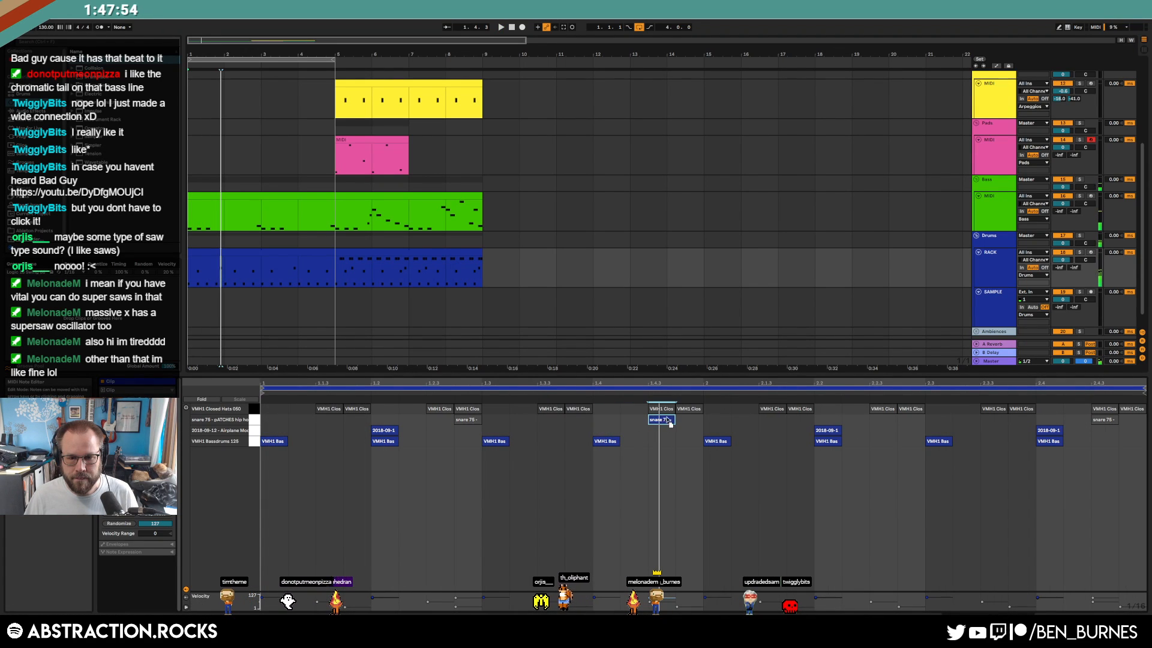
left_click_drag(633, 445, 606, 445)
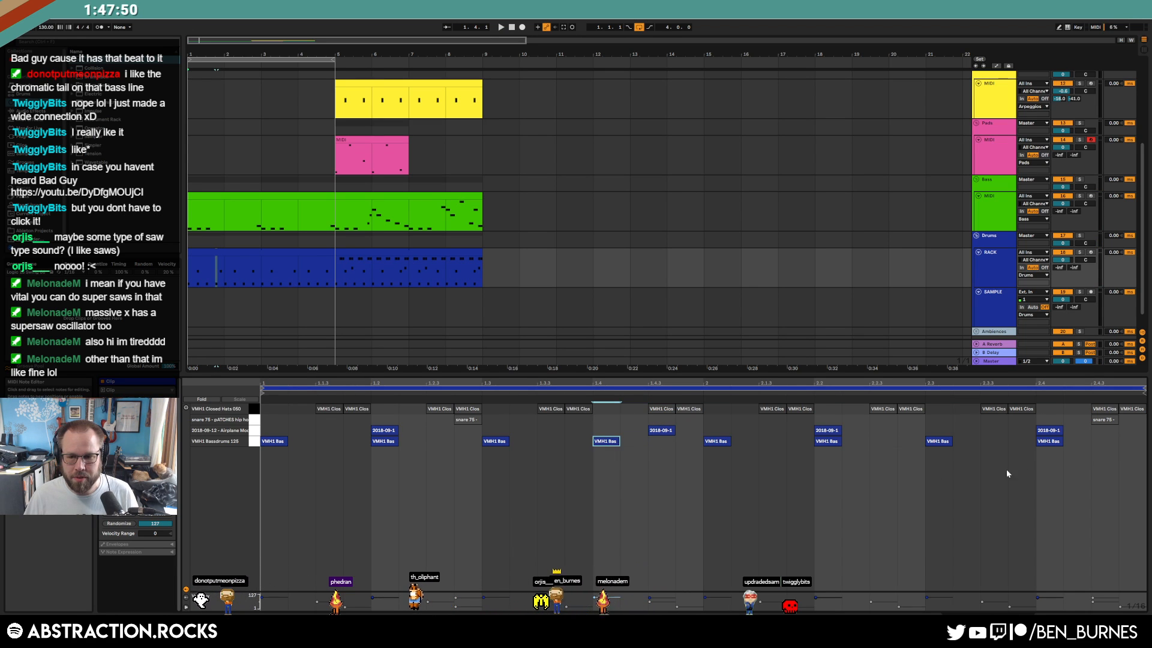
double_click(1110, 430)
key("space")
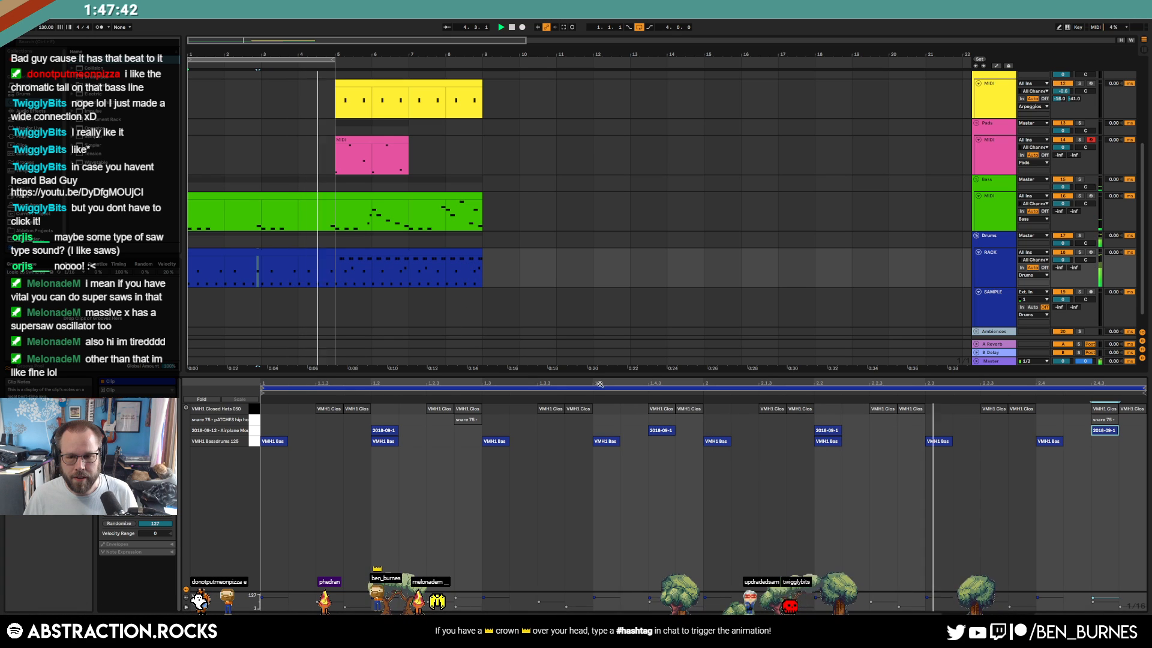
key("space")
Consolidate the intro drum clip into four bars and add a kick note at 4.3.4
left_click(267, 250)
key("ctrl+j")
left_click(863, 459)
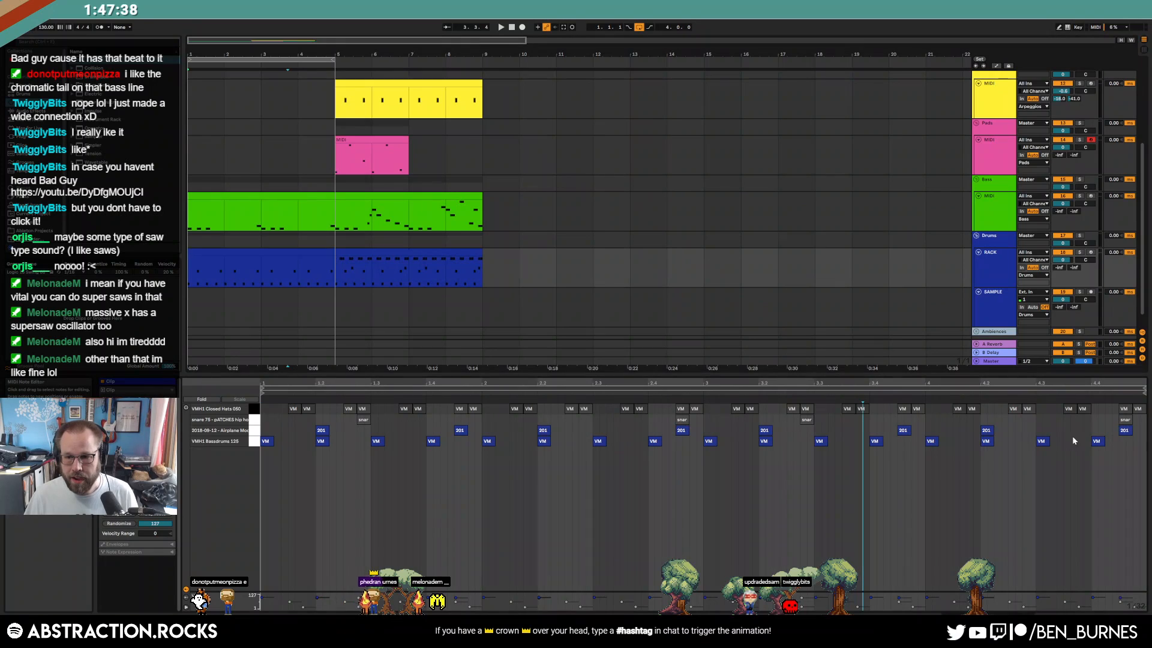
double_click(1068, 441)
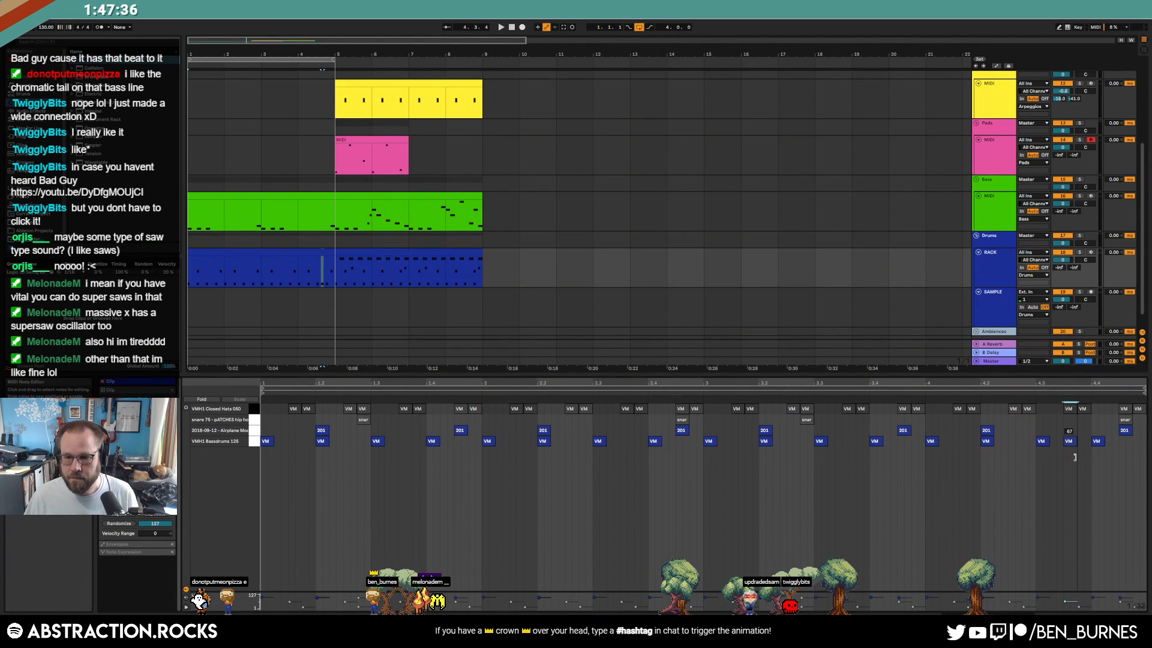
key("shift+Tab")
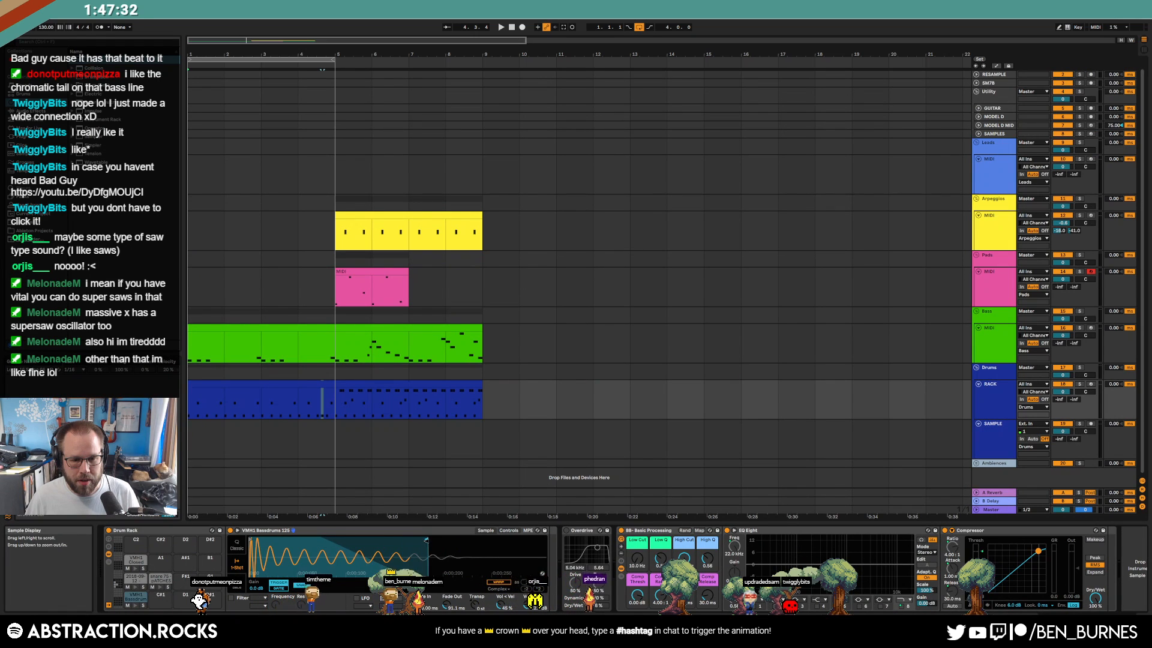
key("space")
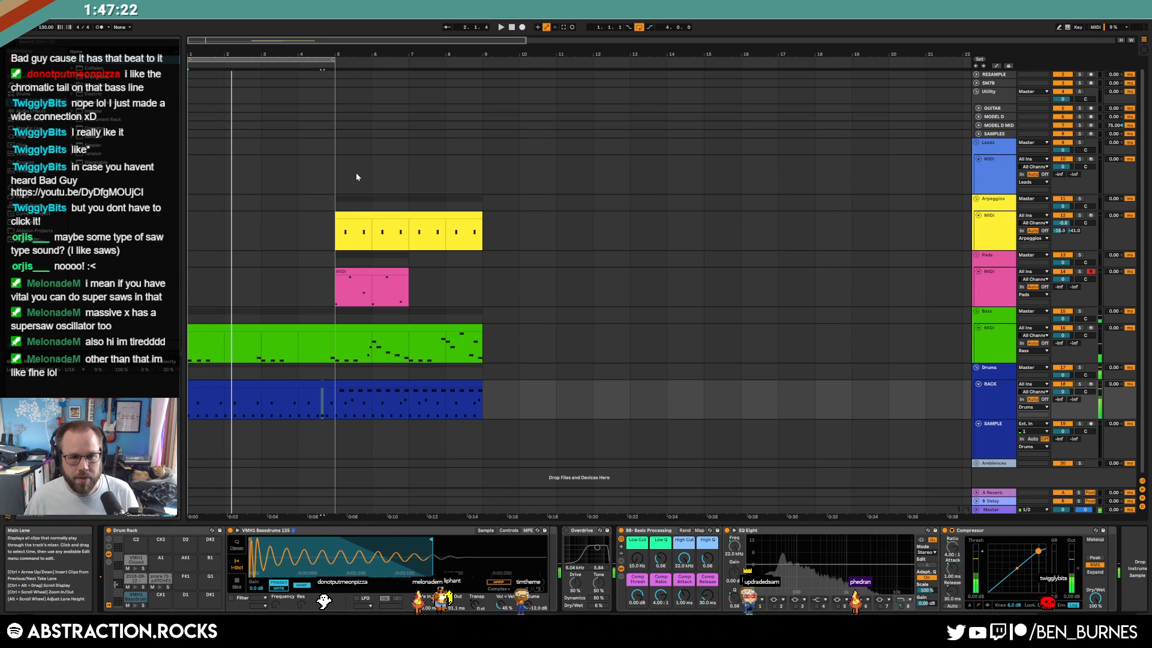
key("space")
left_click_drag(330, 344, 193, 414)
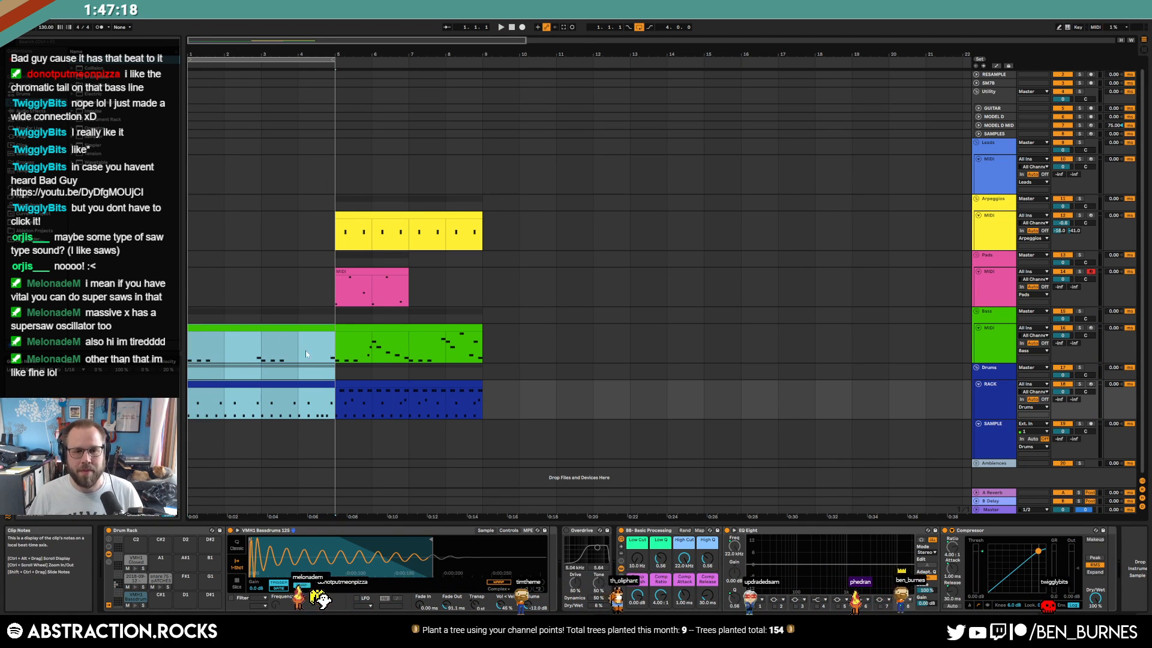
Move the main section's clips from bar 5 to start at bar 15
left_click_drag(336, 232, 550, 396)
left_click_drag(387, 235, 759, 238)
left_click(491, 199)
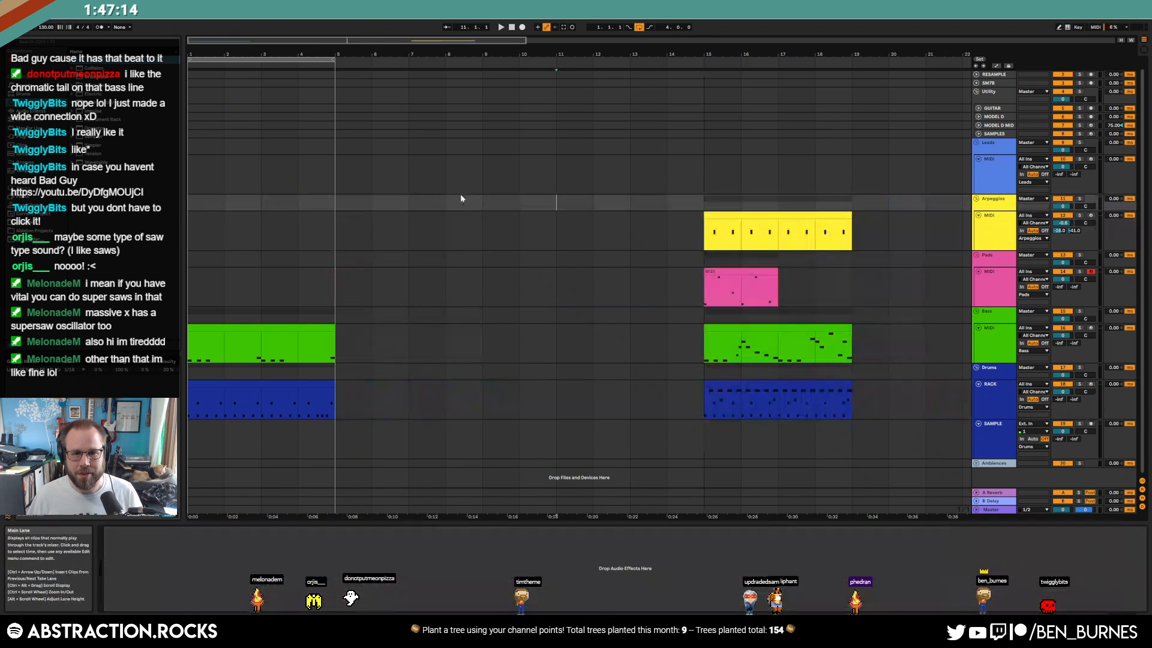
left_click_drag(690, 214, 865, 412)
left_click(865, 412)
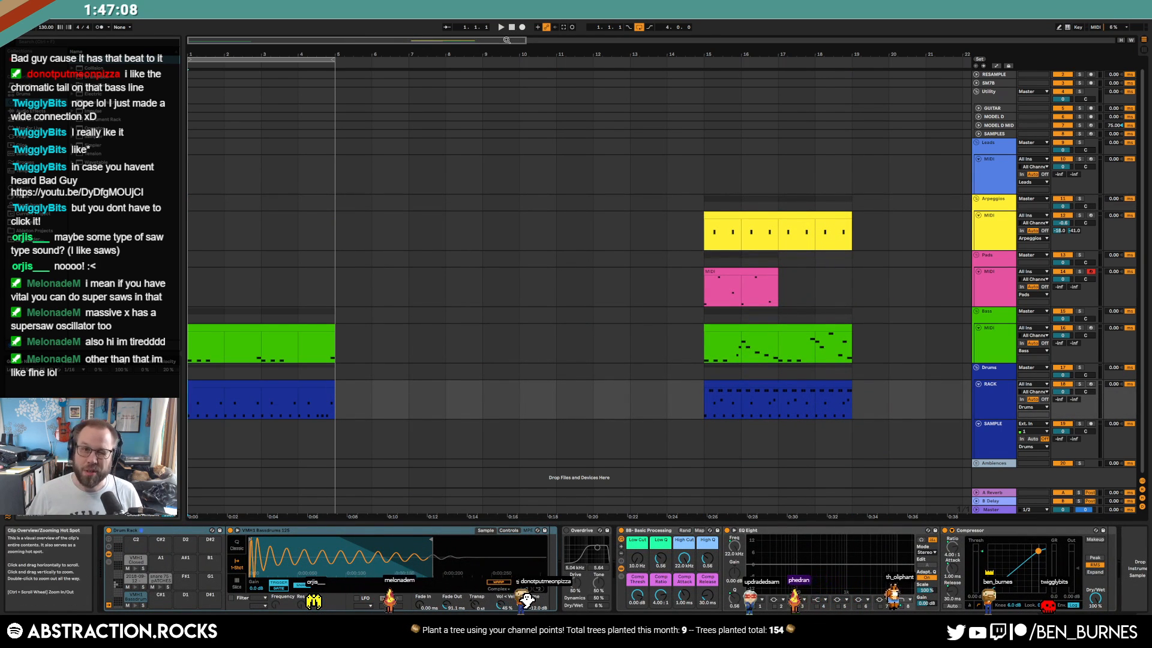
On the intro bass's Operator, lower spread slightly and enable glide at about 61 ms
left_click(240, 329)
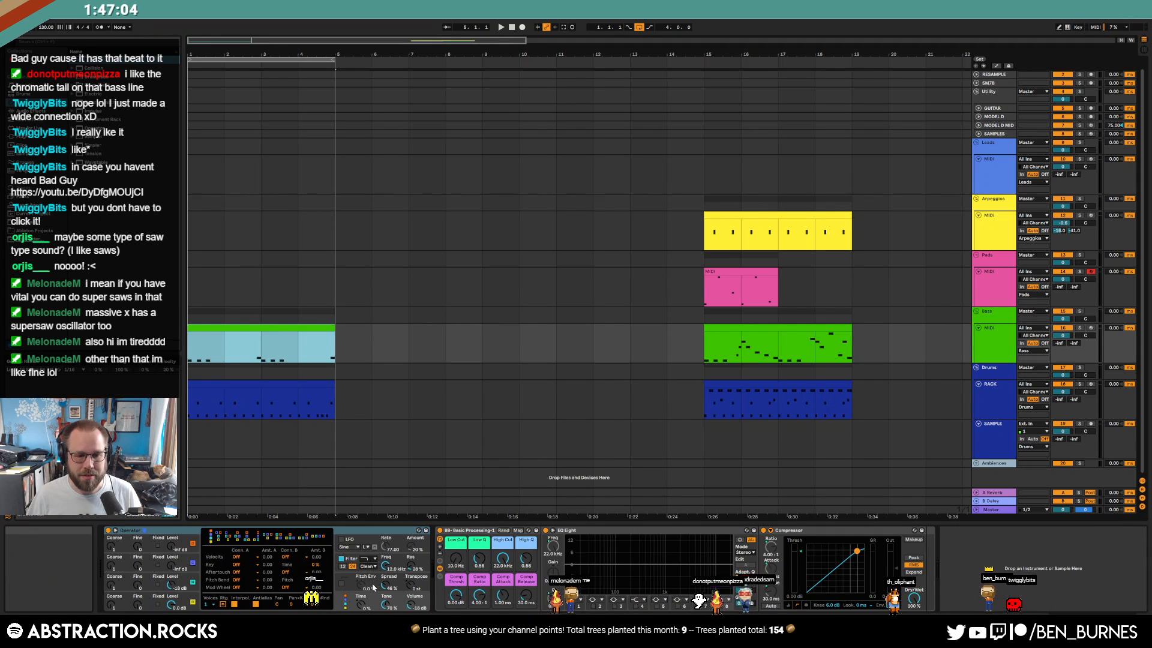
left_click_drag(384, 589, 384, 592)
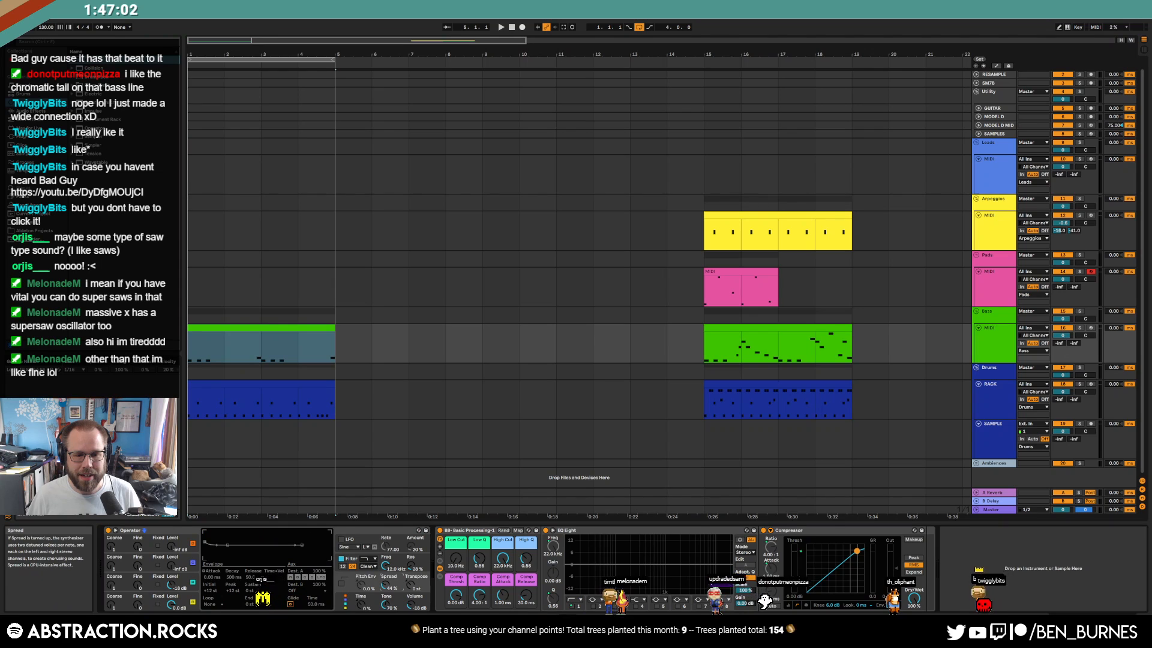
left_click(290, 603)
key("space")
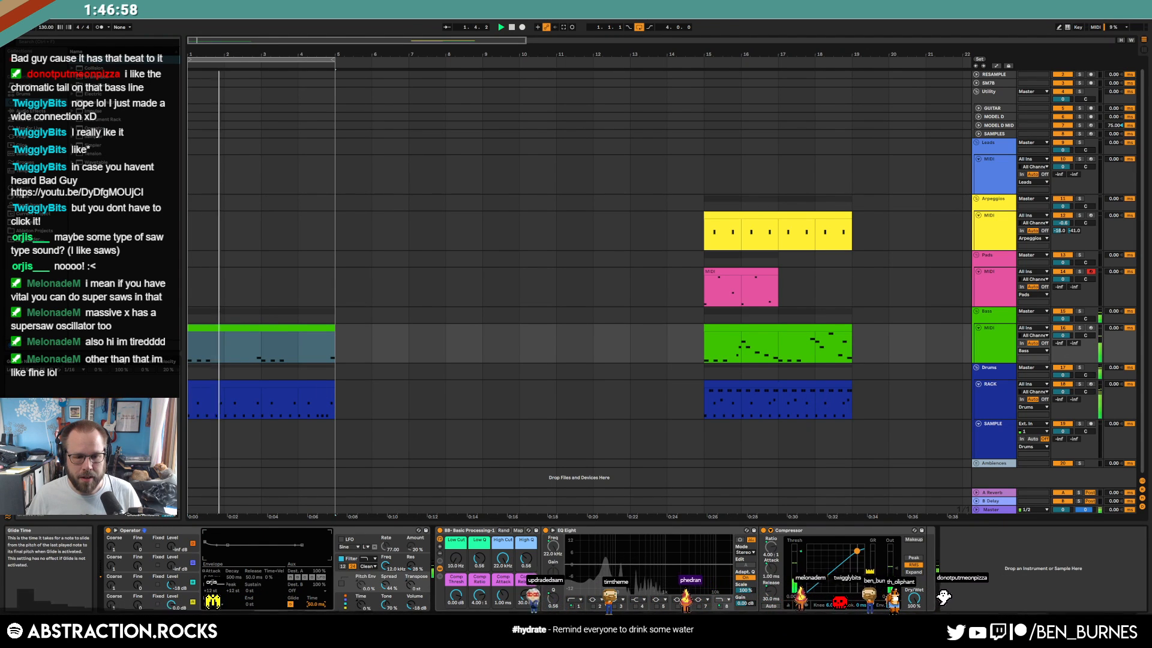
left_click_drag(311, 607, 308, 607)
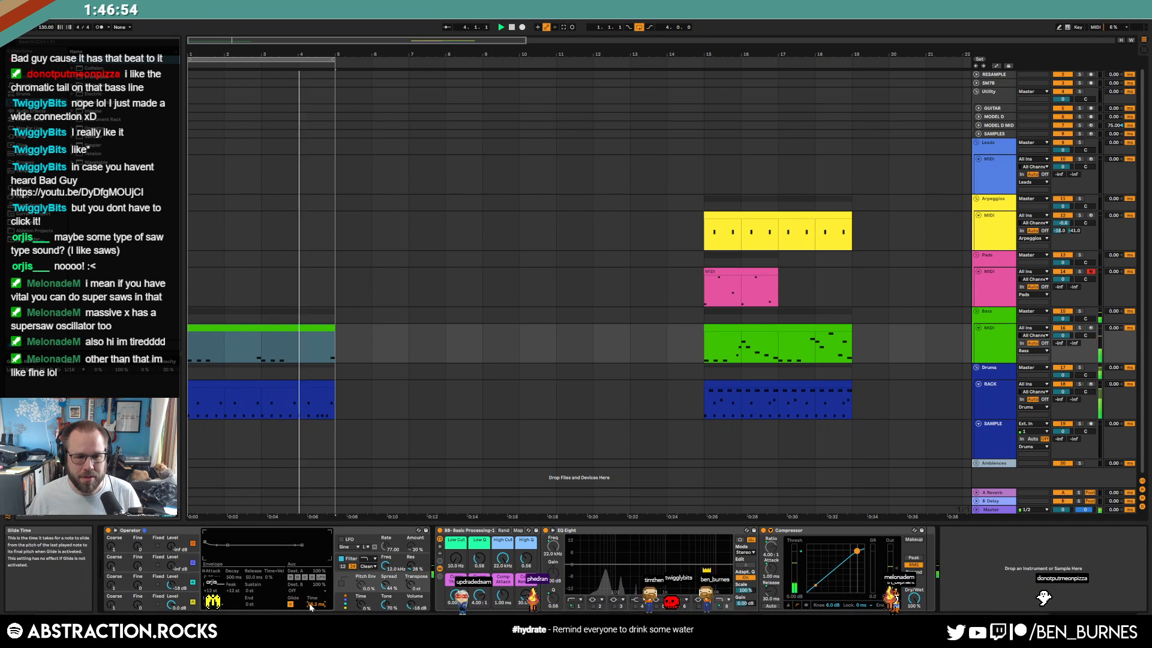
In the intro bass clip, start one short C1 note earlier and add another short C1 at the end
double_click(285, 330)
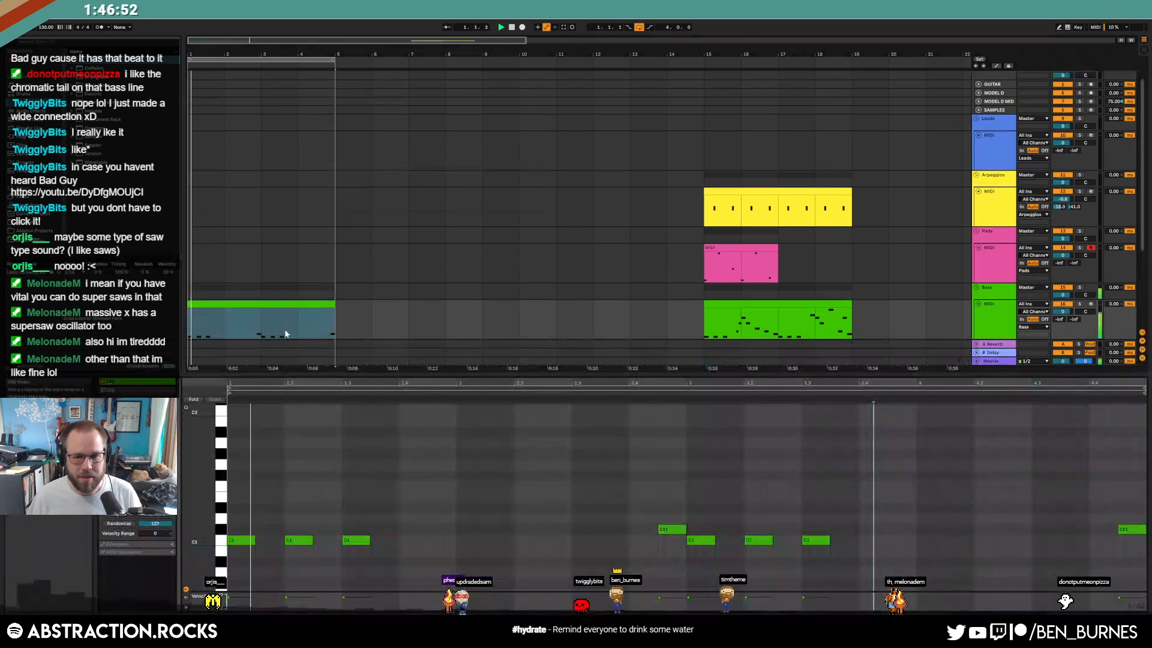
left_click(661, 540)
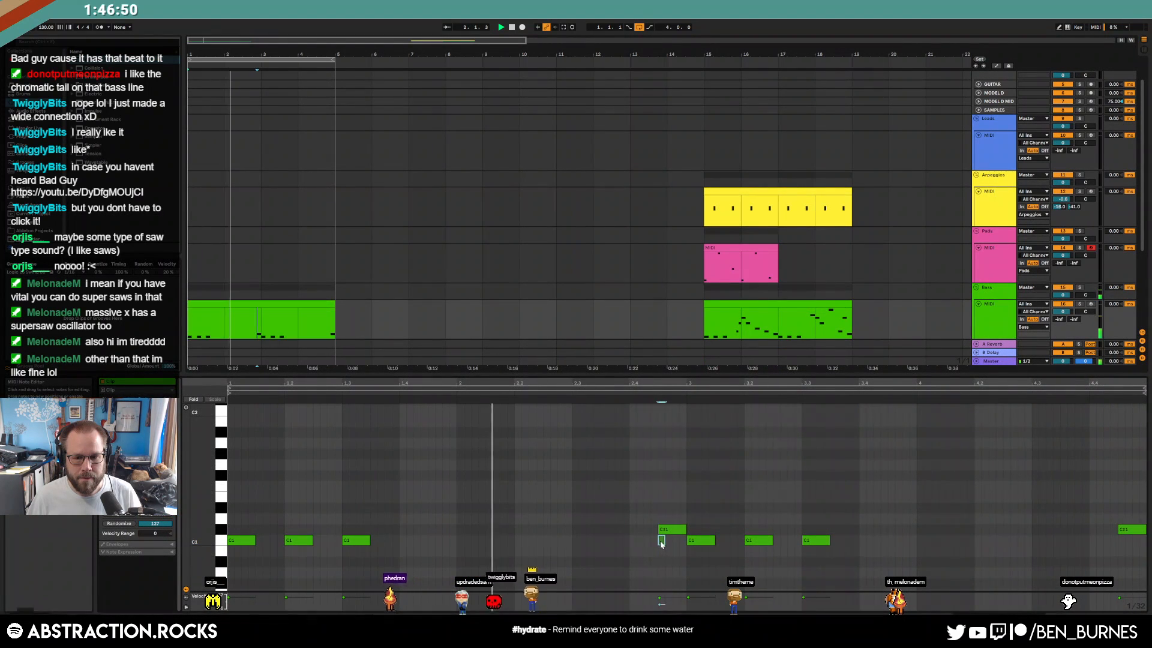
left_click_drag(658, 541, 660, 516)
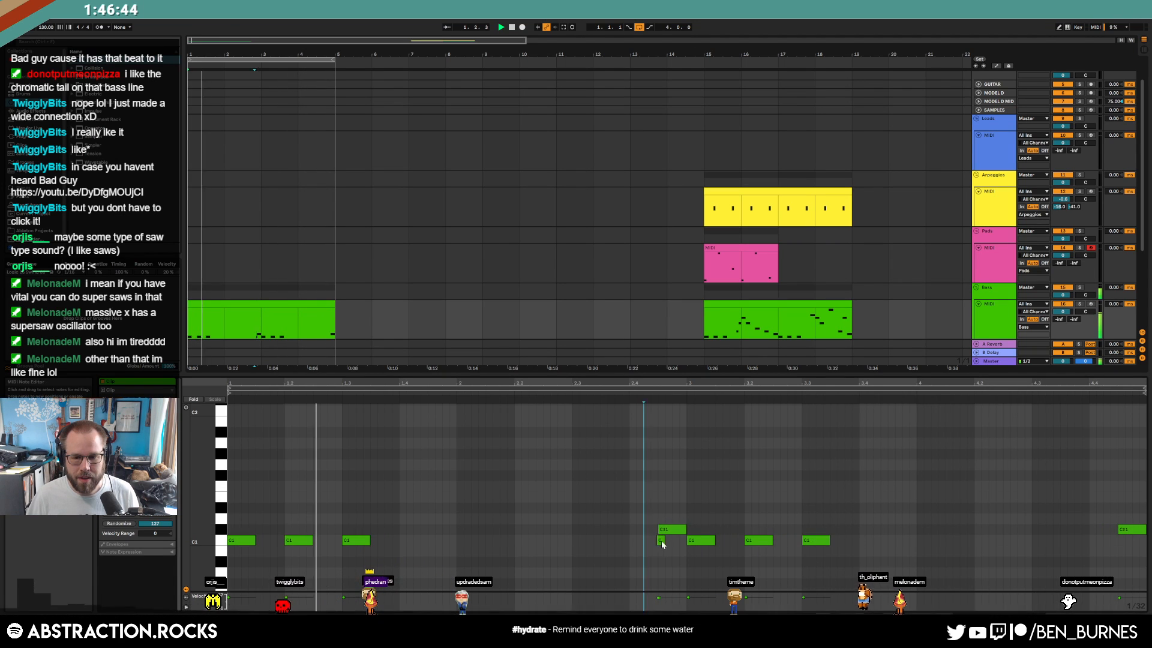
double_click(1119, 542)
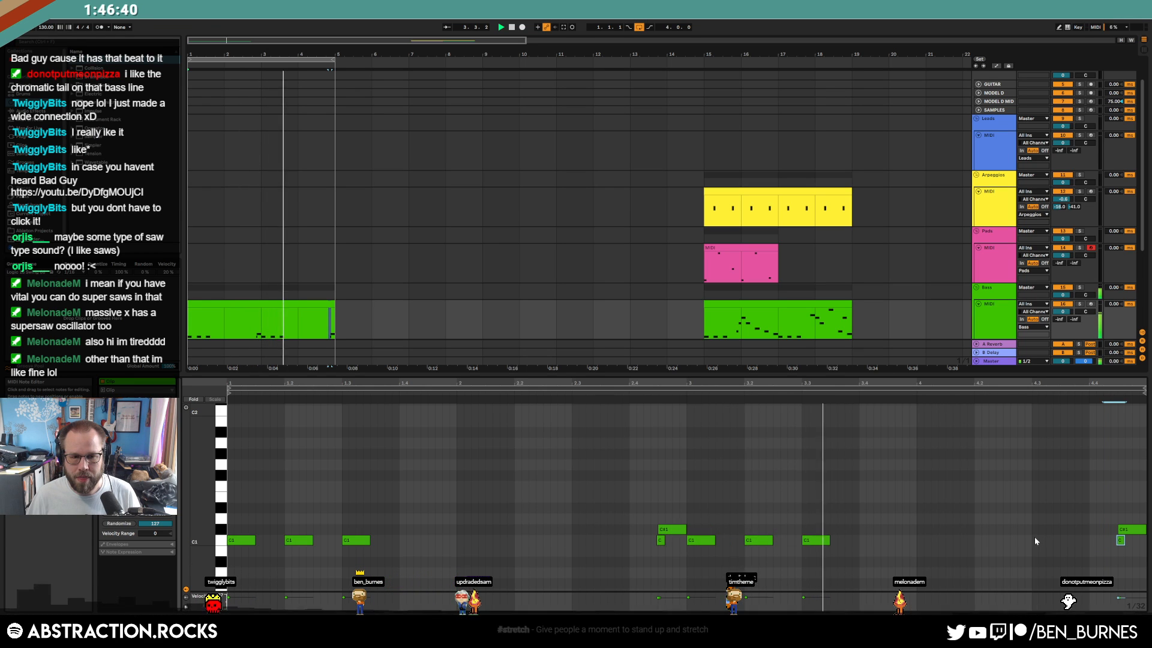
key("shift+Tab")
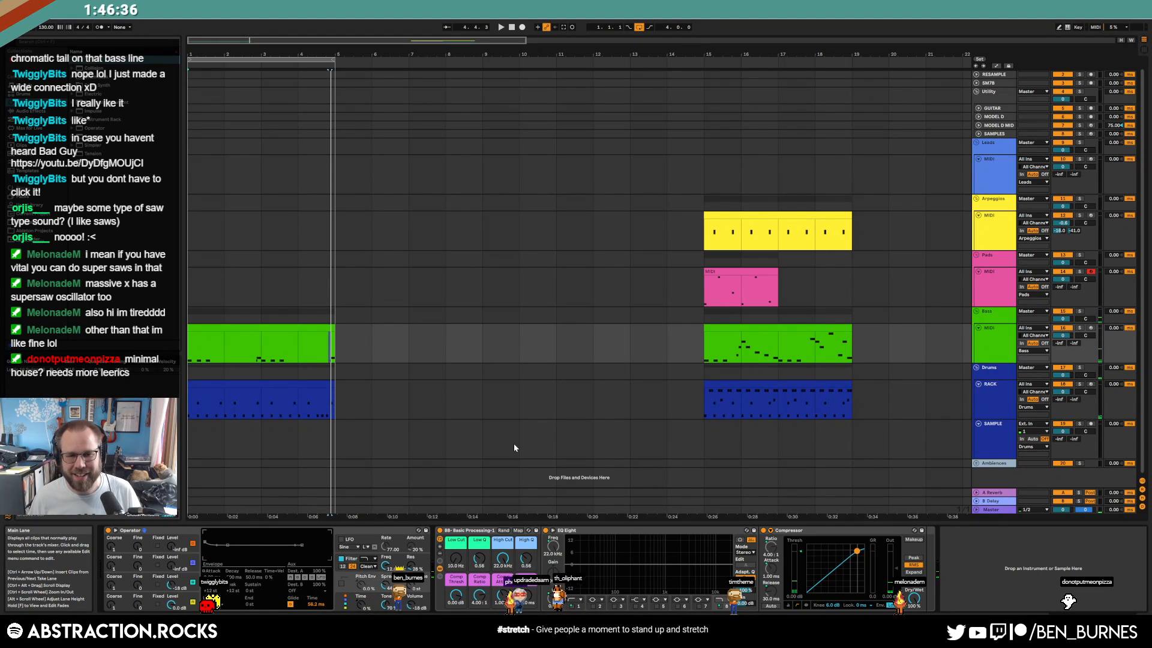
left_click(296, 330)
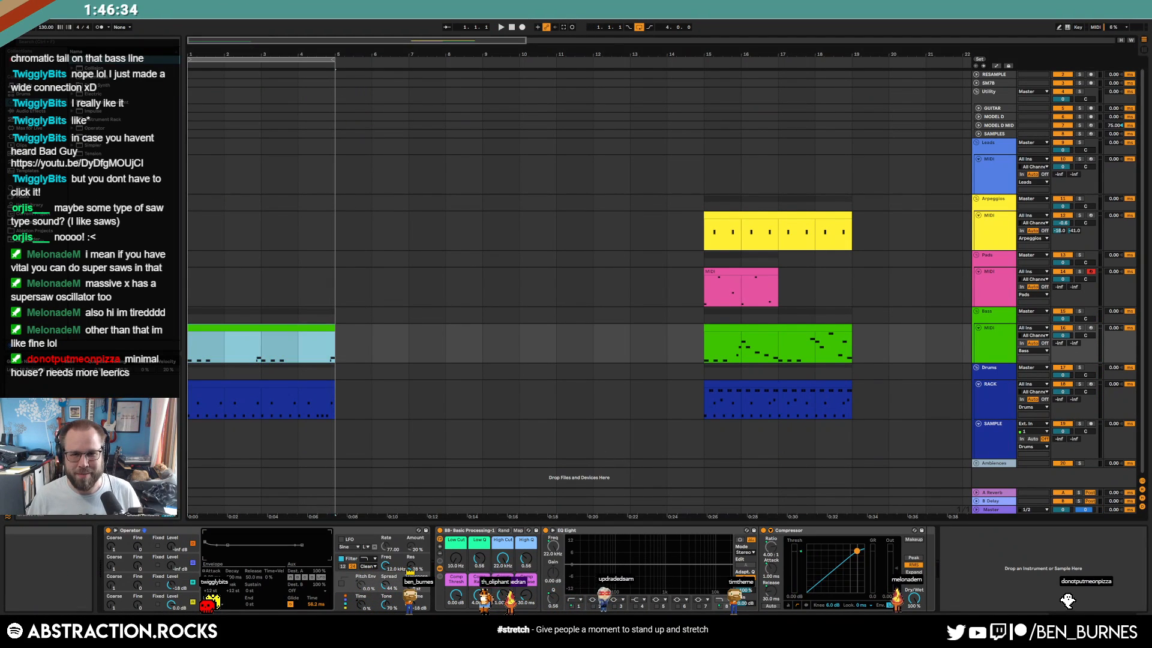
left_click(514, 28)
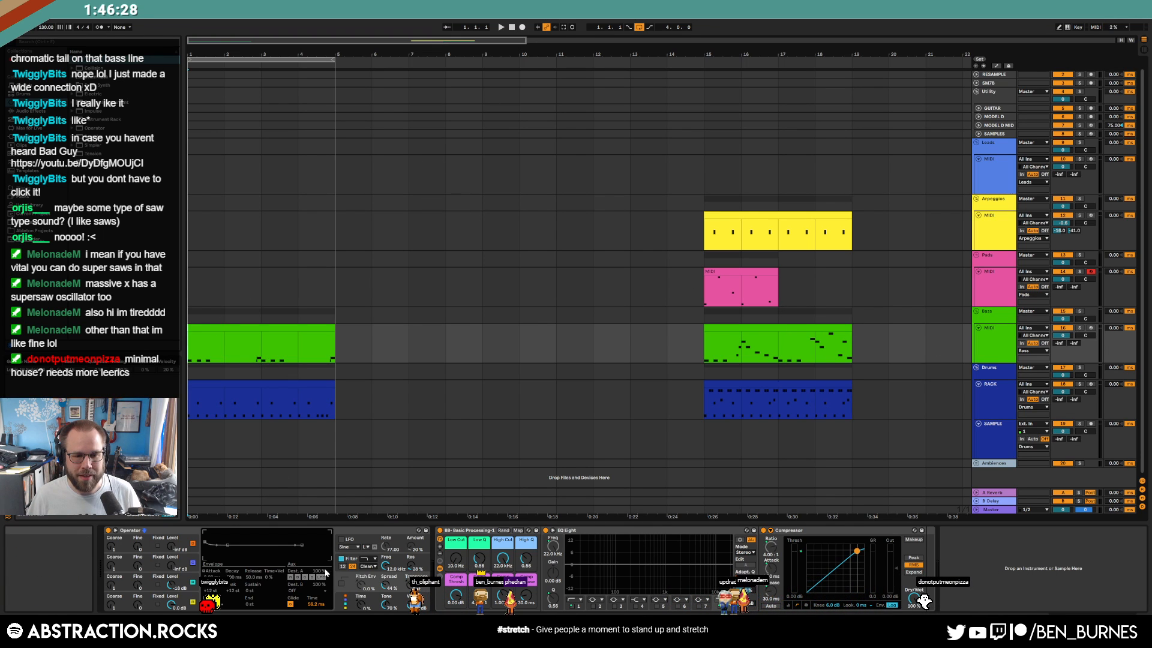
key("space")
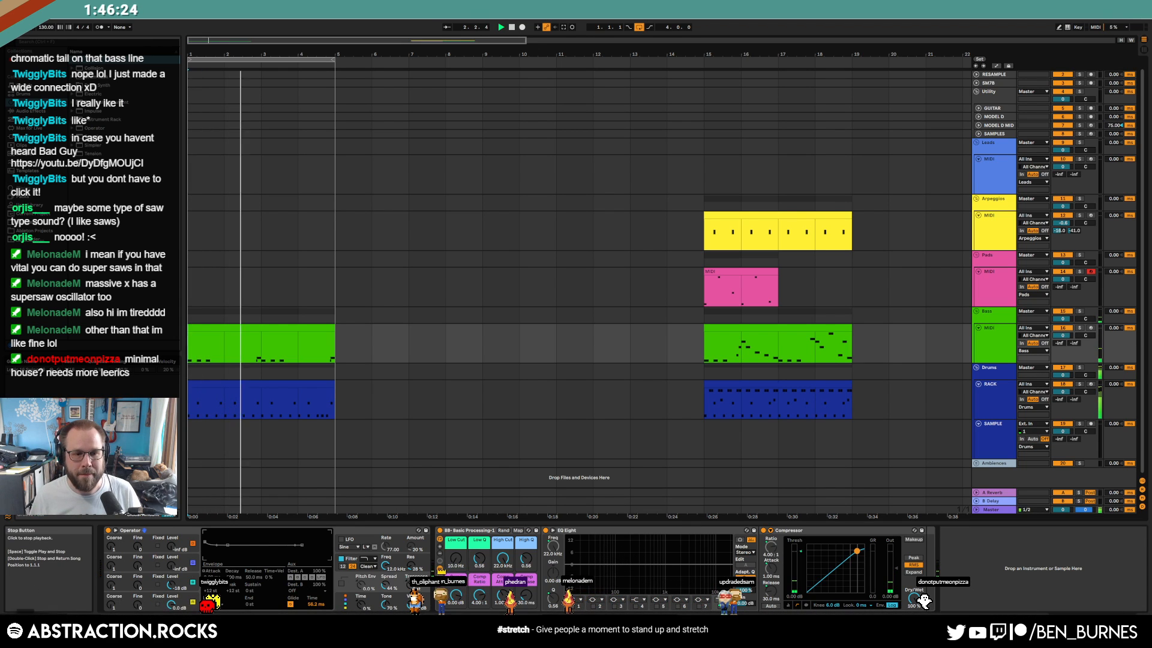
Shorten the snap sample by moving its Simpler end marker left
left_click(303, 377)
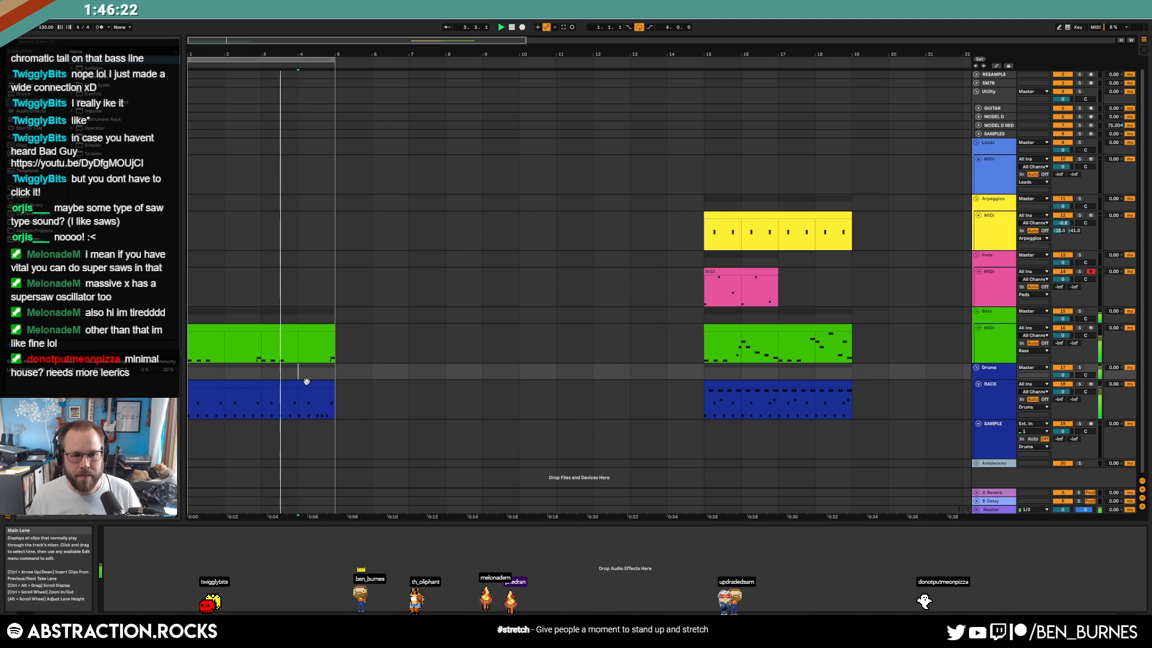
left_click(311, 384)
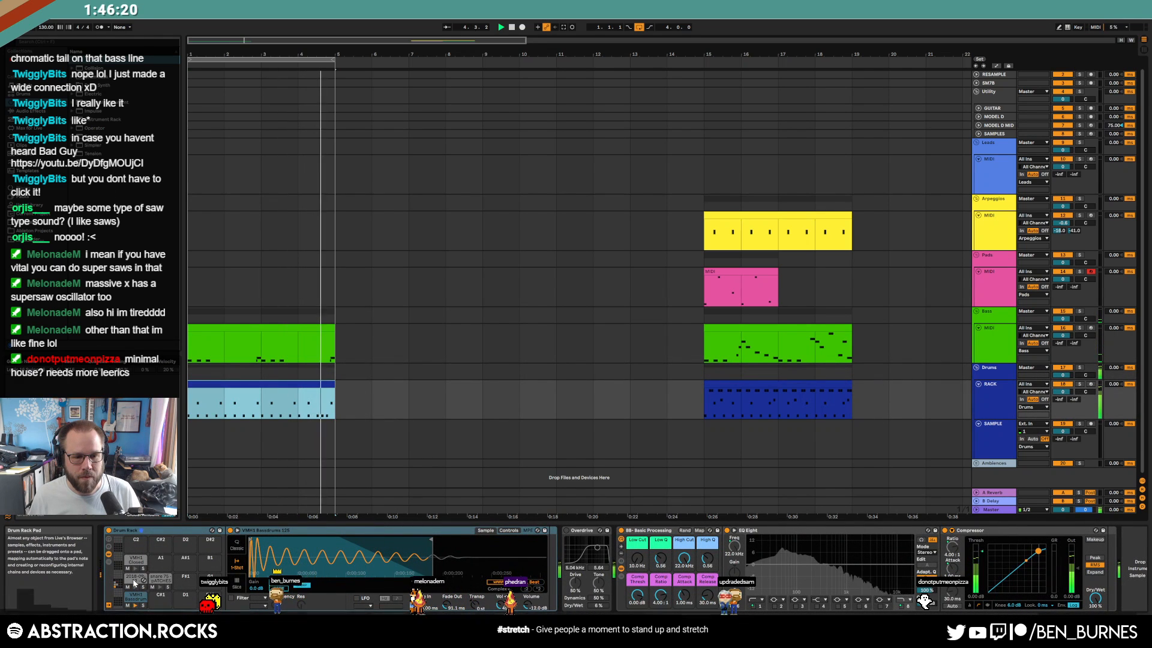
left_click(477, 480)
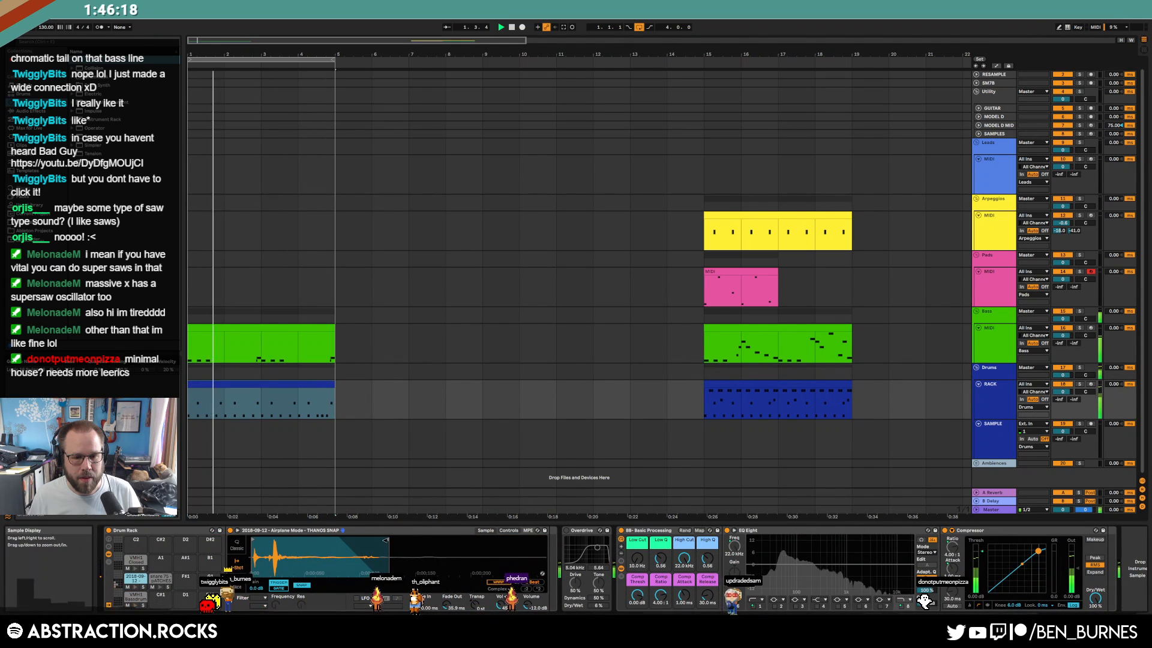
left_click_drag(388, 540, 366, 540)
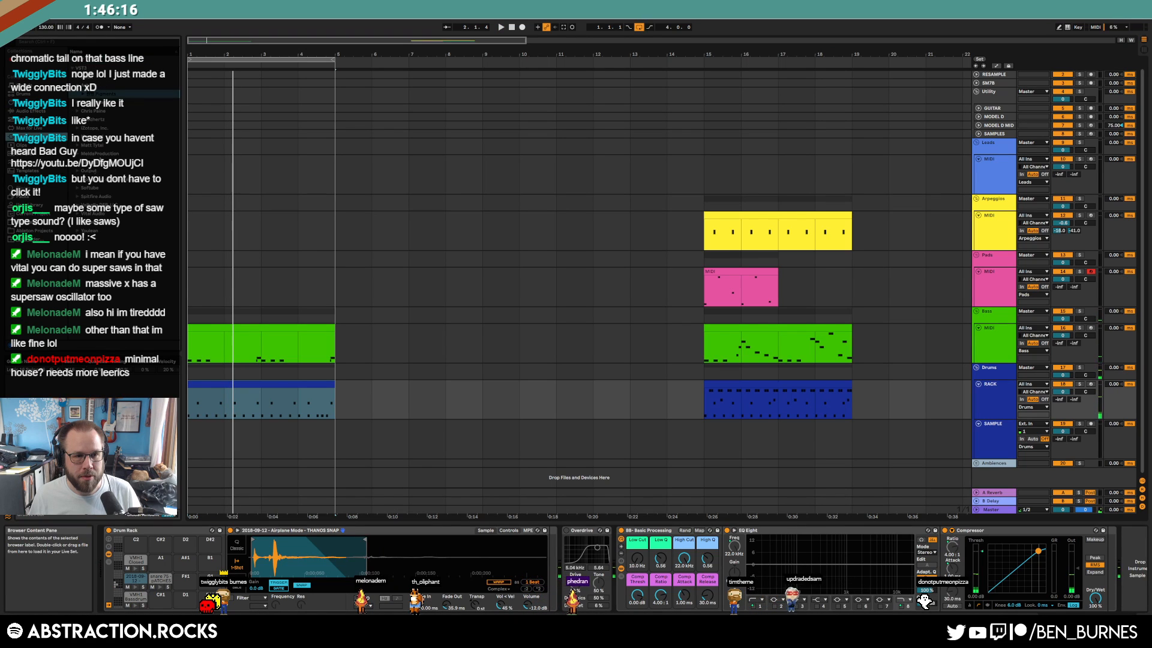
Add a Reverb after the snap's Simpler with Dry/Wet at 26%
left_click(30, 113)
scroll(109, 301, "down", 2)
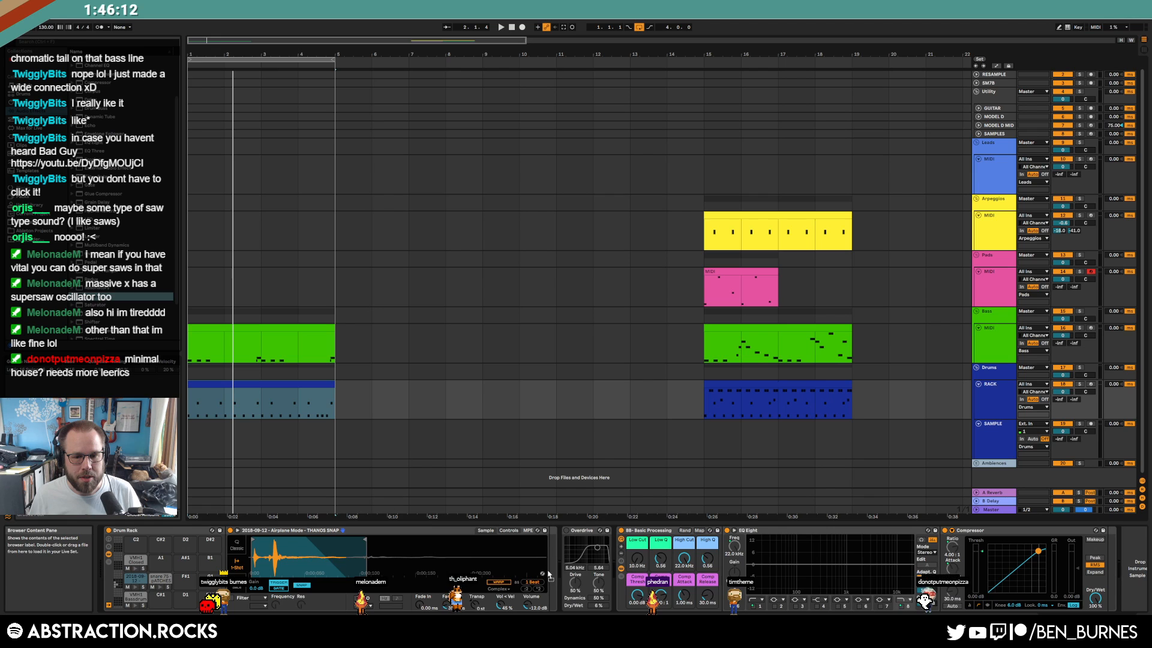
left_click_drag(548, 572, 548, 571)
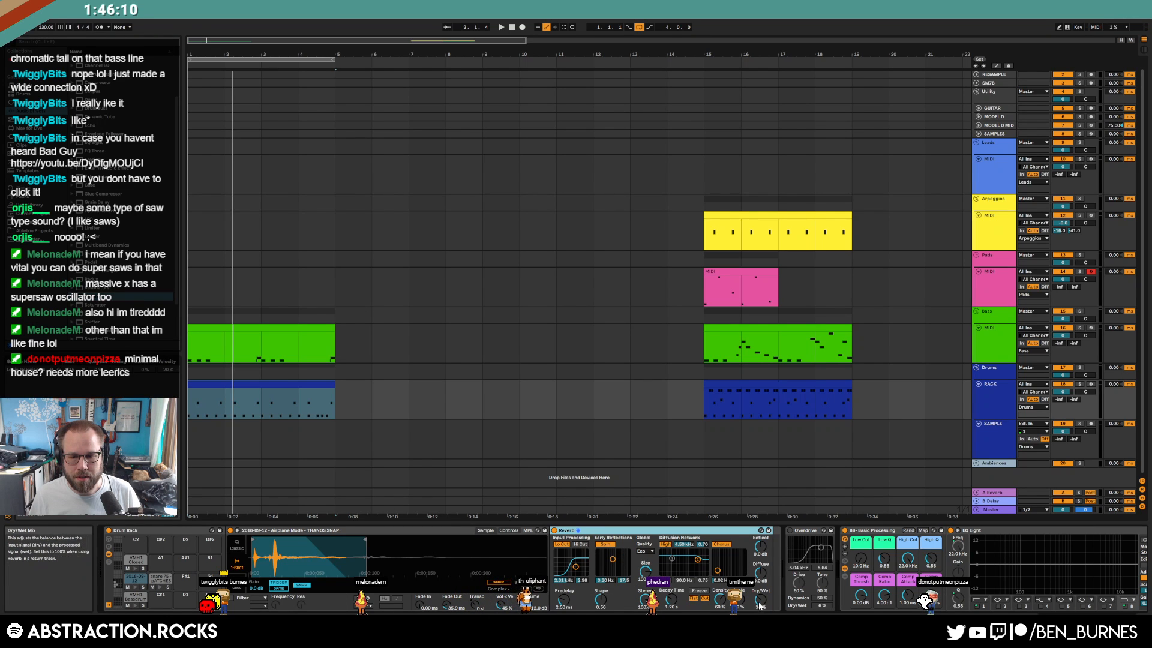
key("space")
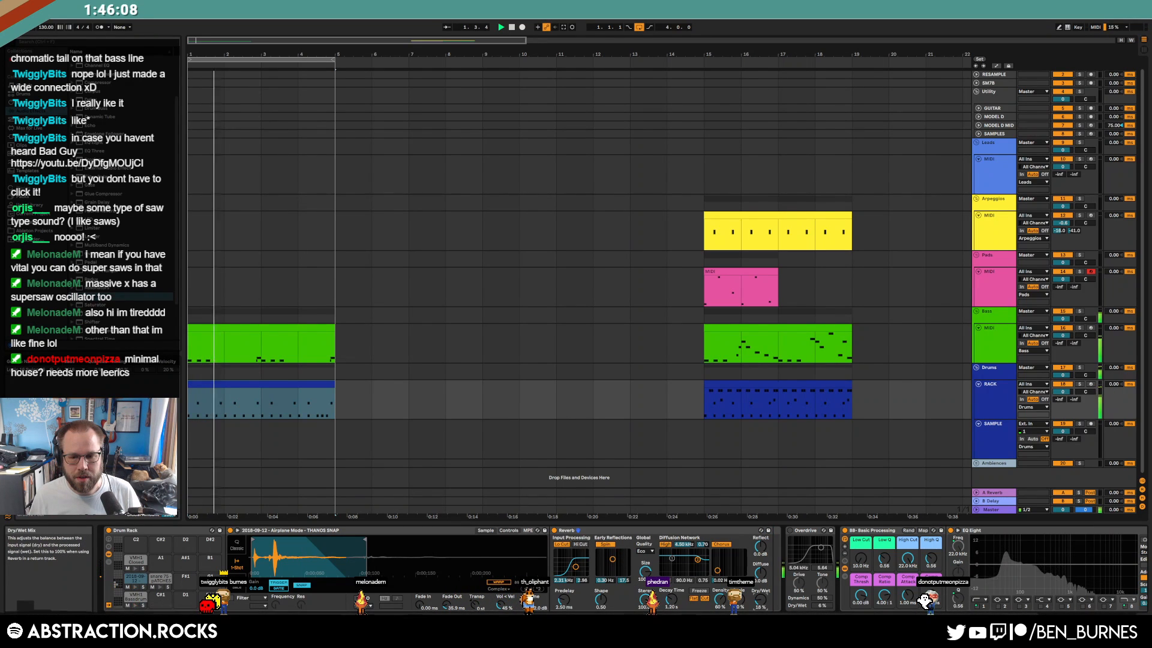
left_click_drag(760, 599, 761, 597)
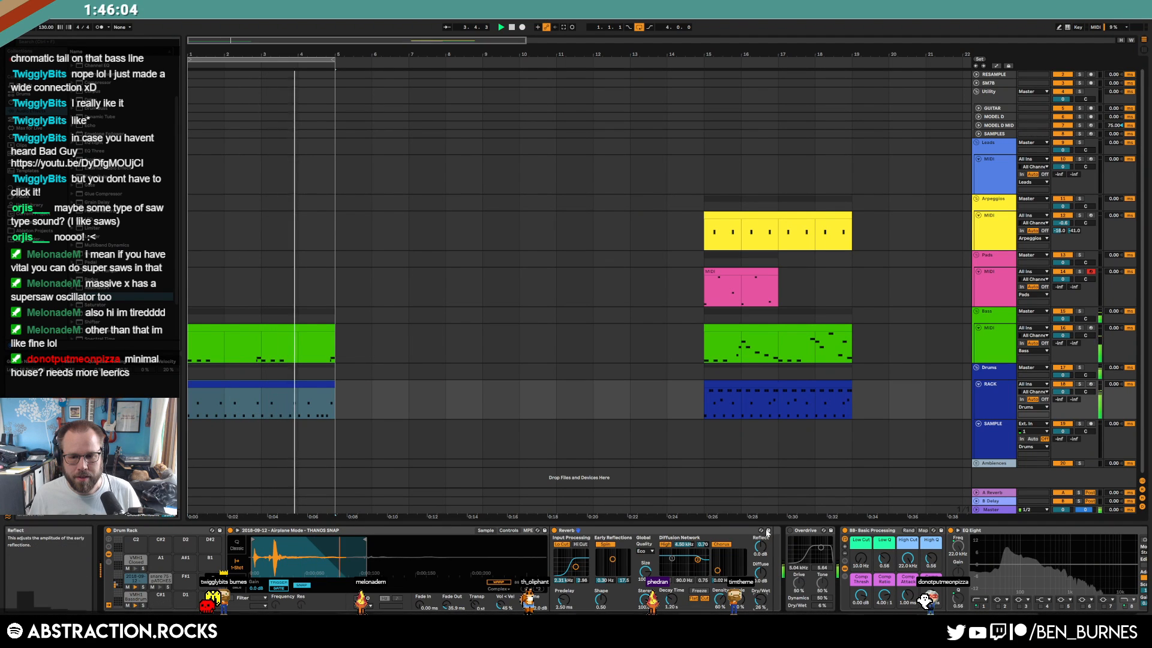
double_click(310, 327)
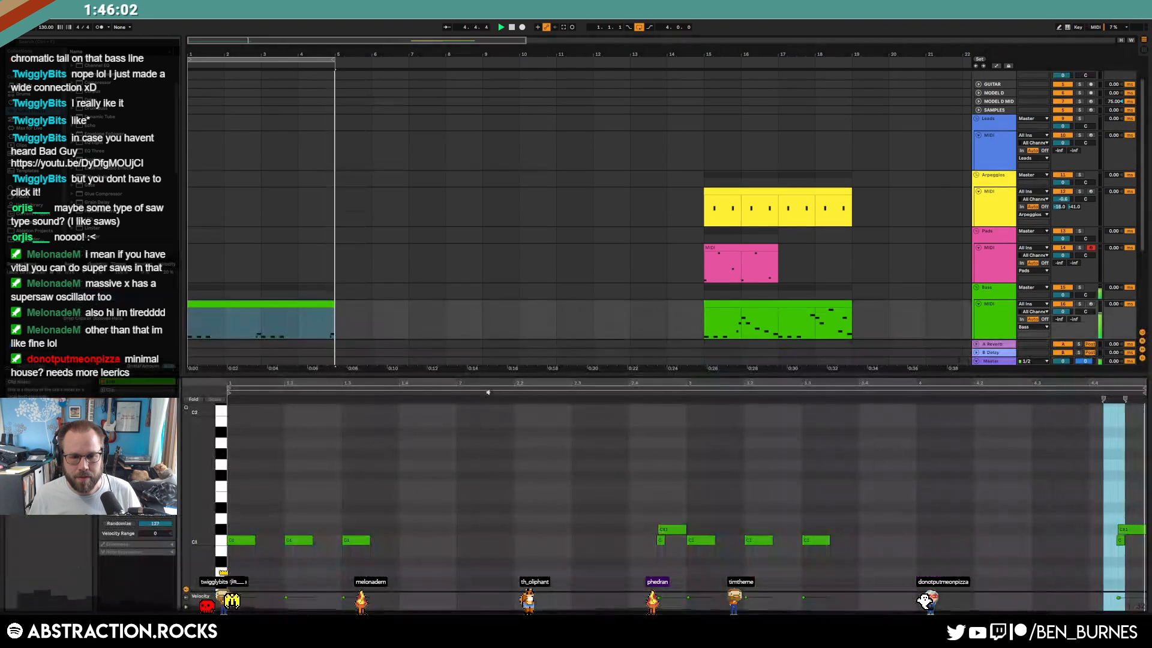
Raise the intro bass clip's last note two semitones to D#1, then return to the device chain
left_click(1048, 487)
left_click_drag(1135, 533, 1135, 510)
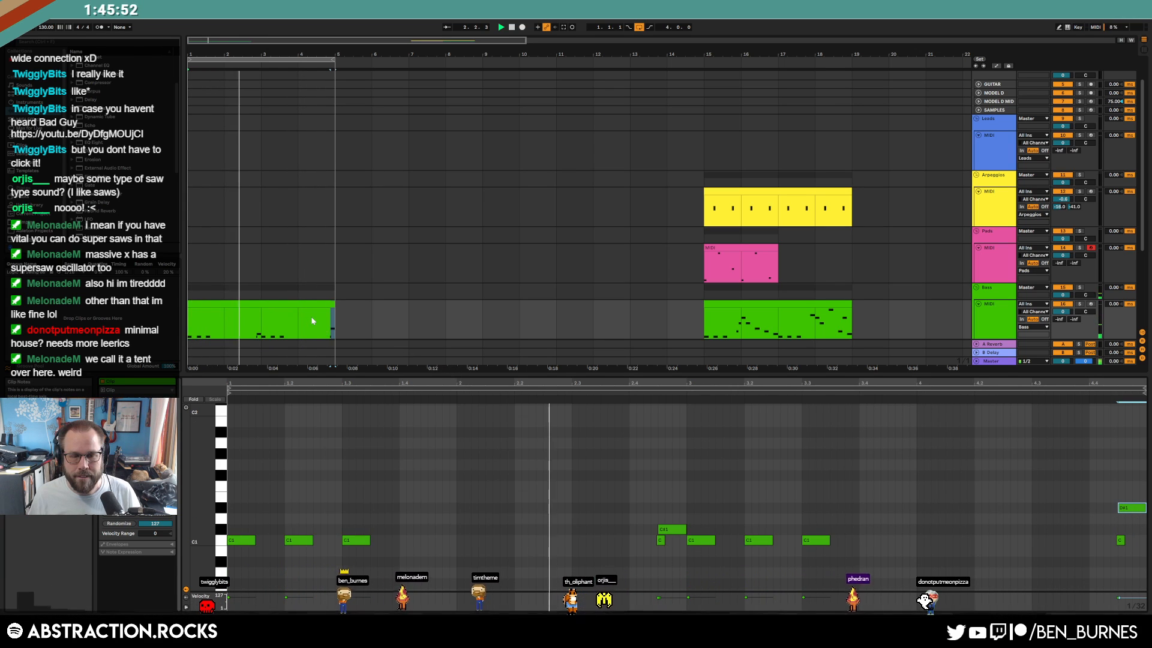
key("shift+Tab")
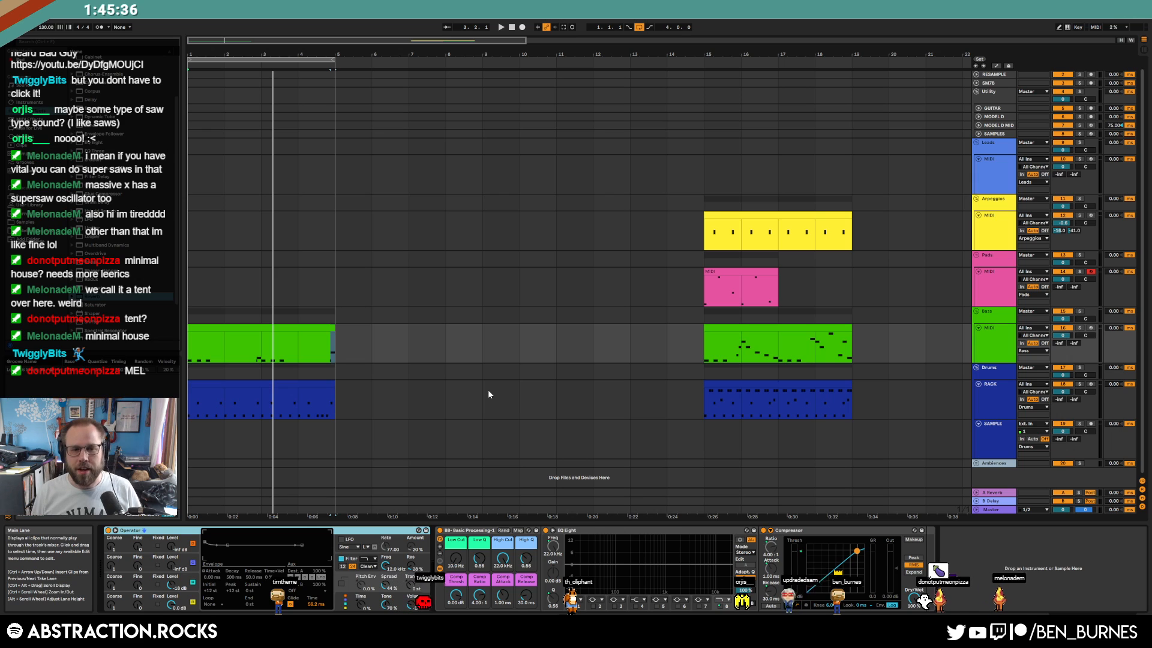
Play the bass from bar 1 and raise its low cut to 26.4 Hz and high cut to 1.35 kHz with tighter Q
left_click(263, 339)
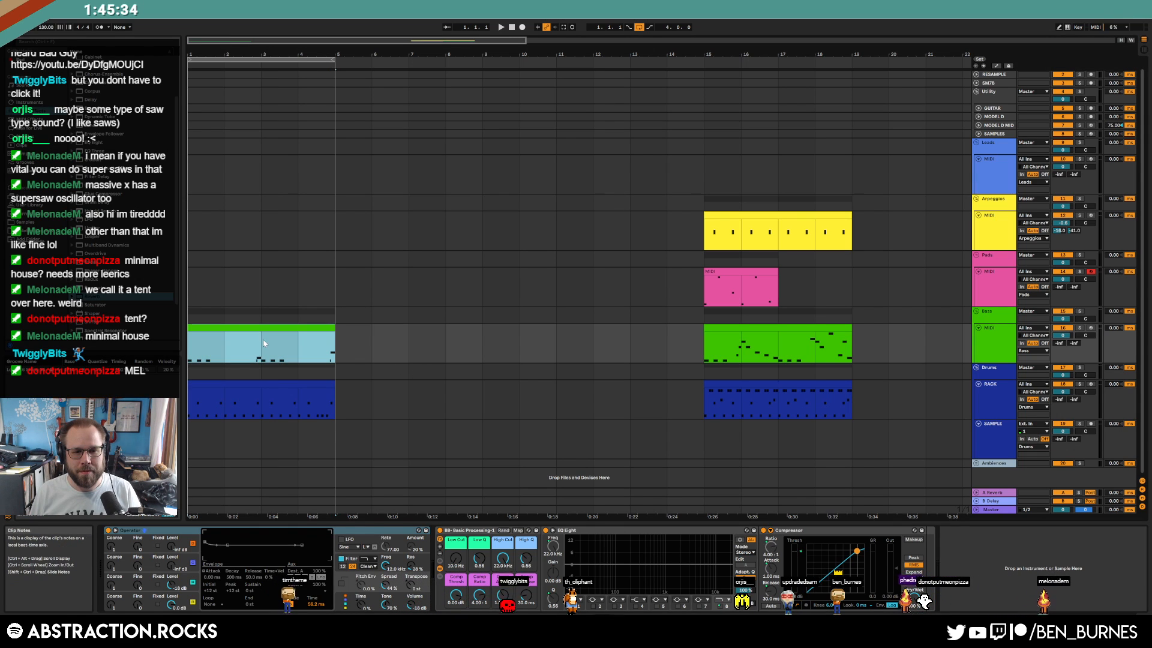
left_click_drag(326, 342, 197, 346)
left_click(194, 345)
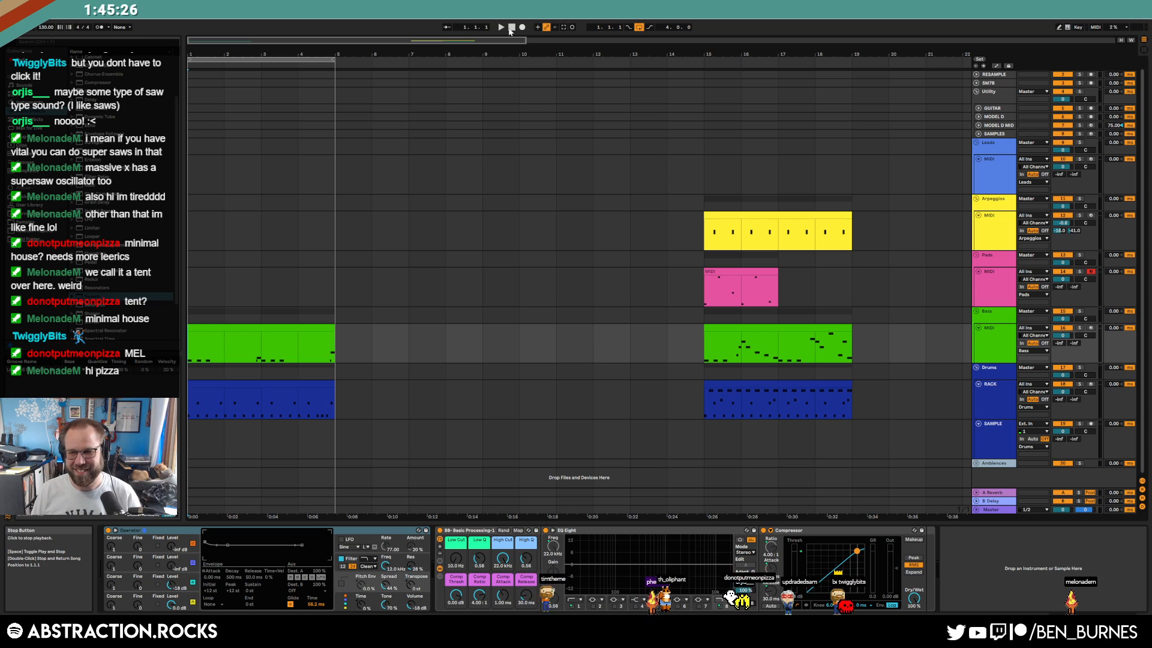
key("space")
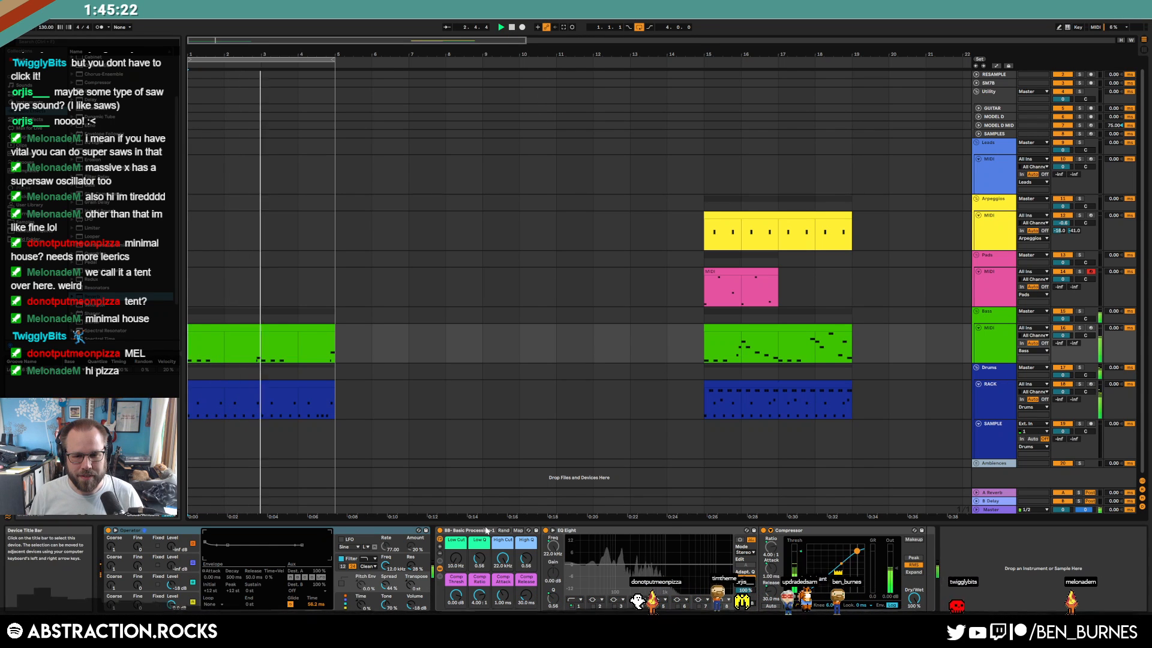
left_click_drag(456, 558, 503, 596)
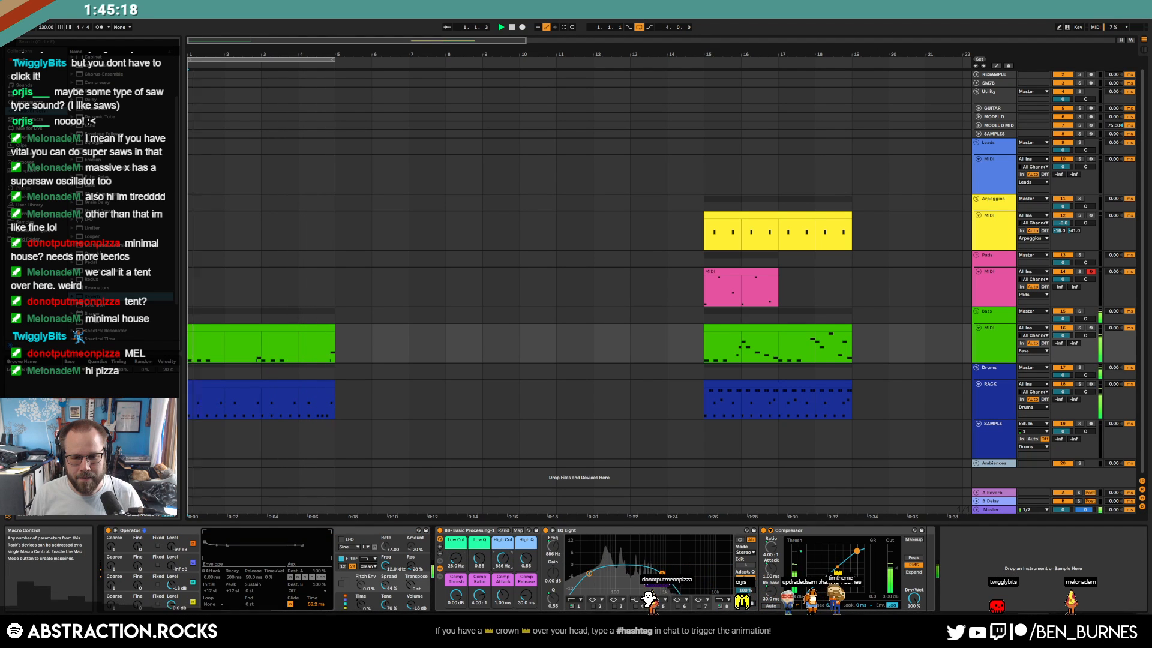
left_click_drag(526, 559, 526, 548)
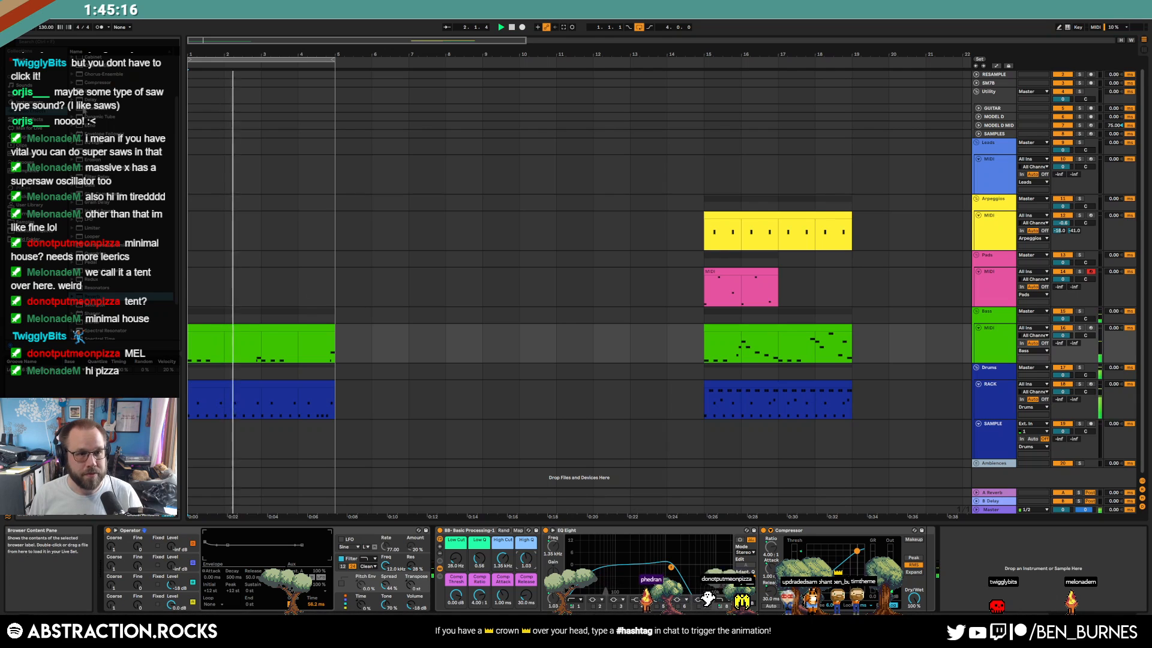
Find OTT in the browser and insert it right after Operator in the bass chain
left_click(76, 42)
type("ott")
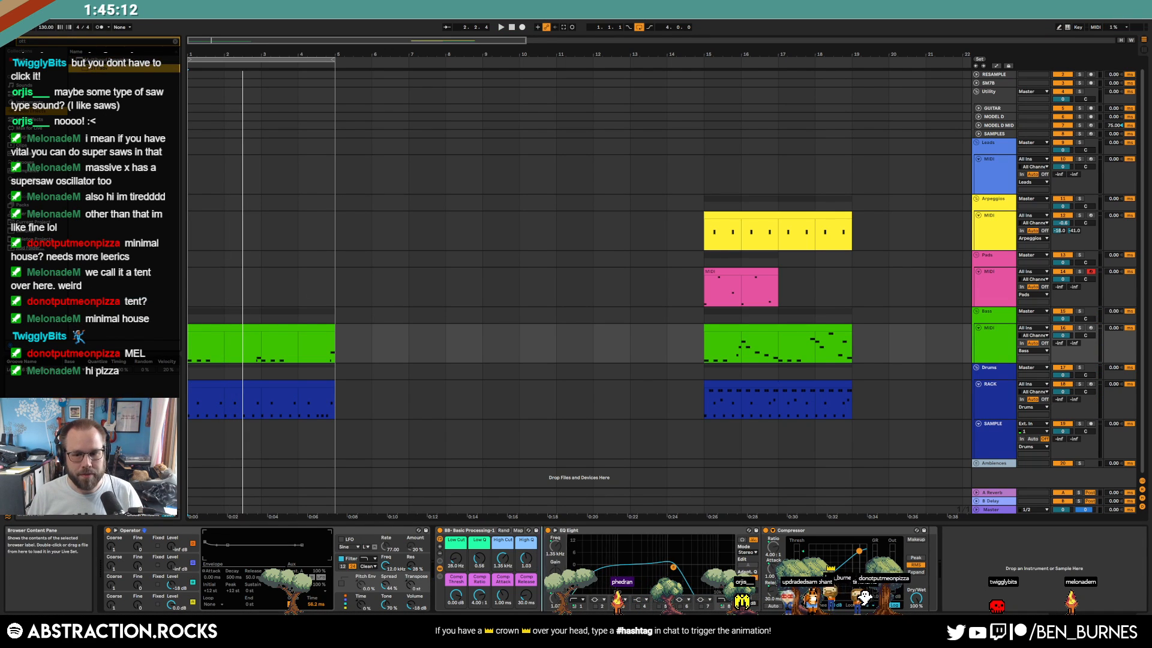
left_click_drag(99, 69, 501, 579)
key("space")
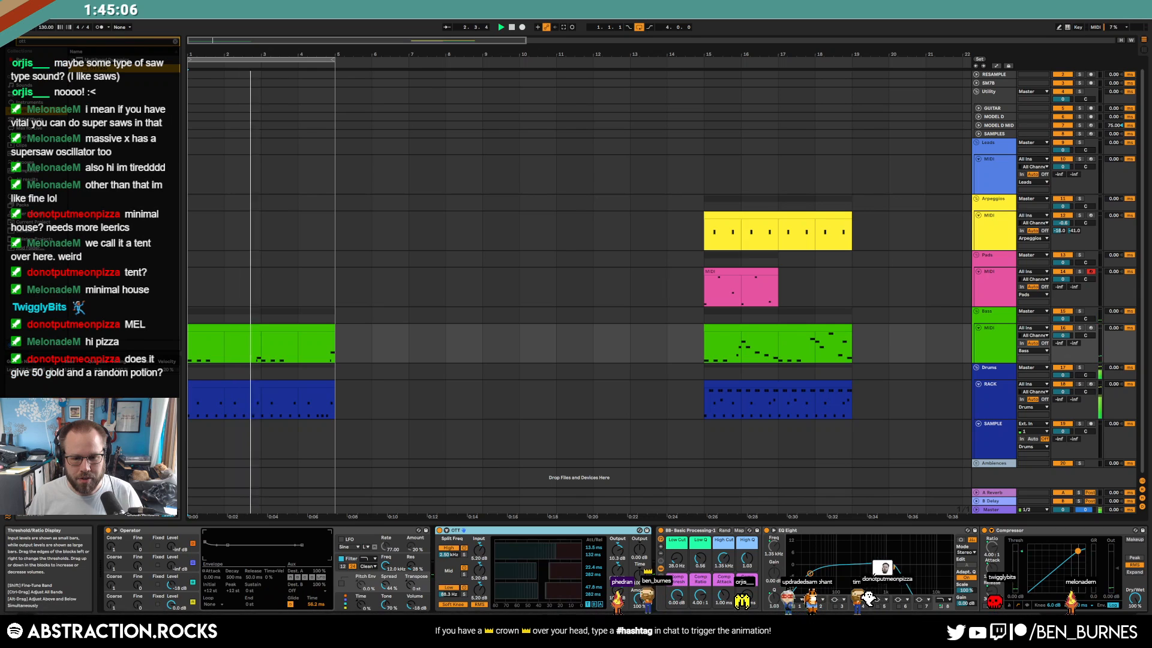
Select the OTT device in the bass chain and delete it
left_click(892, 567)
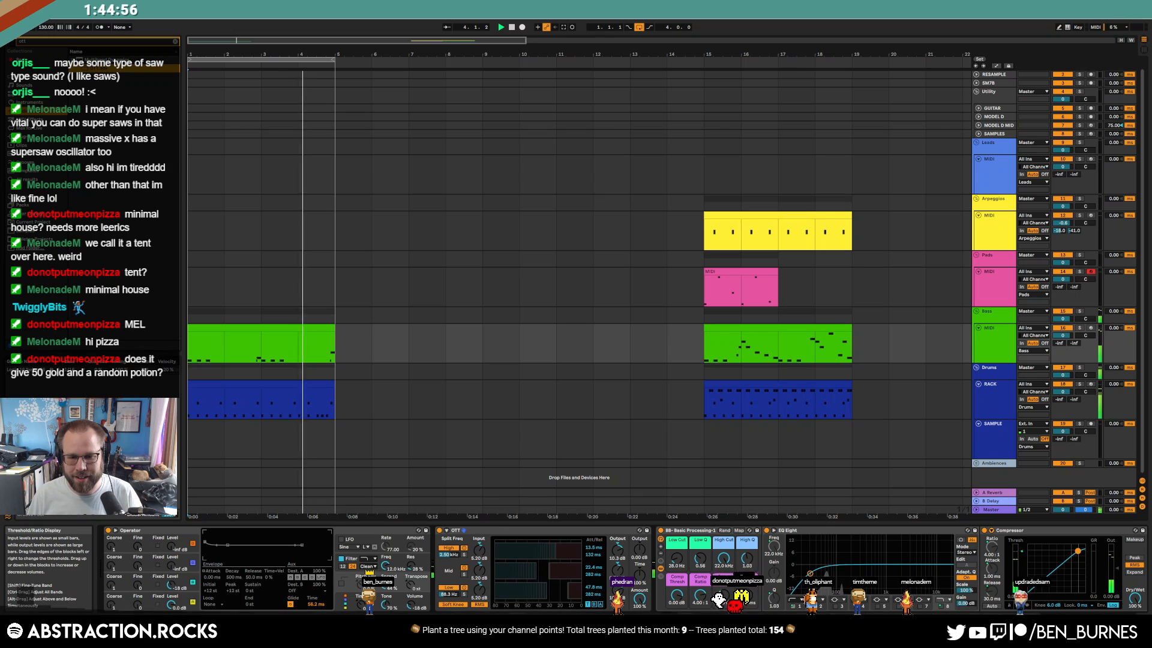
left_click(534, 528)
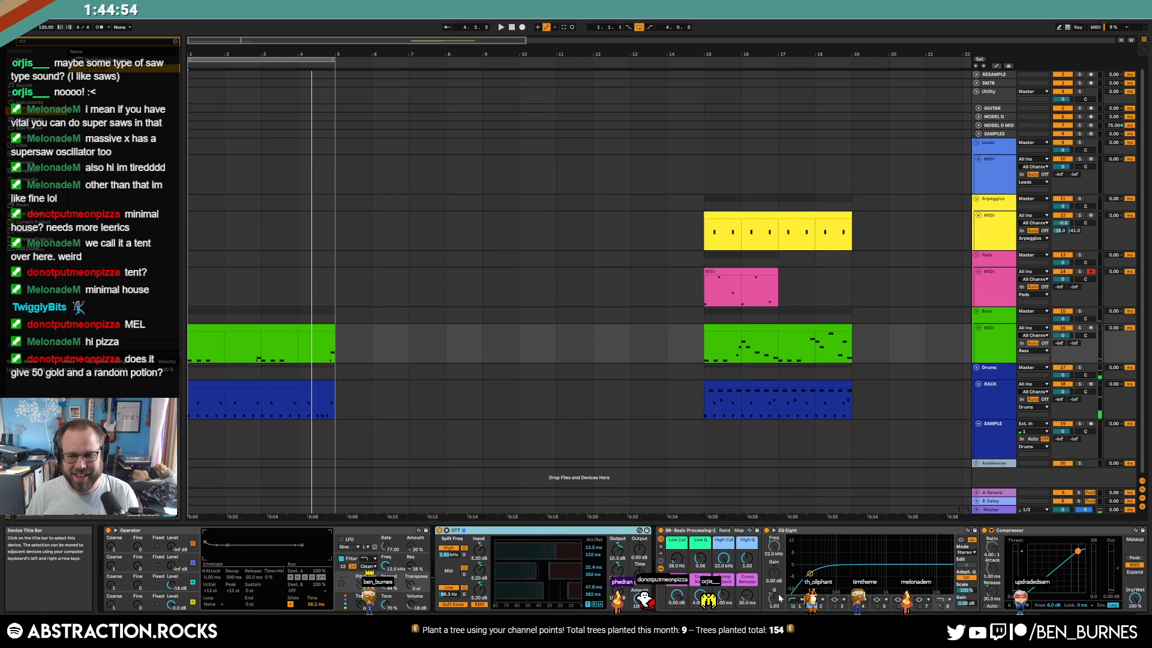
key("Delete")
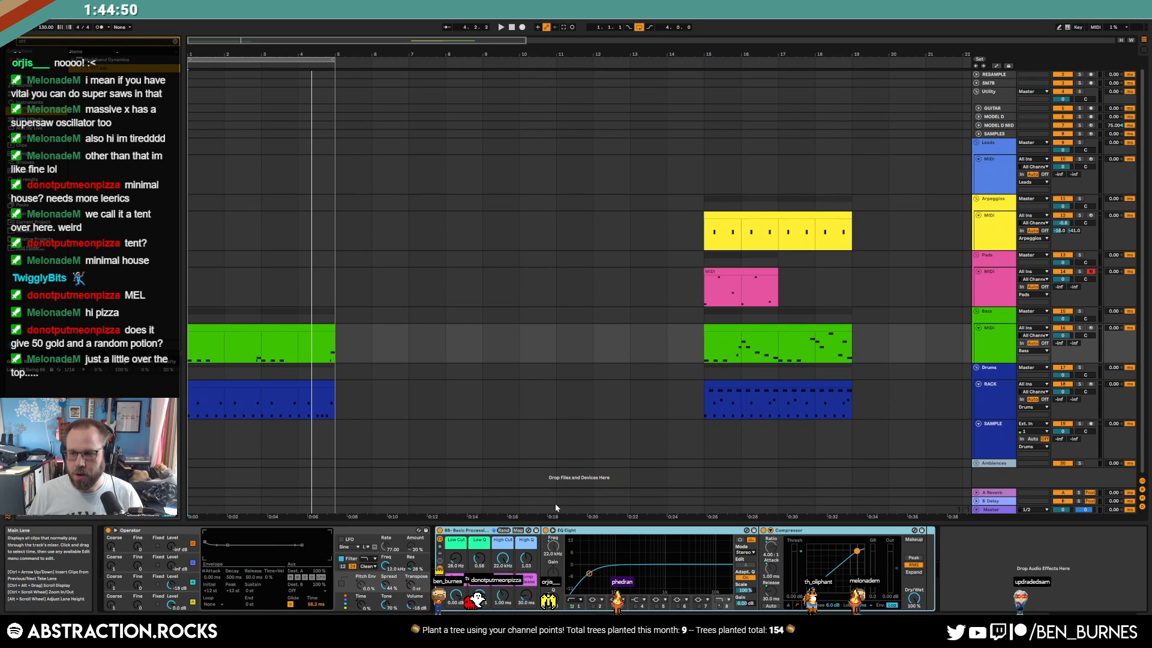
On the Pads track, audition the pink clip at bar 15 and drop Analog's Filter 1 cutoff from 22.0k to 139
left_click(520, 304)
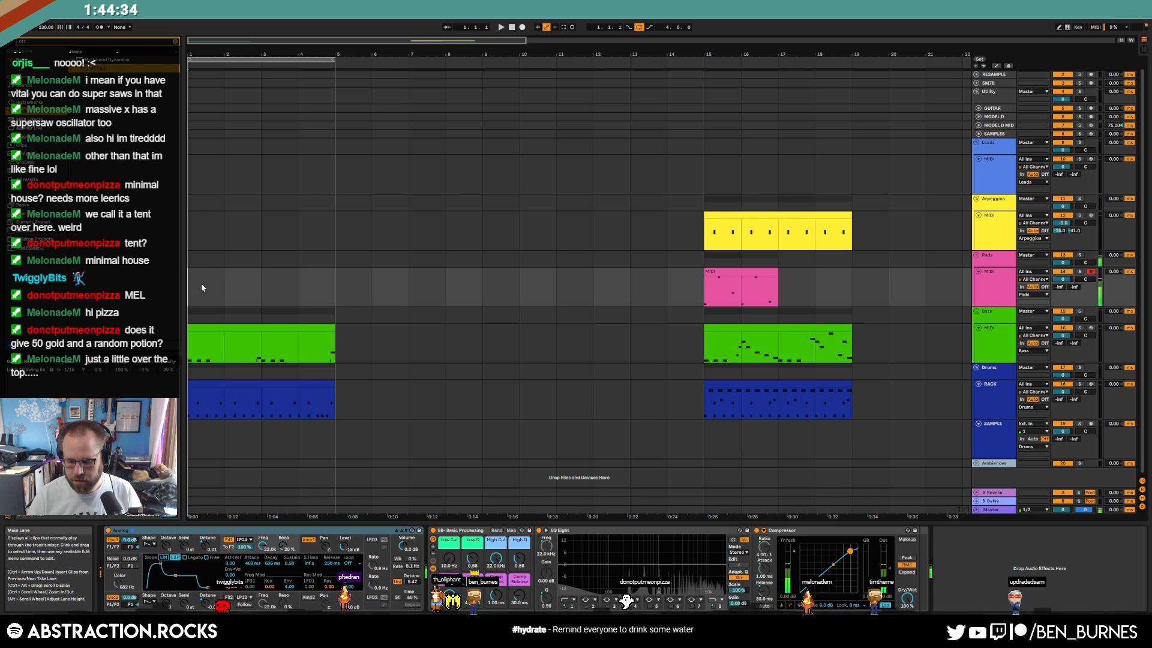
key("space")
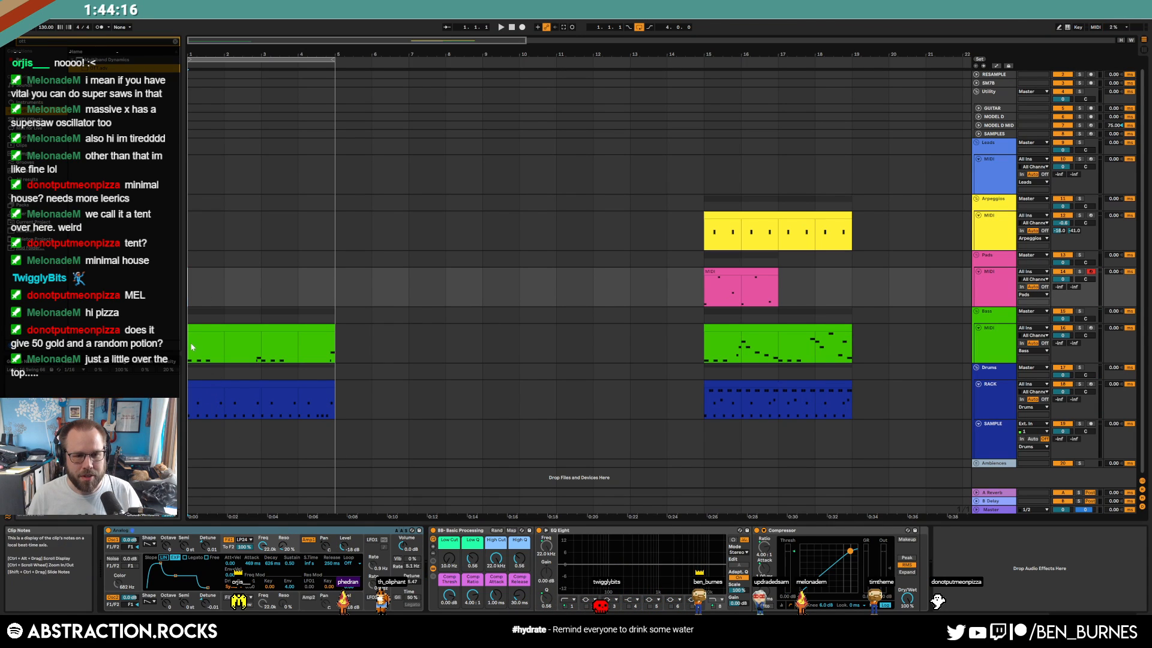
left_click(703, 285)
key("space")
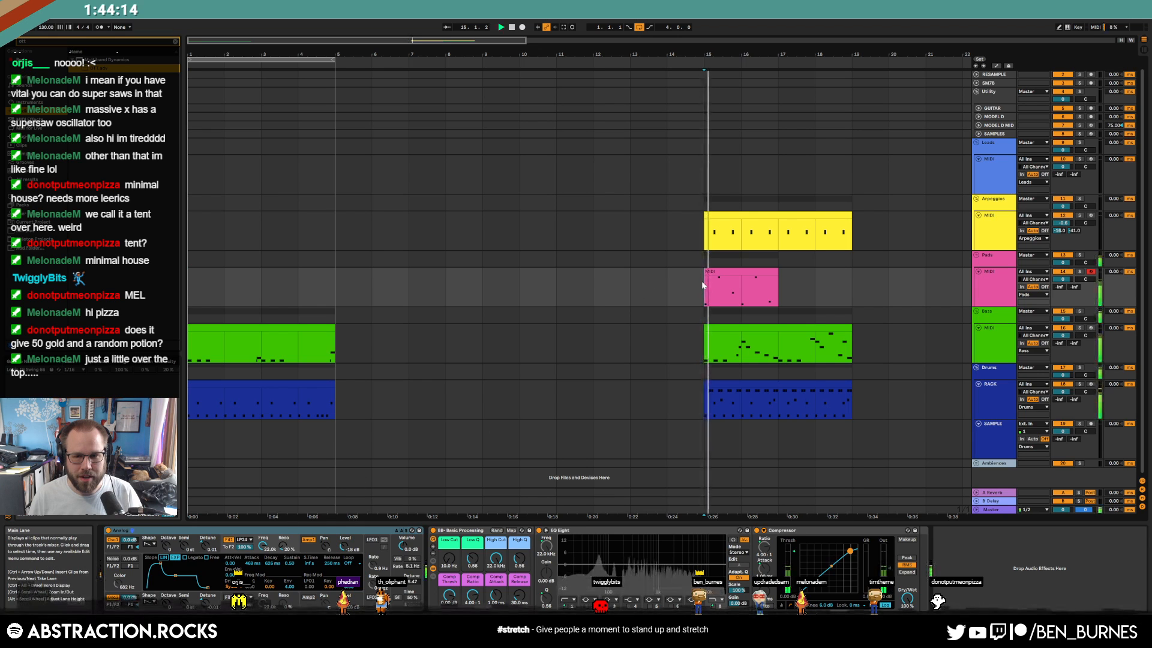
key("space")
left_click(707, 287)
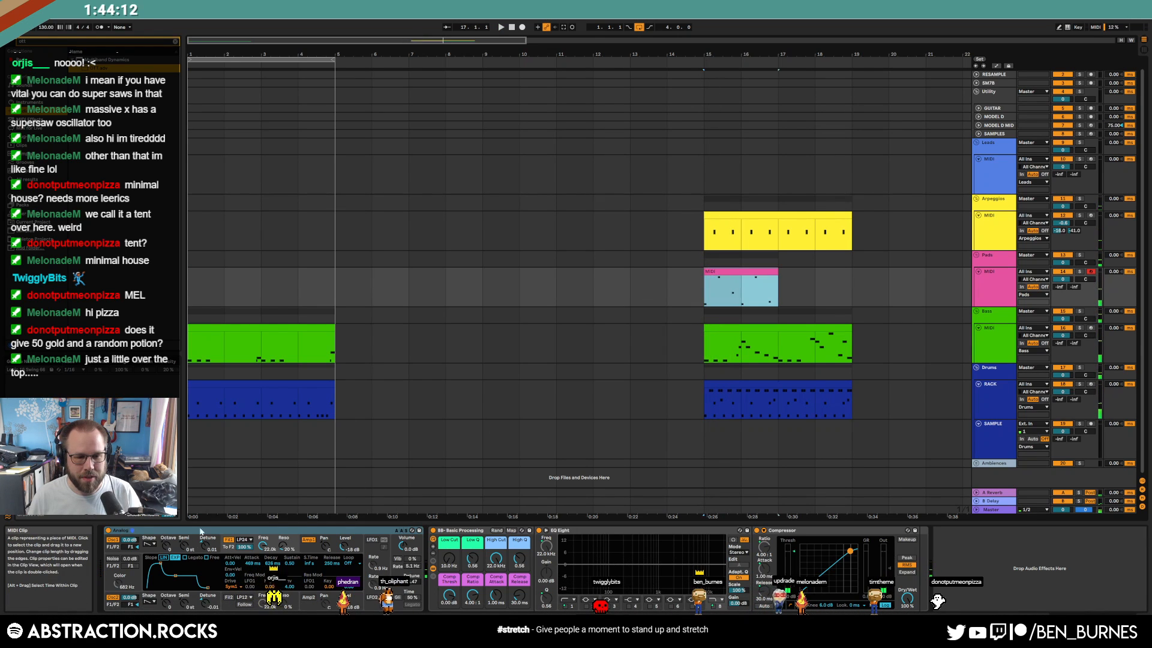
left_click_drag(275, 550, 275, 600)
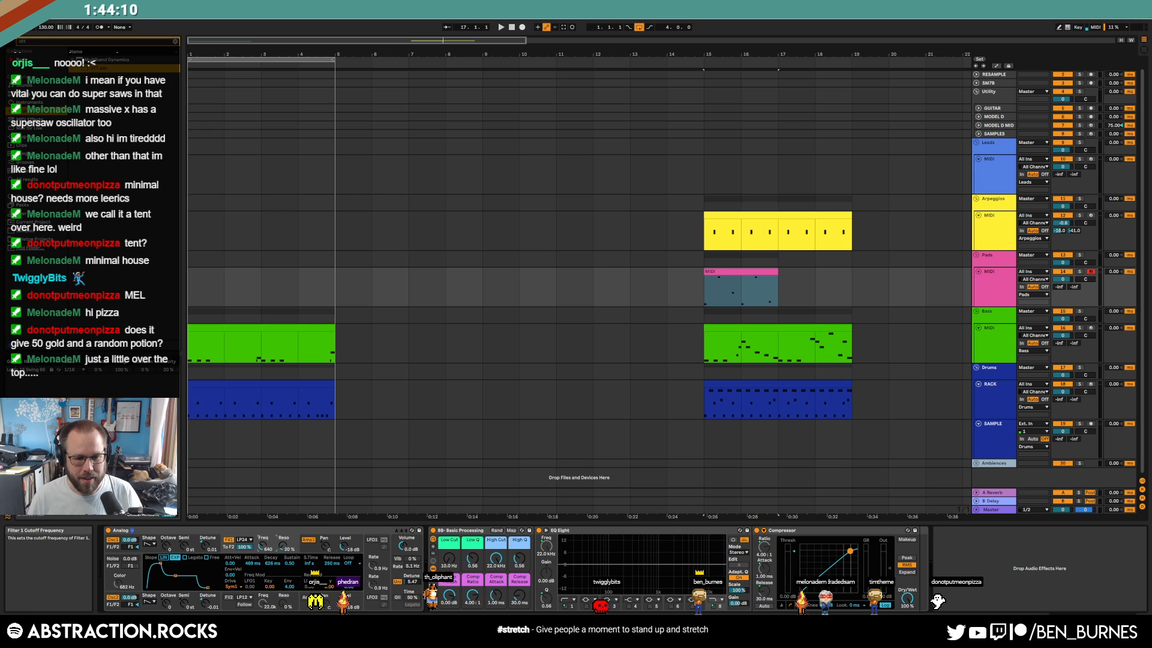
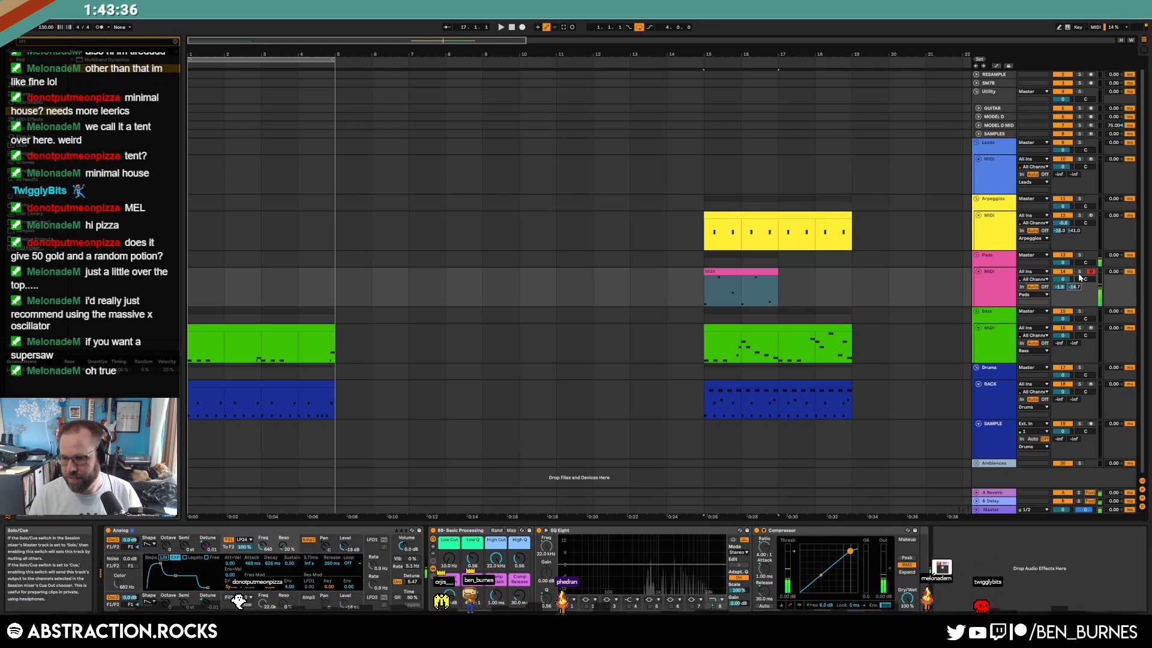
Move the pad clip from bar 15 to bar 1, duplicate it after itself, and lower Pads Send A
key("space")
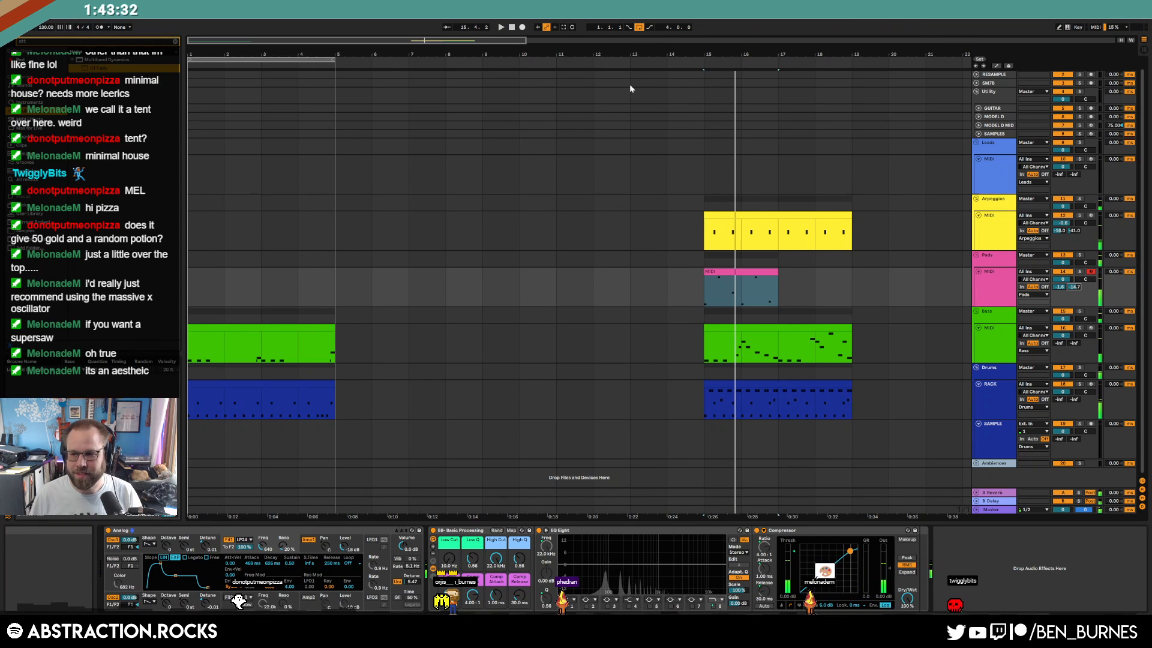
left_click(728, 277)
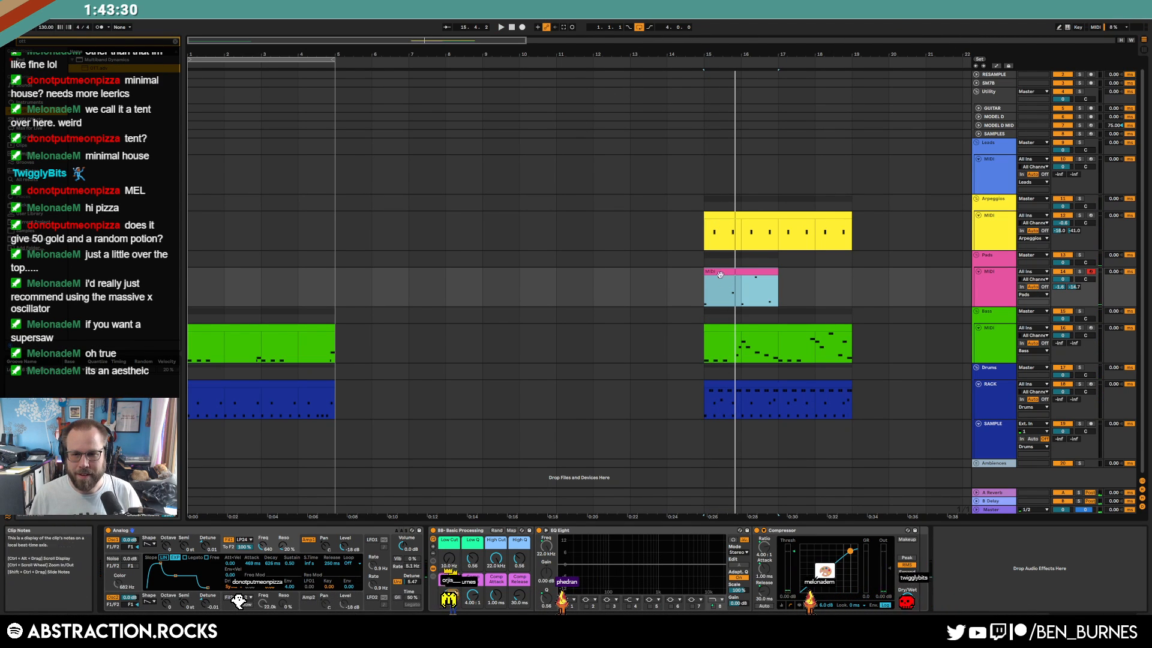
left_click_drag(473, 283, 243, 276)
key("space")
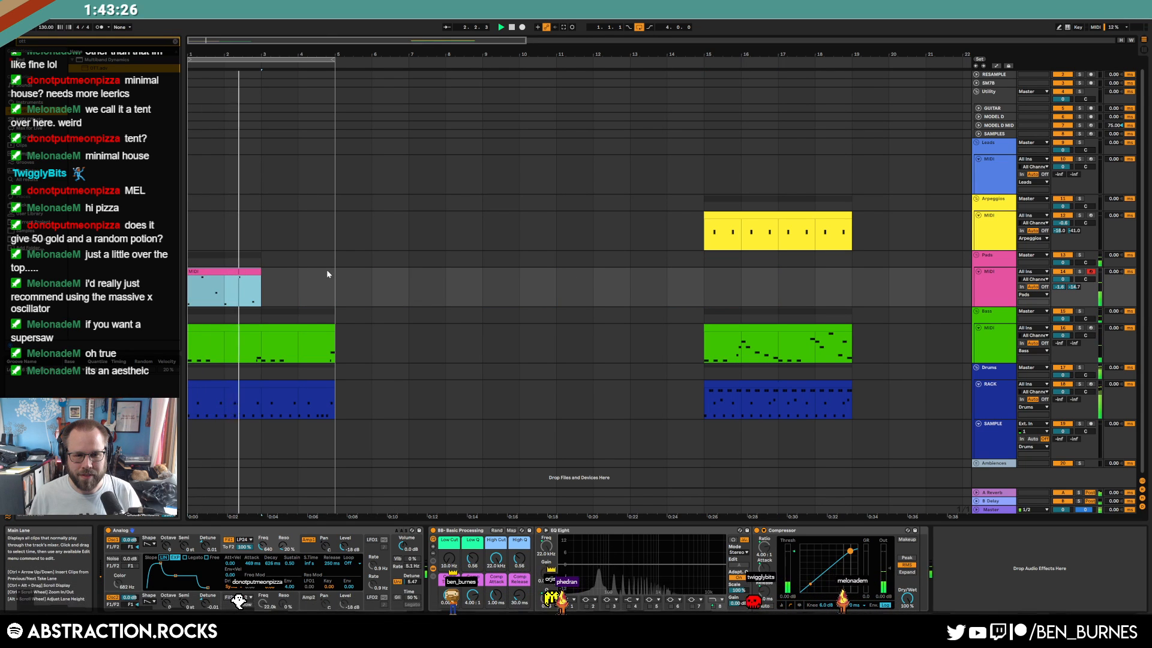
key("ctrl+d")
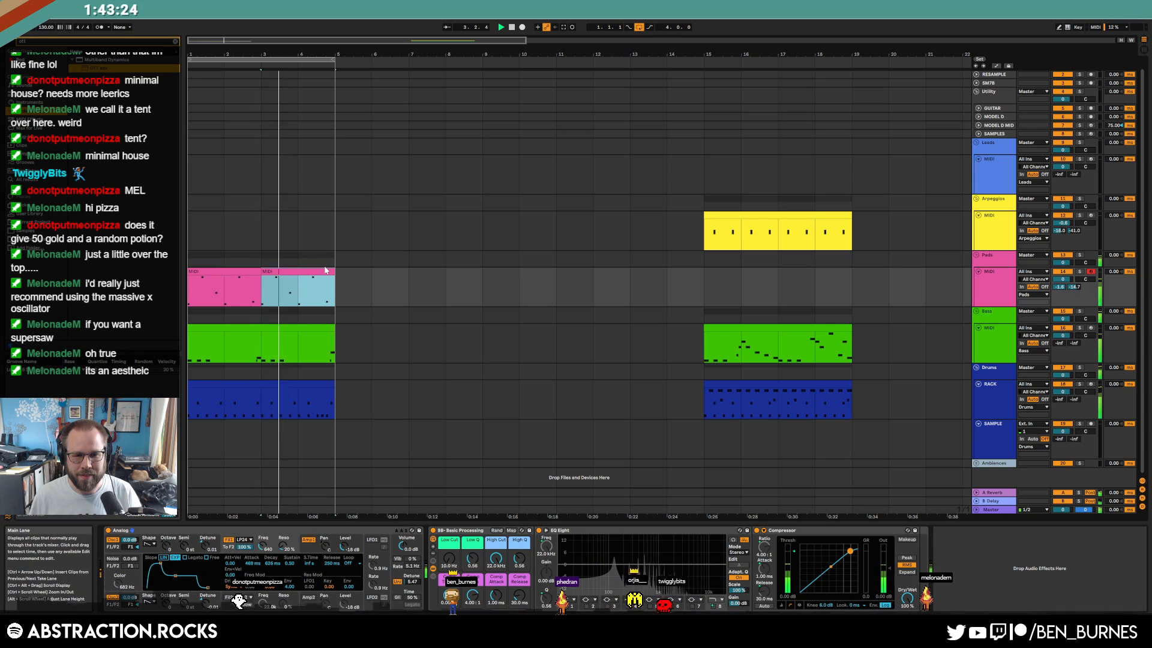
mouse_move(1060, 287)
left_mouse_down()
mouse_move(1060, 306)
mouse_move(1074, 290)
left_mouse_up()
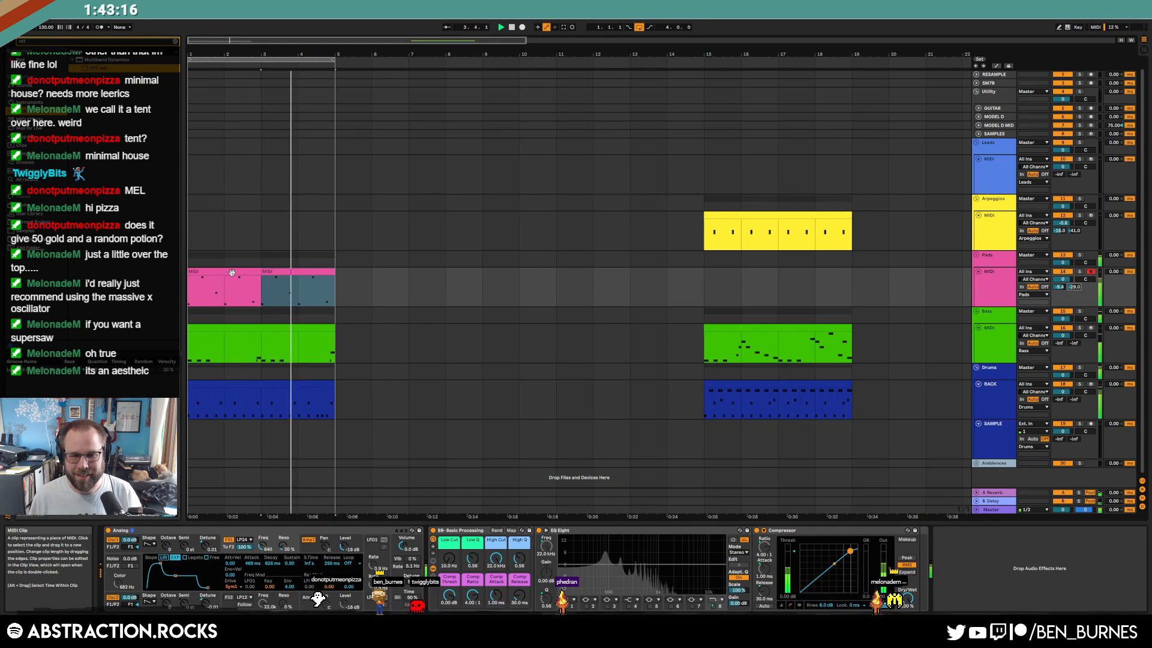
Move the duplicated pad clip back to bar 15
double_click(232, 273)
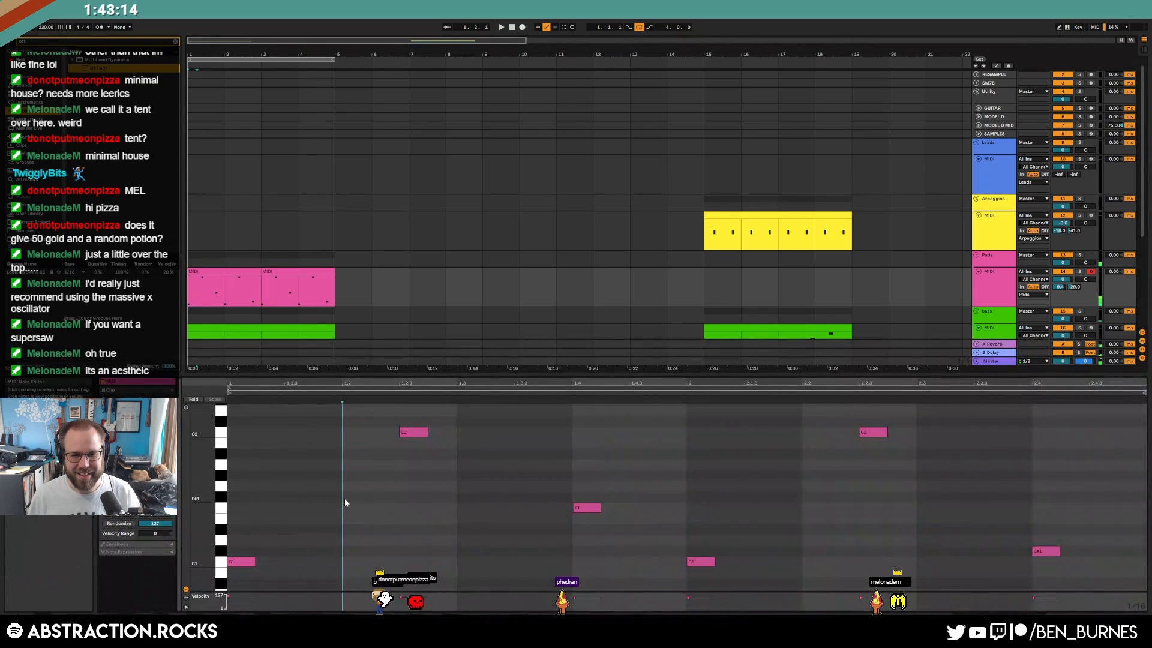
scroll(344, 501, "down", 1)
key("space")
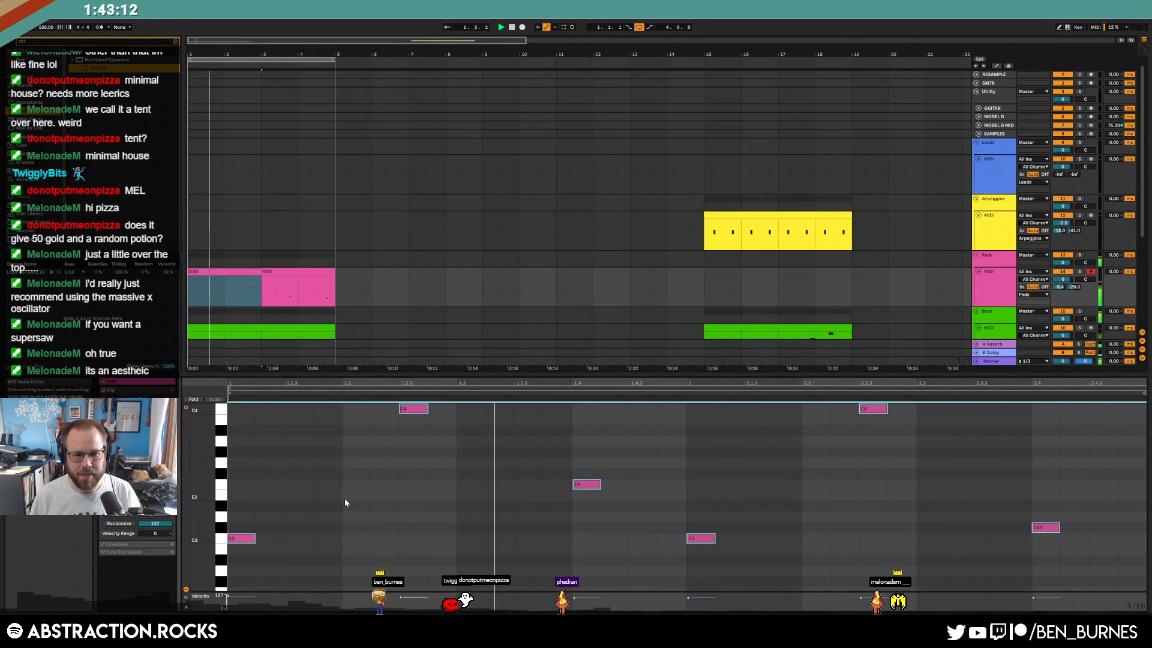
left_click(273, 272)
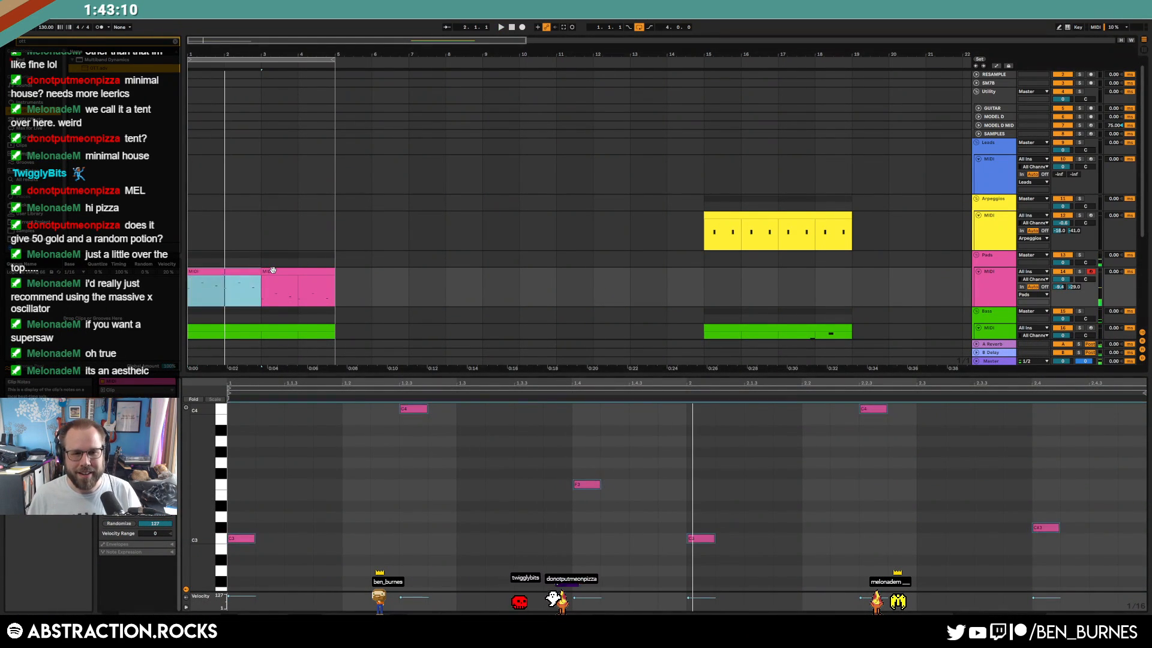
left_click_drag(277, 279, 729, 267)
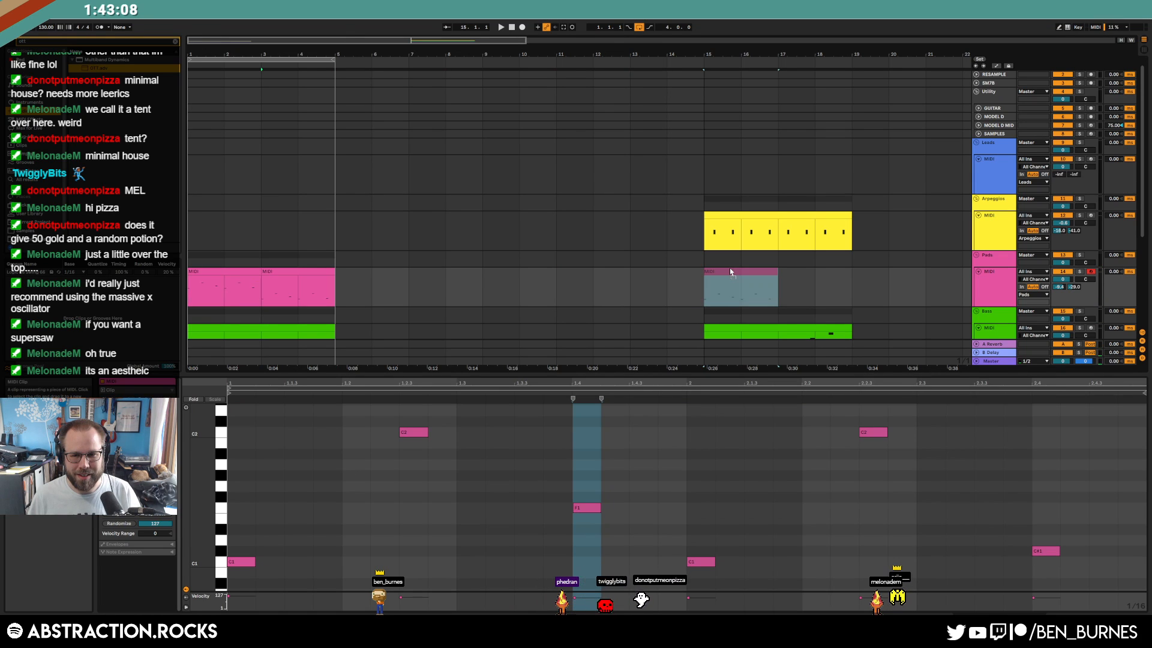
Delete the remaining pad clip at bars 1–3 and return to the song start
left_click(223, 270)
key("Delete")
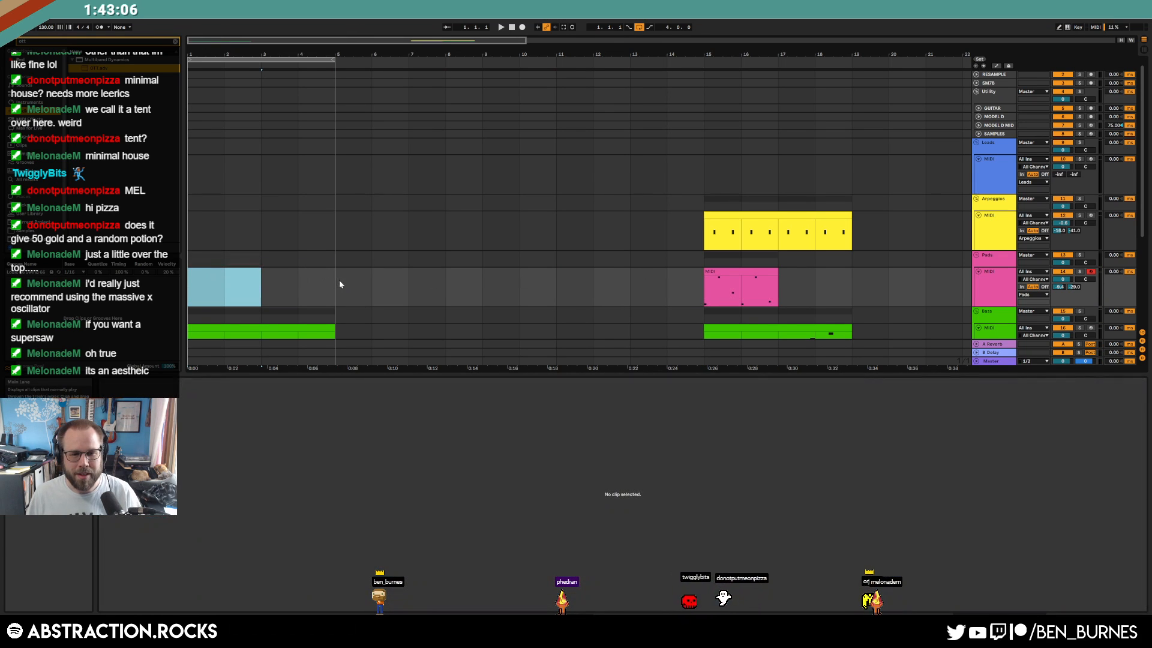
left_click(339, 279)
left_click(511, 27)
Select bars 15–21 across the arpeggio-to-drum tracks and move those clips to bar 29
left_click(175, 41)
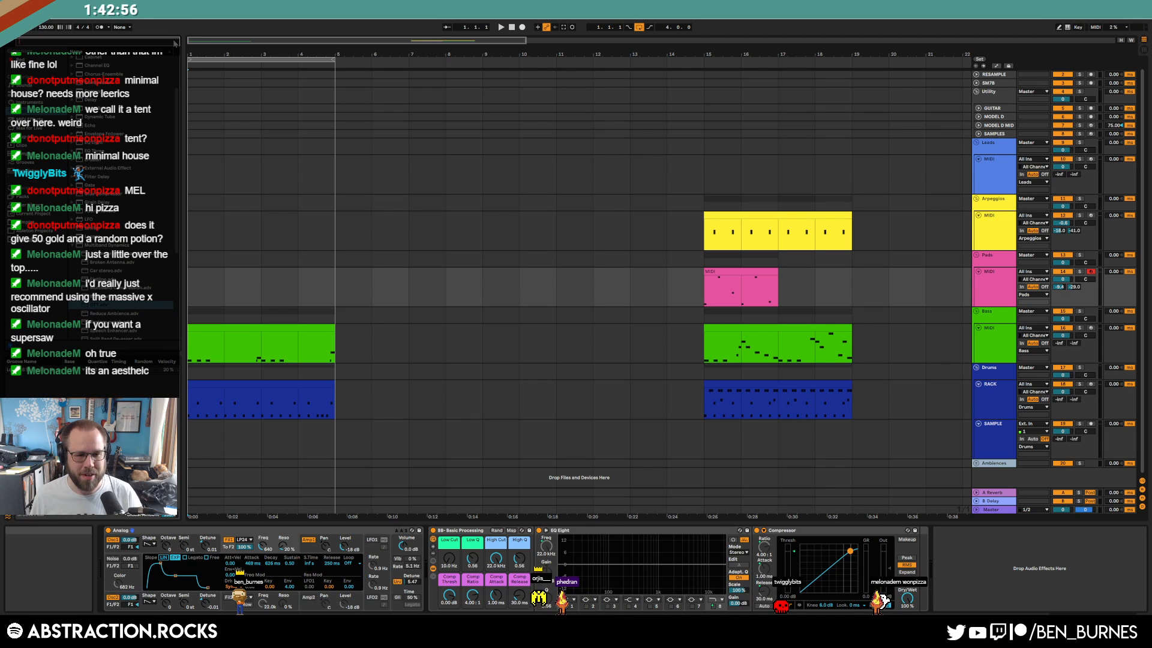
left_click_drag(687, 224, 925, 408)
scroll(900, 384, "down", 4)
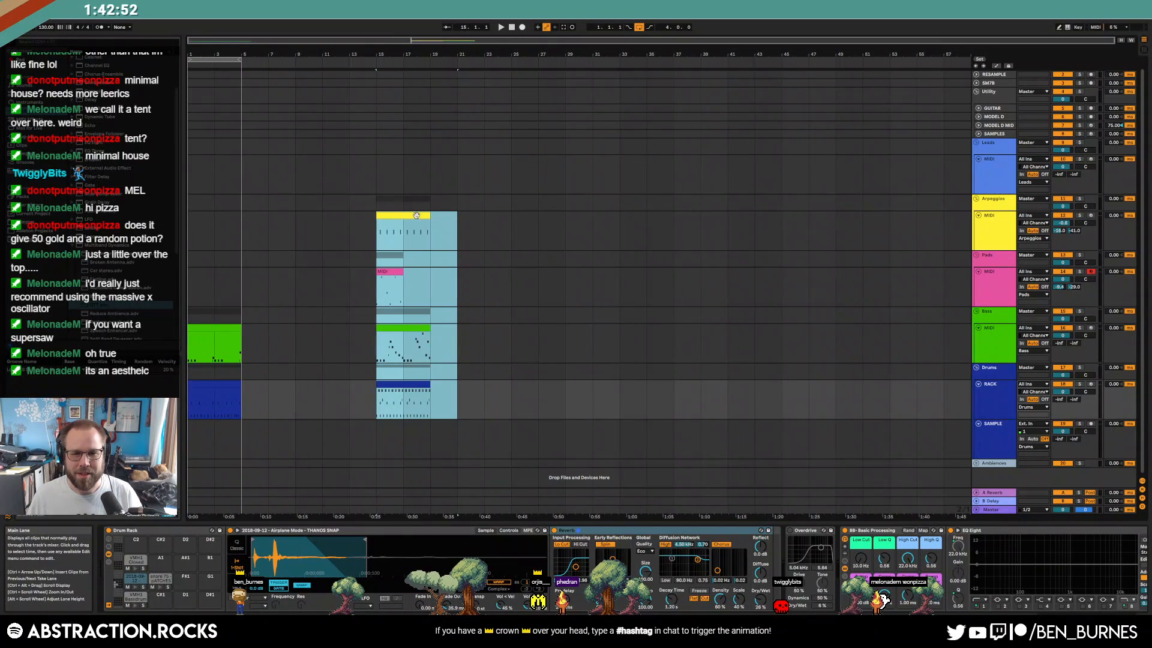
left_click_drag(405, 215, 594, 216)
left_click(391, 301)
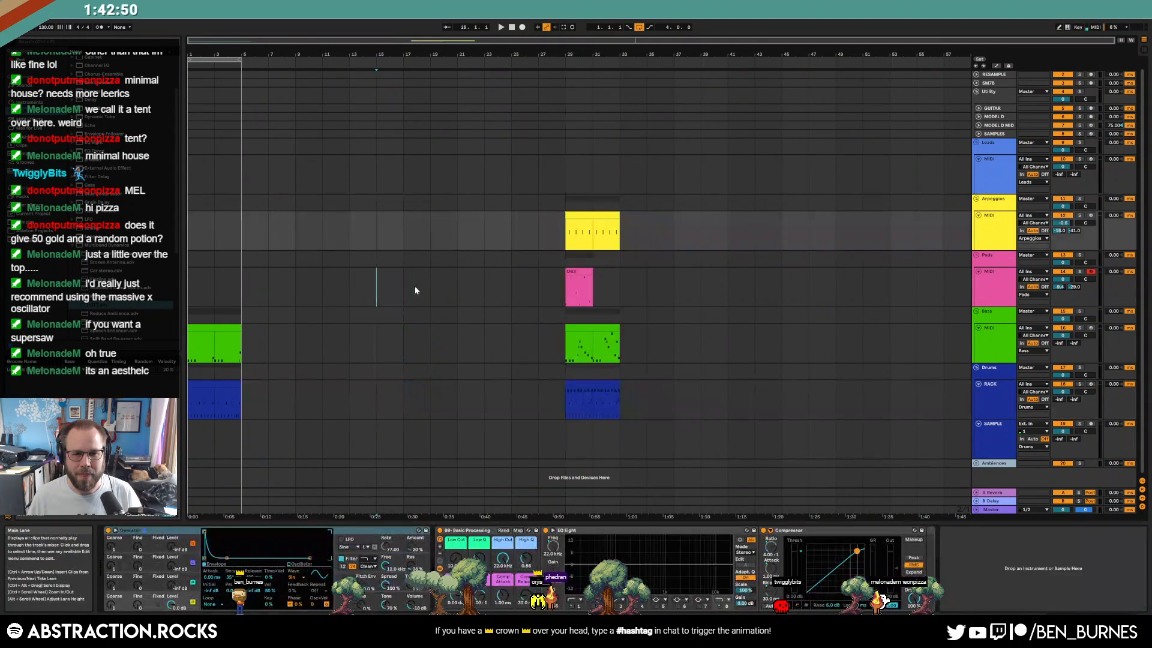
Play the arrangement from bar 1, zoomed in on the opening bars
left_click(512, 28)
key("space")
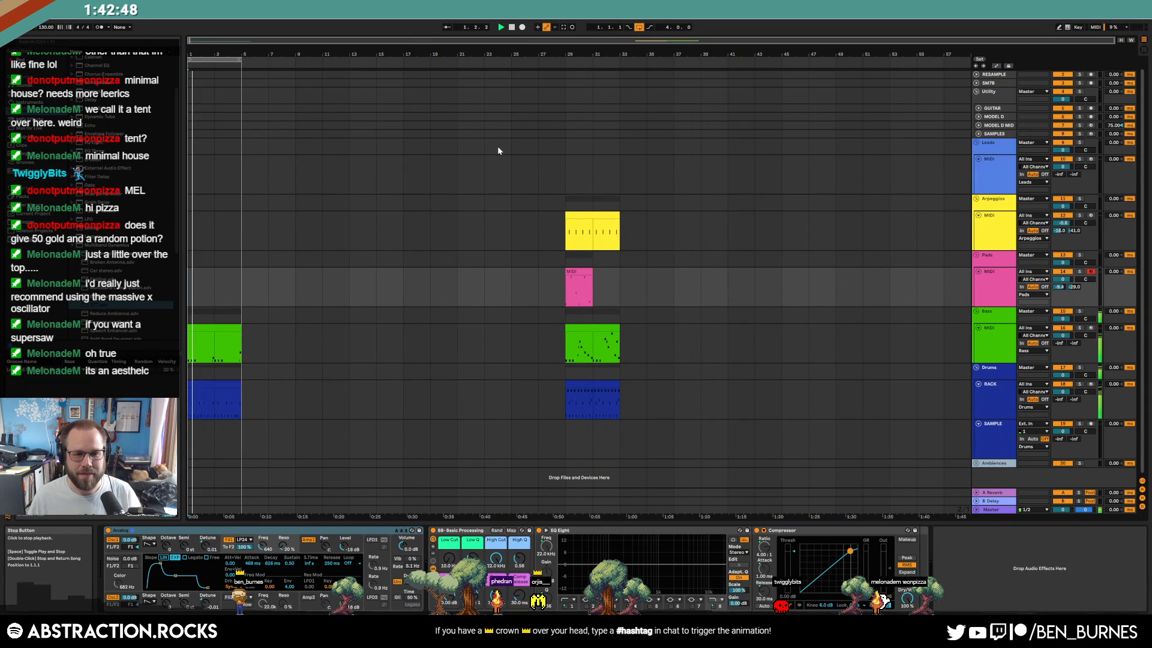
key("space")
left_click_drag(207, 41, 209, 81)
left_click(513, 27)
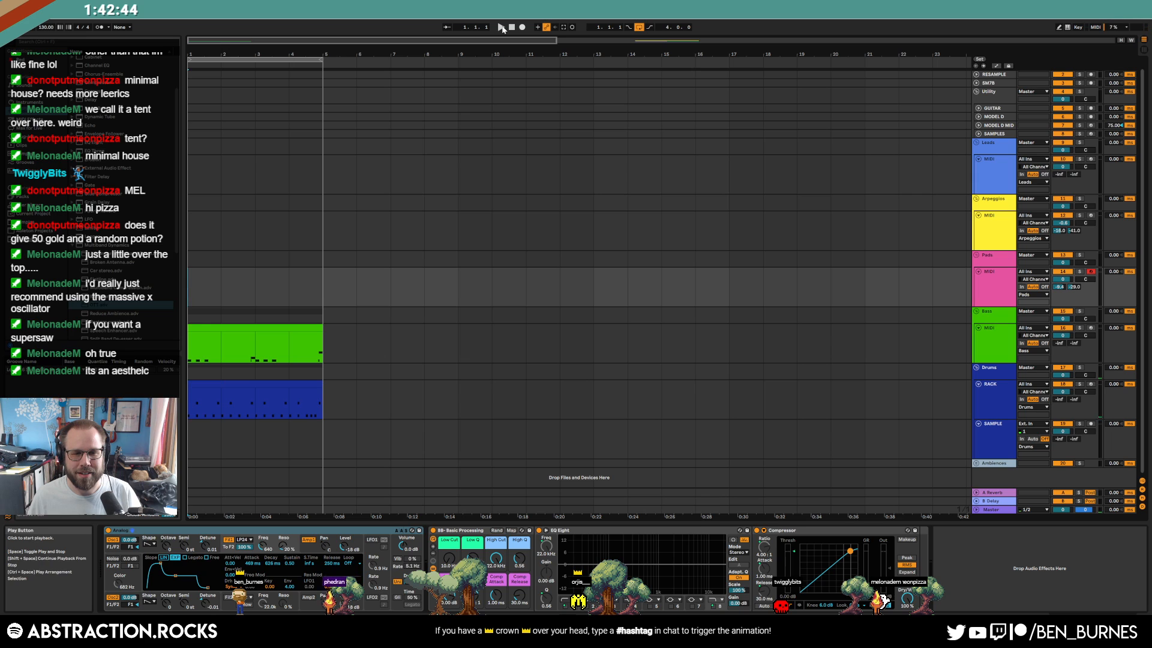
left_click(502, 27)
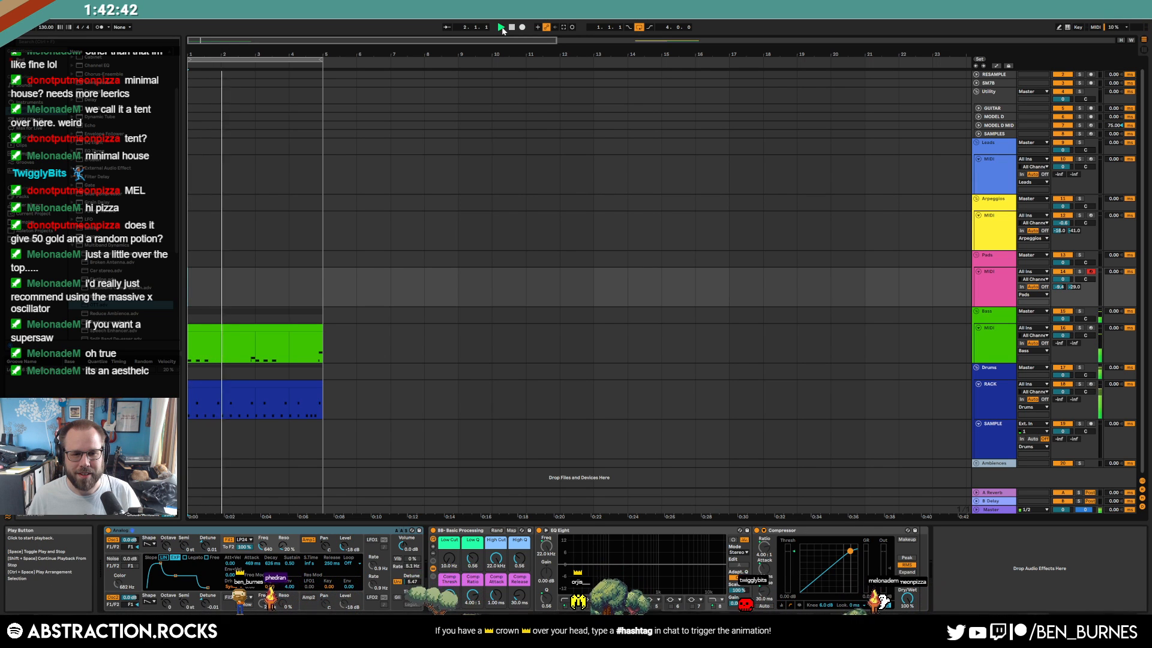
Nudge the 201 drum hit slightly earlier and duplicate the drum clip into bars 5–9
double_click(250, 387)
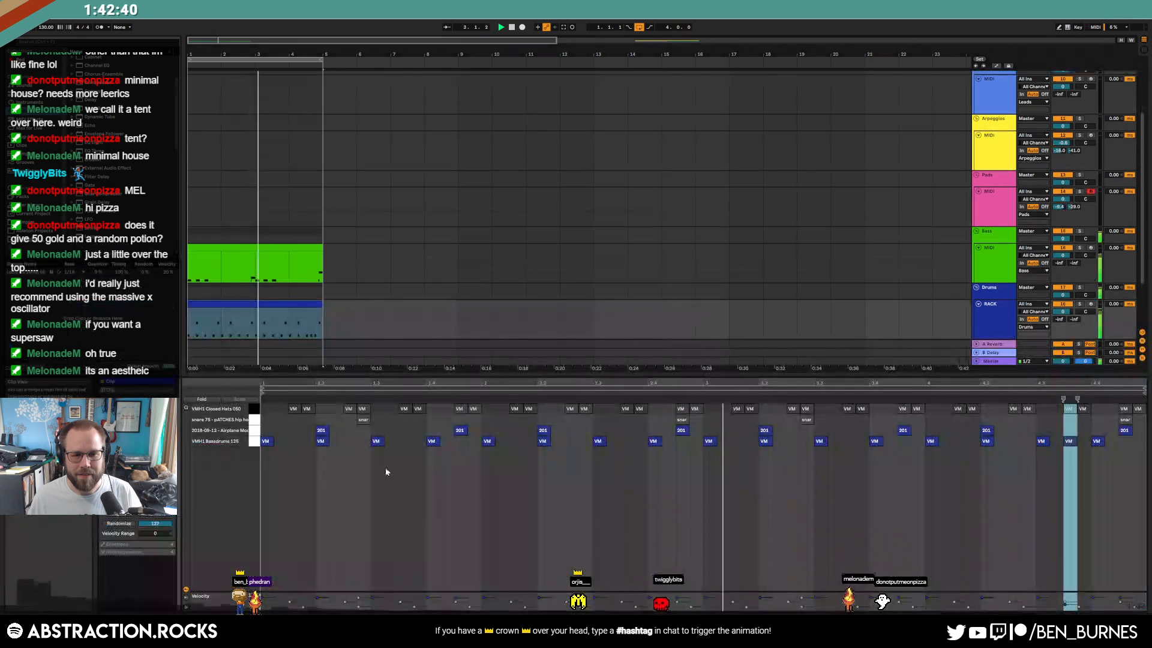
left_click_drag(682, 433, 669, 435)
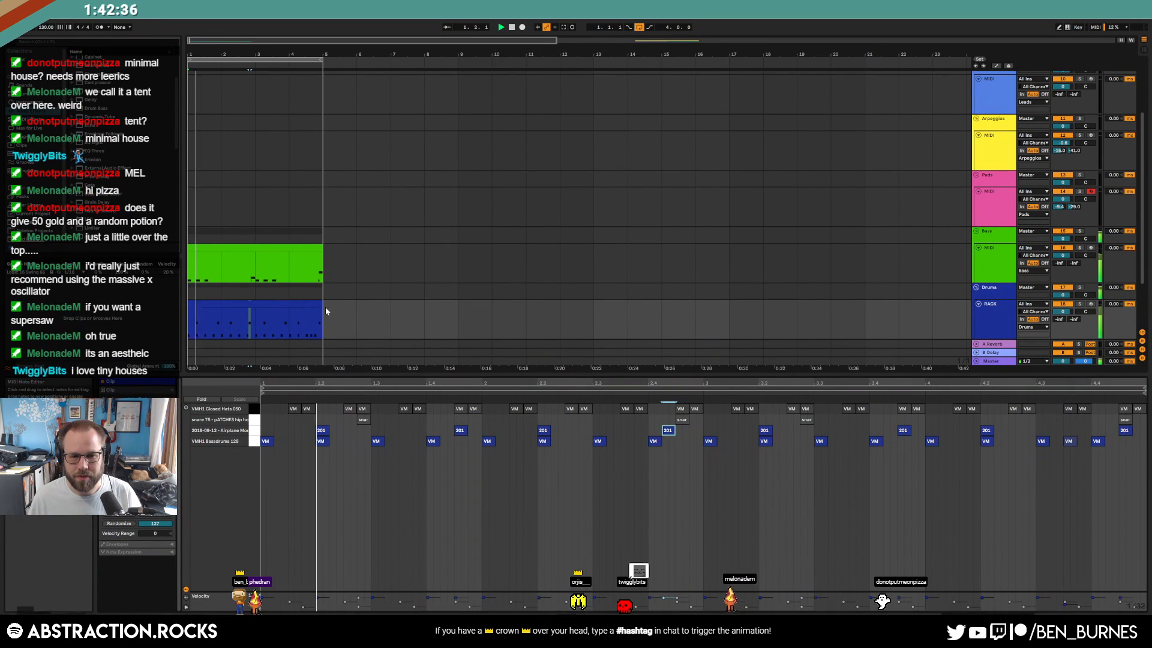
key("shift+Tab")
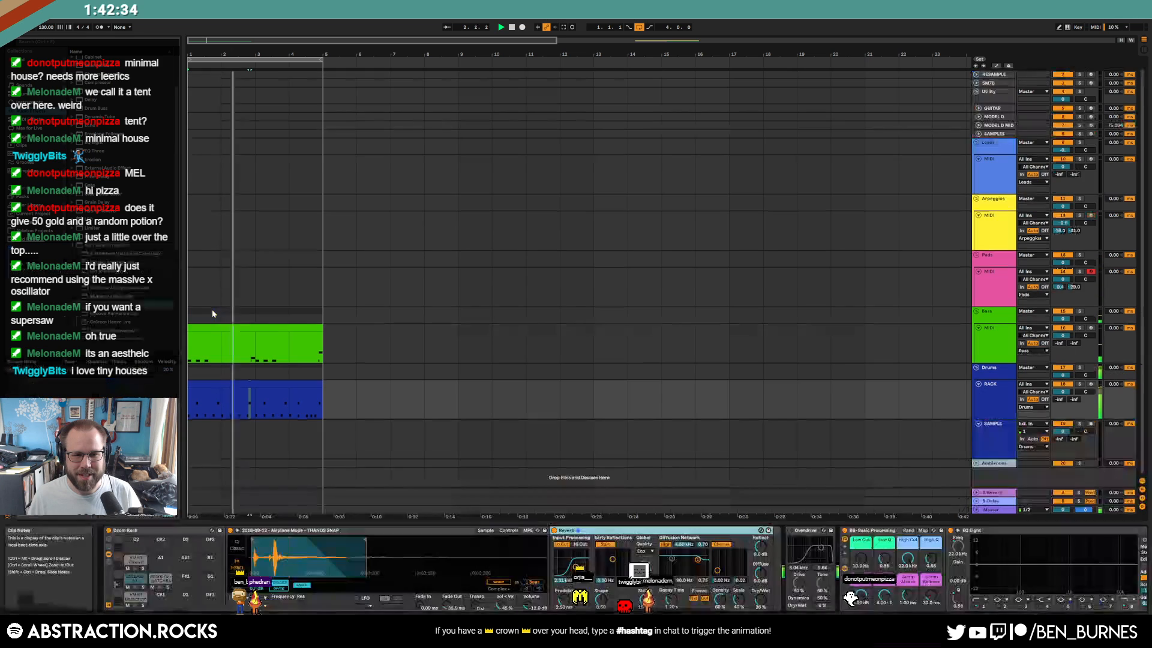
left_click(257, 387)
key("ctrl+d")
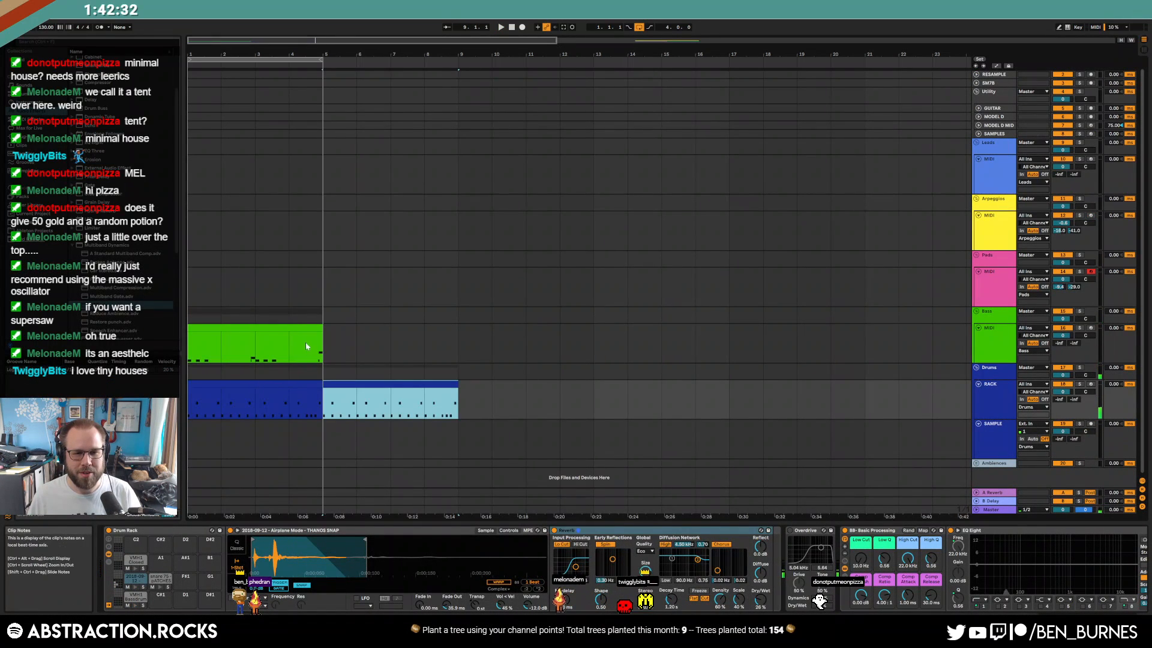
Duplicate the bass clip, turn on its looping, and stretch it to end at bar 9
left_click(307, 348)
key("ctrl+d")
left_click(318, 330)
key("shift+Tab")
left_click(129, 420)
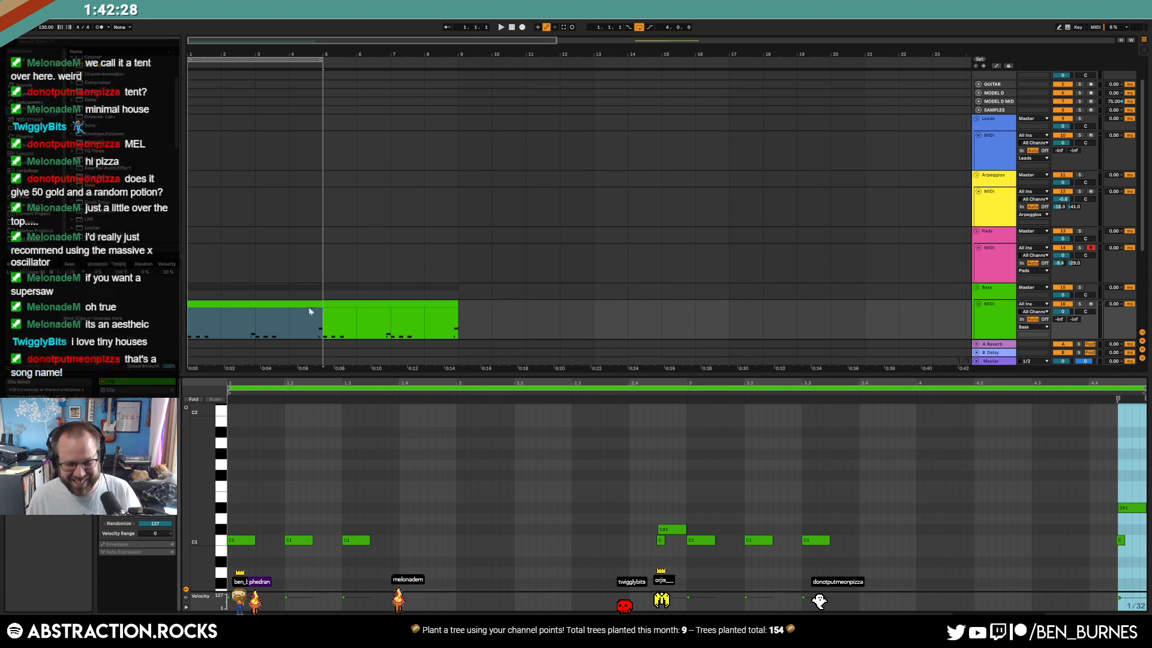
mouse_move(320, 306)
left_mouse_down()
mouse_move(491, 307)
mouse_move(457, 308)
left_mouse_up()
left_click(492, 308)
key("shift+Tab")
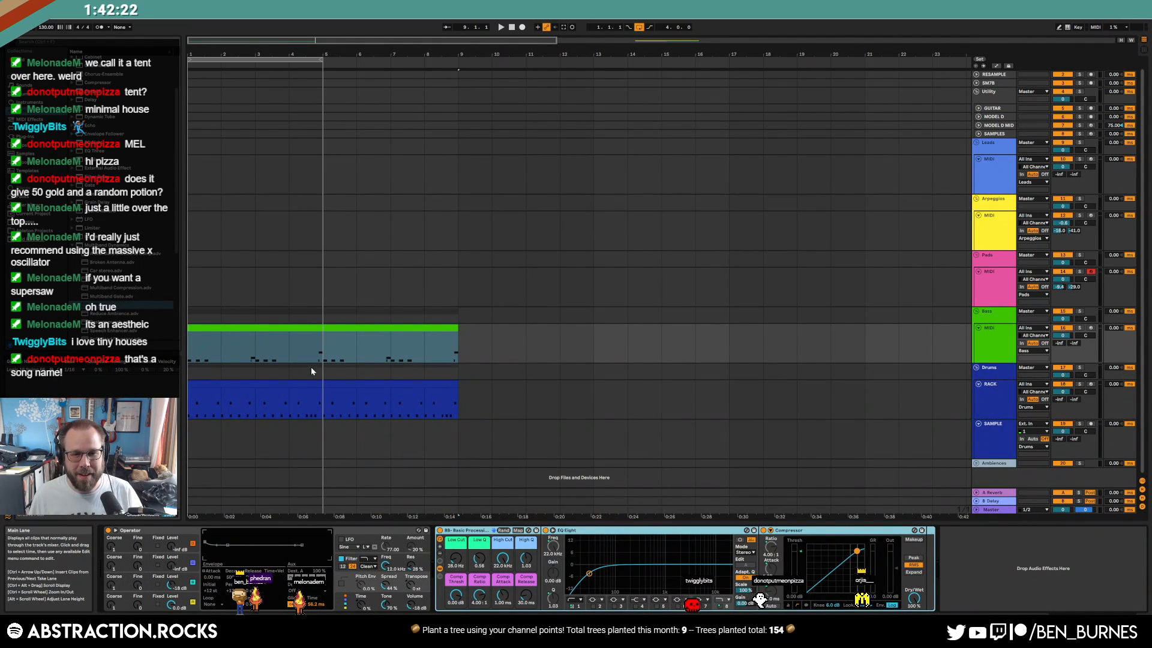
Extend the loop of both drum clips to end at bar 9 and play from the start
left_click(315, 384)
key("shift+Tab")
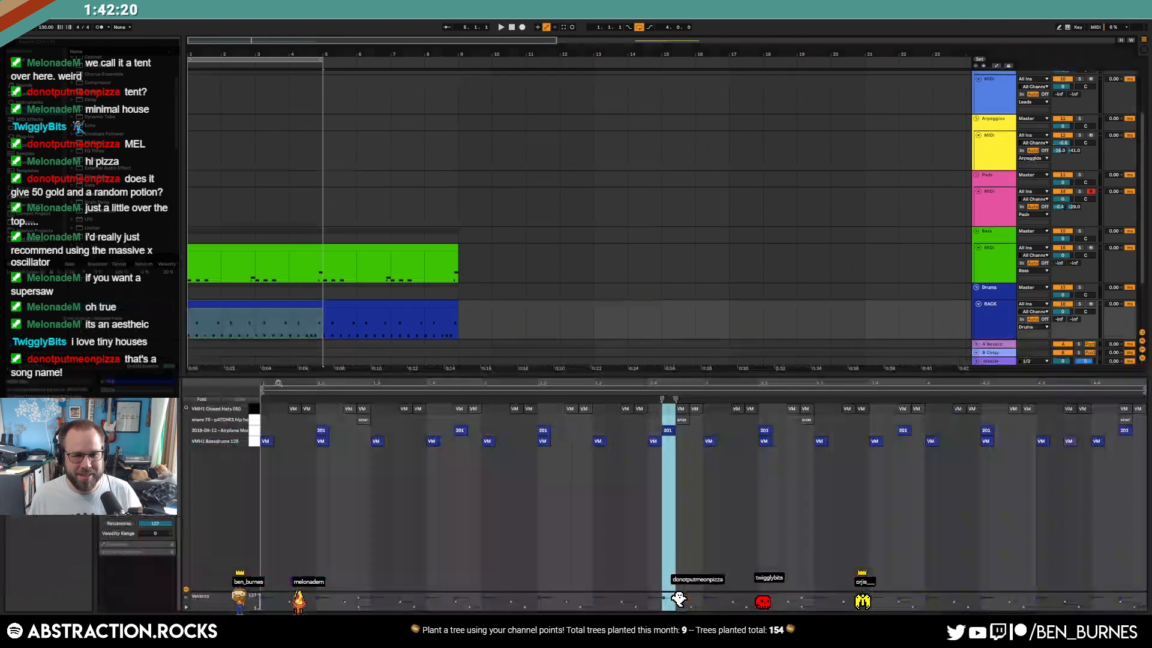
left_click(324, 316, "shift")
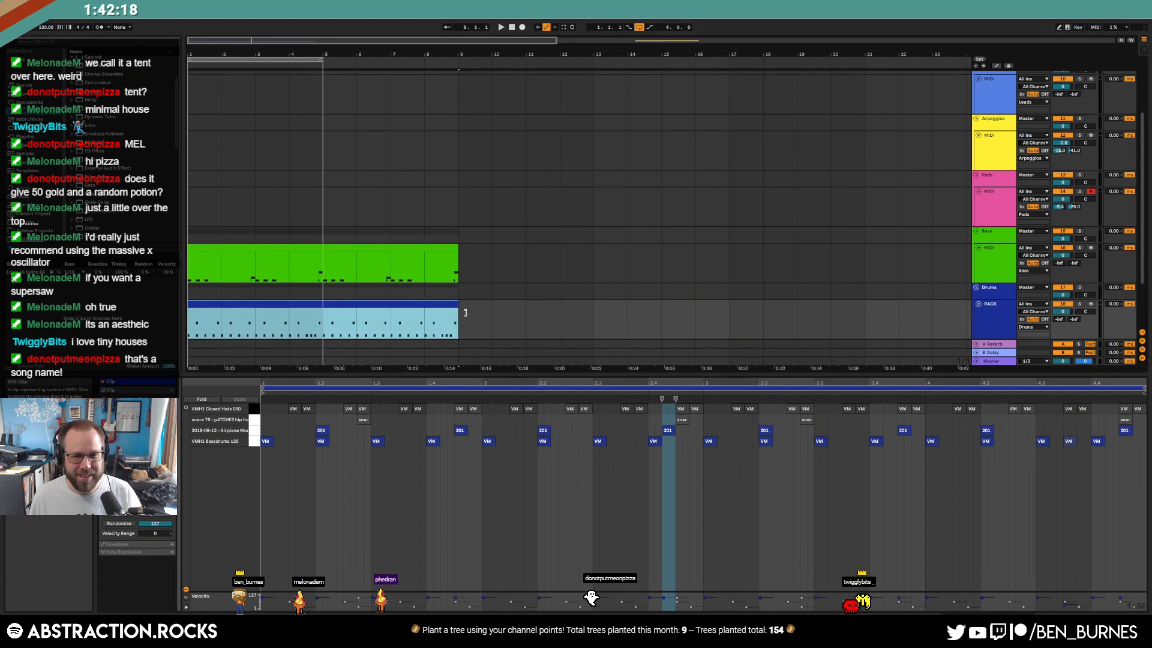
left_click_drag(317, 56, 458, 58)
key("shift+Tab")
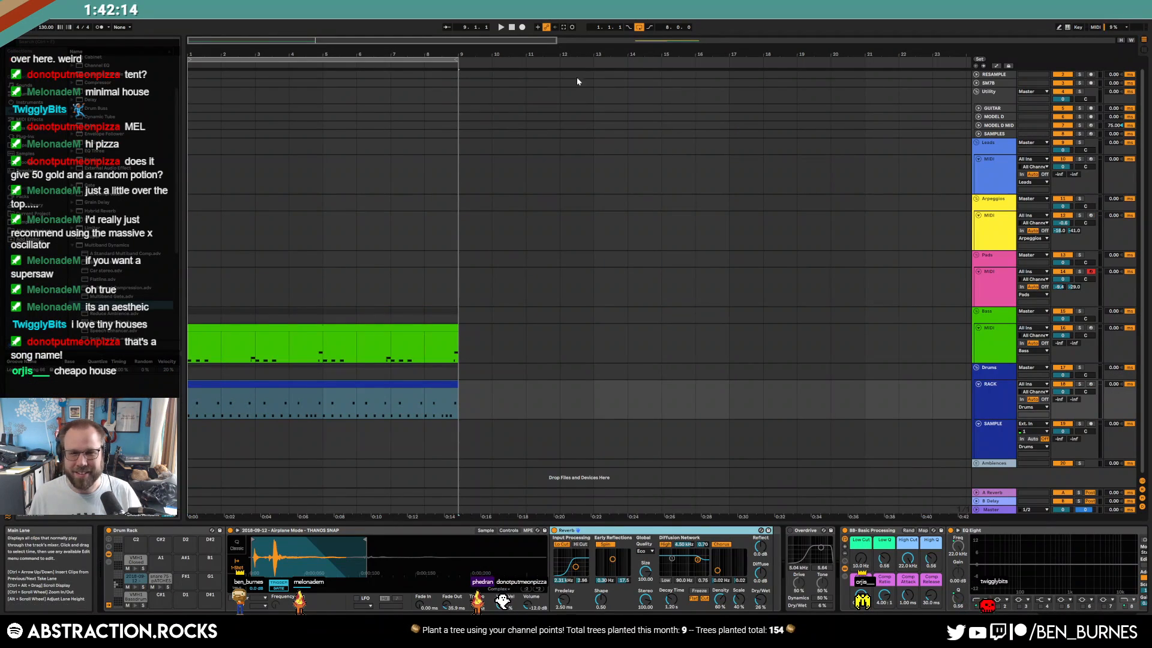
left_click(511, 28)
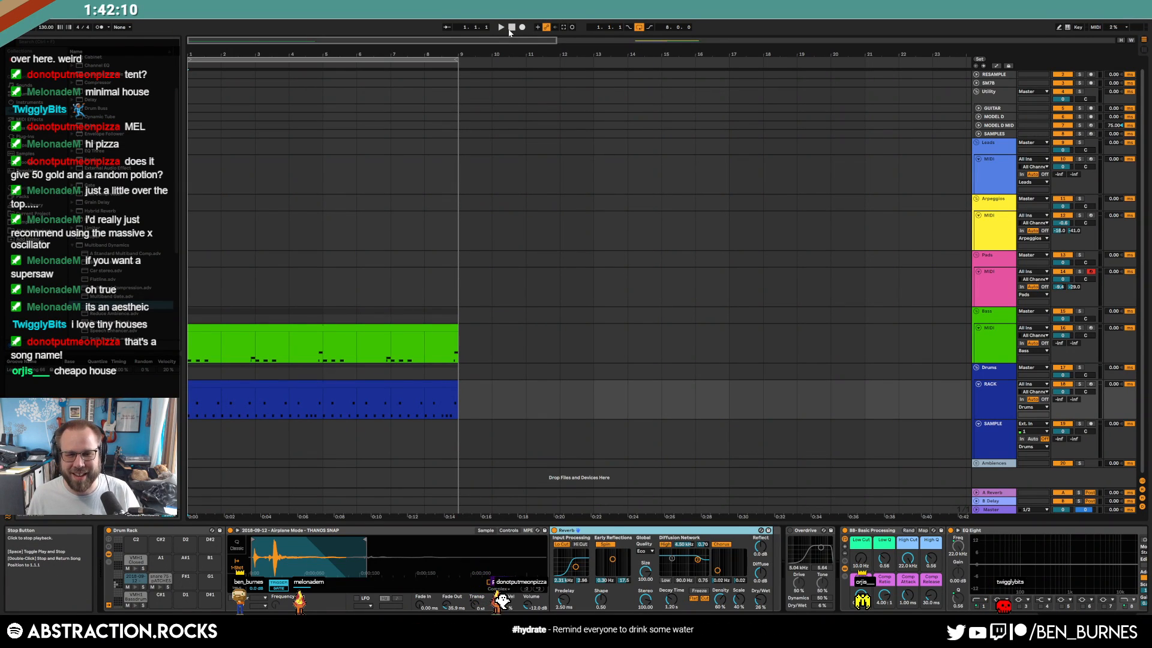
key("space")
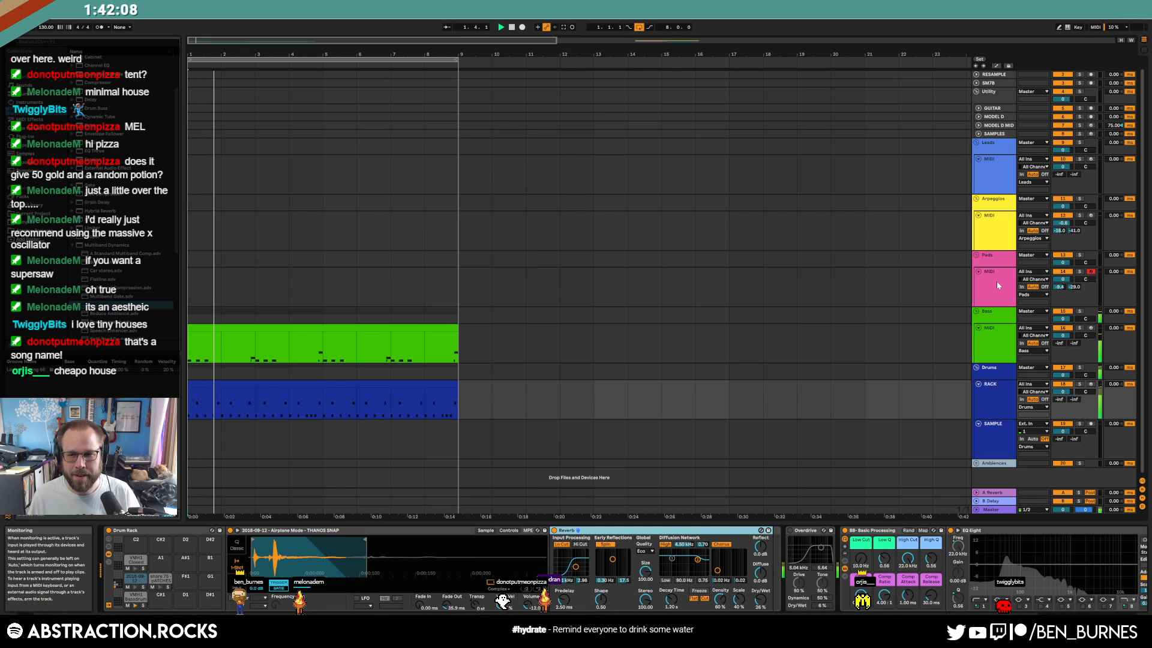
left_click(981, 273)
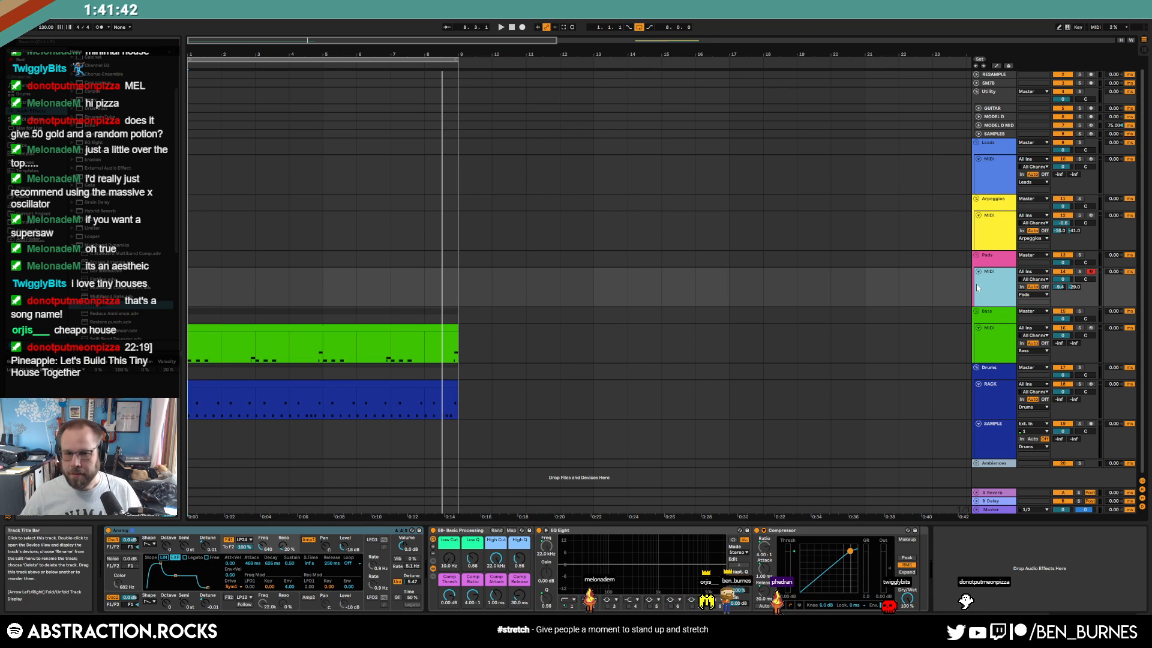
Select and arm the Arpeggios track and nudge its volume down slightly
left_click(512, 27)
scroll(515, 253, "up", 1)
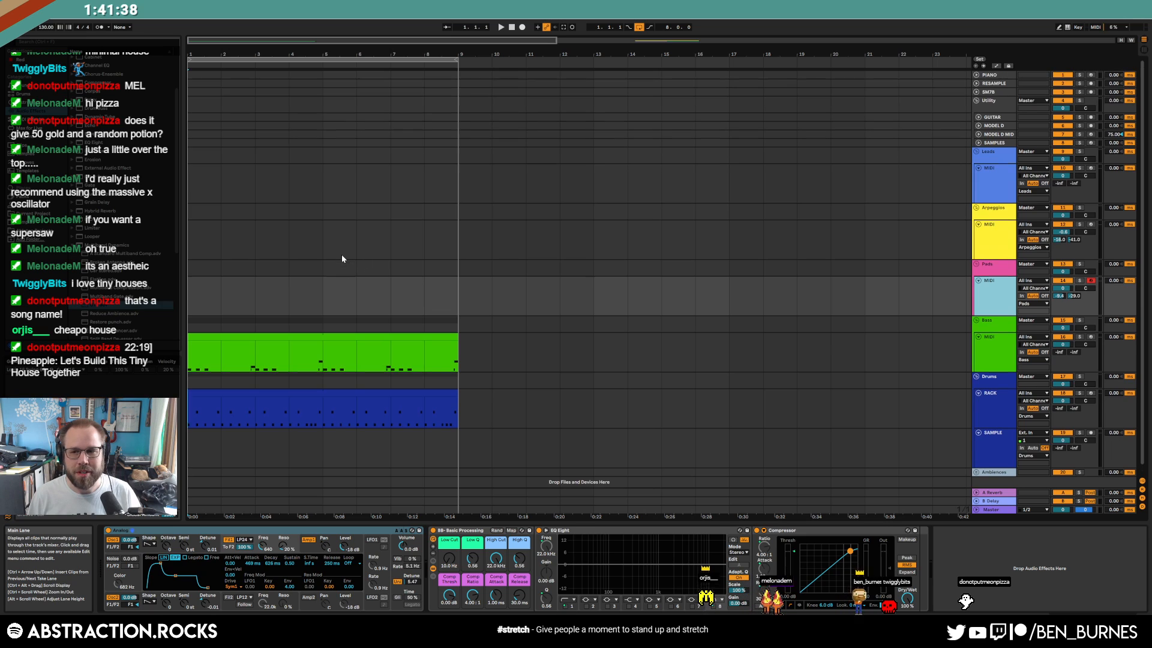
left_click(993, 247)
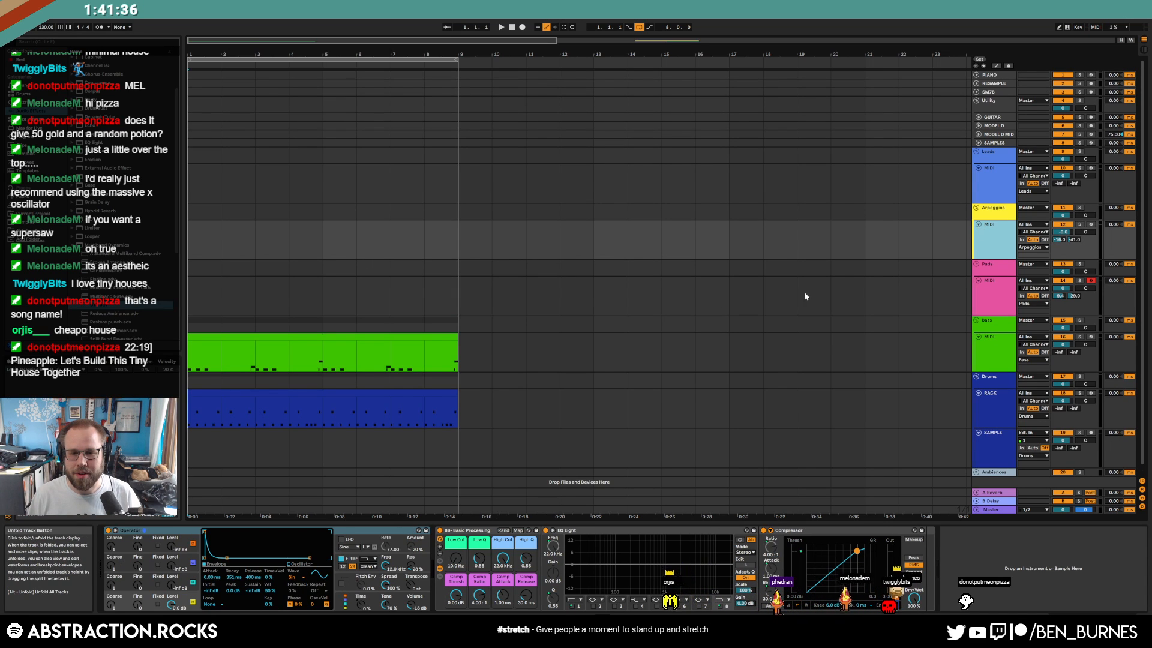
key("w")
key("plus")
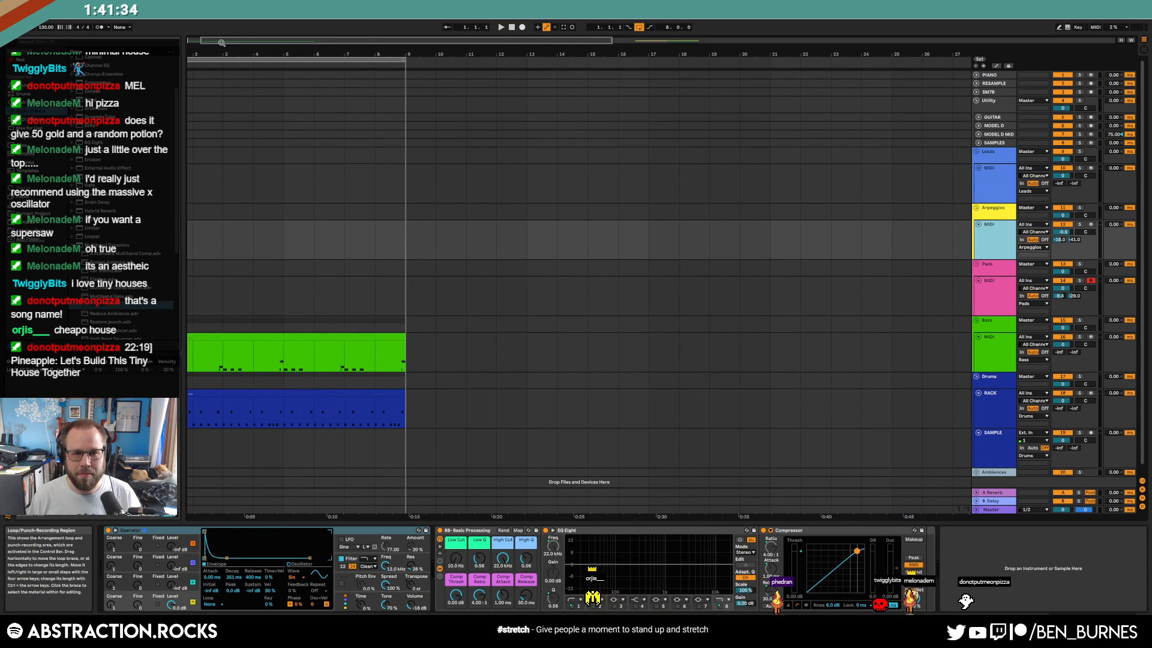
left_click_drag(220, 41, 205, 42)
left_click(996, 235)
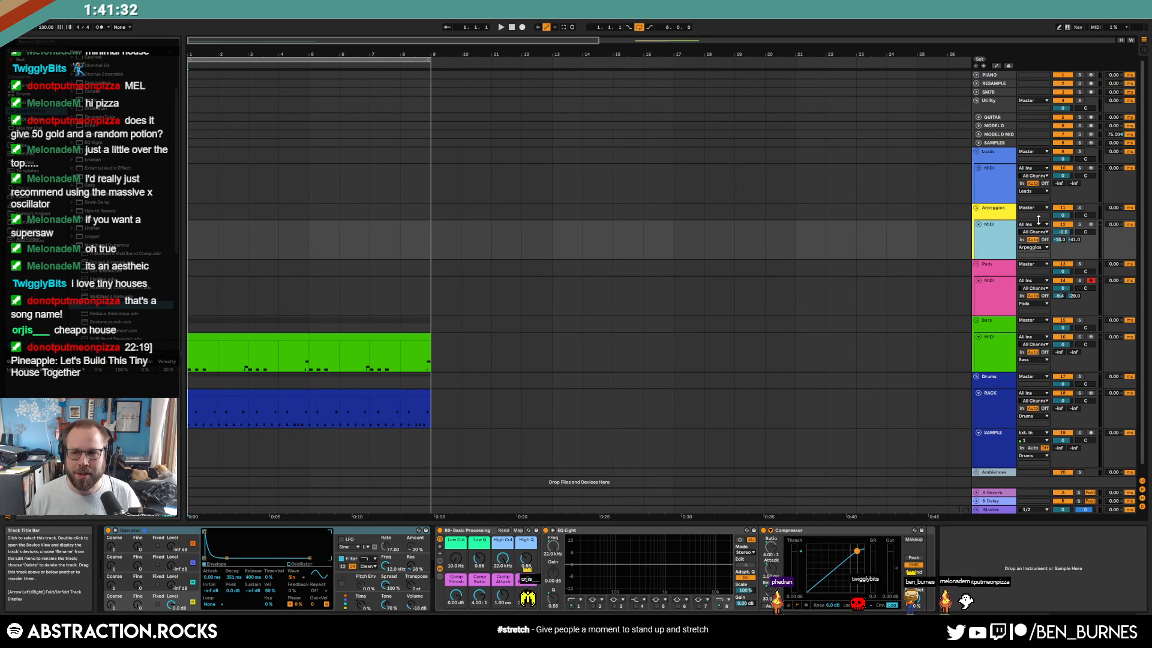
left_click(1091, 224)
left_click_drag(1063, 232, 1063, 239)
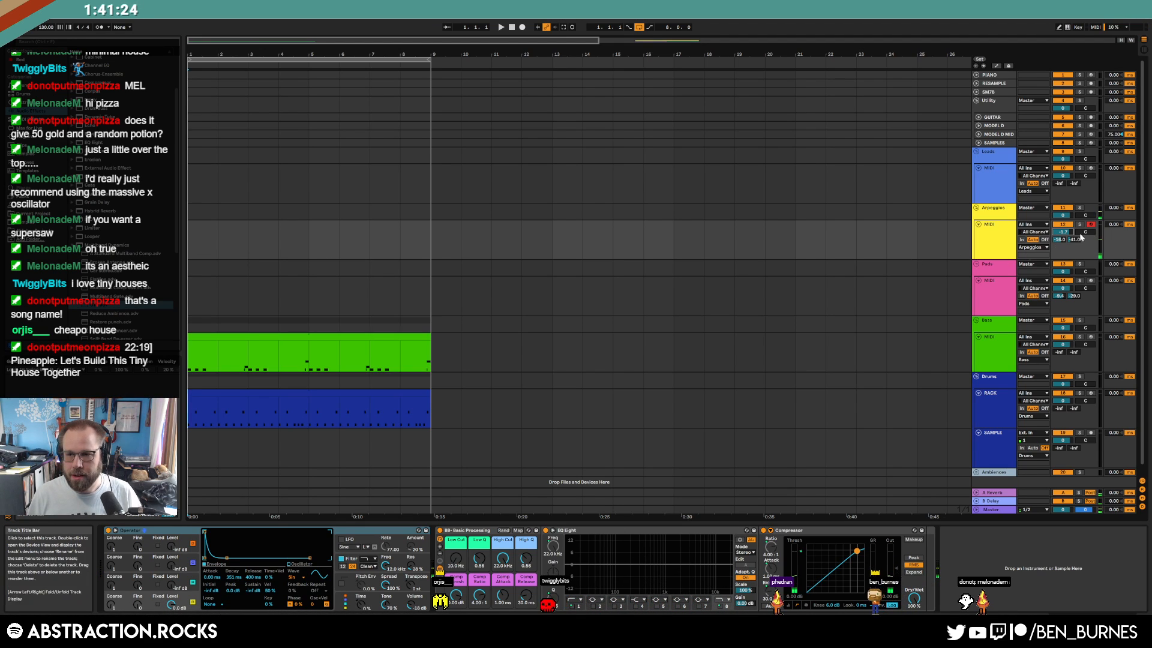
Load ValhallaSupermassive from VST > Valhalla onto the Arpeggios track and centre its window
left_click(30, 137)
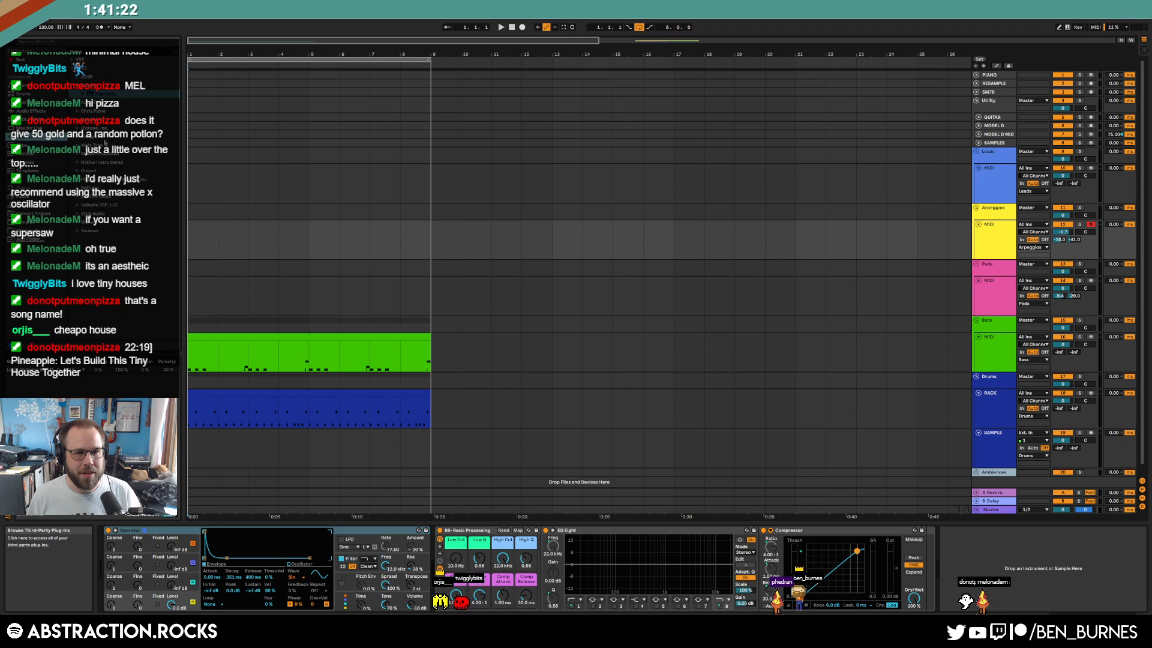
left_click(78, 87)
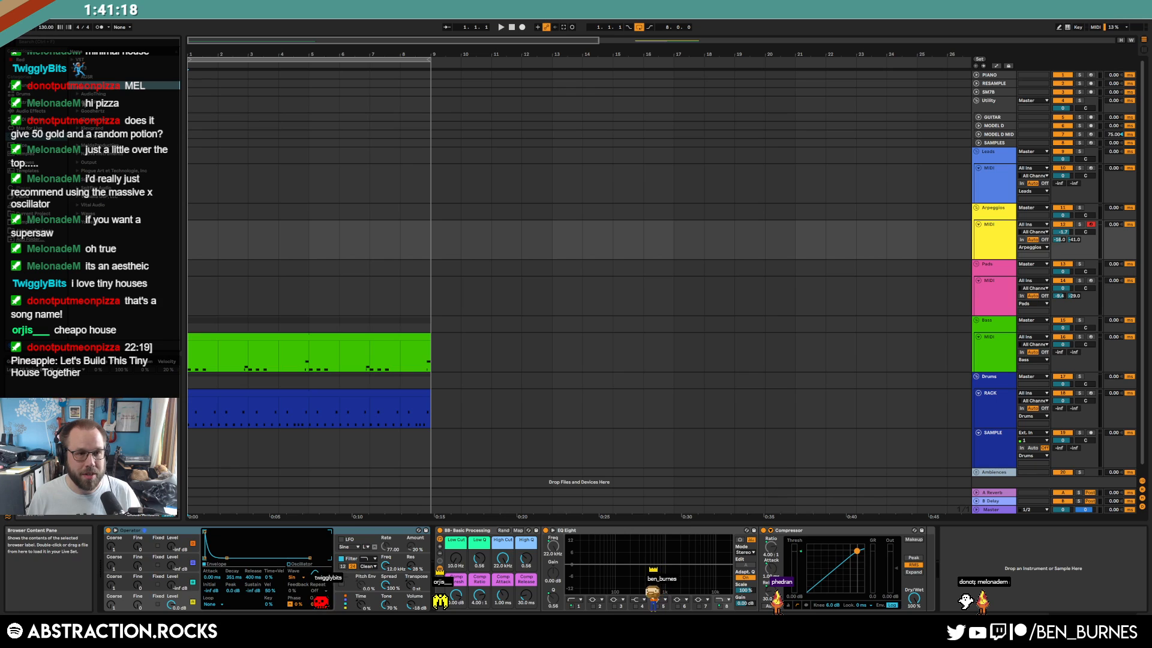
left_click(71, 60)
left_click(79, 137)
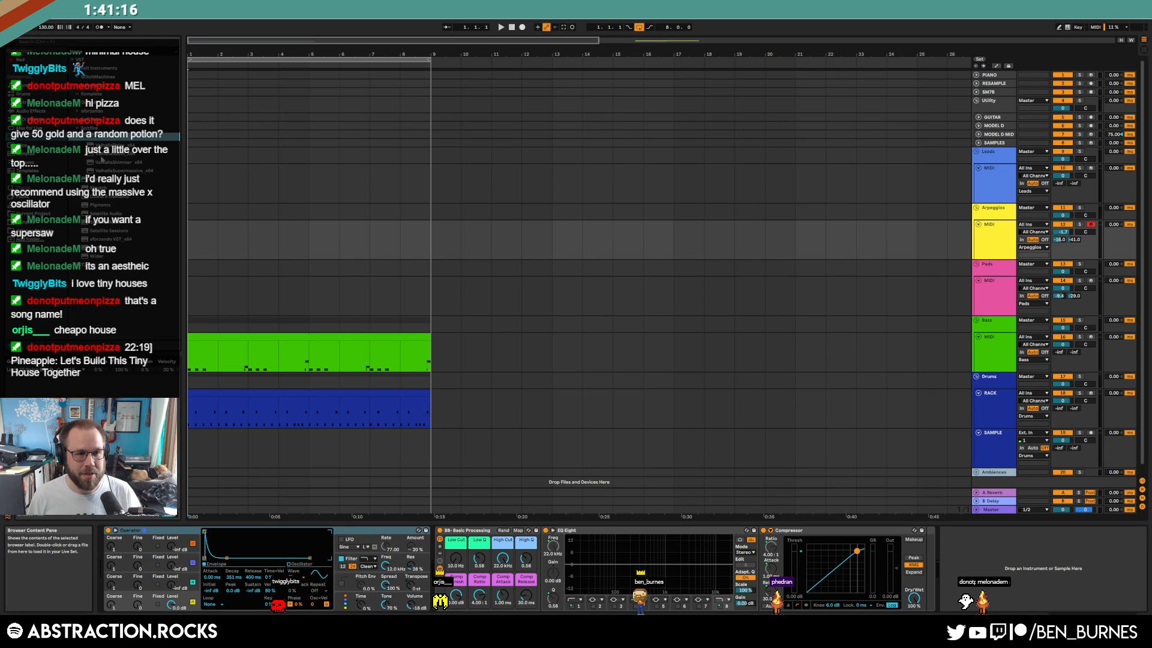
double_click(120, 171)
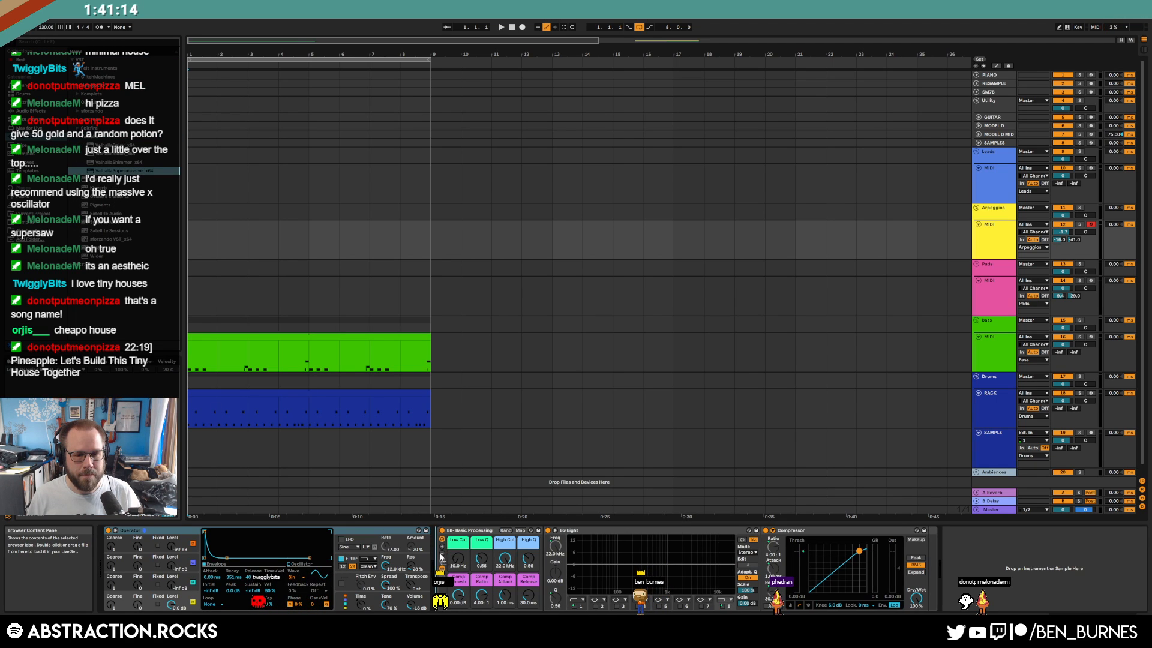
left_click_drag(195, 30, 741, 159)
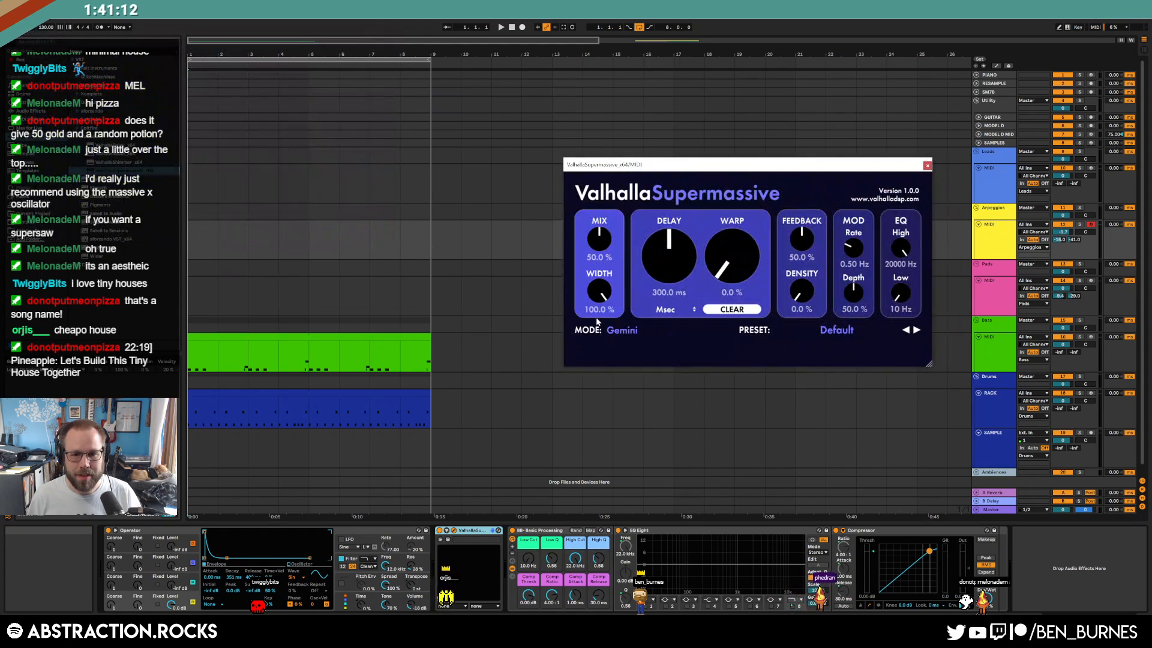
Try the Andromeda and Sagittarius reverb modes, then settle on Centaurus
left_click(621, 330)
left_click(657, 397)
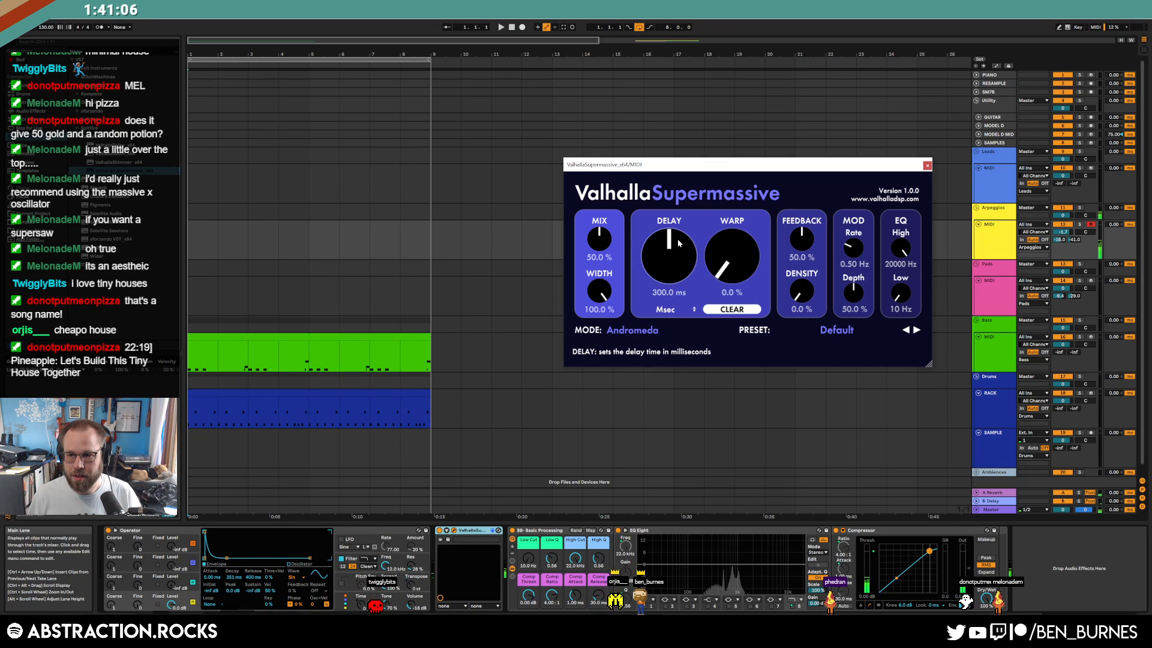
left_click(635, 334)
left_click(649, 373)
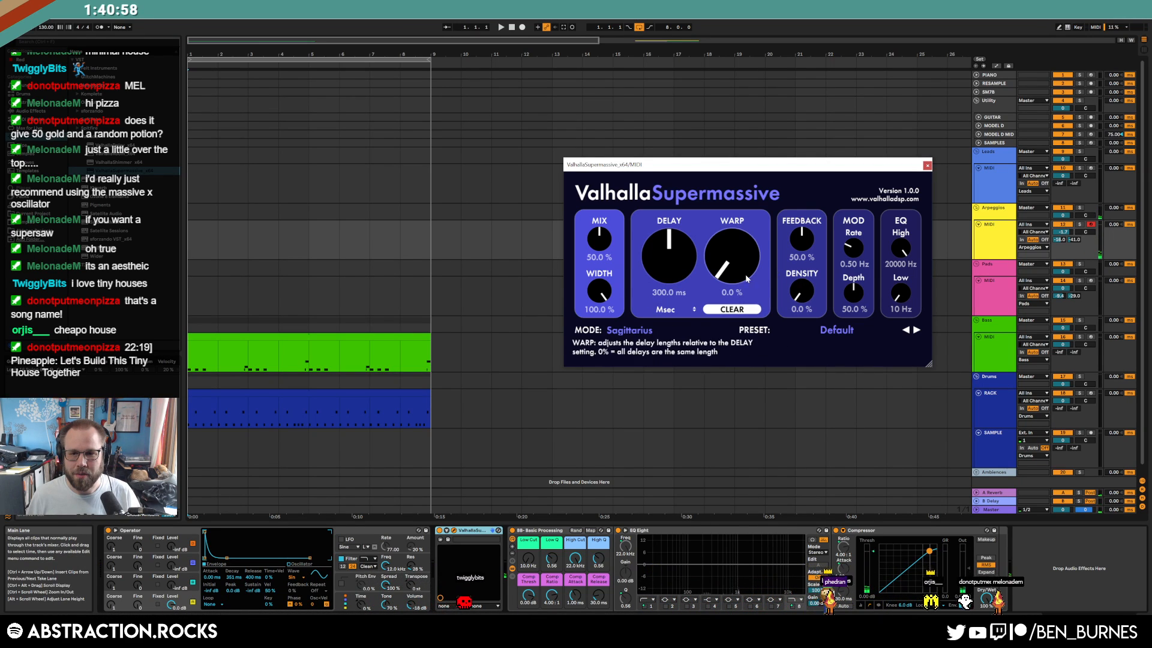
left_click(634, 331)
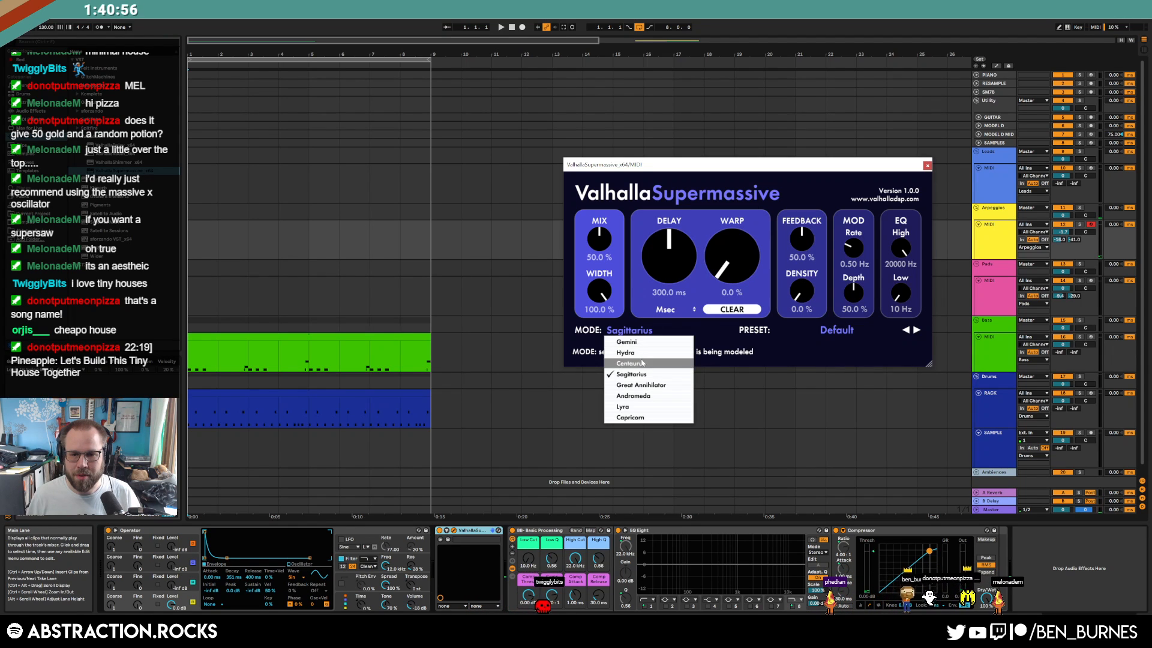
left_click(632, 355)
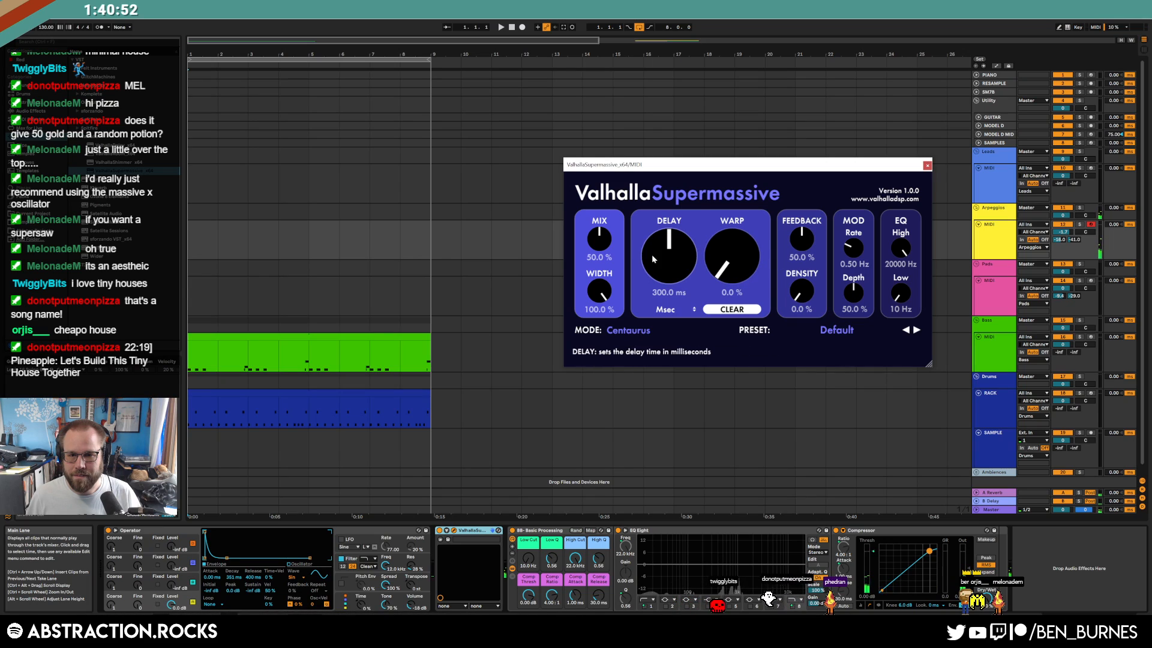
Set warp to 11.2%, feedback 75.2% and low EQ near 740 Hz, then start arrangement recording
mouse_move(727, 256)
left_mouse_down()
mouse_move(721, 223)
mouse_move(723, 252)
left_mouse_up()
left_click_drag(801, 238, 802, 230)
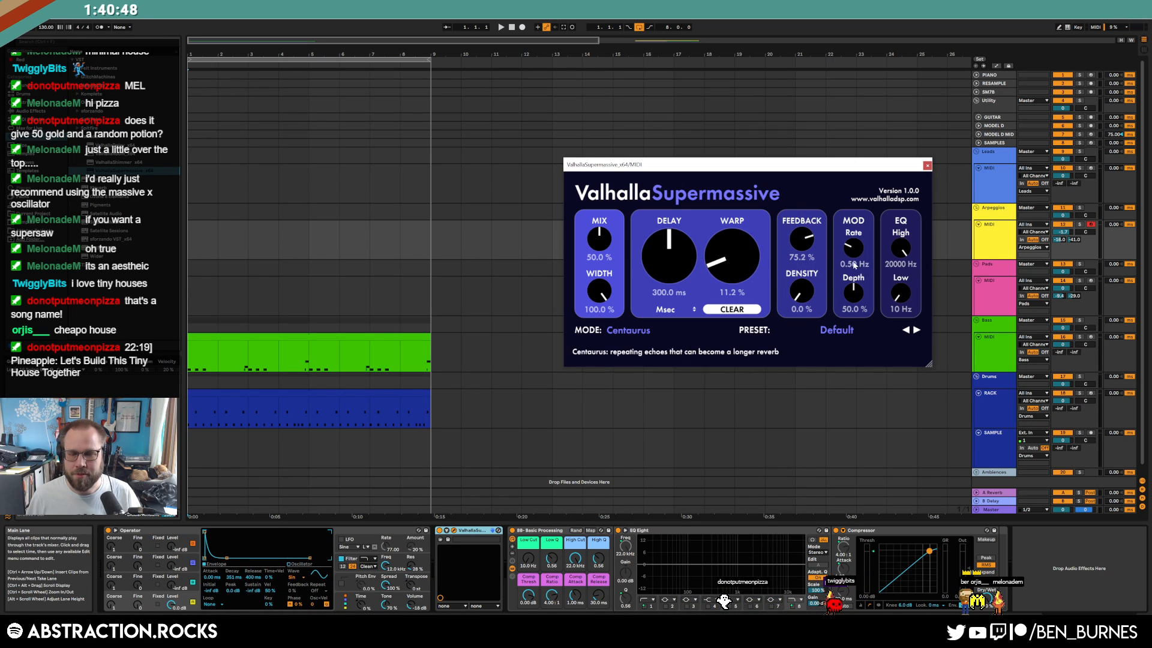
left_click_drag(900, 294, 889, 254)
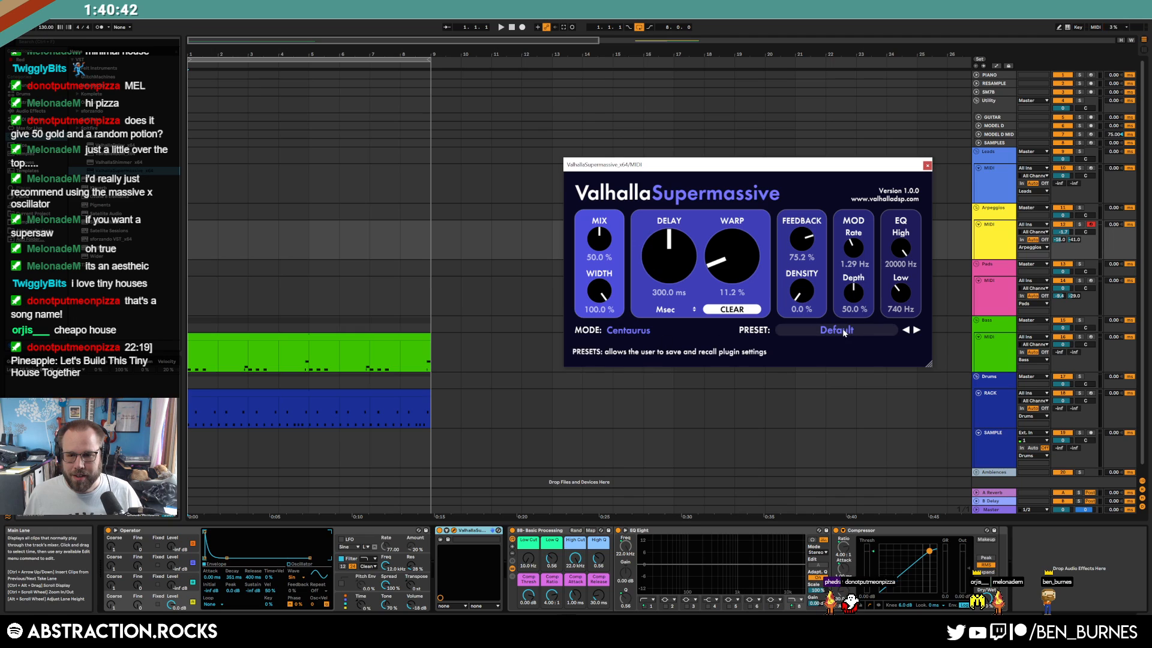
left_click(927, 164)
left_click(522, 27)
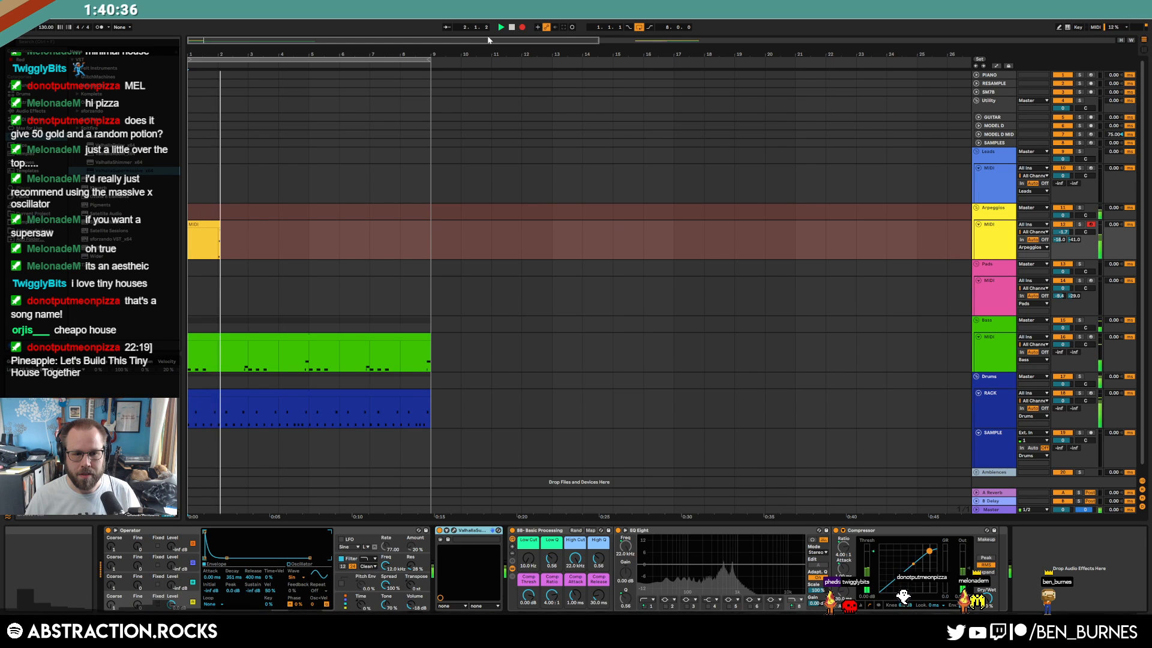
Stop recording and copy the recorded arpeggio clip to bar 5
left_click(521, 29)
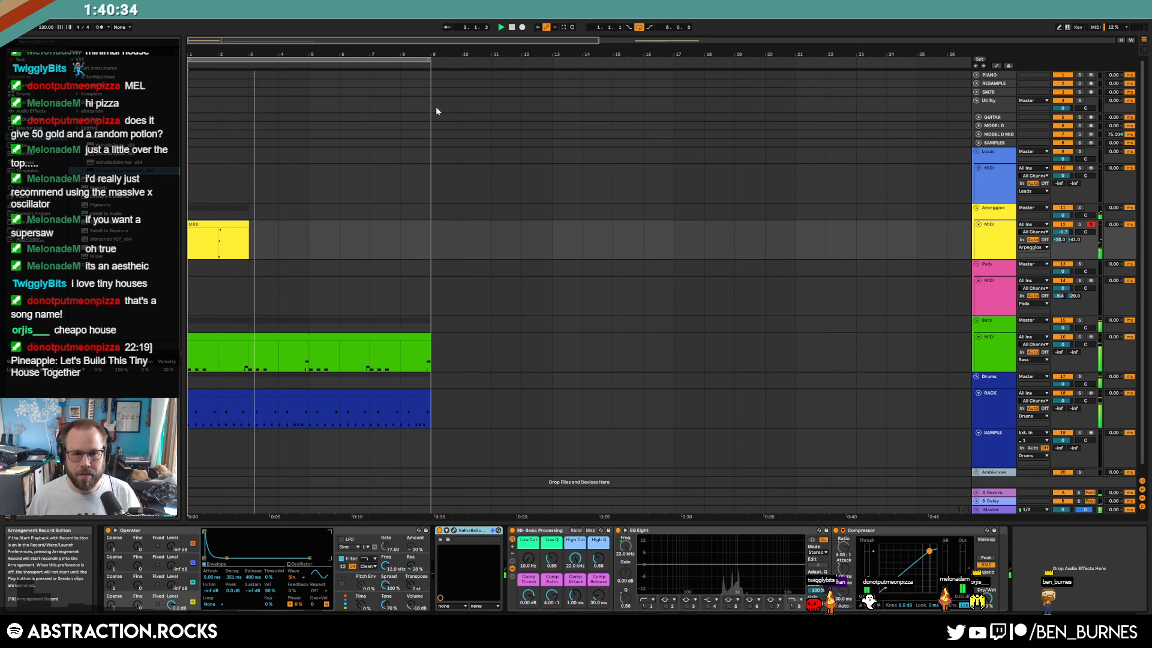
left_click(218, 243)
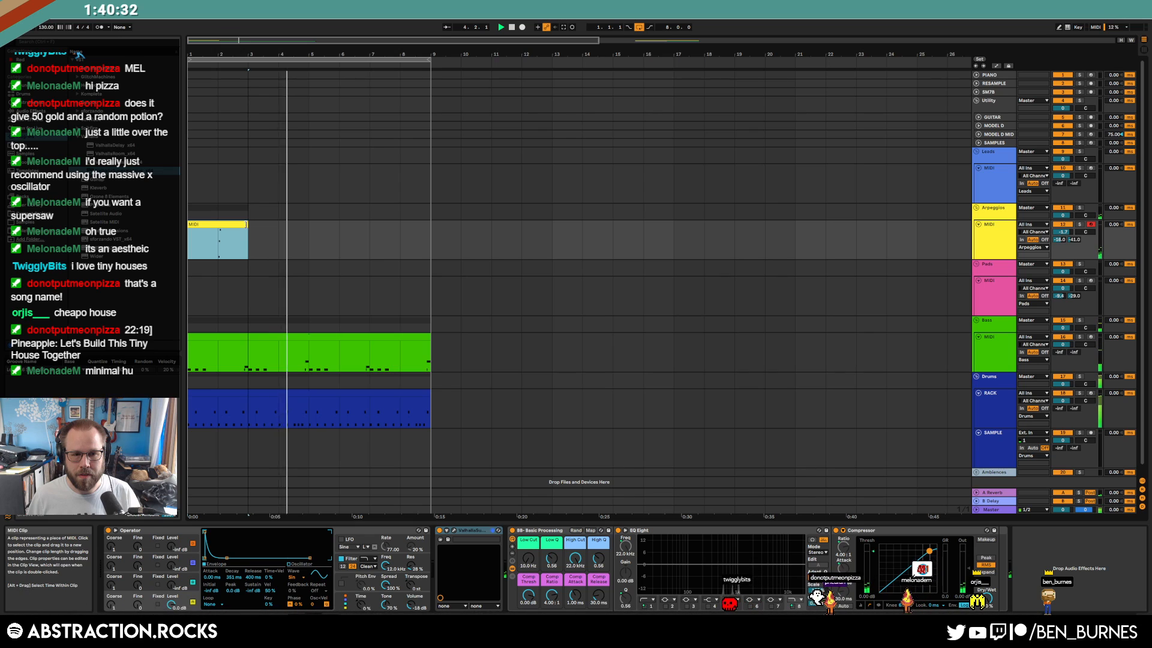
left_click_drag(230, 224, 351, 222)
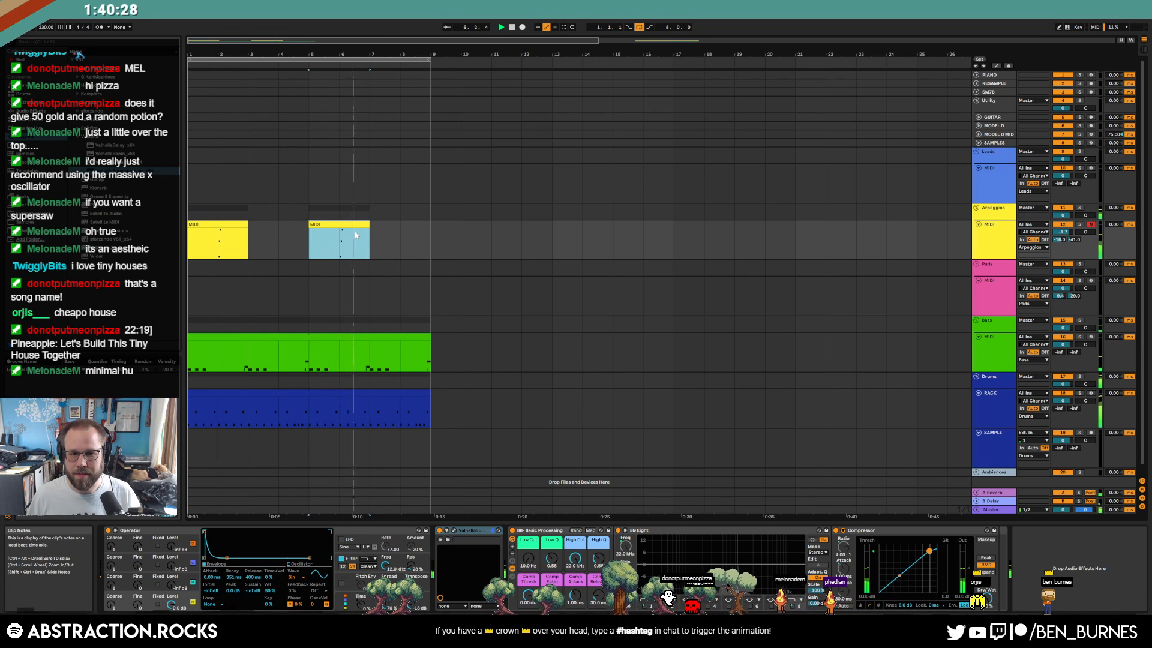
In the bar-5 clip, shift C4, G4, C5 earlier, nudge G4 later, and raise C5 to C#5
double_click(354, 235)
left_click_drag(692, 419, 775, 594)
key("Left")
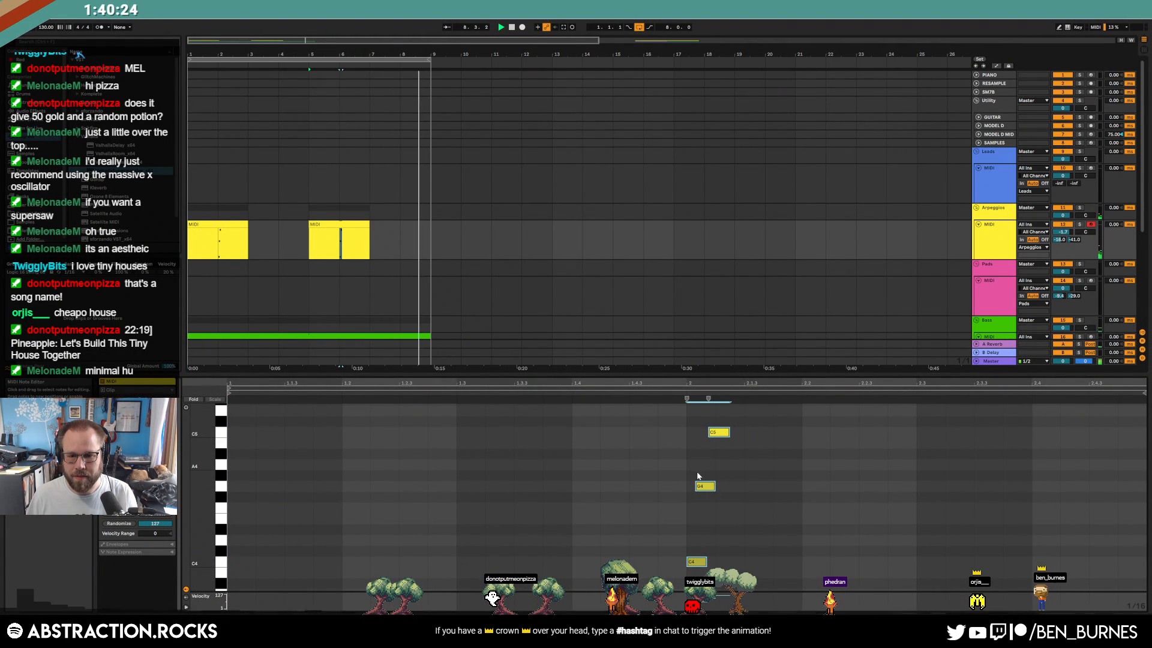
left_click(710, 485)
key("Right")
left_click_drag(719, 432, 796, 607)
Retime the first clip's C4, G4 and C5 notes so C4 starts on bar 2
left_click(232, 225)
key("Left")
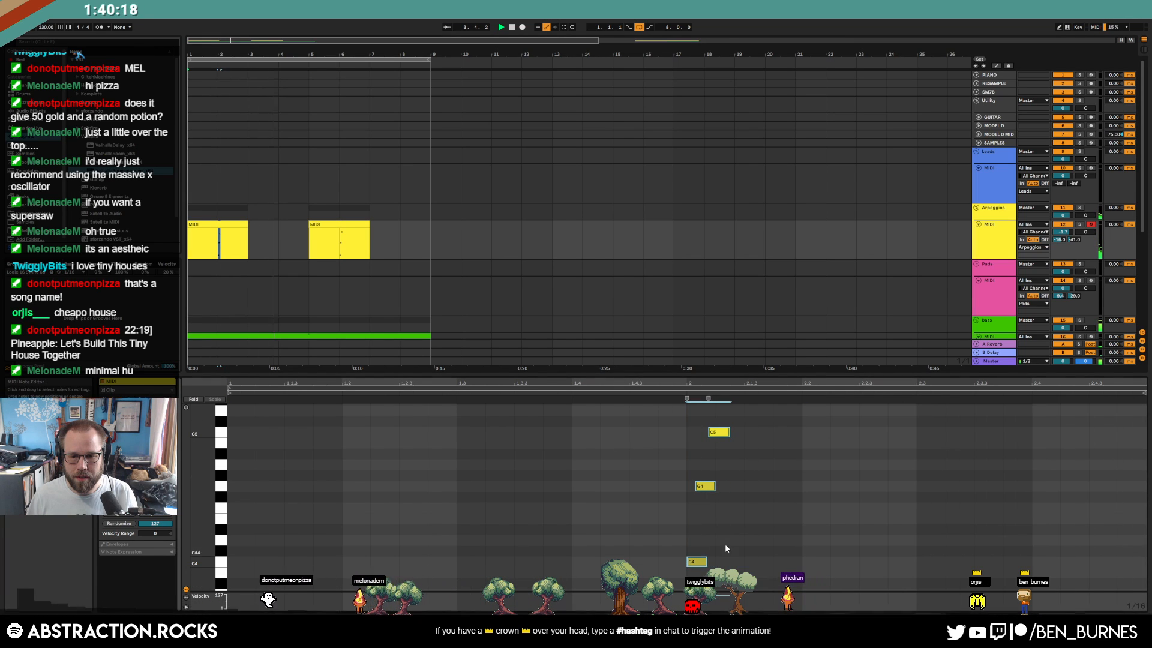
left_click_drag(705, 487, 711, 489)
left_click_drag(702, 566, 696, 569)
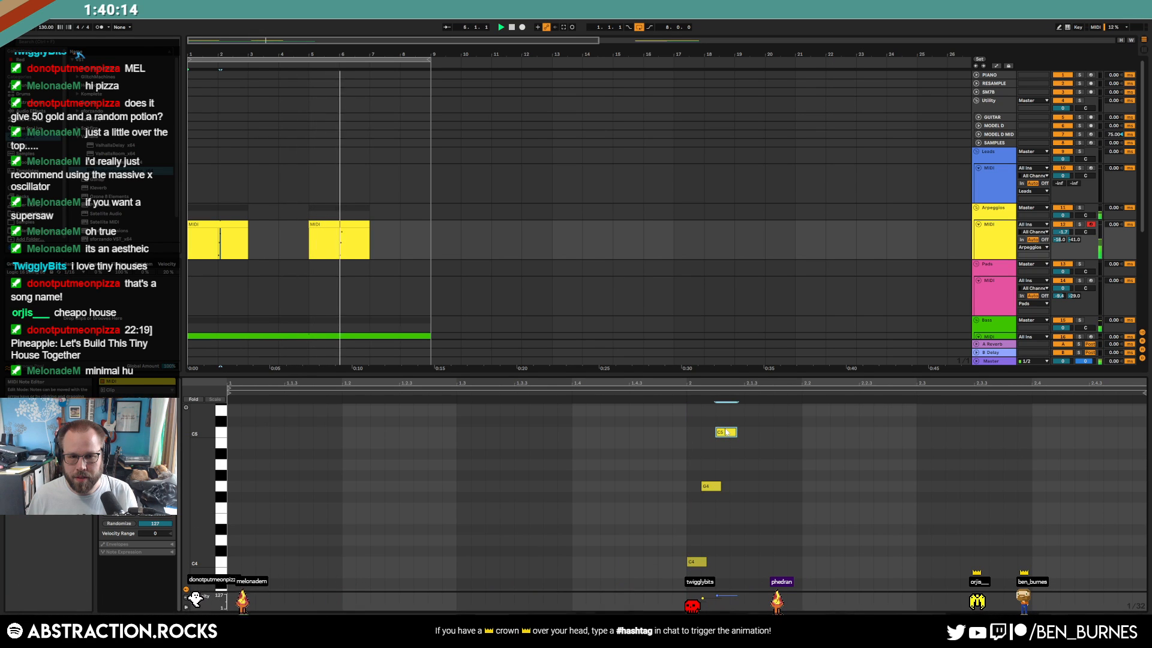
left_click(376, 231)
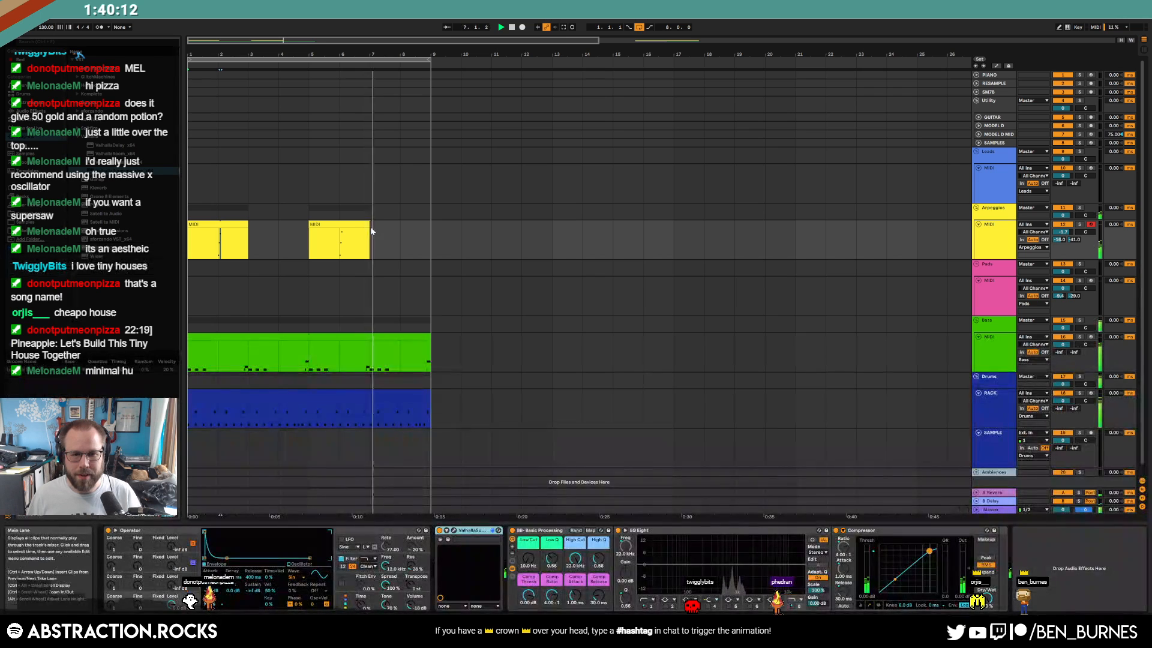
left_click(400, 240)
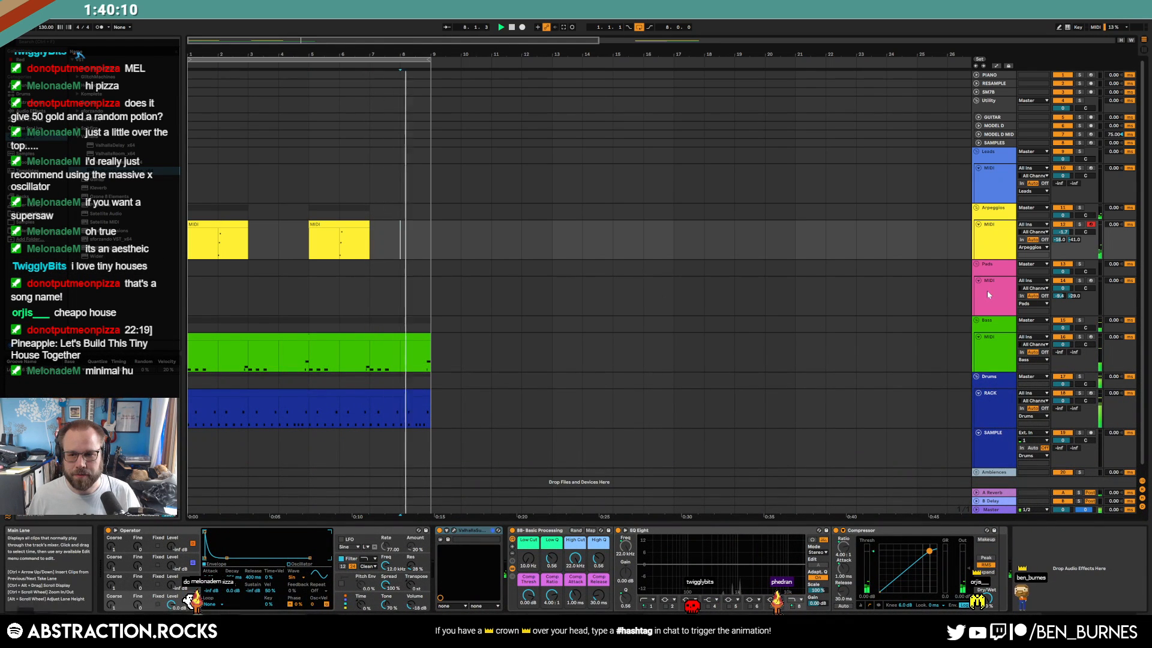
Arm the Leads track, set its Operator attack to 129 ms, and play from the start
left_click(1091, 281)
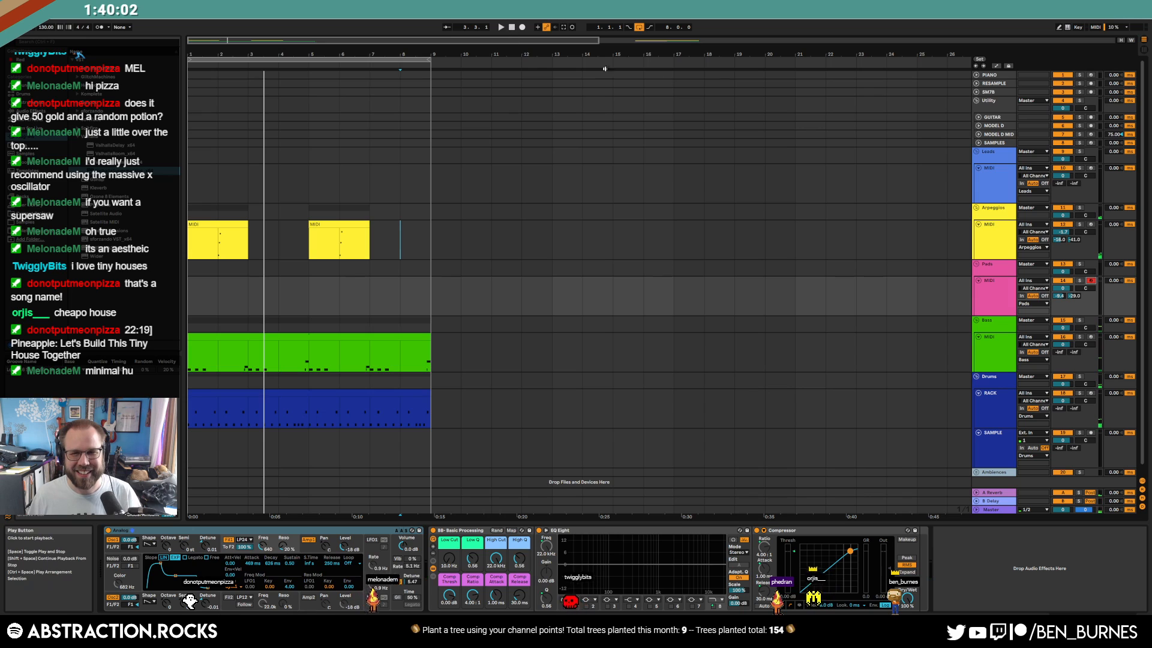
left_click(987, 180)
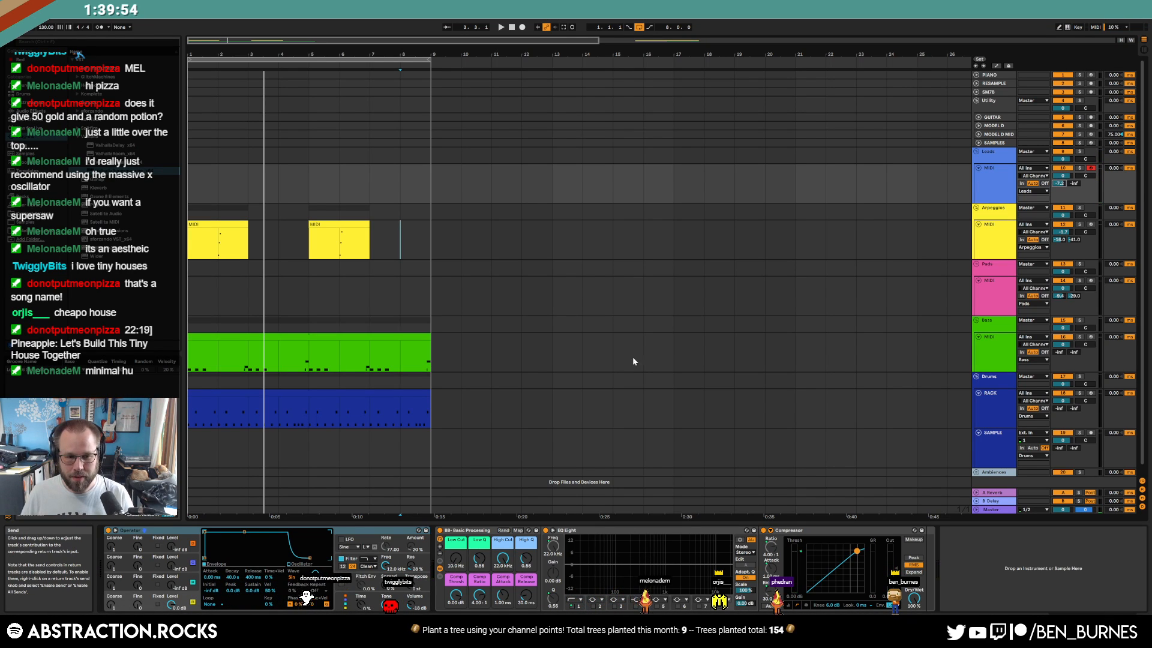
left_click_drag(209, 531, 228, 532)
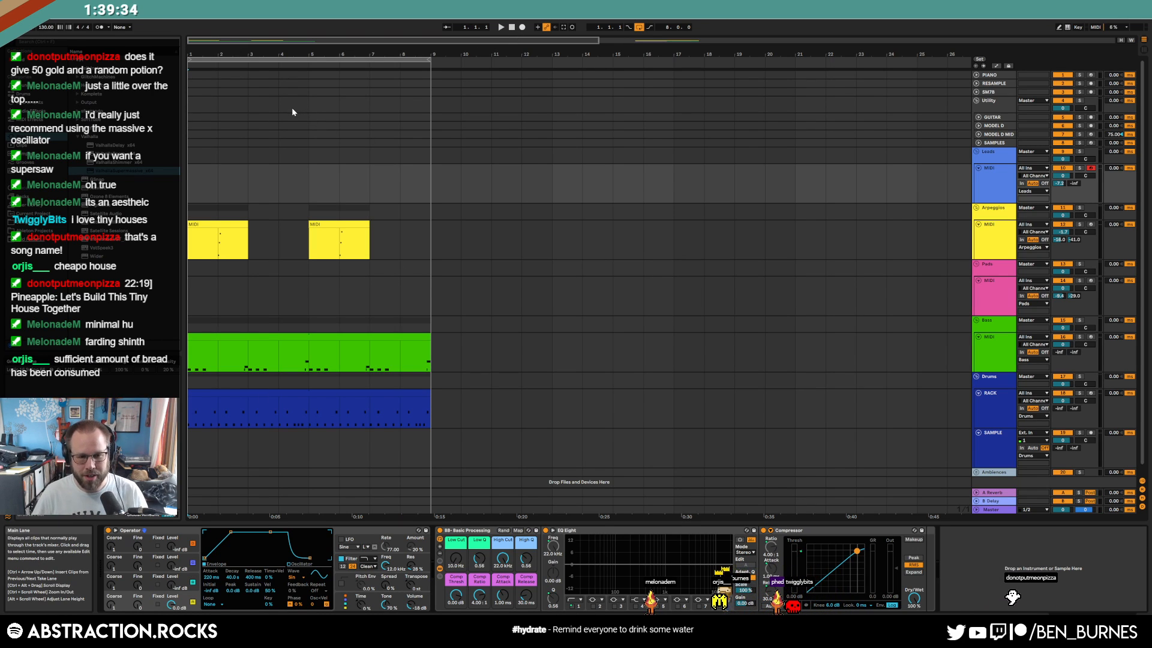
key("space")
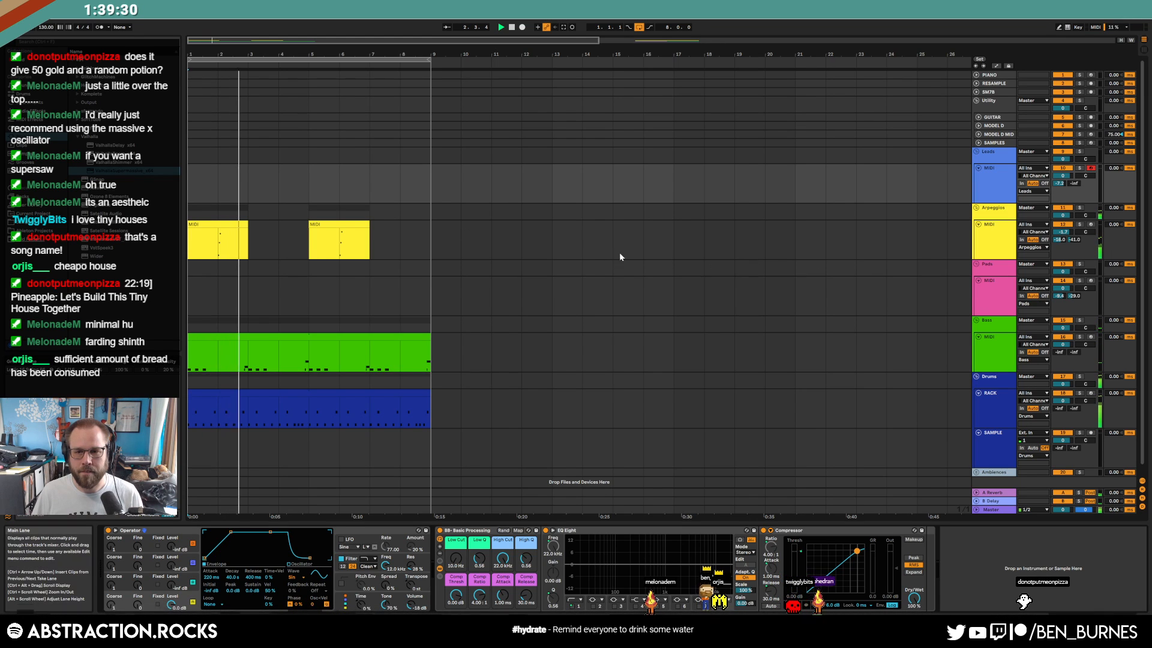
scroll(643, 258, "down", 3)
left_click(991, 295)
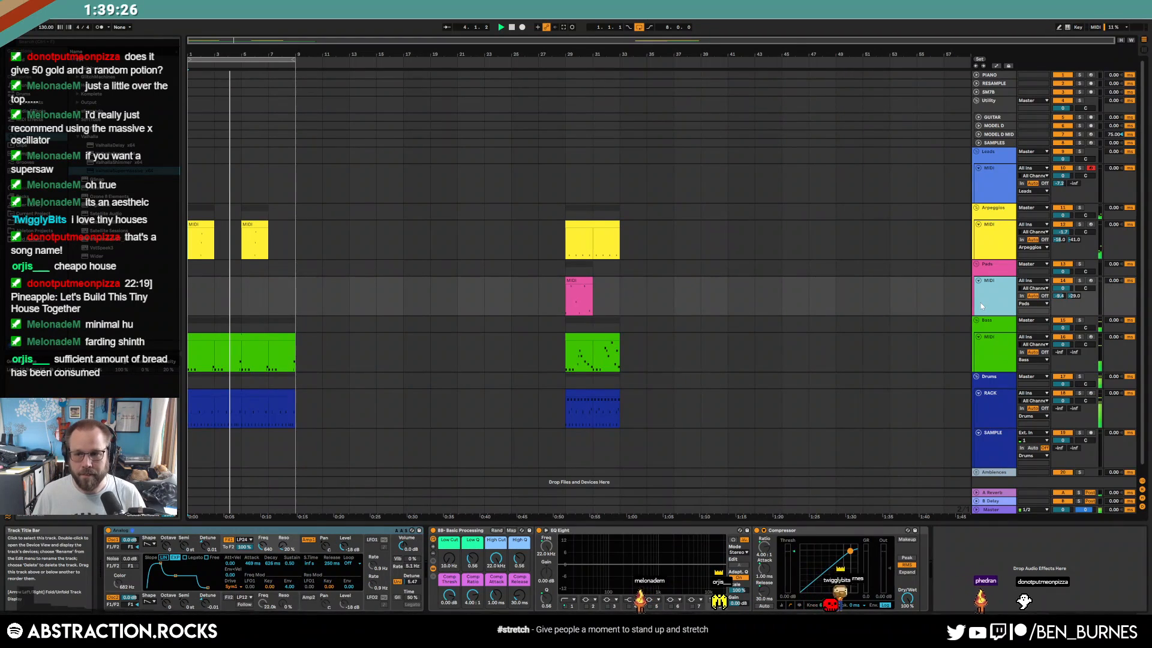
Add and arm MIDI track 11, move Pads above Arpeggios, and set Analog unison detune to 0.00
key("ctrl+shift+t")
left_click_drag(981, 303, 985, 202)
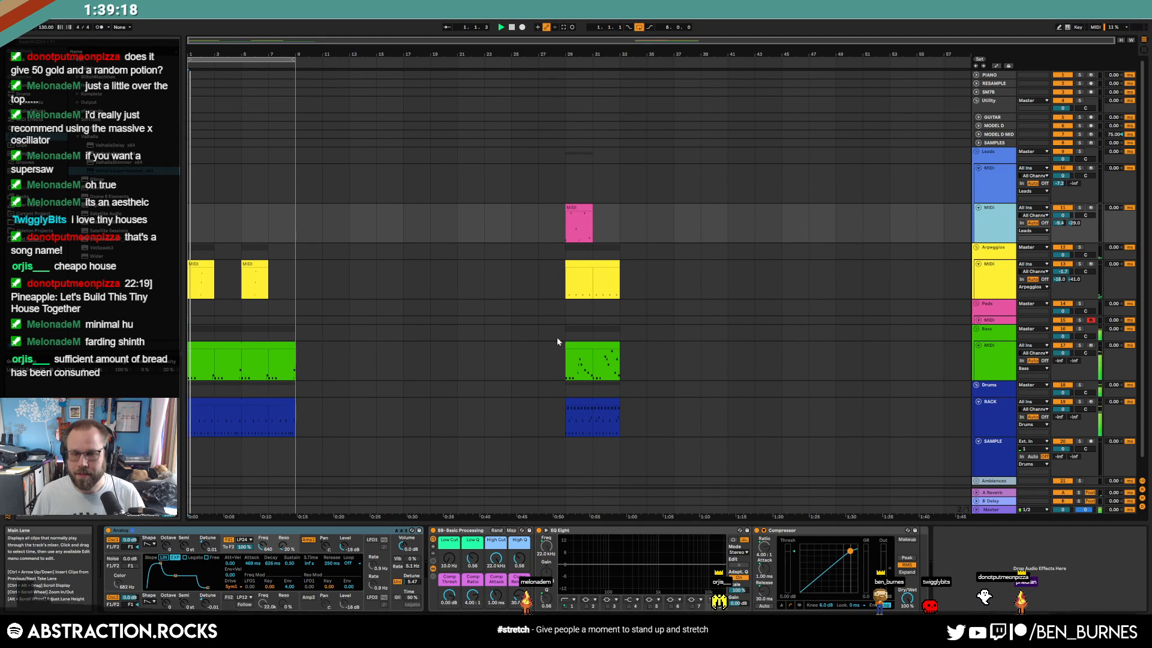
left_click(1090, 209)
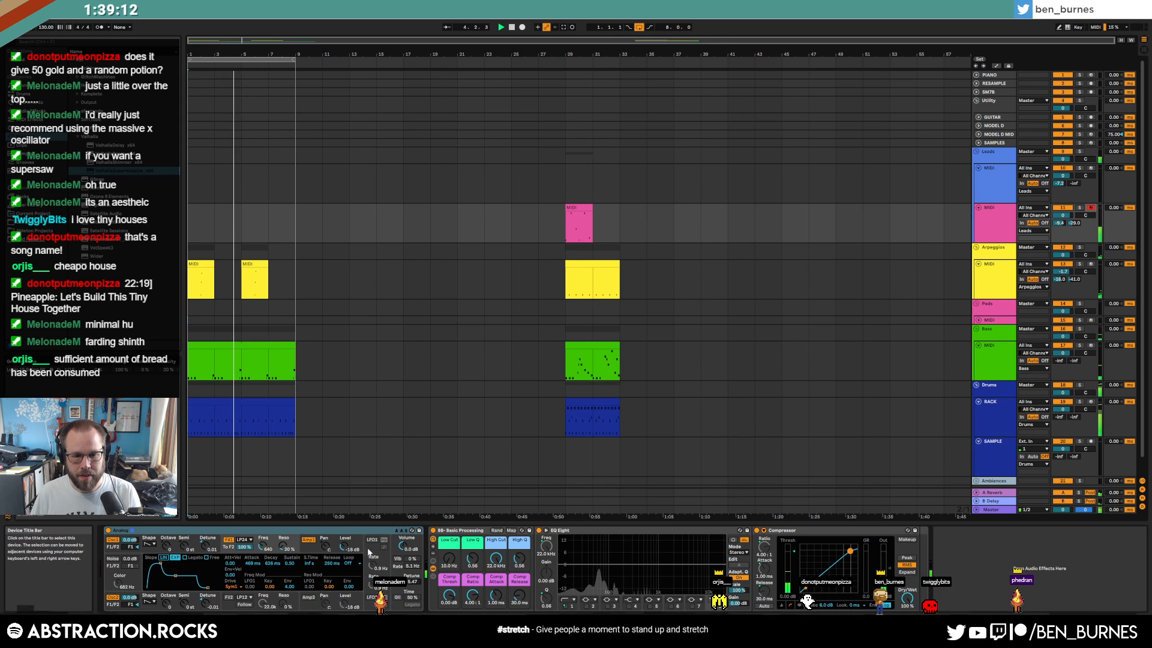
left_click_drag(413, 581, 413, 600)
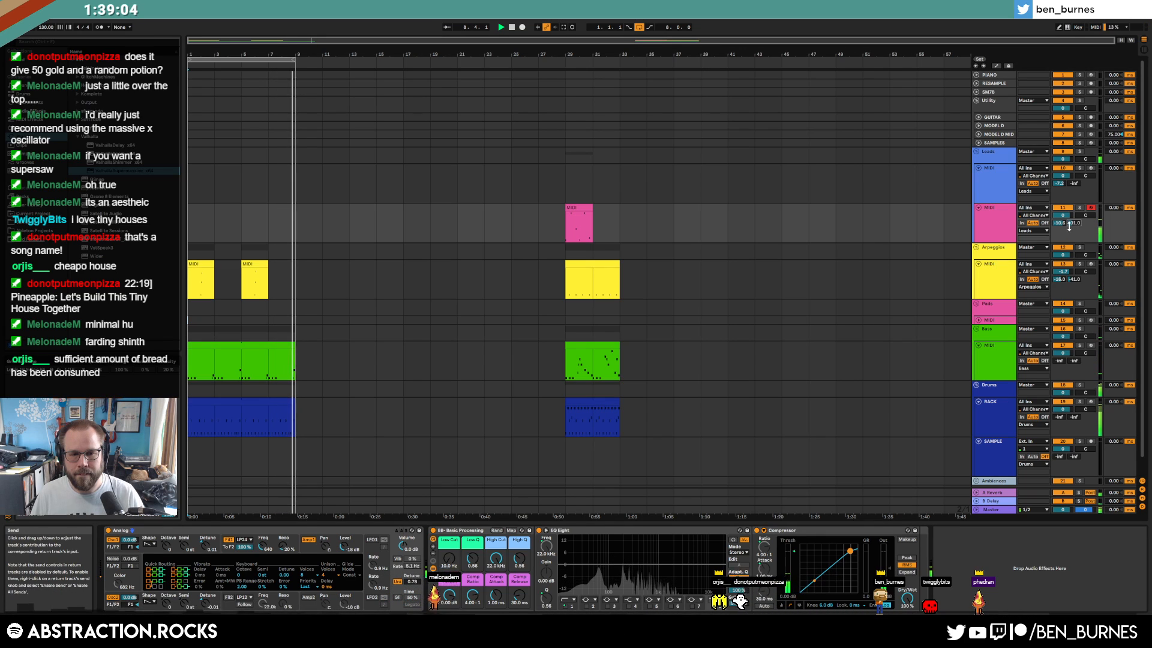
left_click_drag(294, 290, 138, 420)
Duplicate bars 1–9 into bars 9–17, select the closed-hat notes, and loop bars 9–17
key("ctrl+d")
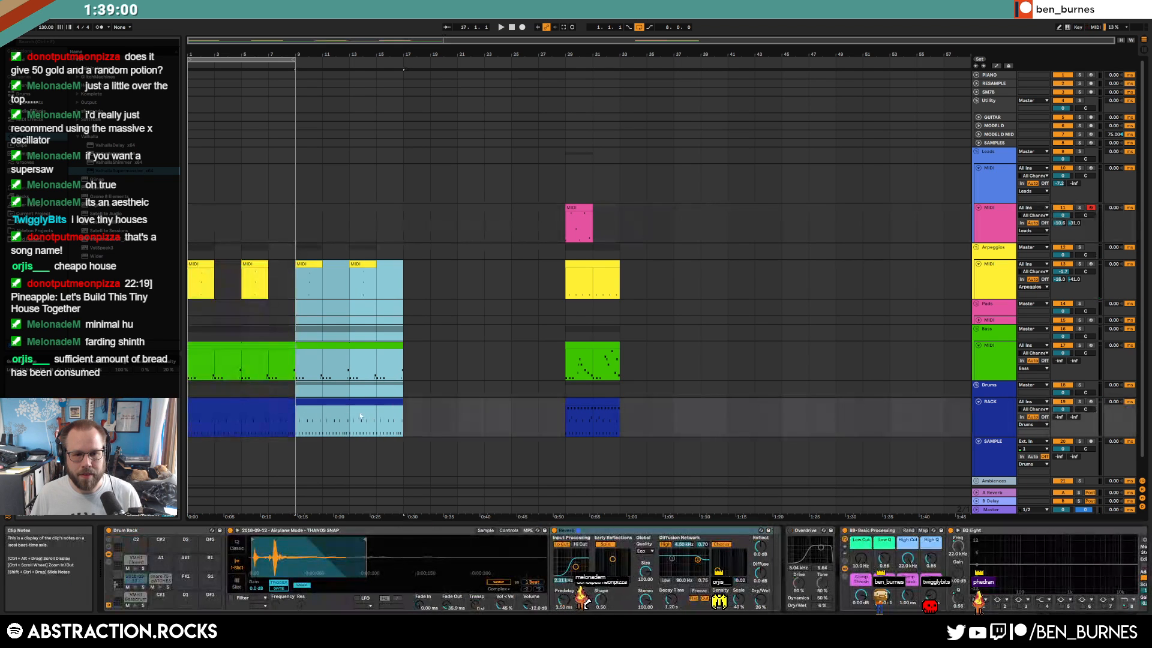
double_click(353, 404)
left_click(251, 409)
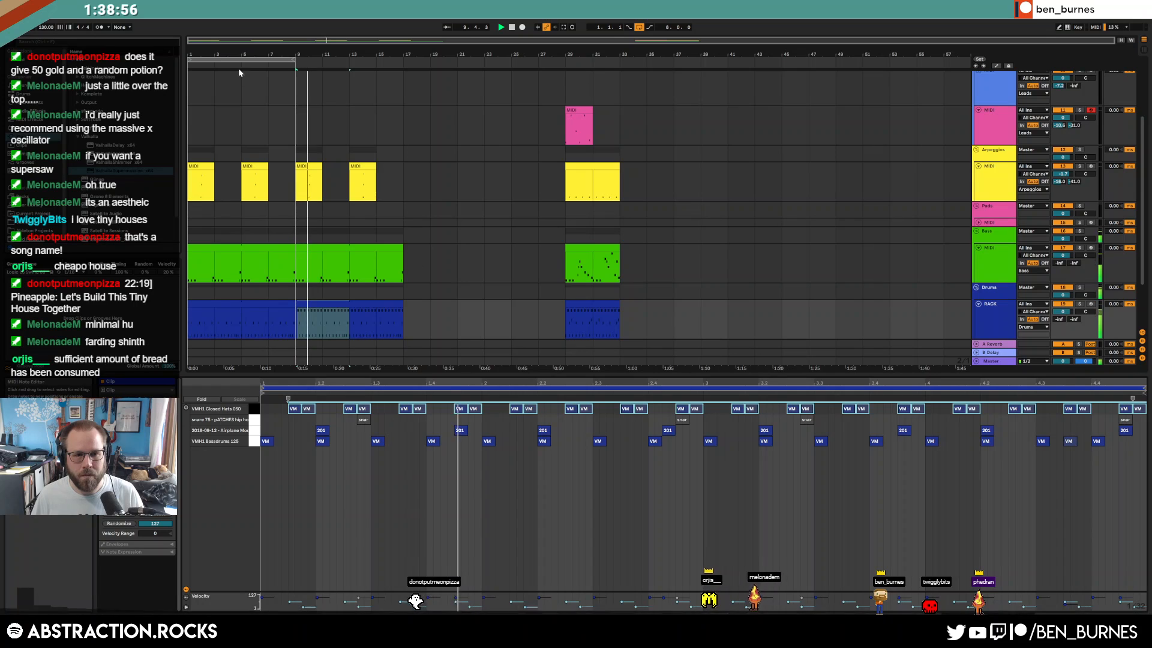
left_click_drag(294, 60, 396, 67)
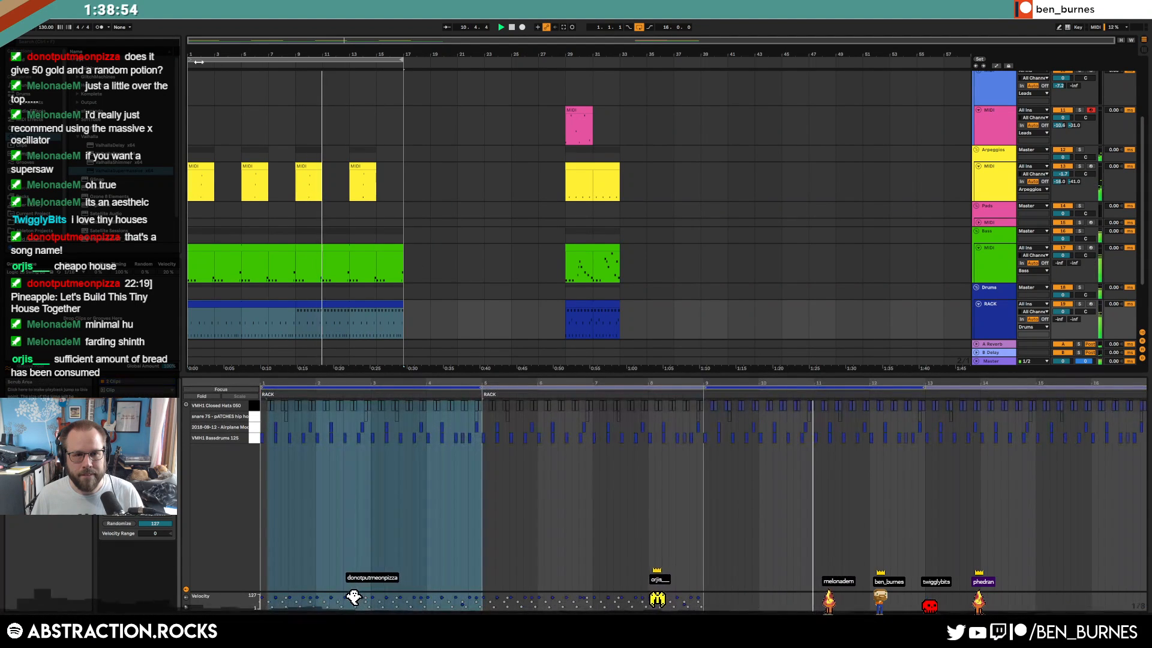
left_click_drag(211, 65, 318, 65)
left_click(488, 343)
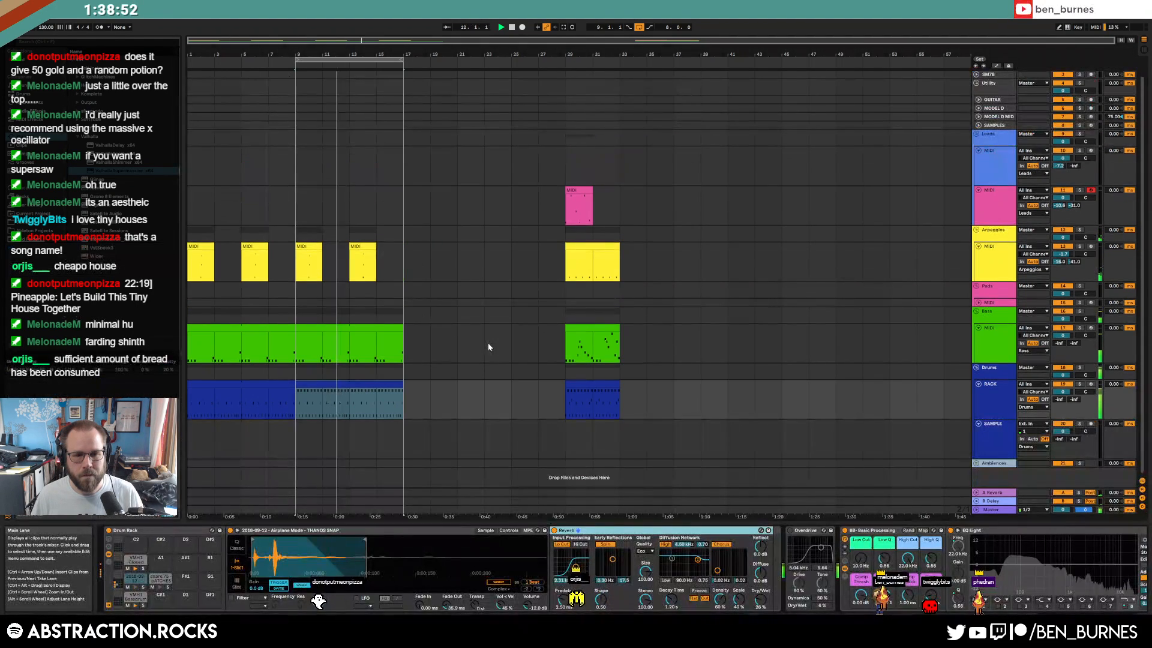
Audition VMH1 Open Hats samples 005, 022, 026, 027, 025 and 029, ending on 025
left_click(35, 223)
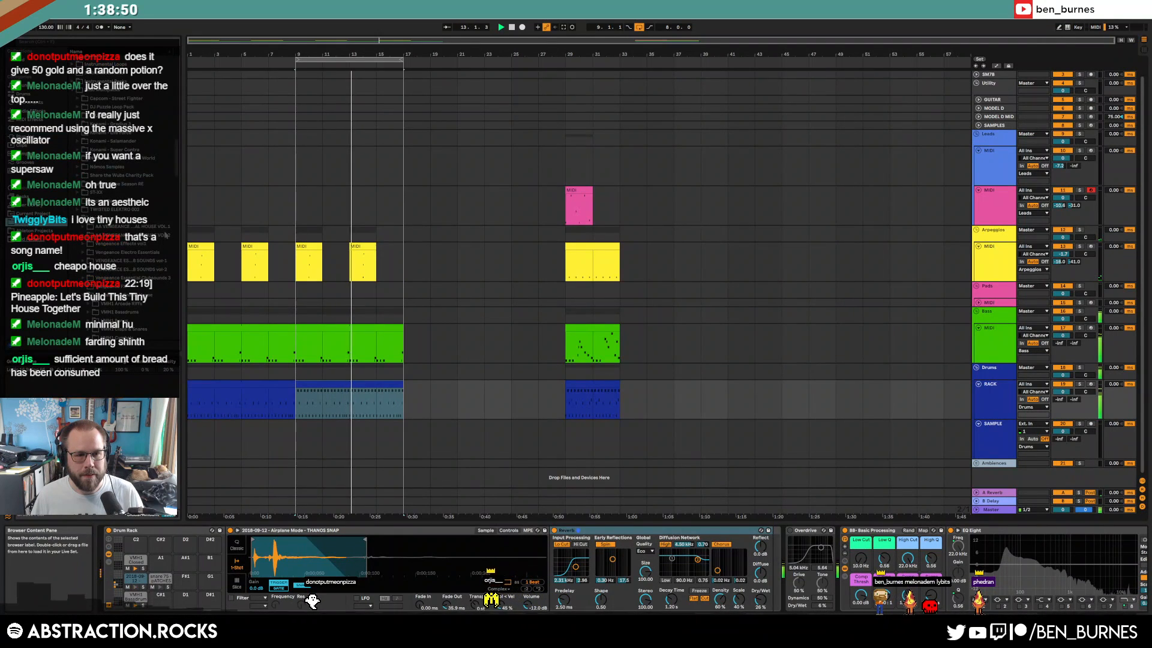
left_click_drag(177, 157, 189, 186)
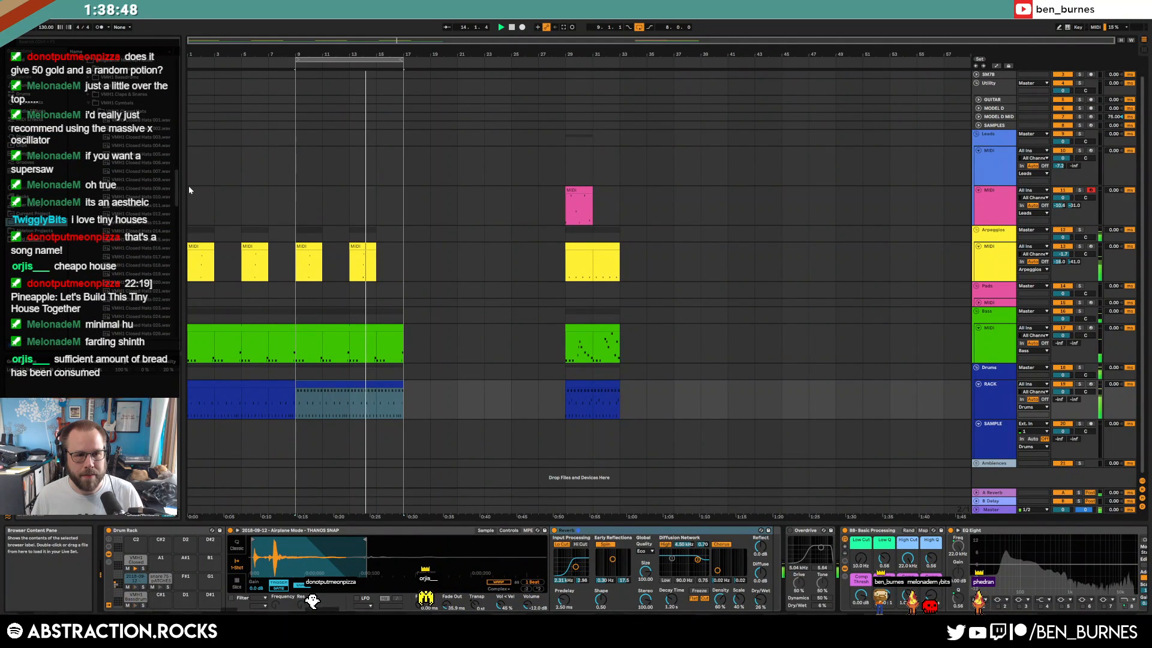
left_click(94, 111)
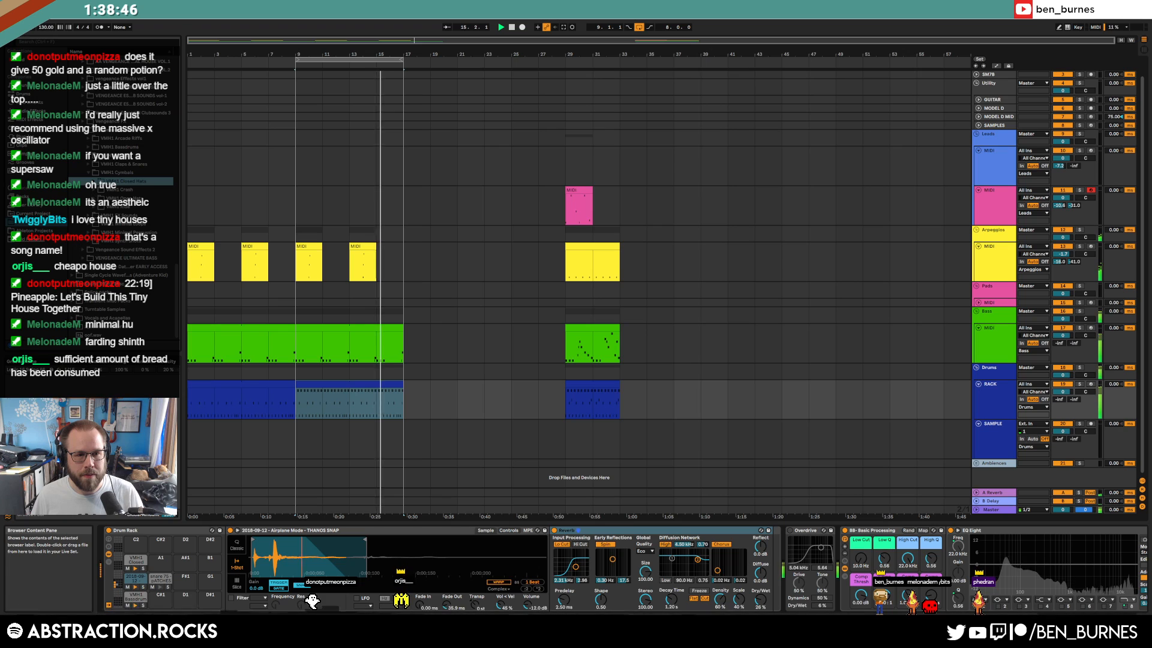
left_click(95, 198)
left_click(127, 251)
left_click_drag(179, 152, 179, 183)
left_click(147, 218)
left_click(149, 251)
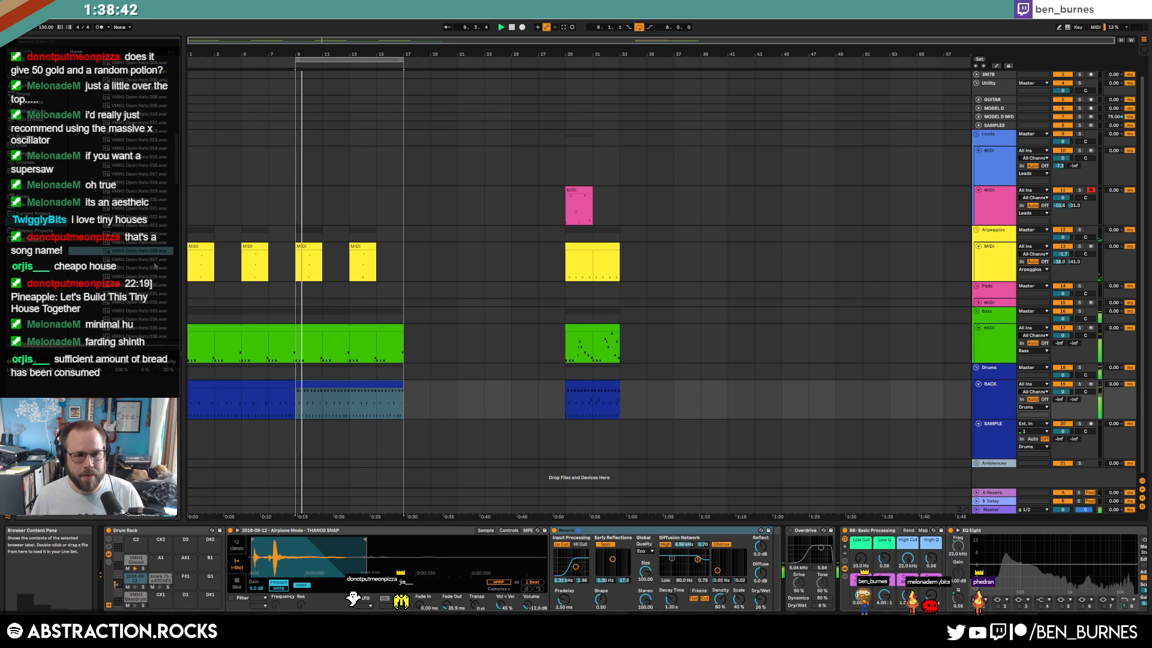
left_click(155, 259)
left_click(133, 252)
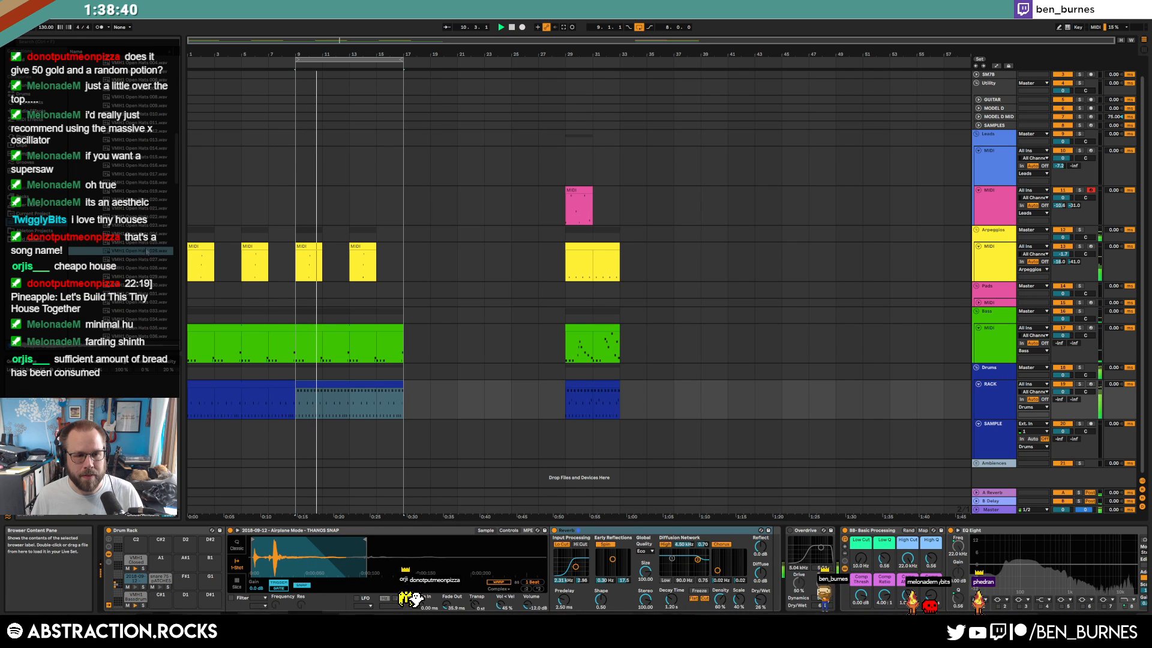
left_click(144, 243)
left_click(144, 277)
left_click(152, 243)
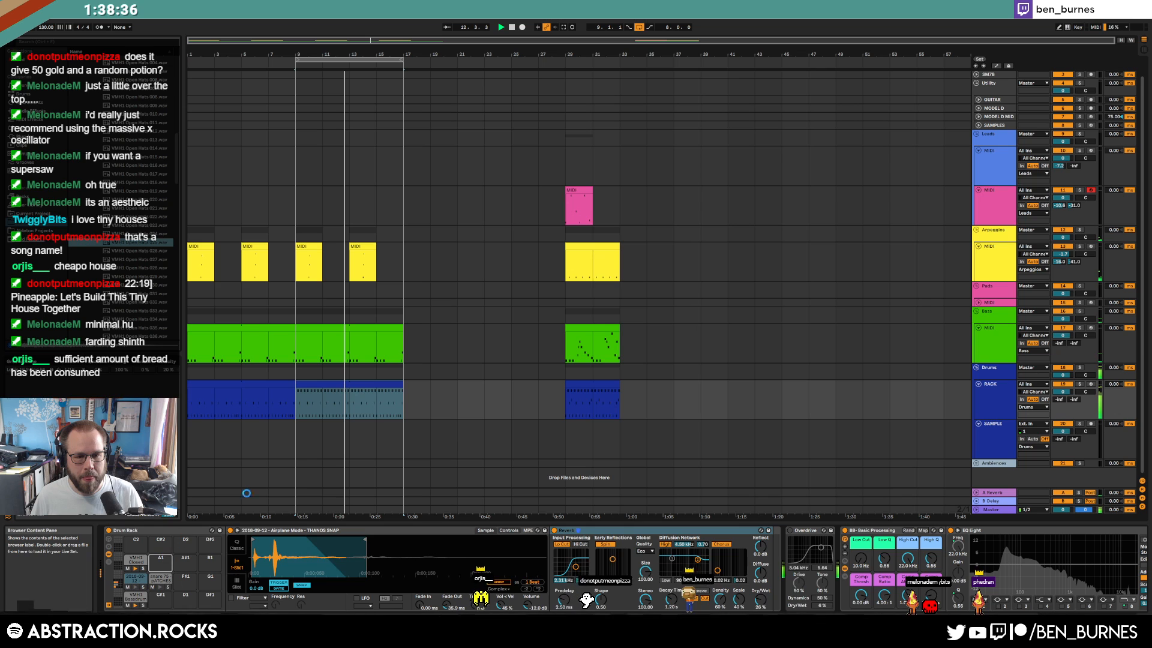
Draw a VMH1 Open Hats note at the drum clip's start and repeat it to make four hits
double_click(354, 386)
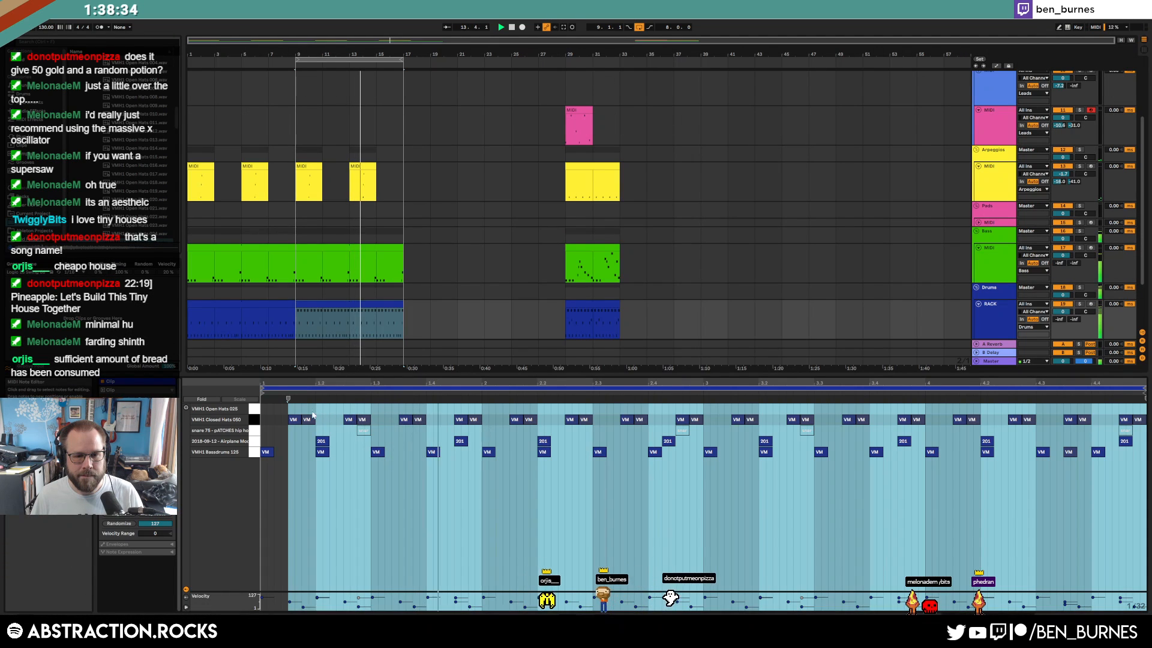
double_click(291, 409)
key("shift+Tab")
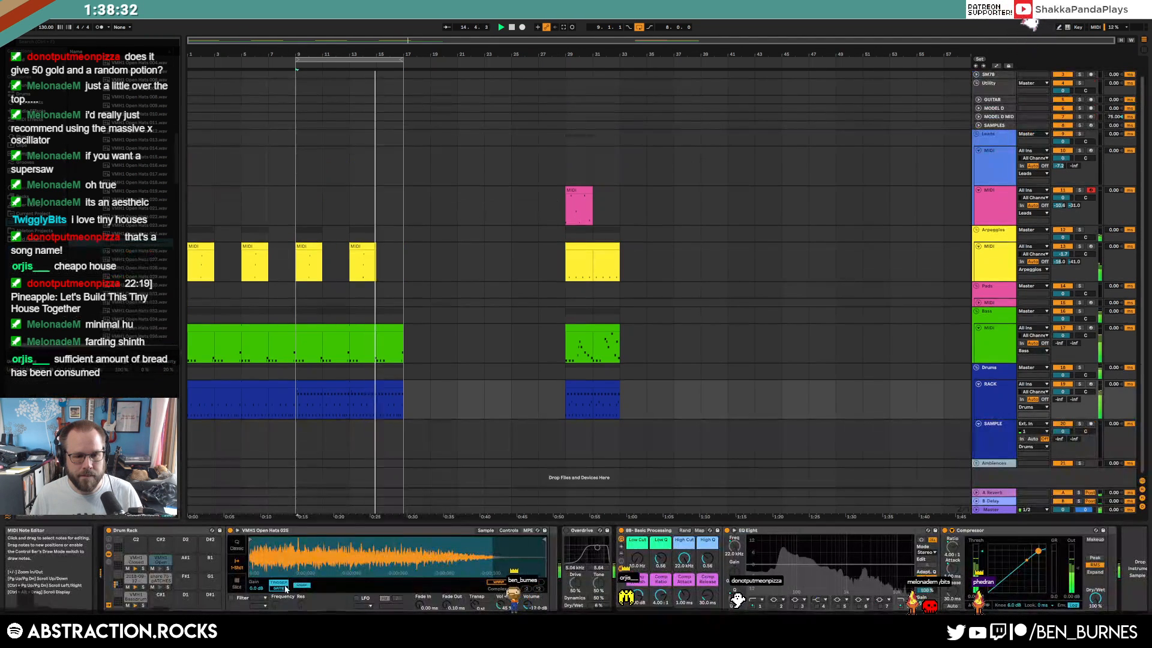
key("shift+Tab")
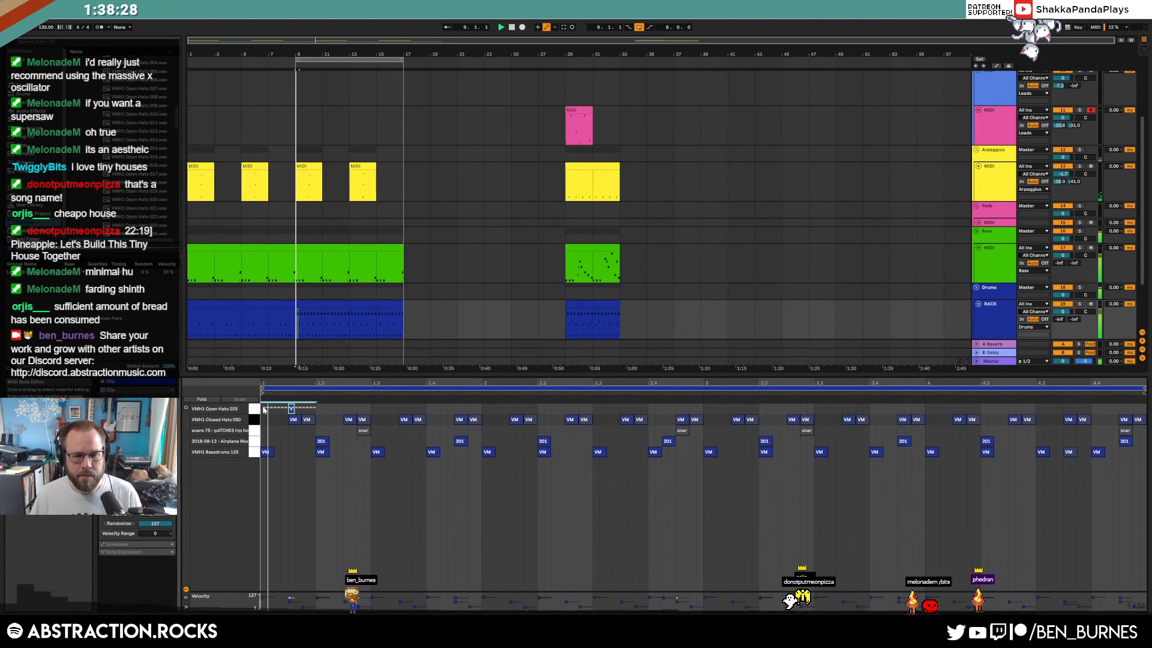
key("ctrl+d")
key("ctrl+d")
key("ctrl+d")
Copy the four open hat notes, undo the extra duplicates, and paste them at bar 3
left_click_drag(265, 411, 457, 421)
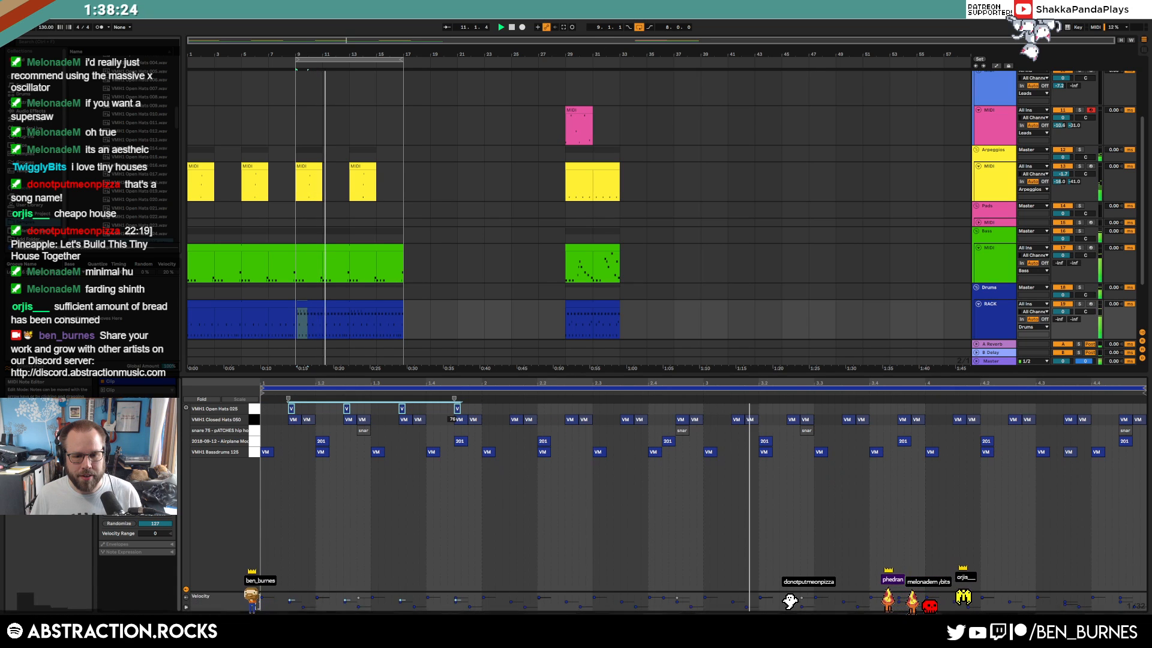
key("ctrl+d")
key("ctrl+d")
key("ctrl+d")
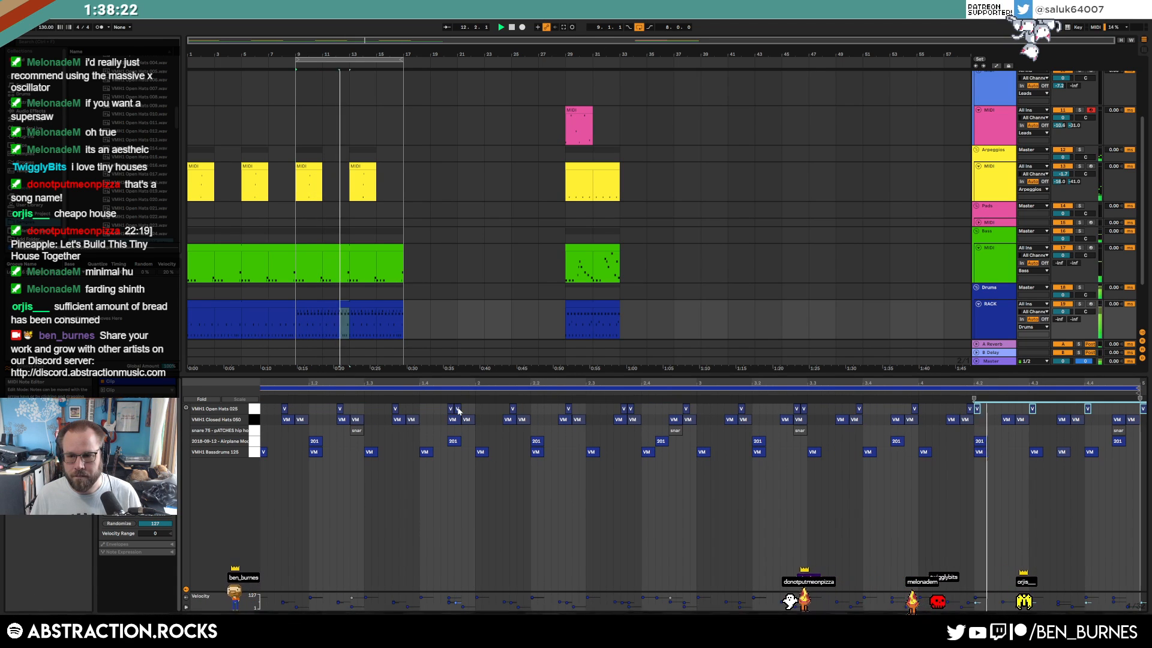
key("ctrl+z")
key("ctrl+z")
key("ctrl+z")
mouse_move(474, 404)
left_mouse_down()
mouse_move(263, 409)
mouse_move(482, 413)
left_mouse_up()
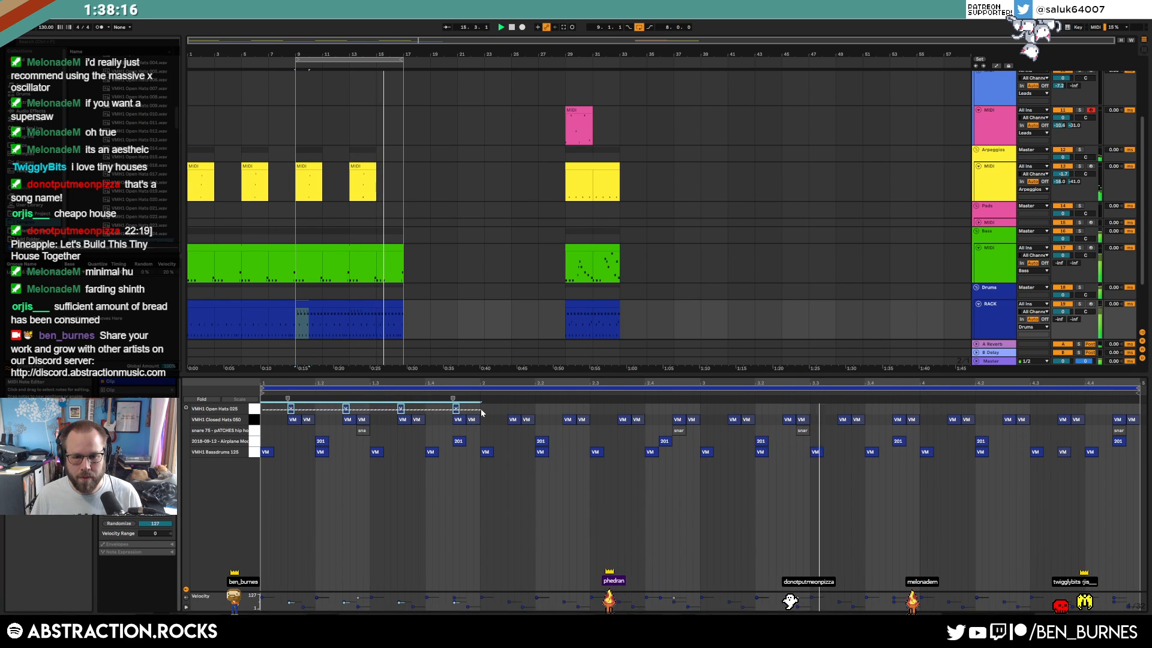
left_click(703, 405)
key("ctrl+v")
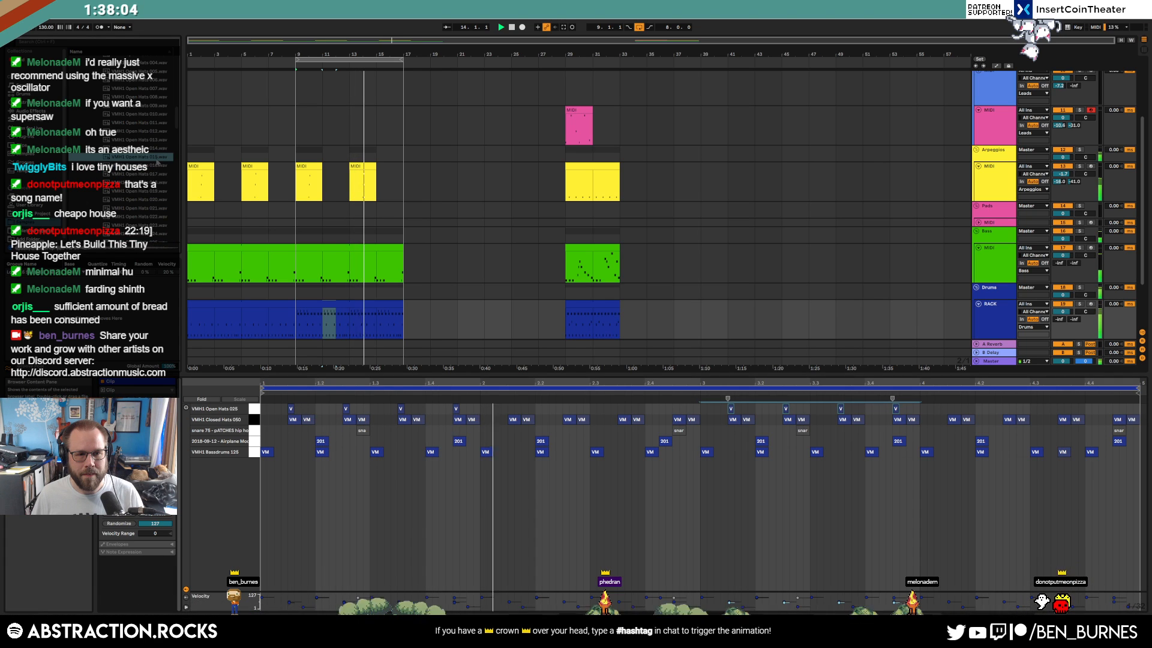
key("shift+Tab")
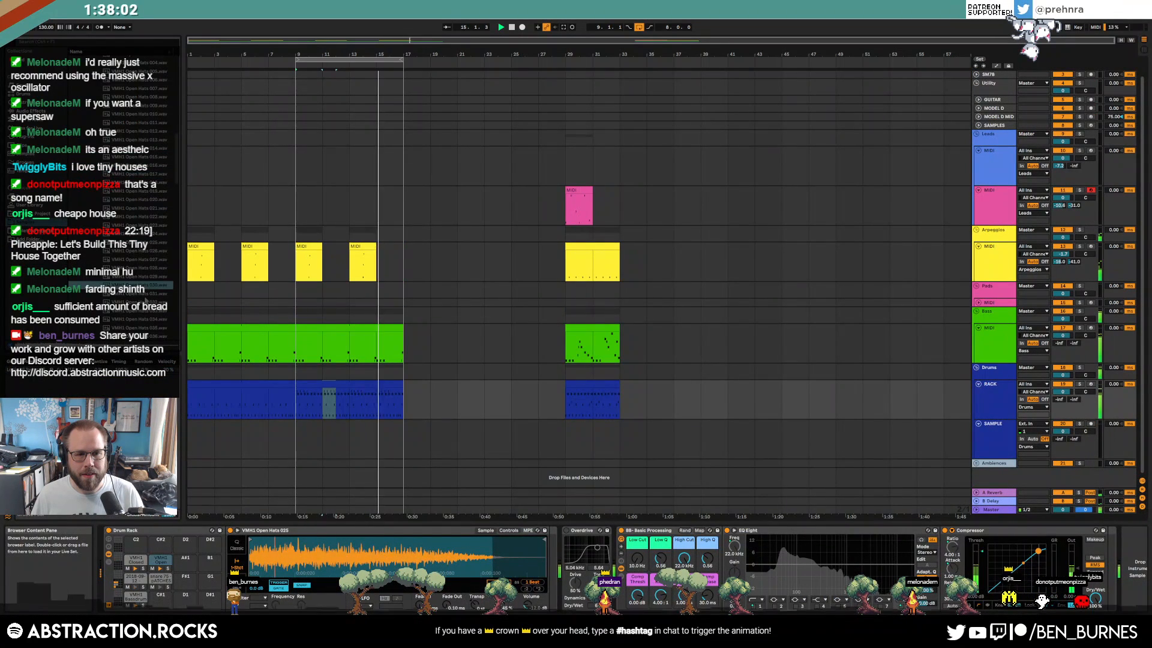
Audition open hat samples 036–040 and load VMH1 Open Hats 040 into the Simpler
scroll(144, 328, "down", 1)
left_click(145, 309)
left_click(145, 318)
left_click(148, 327)
left_click(149, 335)
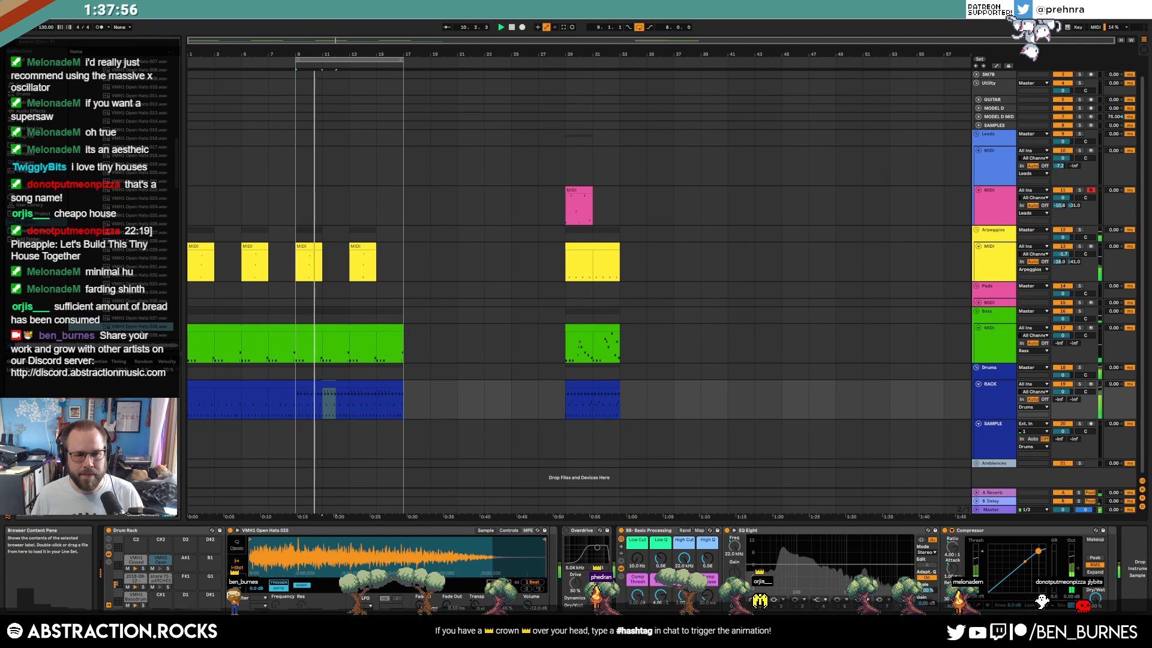
scroll(148, 333, "down", 1)
left_click(140, 308)
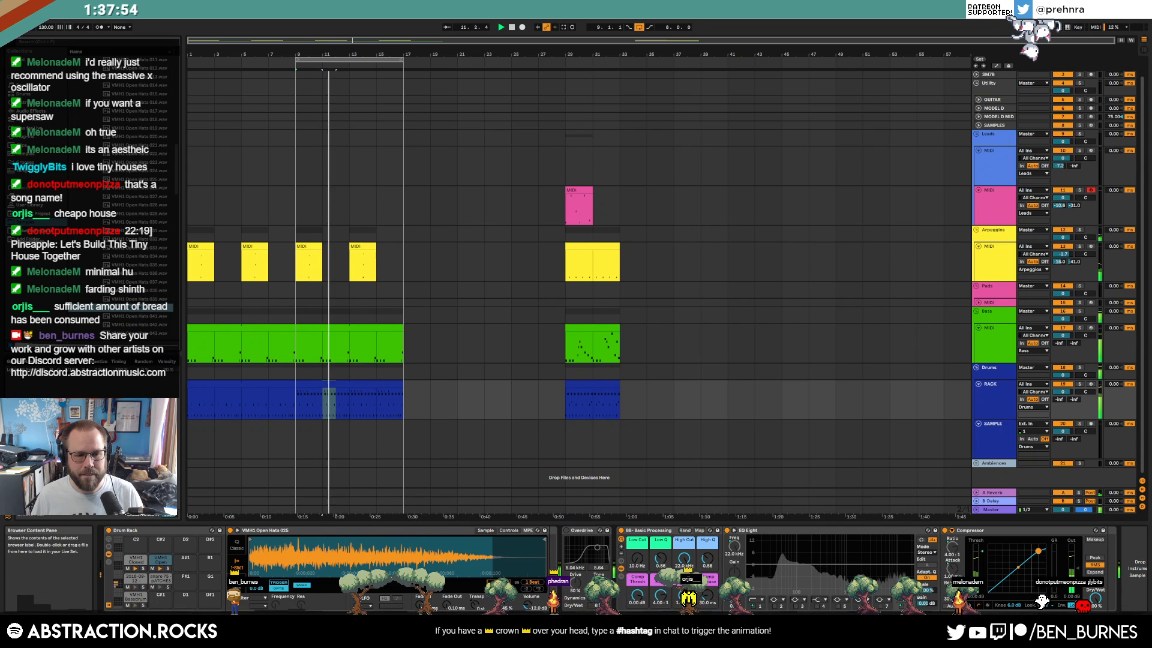
left_click_drag(138, 309, 396, 557)
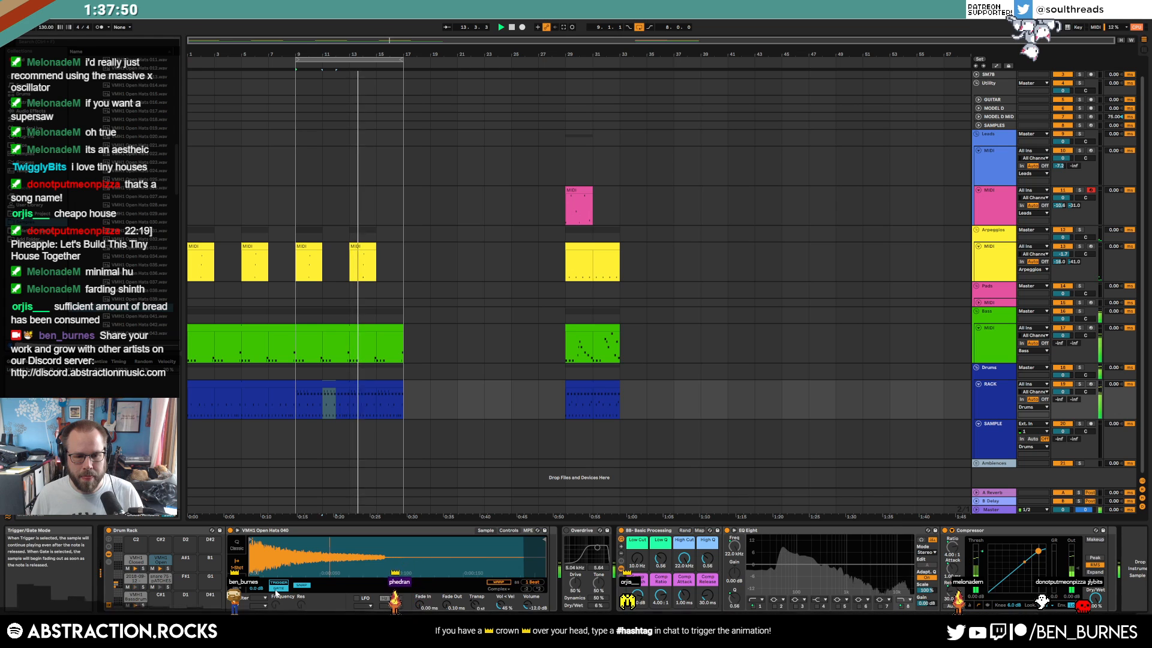
Trim the open hat sample's end and give it a 1.73 ms fade-out
left_click_drag(546, 539, 378, 541)
left_click_drag(445, 604, 445, 585)
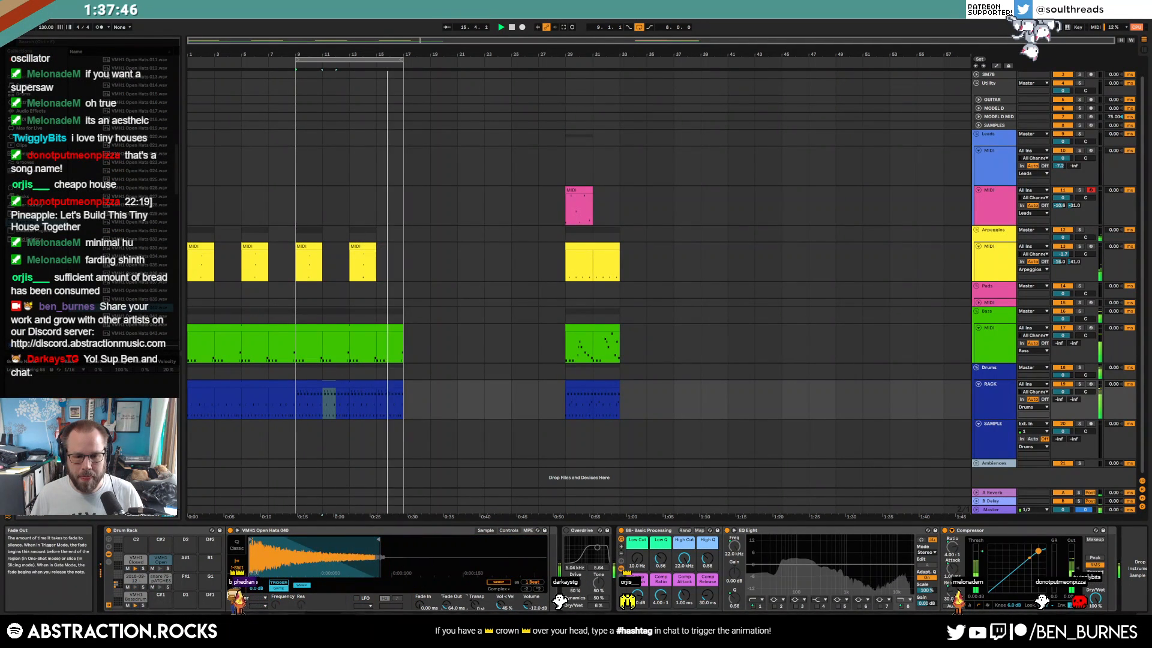
left_click_drag(379, 540, 811, 567)
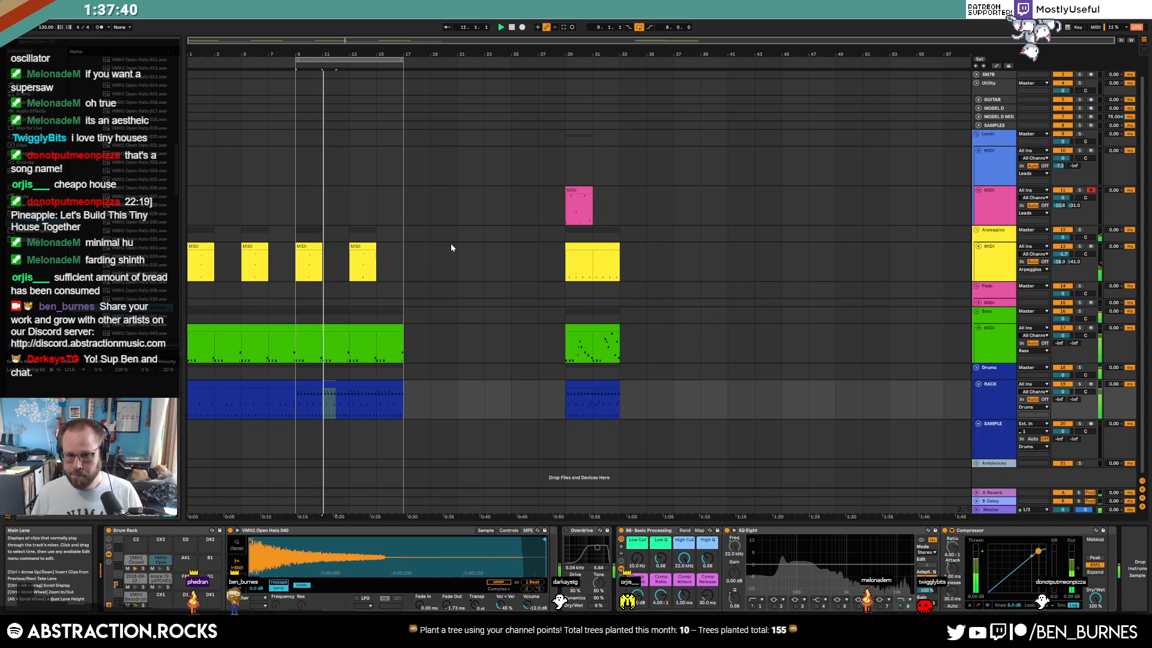
Recolour the pink MIDI track light blue
left_click(982, 193)
right_click(999, 197)
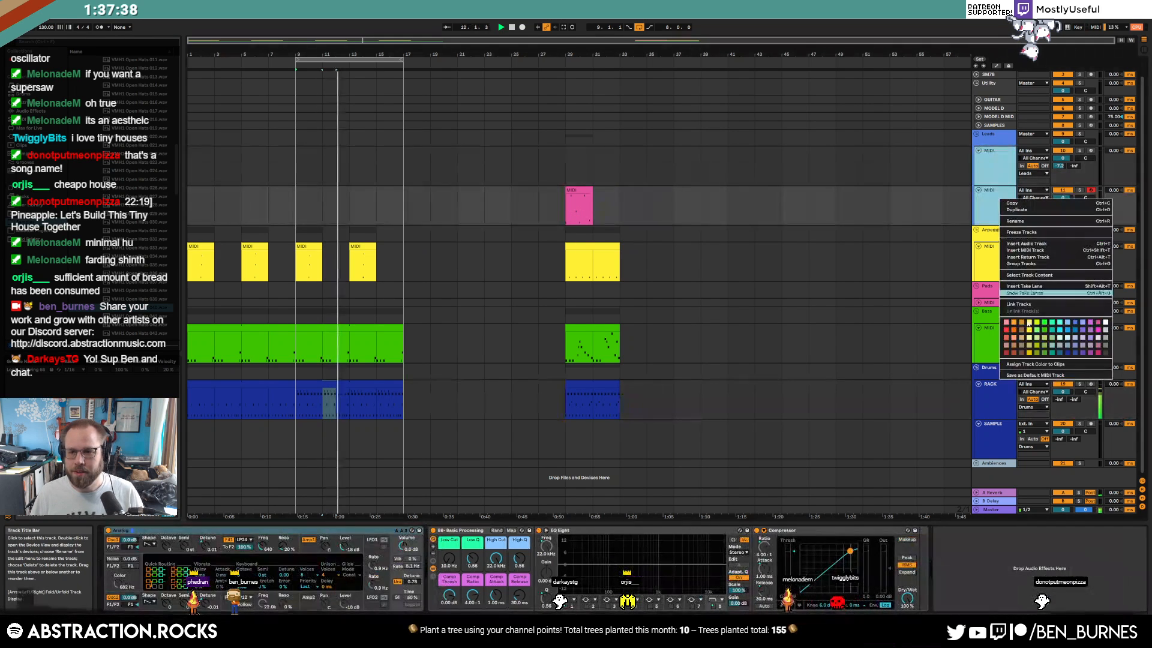
left_click(1070, 322)
left_click(992, 158)
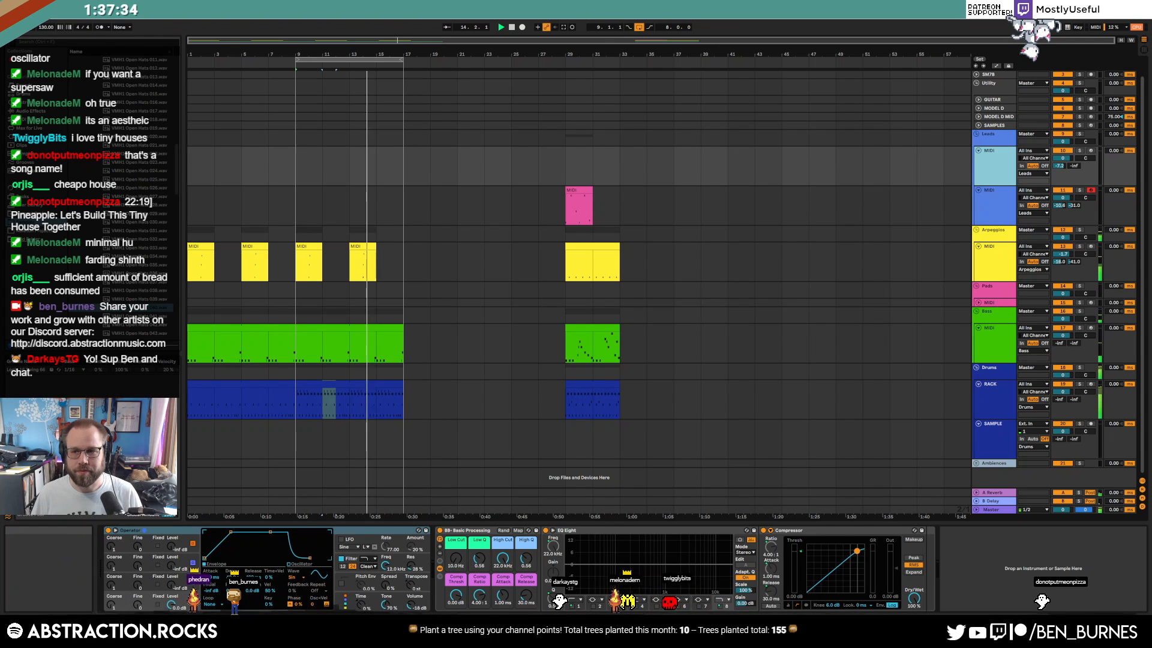
Start Save As into the 2 Hour Tracks 2022 folder with a new dated 2022-05 file name
key("ctrl+s")
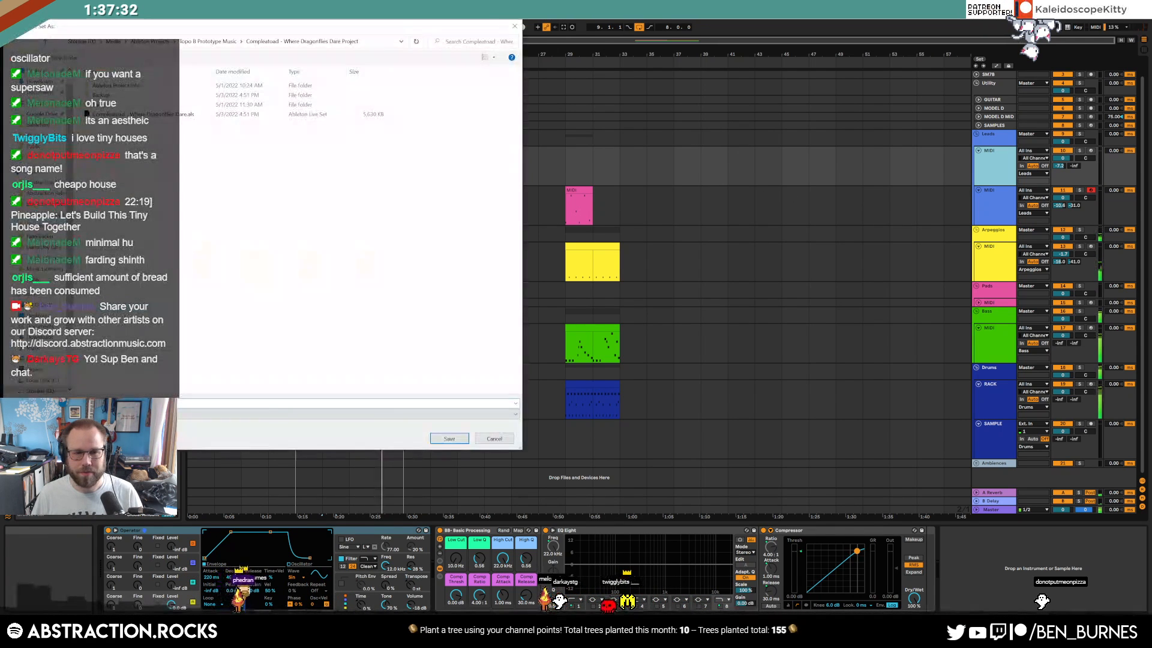
left_click_drag(235, 24, 591, 102)
left_click(494, 122)
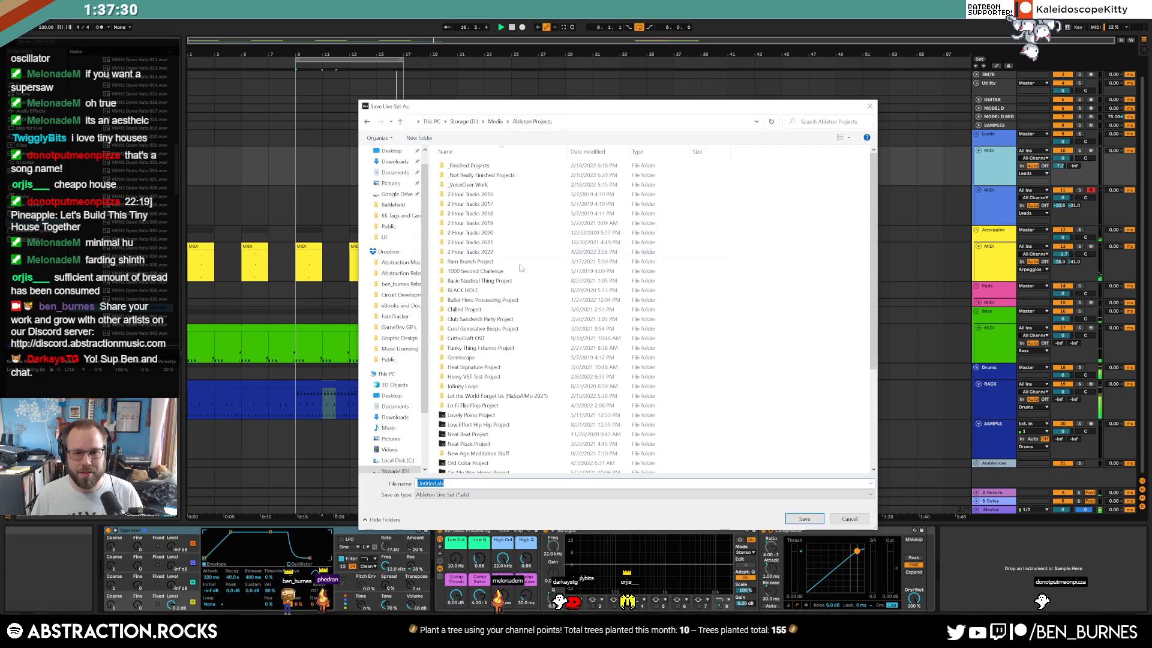
double_click(485, 253)
left_click(485, 483)
type("2022-04")
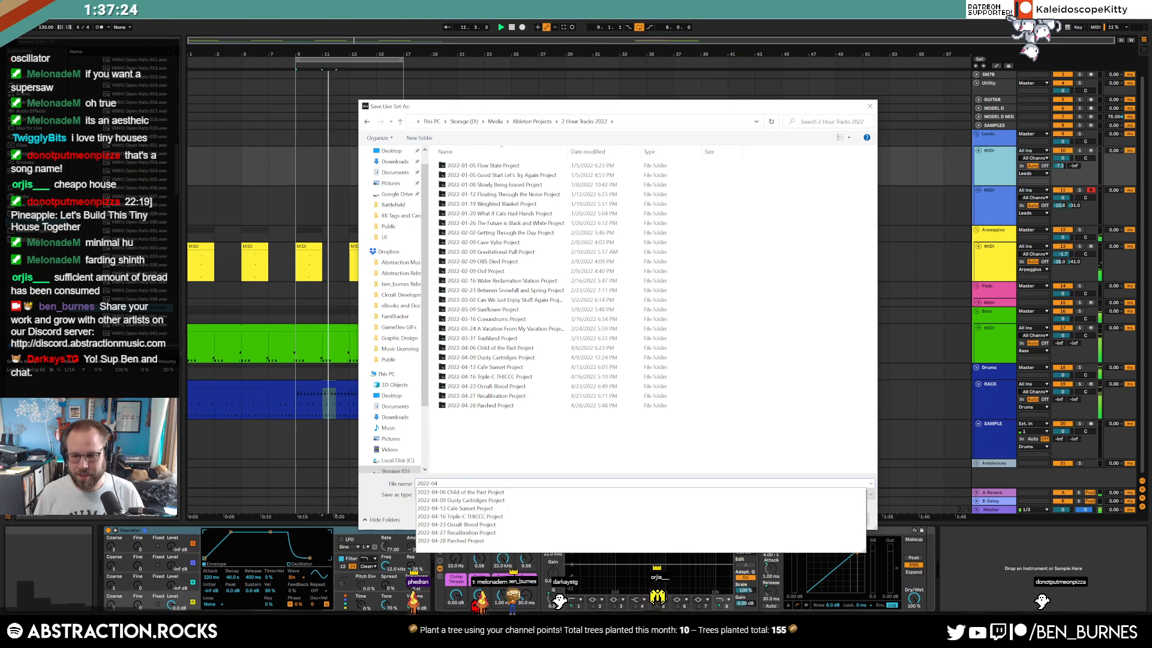
key("BackSpace")
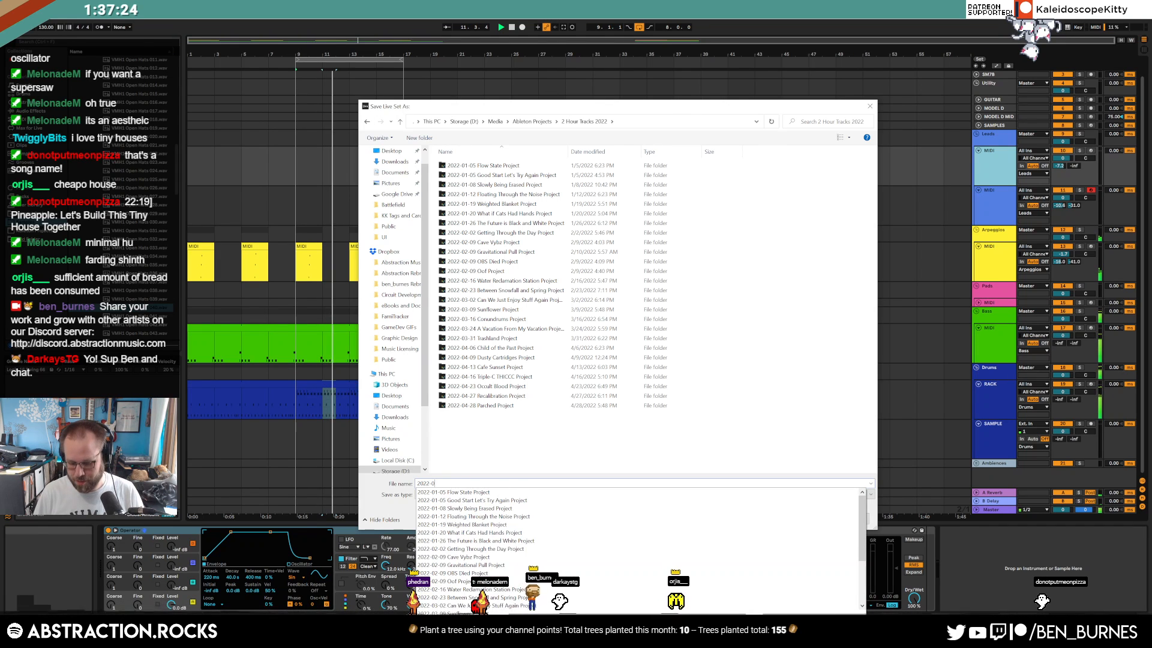
type("5-04")
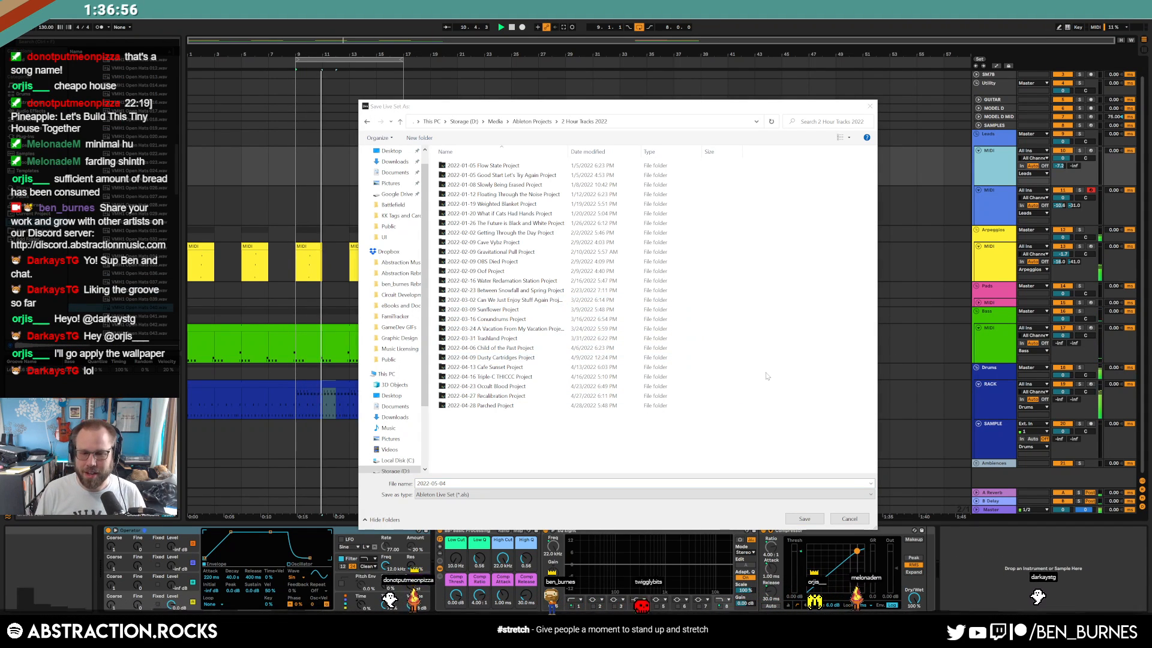
Cancel the save and place the cursor in the Arpeggios track at bar 17
left_click(594, 459)
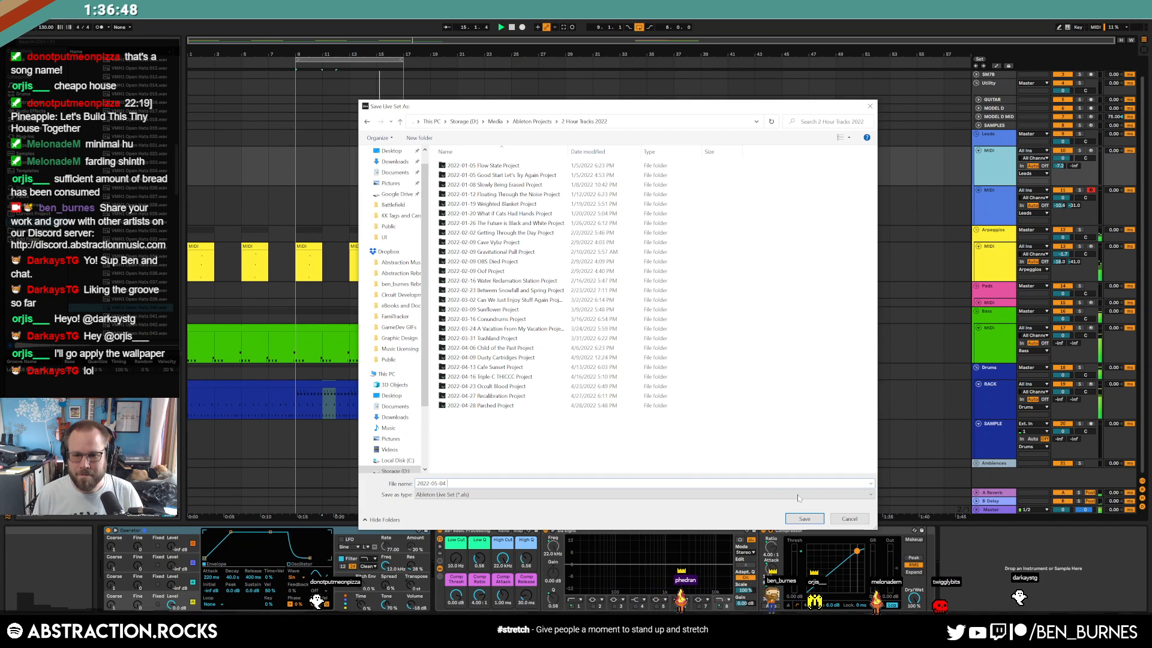
left_click(851, 518)
left_click(416, 271)
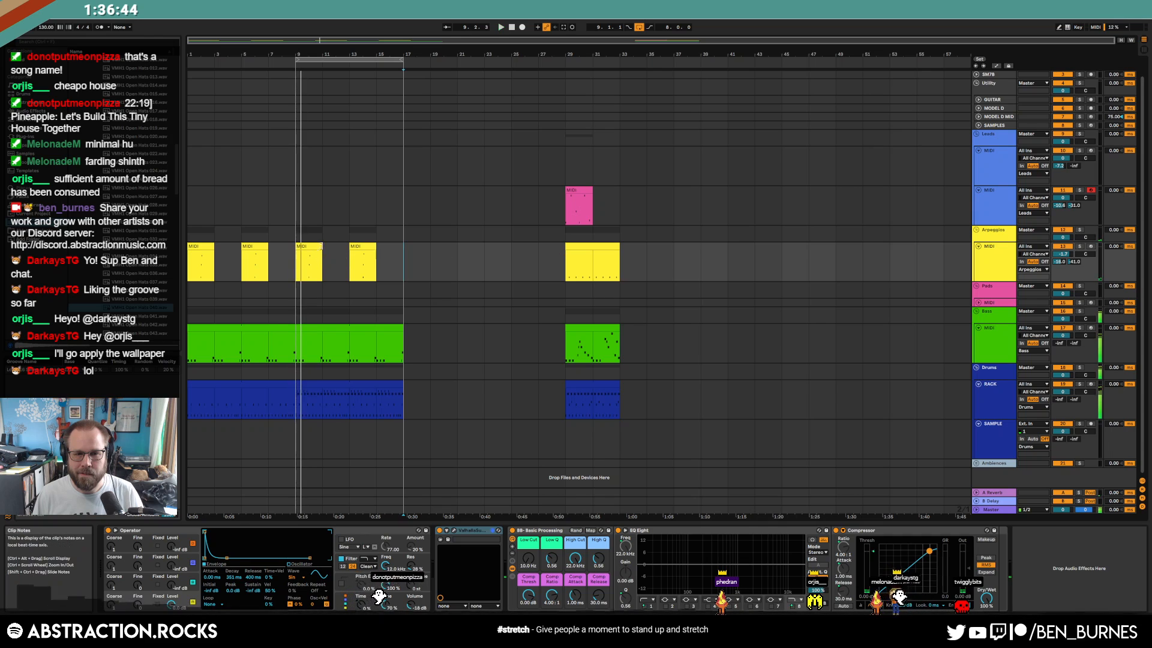
Stop playback and assign the second lead track's blue colour to its clips
key("space")
left_click(294, 342)
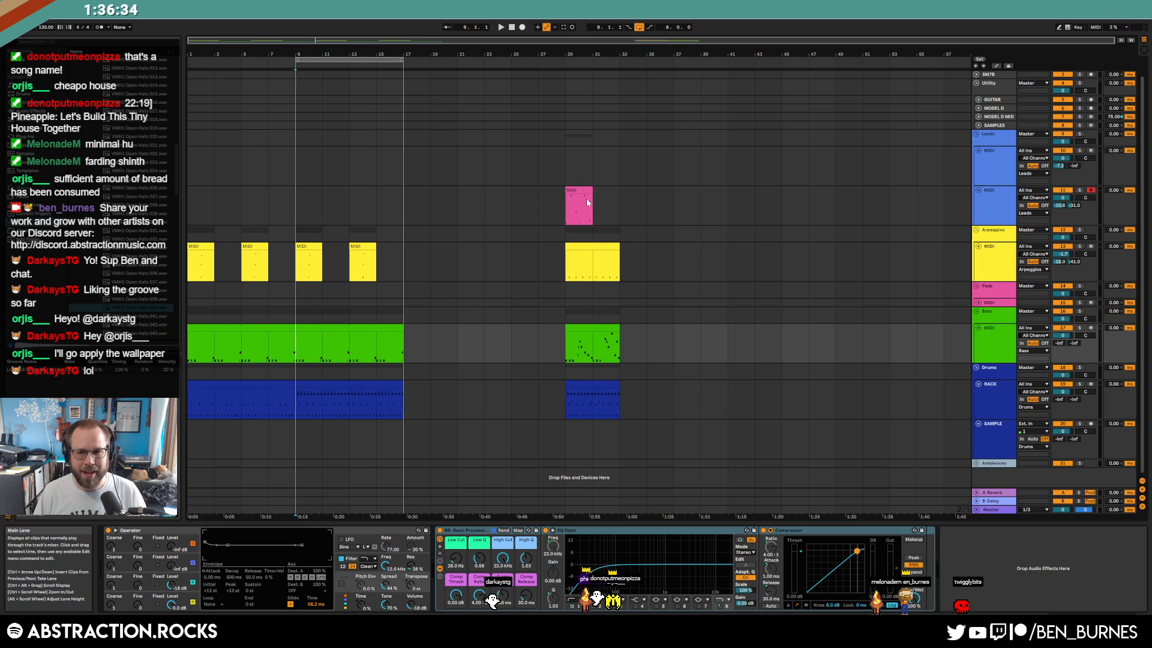
left_click(988, 169)
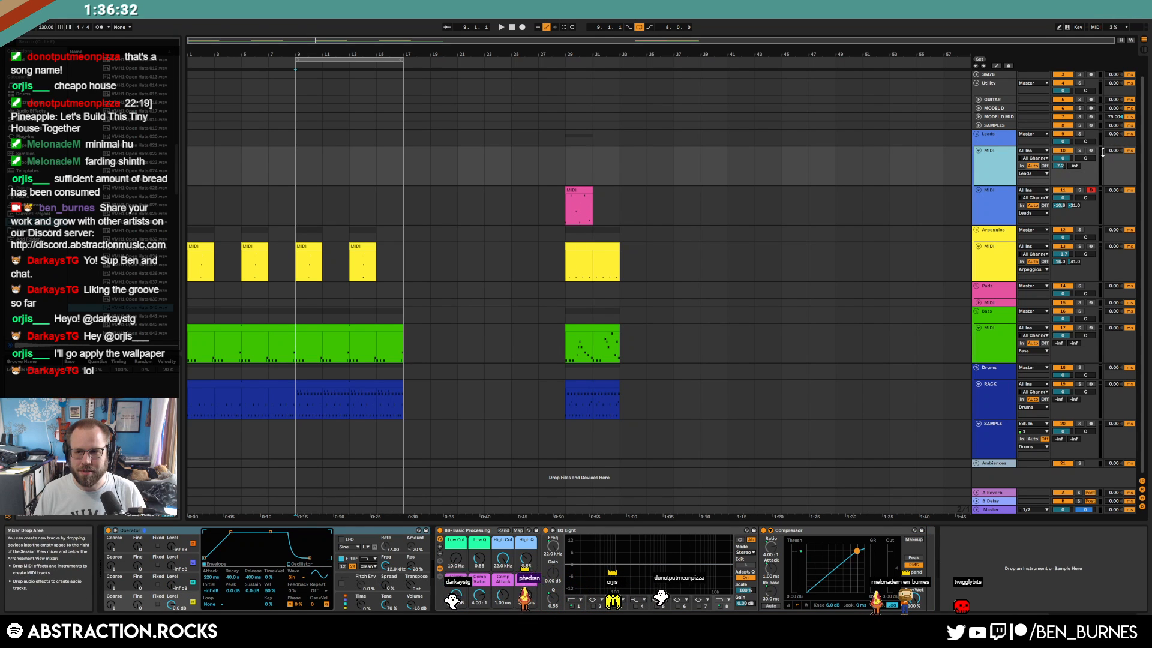
right_click(996, 199)
left_click(1047, 384)
Arm the first lead MIDI track for recording
left_click(1095, 152)
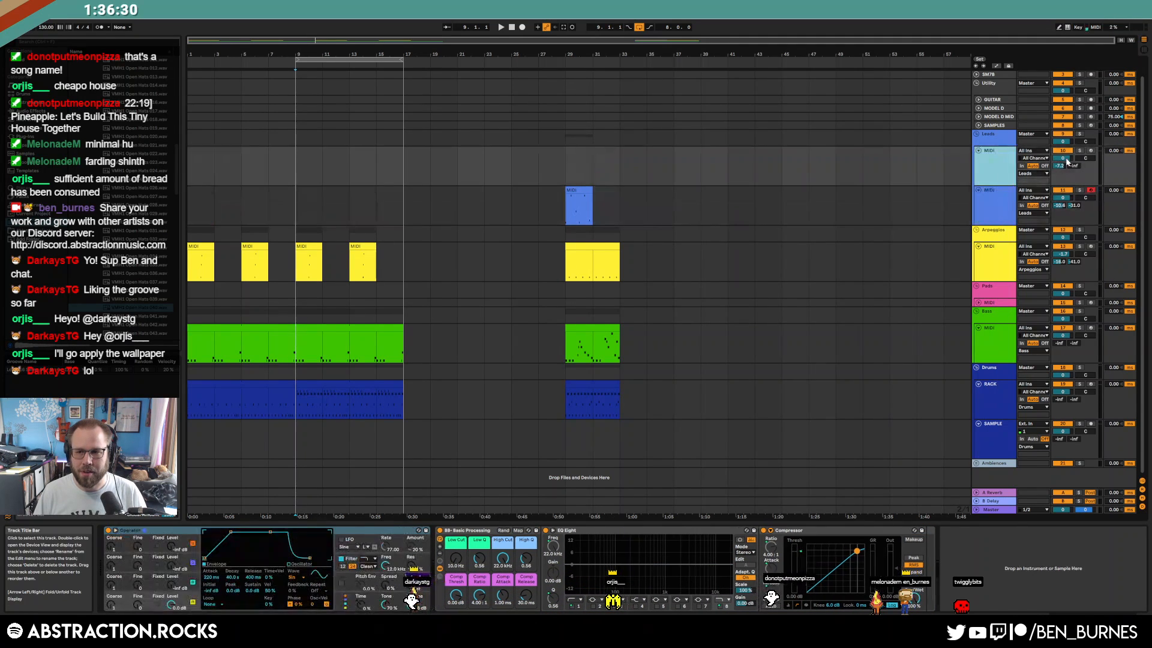
left_click(1094, 151)
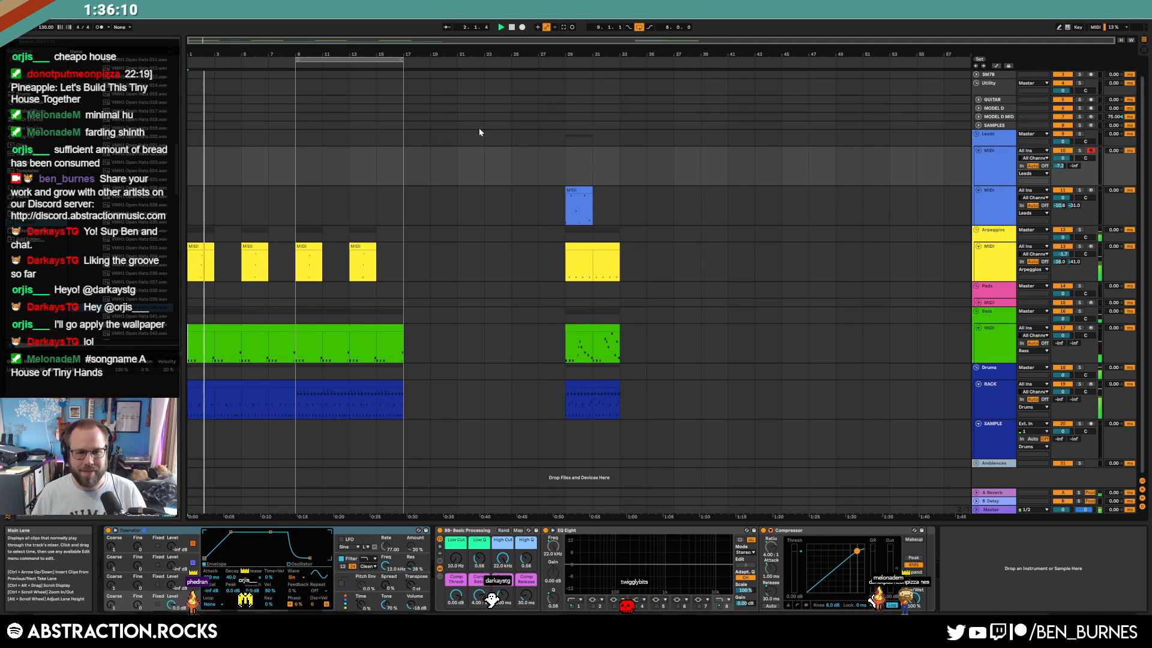
left_click_drag(190, 260, 403, 261)
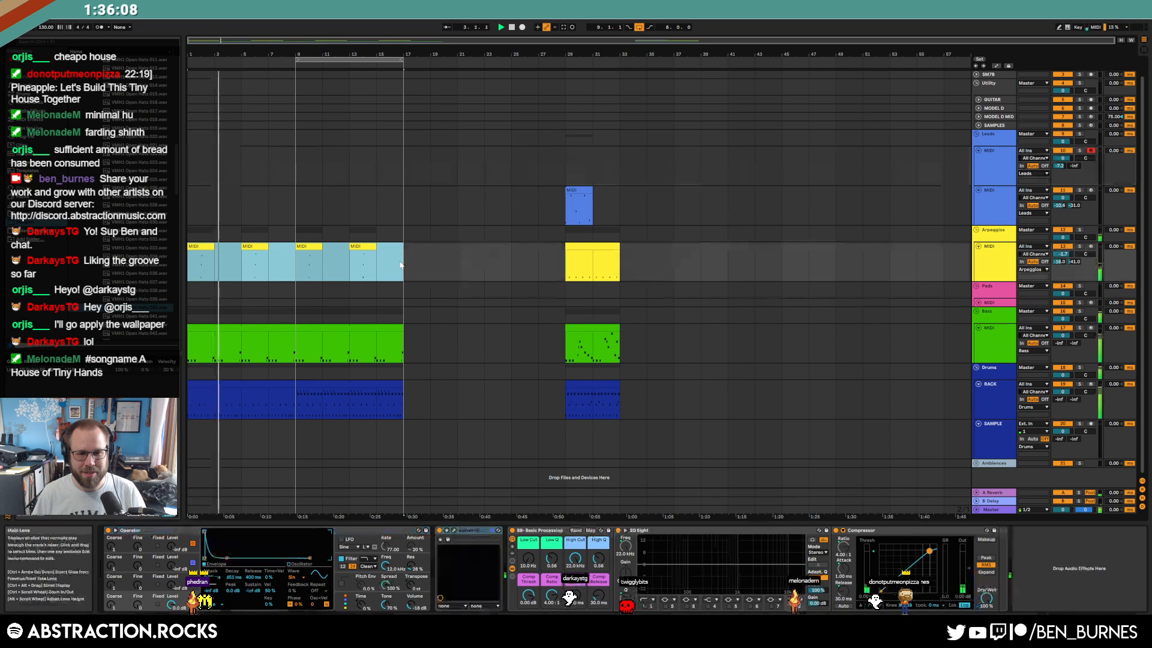
left_click(411, 268)
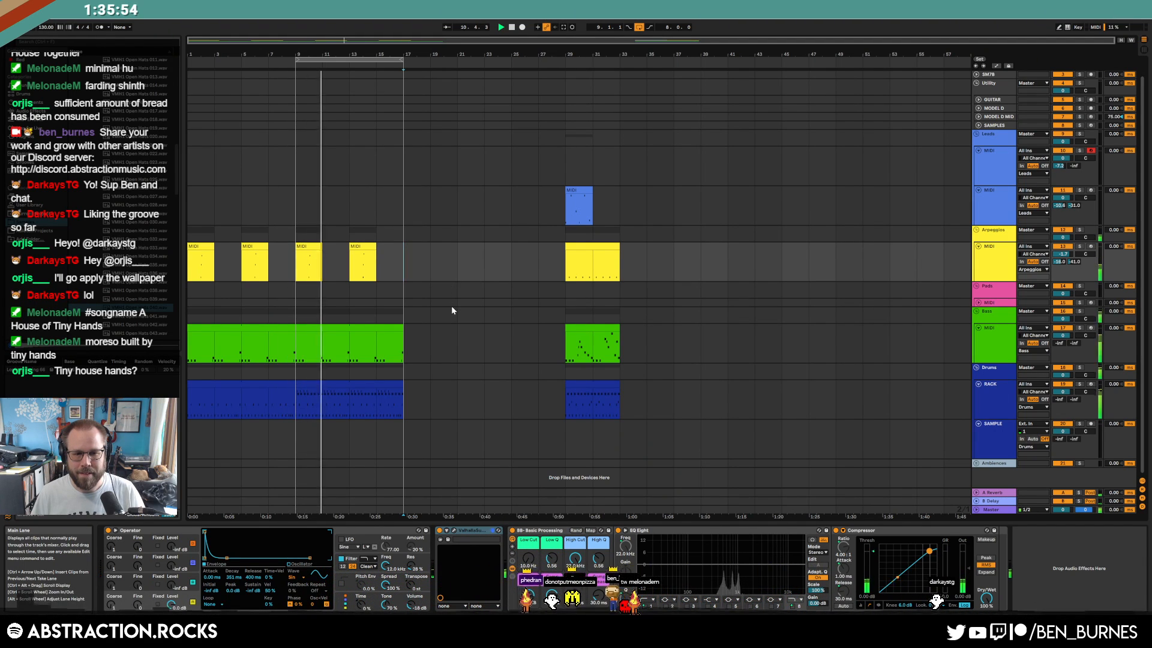
Shuffle random samples in ADSR Sample Manager and load CH_Lindrum_19.wav into the RACK drum kit
left_click(329, 383)
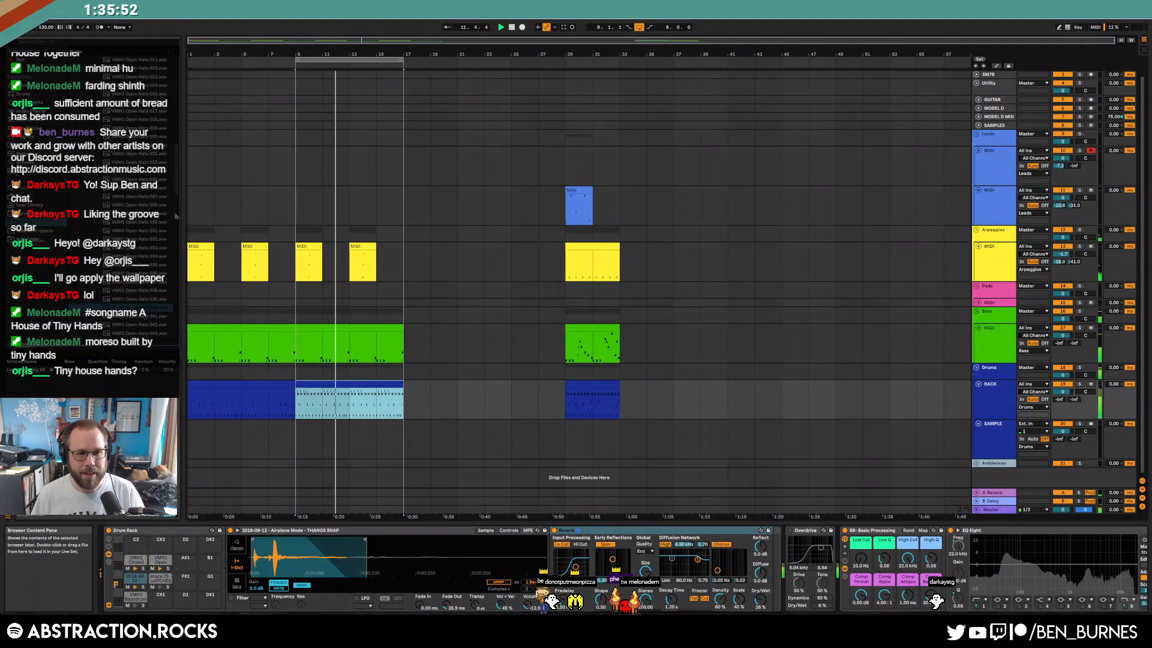
left_click_drag(177, 179, 185, 226)
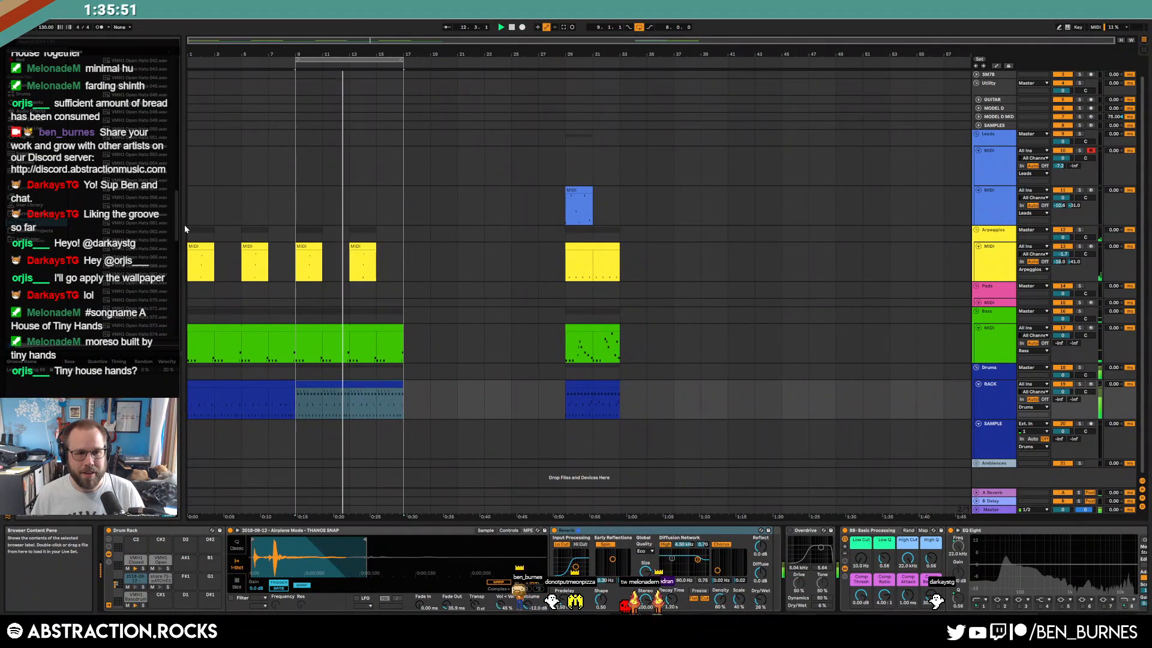
left_click(989, 125)
left_click(908, 219)
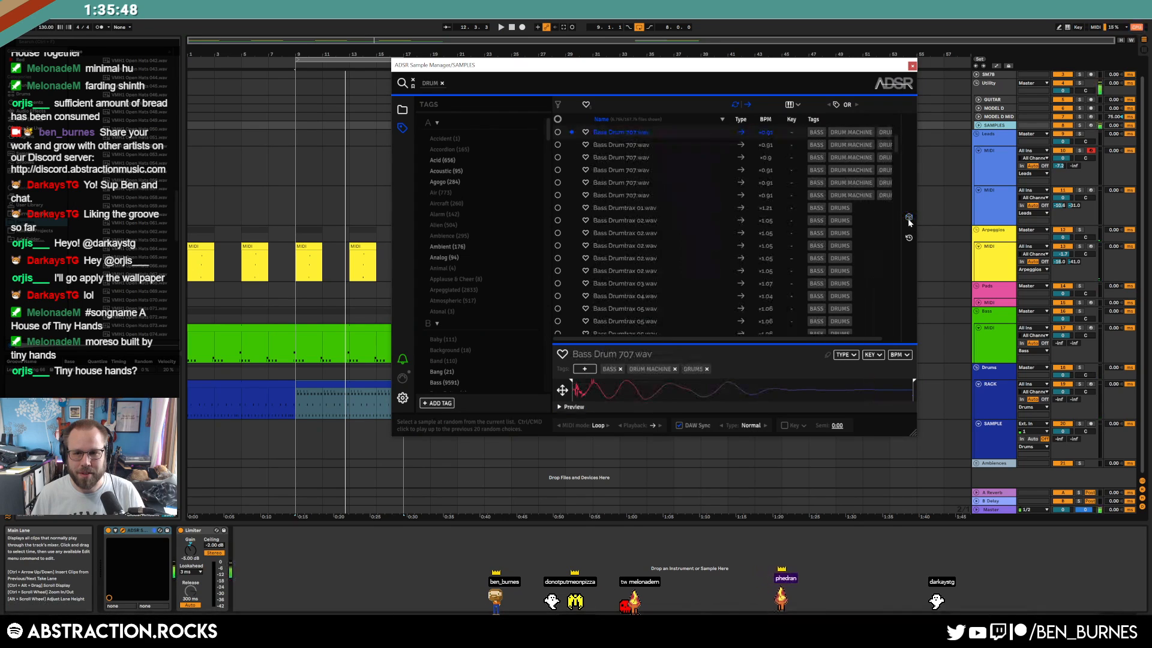
left_click(908, 219)
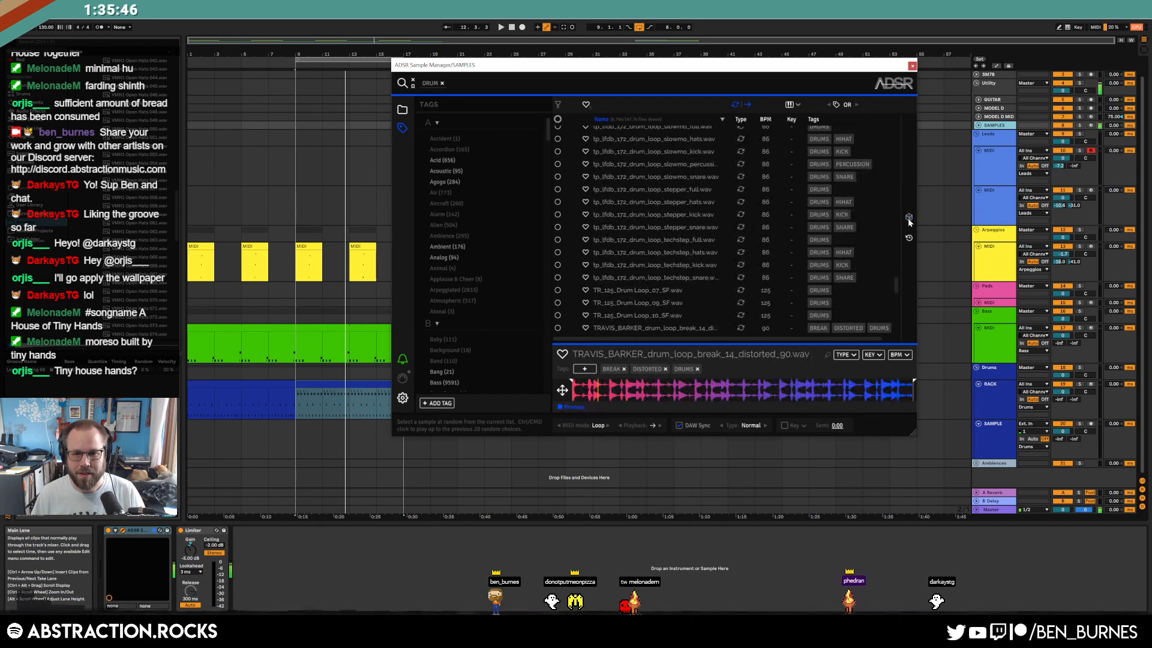
left_click(909, 219)
left_click(908, 220)
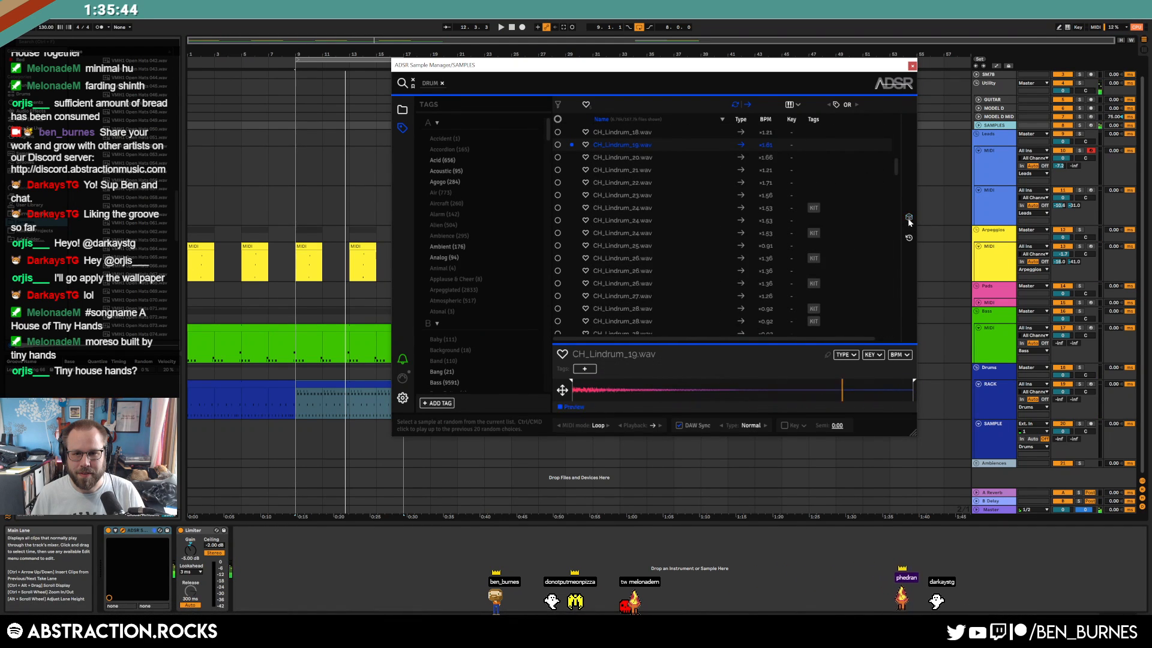
left_click(621, 144)
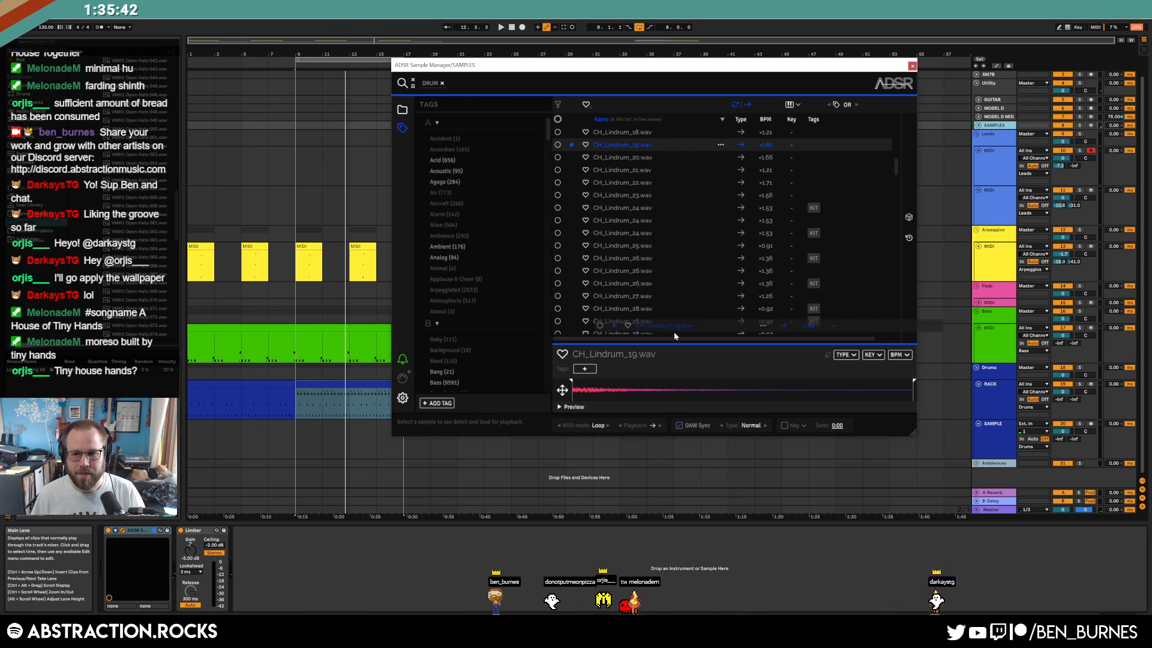
left_click(985, 402)
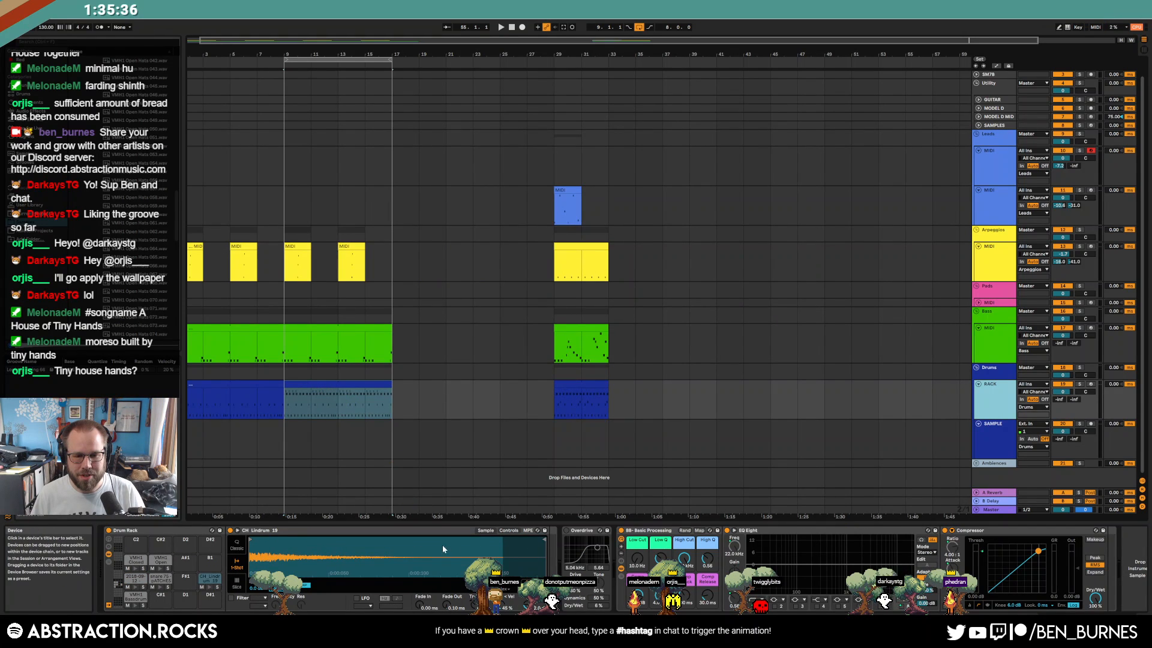
Shorten CH Lindrum 19 with a 91.1 ms fade-out and add hits at beats 2, 2.2, 2.3, 2.4
left_click_drag(543, 539, 405, 540)
left_click_drag(446, 604, 446, 549)
double_click(340, 384)
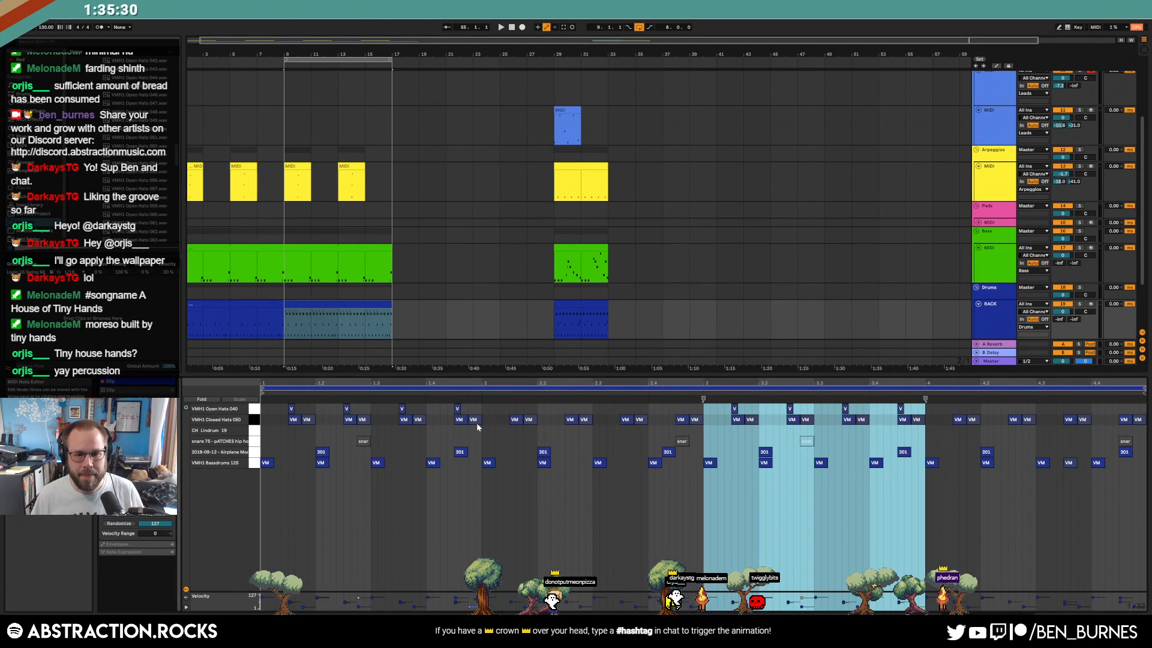
left_click(481, 431)
double_click(484, 431)
double_click(540, 431)
double_click(596, 430)
double_click(651, 430)
left_click_drag(658, 430, 676, 430)
Raise the CH Lindrum notes' velocity and duplicate the hits onto beat 4
key("shift+Tab")
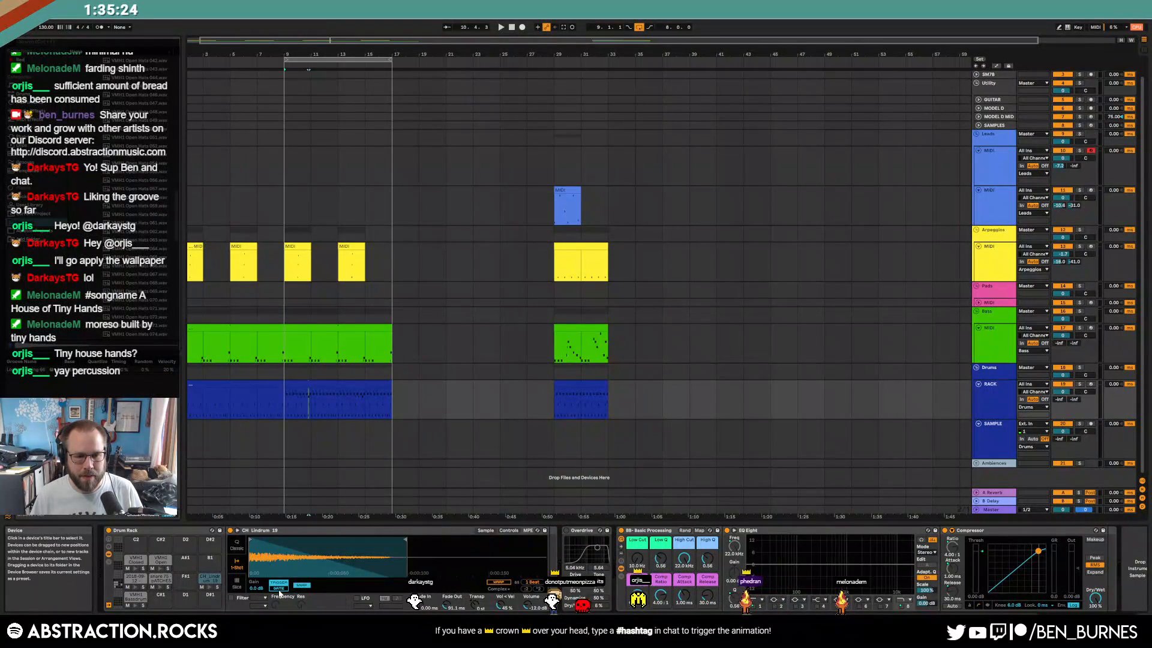
key("space")
key("shift+Tab")
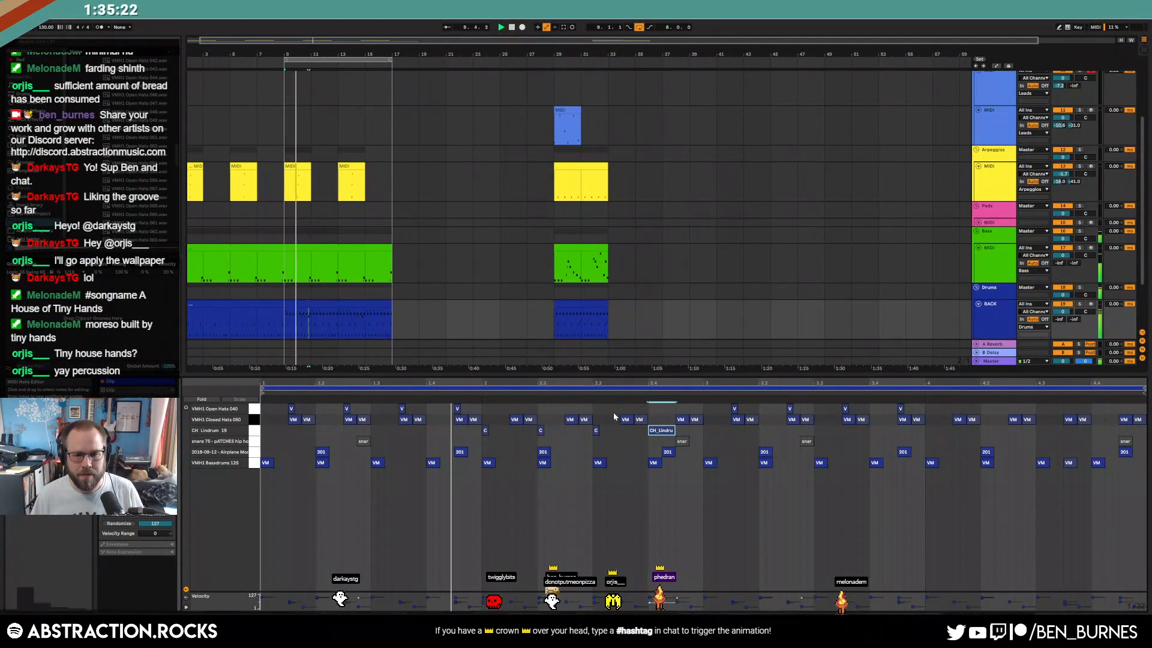
left_click(255, 430)
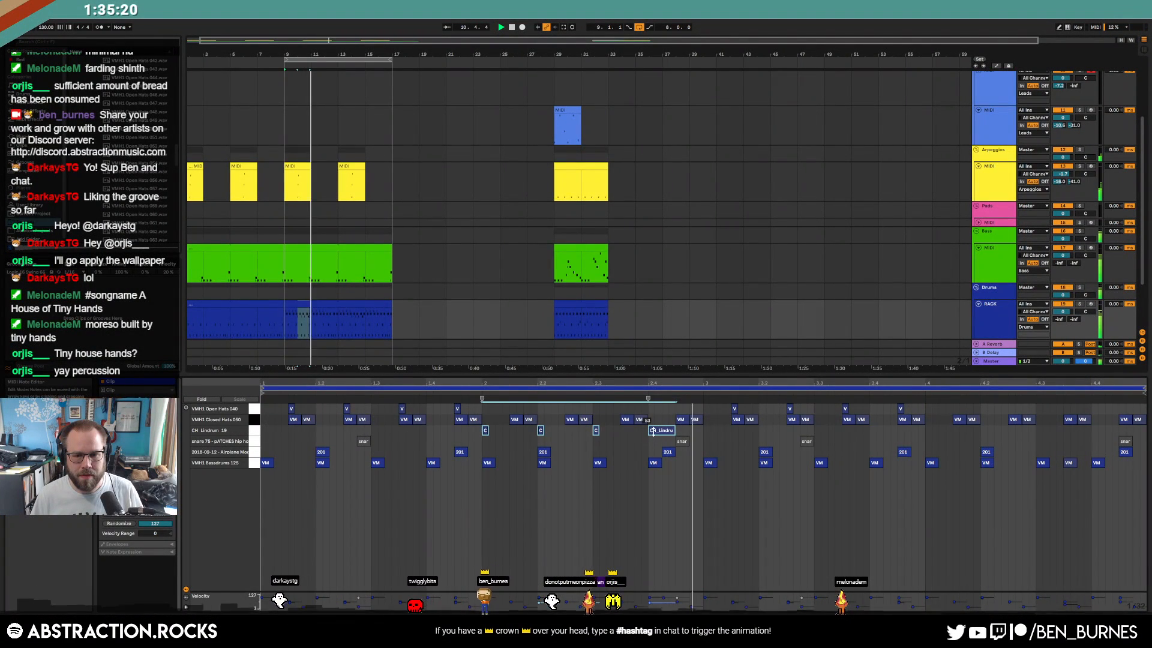
left_click_drag(651, 430, 652, 425)
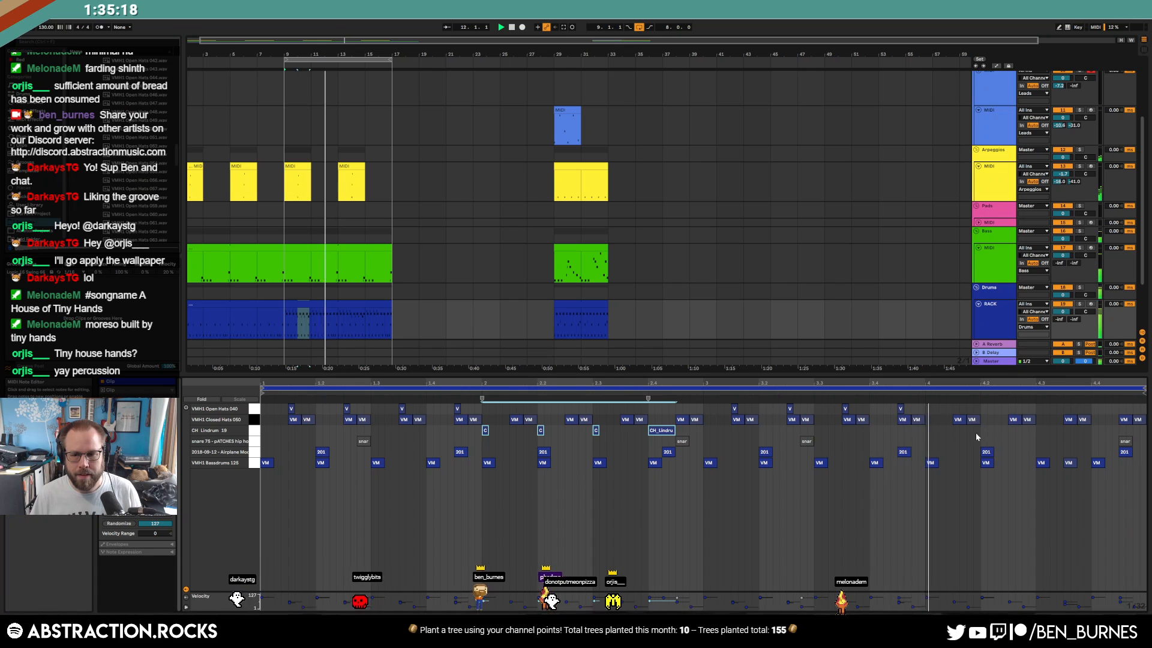
key("ctrl+d")
left_click(941, 471)
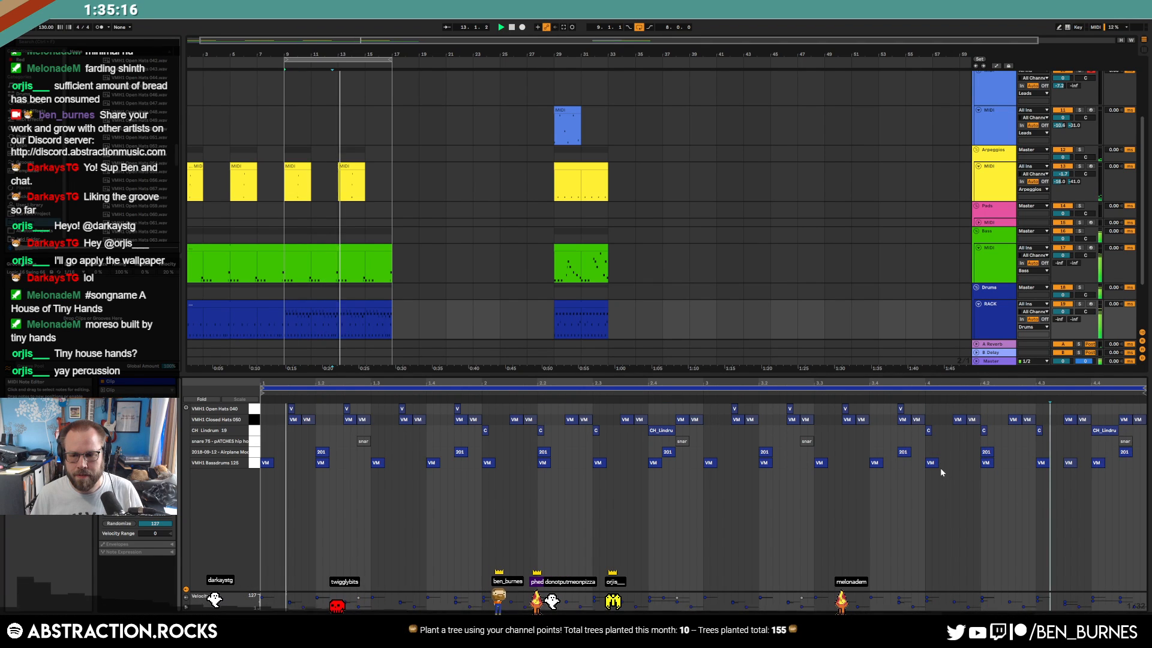
Delete a bass drum note and then restore it, leaving the kick pattern intact
double_click(930, 463)
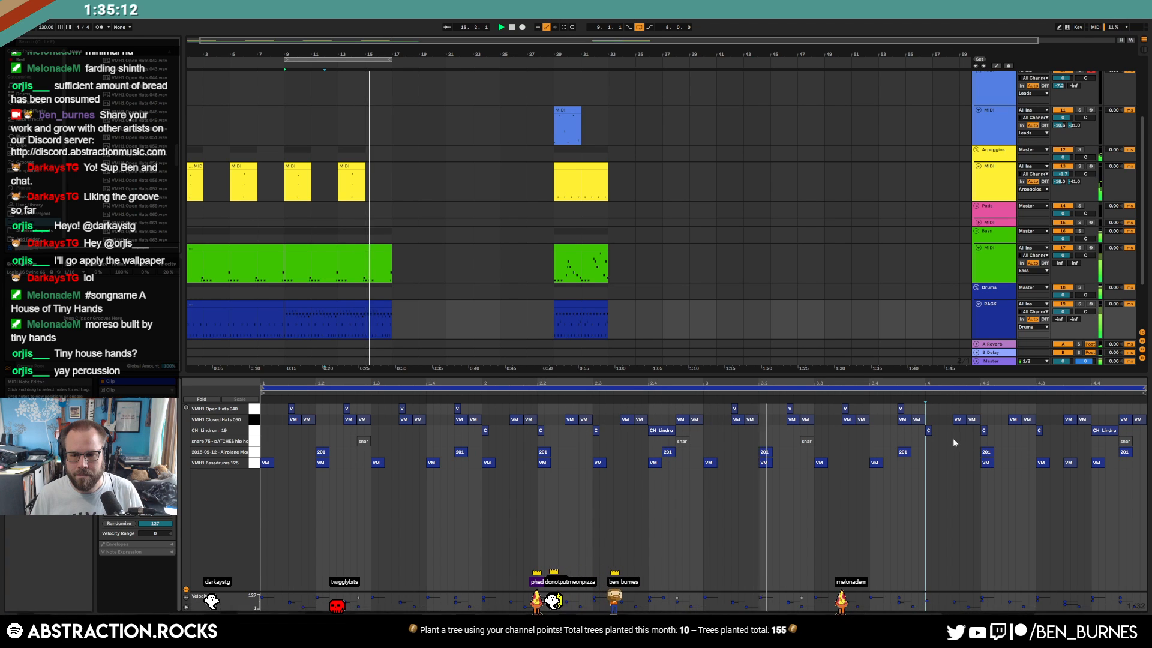
left_click(254, 430)
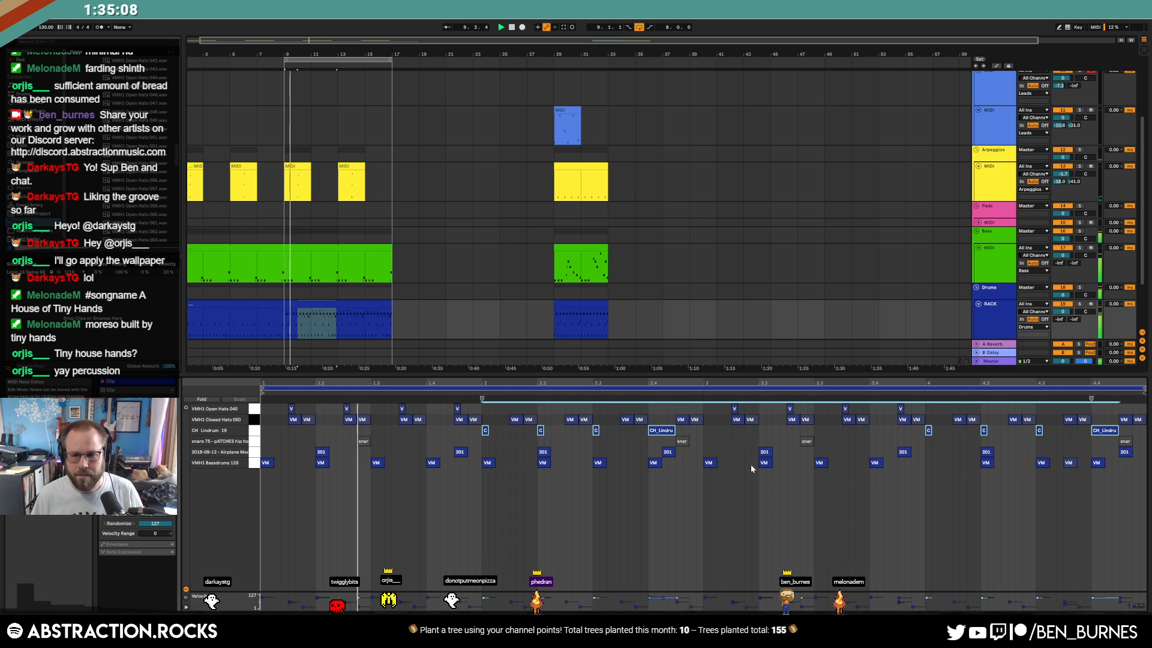
left_click(968, 487)
double_click(931, 463)
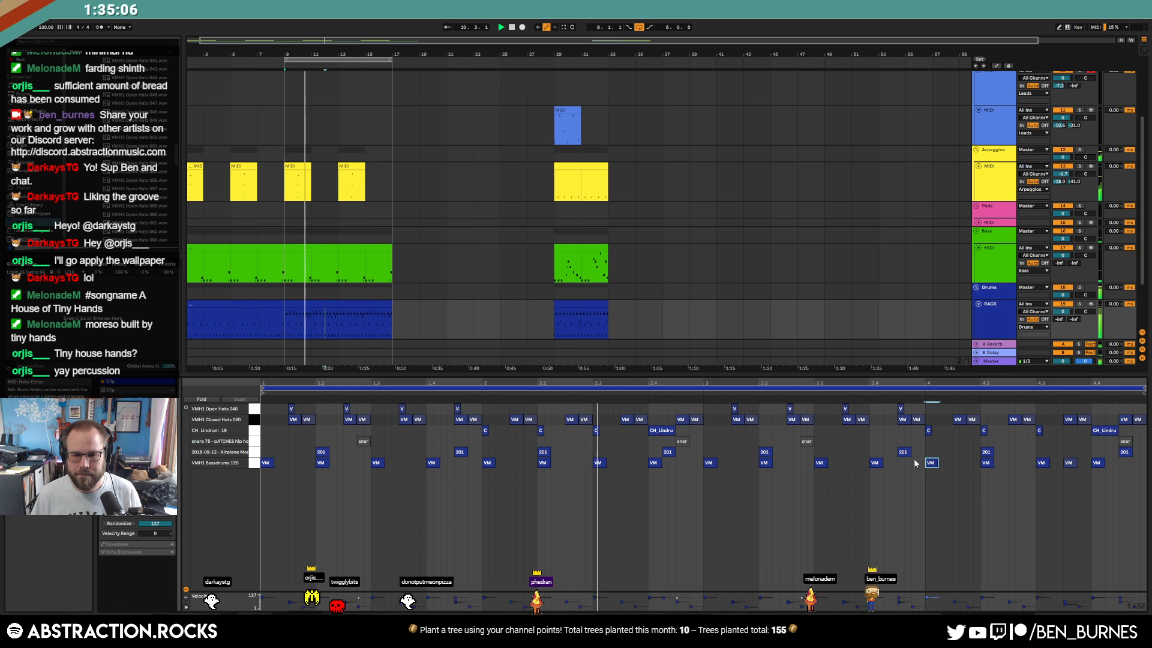
key("shift+Tab")
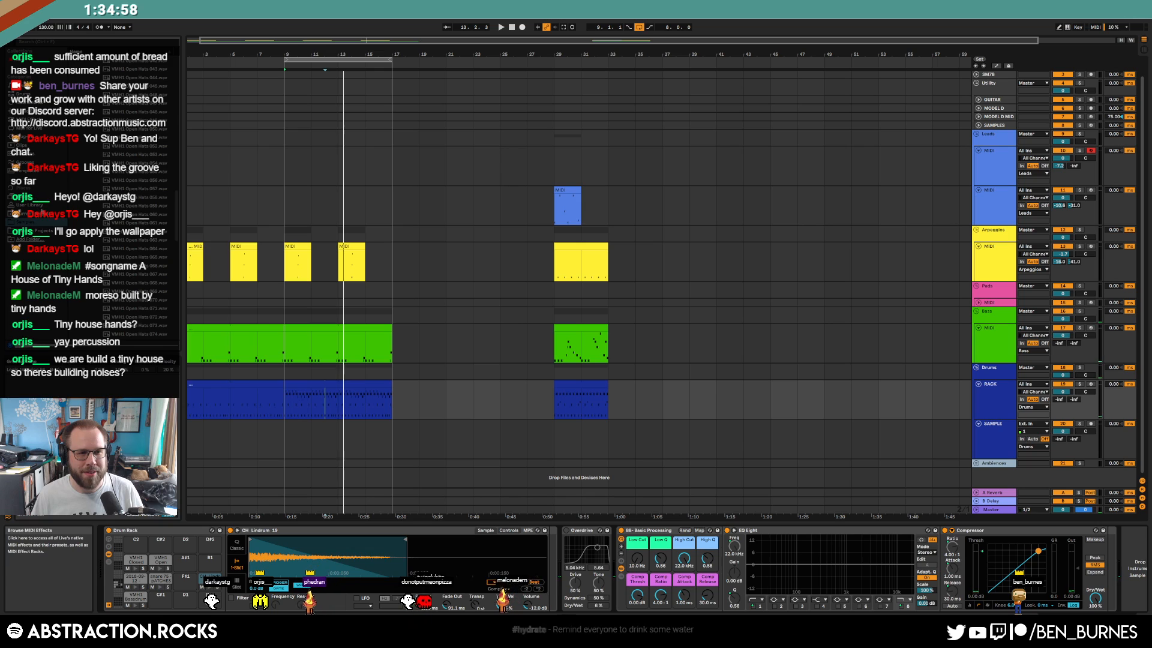
Browse the sample folders to the 2HTC 2022-03-31 sample folder
scroll(96, 156, "up", 20)
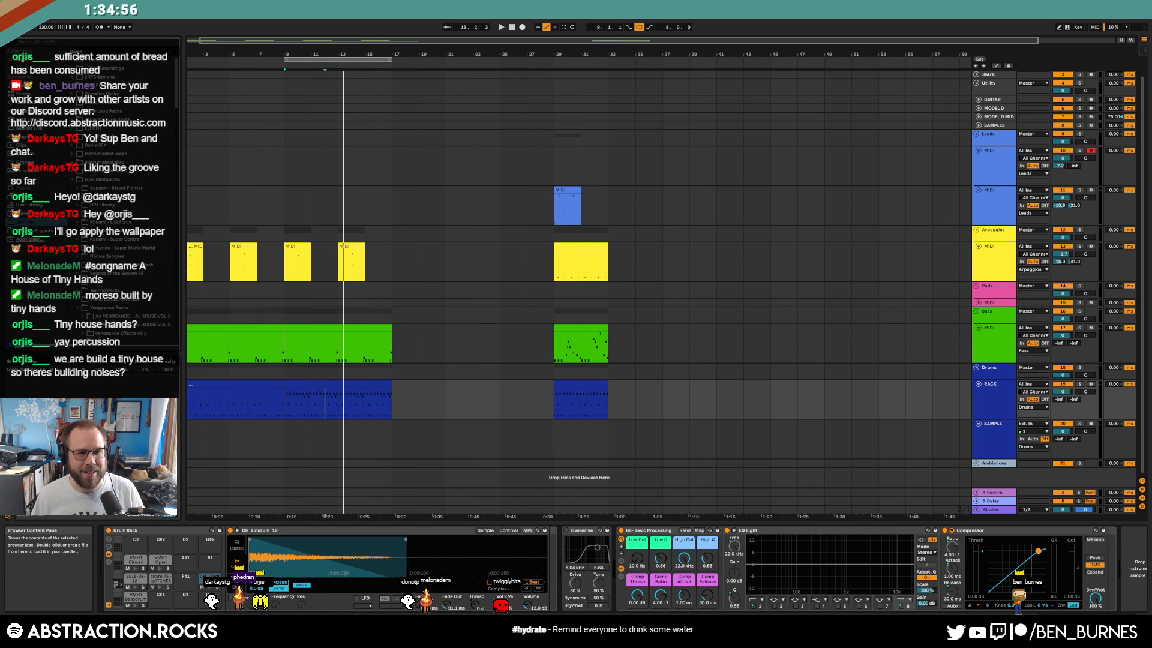
scroll(67, 69, "up", 5)
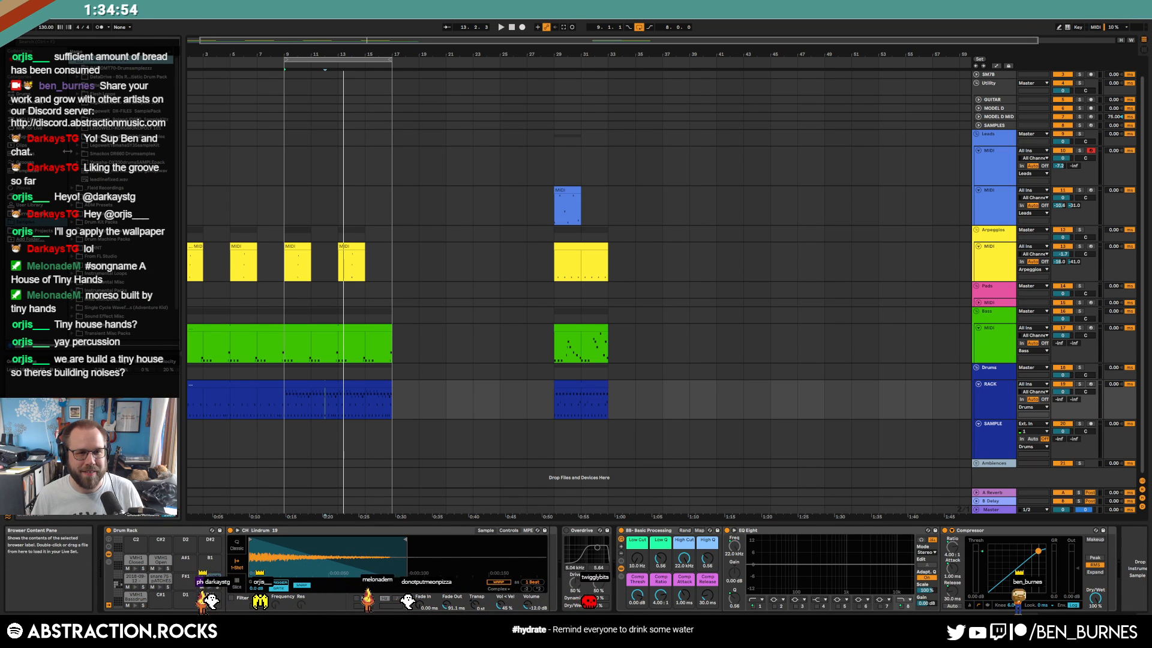
left_click(72, 60)
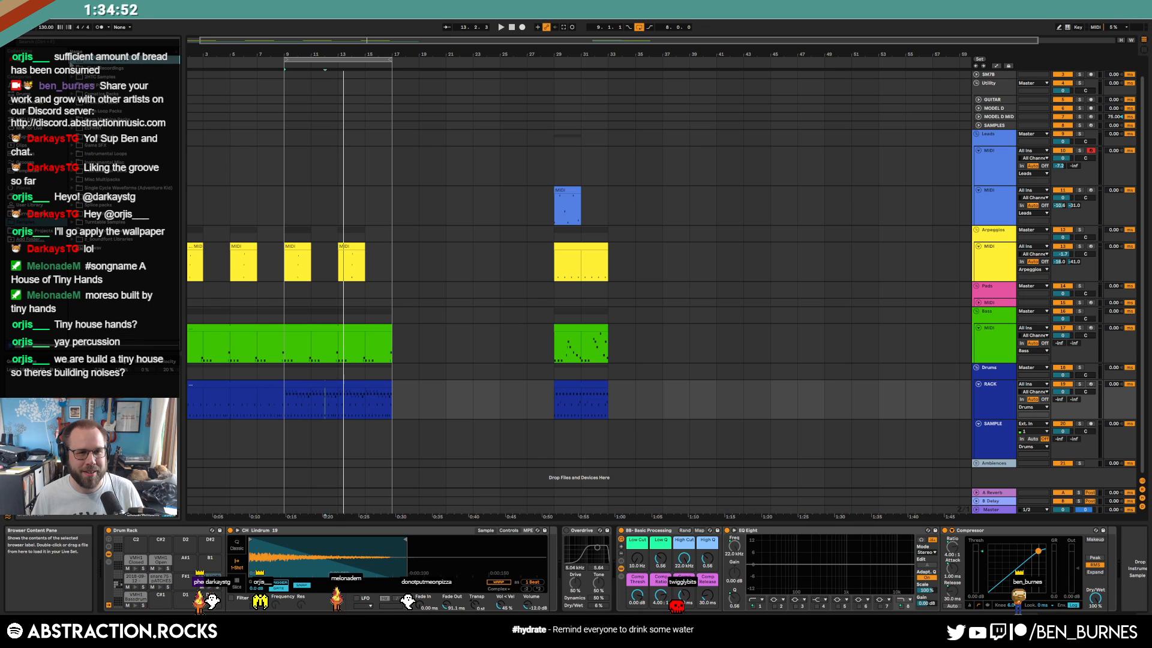
left_click(72, 67)
left_click(77, 145)
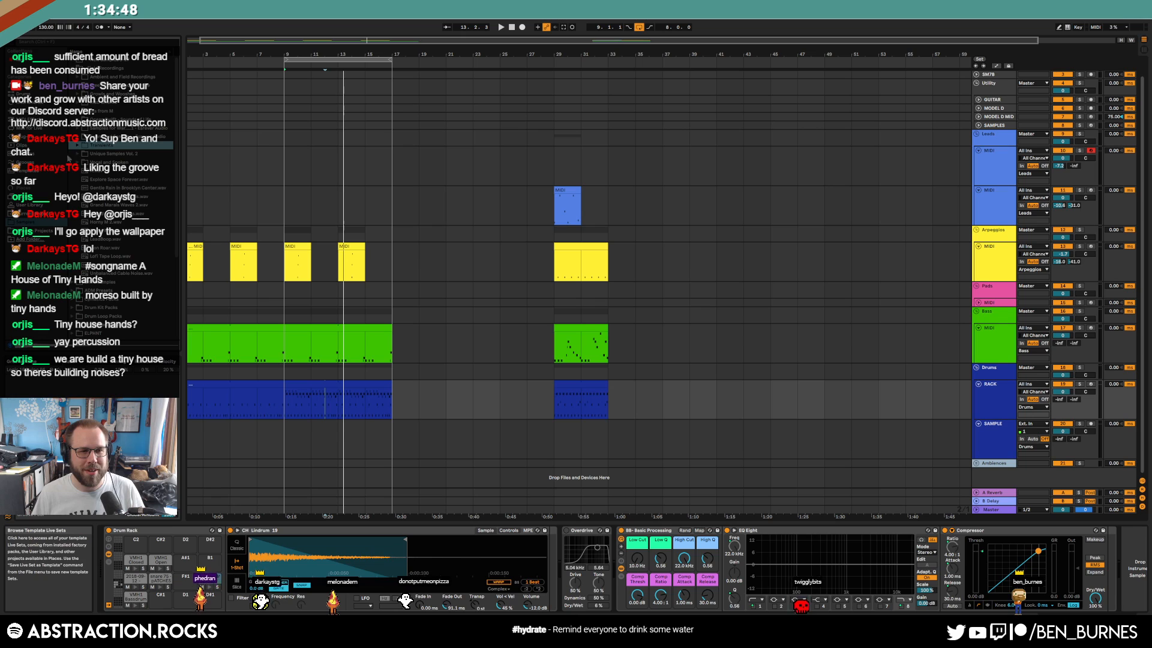
left_click(72, 68)
left_click(72, 77)
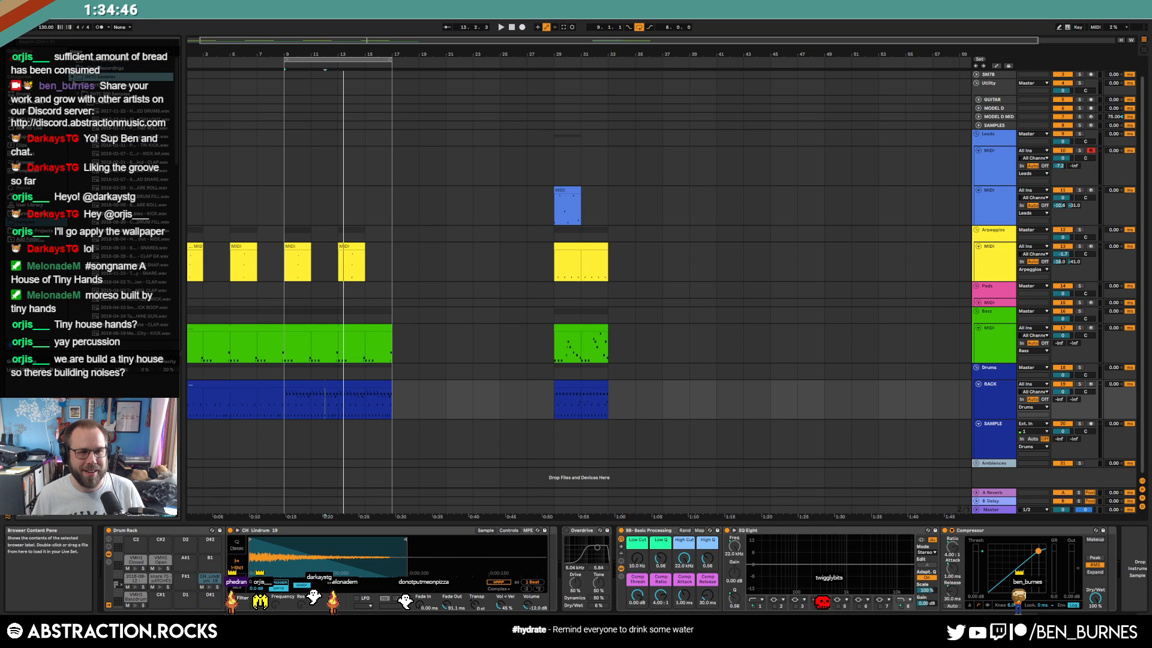
left_click(78, 94)
left_click(77, 223)
scroll(90, 270, "down", 2)
scroll(113, 289, "down", 1)
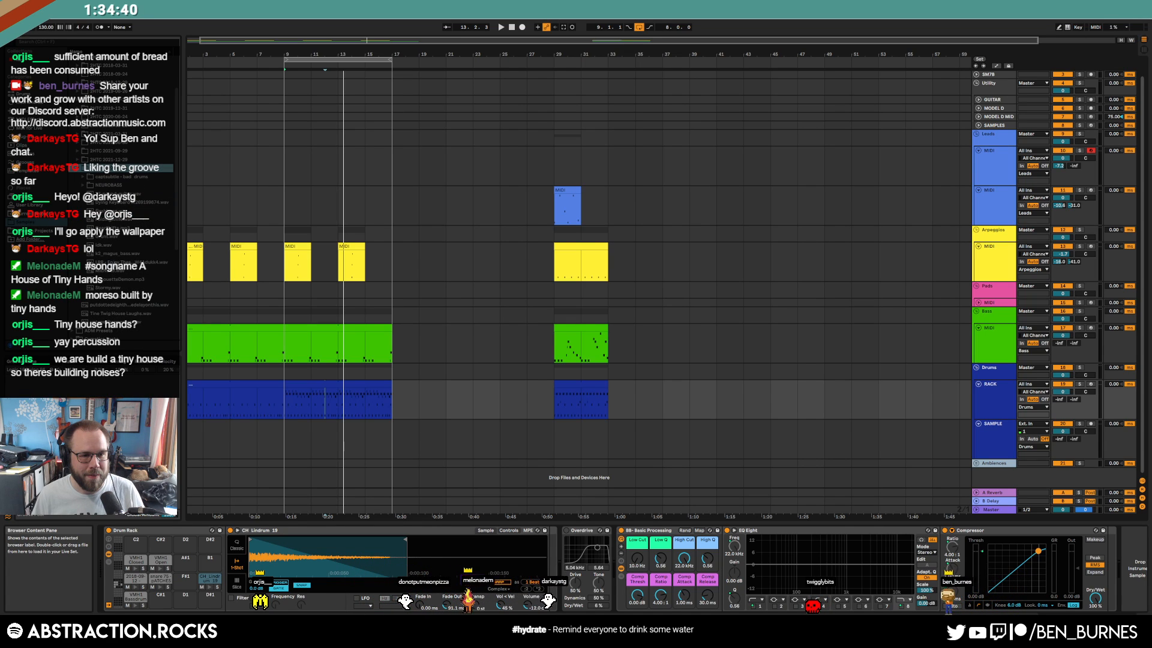
Drop the LRK noise sample onto the SAMPLE track and play from bar 37
mouse_move(150, 262)
left_mouse_down()
mouse_move(468, 394)
mouse_move(709, 418)
mouse_move(585, 435)
left_mouse_up()
left_click(663, 441)
left_click(674, 447)
key("space")
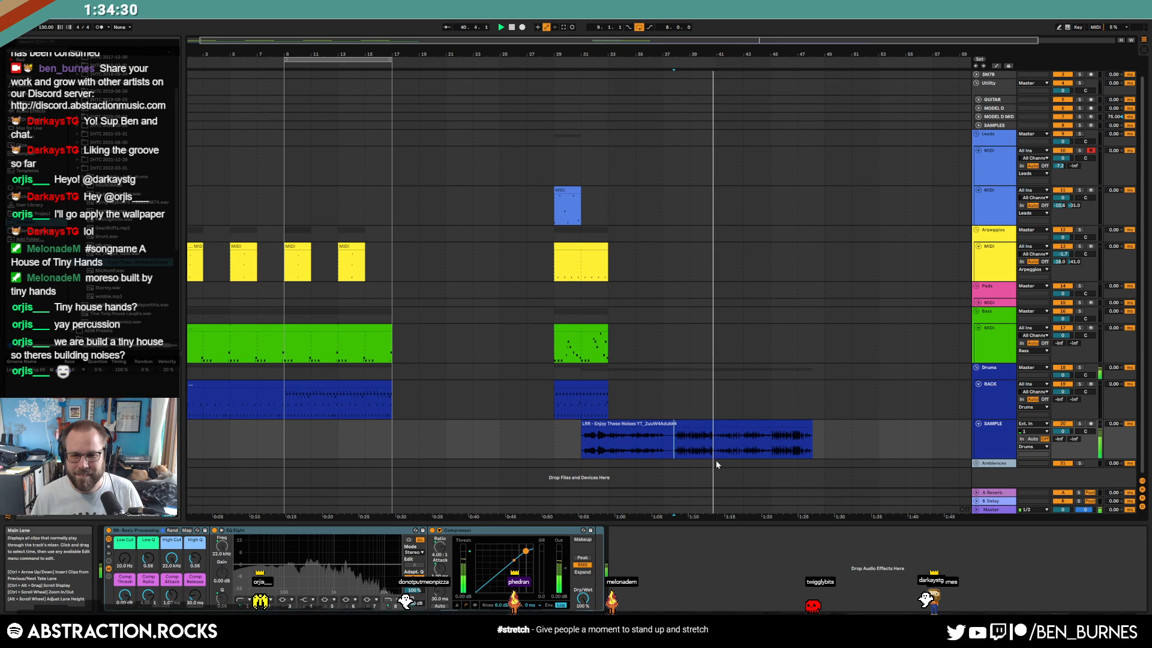
Delete the 'LRK - Enjoy These Noises' clip and return playback to 1.1.1
left_click(723, 451)
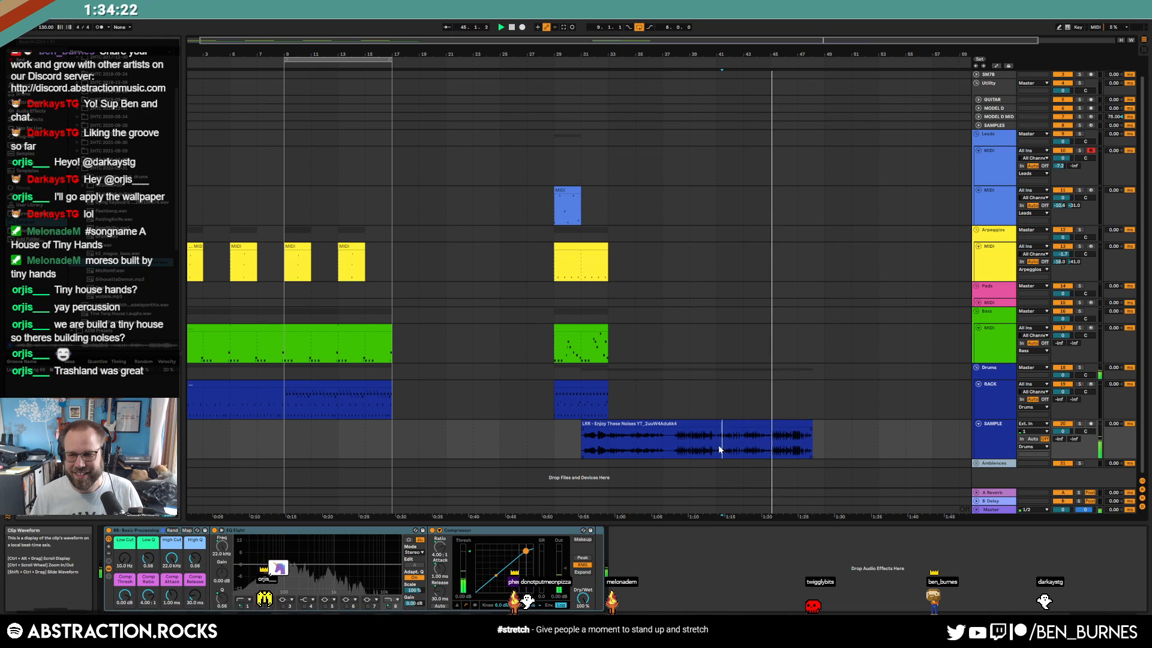
left_click(750, 421)
key("space")
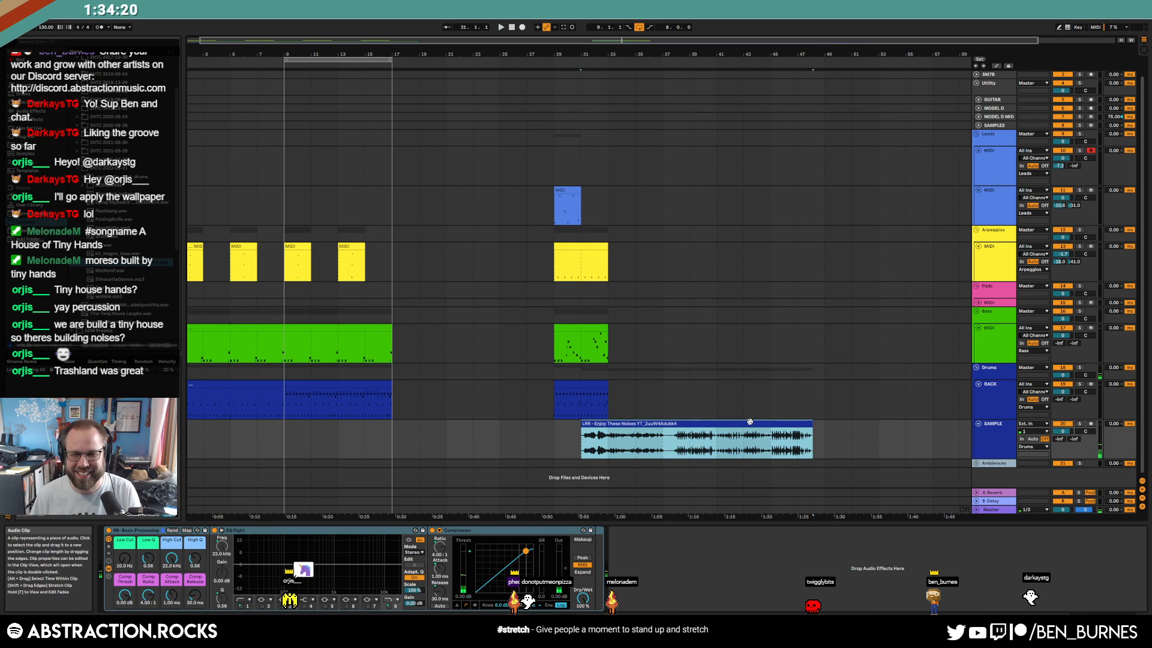
key("Delete")
left_click(512, 28)
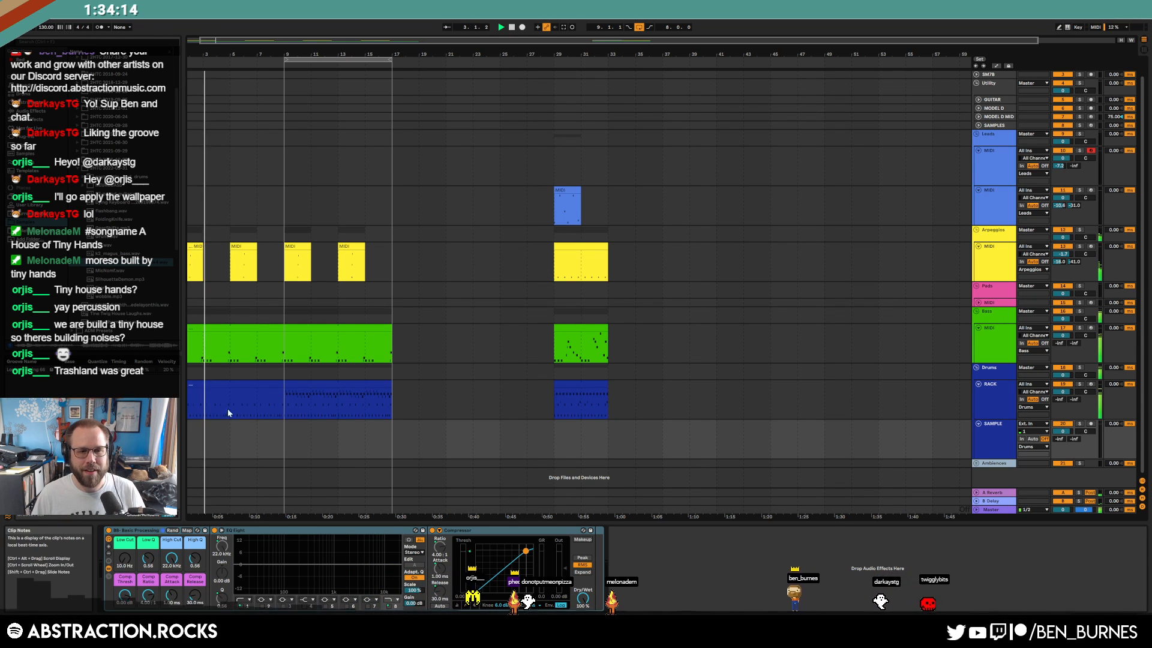
Deactivate three 201 drum notes in the opening drum clip
double_click(232, 384)
left_click_drag(457, 452, 677, 451)
left_click(900, 452, "shift")
key("0")
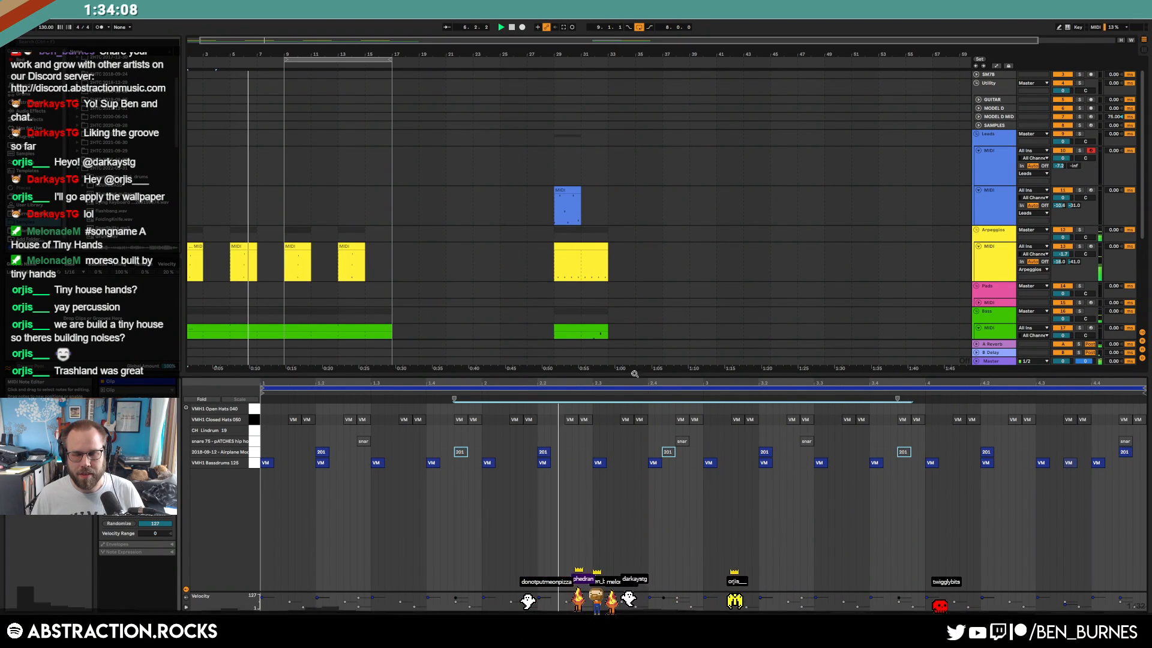
Return to the device view and mark a time range over the bass clip
scroll(275, 293, "down", 3)
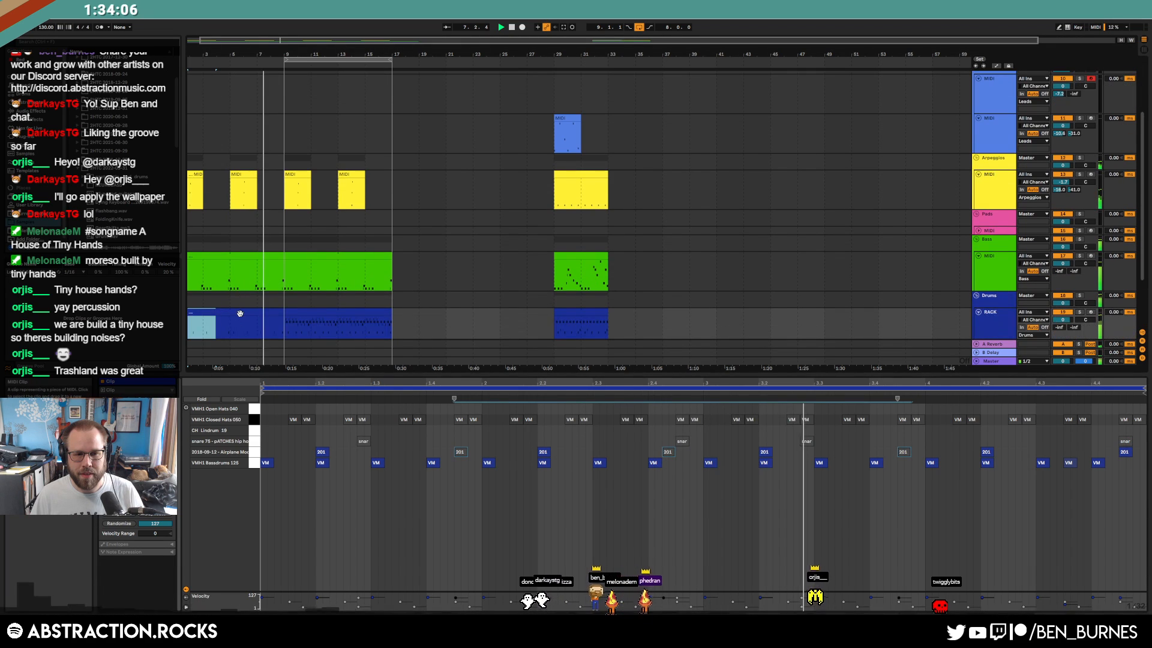
left_click(240, 313)
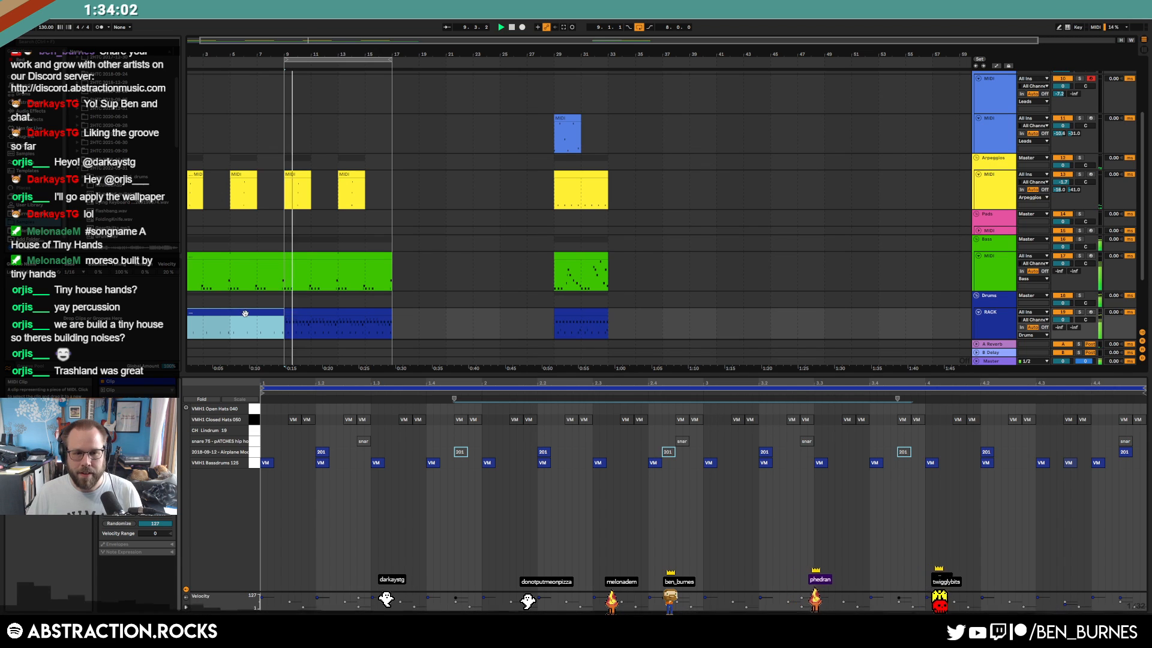
key("shift+Tab")
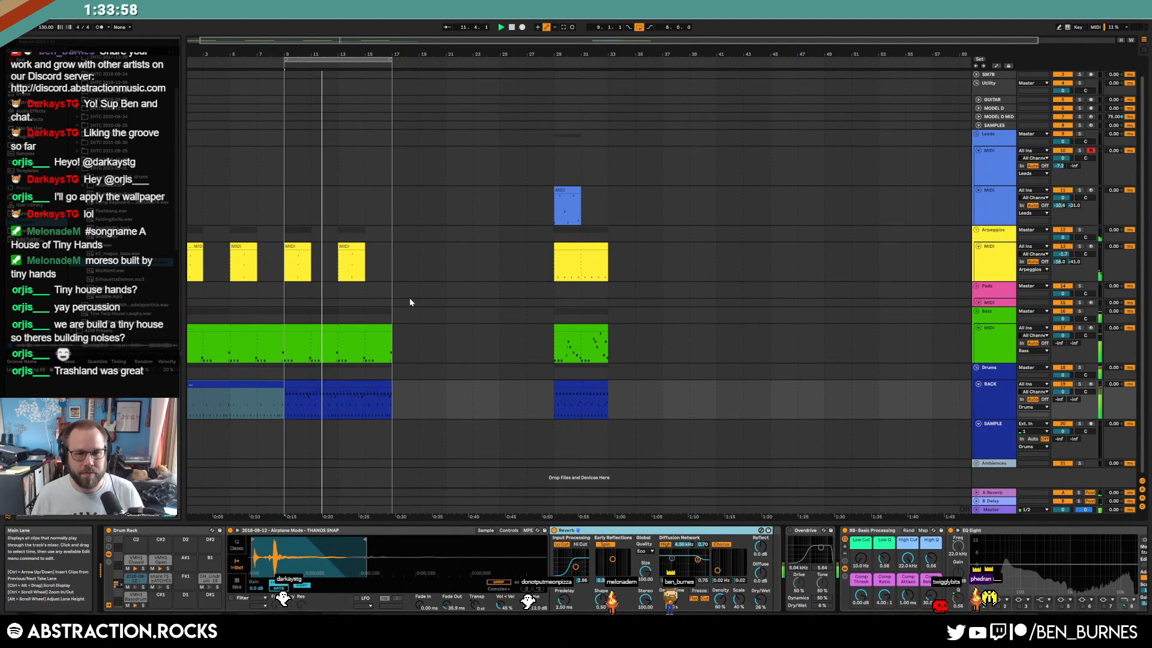
left_click(297, 336)
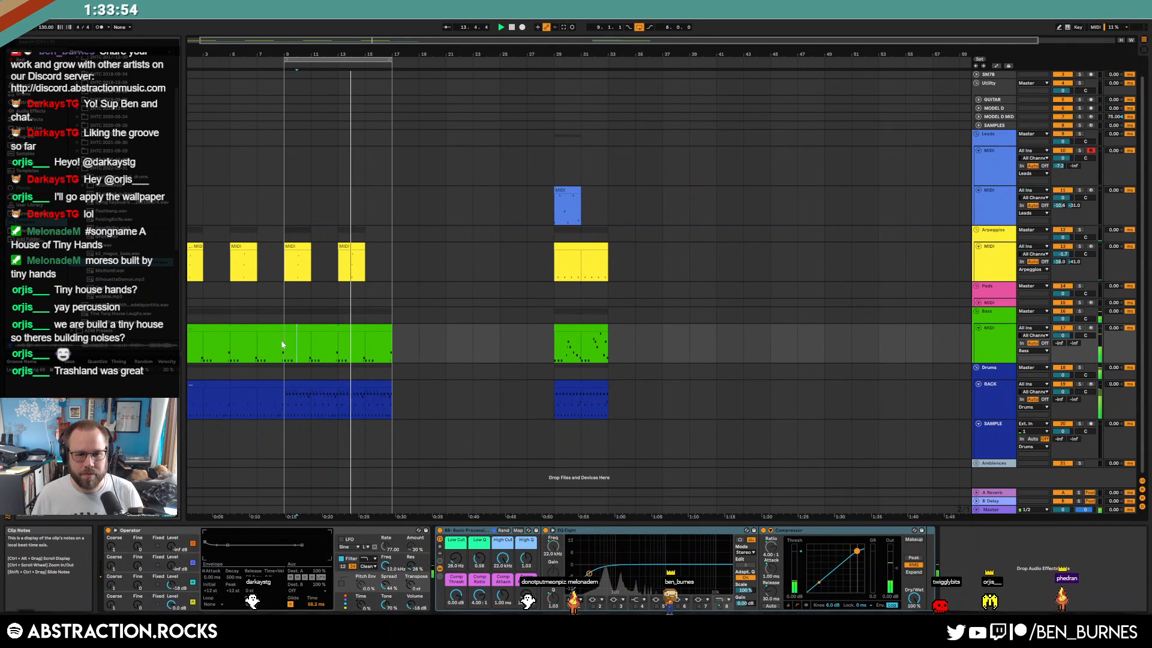
left_click_drag(282, 341, 369, 347)
In the bars 13–17 bass clip, drop the C1 notes at 3.2 and 3.3 to C0
double_click(372, 330)
left_click(386, 329)
left_click(379, 305)
left_click_drag(735, 504, 837, 552)
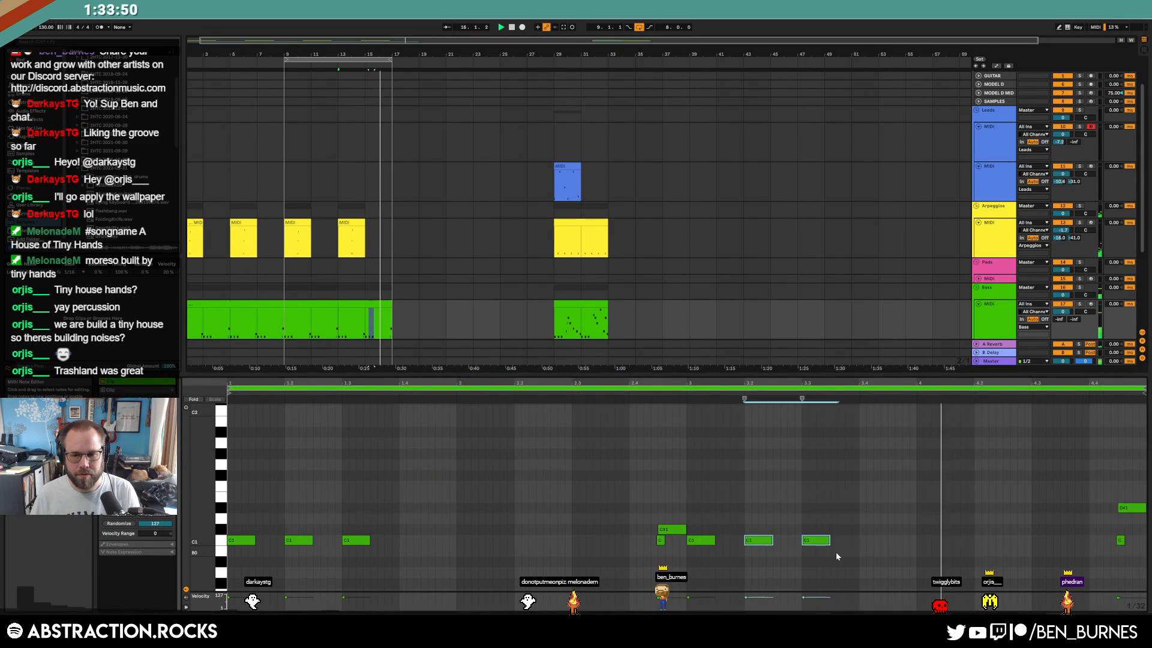
key("shift+Down")
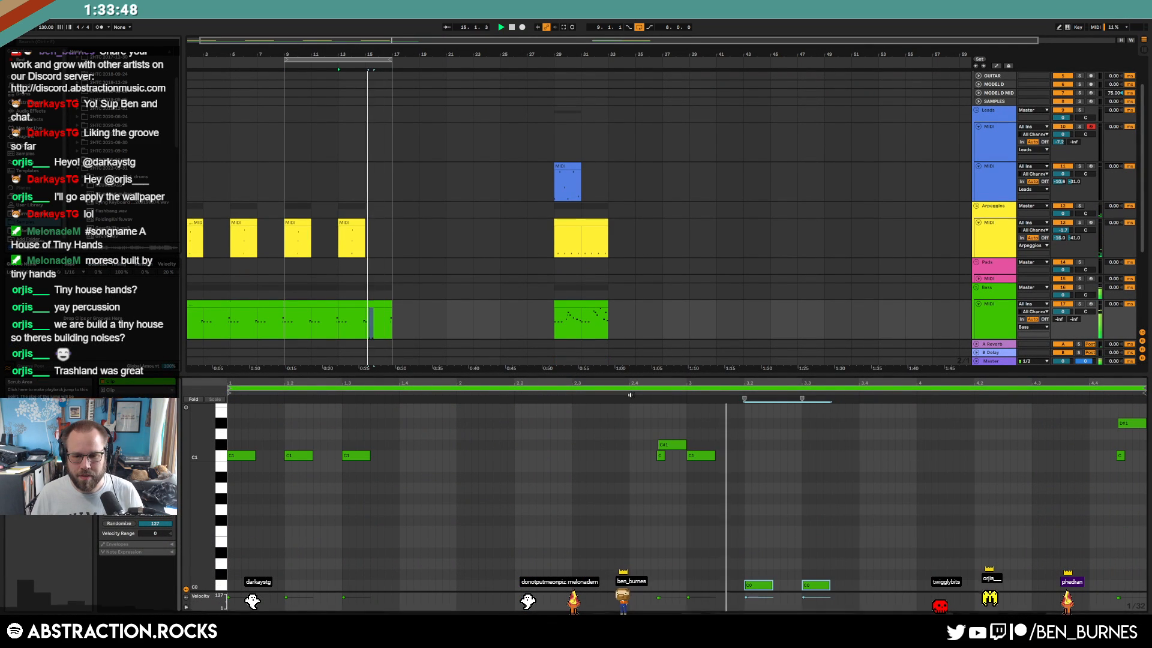
Lower the same two C1 notes to C0 in the bars 9–13 bass clip and play from bar 9
left_click(322, 307)
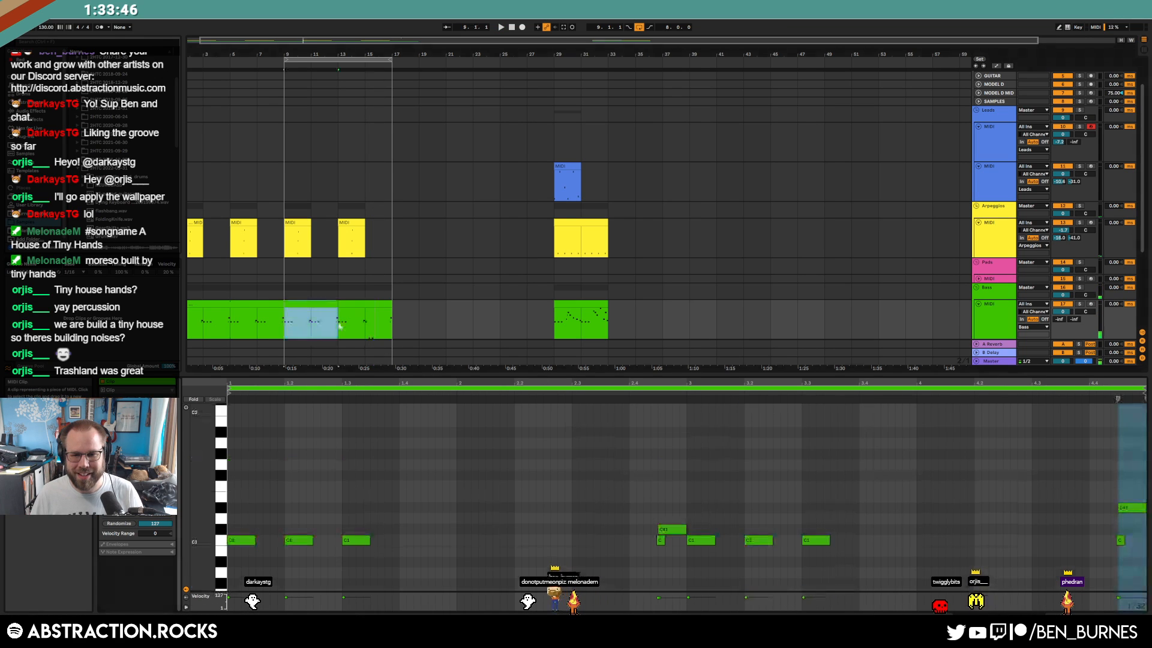
left_click_drag(889, 567, 746, 523)
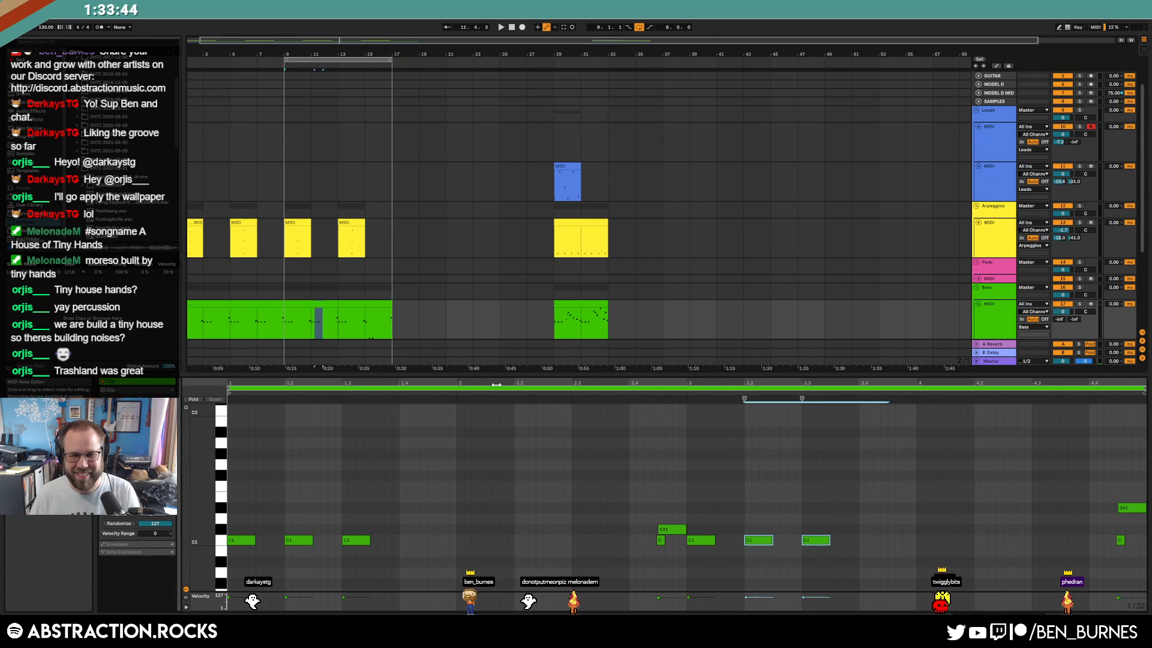
key("shift+Down")
key("space")
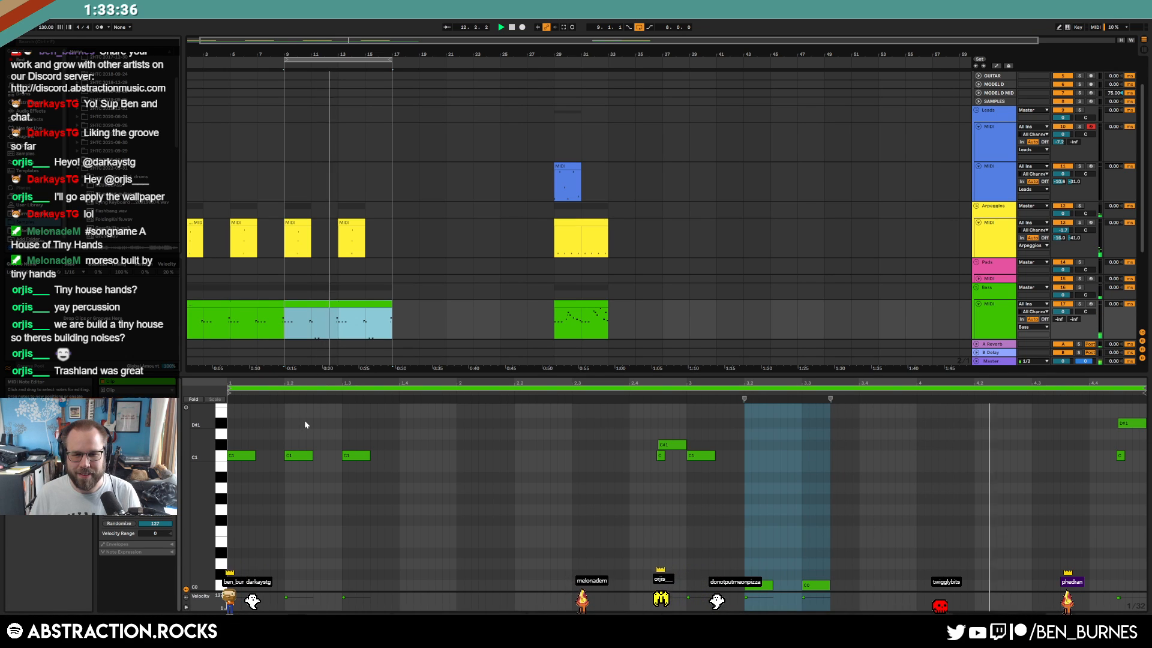
Copy the two C0 notes later in the bar in the bars 13–17 bass clip
left_click_drag(292, 421, 419, 503)
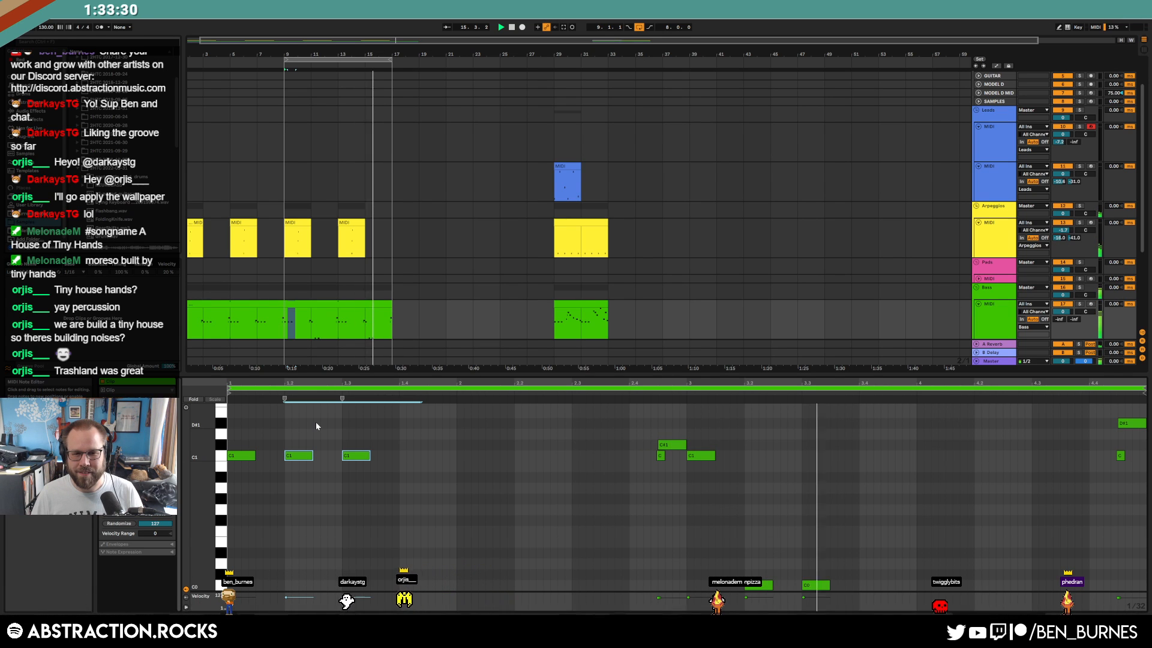
key("shift+Tab")
double_click(373, 328)
key("space")
left_click_drag(340, 327, 392, 336)
left_click(794, 526)
scroll(763, 522, "down", 1)
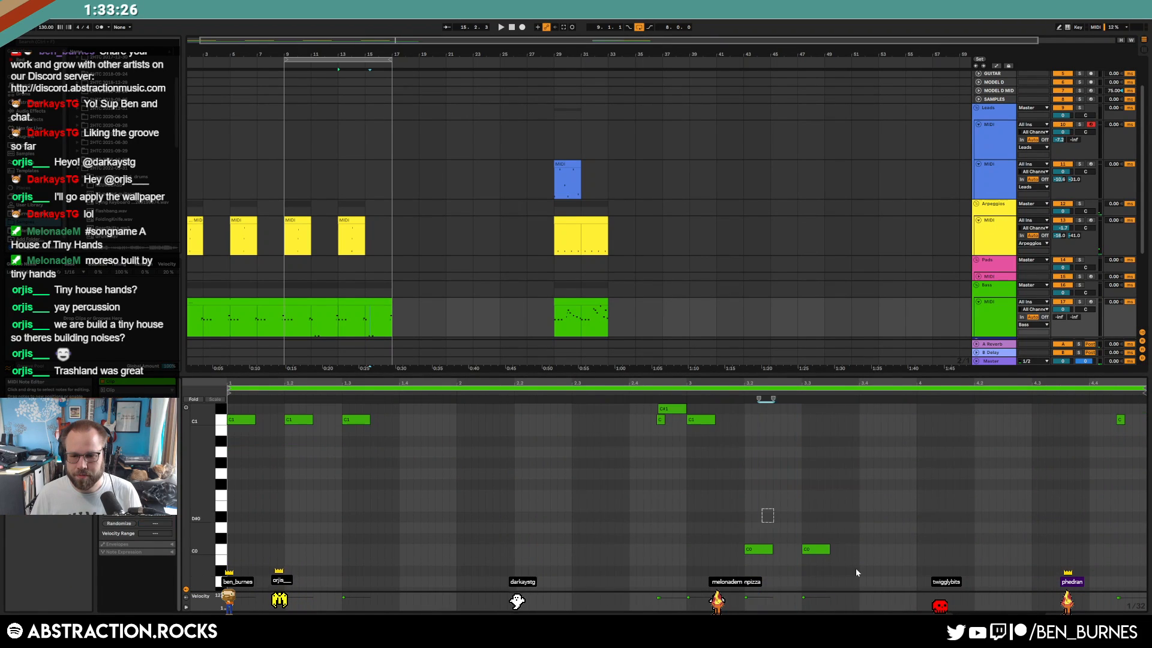
left_click_drag(822, 552, 1002, 561)
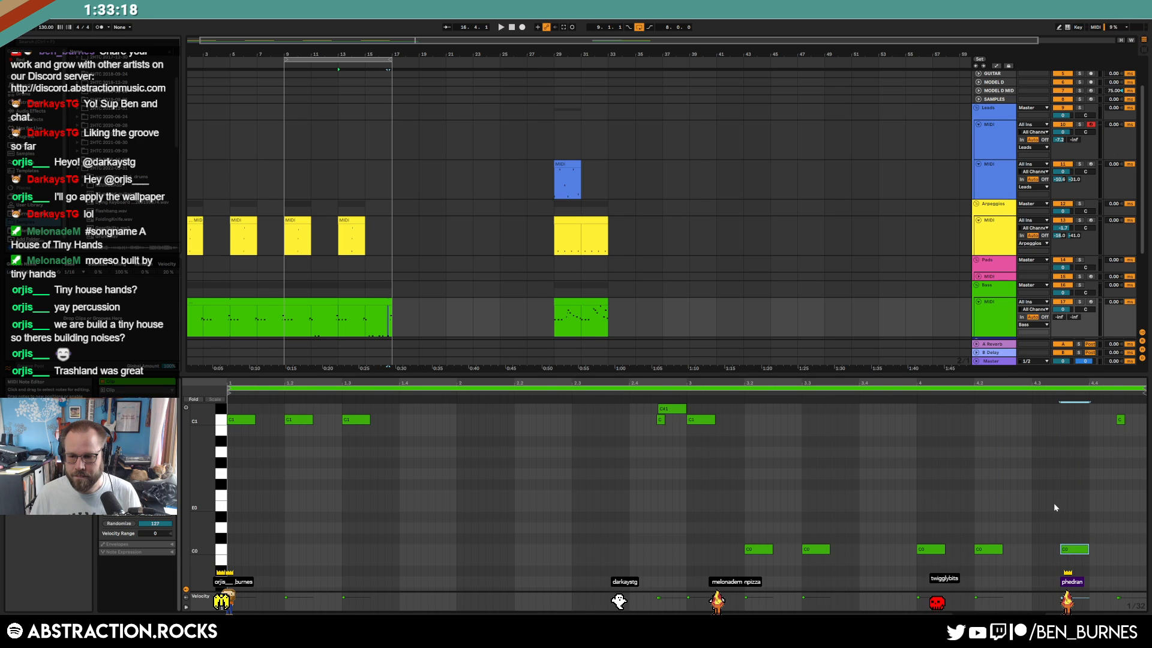
Move two later C0 bass notes earlier and listen back to the change
key("space")
left_click(895, 495)
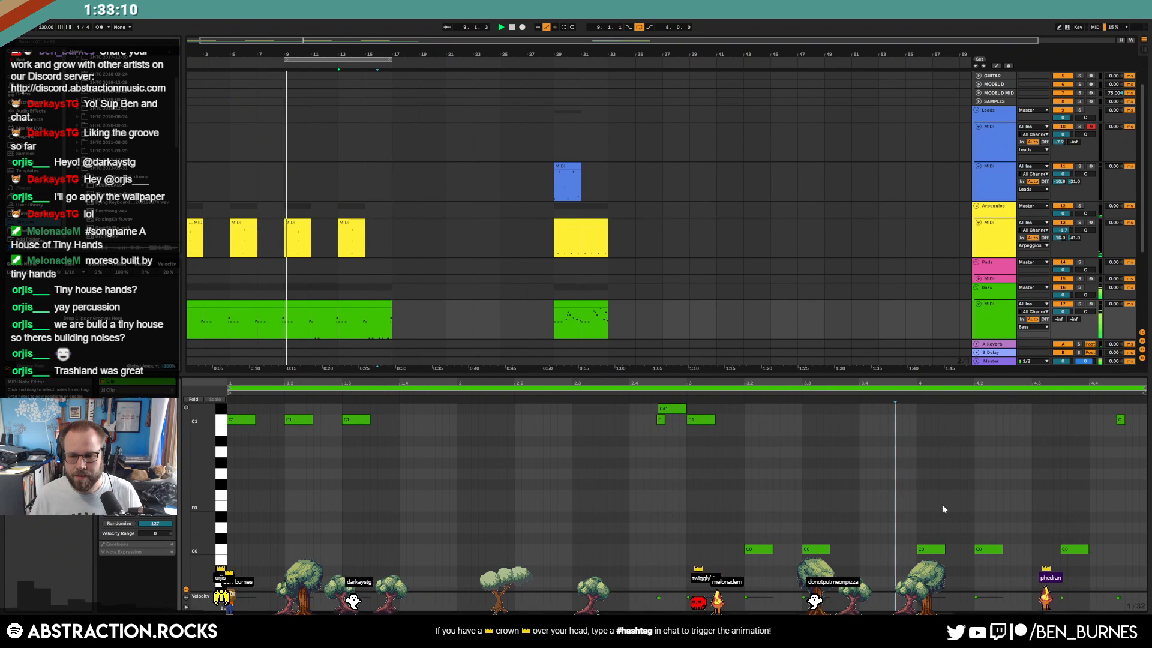
left_click_drag(935, 550, 899, 555)
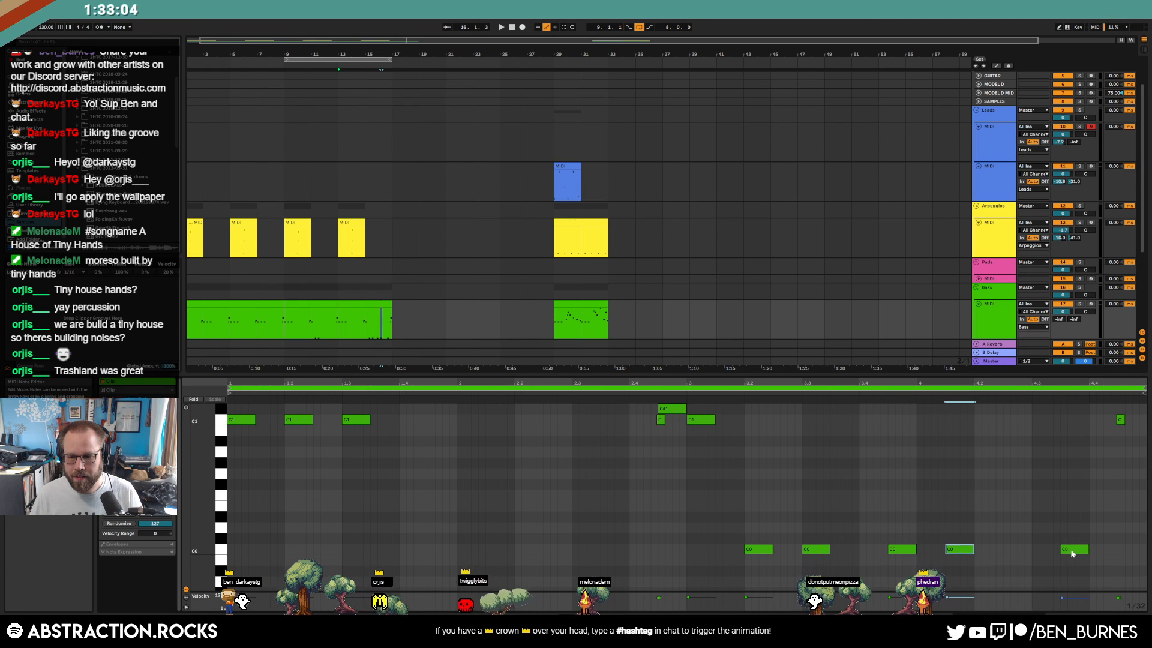
left_click_drag(1070, 555, 1022, 557)
key("space")
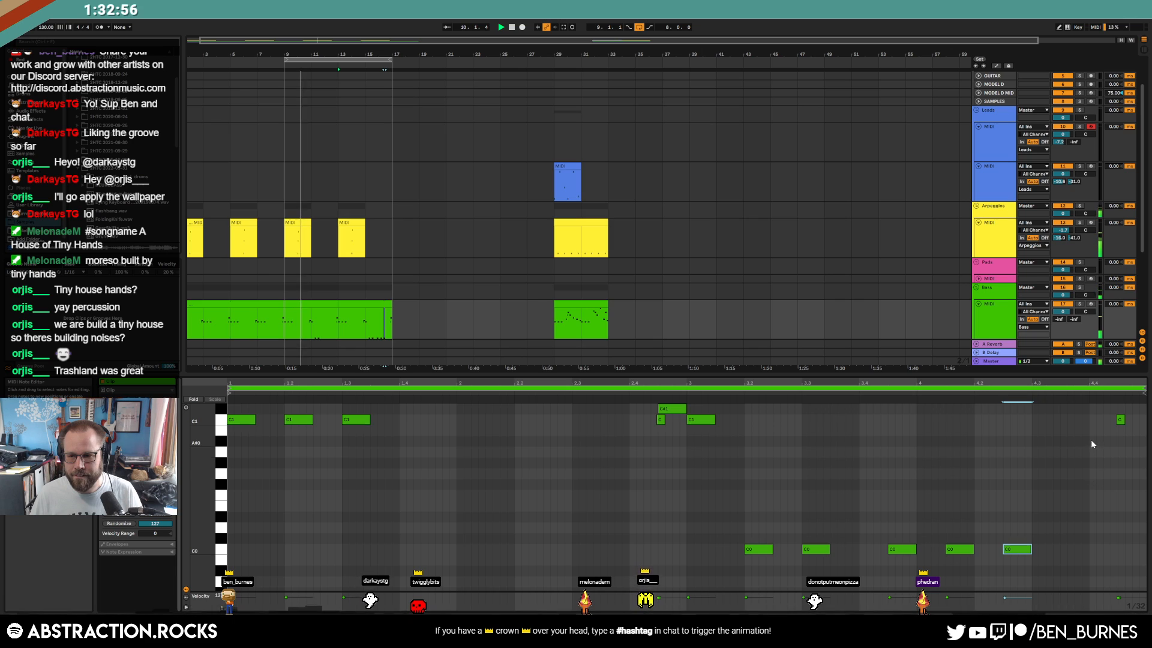
Draw A#0 notes at beats 4.3 and 4.4, lowering the first one to G0
double_click(1074, 442)
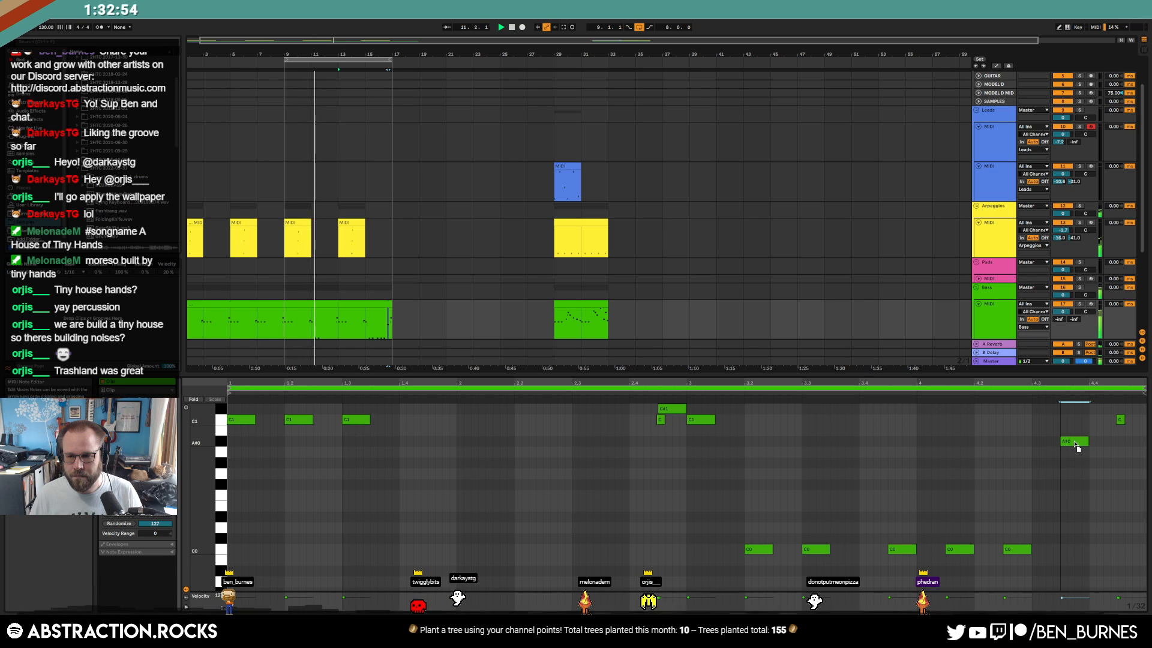
left_click_drag(1074, 460, 1075, 475)
double_click(1094, 441)
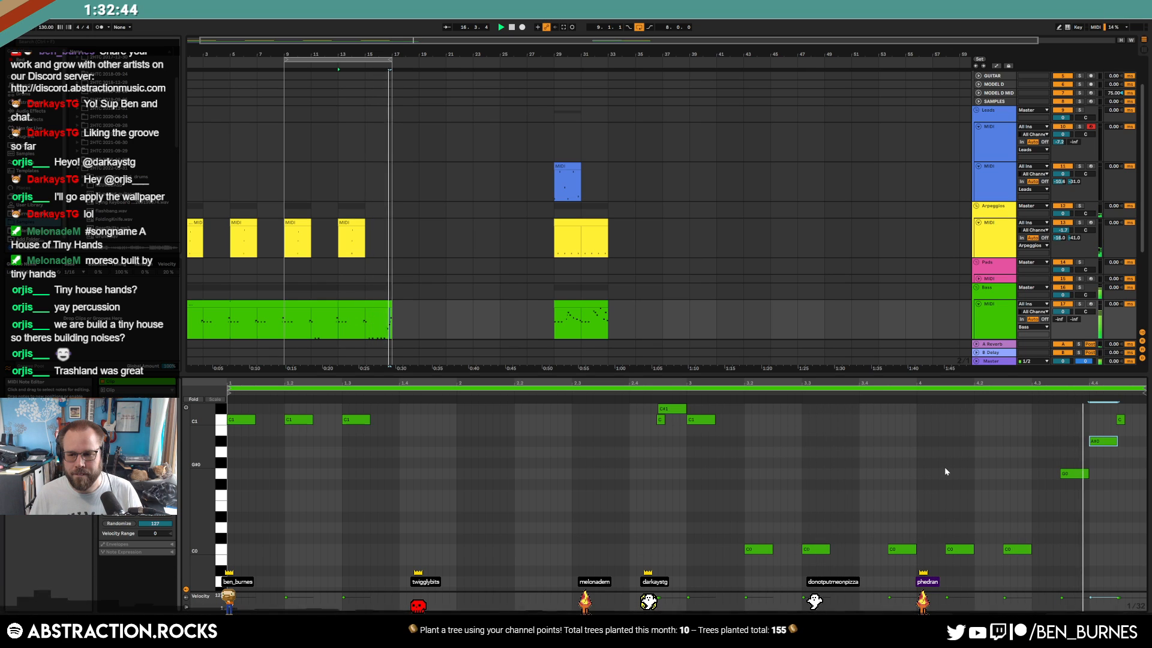
scroll(1128, 462, "up", 3)
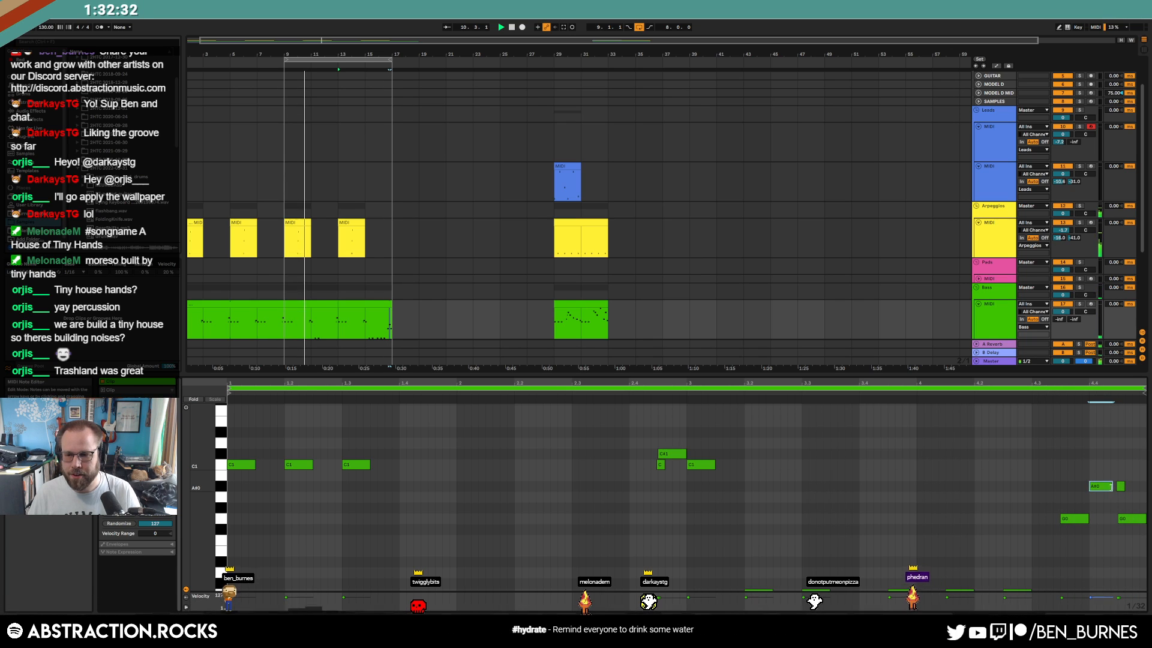
key("shift+Tab")
Delete the short A#0 bass note near bar 8.4, lengthen the other, and arm track 11
left_click(346, 329)
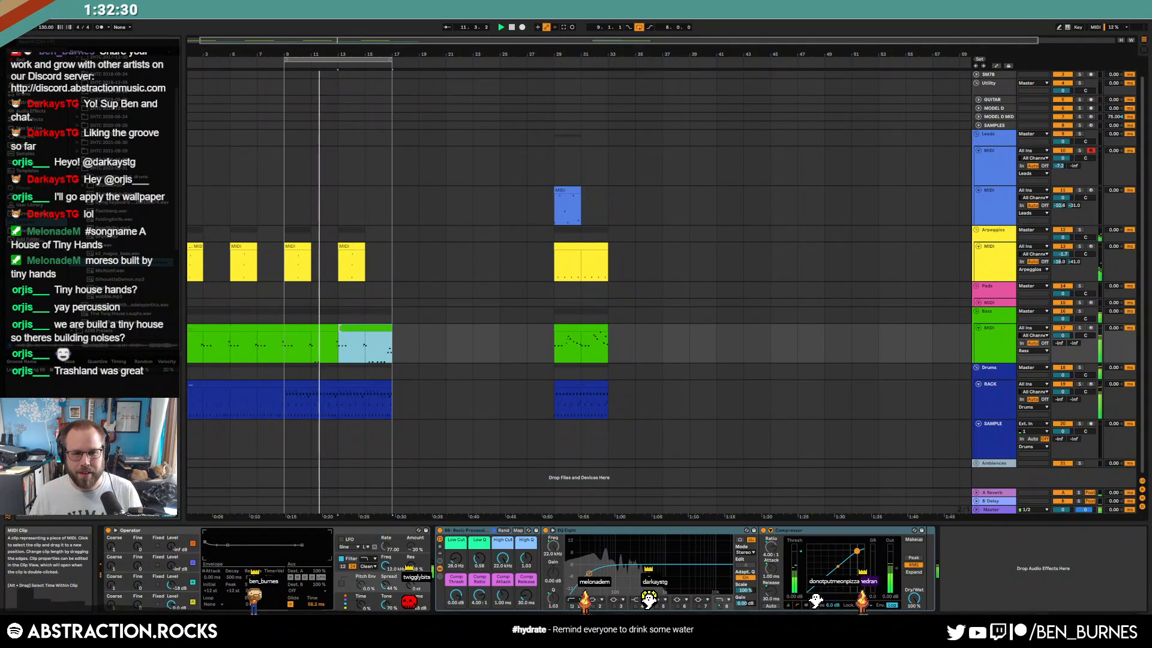
left_click(325, 330, "shift")
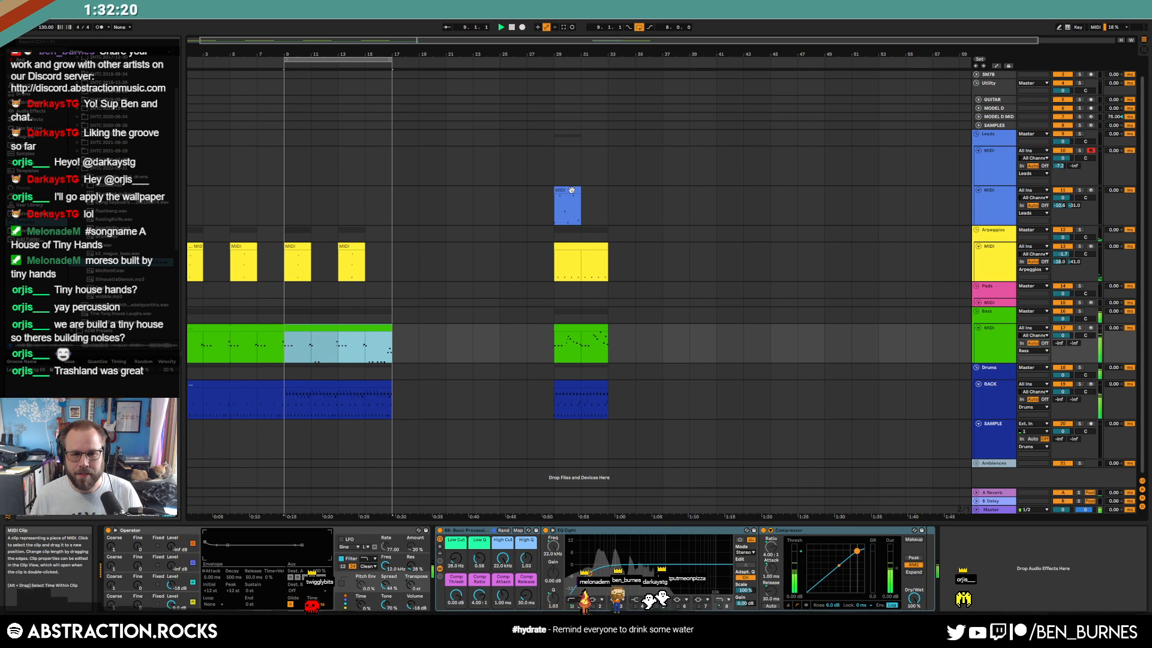
key("shift+Tab")
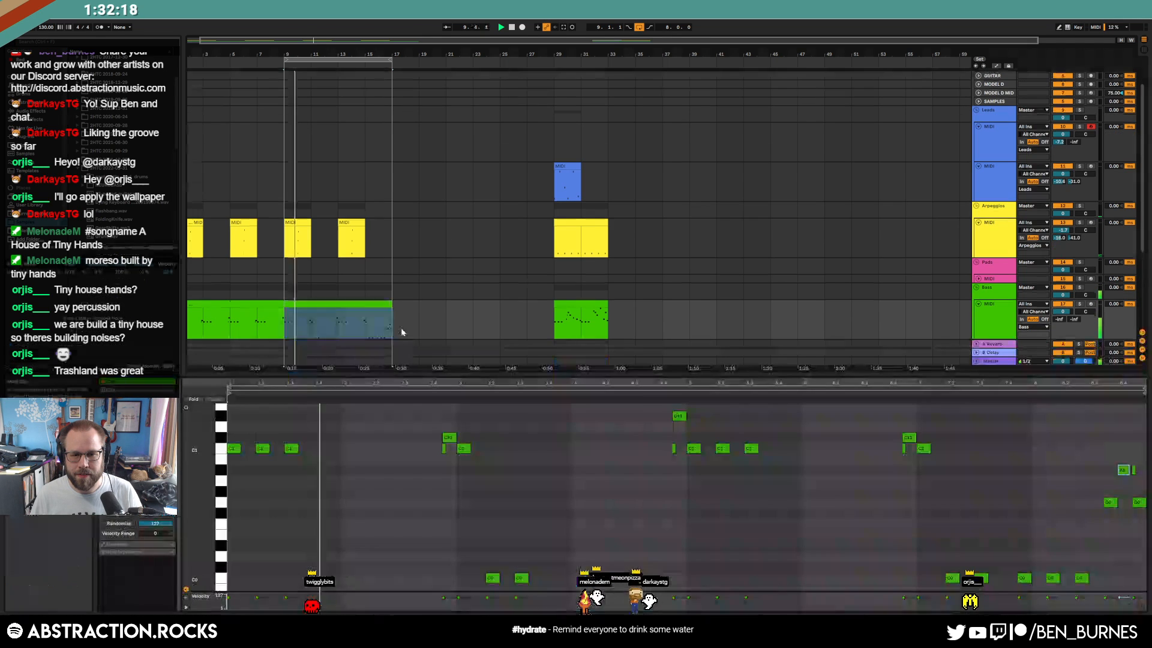
left_click(1134, 470)
key("Delete")
left_click_drag(1128, 470, 1131, 471)
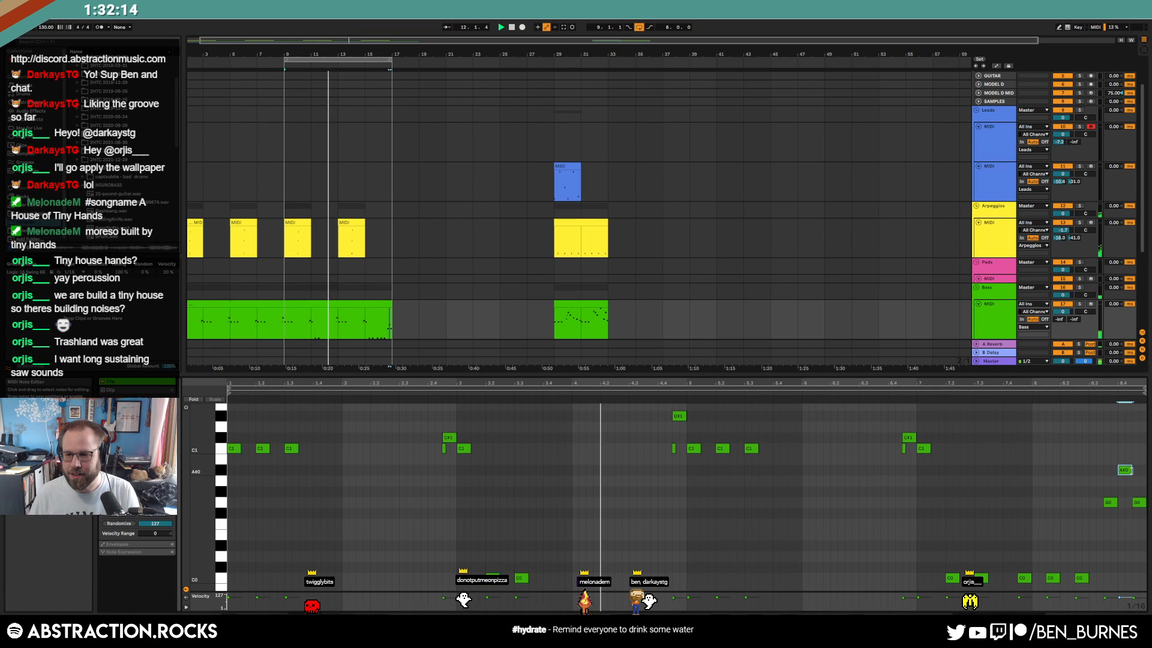
left_click(1091, 166)
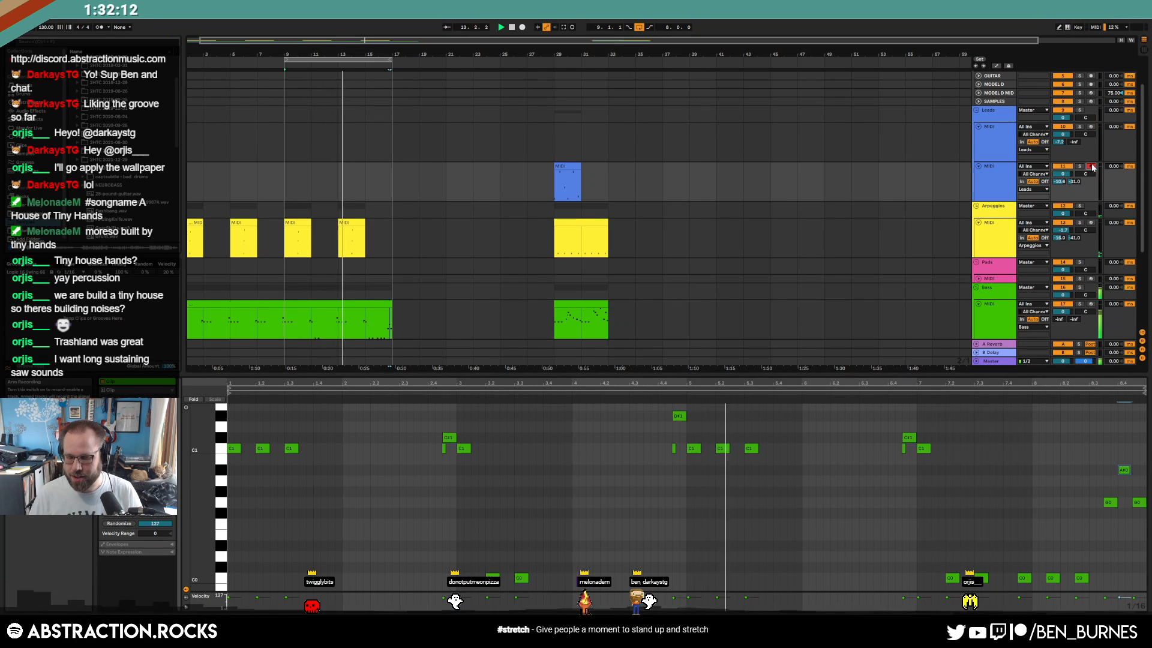
Turn on Analog's vibrato and raise its amount to 100%
left_click(765, 256)
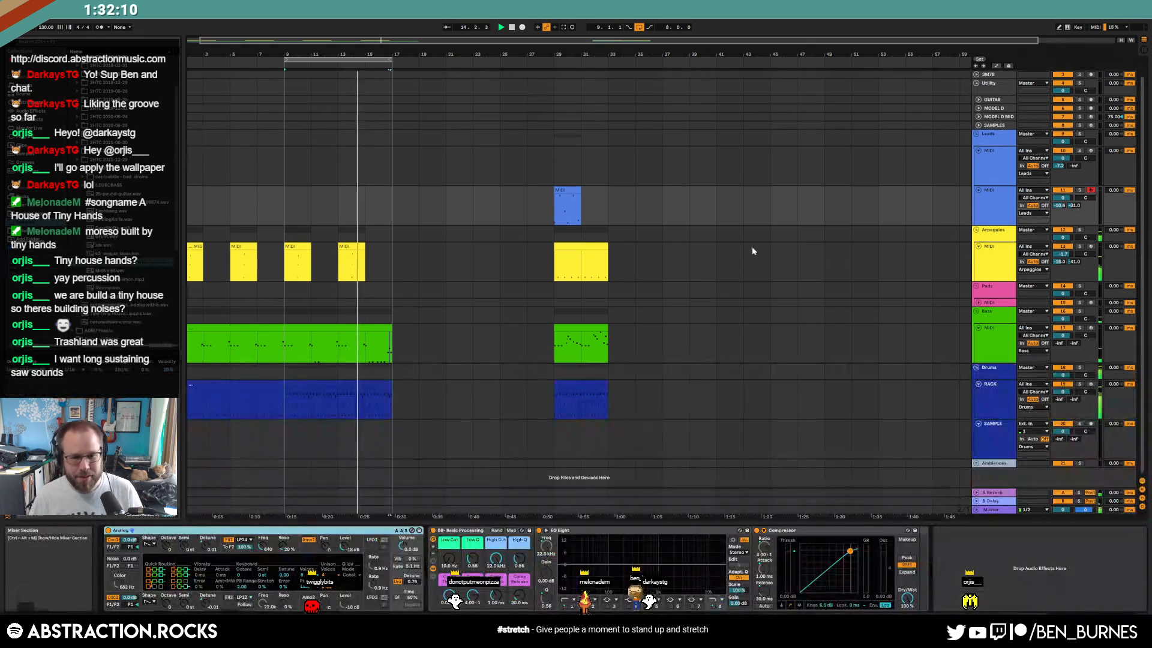
left_click(398, 558)
left_click_drag(412, 559, 412, 541)
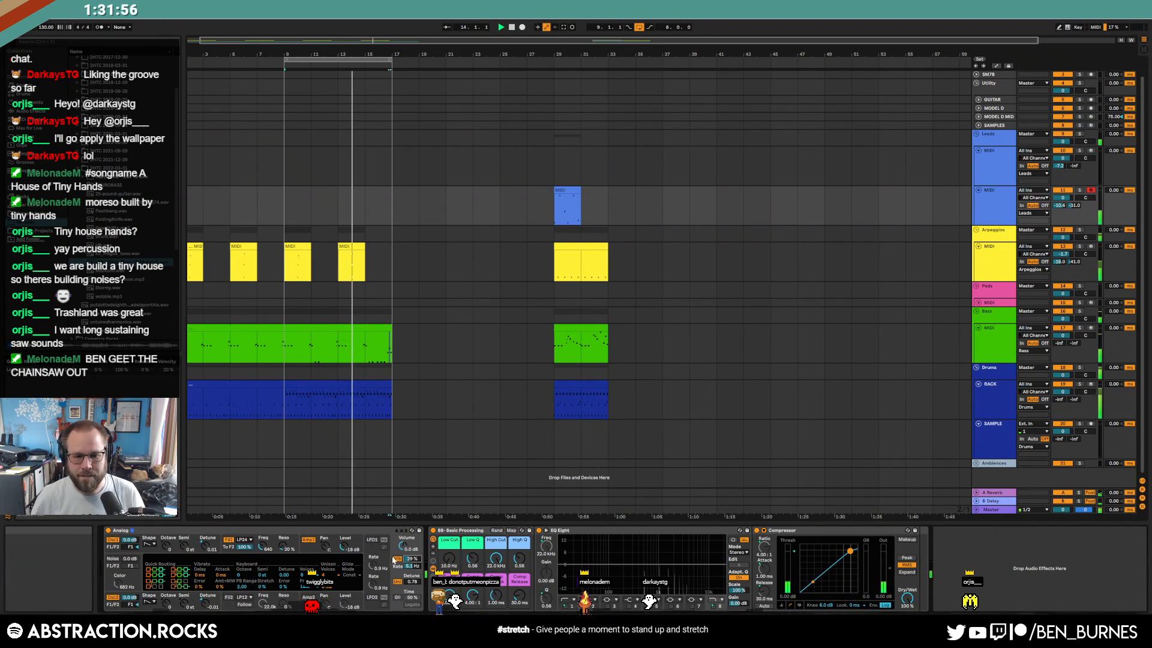
left_click_drag(413, 559, 413, 551)
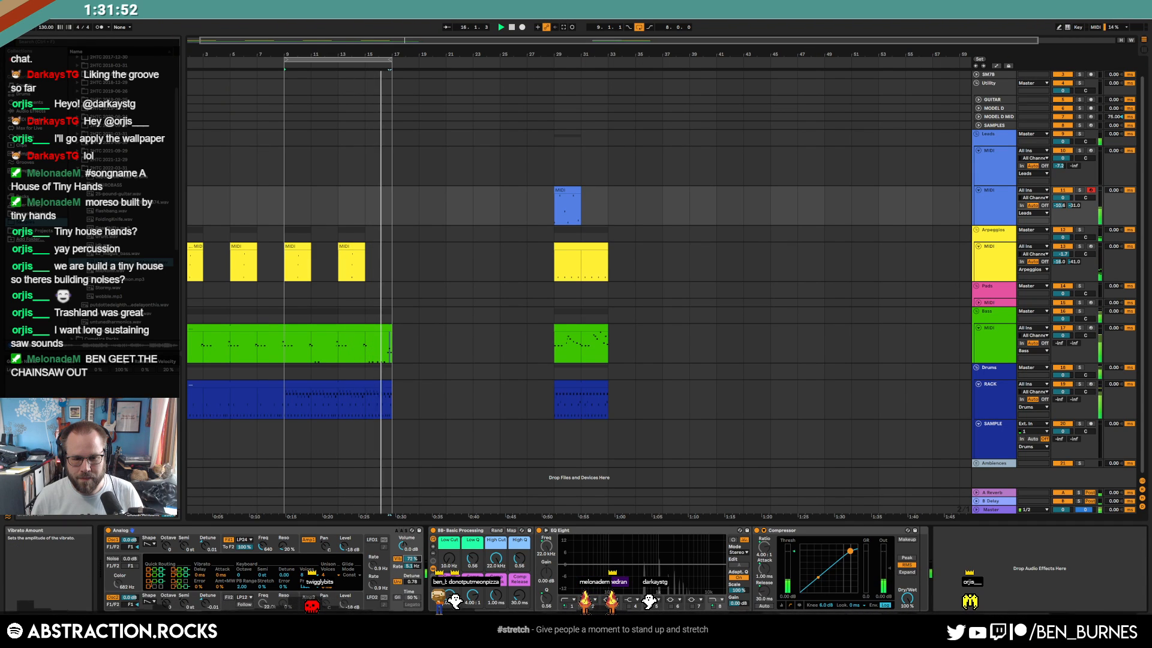
left_click_drag(414, 561, 414, 567)
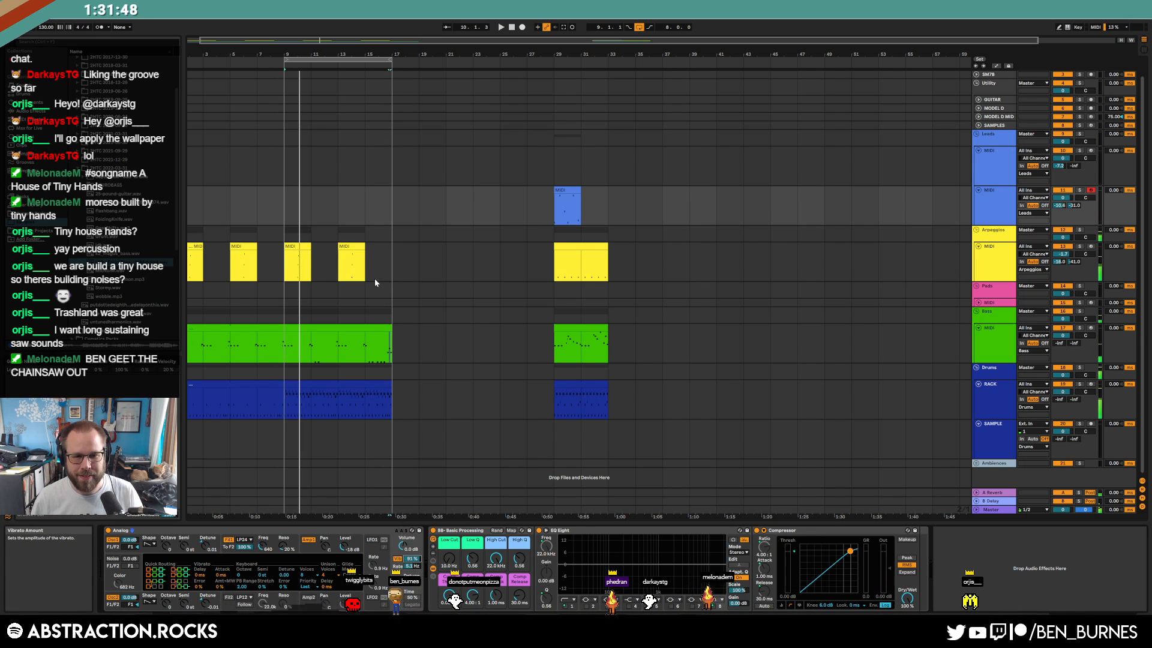
Move the clip block starting at bar 29 across tracks out to bar 49
left_click_drag(533, 202, 668, 373)
left_click_drag(565, 204, 835, 204)
left_click(689, 204)
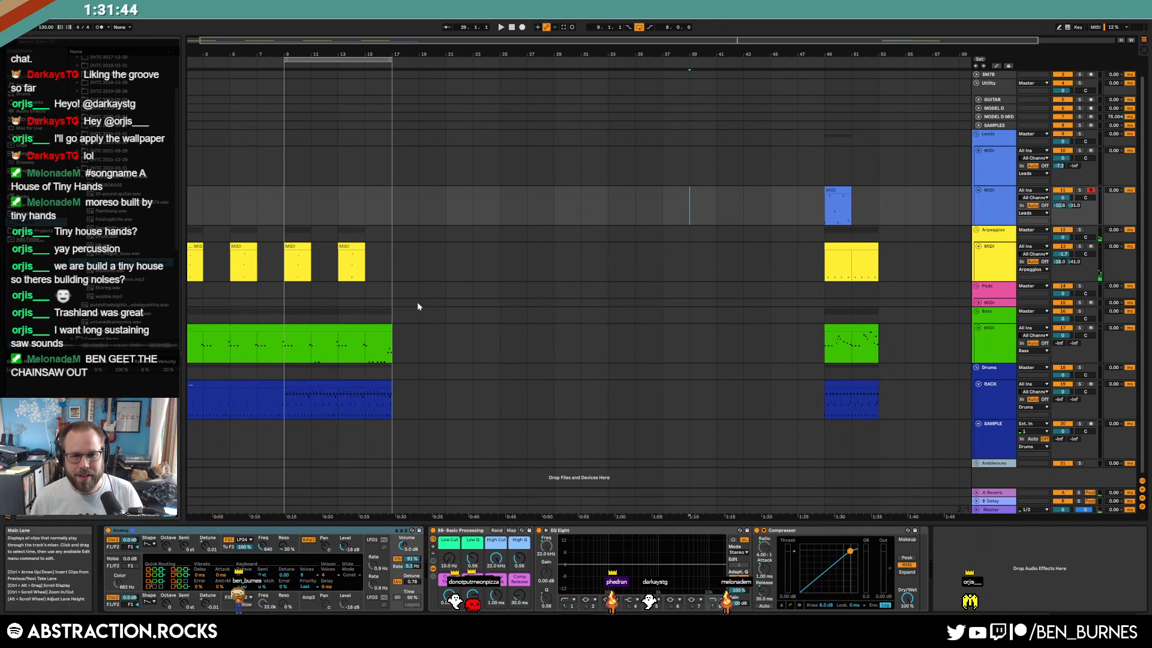
left_click_drag(390, 255, 284, 256)
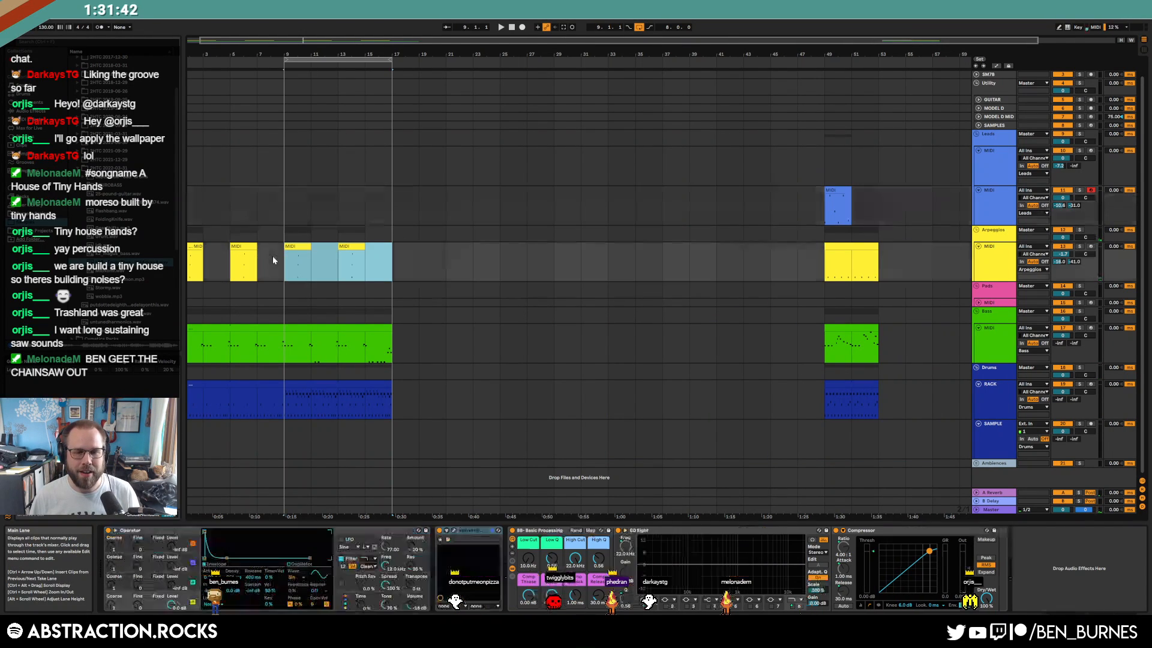
Duplicate the bars 9–17 arpeggio clips and bass section forward, extending the bass to bar 33
key("ctrl+d")
key("ctrl+d")
left_click_drag(390, 341, 285, 342)
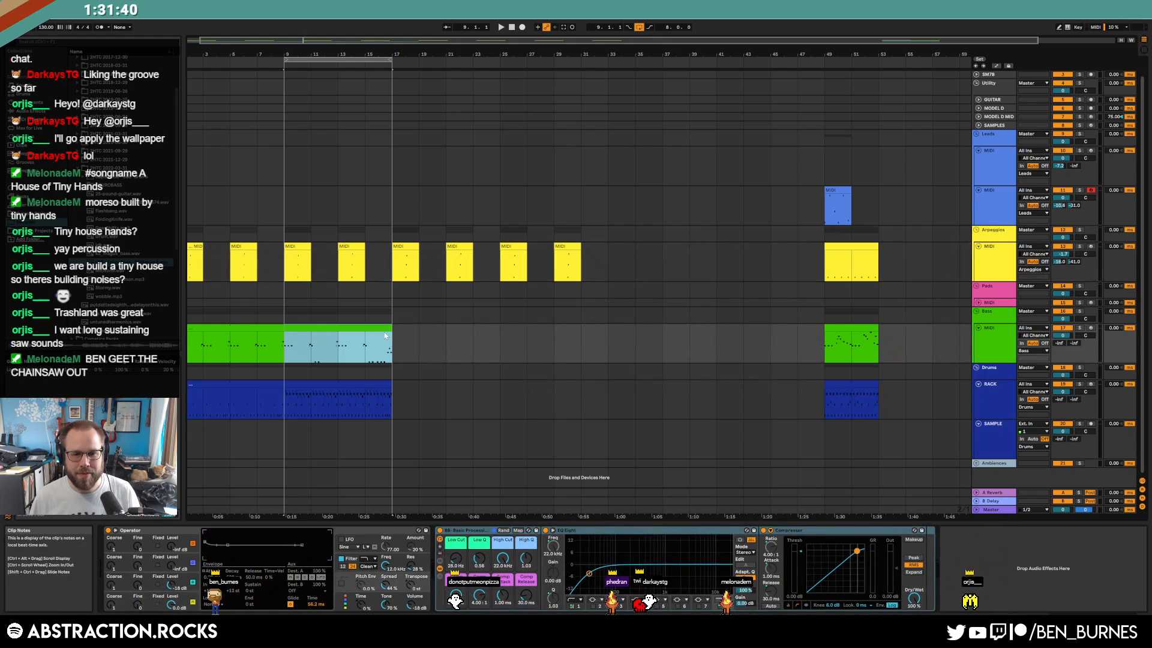
key("shift+Tab")
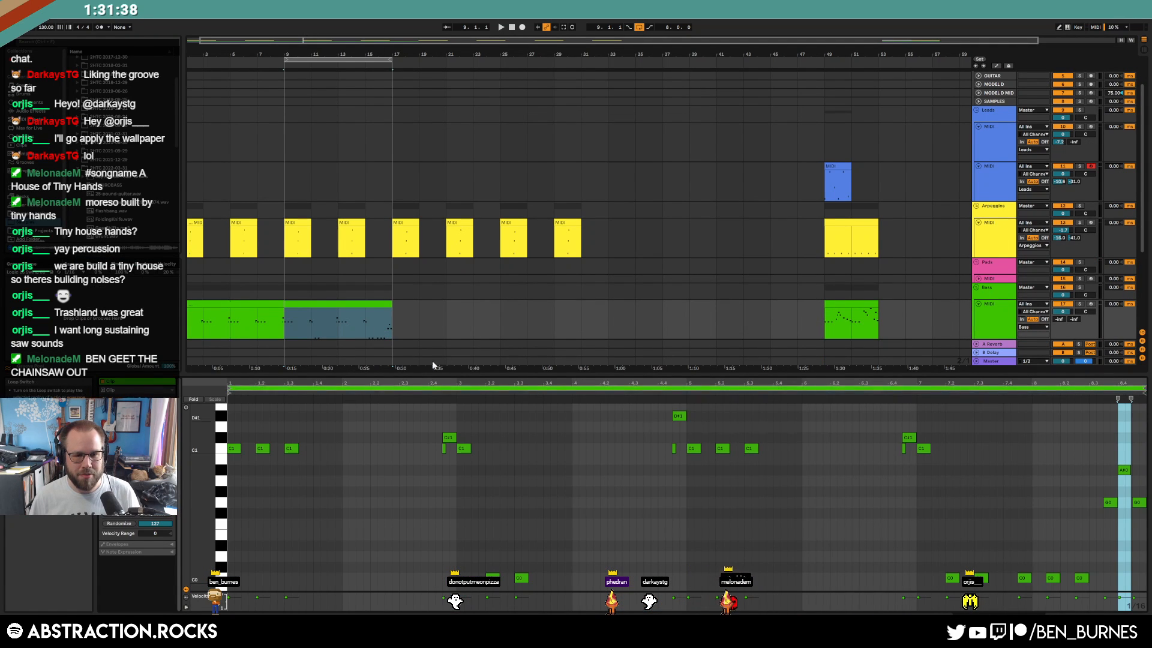
key("shift+Tab")
key("ctrl+d")
key("ctrl+d")
left_click_drag(591, 335, 606, 336)
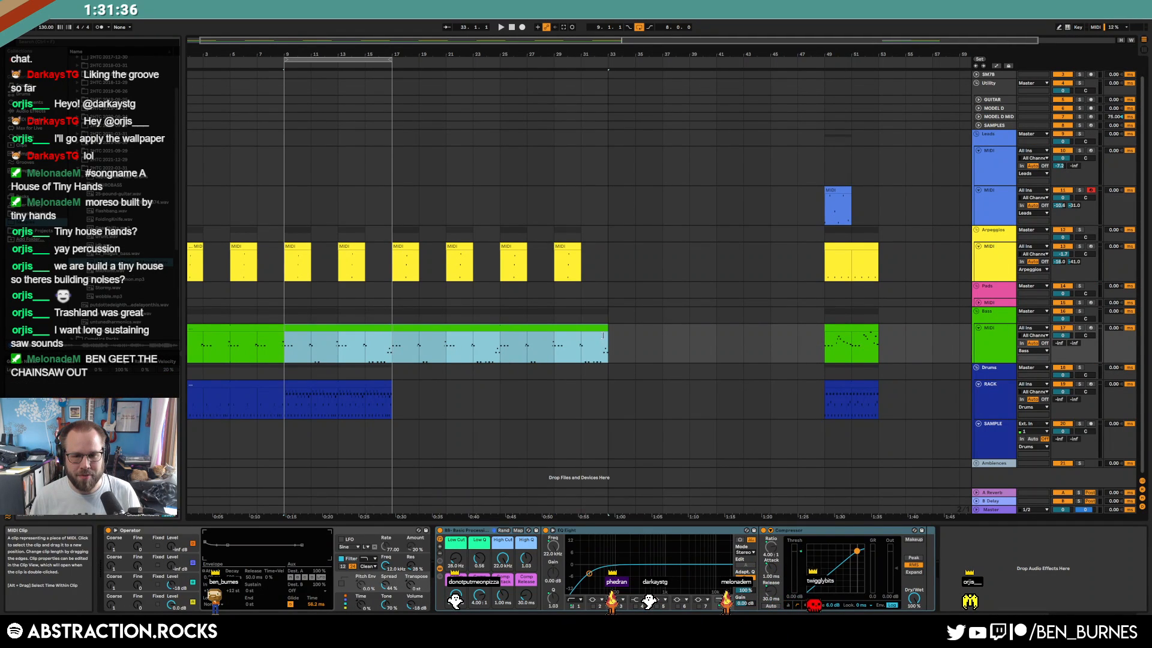
Extend the drum clip to bar 33 and move the loop brace over bars 17–33
left_click(372, 384)
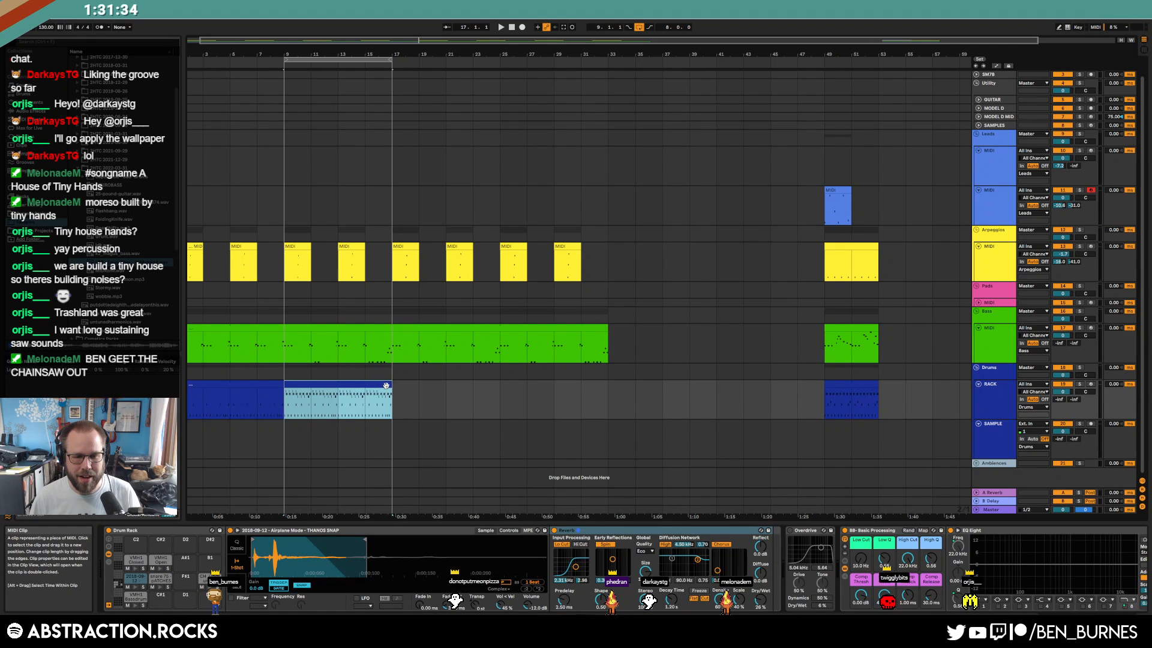
left_click_drag(428, 392, 389, 402)
left_click_drag(385, 60, 603, 67)
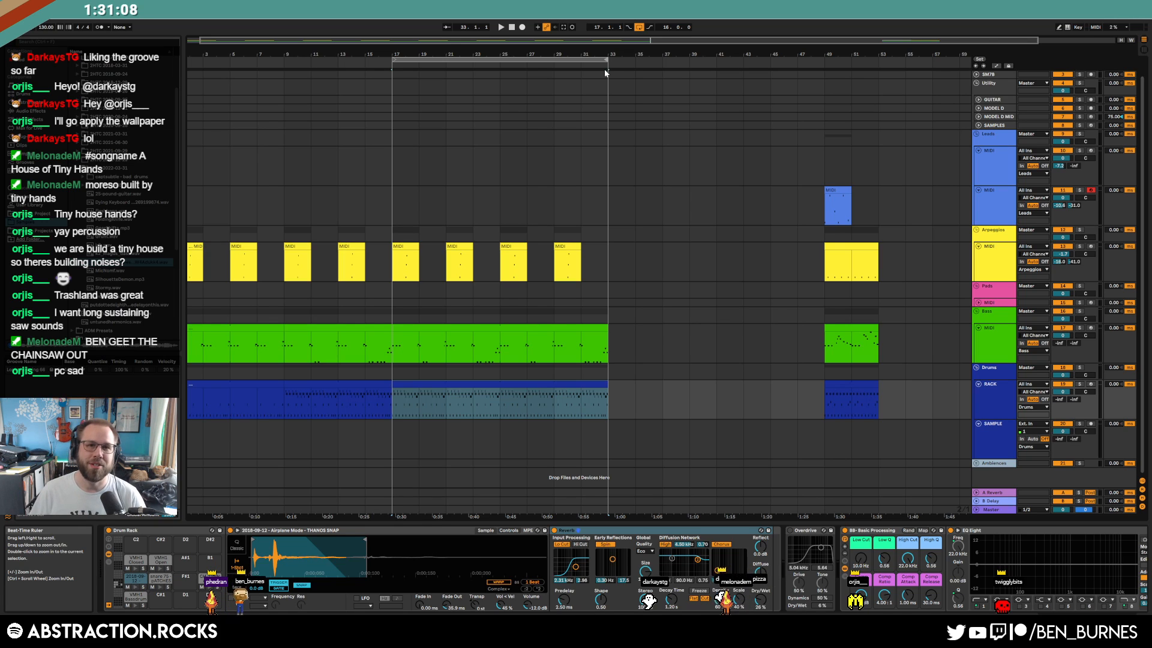
Record a lead take on the second Leads track from bar 17 to 25, redoing a false start
left_click(398, 201)
left_click(522, 27)
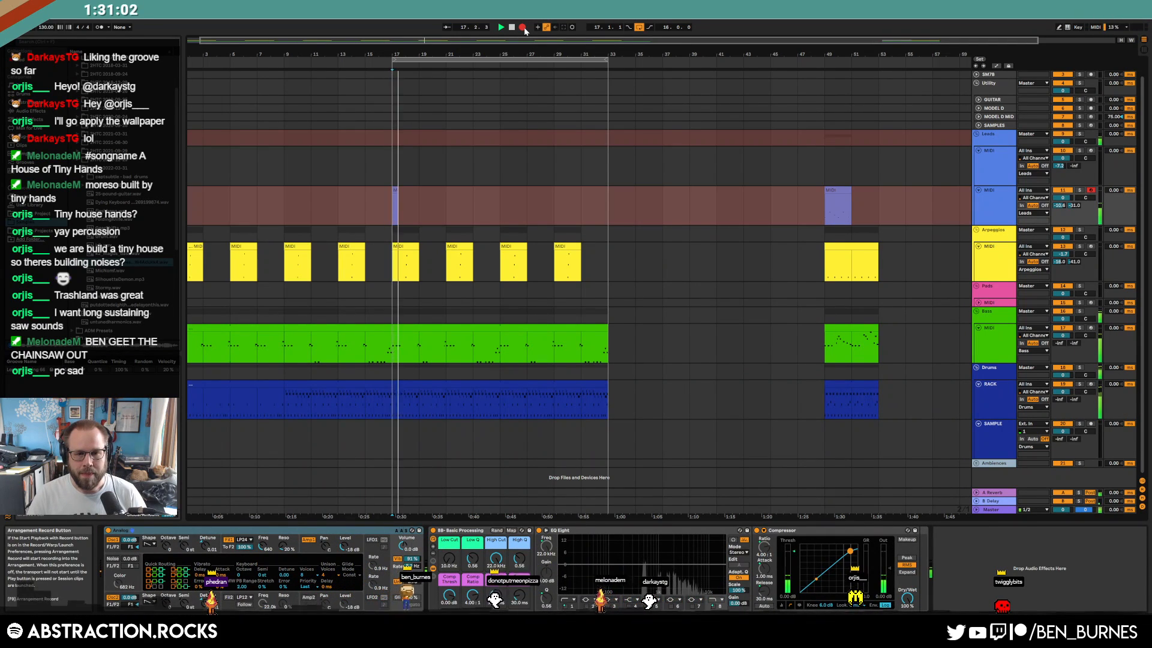
key("space")
key("ctrl+z")
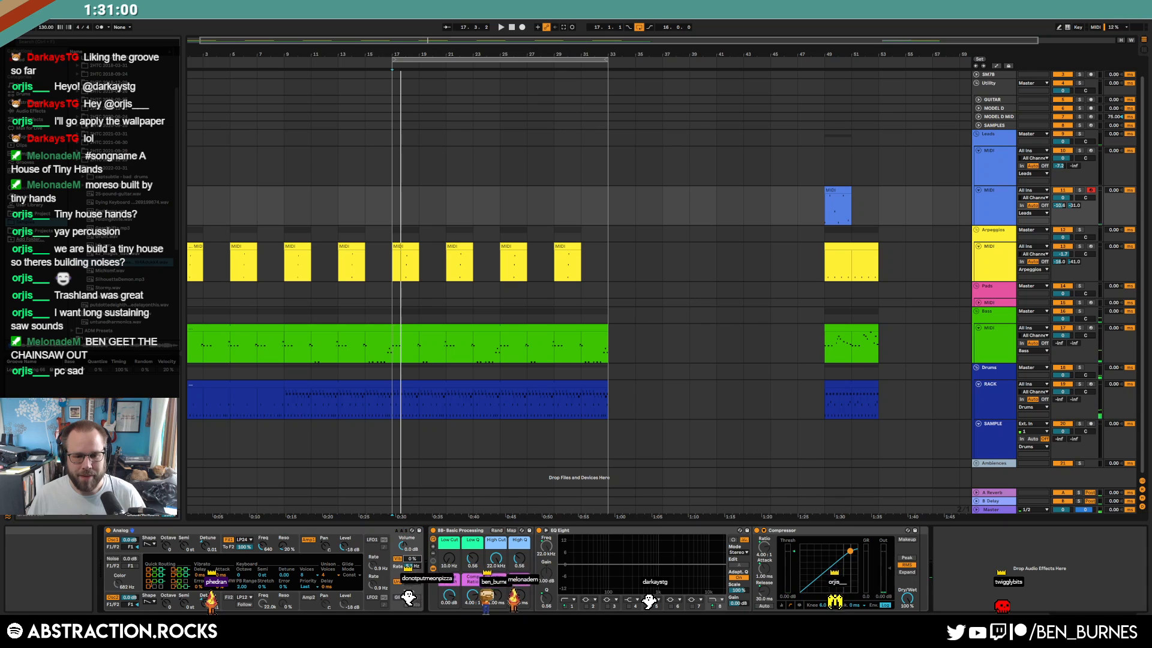
left_click(522, 28)
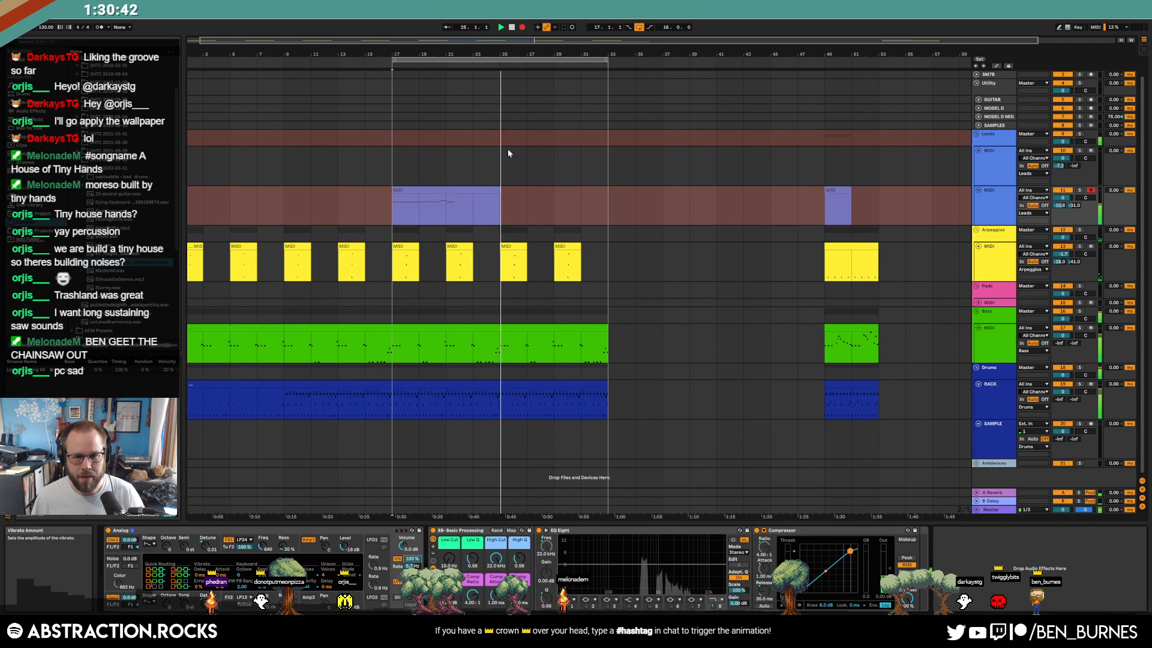
key("space")
left_click(499, 192)
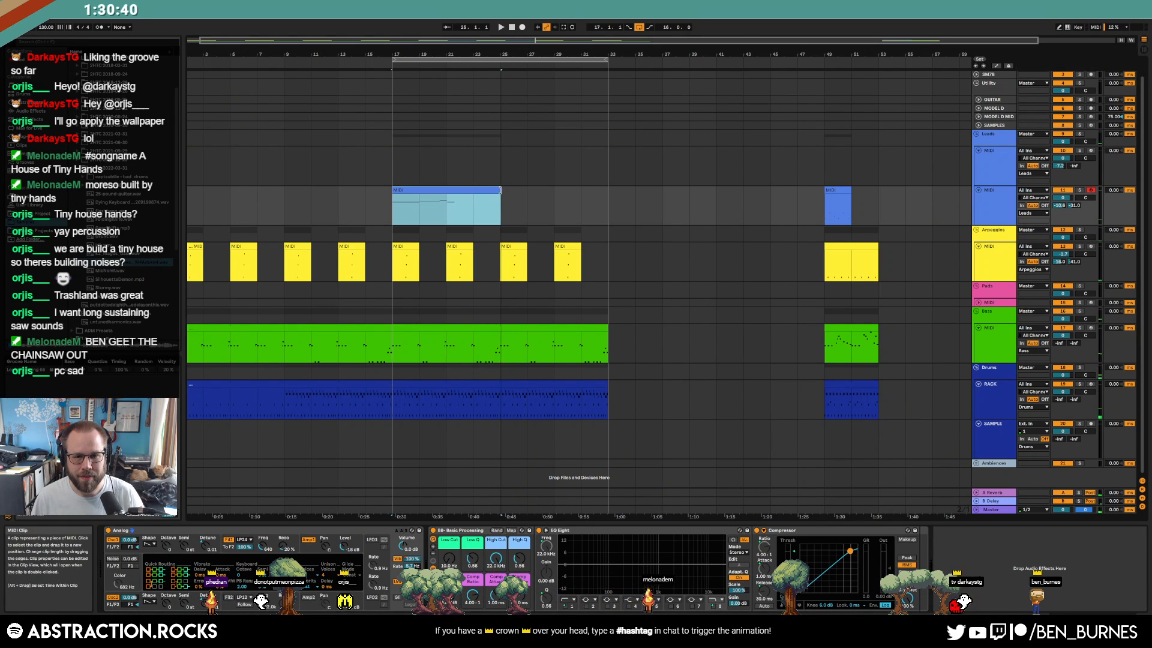
Curve the Vib Amount automation upward over bars 21–25 and raise the vibrato rate to about 7.1 Hz
key("Right")
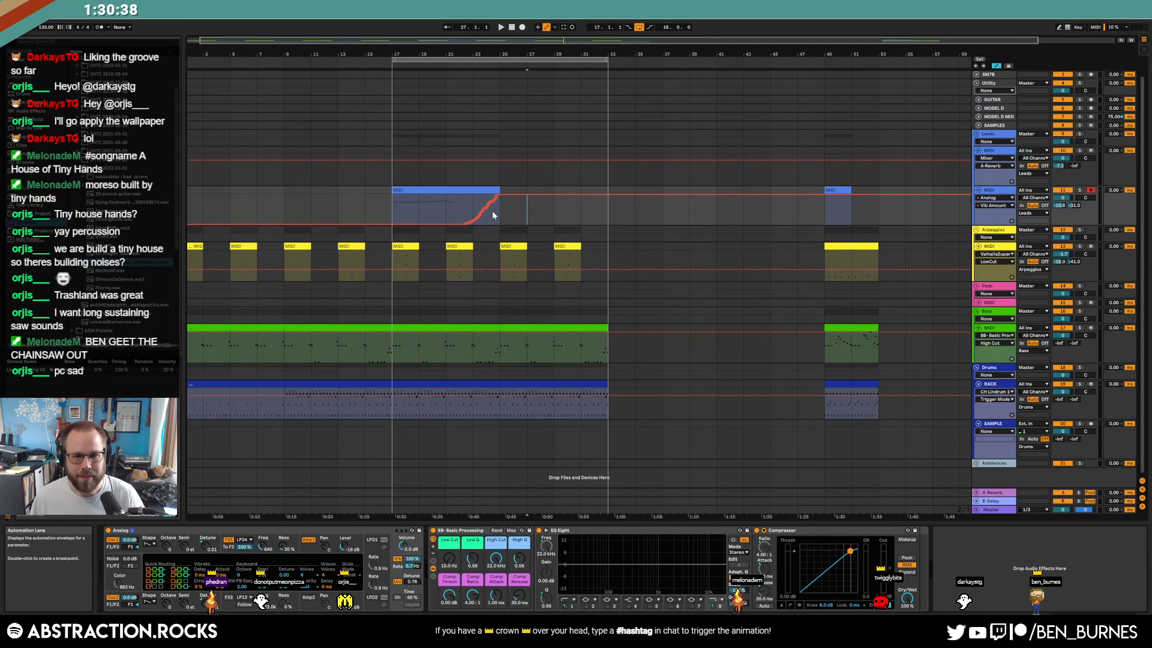
mouse_move(487, 212)
left_mouse_down()
mouse_move(456, 207)
mouse_move(467, 223)
mouse_move(502, 207)
left_mouse_up()
scroll(520, 211, "up", 3)
left_click(446, 218)
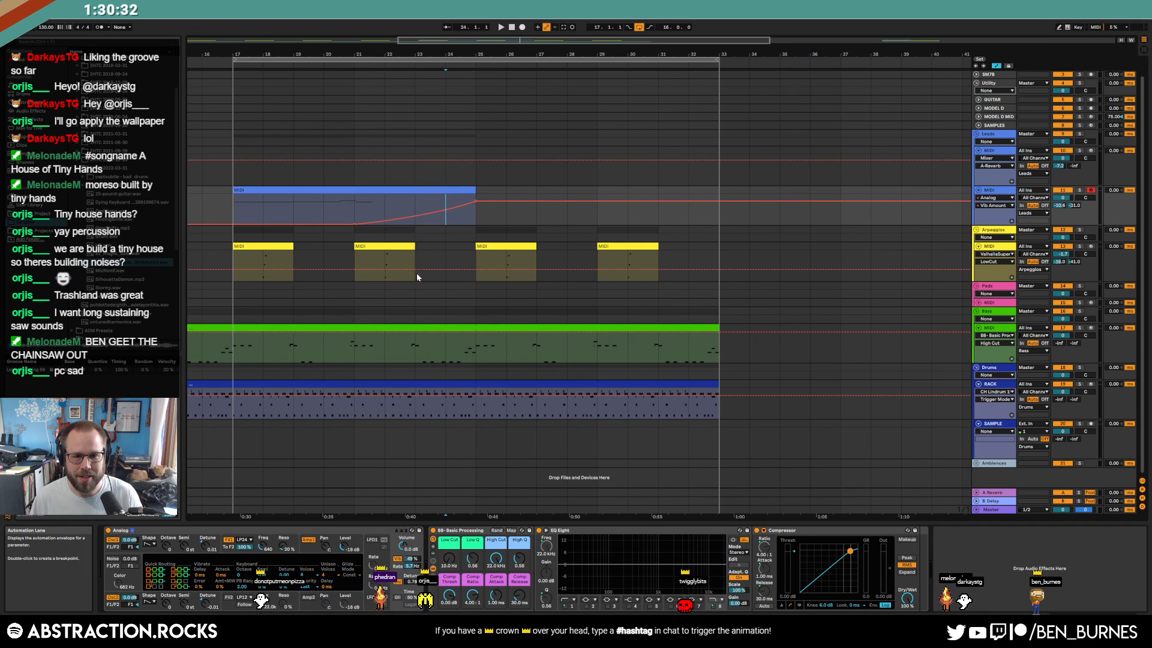
left_click_drag(412, 566, 411, 556)
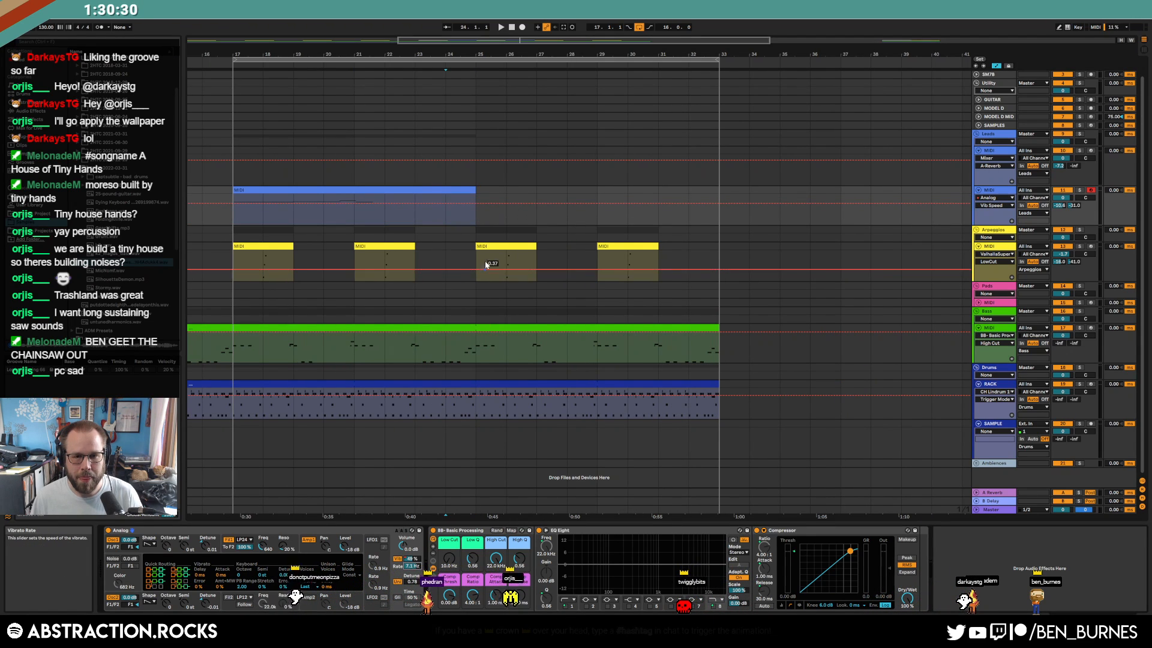
Retime the lead clip's C#4, C4 and D#4 notes and stretch the last C4 to the clip end
double_click(338, 189)
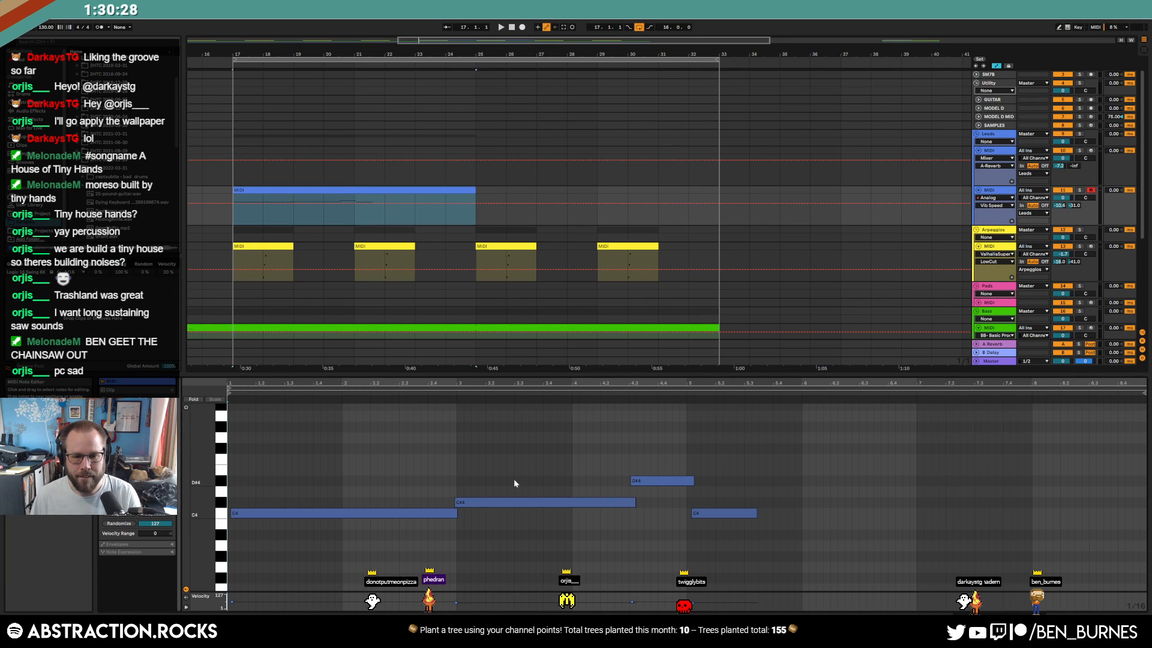
left_click(518, 504)
left_click_drag(518, 507, 640, 479)
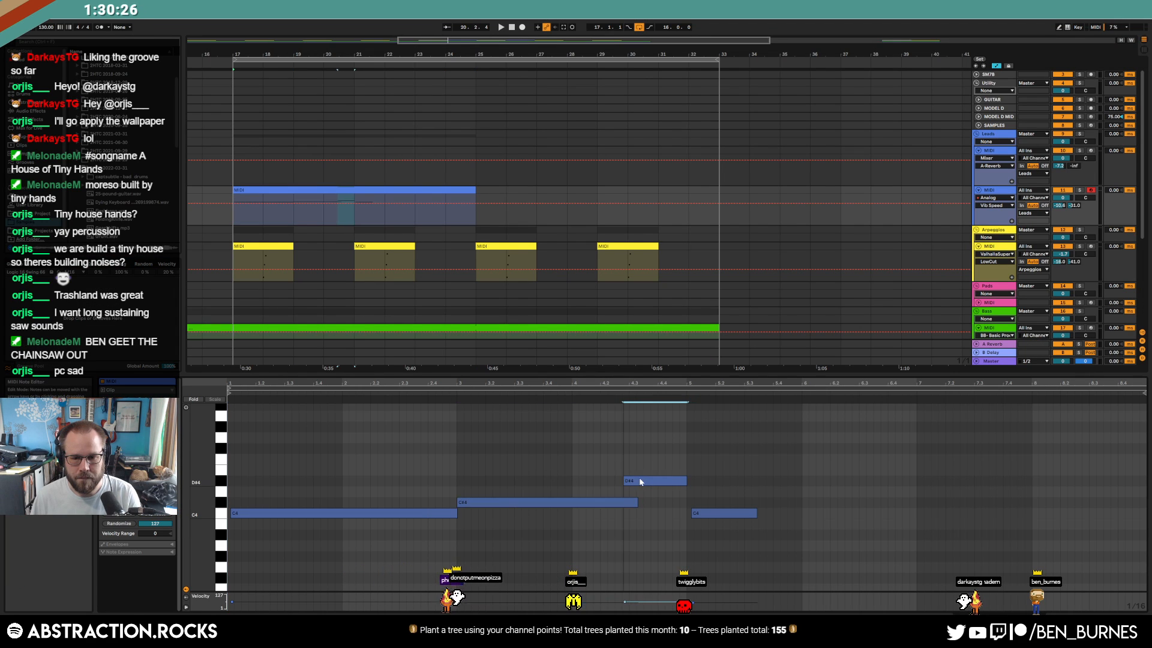
left_click_drag(706, 517, 702, 515)
left_click_drag(665, 480, 627, 502)
left_click_drag(692, 480, 685, 480)
left_click(705, 500)
left_click_drag(750, 516, 1143, 515)
left_click(1060, 489)
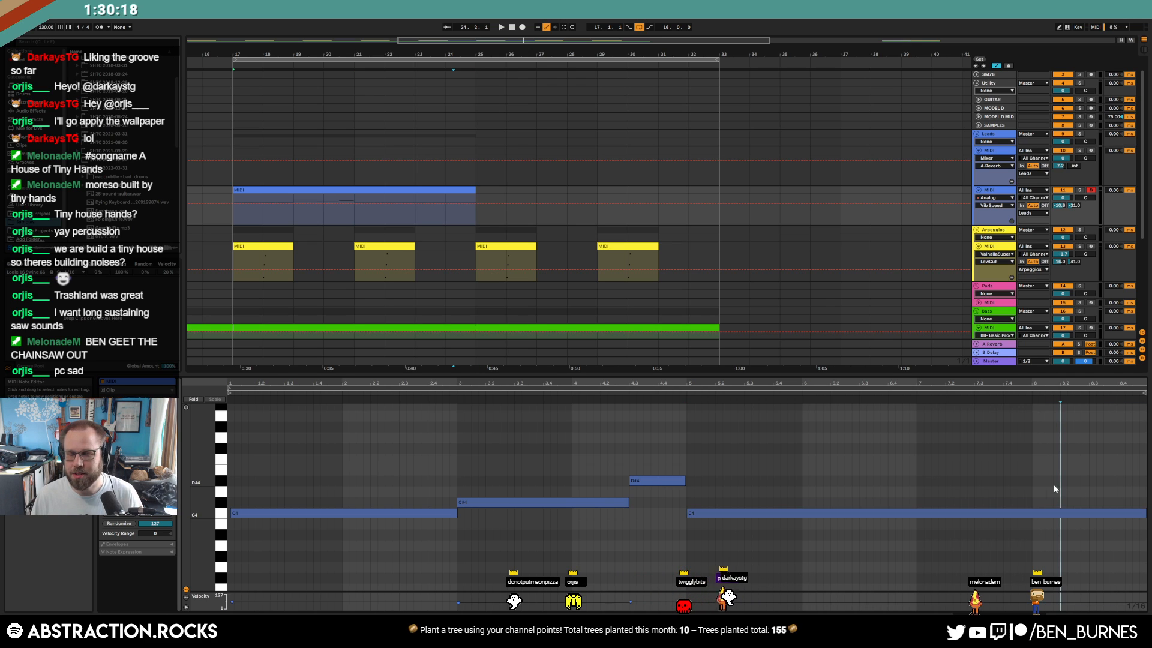
Set up a clip envelope for MIDI Ctrl 64: Sustain On/Off
key("shift+Tab")
key("shift+Tab")
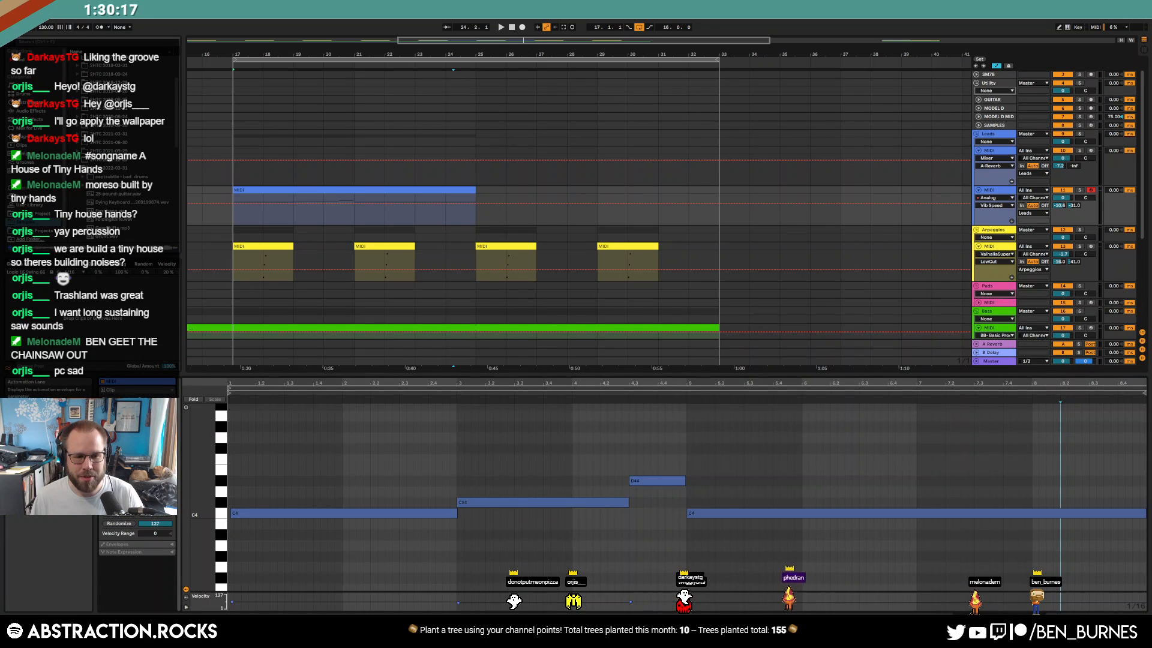
left_click(137, 545)
left_click(171, 545)
left_click(125, 554)
left_click(124, 561)
left_click(150, 555)
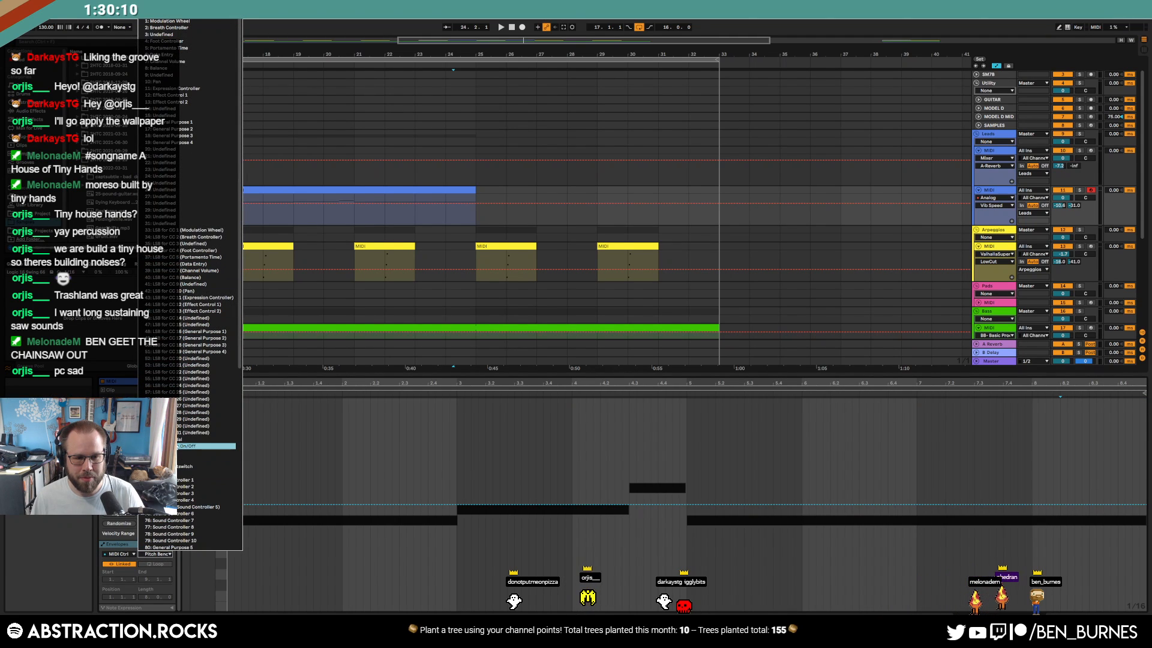
left_click(204, 445)
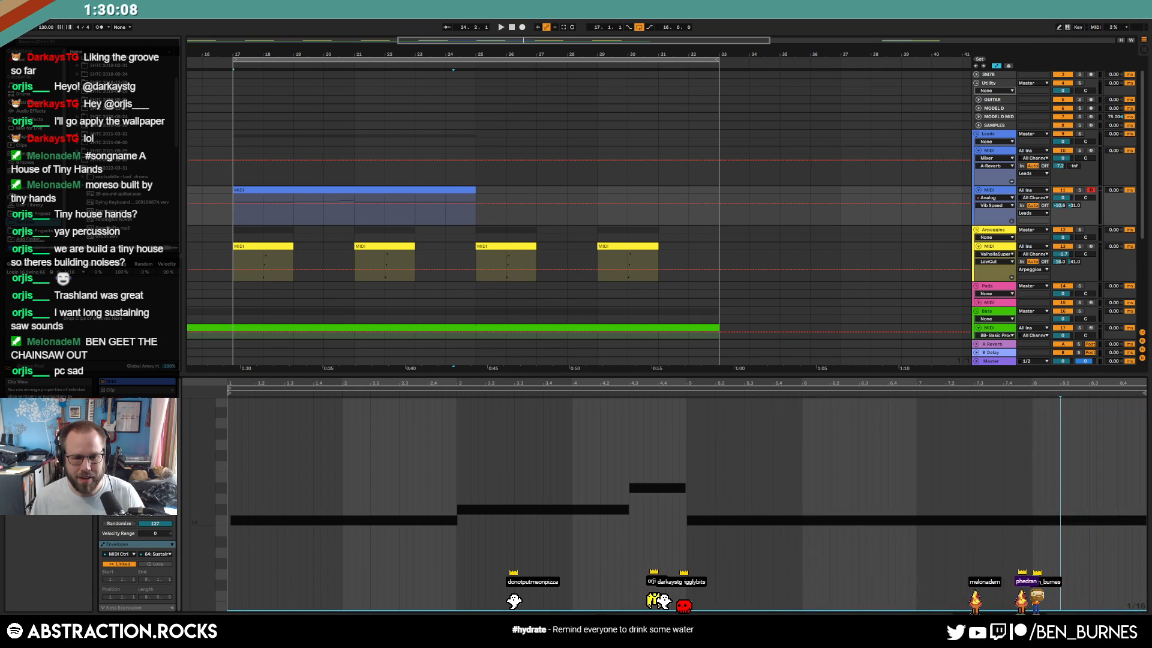
Return to the notes and play the lead clip from its first C4
left_click(133, 483)
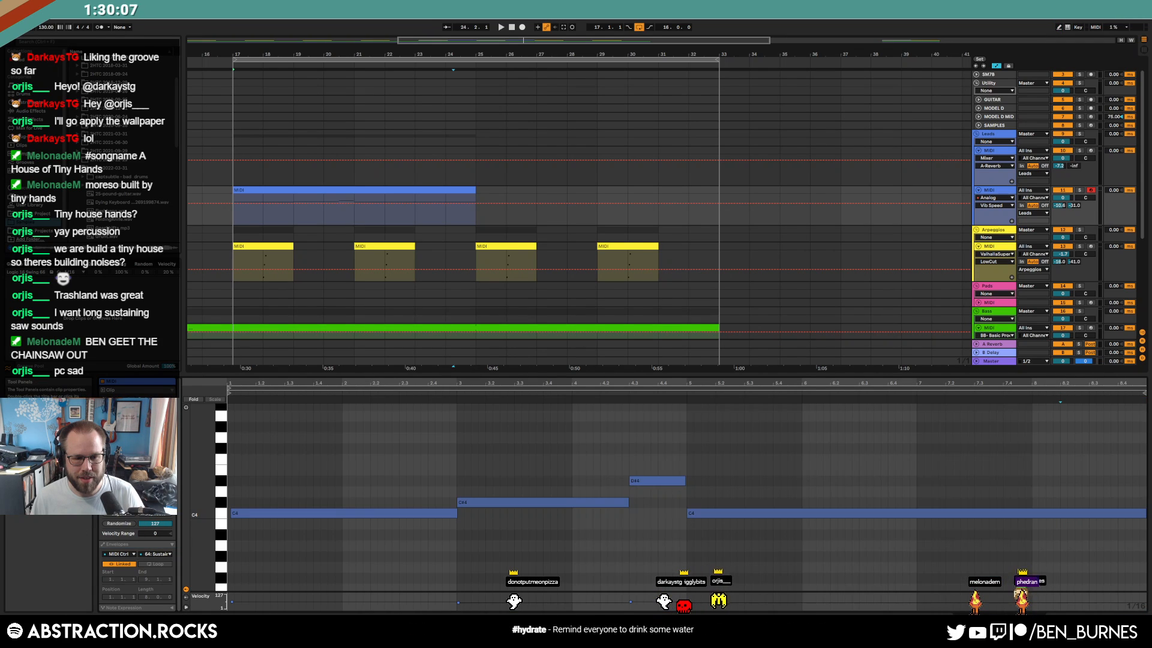
left_click(232, 514)
key("space")
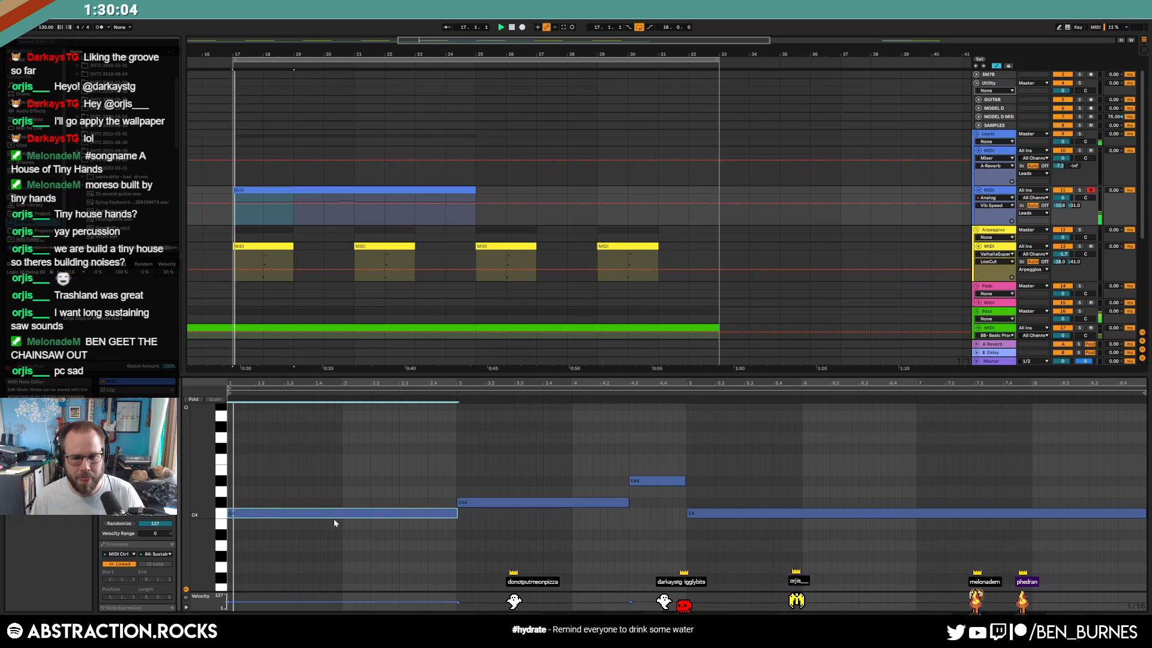
key("shift+Tab")
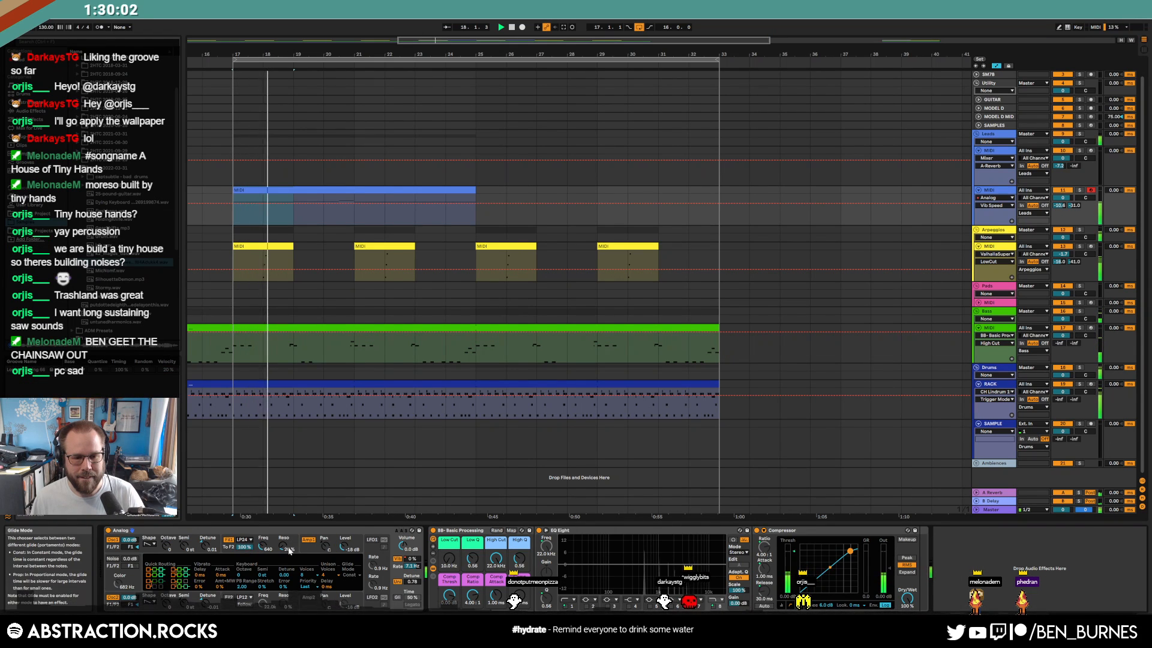
Lengthen the amp envelope decay, lower its sustain, exit Automation Mode, and arm the top Leads track
left_click(232, 549)
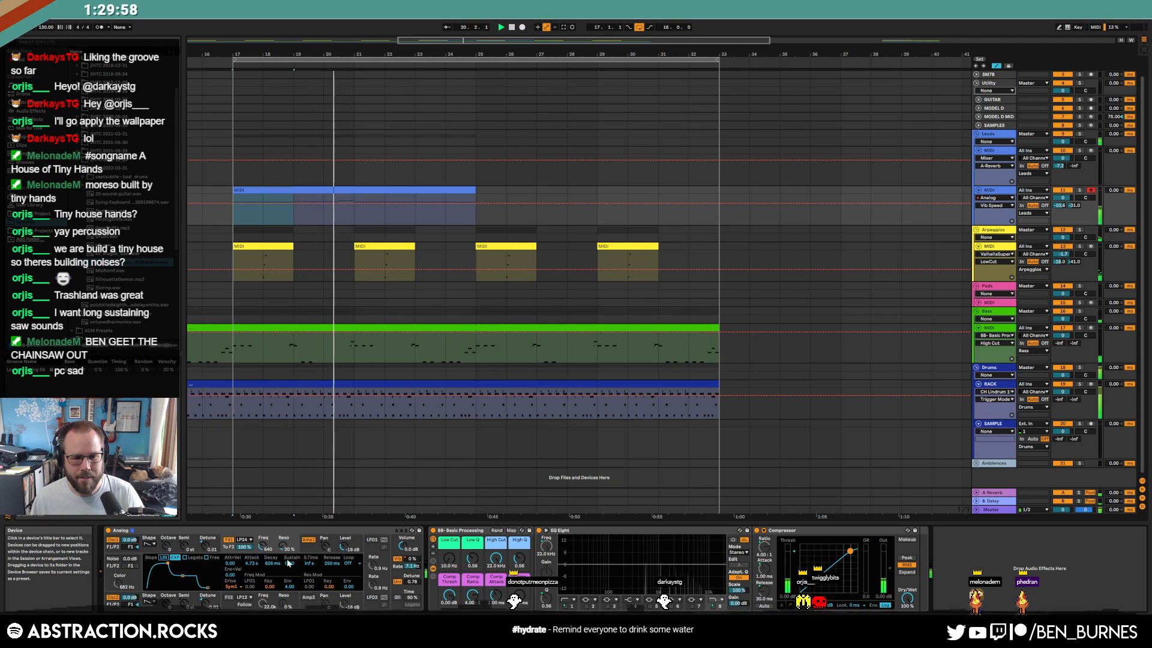
left_click(312, 549)
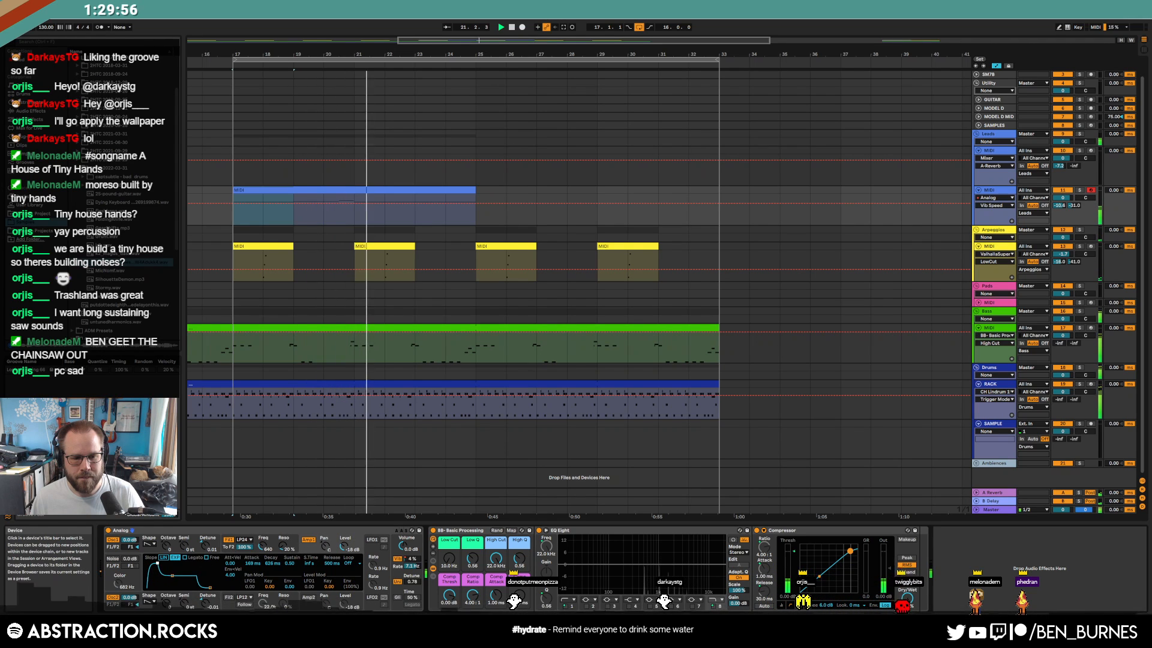
left_click_drag(174, 562, 175, 567)
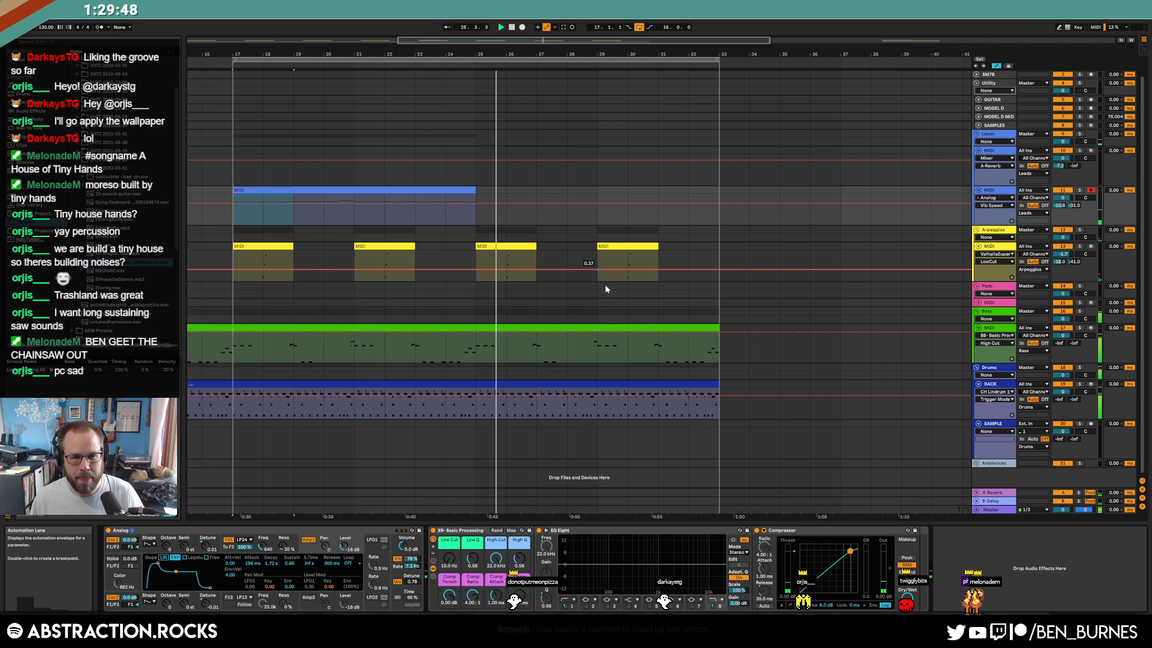
key("a")
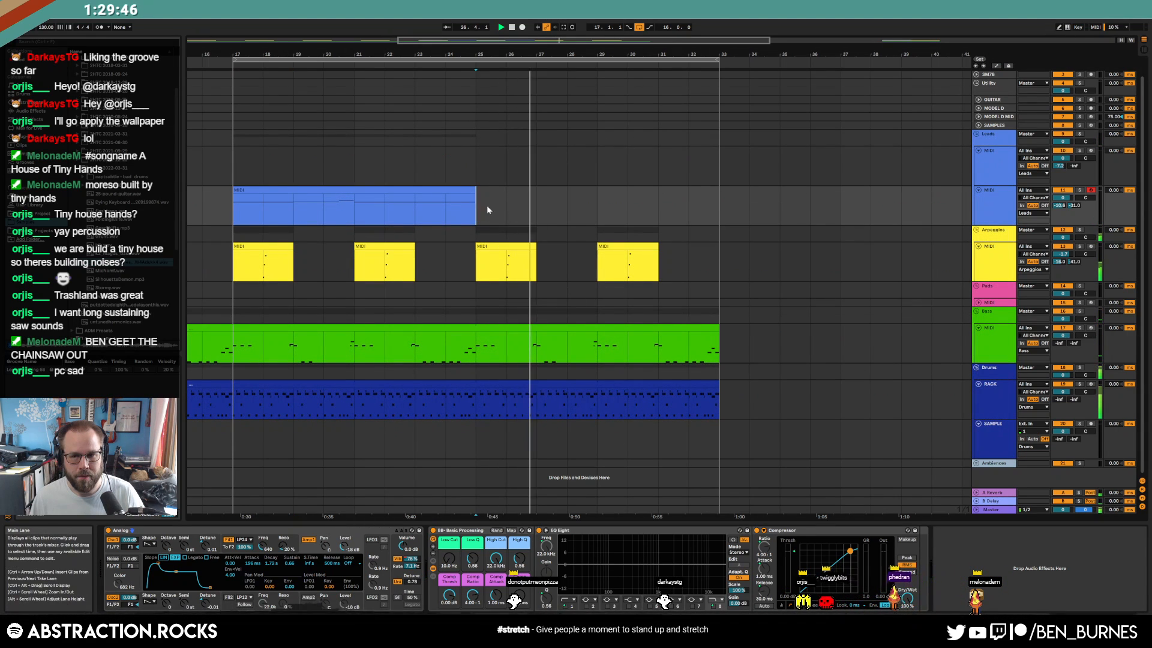
left_click(1091, 151)
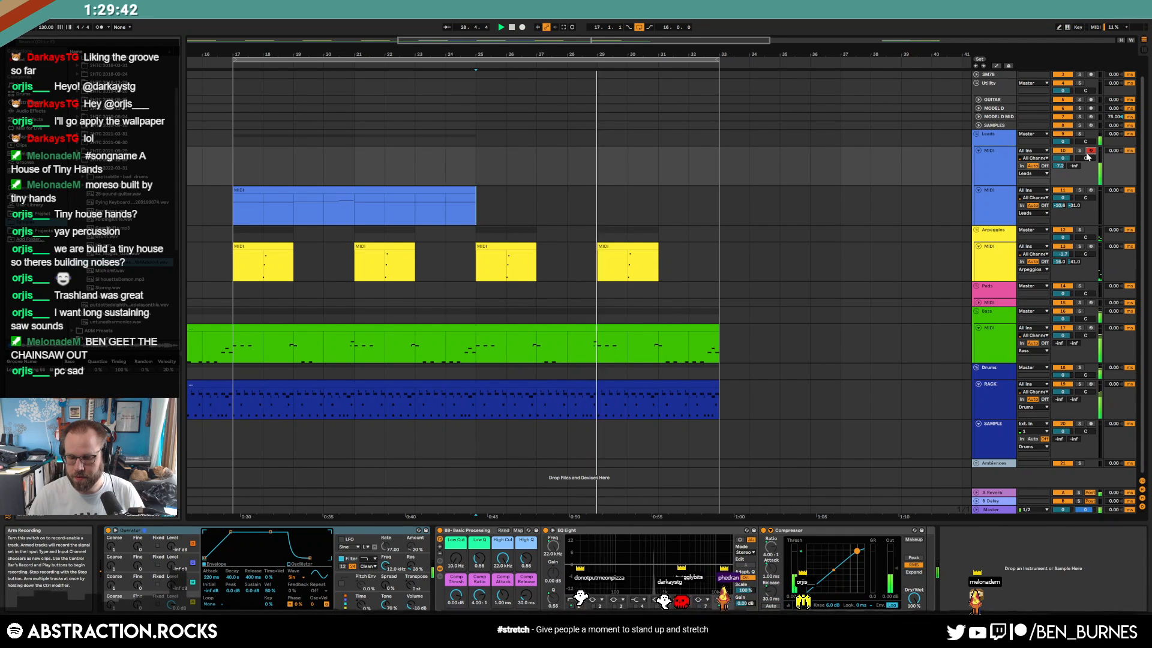
Stop playback, check the clips over bars 17–33, return to 1.1.1 and zoom out fully
key("space")
left_click(398, 189)
left_click_drag(480, 159, 721, 173)
left_click(731, 172)
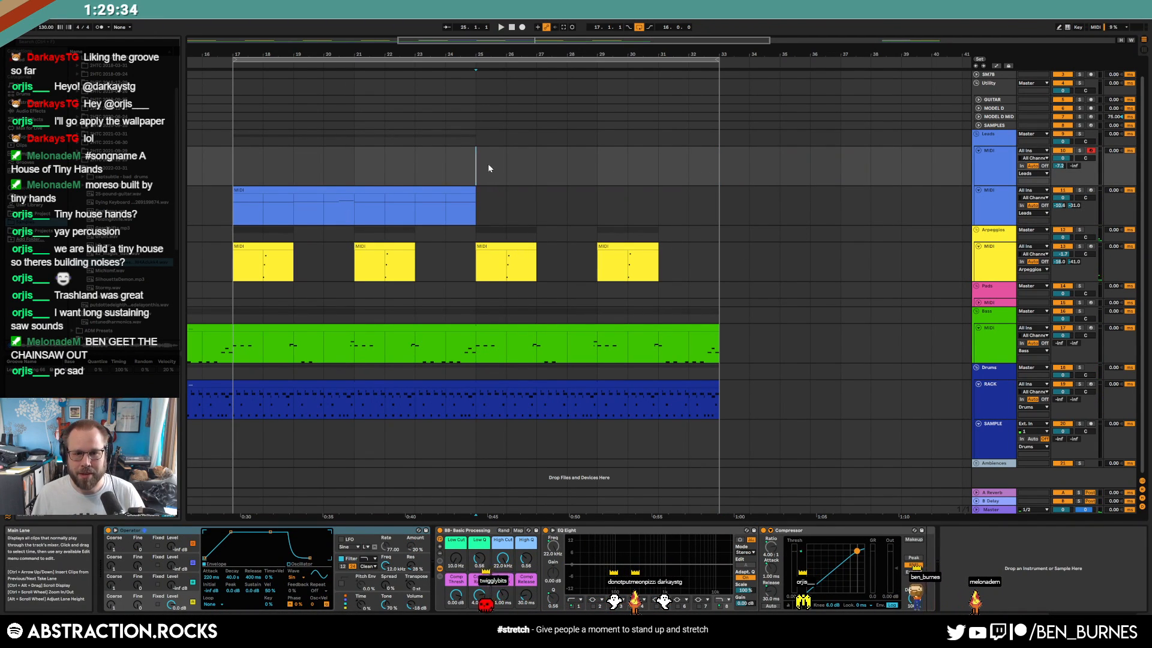
left_click(314, 408)
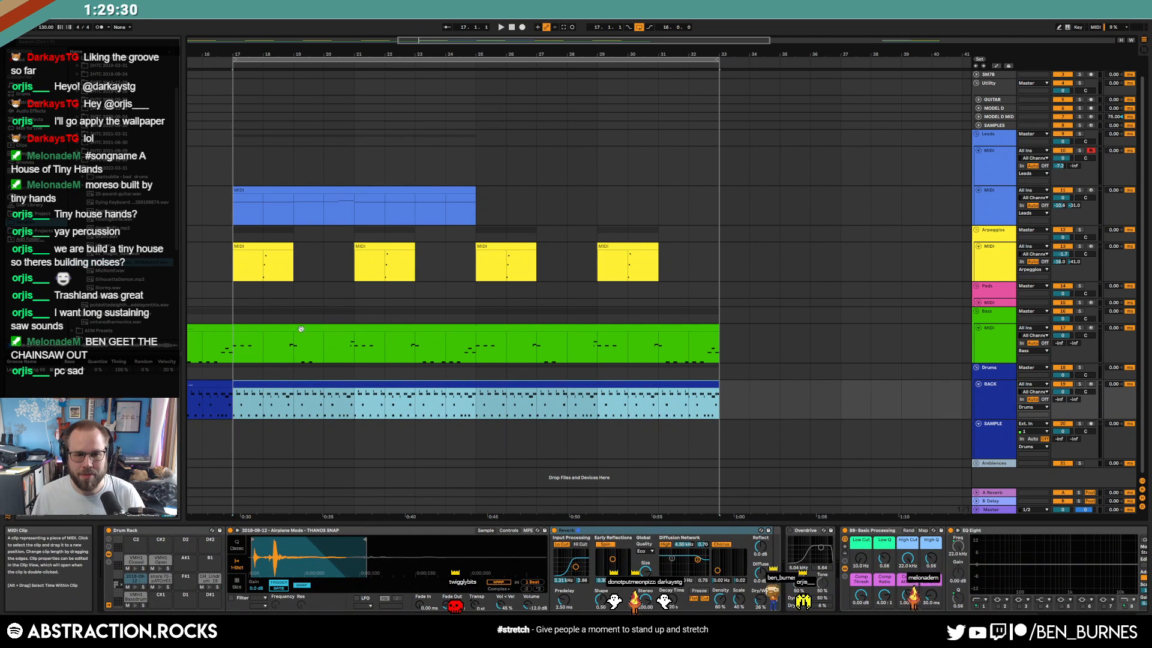
left_click(235, 344)
left_click_drag(234, 344, 720, 349)
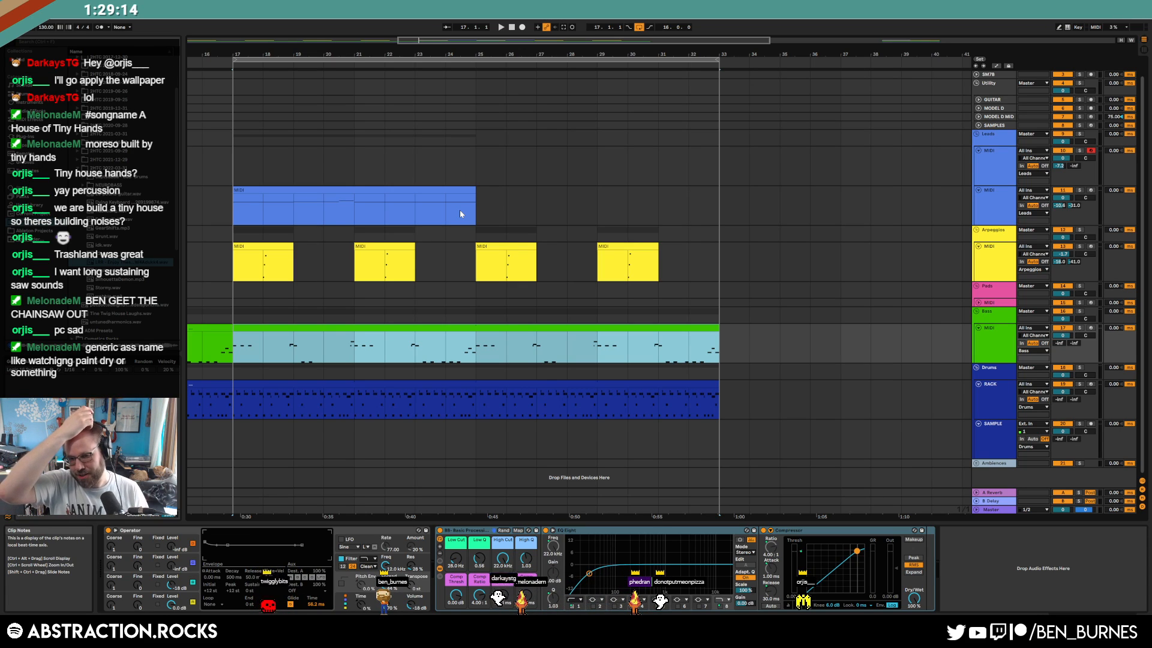
left_click(512, 28)
left_click_drag(496, 39, 416, 42)
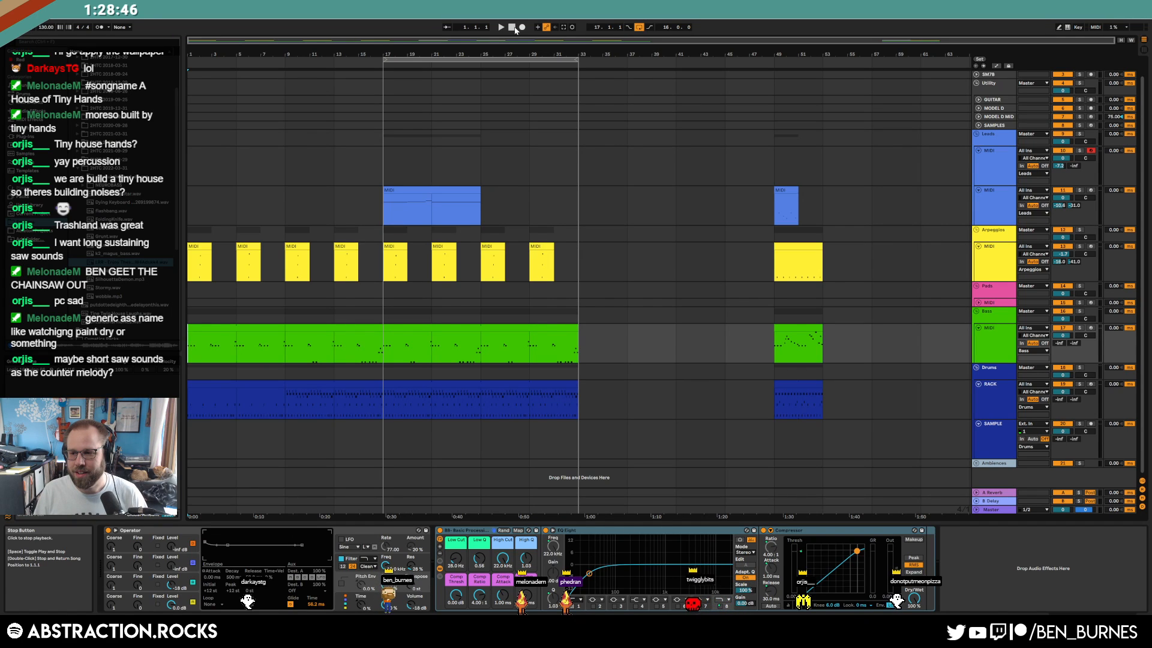
Play from the start and, on the top Leads track, remove Operator's attack and sustain
key("space")
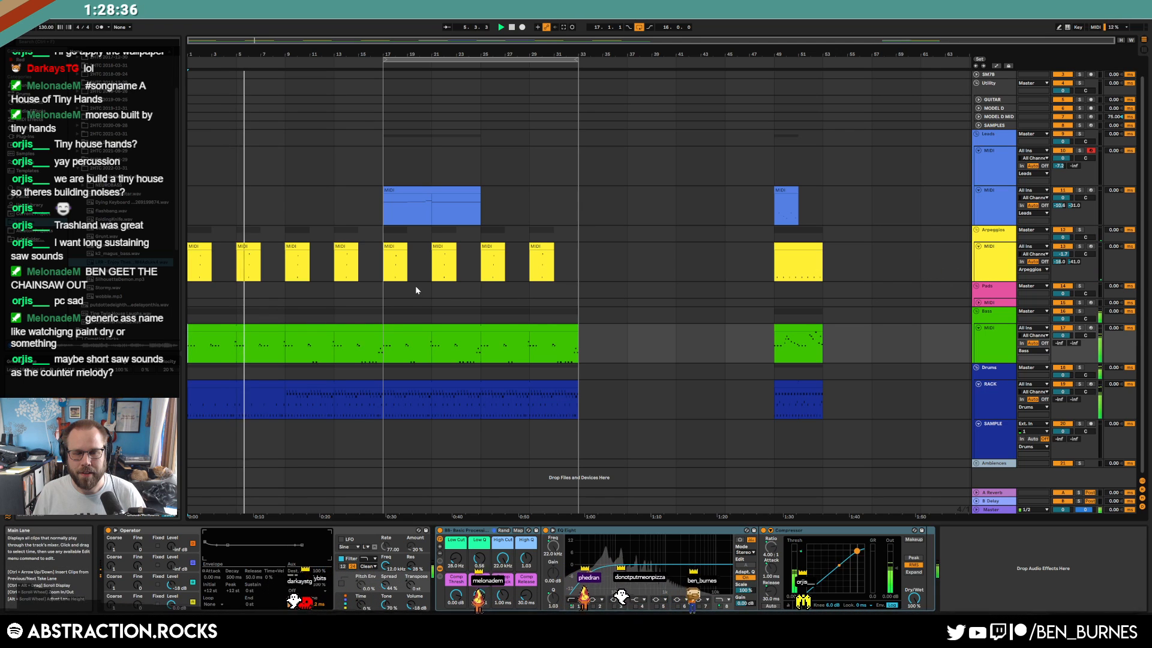
left_click(956, 204)
left_click(958, 158)
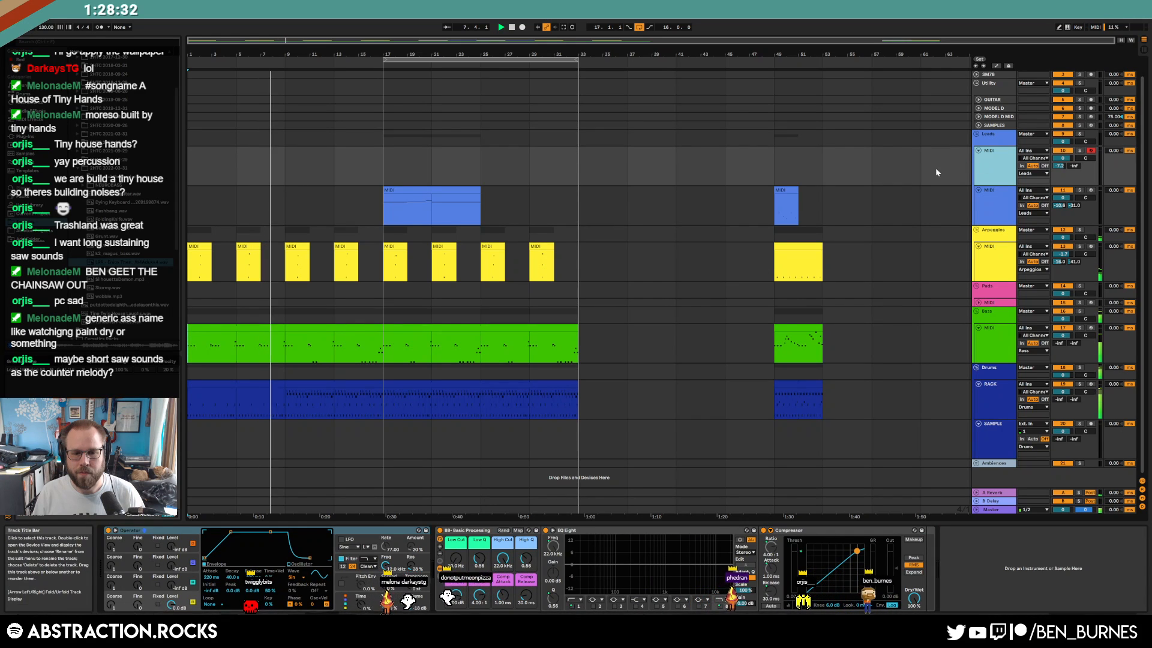
left_click_drag(230, 532, 239, 558)
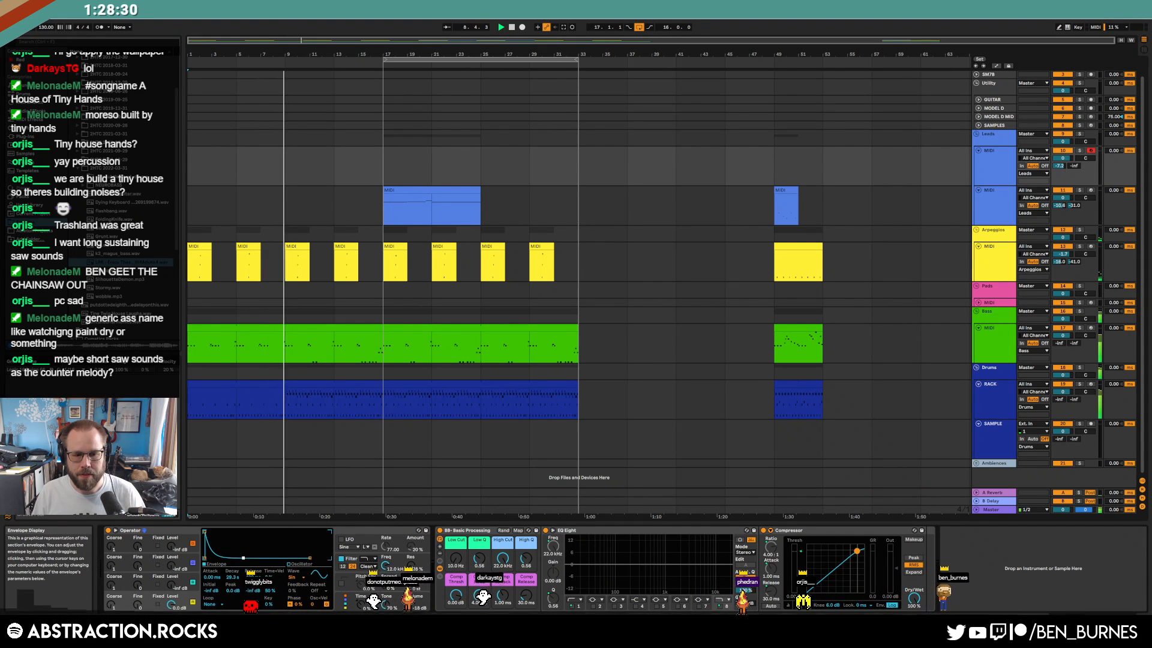
Set both Operator oscillators to Saw, lower Filter Freq to 784 Hz, and raise Osc B to -28 dB
left_click(303, 577)
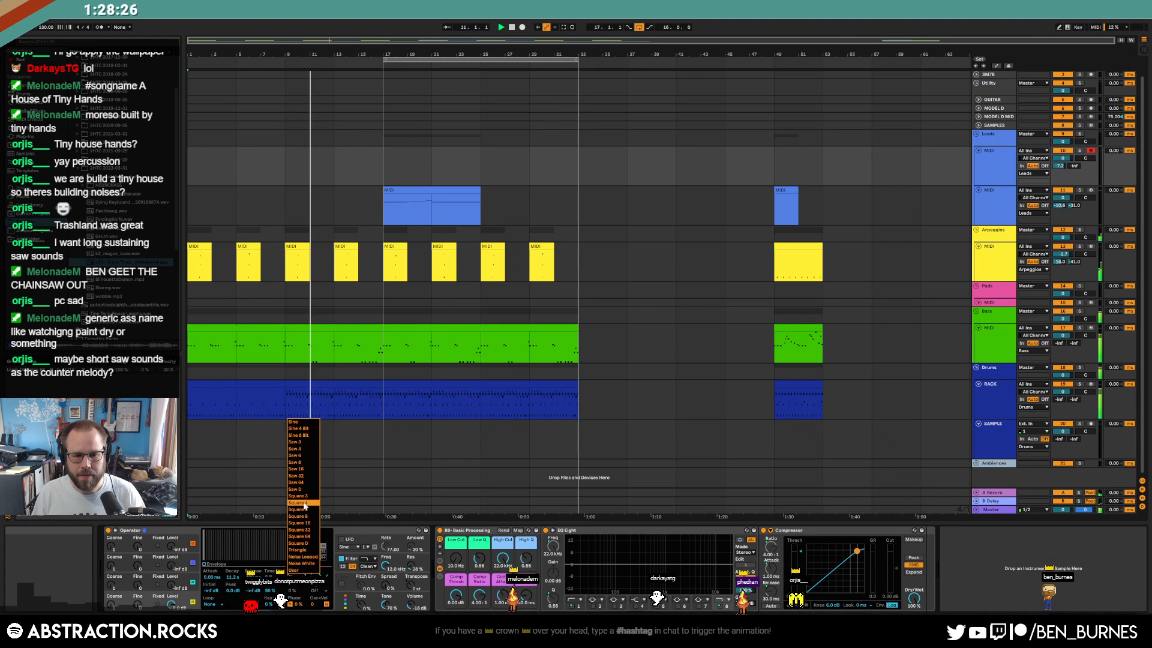
left_click(304, 470)
left_click_drag(386, 566, 385, 603)
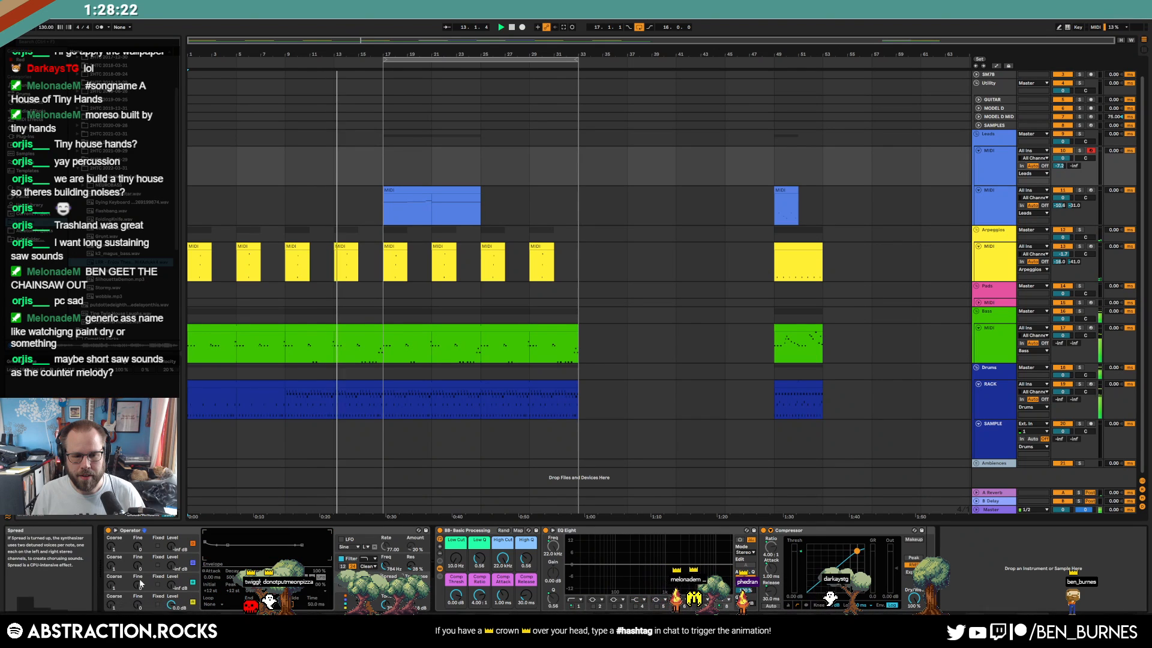
left_click_drag(172, 591, 172, 584)
left_click(303, 577)
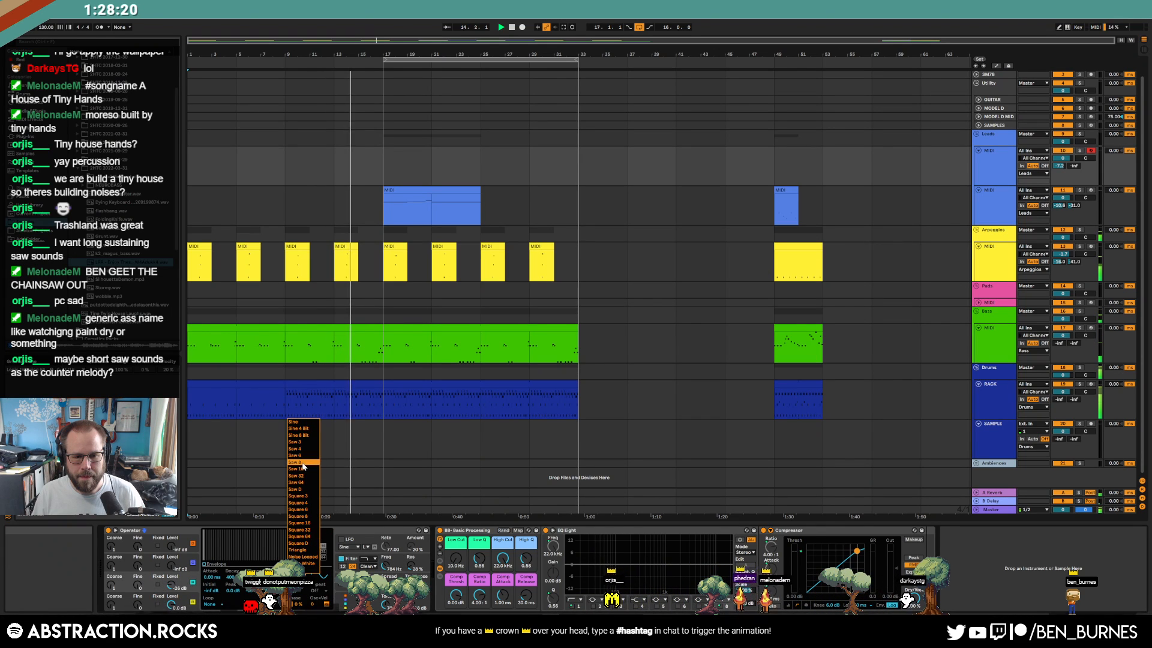
left_click(303, 470)
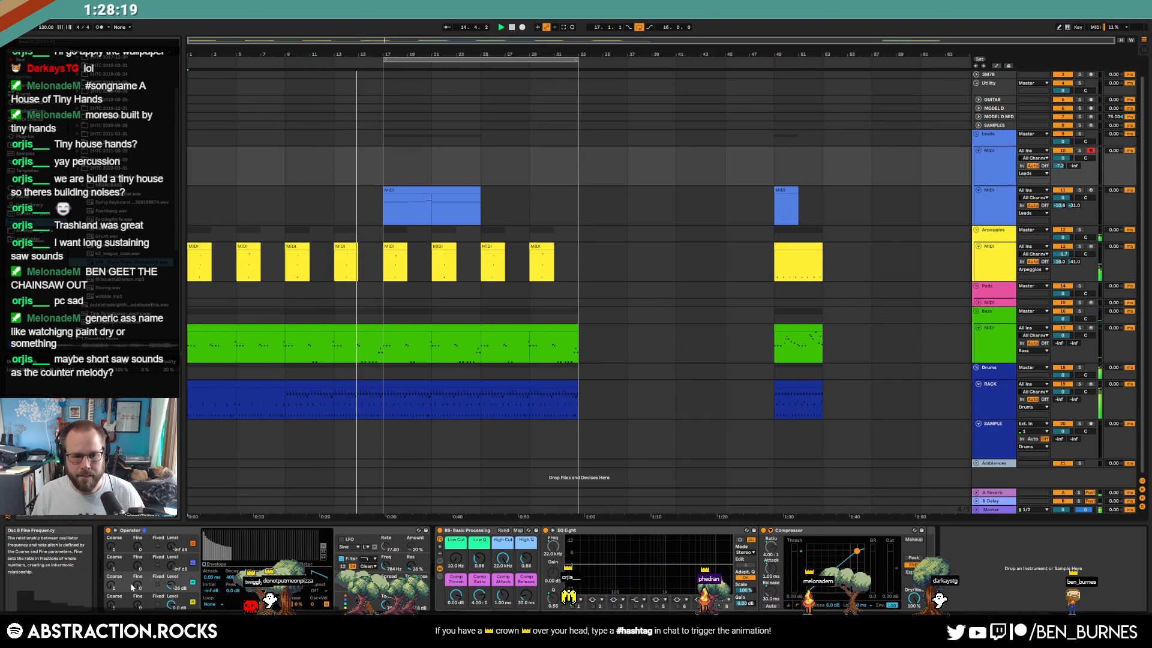
Create a clip at bar 25 on the top Leads track with a falling melody: C4, G3, A#3, D#3, G3, D3, C3
double_click(483, 168)
left_click(235, 426)
scroll(236, 421, "up", 3)
double_click(234, 535)
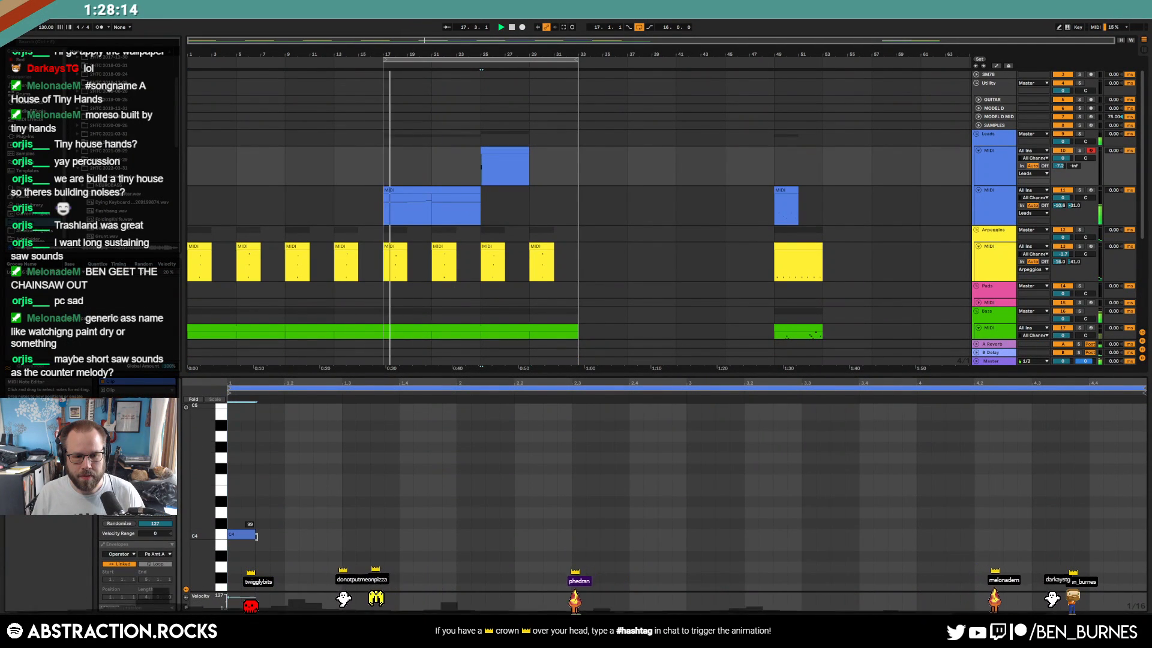
scroll(315, 543, "down", 3)
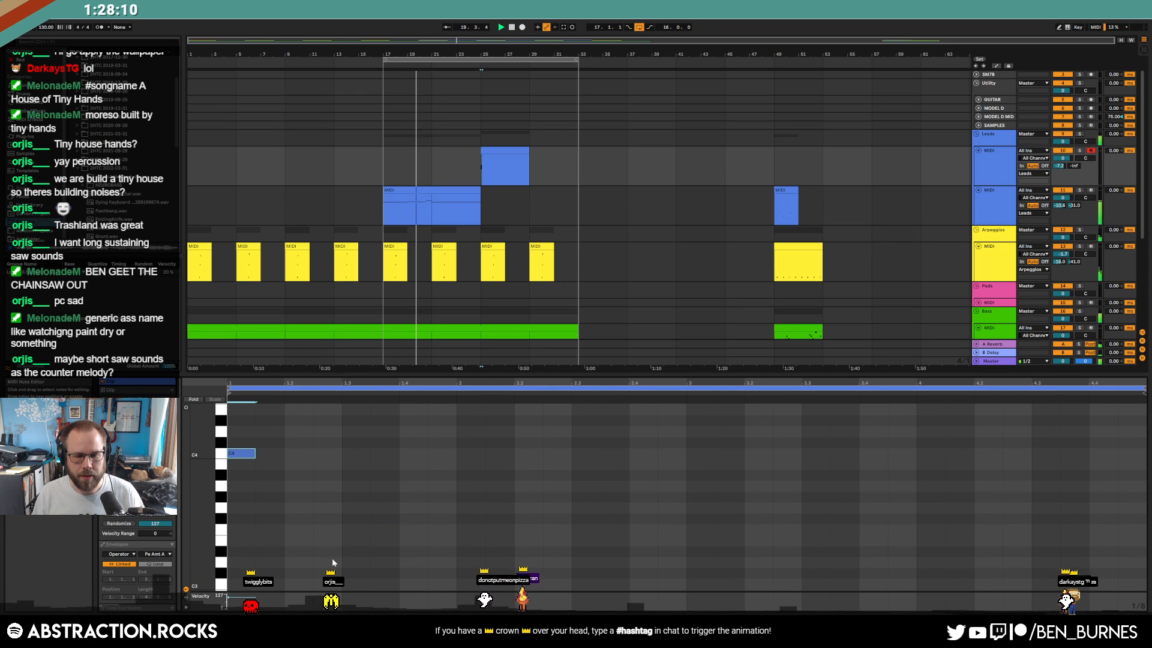
double_click(319, 510)
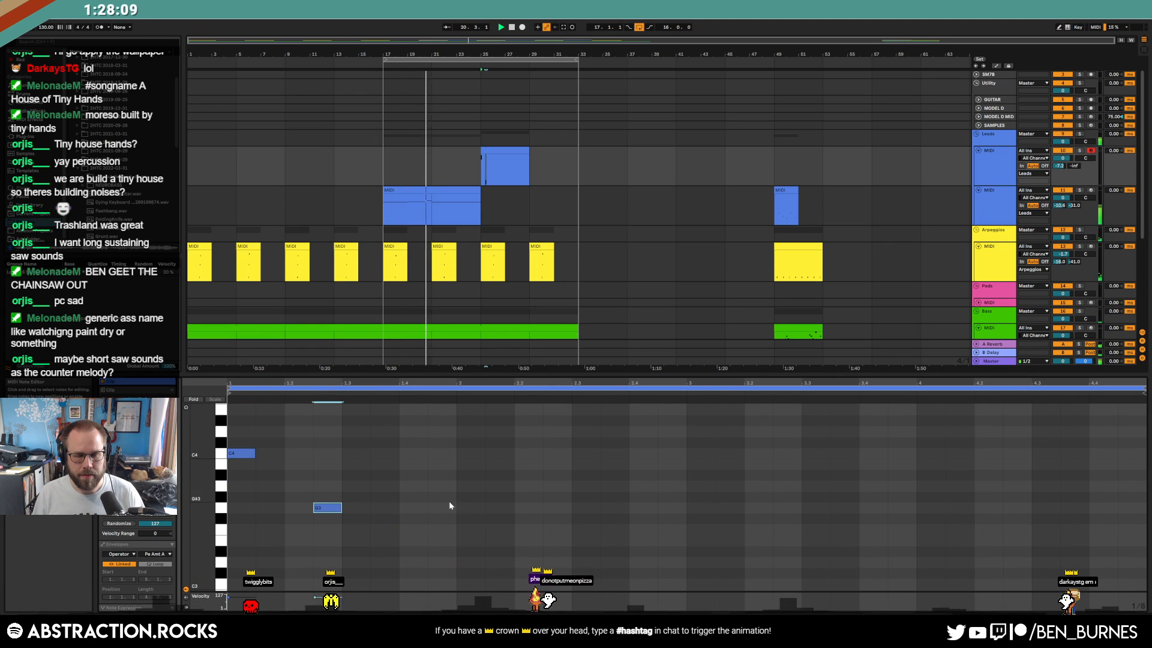
double_click(413, 474)
double_click(499, 551)
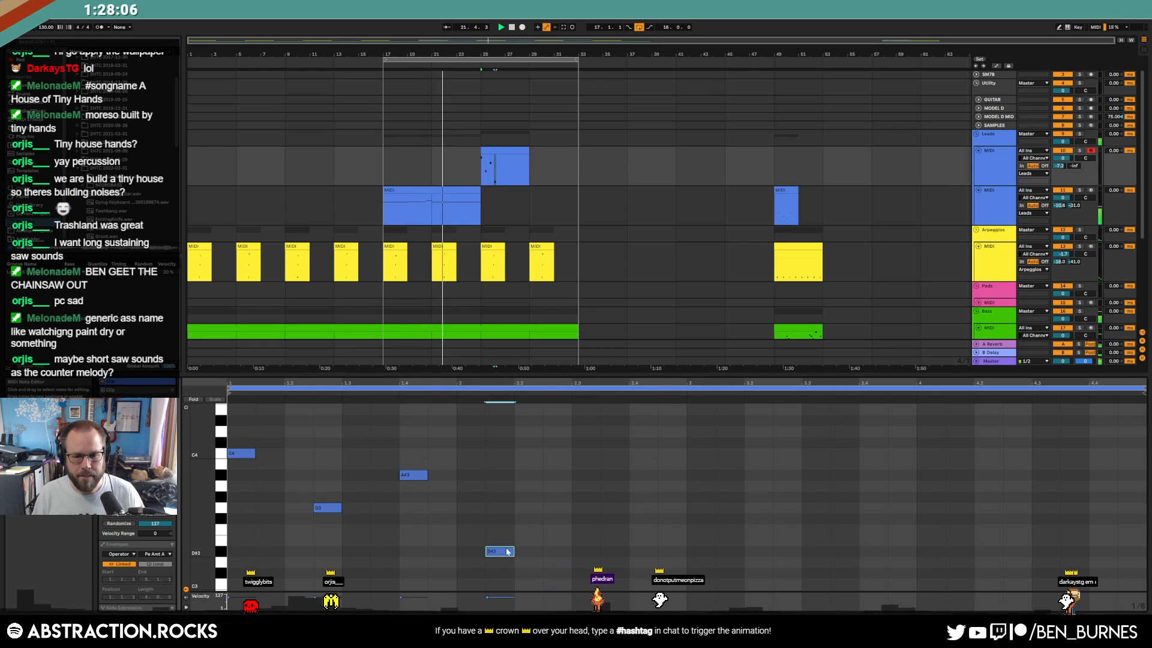
double_click(581, 508)
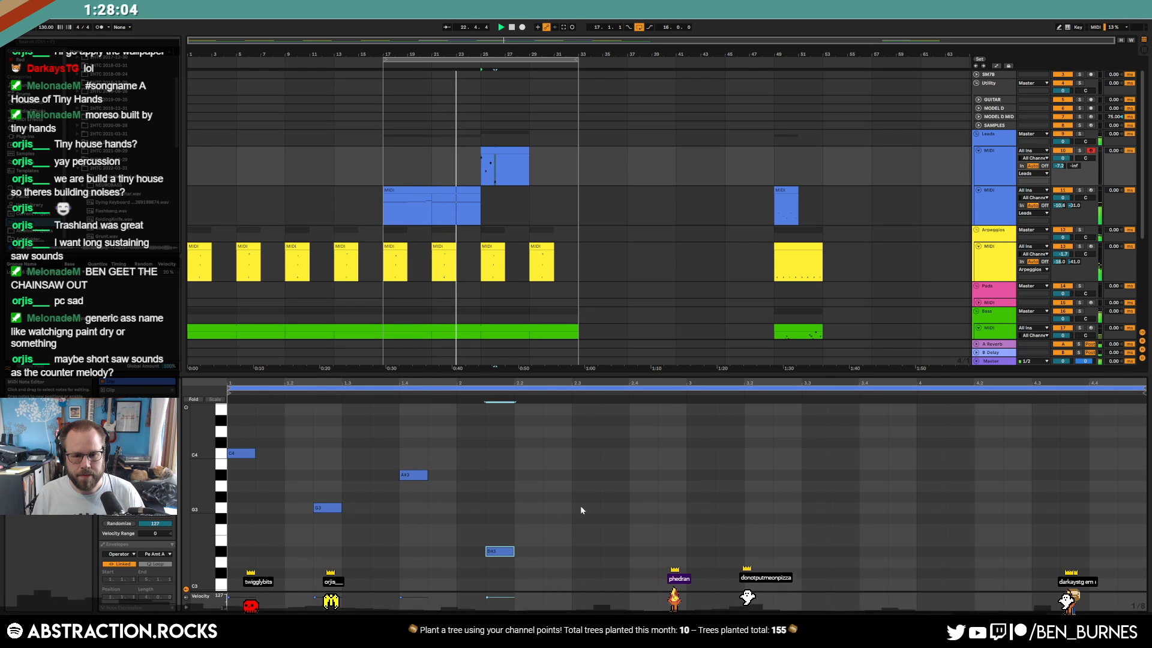
double_click(668, 563)
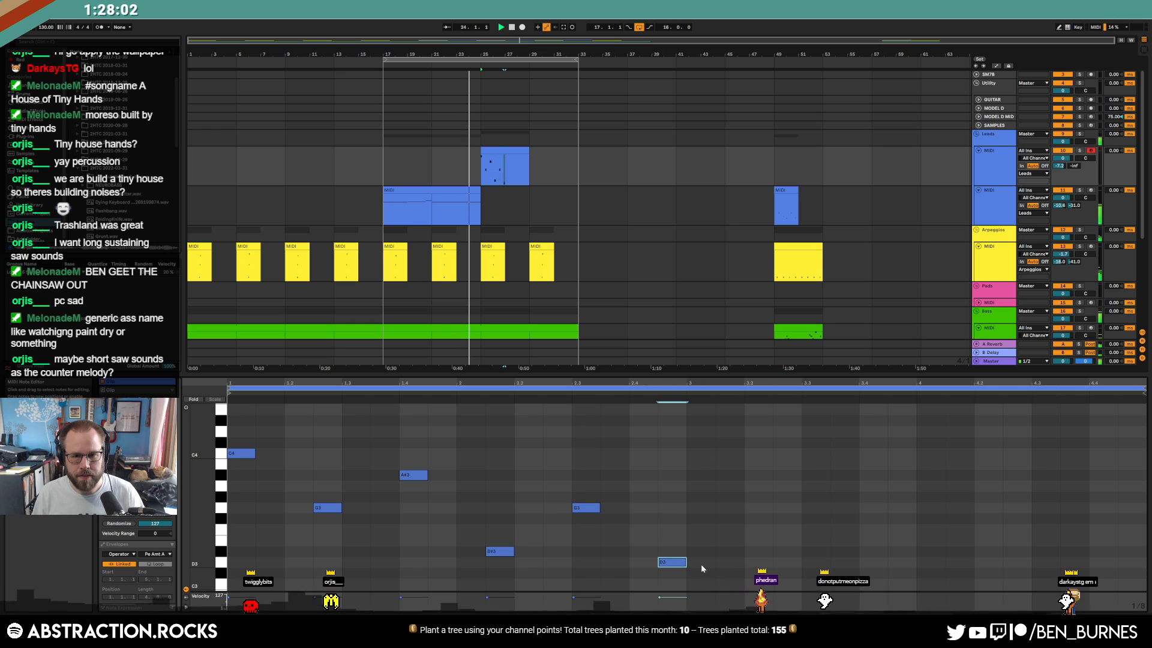
left_click(1063, 159)
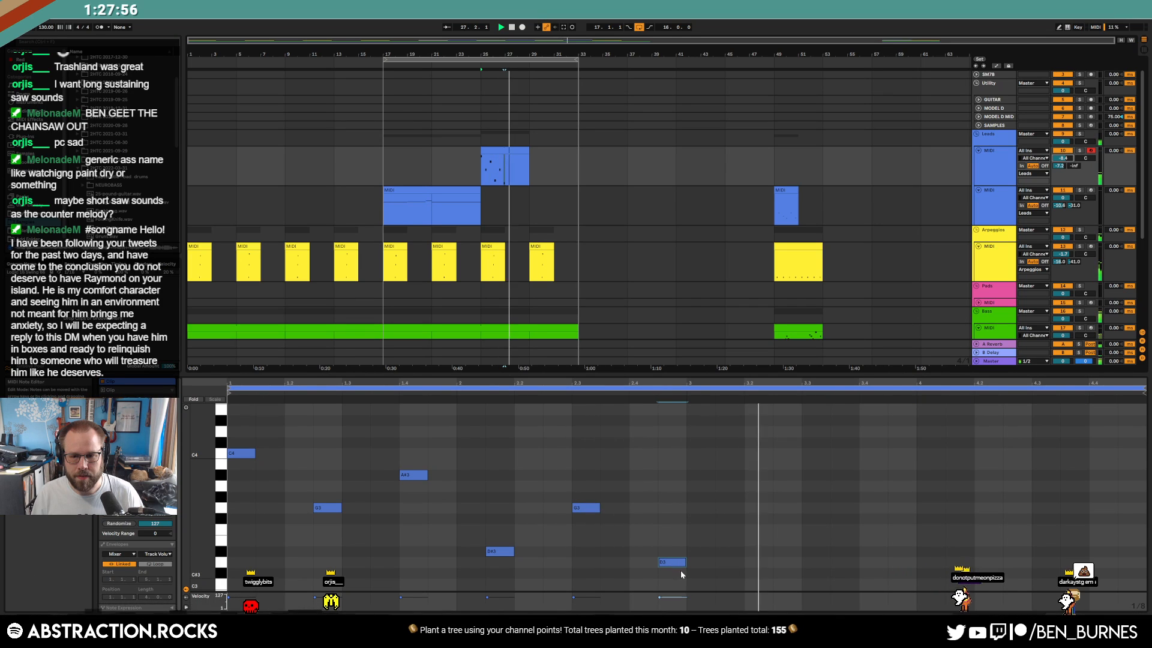
left_click_drag(676, 564, 654, 570)
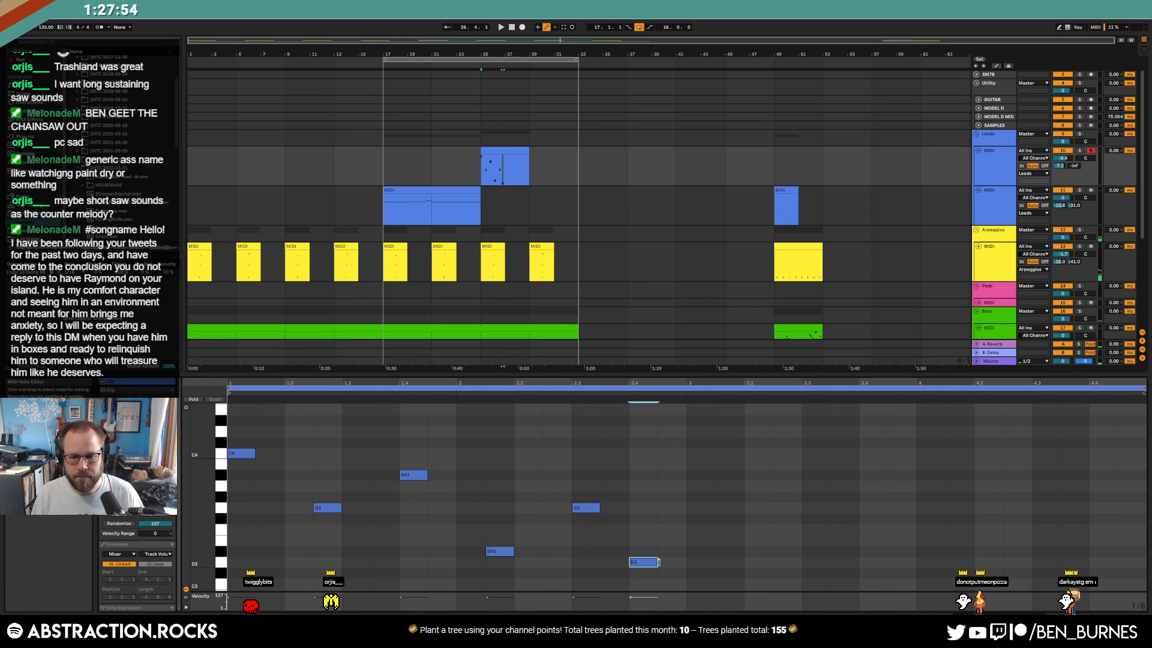
double_click(691, 583)
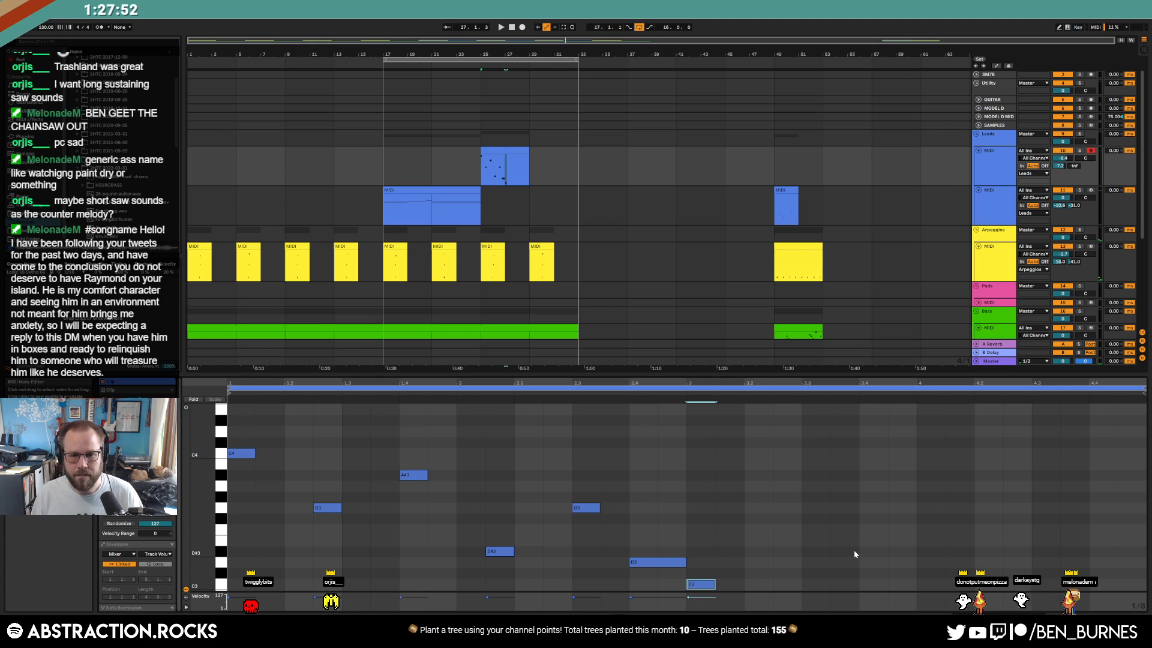
Duplicate the melody to bars 29–33, raise its D3 and C3 an octave, then set D4 to C4
key("ctrl+d")
left_click_drag(668, 533, 715, 600)
key("shift+Up")
left_click_drag(656, 432, 657, 449)
key("shift+Tab")
key("space")
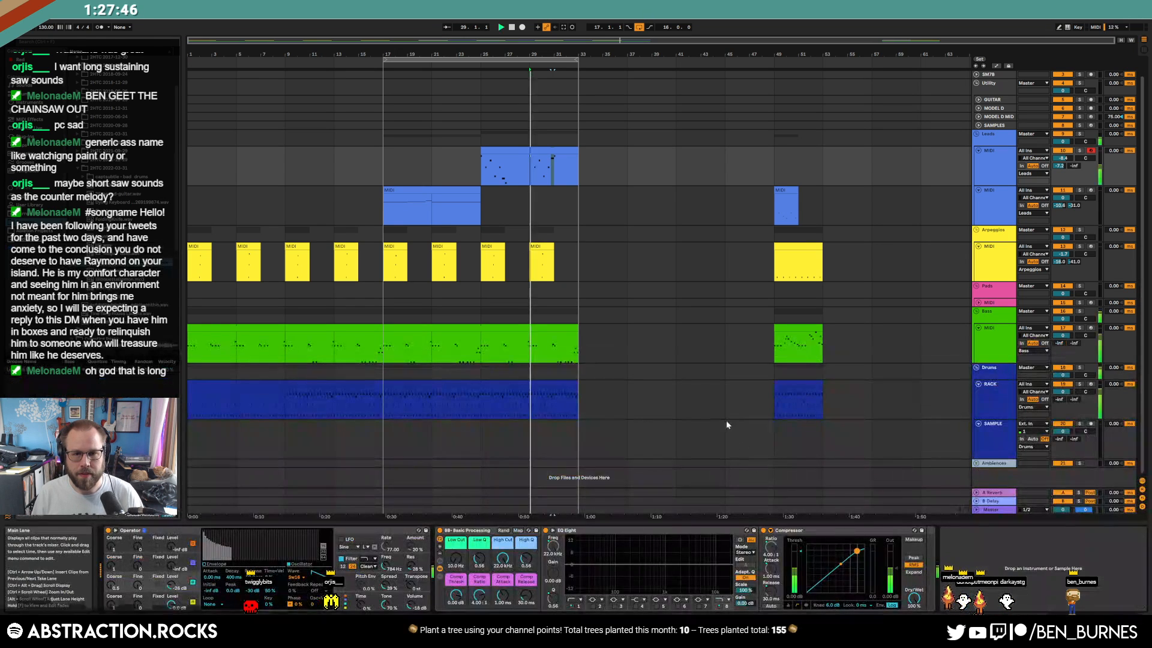
In Operator, raise an oscillator's sustain to 0 dB, stretch oscillator C's decay to 23 s, and set spread to 40%
left_click(139, 580)
left_click(140, 580)
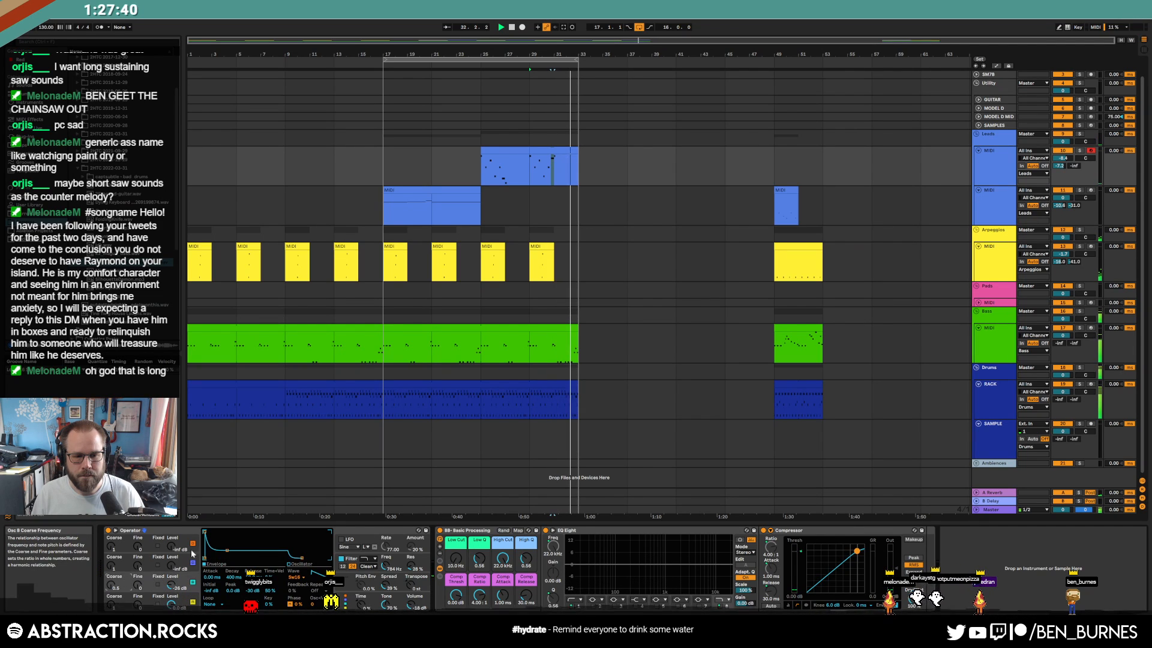
left_click_drag(225, 558, 229, 531)
left_click(133, 581)
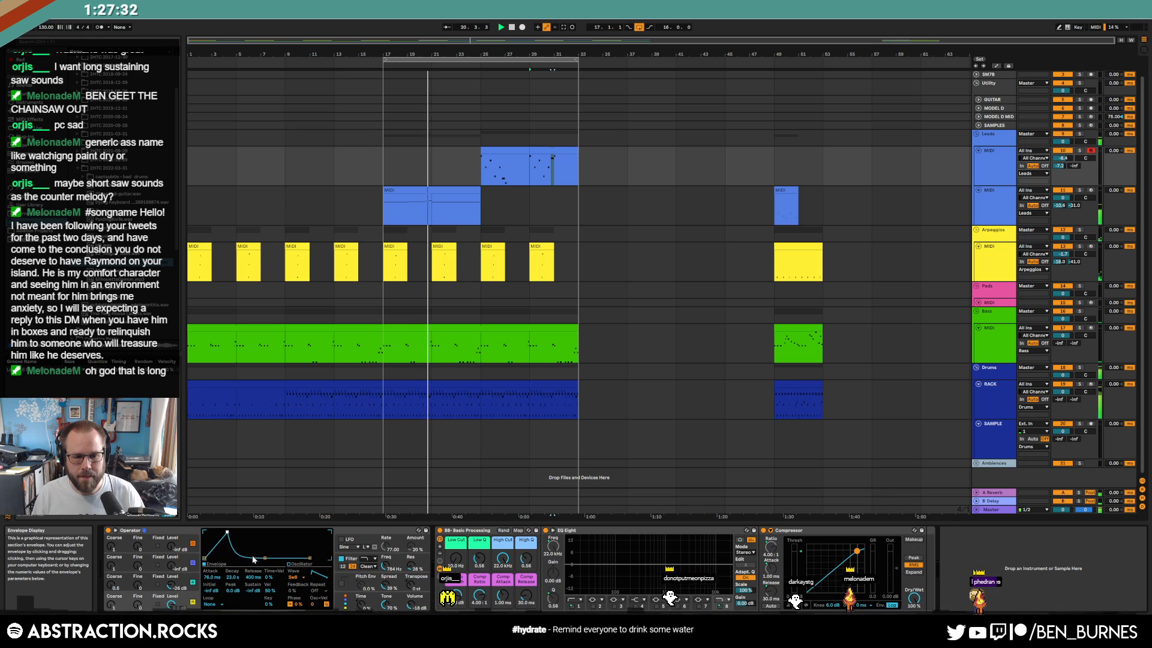
left_click_drag(385, 588, 385, 586)
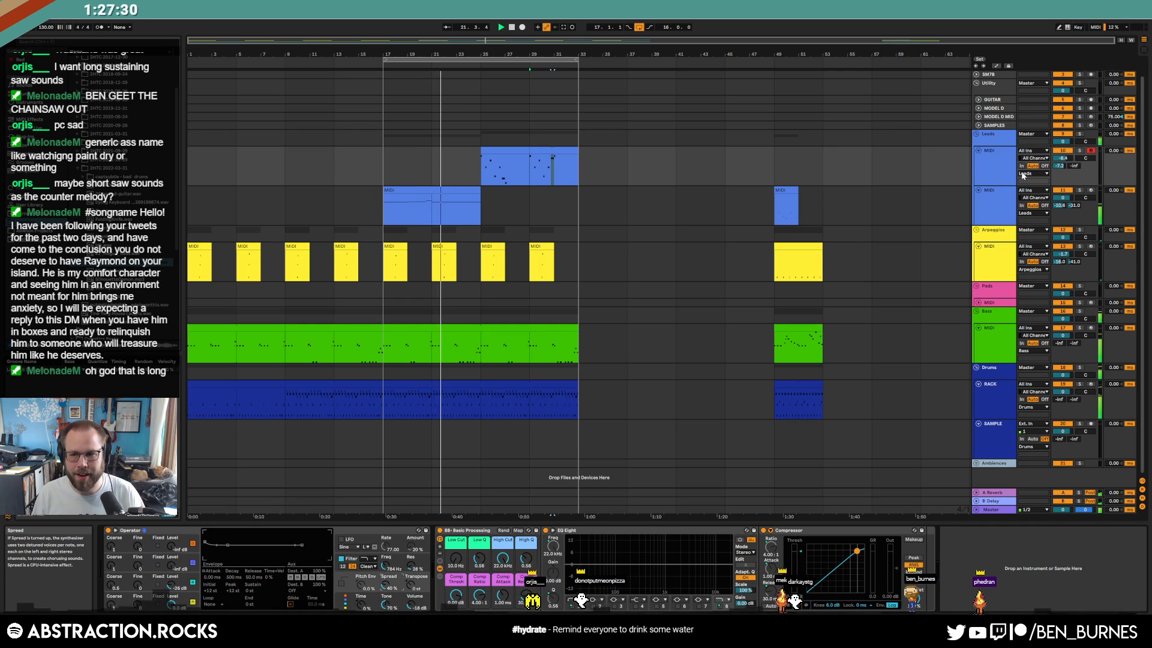
Set the Leads track send to -7.0 and add a Delay right after Operator
left_click_drag(1058, 171, 1058, 167)
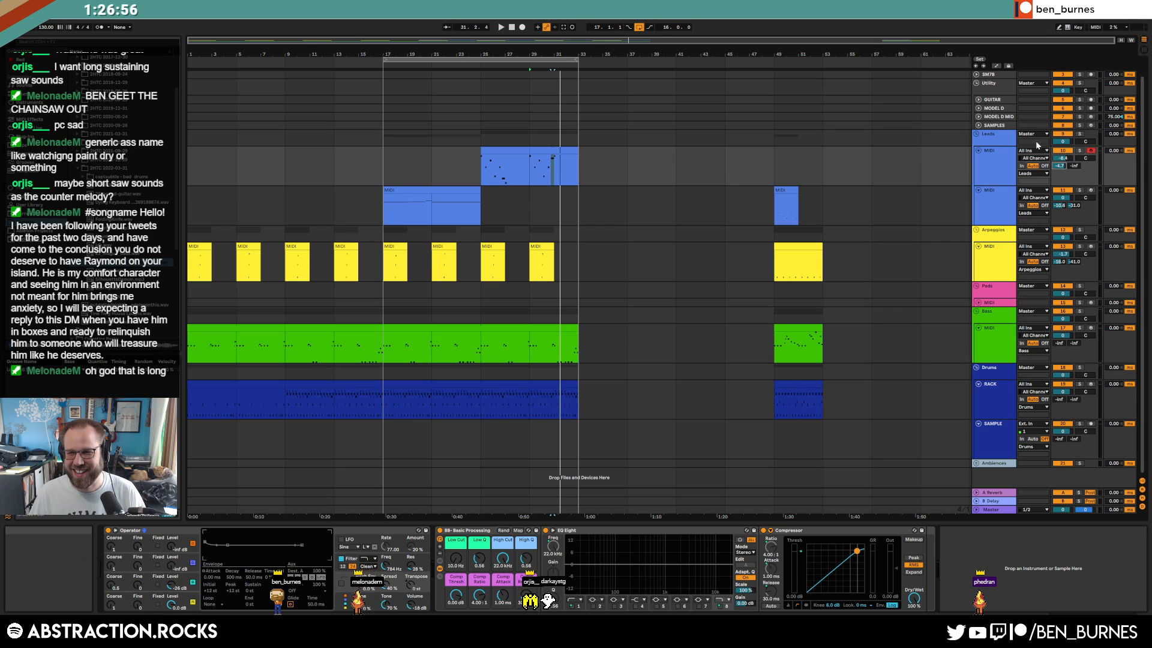
left_click_drag(1059, 166, 1061, 171)
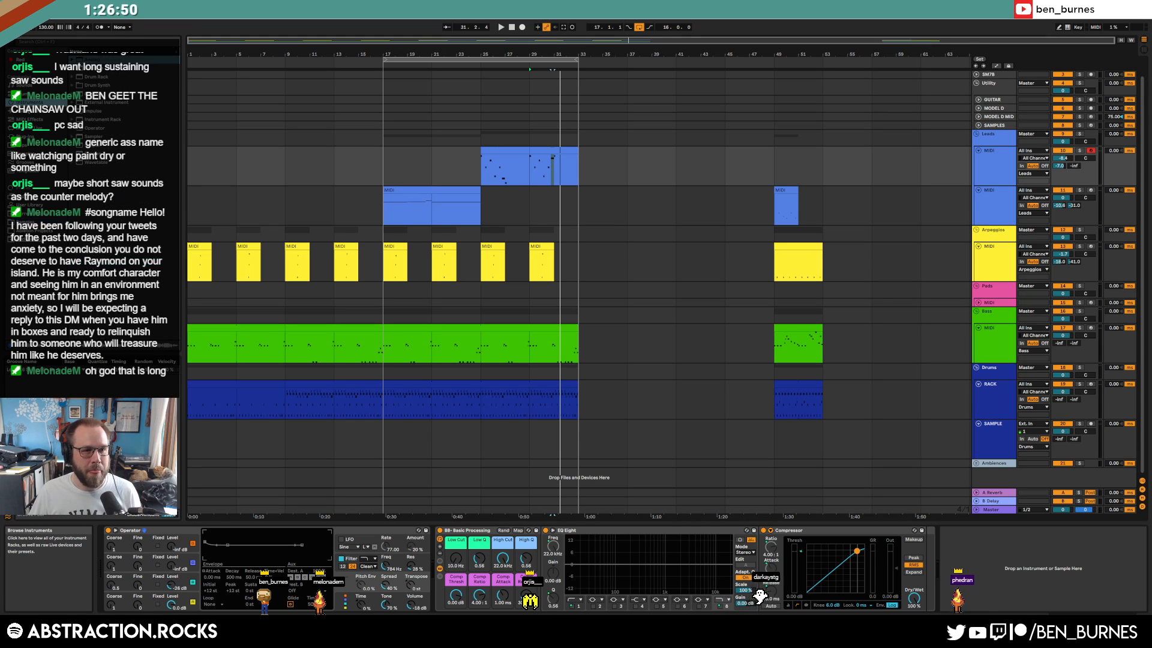
left_click_drag(94, 110, 535, 556)
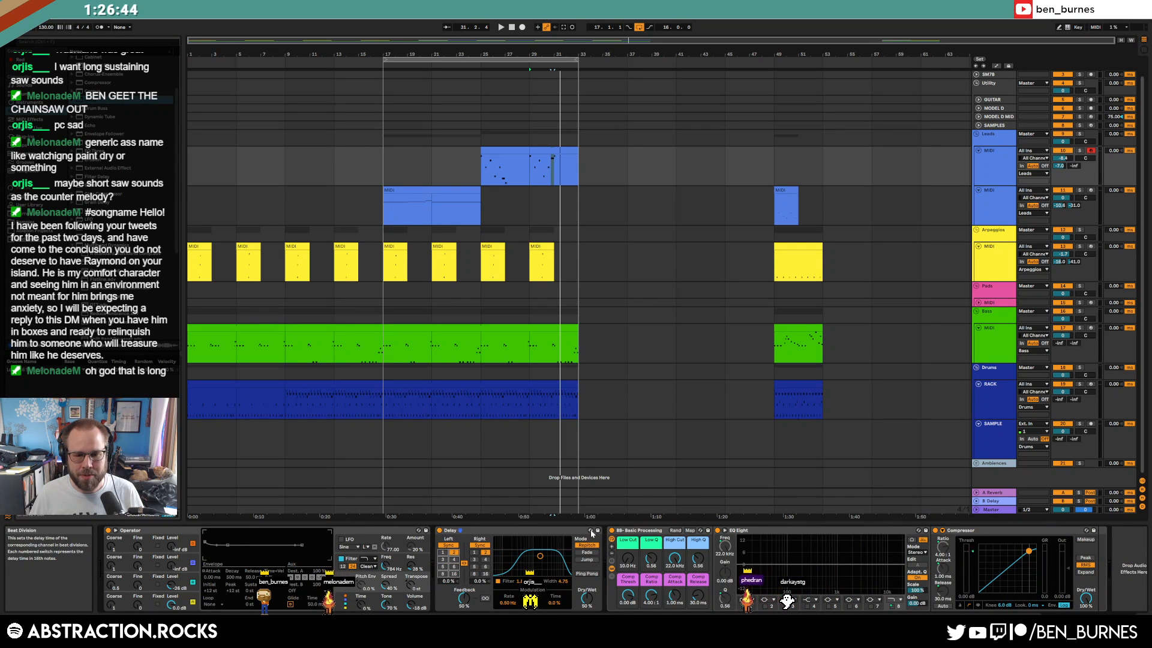
Raise Operator's filter cutoff to about 1.58 kHz and switch the oscillator to the Sw16 waveform
left_click(487, 172)
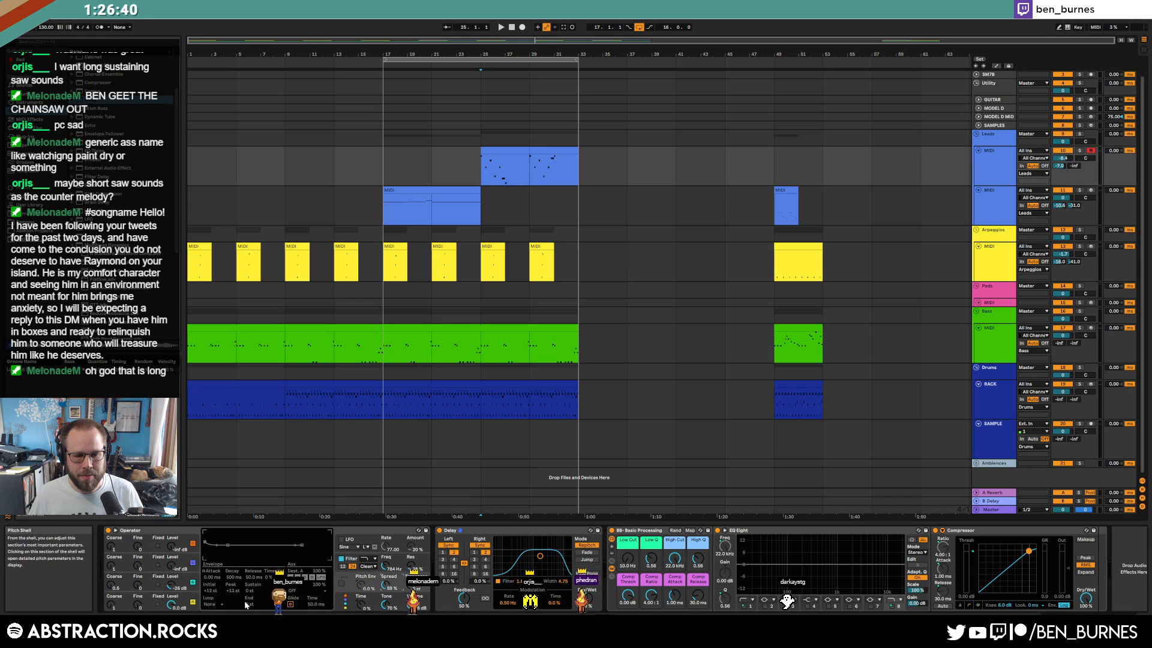
left_click(182, 603)
left_click_drag(386, 567, 385, 553)
left_click(182, 601)
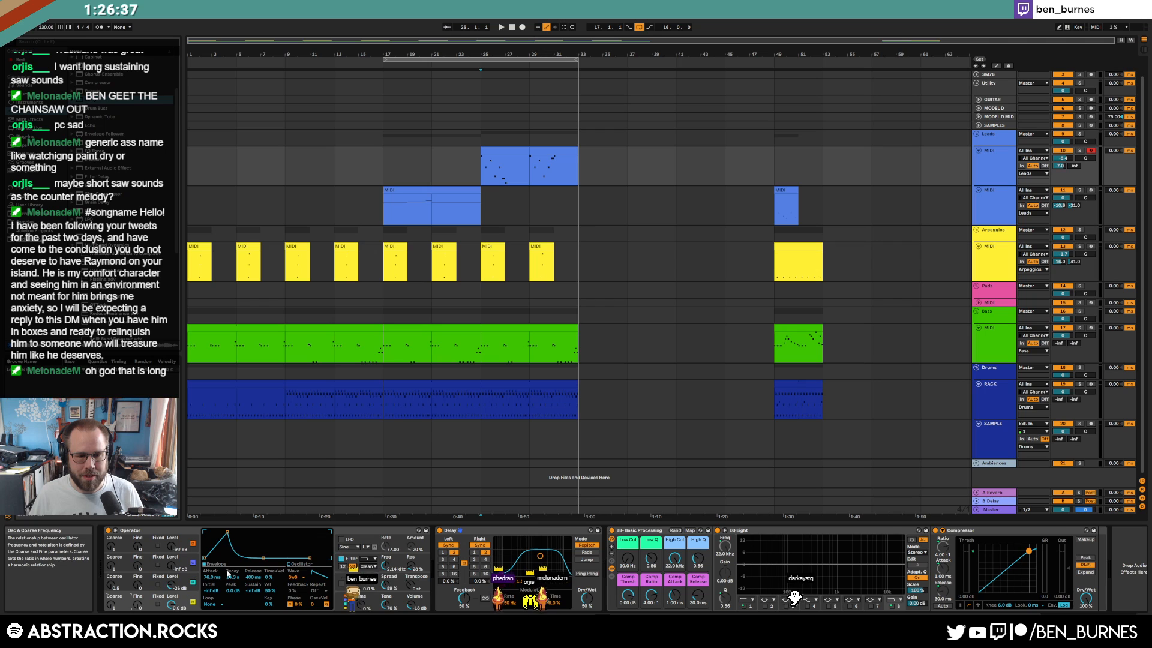
left_click(291, 578)
left_click(296, 469)
key("space")
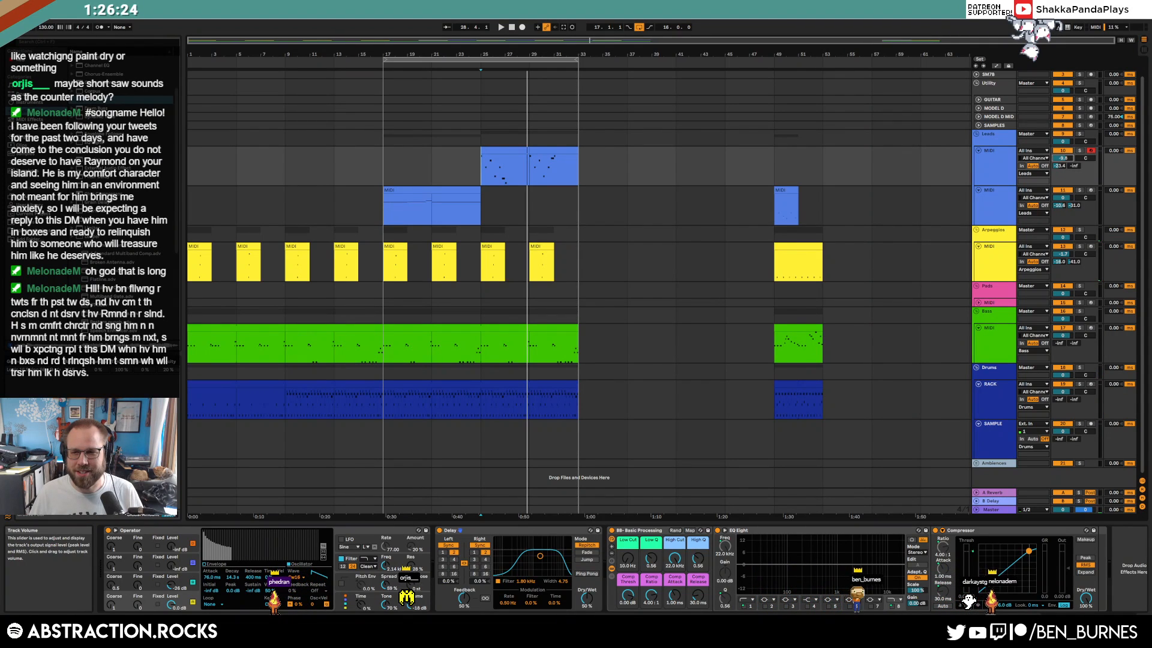
Set the Delay filter to about 2.41 kHz, enable Ping Pong, and shorten the envelope decay to 1.31 s
left_click_drag(541, 555, 544, 560)
left_click(580, 575)
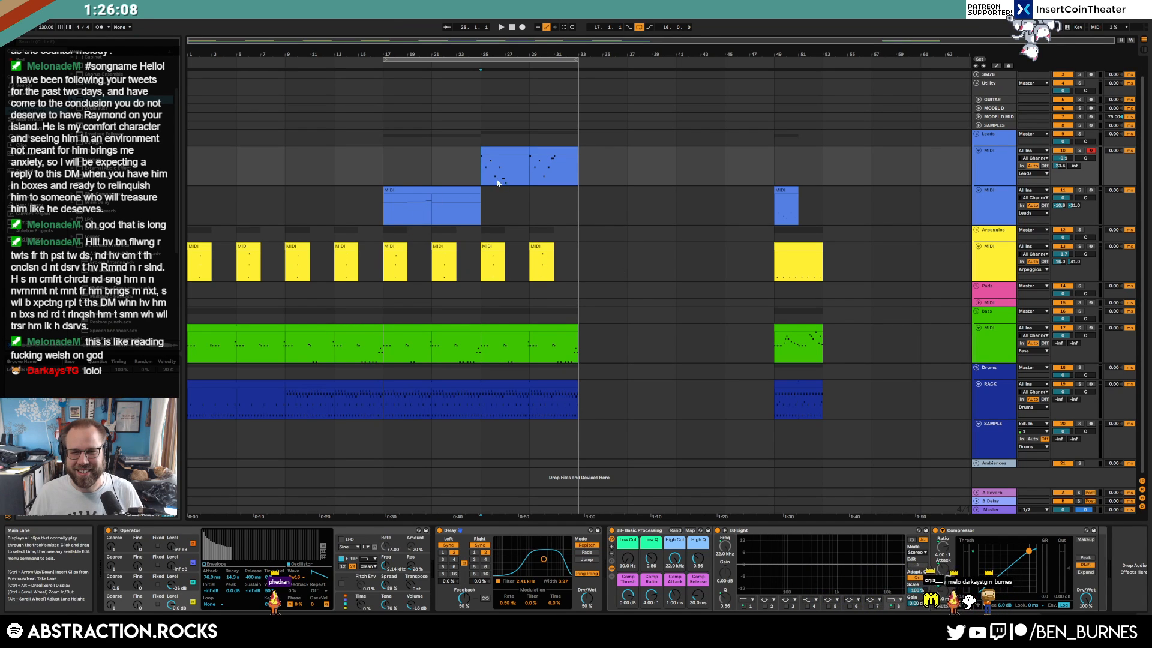
key("space")
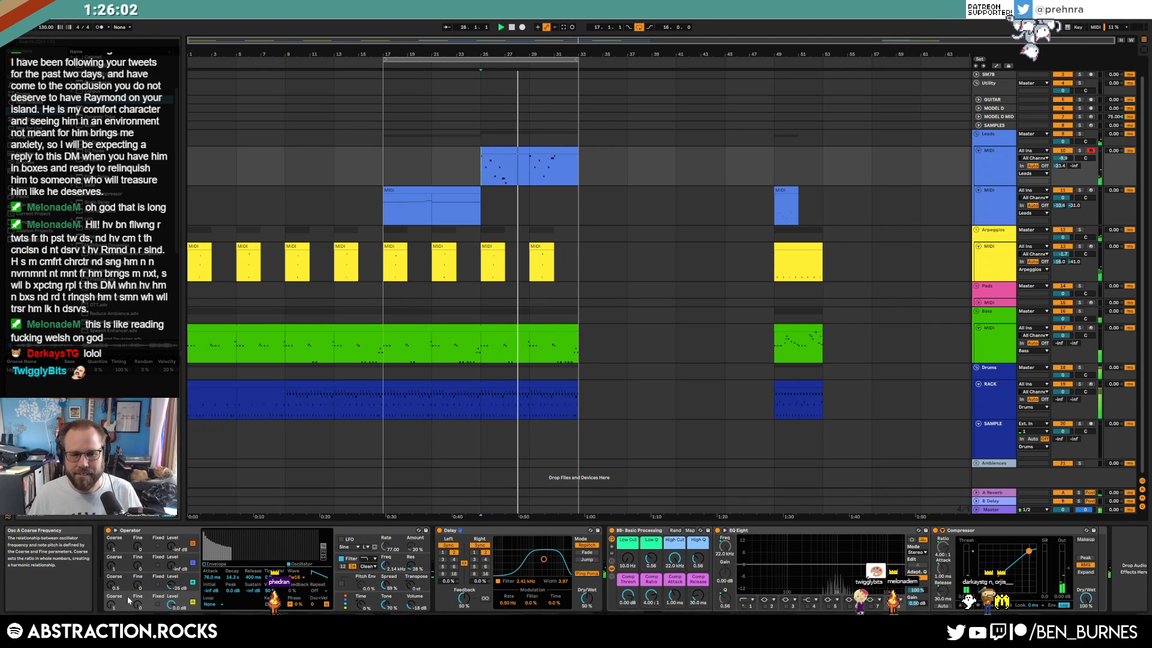
left_click(215, 566)
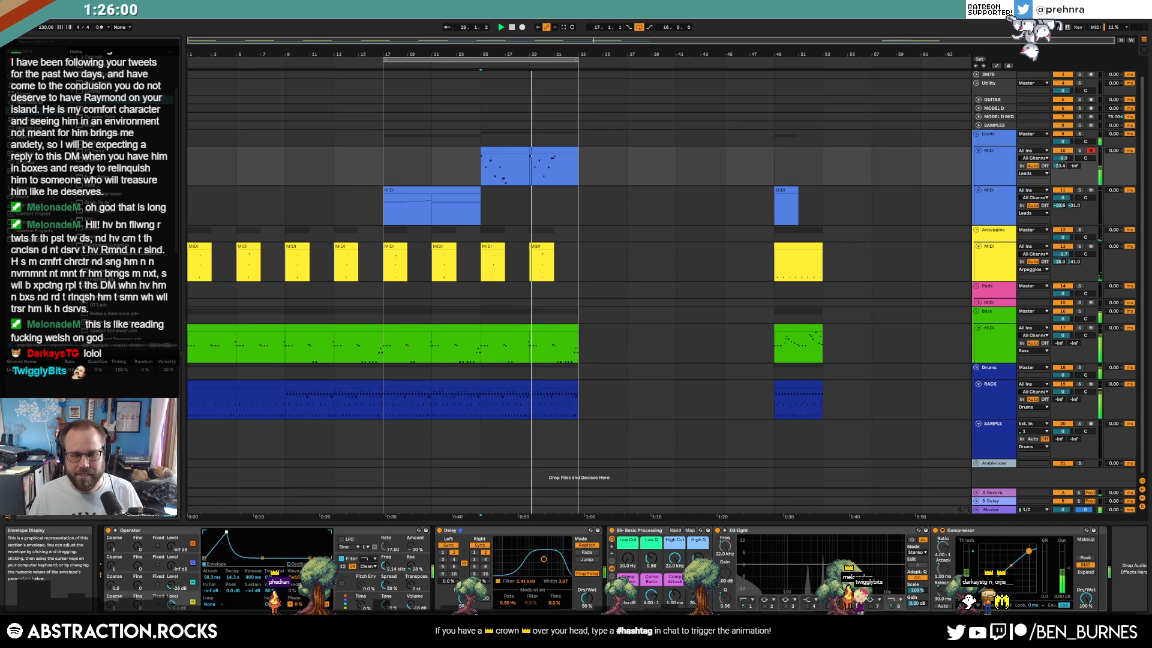
left_click_drag(236, 553, 227, 553)
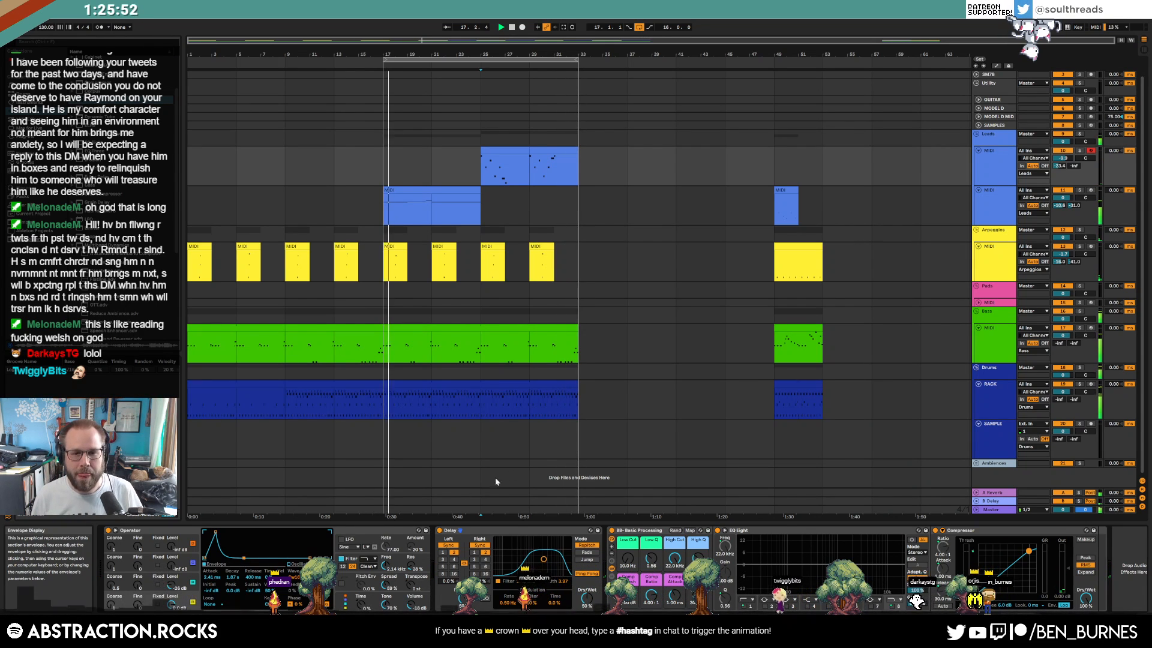
Add a C1 note to the bass clip and shift three short notes one step earlier
double_click(480, 336)
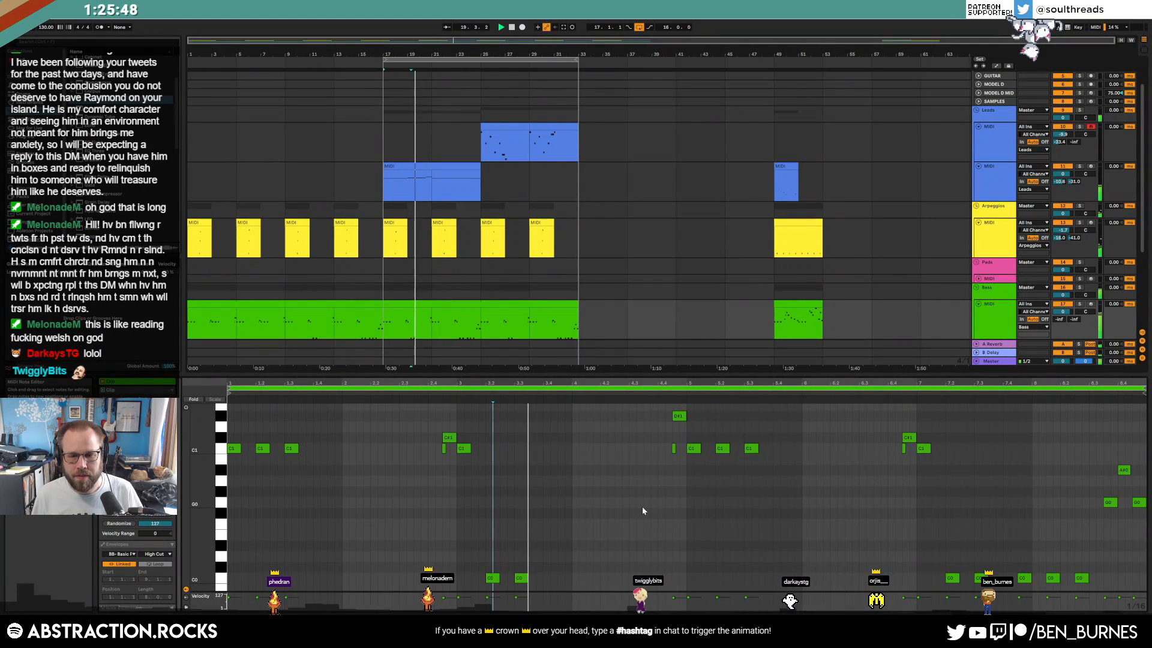
double_click(640, 449)
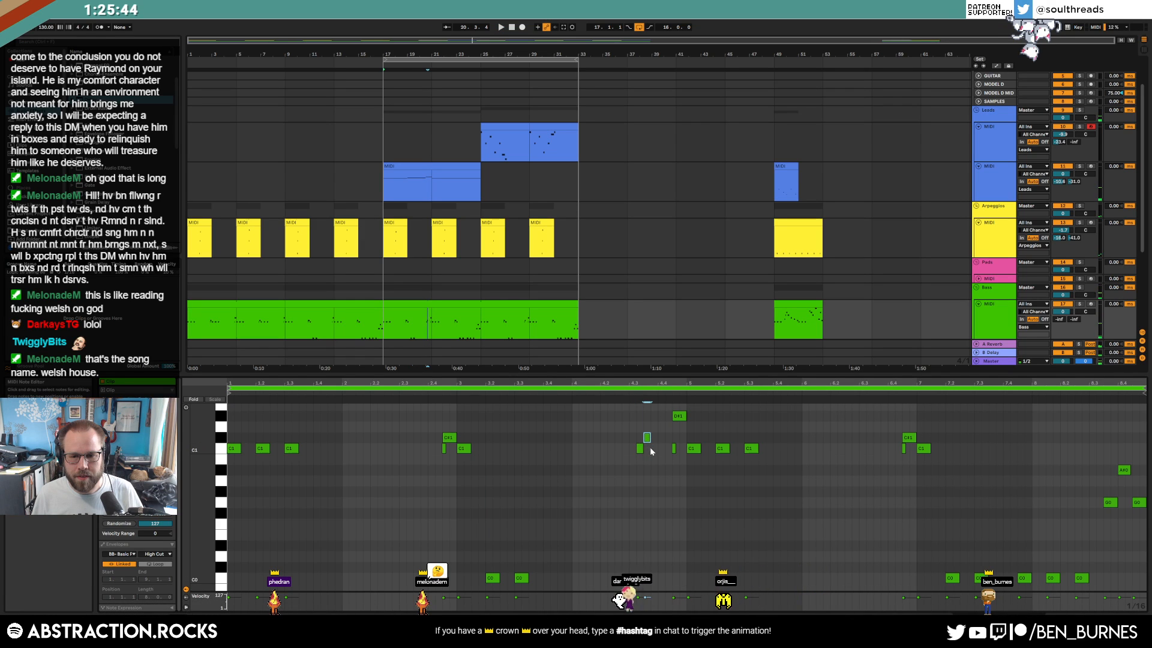
left_click(585, 395)
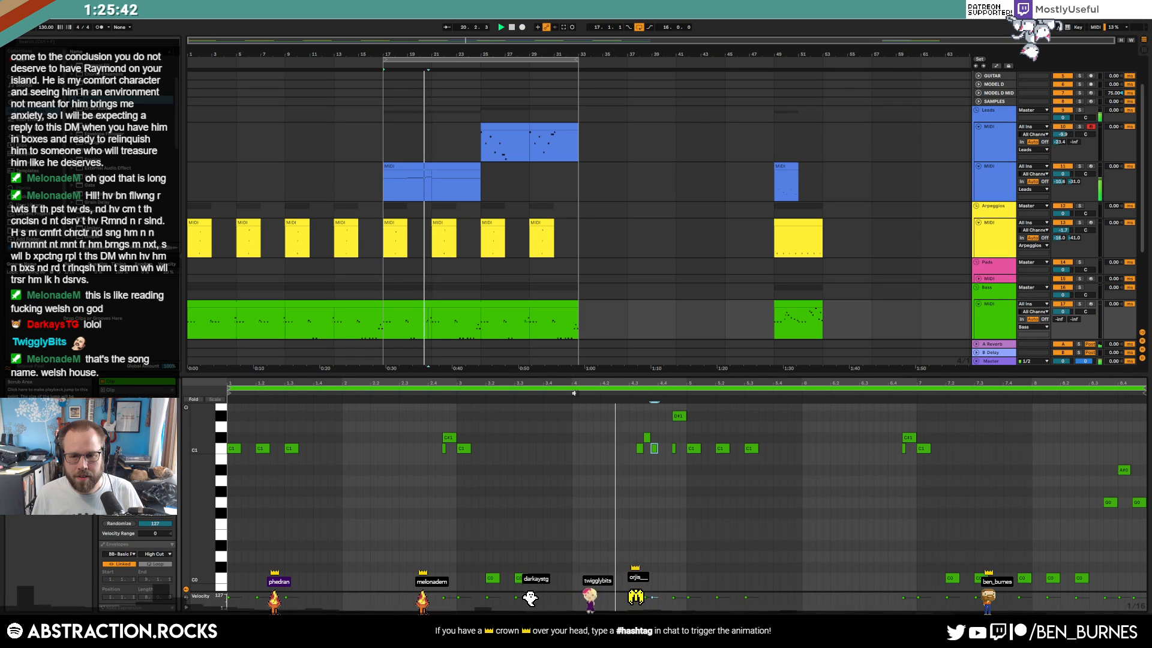
left_click_drag(633, 426, 646, 448)
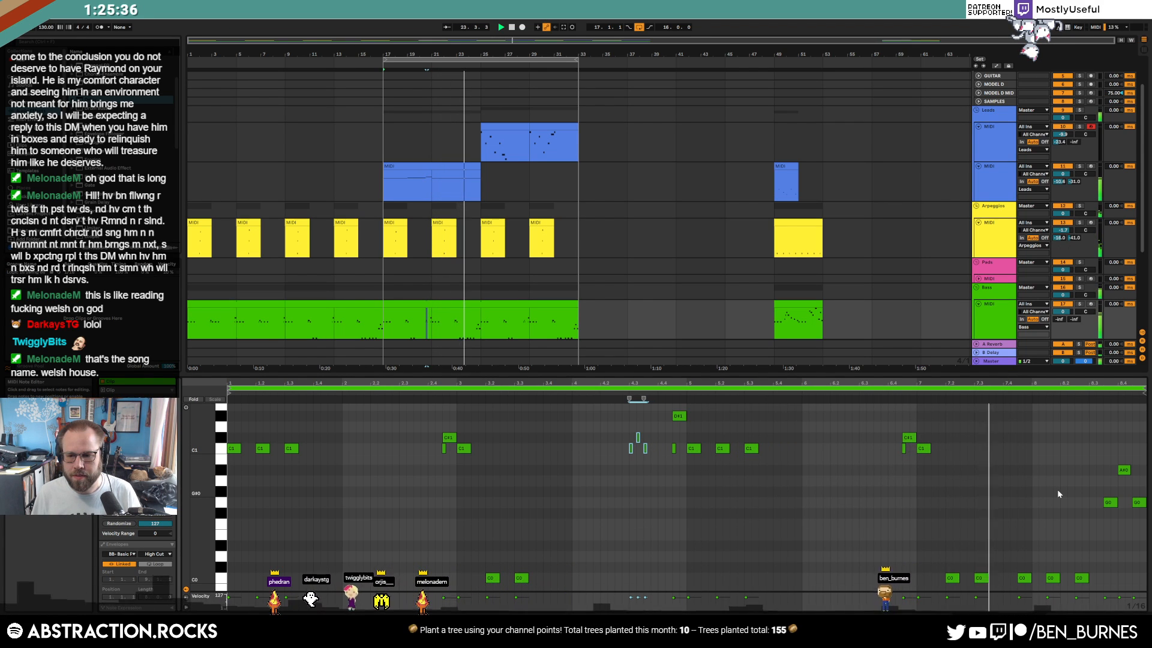
left_click(1124, 470)
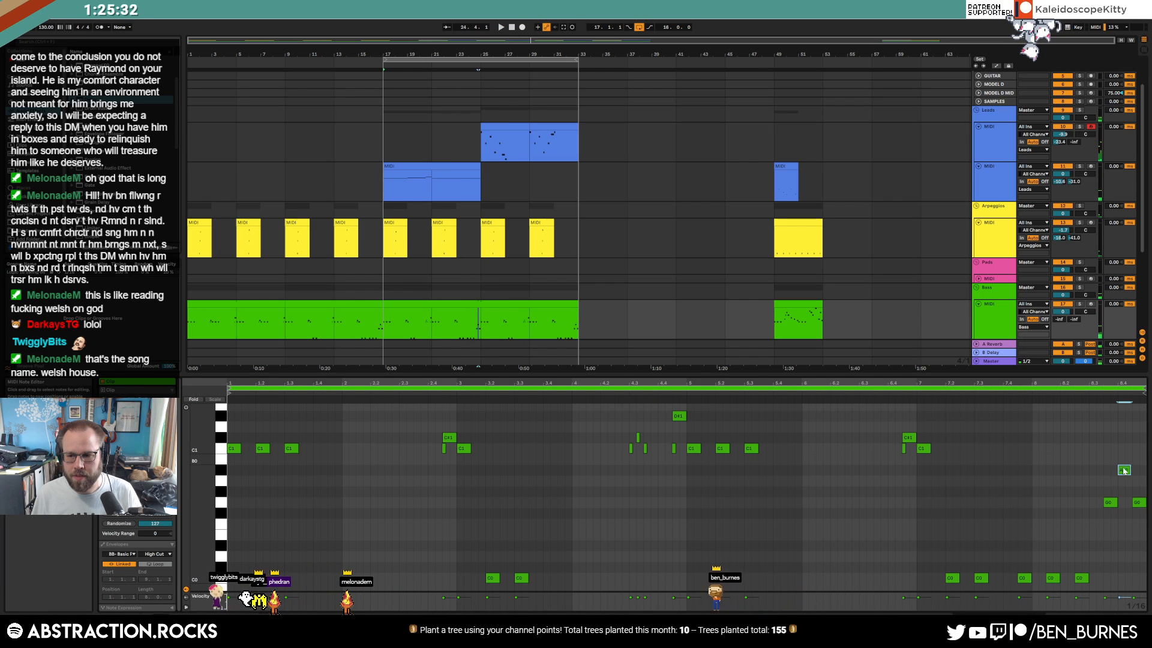
key("space")
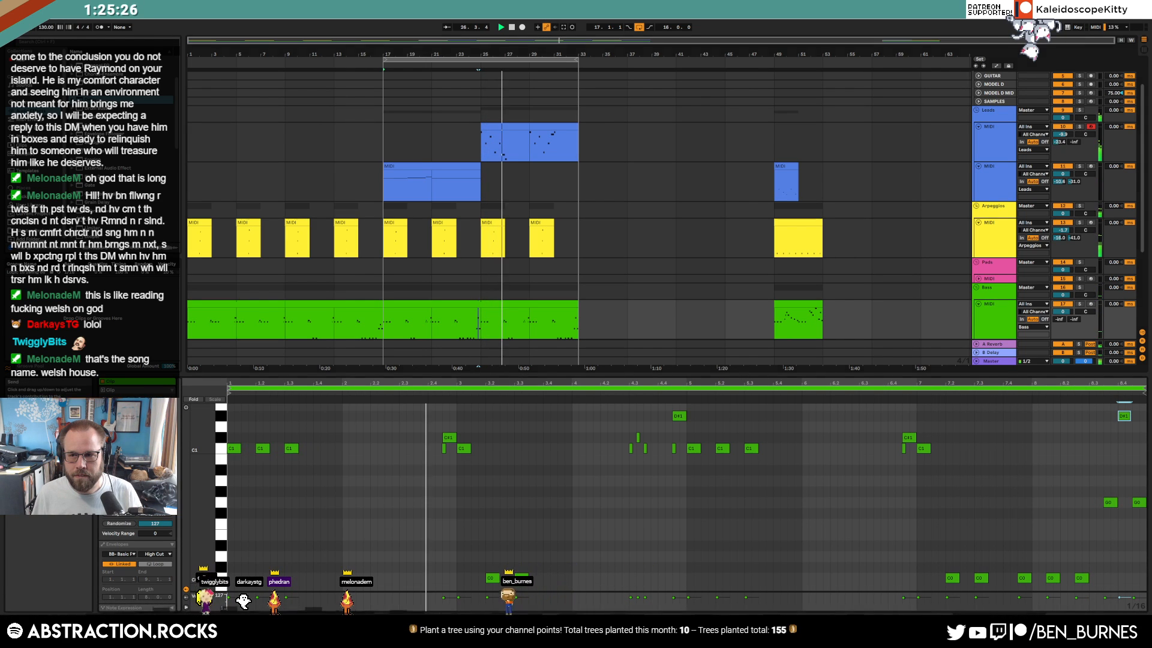
Raise track 10's send to -20.0 and move the C0 note one sixteenth later
left_click_drag(1059, 143, 1060, 138)
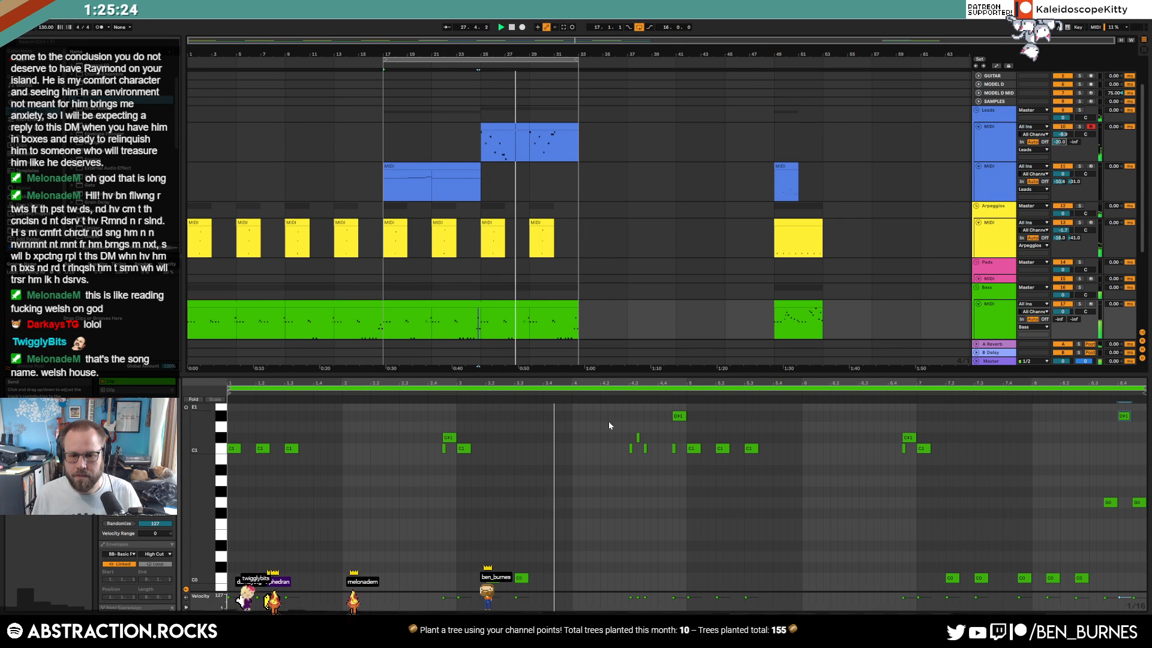
left_click_drag(522, 578, 536, 579)
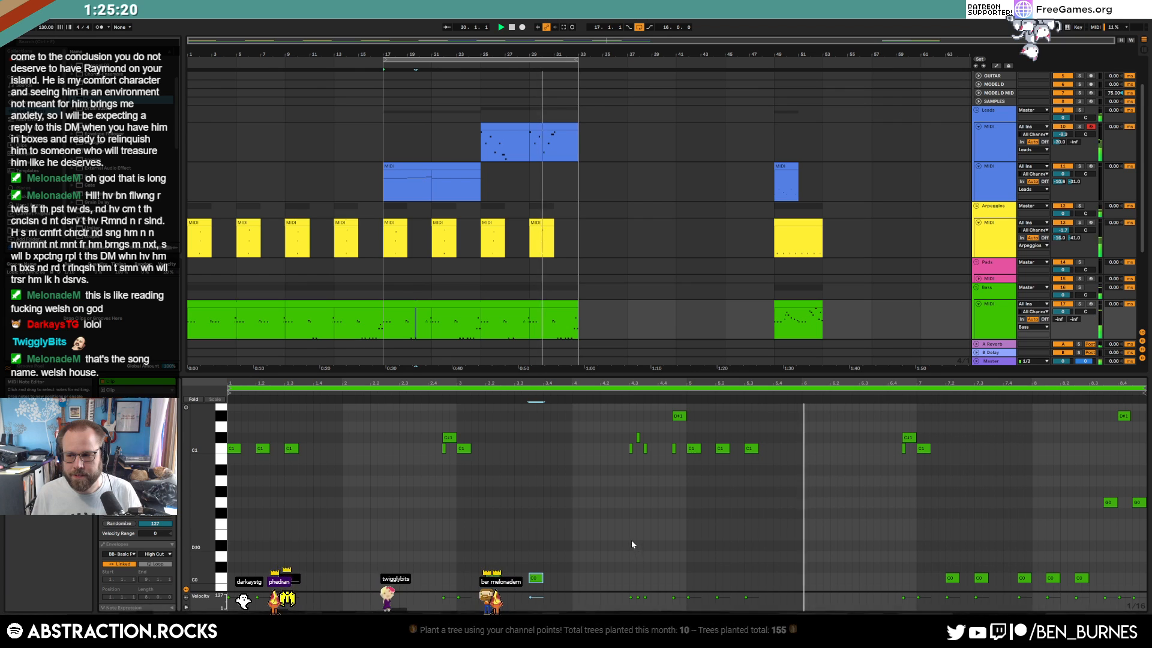
left_click_drag(623, 427, 653, 450)
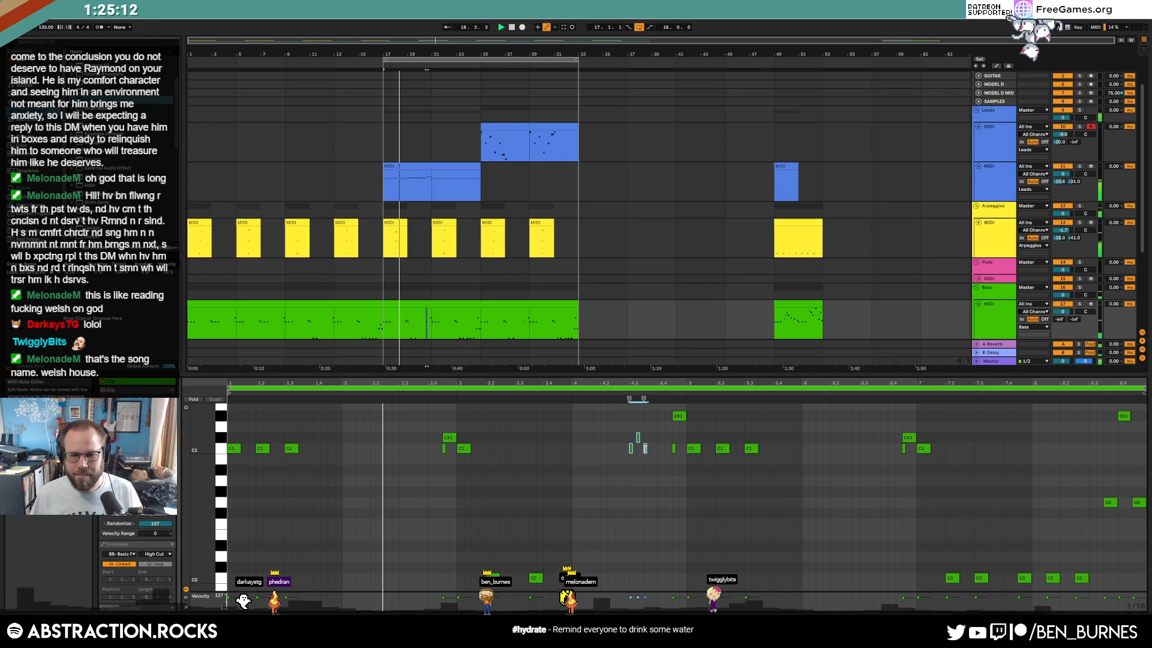
scroll(647, 449, "up", 4)
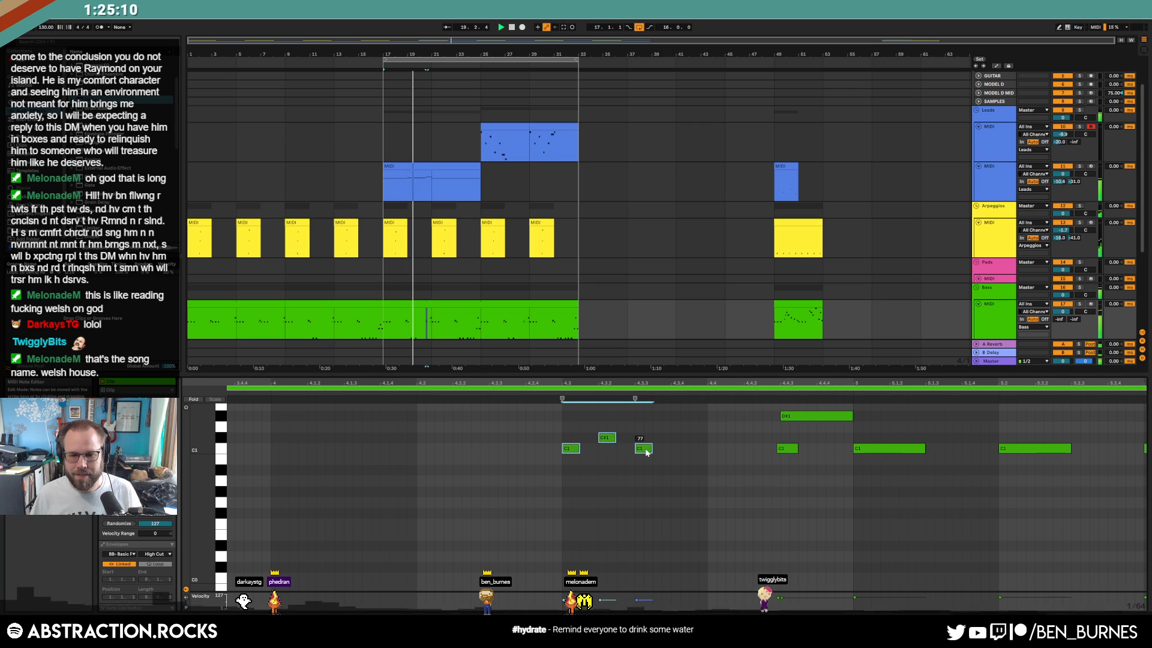
scroll(646, 451, "down", 4)
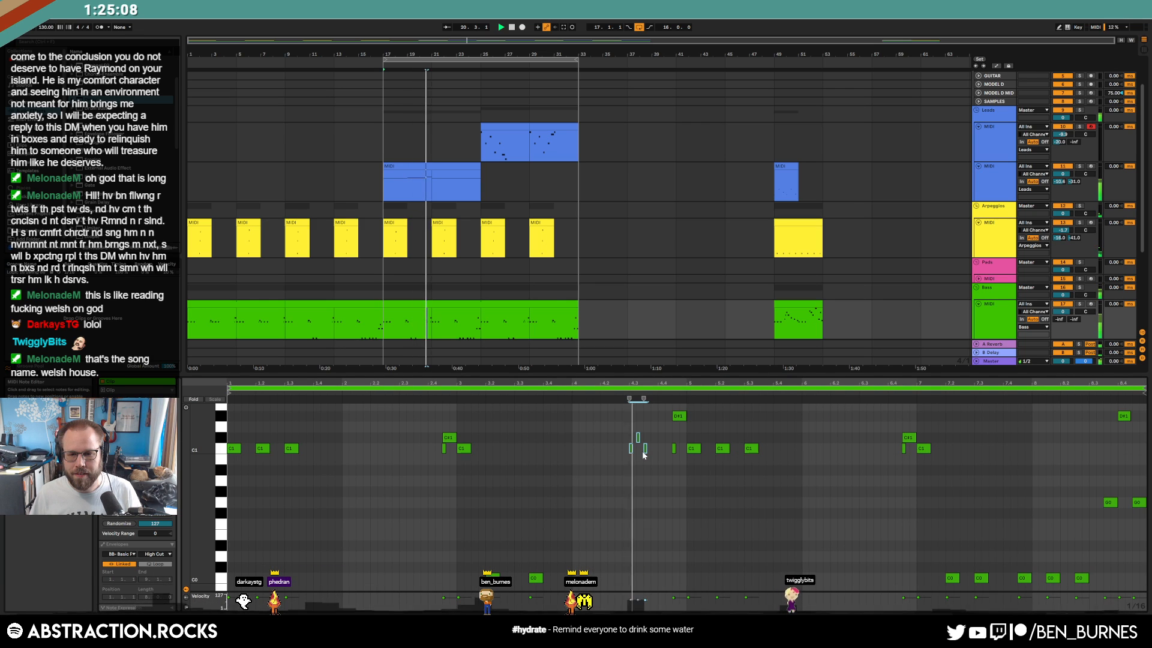
scroll(643, 455, "up", 4)
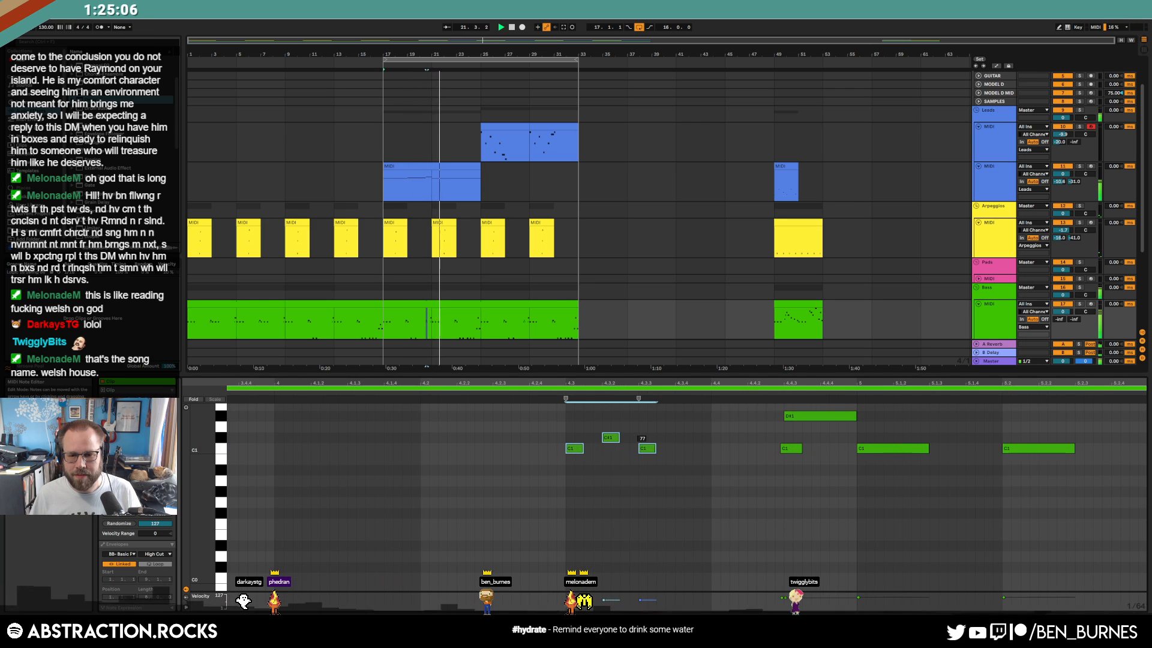
key("shift+Tab")
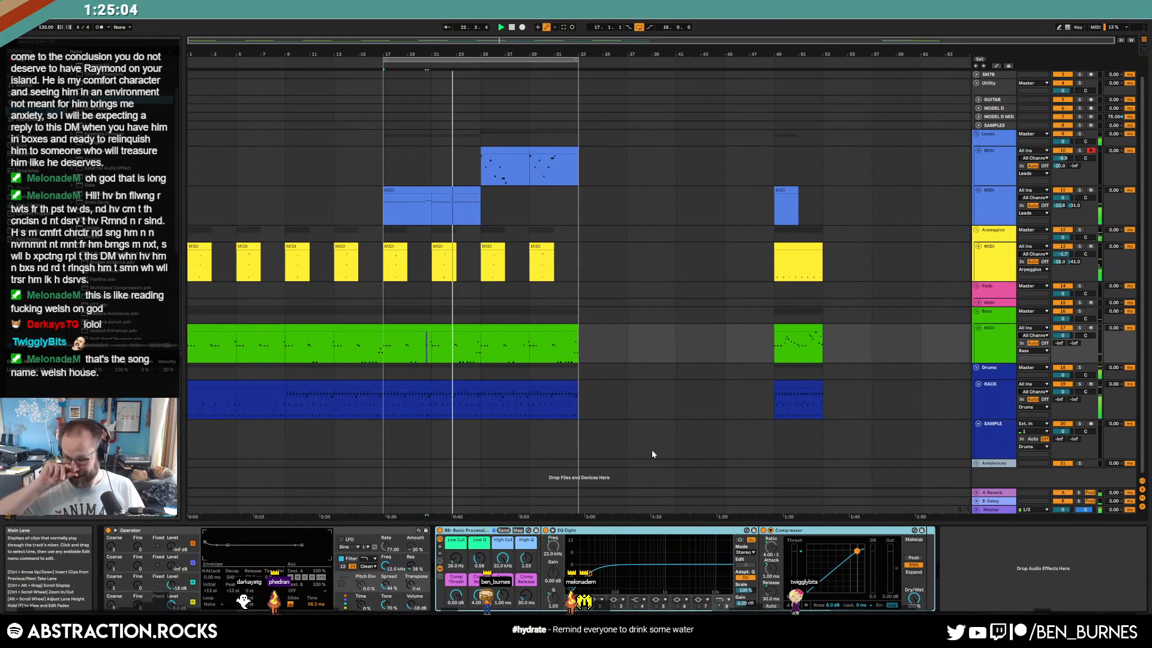
Duplicate the Arpeggios clip at bar 29 into bar 31
left_click_drag(1063, 197, 1063, 193)
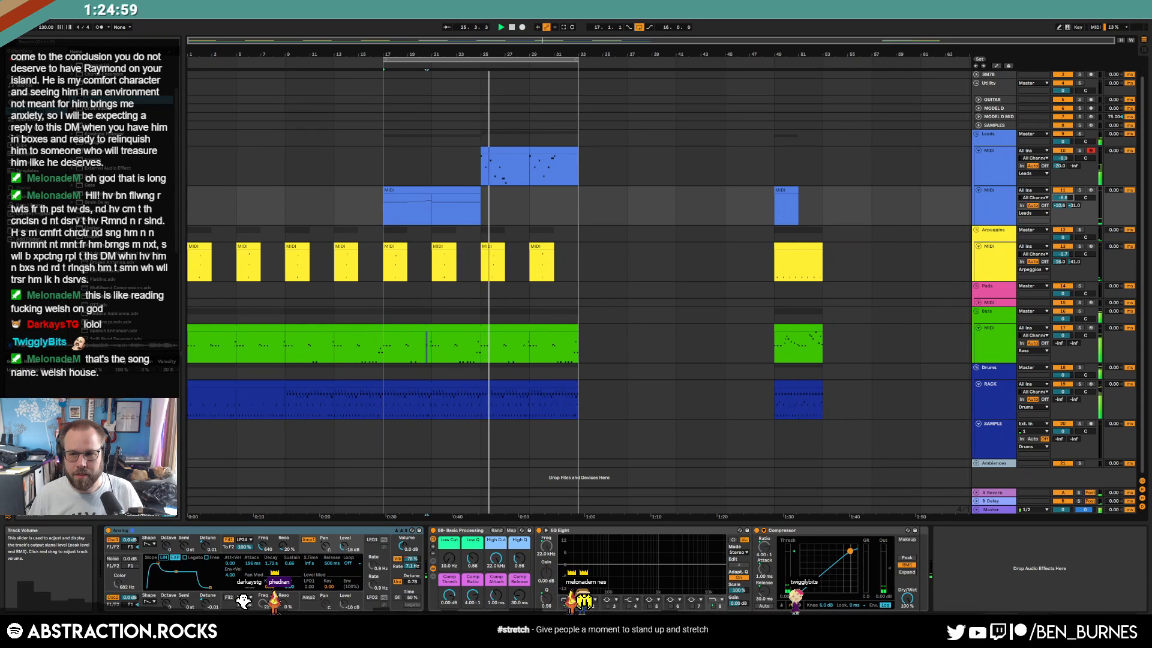
left_click(1000, 202)
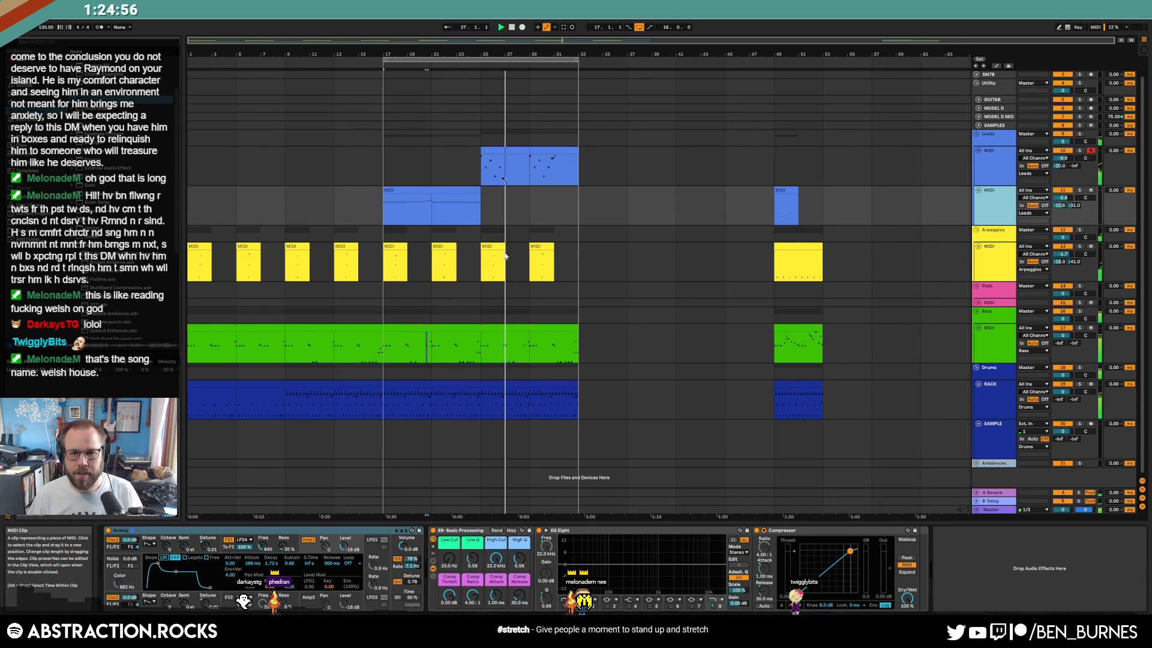
left_click(551, 260)
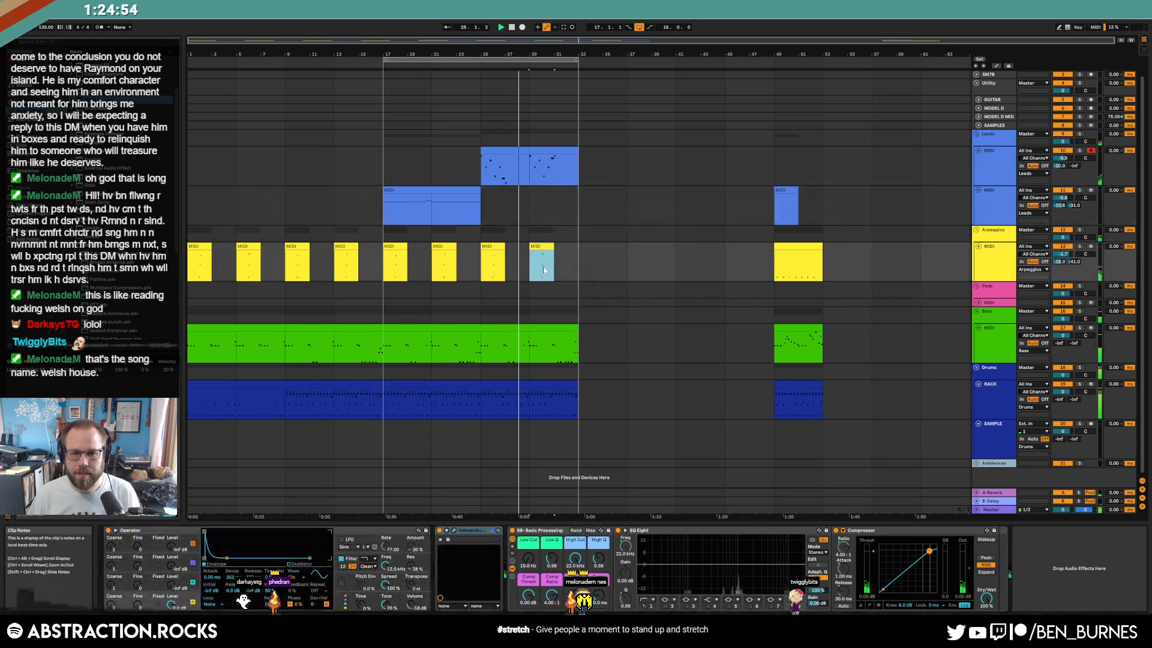
key("ctrl+d")
double_click(557, 266)
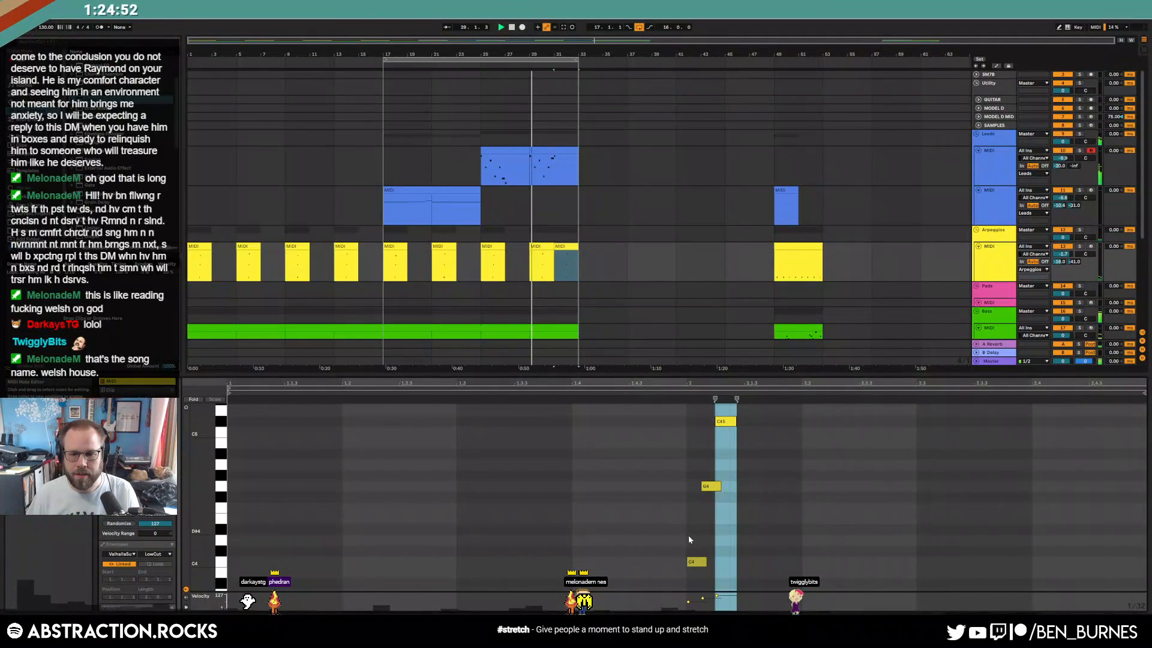
Repitch the copied clip's notes from C4, G#4 and D#4 to C#4, G4 and D4
left_click_drag(686, 534, 730, 571)
key("Up")
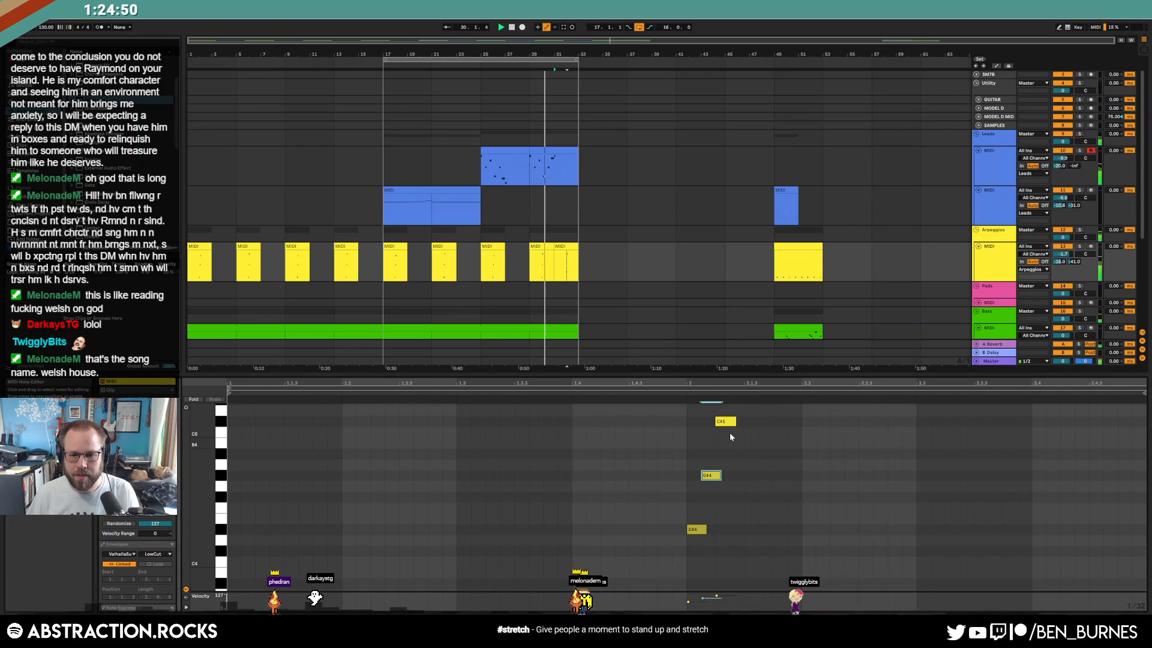
left_click(709, 476)
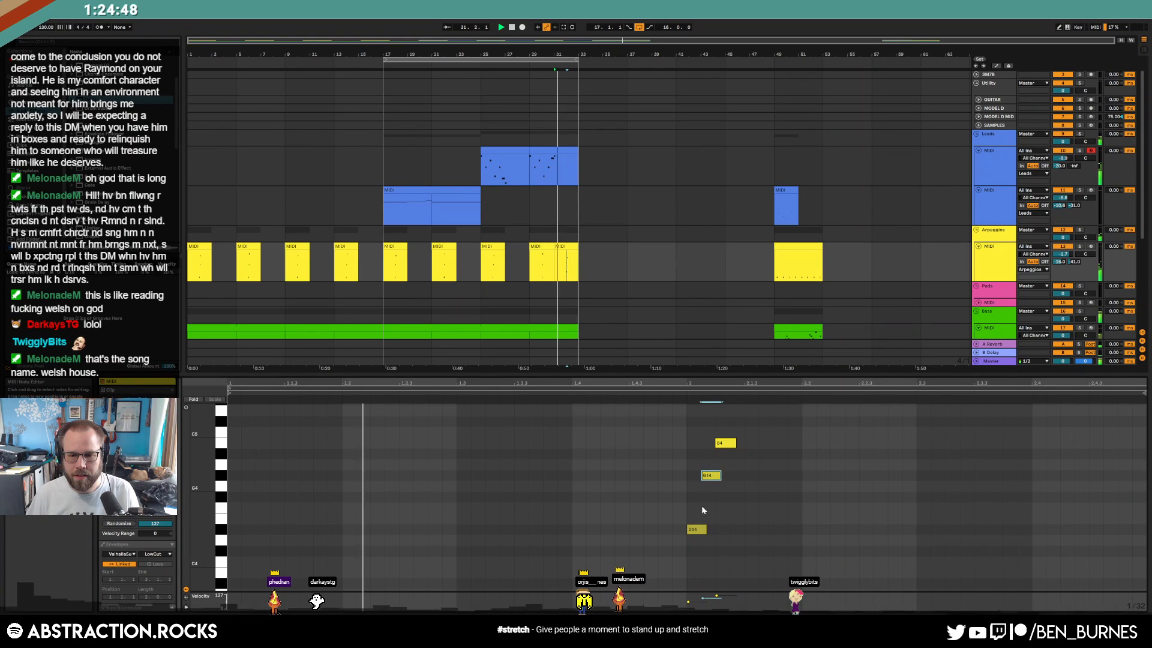
key("Down")
left_click(698, 530)
key("Down")
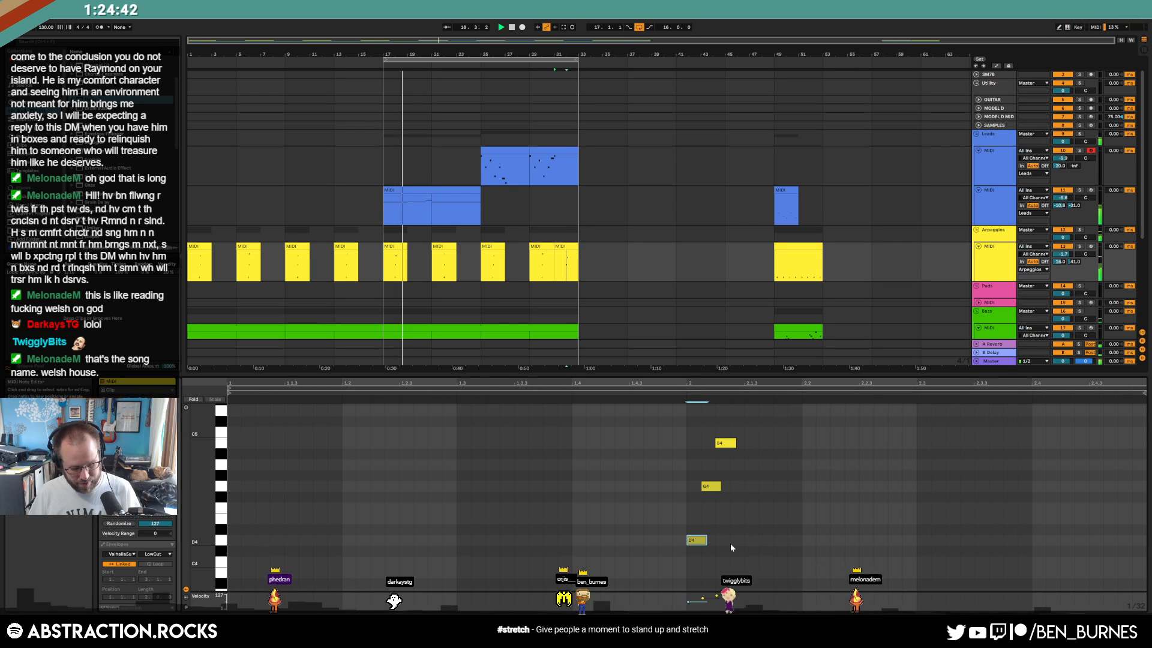
key("shift+Tab")
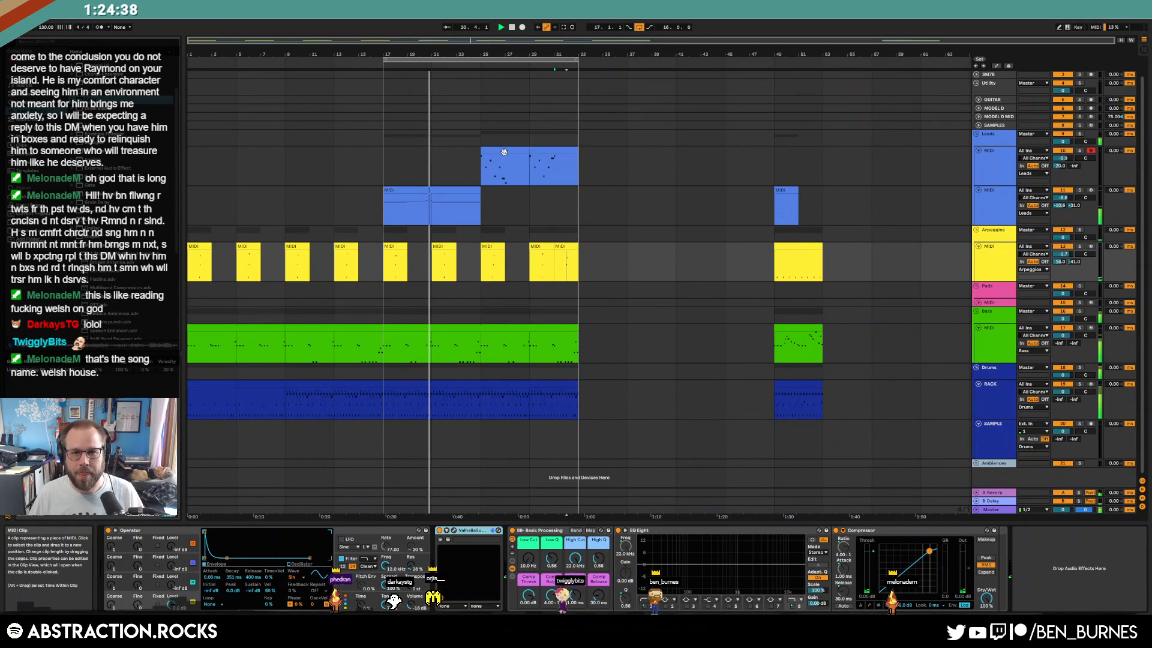
left_click(478, 326)
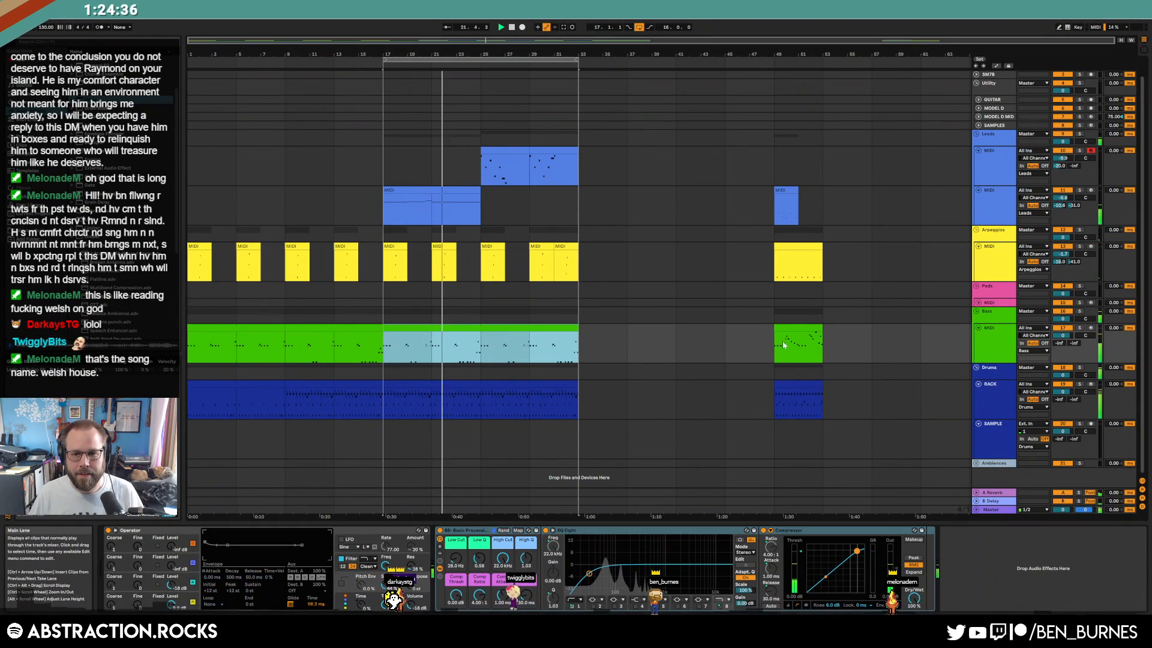
Move the closing clips from bars 49–57 out to start at bar 57
left_click(788, 219)
left_click_drag(789, 232, 840, 399)
key("space")
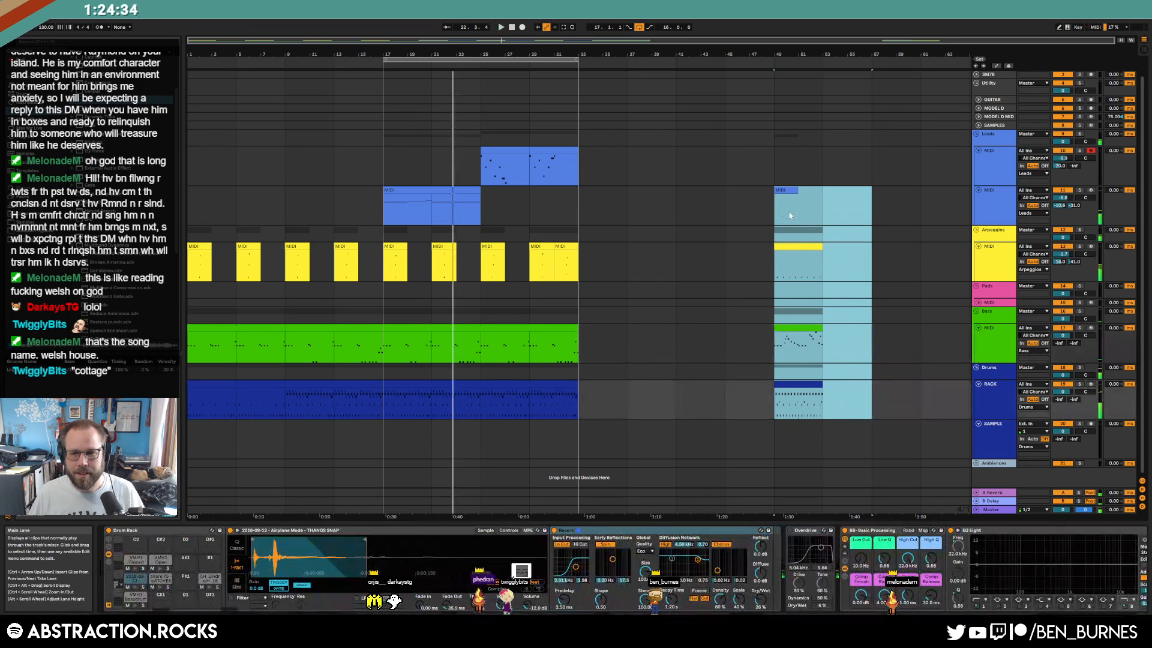
left_click_drag(788, 191, 885, 195)
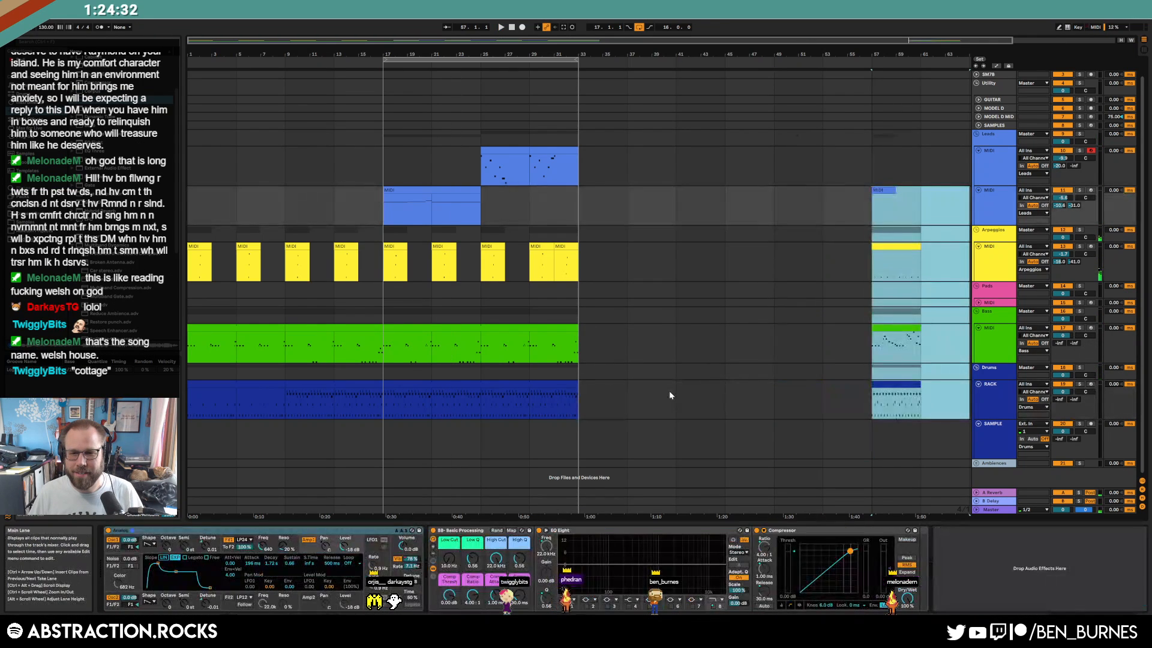
left_click(670, 396)
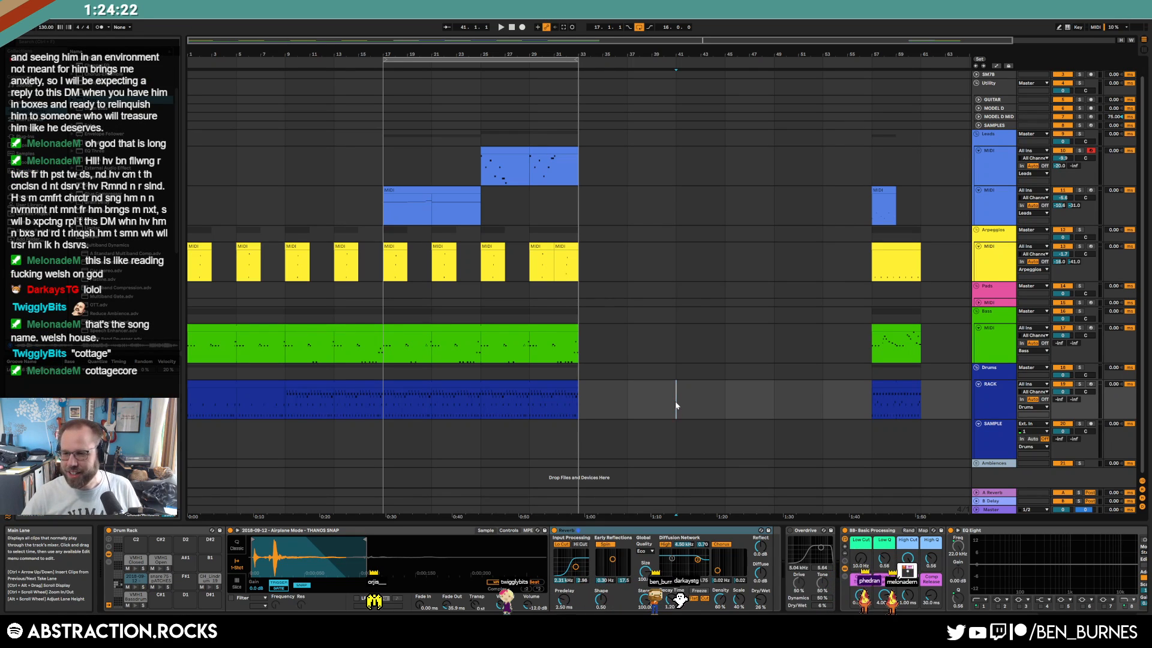
left_click(499, 387)
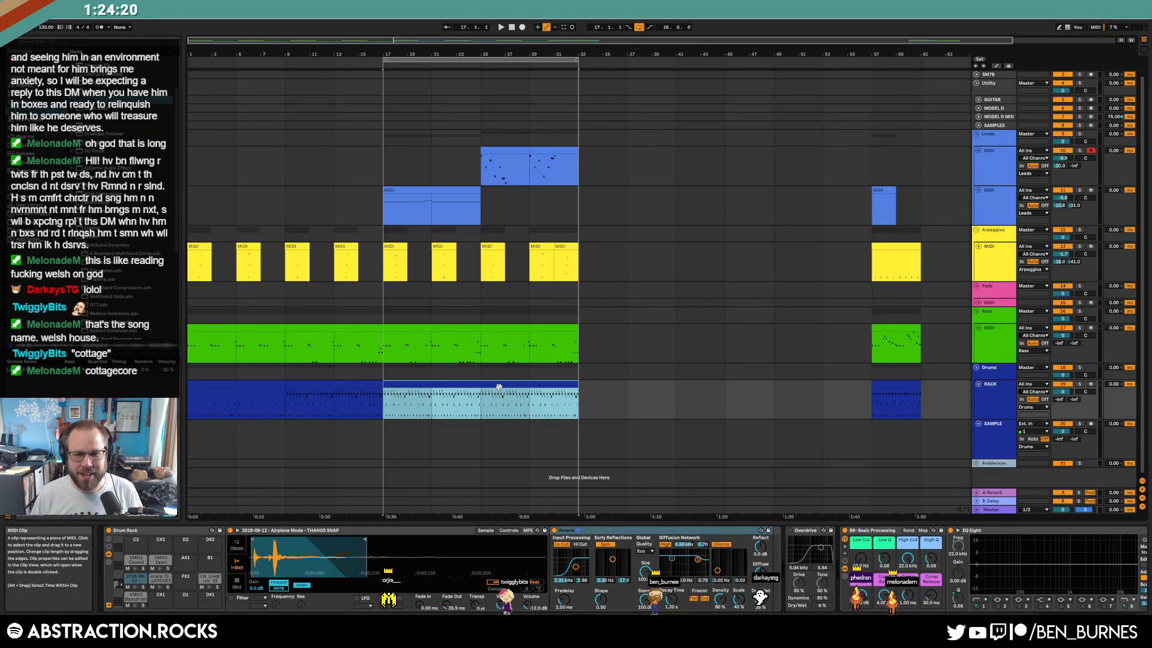
key("shift+Tab")
key("shift+Tab")
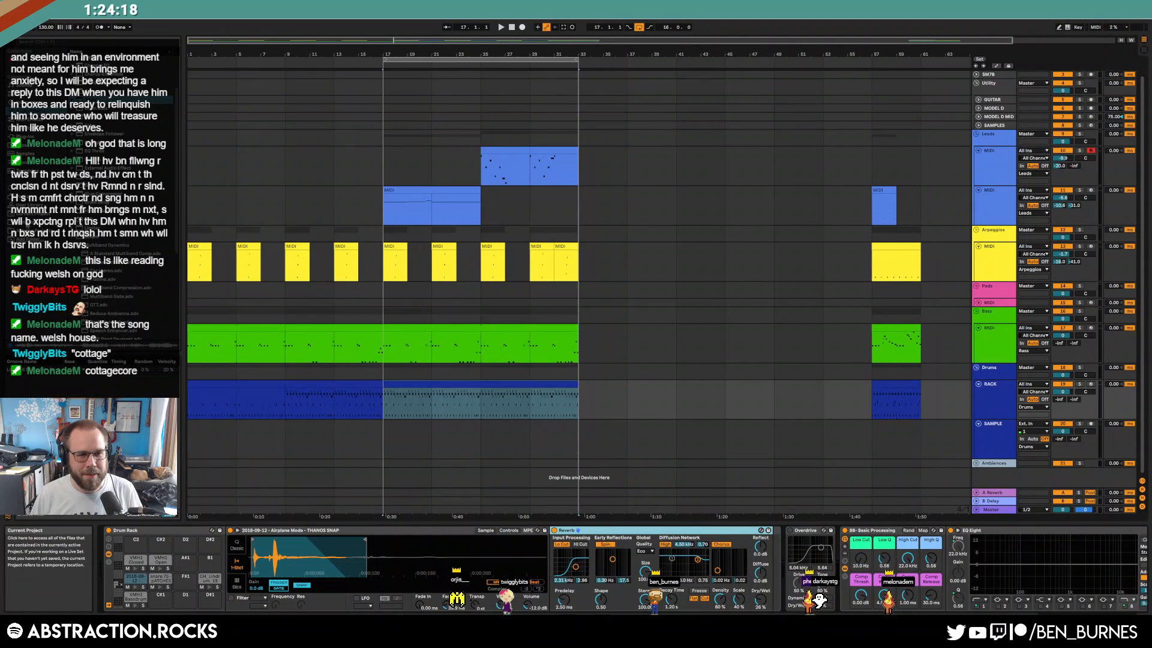
Audition bass samples, from FoldingKnife and k2_magus_bass to NEUROBASS Neuro 11, 12 And A Half, and 13
left_click(27, 223)
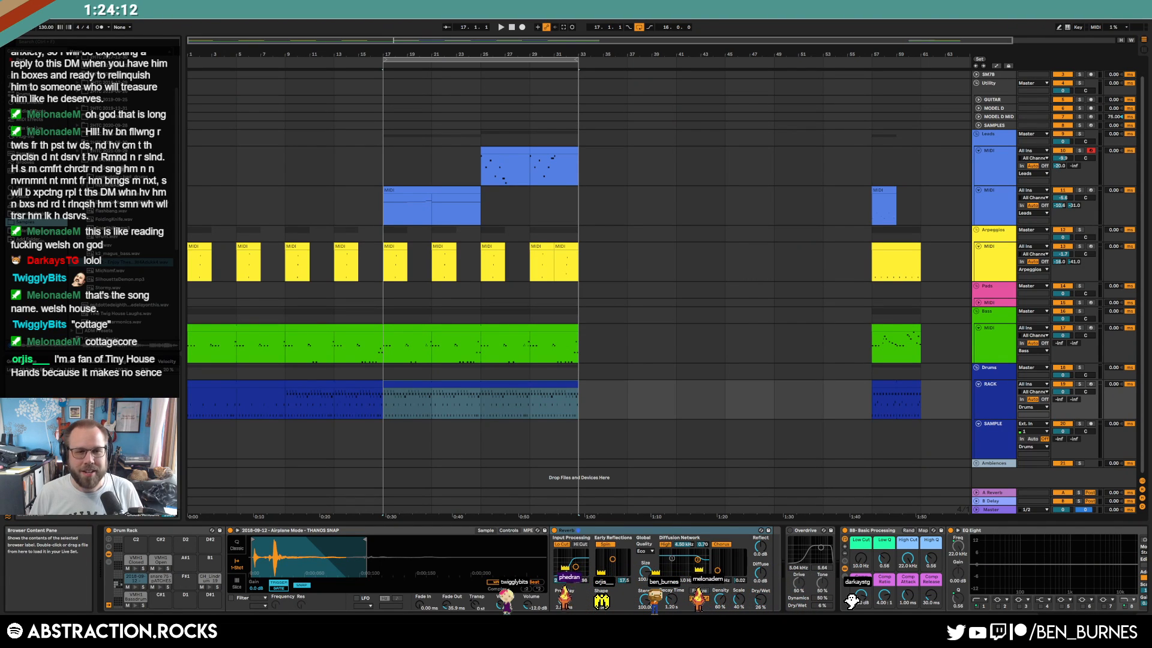
left_click(127, 221)
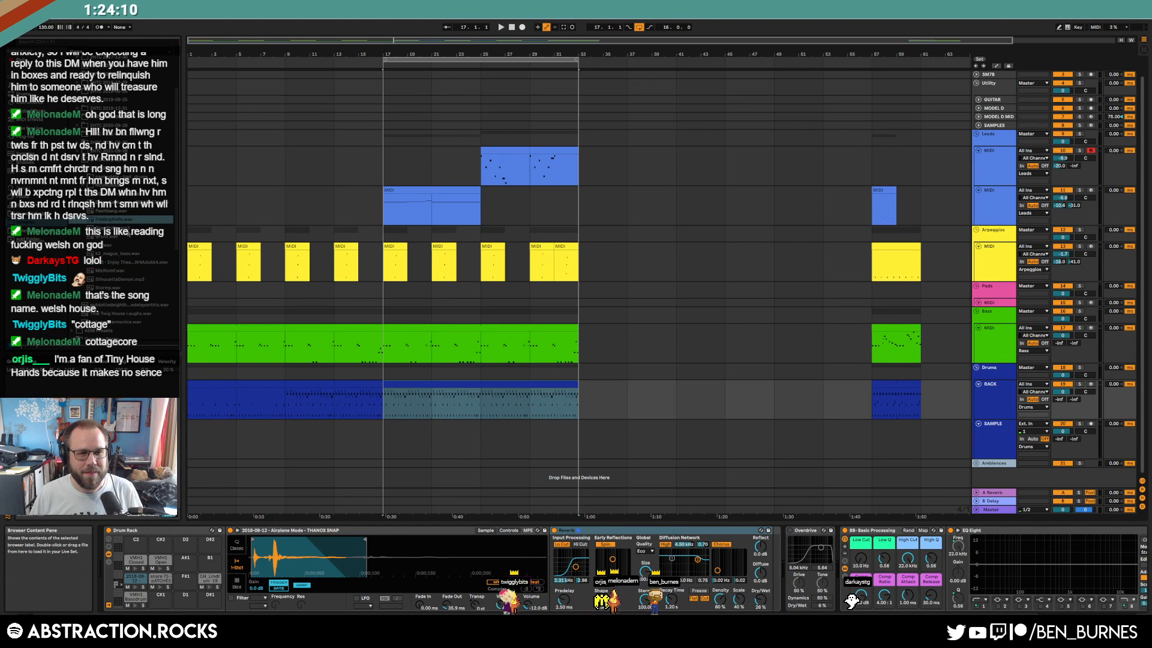
left_click(127, 230)
left_click(122, 239)
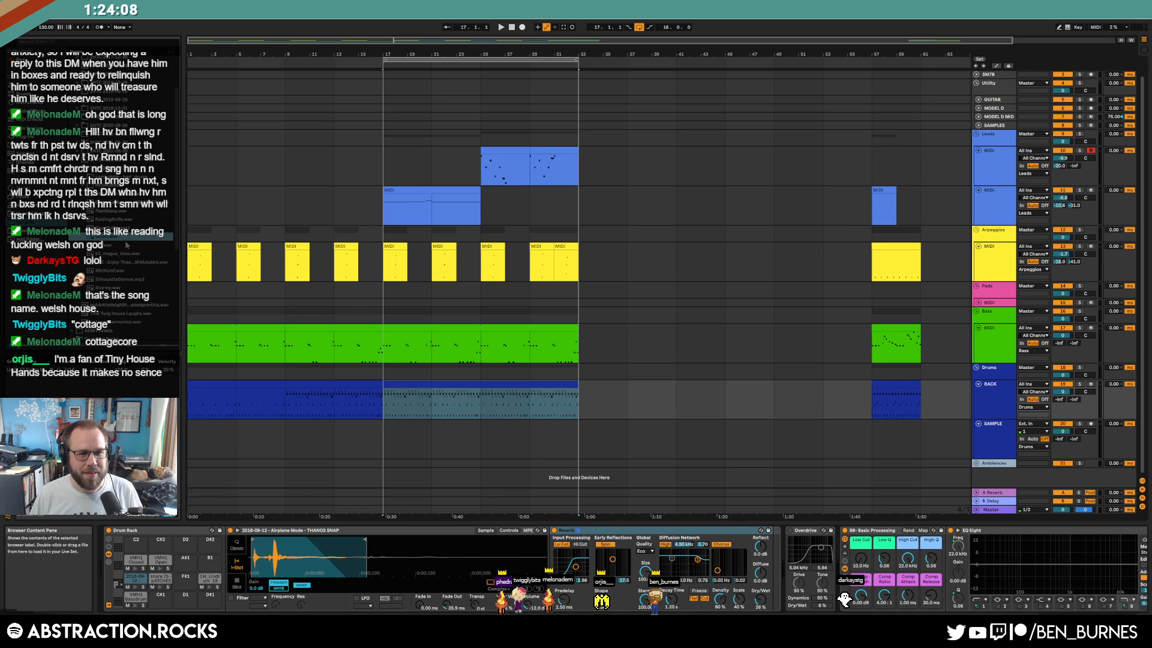
left_click(126, 244)
left_click(137, 254)
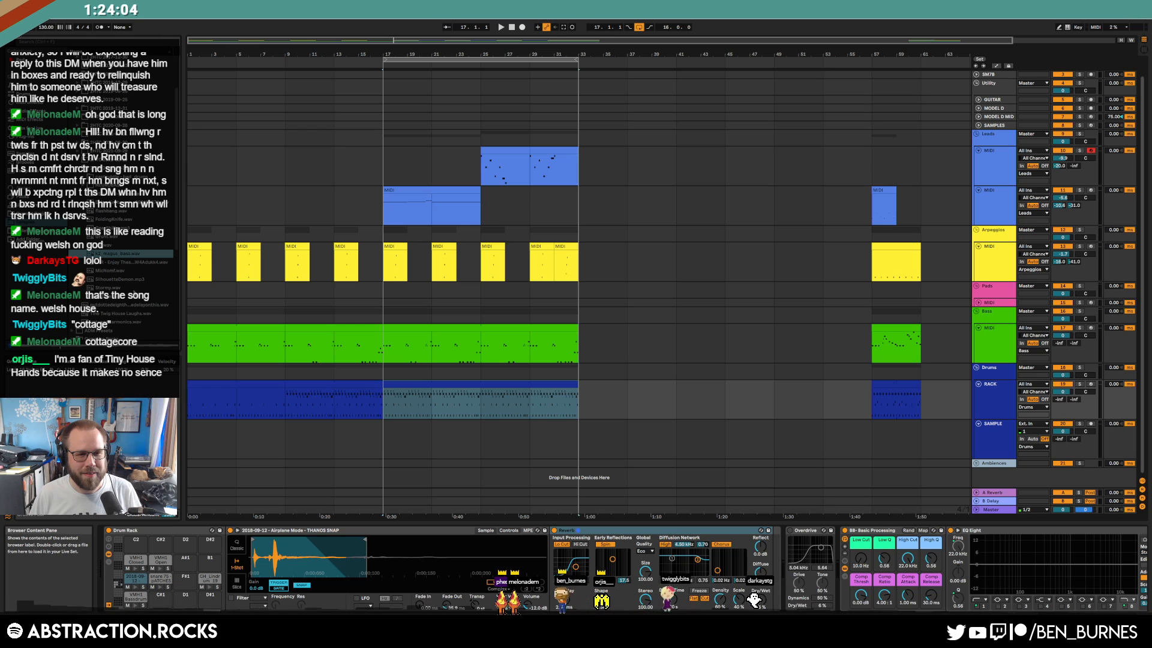
left_click(83, 186)
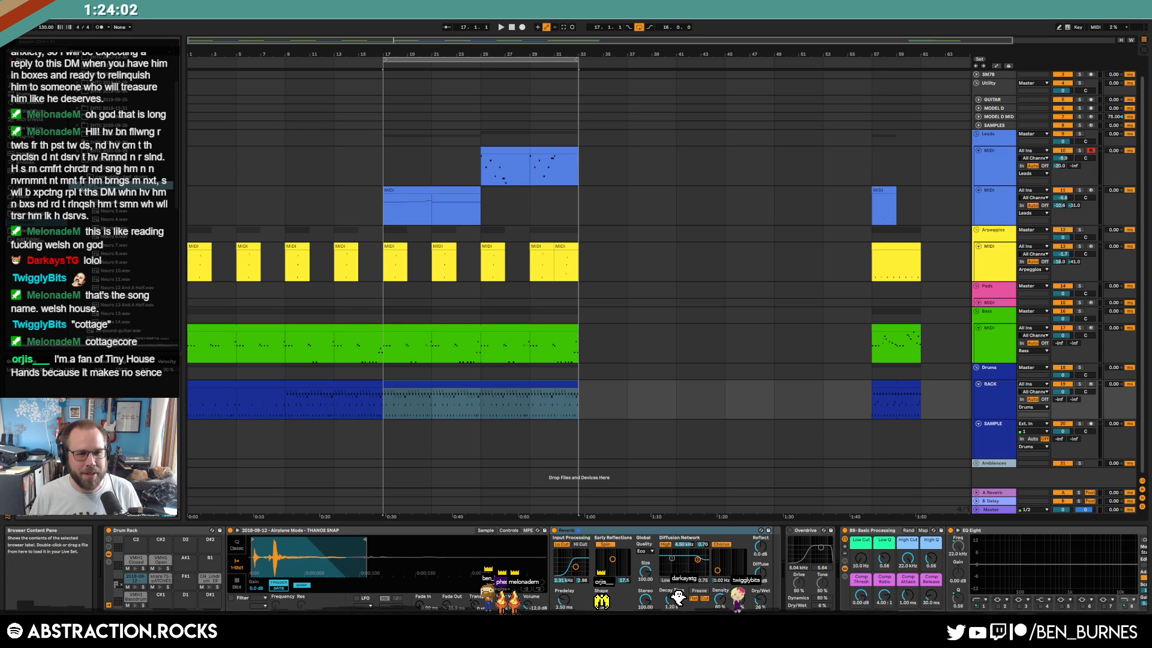
left_click(120, 278)
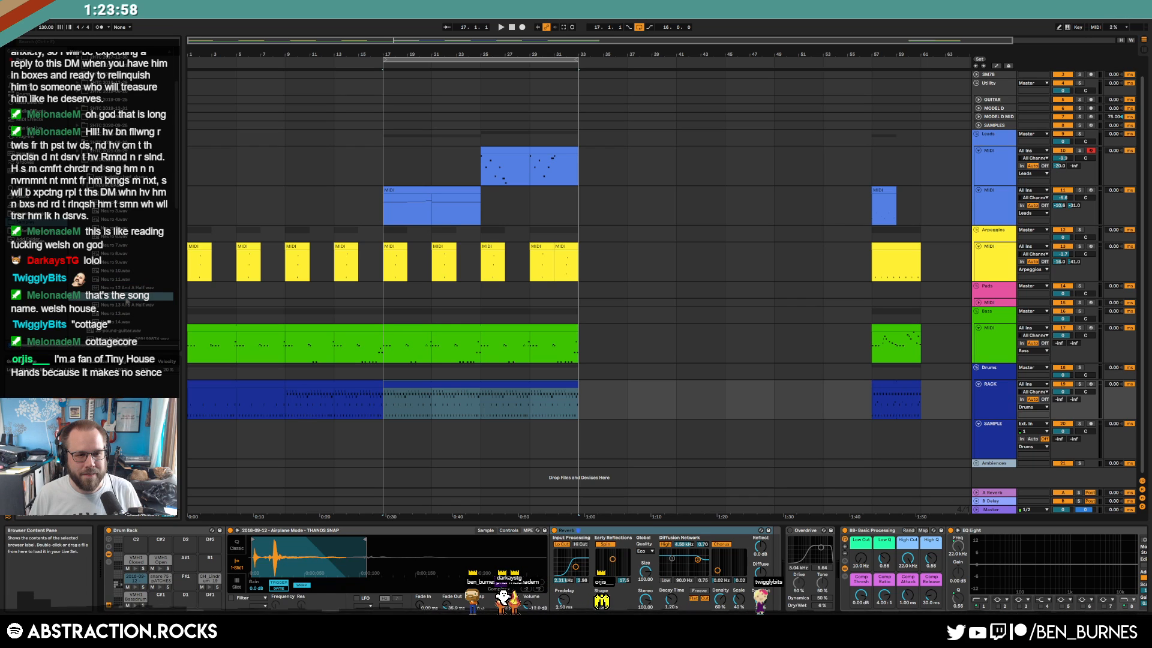
left_click(136, 288)
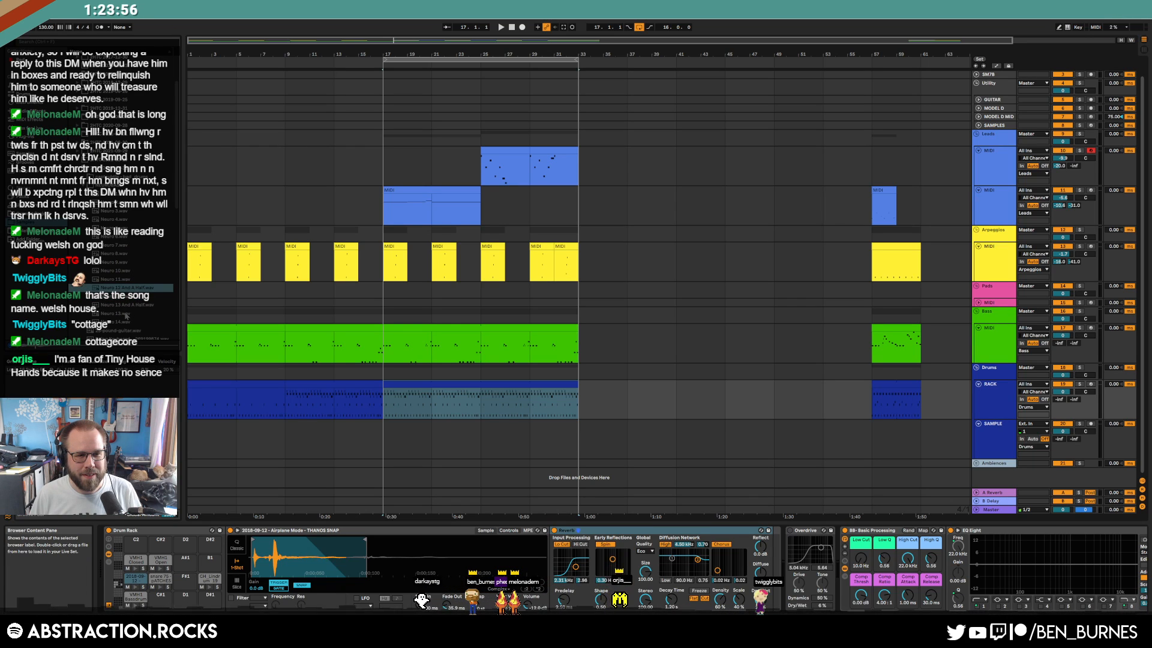
left_click(112, 315)
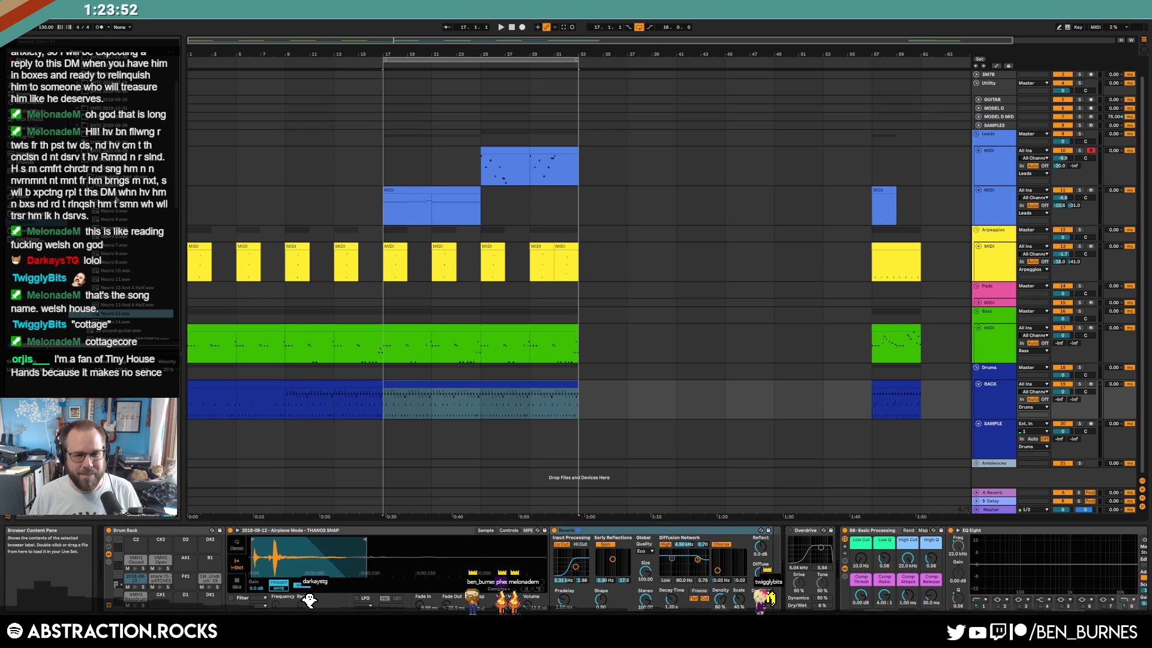
left_click(677, 348)
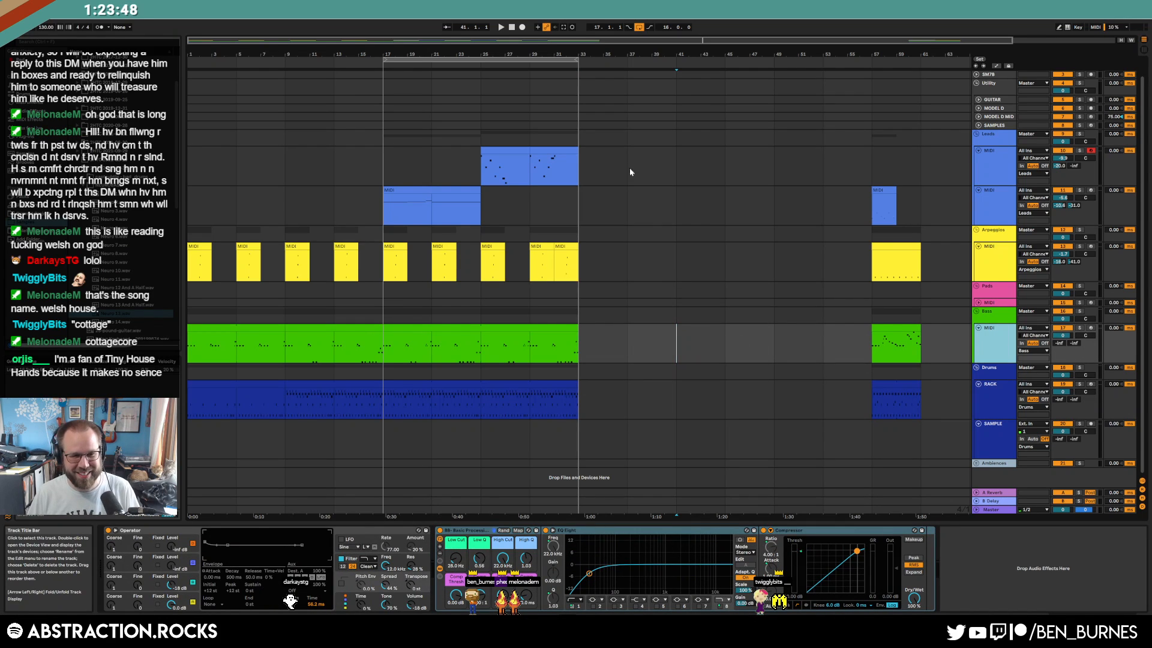
Insert an audio track below the bass with a Neuro 1 hit at bar 33, trimmed to about 33.3
key("ctrl+t")
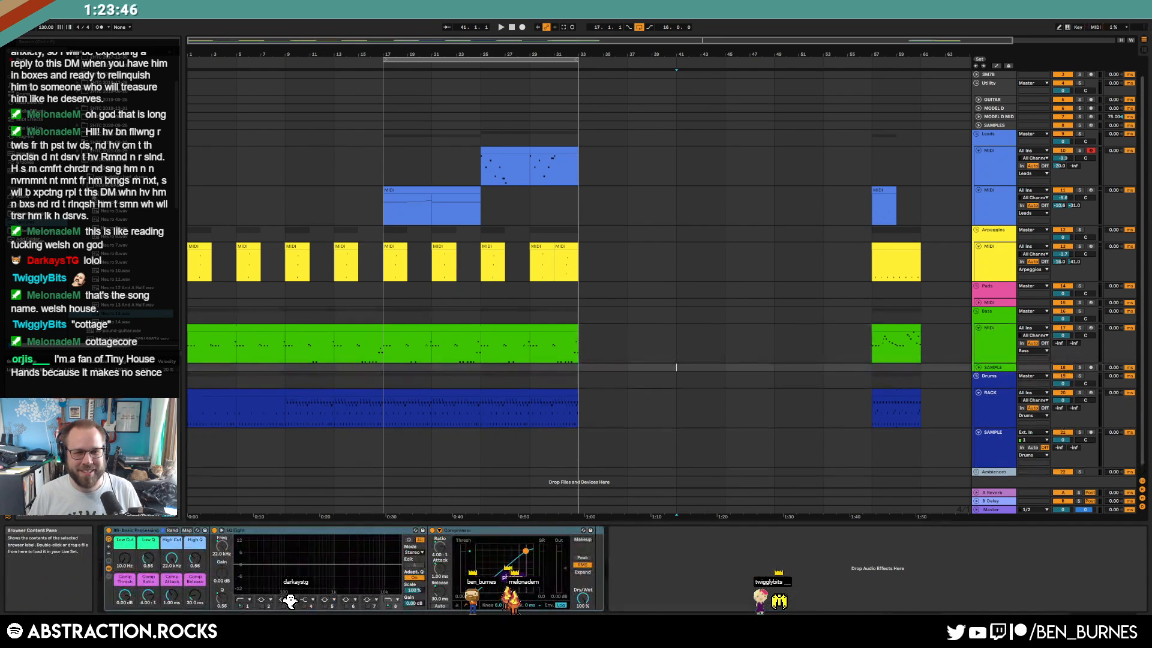
left_click_drag(699, 317, 561, 368)
left_click(979, 367)
scroll(613, 376, "up", 2)
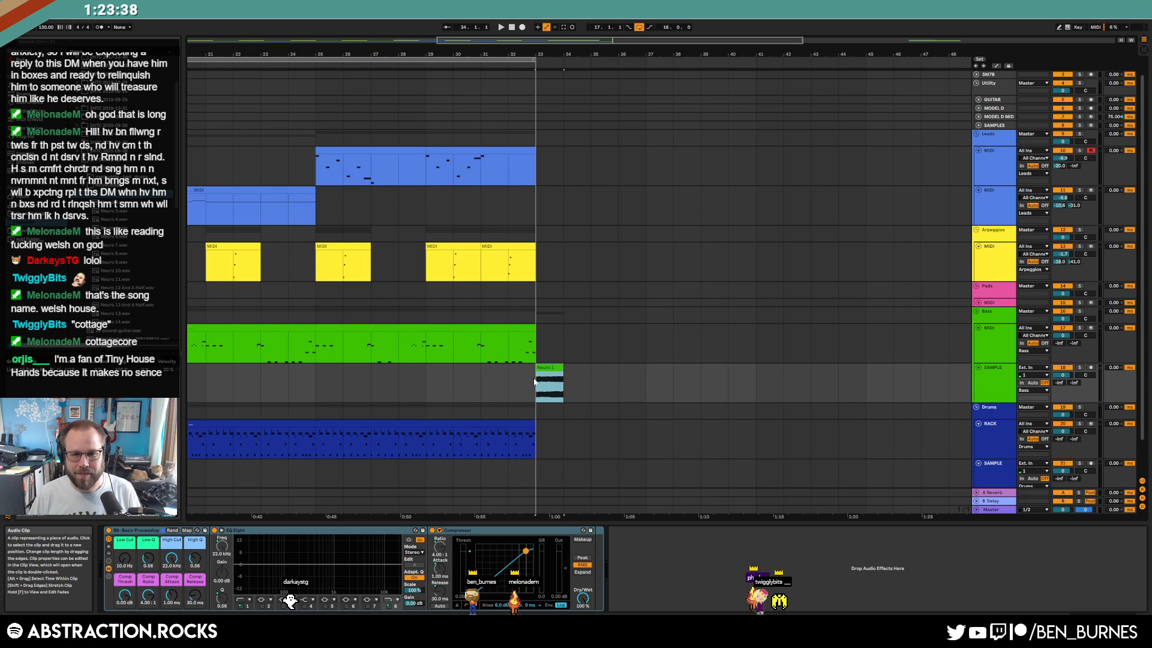
left_click_drag(564, 373, 534, 368)
Set the new track's reverb send to -7.5 and play back the bass hit
scroll(549, 377, "up", 2)
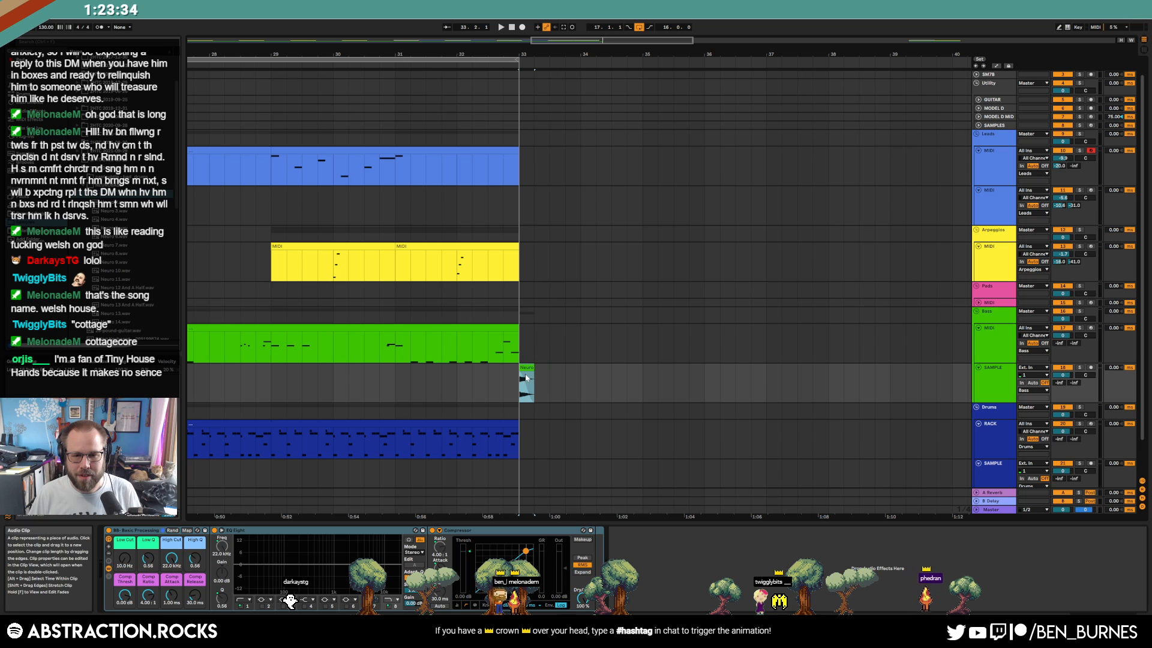
scroll(530, 377, "down", 3)
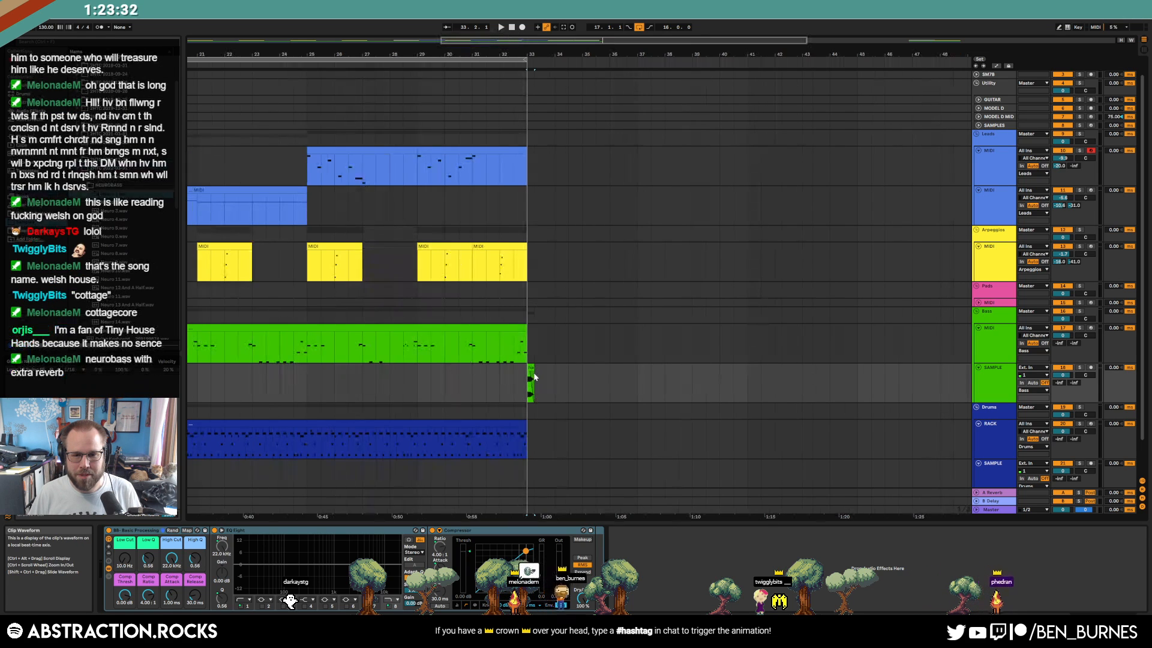
scroll(532, 368, "down", 3)
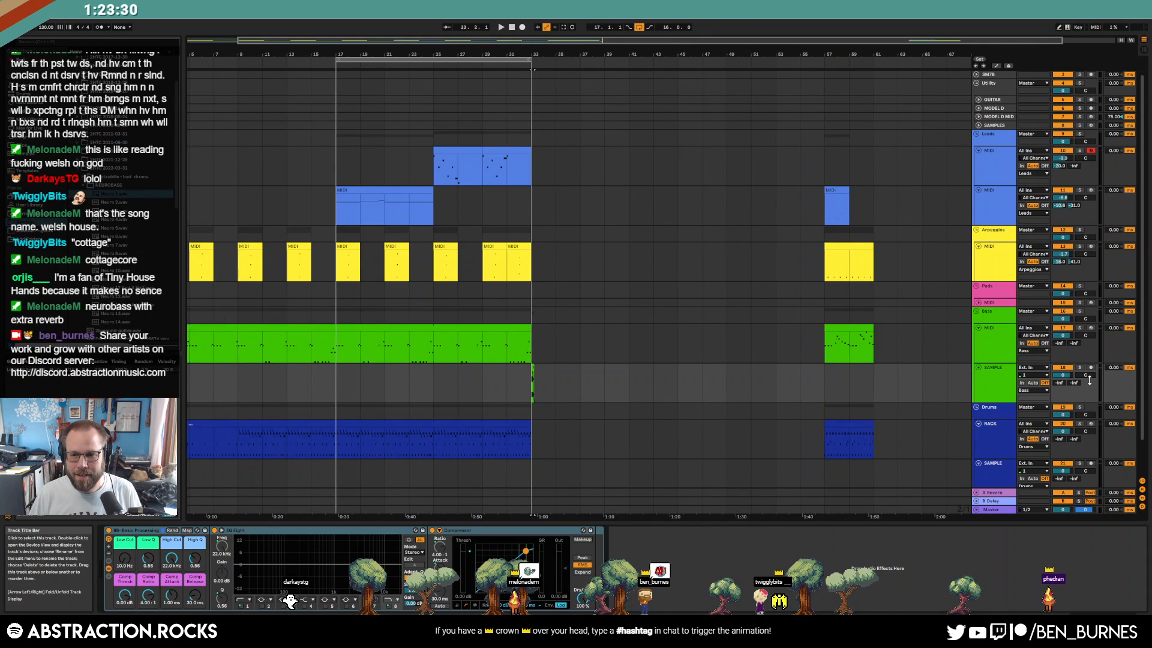
mouse_move(1059, 383)
left_mouse_down()
mouse_move(1060, 360)
mouse_move(1060, 387)
left_mouse_up()
key("space")
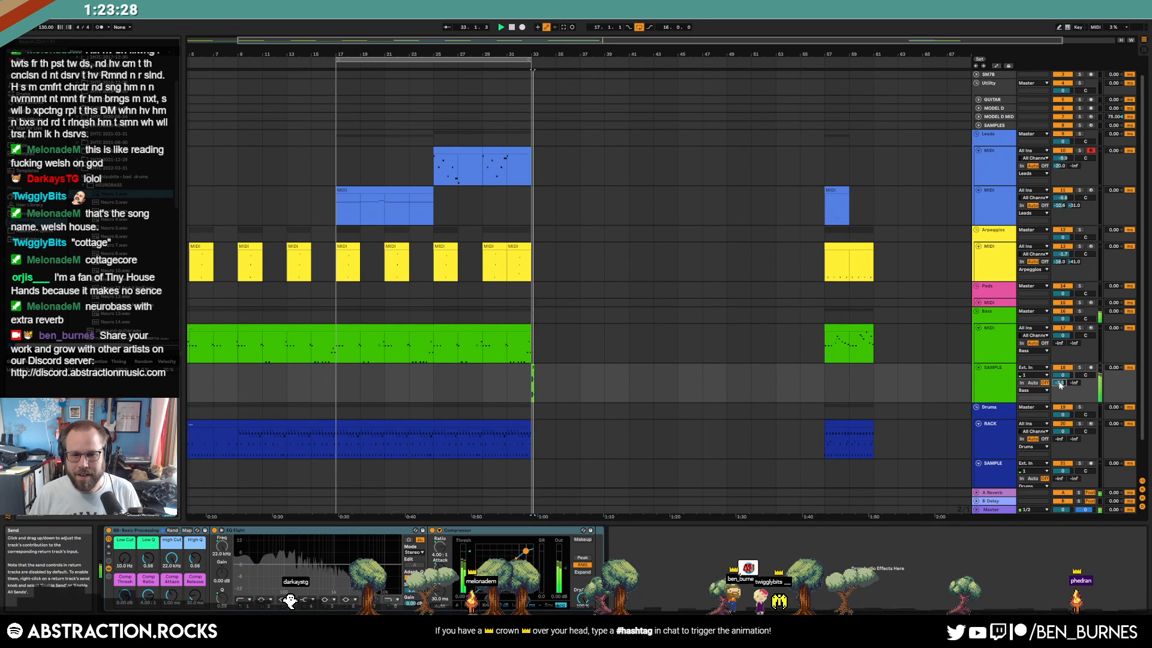
key("space")
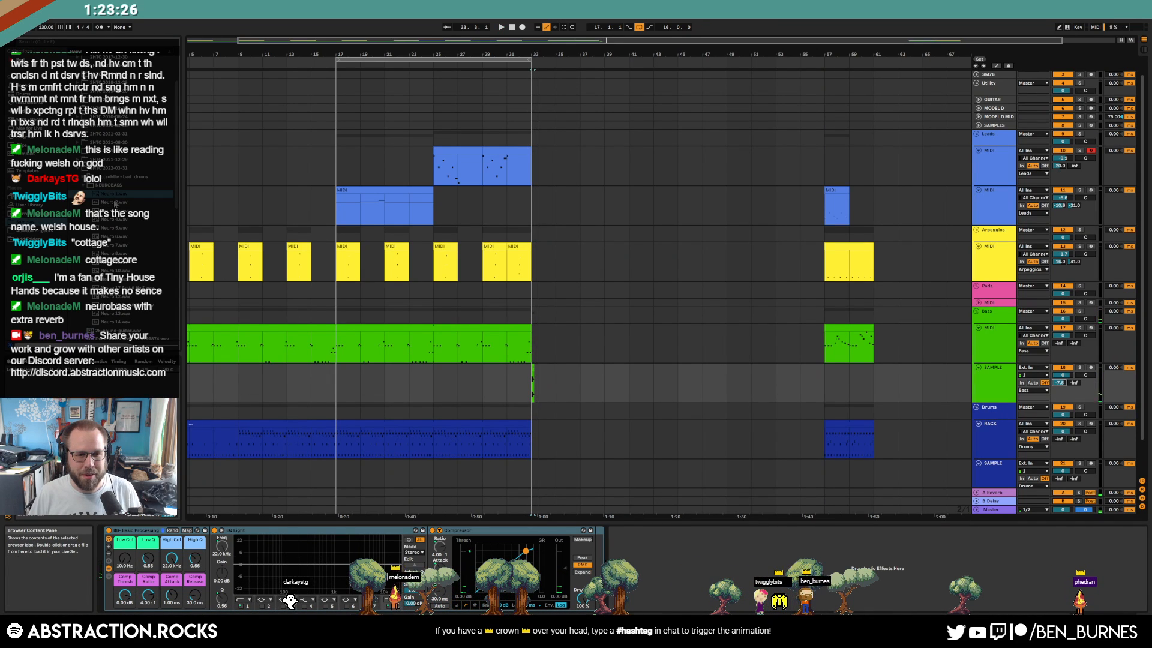
Preview the Neuro samples from Neuro 2 through Neuro 12 in the browser
left_click(116, 204)
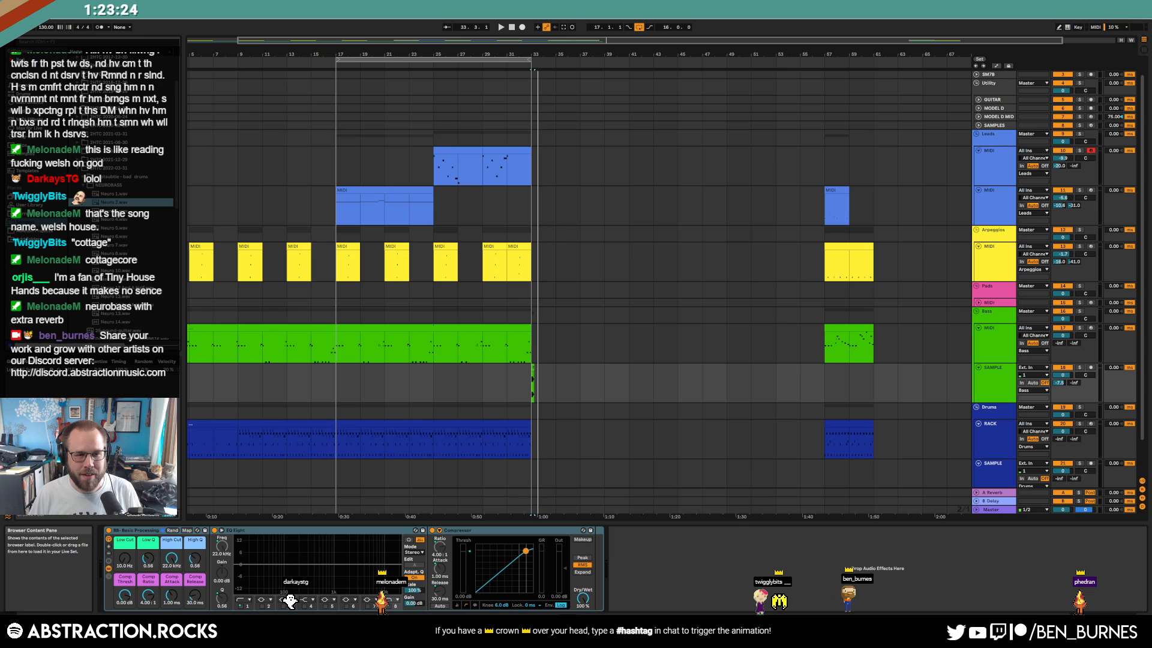
key("Down")
key("Down")
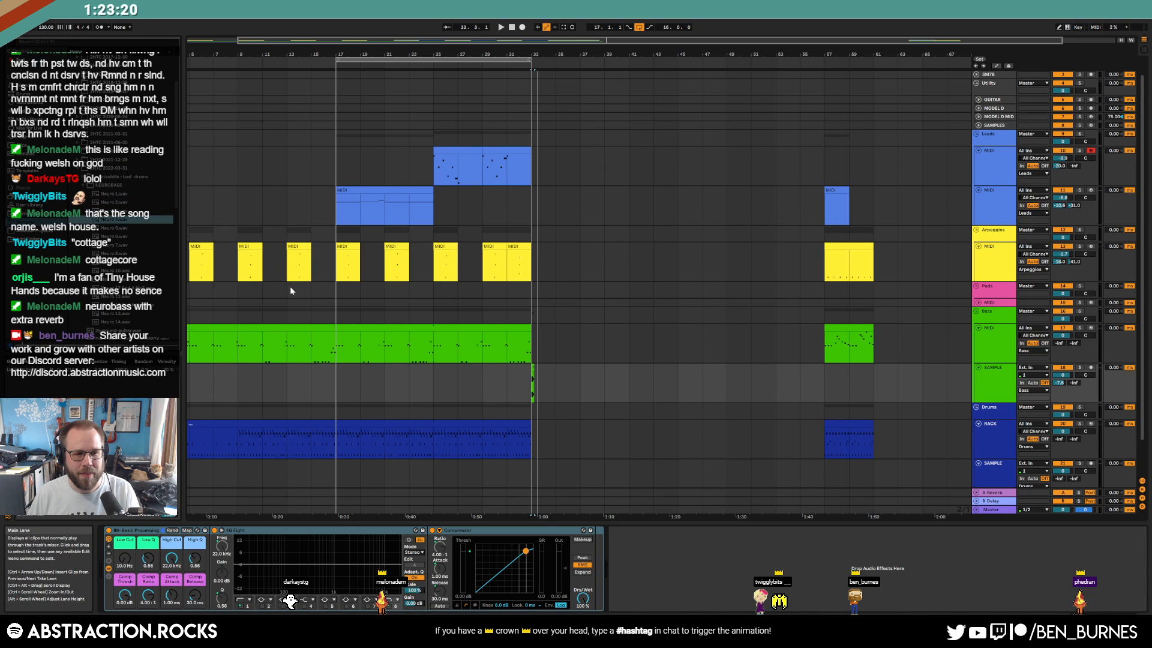
key("Down")
key("Down")
key("Down")
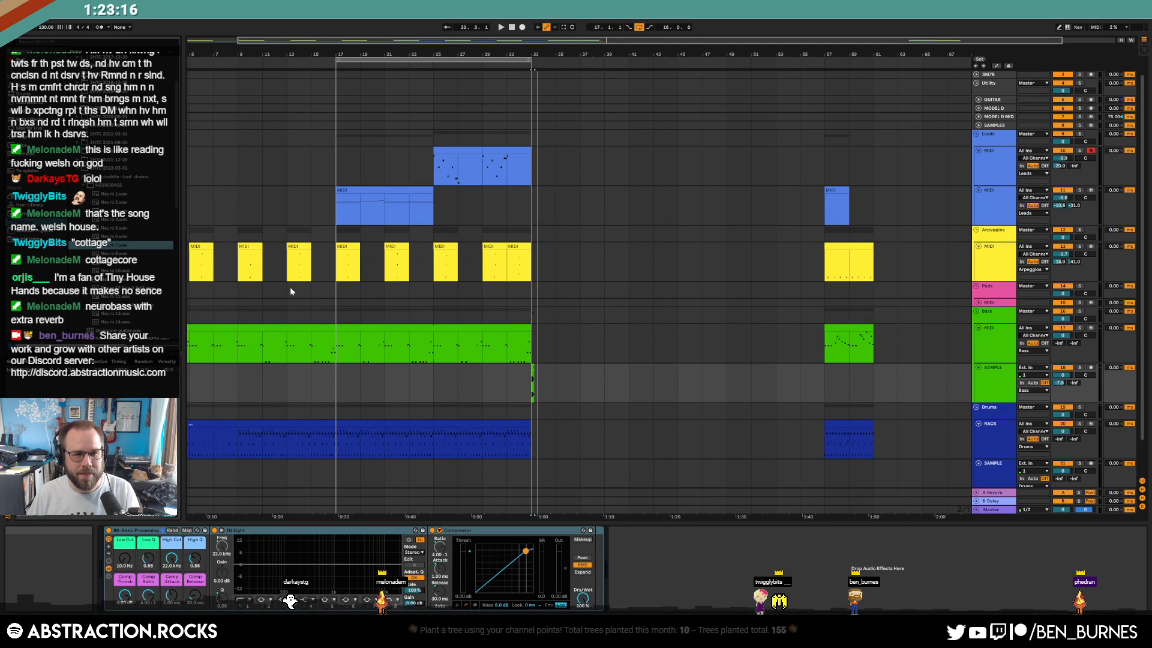
key("Down")
key("Down")
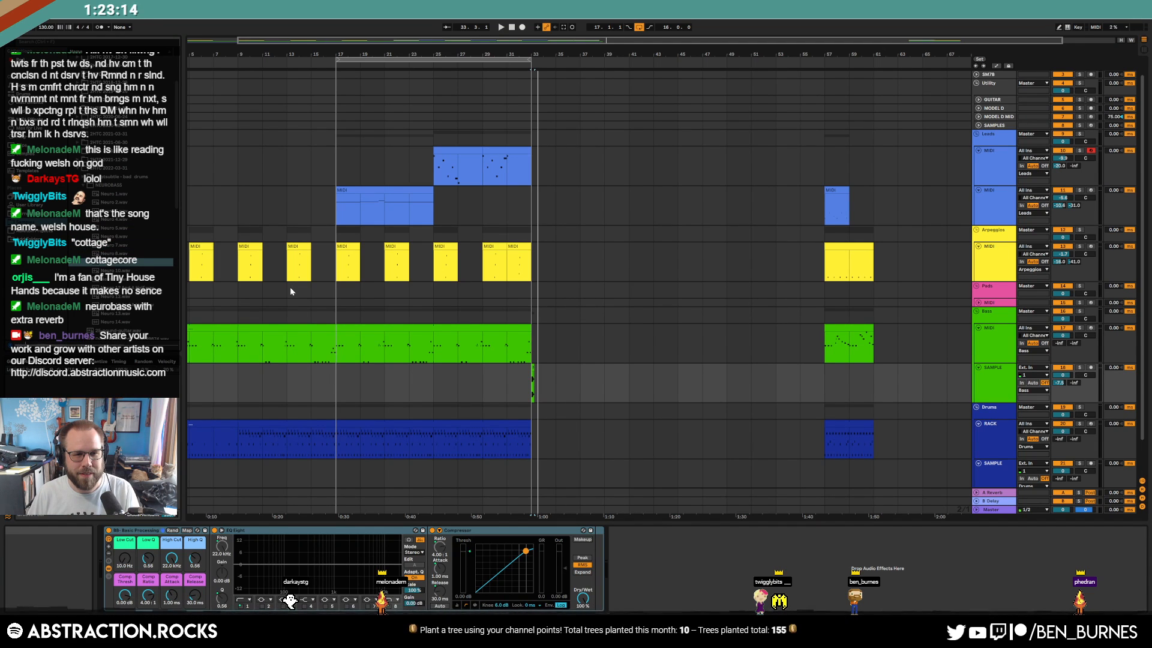
key("Down")
key("Down")
key("Down")
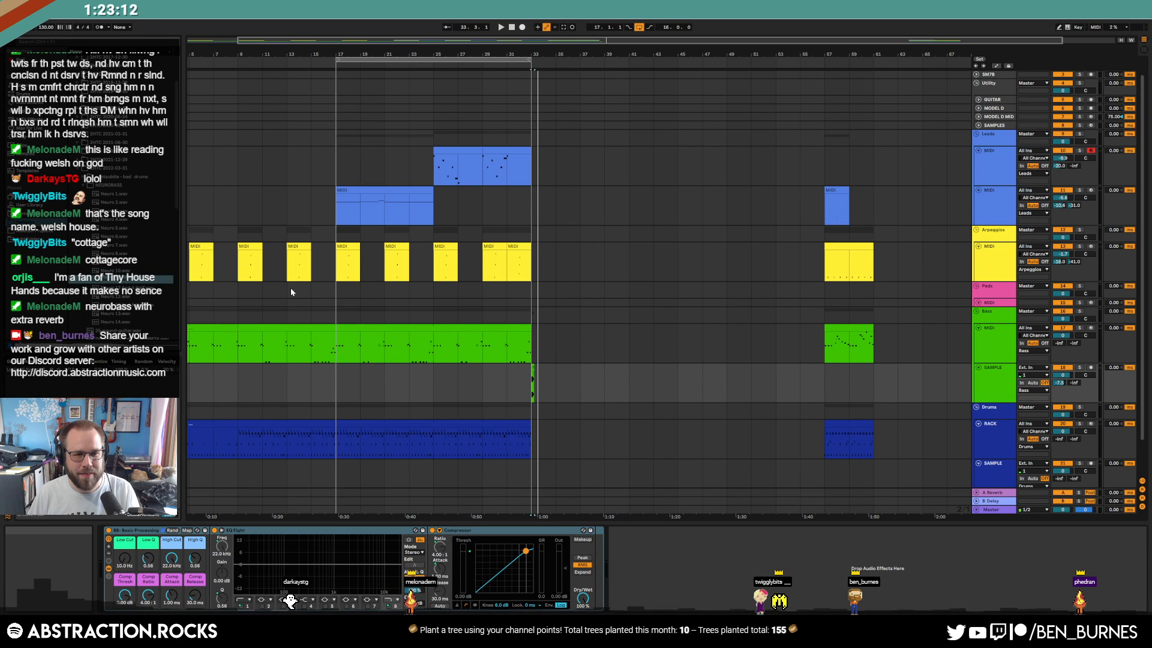
key("Down")
key("Down")
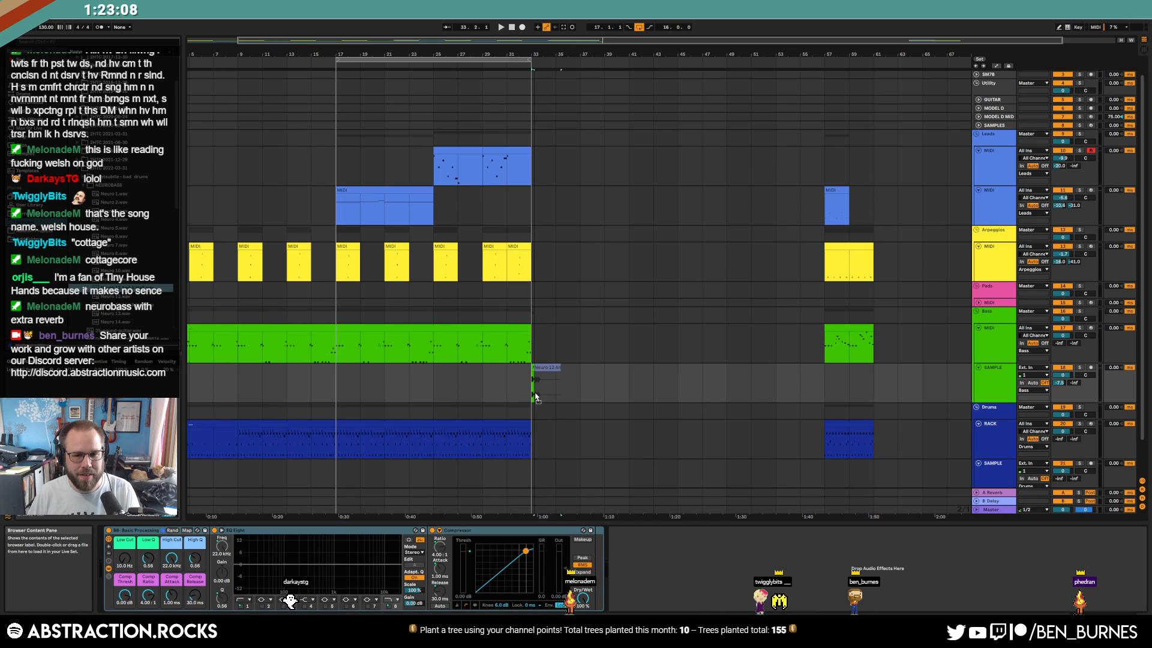
Drop Neuro 12 onto the new track at bar 33 and lower its reverb send to -20.0
left_click_drag(532, 395, 533, 390)
key("space")
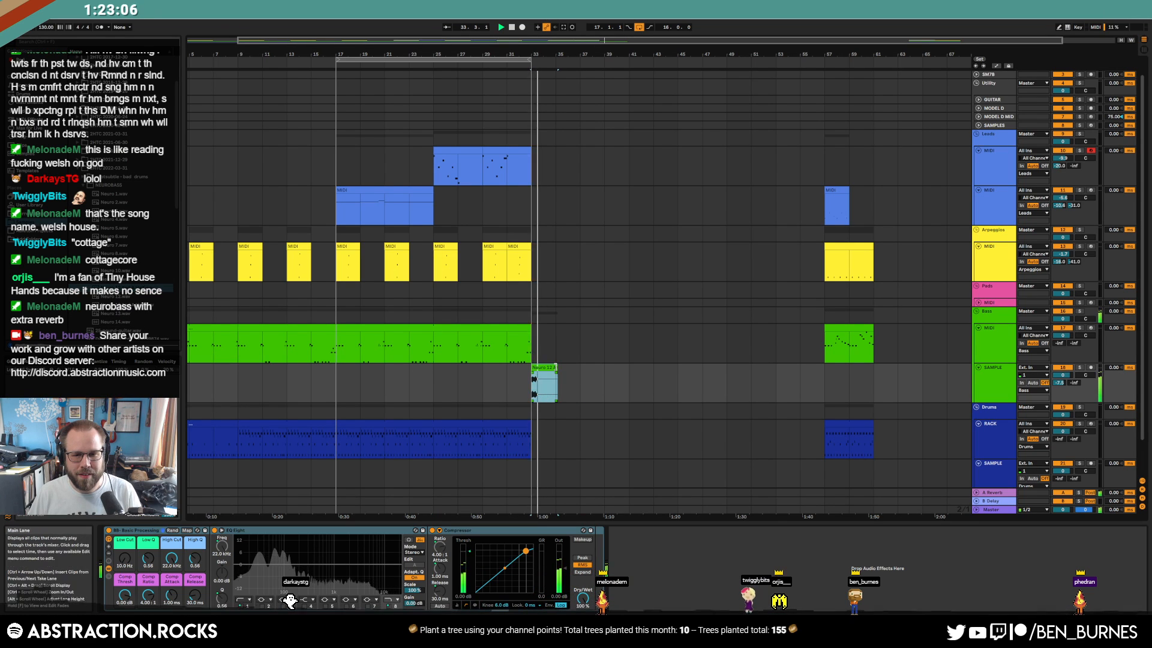
left_click(139, 297)
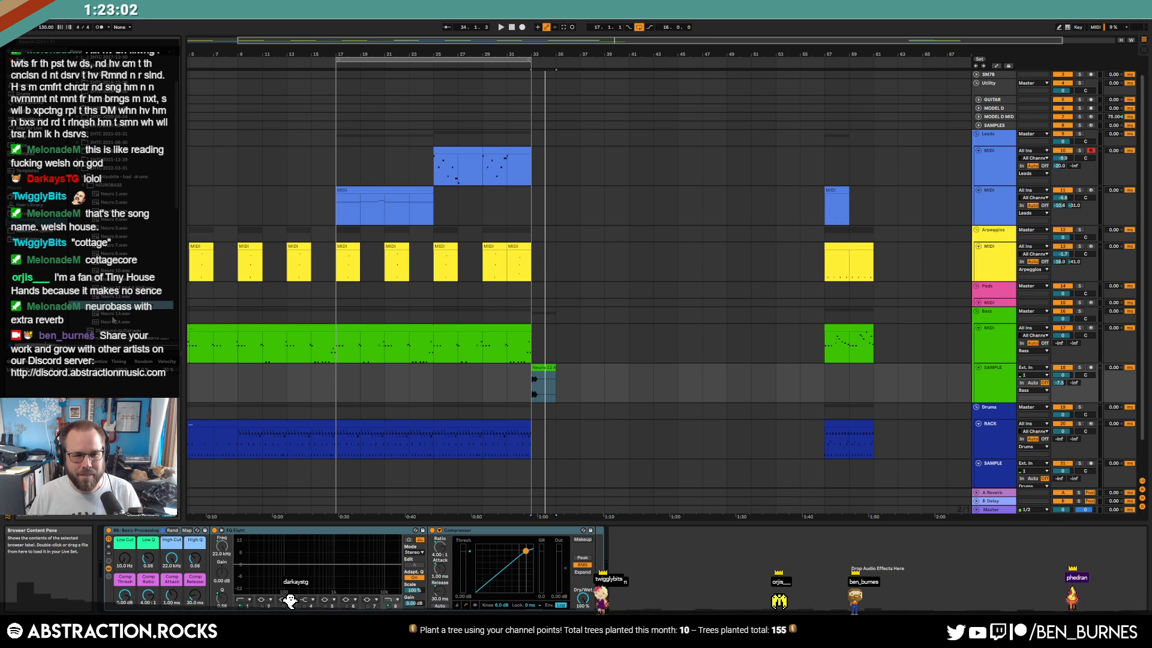
left_click_drag(119, 309, 629, 427)
left_click(543, 387)
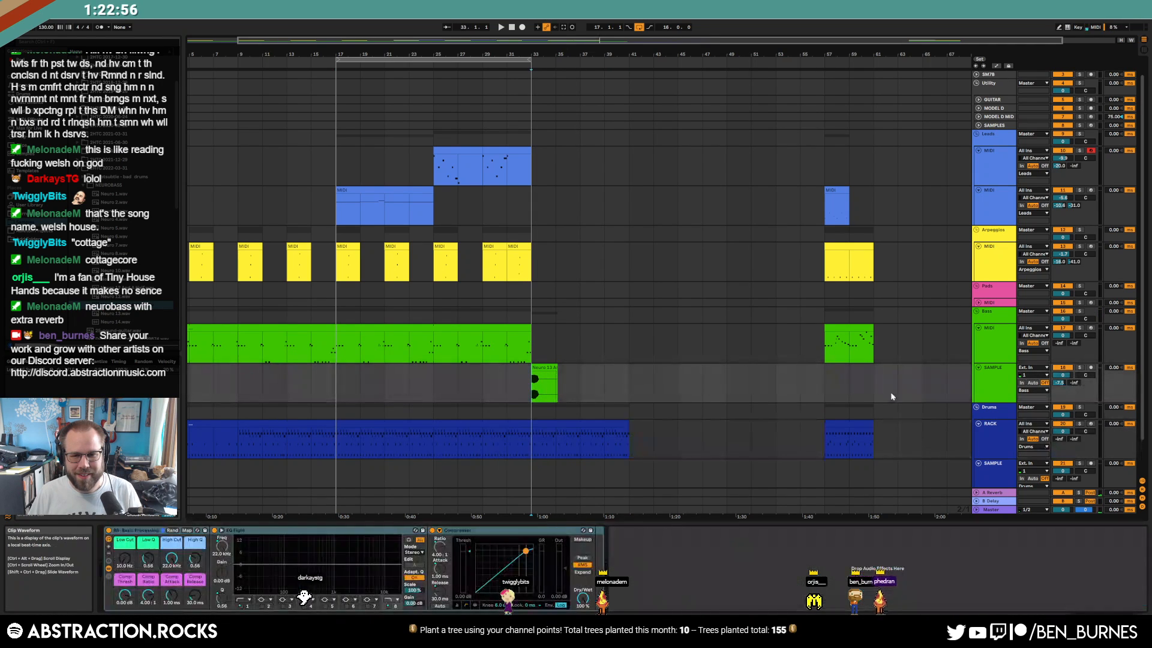
left_click_drag(1060, 383, 1059, 386)
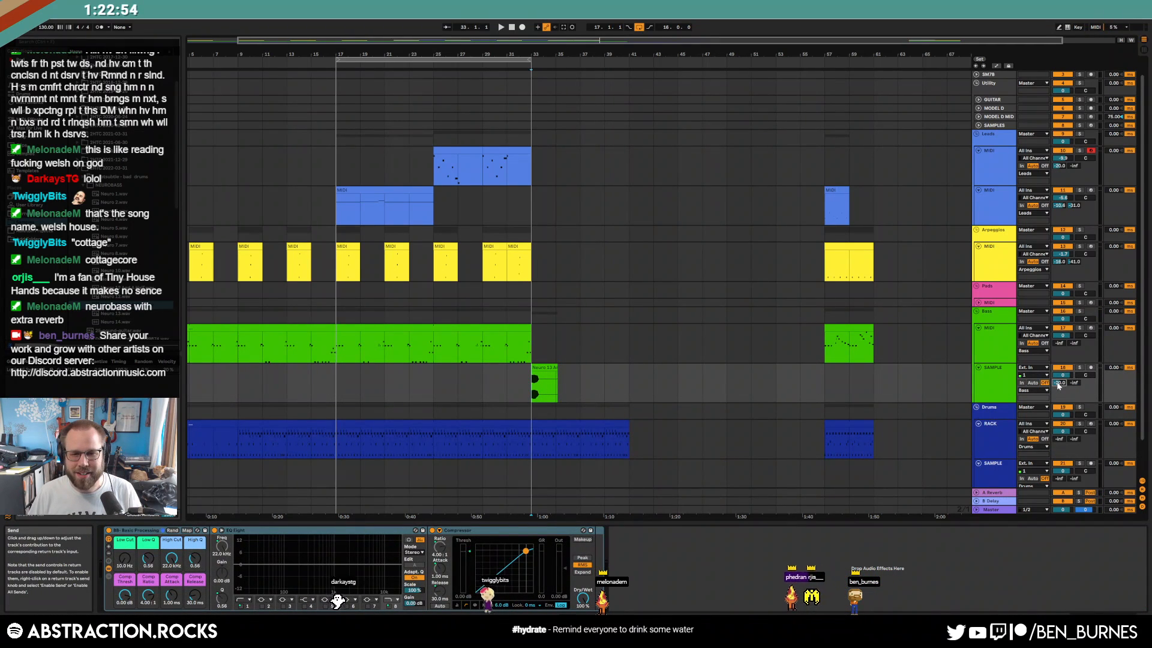
key("space")
key("space")
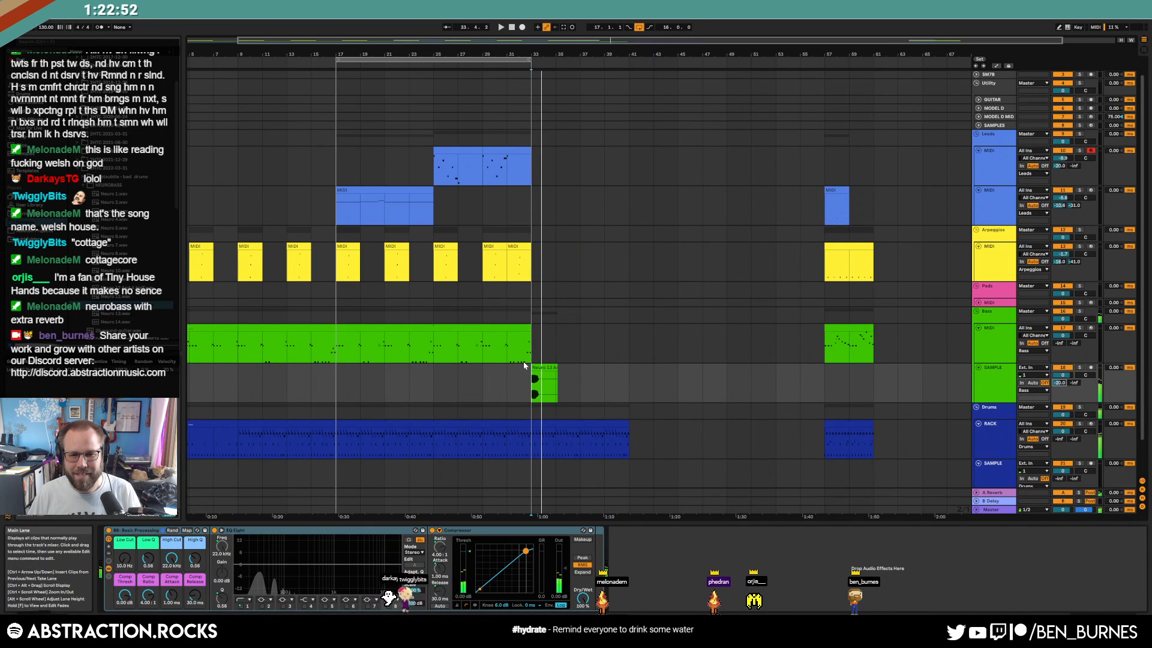
Turn the bass SAMPLE track down to about -11.7 dB and delete the short clip at bar 33
left_click_drag(1063, 375, 1063, 385)
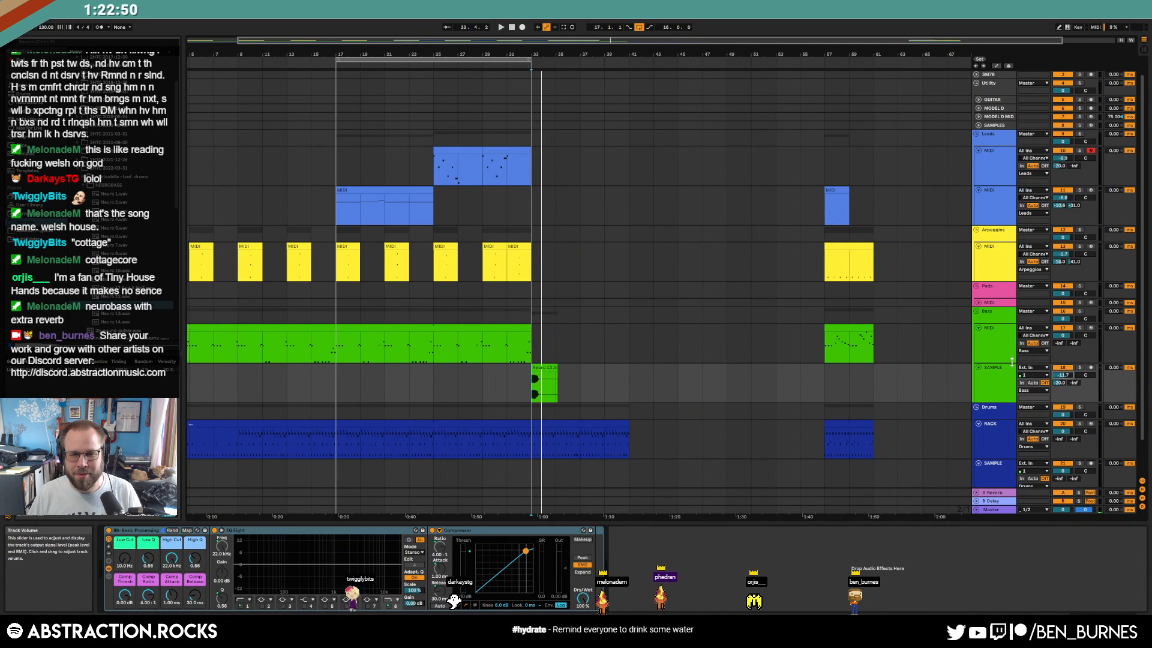
key("space")
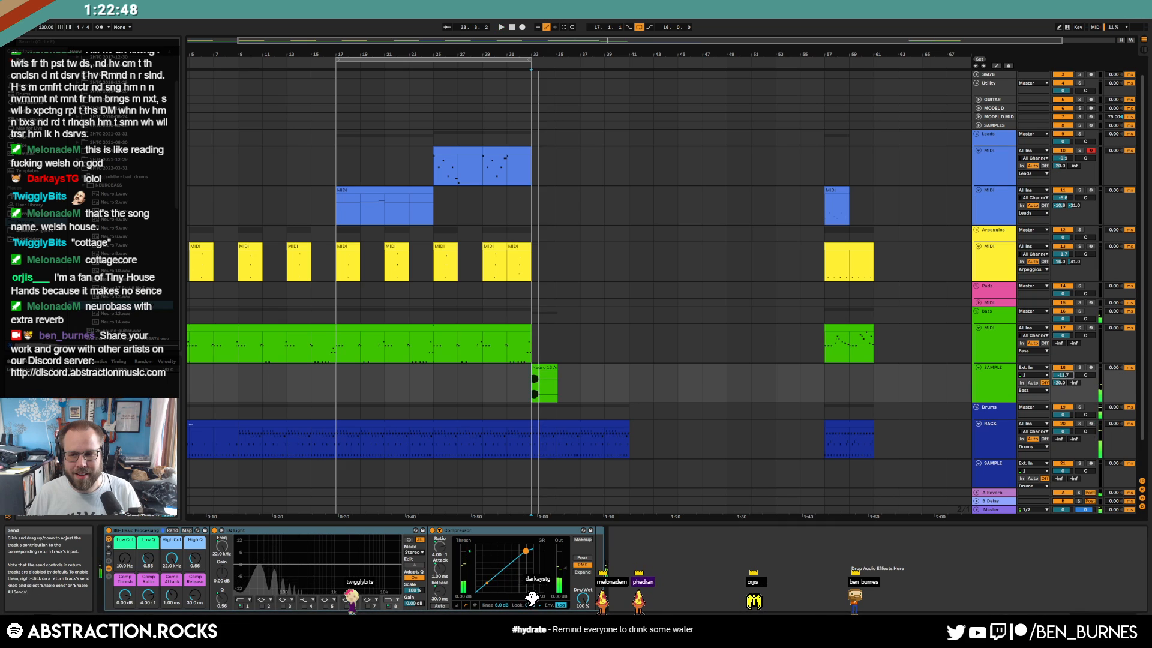
key("space")
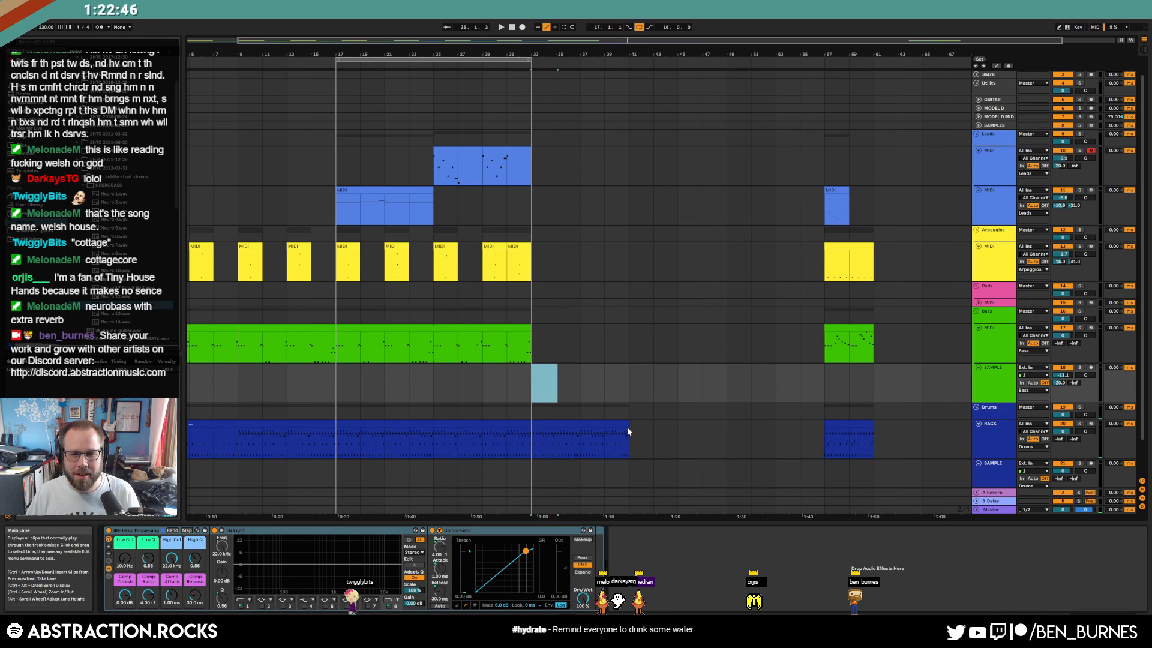
key("Delete")
Trim the drum clip to bar 33 and duplicate bars 17–33 into bars 33–49
left_click_drag(628, 428, 531, 428)
key("ctrl+d")
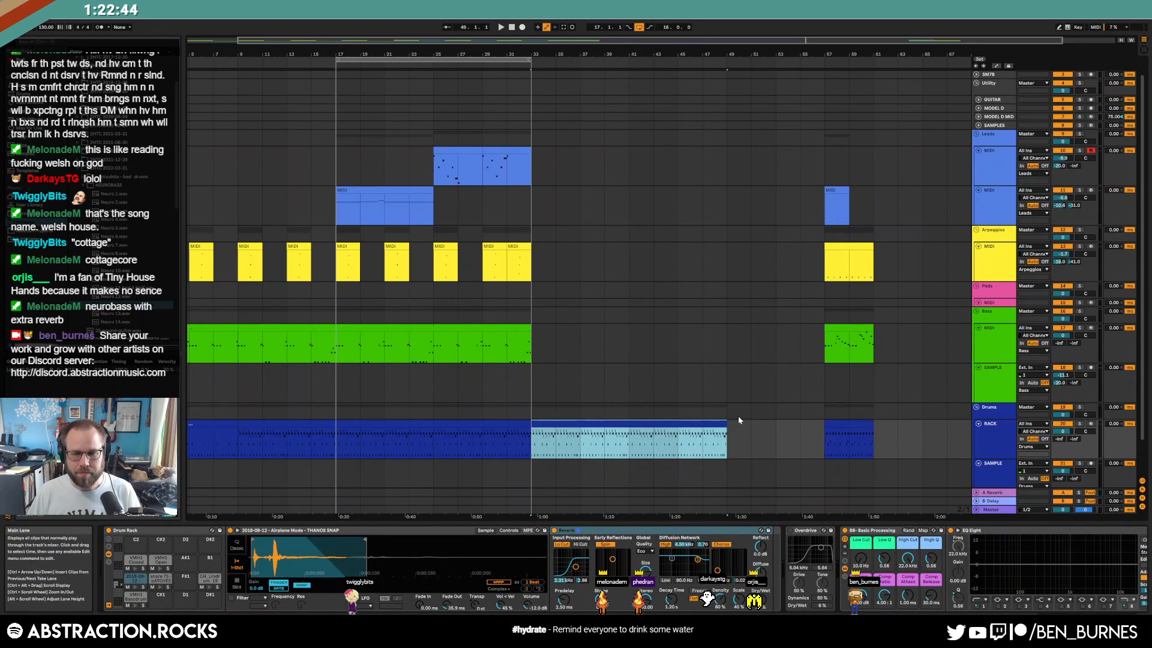
left_click(751, 413)
Clear the Leads, Arpeggios, bass and drum test clips at bar 57, then loop drum bars 17–33
left_click(834, 328)
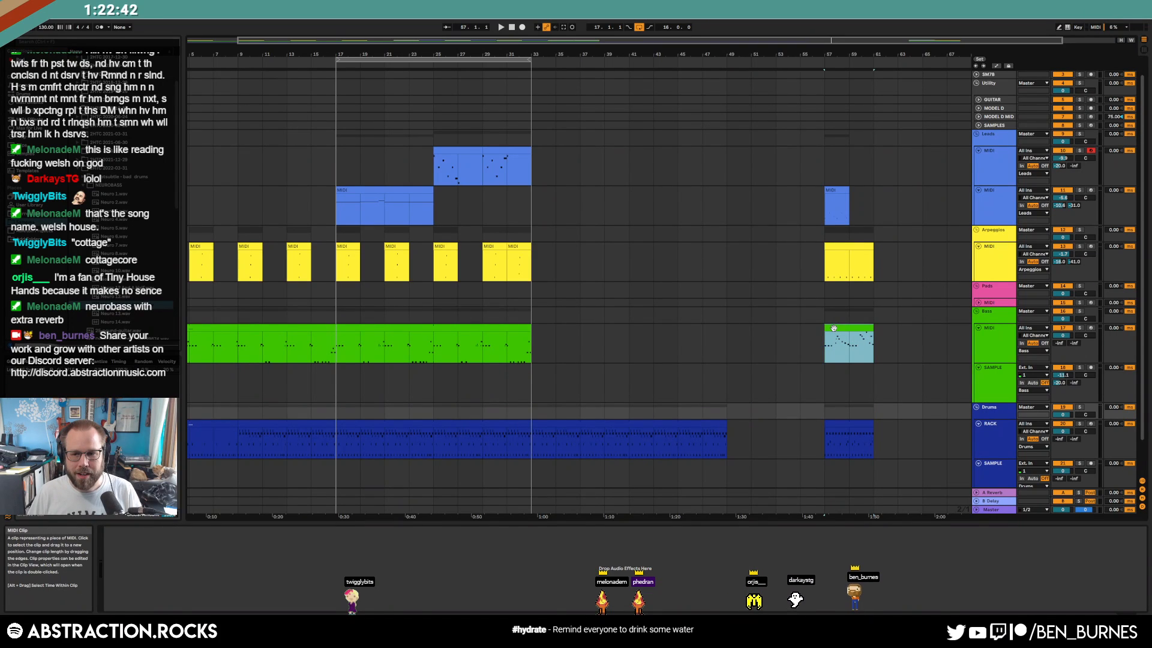
key("space")
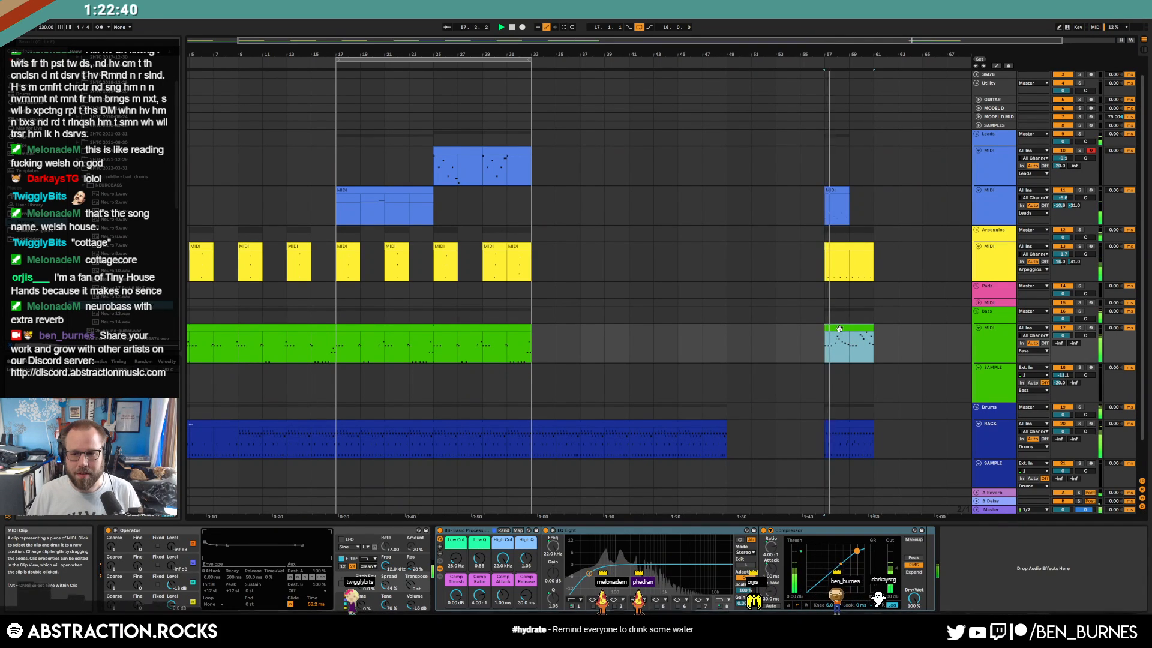
key("ctrl+l")
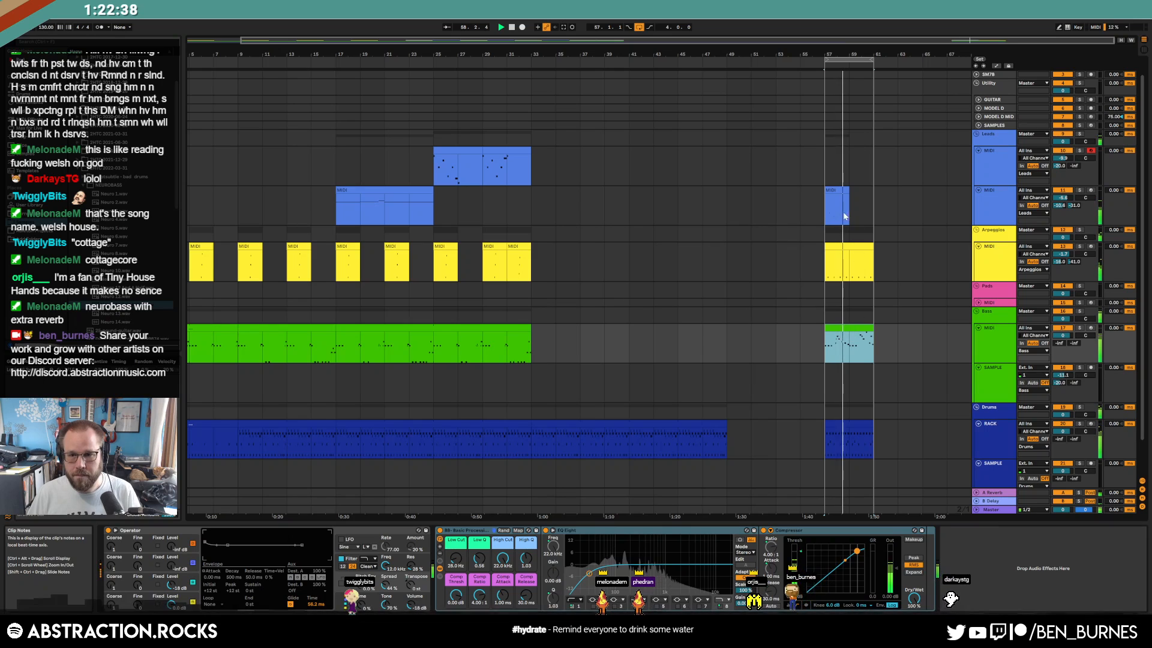
left_click(842, 188)
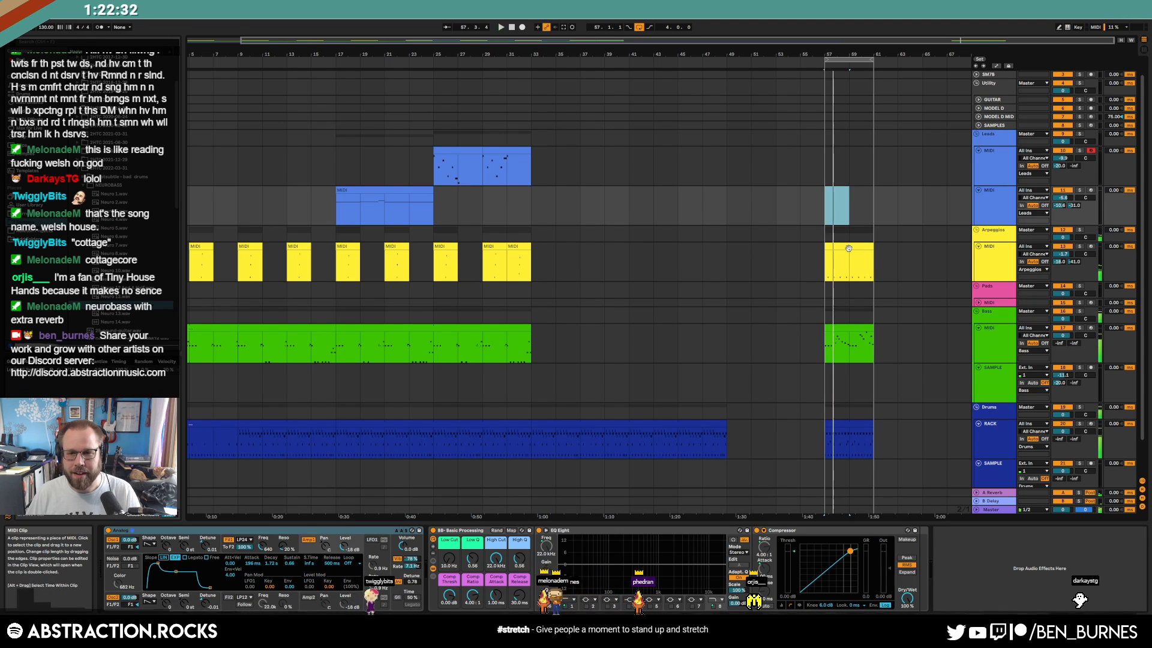
left_click(849, 248)
left_click(848, 328)
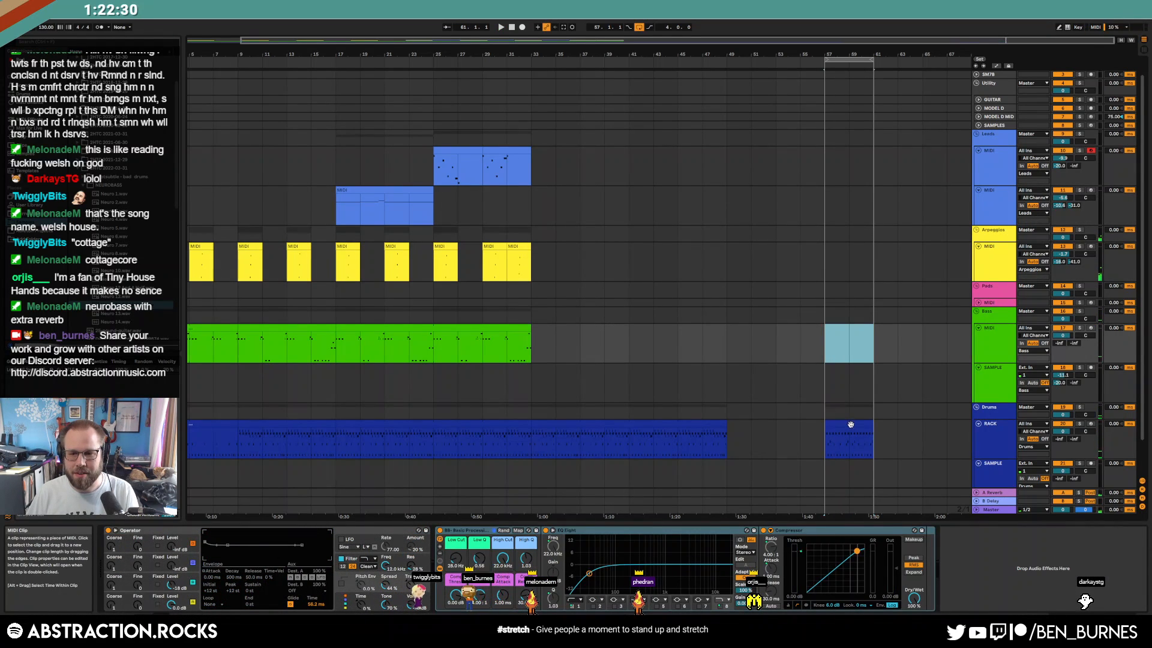
left_click(850, 425)
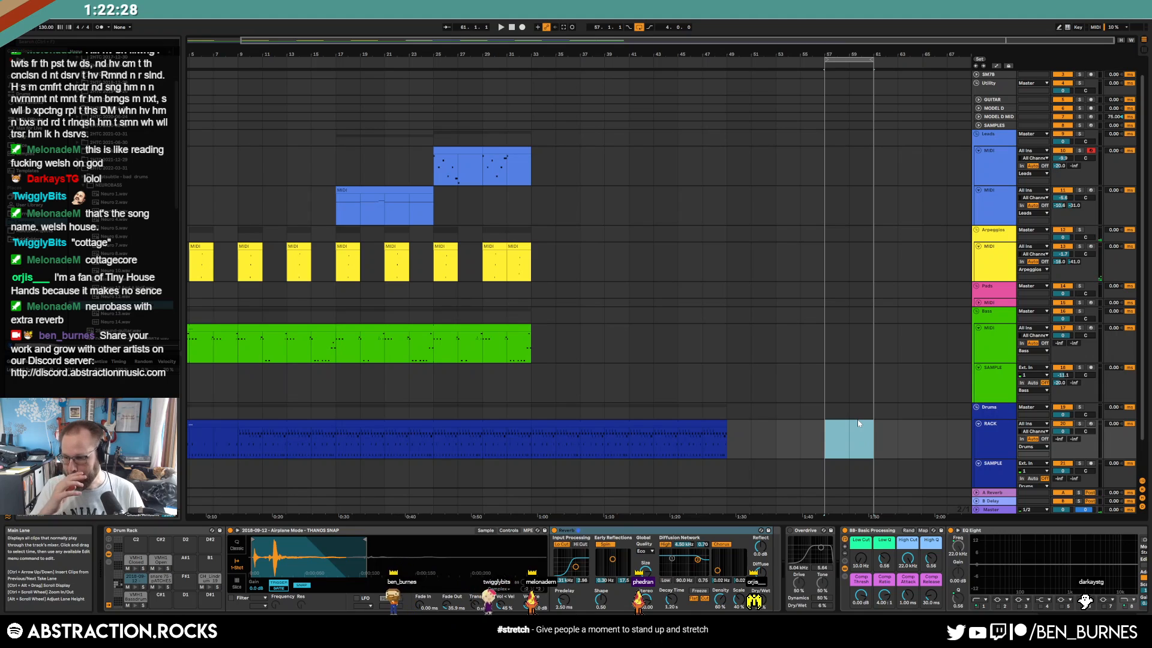
left_click(496, 425)
key("ctrl+l")
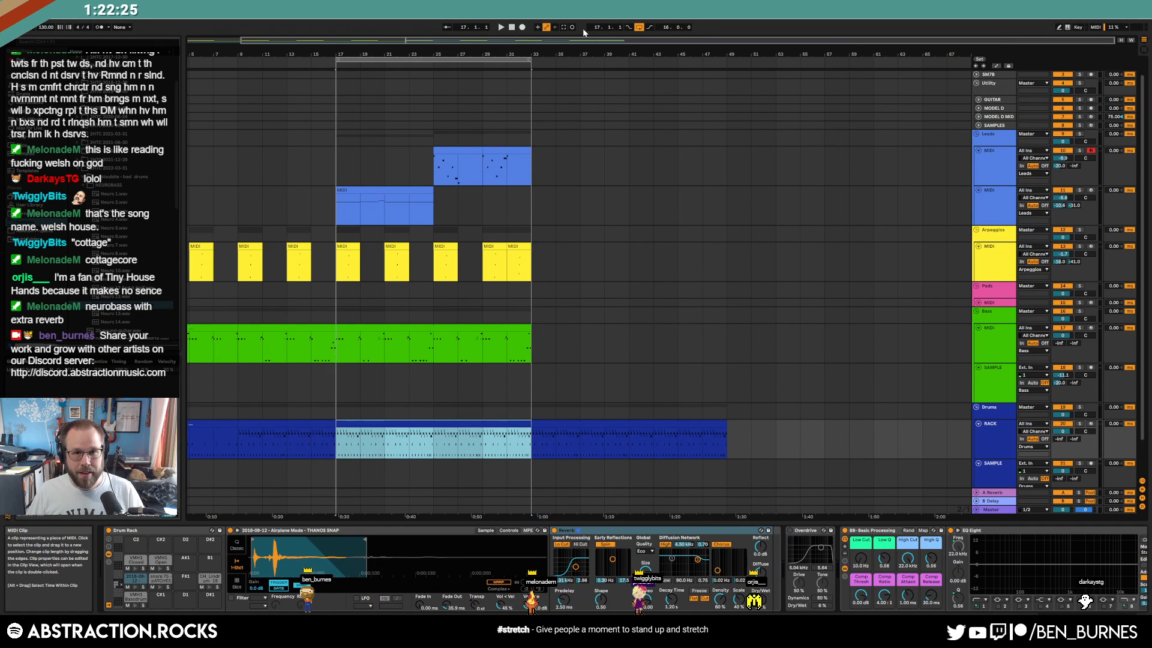
Return the play position to 1.1.1 and start playback from the song start
double_click(512, 28)
key("space")
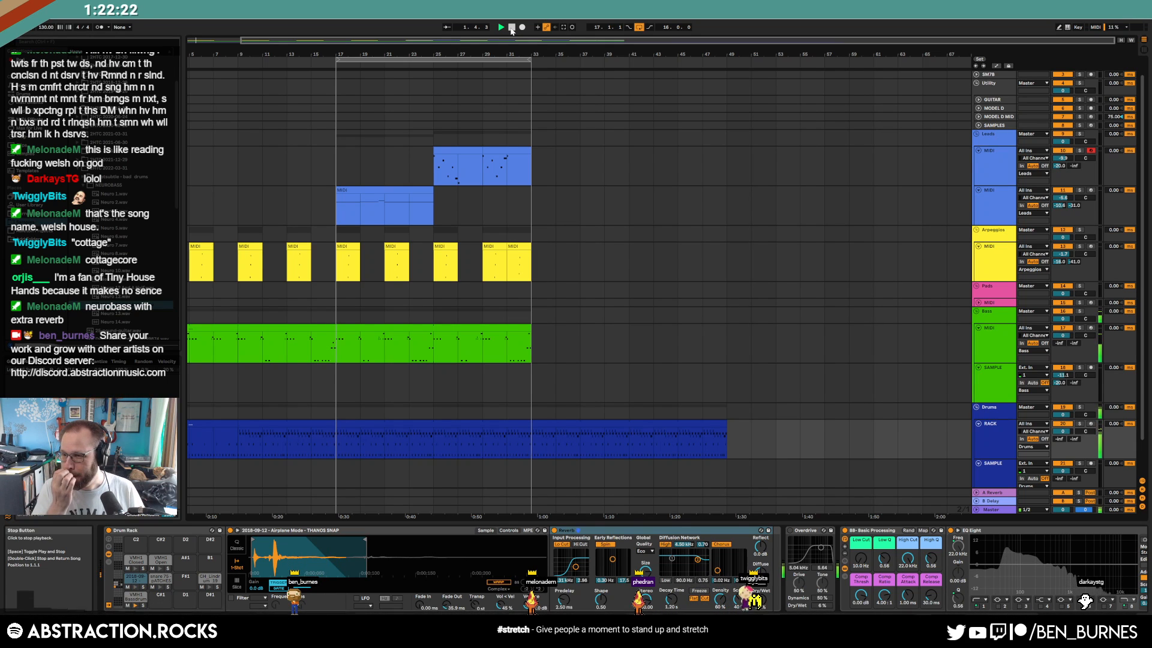
left_click_drag(331, 37, 291, 43)
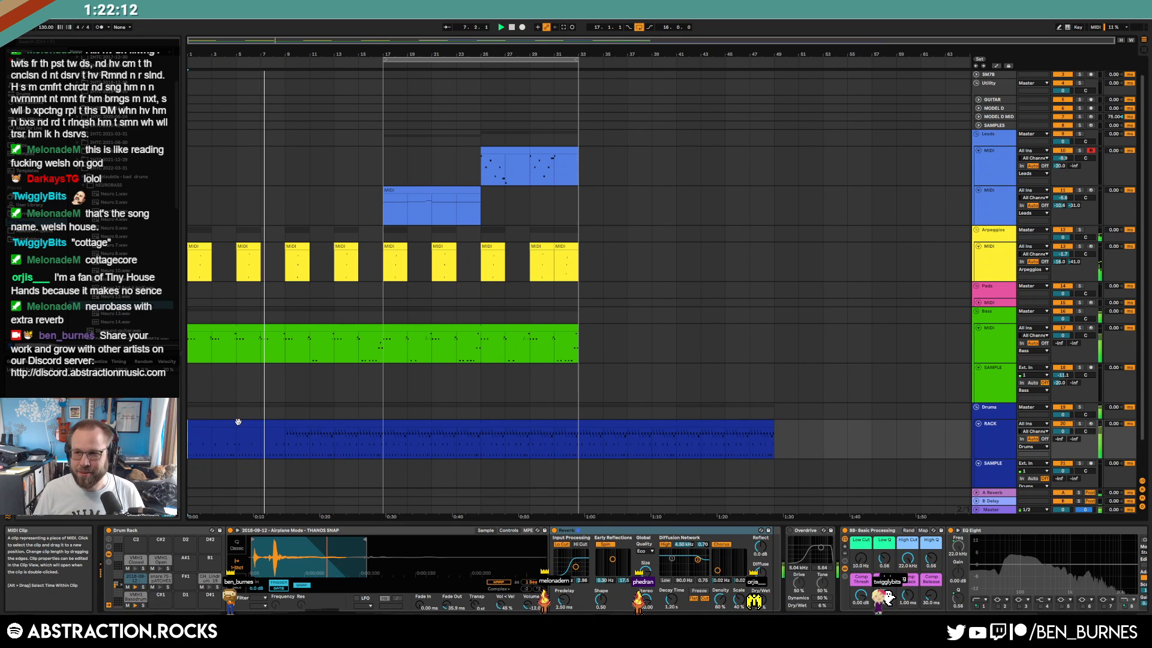
Save the set as '2022-05-04' in Ableton Projects > 2 Hour Tracks 2022
key("ctrl+shift+s")
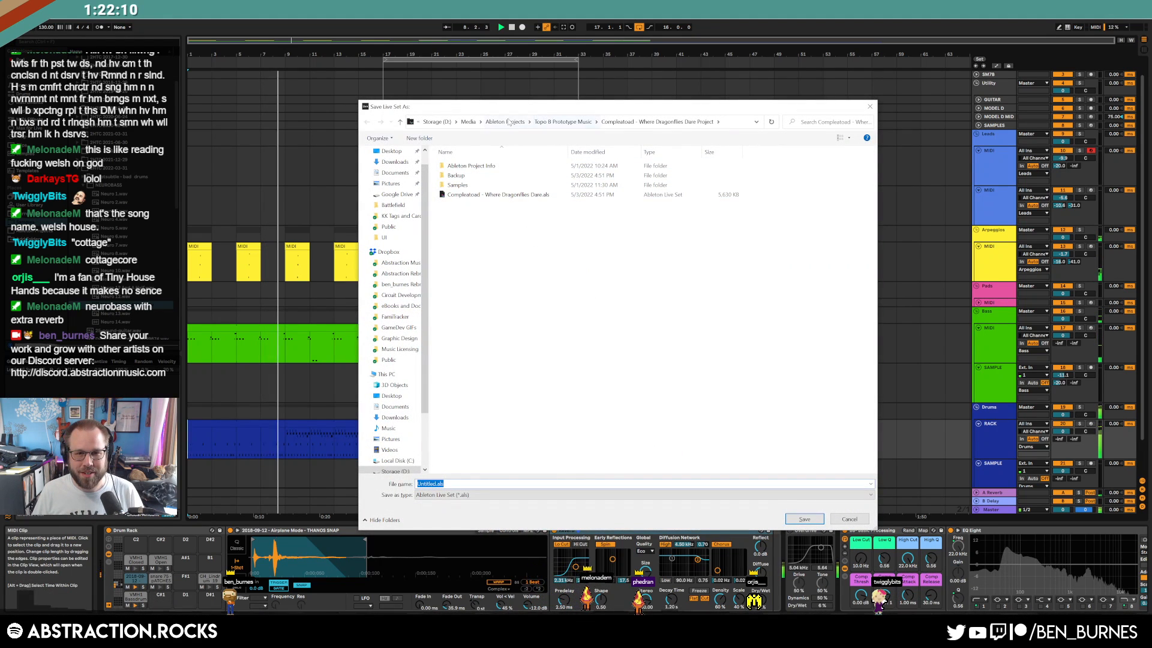
left_click(508, 122)
double_click(474, 254)
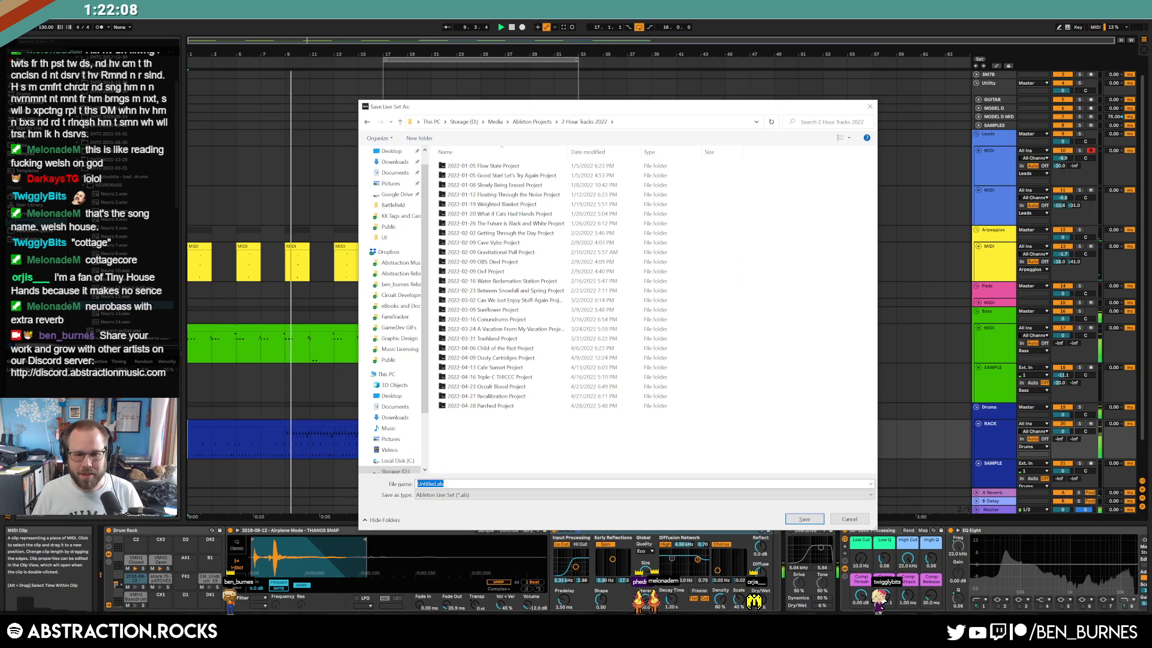
type("2022-05-04 Tiny House H")
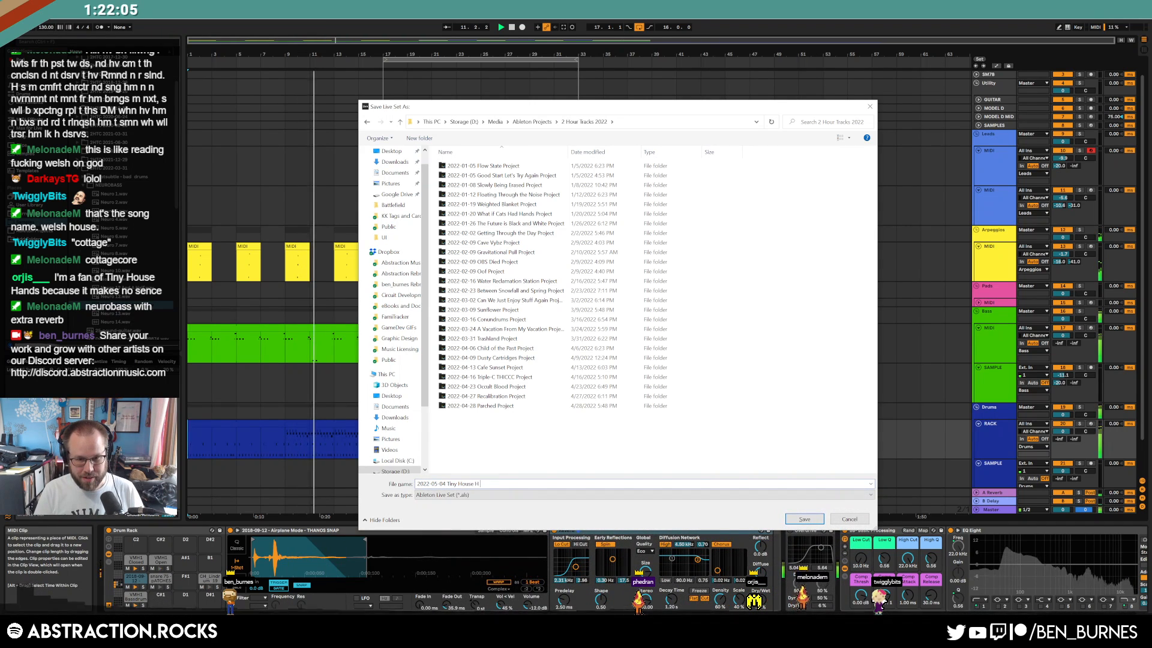
key("Return")
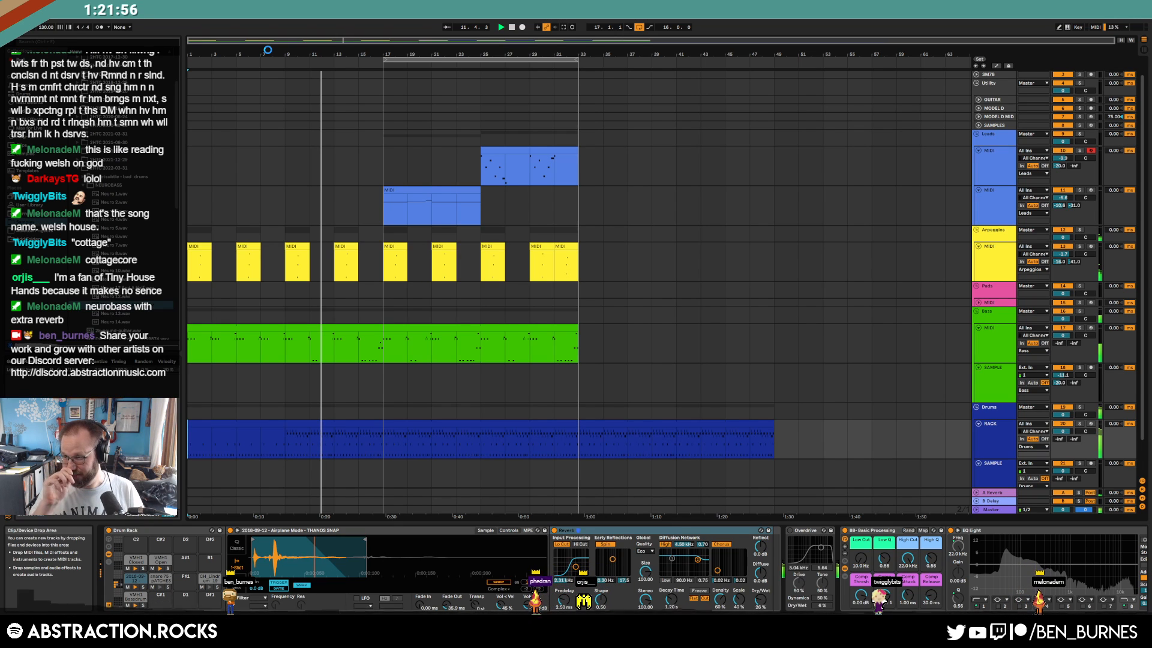
Set the second Leads track to -6.5 dB and duplicate the bars 17–33 bass clip through bar 49
left_click(381, 66)
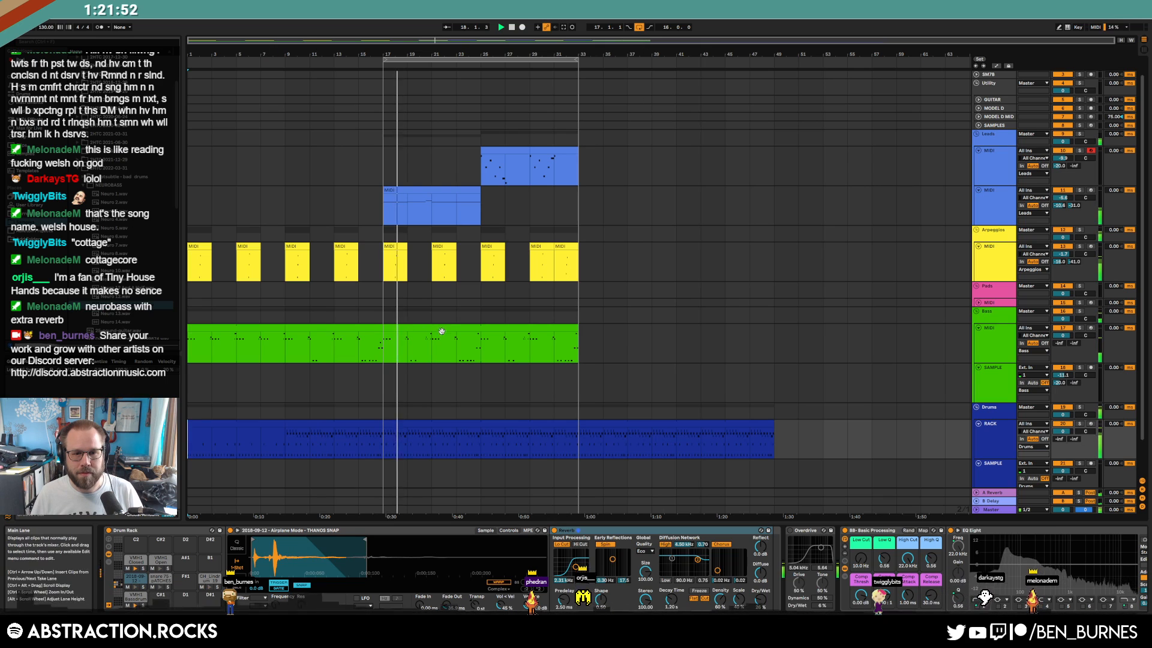
left_click(452, 327)
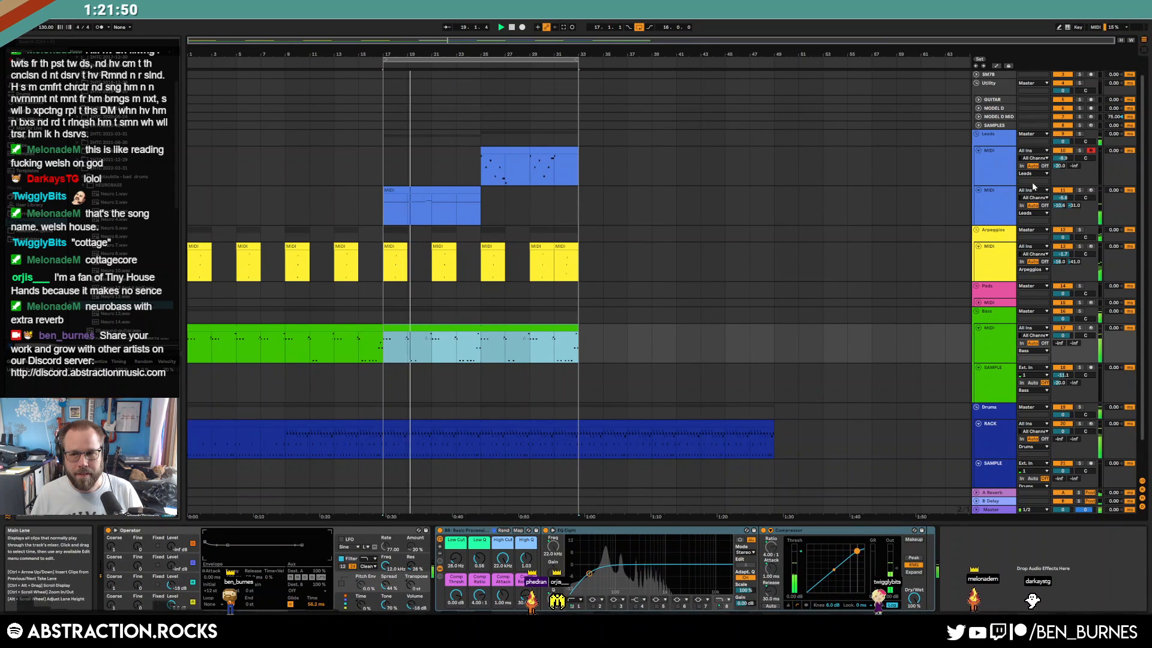
mouse_move(1062, 198)
left_mouse_down()
mouse_move(1063, 209)
mouse_move(1063, 194)
left_mouse_up()
left_click(1000, 209)
left_click(1000, 206)
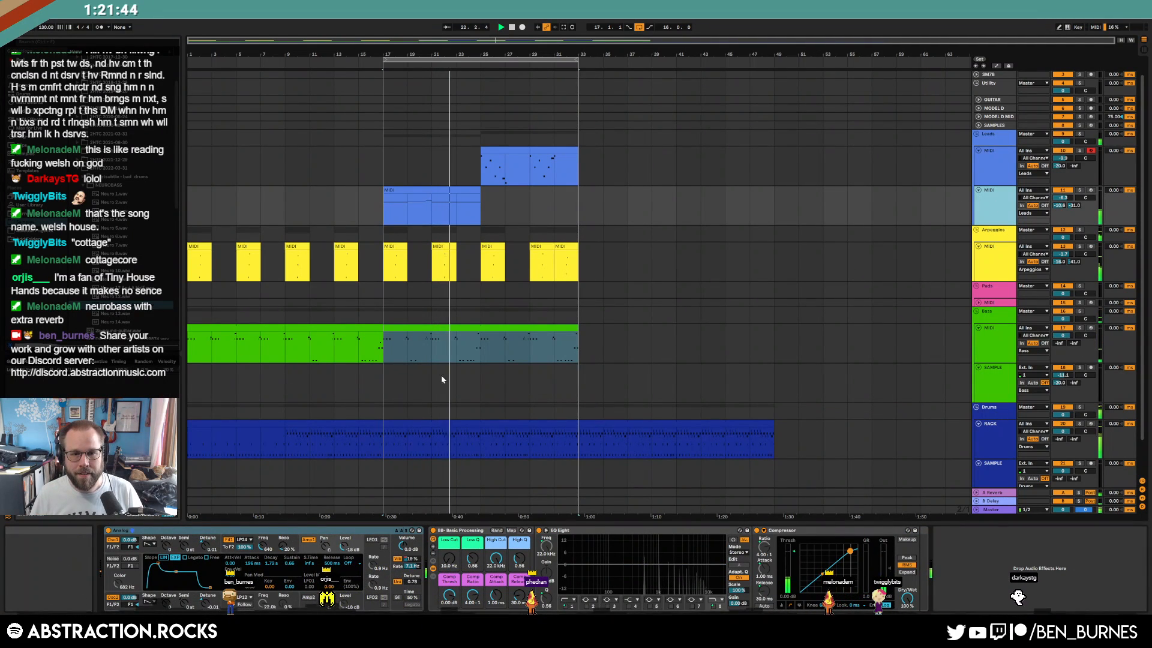
left_click(464, 329)
key("ctrl+d")
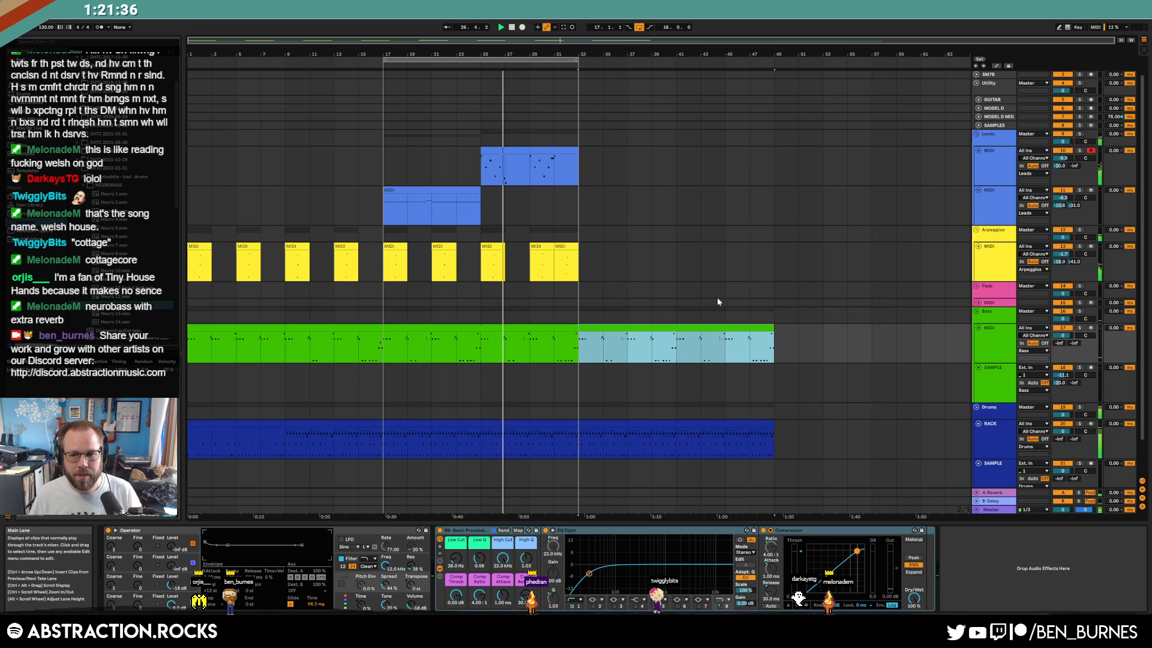
Unfold the Pads group and arm its Pads MIDI track for recording
left_click(979, 303)
left_click(998, 307)
left_click(1092, 304)
left_click(1091, 303)
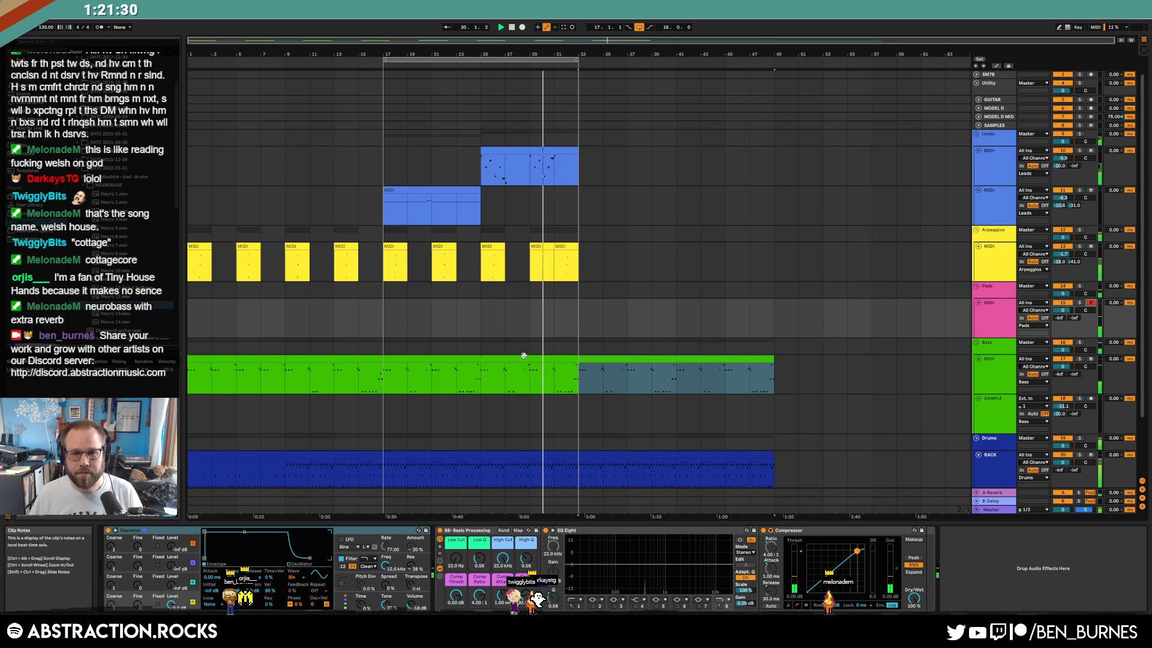
Mark bar 27 on Pads and give the Operator pad a 58.3 ms attack with glide enabled
left_click(504, 320)
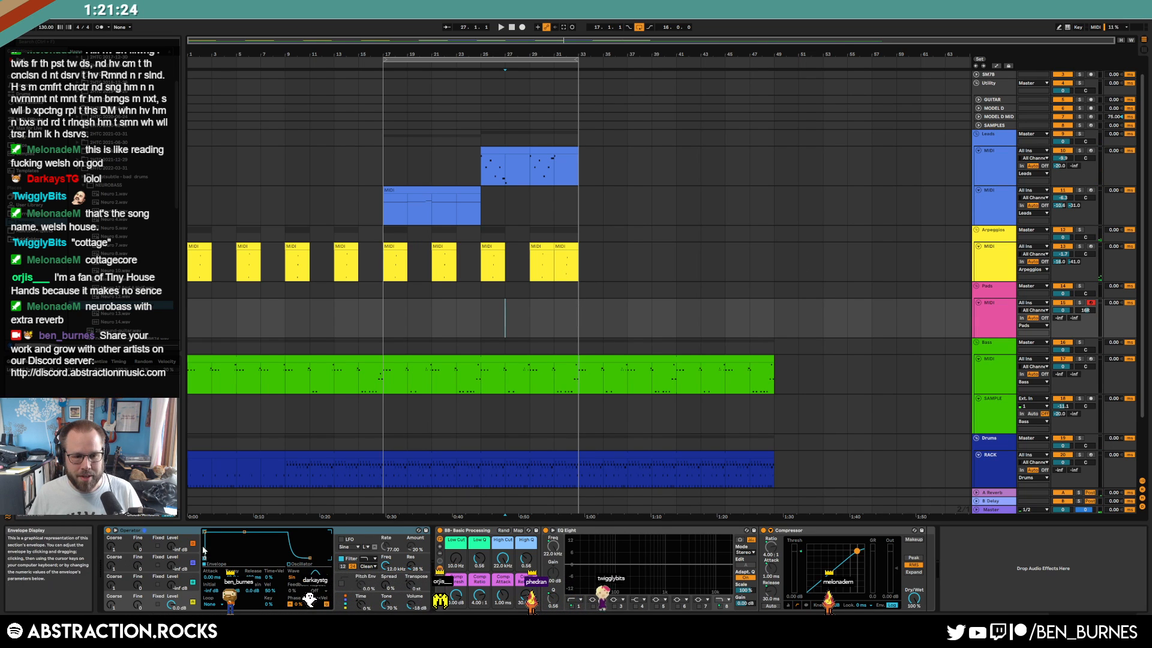
left_click_drag(205, 532, 226, 532)
left_click(354, 577)
left_click(291, 605)
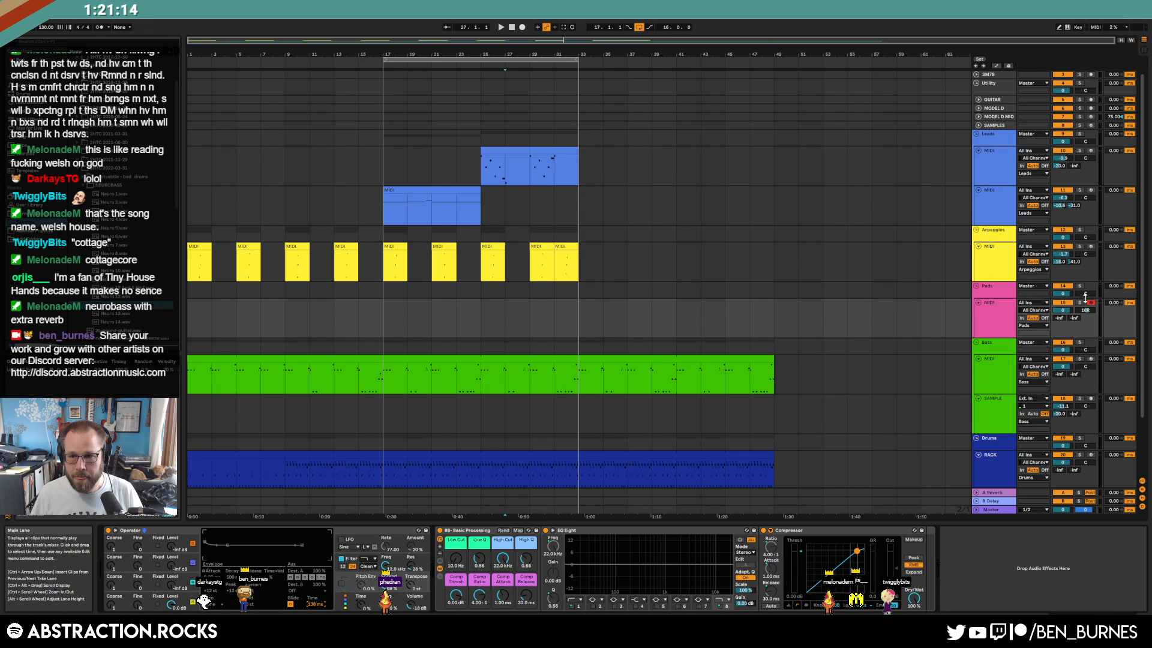
Raise the pad's reverb Send A to -9.0 and record the pad part from bar 27
left_click_drag(1060, 318, 1059, 310)
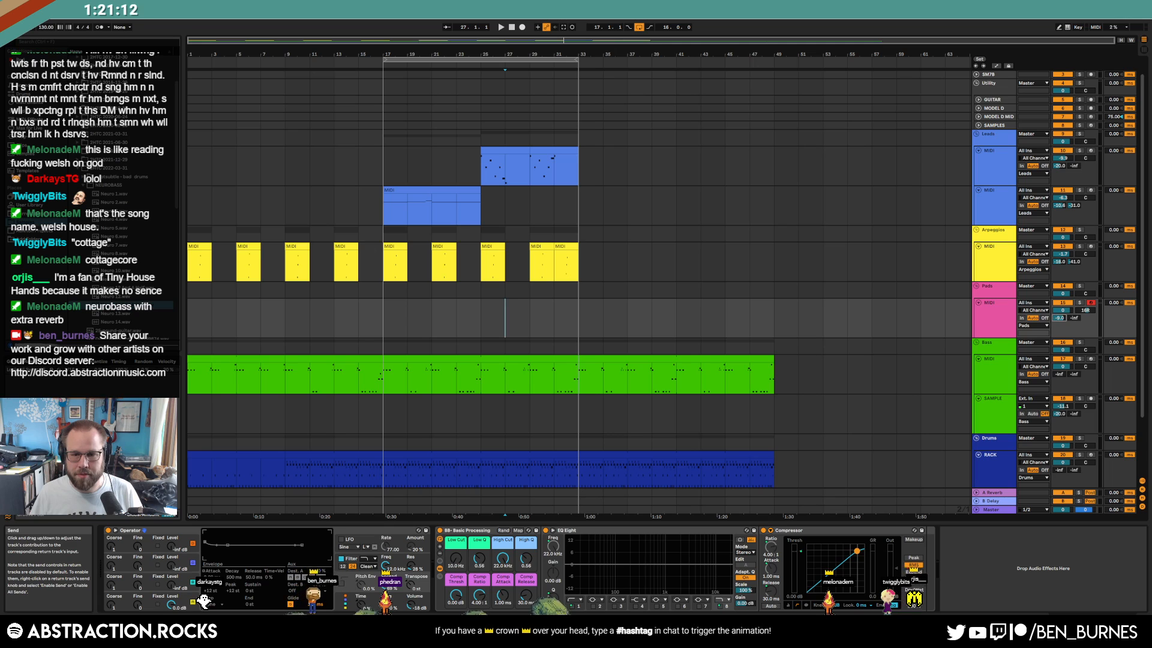
left_click(29, 111)
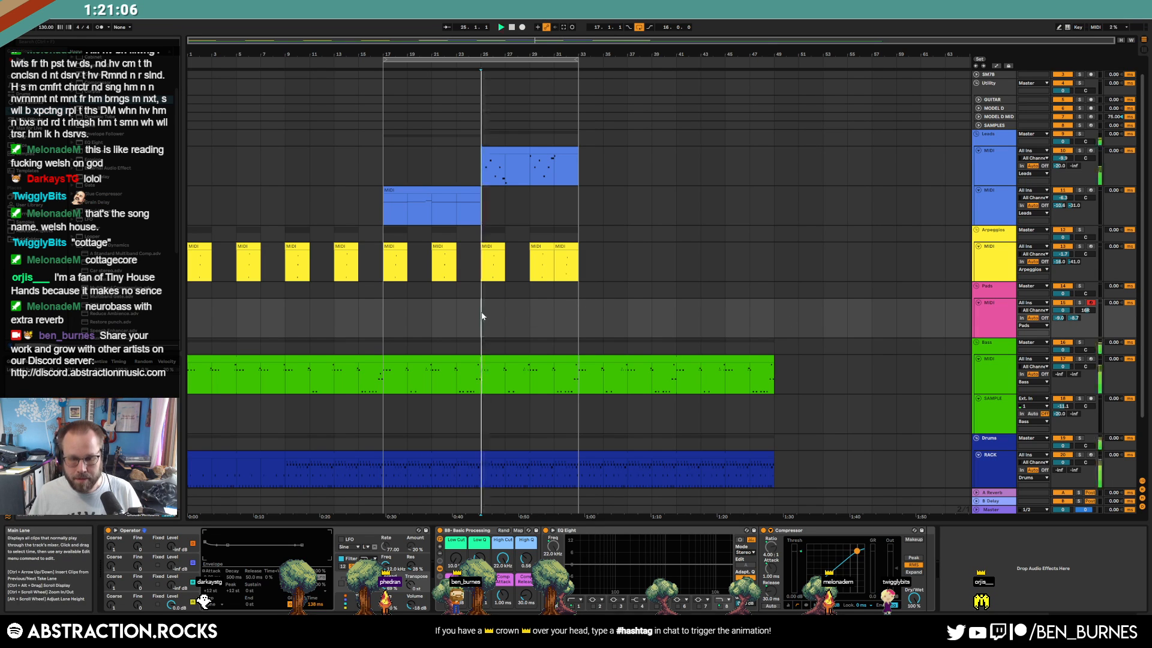
key("F9")
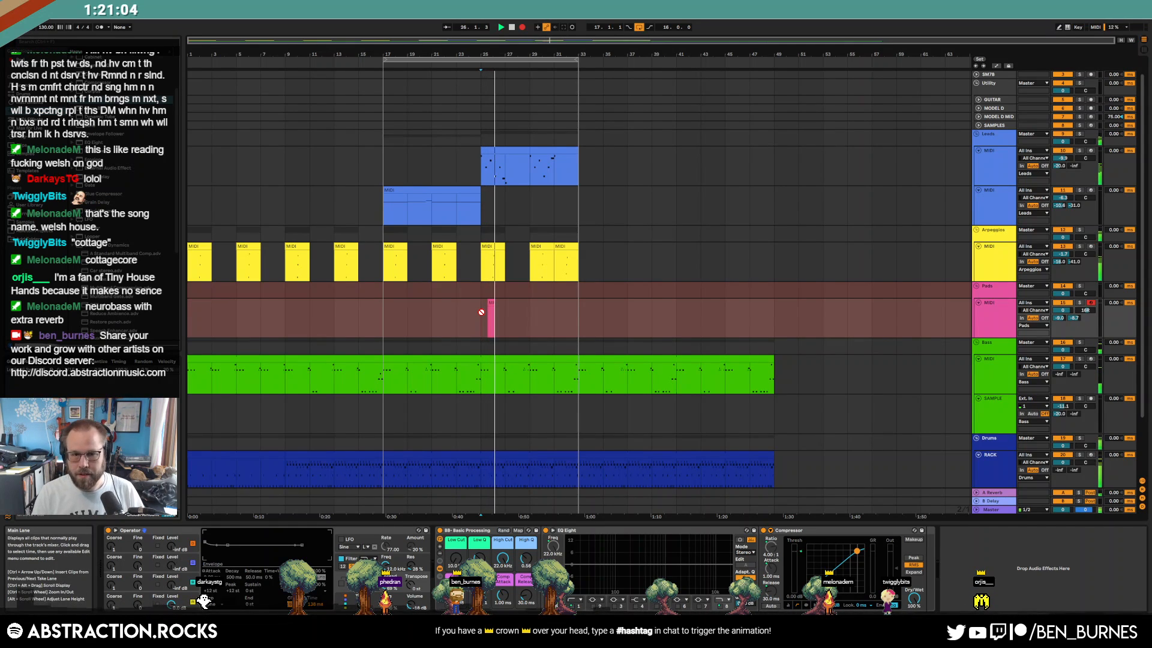
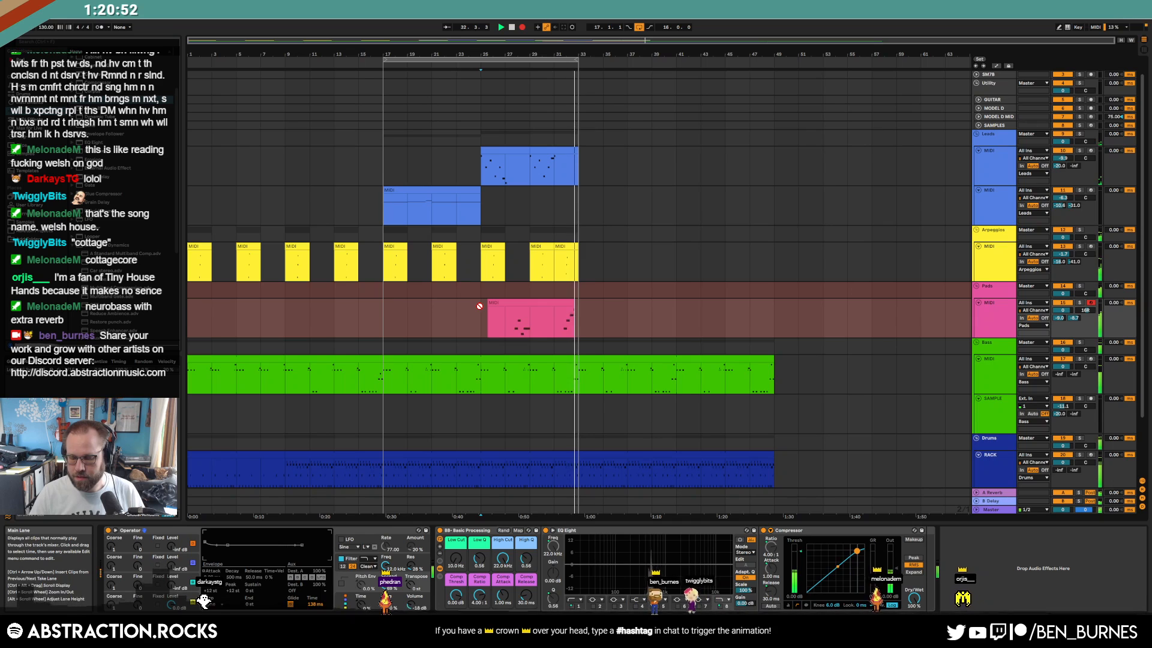
Stop recording, delete the pad clip's unwanted tail, and duplicate the clip right after itself
key("space")
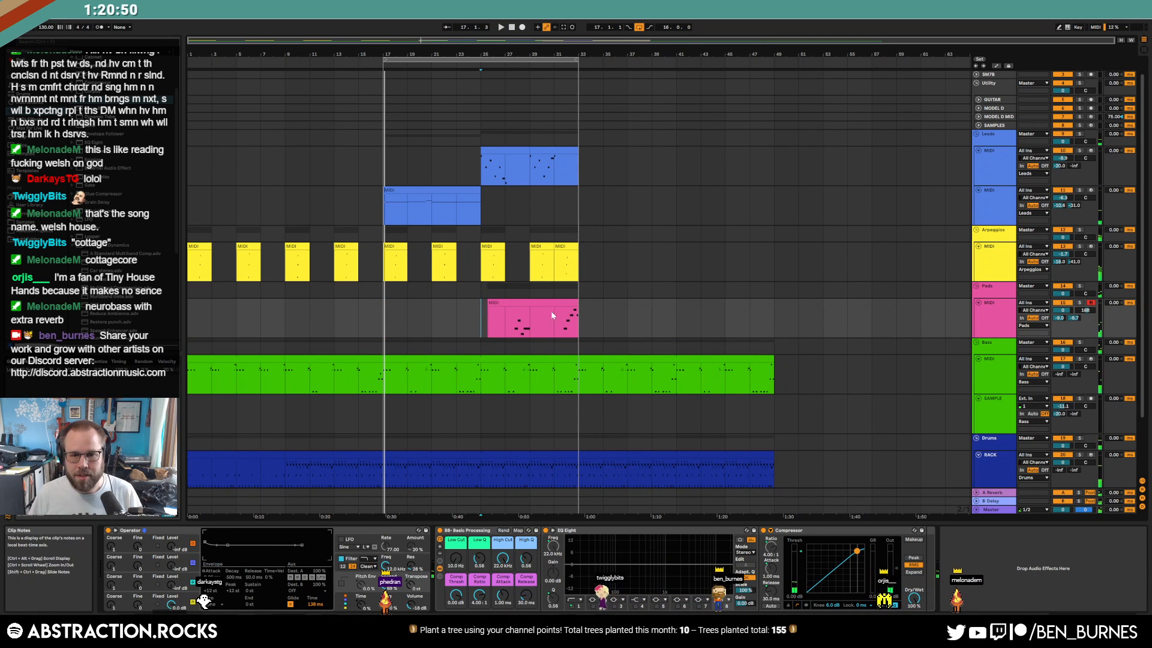
left_click_drag(580, 308, 481, 301)
key("Delete")
left_click(494, 316)
key("ctrl+d")
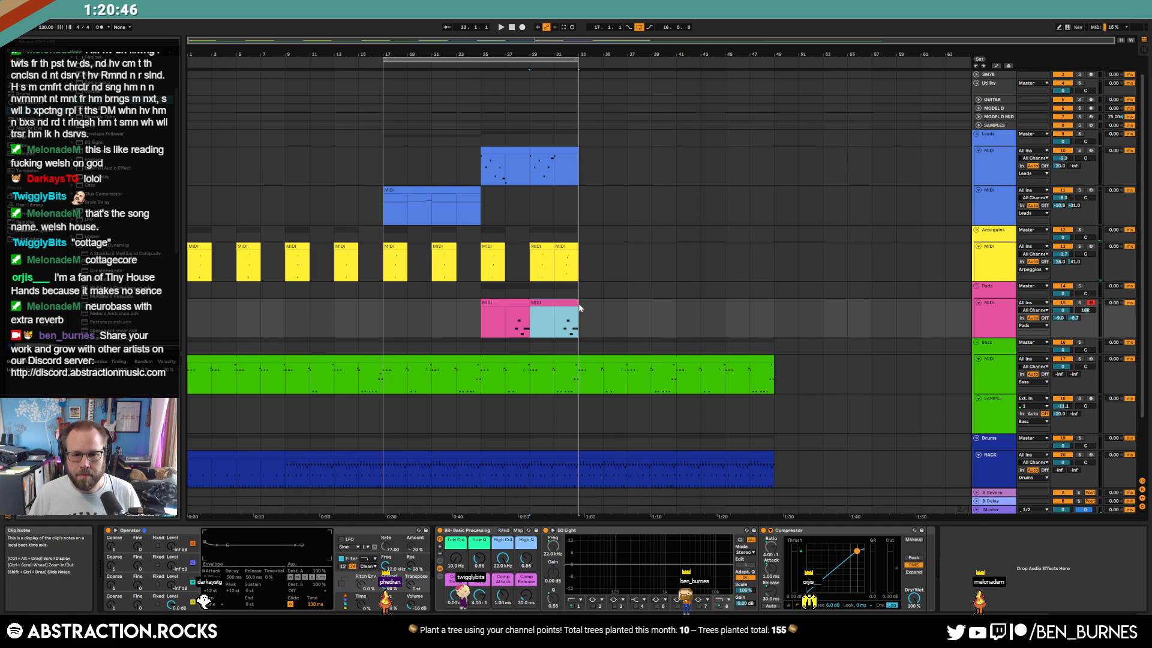
In the duplicated pad clip, raise the last note from G3 to G#3
double_click(556, 303)
left_click(1096, 524)
key("Up")
key("Up")
key("Up")
key("Up")
key("Up")
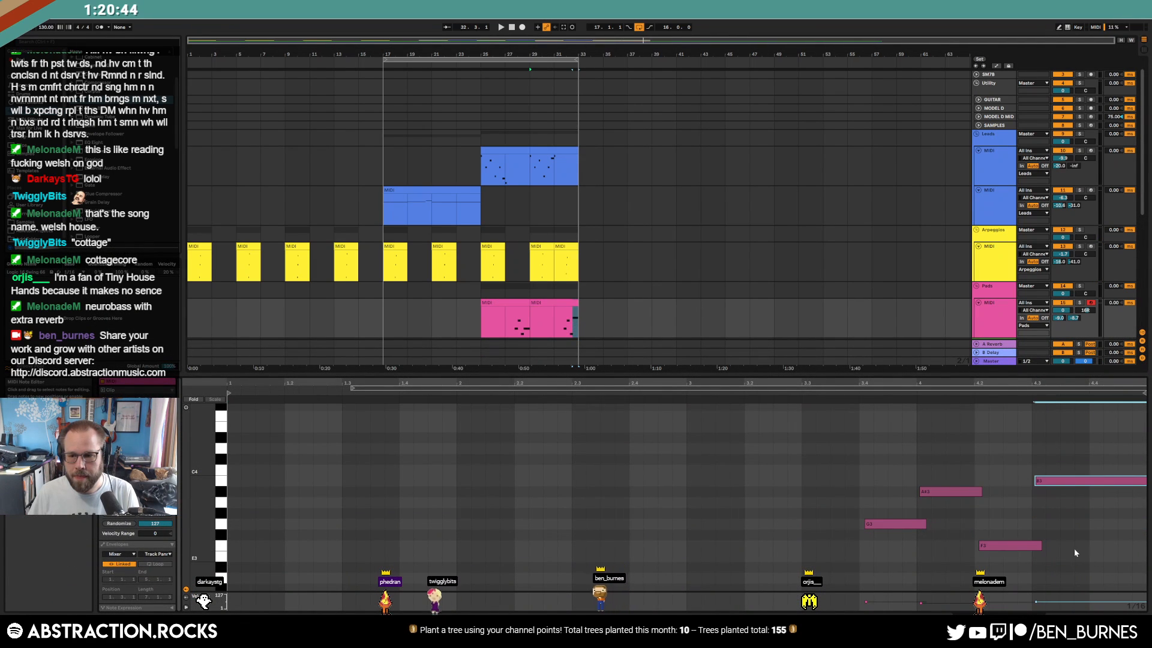
Nudge the copy's G3, A#3 and F3 notes left onto the grid, then play from near bar 17
left_click_drag(886, 502, 887, 549)
left_click_drag(1063, 447, 1081, 516)
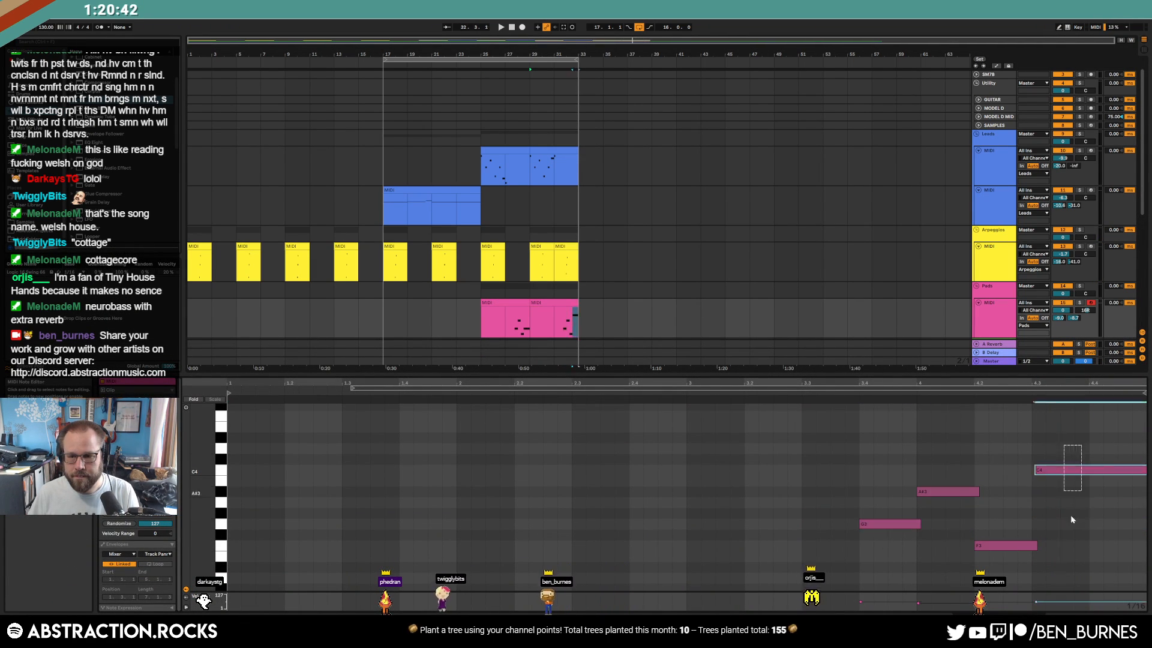
left_click(517, 303)
left_click_drag(884, 499, 898, 538)
key("Left")
left_click_drag(942, 474, 1005, 555)
key("Left")
left_click_drag(1108, 496, 1103, 544)
key("Left")
left_click(386, 308)
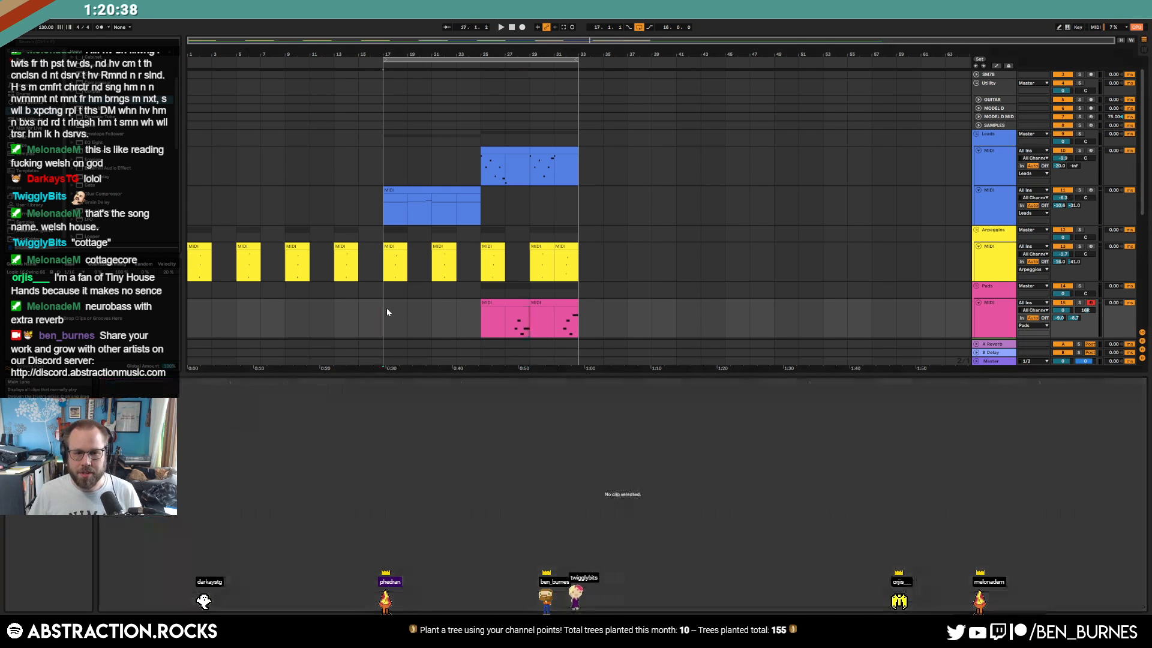
key("space")
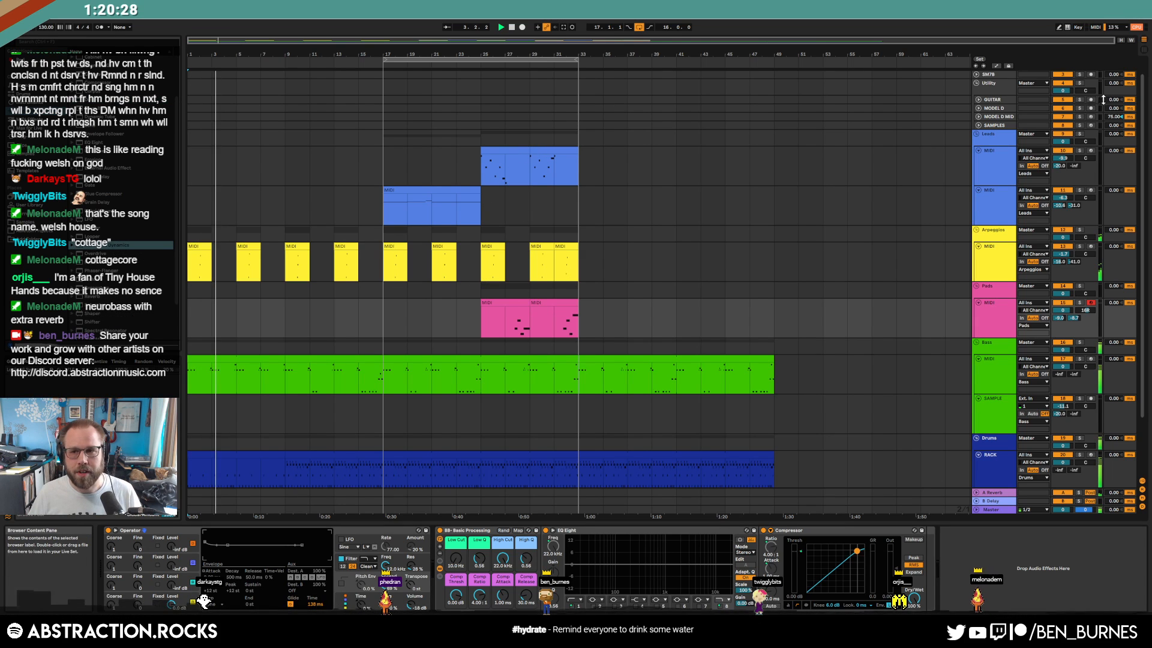
Pick the CP Drumulator 08.wav clap at random in ADSR Sample Manager and load it onto Drum Rack pad F#1
left_click(997, 125)
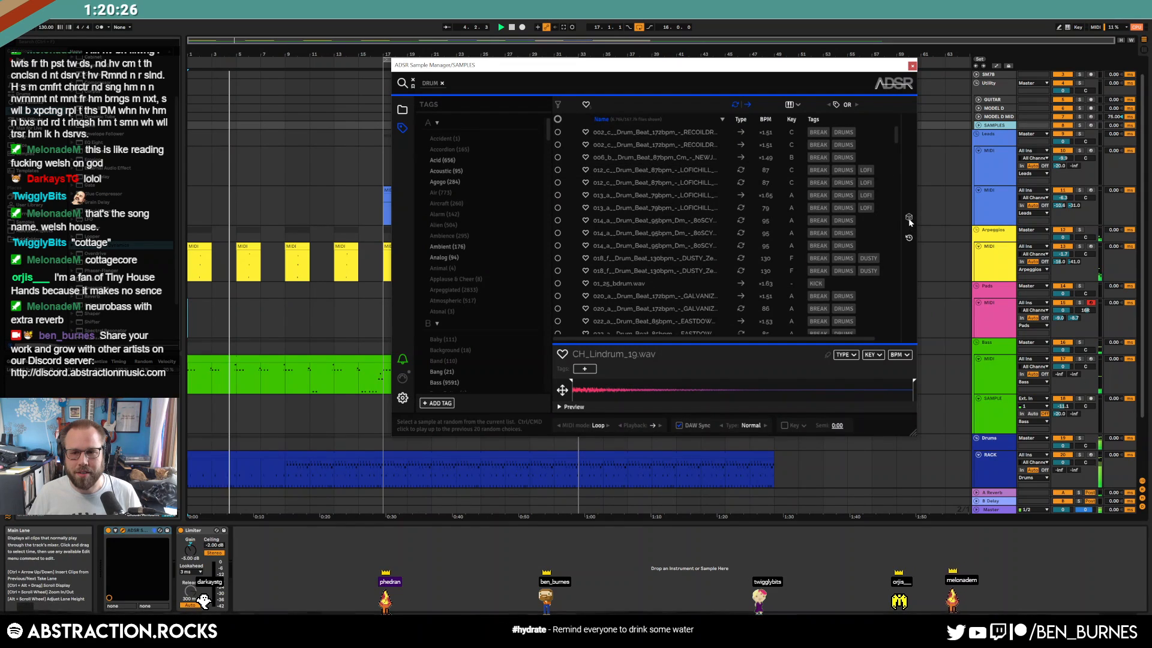
left_click(909, 218)
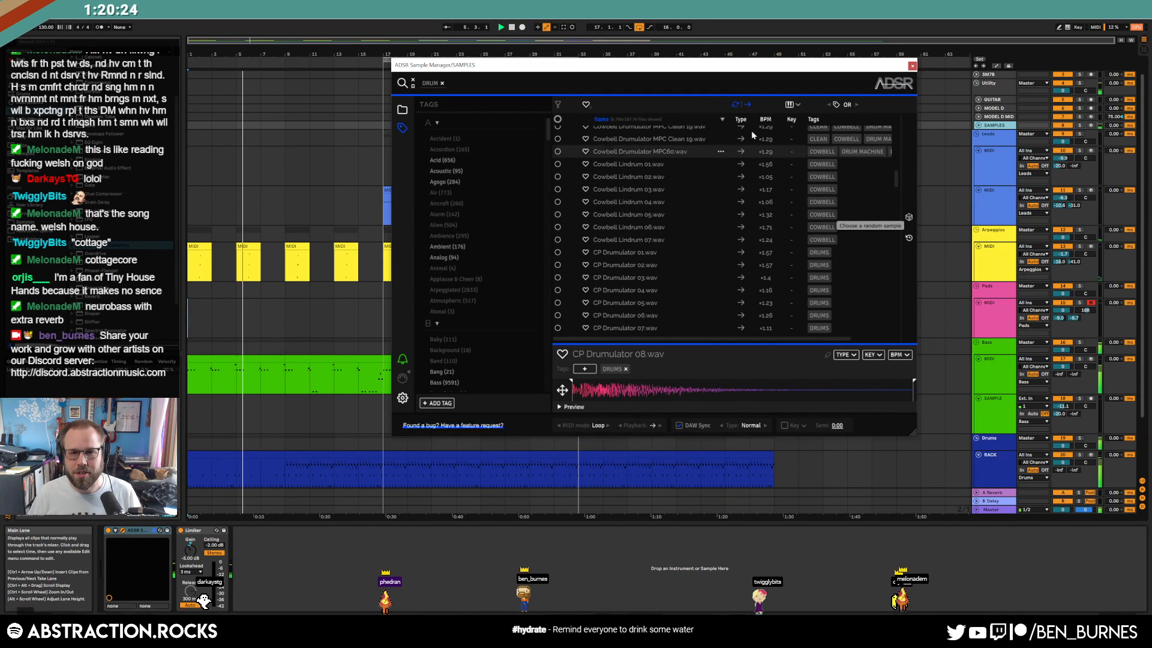
scroll(665, 201, "down", 2)
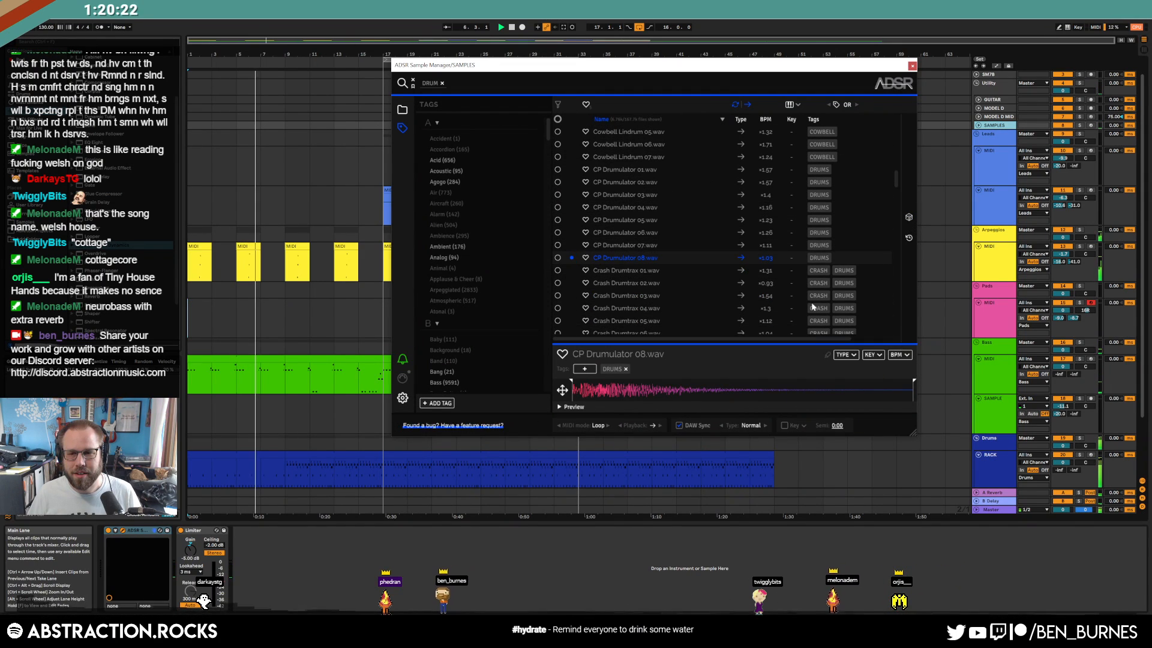
left_click(989, 475)
left_click_drag(185, 567, 185, 579)
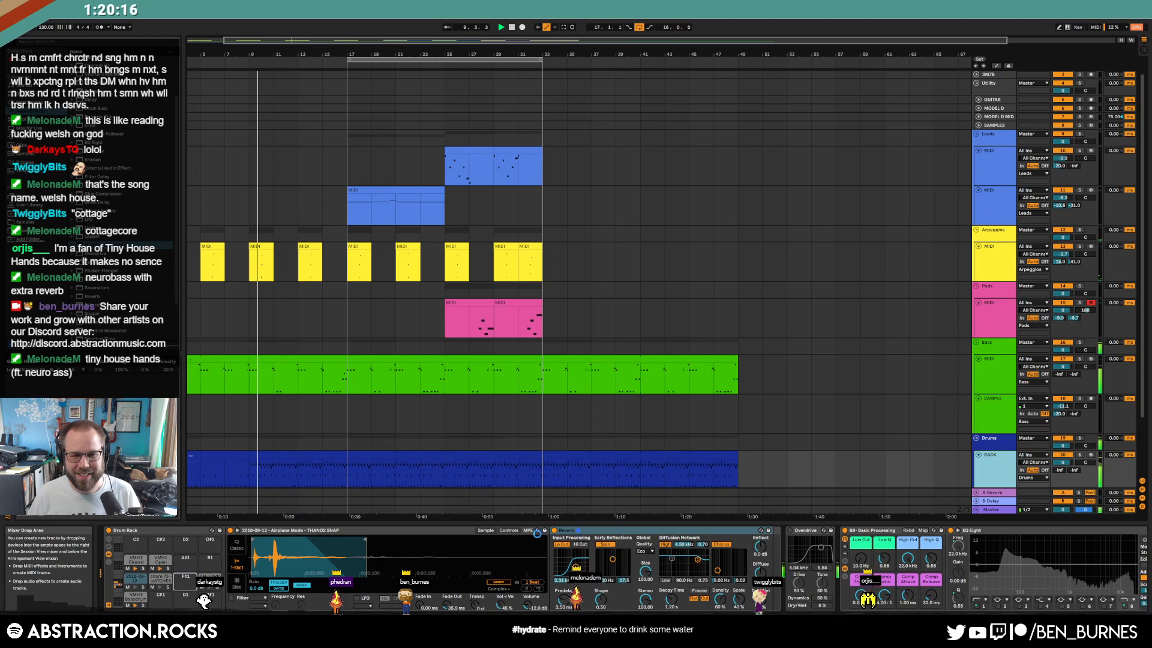
Add claps at beats 1.2 and 1.4 in the drum clip and repeat the pair across bars 2 to 4
double_click(505, 455)
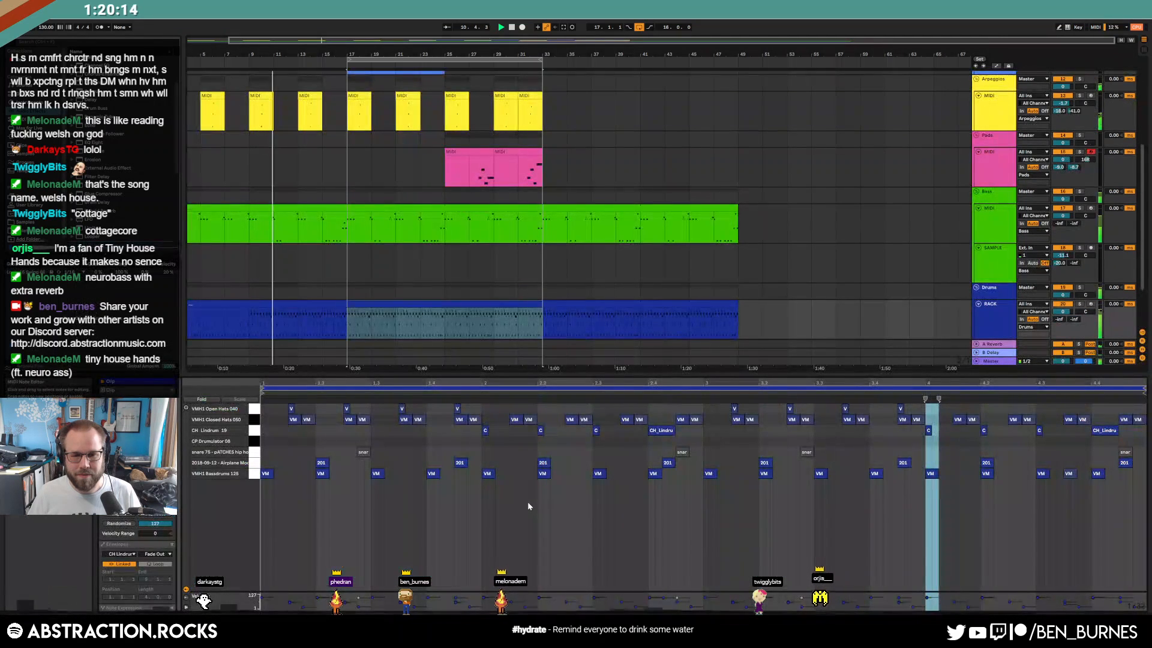
double_click(320, 442)
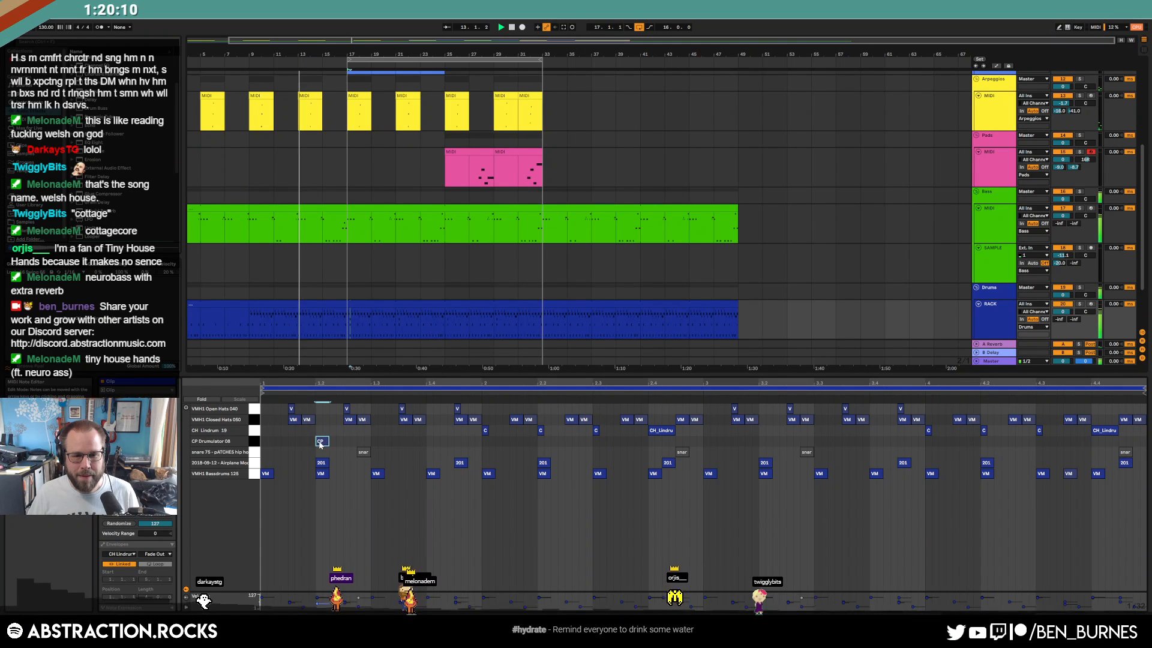
double_click(432, 443)
left_click_drag(482, 440, 264, 442)
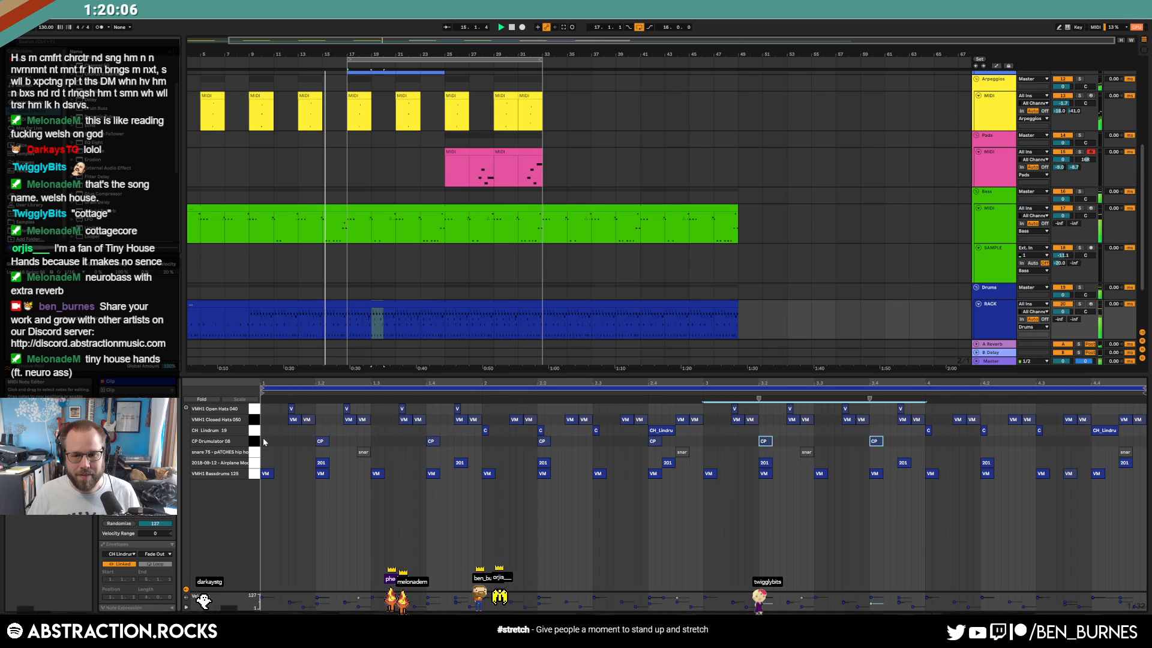
key("ctrl+d")
key("ctrl+d")
key("ctrl+d")
left_click(591, 486)
Remove the clap before beat 2, add a softer clap near 2.4.4 and one at the clip's end, then play
left_click_drag(436, 442, 478, 448)
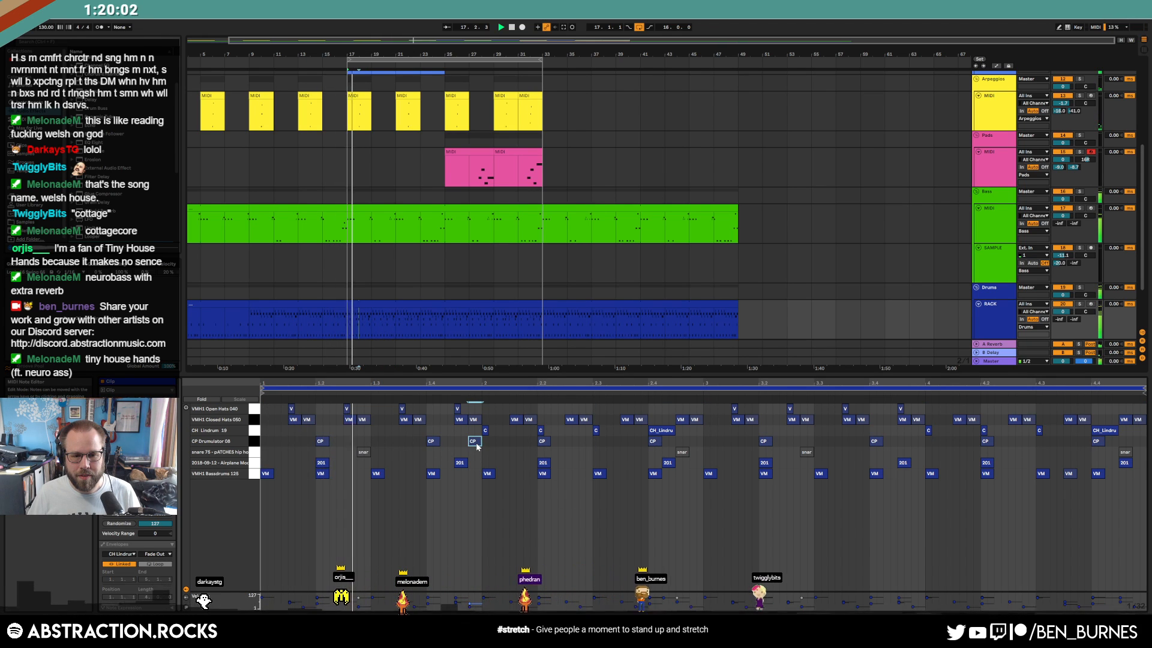
double_click(475, 442)
left_click(692, 442)
double_click(695, 441)
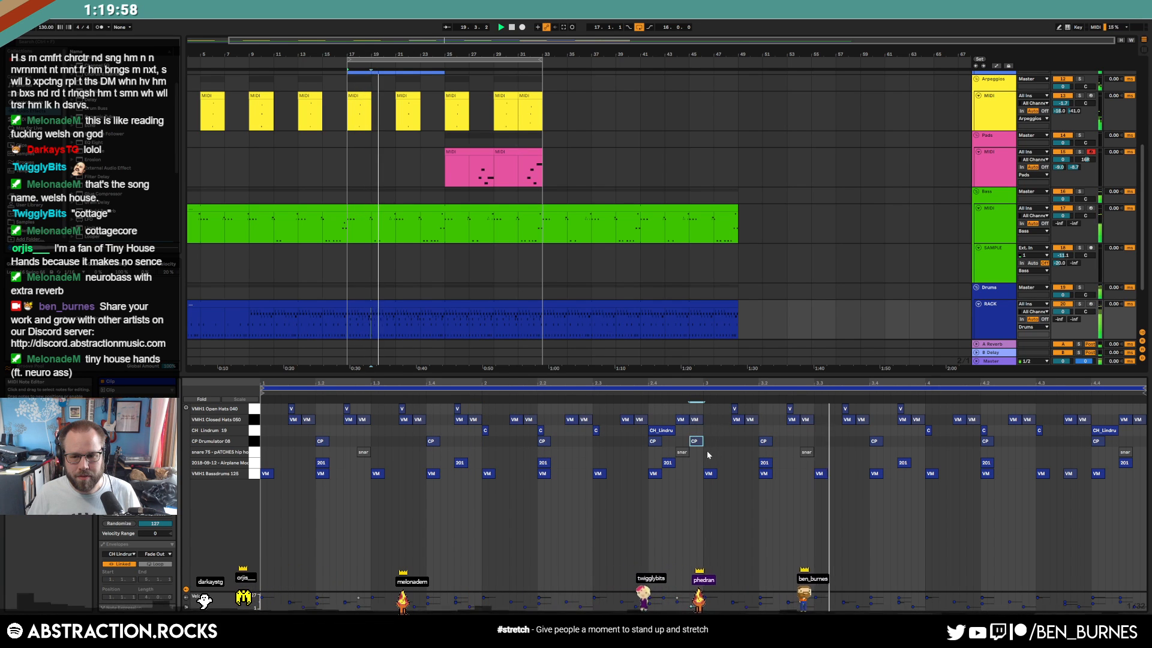
double_click(1138, 441)
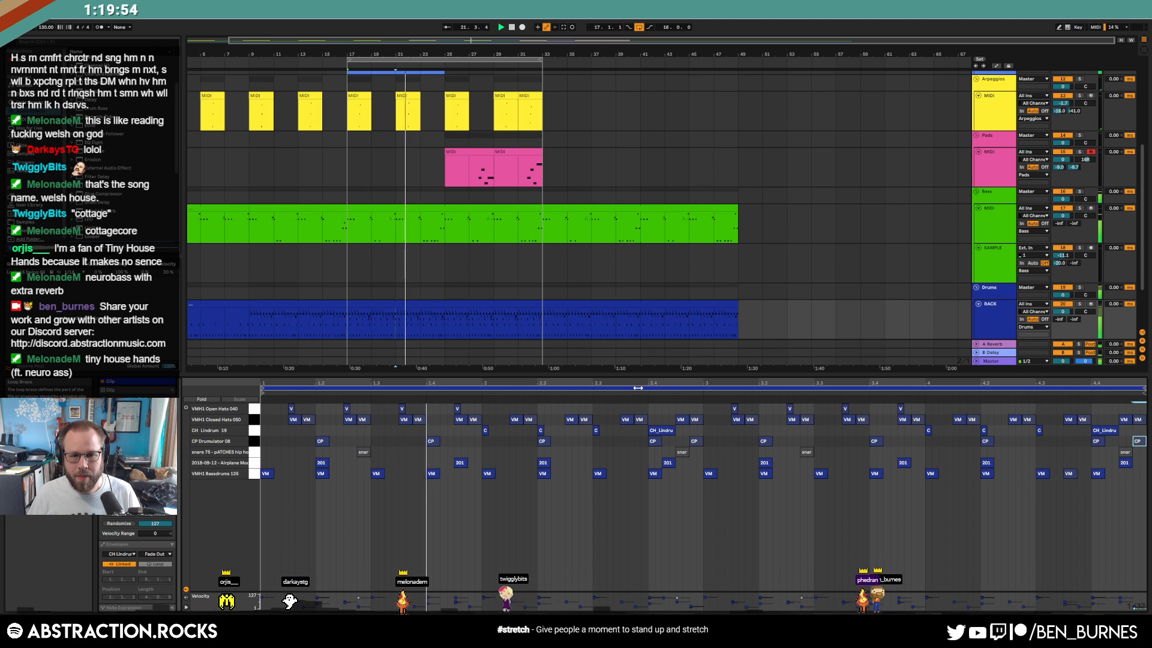
left_click(694, 441)
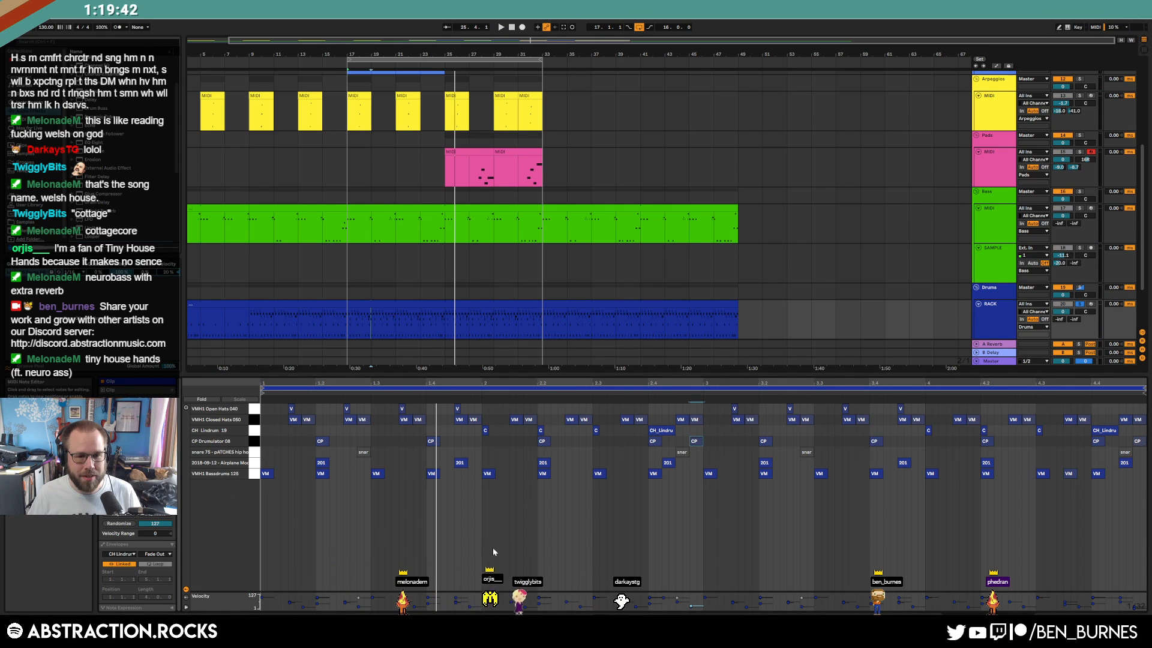
key("space")
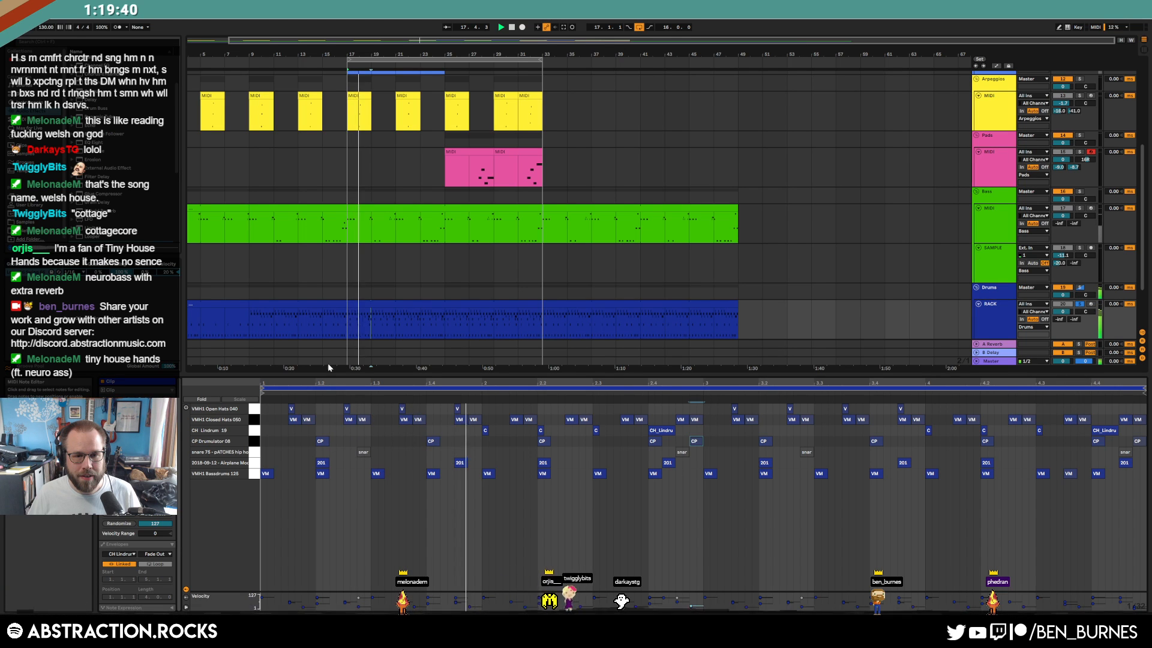
Select the bass clip and solo the Bass track briefly to audition it, then unsolo
left_click(420, 207)
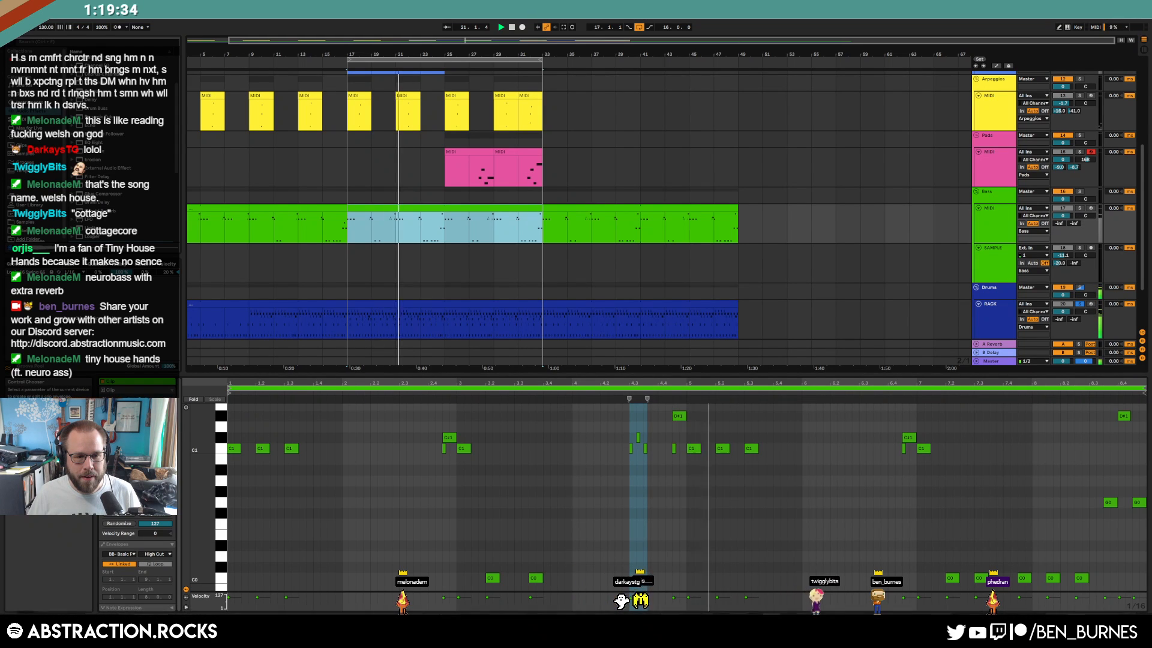
left_click(157, 554)
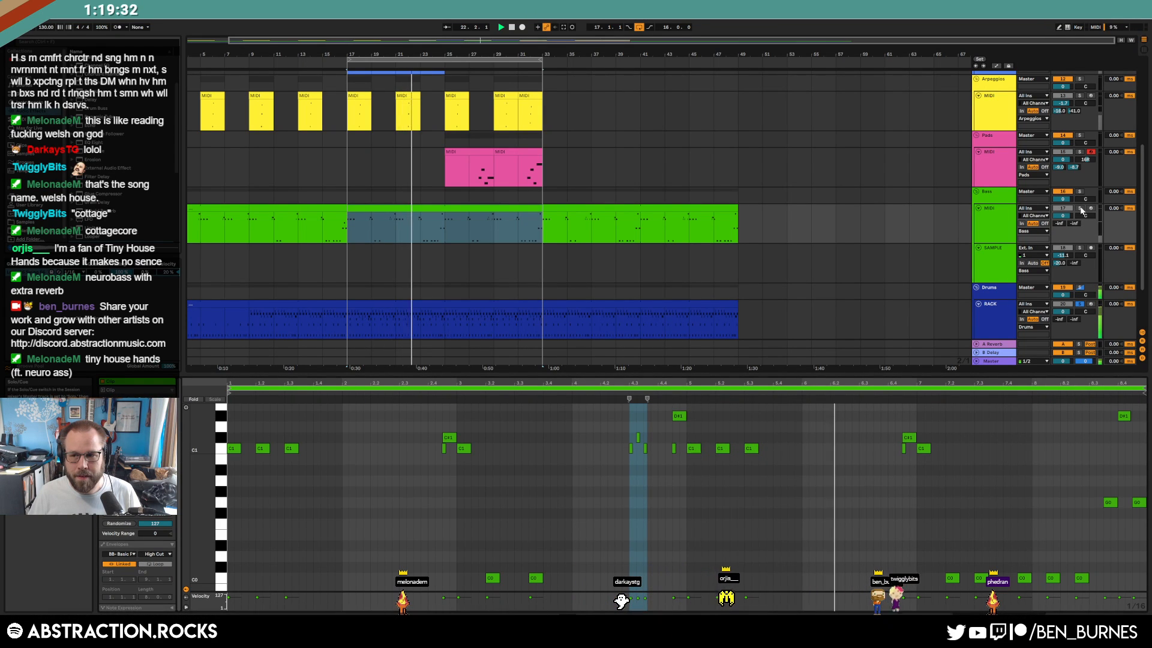
left_click(1079, 208)
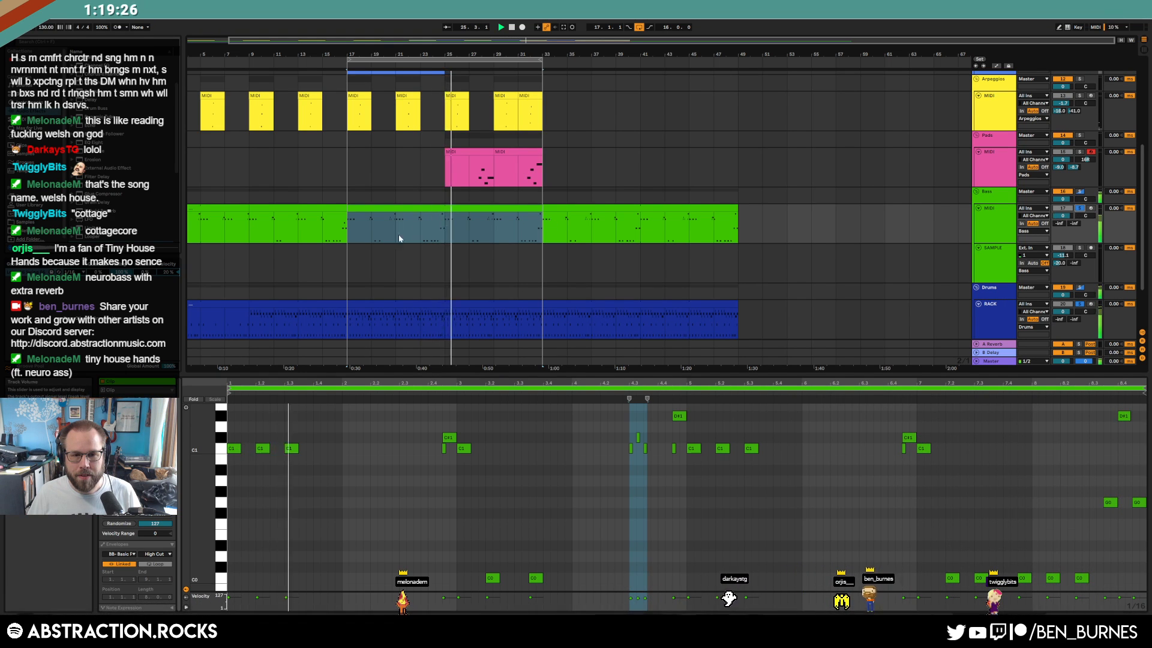
left_click(1080, 208)
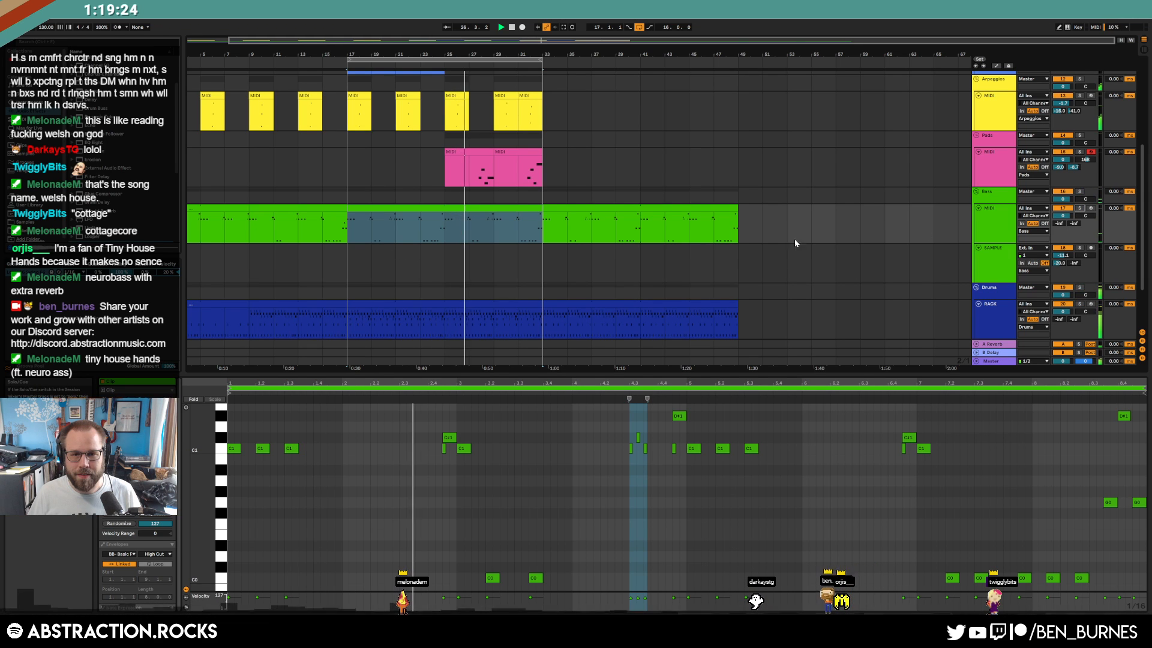
scroll(600, 280, "up", 5)
scroll(588, 310, "down", 4)
Lower the Pads volume to -12.2 dB, stop playback, and select the bar 17–33 drum clip
key("shift+Tab")
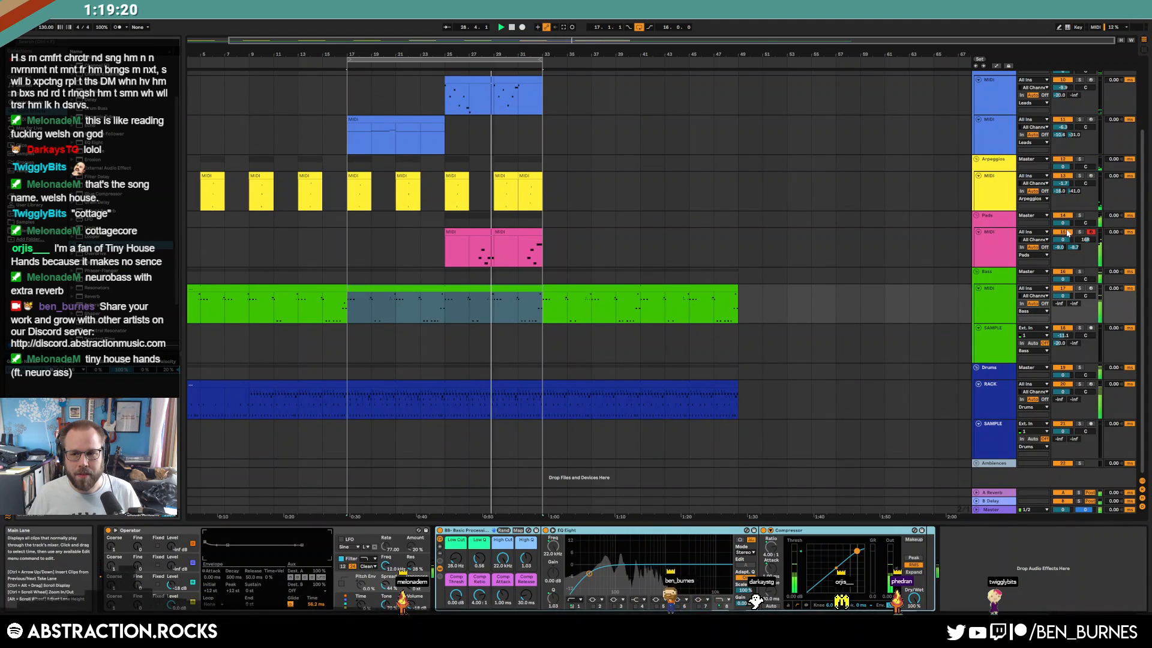
left_click_drag(1063, 239, 1063, 258)
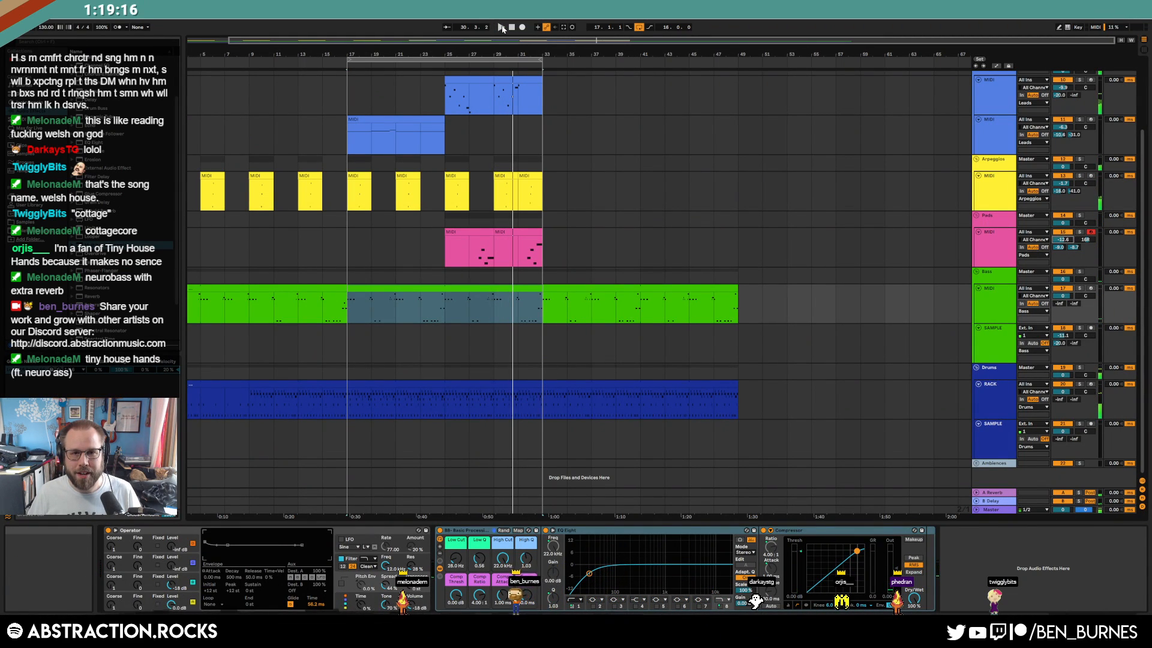
double_click(512, 28)
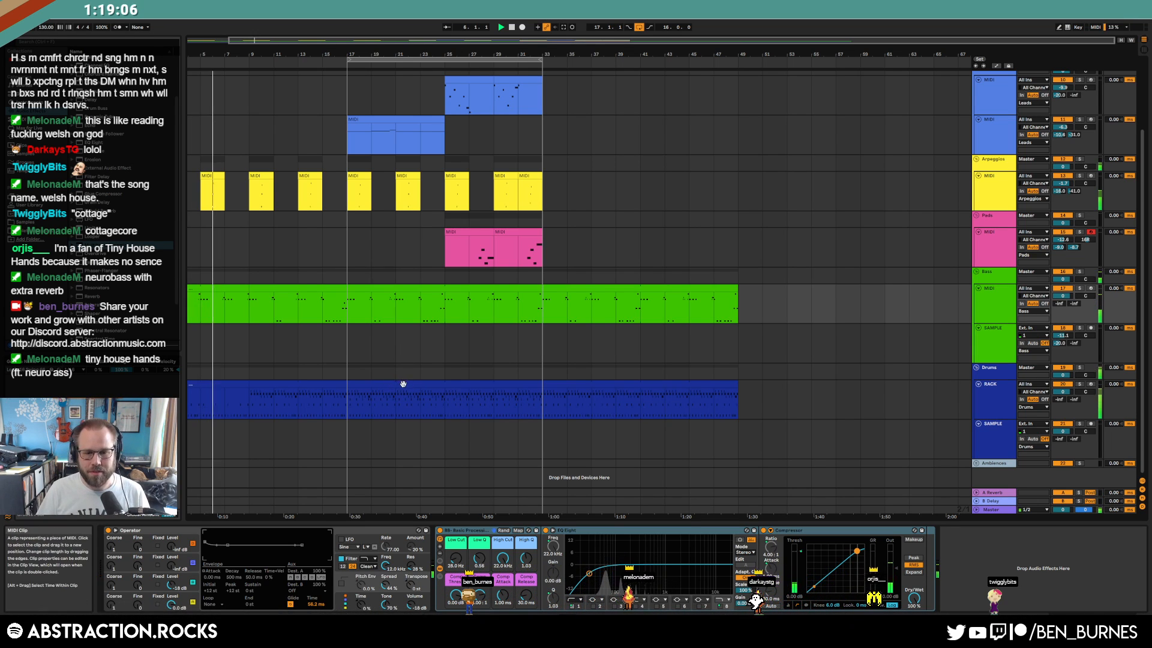
left_click(399, 384)
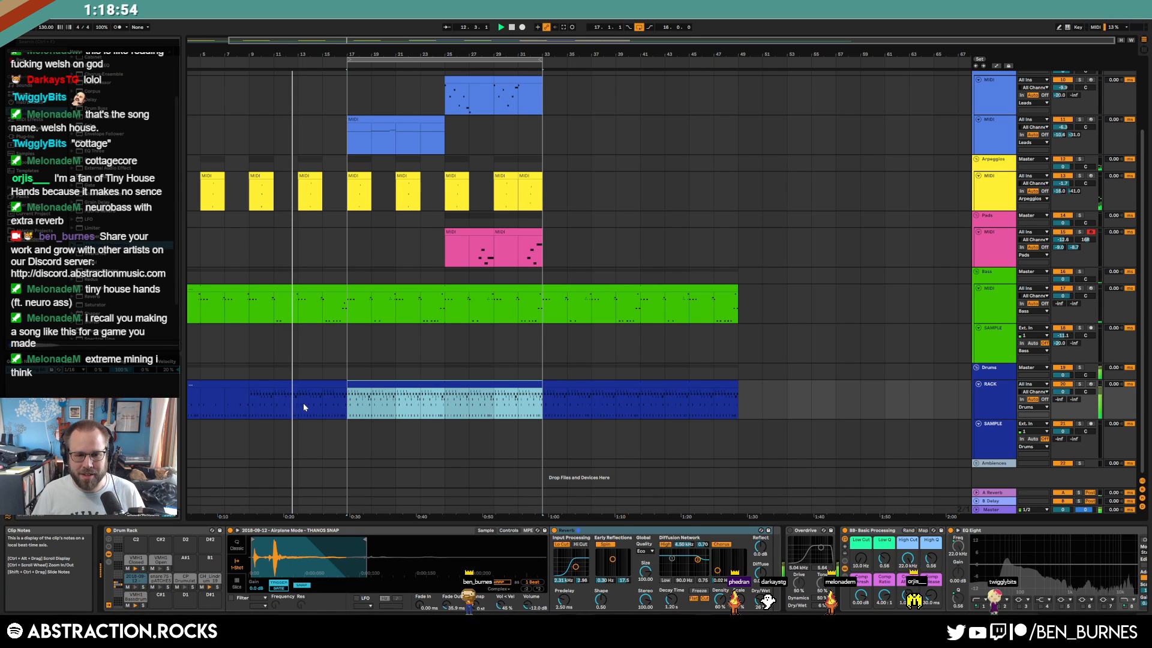
Set the start point at bar 17 and open the drum clip's notes
left_click(468, 411)
left_click(423, 413)
left_click(346, 411)
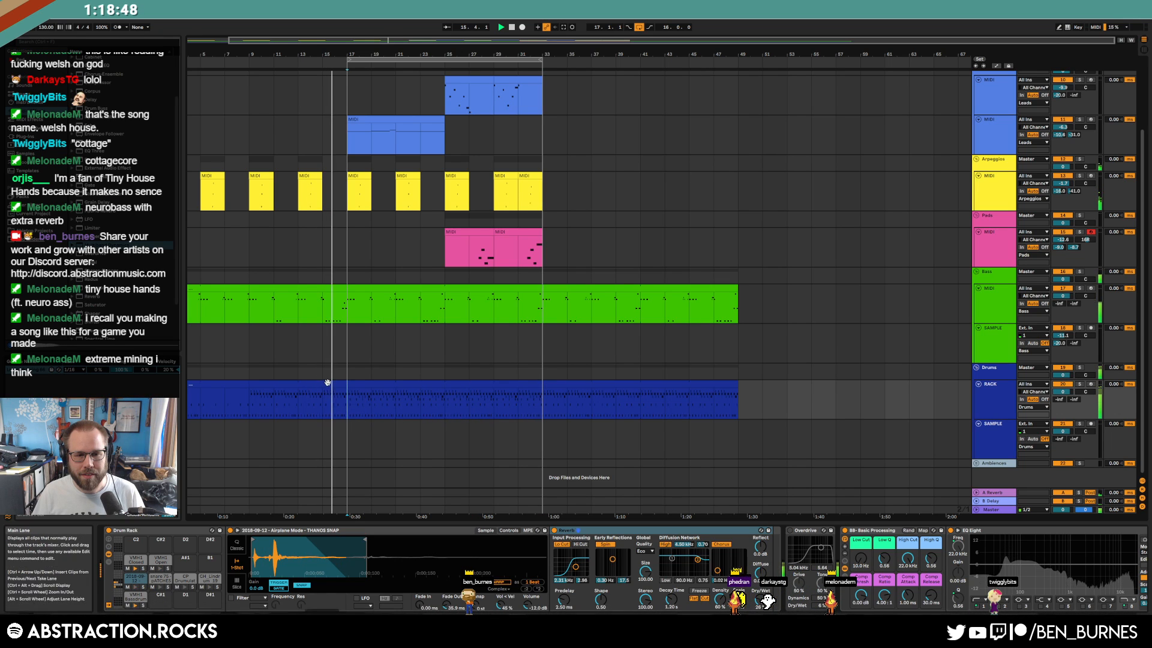
left_click_drag(346, 412, 249, 403)
left_click_drag(324, 402, 344, 402)
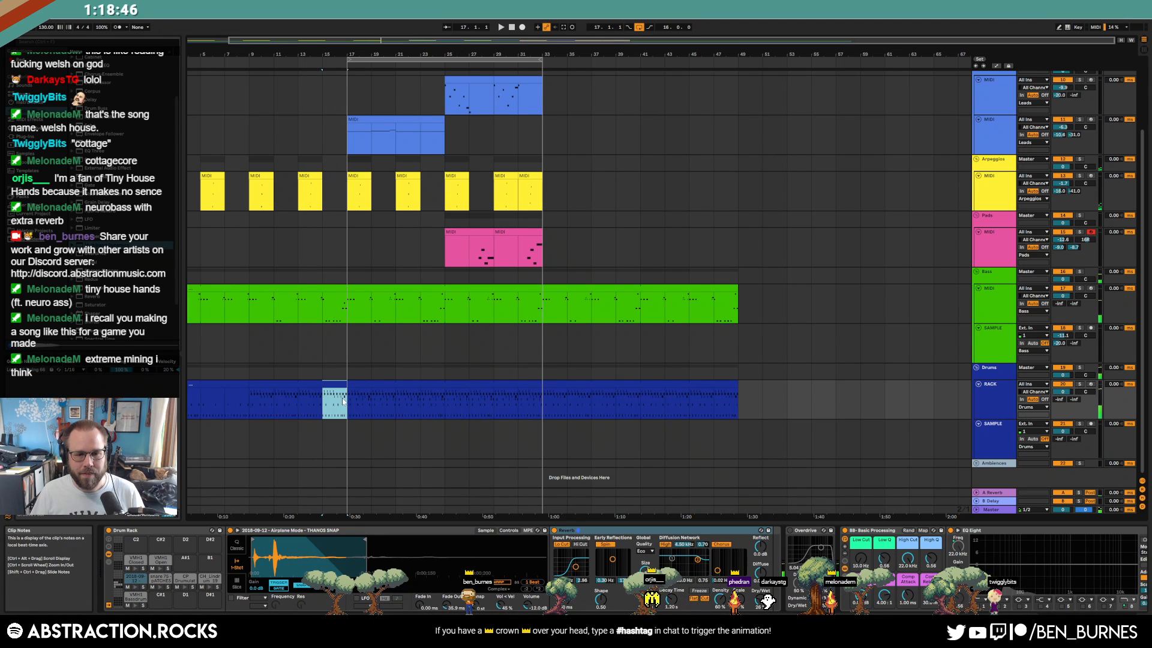
double_click(339, 384)
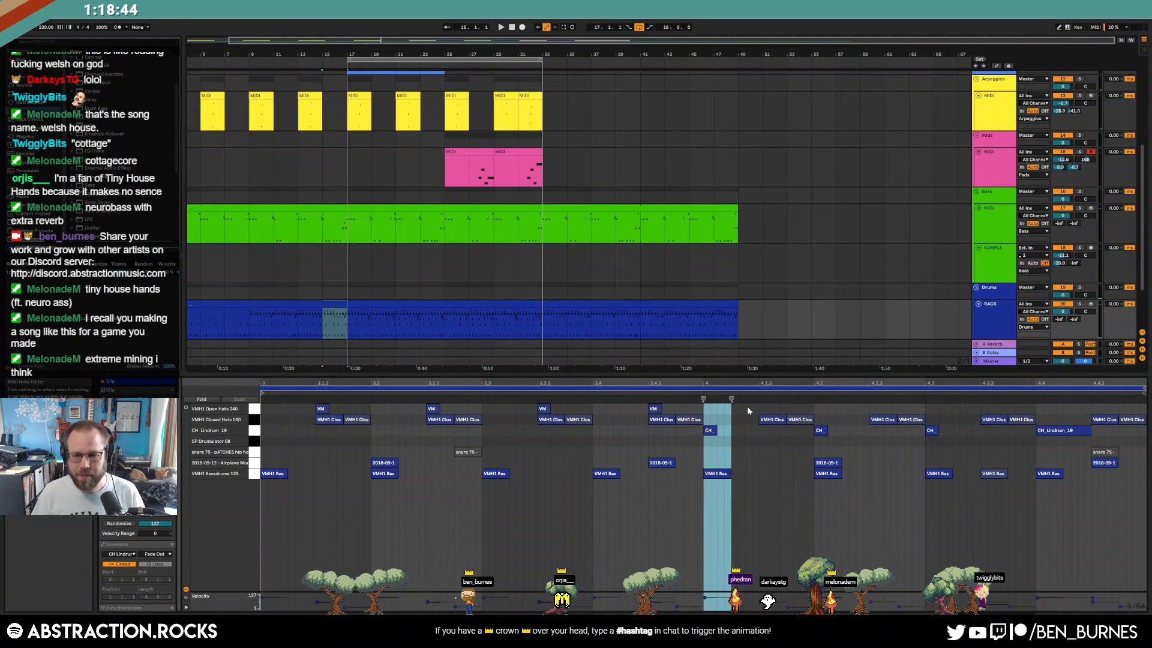
Deactivate the bar-4 bass drum notes and play the pattern to hear the dropped kick
left_click_drag(725, 417, 1139, 422)
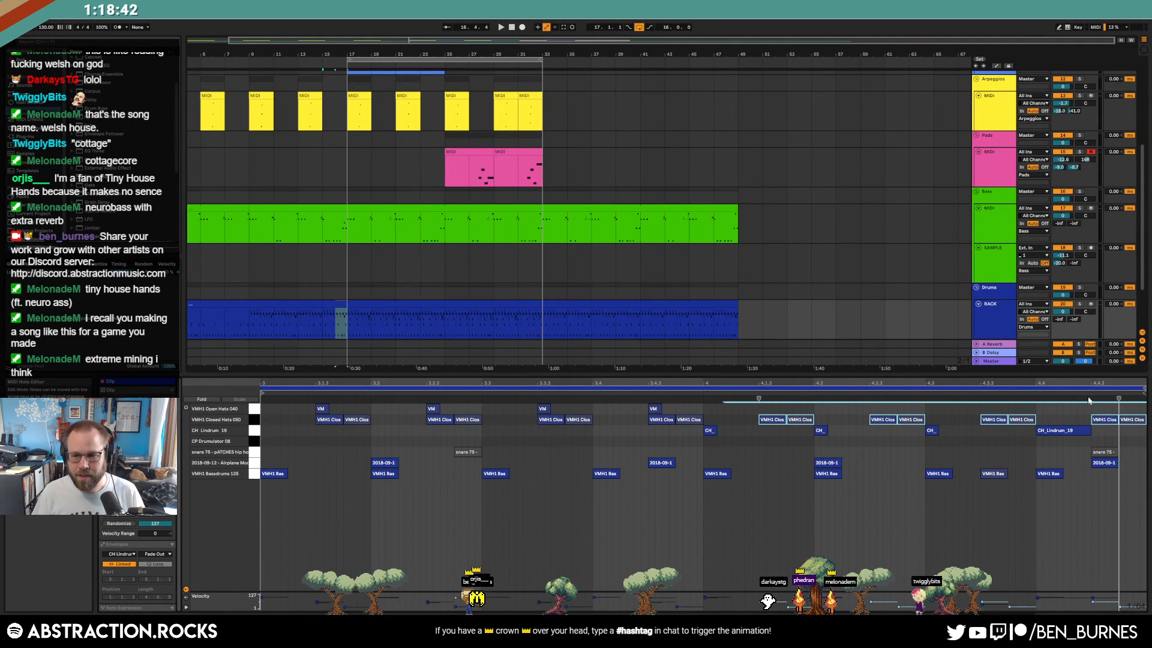
left_click_drag(695, 473, 1100, 481)
key("0")
left_click(824, 461)
key("space")
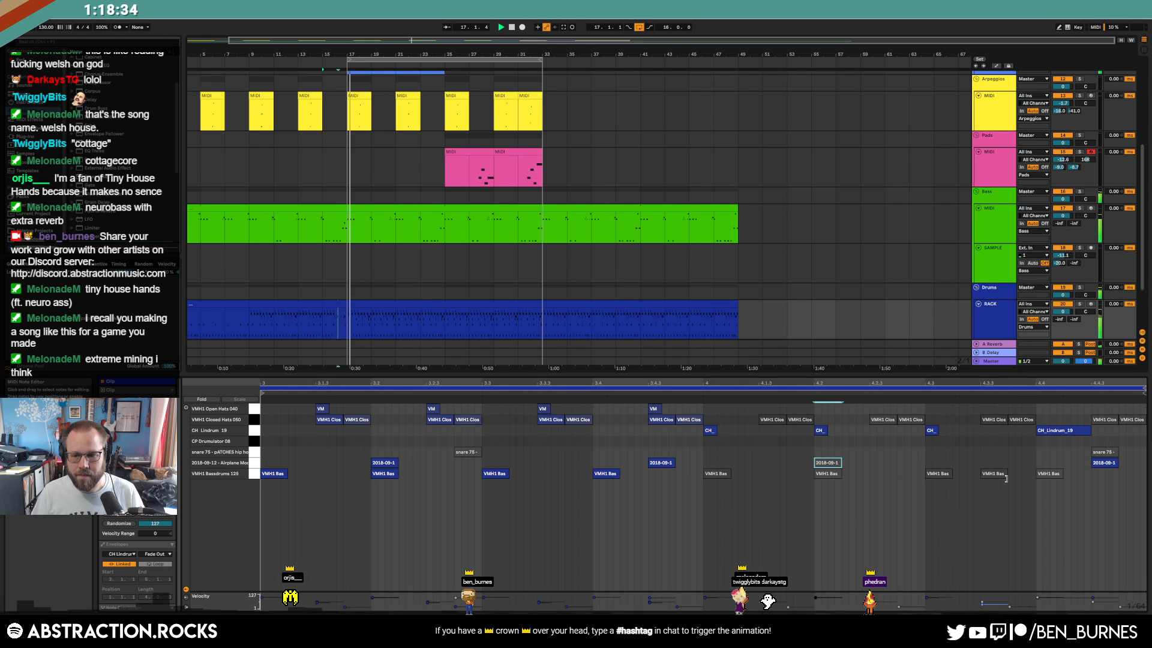
Mark bars 29 to 33 on the drum track, then return to the clip's notes
key("shift+Tab")
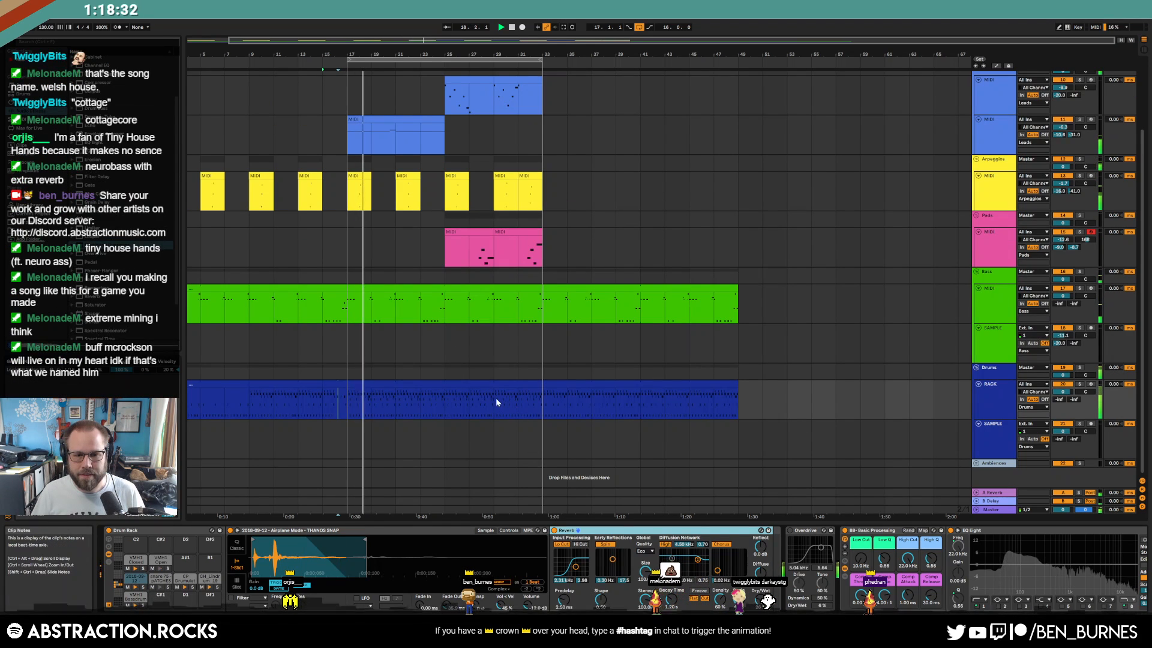
left_click_drag(496, 398, 543, 400)
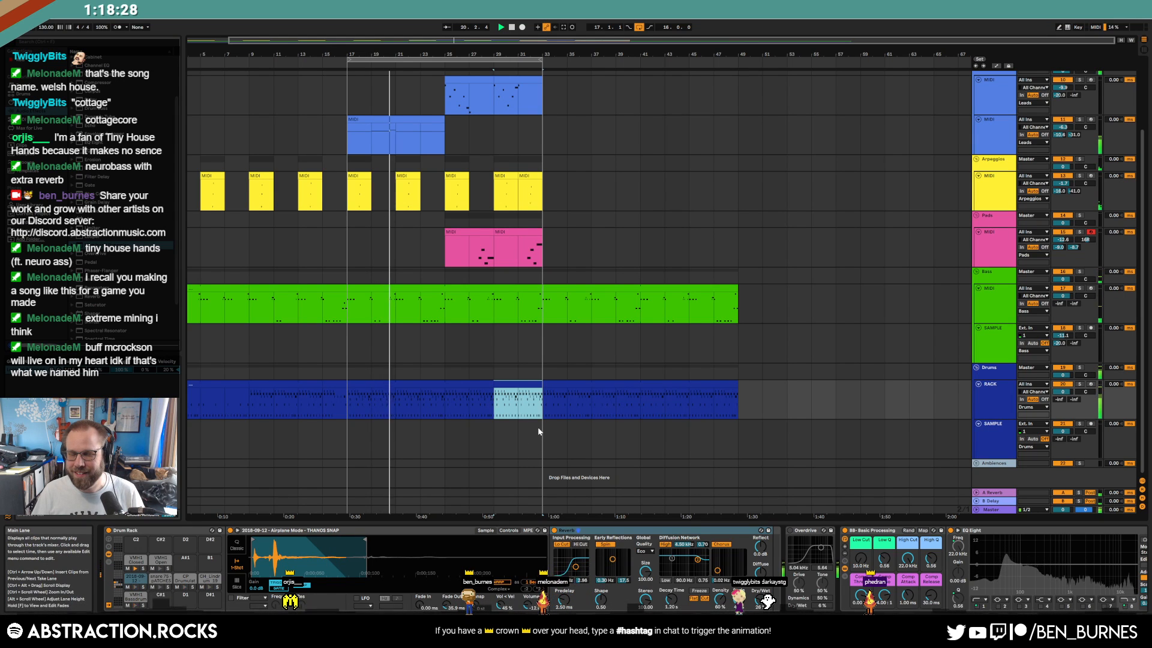
key("shift+Tab")
left_click(972, 528)
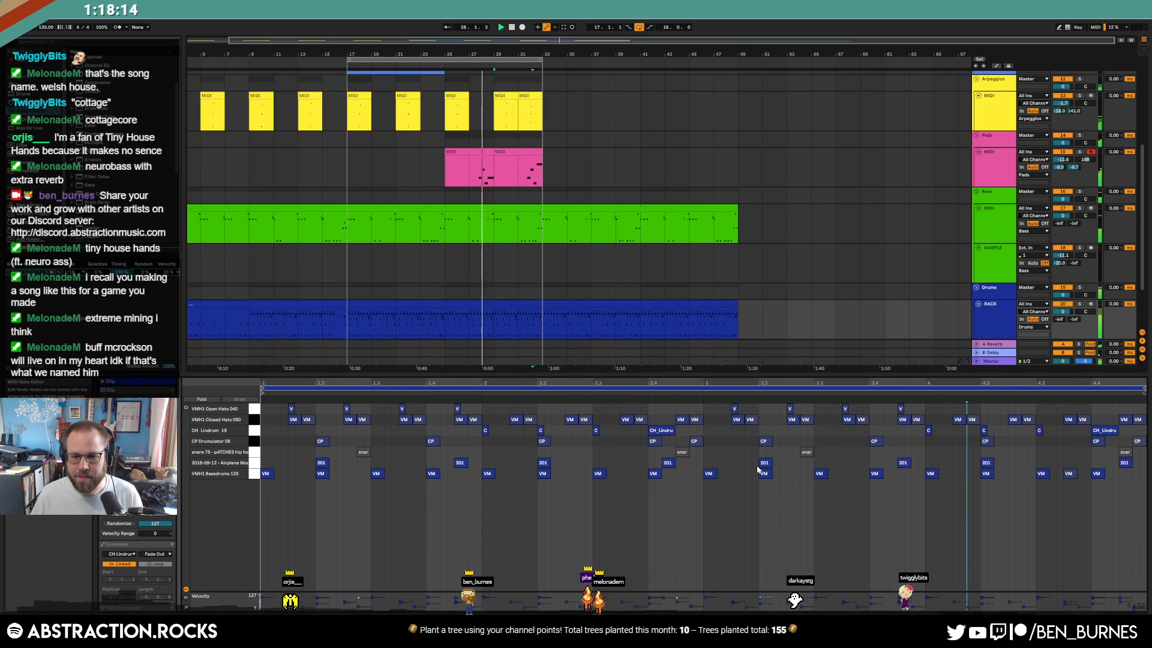
Move the snare hit from 3.3 to 3.2, reactivate it, and duplicate the snare pair twice
mouse_move(808, 453)
left_mouse_down()
mouse_move(775, 456)
mouse_move(802, 453)
left_mouse_up()
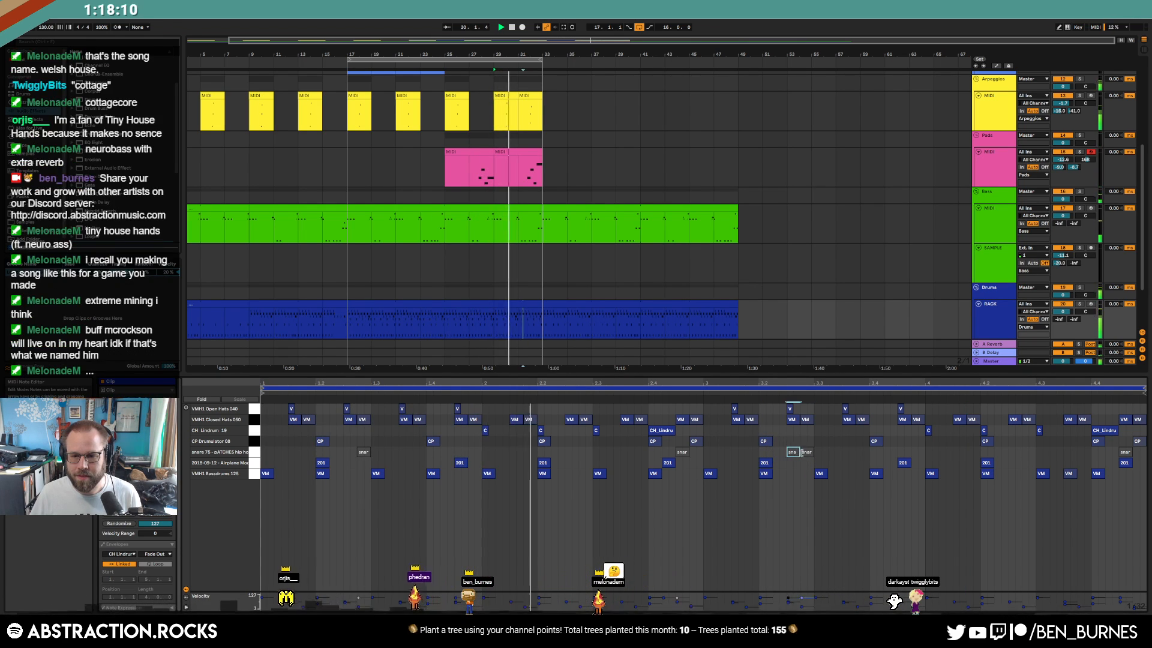
key("0")
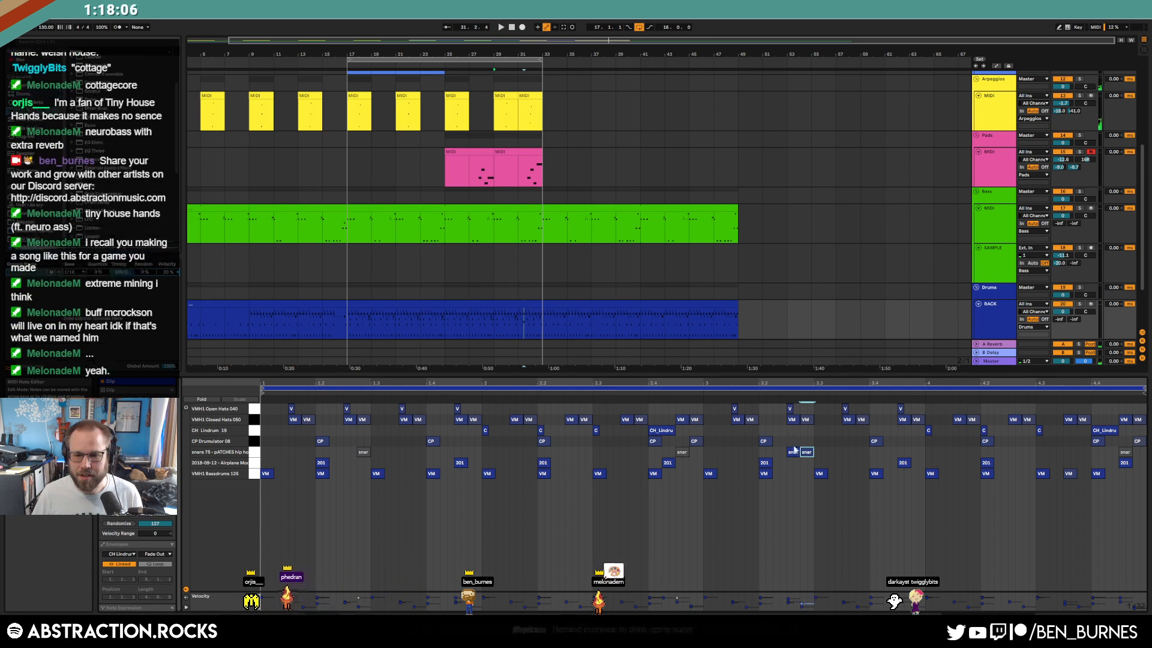
key("ctrl+d")
key("ctrl+d")
key("ctrl+d")
key("ctrl+d")
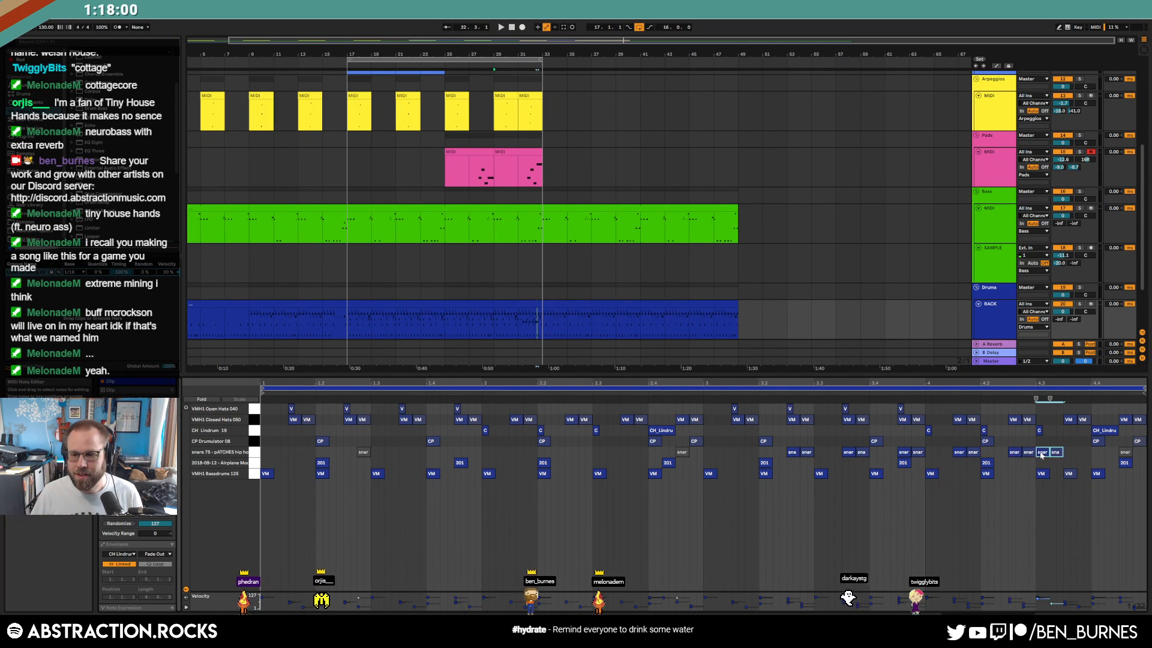
key("ctrl+d")
key("ctrl+d")
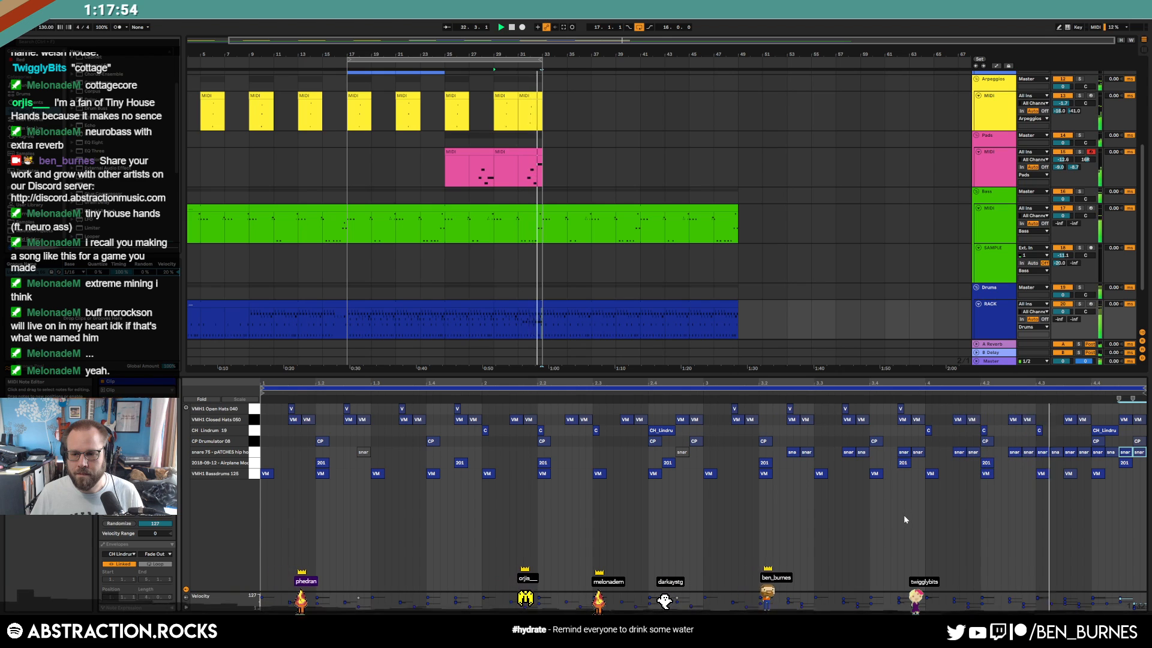
Delete the stray snare notes around beats 3.2–3.4 and the extra one in bar 4
left_click(869, 526)
left_click_drag(785, 444, 876, 458)
key("Delete")
key("Delete")
left_click(907, 456)
key("Delete")
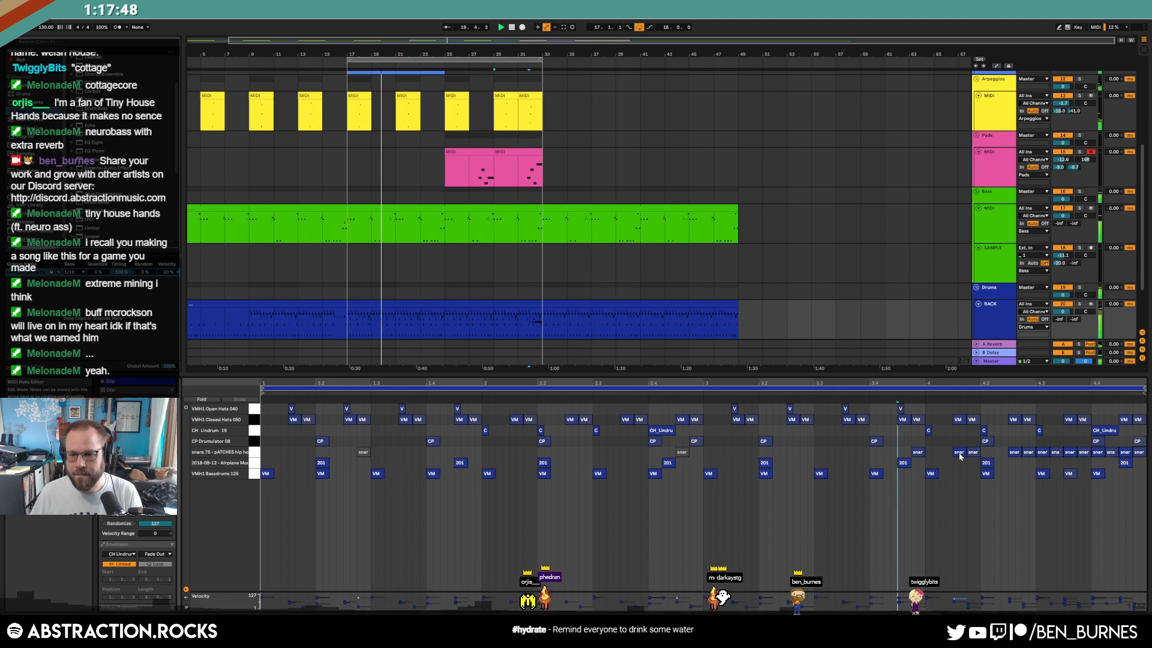
left_click(1014, 453)
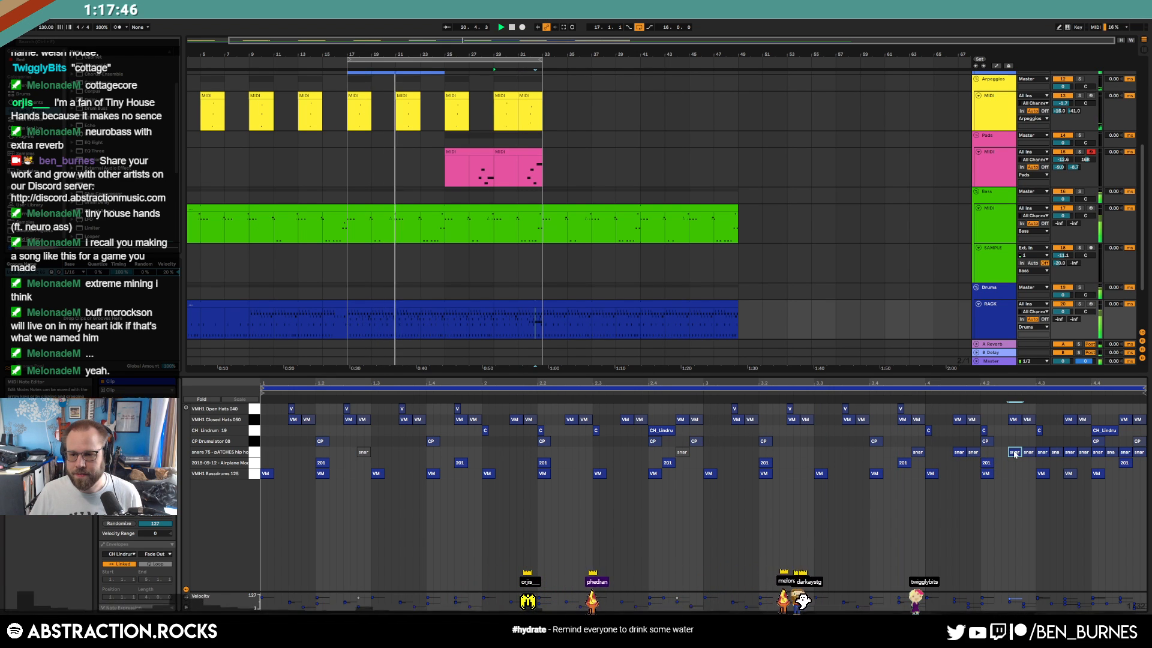
key("Delete")
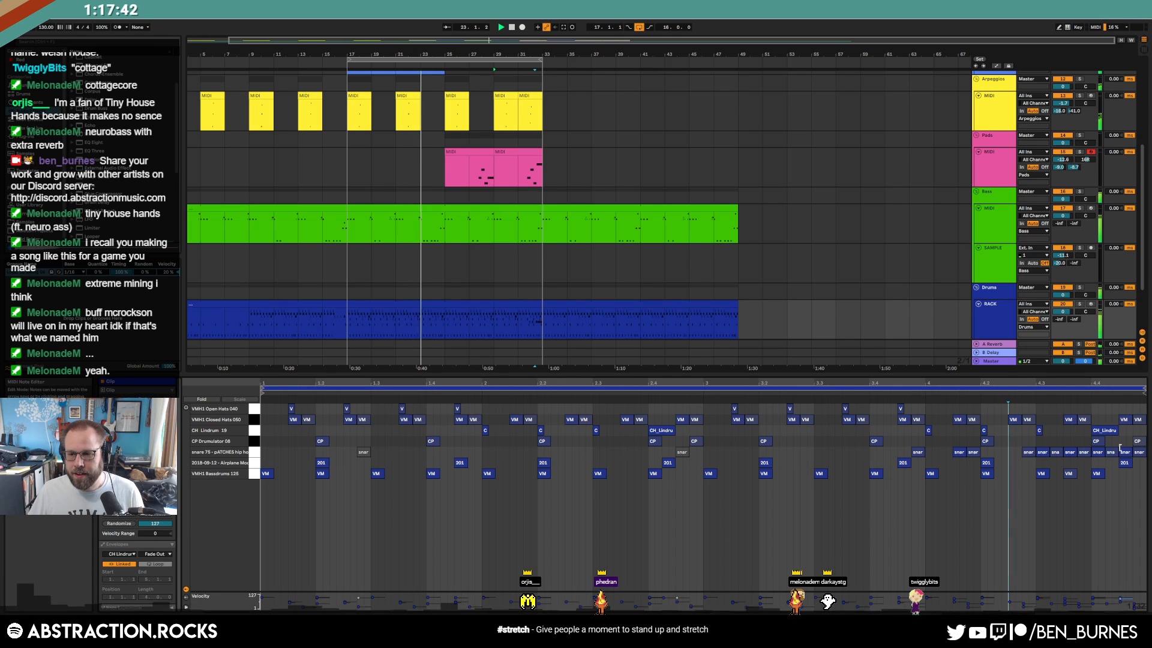
Zoom into the clip's end to check the seven closing snare hits, then show the devices
left_click_drag(1133, 382, 1132, 407)
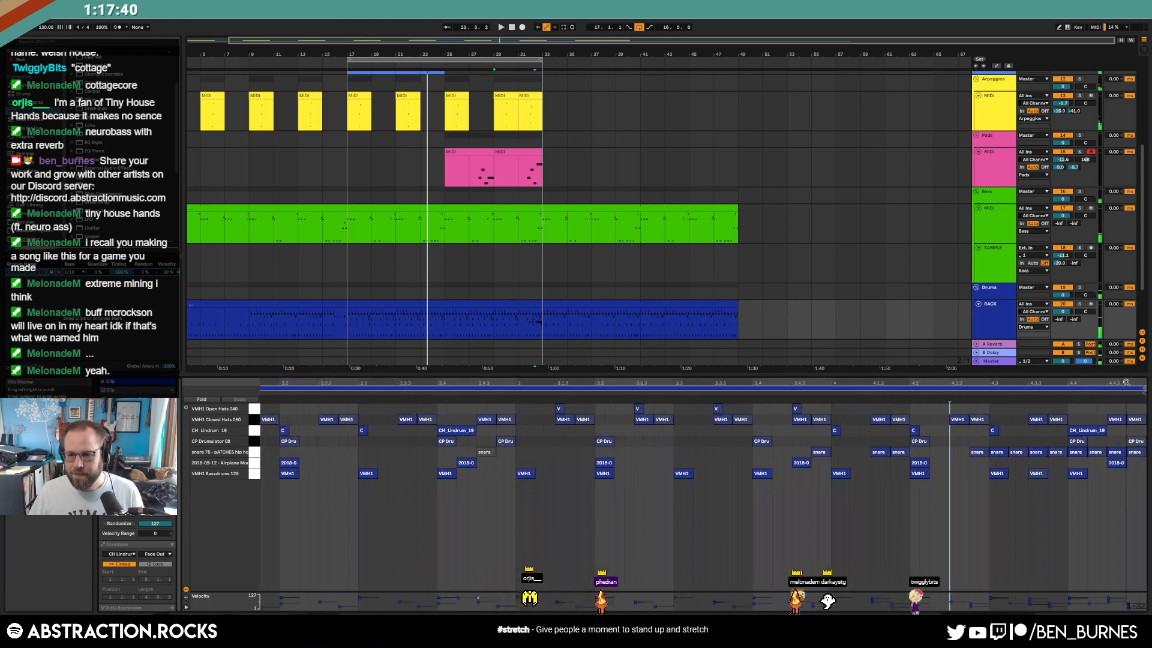
left_click_drag(957, 452, 1139, 454)
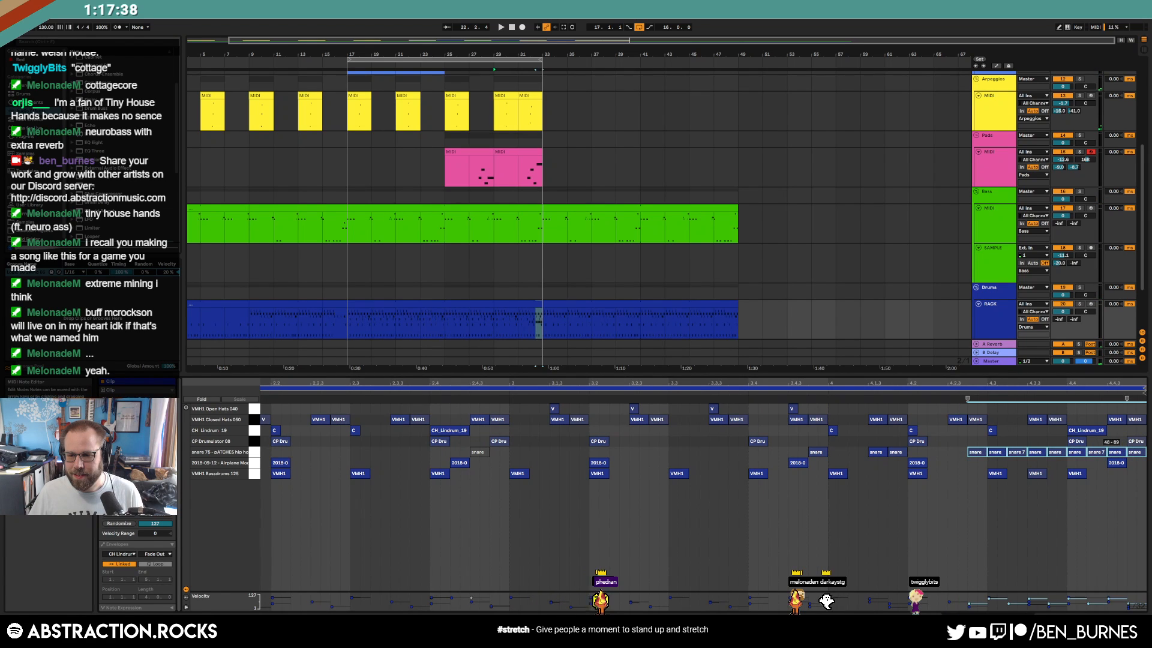
left_click(1133, 470)
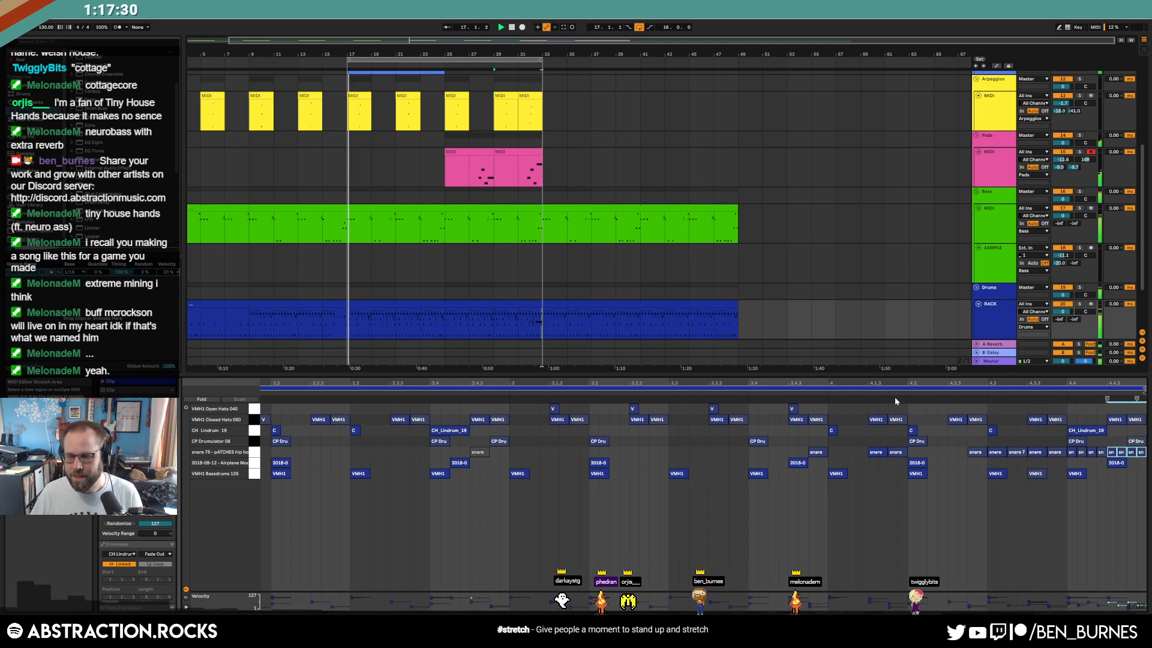
double_click(996, 312)
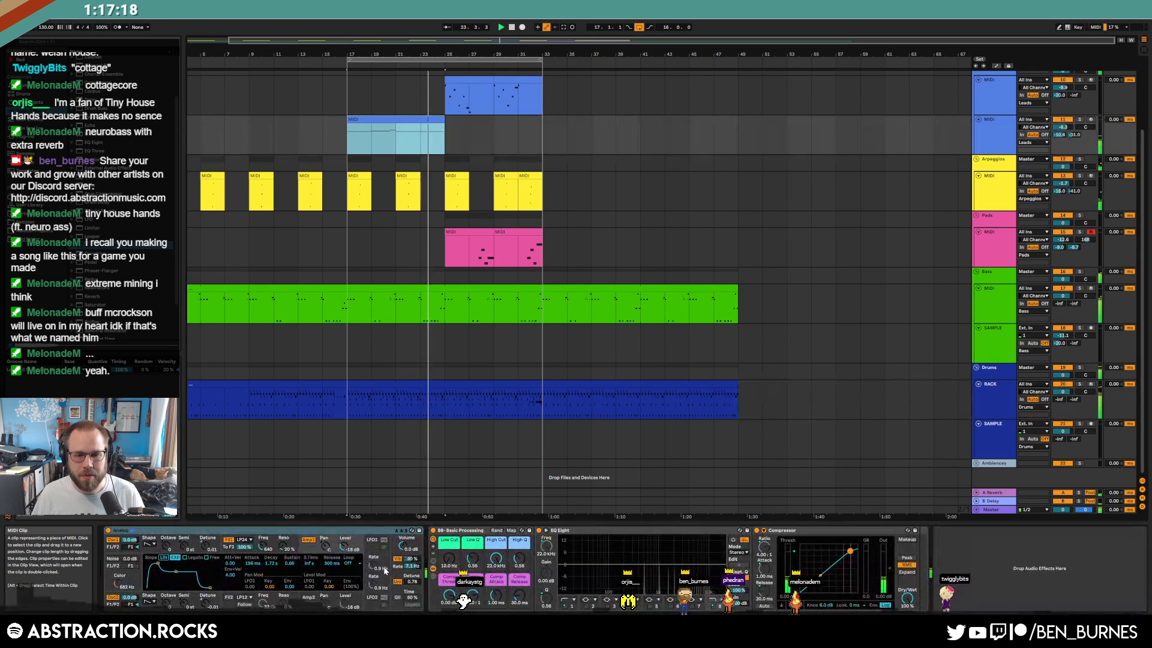
Reshape the lead's Vib Amount automation: ramp between bars 21–25, then drop to 0% near bar 29
key("a")
left_click_drag(425, 142, 426, 136)
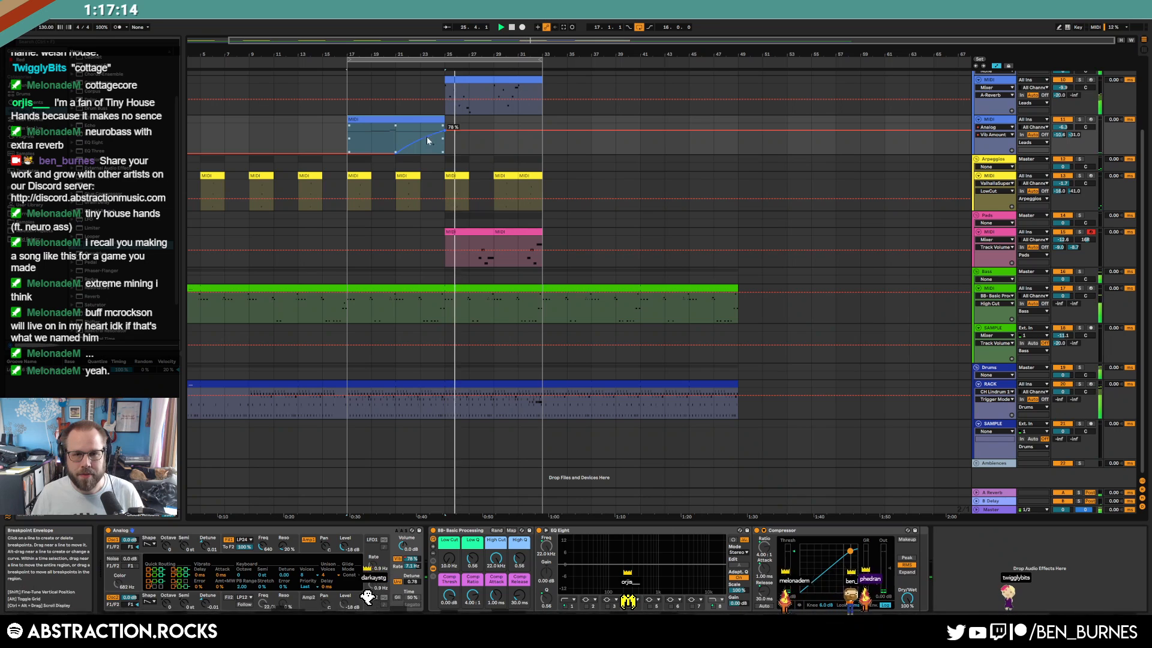
left_click_drag(495, 129, 495, 153)
key("a")
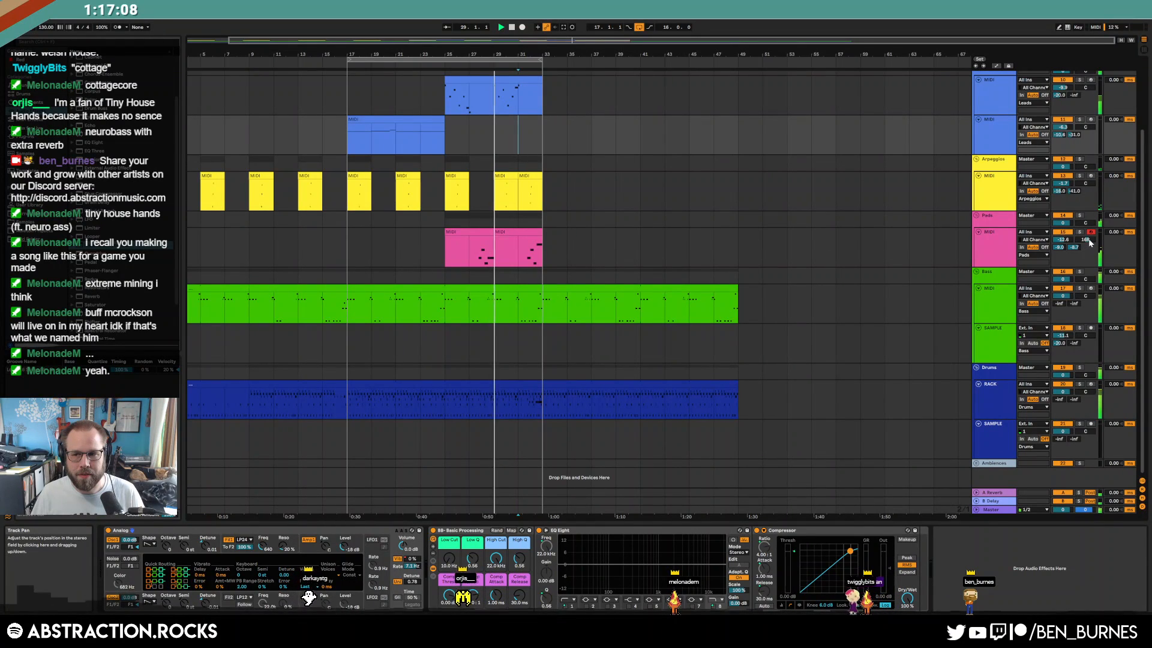
Pan the Pads track to 11L and raise the second Pads clip's F3 note to F4
left_click_drag(1085, 88, 1084, 94)
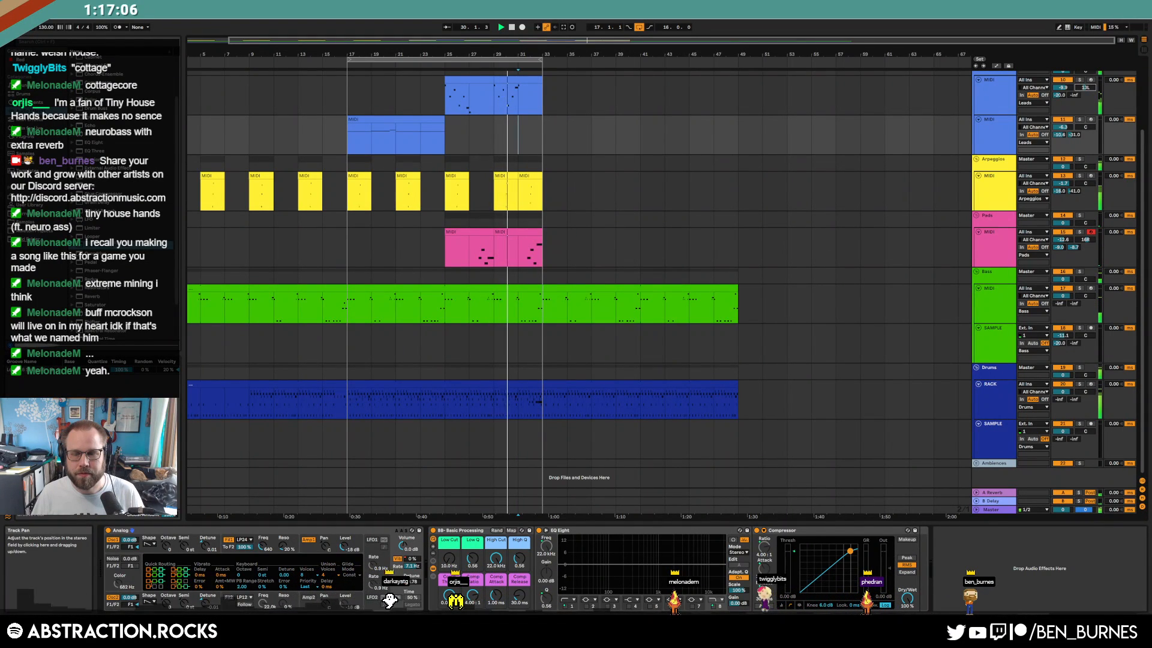
double_click(517, 249)
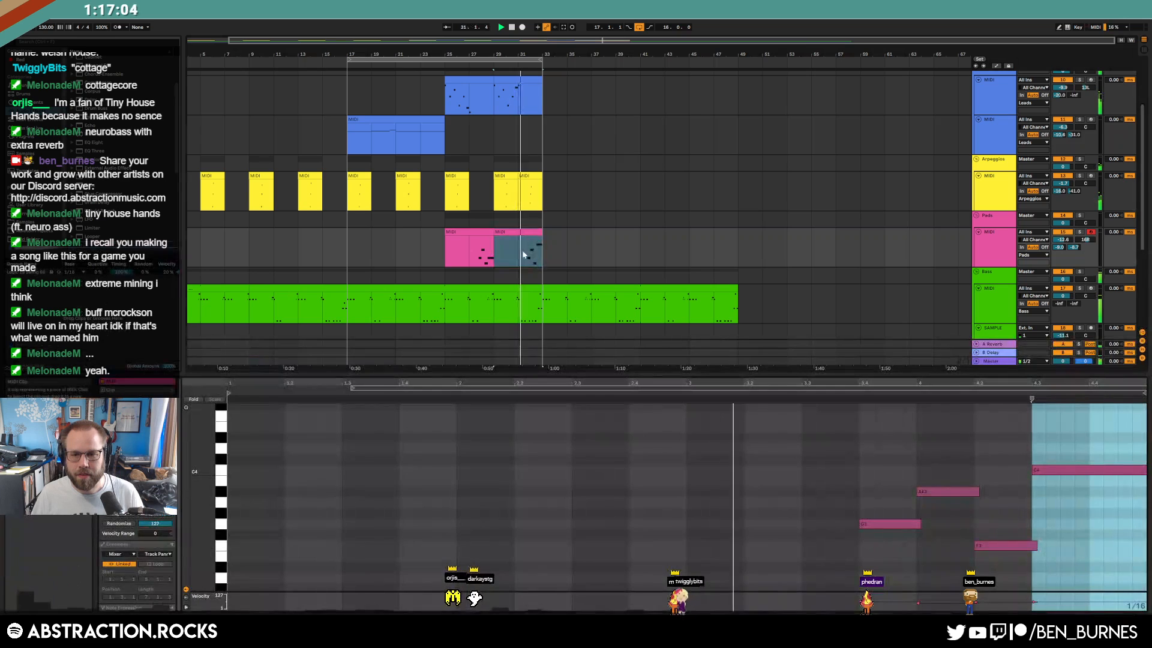
left_click(1014, 546)
key("shift+Up")
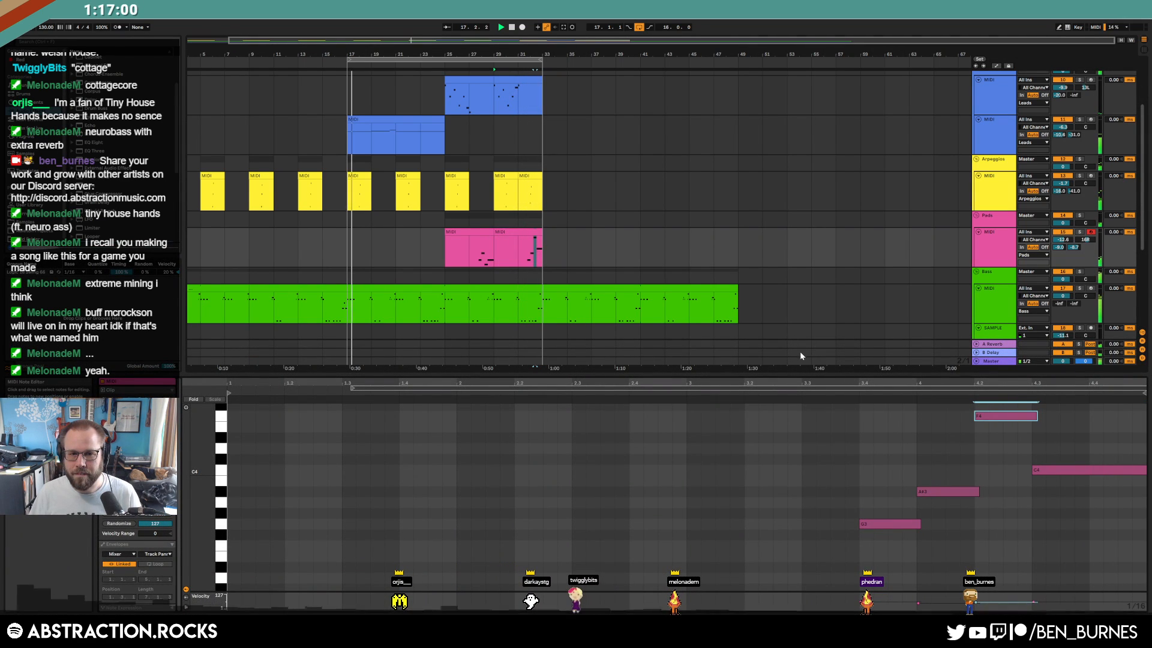
key("shift+Tab")
left_click(595, 186)
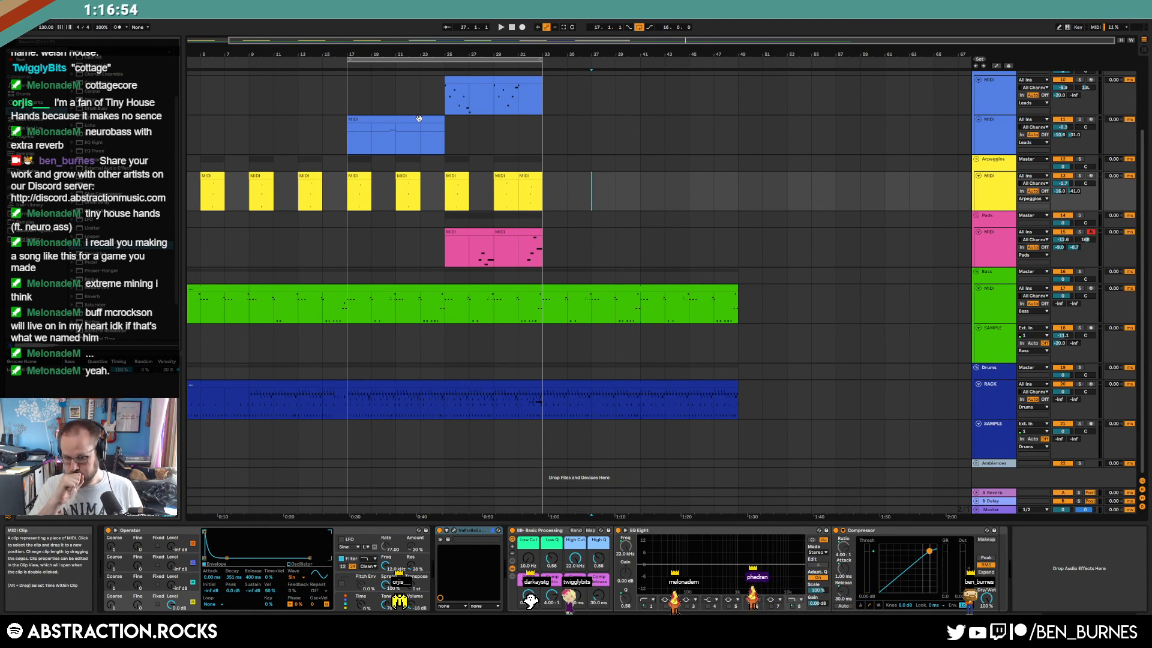
Select the drum clips from bar 17 to 33 and duplicate them into bars 33–49
left_click(586, 383)
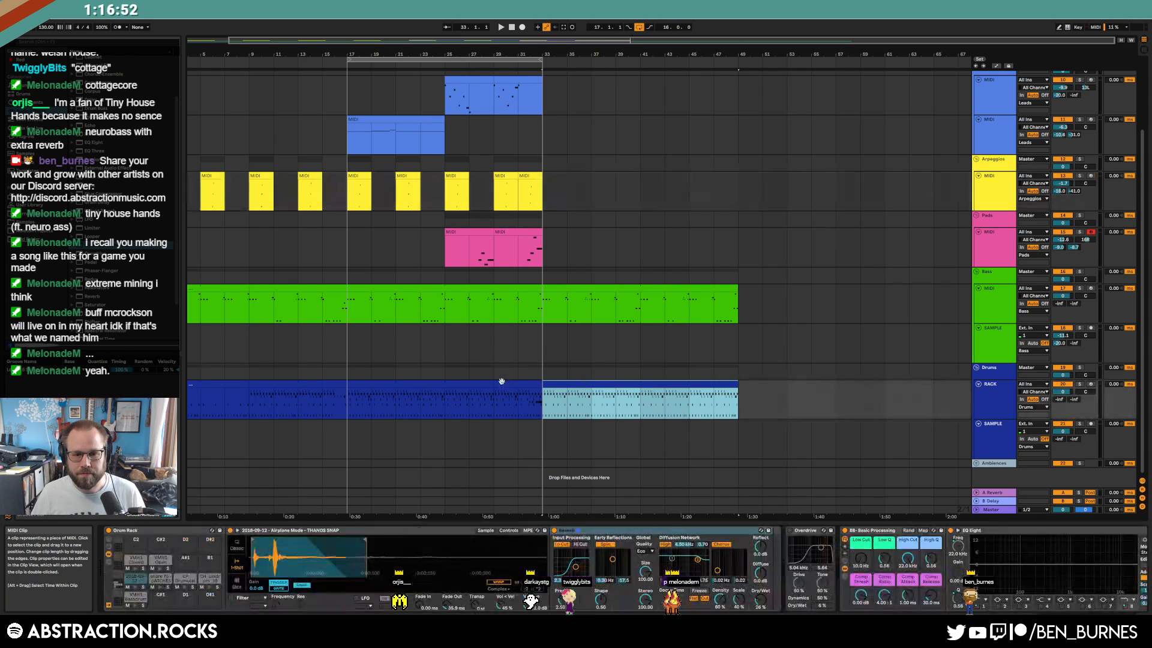
left_click(502, 382)
left_click(471, 382, "shift")
key("ctrl+d")
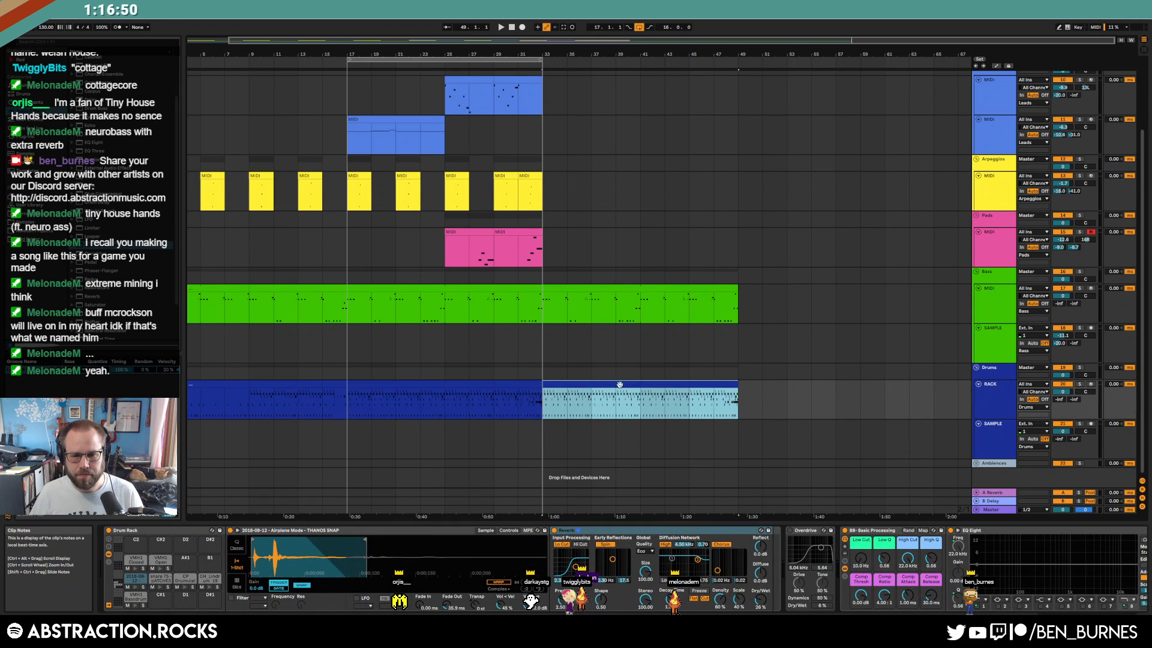
double_click(616, 382)
Compare the drum duplication with undo and redo, then play from the Drums track
left_click(379, 299)
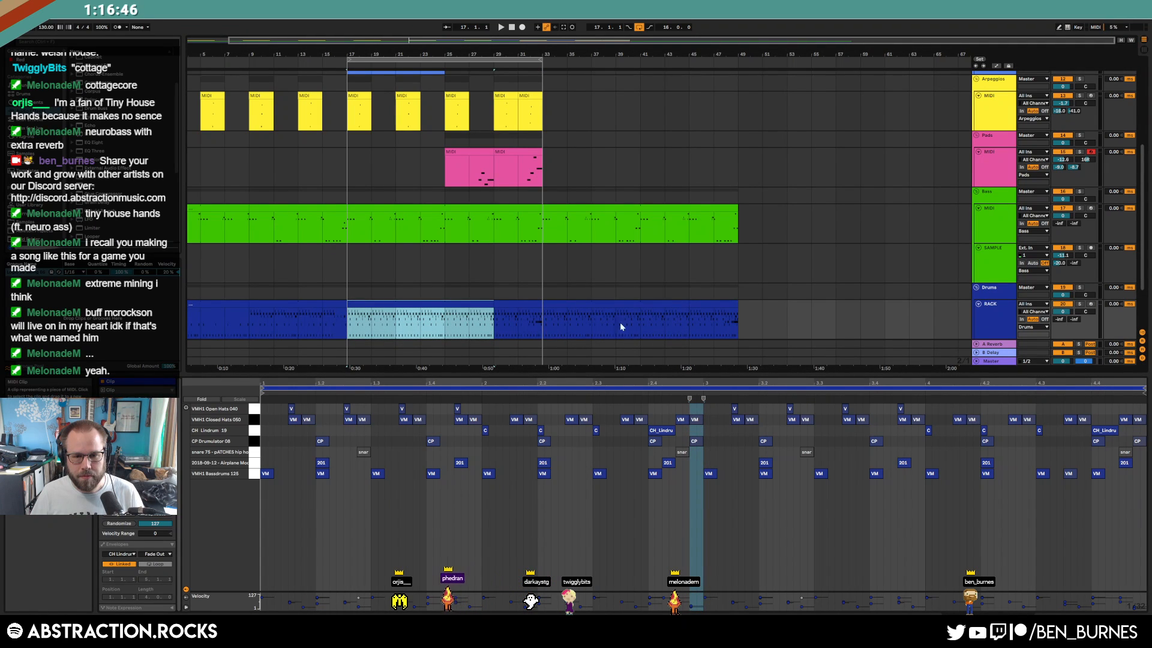
left_click(576, 304)
key("ctrl+z")
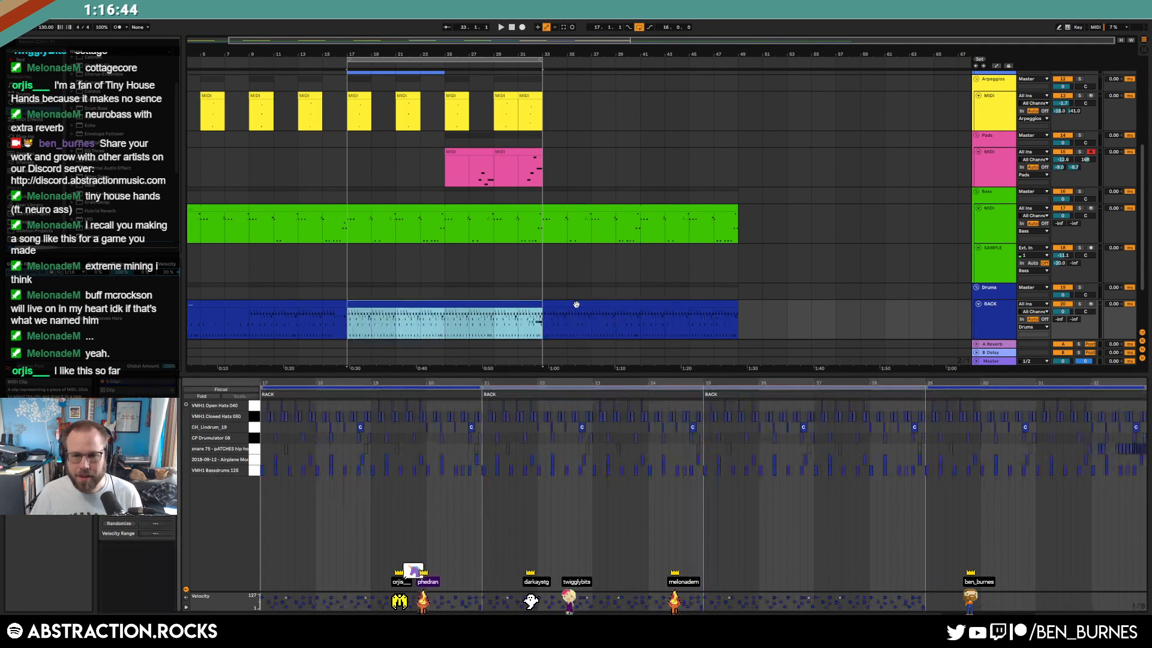
key("ctrl+z")
key("ctrl+z")
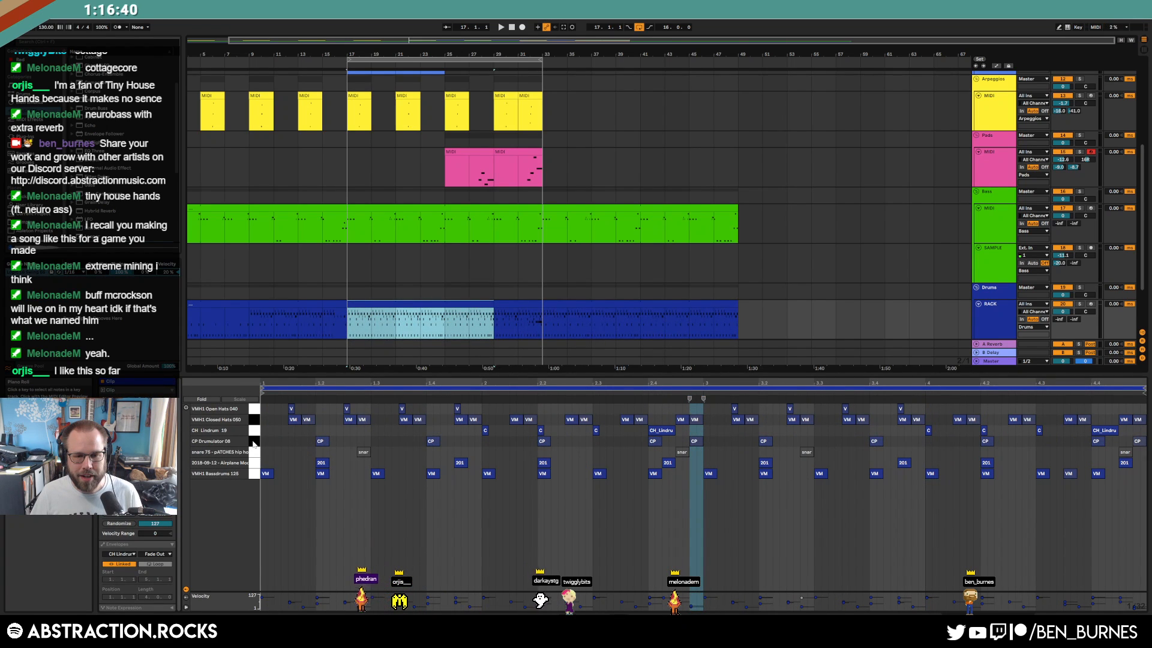
left_click(312, 323)
key("space")
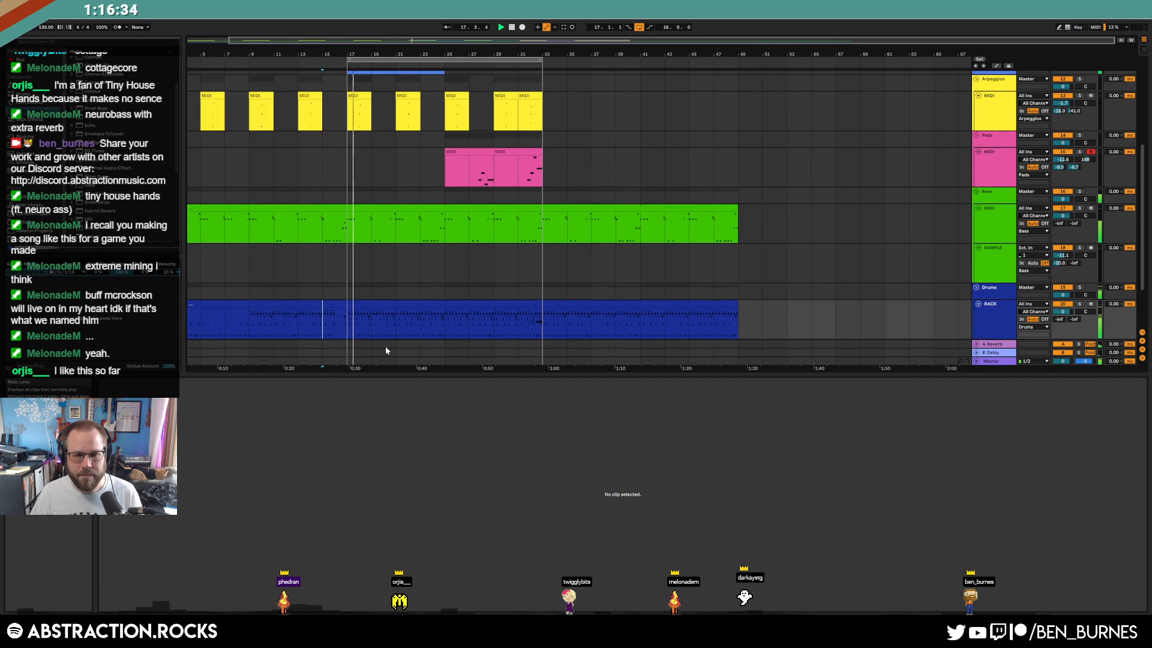
Select the lead clip on track 11 and arm that track for recording
scroll(701, 338, "up", 2)
key("shift+Tab")
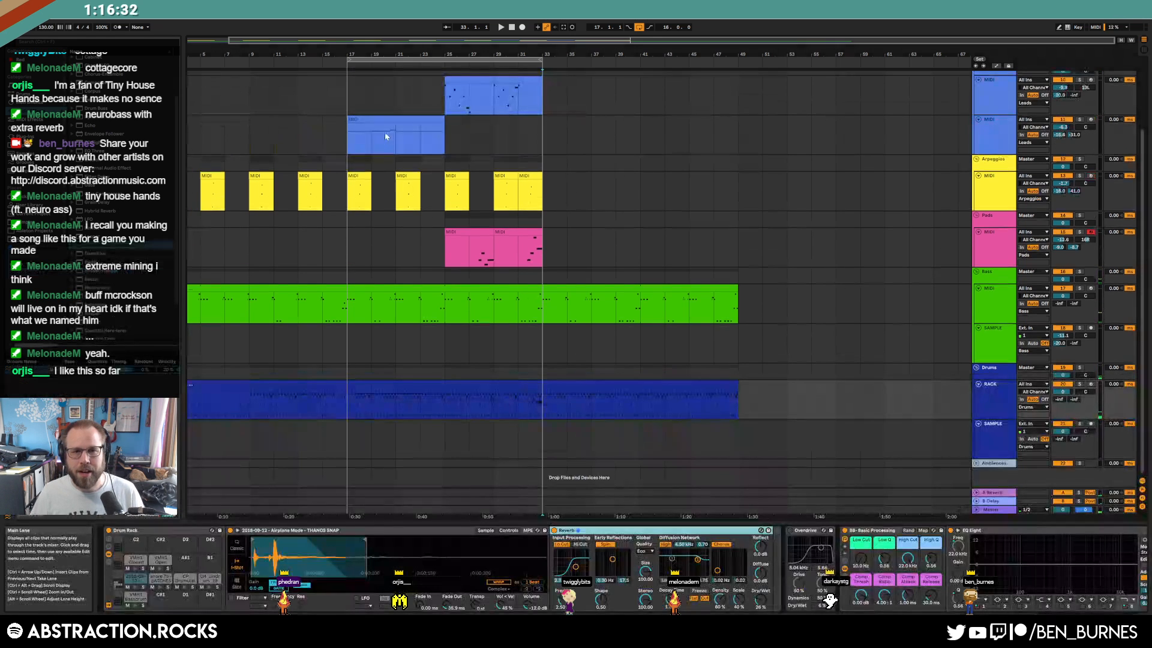
left_click(395, 119)
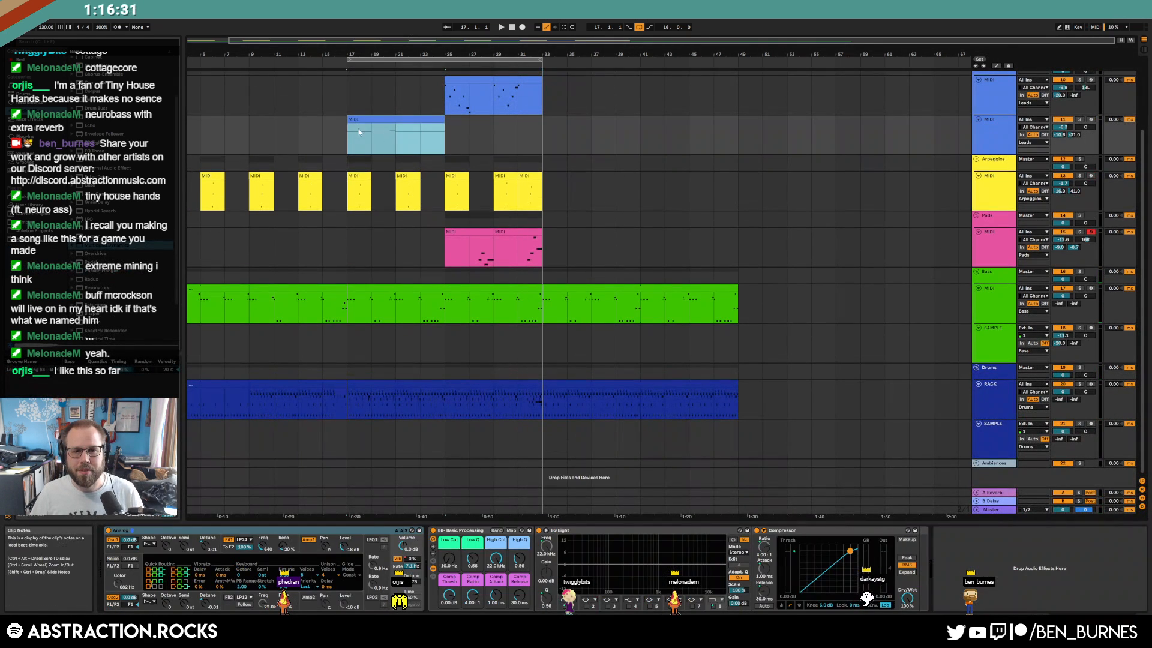
left_click(1091, 119)
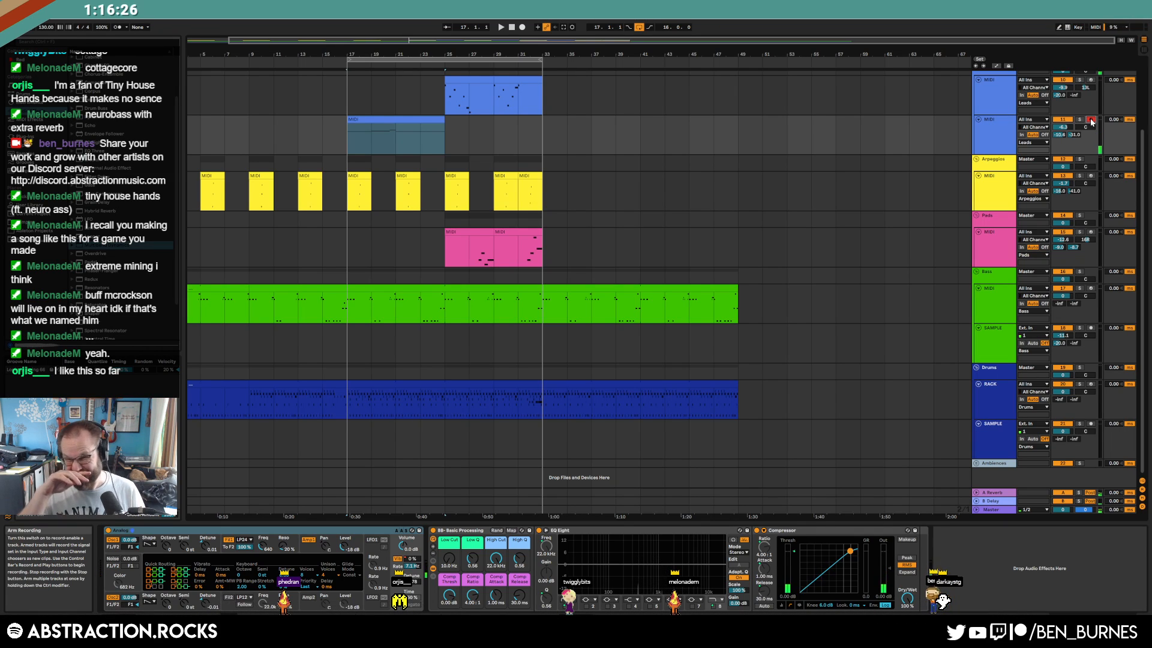
left_click(396, 121)
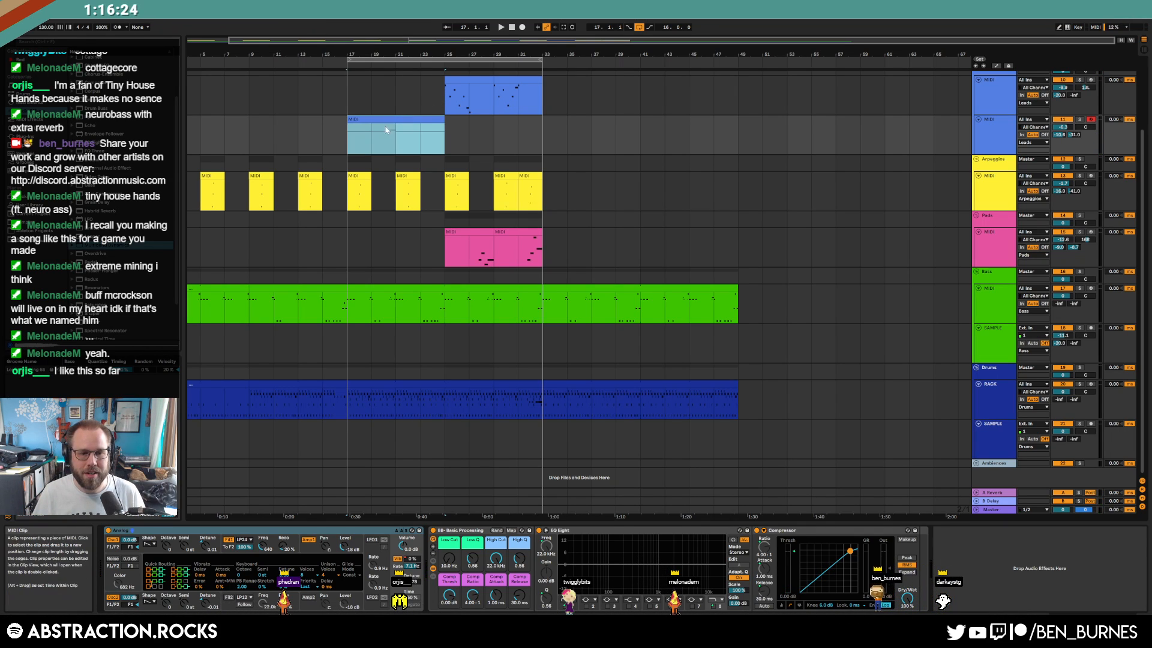
Lengthen the Analog Amp1 decay to 2.65 s while playing, and move the loop to bars 33–49
left_click(312, 547)
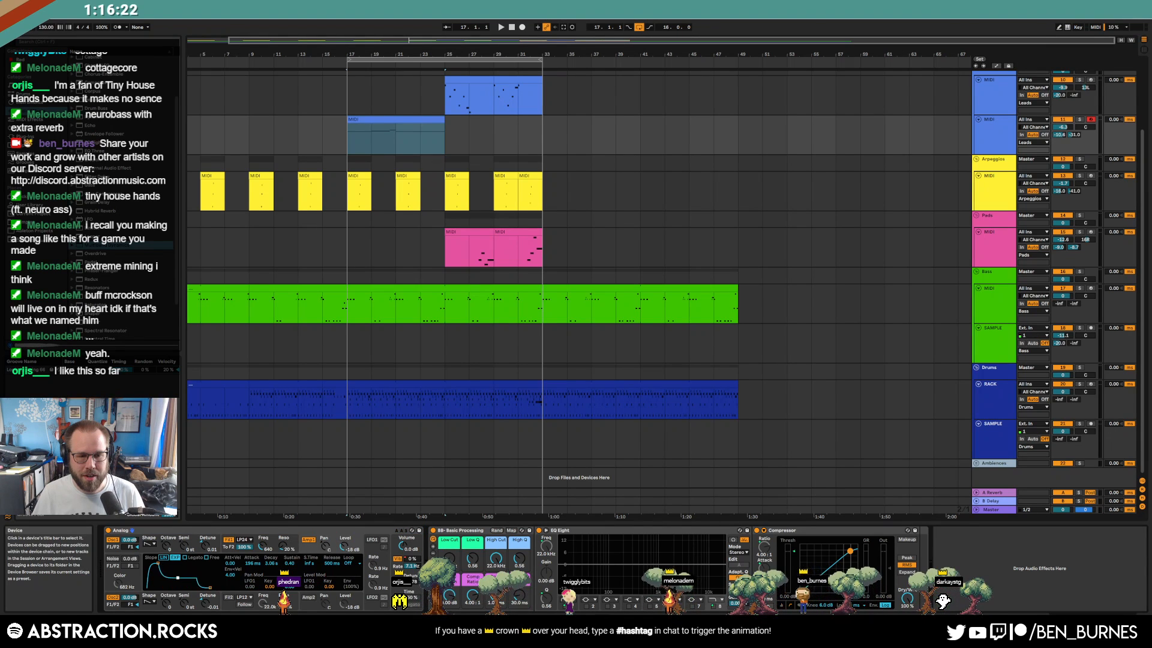
key("space")
left_click_drag(176, 575, 161, 565)
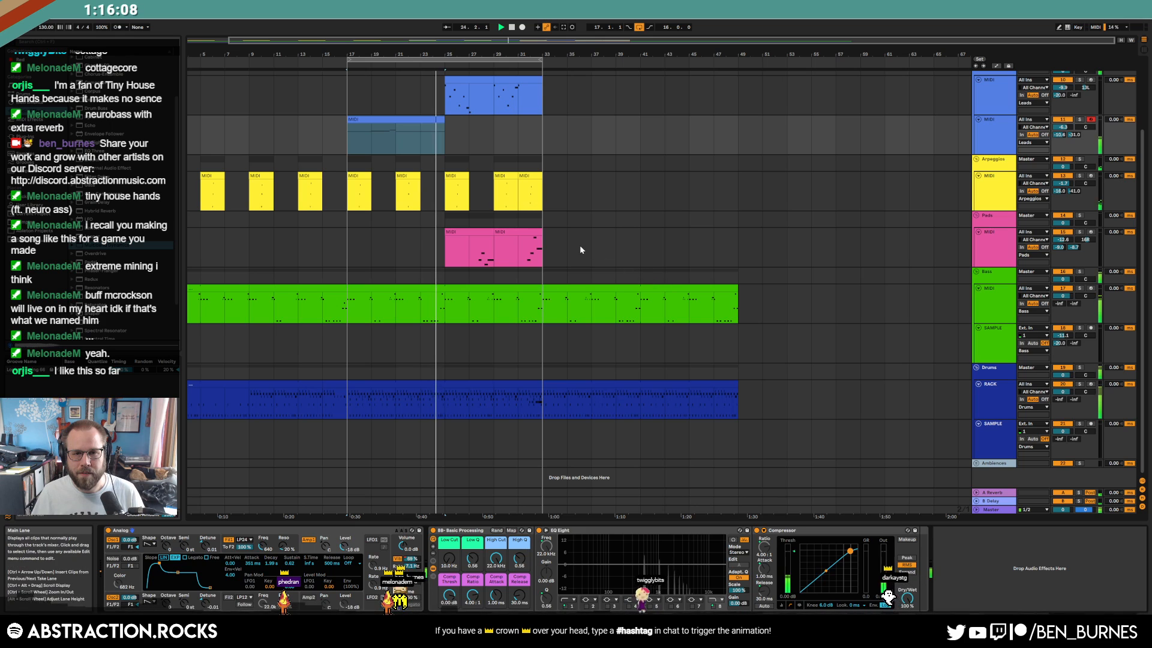
left_click_drag(479, 64, 675, 63)
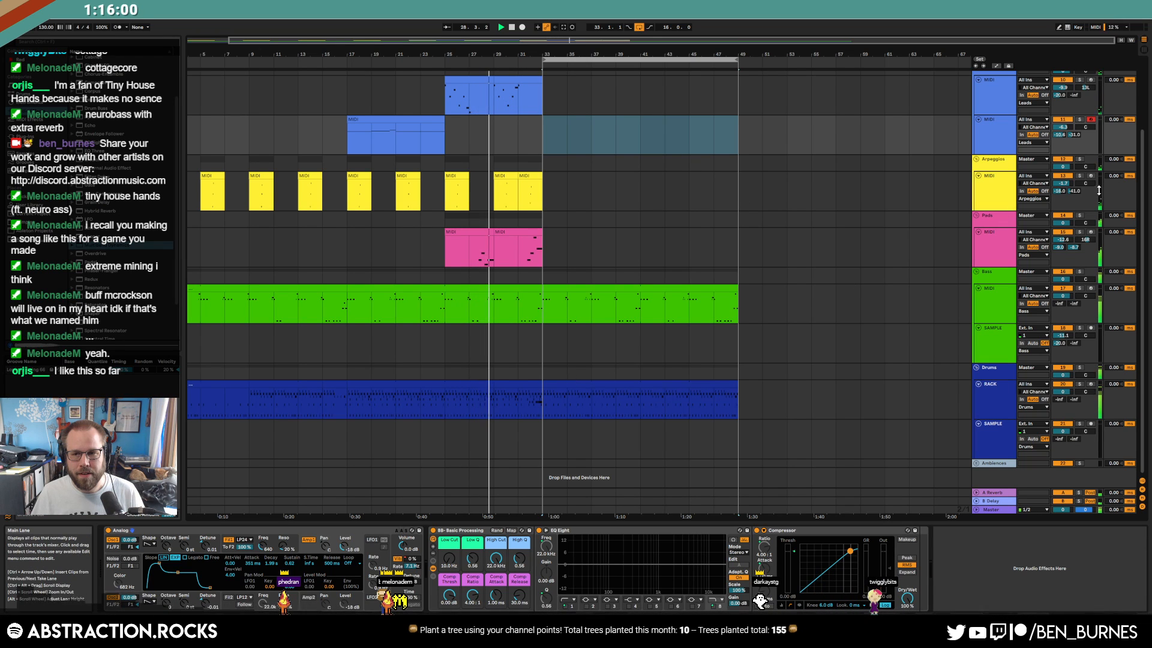
left_click(995, 197)
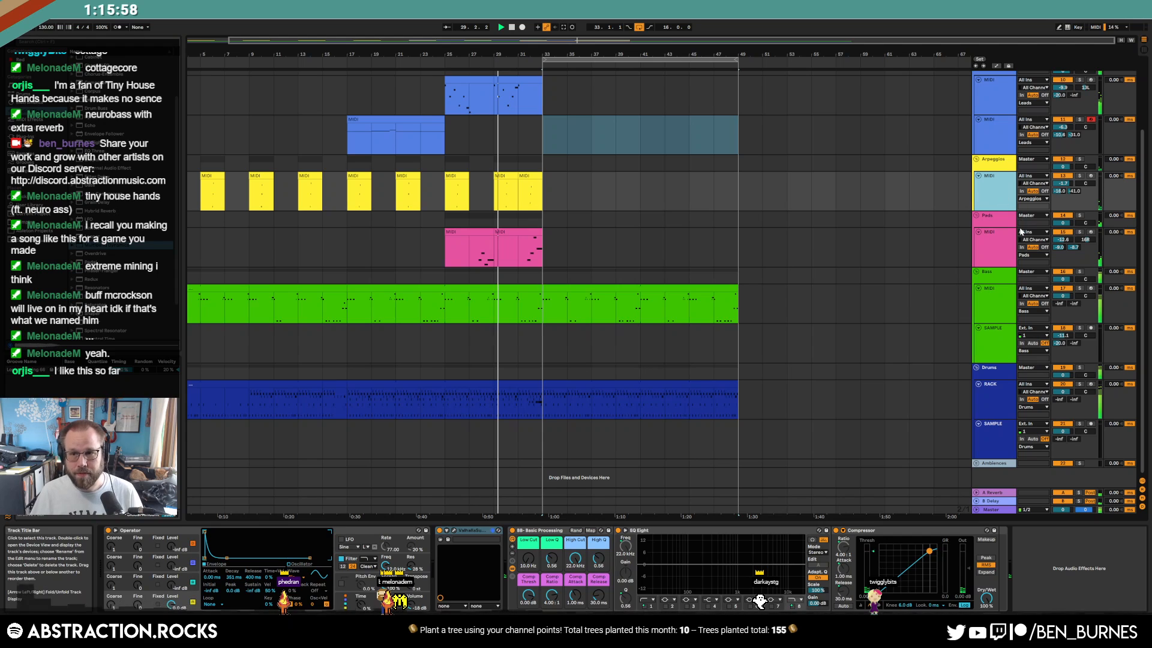
Add a MIDI track below Arpeggios with a bar-33 clip of repeating C4 notes
key("ctrl+shift+t")
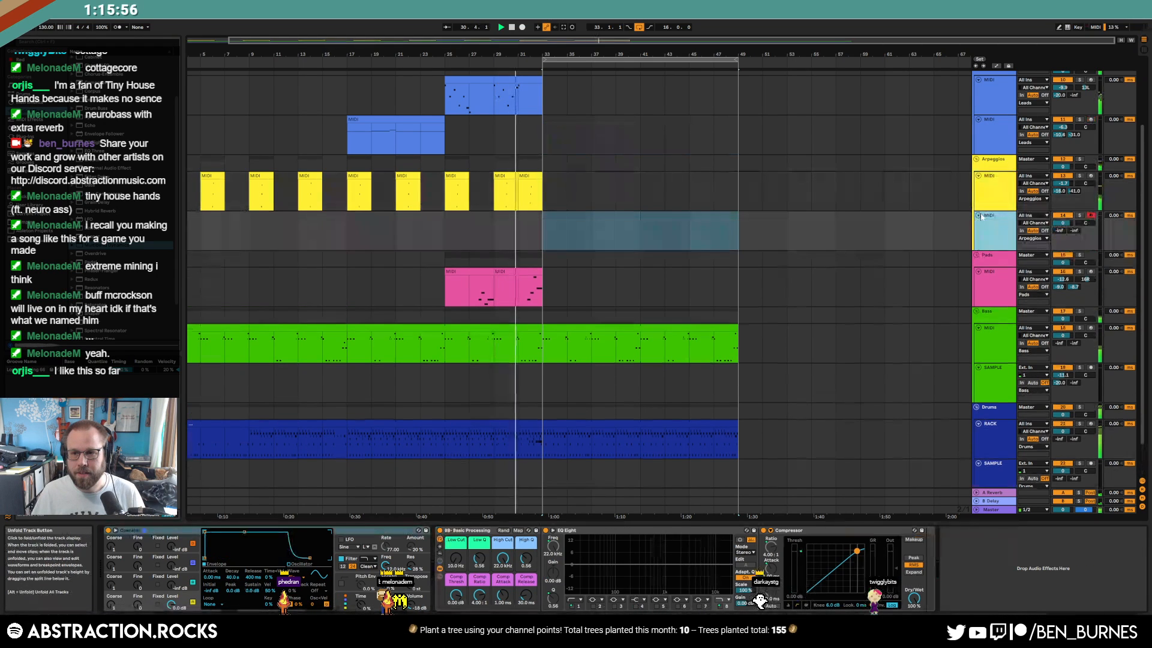
left_click_drag(545, 230, 560, 232)
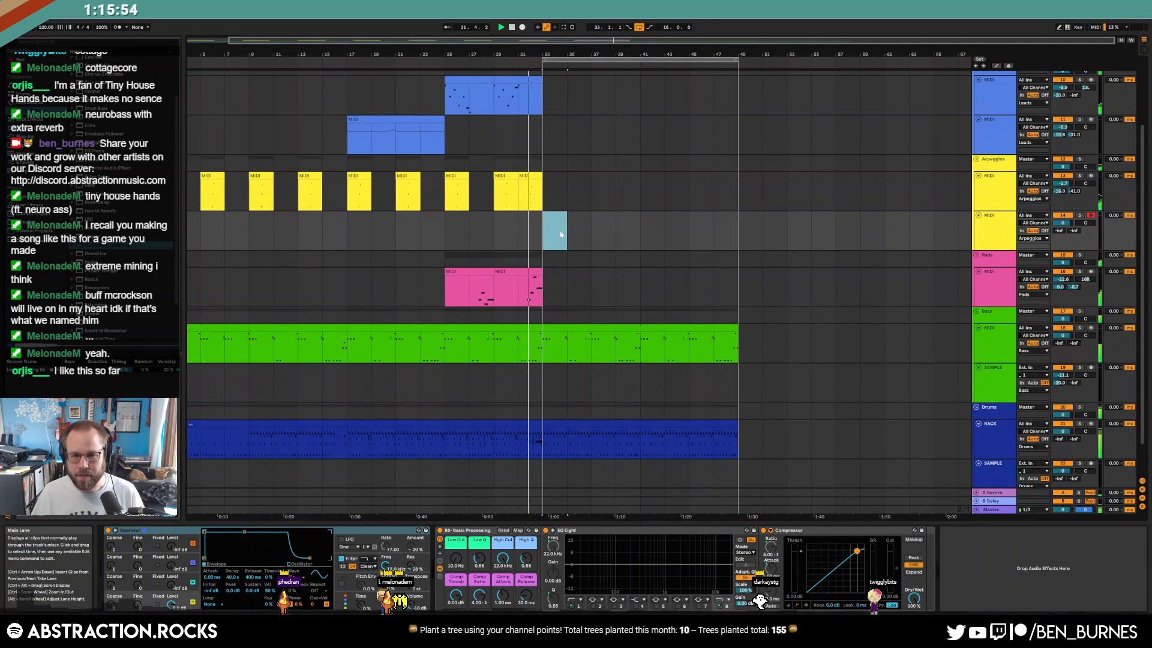
key("ctrl+shift+m")
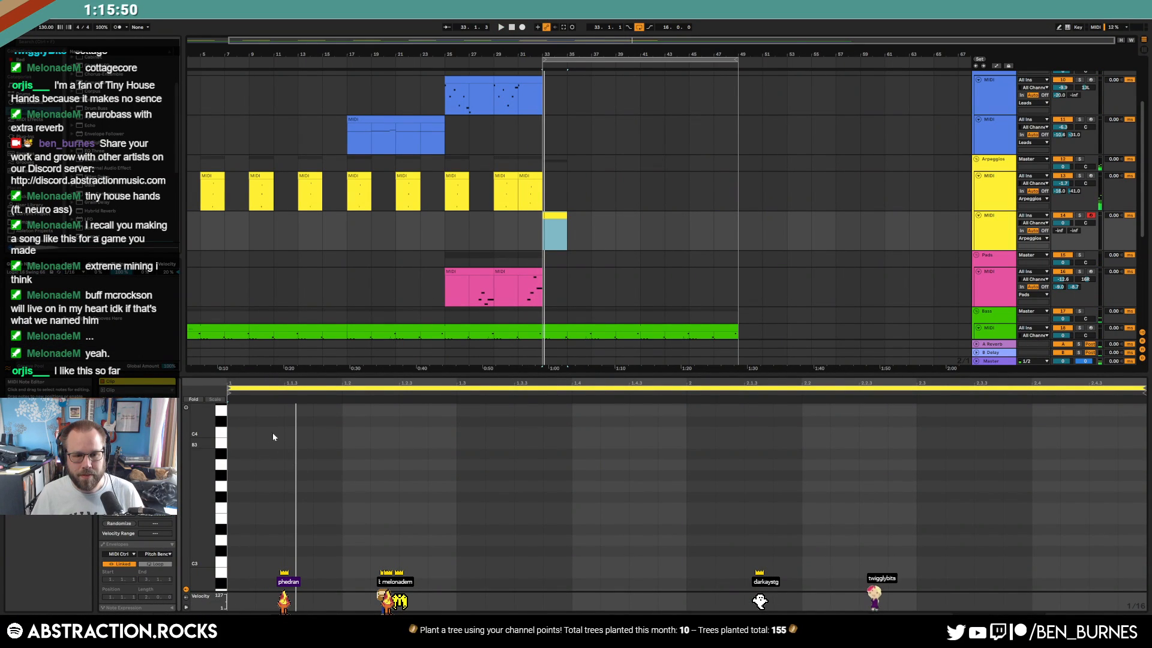
double_click(288, 431)
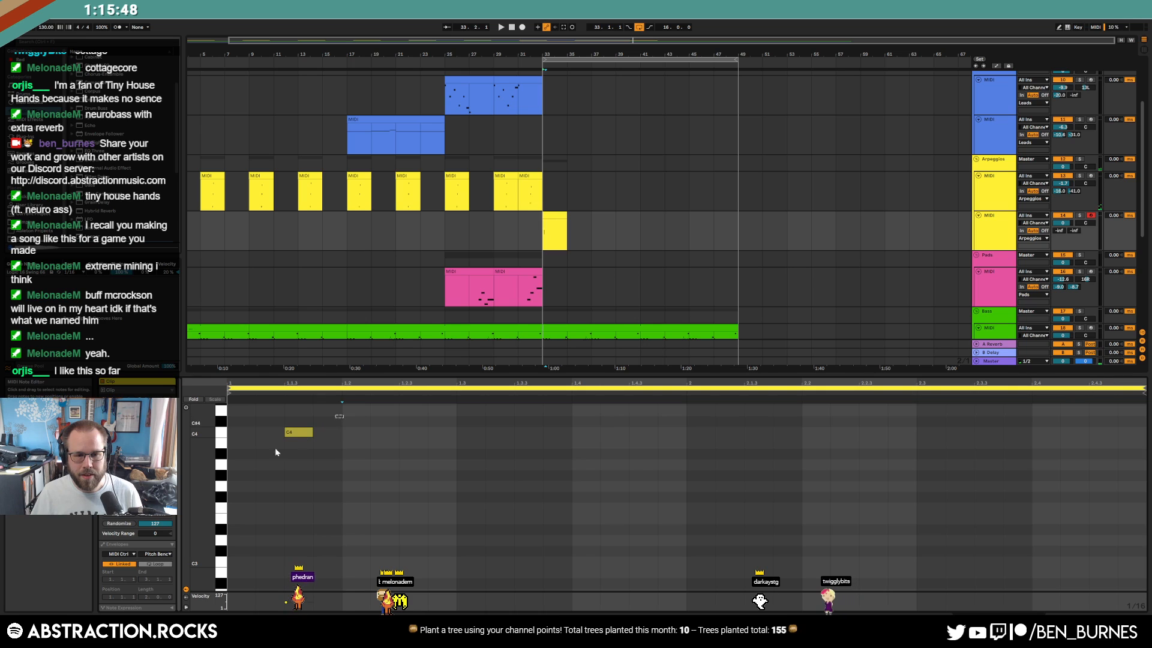
key("ctrl+d")
key("ctrl+d")
key("ctrl+d")
key("ctrl+d")
key("ctrl+d")
key("ctrl+d")
key("ctrl+d")
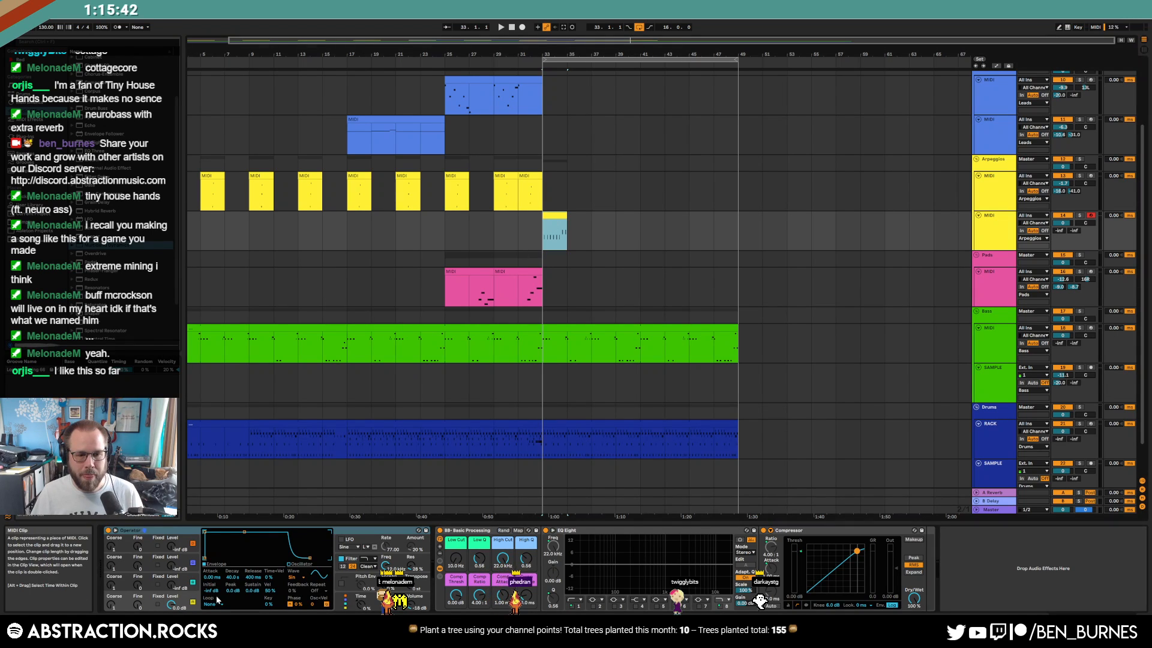
Make the Operator plucky with no sustain, a new waveform and 311 ms decay; extend the clip to bar 49
left_click_drag(243, 534, 240, 557)
left_click(292, 576)
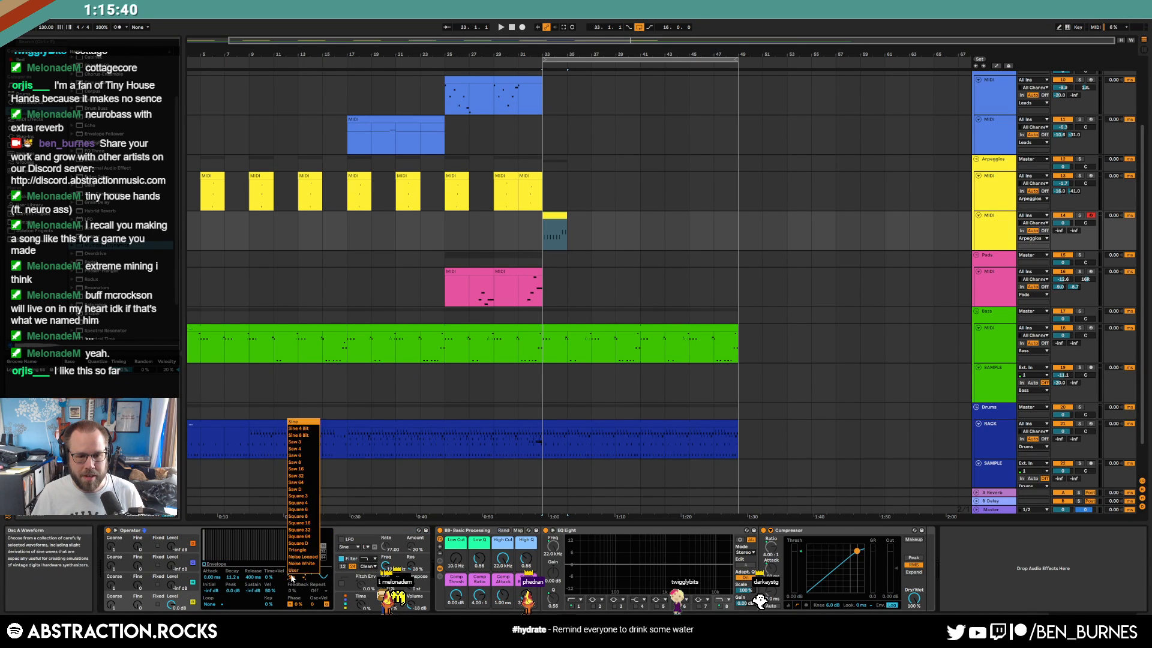
left_click(303, 429)
left_click(386, 585)
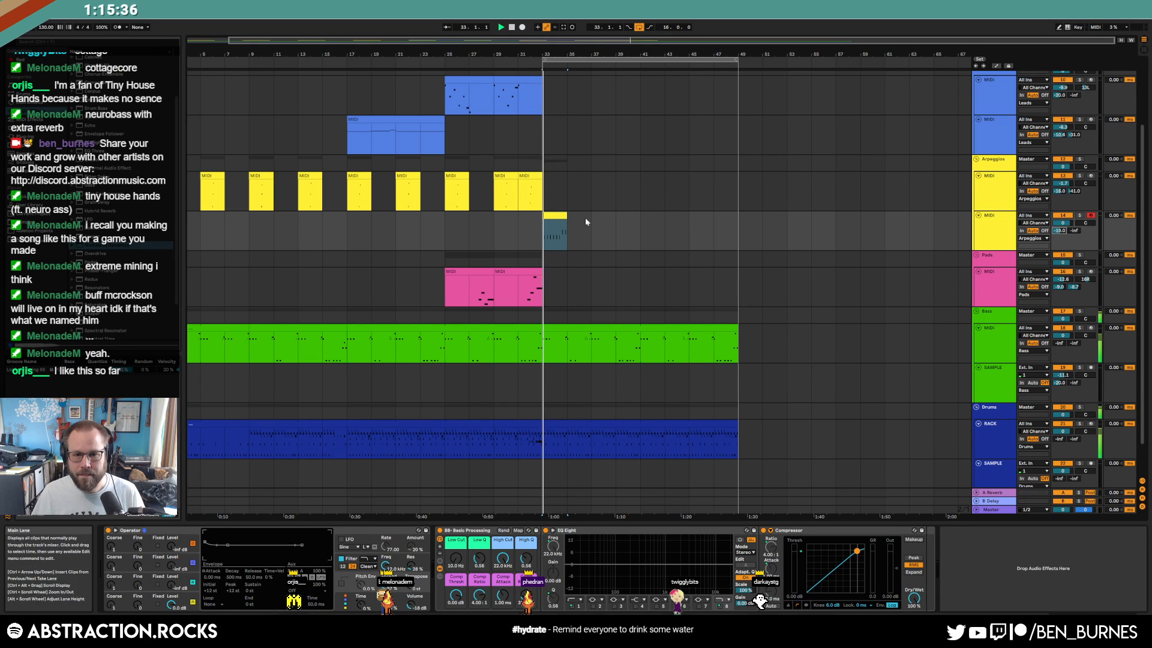
key("space")
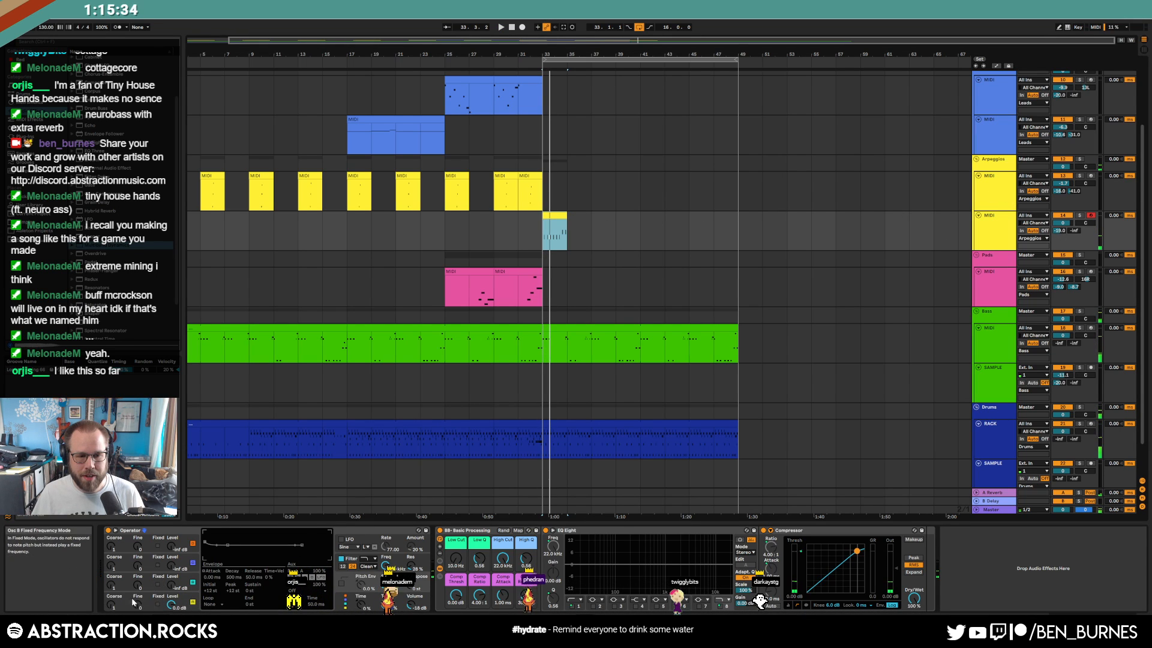
left_click(133, 602)
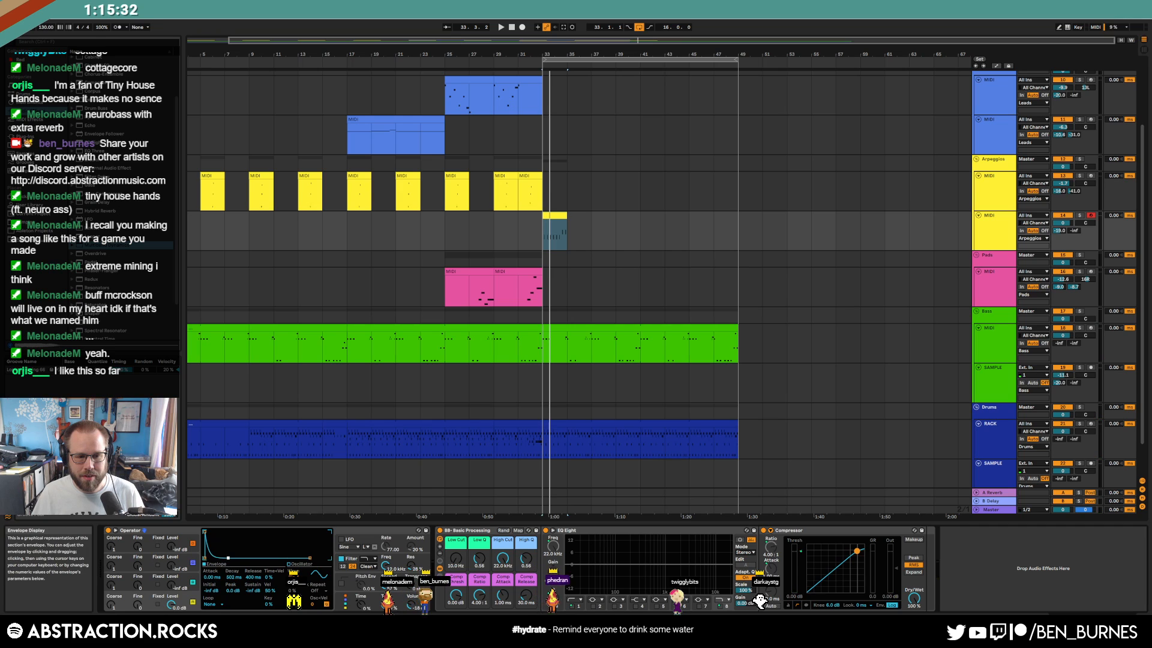
key("space")
left_click_drag(228, 558, 226, 558)
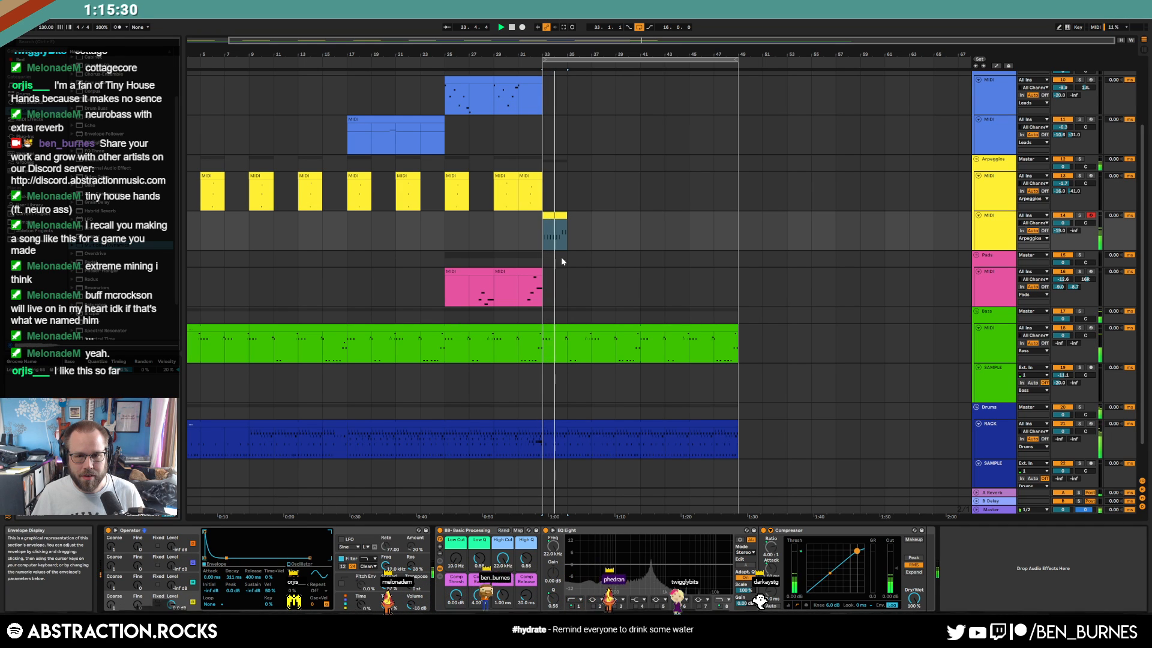
left_click_drag(566, 231, 736, 234)
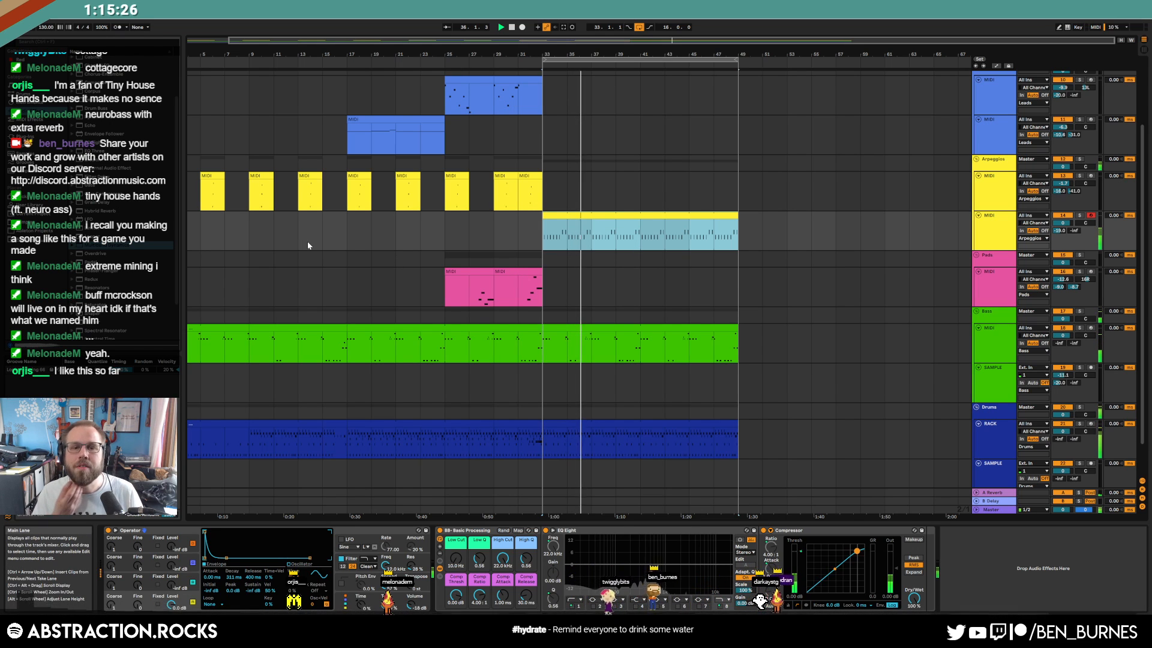
In the new clip at bars 35–37, add D#4 and G4 notes and delete the stray C#4
key("space")
left_click_drag(570, 231, 588, 231)
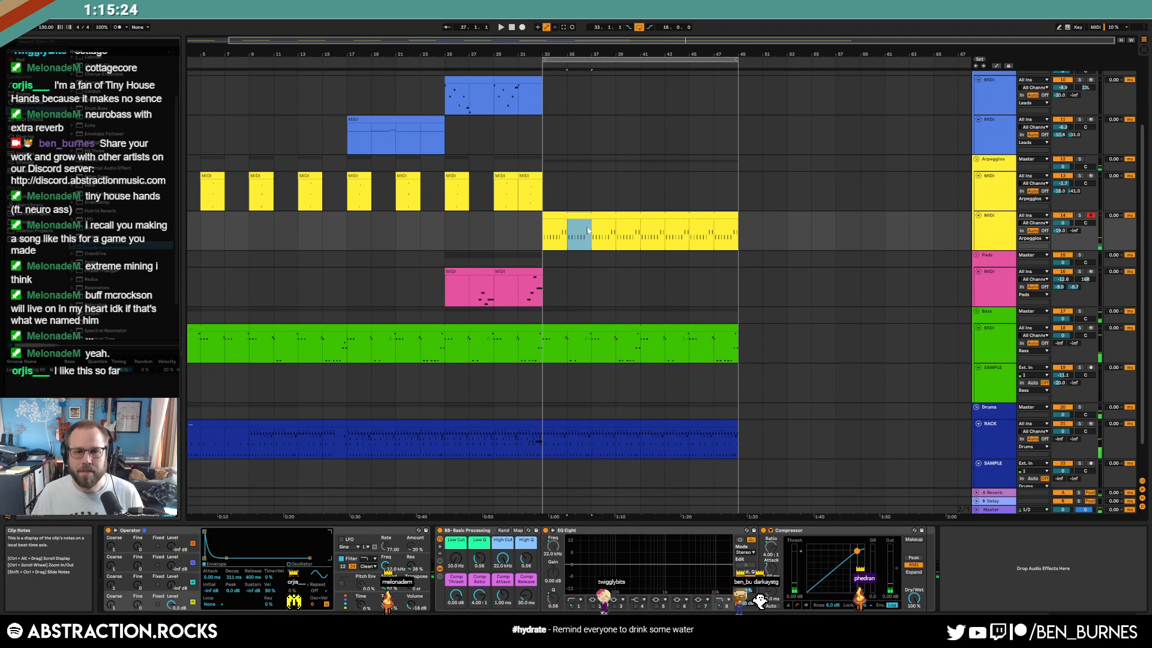
double_click(588, 231)
left_click(929, 432)
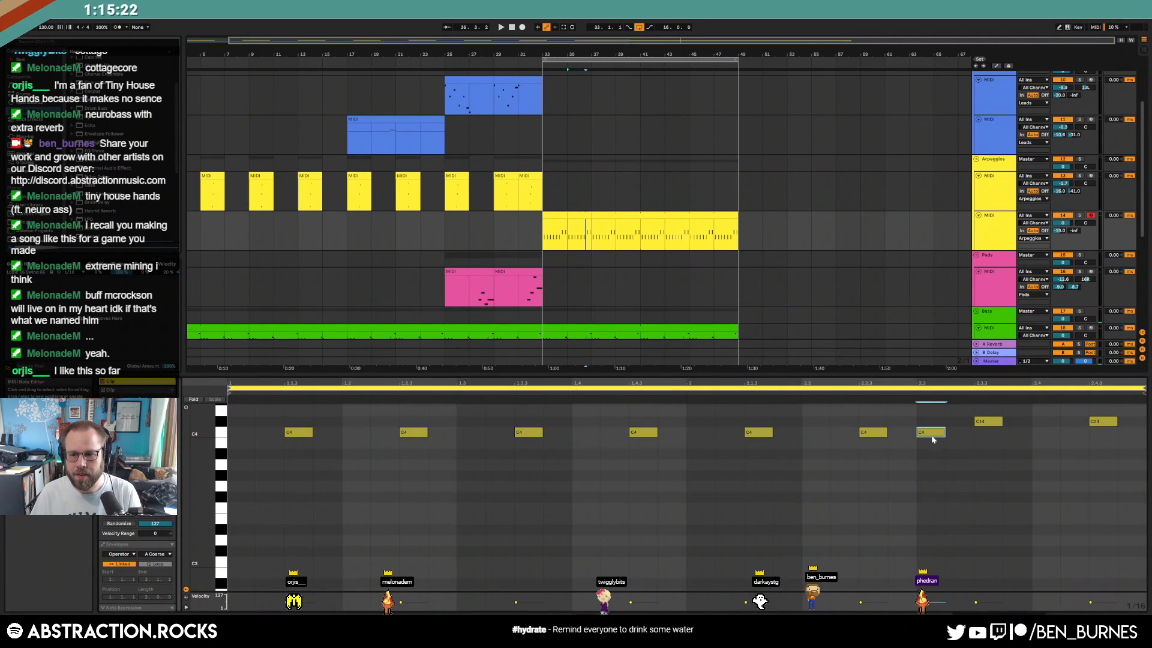
scroll(969, 458, "up", 3)
double_click(1044, 434)
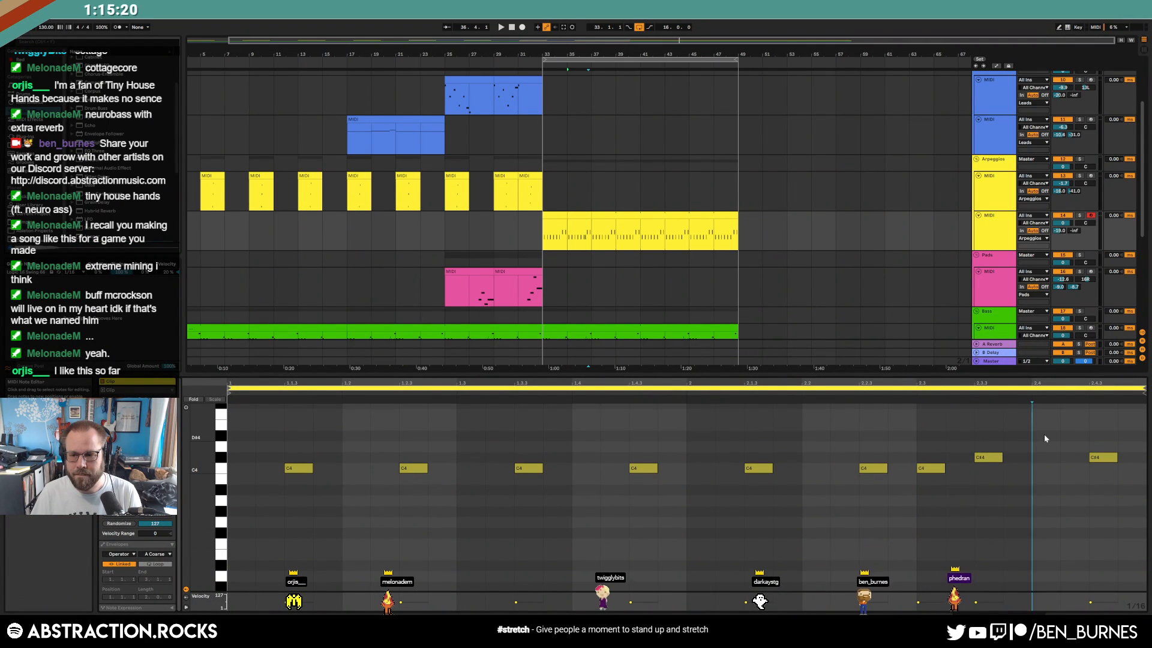
scroll(1074, 447, "up", 1)
double_click(1097, 429)
left_click_drag(1100, 460, 1113, 525)
key("Delete")
Duplicate the bars 33–37 section to bars 37–41 and audition it from bar 33
left_click_drag(583, 230, 555, 224)
key("ctrl+d")
key("space")
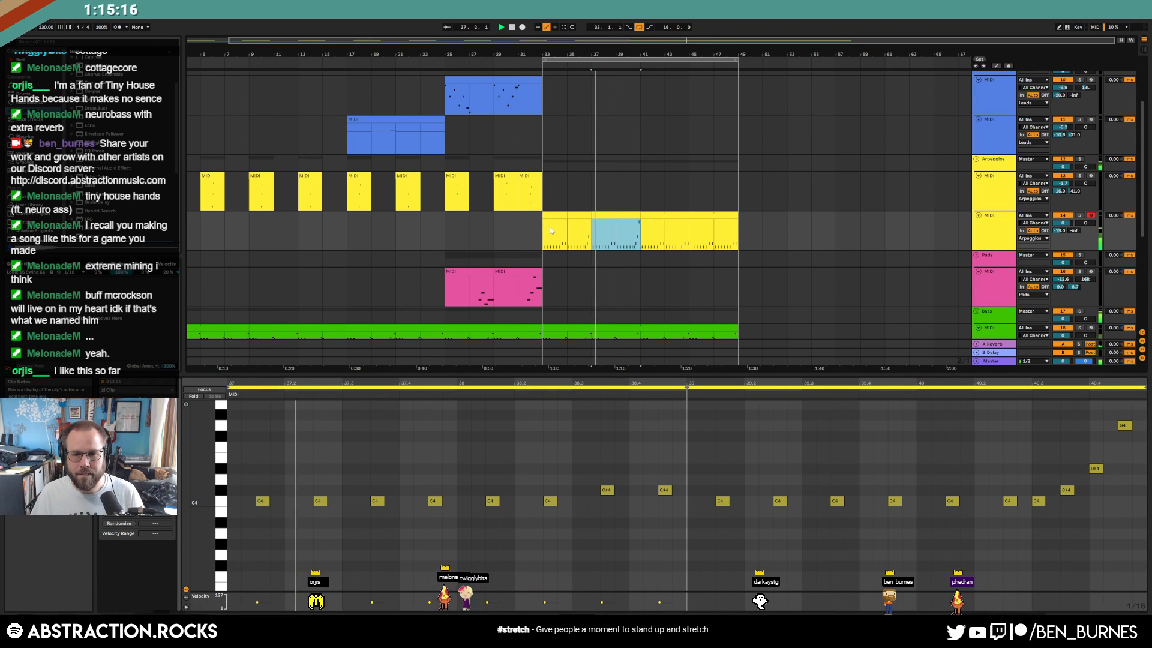
left_click(552, 224)
key("space")
key("space")
key("shift+Tab")
key("space")
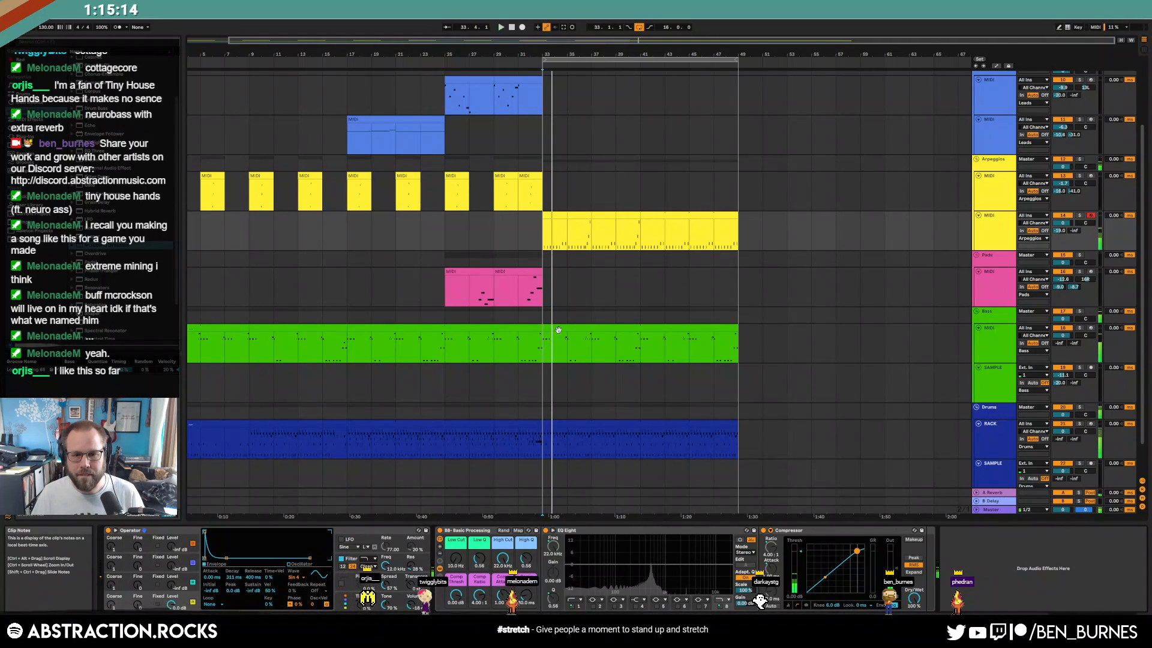
Raise the green bass clip's first note from C1 to C#1
left_click(558, 321)
double_click(557, 328)
left_click(263, 448)
key("Up")
left_click(723, 449)
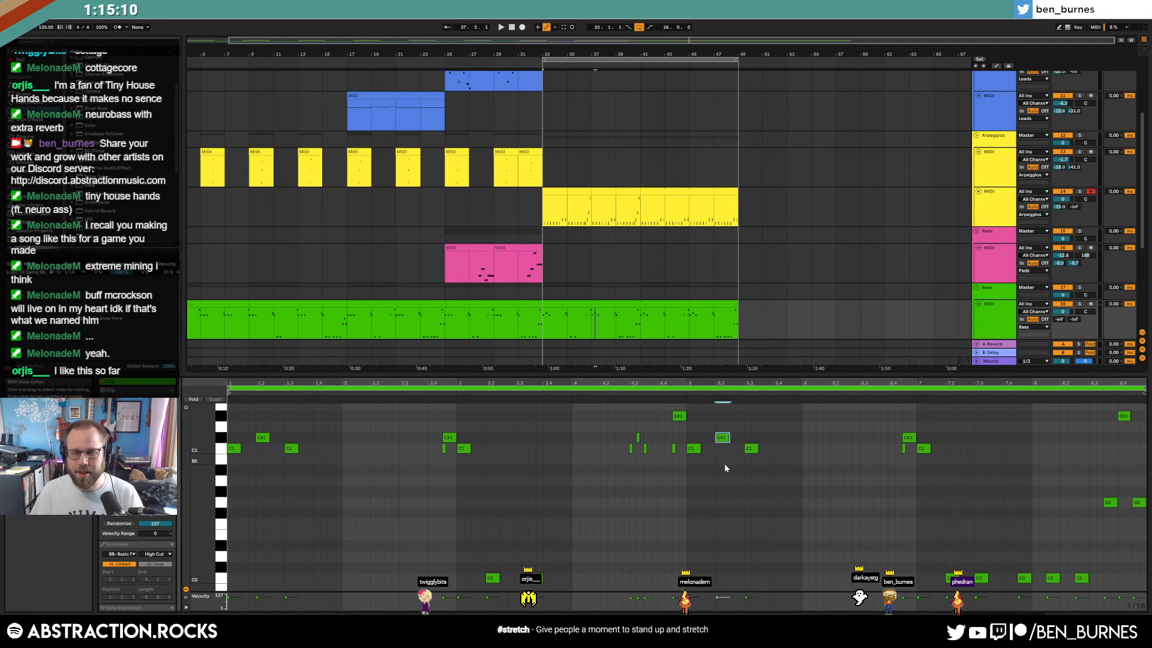
Duplicate the arpeggio clip at bars 33–37 repeatedly so it runs through bar 49
left_click(348, 214)
left_click(540, 221, "shift")
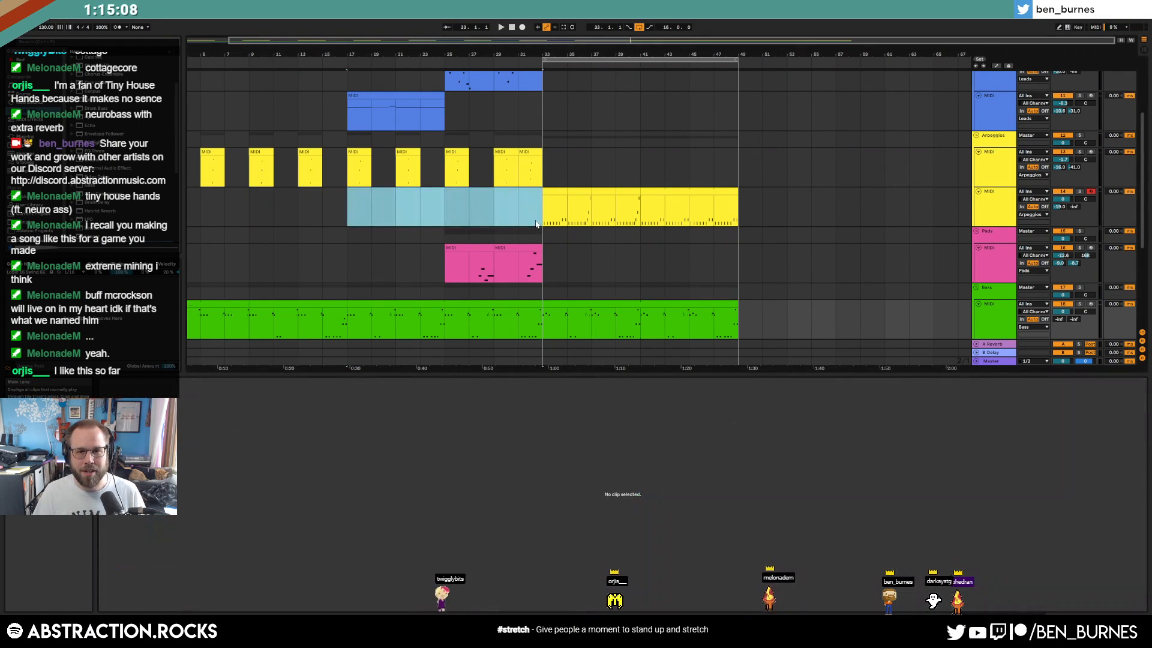
left_click(549, 217)
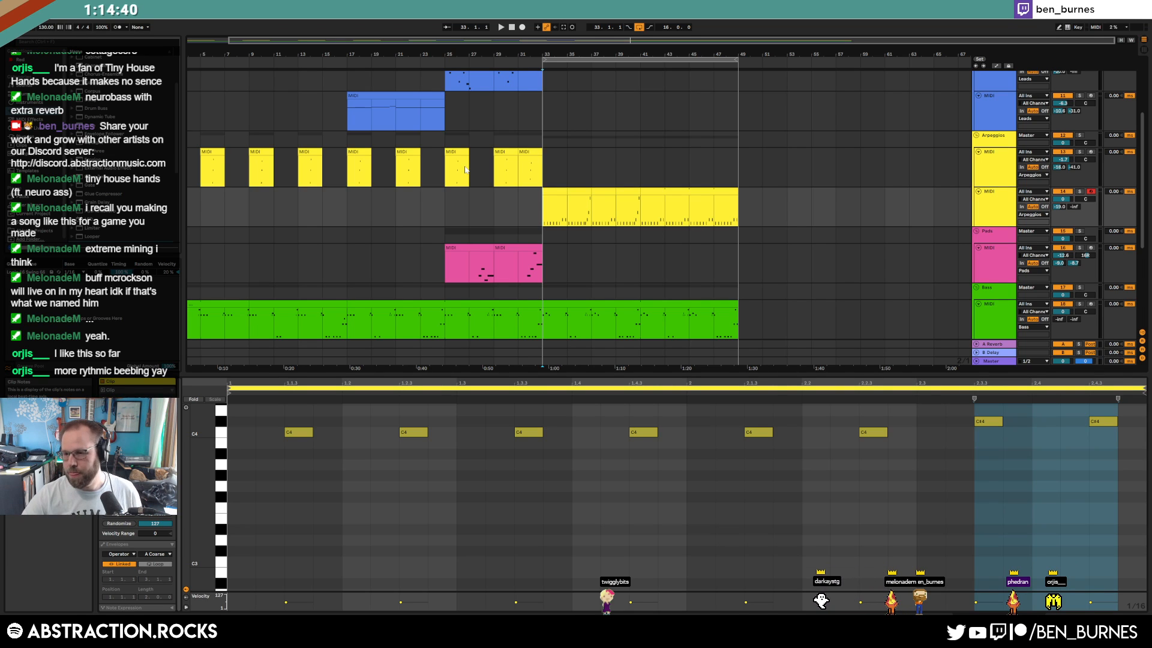
left_click(438, 57)
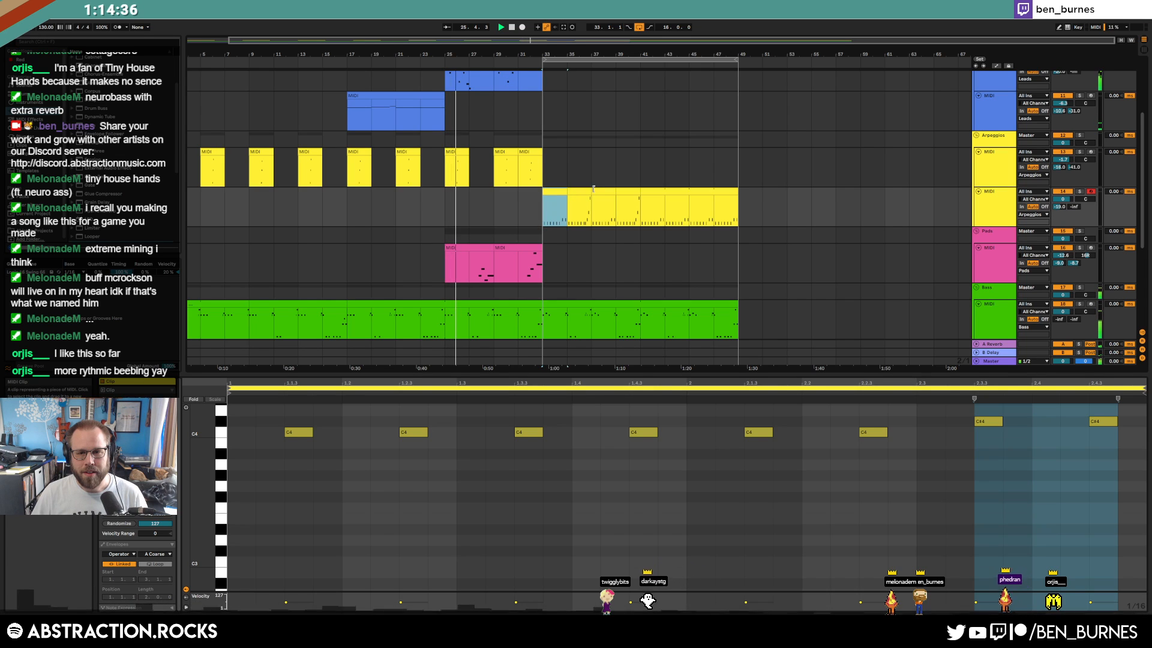
left_click(557, 192)
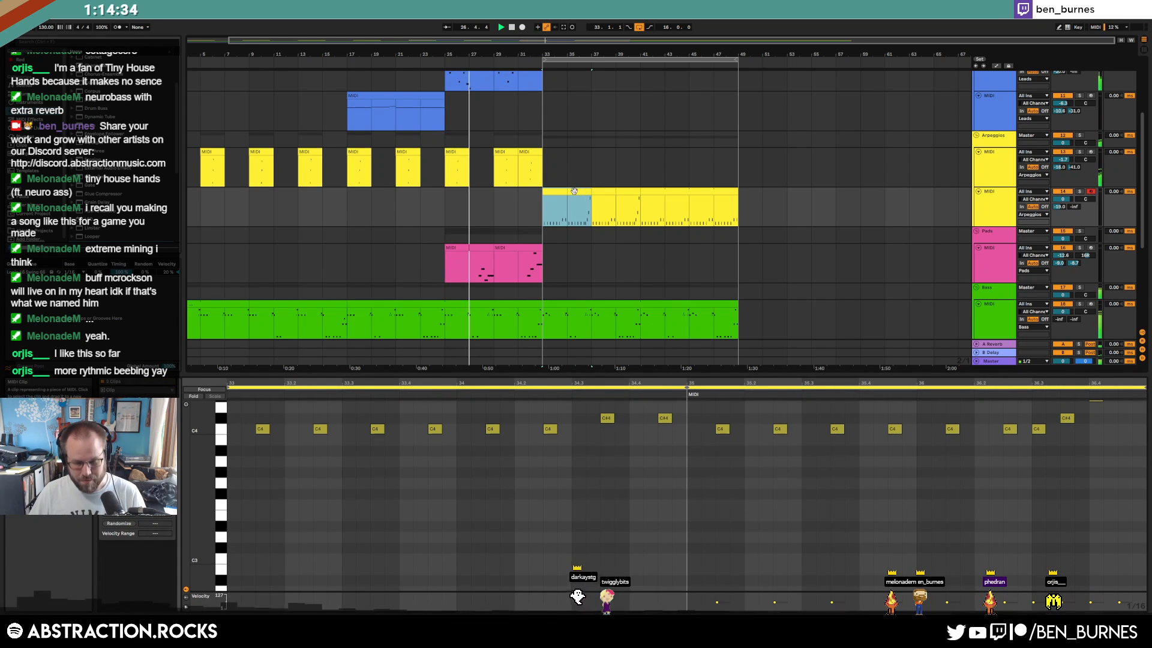
double_click(575, 190)
key("ctrl+d")
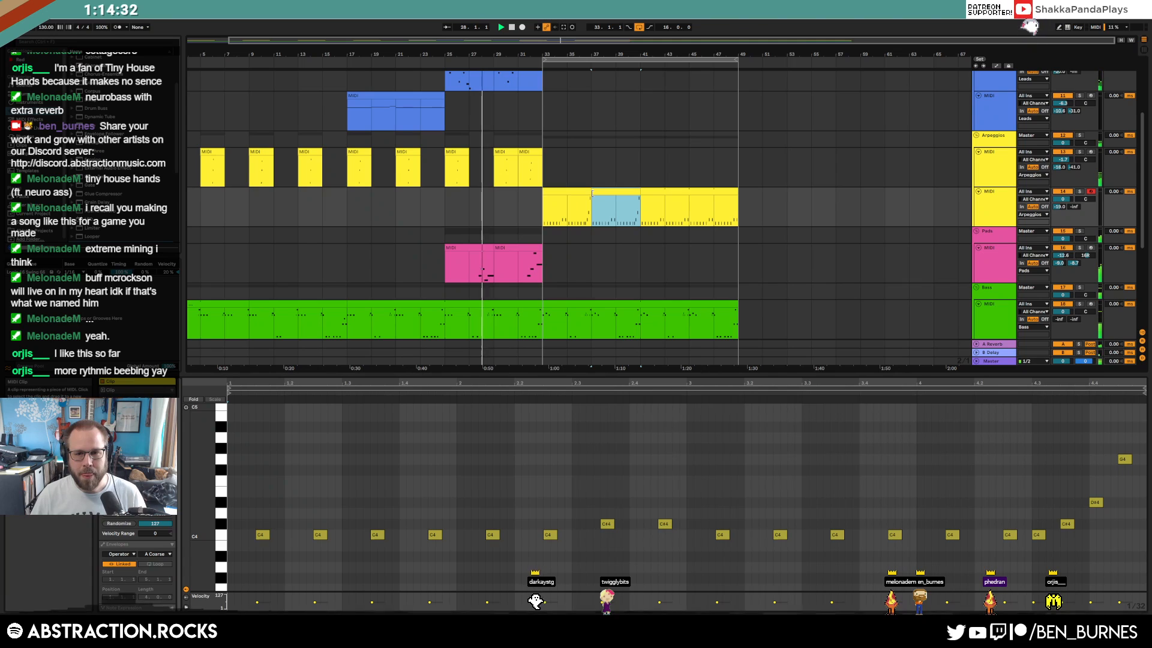
key("ctrl+d")
key("ctrl+d")
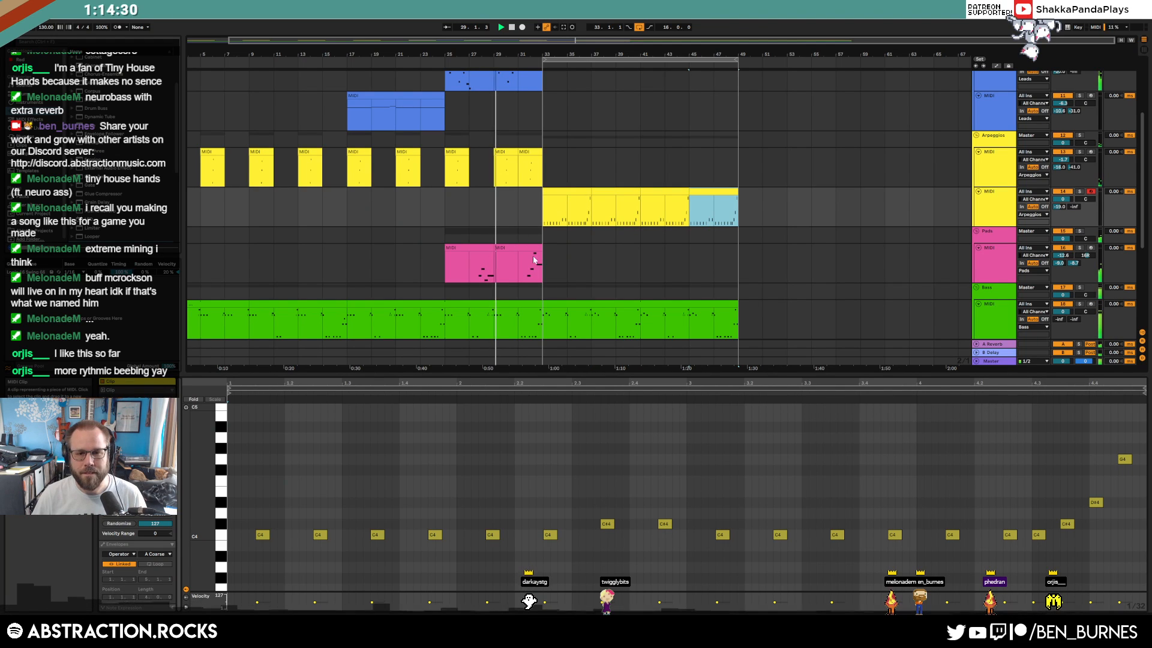
key("shift+Tab")
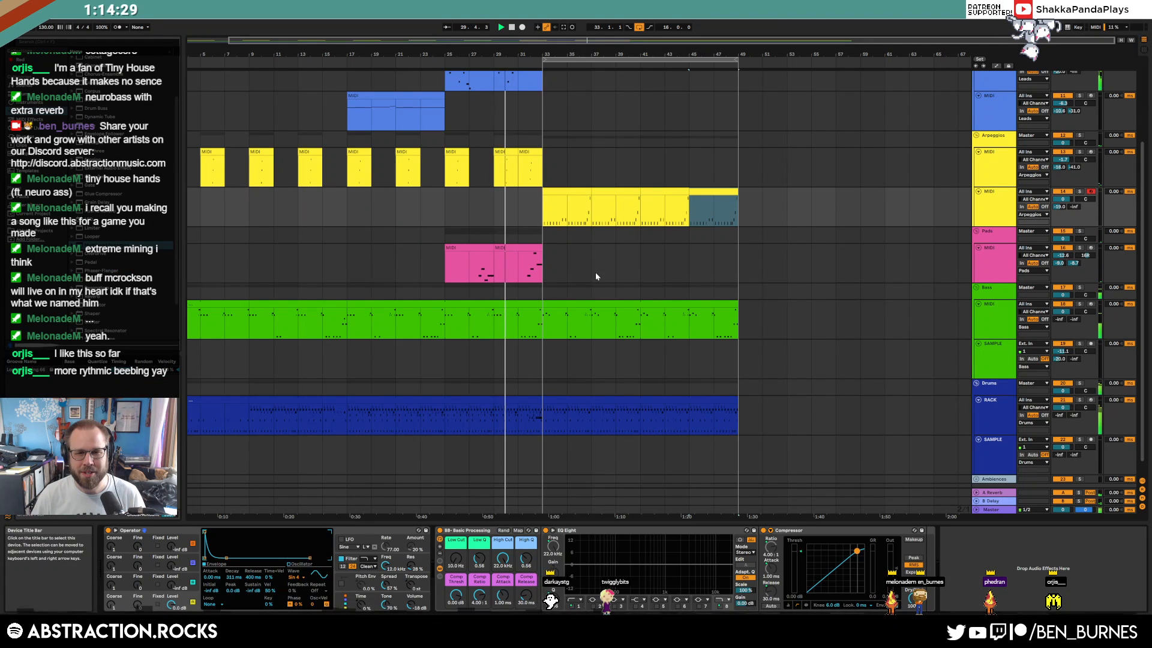
Duplicate the pink pad clip from bars 25–33, then delete its copies in bars 33–49
left_click(473, 247)
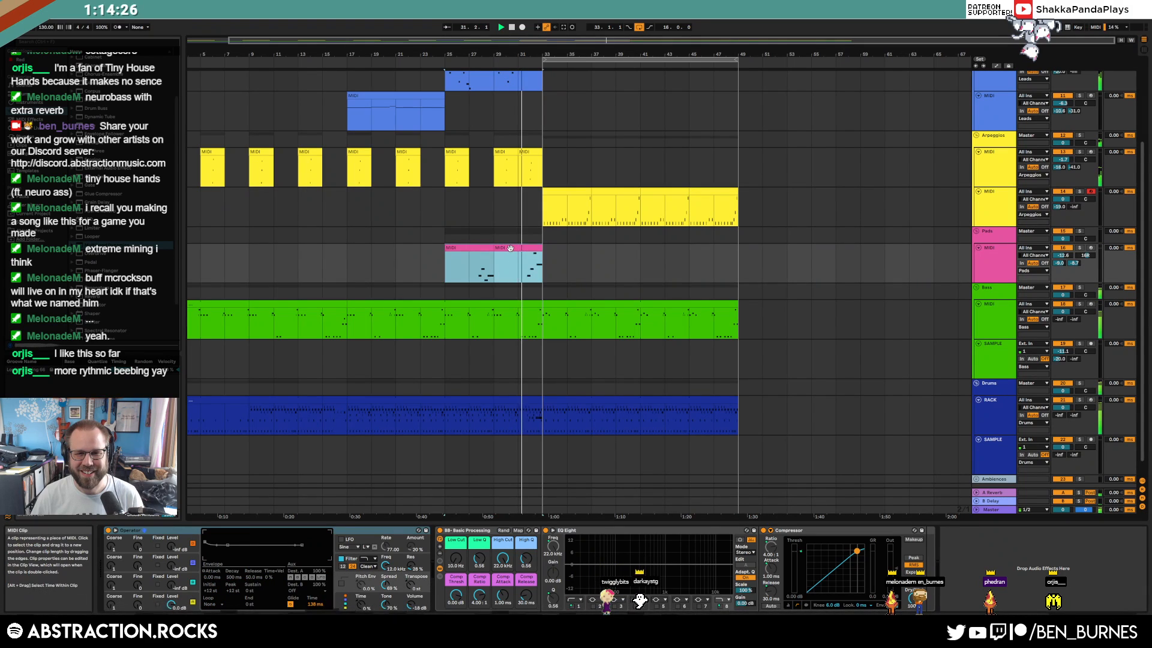
key("ctrl+d")
key("ctrl+d")
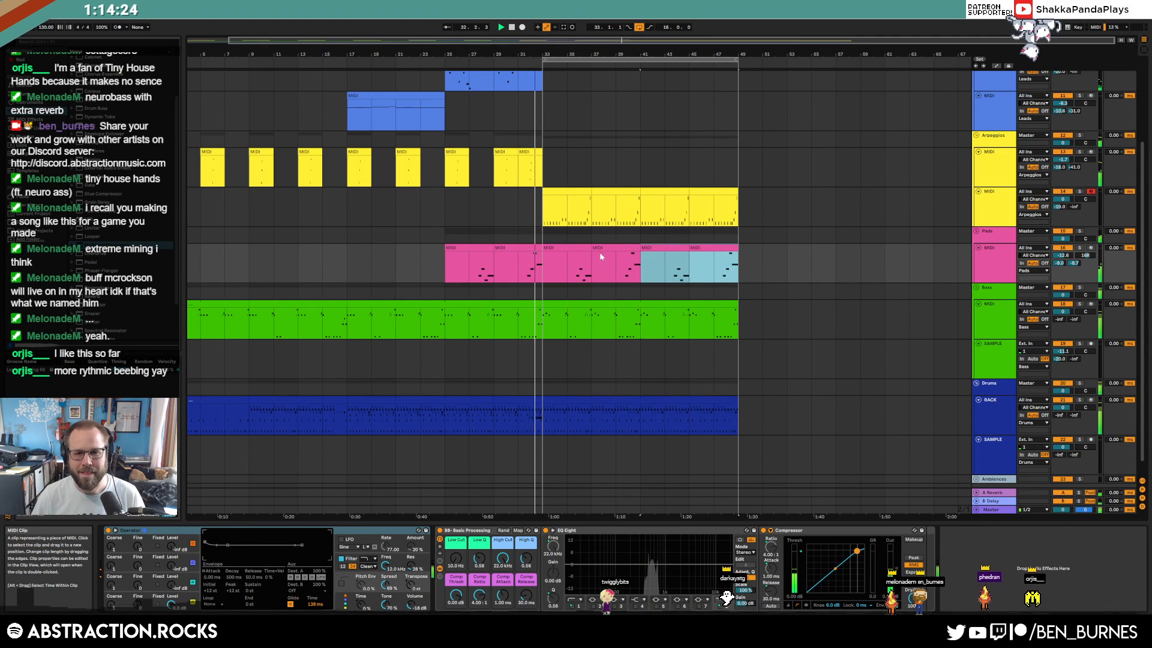
left_click(570, 247)
left_click(707, 247, "shift")
key("Delete")
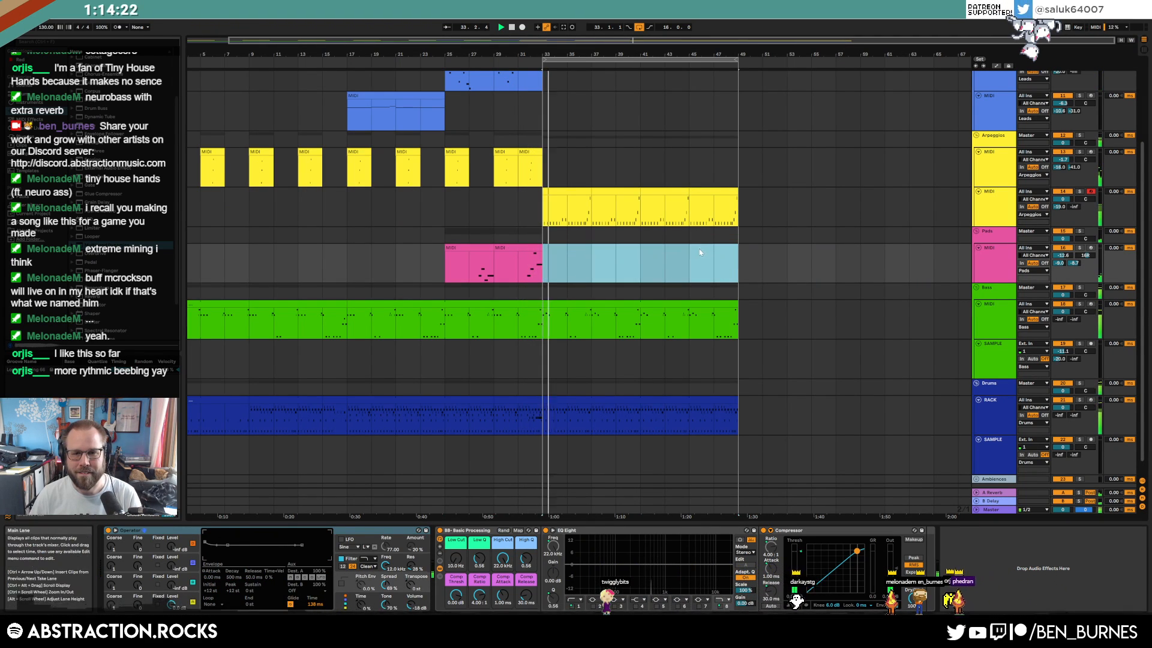
Add a C1 and a D#1 note to the bass line and nudge the short note up to D1
double_click(520, 318)
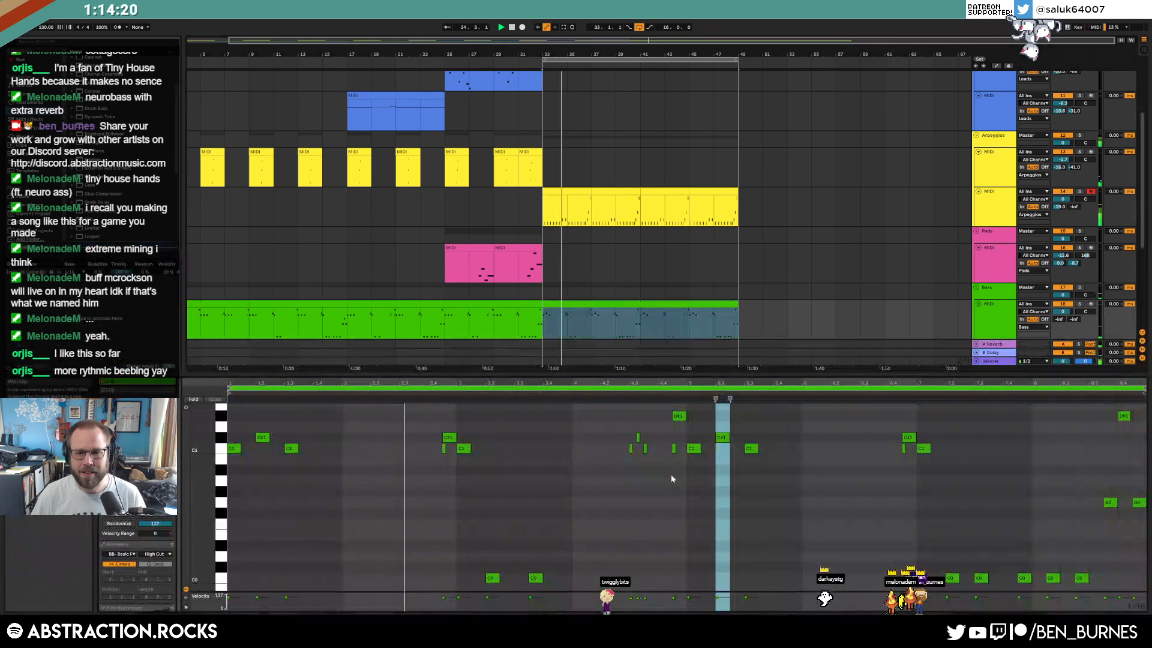
double_click(397, 448)
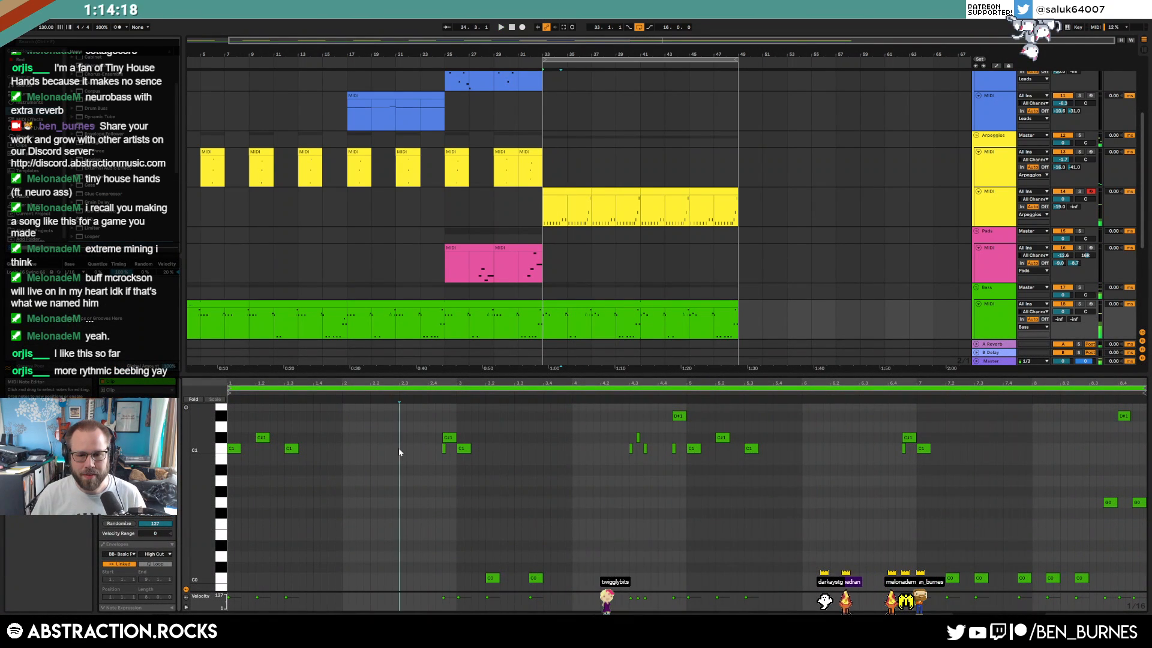
left_click_drag(395, 449, 403, 450)
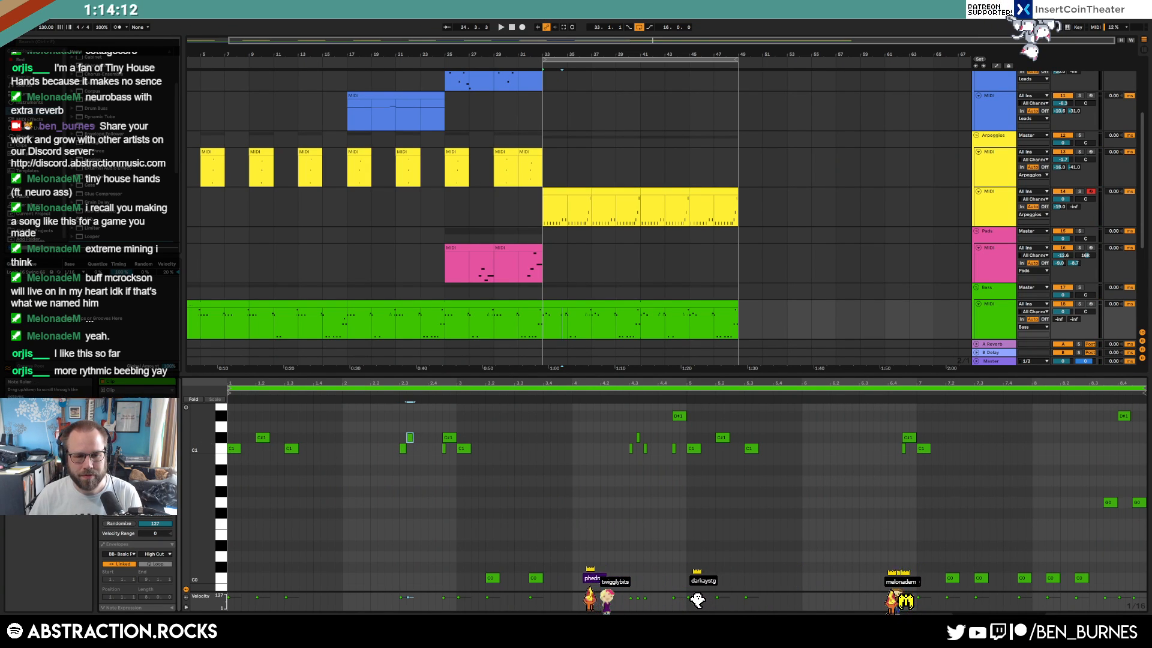
left_click_drag(202, 450, 196, 490)
key("Up")
double_click(418, 461)
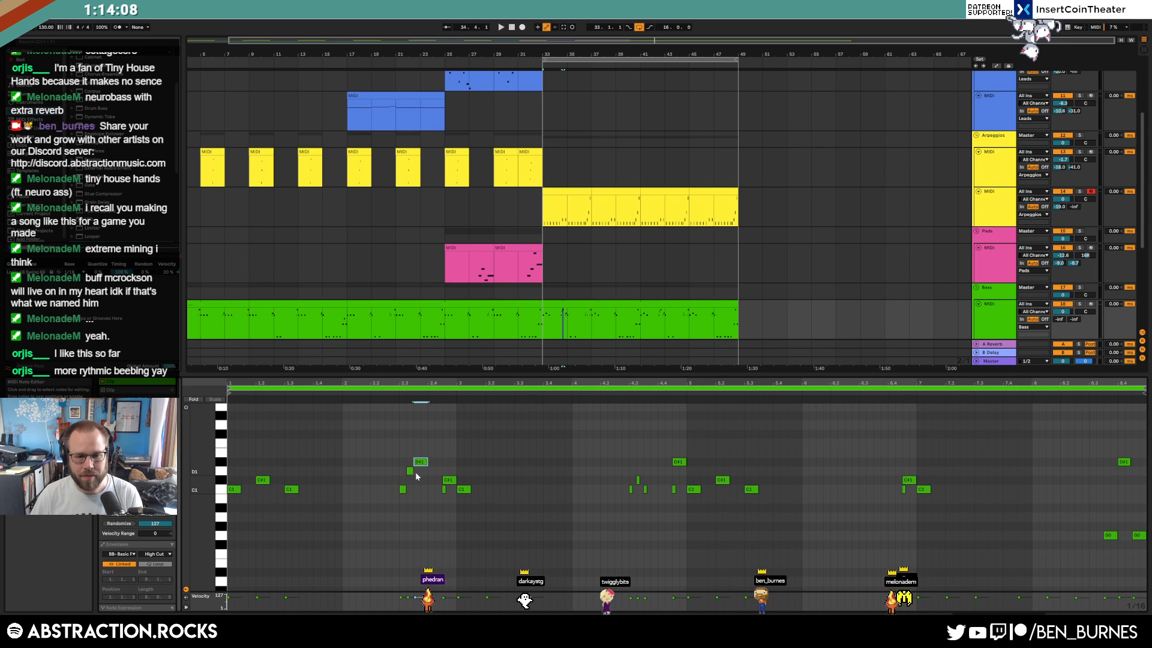
mouse_move(396, 465)
left_mouse_down()
mouse_move(406, 493)
mouse_move(410, 472)
left_mouse_up()
key("space")
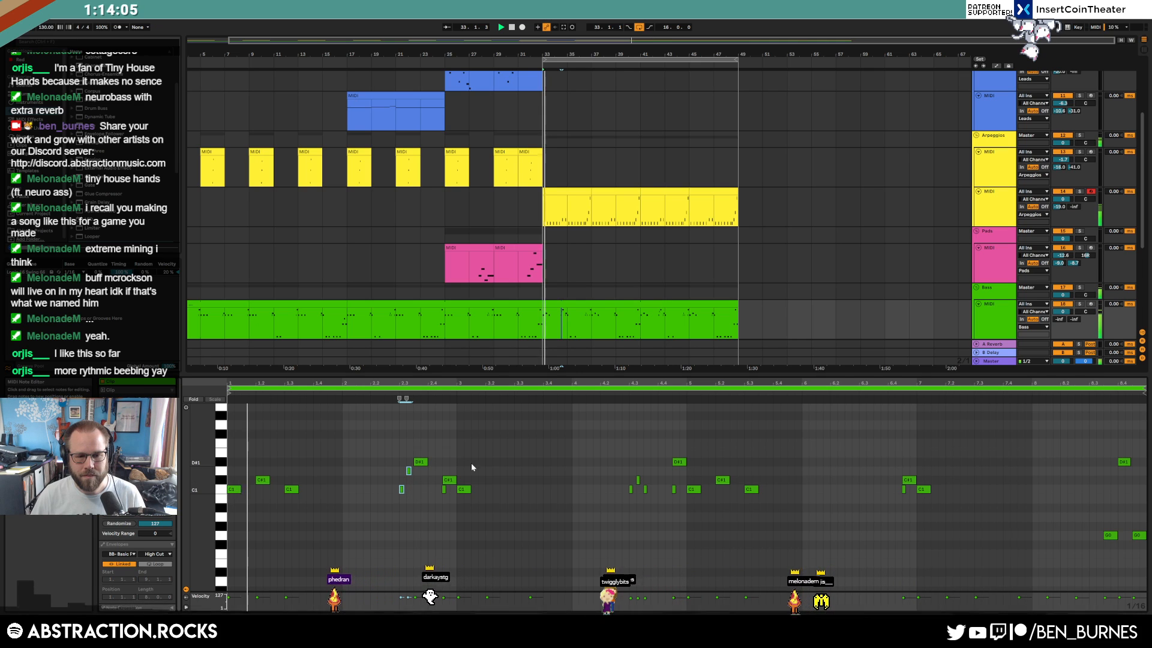
Shorten the D#1 note, move the second C0 earlier, and delete the small C1 note
left_click_drag(428, 462, 420, 463)
left_click(516, 467)
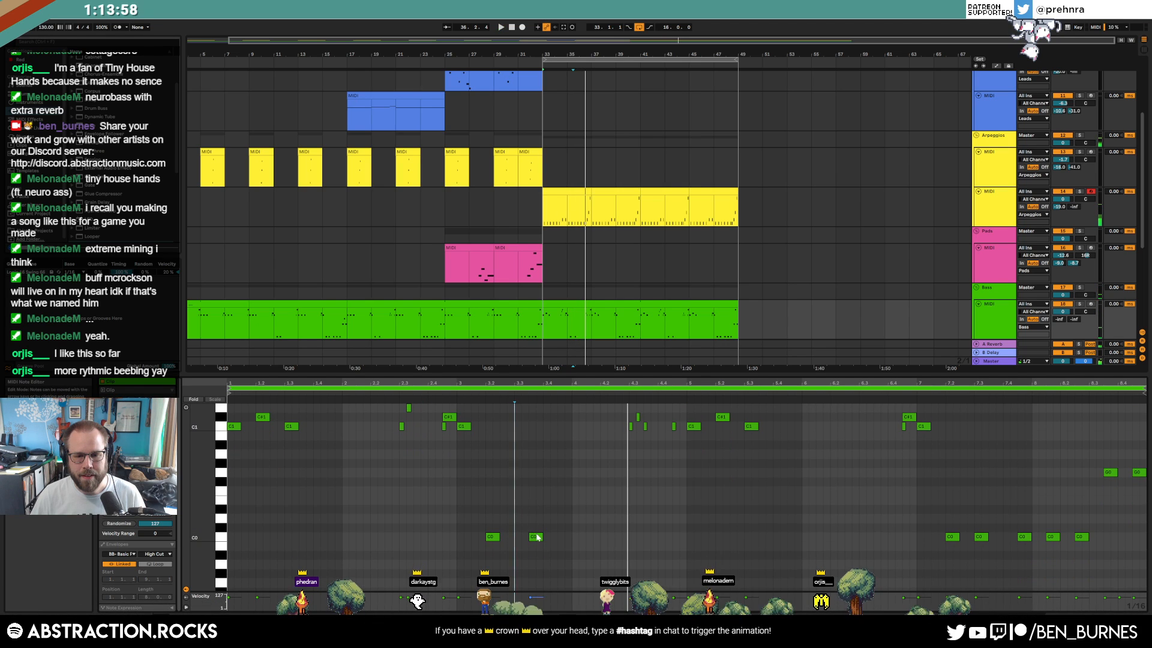
left_click_drag(538, 536, 521, 538)
key("space")
scroll(477, 483, "up", 2)
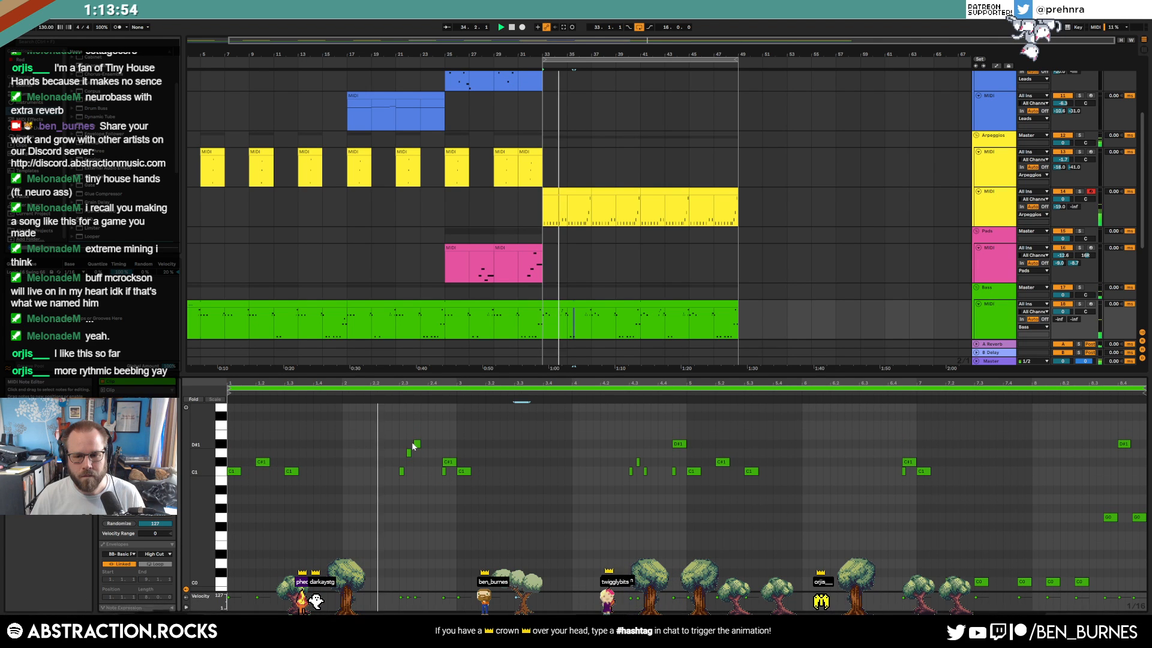
left_click(444, 471)
key("Delete")
key("space")
Delete the three small notes later in the clip and add a new G1 note
left_click_drag(622, 454, 652, 491)
key("Delete")
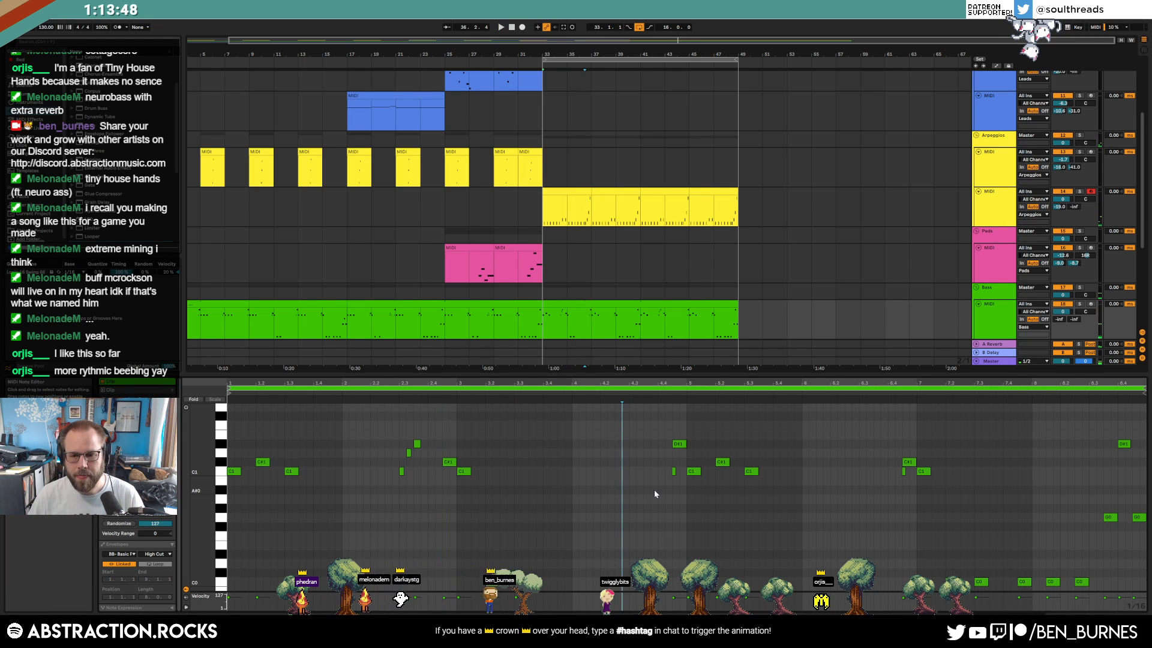
scroll(636, 447, "up", 3)
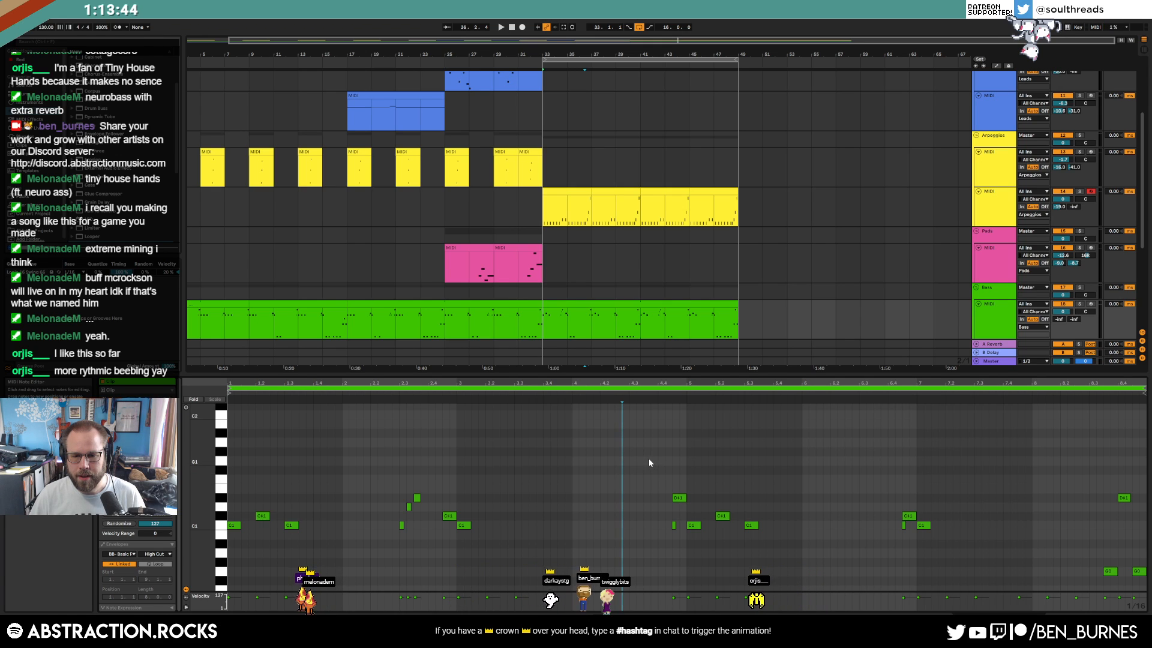
double_click(646, 459)
left_click(673, 526)
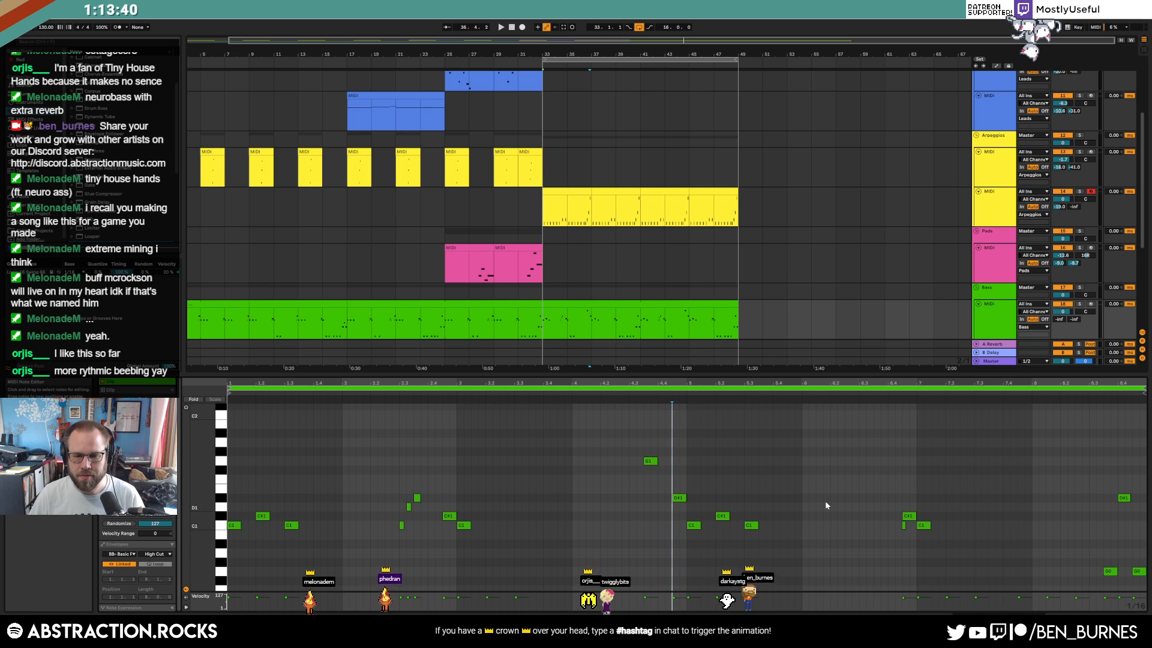
key("space")
scroll(657, 474, "down", 2)
scroll(655, 478, "down", 3)
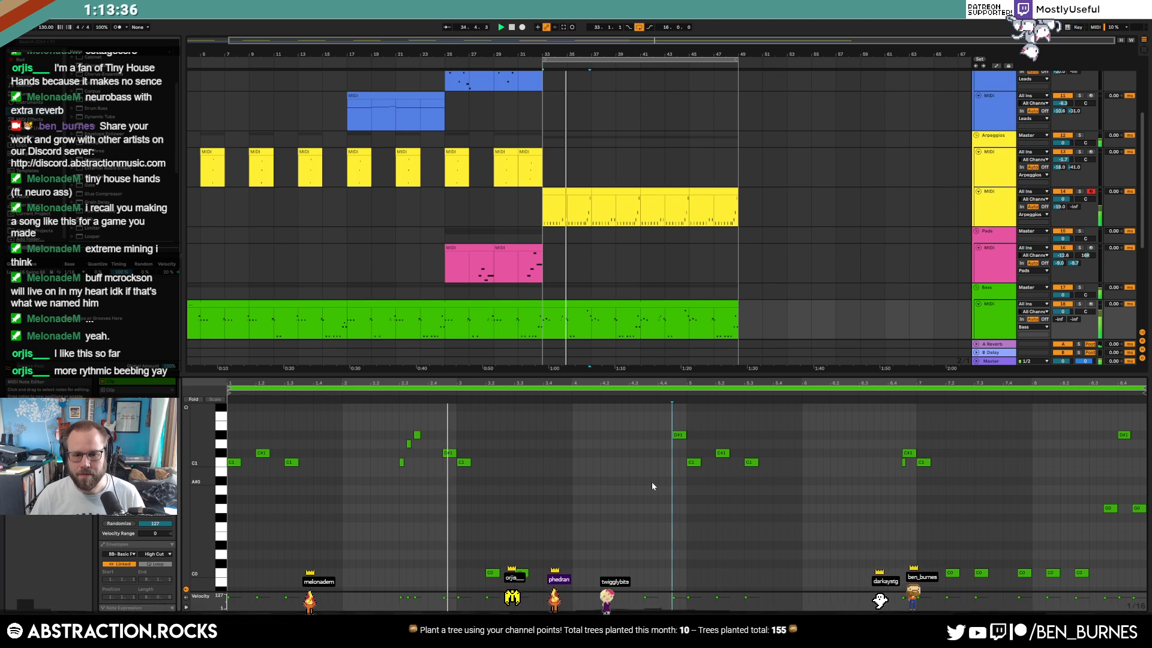
Raise a D#1 note to F1, lower the D#1 near 8.4 to D1, and raise the last G0 to B0
left_click_drag(487, 569, 528, 585)
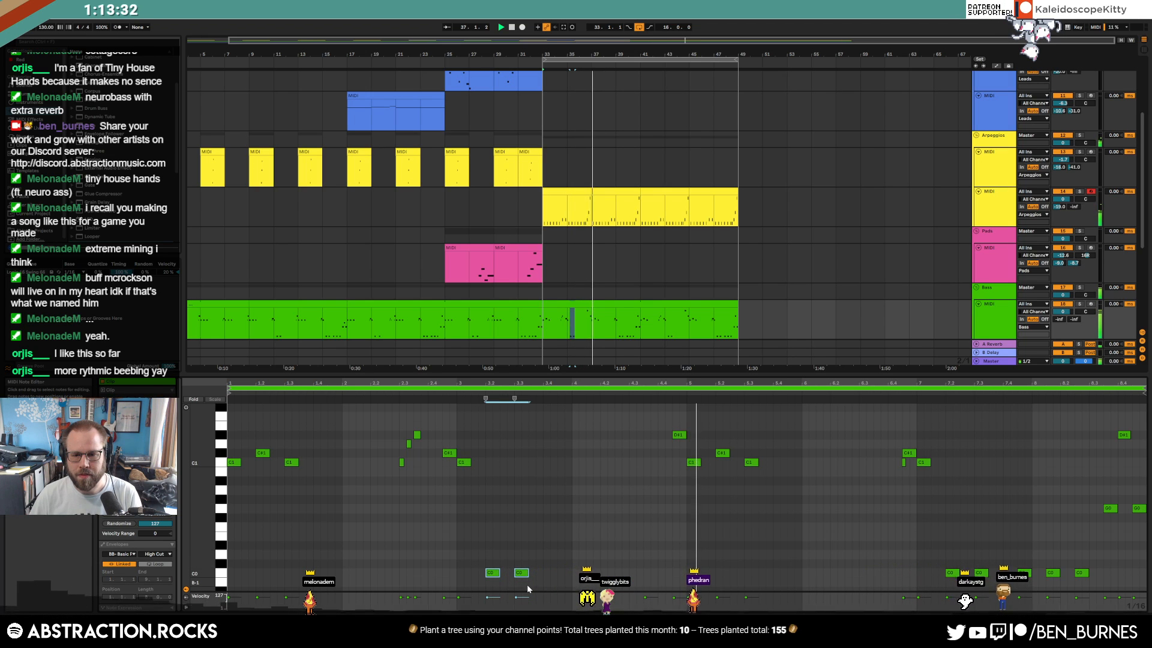
scroll(624, 499, "up", 3)
left_click_drag(669, 472, 681, 490)
key("Up")
key("Up")
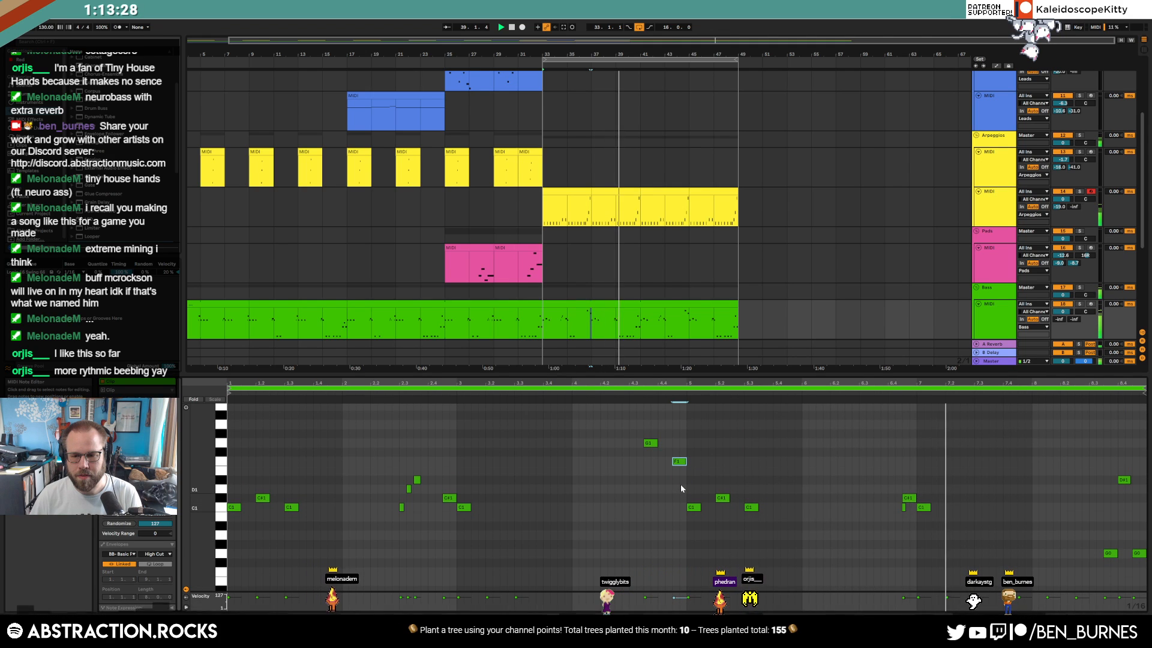
scroll(945, 506, "down", 2)
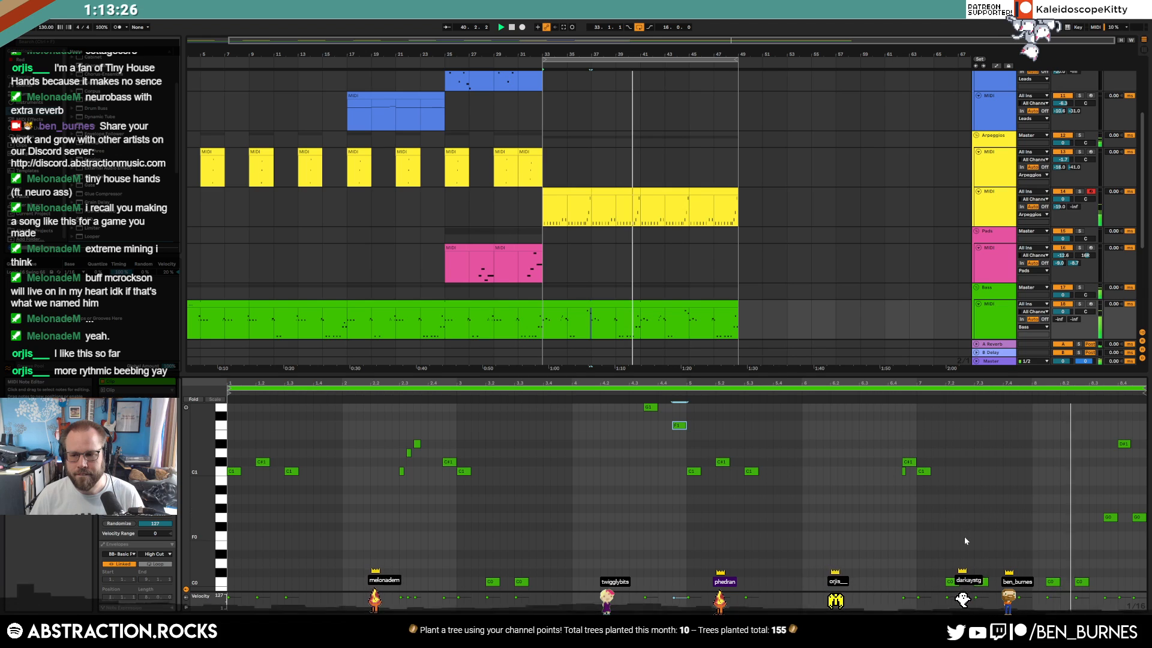
key("space")
left_click(1123, 445)
key("Down")
key("Down")
key("Down")
key("Down")
key("Down")
left_click(1138, 517)
key("Up")
key("Up")
key("Up")
key("Up")
left_click(951, 500)
Select the bass clips at bars 17–33 and 33–49
left_click(596, 295)
left_click(497, 312)
left_click(525, 304)
left_click(585, 304)
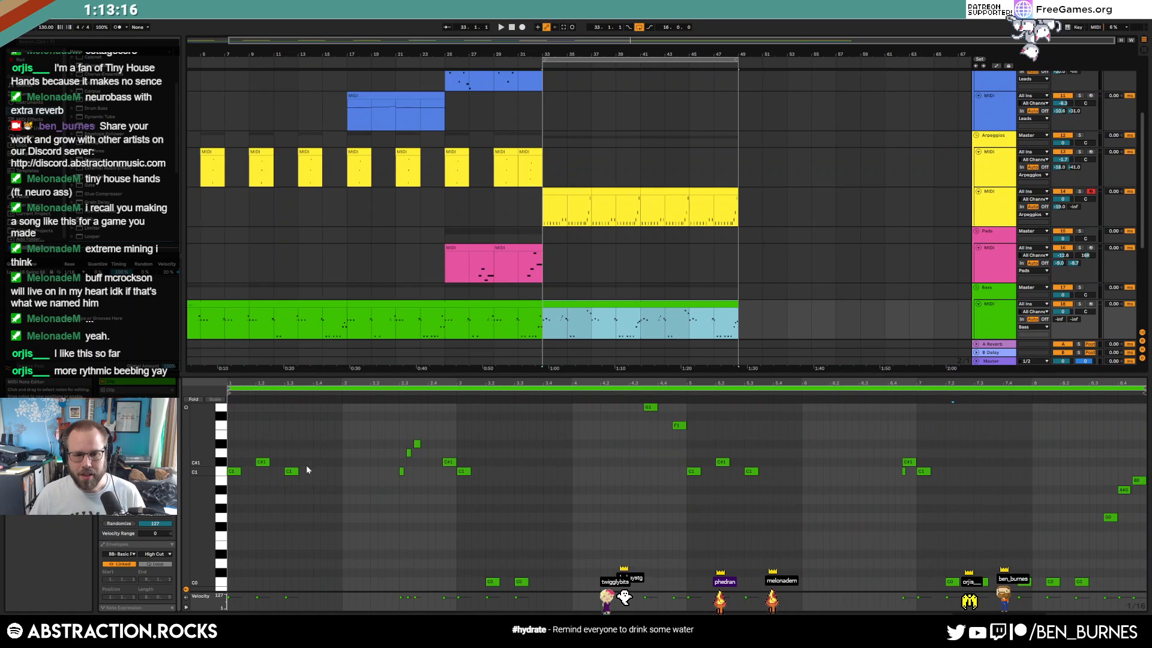
Drag the Neuro 13 sample from the Neuro folder onto the bass SAMPLE track at bar 33
scroll(654, 272, "down", 1)
key("shift+Tab")
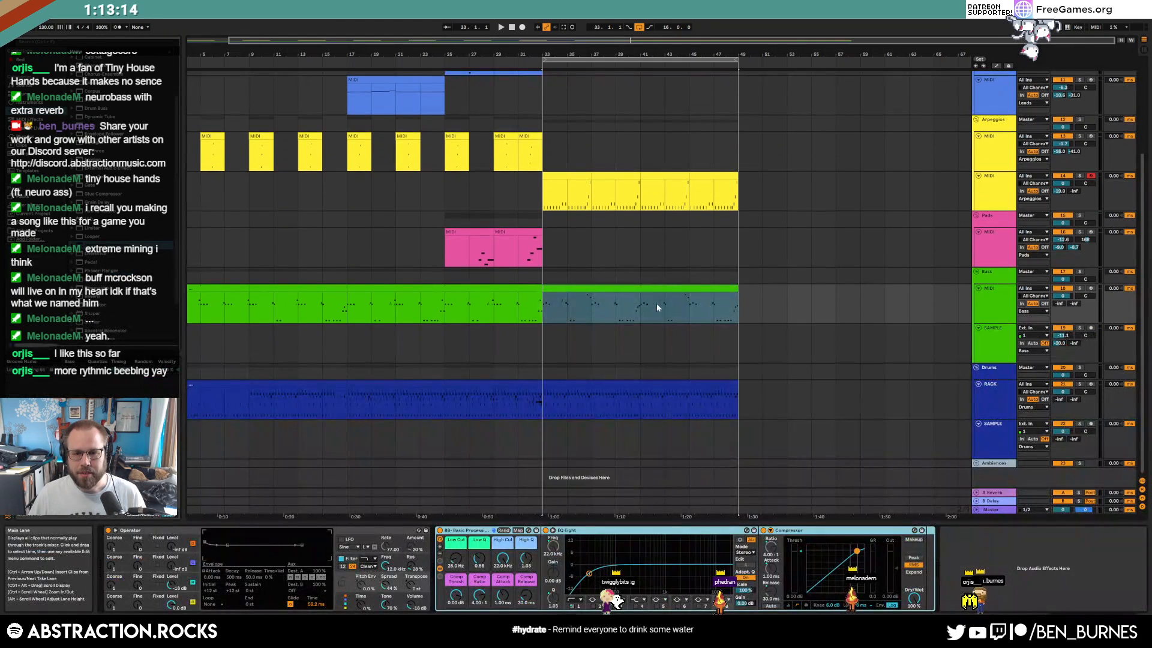
left_click(590, 382)
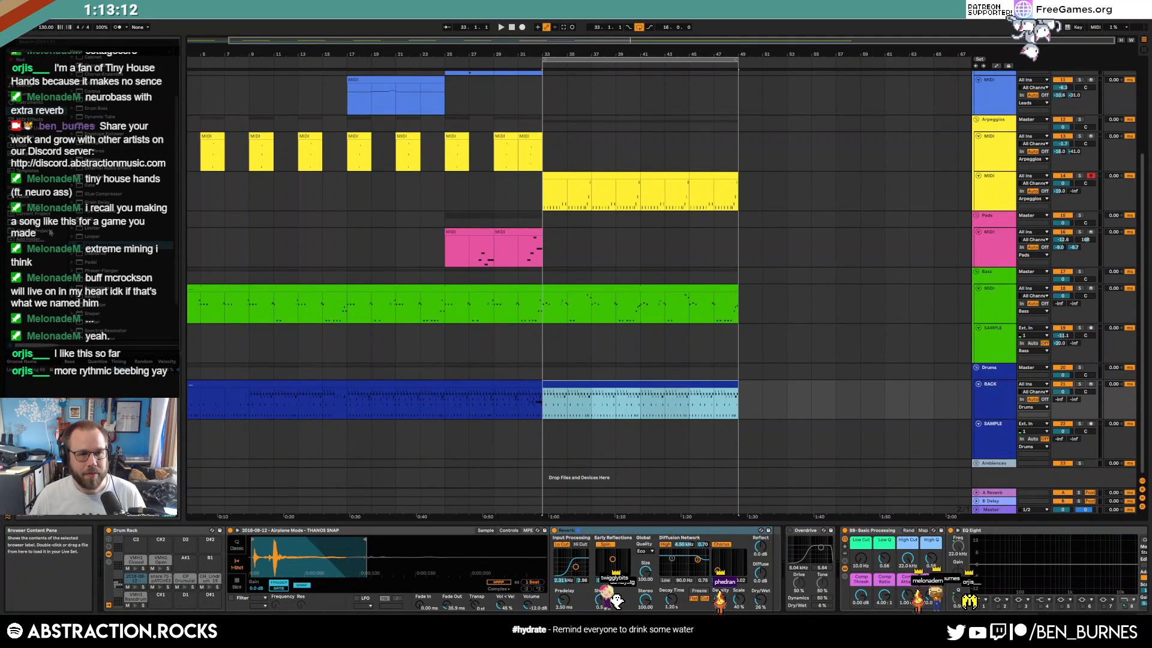
scroll(808, 401, "up", 2)
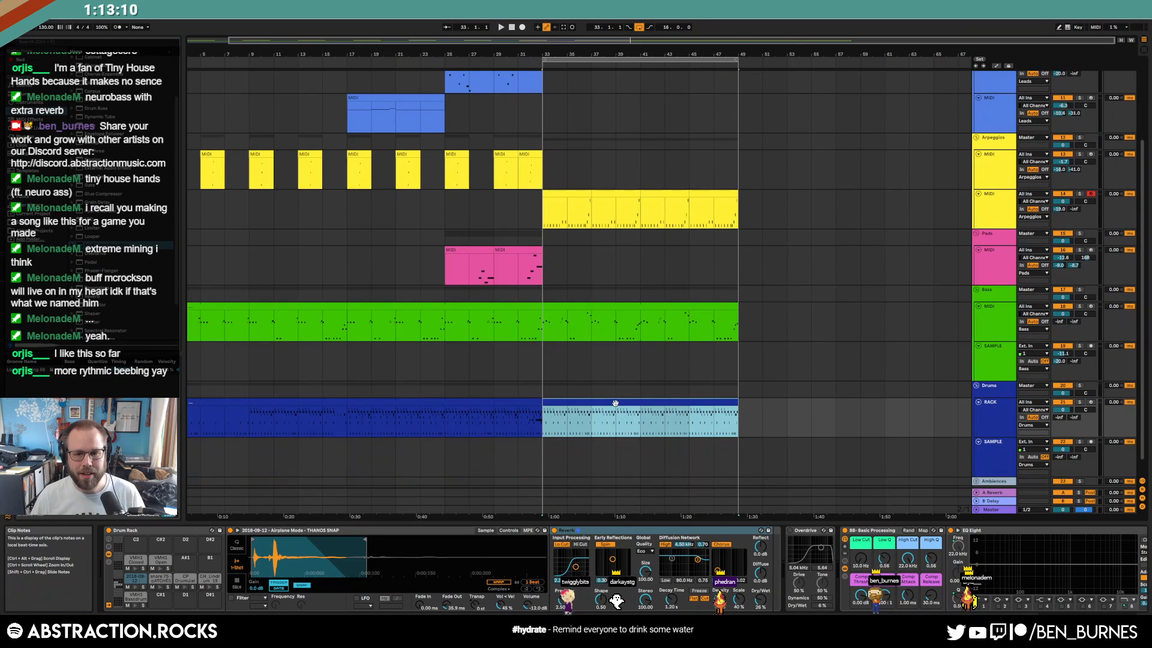
left_click(36, 222)
left_click_drag(177, 145, 201, 299)
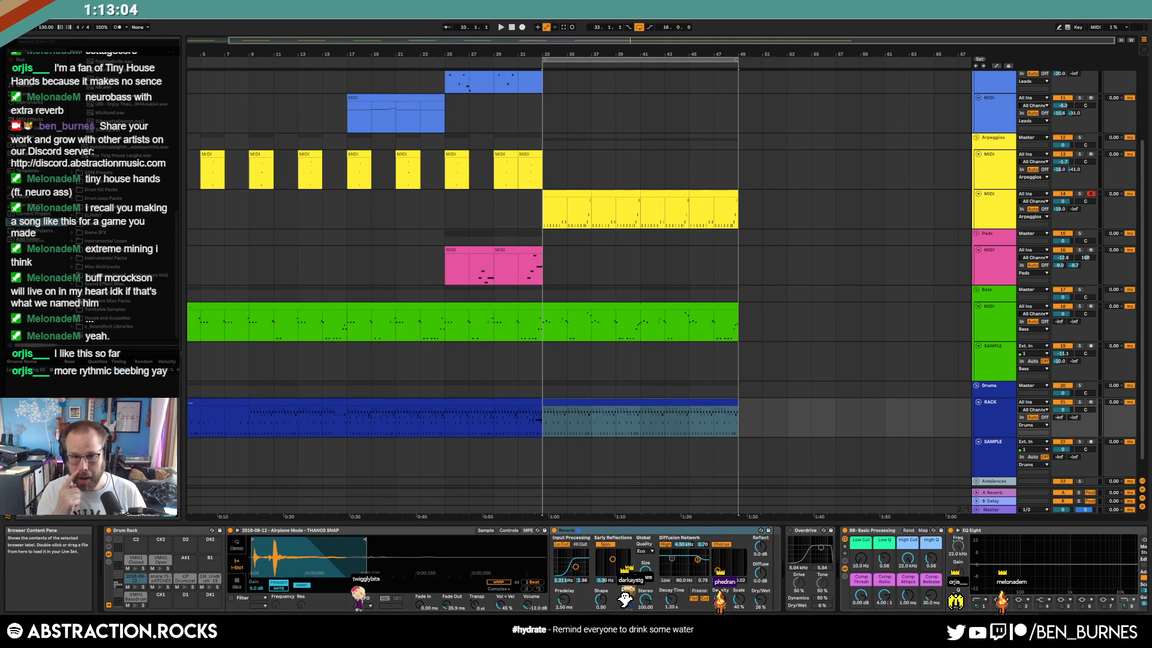
scroll(120, 180, "up", 3)
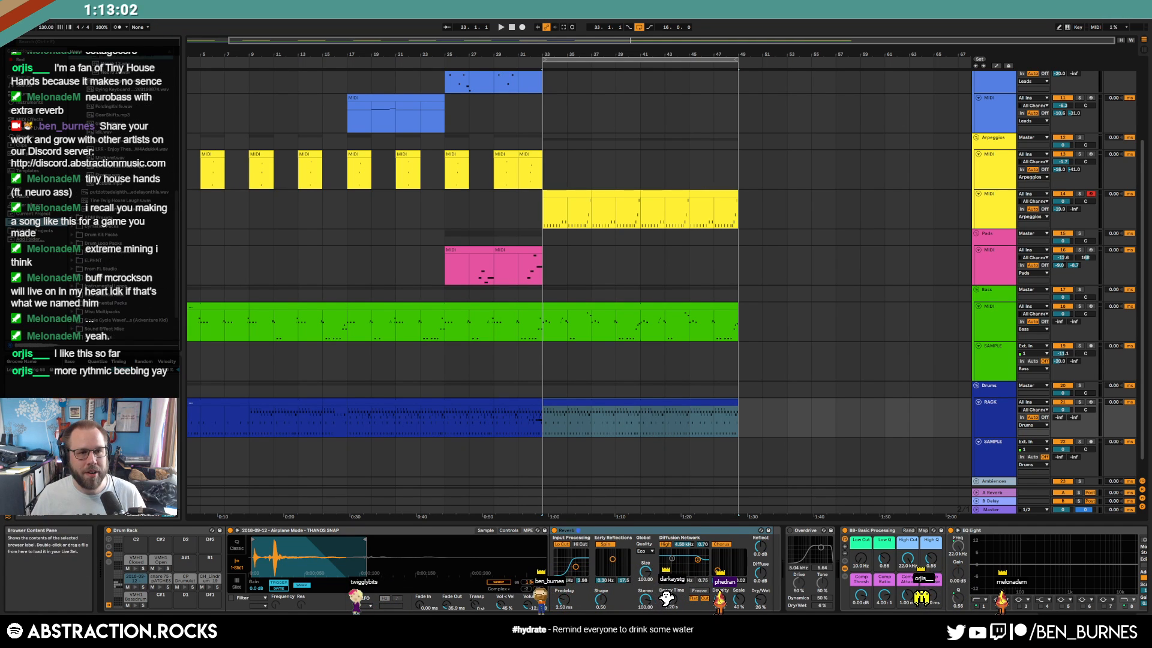
scroll(112, 129, "up", 1)
left_click(113, 128)
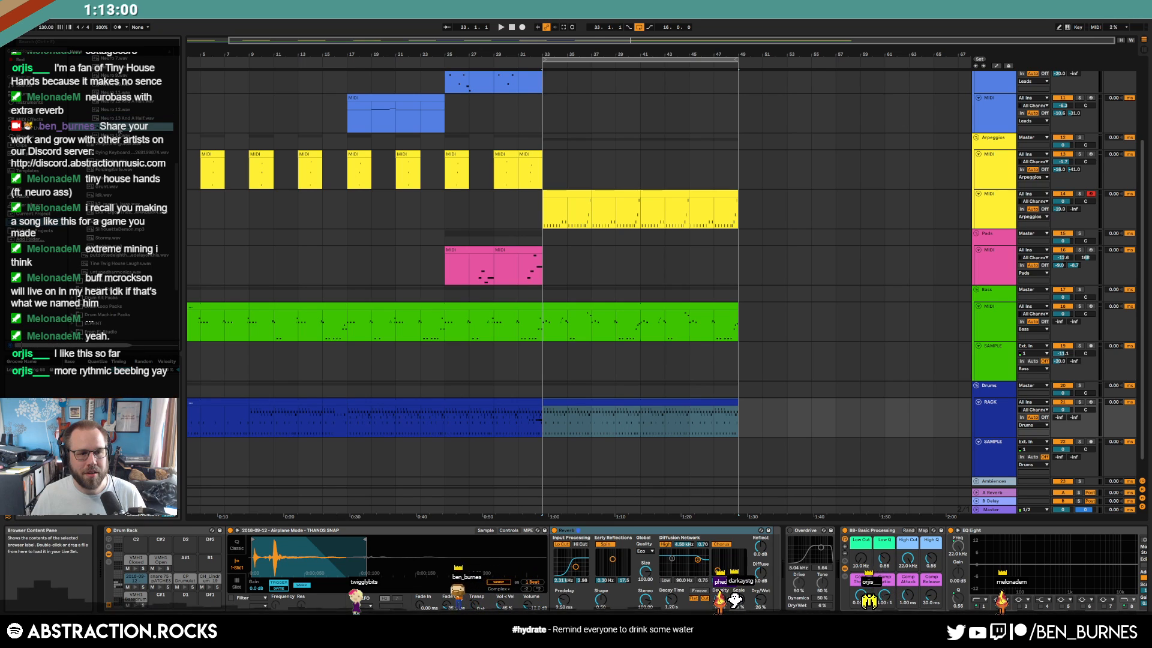
left_click_drag(113, 128, 549, 358)
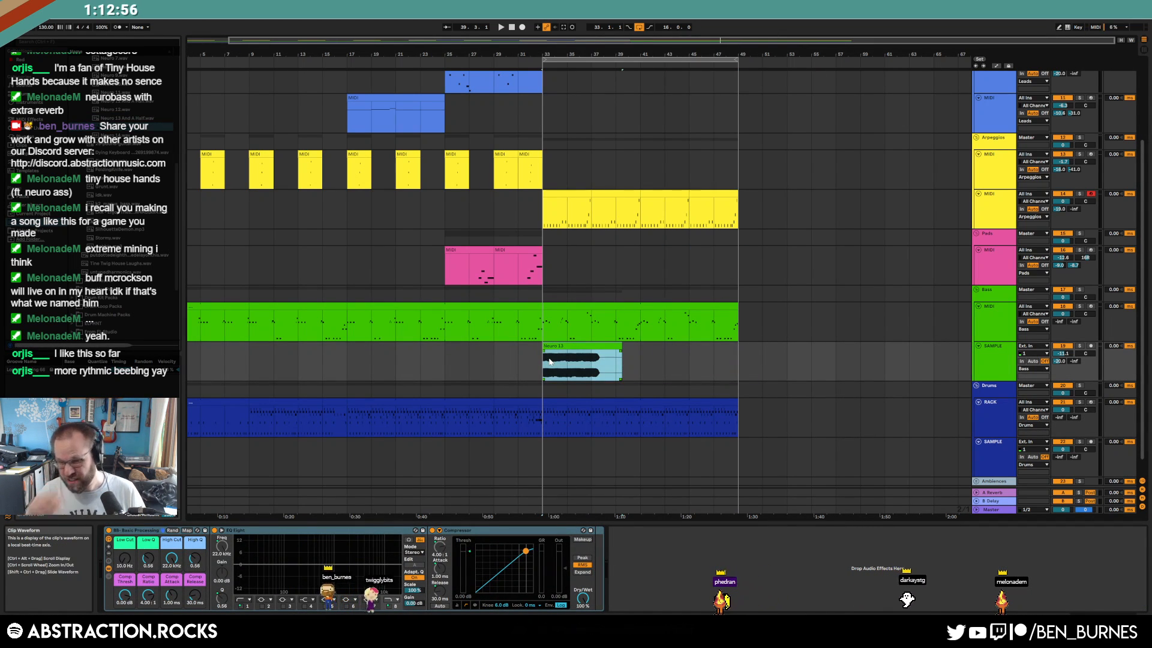
Trim the Neuro 13 clip down to a short section and lower its high cut to about 739 Hz
key("z")
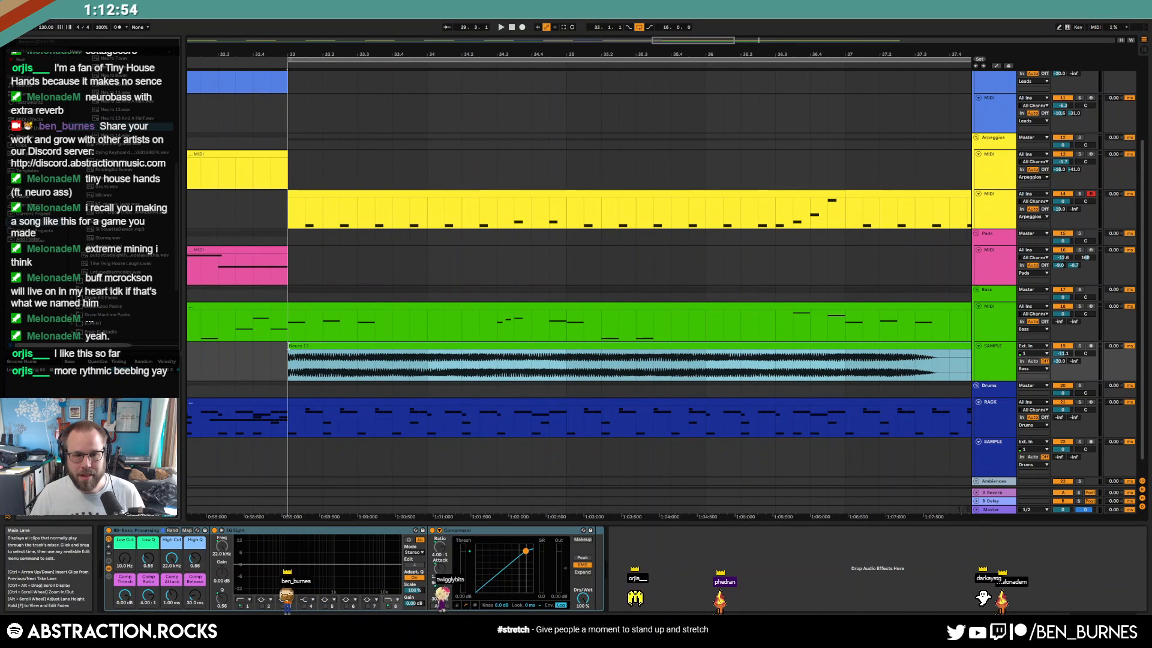
left_click_drag(290, 346, 726, 368)
key("Delete")
left_click(761, 346)
key("Delete")
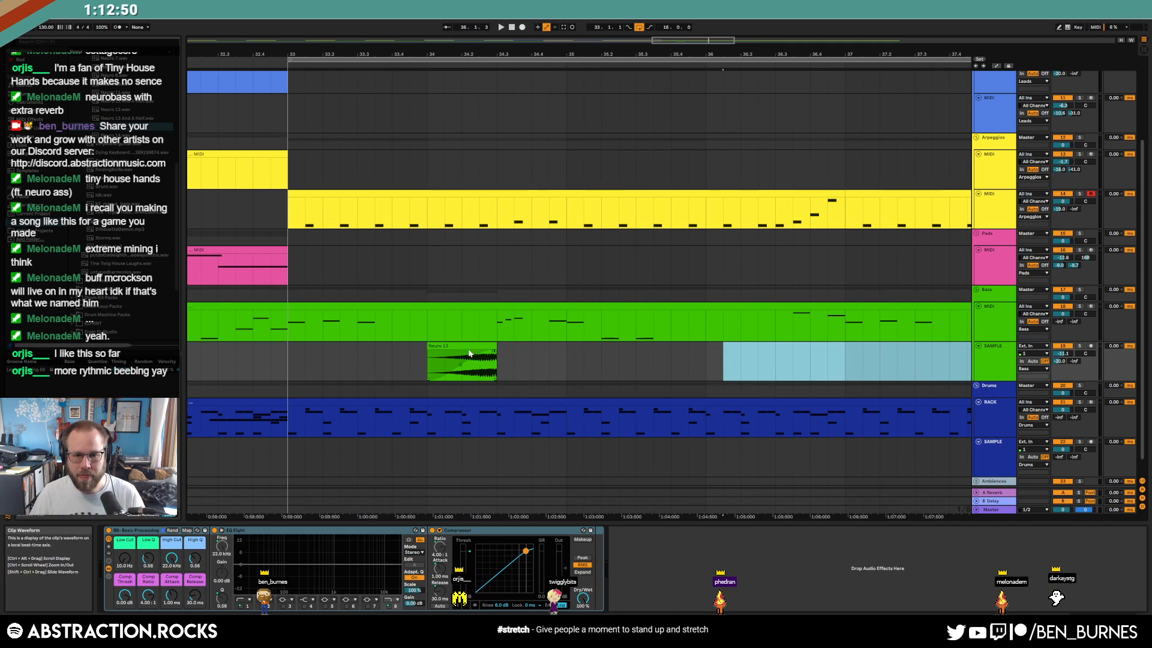
left_click(470, 347)
left_click_drag(171, 559, 171, 596)
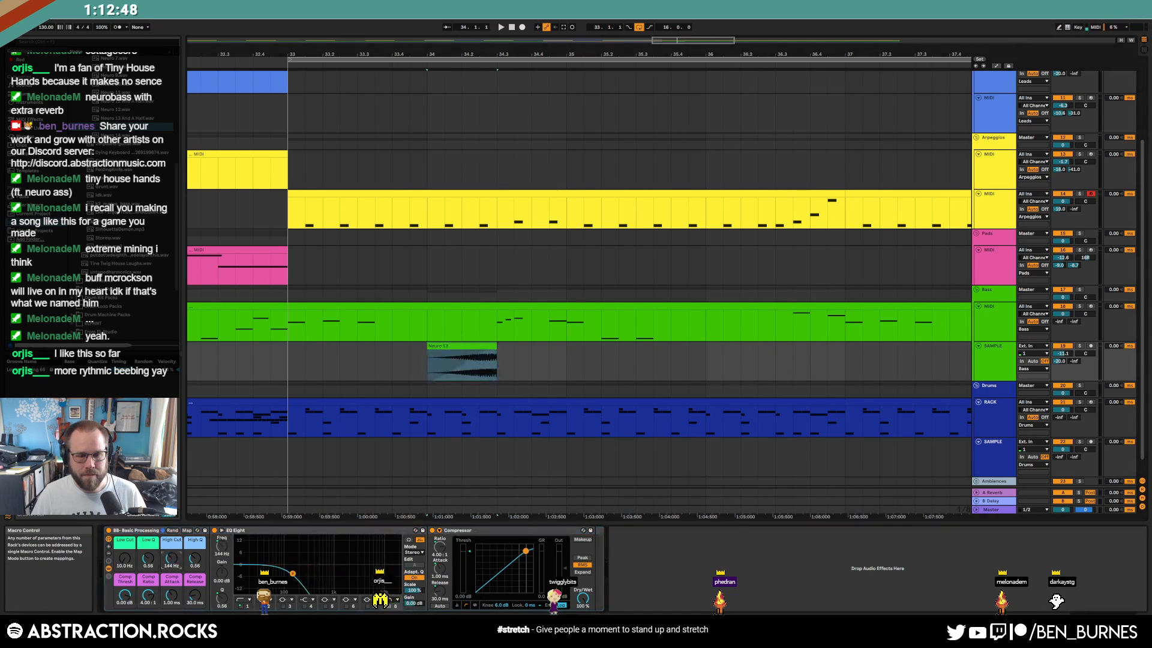
Automate the filter to sweep up to 22.0 kHz by the clip's end and audition the riser
key("a")
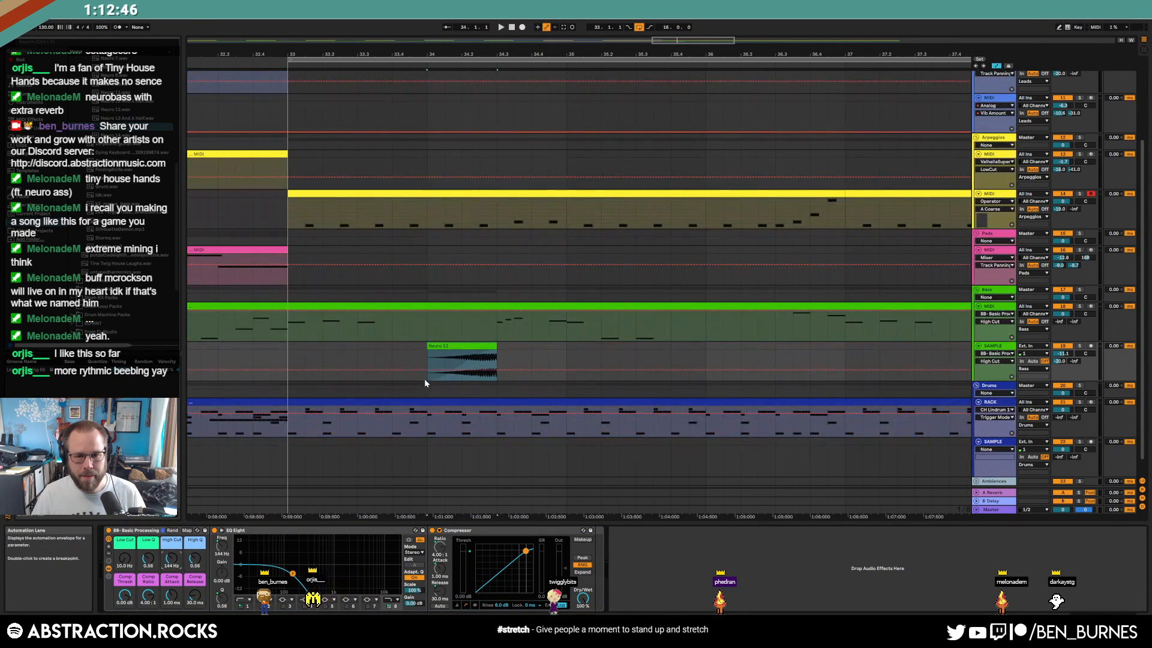
left_click_drag(493, 372, 496, 352)
left_click(392, 361)
key("space")
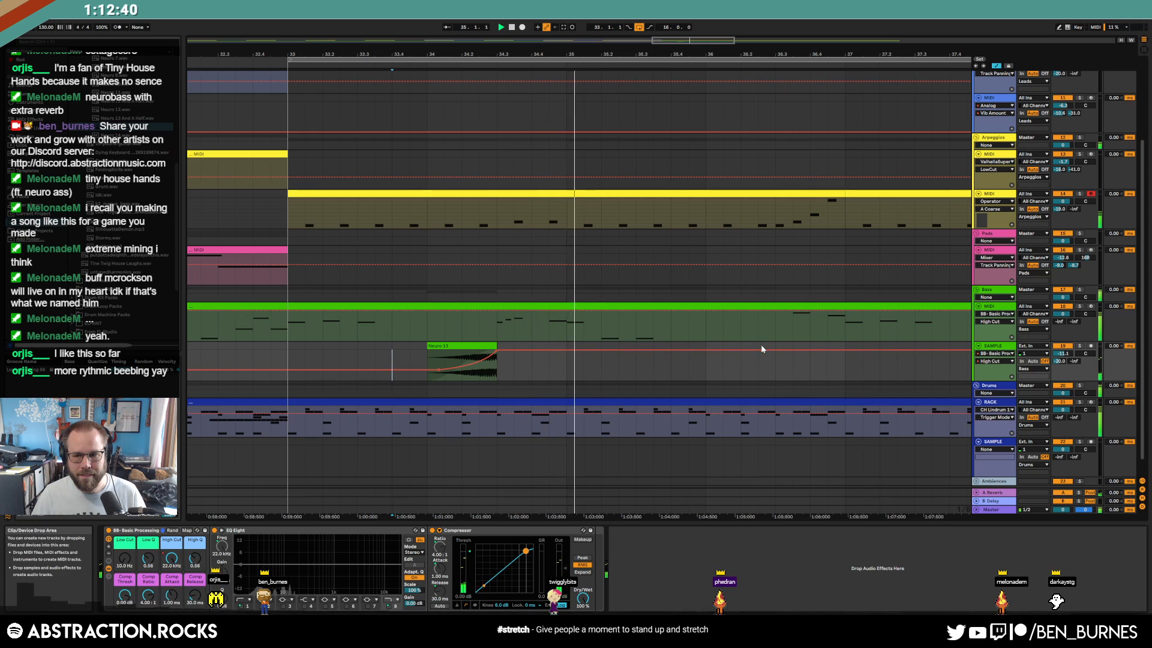
Raise the SAMPLE track's Send A to -18.7 and Send B to -25.0
left_click(1062, 354)
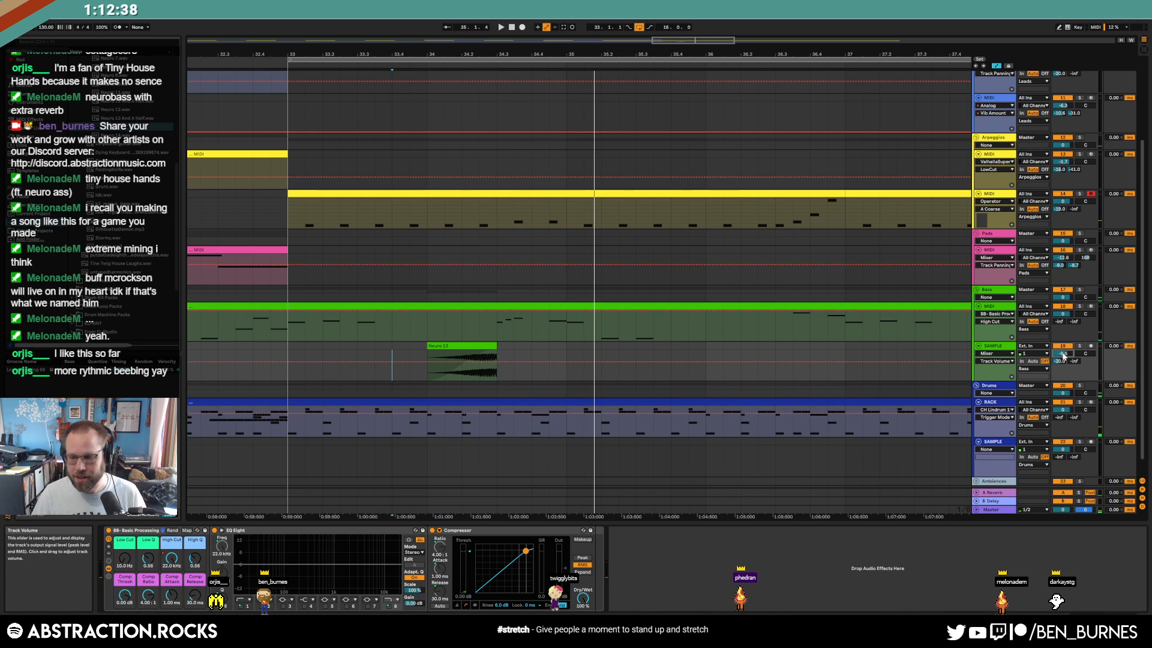
left_click_drag(1059, 361, 1083, 362)
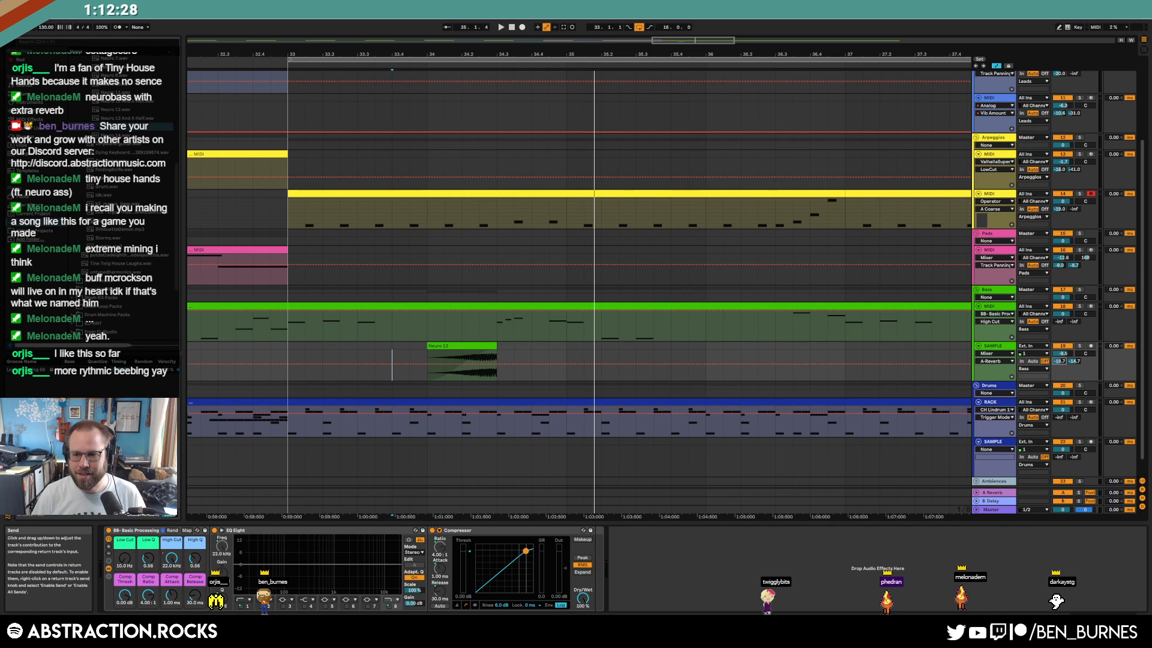
left_click(286, 346)
Copy the Neuro 13 clip to bar 36 and audition it
key("a")
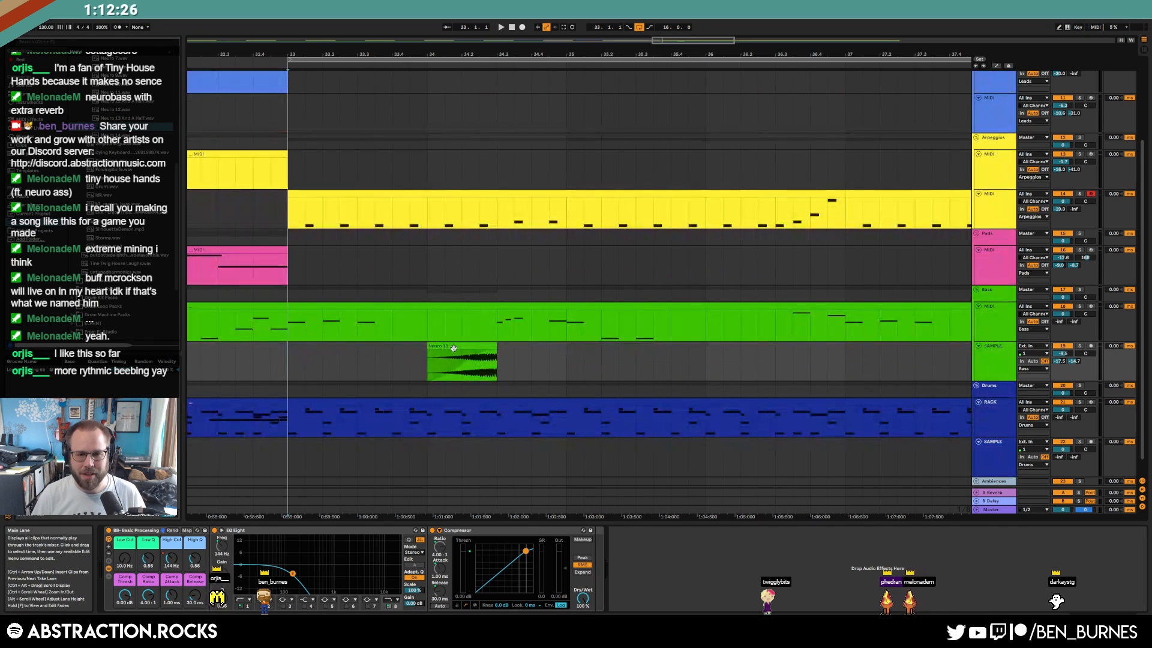
scroll(453, 347, "down", 2)
left_click_drag(454, 344, 585, 349)
key("space")
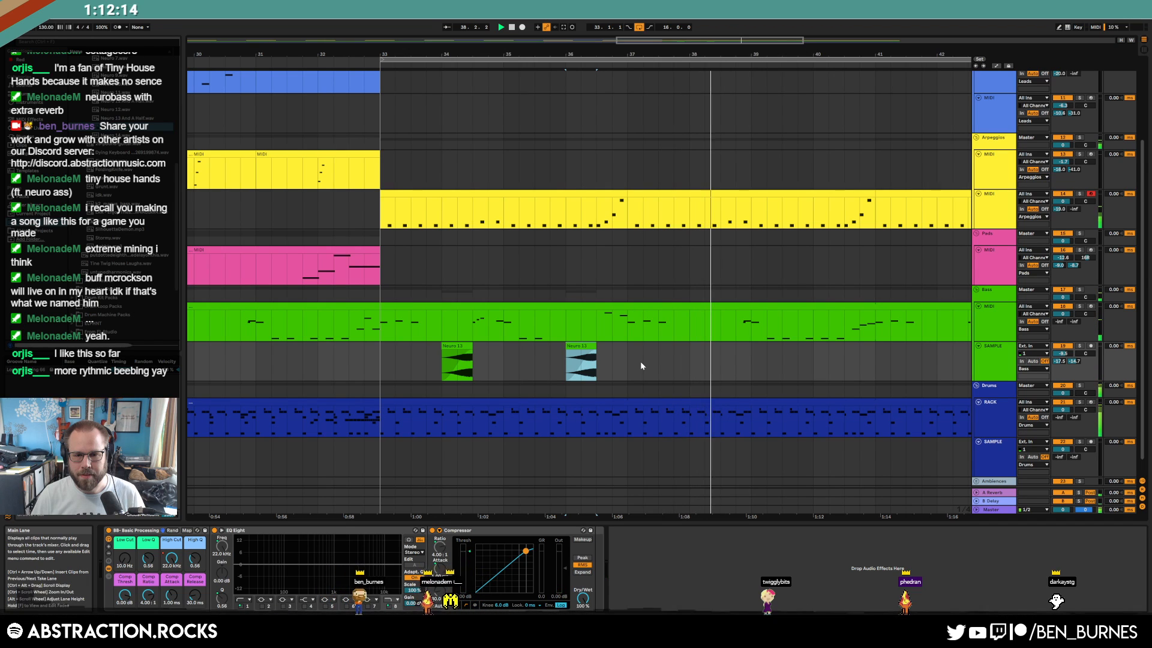
key("space")
Duplicate the pair of Neuro clips from bar 33 onward, then play back from bar 25
scroll(641, 362, "down", 3)
left_click(529, 359)
left_click_drag(528, 362, 638, 368)
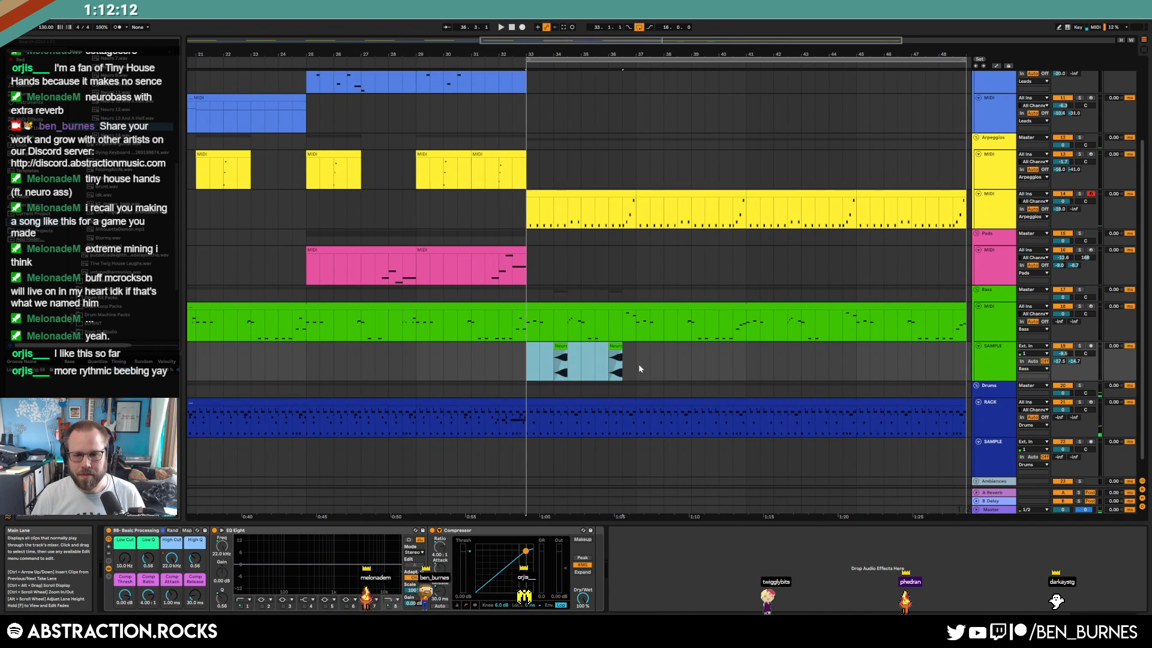
key("ctrl+d")
key("ctrl+d")
key("ctrl+d")
key("ctrl+d")
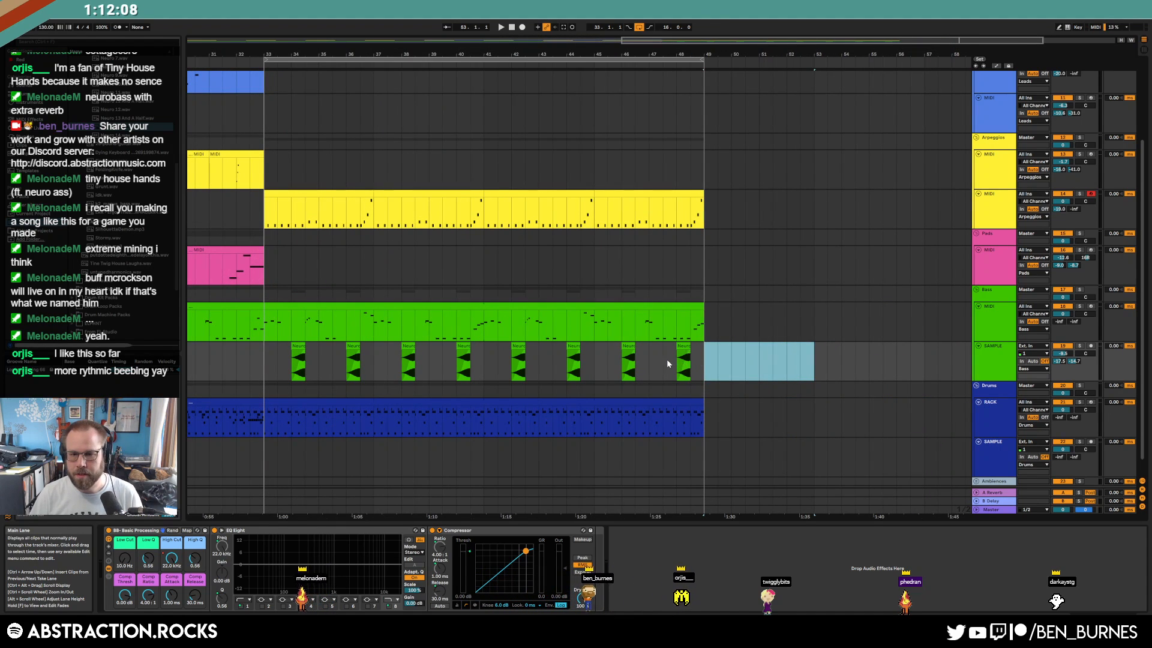
scroll(668, 359, "down", 4)
left_click(489, 211)
key("space")
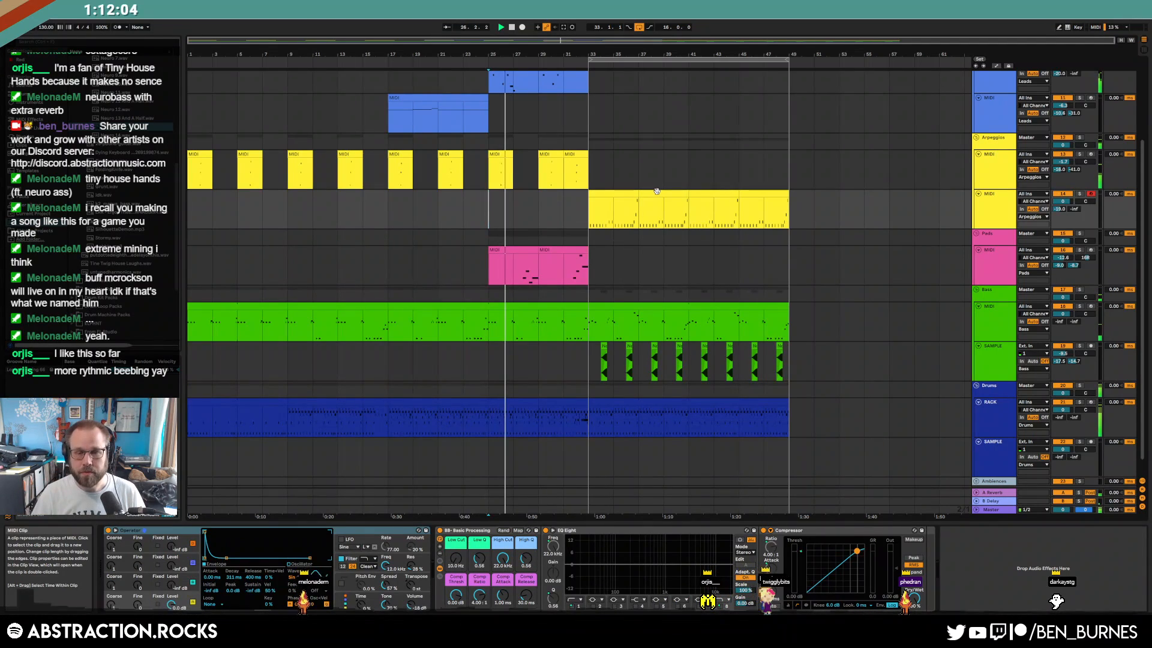
Paste a copy of the top blue lead clip at bar 41
scroll(759, 362, "up", 2)
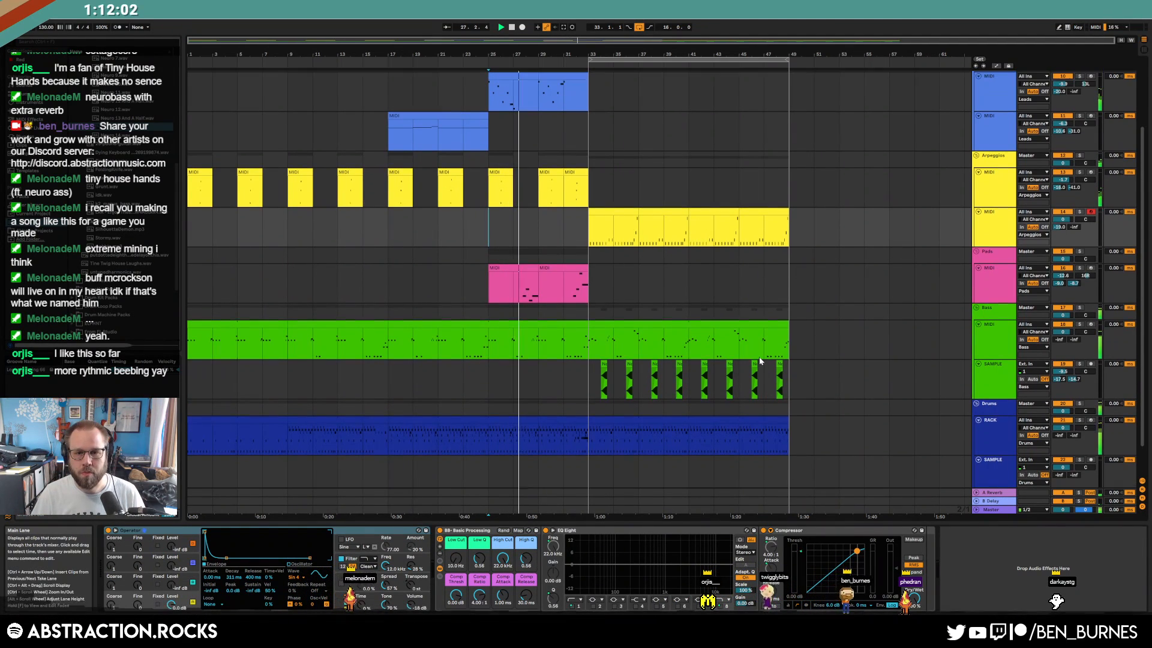
left_click(491, 94)
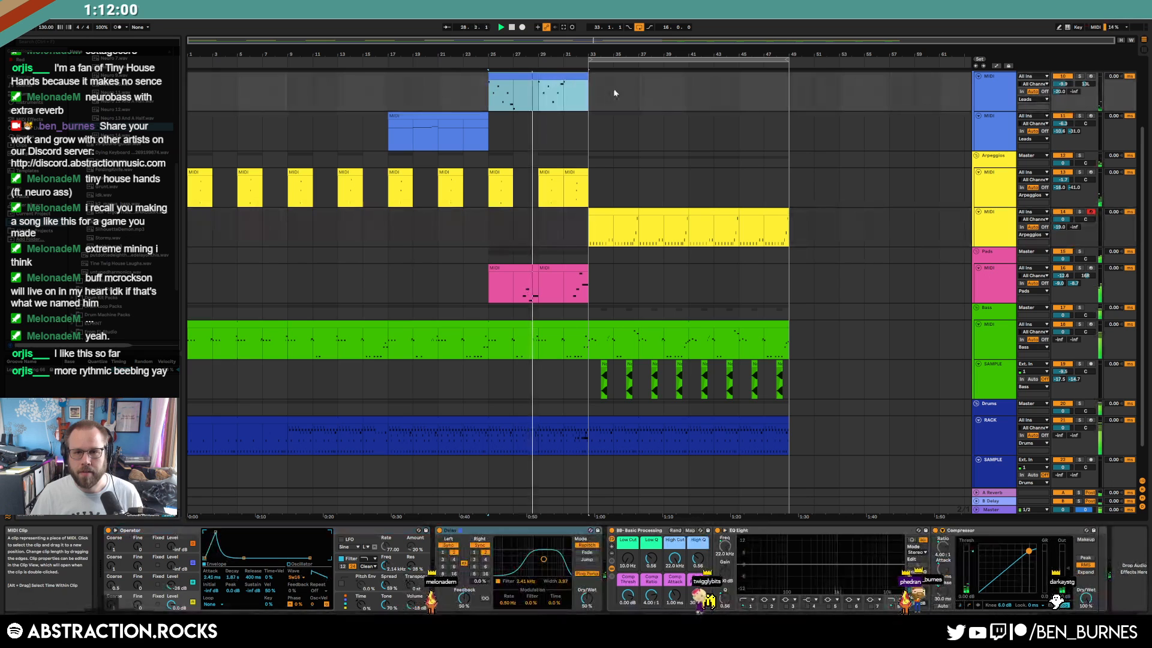
left_click(689, 93)
key("ctrl+v")
Delete the stray pink clip accidentally recorded on the pad track
left_click(591, 297)
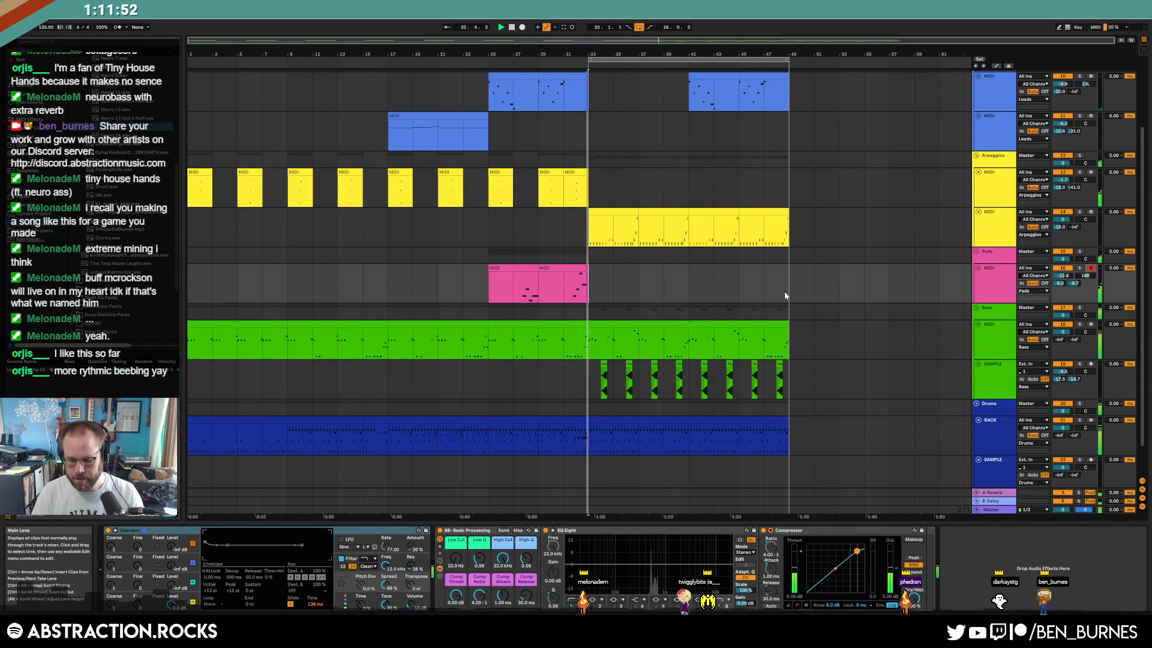
key("F9")
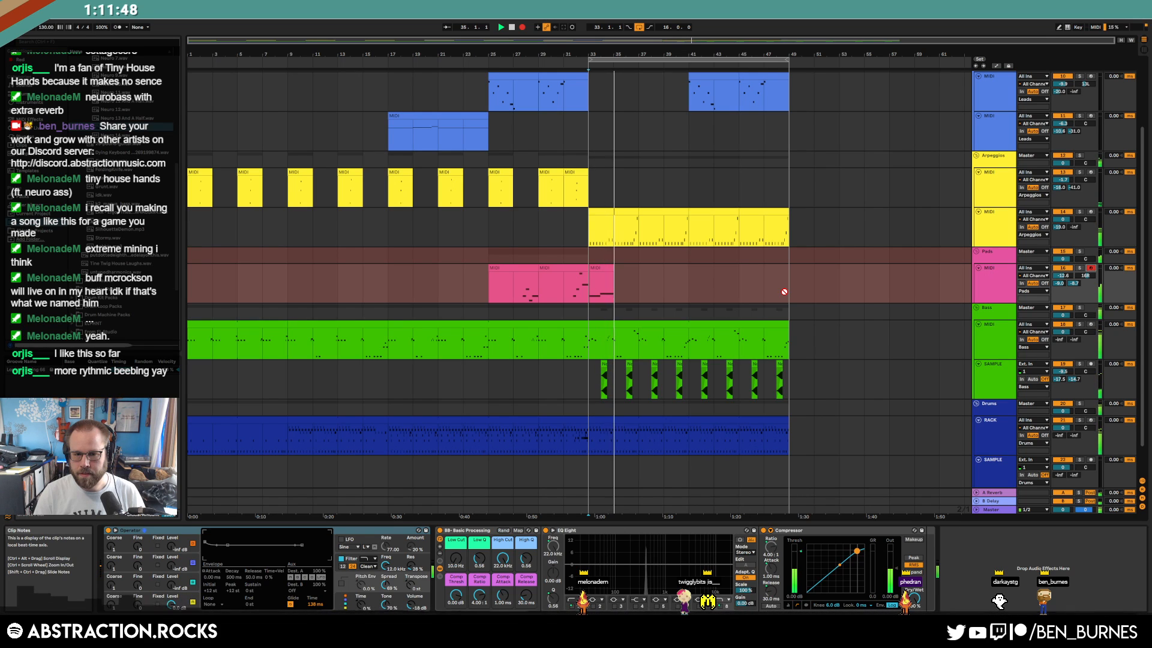
key("F9")
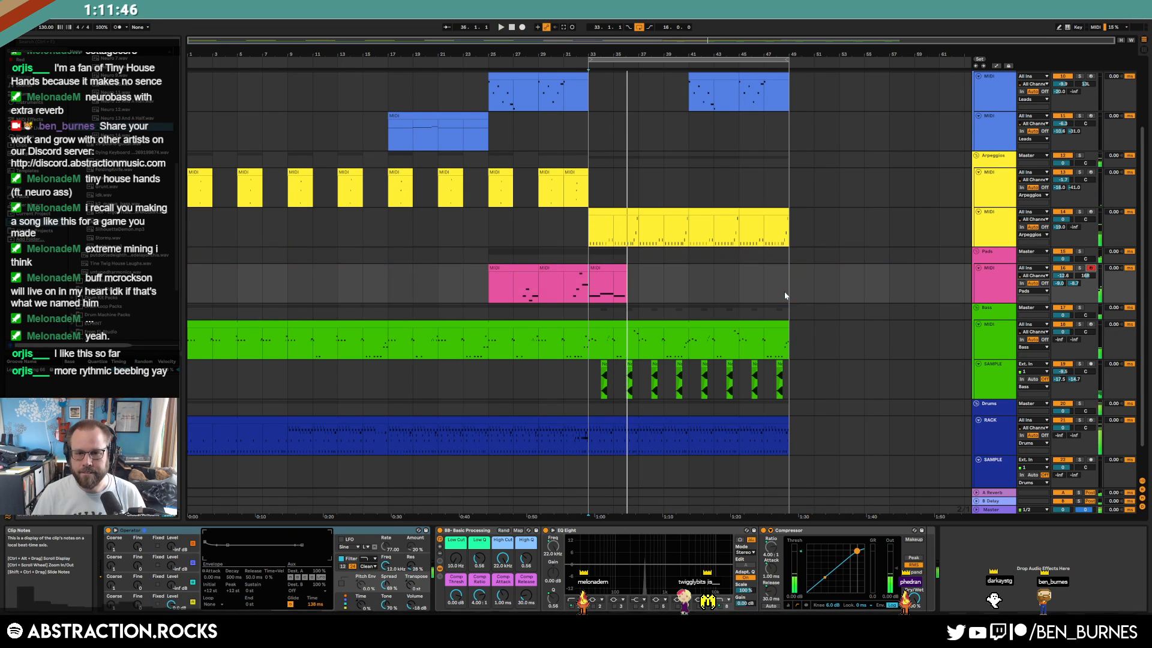
left_click(601, 268)
key("Delete")
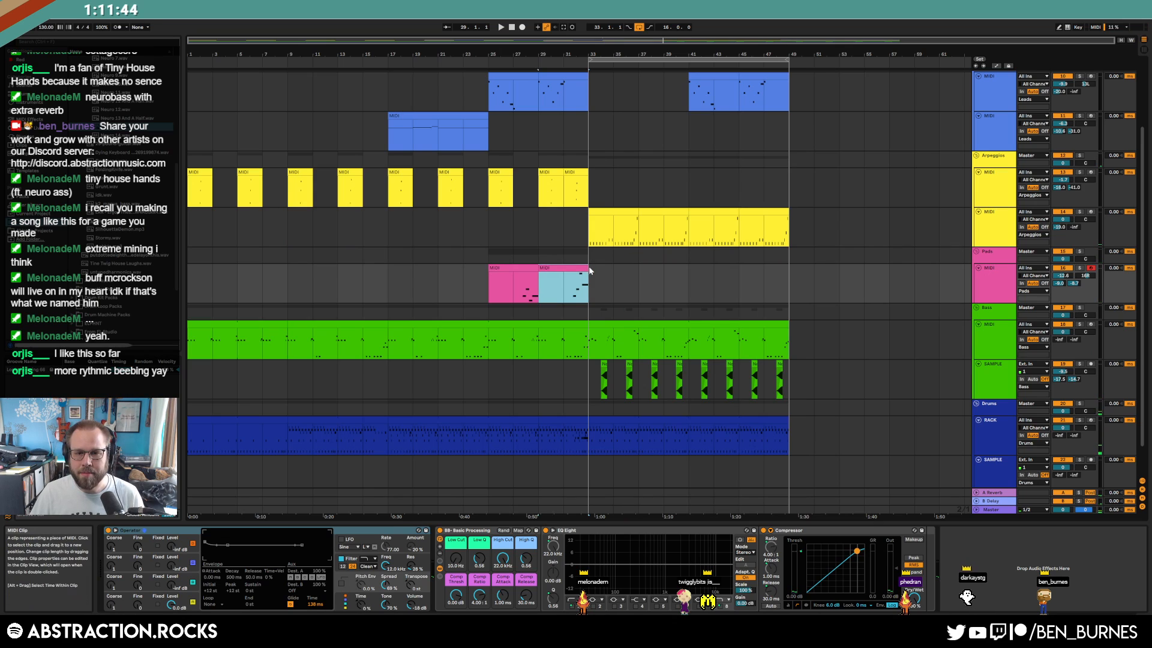
left_click(589, 271)
Load ride2_OH_PP_3 from Drum Kit Packs > Salamander Drumkit onto a Drum Rack pad
scroll(573, 341, "down", 2)
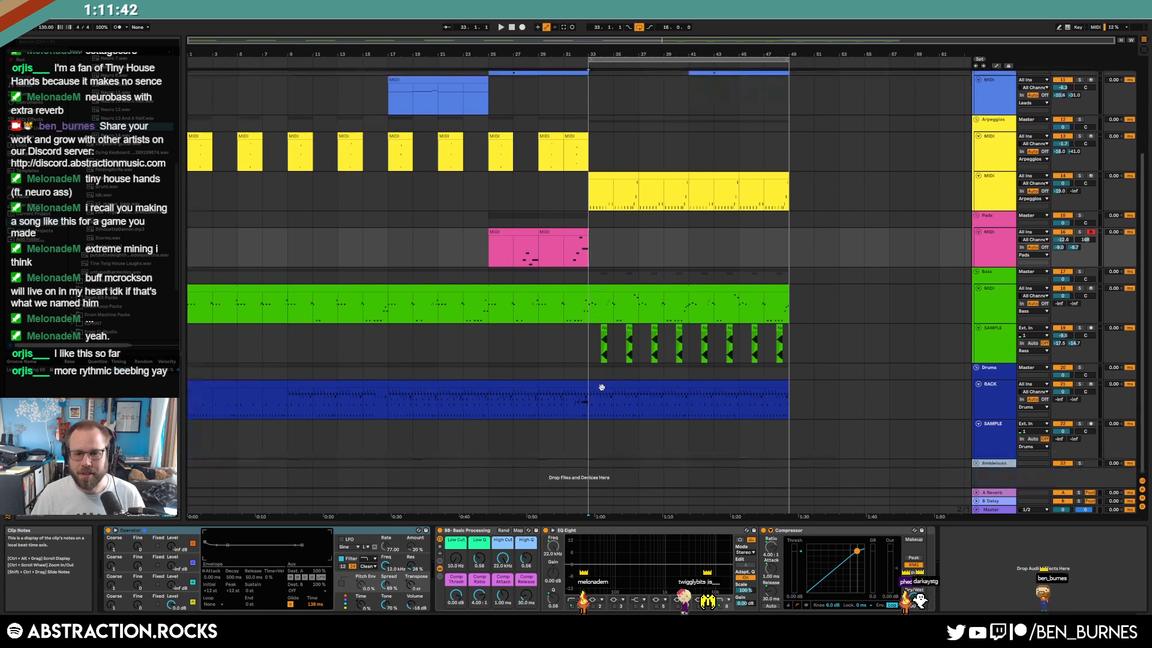
left_click(612, 385)
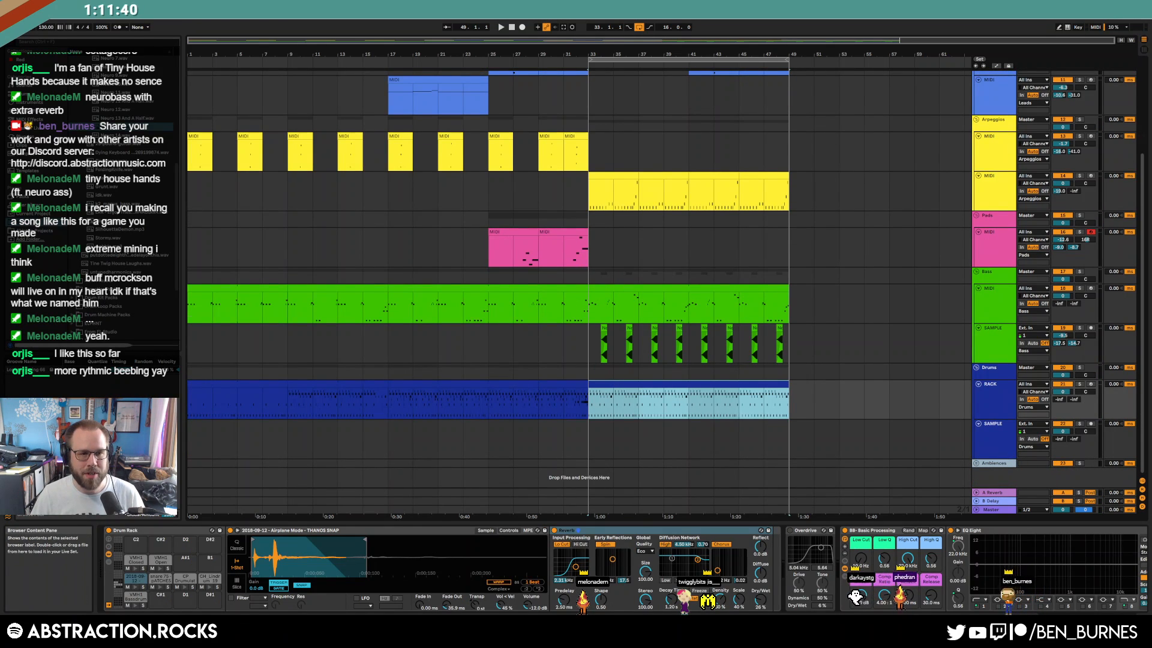
left_click(125, 255)
scroll(125, 254, "down", 3)
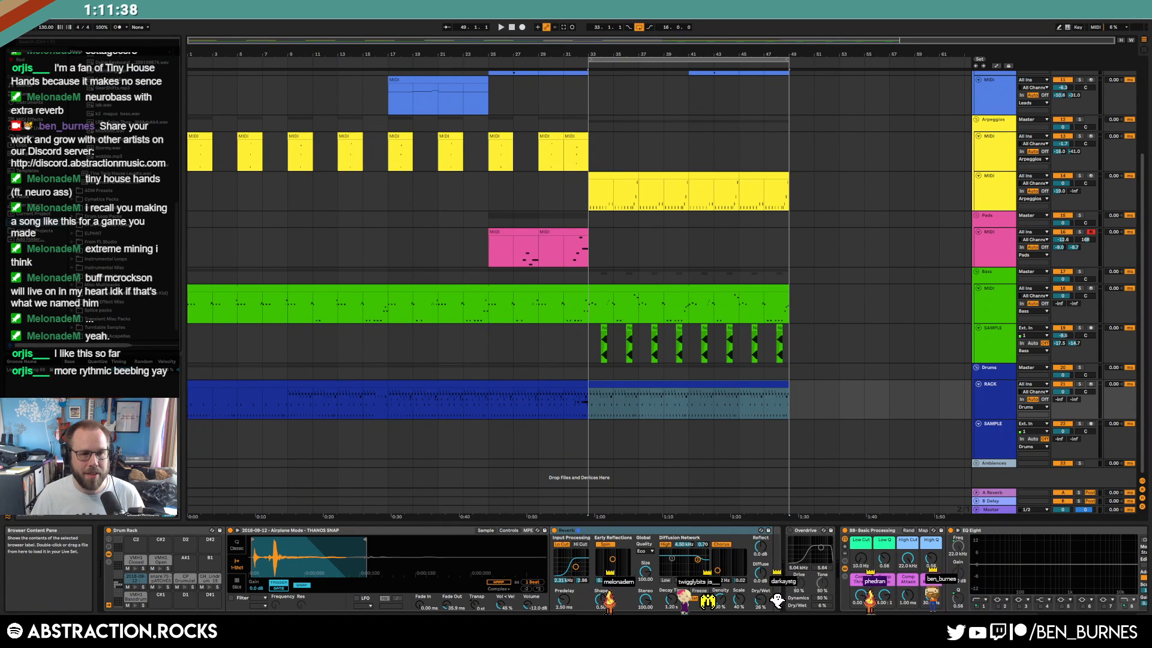
left_click(106, 225)
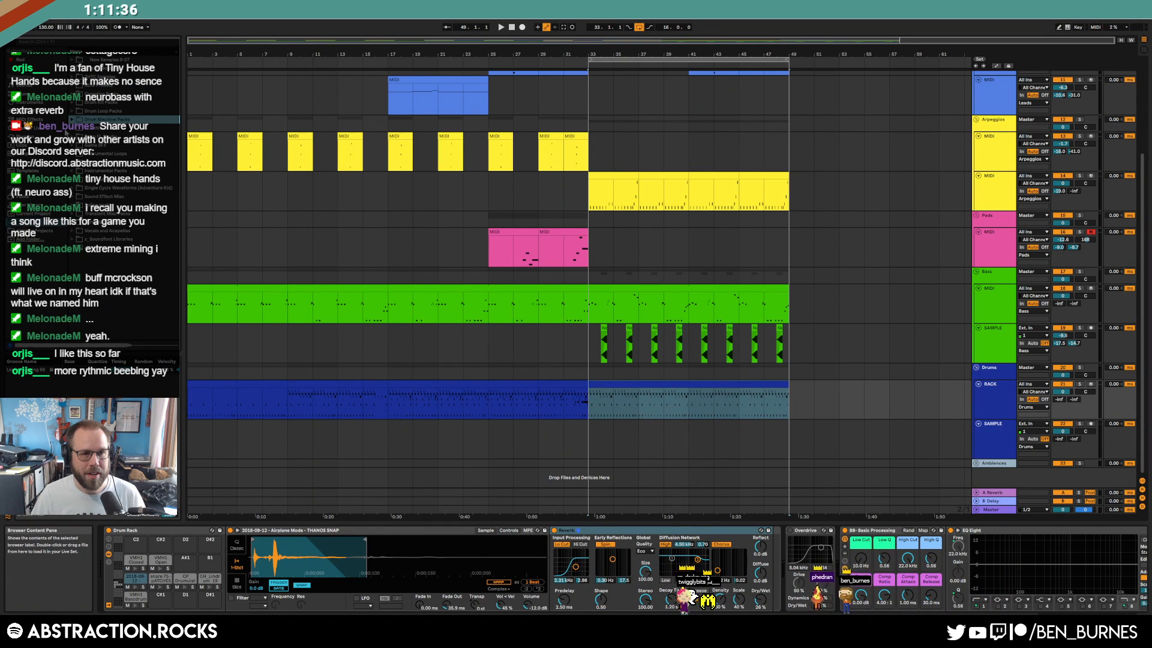
left_click(69, 111)
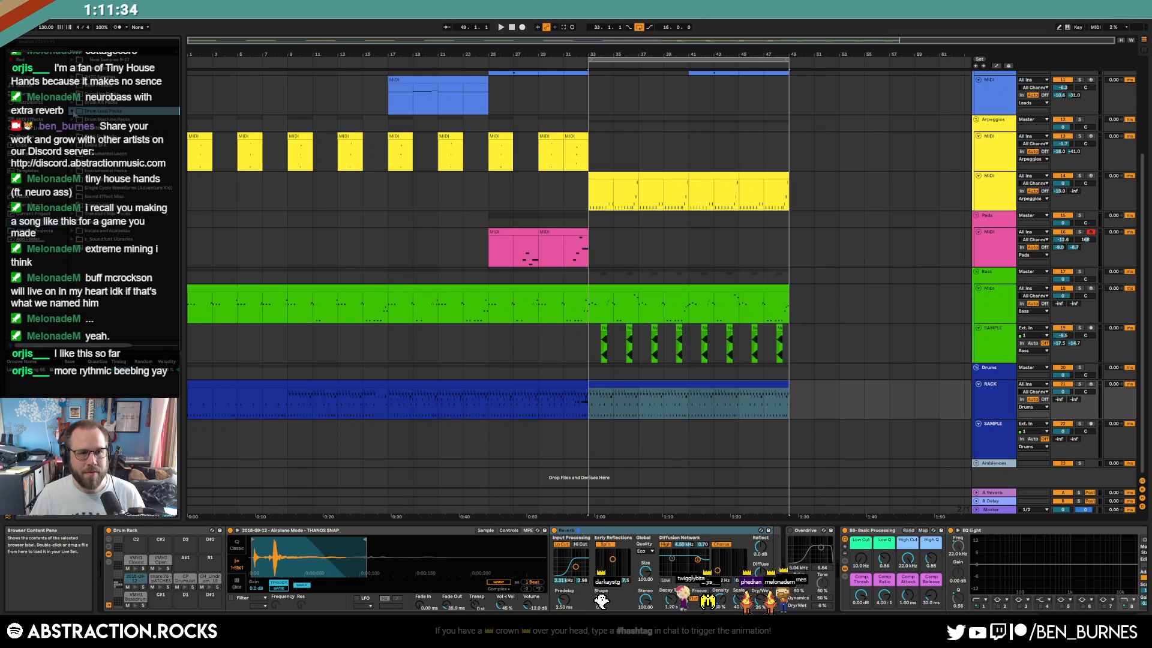
left_click(73, 102)
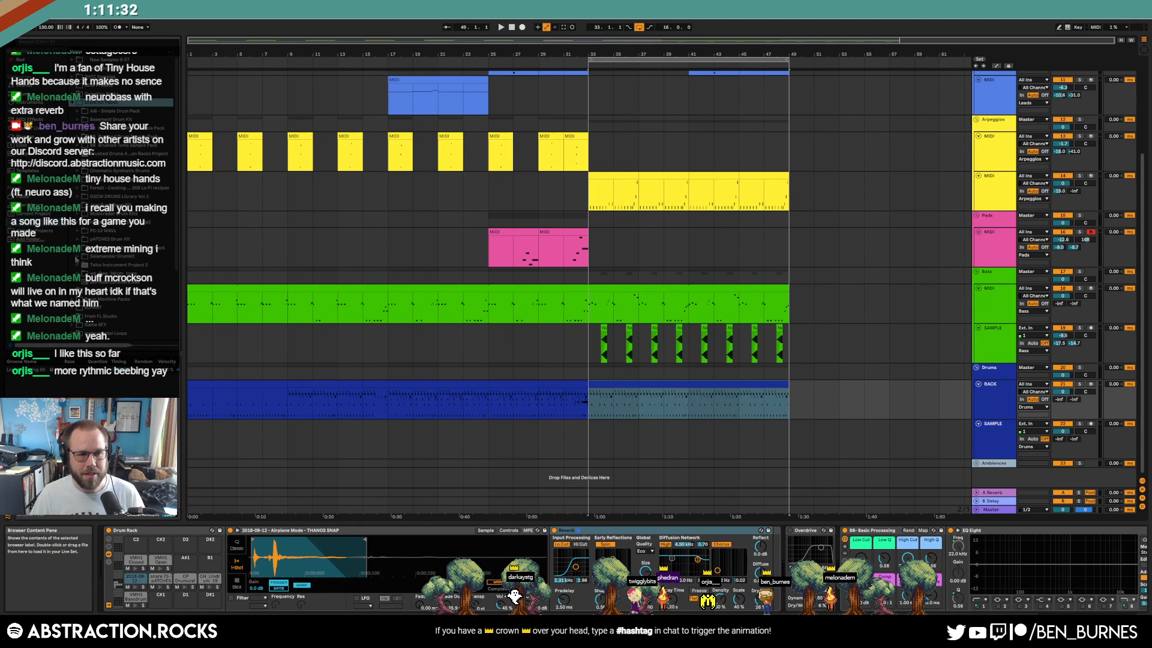
left_click(75, 257)
left_click_drag(177, 64, 189, 251)
left_click(123, 206)
left_click(117, 231)
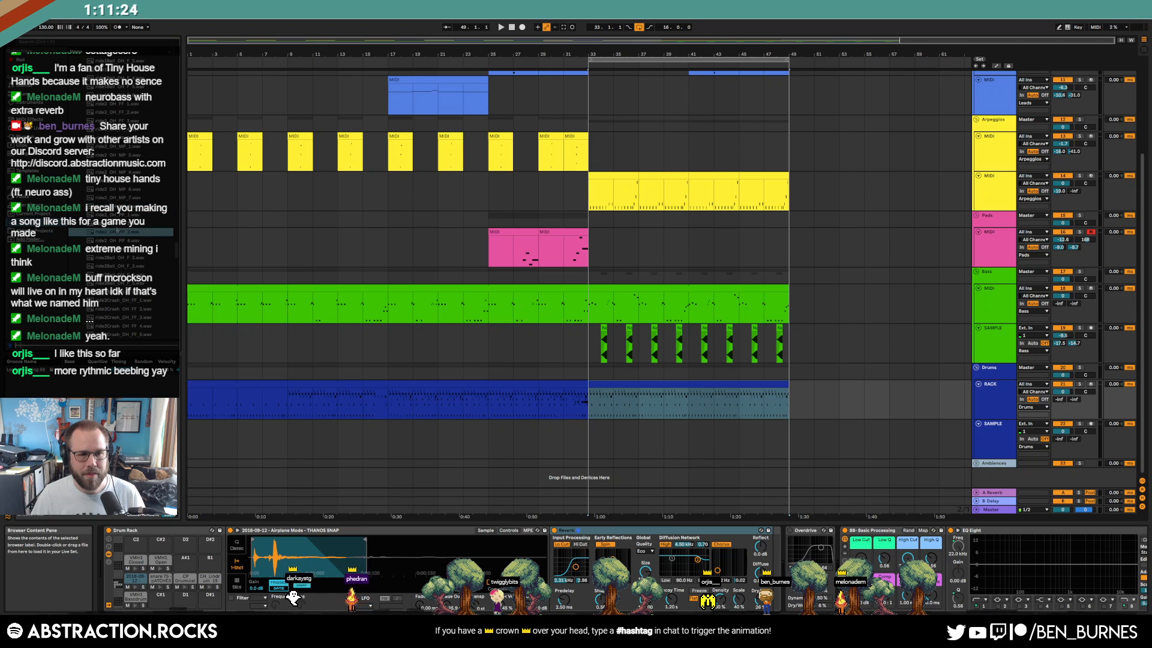
left_click_drag(139, 531, 138, 541)
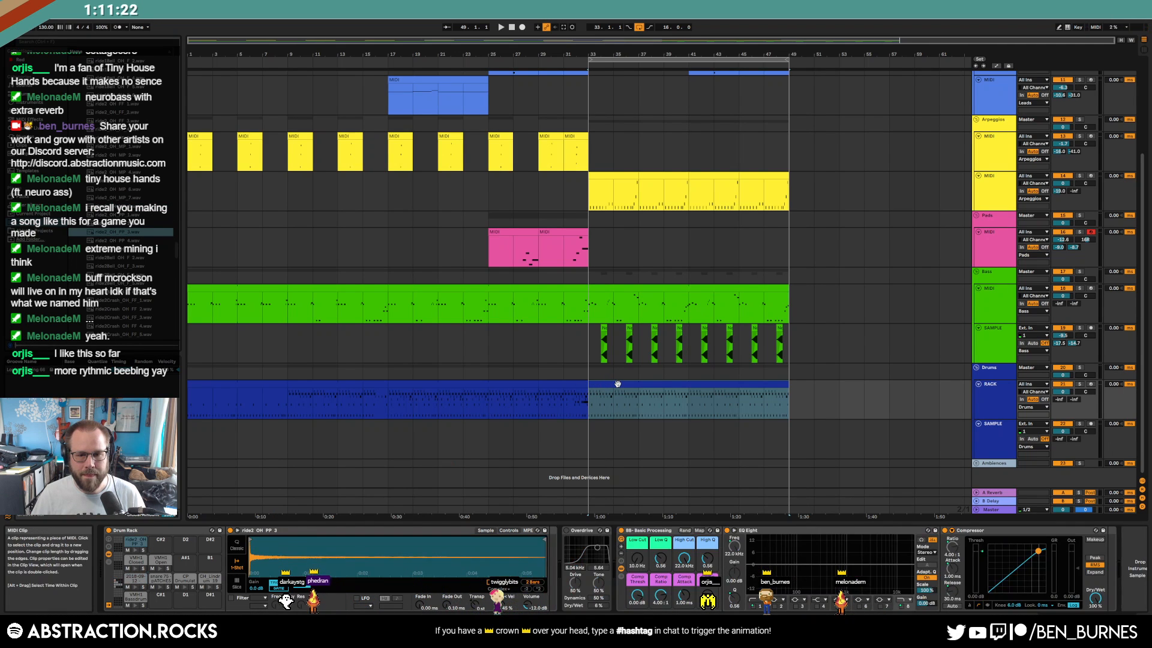
Add a ride2_OH_PP_3 hit at the drum clip start and repeat it, removing the last notes
double_click(617, 385)
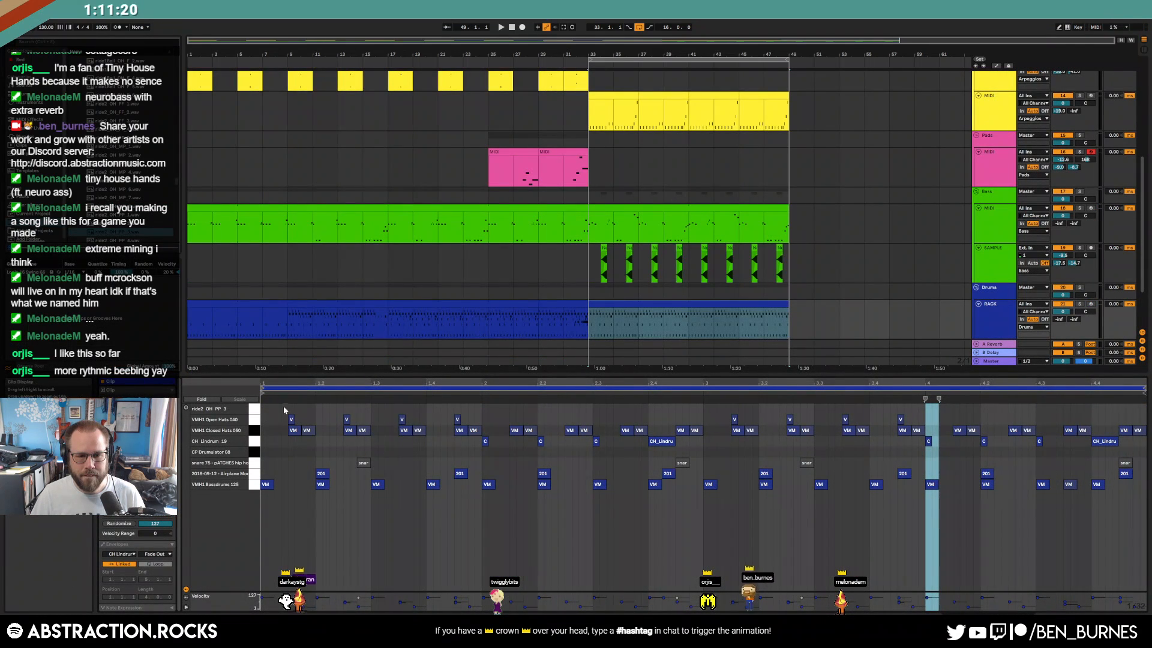
double_click(268, 409)
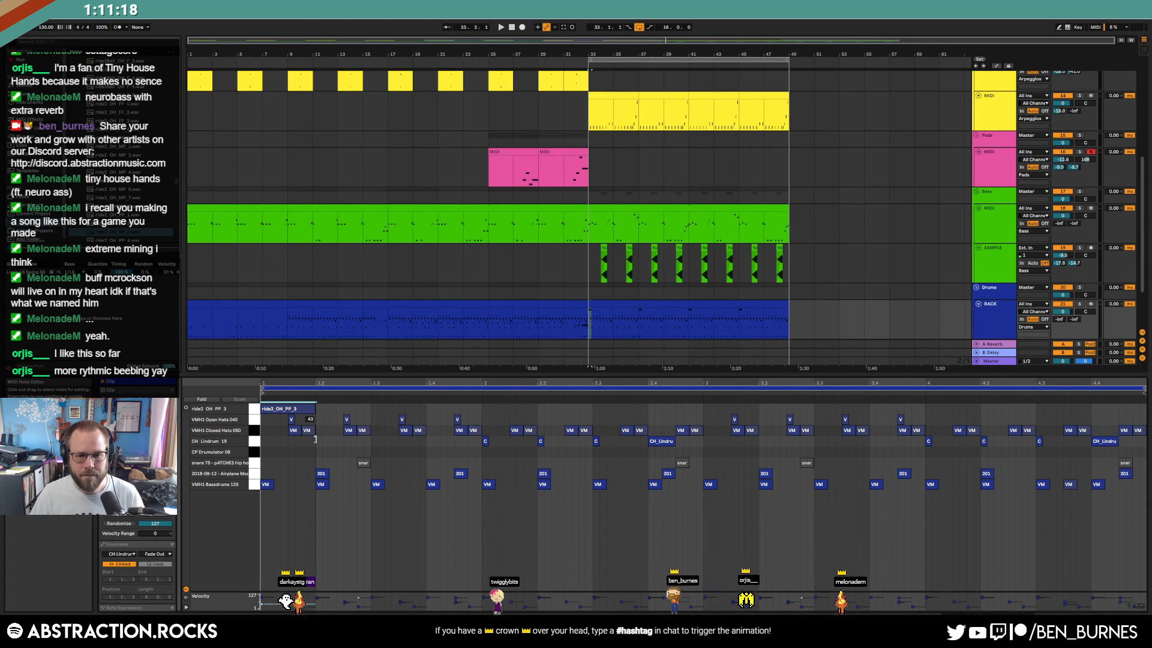
key("space")
key("ctrl+d")
key("ctrl+d")
key("ctrl+d")
key("ctrl+d")
key("ctrl+d")
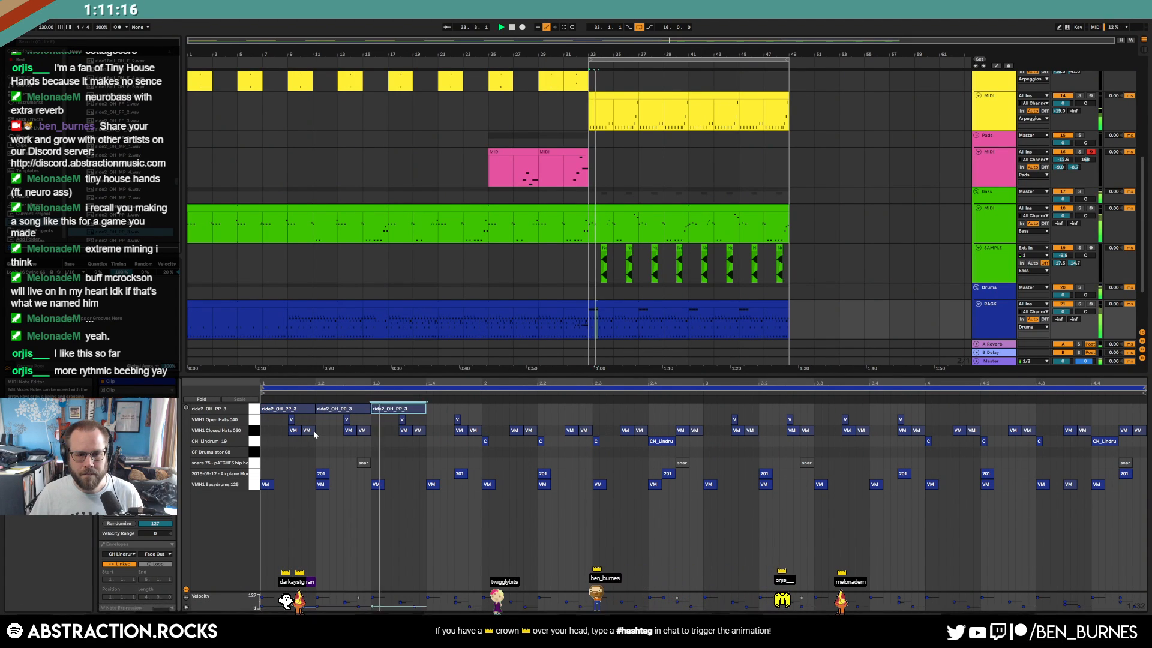
key("ctrl+d")
key("ctrl+d")
key("ctrl+d")
key("ctrl+d")
key("ctrl+d")
key("ctrl+d")
key("ctrl+d")
key("ctrl+d")
key("ctrl+d")
key("ctrl+d")
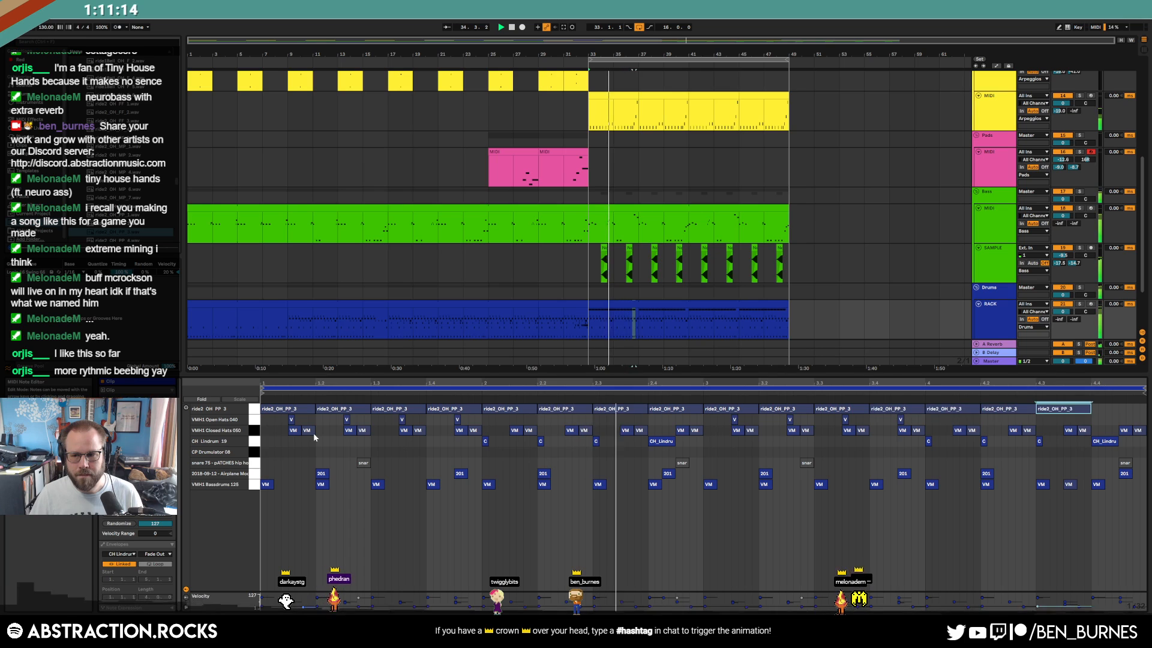
left_click(968, 412)
left_click(1068, 409)
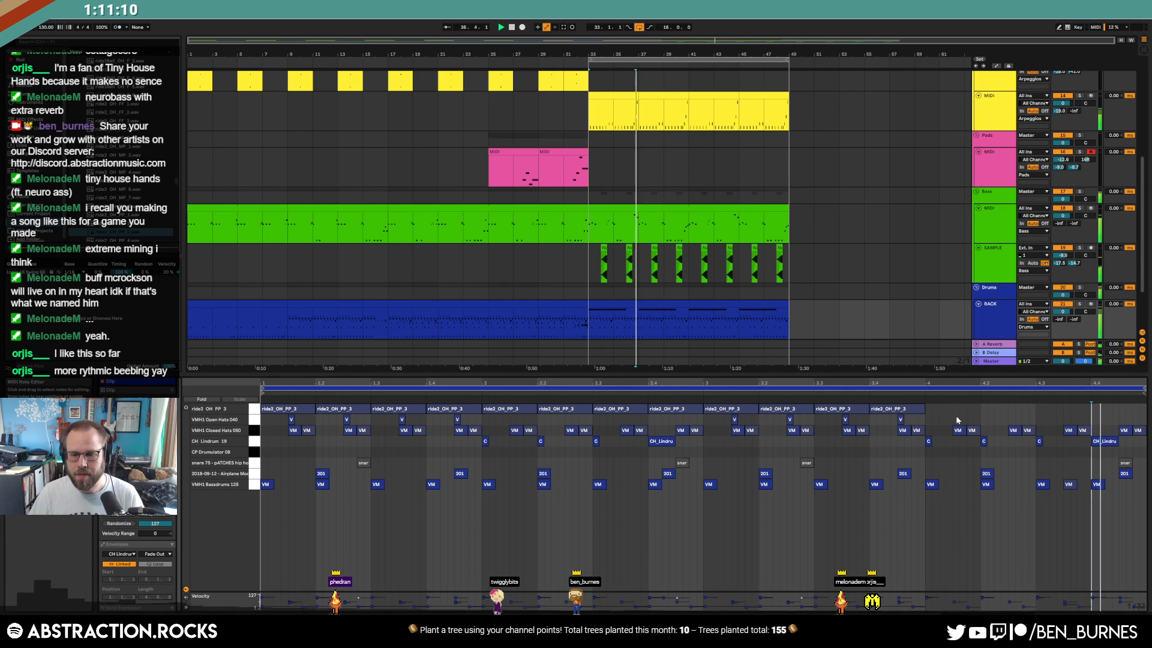
Zoom into the ride sample's waveform and select the ride notes in the second drum clip
key("shift+Tab")
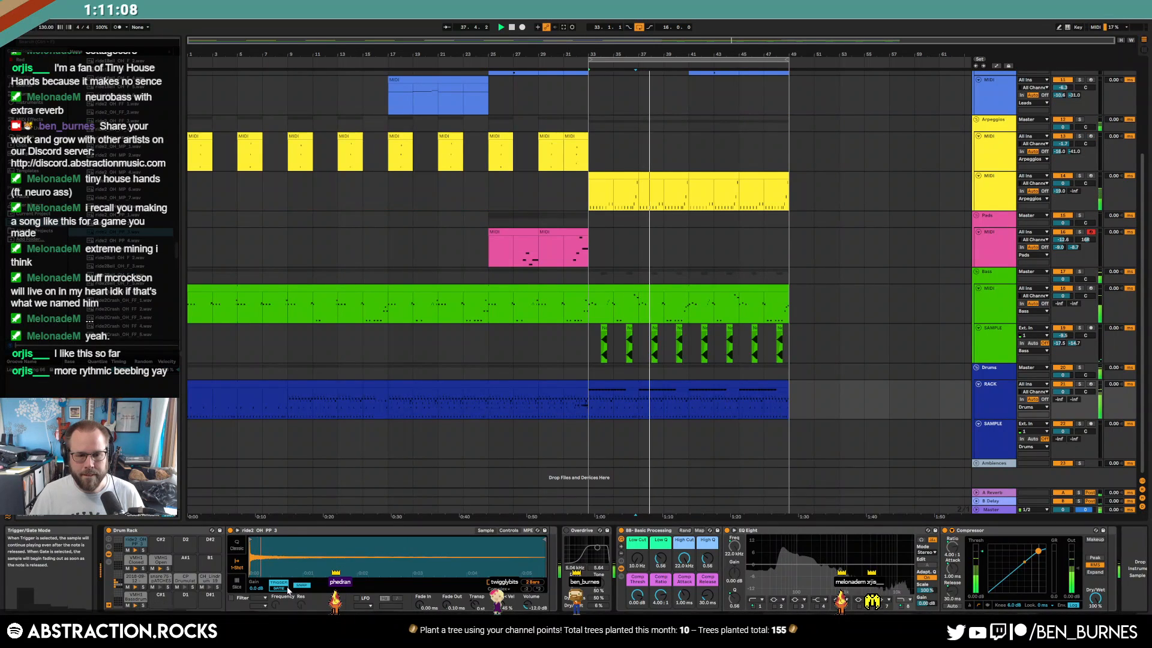
left_click_drag(266, 559, 266, 573)
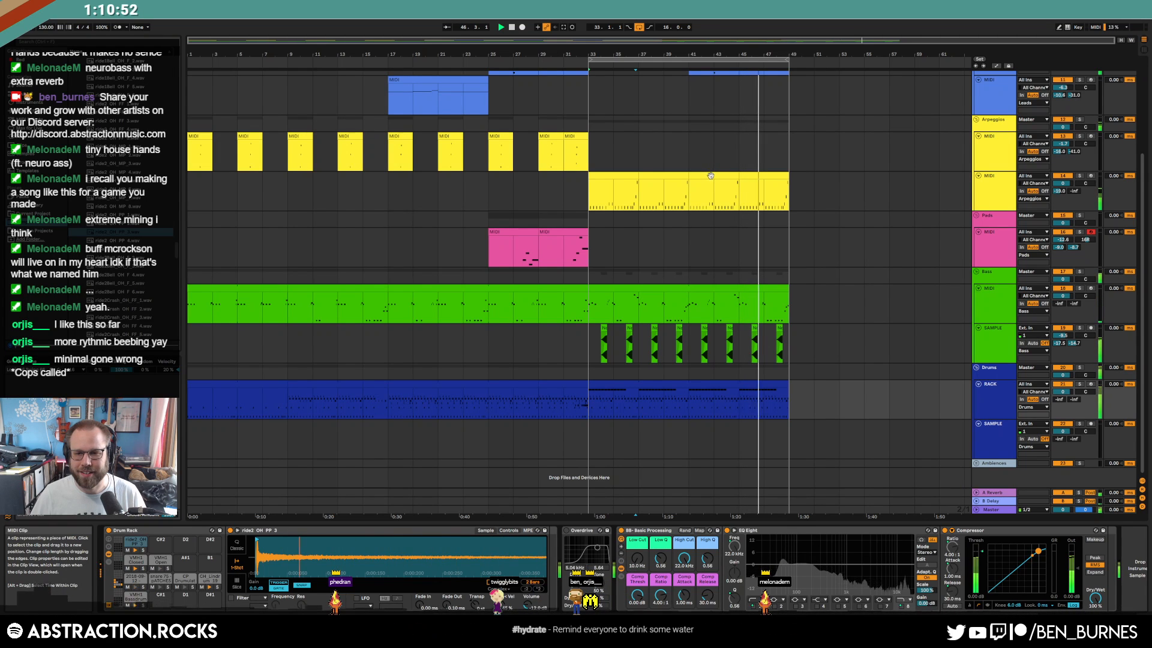
double_click(747, 393)
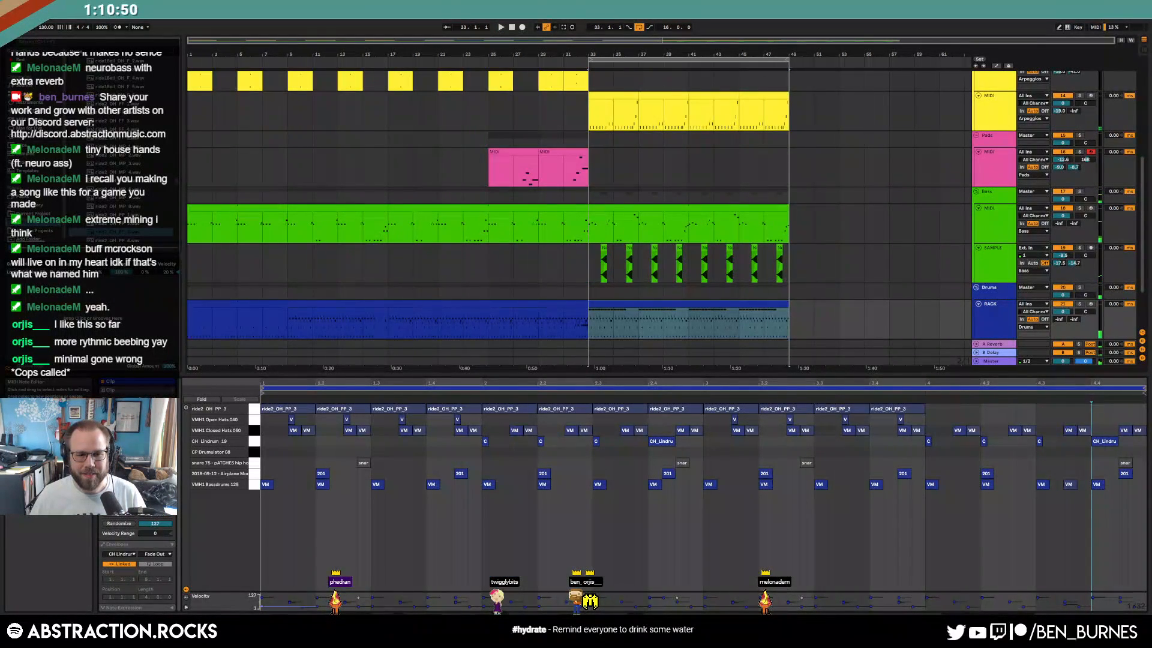
left_click(252, 409)
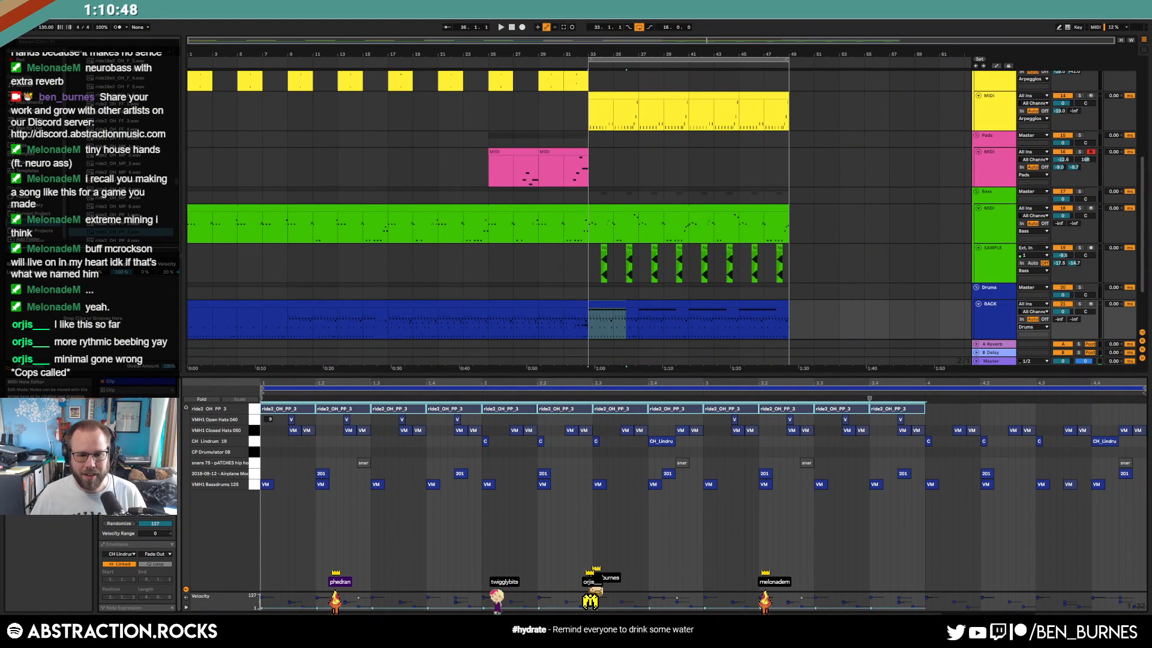
key("shift+Tab")
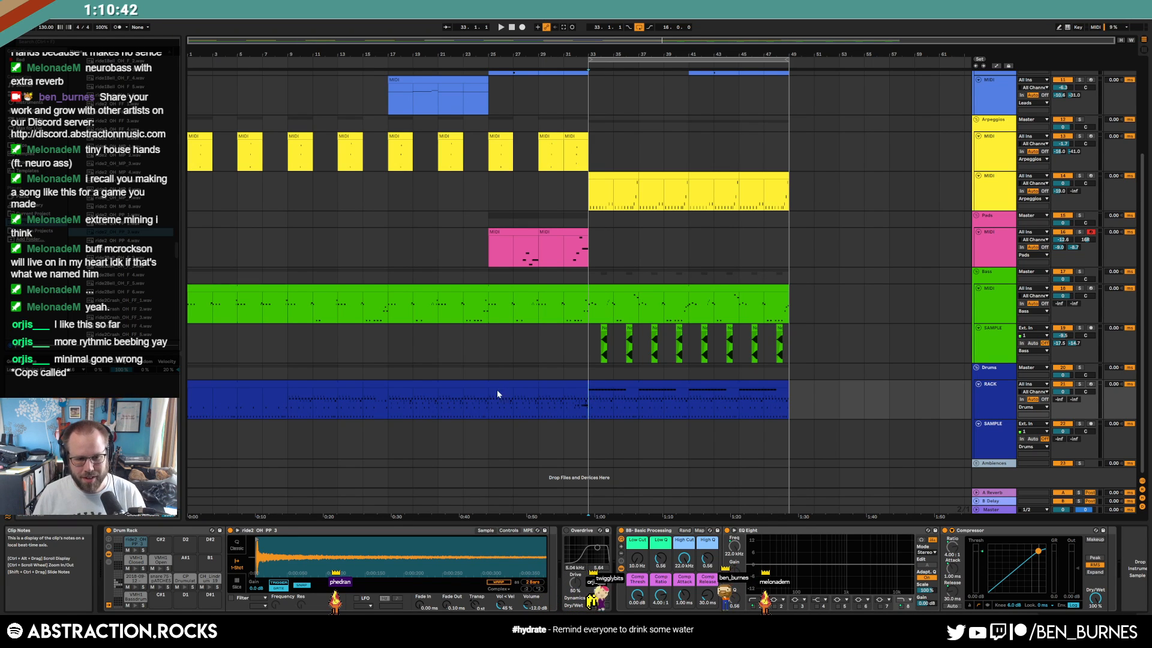
Play from bar 25 and open ADSR Sample Manager on the SAMPLES track
left_click_drag(178, 252, 178, 66)
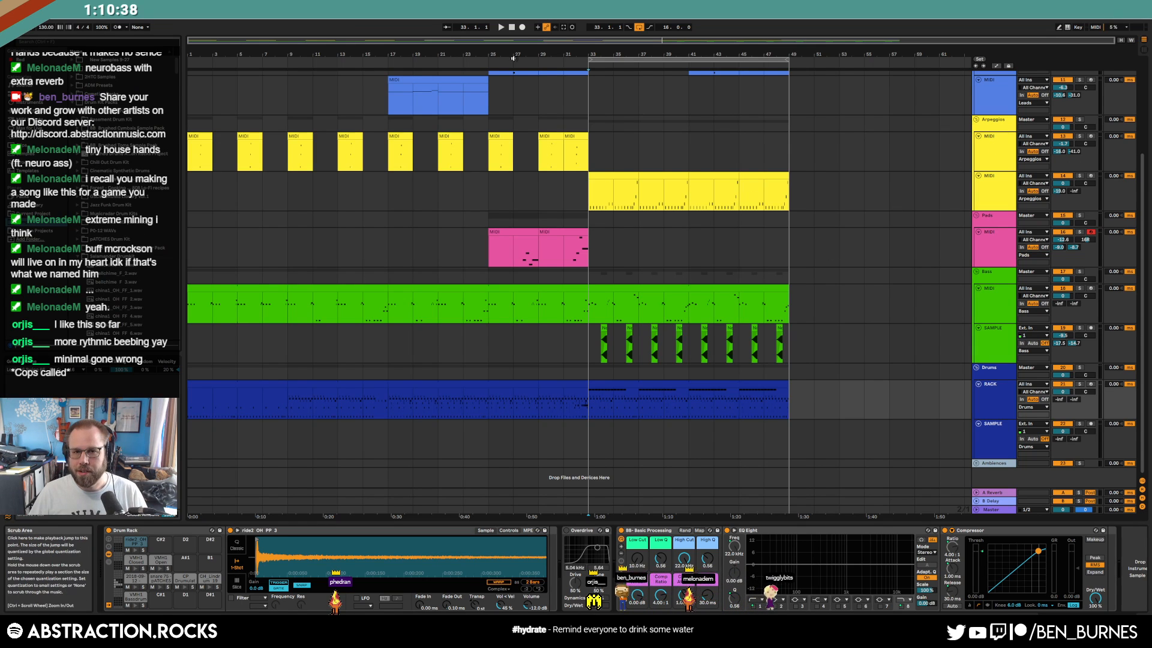
left_click(491, 58)
scroll(924, 276, "up", 5)
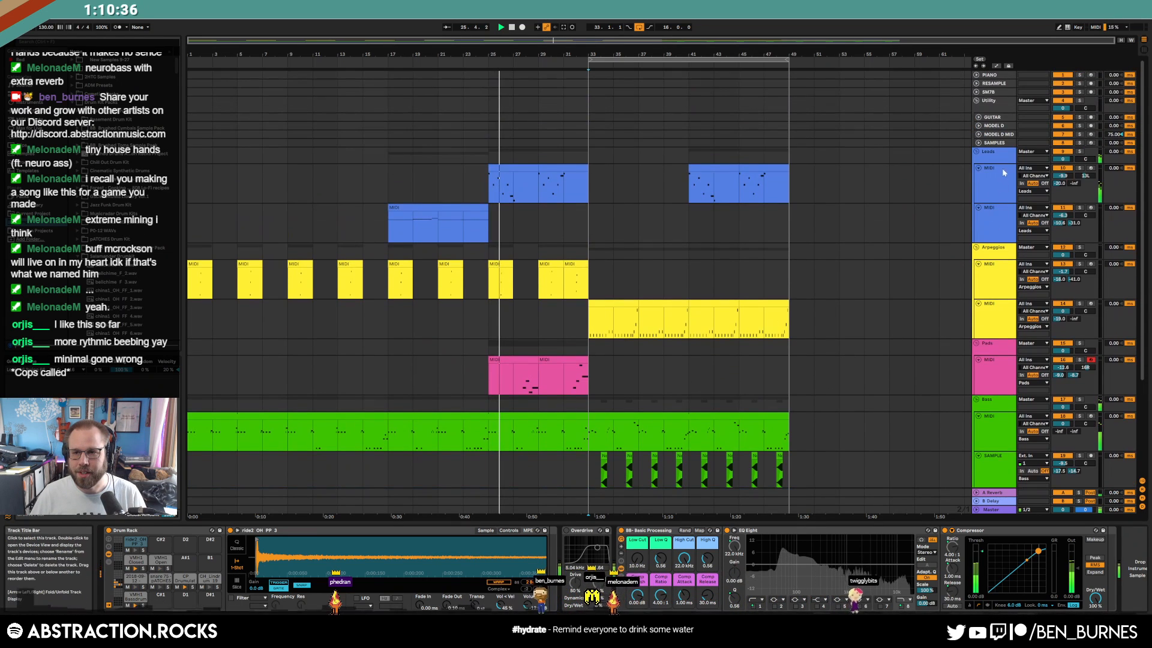
left_click(994, 143)
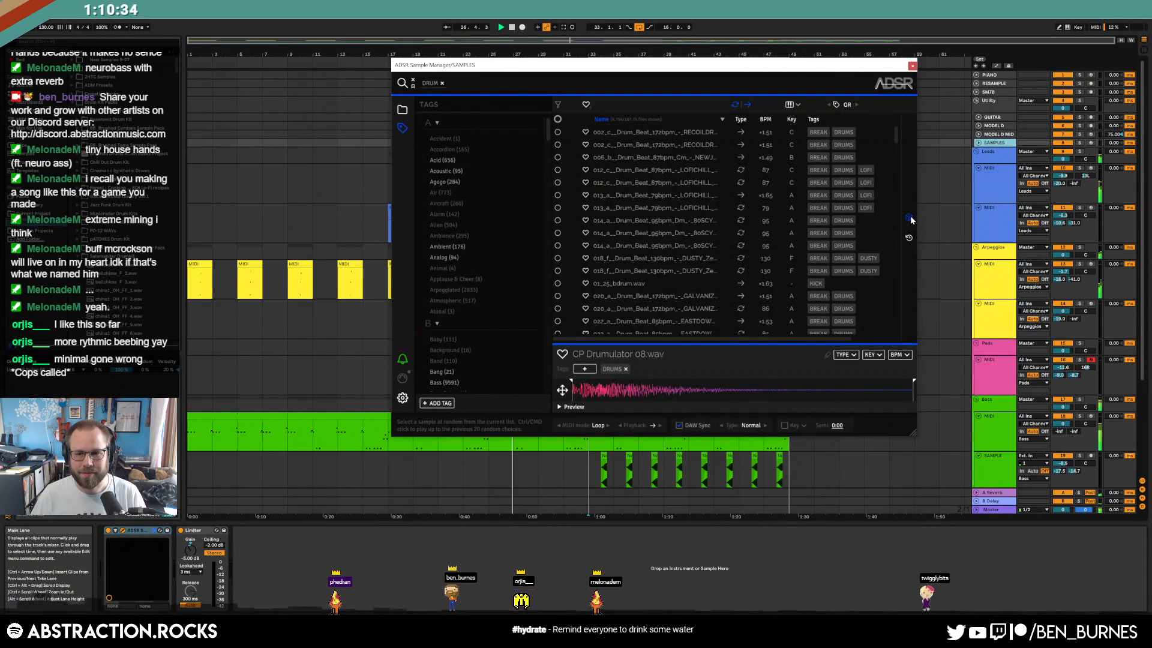
left_click_drag(749, 67, 553, 110)
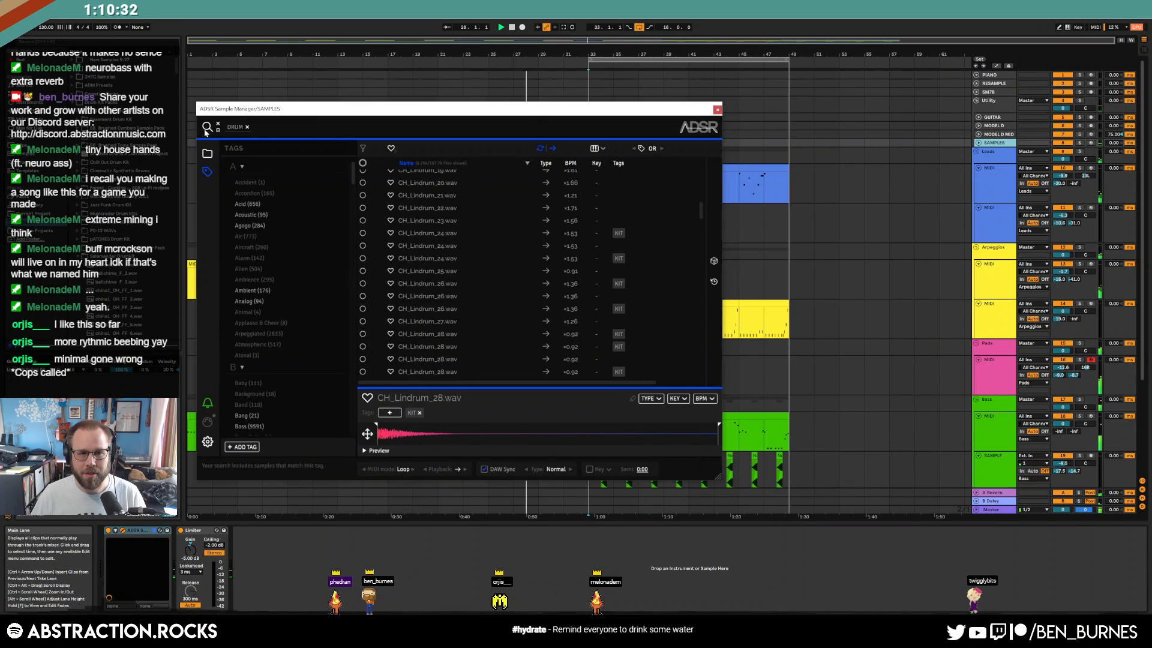
Clear the DRUM tag, pick a random sample (106_HarpsiFM_DX100_A#6_0001.wav), and close the window
left_click(248, 128)
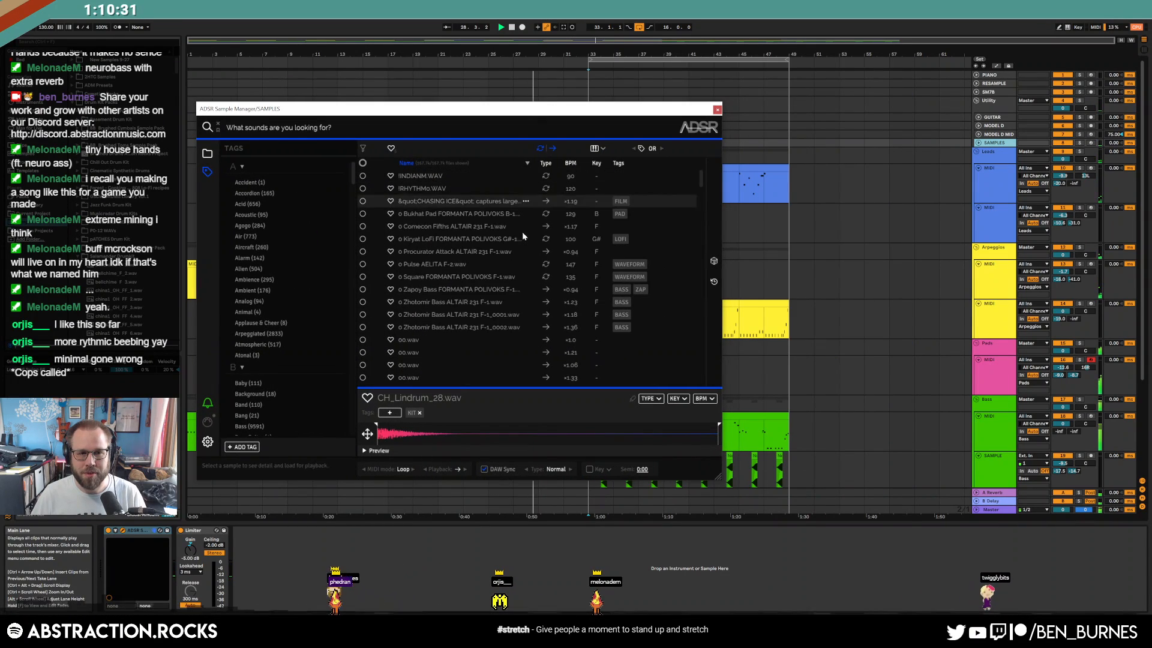
left_click(714, 262)
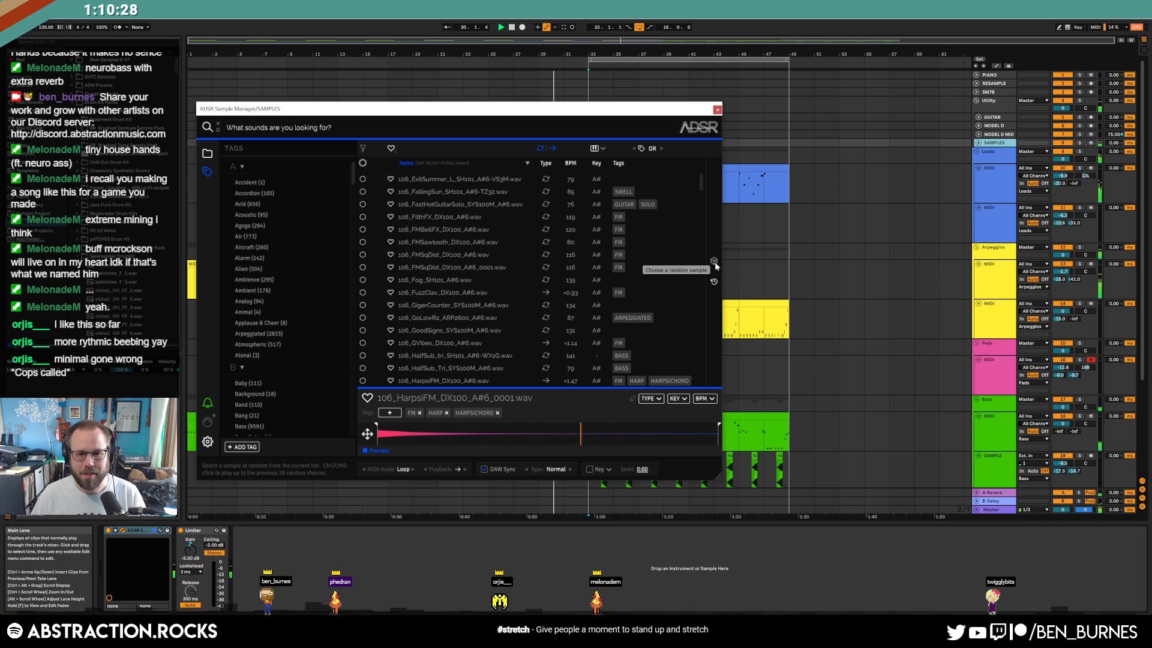
scroll(458, 302, "down", 3)
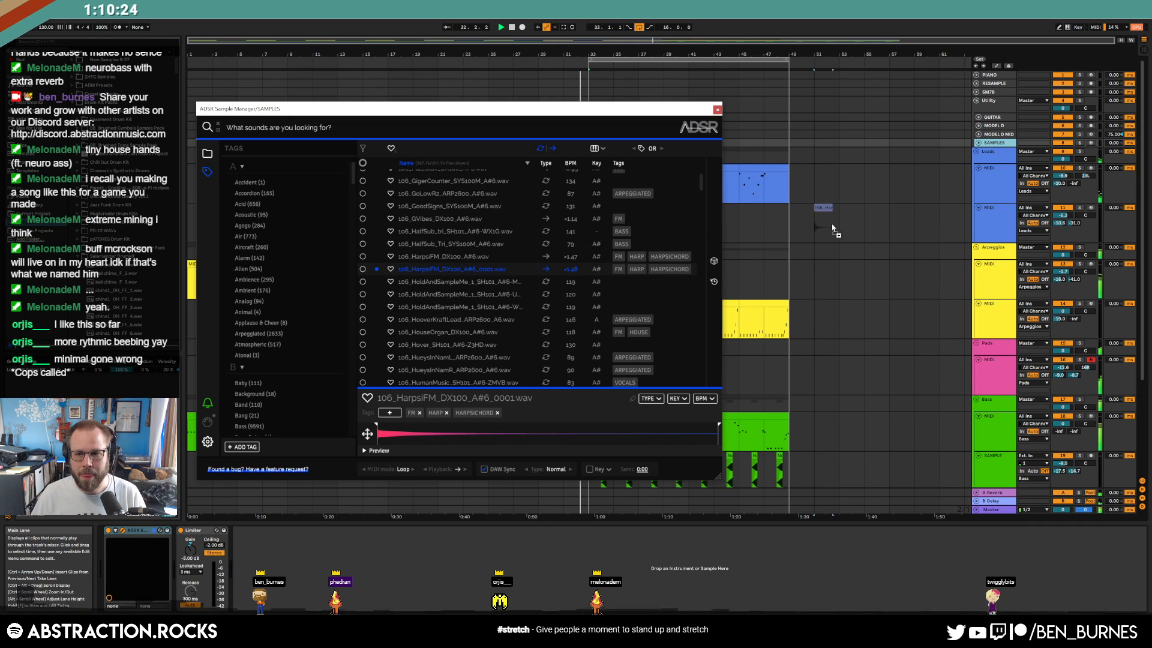
left_click_drag(460, 268, 461, 268)
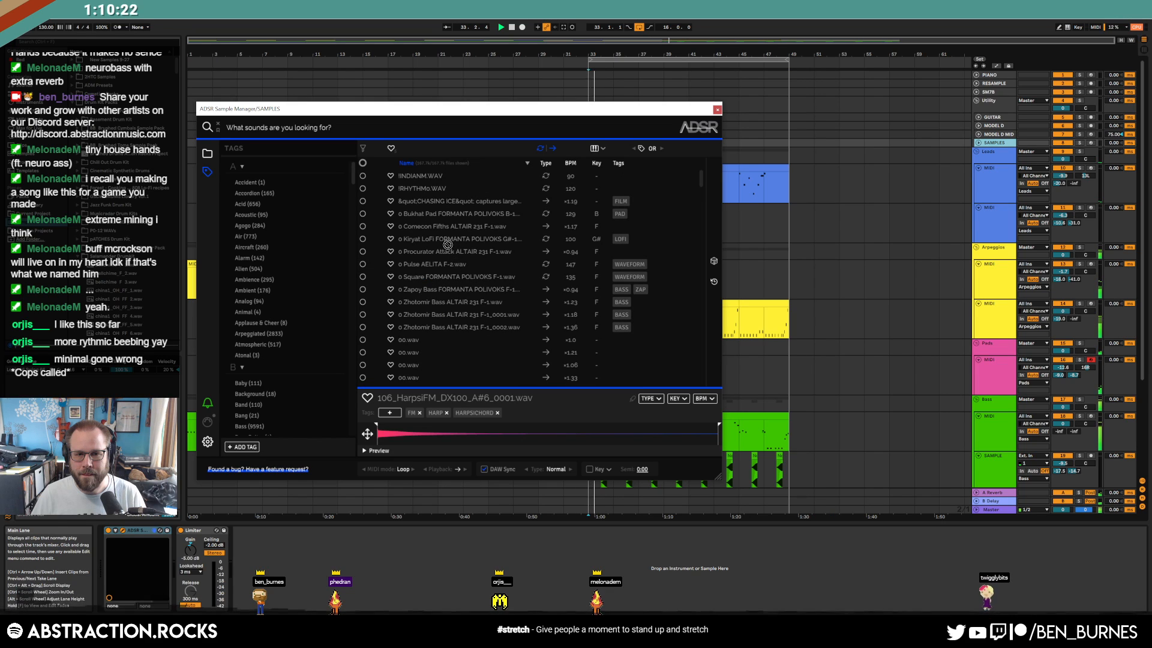
left_click(714, 282)
left_click(985, 220)
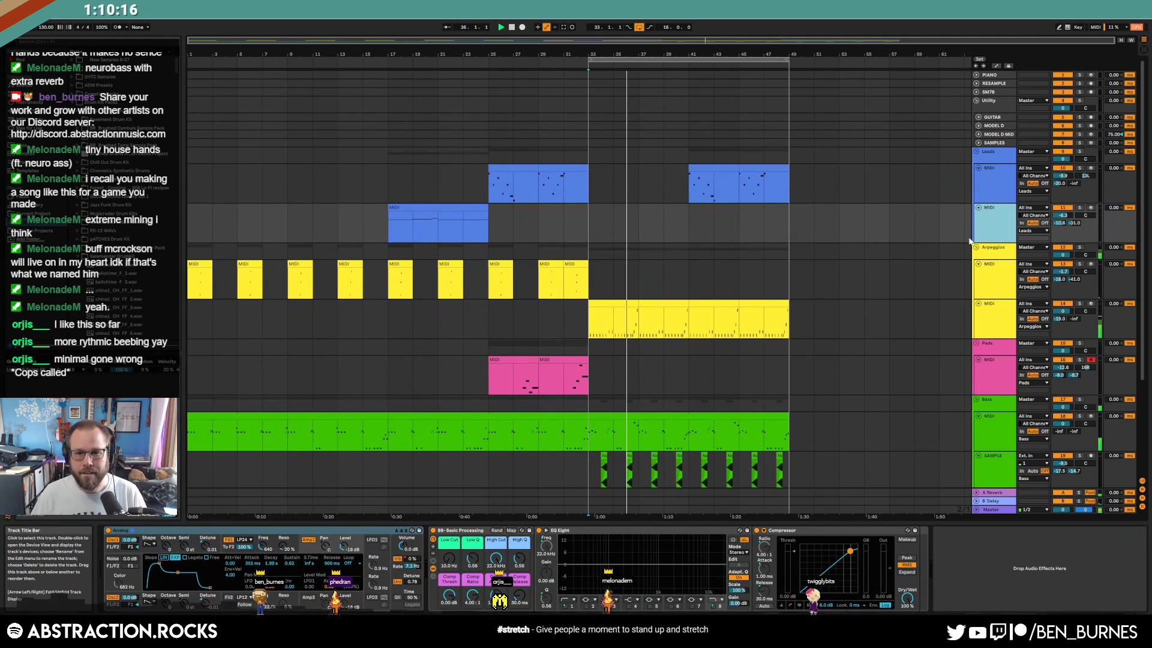
Insert a new audio track and drop the HarpsiFM harpsichord sample onto it near bar 41
key("ctrl+t")
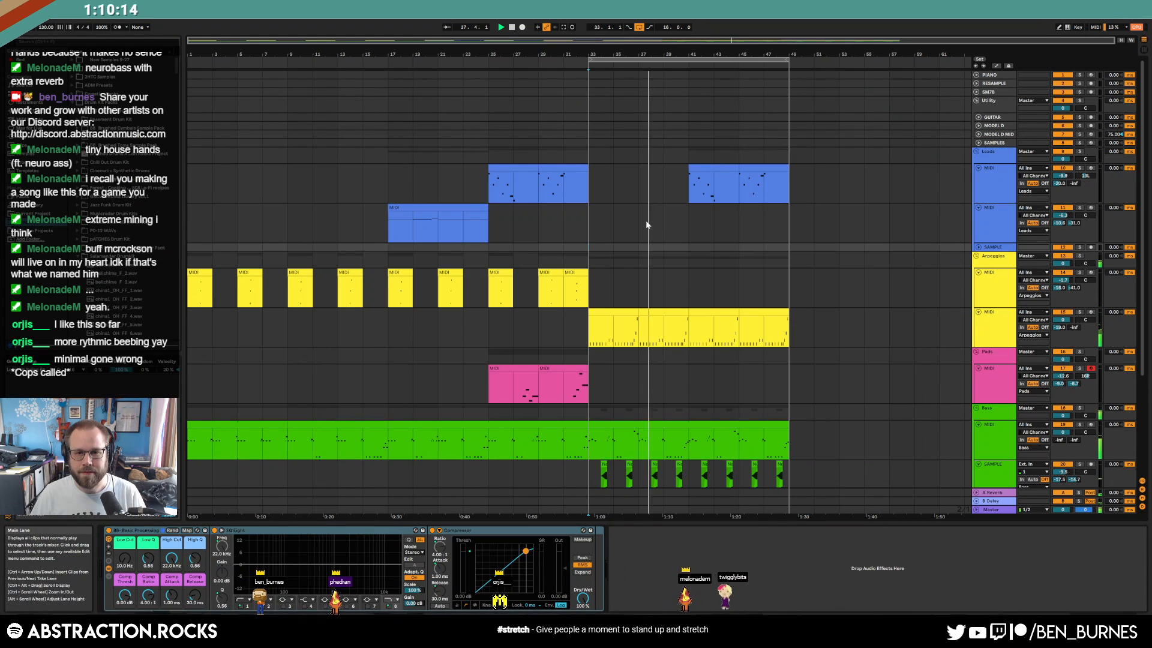
left_click(996, 143)
left_click_drag(588, 109, 489, 364)
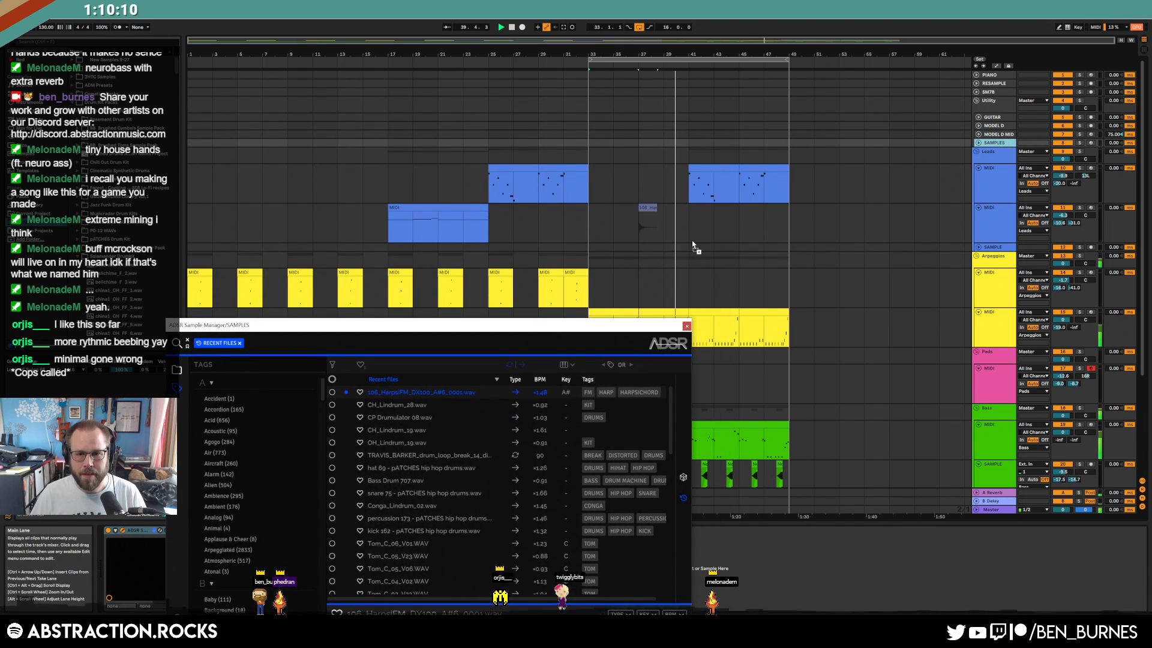
left_click_drag(686, 251, 688, 250)
left_click(980, 247)
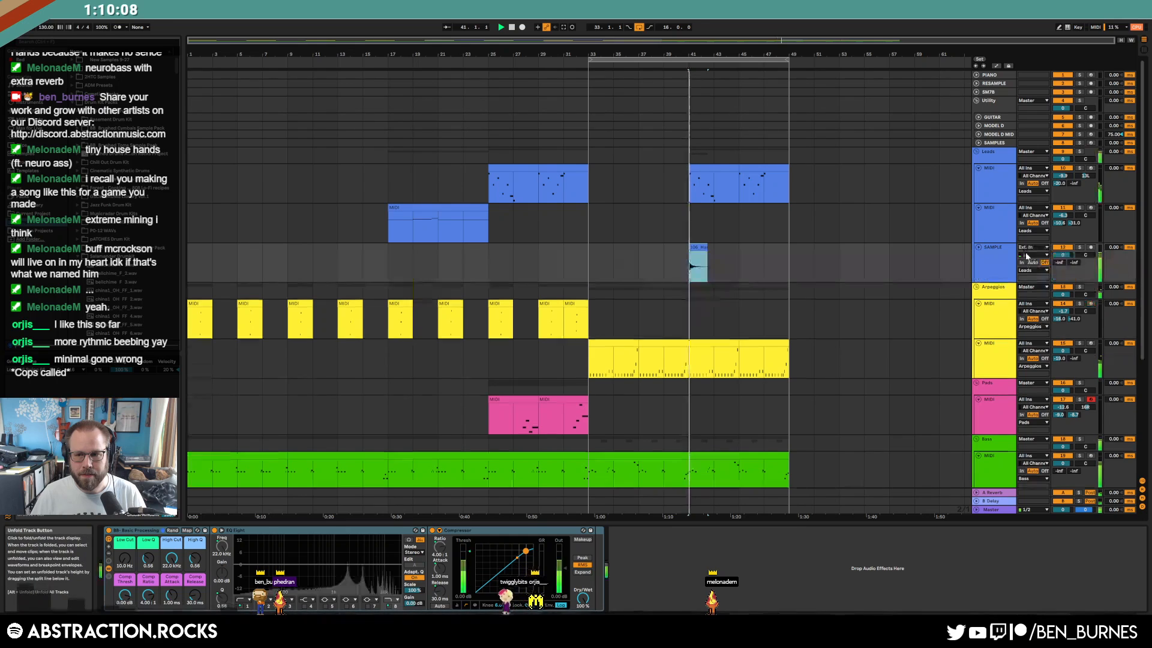
Move and trim the harpsichord clip so it ends at bar 41
left_click(695, 246)
key("plus")
key("plus")
key("plus")
key("plus")
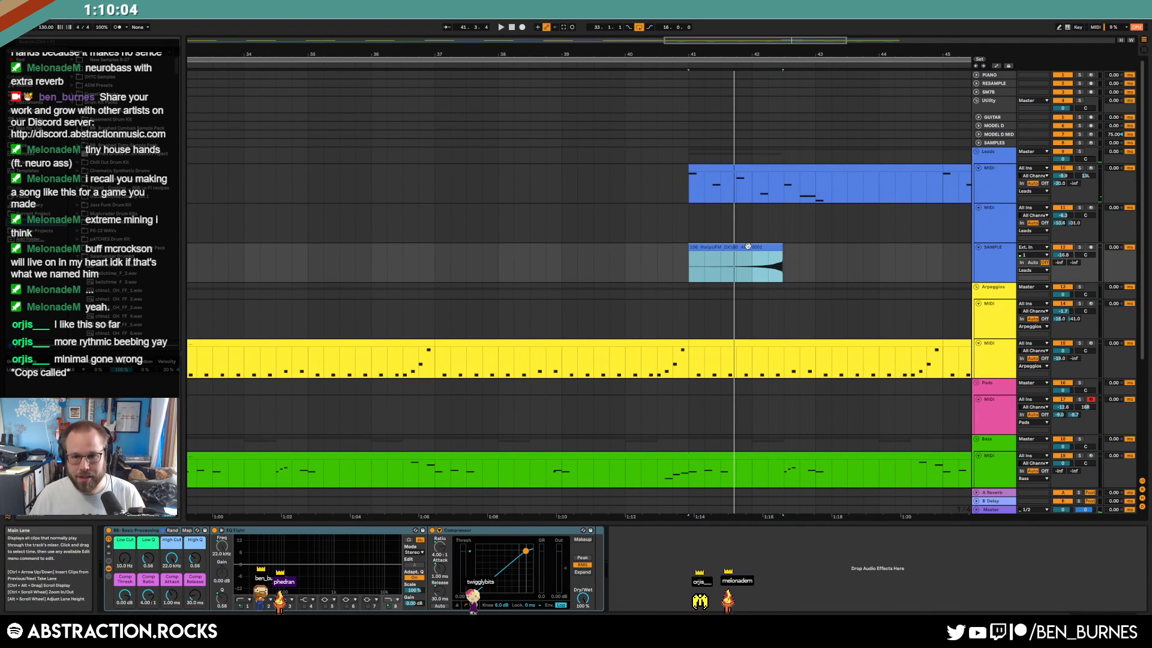
left_click_drag(748, 245, 654, 245)
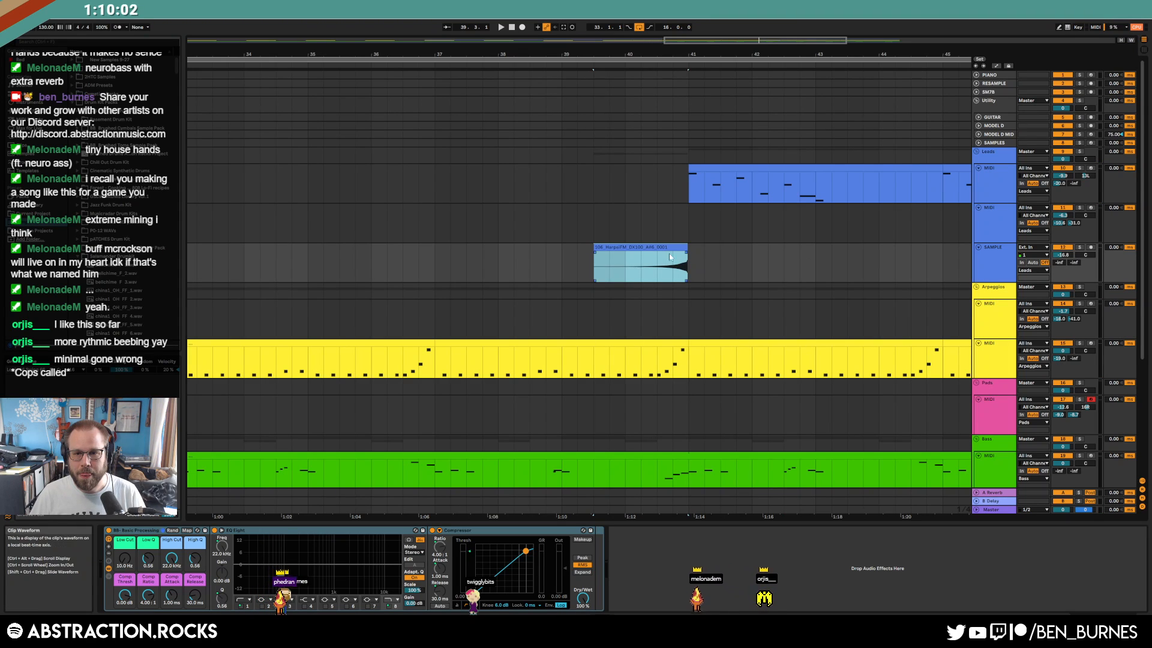
key("space")
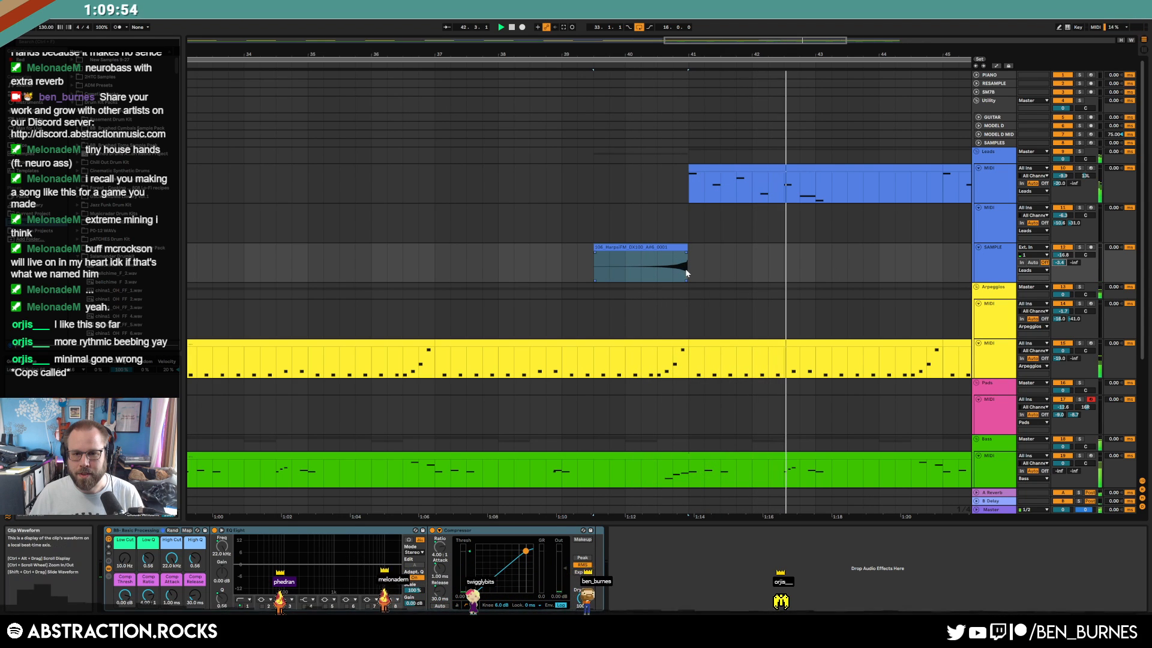
scroll(681, 268, "up", 3)
left_click_drag(486, 248, 501, 247)
left_click_drag(646, 246, 649, 248)
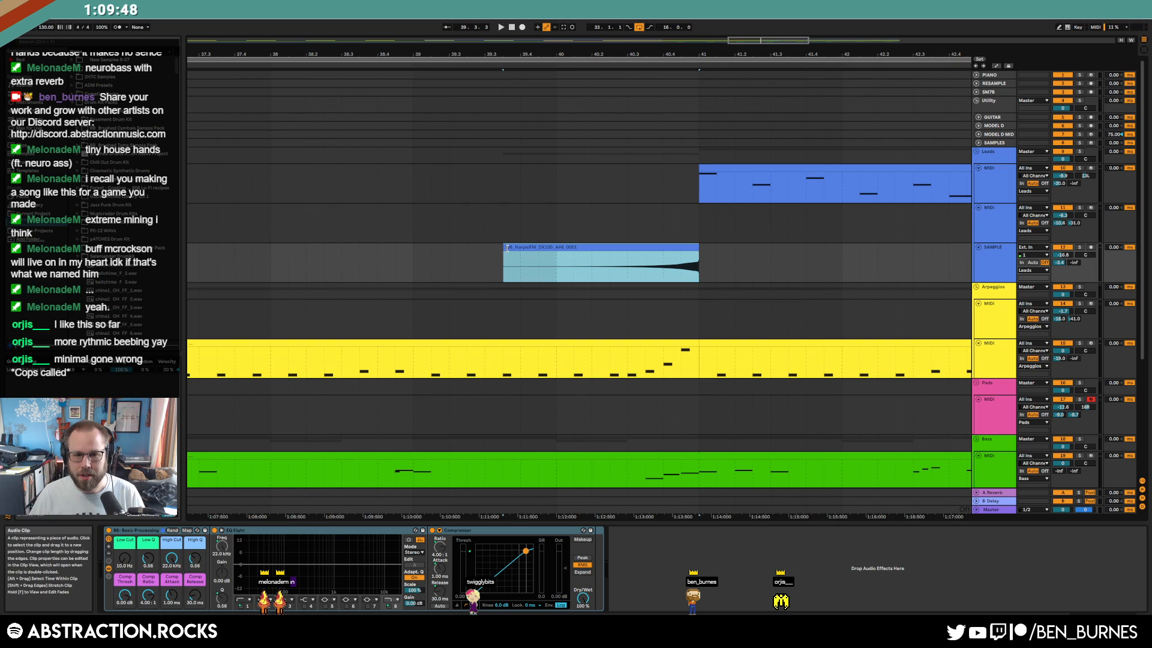
scroll(522, 264, "down", 5)
scroll(371, 267, "down", 3)
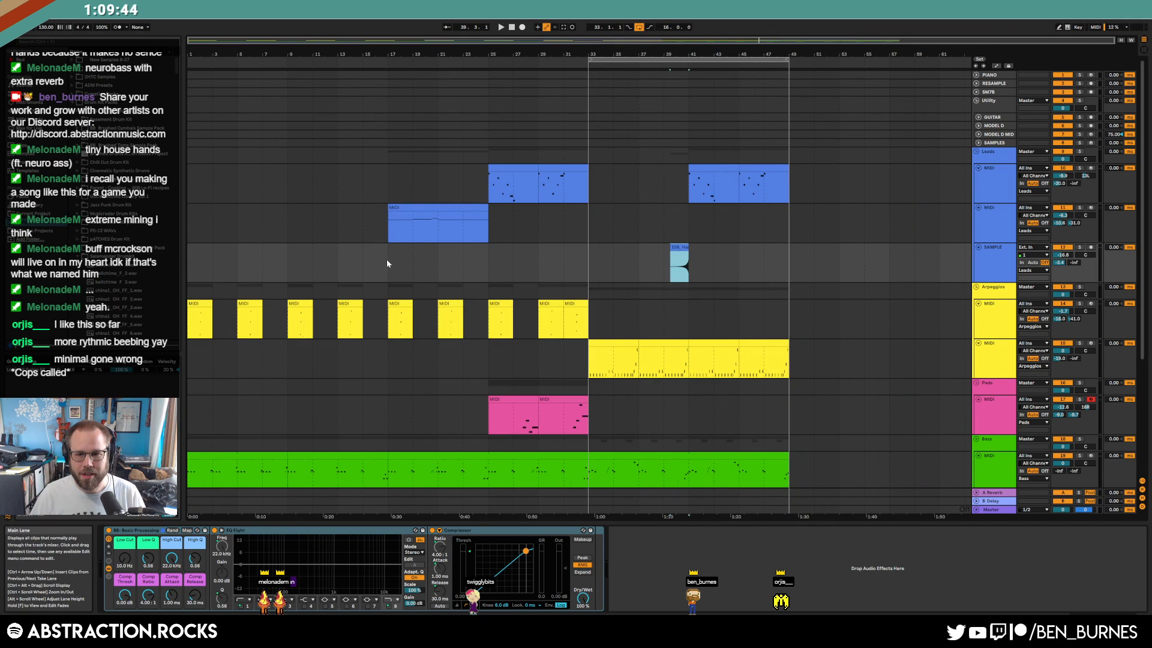
Audition the distorted drum loop, clear the Recent Files filter, and try random samples
left_click(561, 258)
key("space")
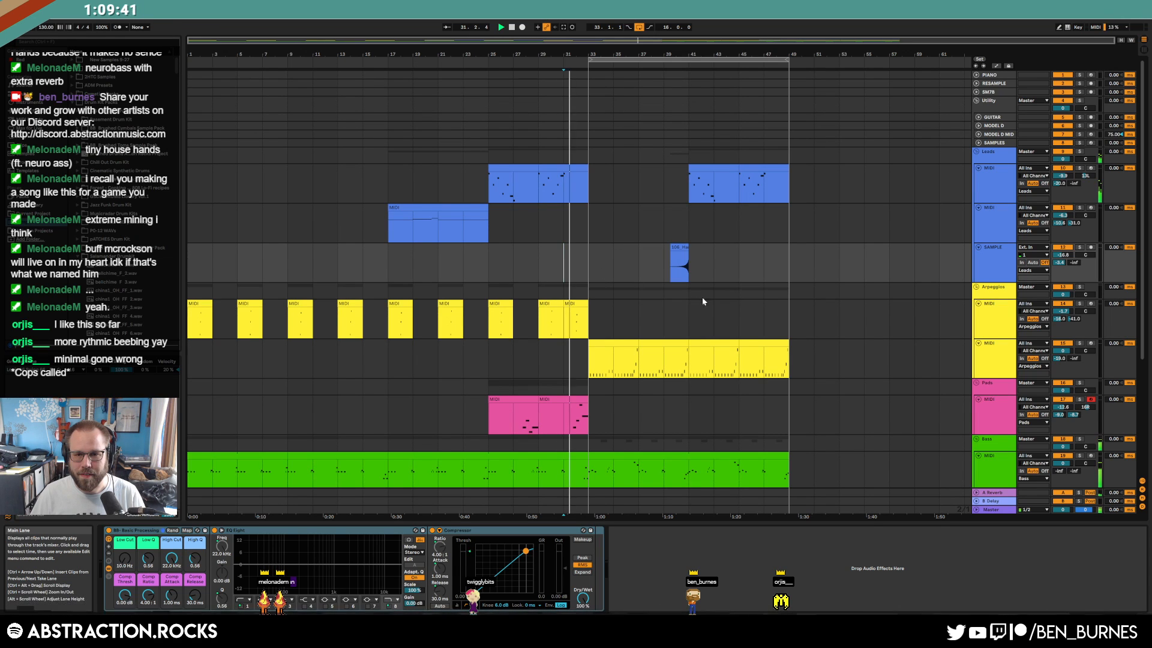
left_click(994, 143)
left_click(600, 389)
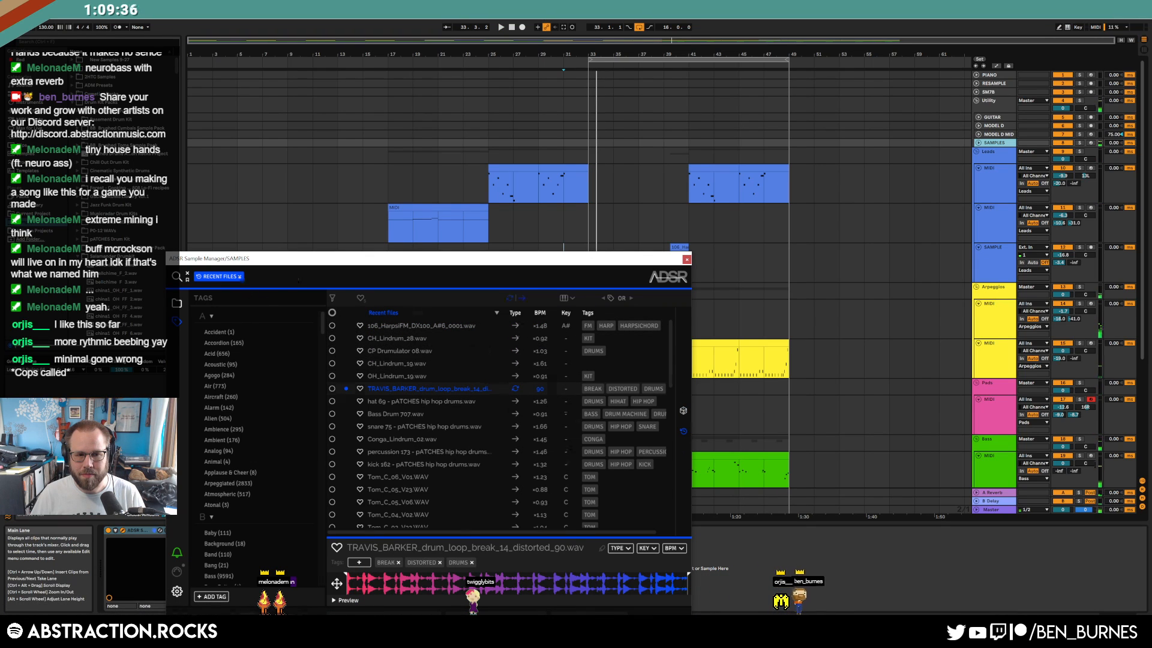
left_click(240, 277)
left_click(683, 412)
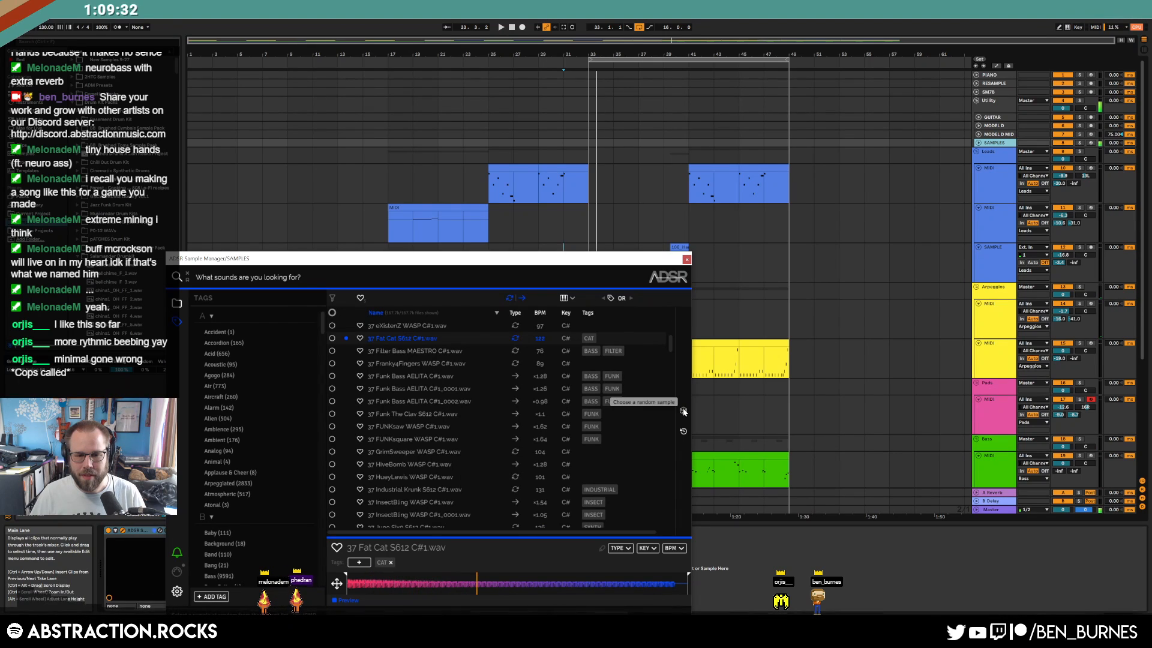
left_click(684, 411)
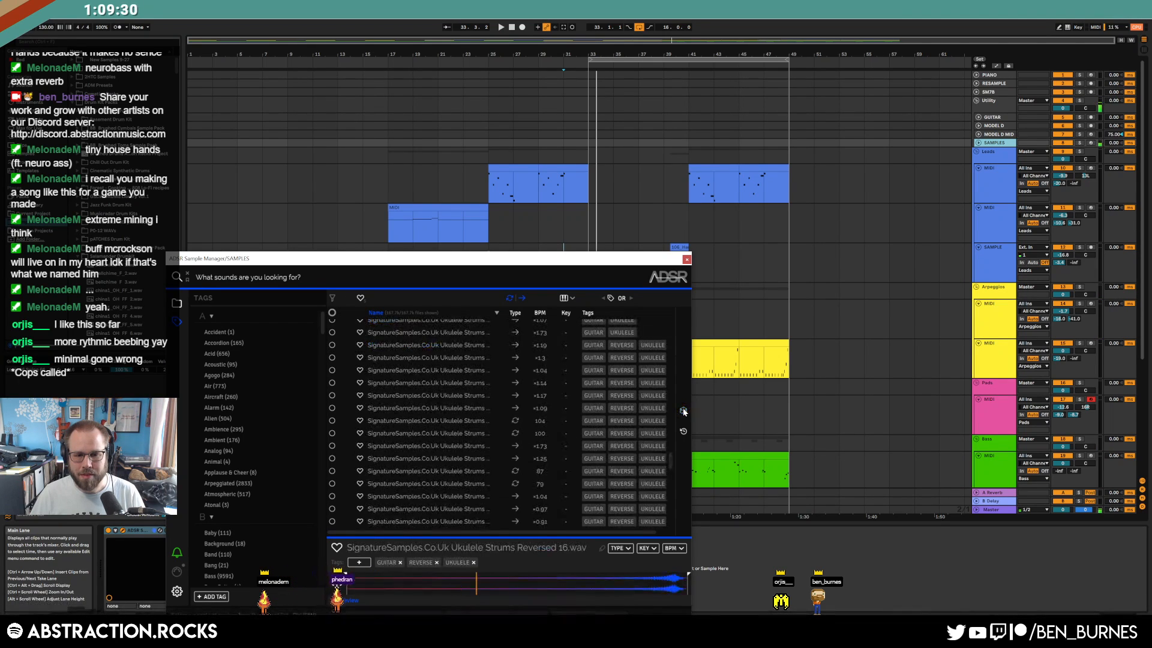
scroll(380, 405, "down", 3)
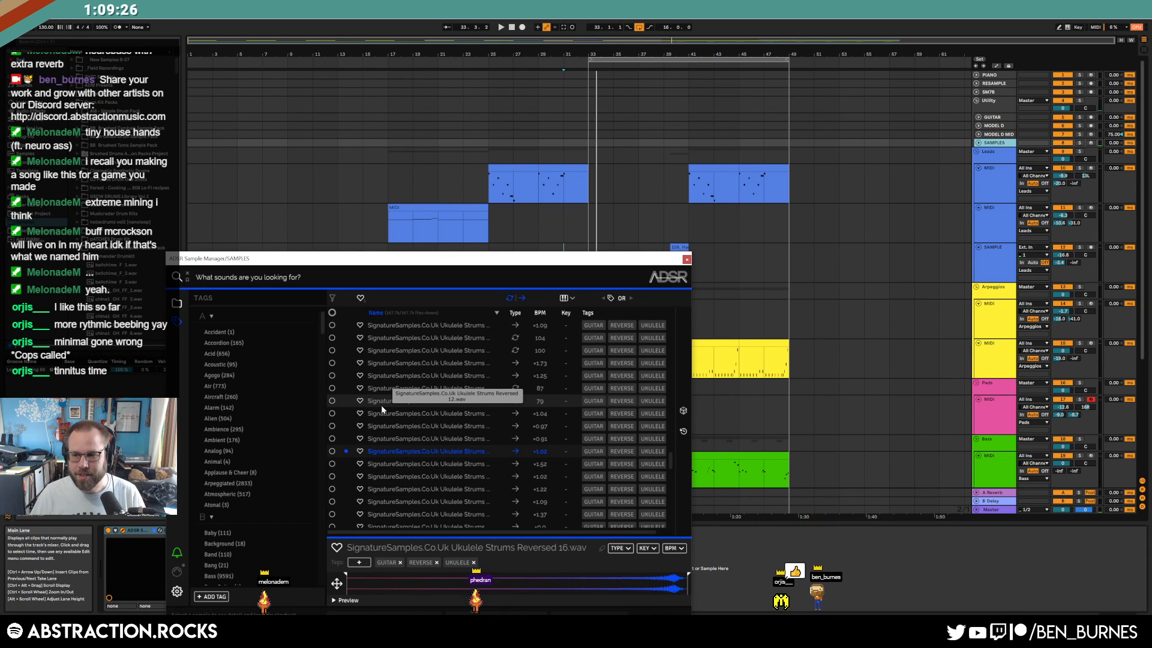
Play the arrangement and roll random samples until CYCdh_ElecK05-Clap02.wav loads
left_click(589, 182)
key("space")
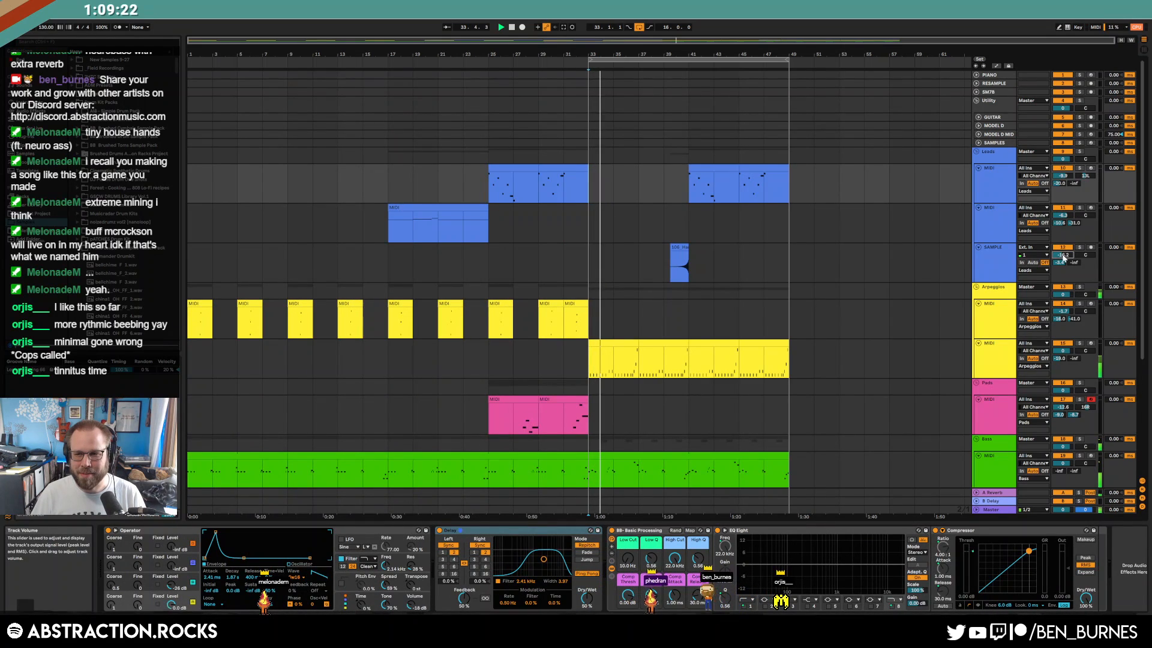
left_click(994, 143)
left_click_drag(448, 254, 436, 144)
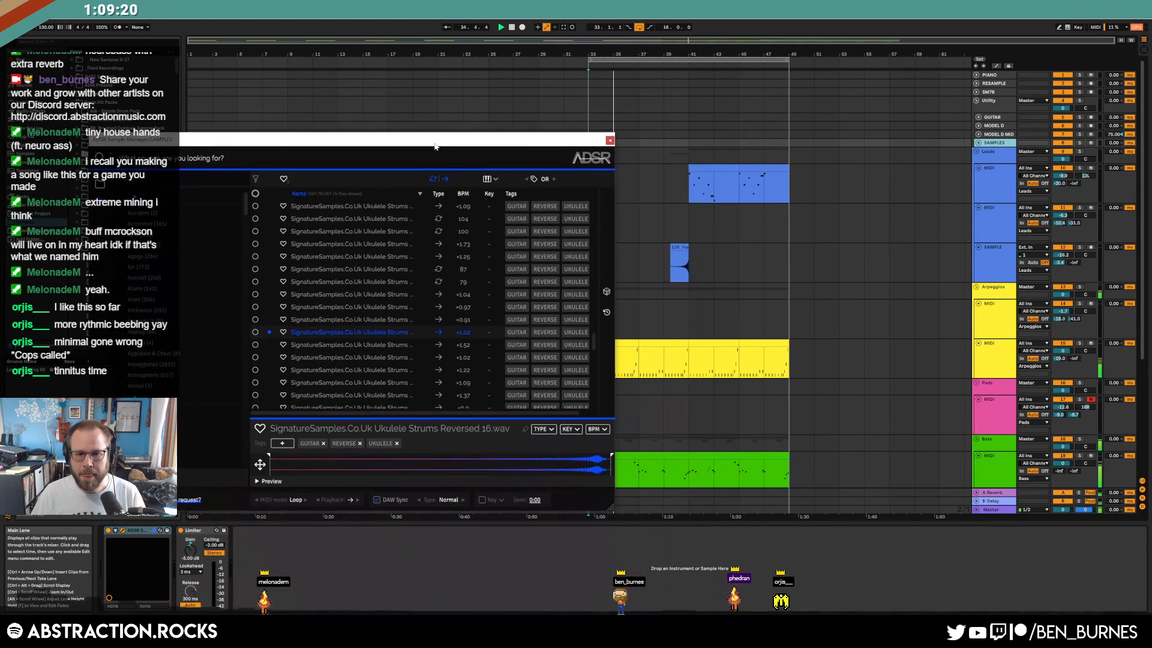
left_click(607, 292)
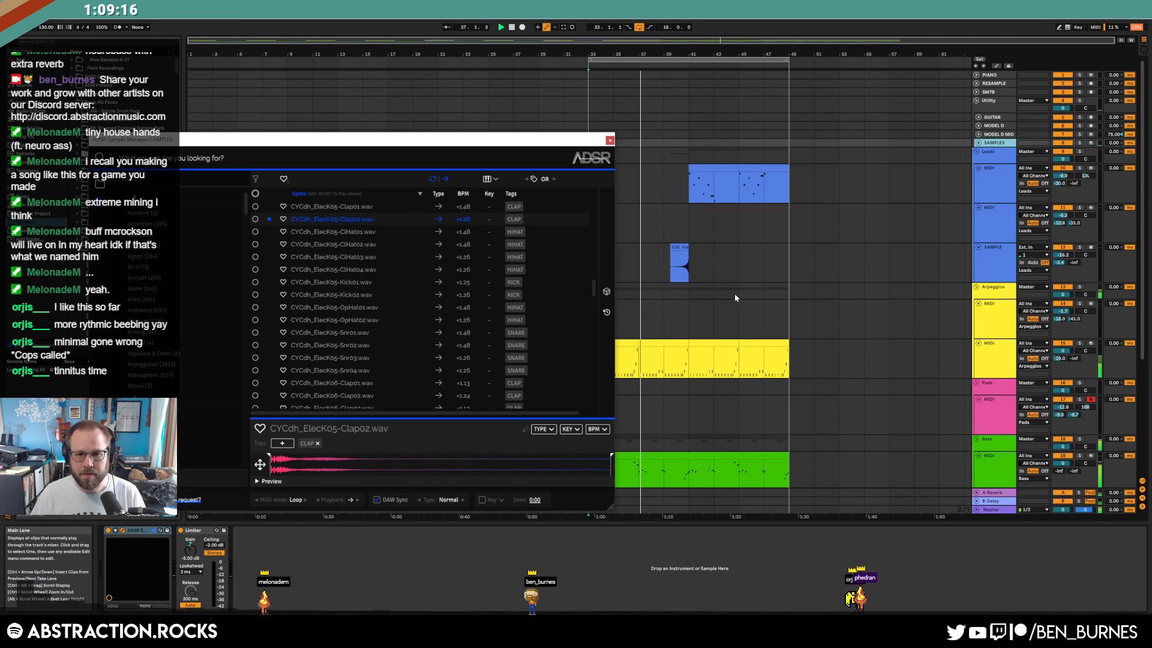
scroll(709, 289, "down", 5)
Place the Clap02 sample on the Drums SAMPLE track at bar 37, duplicate it, and remove leftover pieces
left_click_drag(302, 219, 889, 429)
scroll(641, 442, "up", 5, "ctrl")
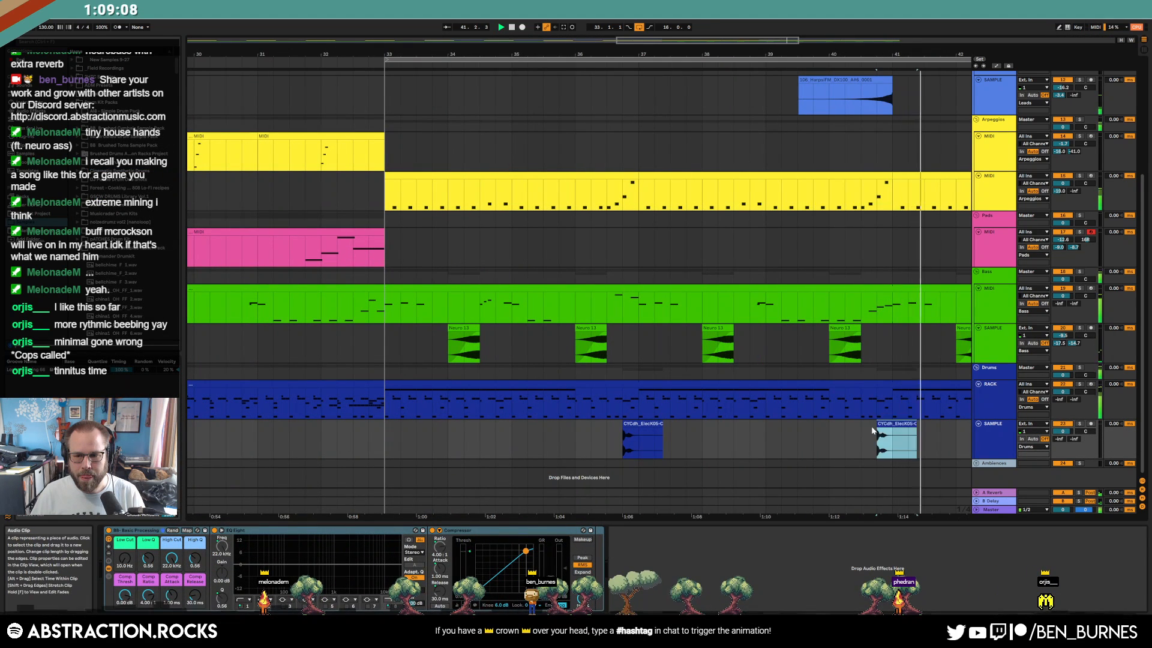
scroll(851, 426, "down", 5, "ctrl")
scroll(690, 429, "up", 4, "ctrl")
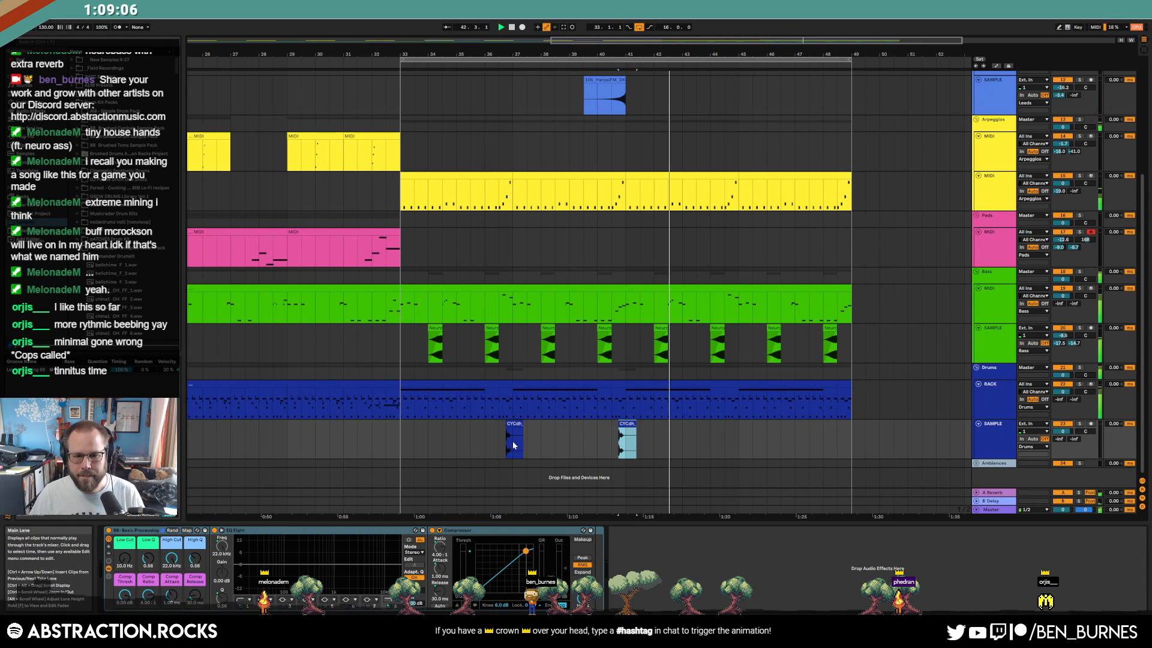
left_click_drag(522, 424, 404, 441)
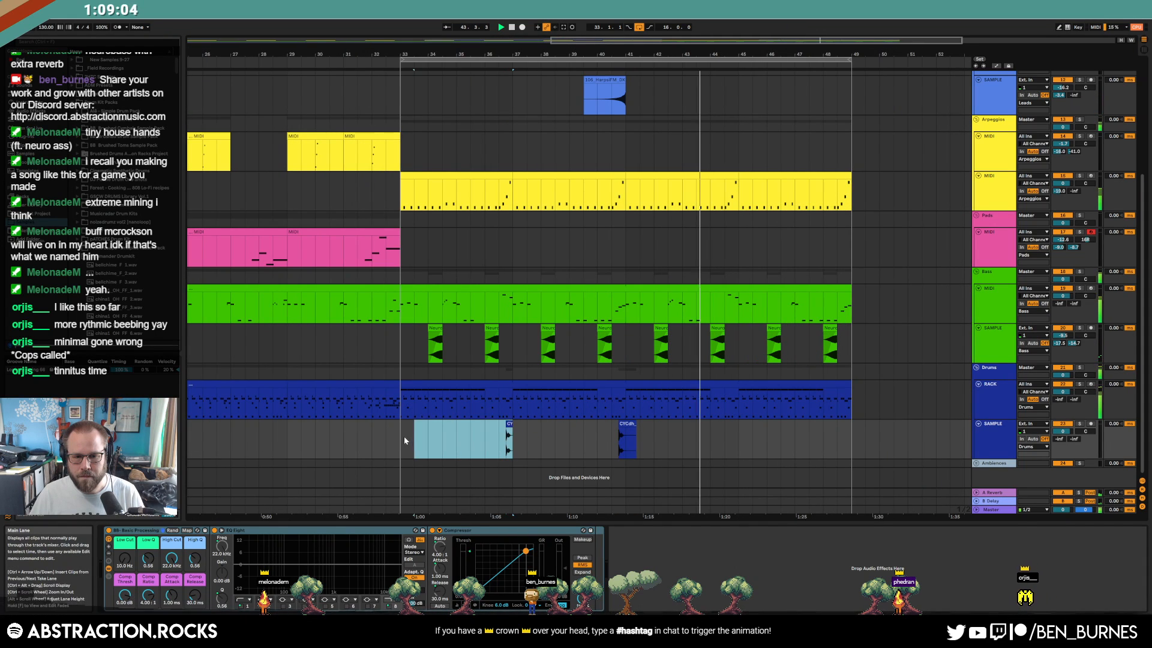
key("ctrl+d")
key("ctrl+d")
key("ctrl+d")
left_click(632, 423)
key("Delete")
left_click(744, 423)
key("Delete")
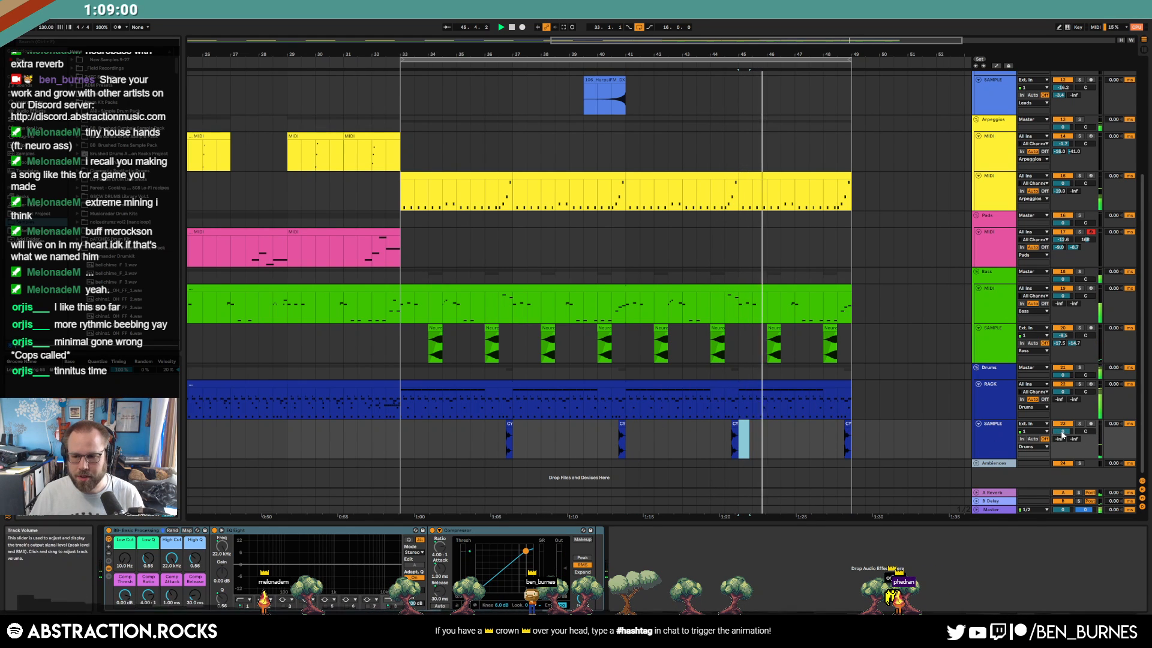
Lower the clap track volume to -8.8 dB and raise its reverb send to about -7.5
left_click_drag(1063, 431, 1063, 445)
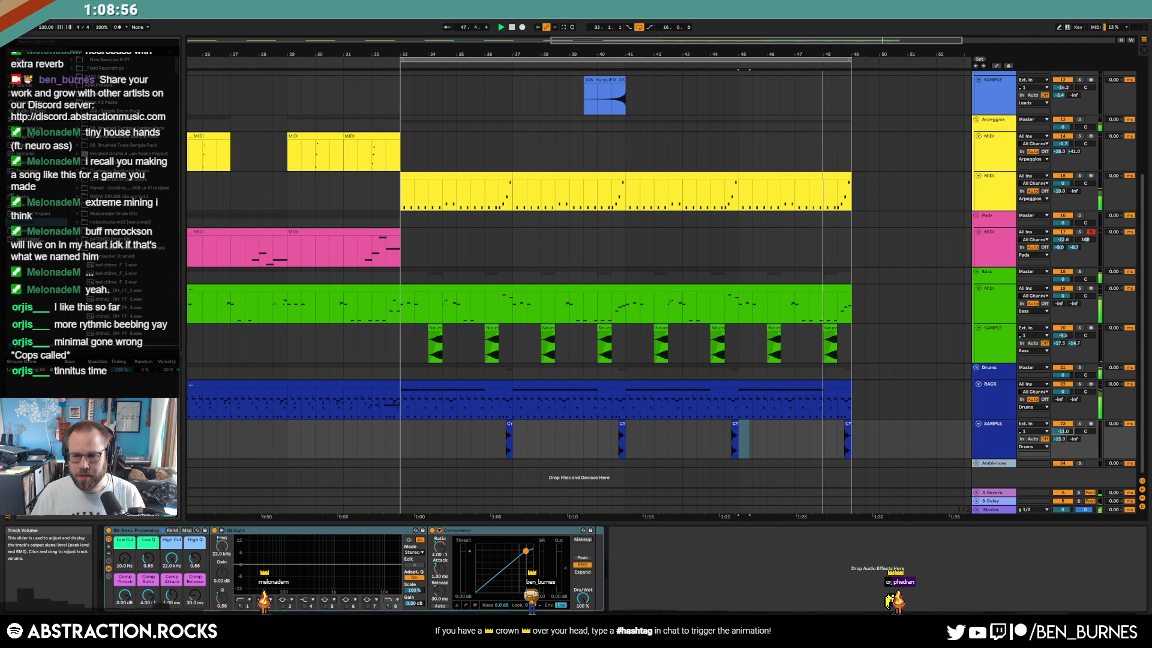
left_click_drag(1062, 439, 1063, 430)
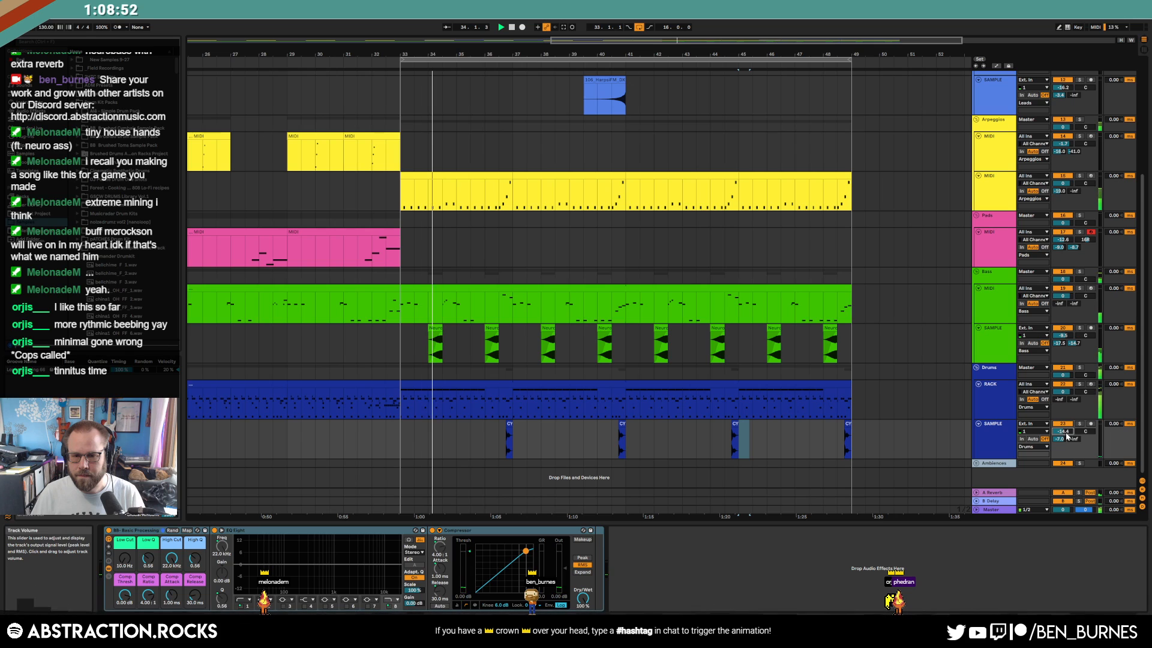
scroll(498, 430, "up", 5, "ctrl")
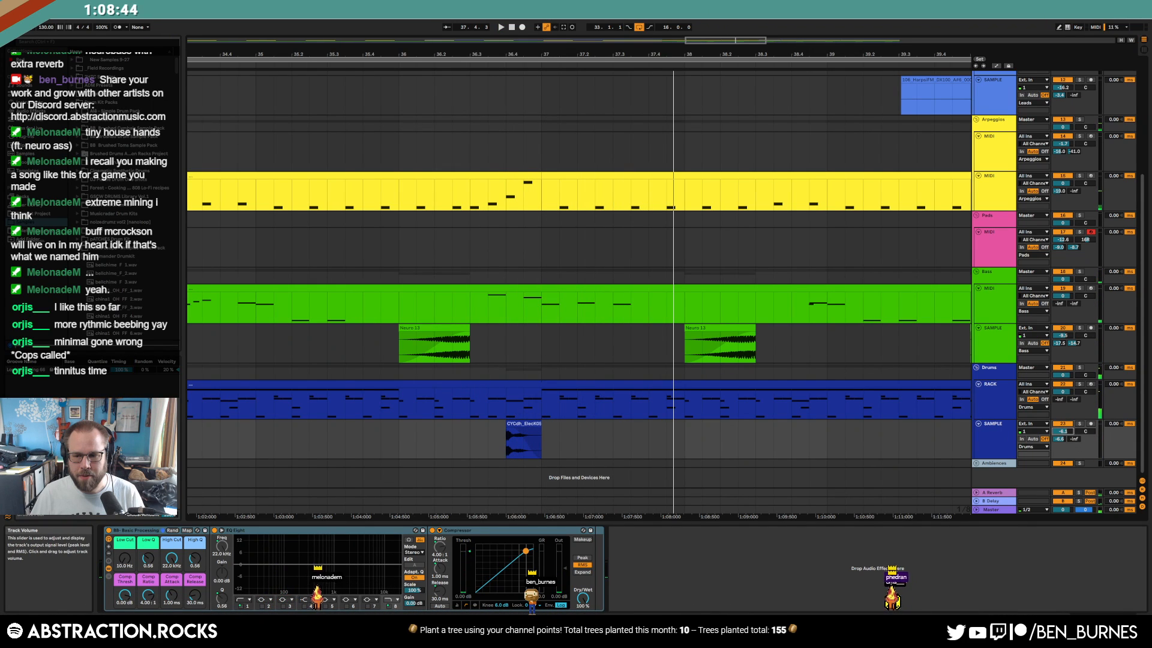
Shorten the clap clip, audition it from bar 36.2, and show the VST plug-ins
scroll(537, 432, "up", 3, "ctrl")
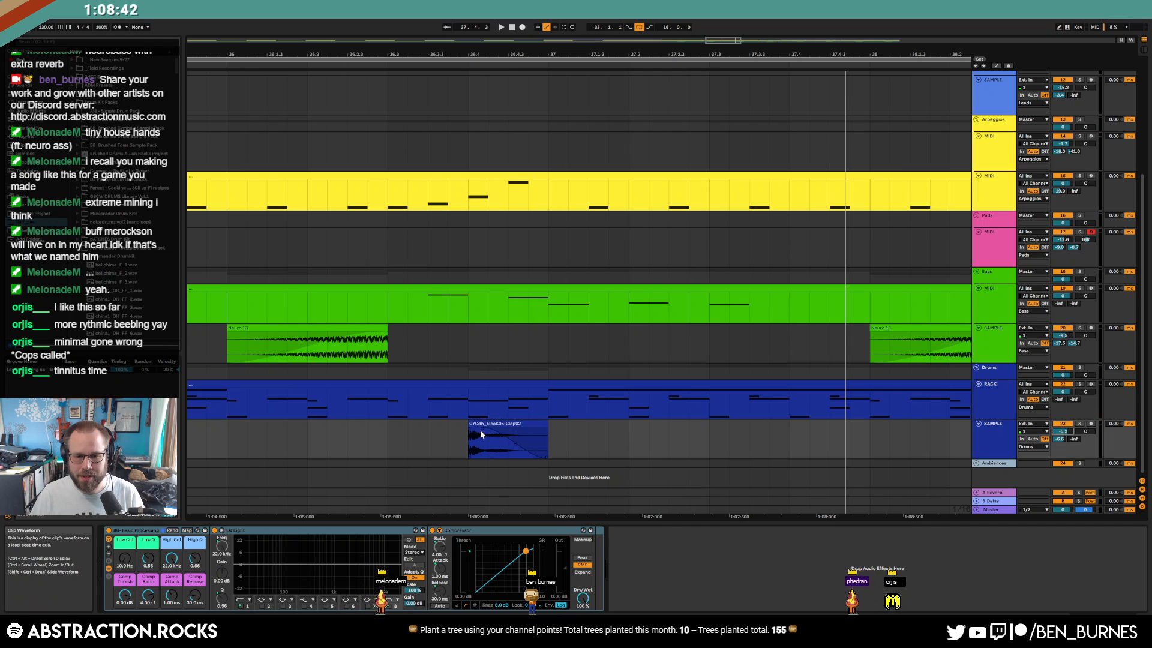
left_click_drag(548, 423, 508, 425)
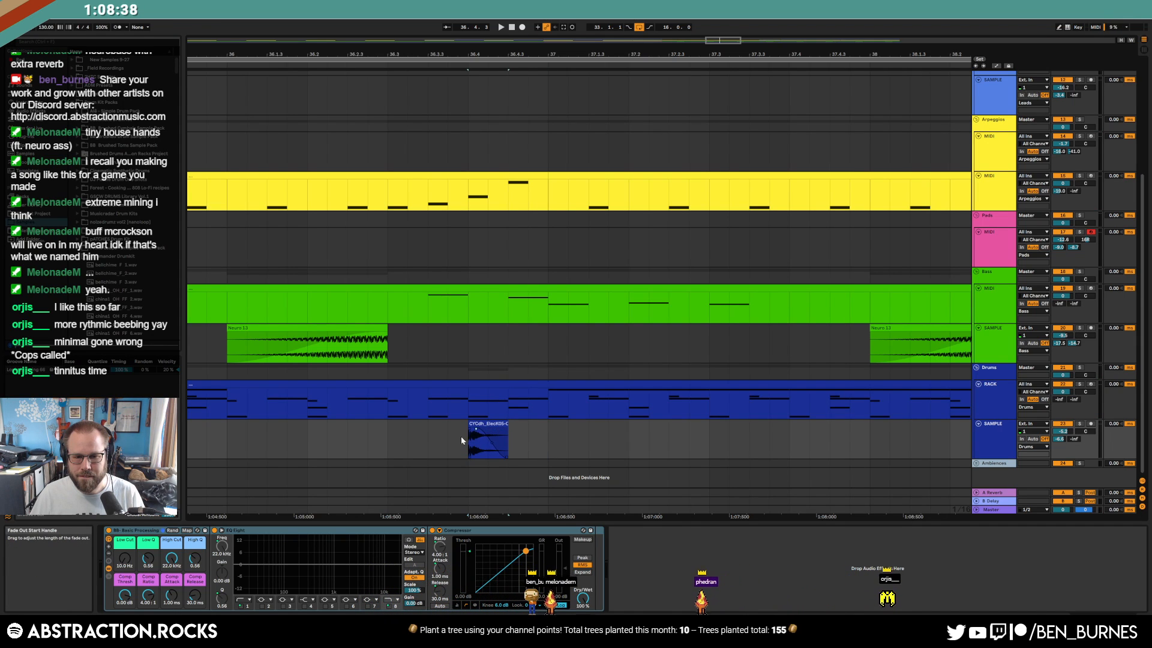
left_click(316, 442)
key("space")
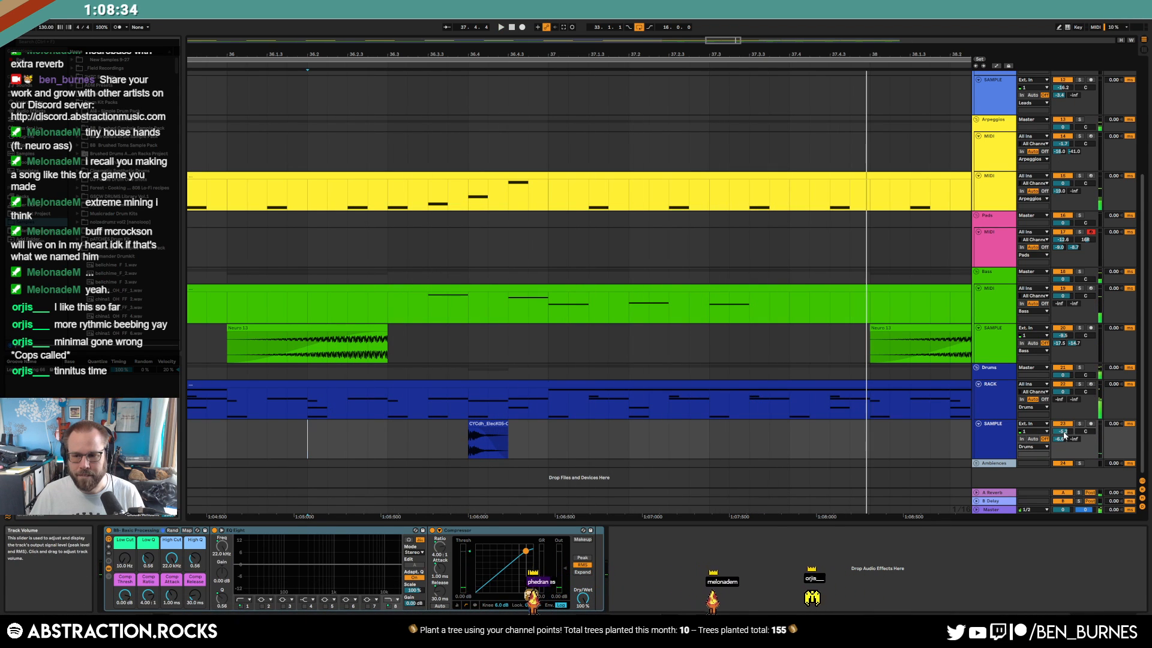
left_click(29, 137)
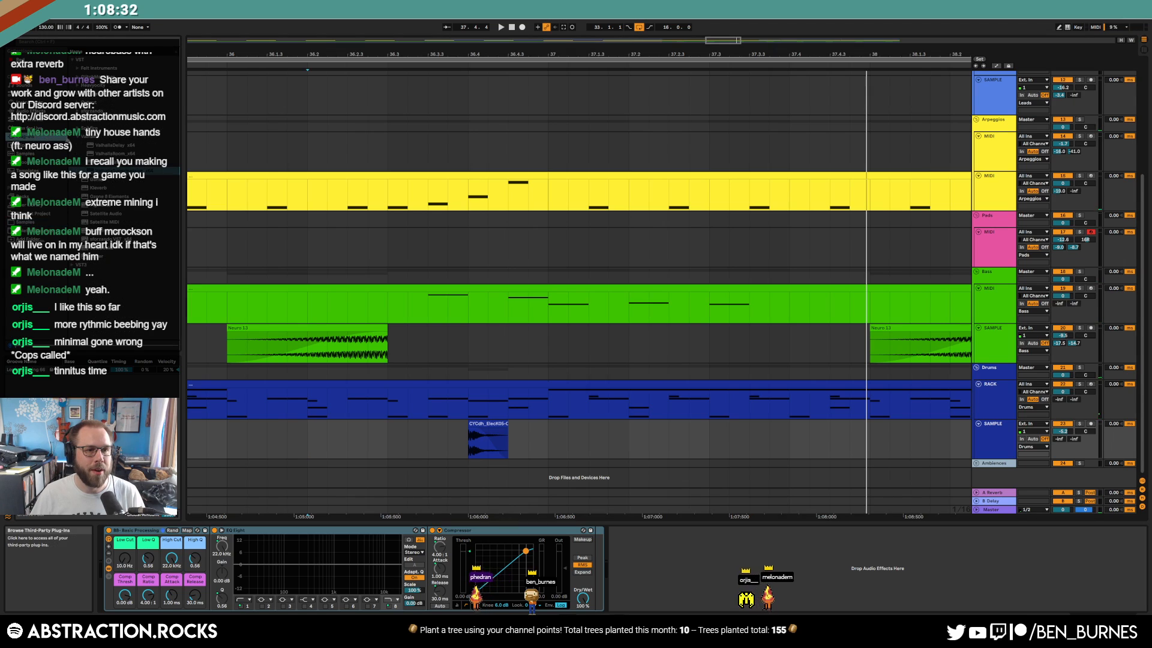
left_click(77, 95)
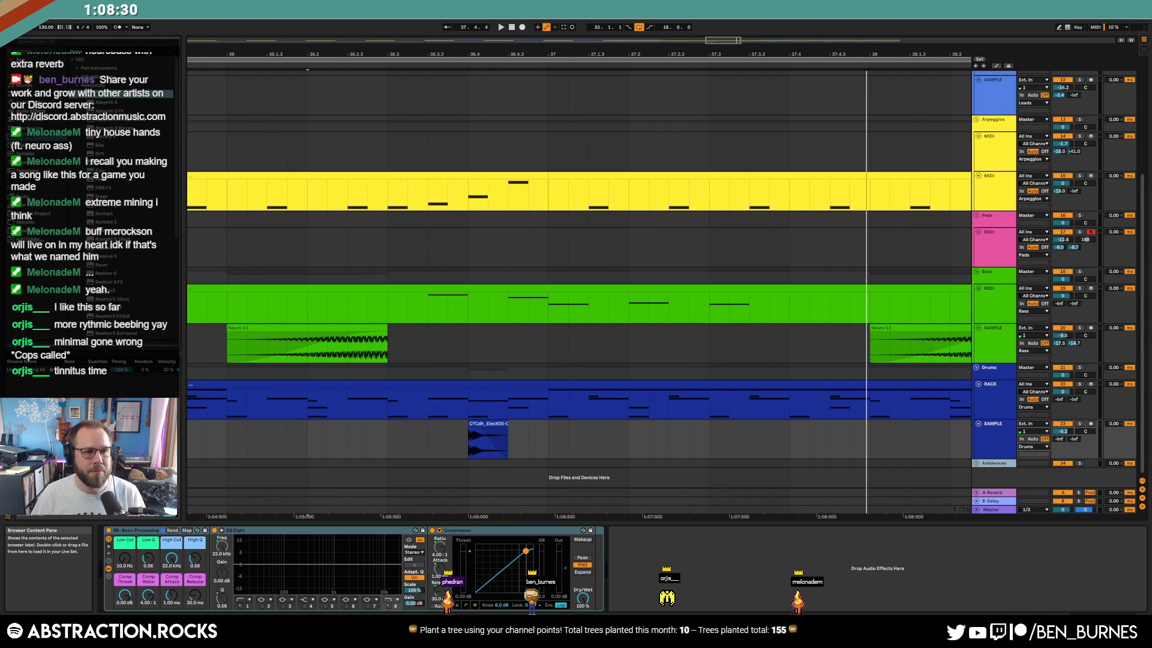
Add Raum reverb to the clap track, set the rack's Low Cut to 58 Hz, and audition it
left_click_drag(91, 266, 435, 555)
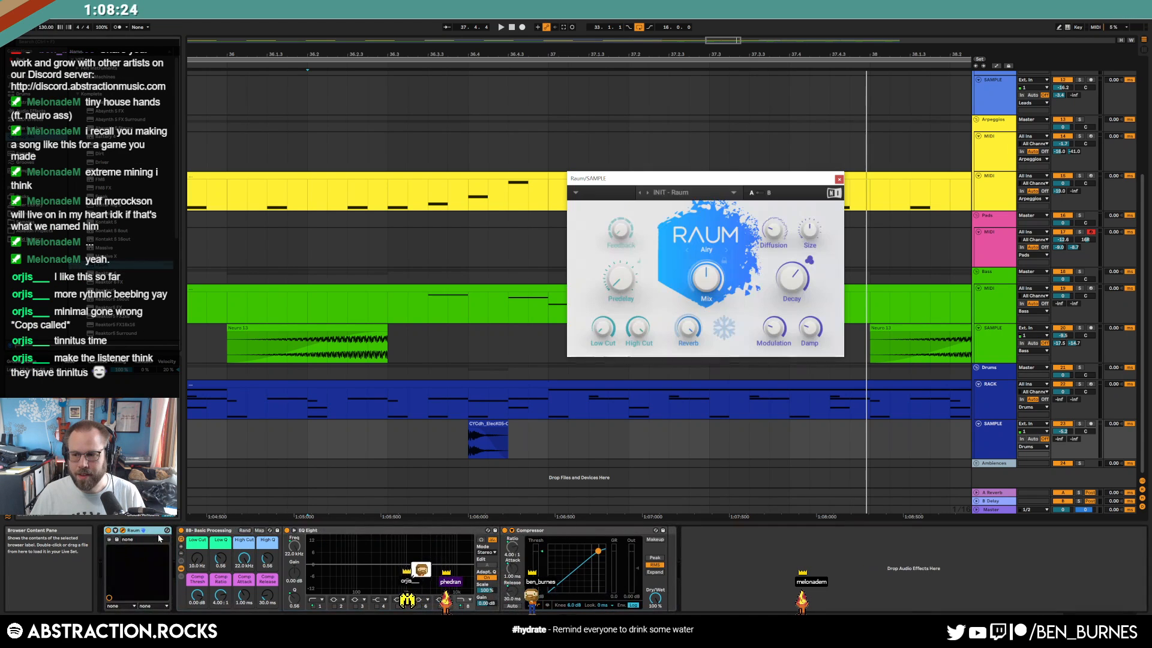
left_click_drag(717, 182, 389, 141)
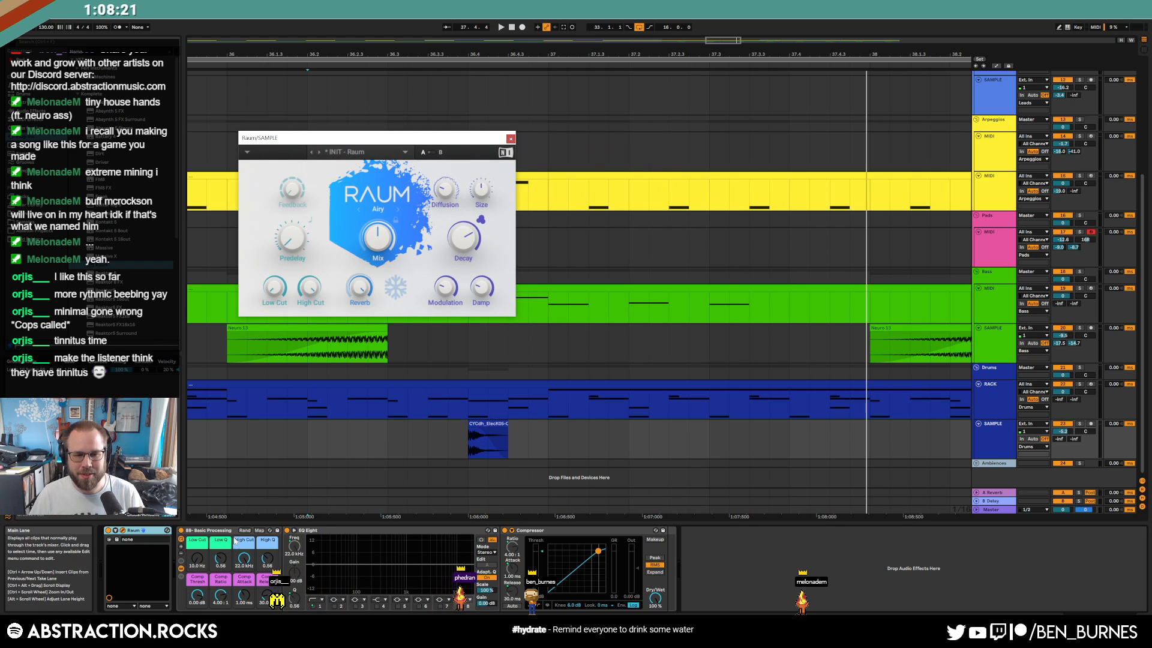
left_click_drag(197, 559, 197, 533)
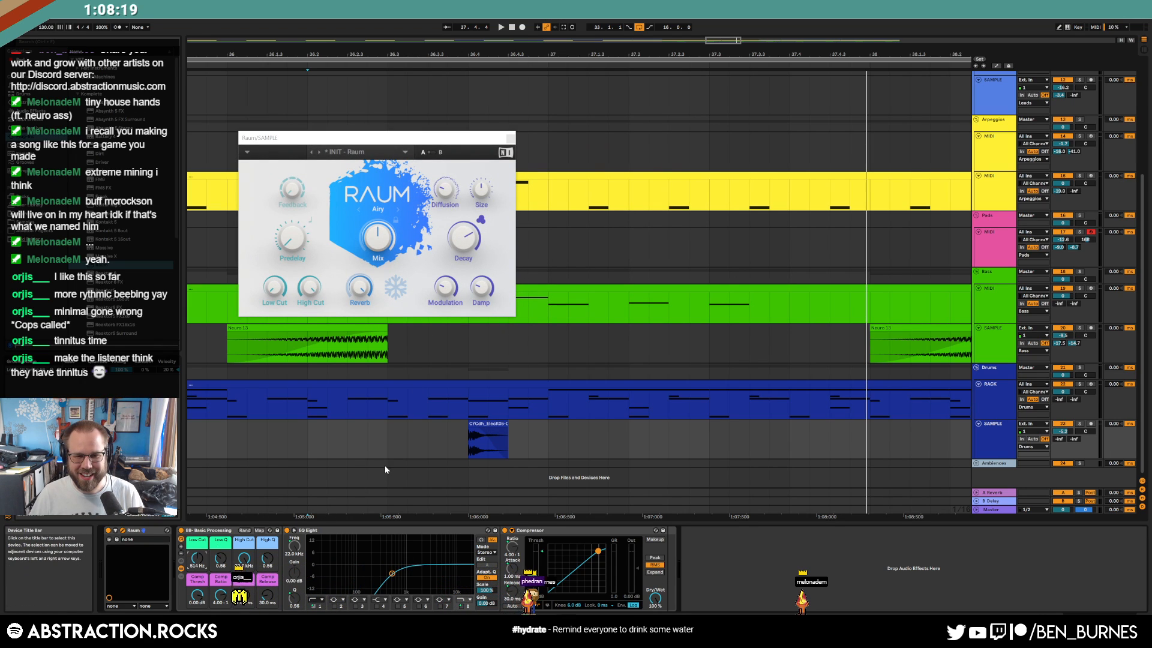
left_click(380, 445)
key("space")
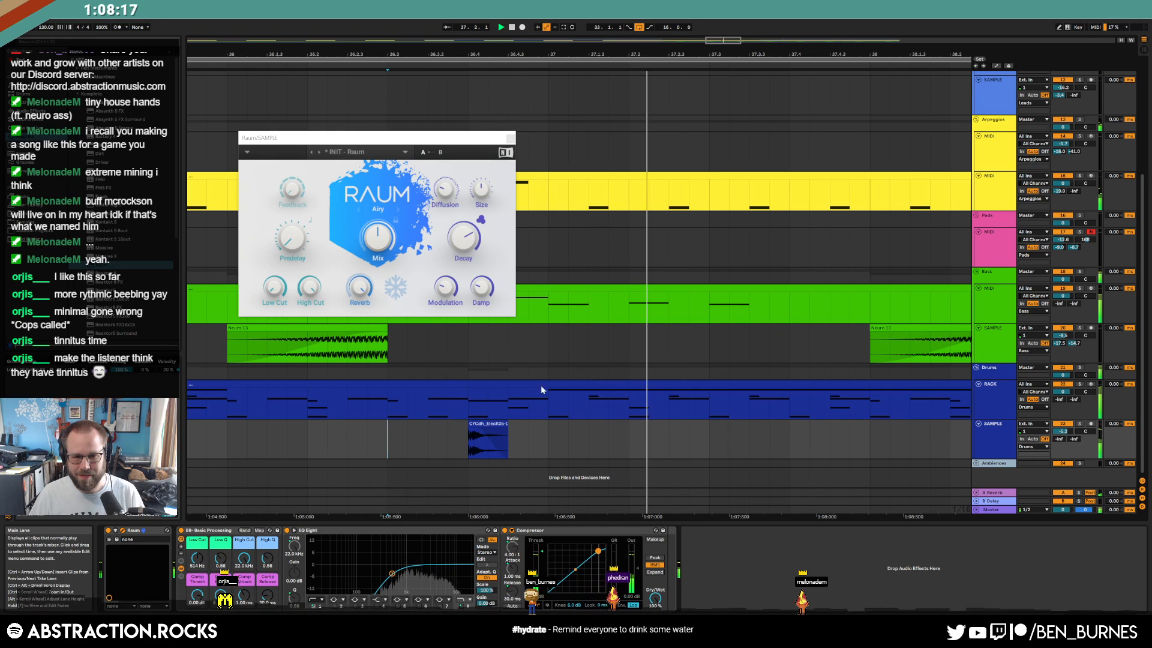
left_click(507, 138)
scroll(681, 333, "down", 6)
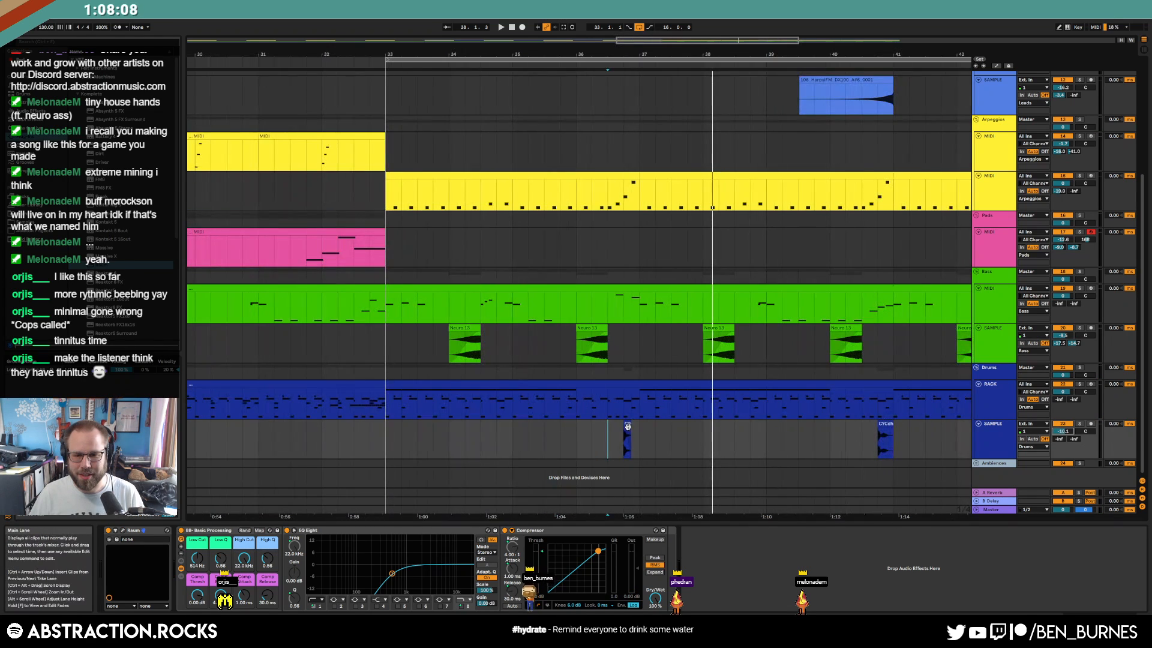
Duplicate the bar 33–41 clap clips into bars 41–49 and play from bar 33
left_click(890, 423)
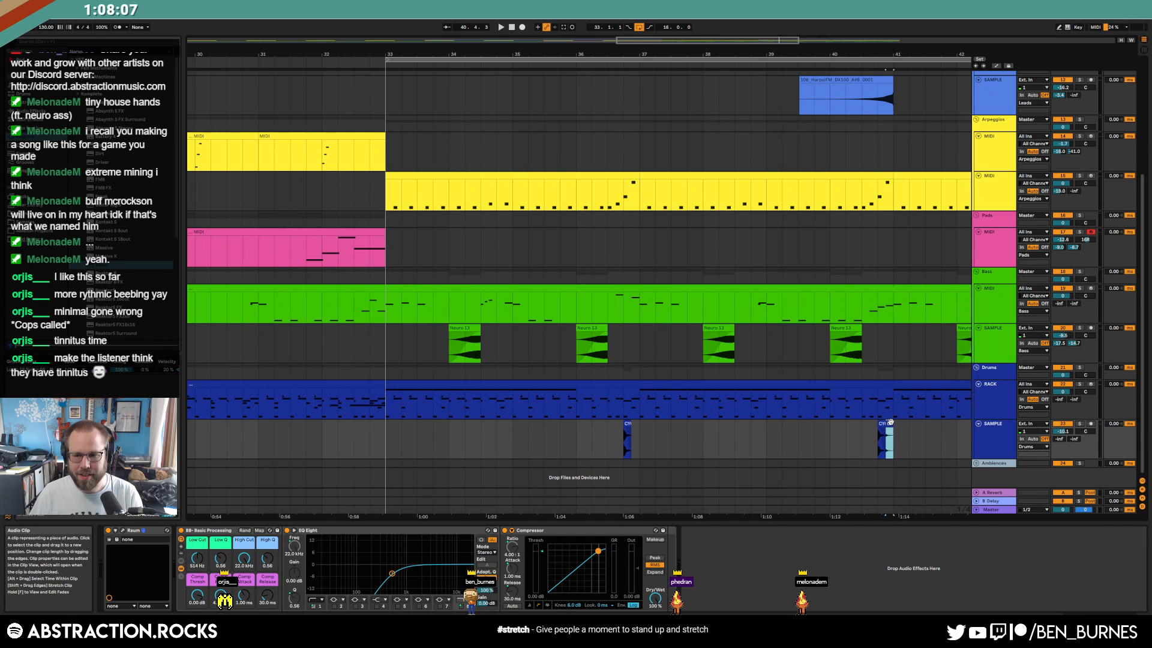
scroll(906, 427, "down", 8)
left_click_drag(810, 447, 591, 435)
key("ctrl+d")
left_click(588, 433)
key("space")
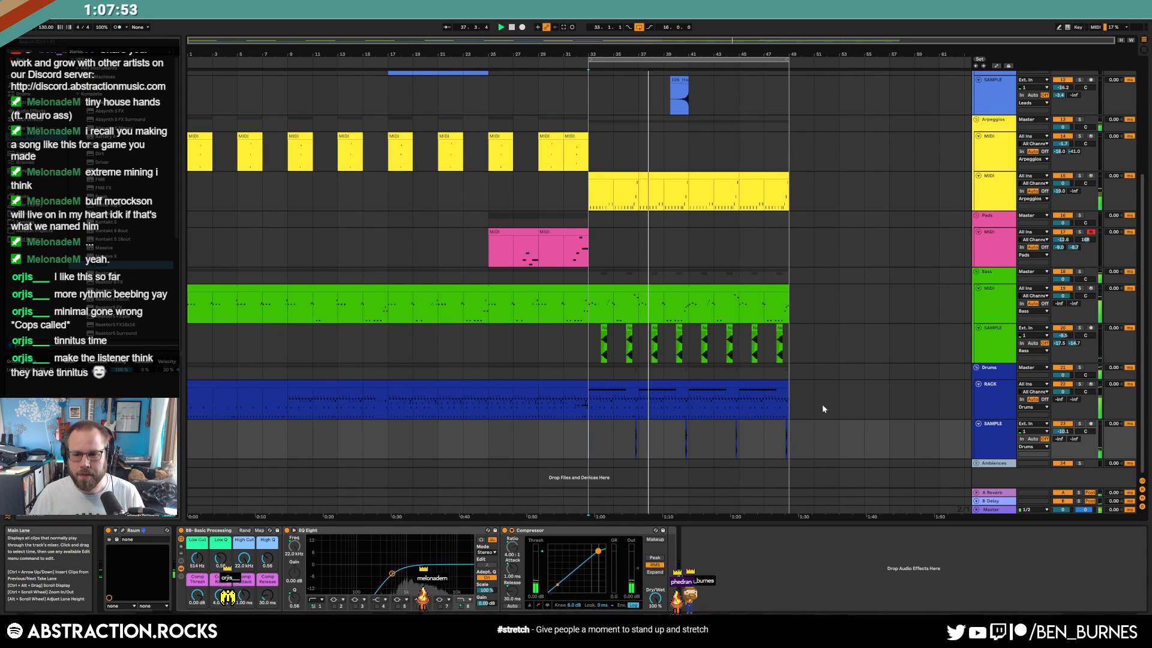
Lengthen the clap's Raum reverb decay to 5.1 s and lower its mix
left_click(996, 443)
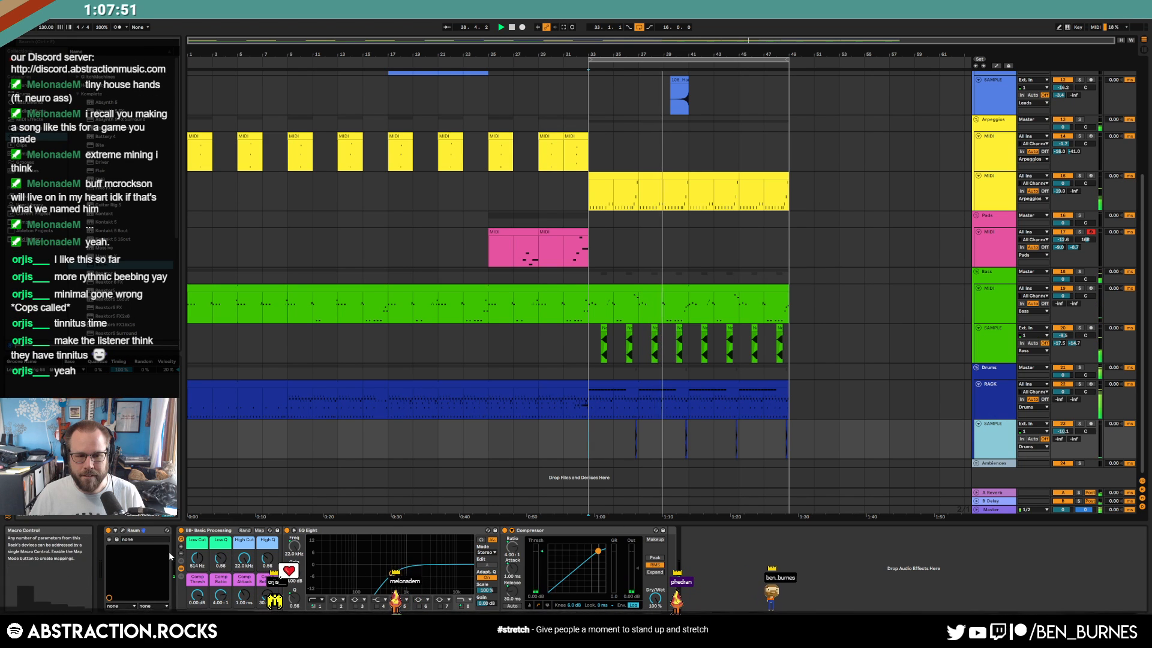
left_click(125, 531)
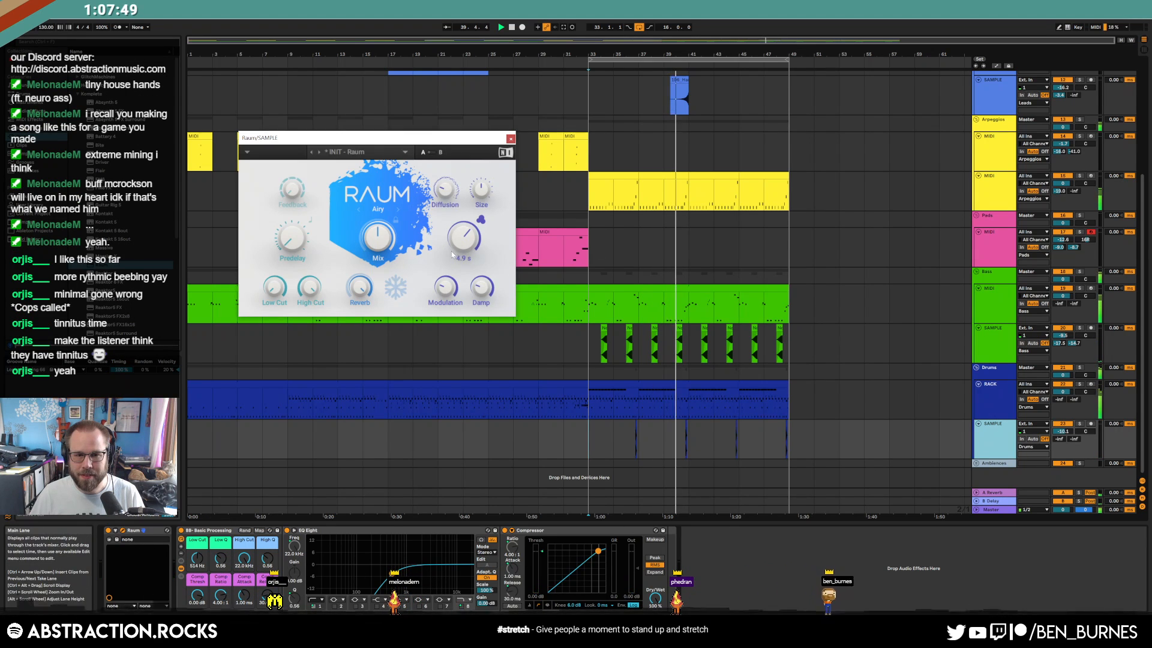
left_click_drag(463, 237, 464, 245)
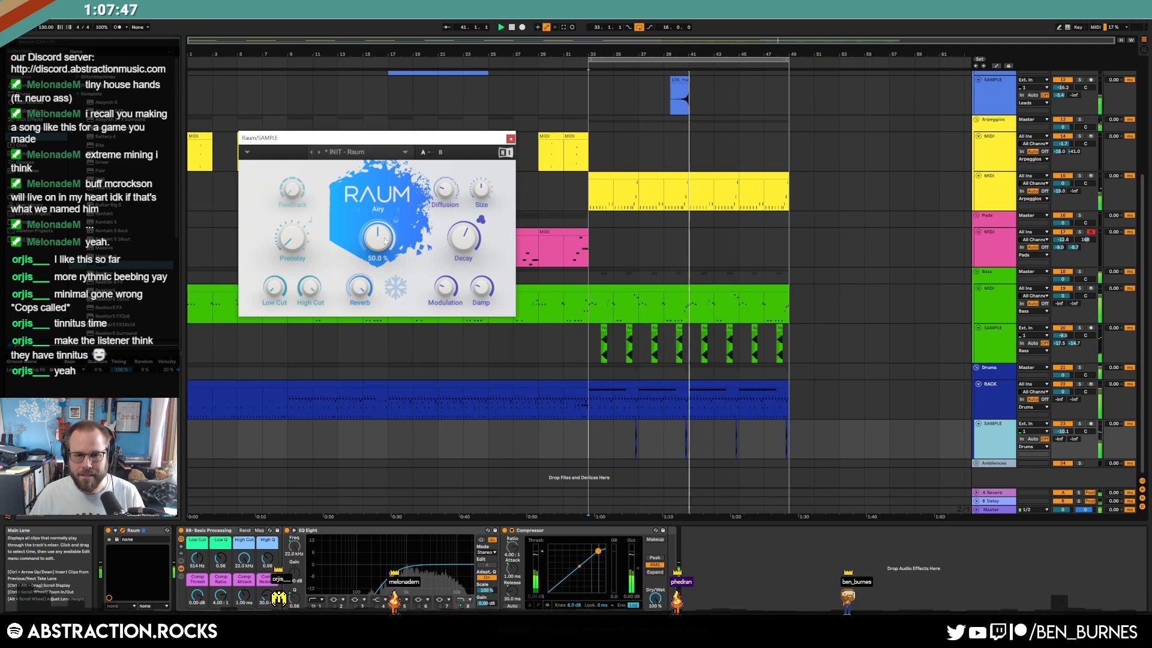
left_click_drag(378, 238, 377, 250)
left_click_drag(464, 238, 464, 232)
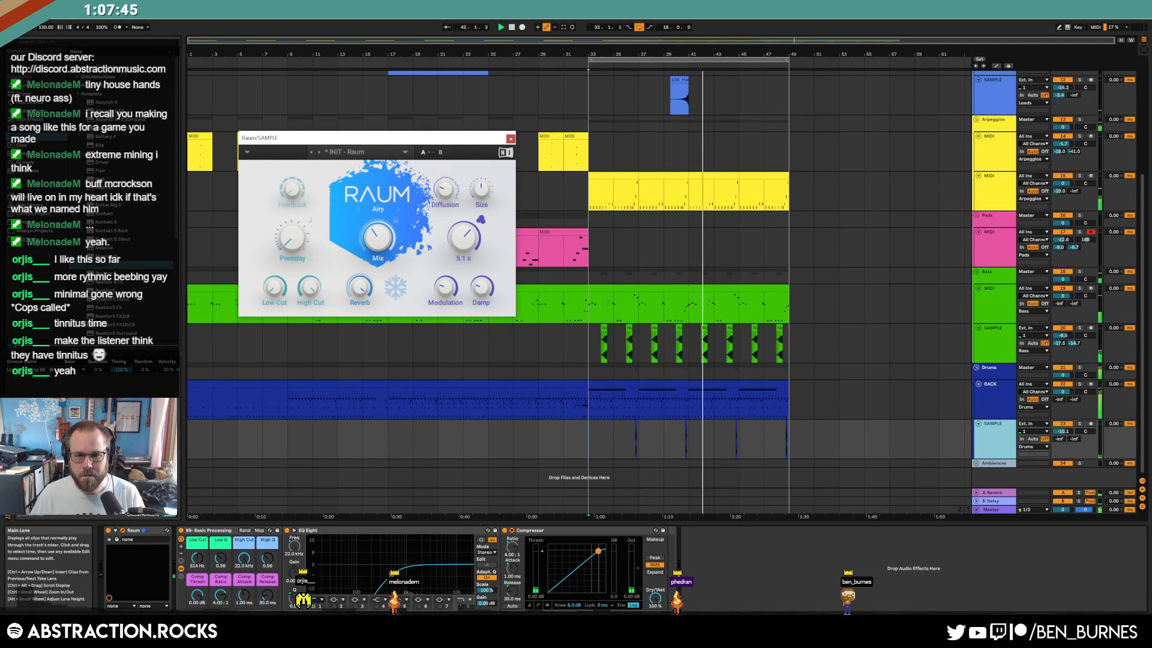
left_click(511, 139)
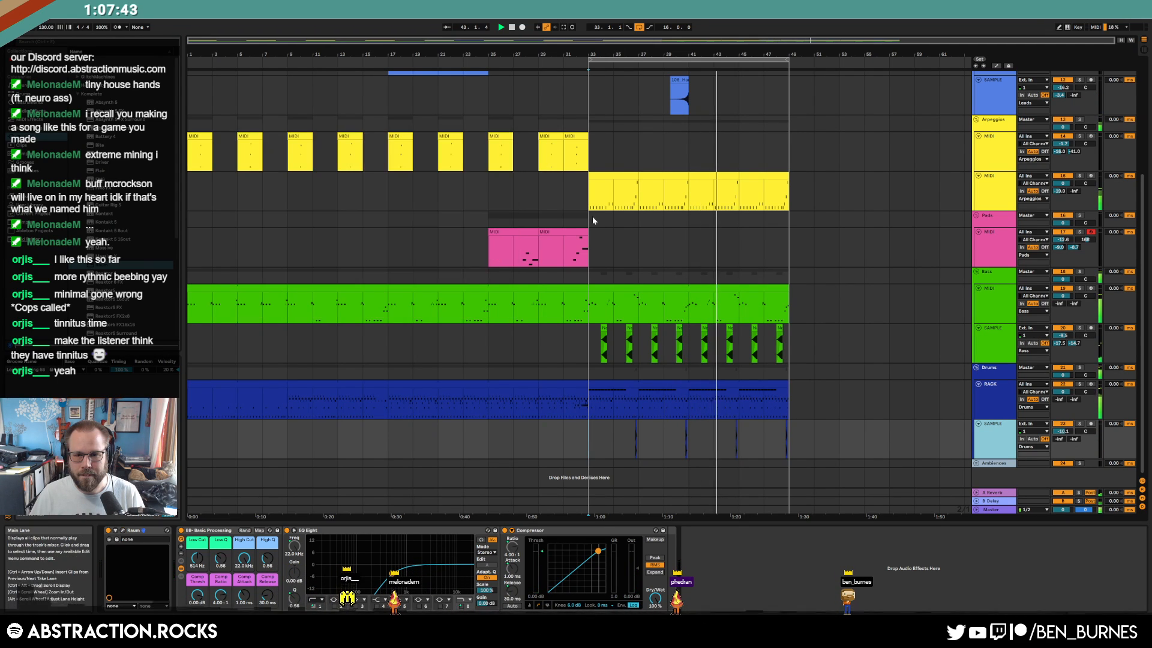
scroll(758, 339, "up", 2)
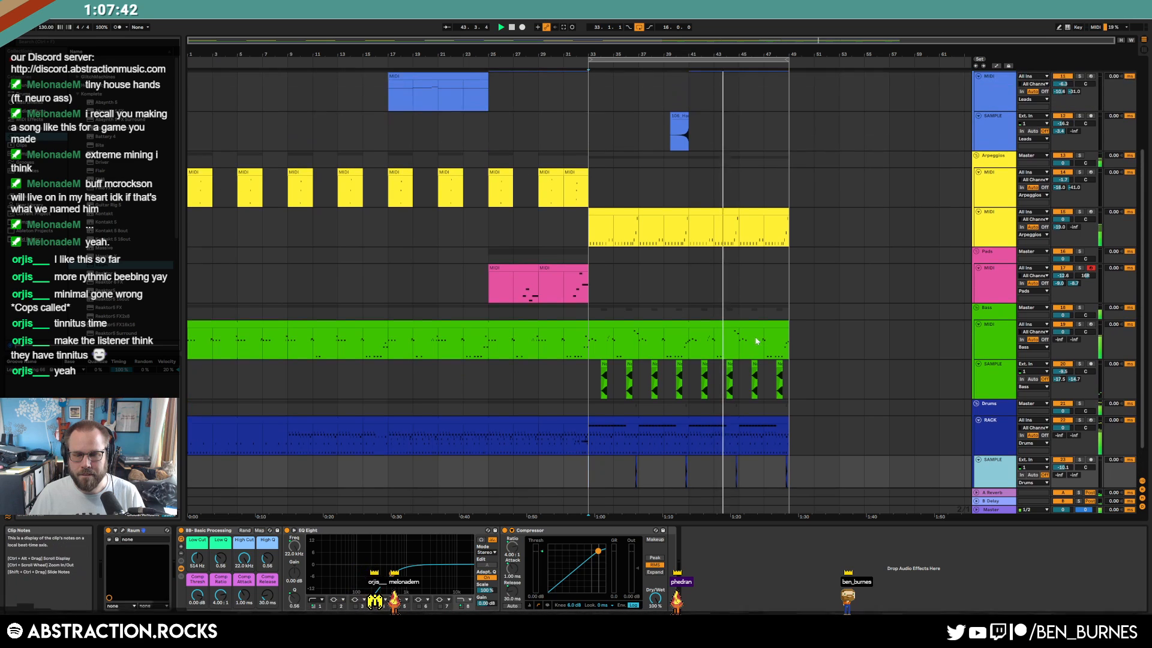
Delete alternate bass sample clips after bar 33 on the Bass SAMPLE track
left_click(631, 362)
key("Delete")
left_click(680, 364)
key("Delete")
left_click(730, 363)
key("Delete")
left_click(779, 369)
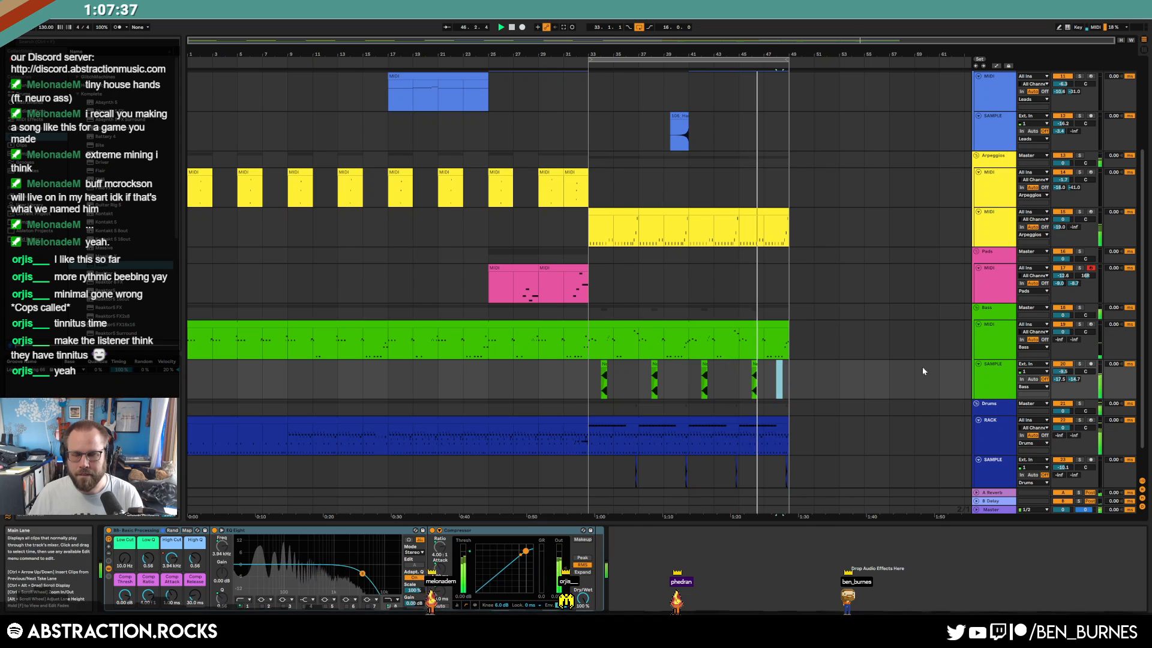
key("Delete")
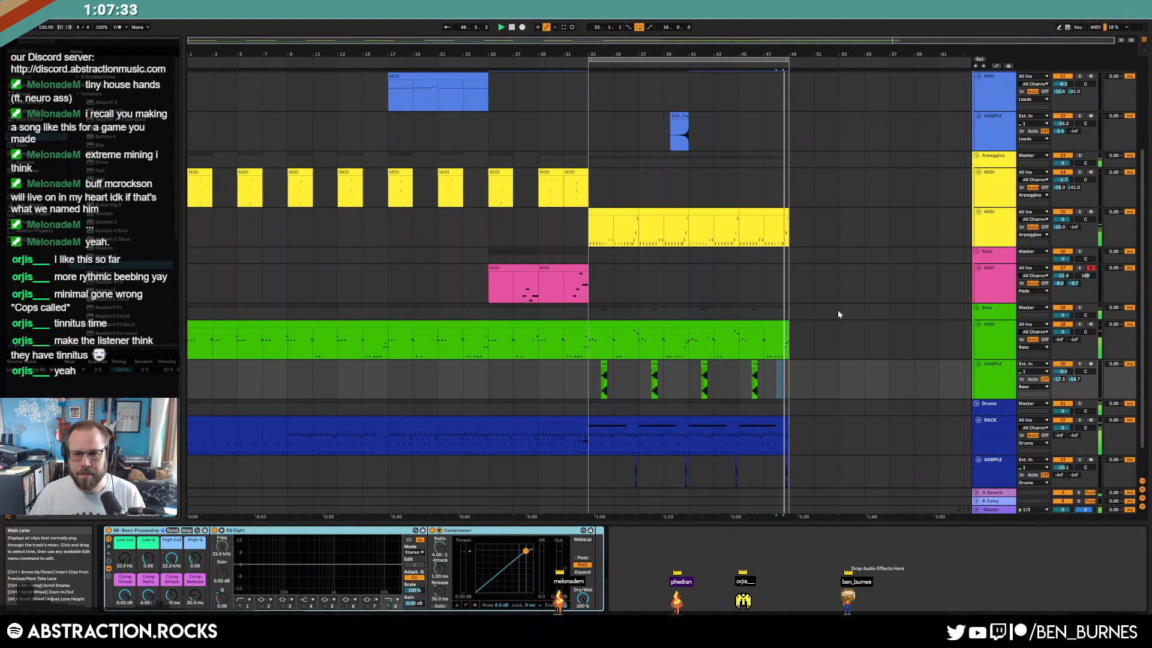
scroll(837, 312, "up", 3)
Set playback at bar 41 and open the green bass MIDI clip in the piano roll
left_click(977, 330)
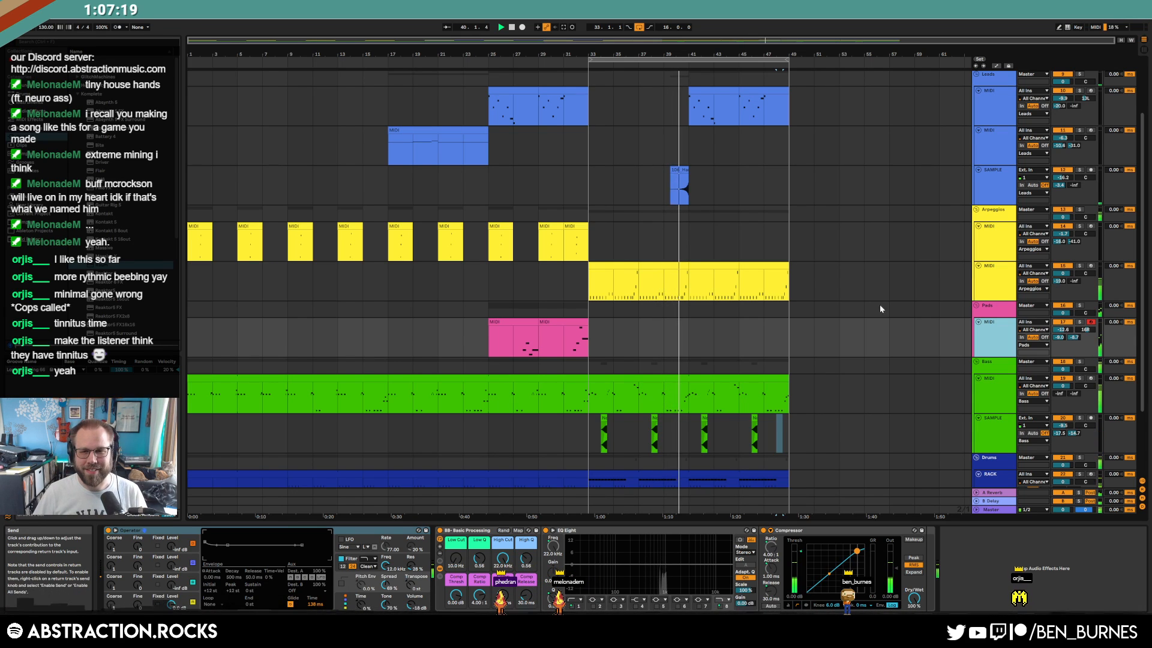
left_click(688, 329)
scroll(756, 341, "up", 5)
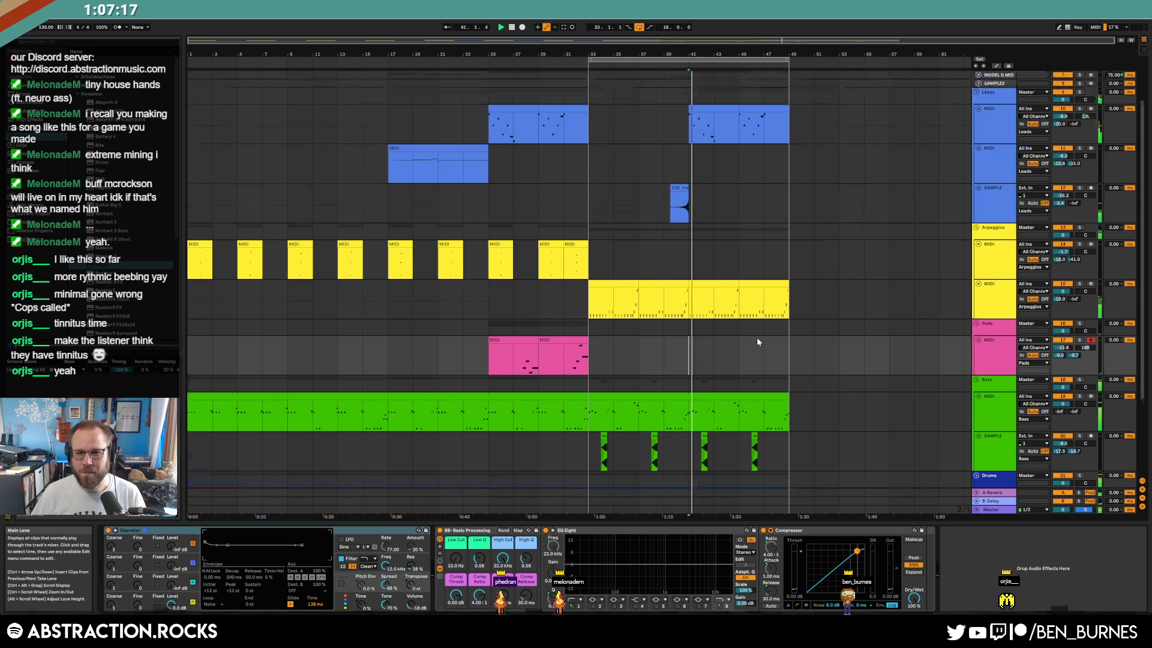
scroll(732, 349, "down", 3)
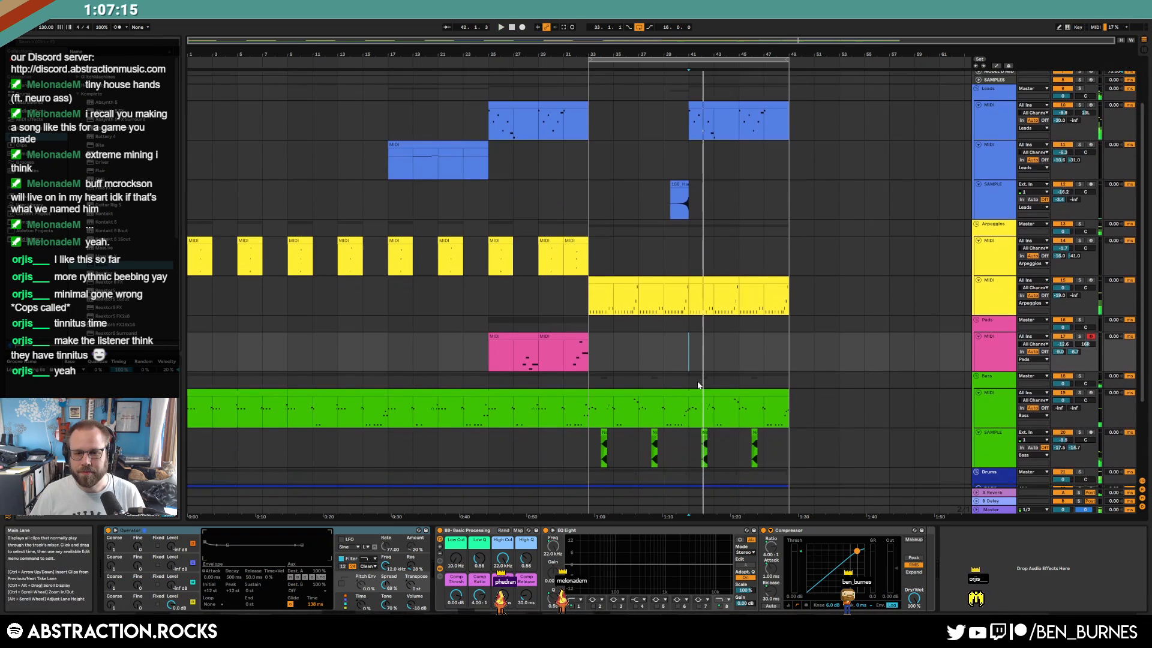
double_click(612, 404)
left_click(268, 542)
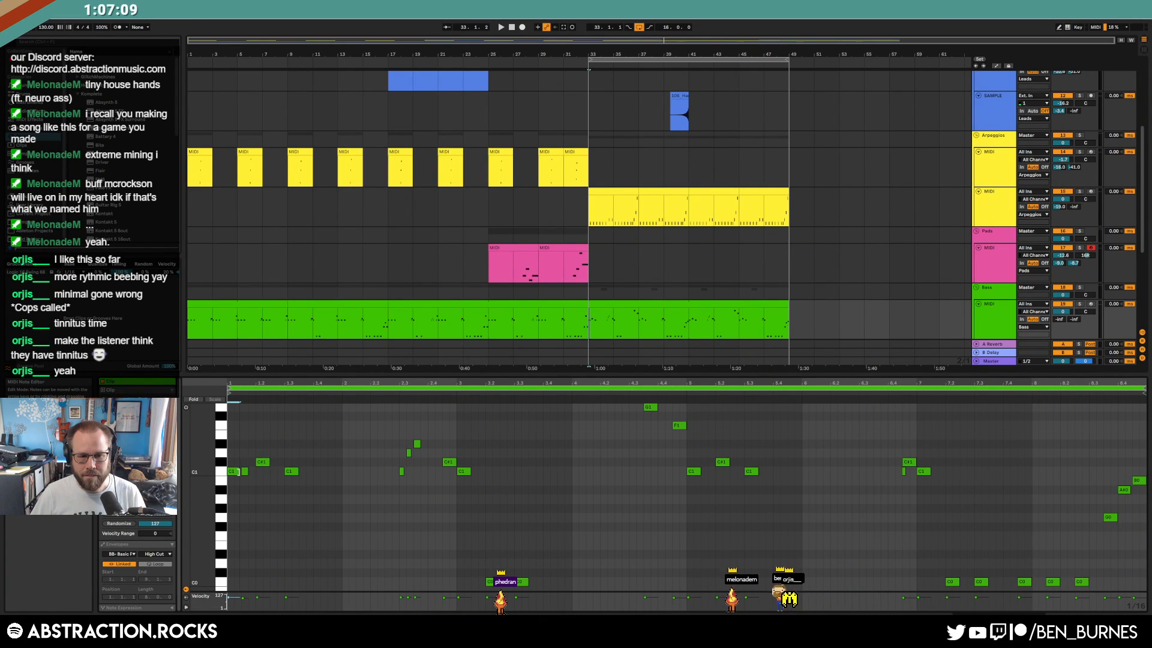
Shift the C#1 bass note later and add two short C1 notes, auditioning from bar 33
left_click_drag(259, 462, 299, 471)
key("space")
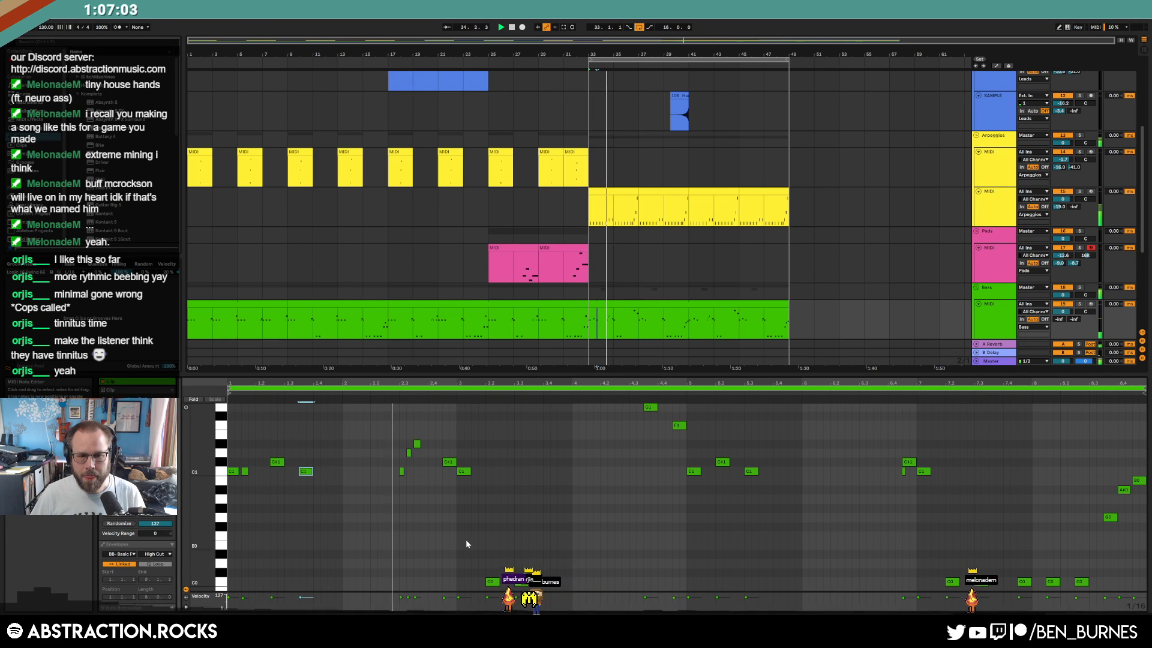
key("space")
left_click(474, 474)
double_click(474, 474)
left_click(470, 471)
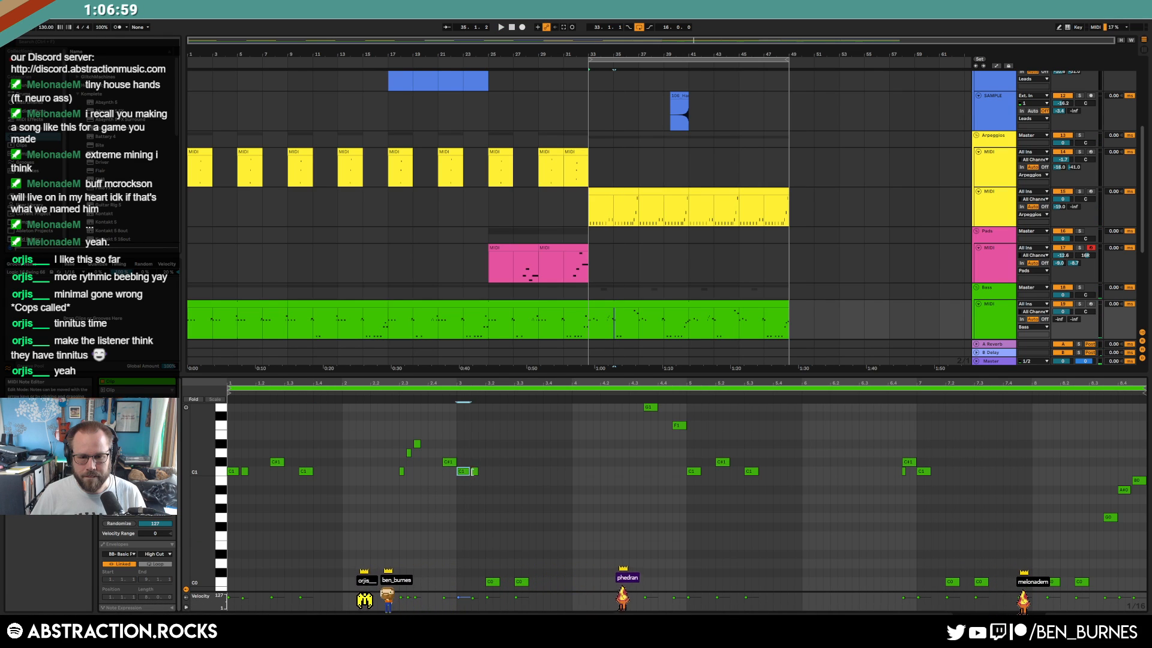
double_click(504, 471)
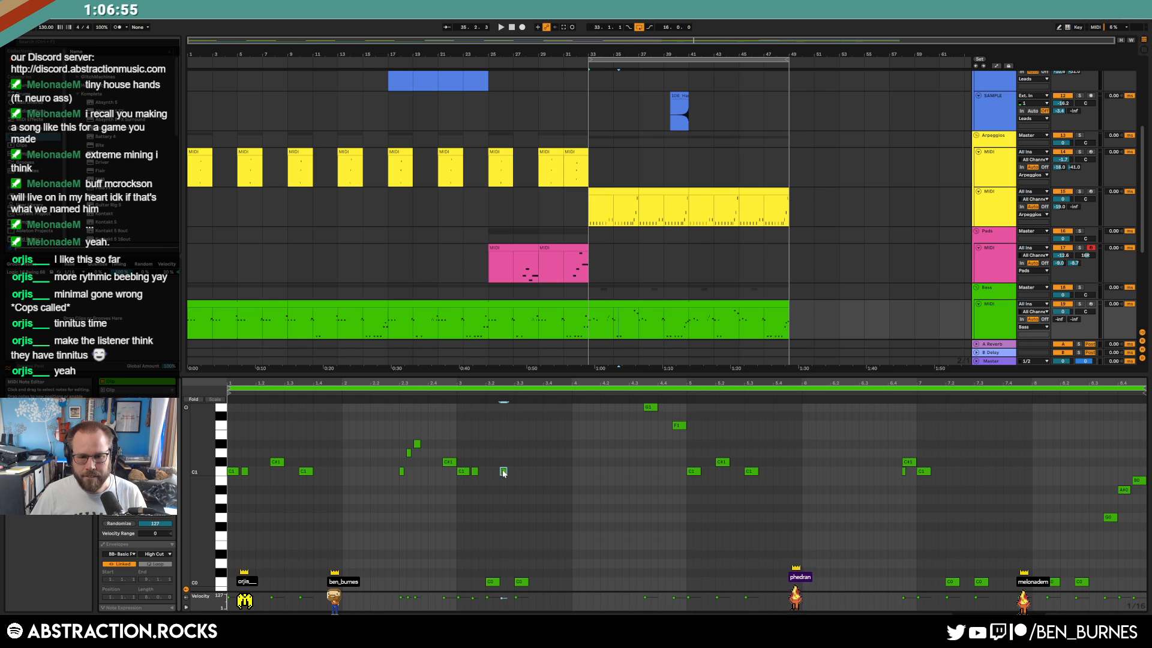
key("space")
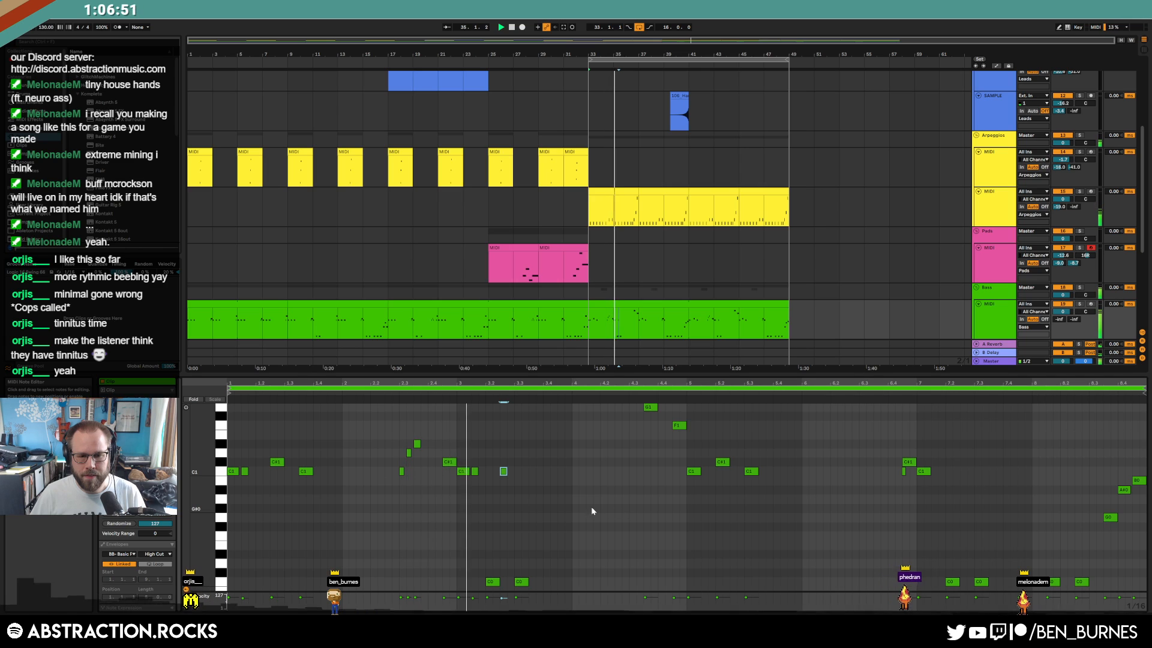
Delete the stray C1 note, move the C0 notes later, and add short C0 notes near 7.3 and beat 4
left_click_drag(495, 456, 513, 488)
key("Delete")
left_click_drag(488, 557, 535, 583)
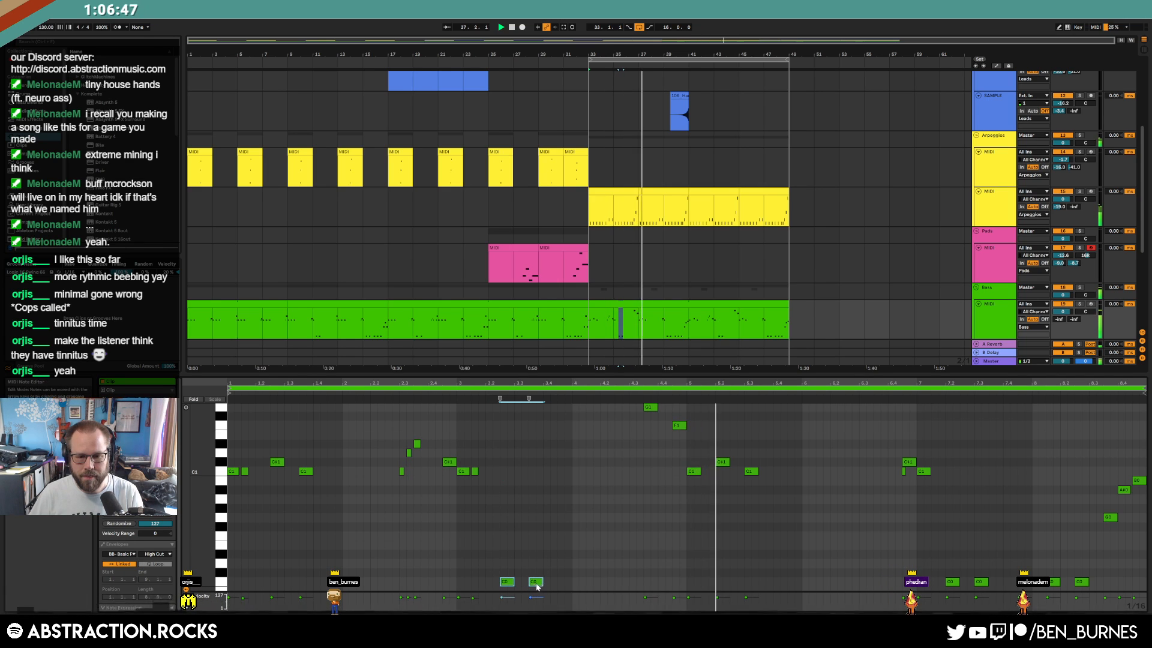
left_click(729, 552)
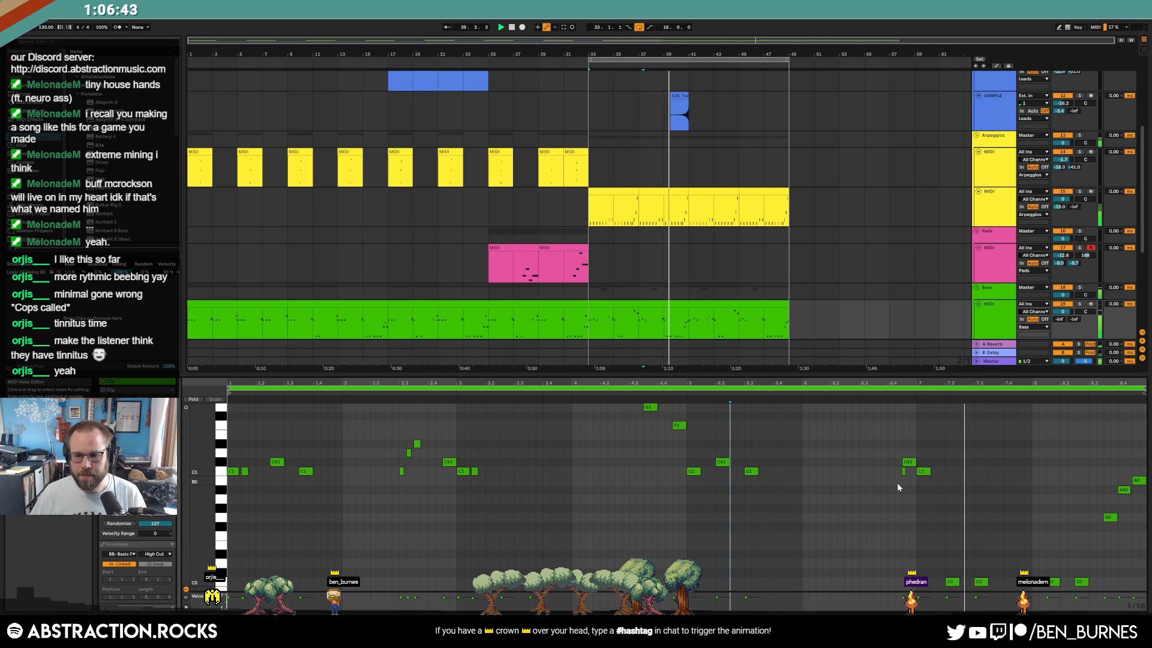
left_click_drag(951, 584, 967, 584)
left_click(989, 585)
double_click(989, 586)
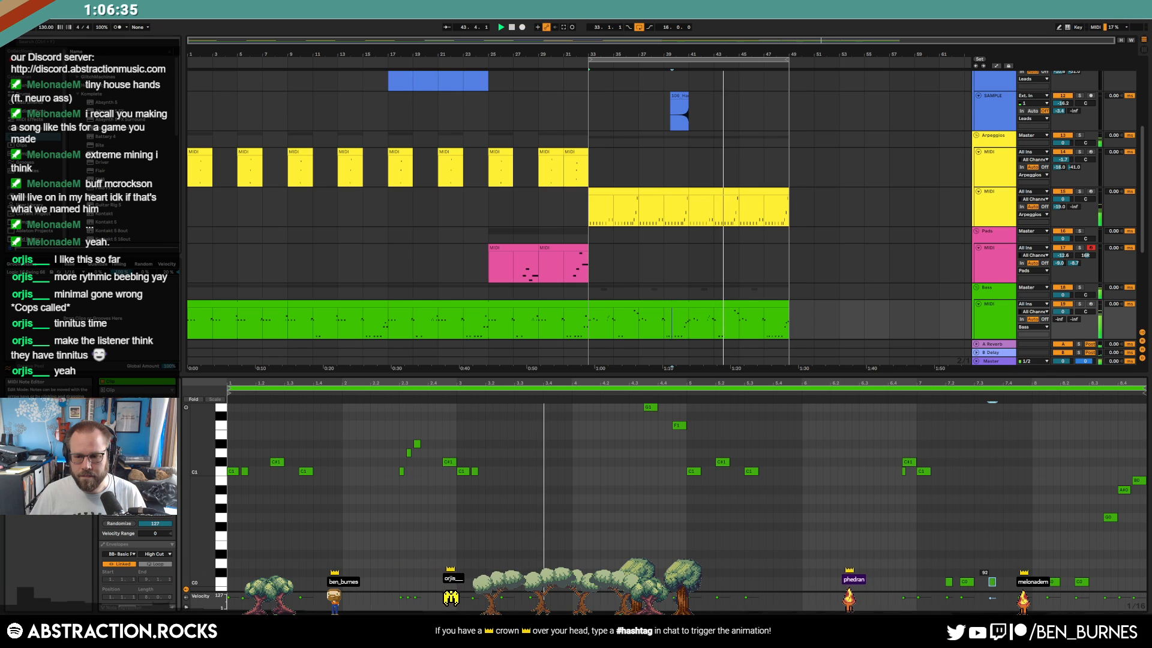
left_click(852, 572)
double_click(578, 584)
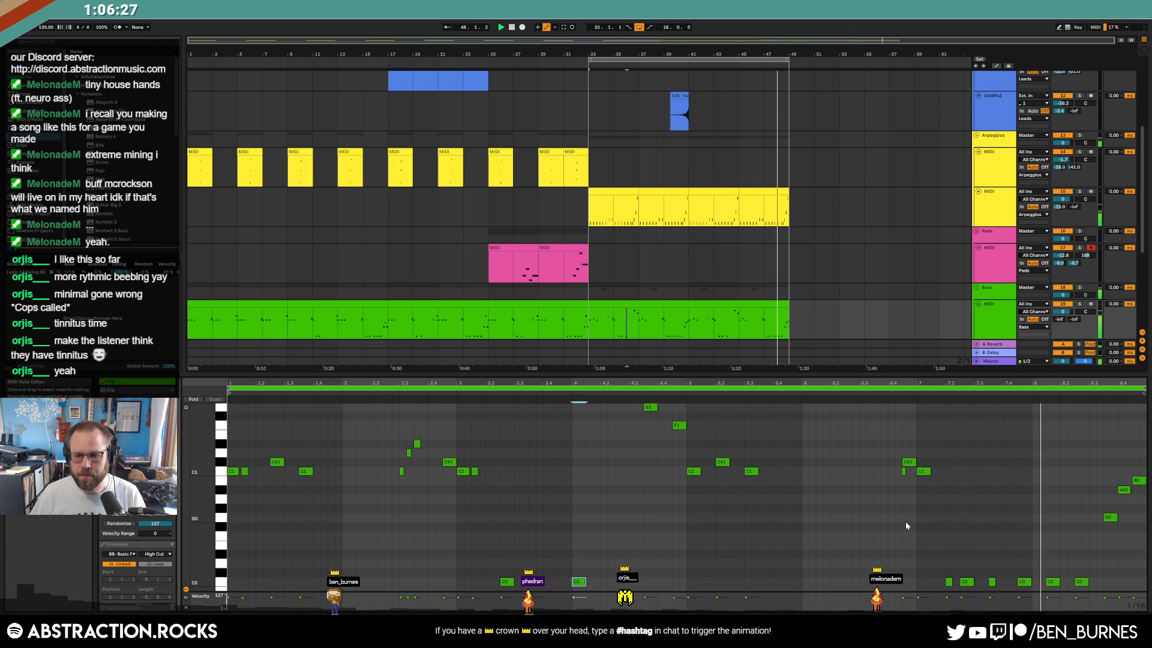
left_click(1081, 581)
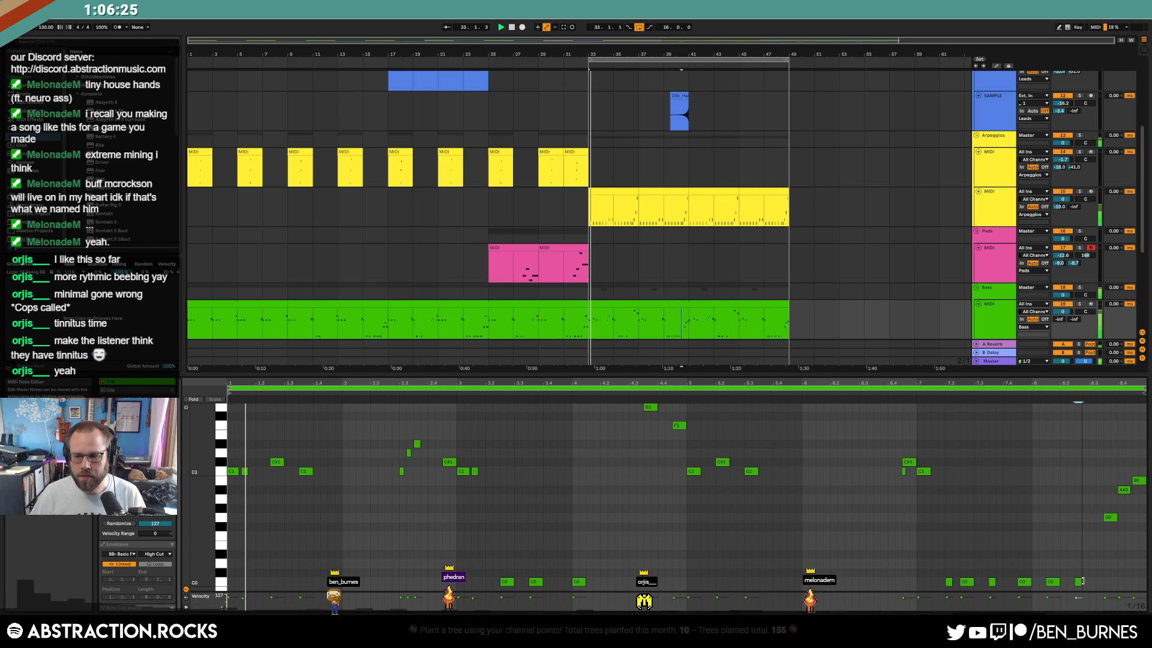
Repeat the drum rack clip and drum sample track's bars 33–49 into bars 49–65
key("shift+Tab")
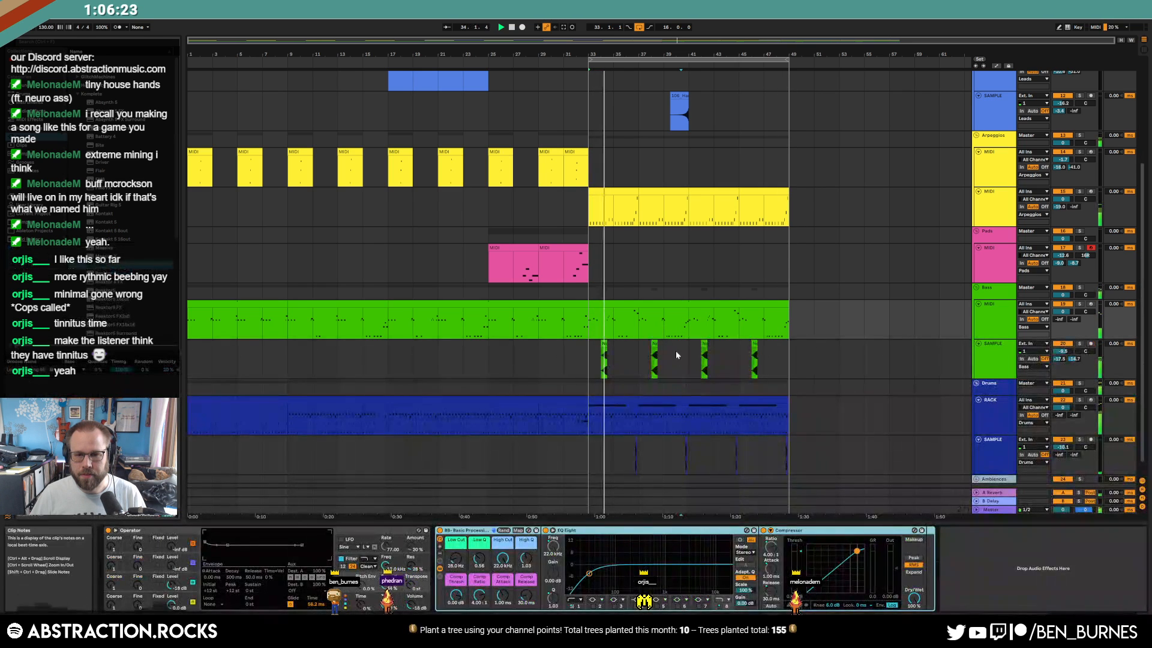
left_click(594, 328)
key("space")
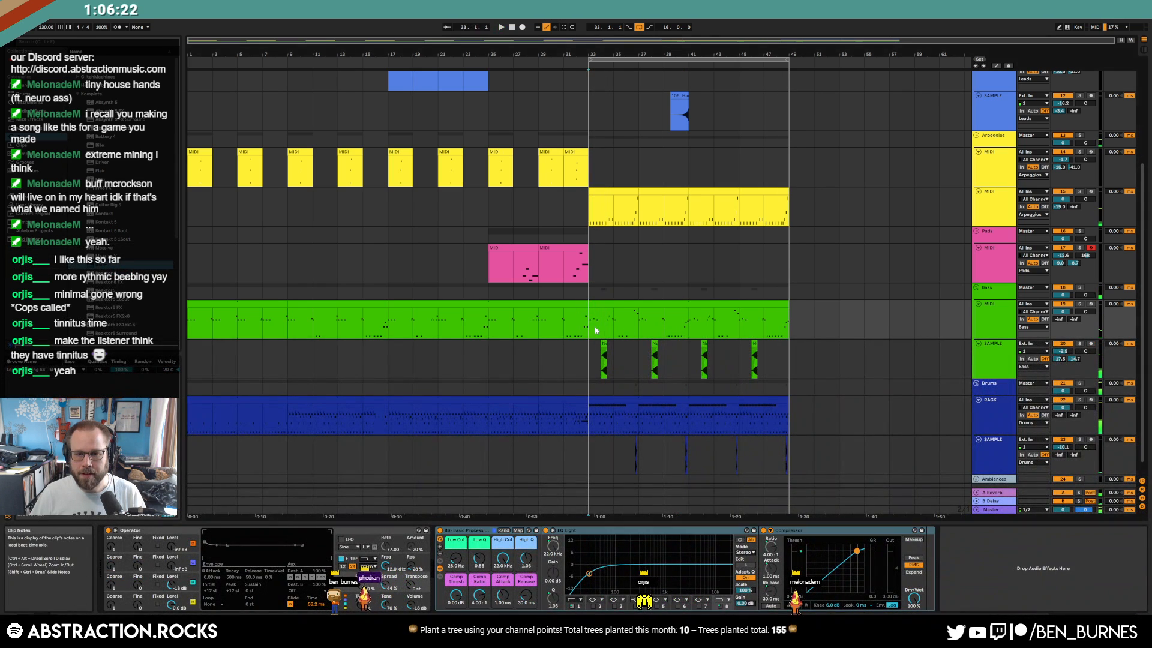
left_click(772, 402)
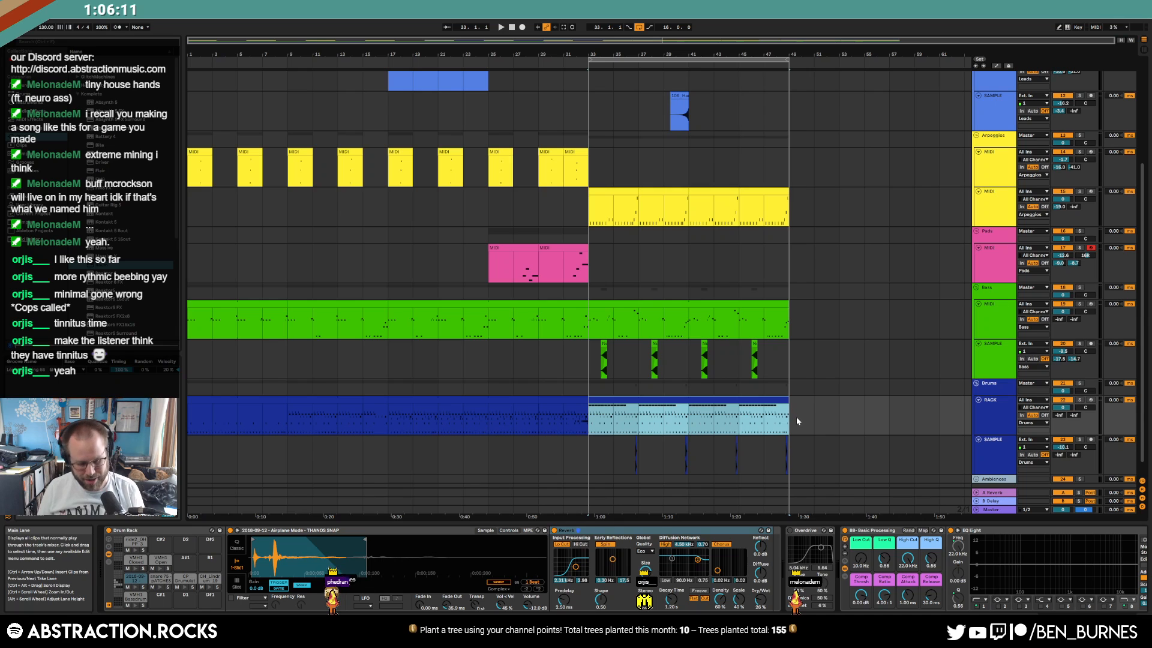
key("ctrl+d")
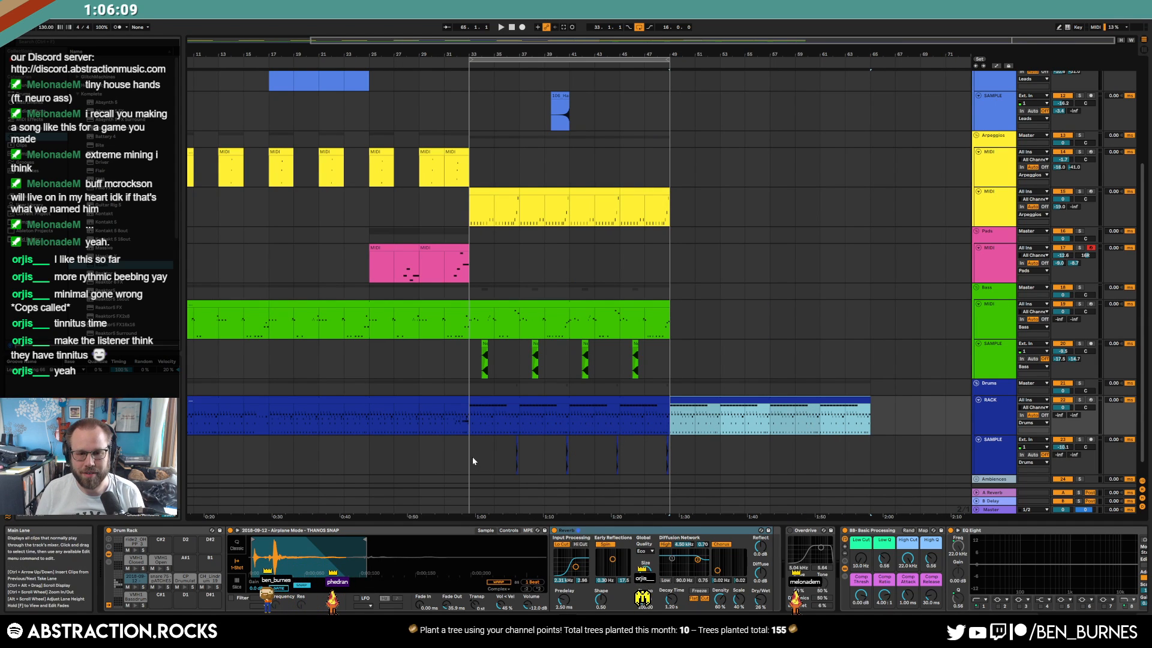
left_click_drag(471, 456, 656, 466)
key("ctrl+d")
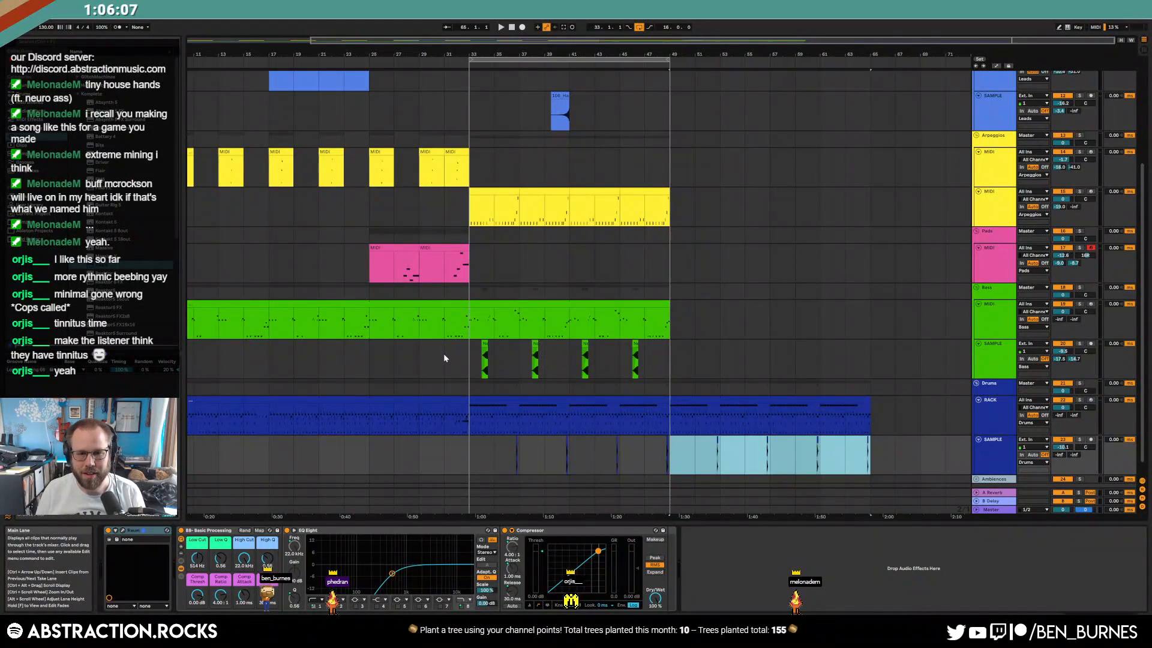
Duplicate bars 33–49 of the bass sample and green bass tracks into bars 49–65, opening the new bass copy
left_click_drag(470, 356, 665, 362)
key("ctrl+d")
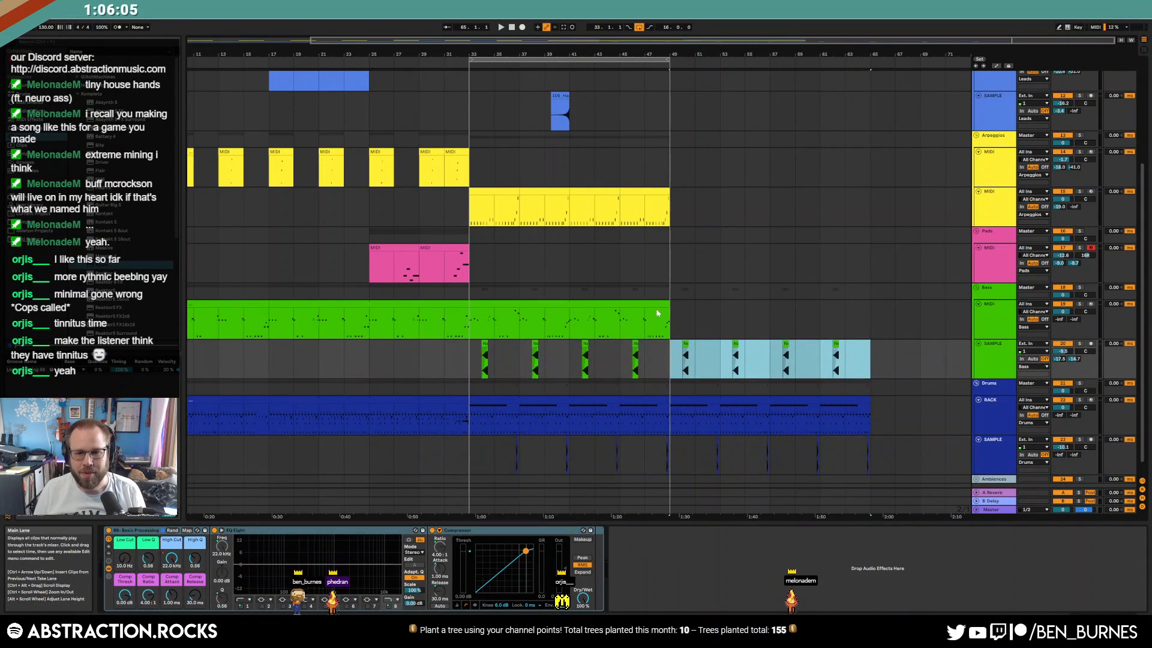
left_click_drag(471, 321, 667, 321)
key("ctrl+d")
left_click(396, 303)
left_click(714, 306)
key("space")
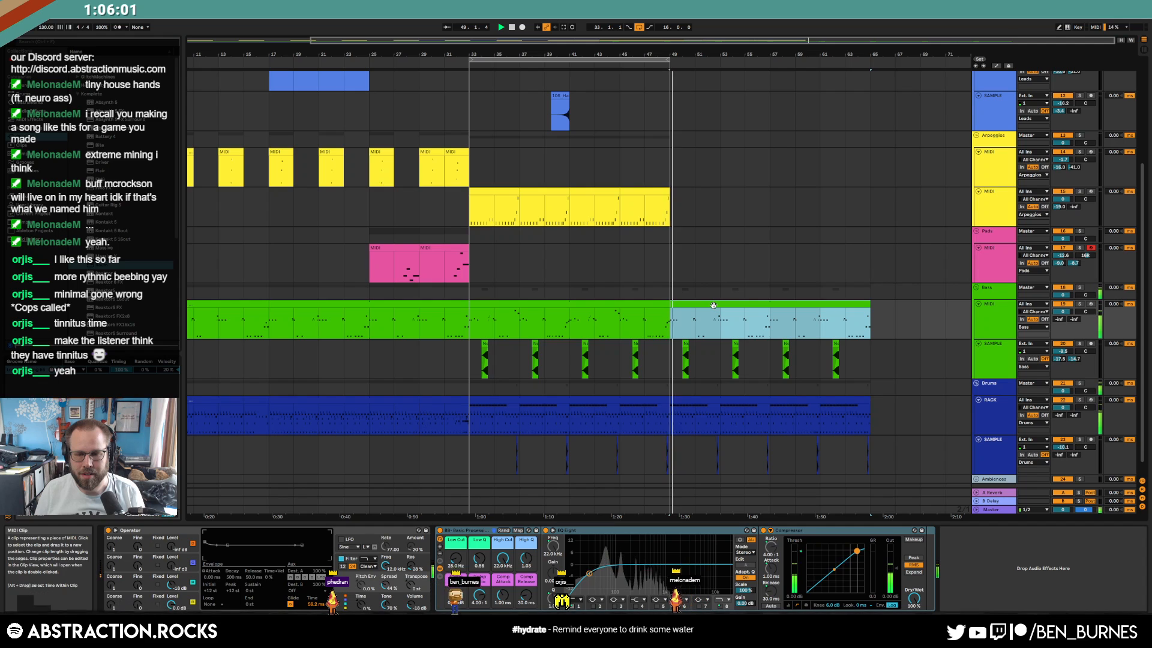
double_click(713, 306)
Move the first C1 note later, then add a C#1 and three short C1 notes, auditioning the variation
left_click(289, 531)
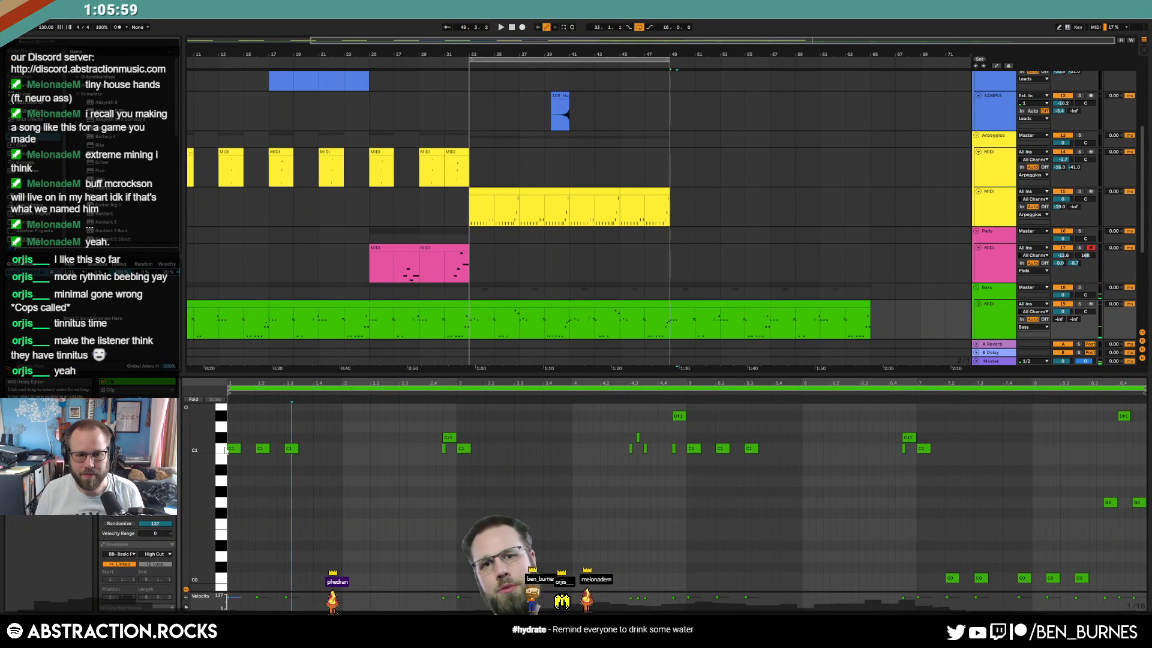
left_click_drag(235, 449, 291, 455)
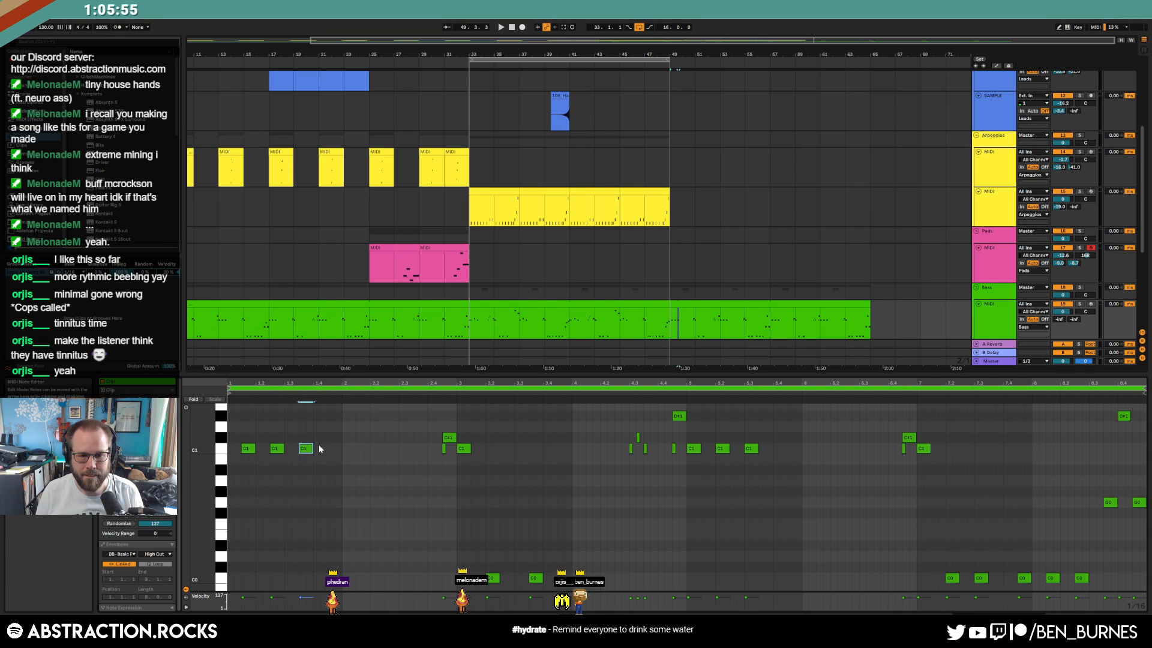
double_click(334, 438)
double_click(360, 447)
key("space")
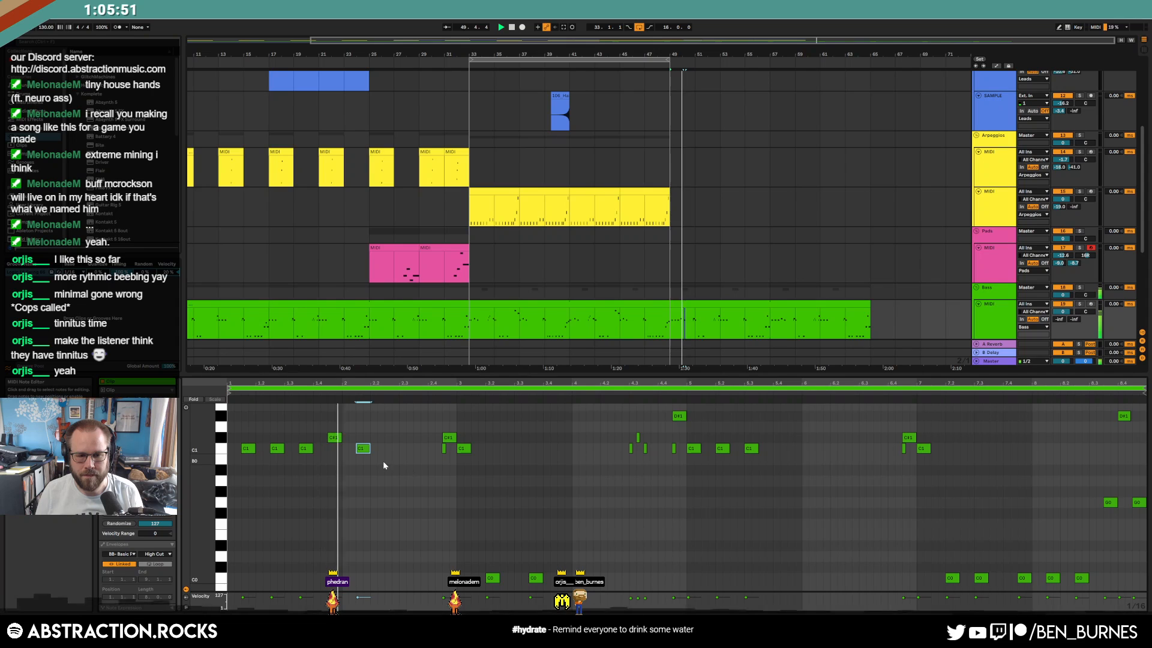
key("space")
double_click(391, 448)
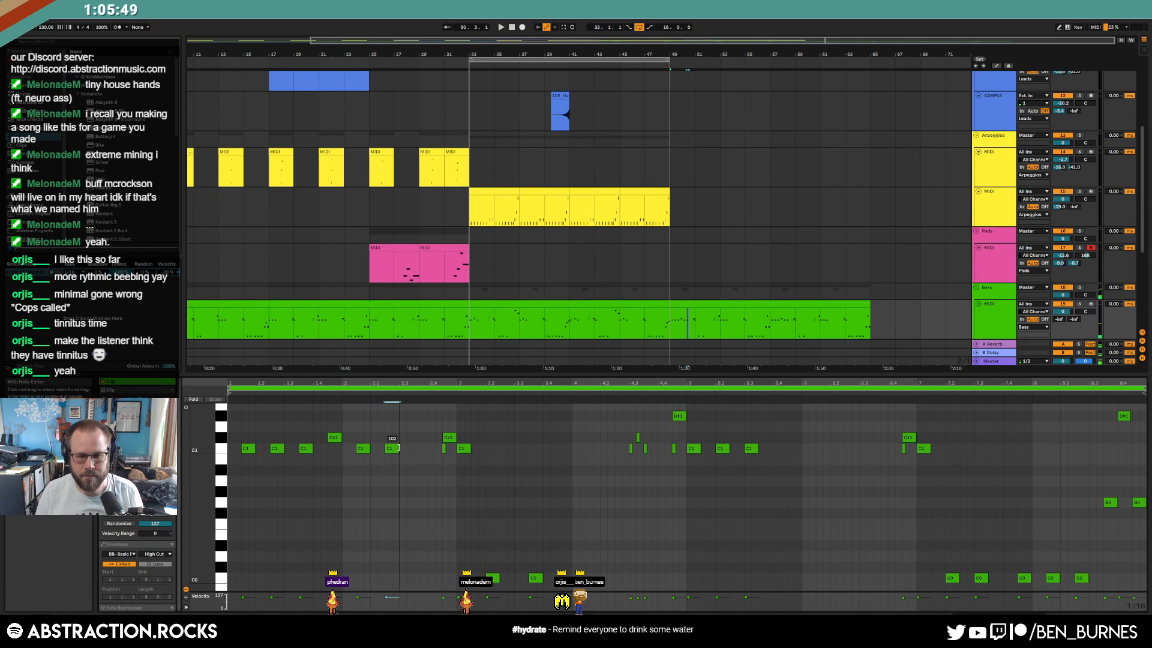
double_click(416, 448)
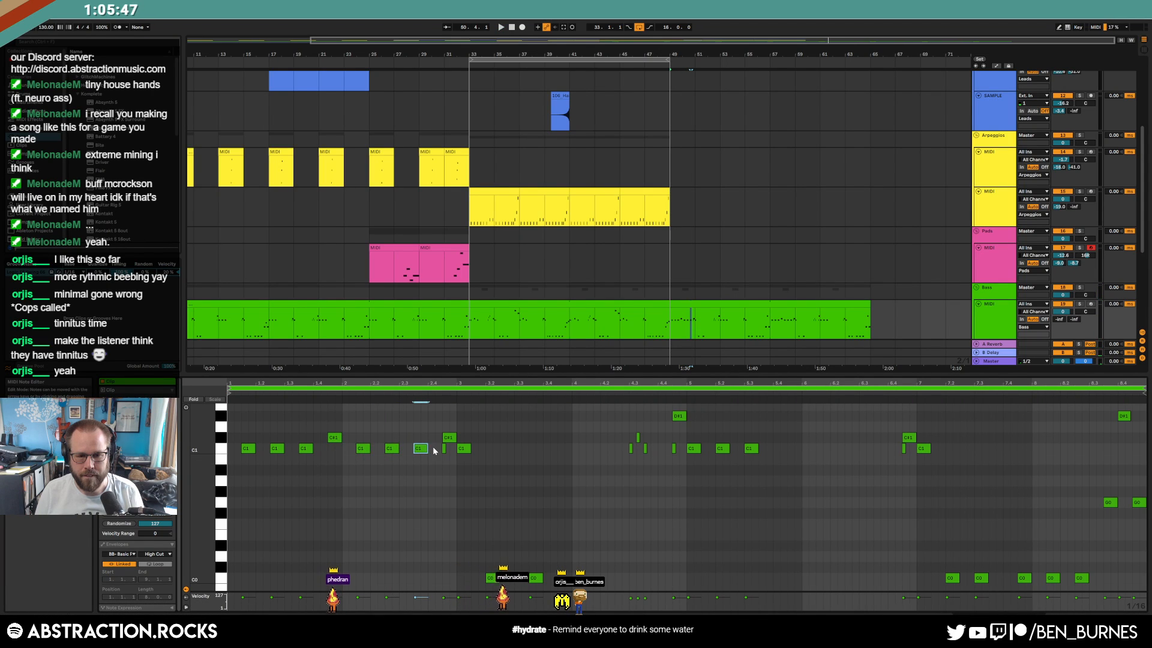
key("space")
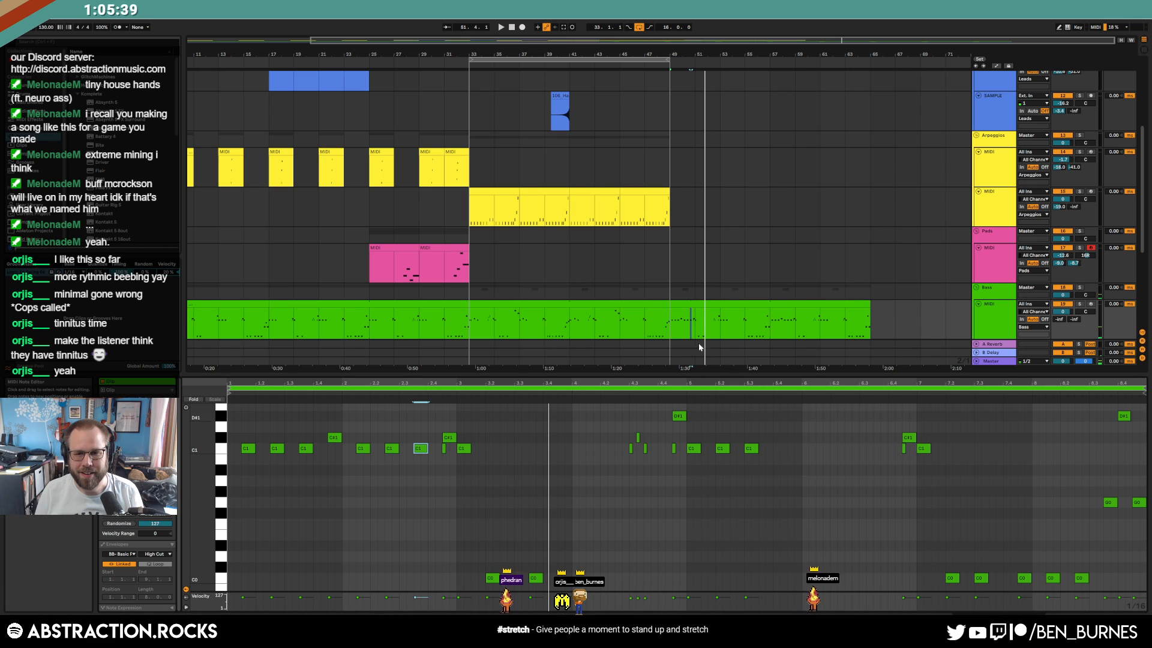
left_click(728, 302)
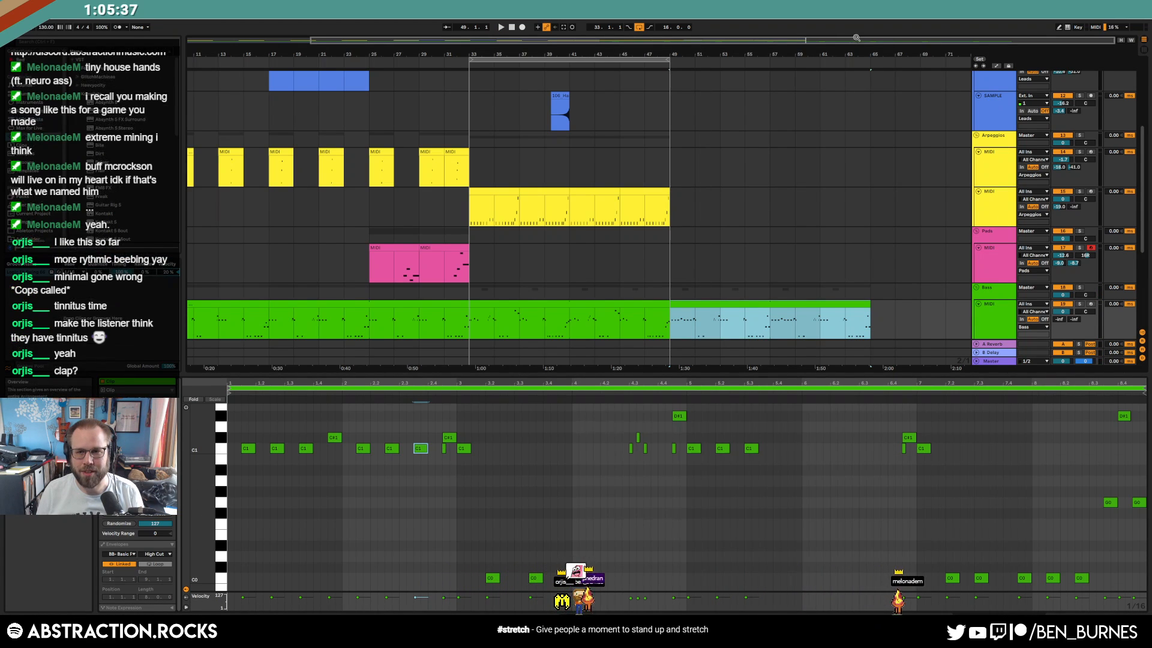
Paste the CP Drumulator clap notes into the drum clip's later section and shift them into time
left_click_drag(856, 40, 857, 51)
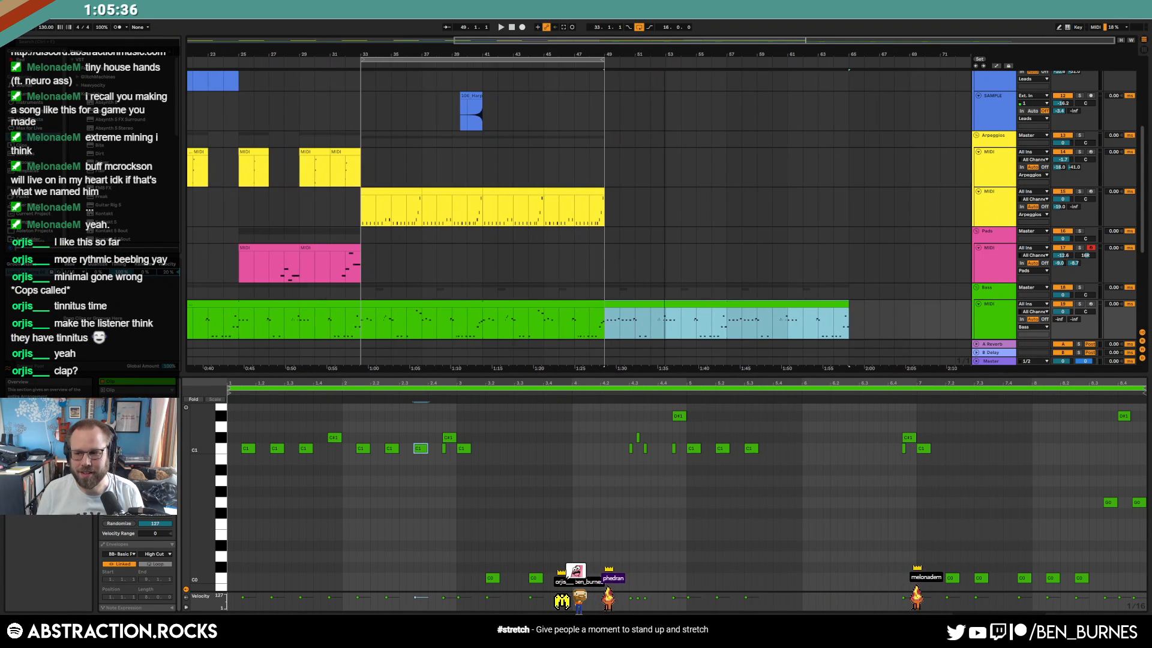
scroll(673, 298, "down", 4)
left_click(661, 291)
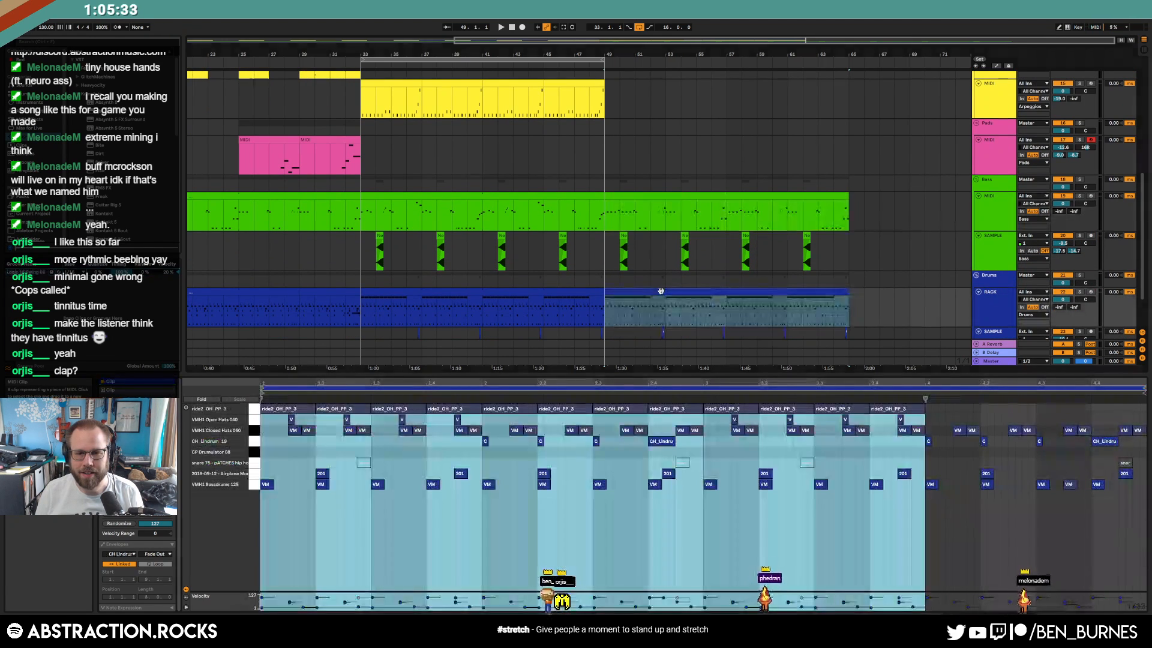
left_click(453, 481)
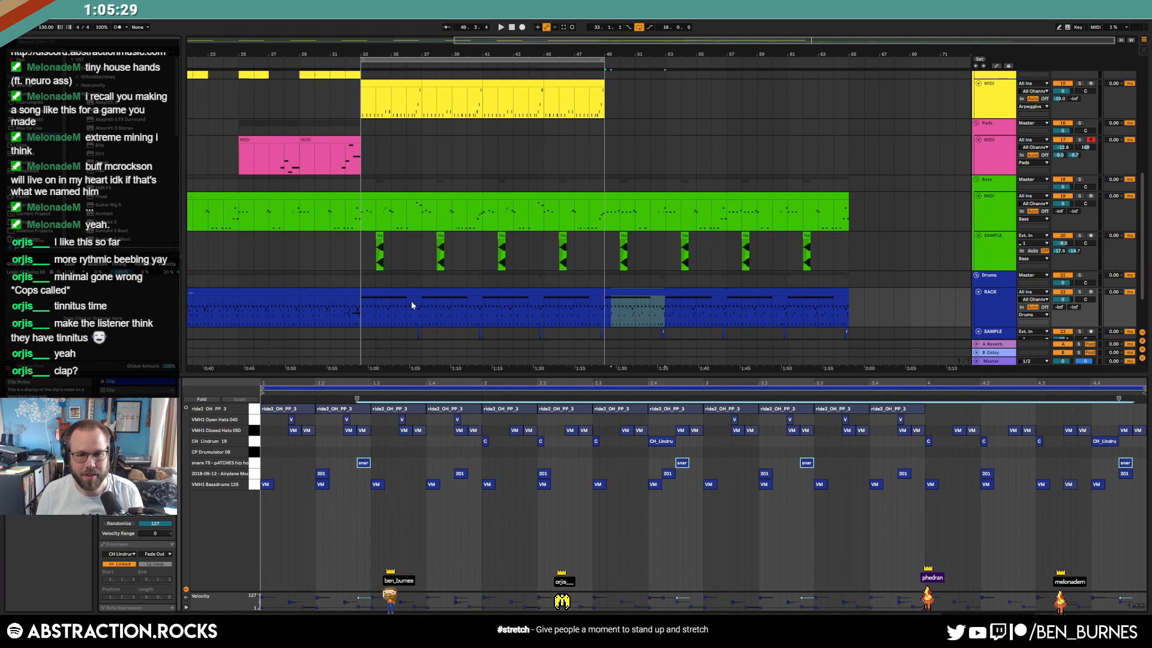
left_click(333, 290)
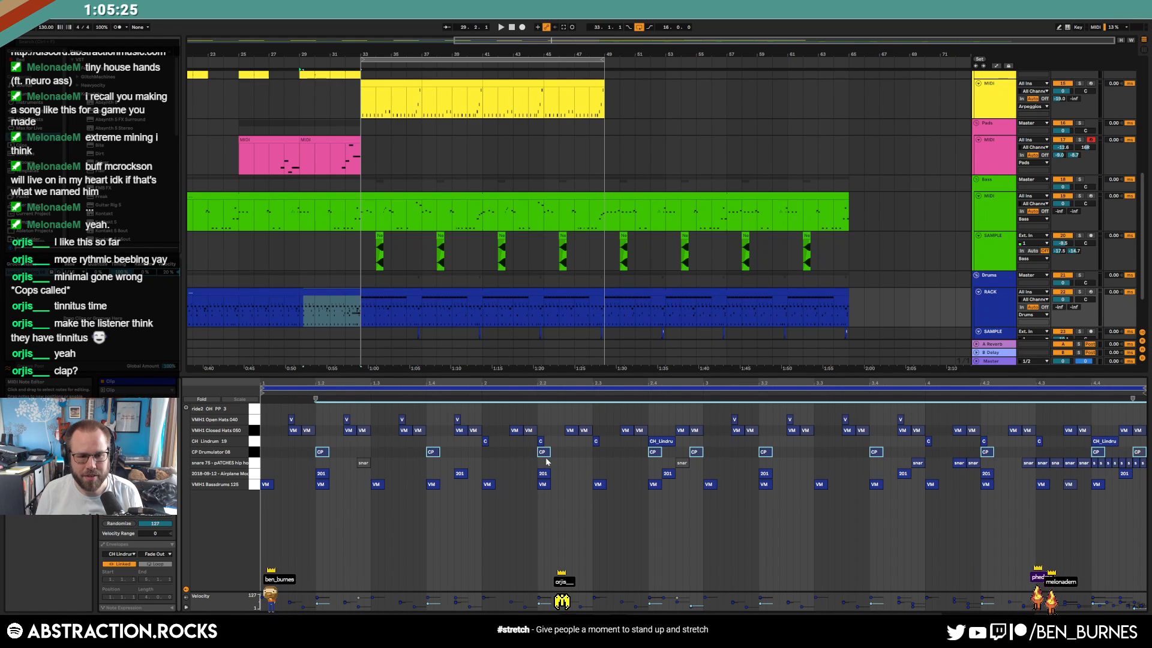
left_click(645, 294)
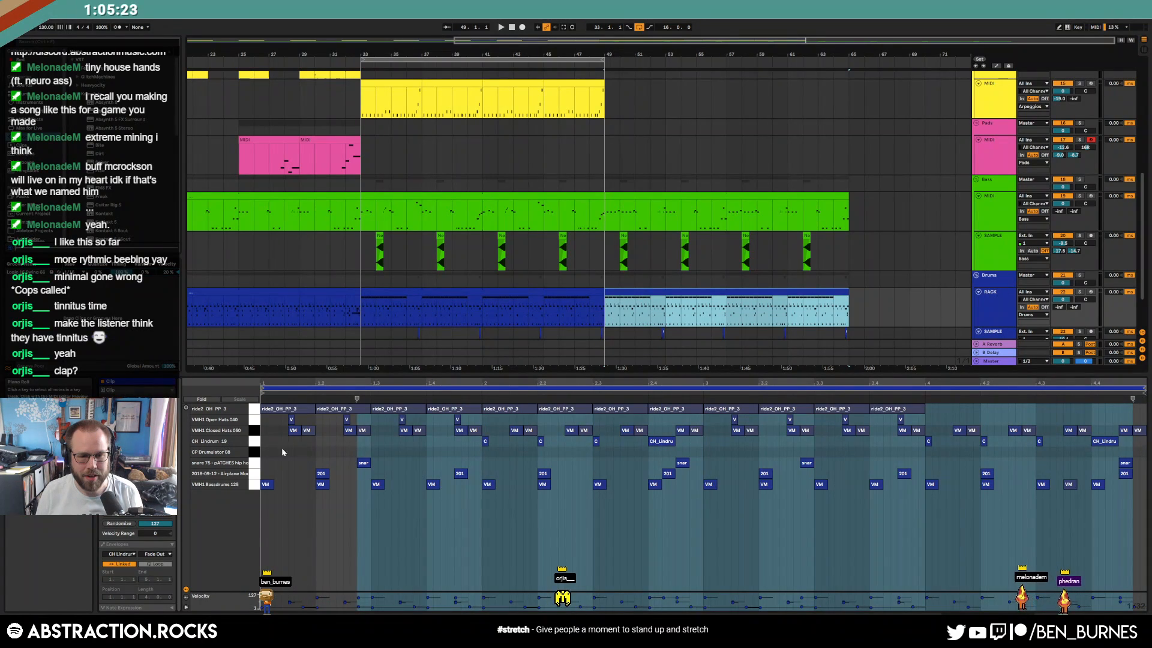
left_click(263, 449)
key("ctrl+v")
key("space")
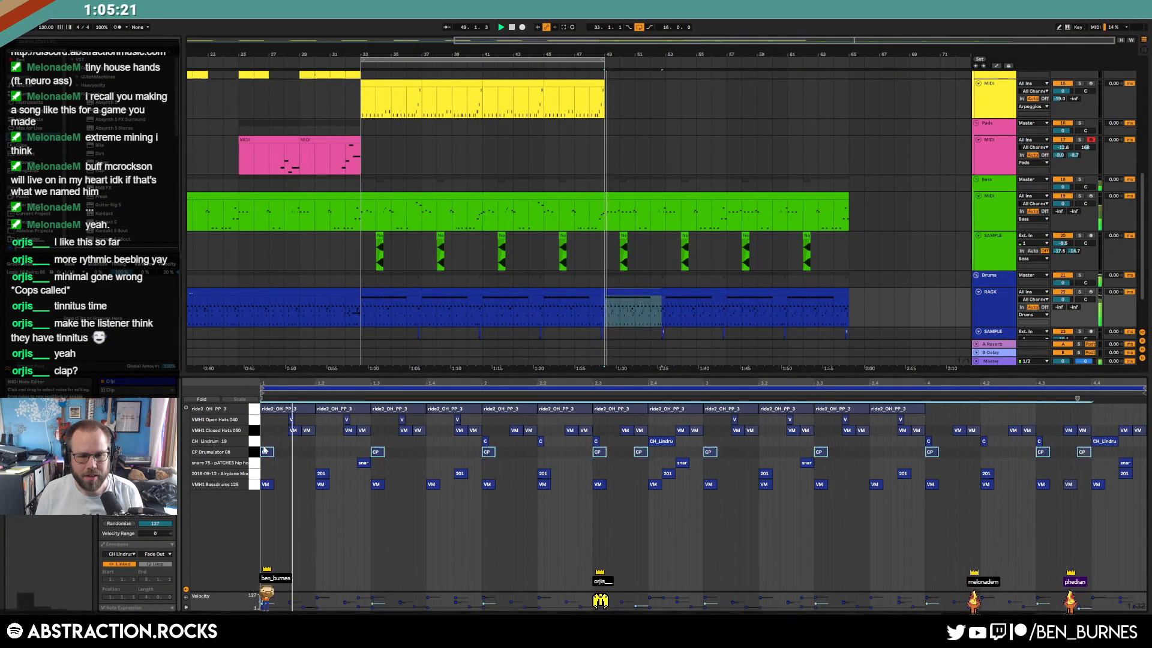
left_click_drag(264, 449, 320, 452)
key("space")
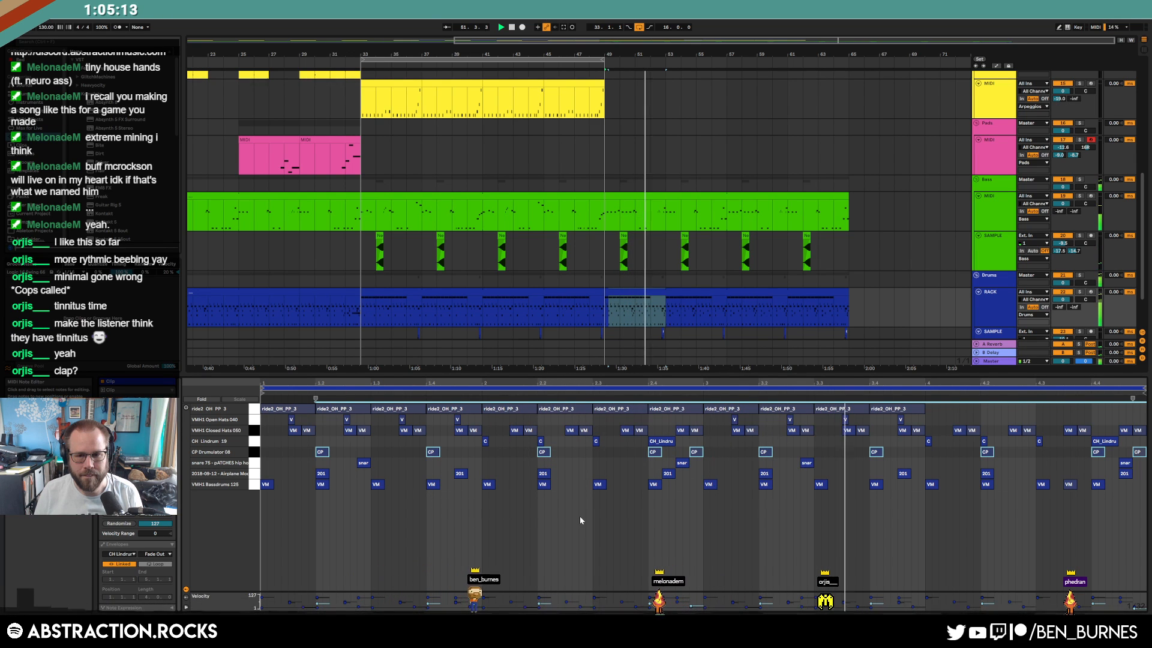
In the bass copy at bar 49, move a C1 note an eighth later and add two C0 notes
key("shift+Tab")
key("space")
double_click(638, 288)
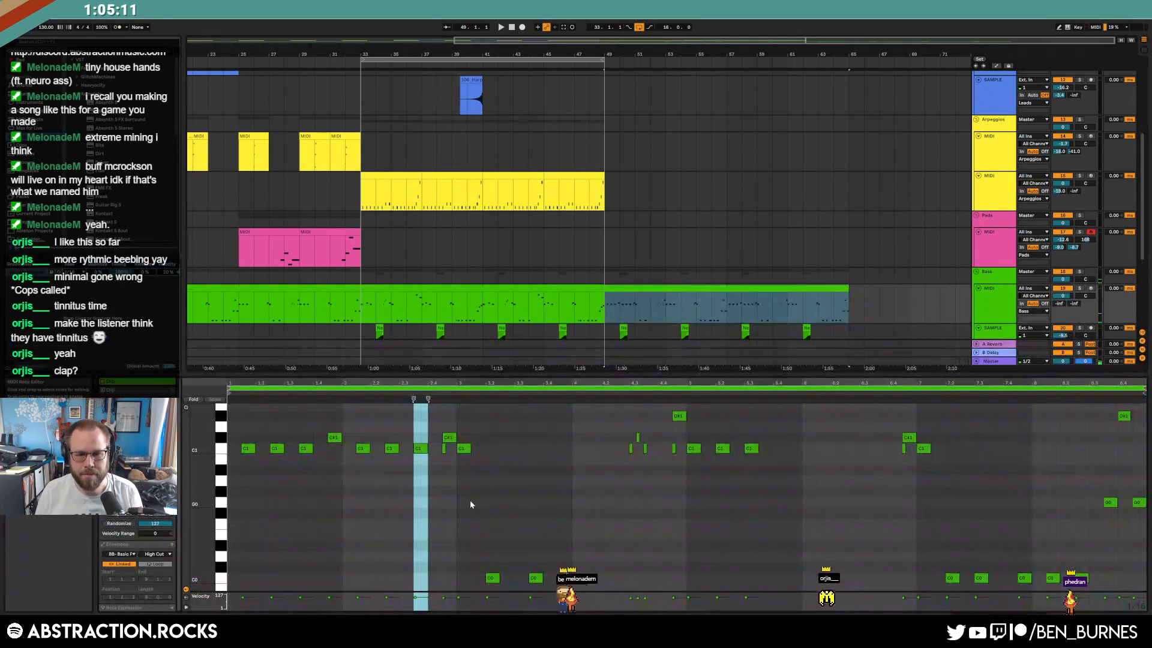
left_click_drag(470, 451, 480, 454)
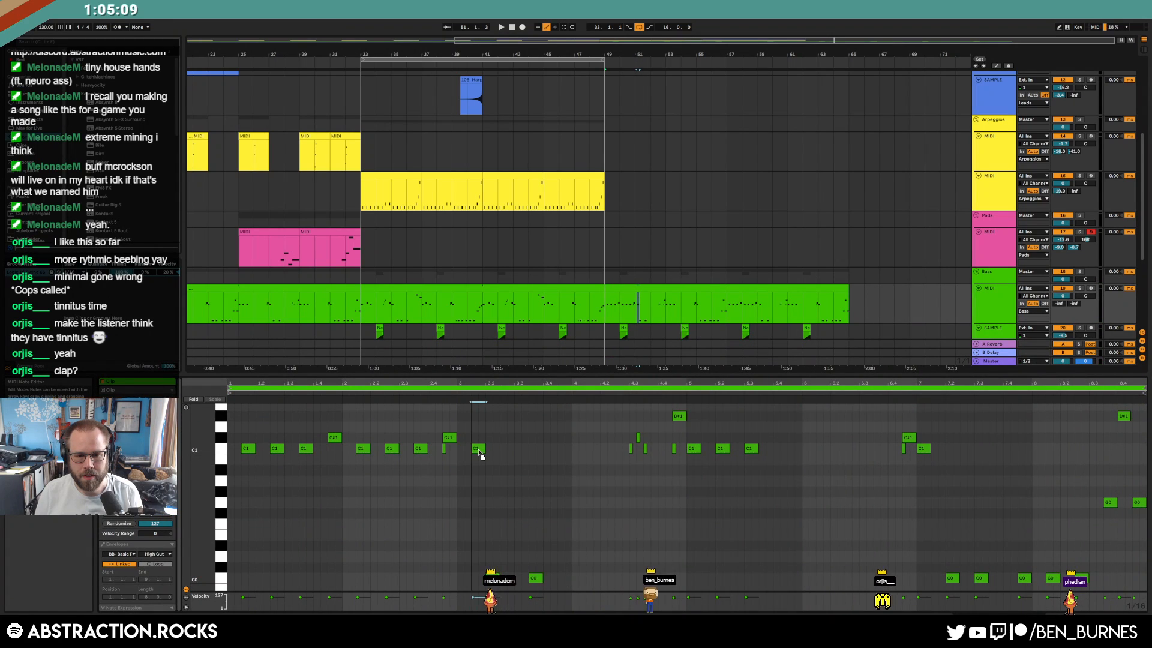
double_click(507, 578)
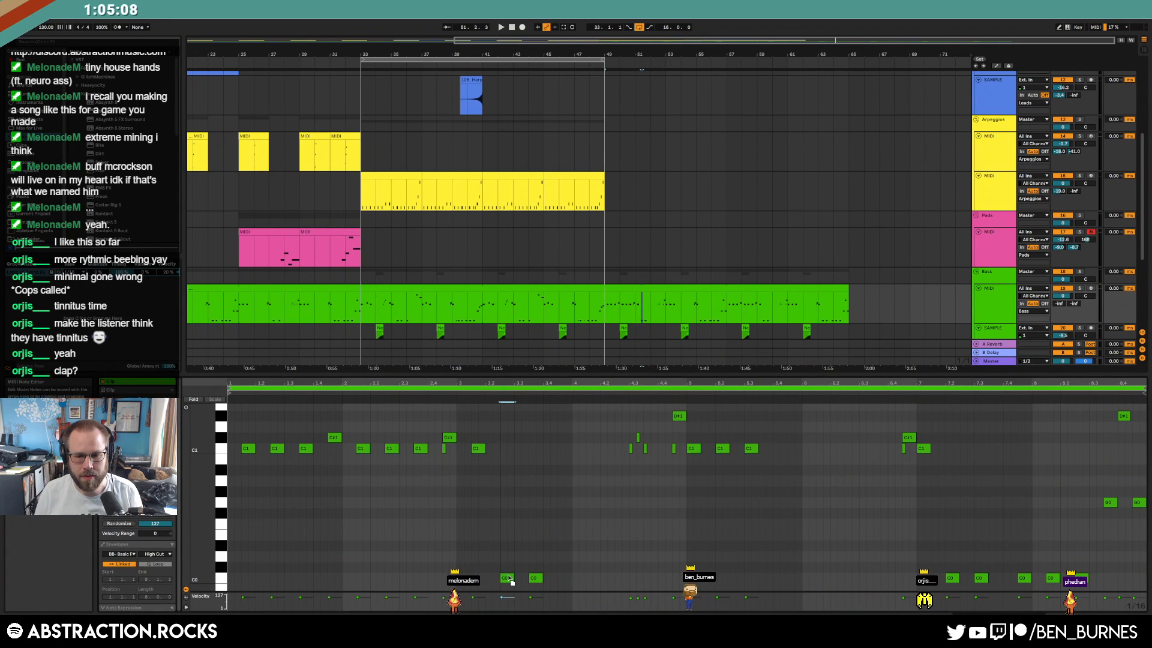
double_click(563, 578)
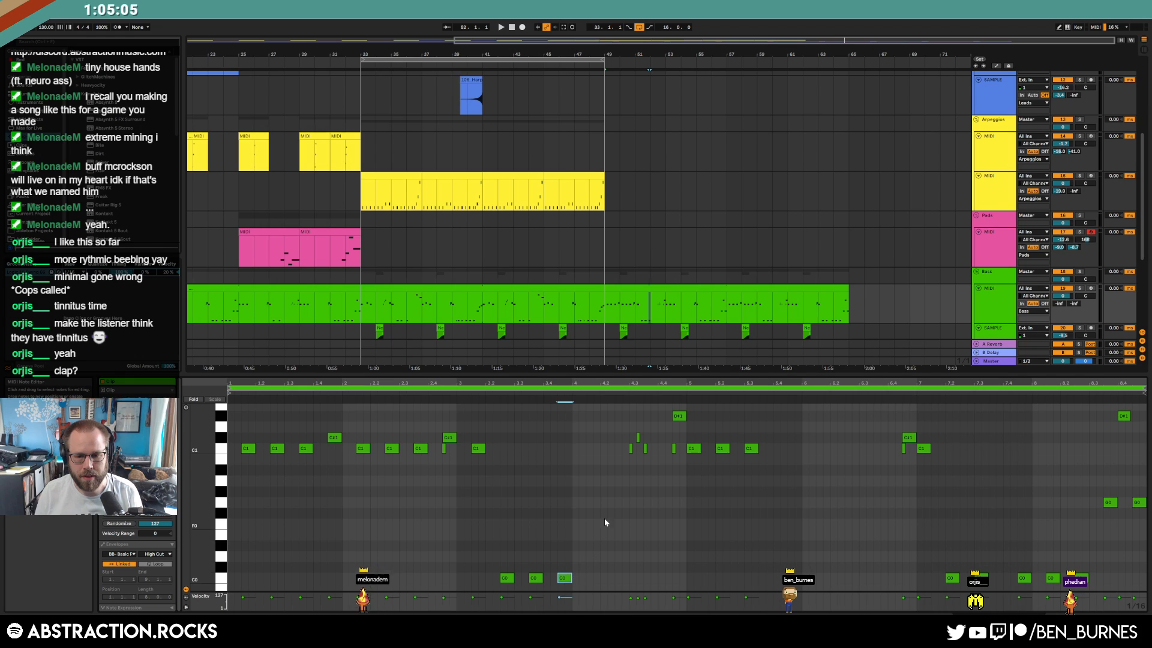
Add two G0 notes and an A#0 note, and drag the D#1 note down to A#0
double_click(588, 502)
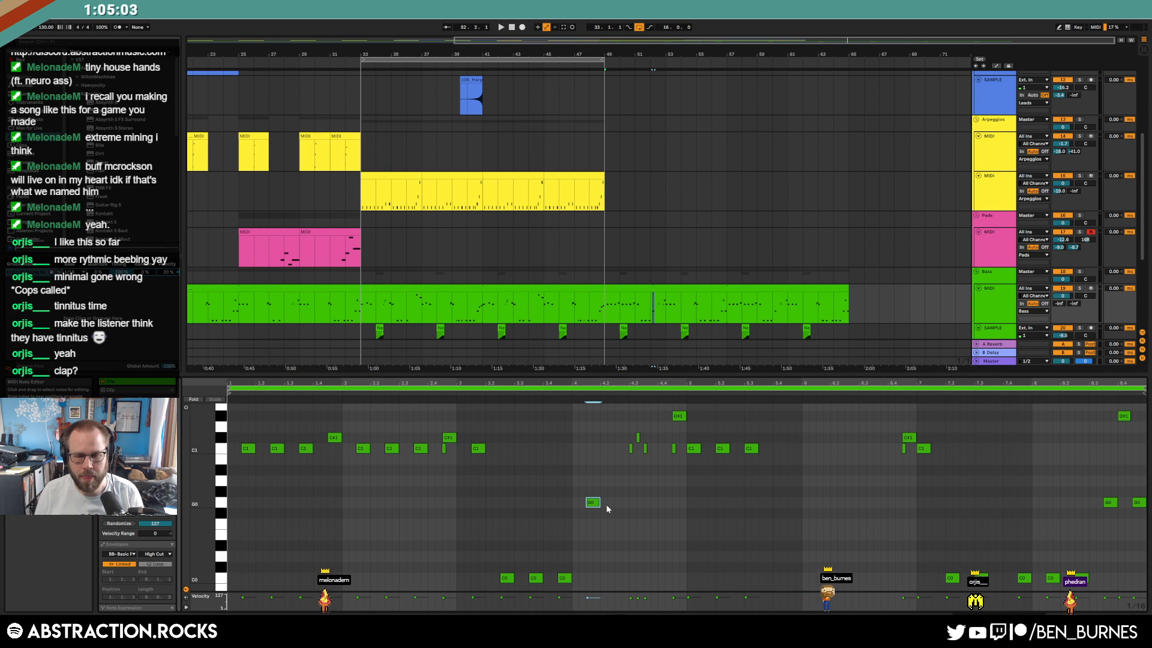
double_click(618, 502)
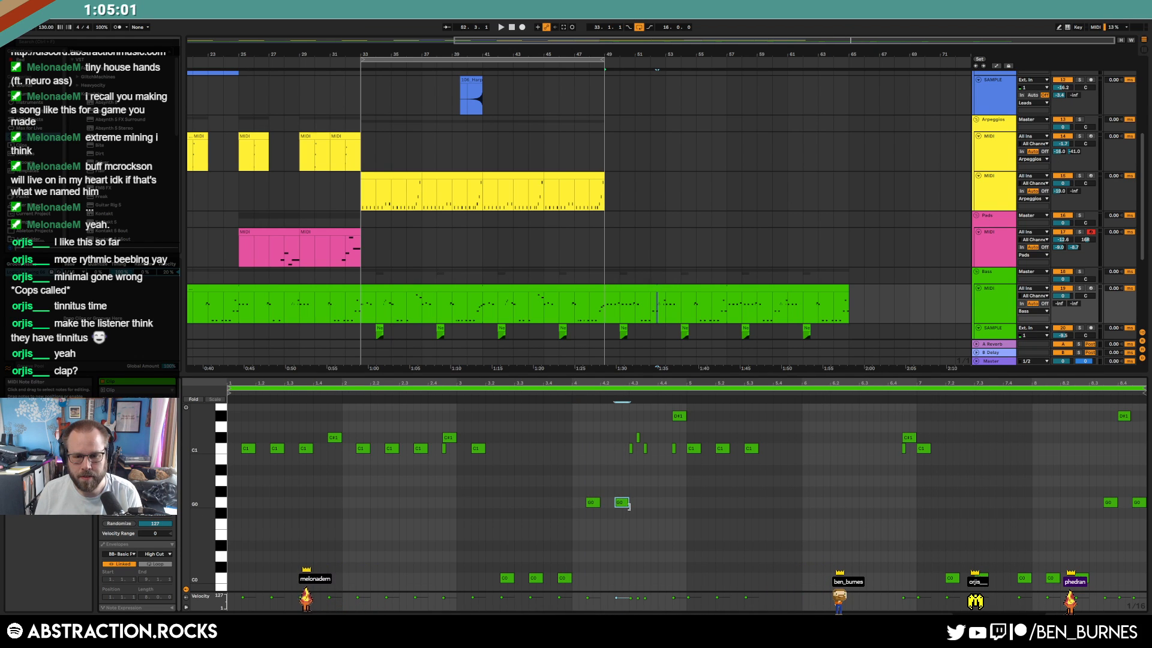
double_click(653, 471)
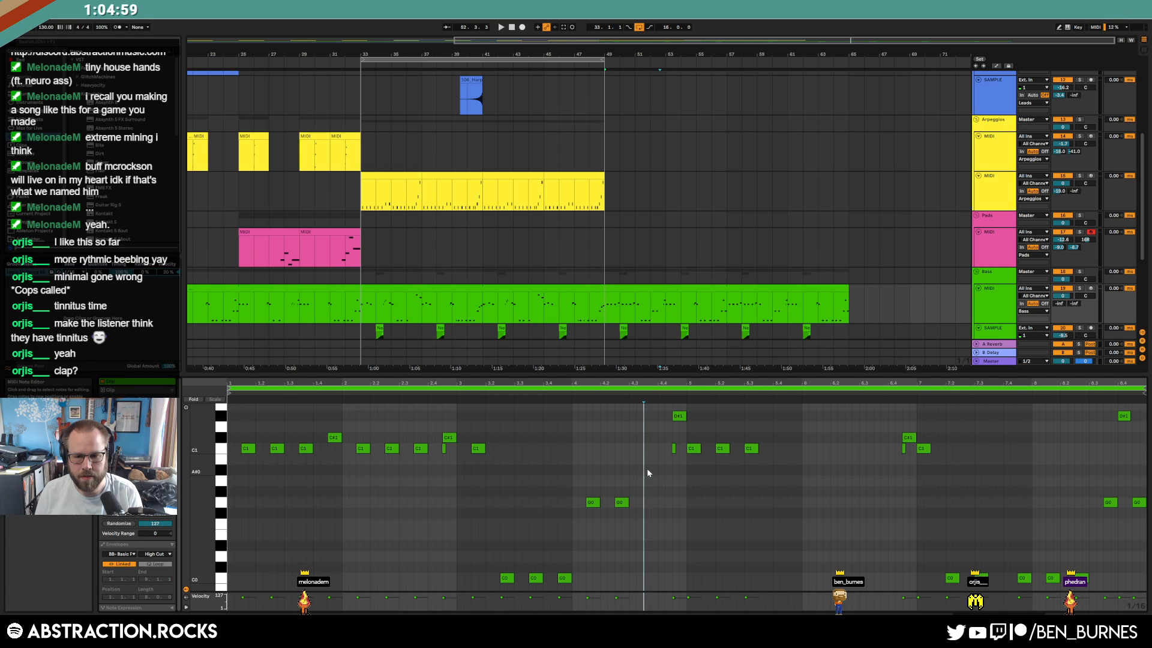
left_click_drag(679, 417, 679, 470)
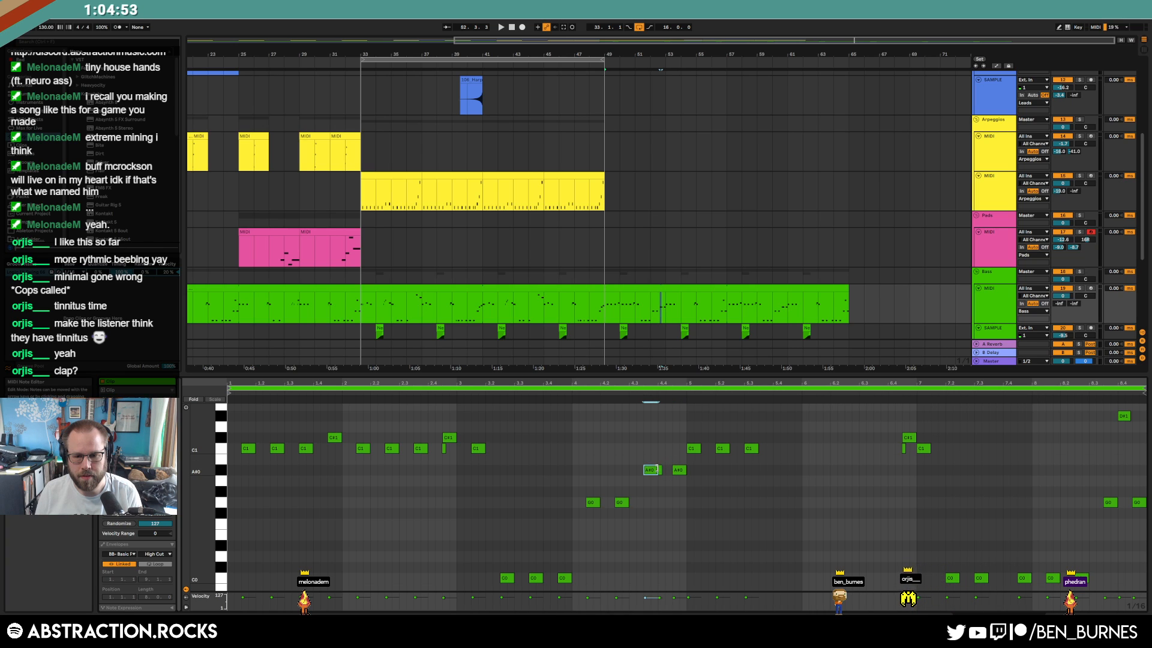
left_click(443, 449)
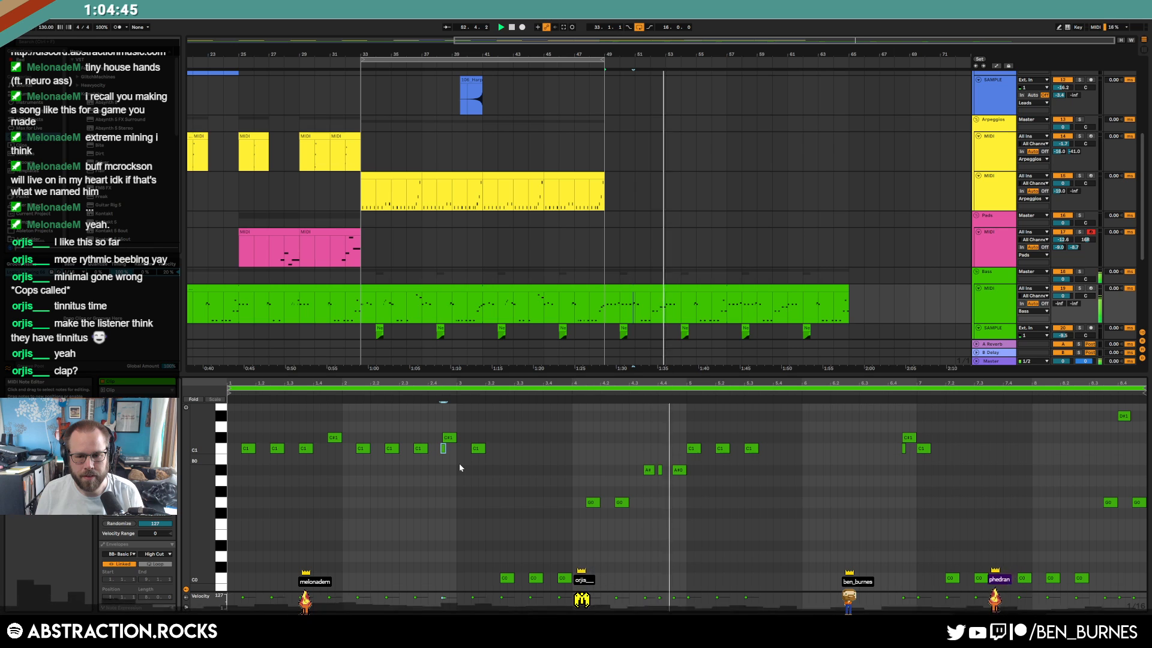
key("shift+Tab")
key("space")
key("shift+Tab")
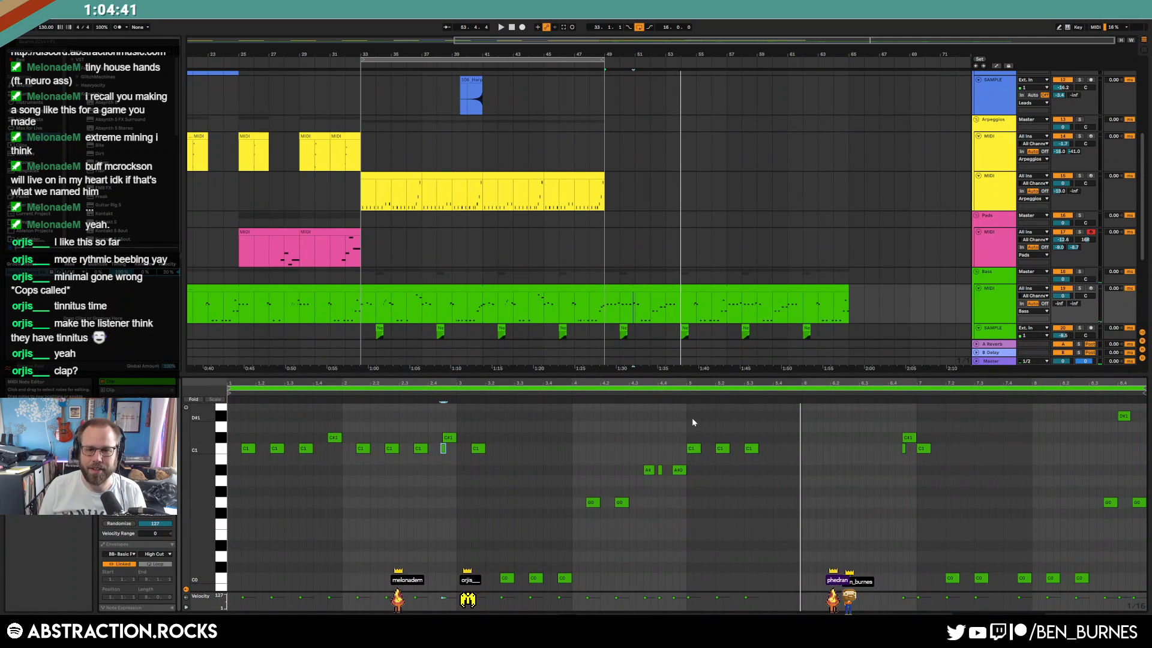
key("shift+Tab")
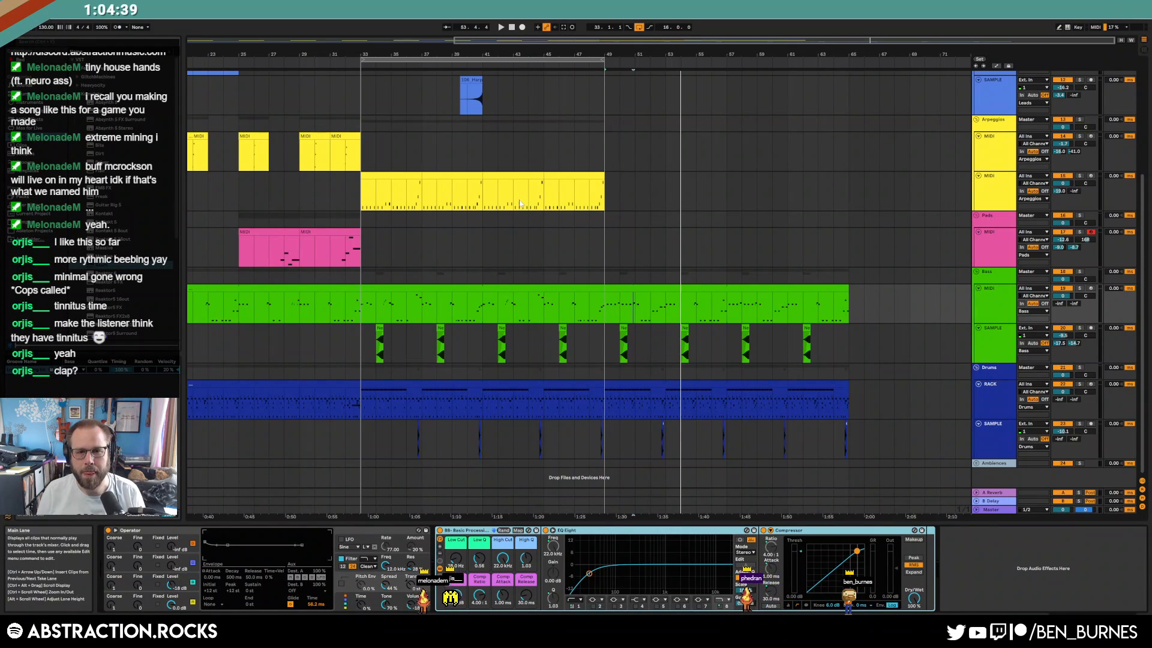
Duplicate the last arpeggio clip out to bar 65 and open the bass copy at bars 49–65
left_click(566, 177)
key("ctrl+d")
key("ctrl+d")
key("ctrl+d")
key("ctrl+d")
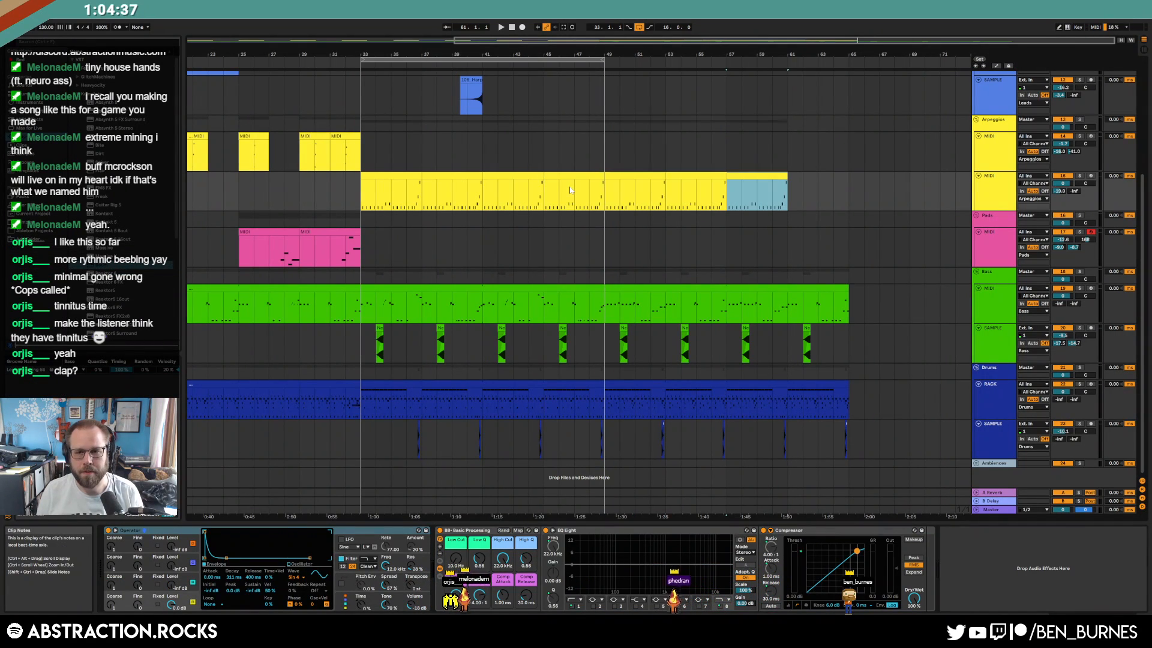
left_click(610, 175)
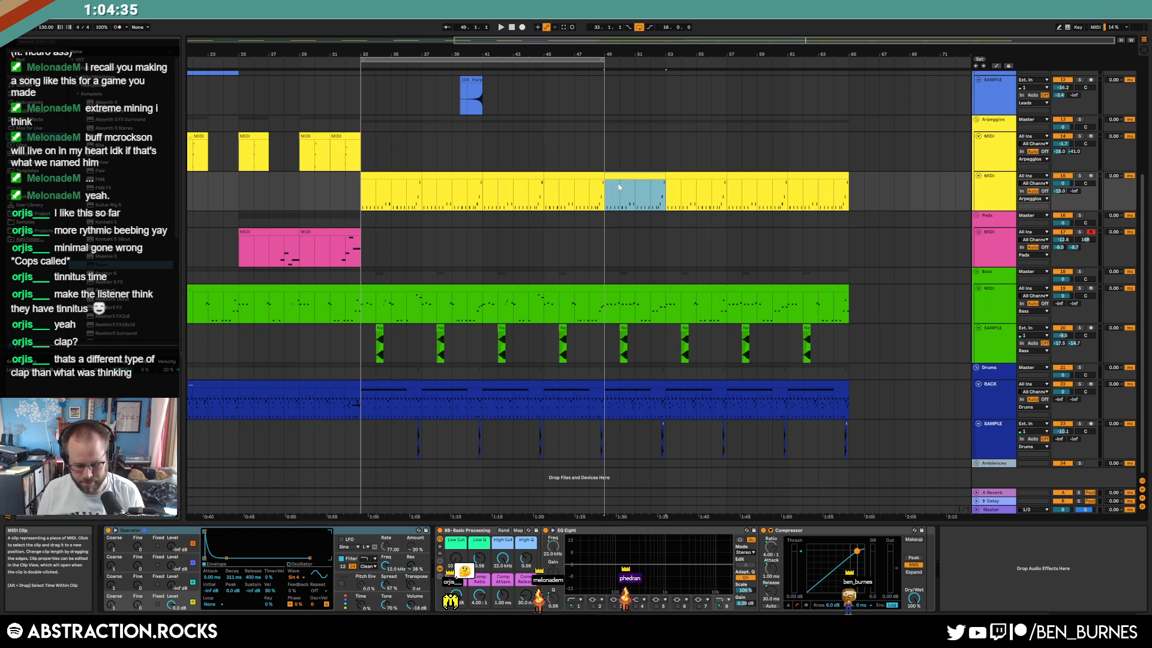
left_click(827, 177, "shift")
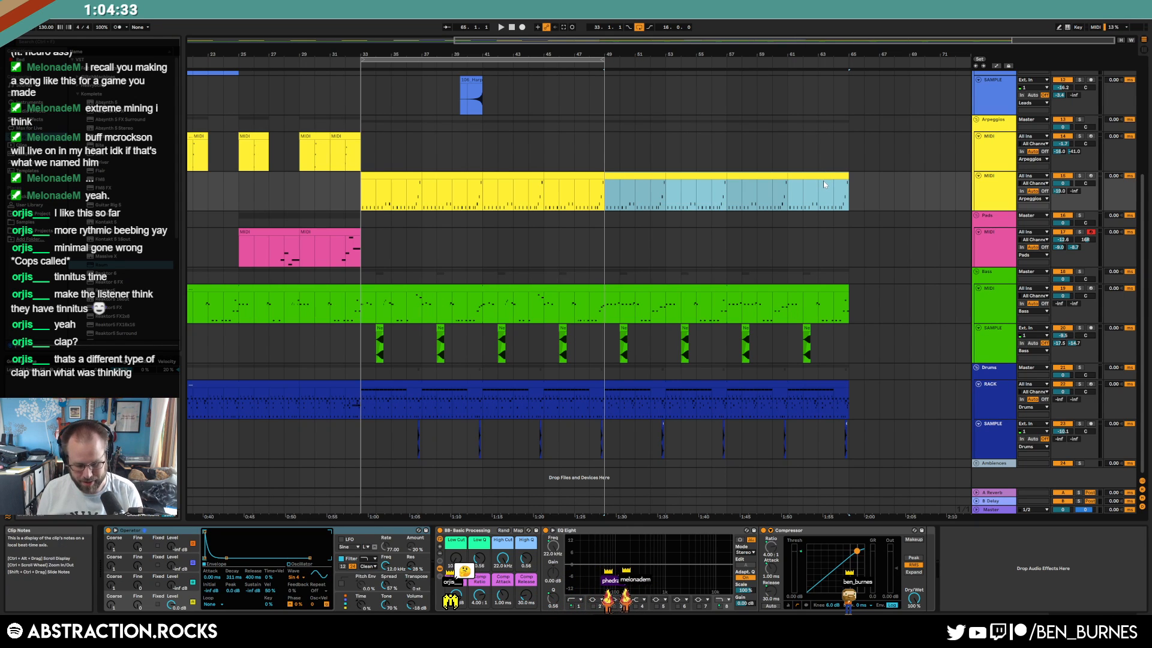
left_click(658, 286)
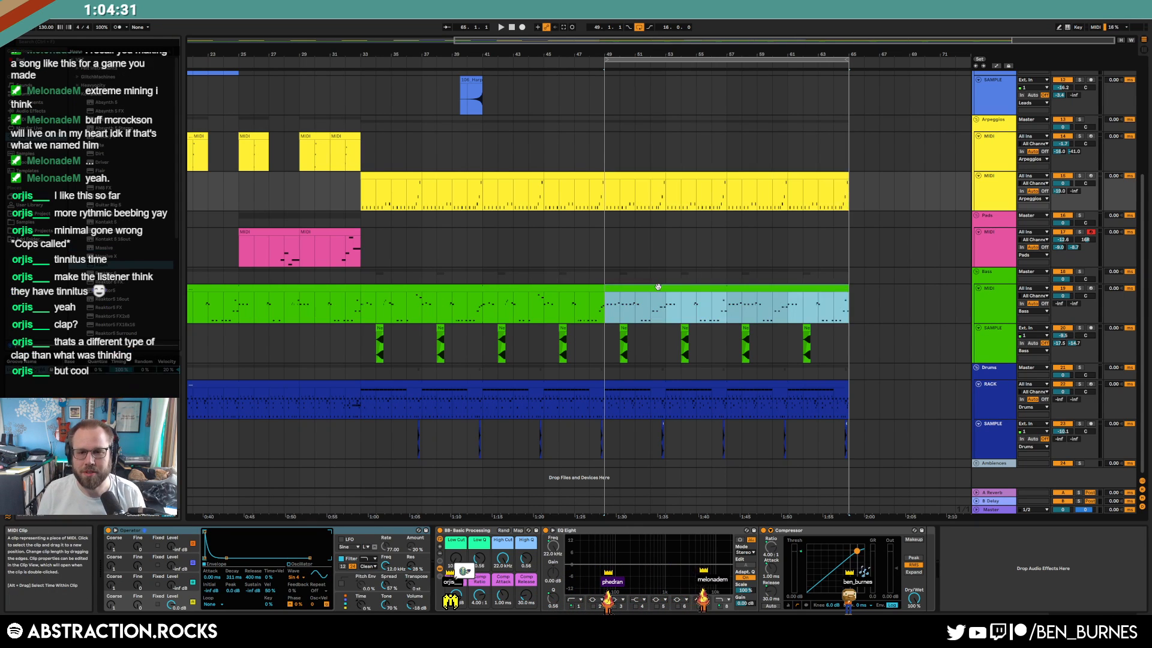
double_click(616, 405)
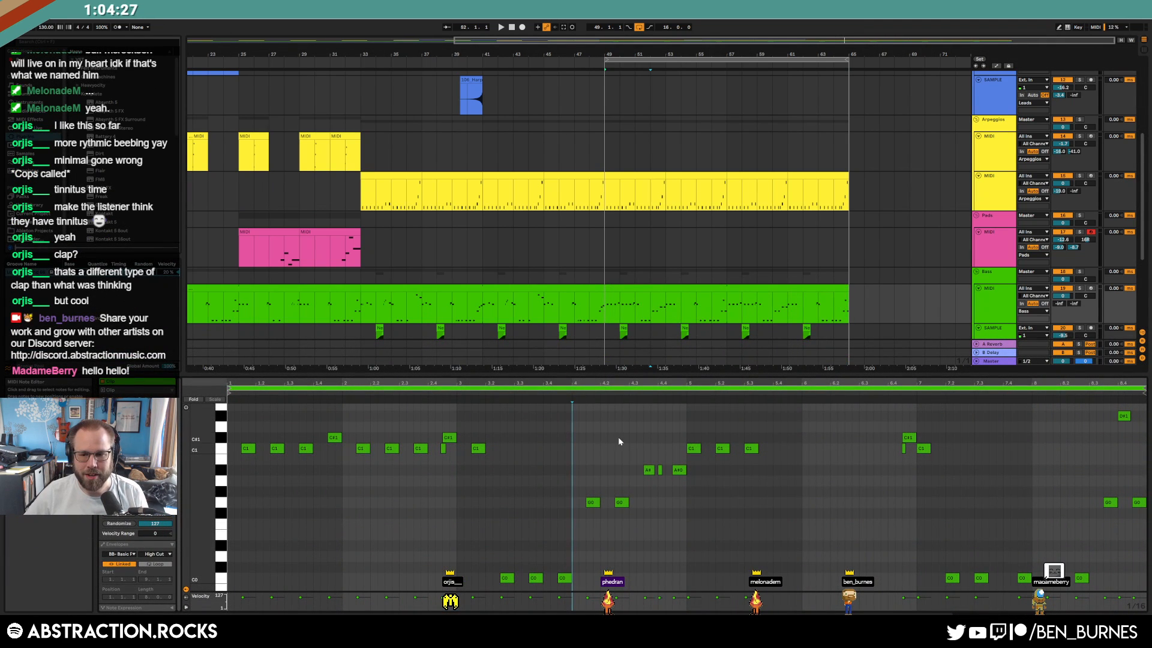
Replace the three C1 notes near bar 5 with the copied early C1 run and audition it
left_click_drag(202, 468, 191, 470)
left_click_drag(899, 429, 1131, 561)
key("Delete")
left_click(874, 499)
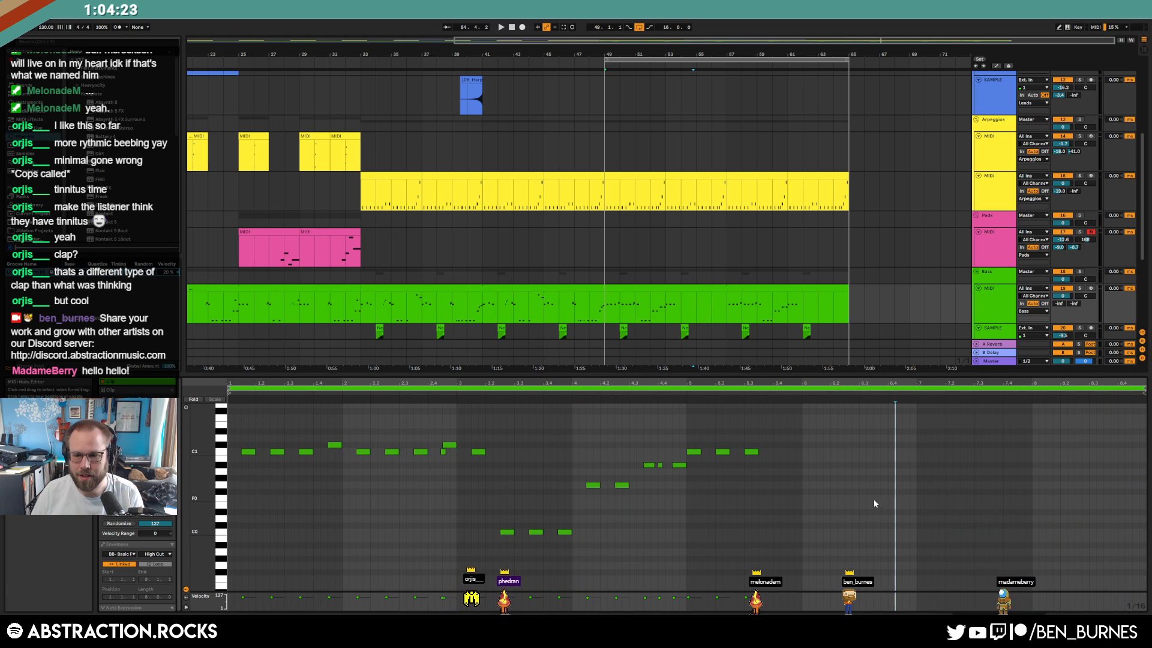
key("ctrl+z")
left_click(1054, 462)
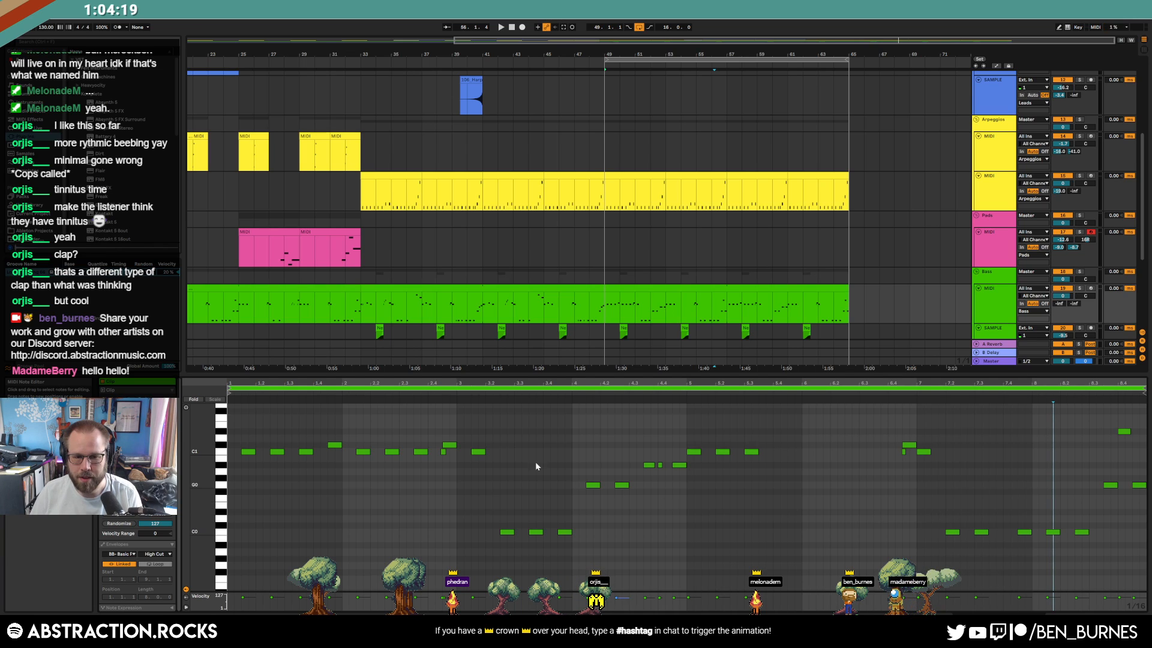
left_click_drag(230, 433, 453, 472)
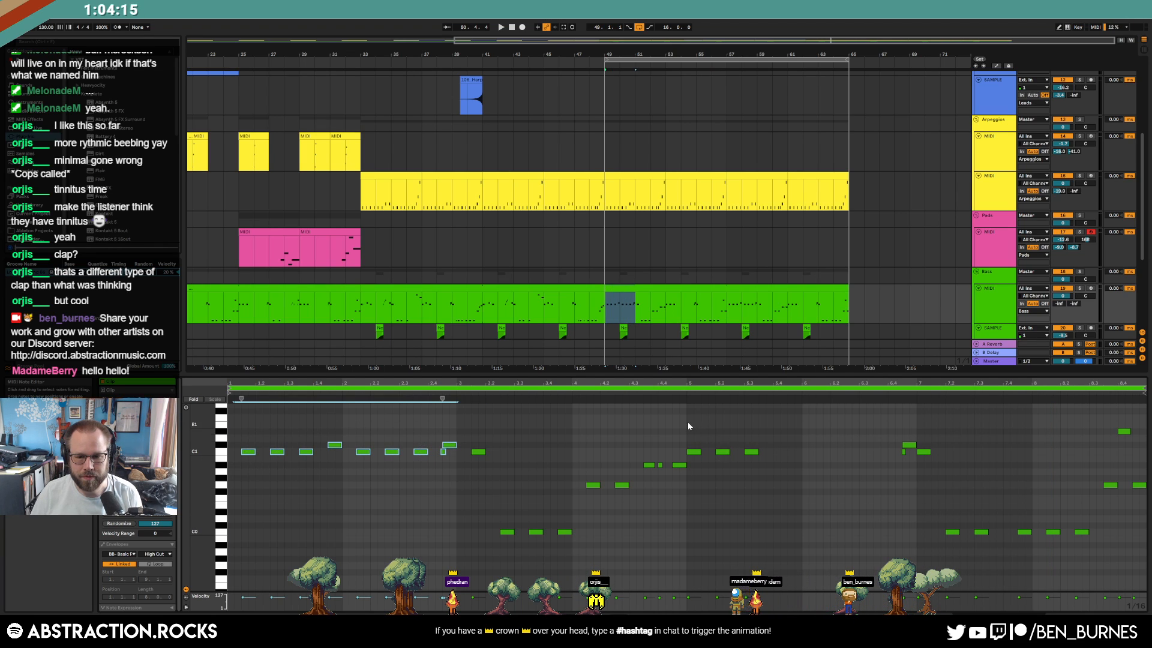
left_click_drag(687, 423, 751, 469)
key("Delete")
key("ctrl+v")
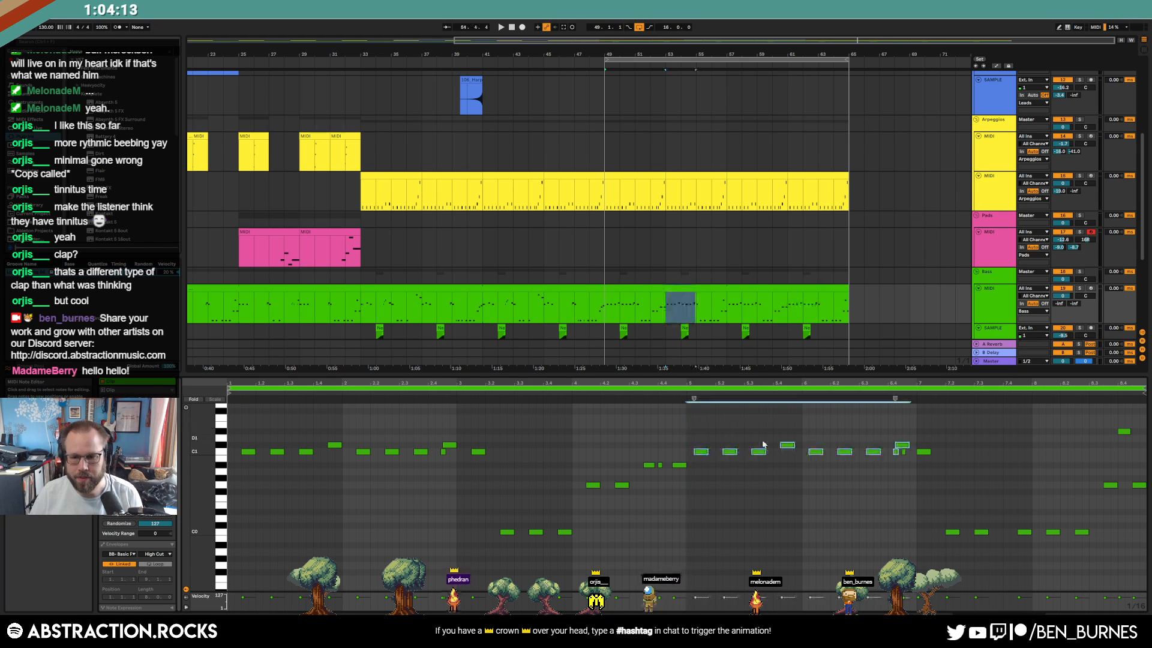
left_click(902, 452)
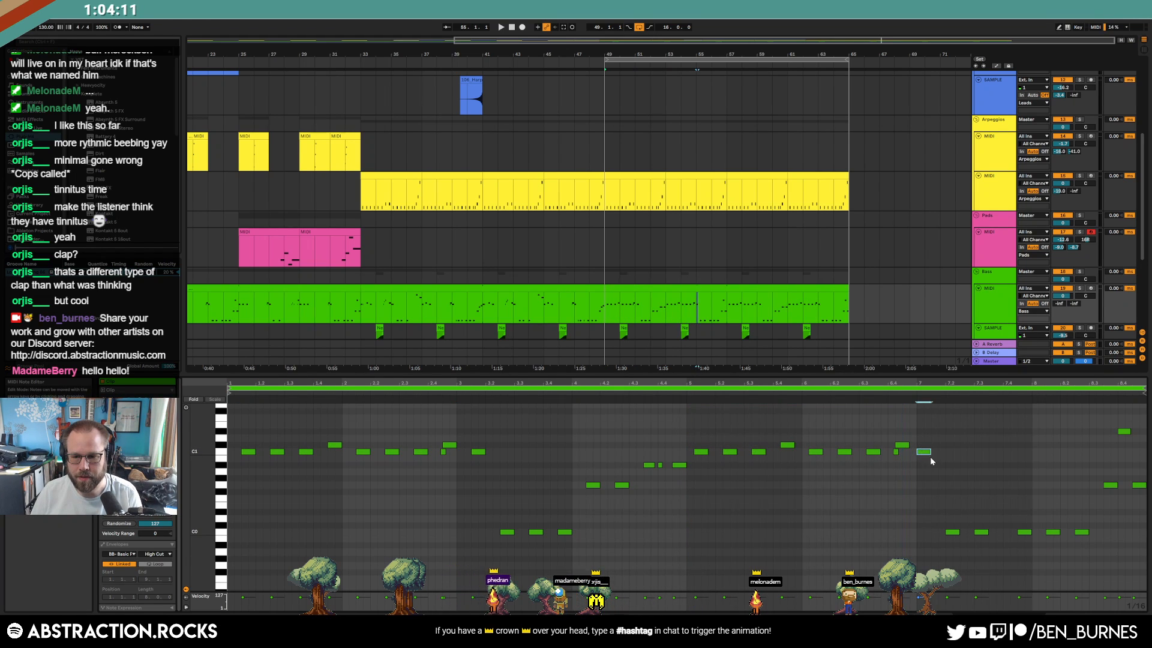
key("space")
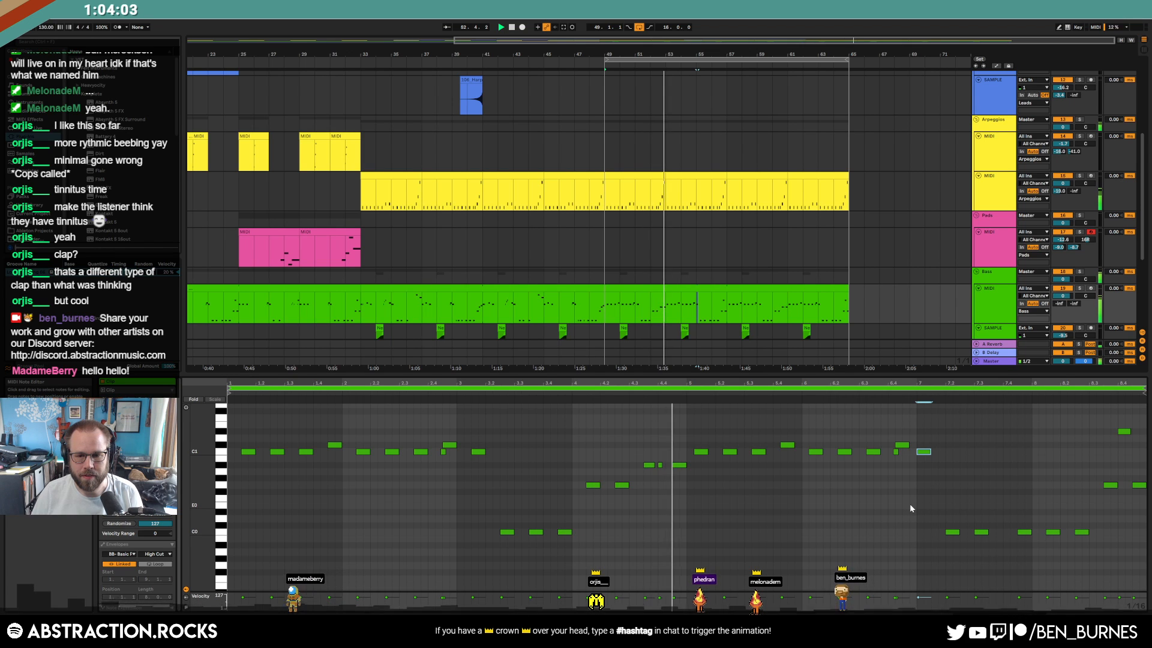
Shift the C1 notes from bar 5 to 6.4 one grid step later and add an extra C1 note
left_click_drag(691, 414, 816, 474)
left_click_drag(887, 491, 909, 487)
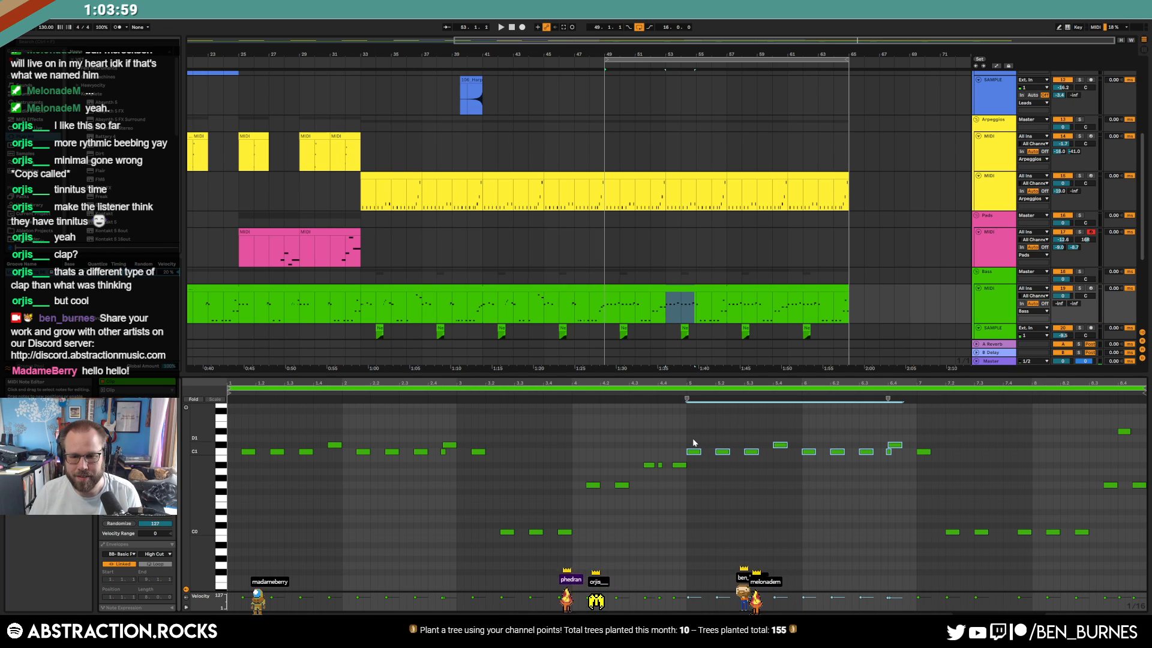
key("Right")
left_click(924, 452)
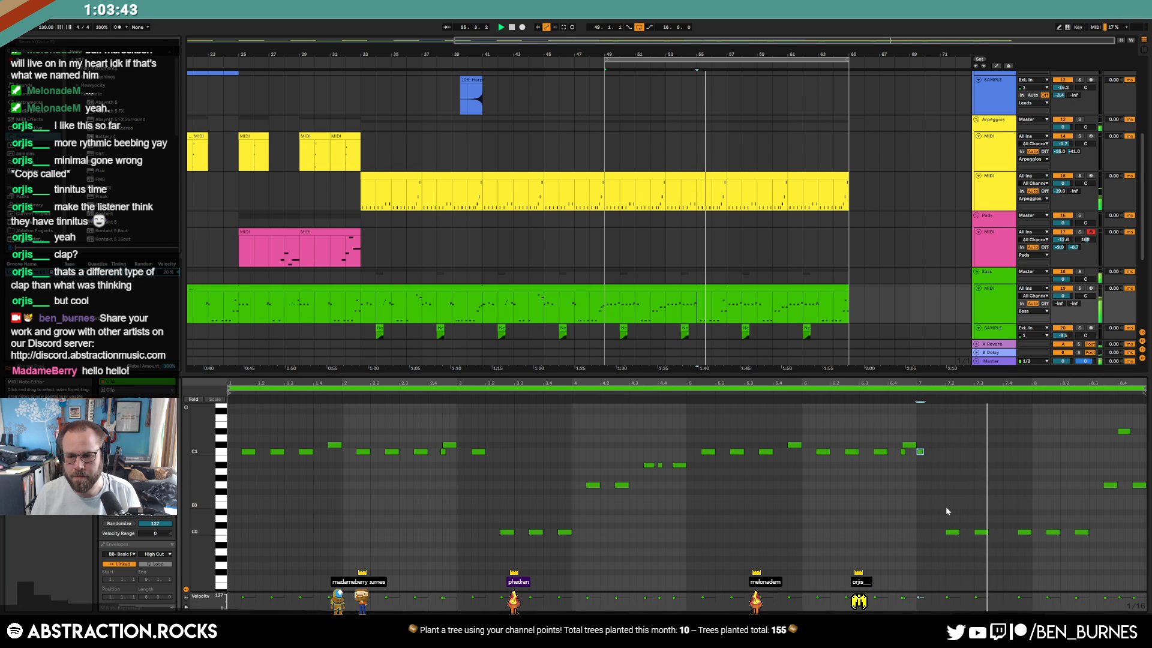
double_click(932, 451)
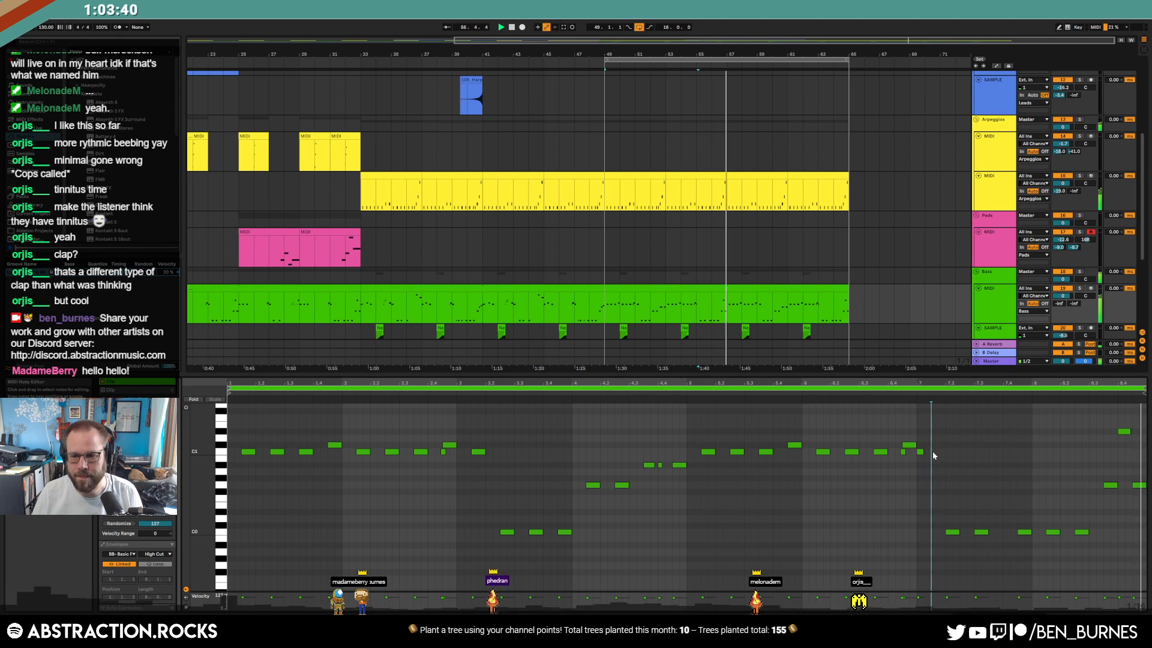
Nudge the low notes near bar 7 later and transpose the final notes upward into a rising run
left_click(953, 532)
key("Right")
key("Right")
left_click(983, 532)
key("Right")
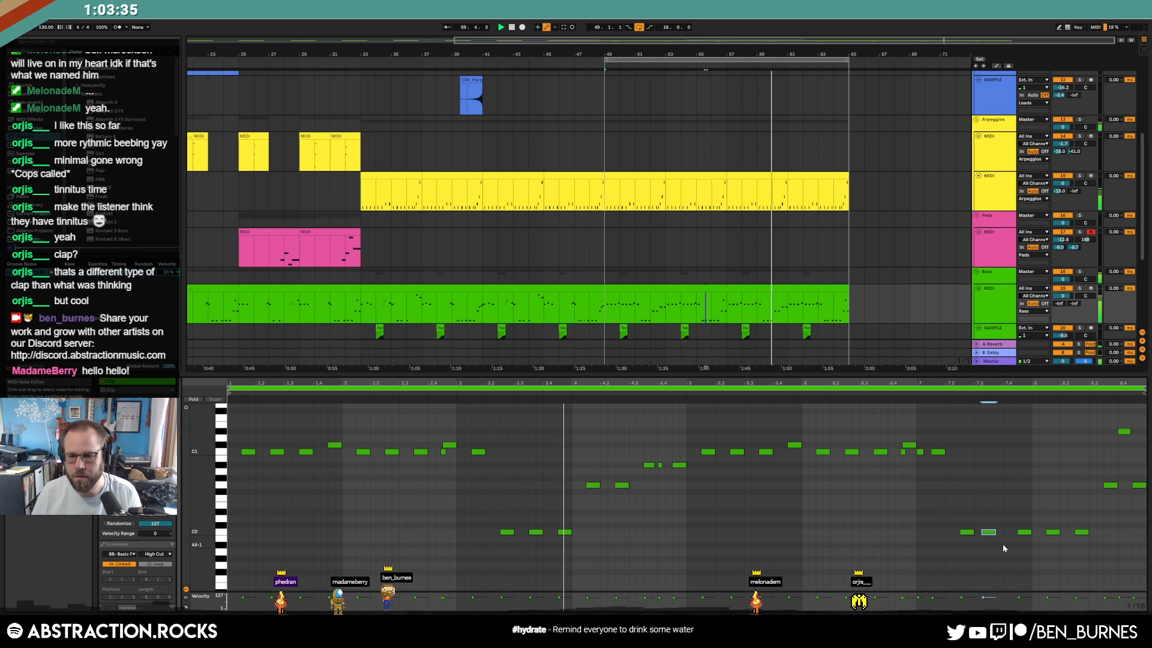
key("Right")
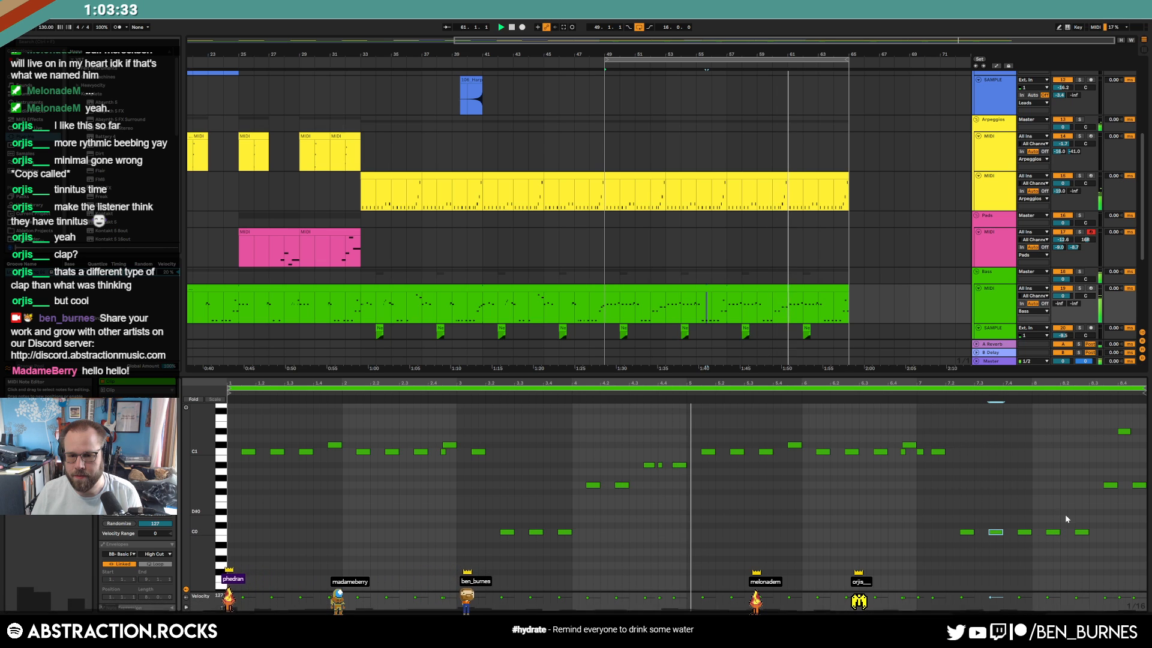
left_click(1082, 533)
key("Up")
key("Up")
key("Up")
key("Up")
key("Up")
key("Up")
key("Up")
left_click(1111, 485)
key("Up")
key("Up")
key("Up")
left_click(1139, 484)
key("Up")
key("Up")
key("Up")
key("Up")
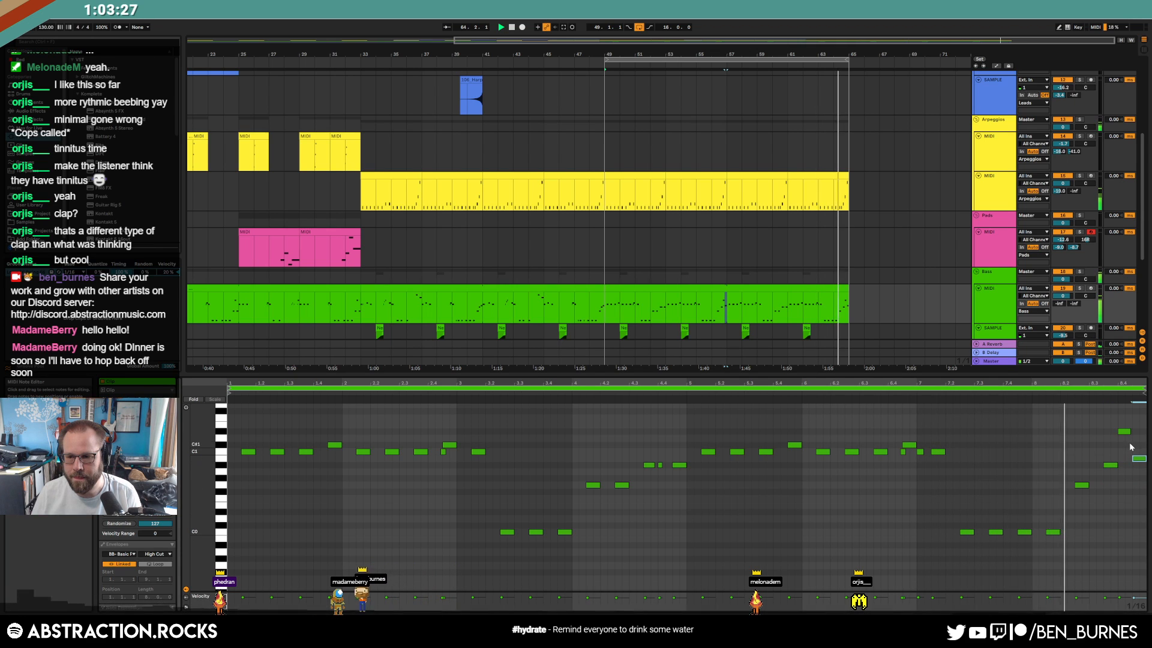
key("Up")
key("Up")
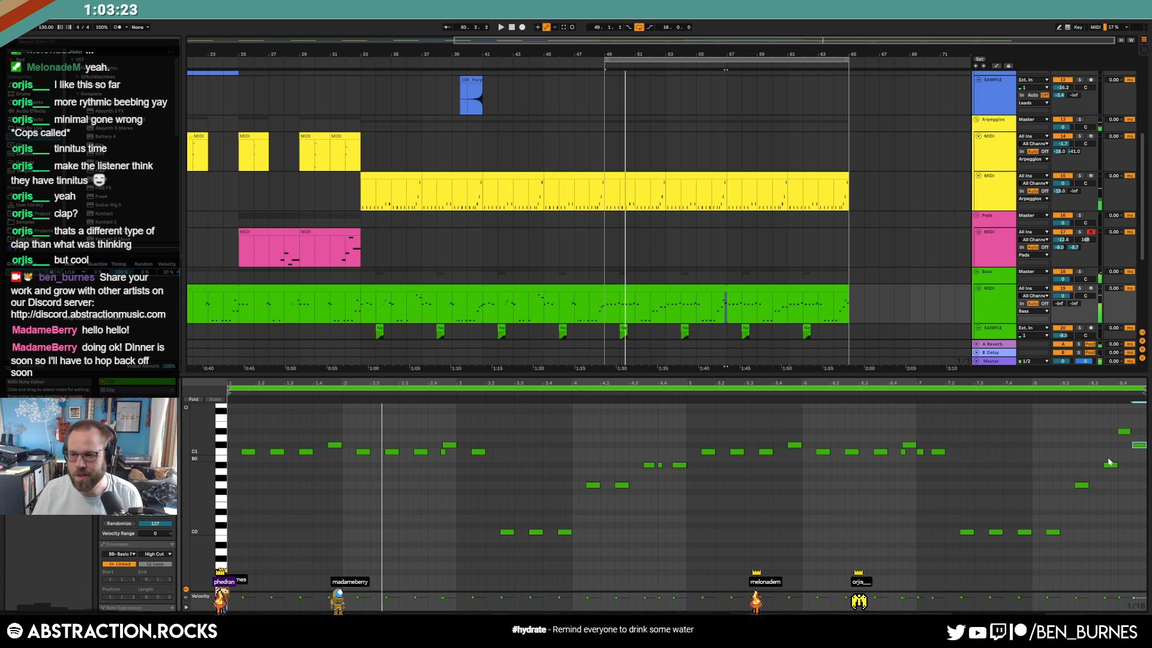
Show the bass track's device chain, return to 1.1.1, zoom out fully, and play from the start
left_click(641, 286)
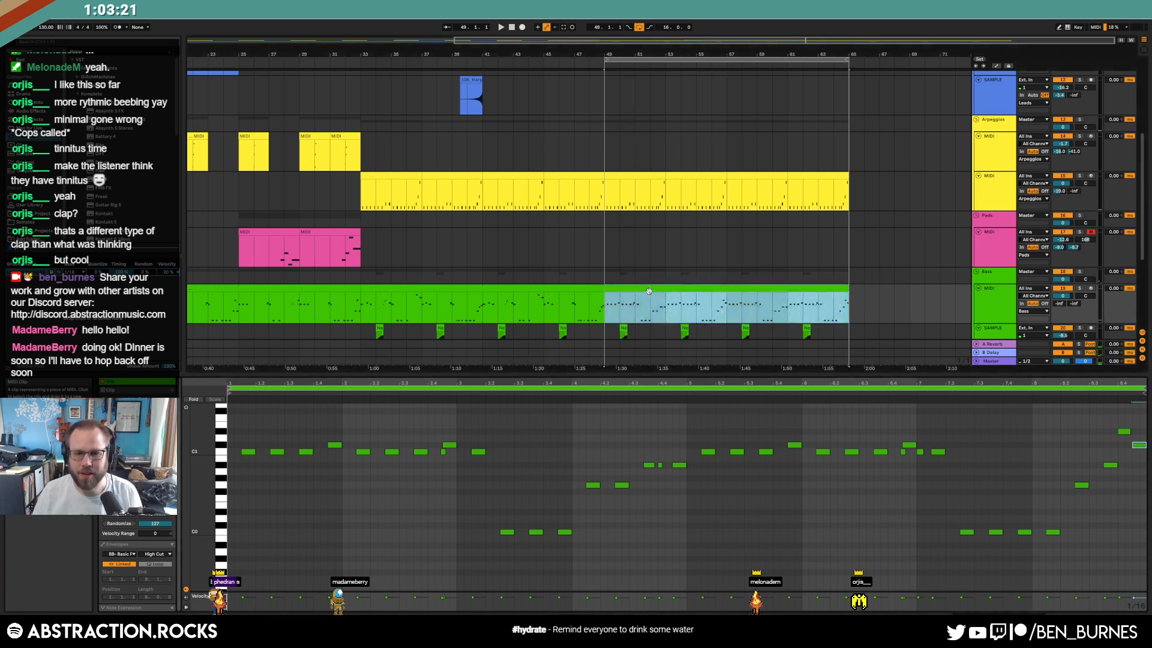
key("shift+Tab")
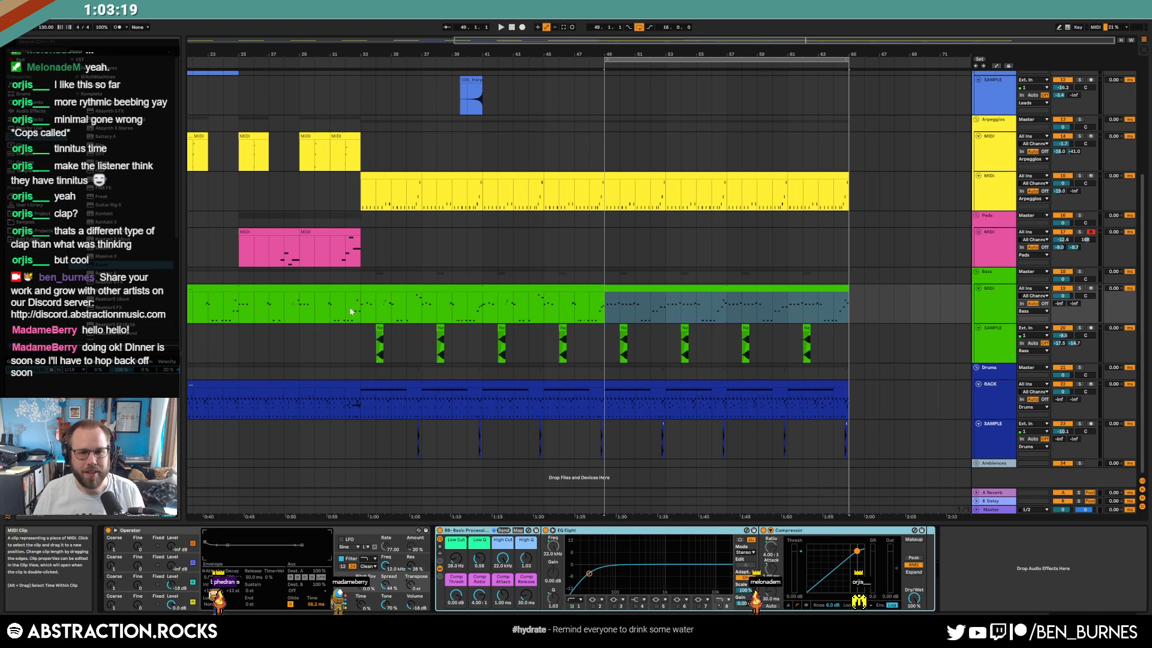
left_click(510, 28)
left_click_drag(498, 39, 502, 12)
key("space")
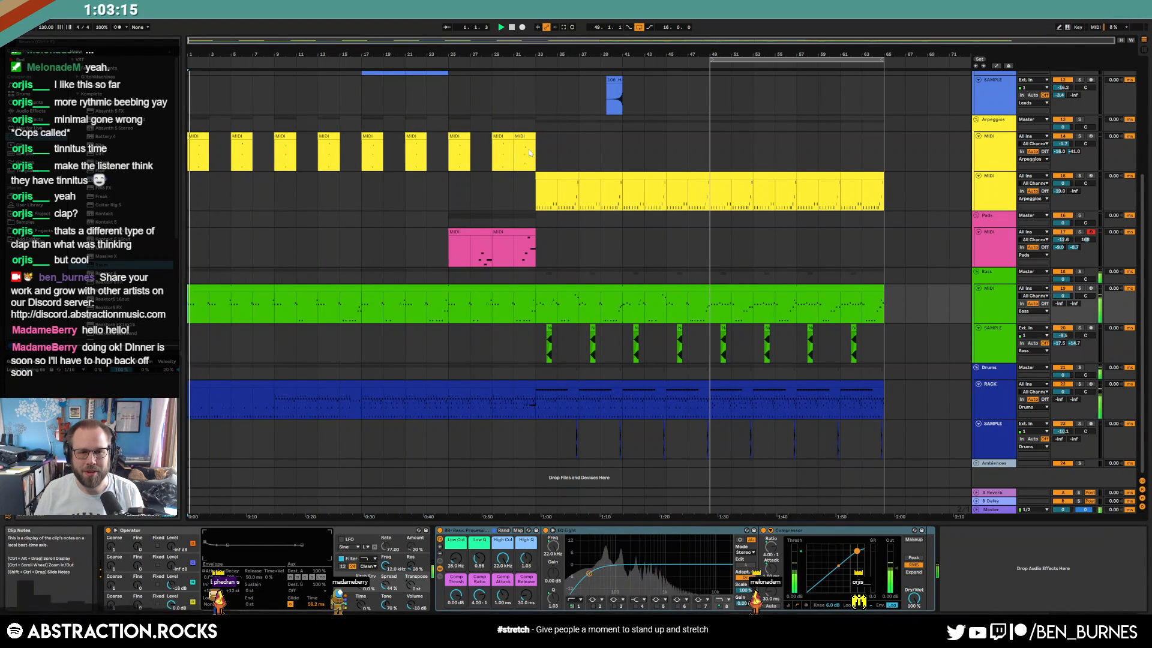
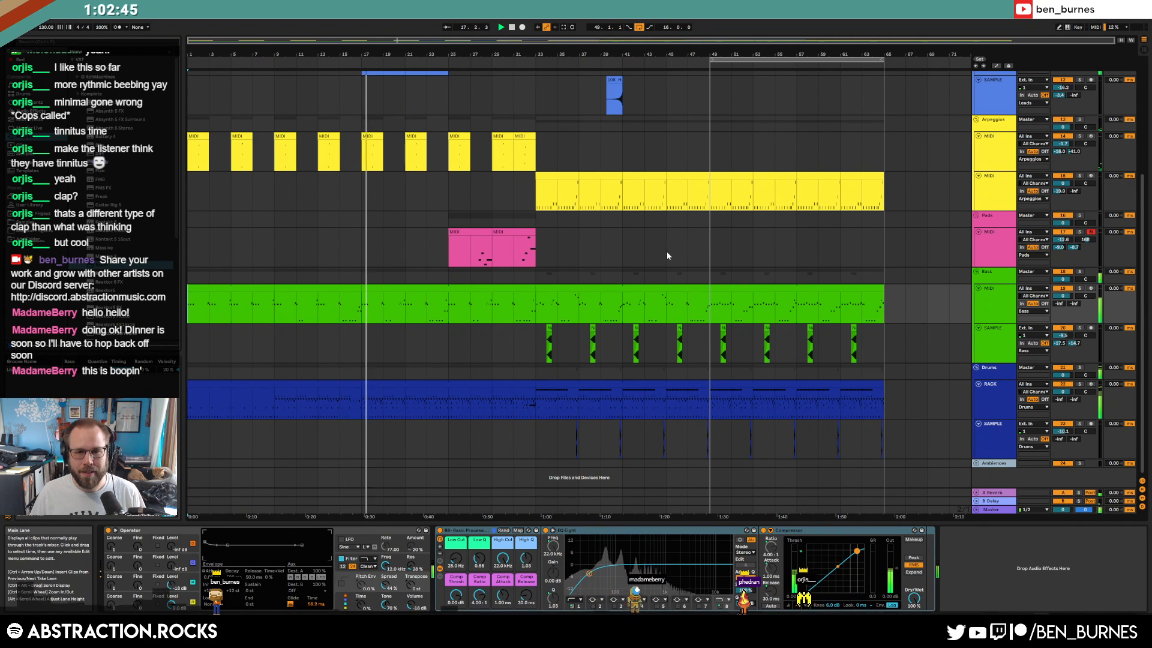
Copy the lead clip at bars 41–48 and paste it at bars 57–64
scroll(672, 259, "up", 1)
key("shift+Tab")
key("shift+Tab")
scroll(656, 278, "up", 4)
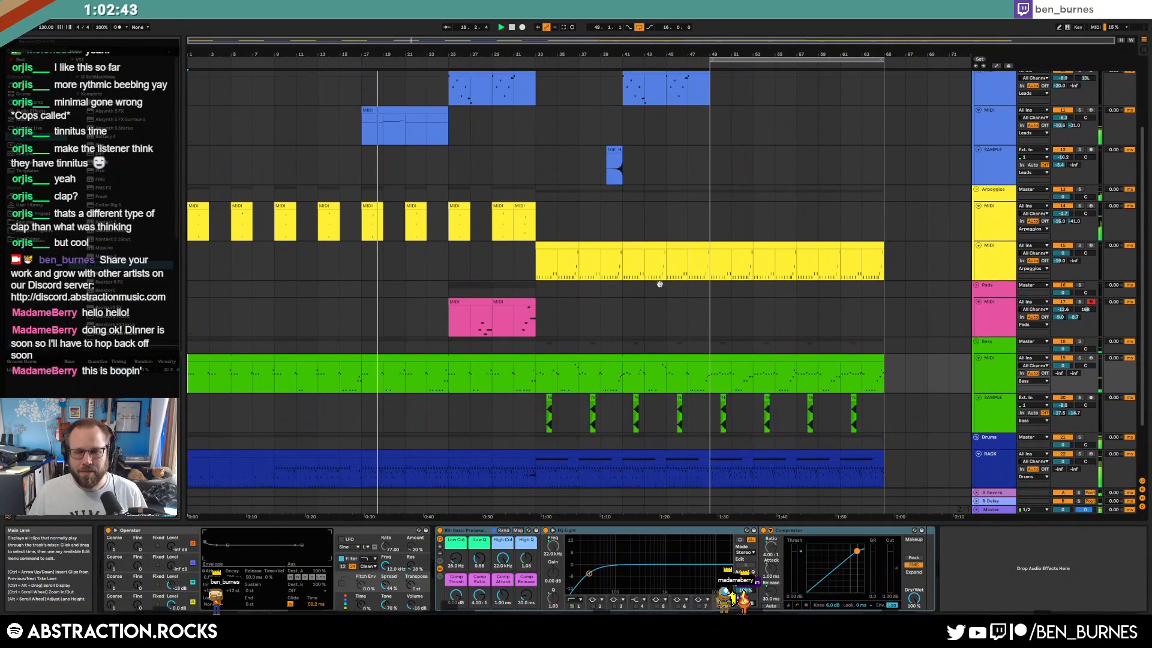
left_click(639, 182)
key("ctrl+c")
left_click(796, 170)
key("ctrl+v")
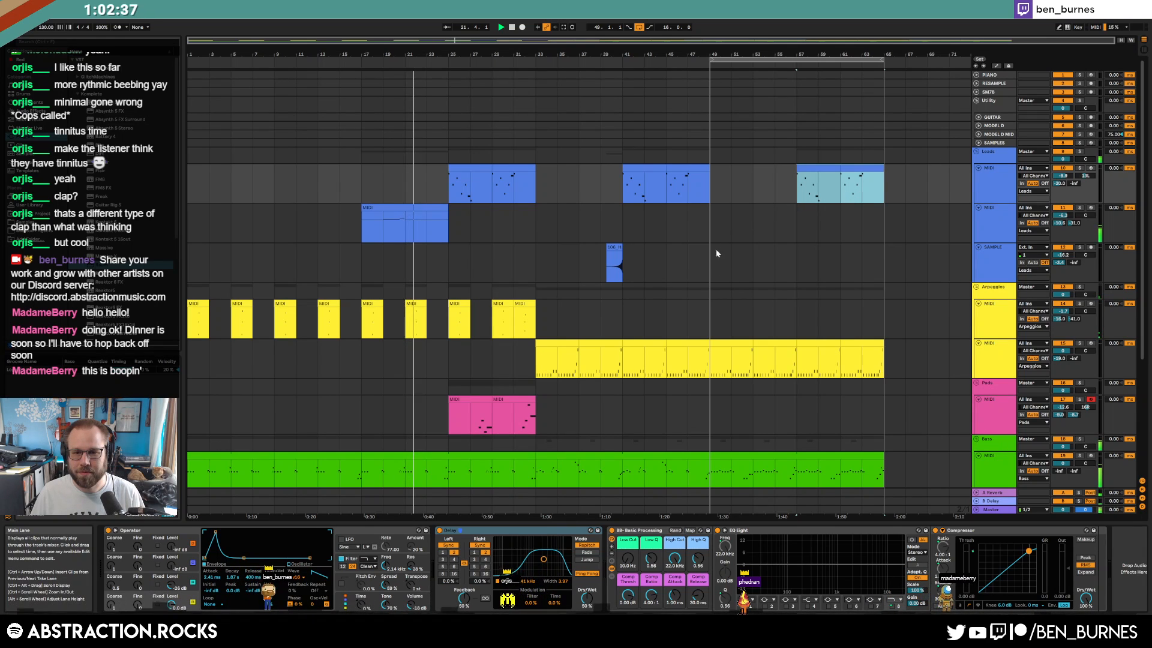
Inspect the bass clips' notes at bars 33–49 and 49–65, then open the later drum clip's notes
scroll(633, 315, "down", 3)
left_click(420, 403)
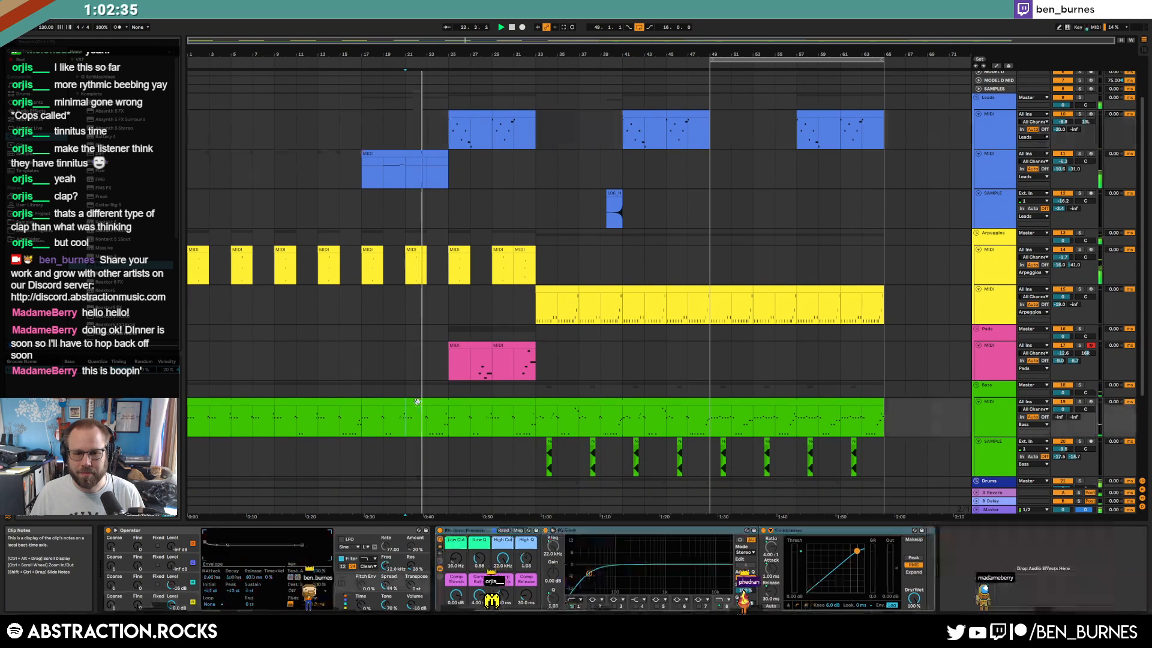
double_click(556, 401)
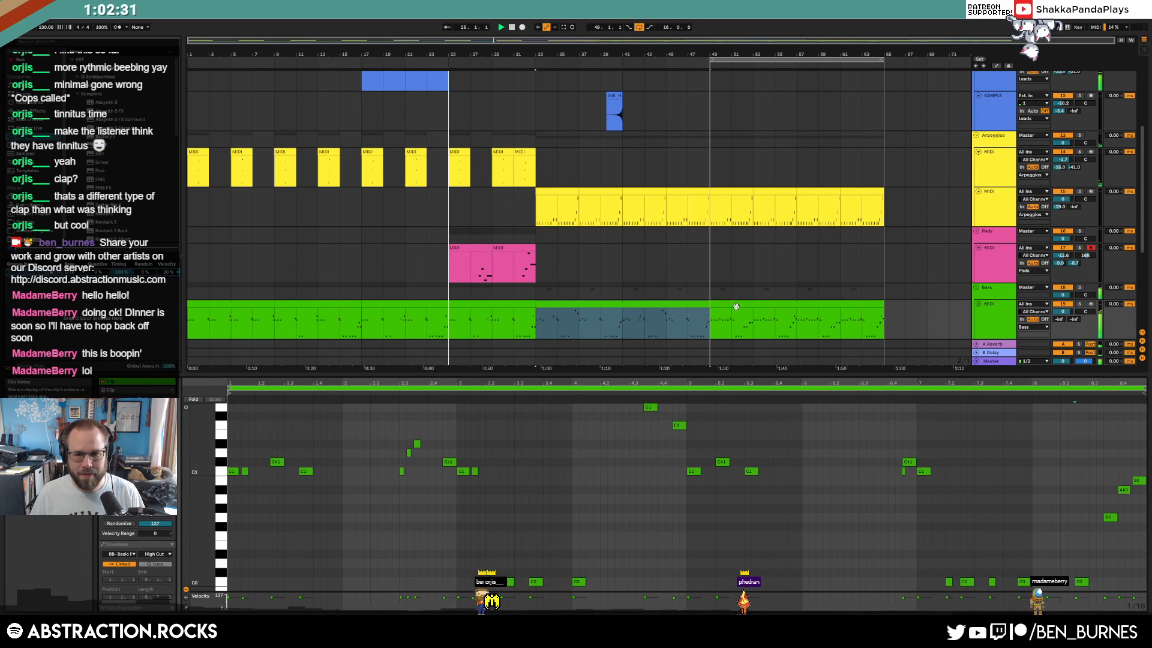
left_click(745, 301)
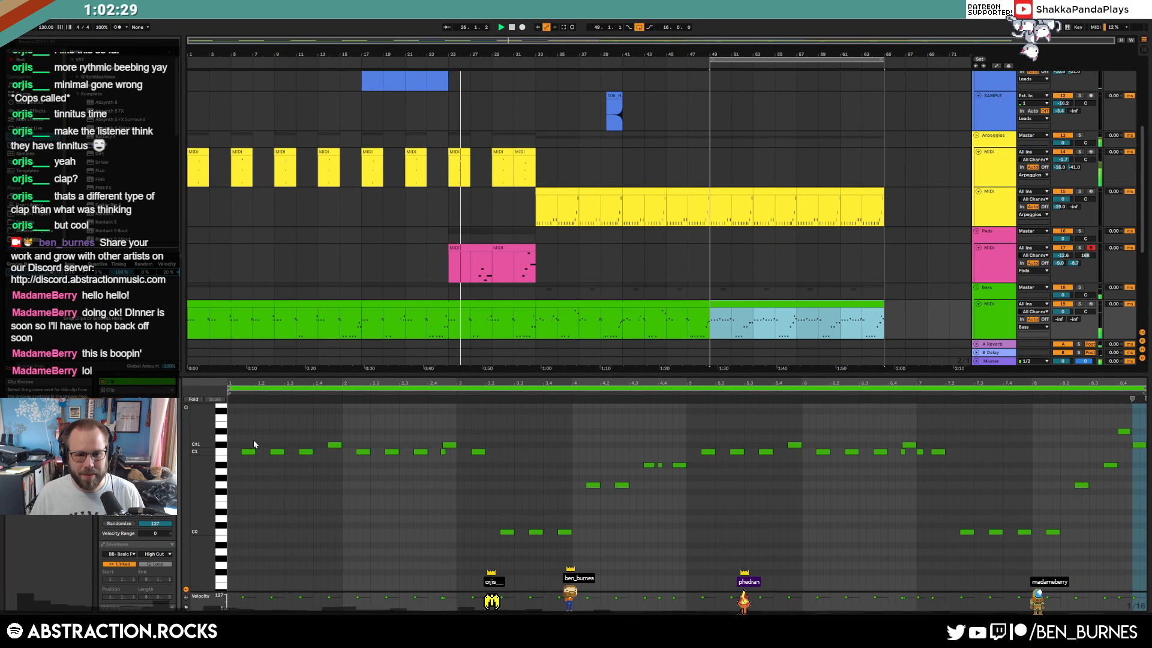
key("shift+Tab")
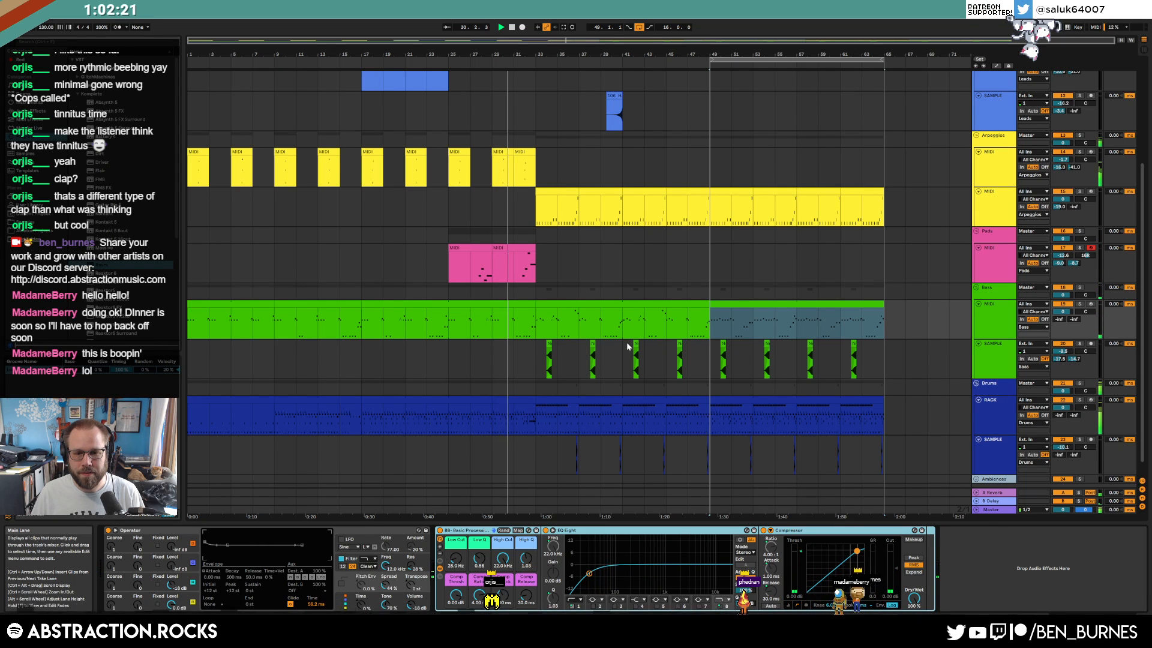
double_click(714, 400)
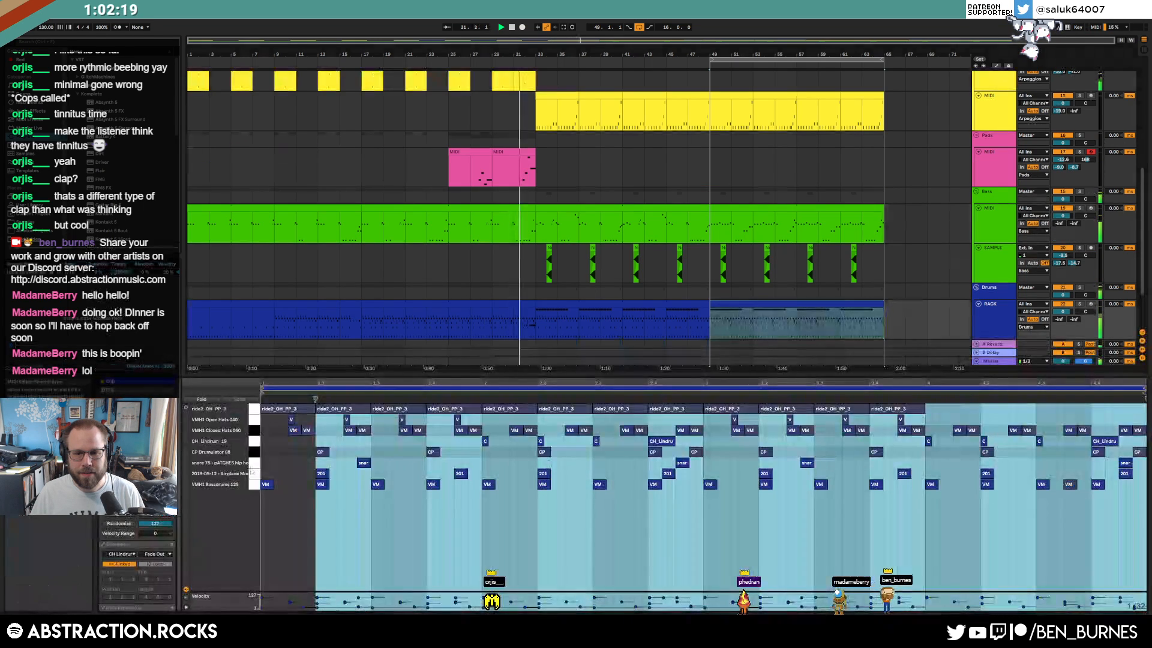
Check the ride, closed hi-hat, clap, snare and CH Lindrum 19 note rows, then return to devices
left_click(256, 410)
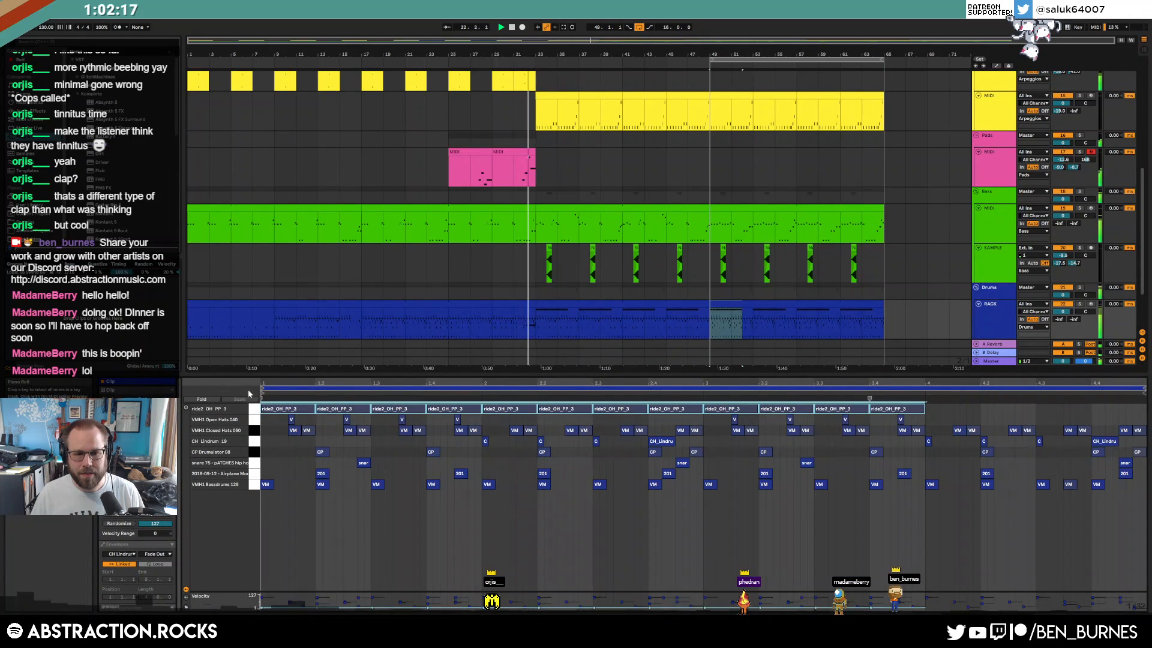
left_click(254, 431)
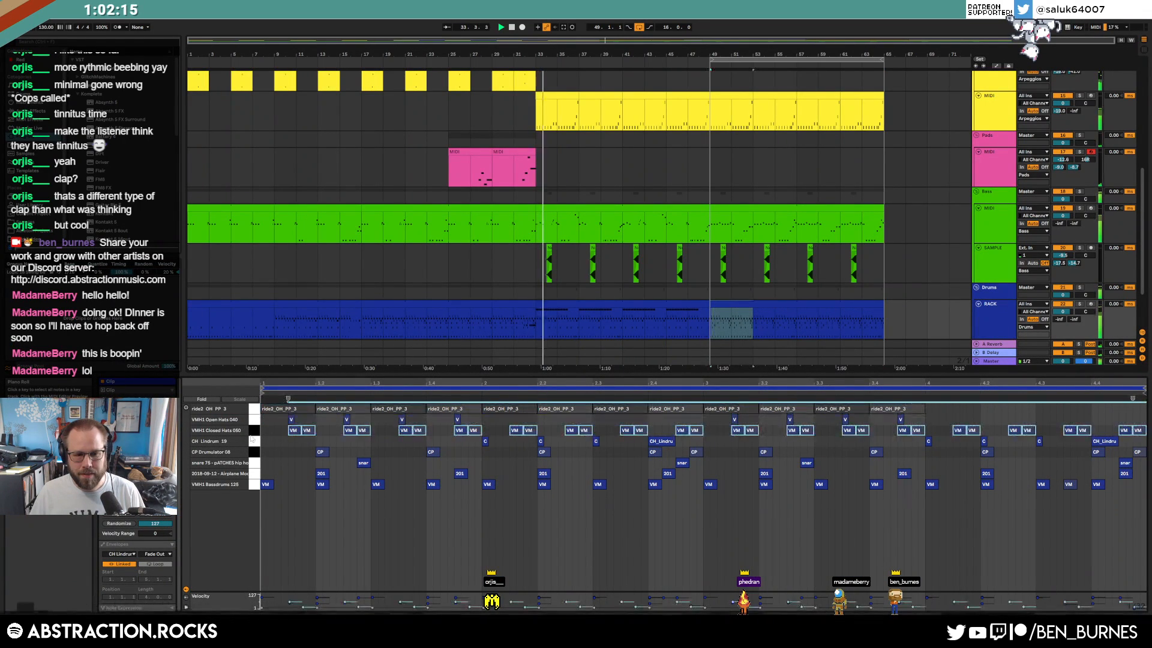
left_click(254, 453)
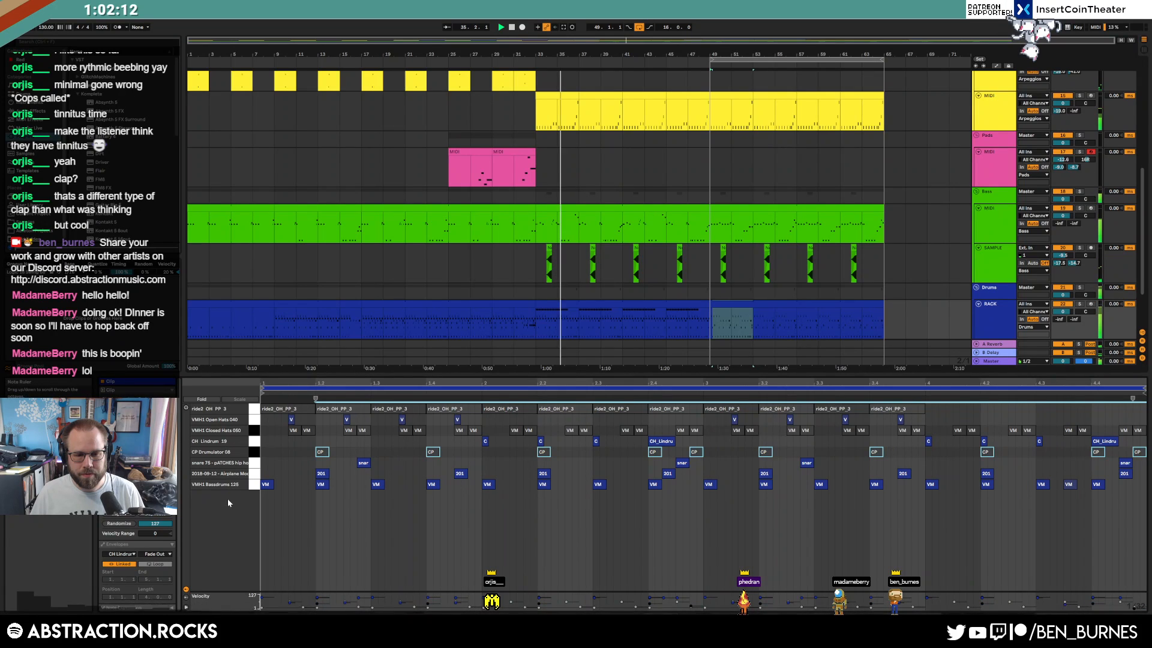
left_click(254, 463)
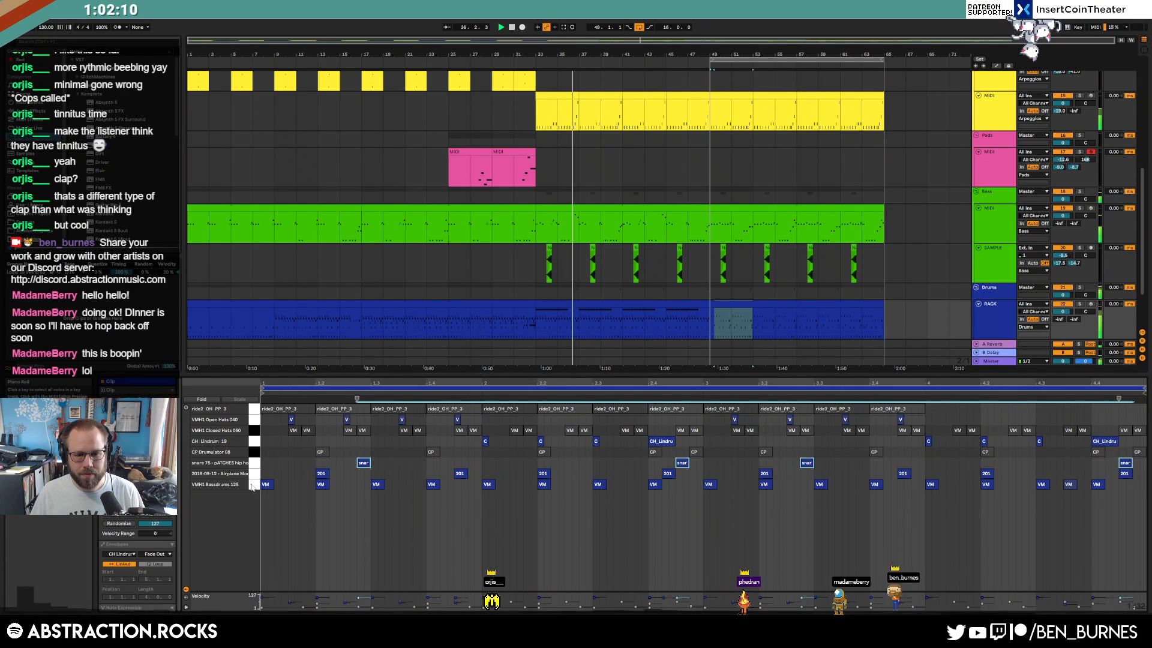
left_click(254, 445)
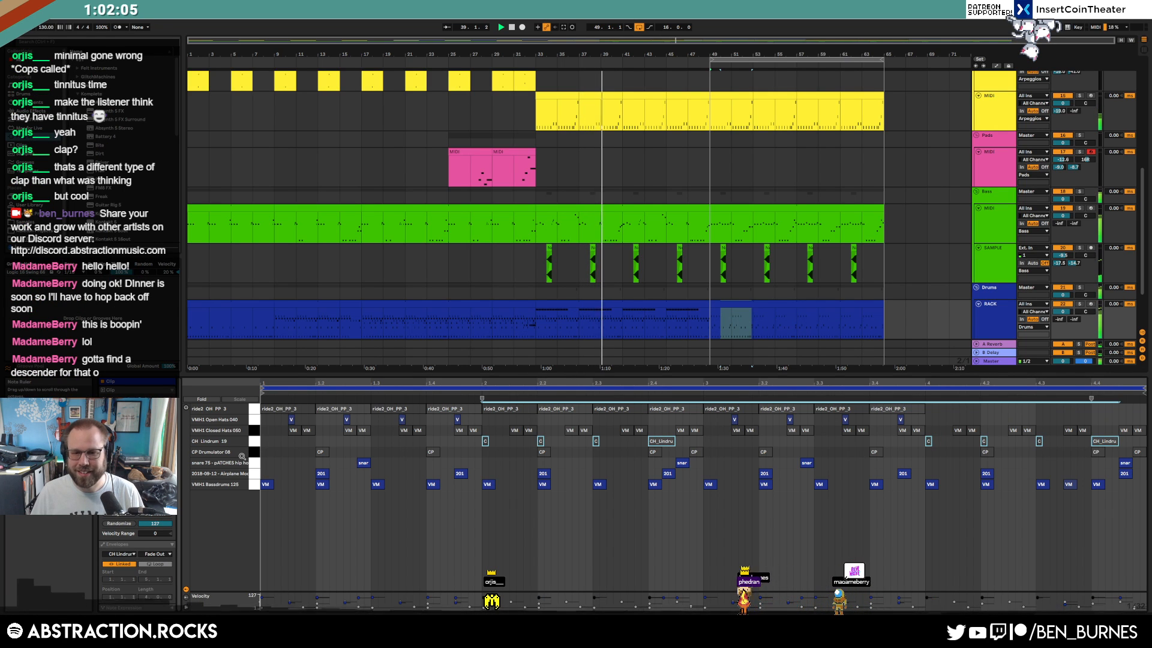
key("shift+Tab")
Reopen the later drum clip, check the kick notes at the start and bar 3, and return to devices
left_click(734, 388)
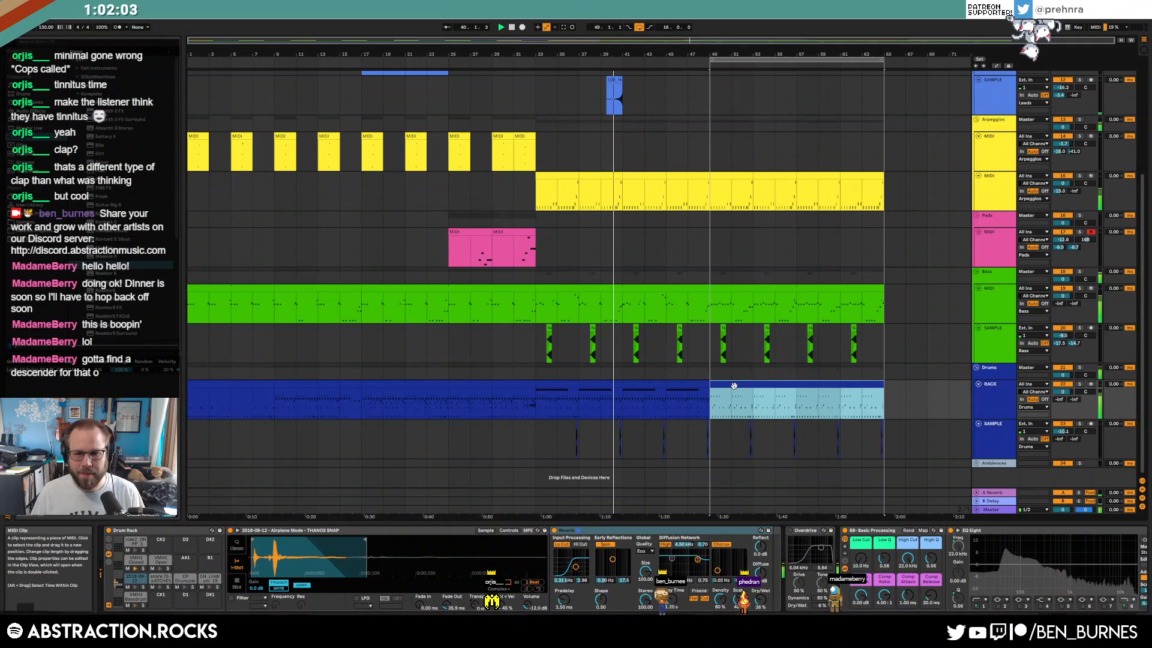
double_click(734, 386)
left_click(267, 485)
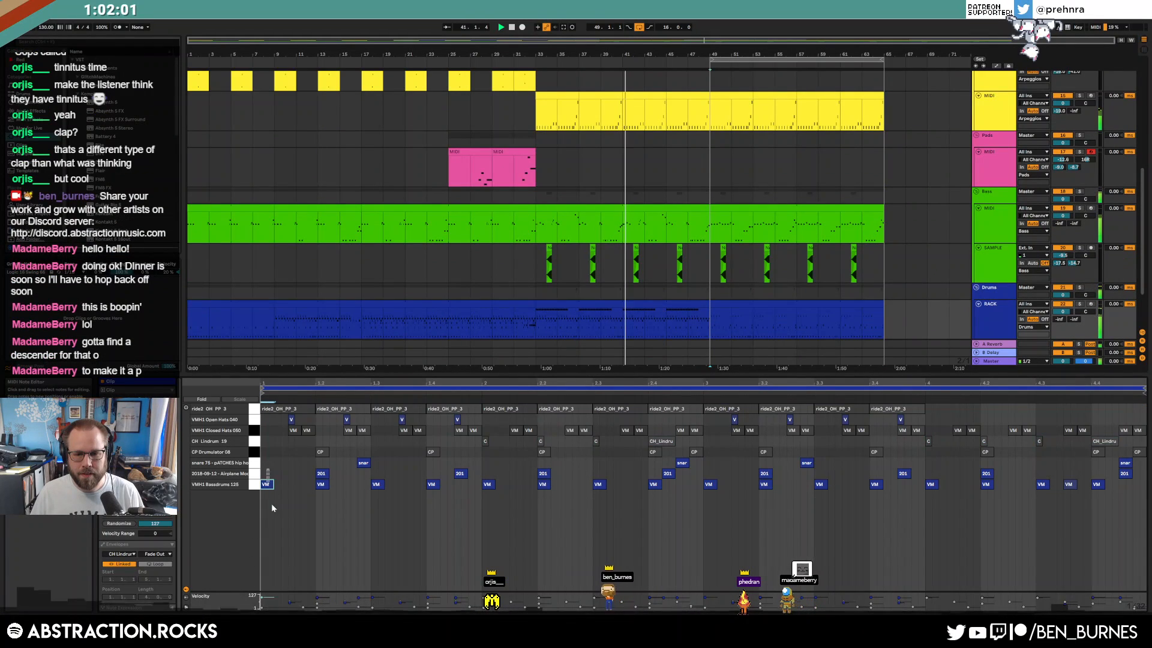
left_click(709, 485)
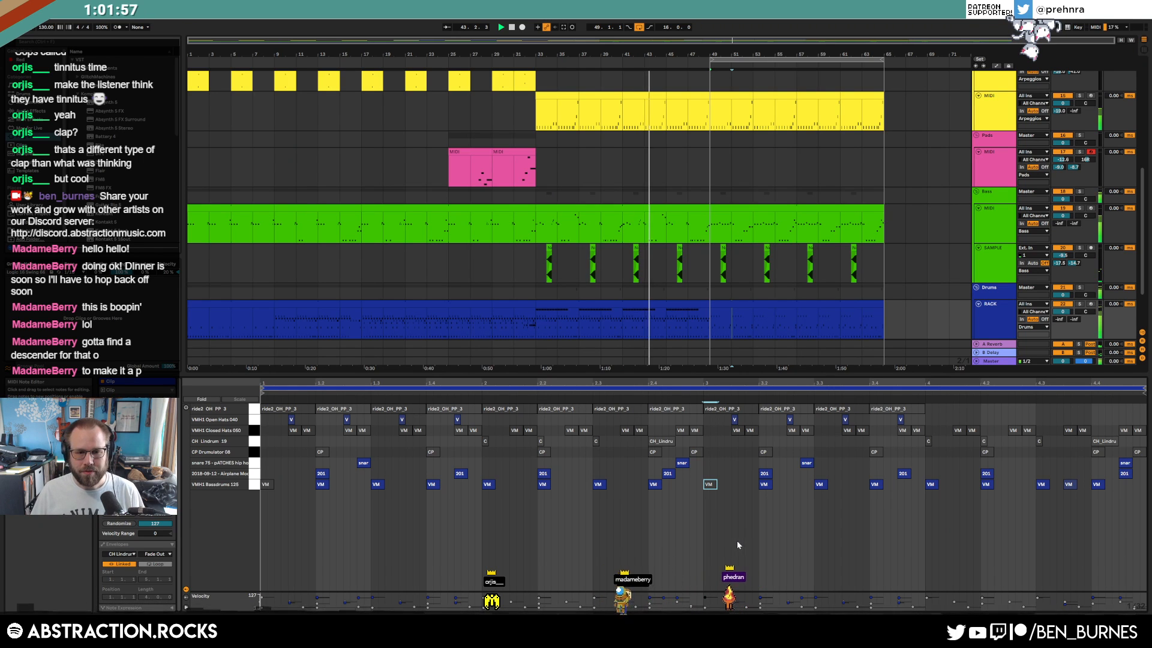
key("shift+Tab")
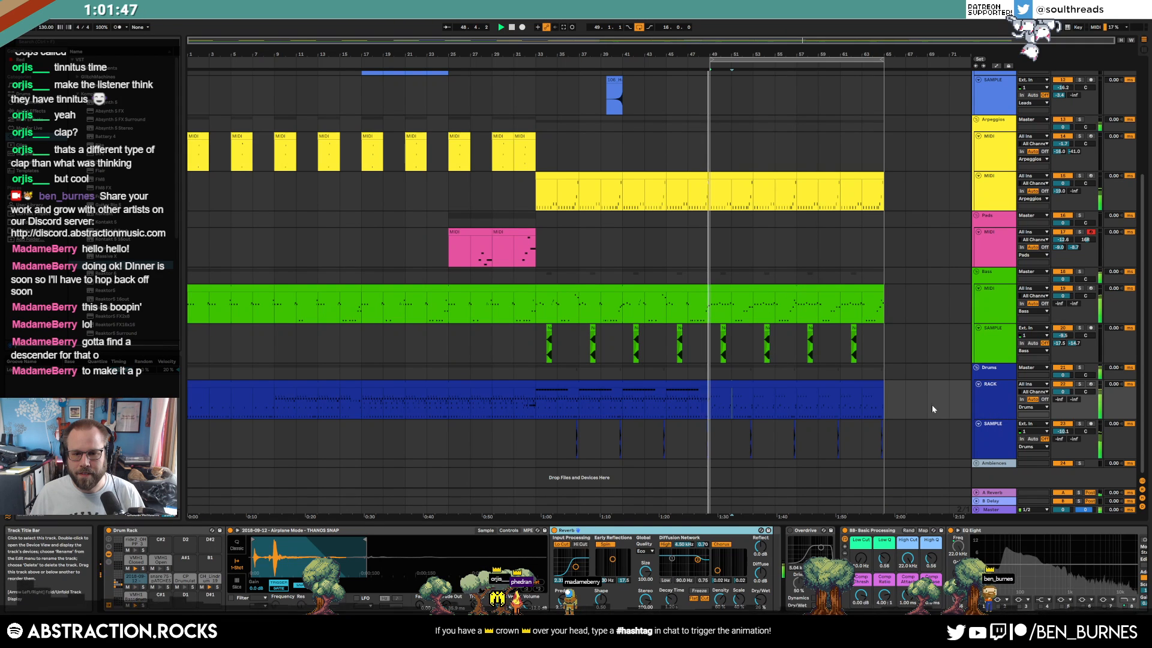
Re-enable the muted kick note at bar 3, stop playback and set the start to bar 49
double_click(722, 395)
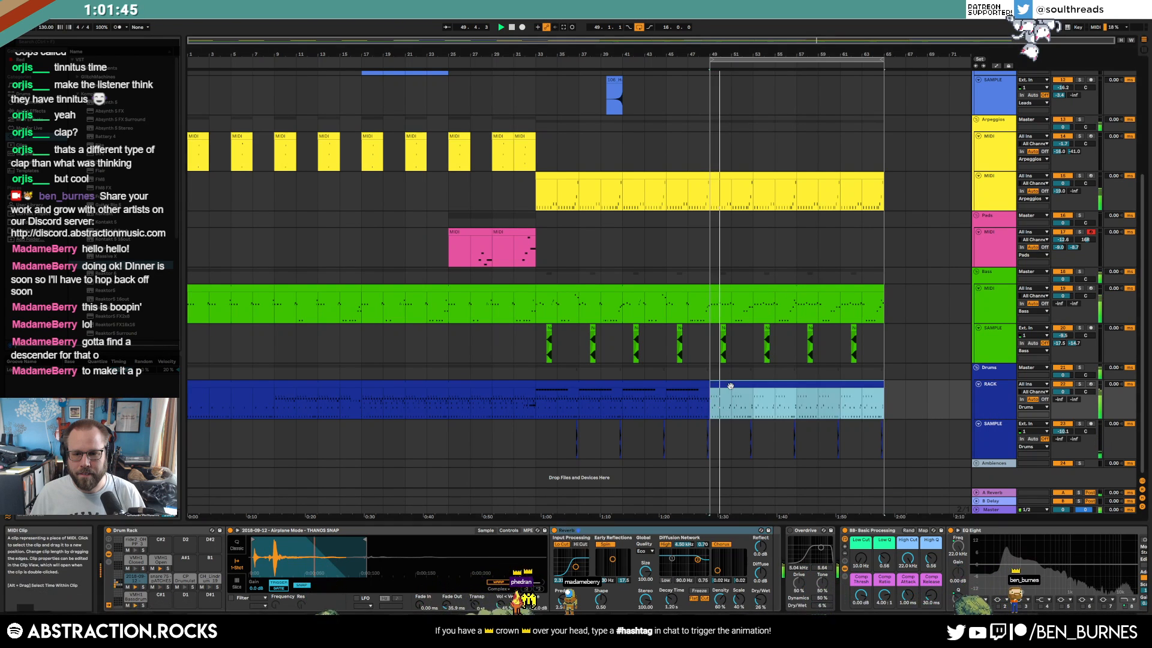
left_click(710, 485)
key("0")
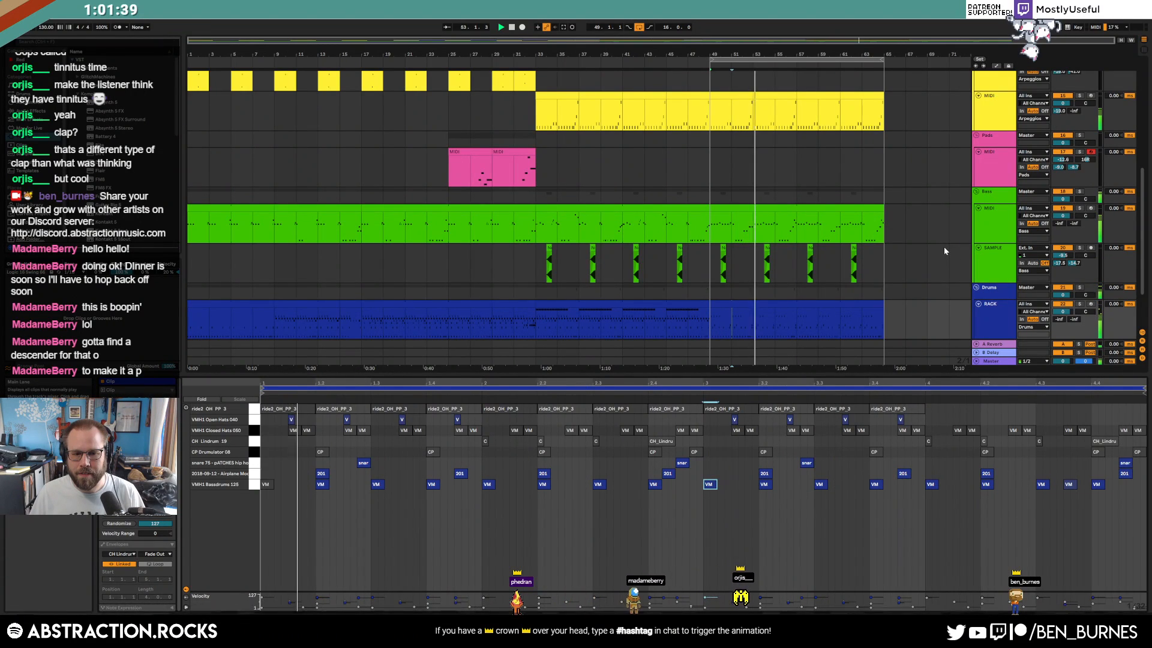
key("space")
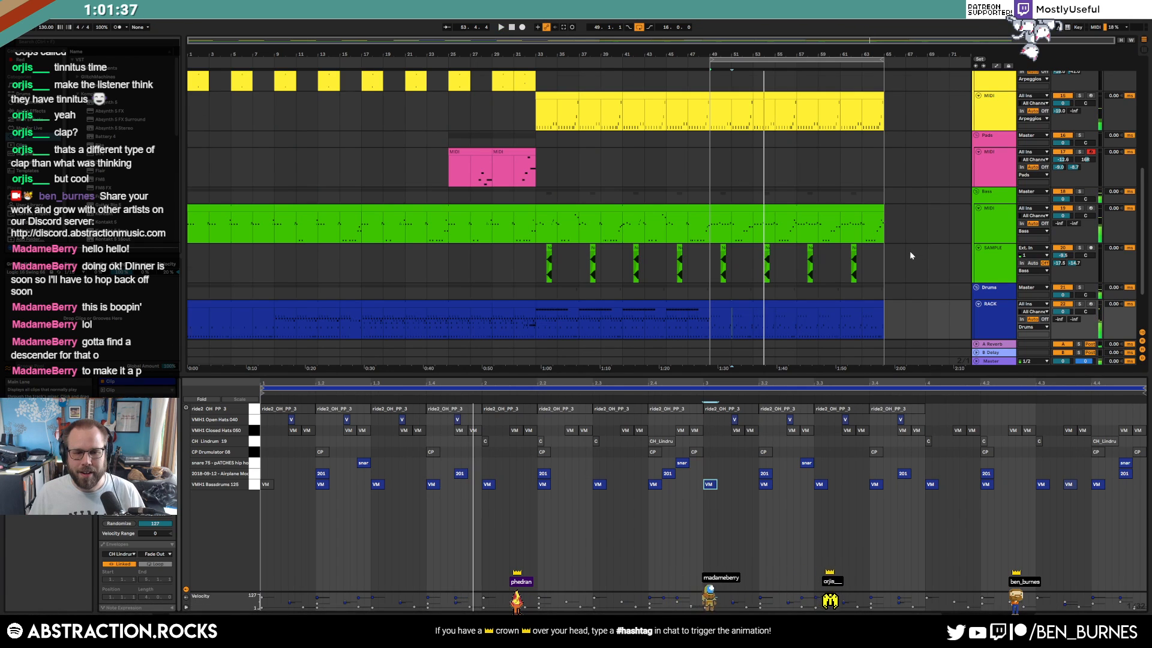
key("shift+Tab")
left_click(710, 322)
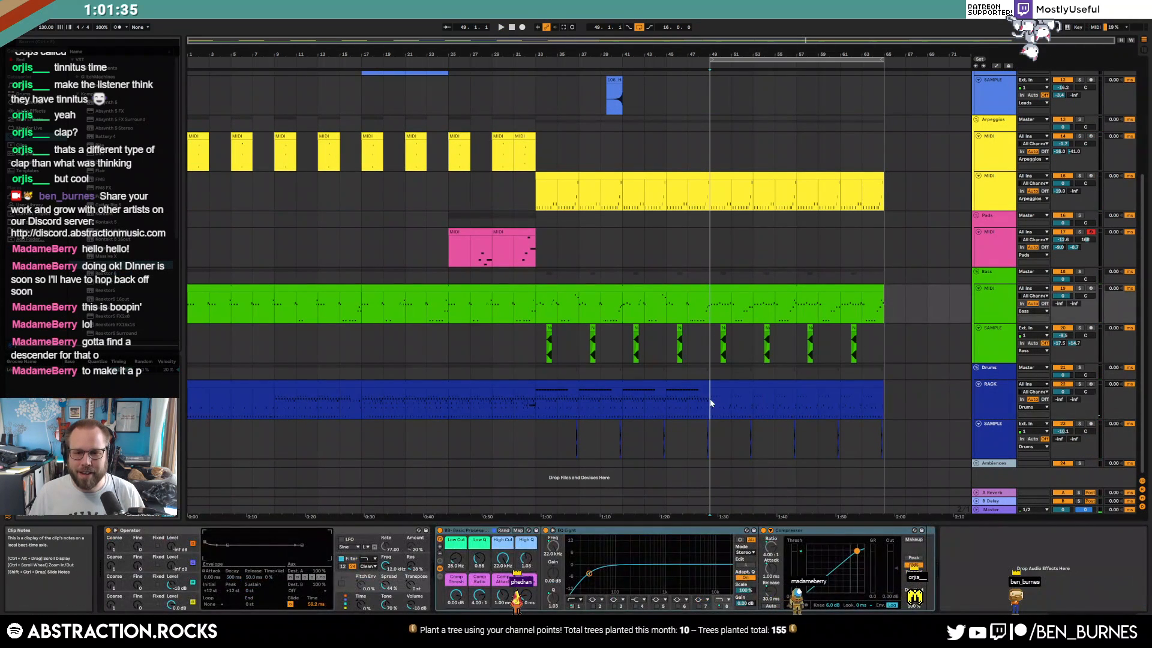
left_click(711, 403)
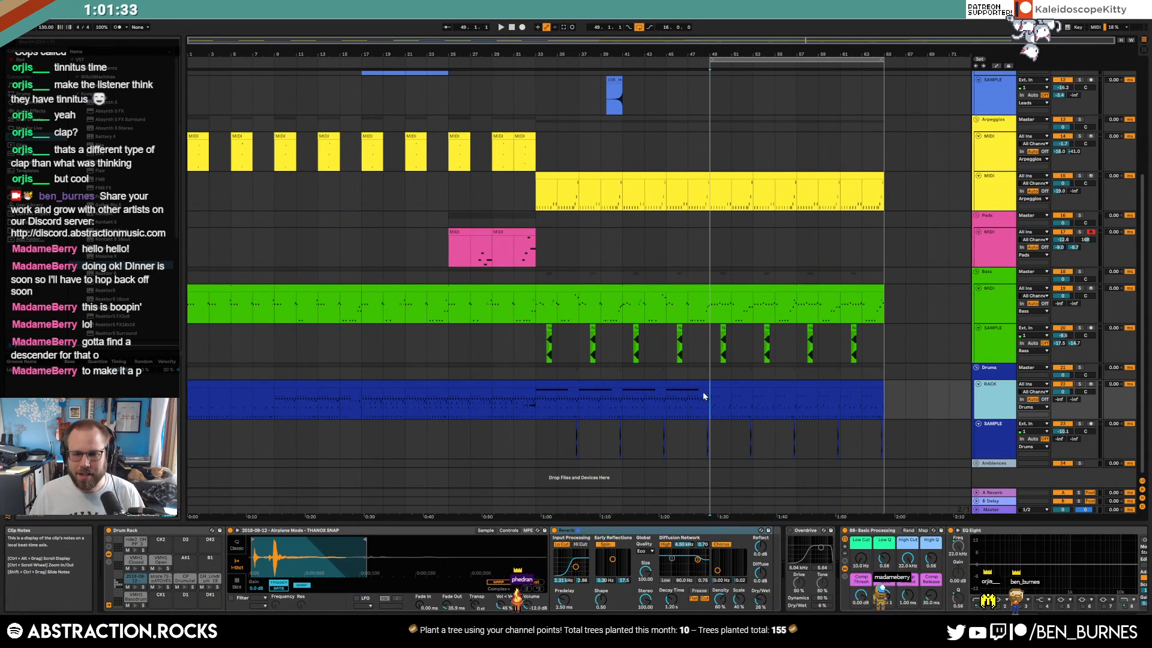
On the drum sample track, browse BB_Brushed Cymbals Sample Pack and preview the Tap Hard and other cymbal samples
left_click(988, 440)
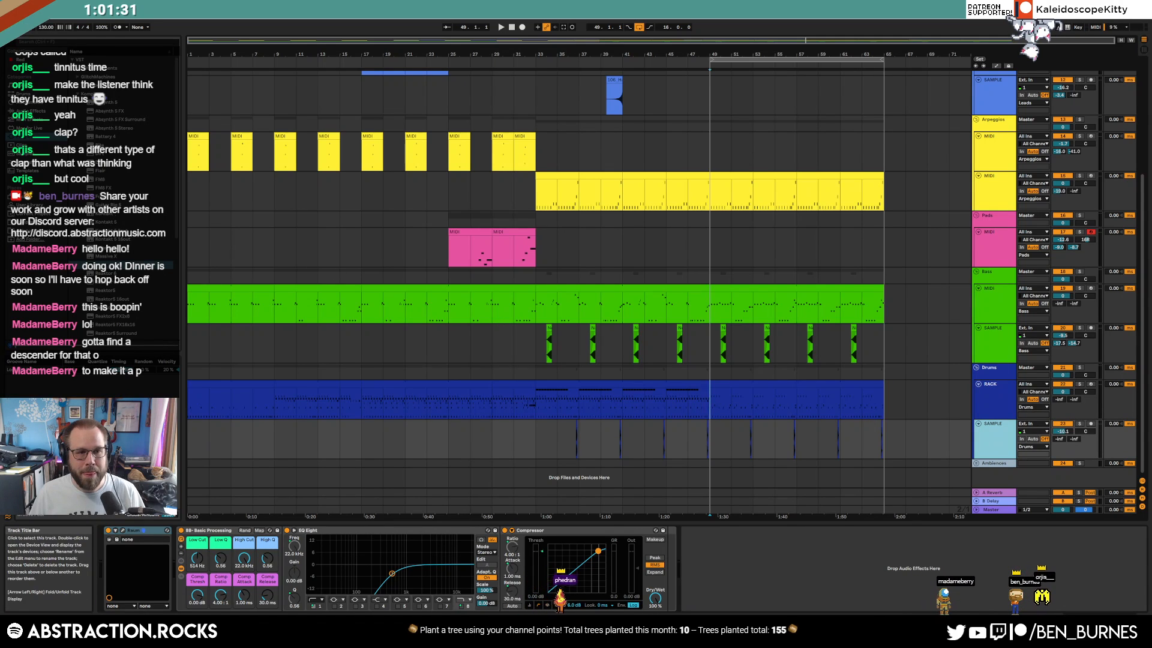
left_click(33, 222)
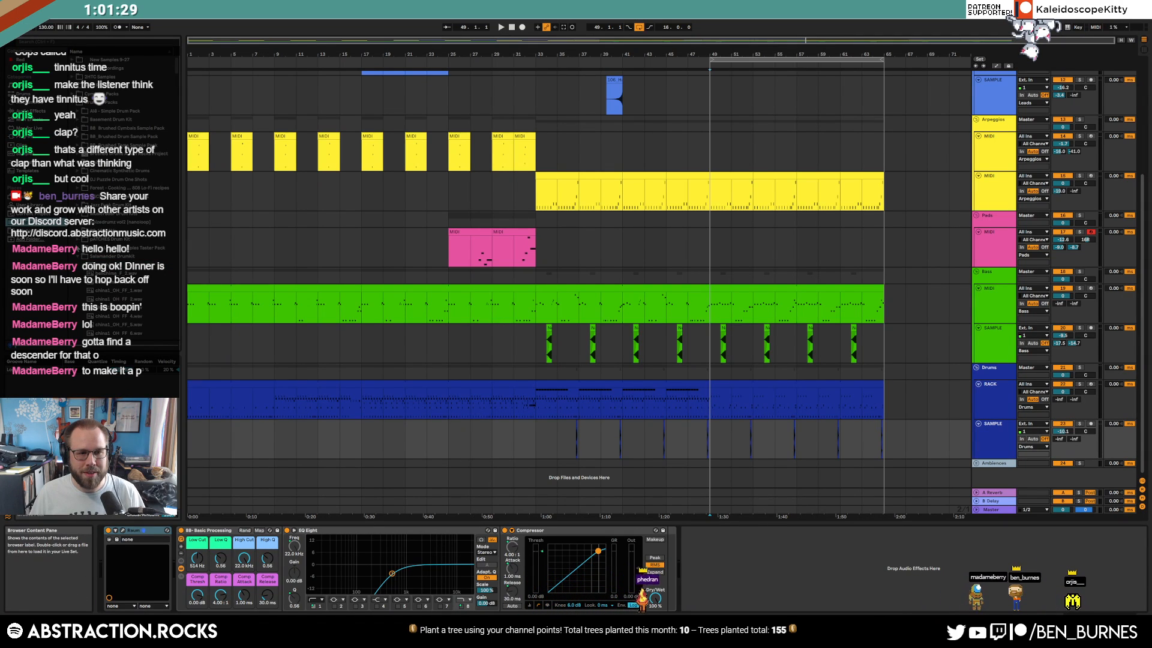
left_click(76, 255)
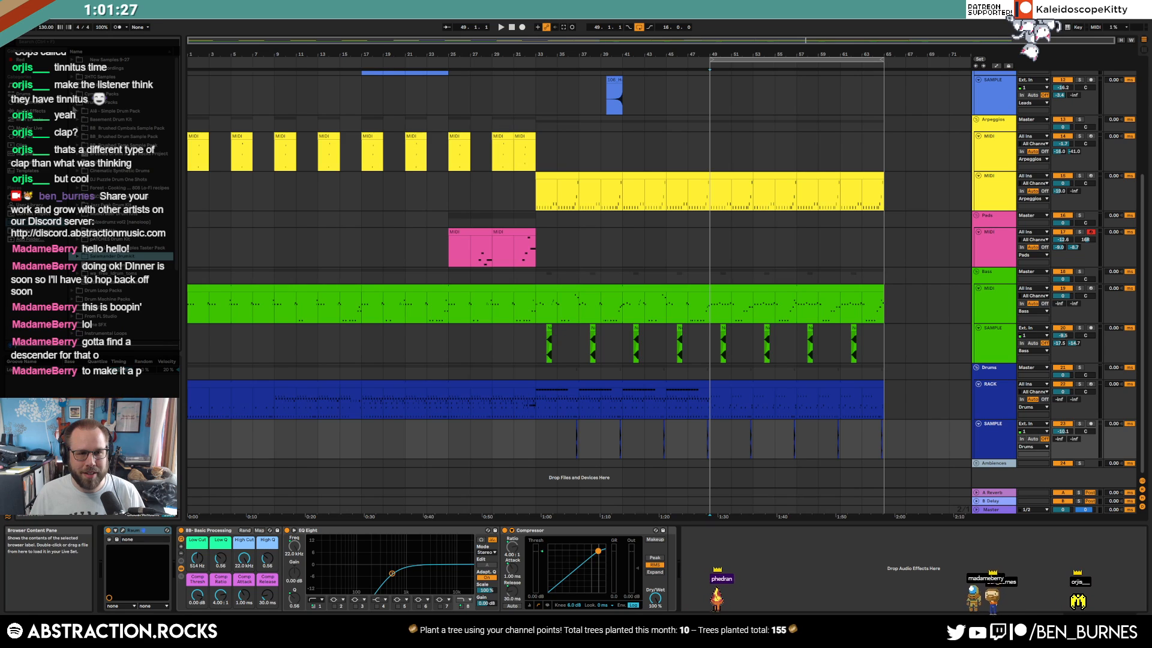
left_click(77, 128)
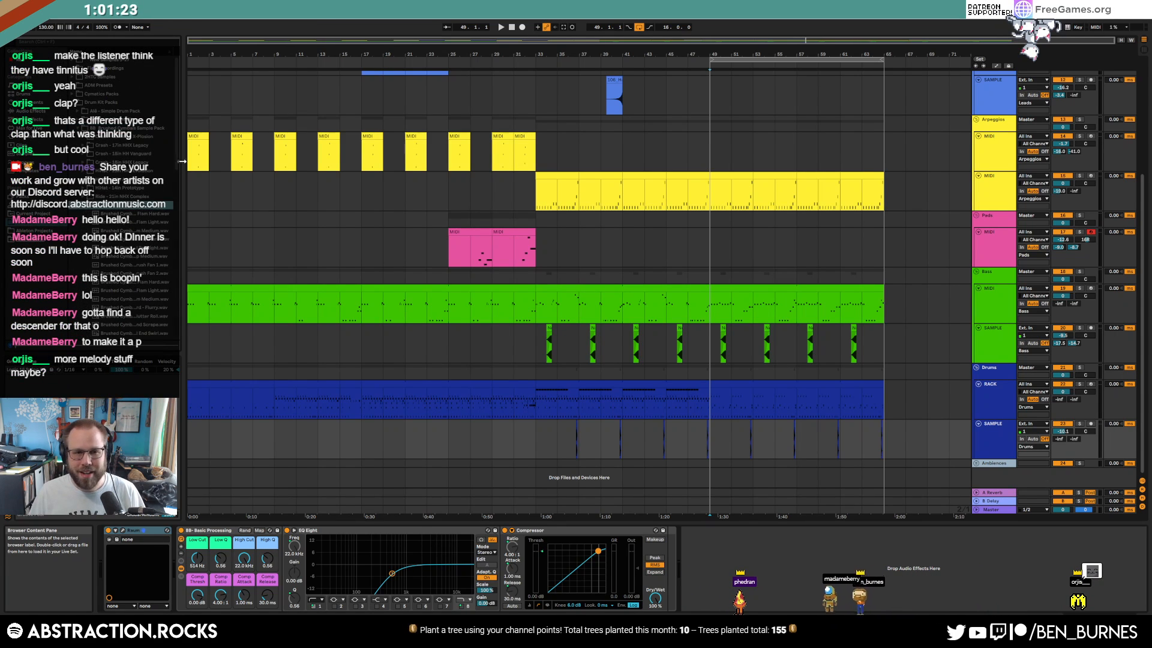
scroll(181, 180, "down", 5)
scroll(183, 198, "down", 3)
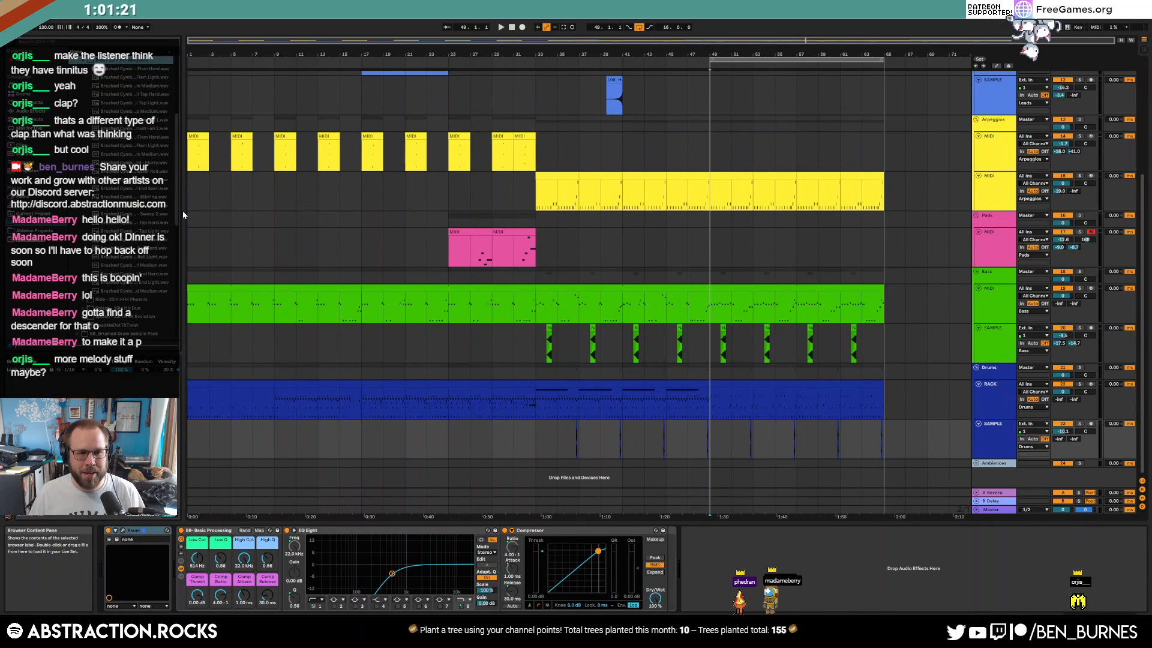
left_click(158, 223)
left_click(150, 240)
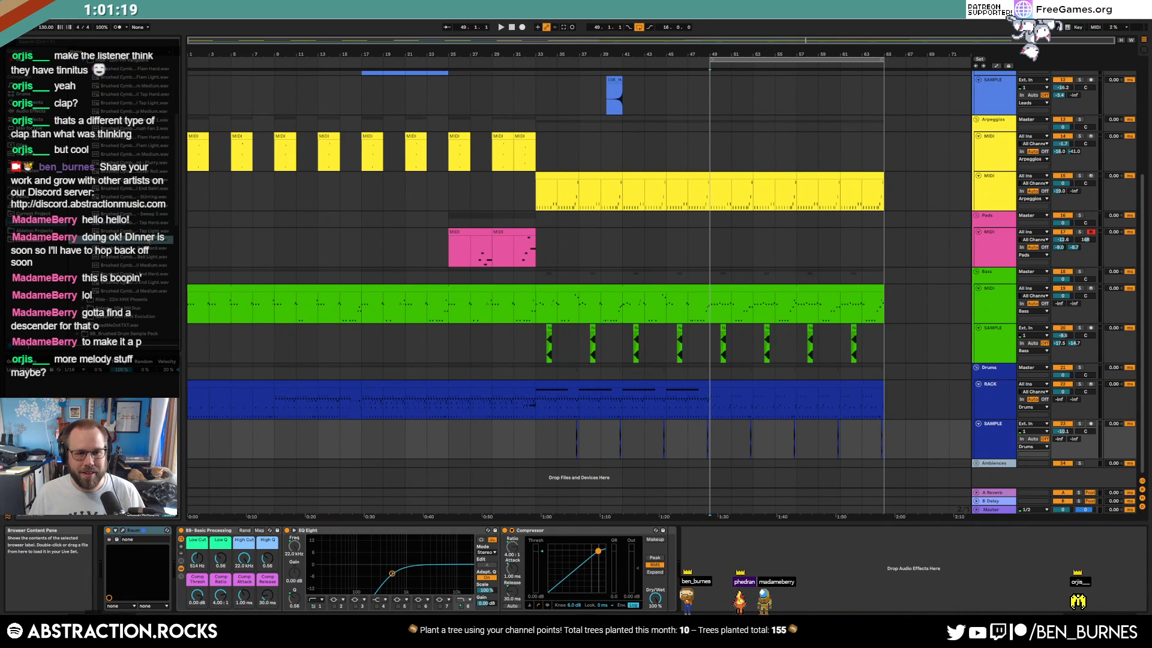
left_click(160, 249)
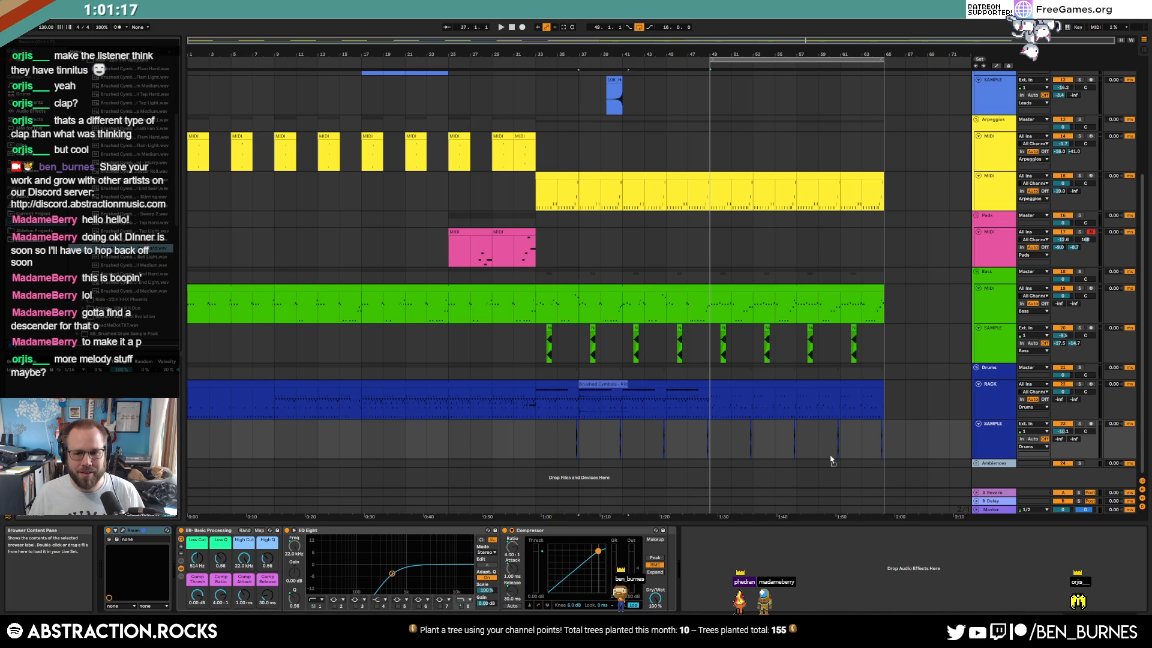
Put the Brushed Cymbals clip on a new track at bar 49, trim it, and duplicate it to bars 53, 57 and 61
left_click_drag(903, 445, 912, 437)
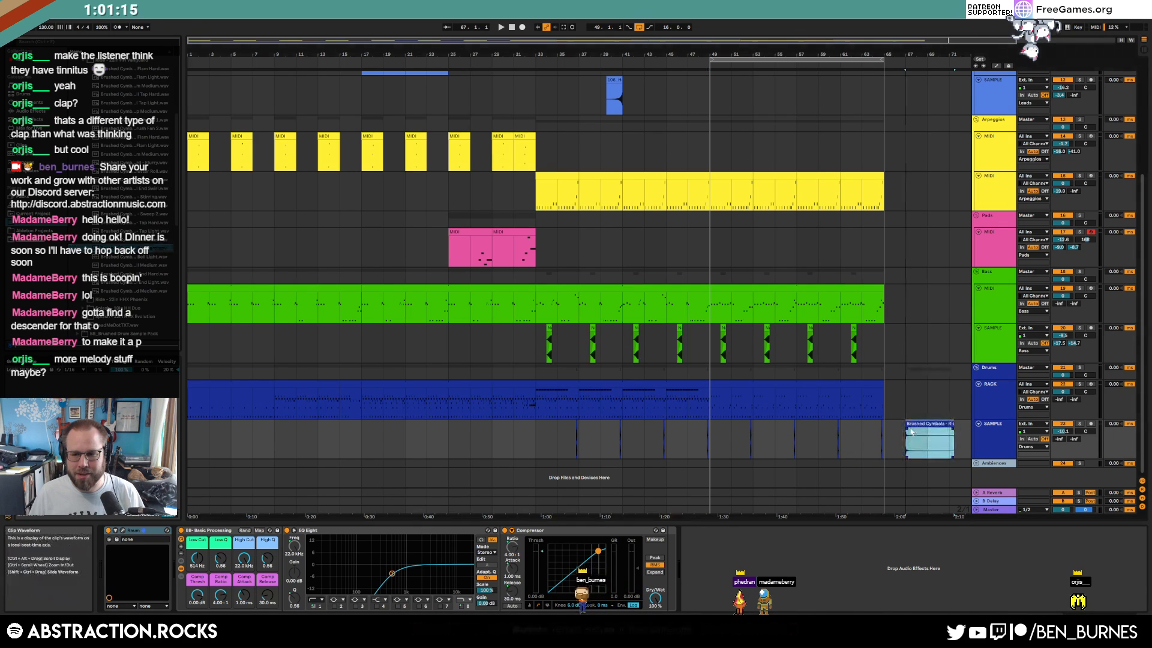
left_click(990, 446)
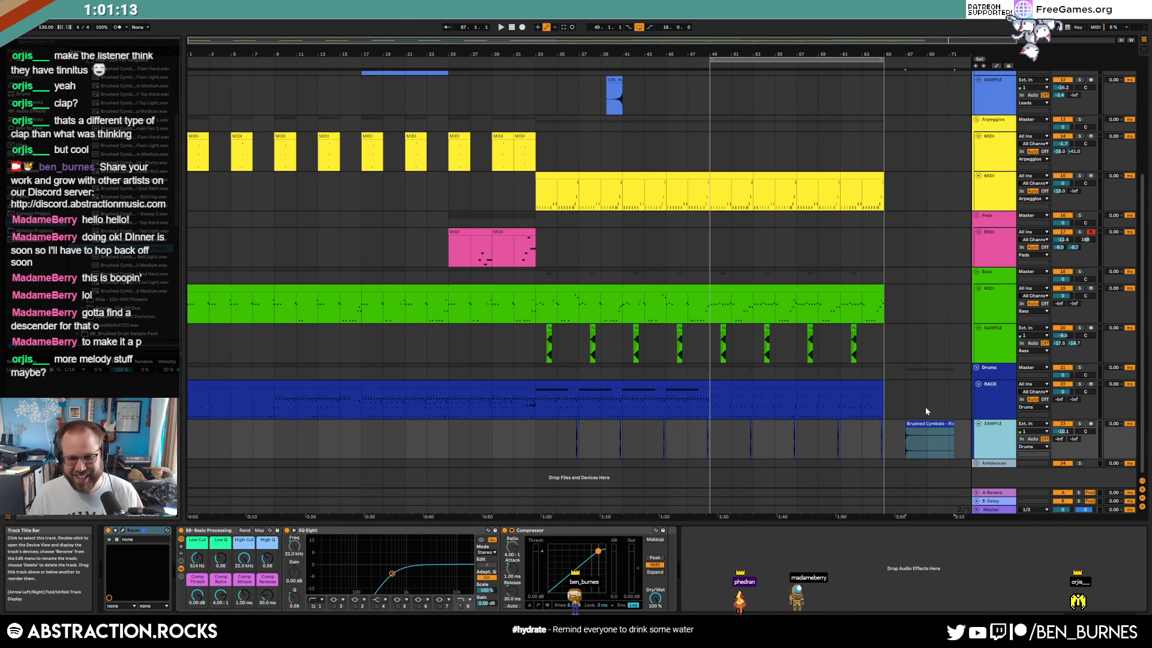
key("ctrl+d")
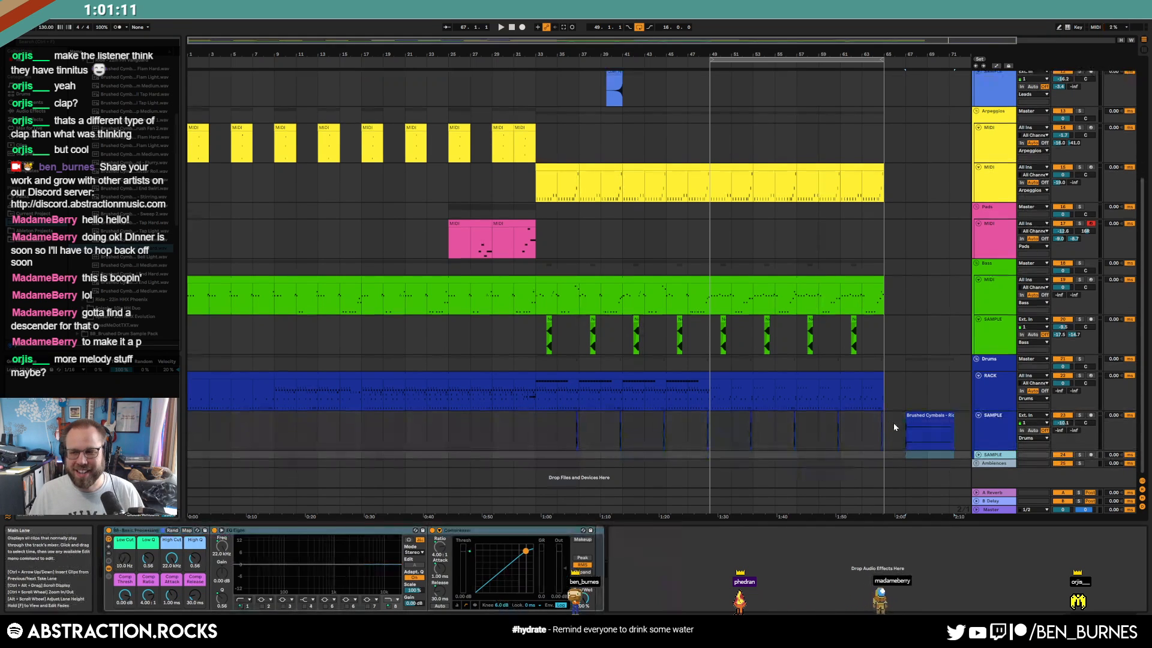
mouse_move(931, 416)
left_mouse_down()
mouse_move(719, 460)
mouse_move(737, 458)
left_mouse_up()
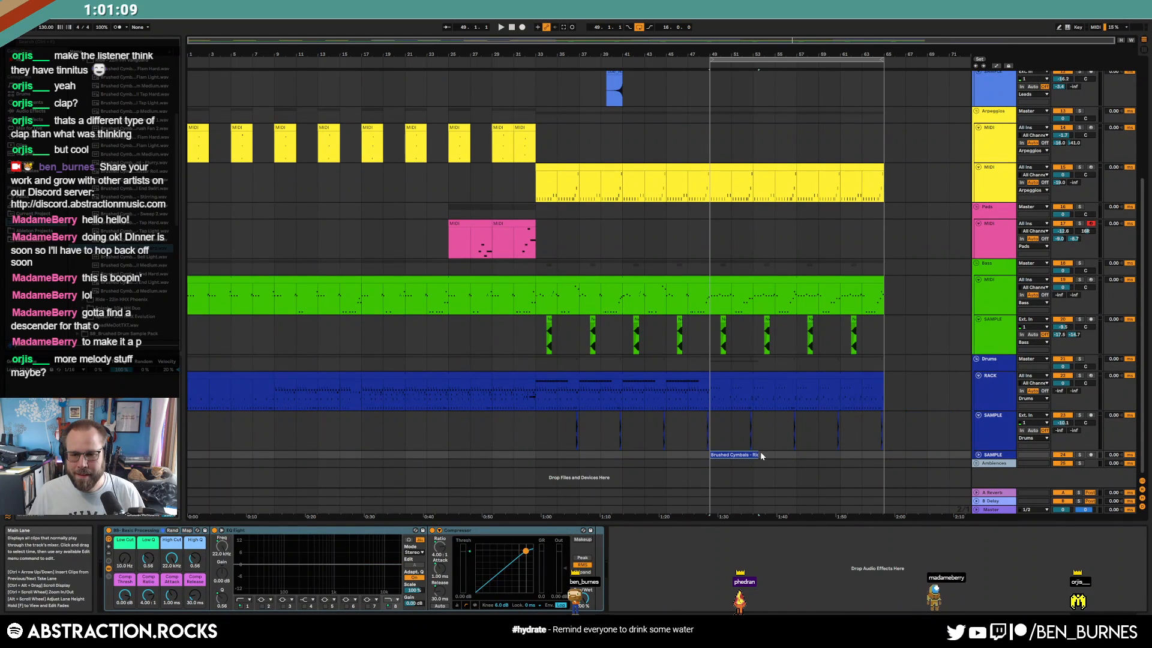
key("Delete")
left_click(979, 455)
left_click(759, 453)
left_click(717, 462, "shift")
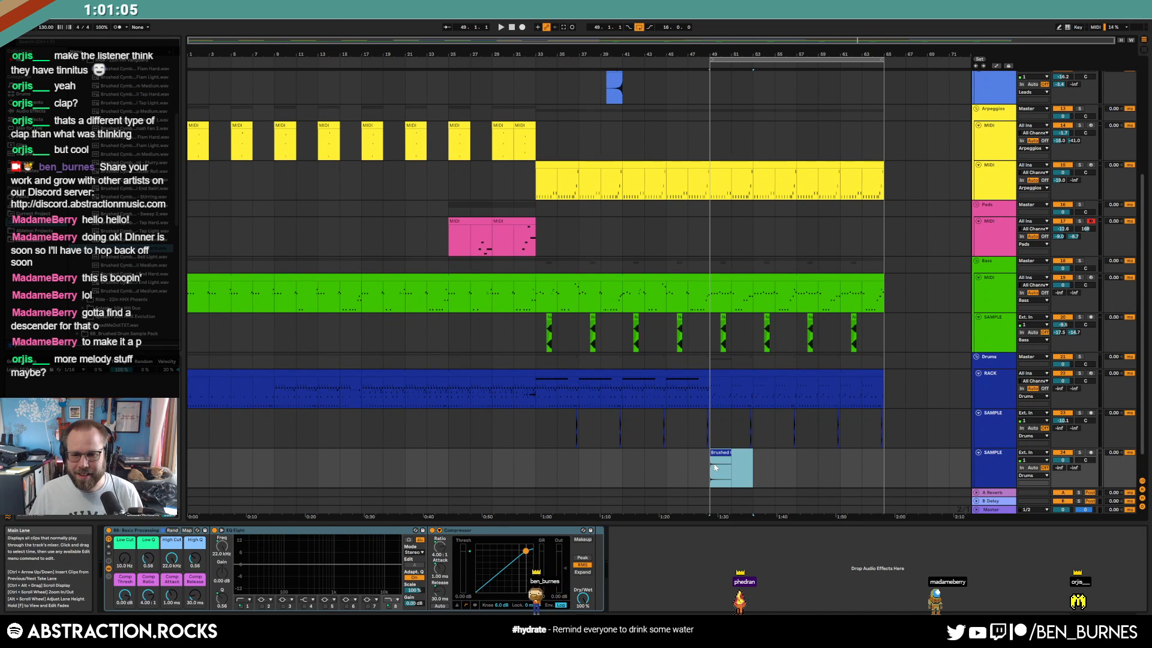
key("ctrl+d")
key("ctrl+d")
key("ctrl+d")
left_click(1063, 462)
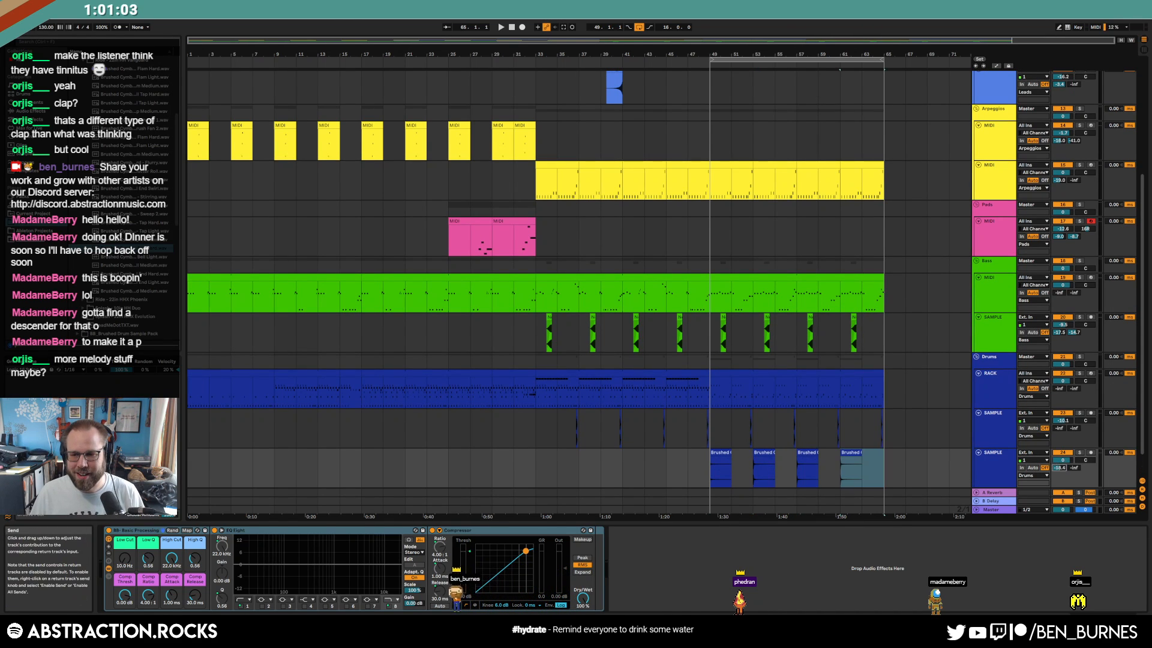
Audition from bar 47, lower the cymbal track to -6.4 dB, and delete the green sample hits after bar 49
left_click(690, 394)
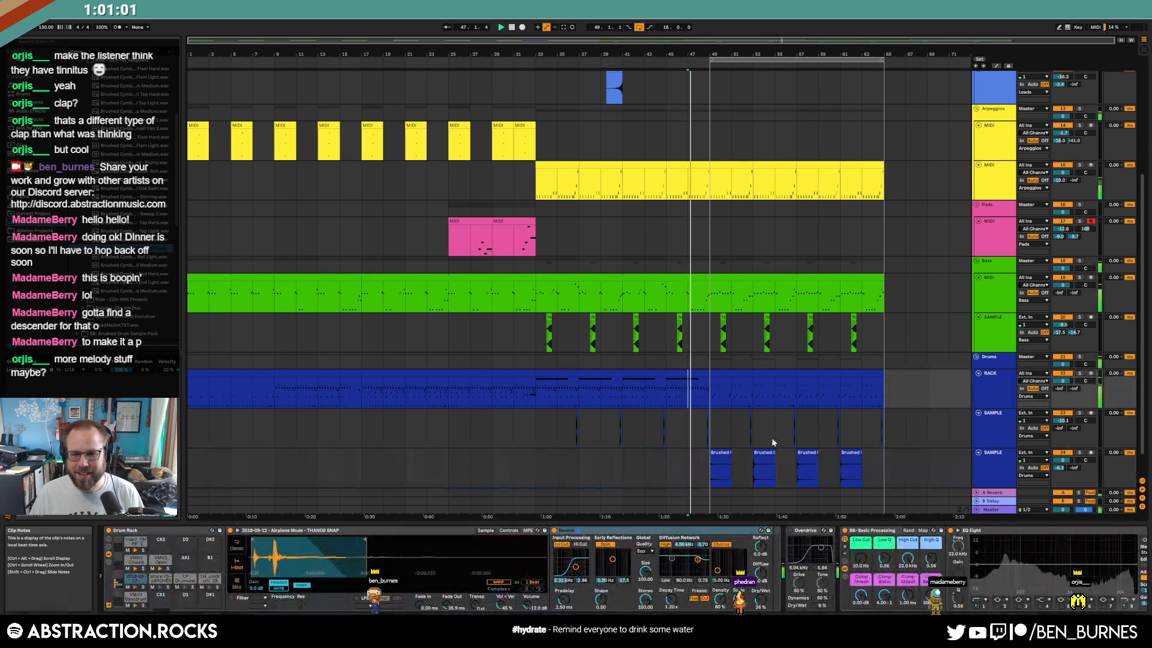
key("space")
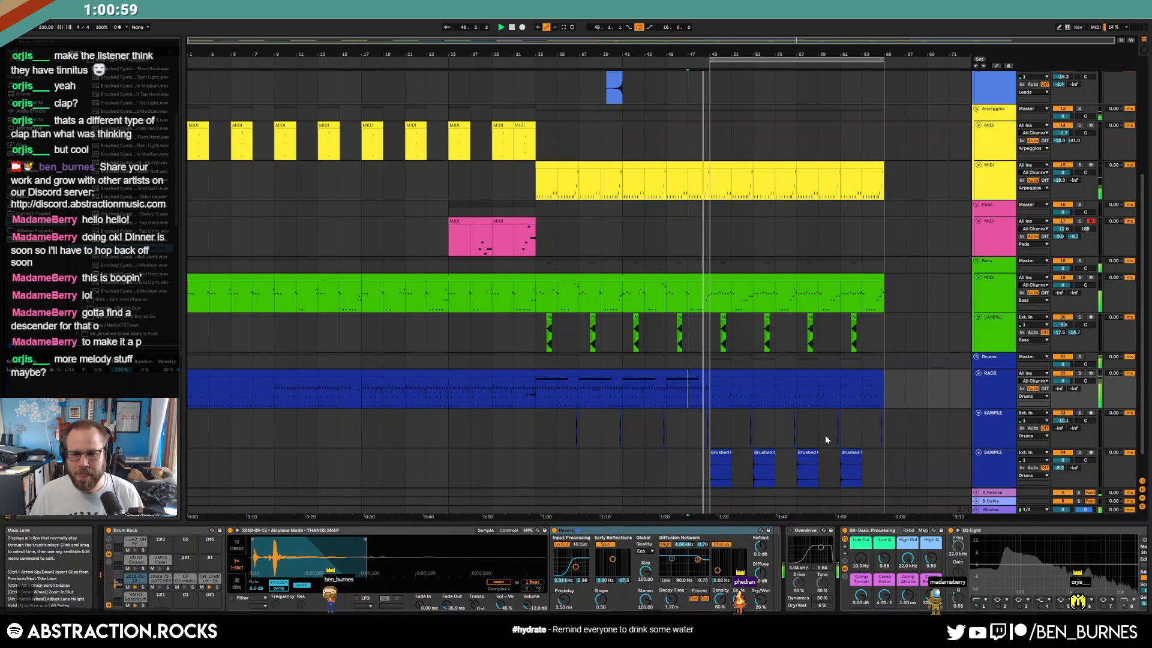
left_click_drag(1062, 460, 1063, 484)
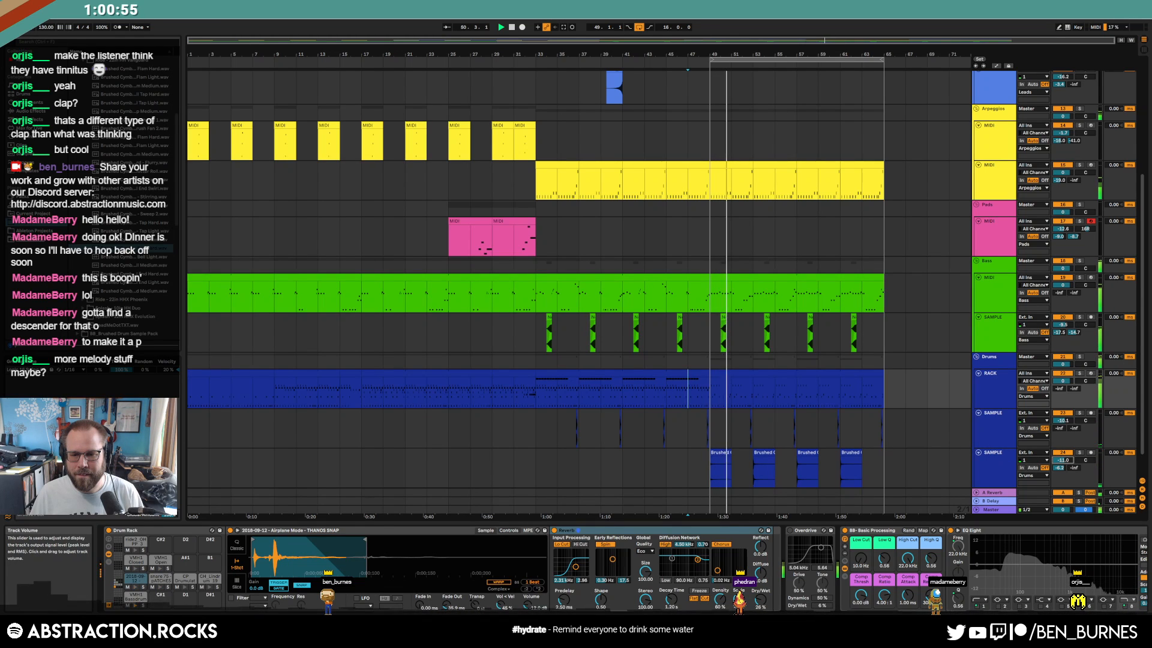
left_click_drag(714, 336, 884, 340)
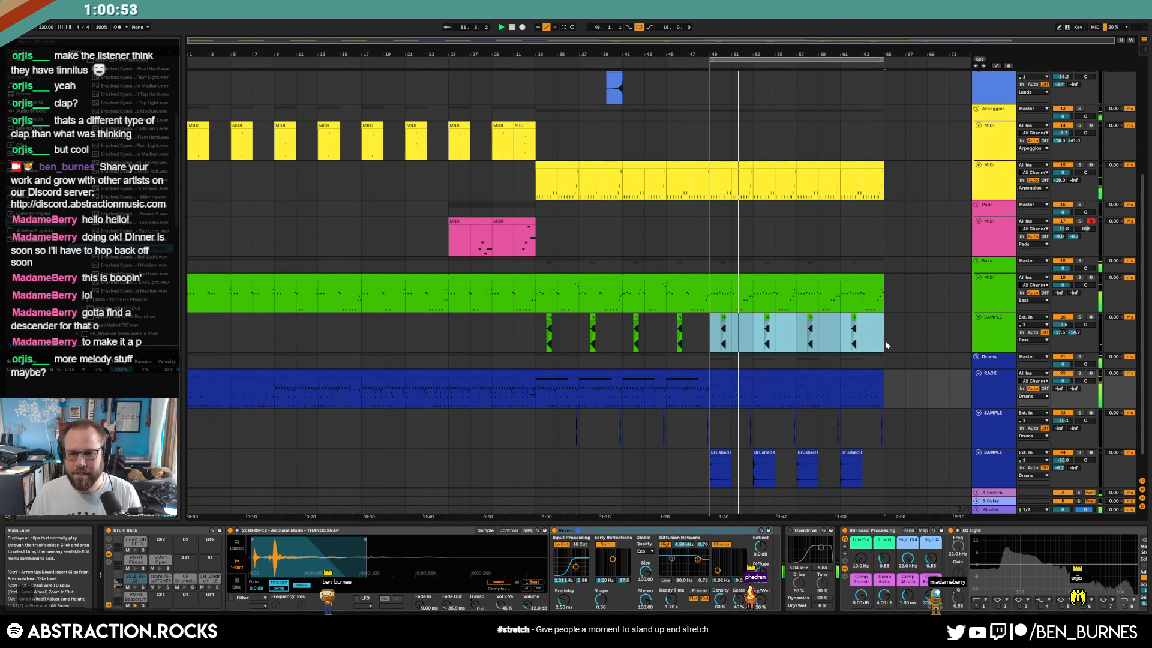
key("Delete")
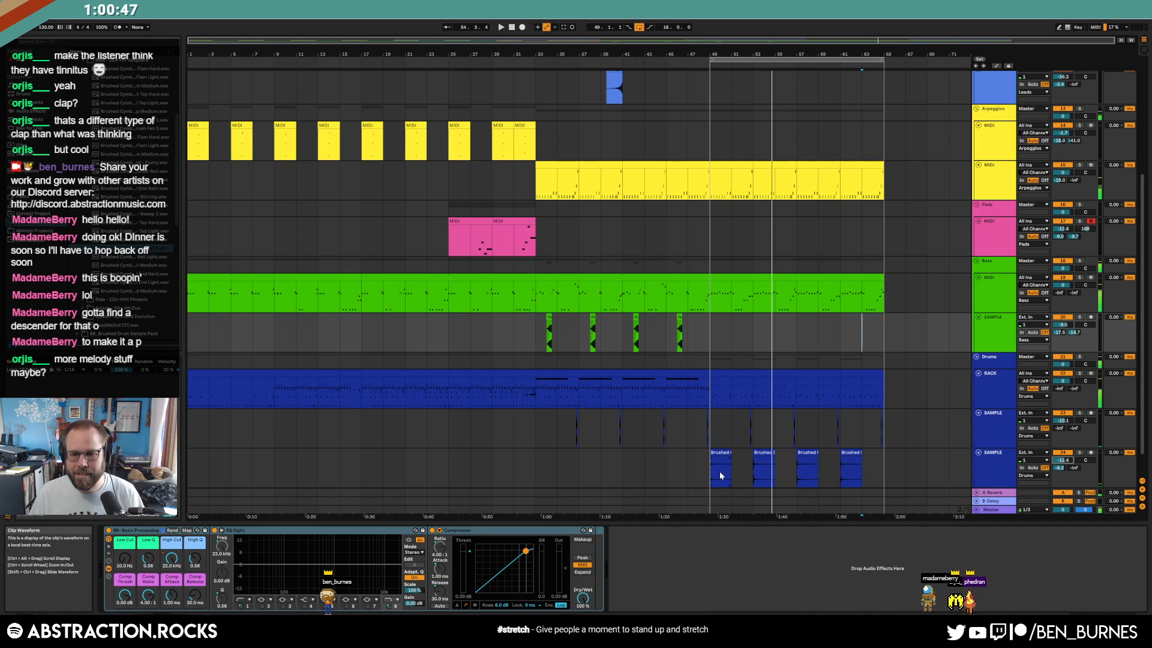
Give the first cymbal clip at bar 49 a short fade-in and play it back
scroll(720, 473, "up", 5)
left_click(699, 455)
key("space")
scroll(667, 461, "up", 5)
left_click(670, 460)
left_click_drag(670, 459, 675, 460)
key("space")
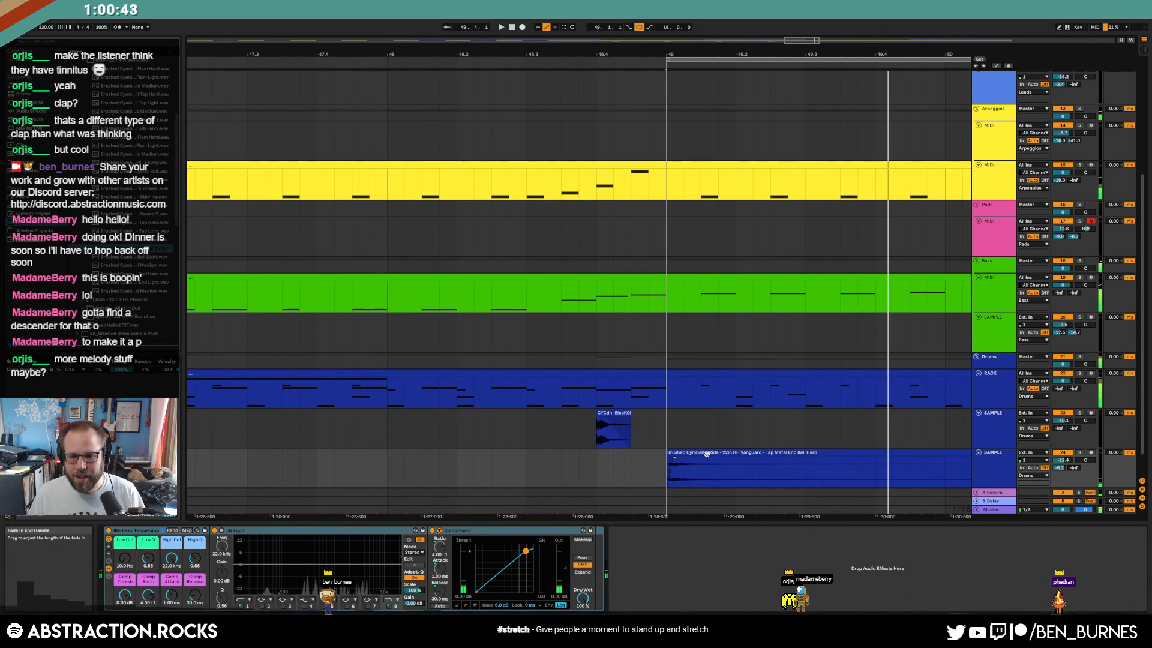
Review the repeated cymbal clips, then play from bar 45 with the arpeggio track selected
left_click(703, 454)
scroll(844, 463, "down", 10)
left_click(860, 454)
left_click(935, 454)
scroll(869, 455, "down", 5)
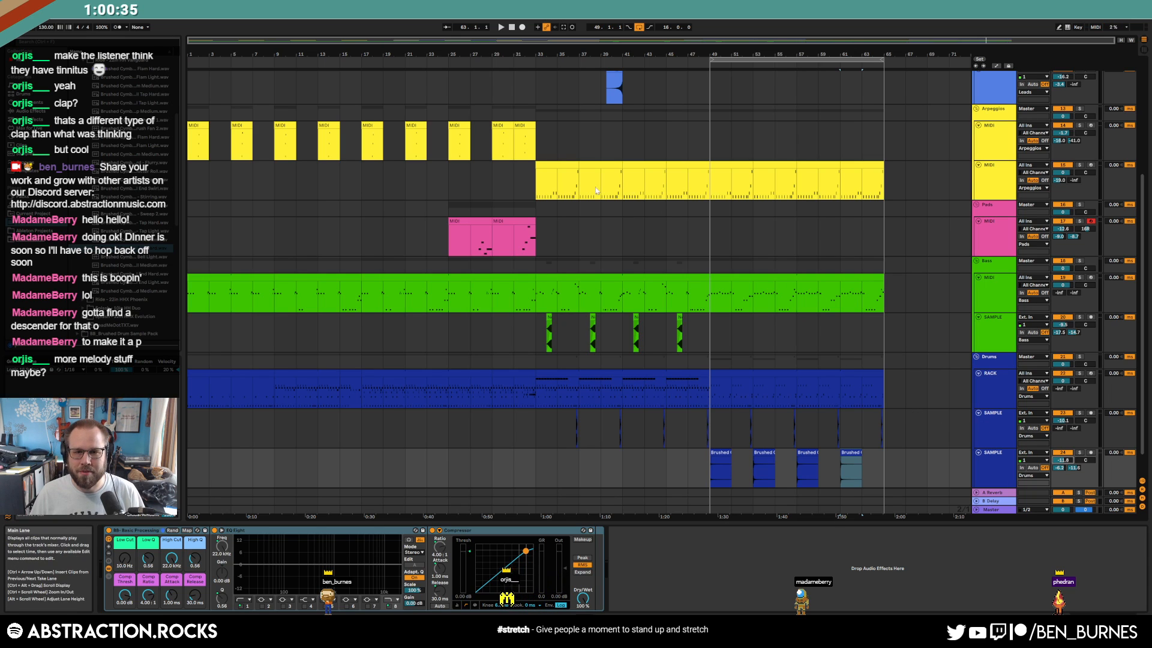
left_click(663, 190)
key("space")
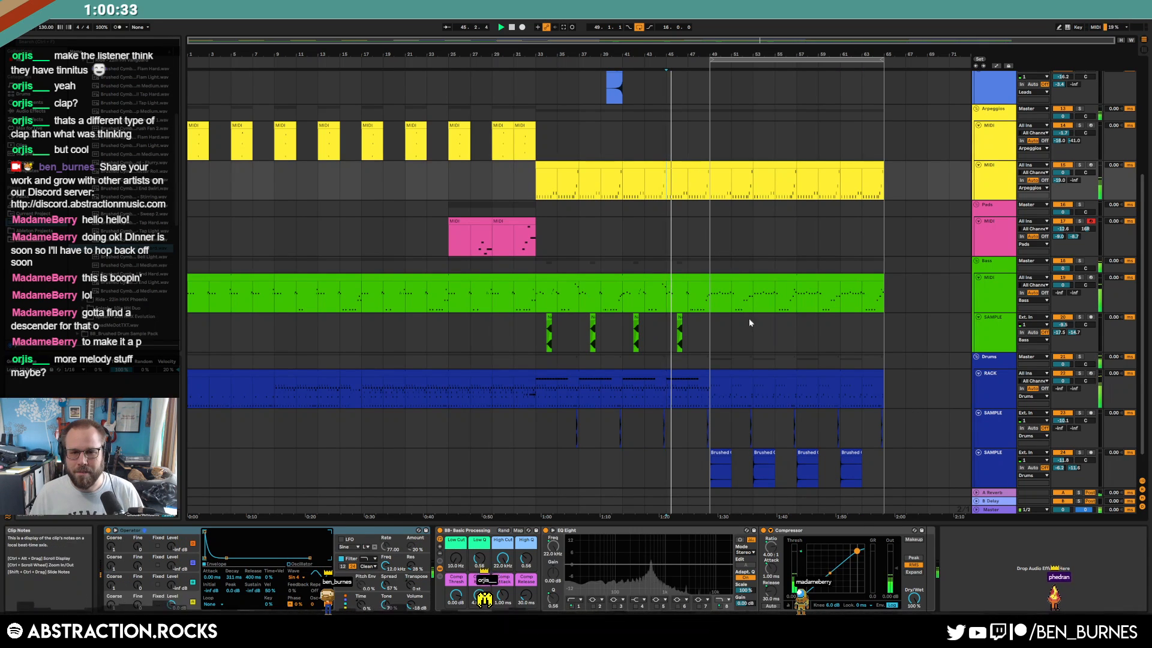
scroll(744, 313, "up", 5)
scroll(730, 365, "up", 1)
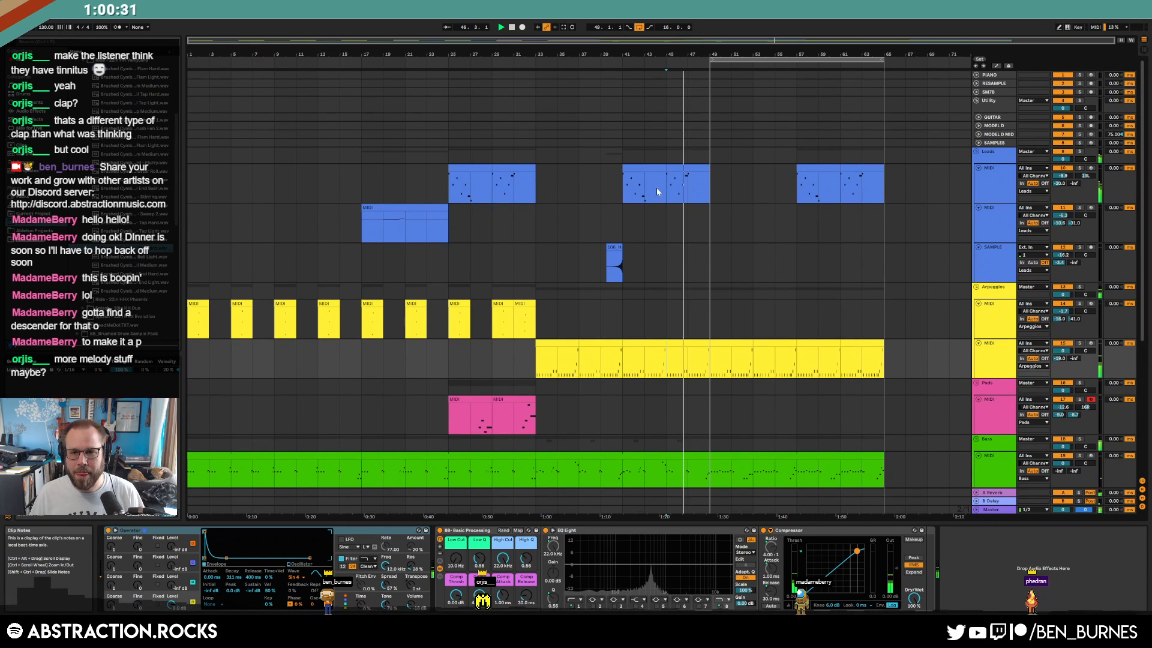
Paste the second lead's bar 17–25 clip at bar 49 and open its notes
left_click(1067, 236)
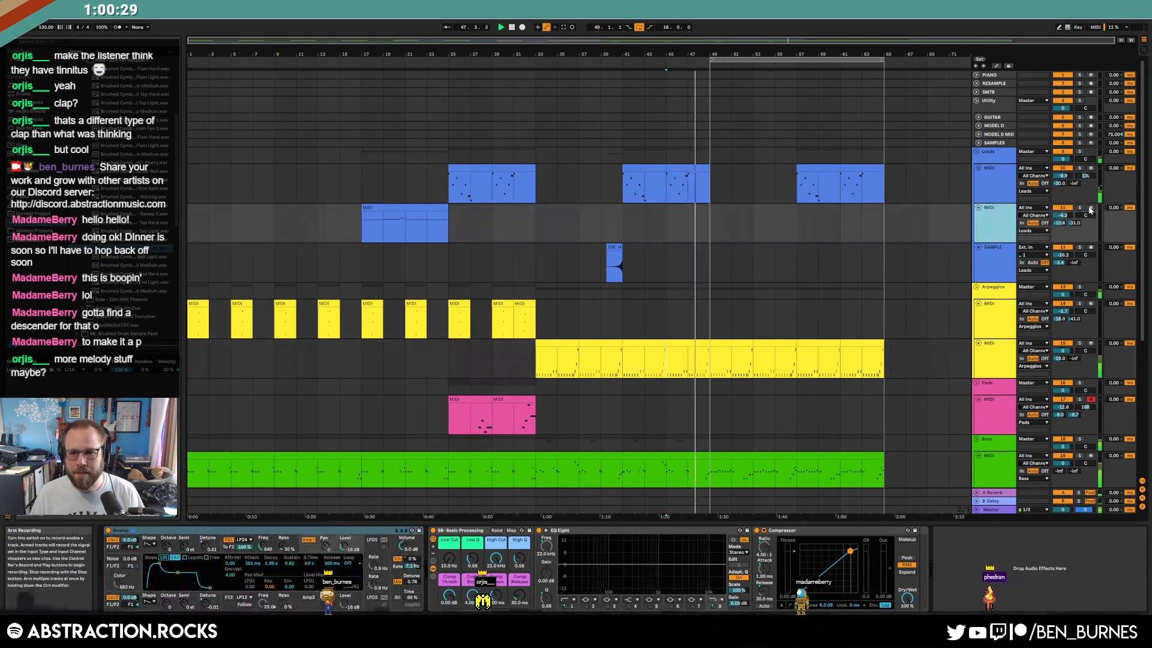
left_click(412, 208)
left_click(732, 207)
key("ctrl+v")
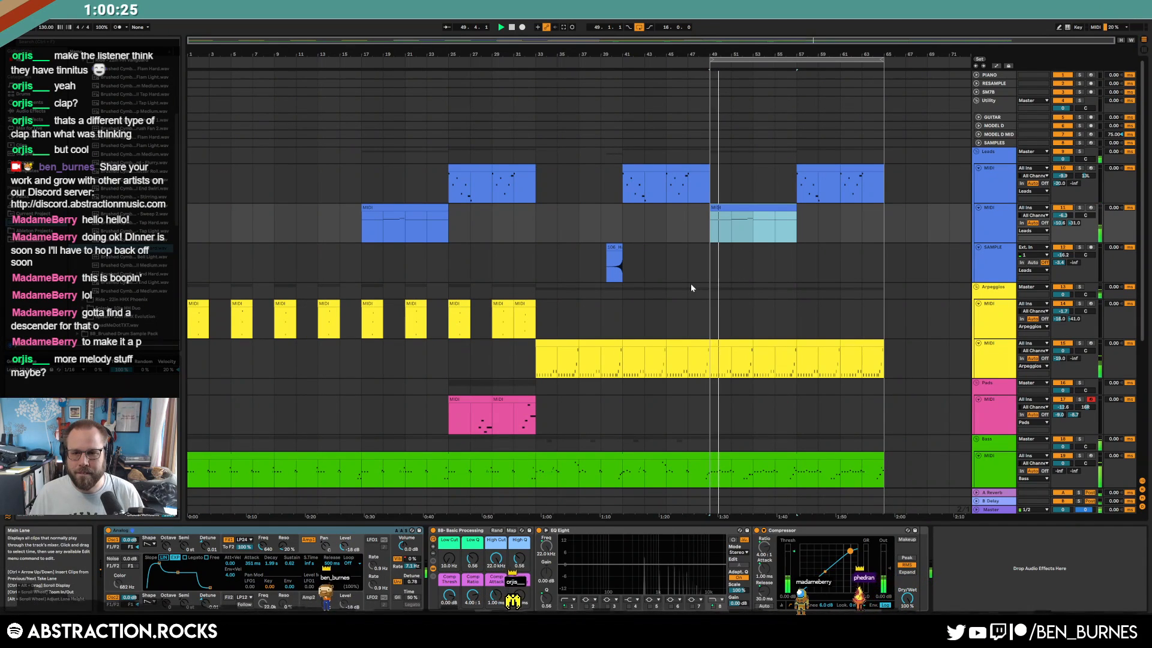
double_click(749, 206)
Lower the second note to A#3, move the D#4 note to G3, and the long C4 to A3
left_click(545, 503)
key("Down")
key("Down")
key("Down")
left_click(660, 480)
key("shift+Down")
key("Up")
key("Up")
key("Up")
key("Up")
left_click_drag(773, 470, 778, 531)
key("Down")
key("Down")
key("Down")
key("Down")
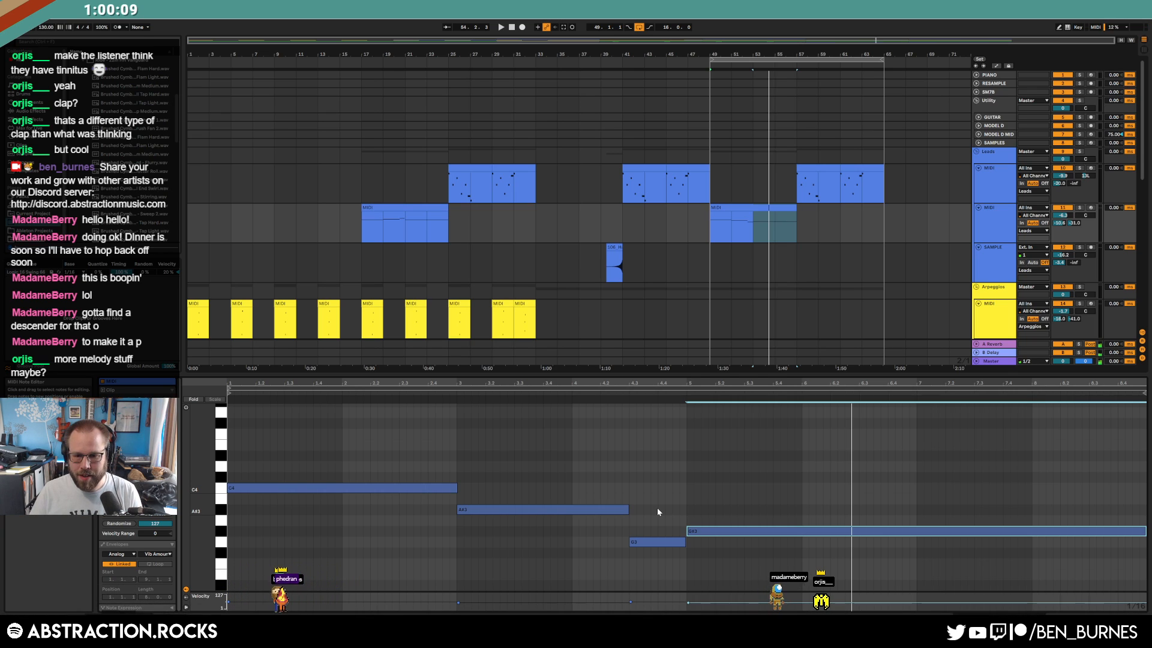
Lower the short and long notes a semitone, drop the short note to F3, and audition the phrase
left_click_drag(657, 509, 725, 572)
key("Down")
left_click_drag(618, 512, 650, 576)
key("Down")
key("space")
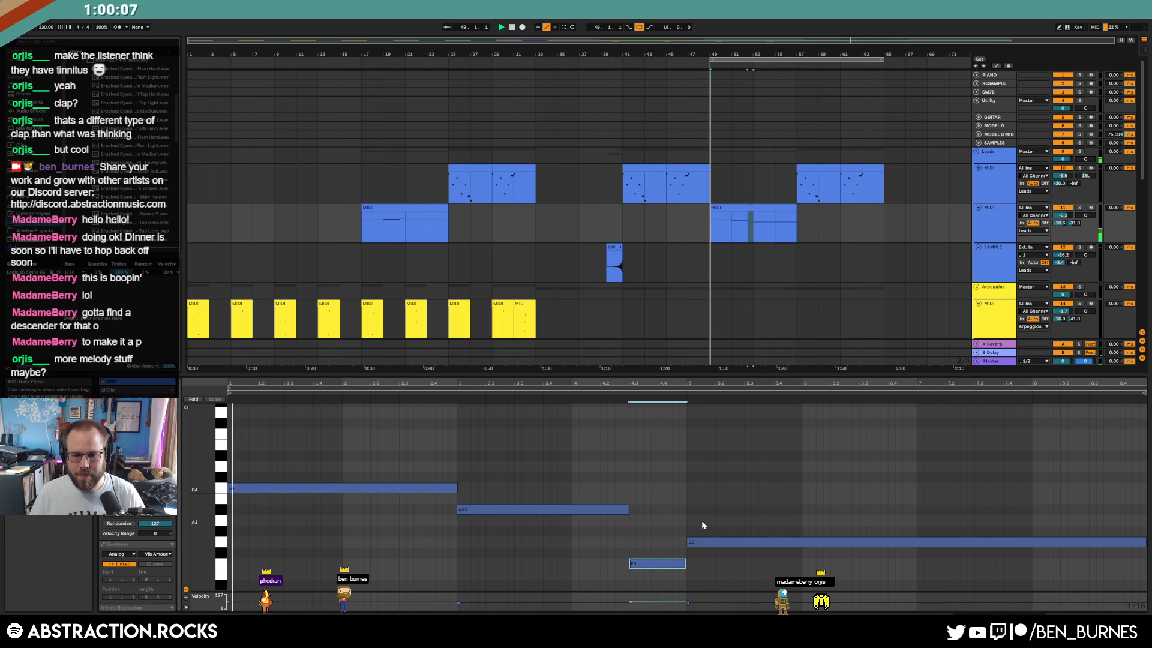
key("shift+Tab")
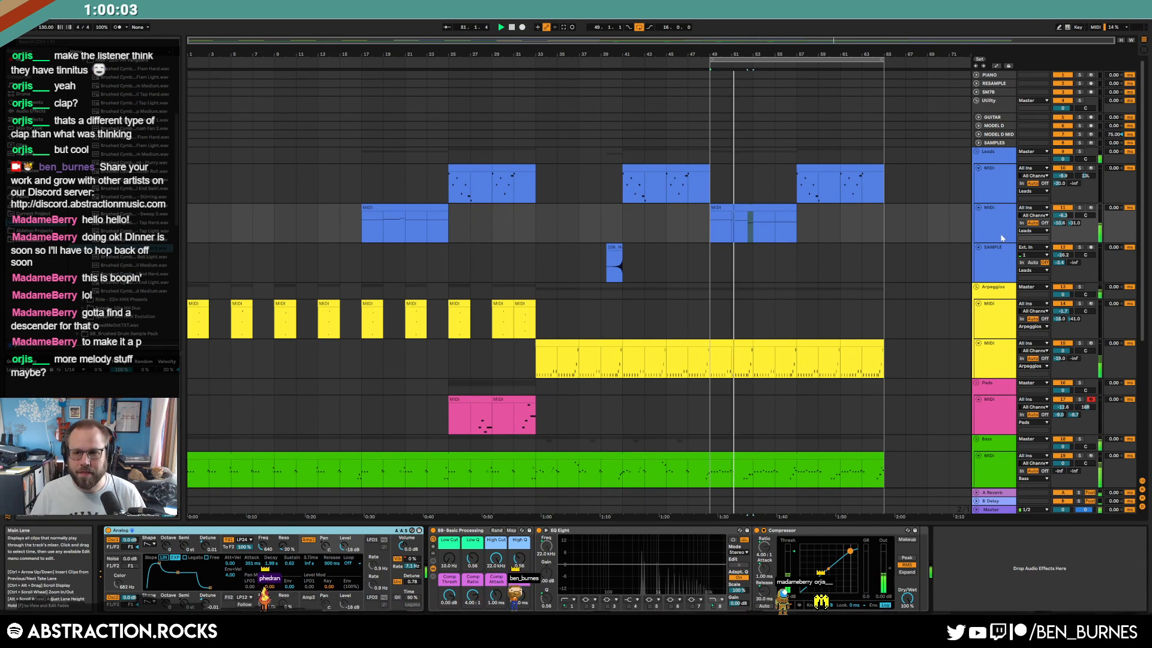
Add Auto Pan after Analog on the lead track, with amount about 52% and rate about 12 Hz
scroll(97, 89, "up", 2)
left_click_drag(97, 94, 442, 528)
left_click_drag(462, 577, 462, 507)
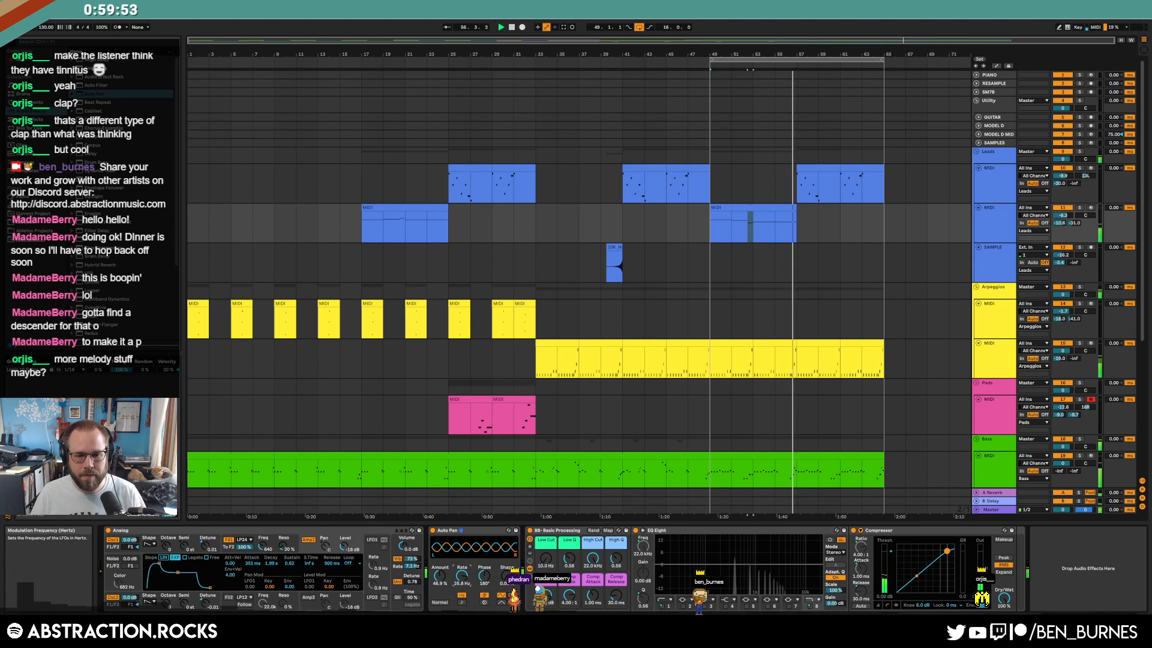
left_click_drag(440, 577, 440, 564)
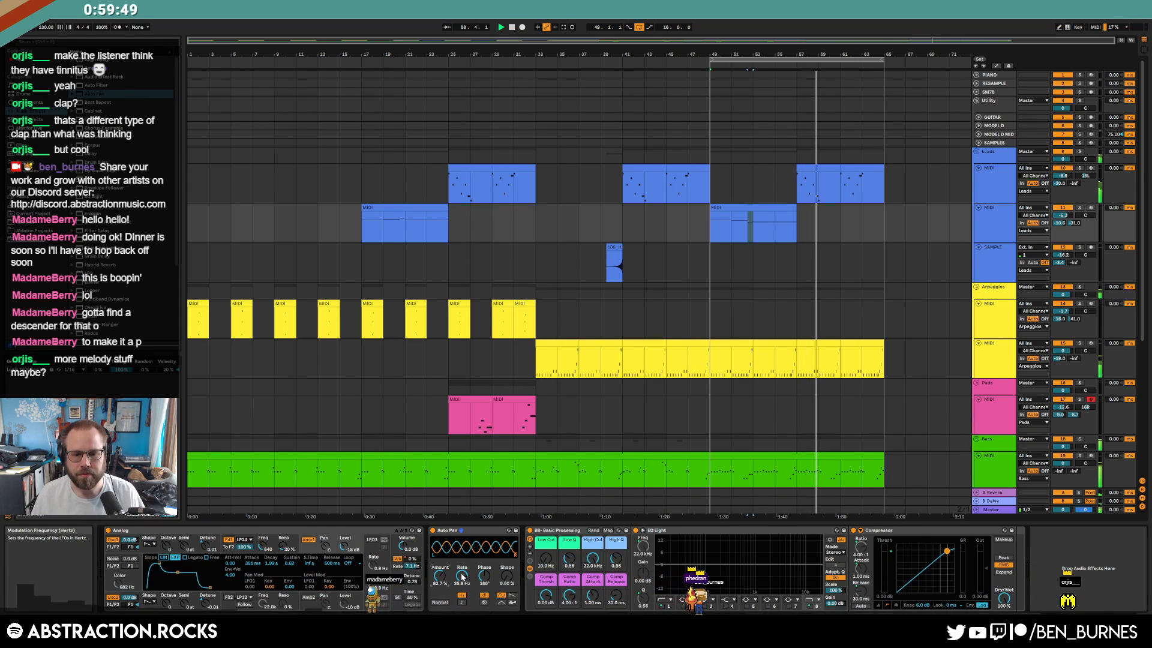
left_click_drag(440, 577, 462, 586)
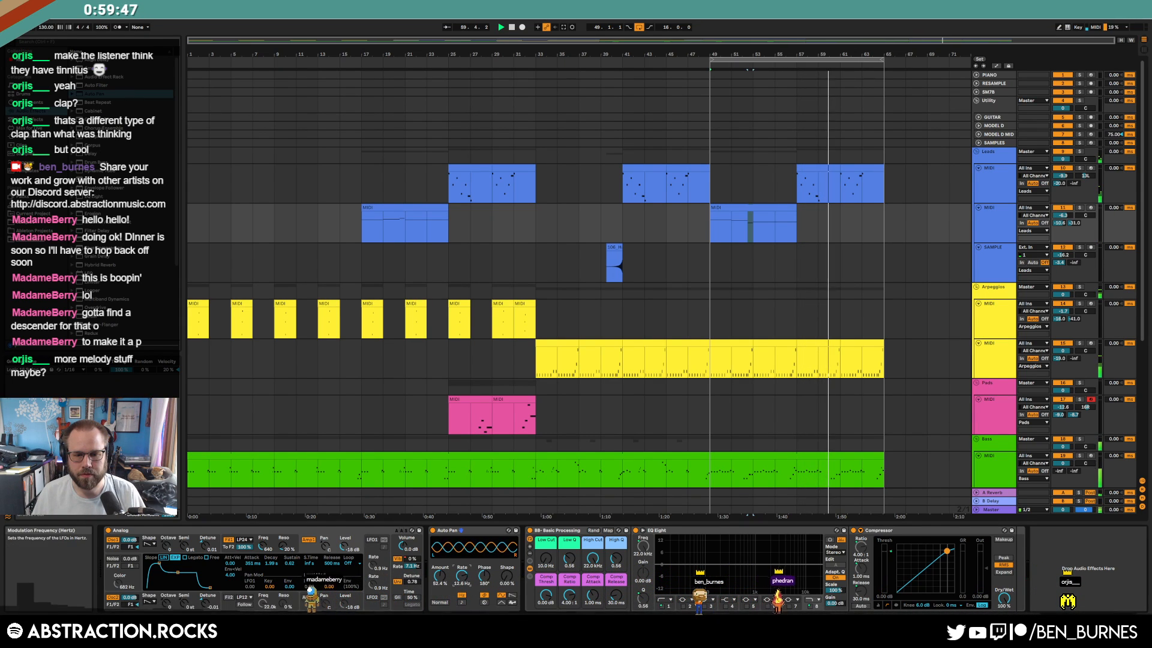
key("shift+Tab")
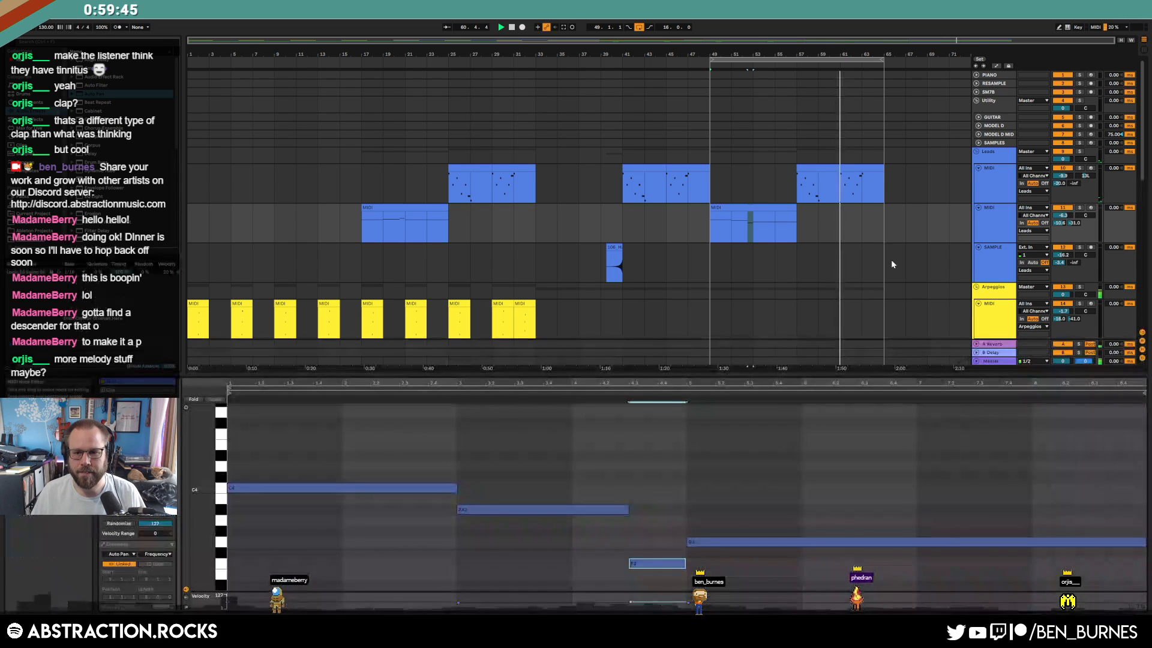
key("shift+Tab")
scroll(846, 362, "down", 4)
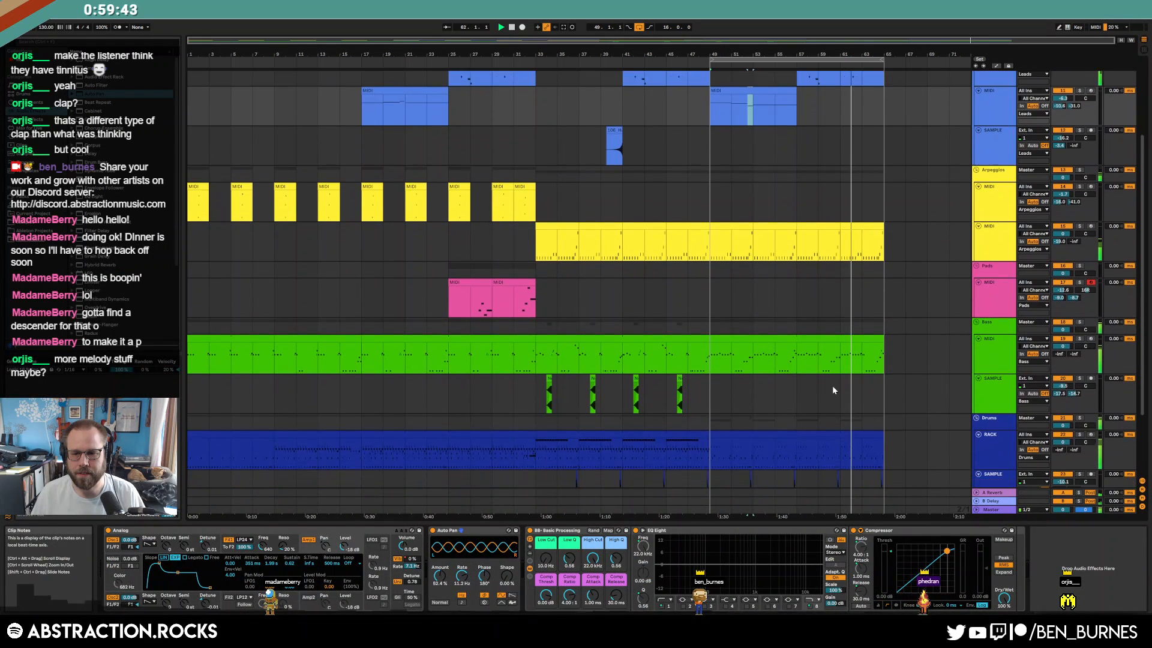
In the arpeggio clip's last bars, nudge a C4 note earlier and delete the notes after beat 3.2
scroll(831, 387, "down", 3)
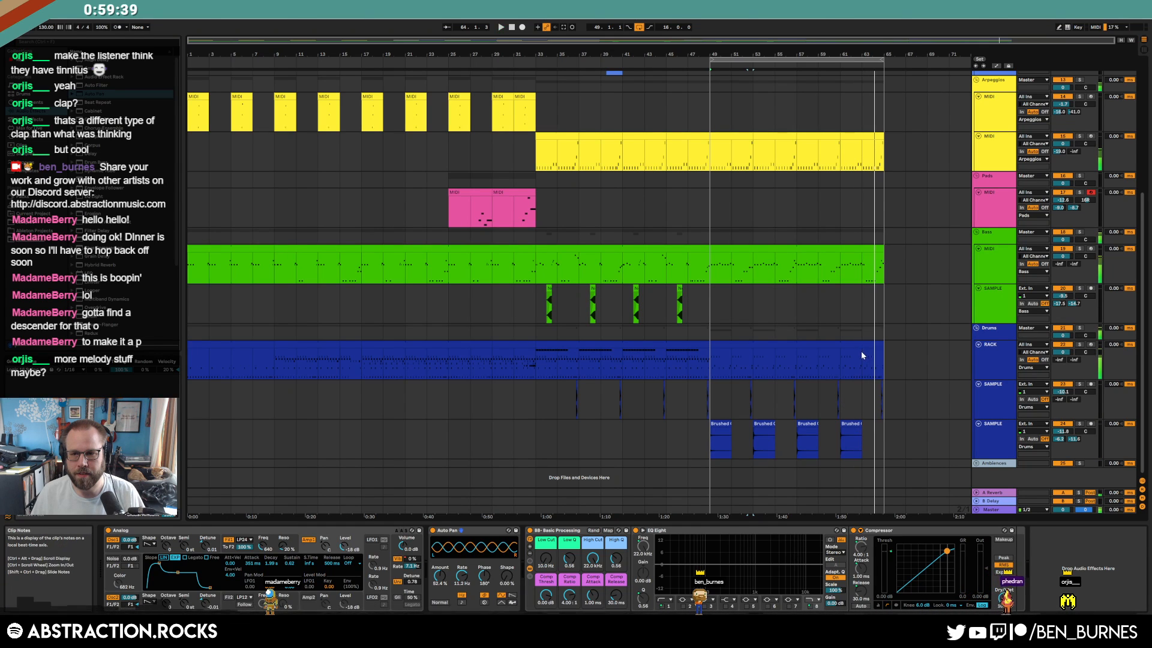
left_click(853, 144)
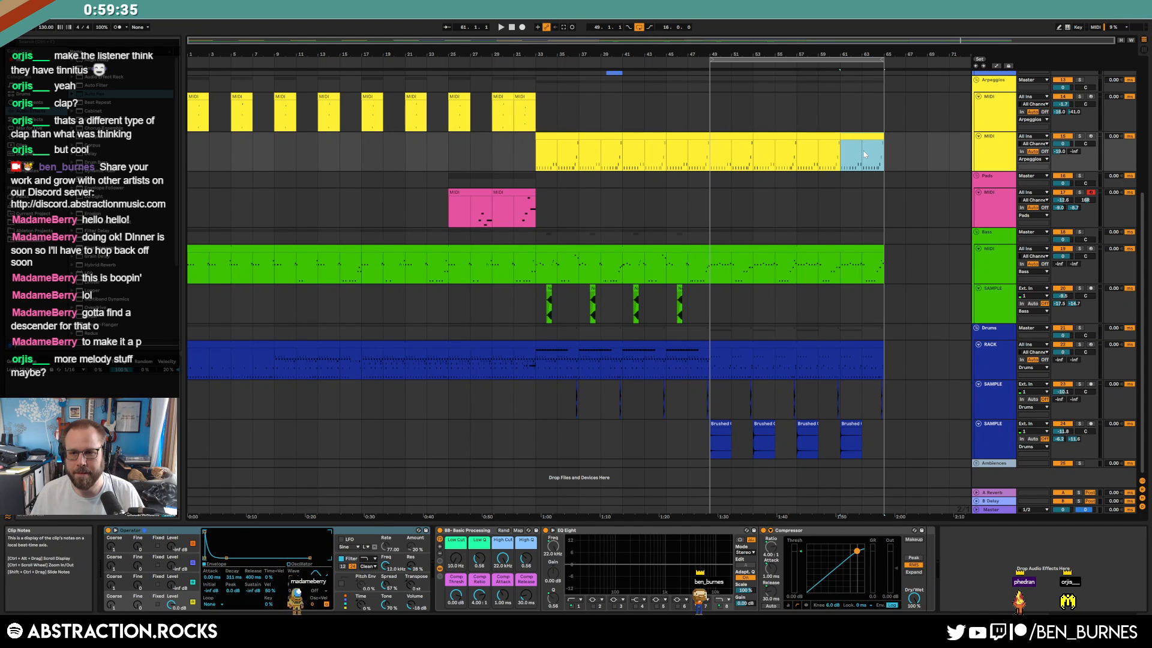
double_click(864, 135)
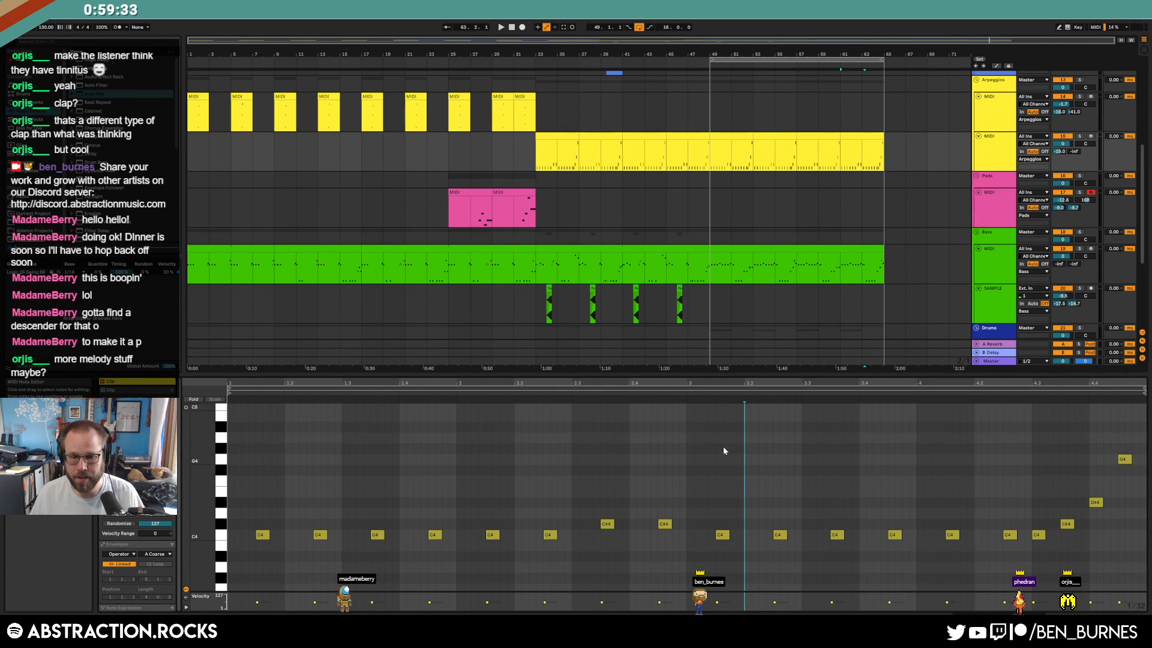
left_click_drag(714, 489, 1145, 435)
key("Left")
key("Left")
key("Left")
key("Left")
key("Delete")
key("shift+Tab")
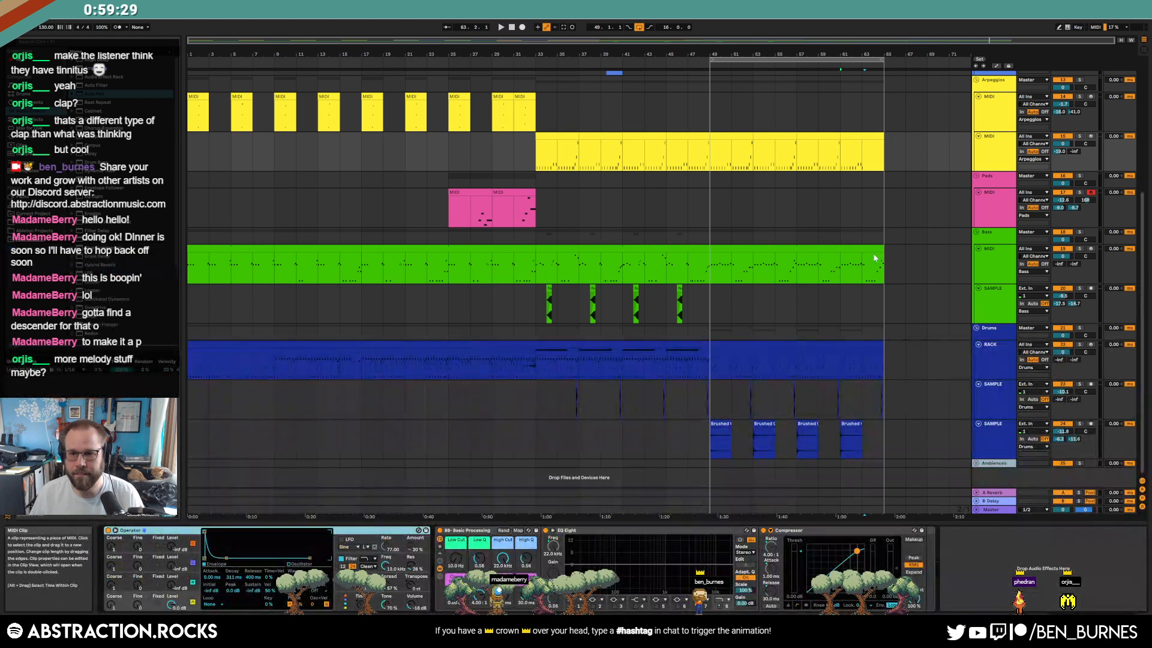
Split bass bars 63–65 into their own clip, delete its last four notes, and select drum bars 61–65
left_click(875, 256)
scroll(876, 250, "up", 3)
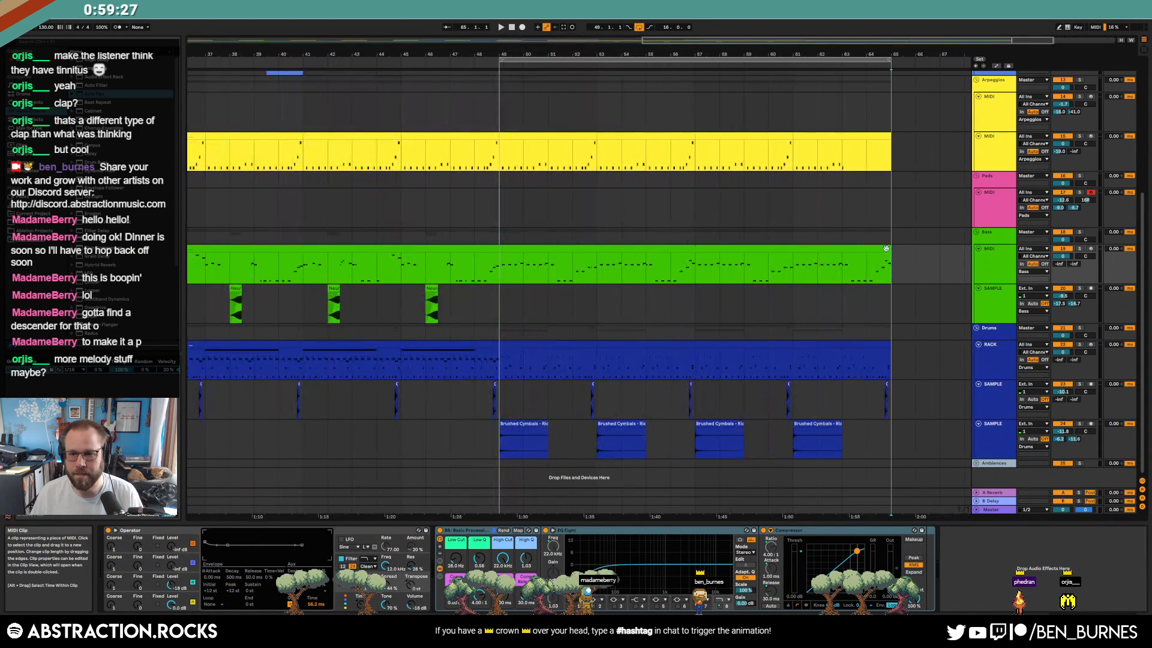
left_click(860, 250)
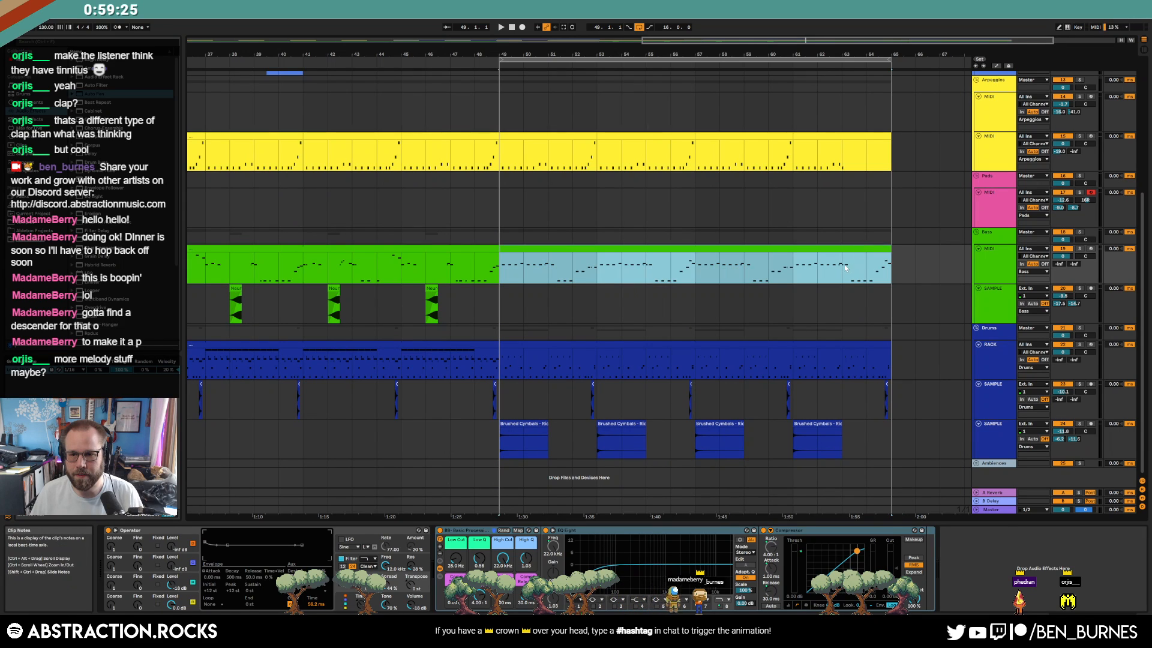
left_click(845, 266)
left_click_drag(875, 270, 898, 265)
key("ctrl+e")
double_click(879, 248)
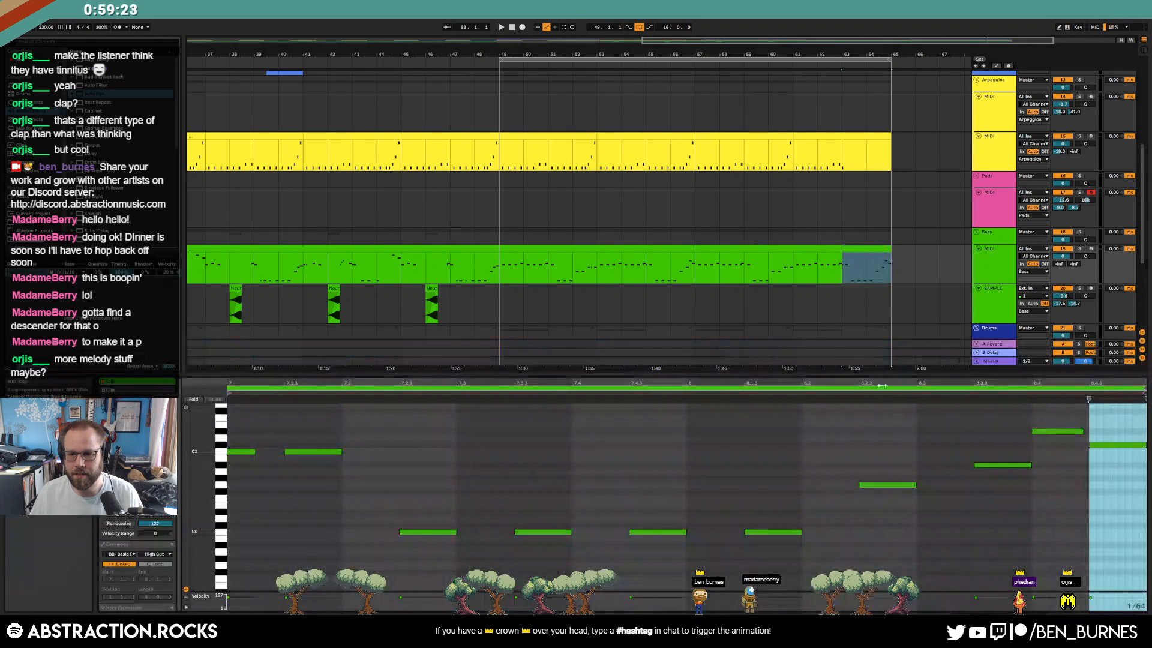
left_click_drag(910, 443, 881, 505)
key("Delete")
left_click(975, 504)
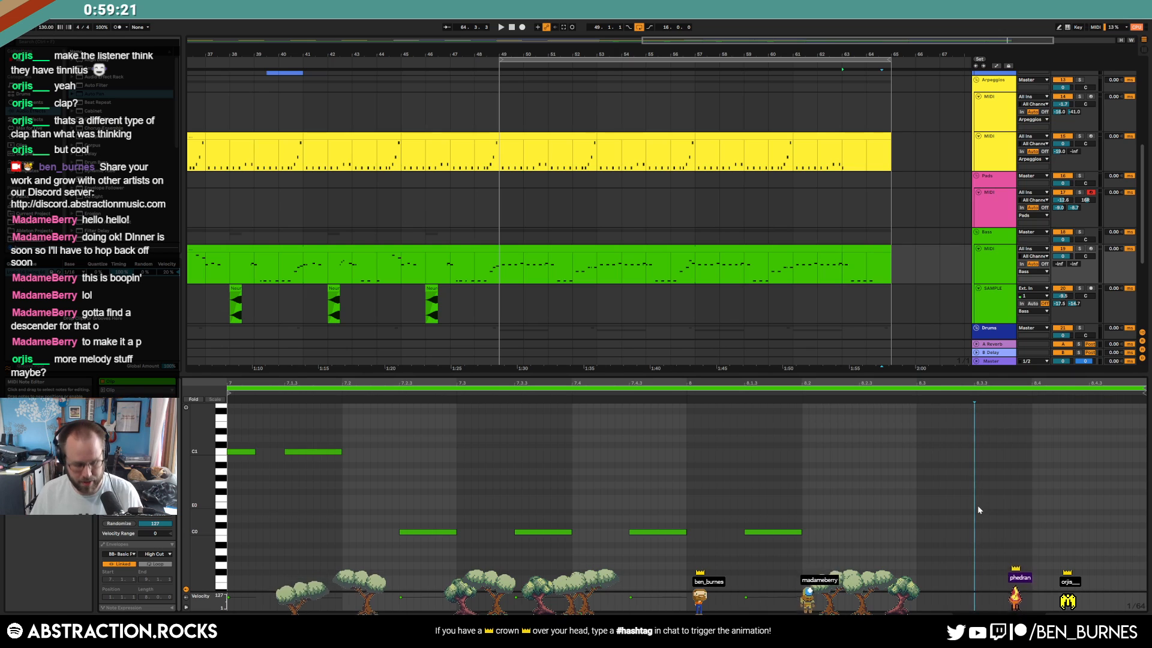
key("shift+Tab")
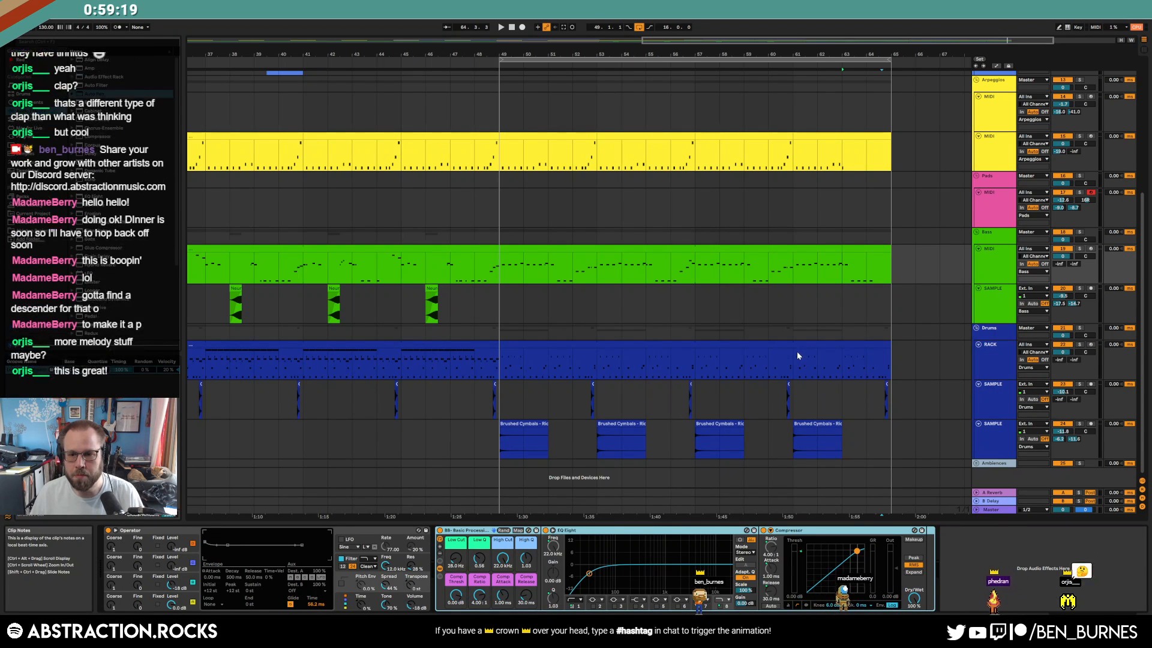
left_click_drag(798, 353, 901, 363)
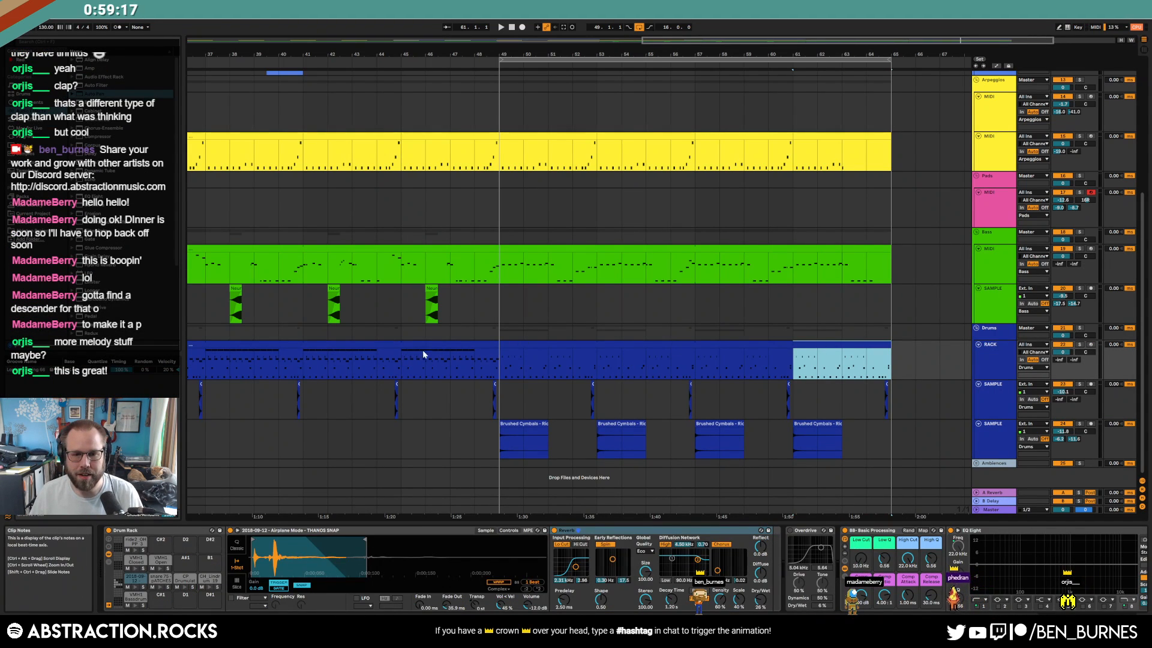
Copy the snare roll from the bars 29–33 drum clip into the bars 61–65 clip at beat 4, nudged slightly later
scroll(414, 360, "down", 5)
double_click(508, 347)
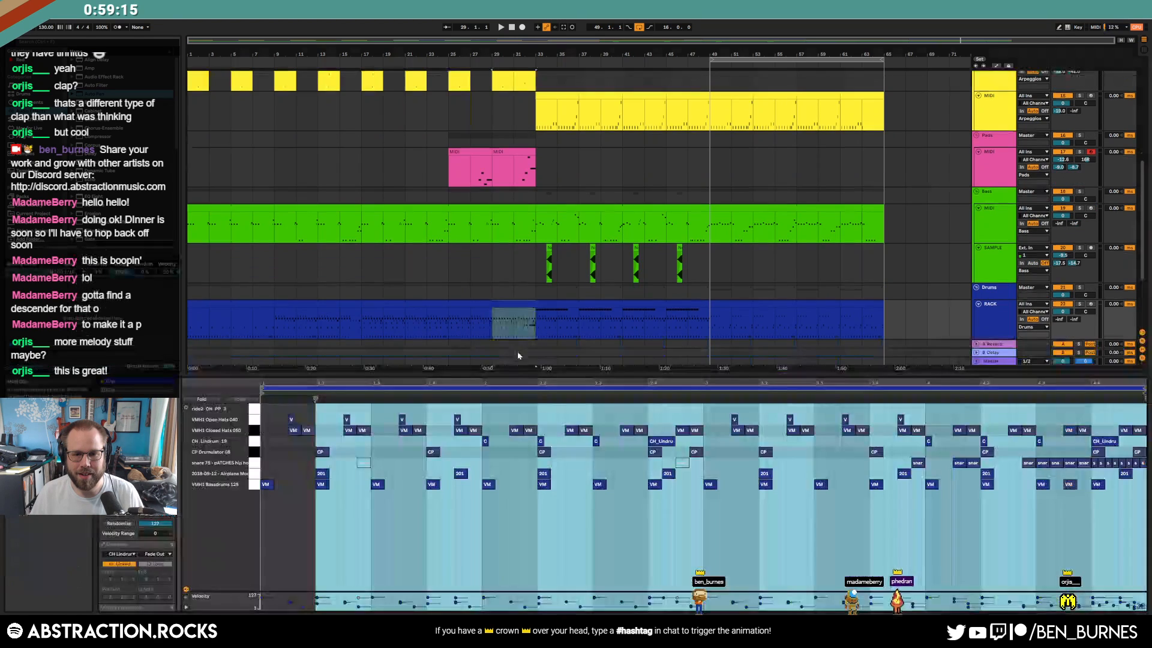
left_click_drag(907, 464, 1135, 469)
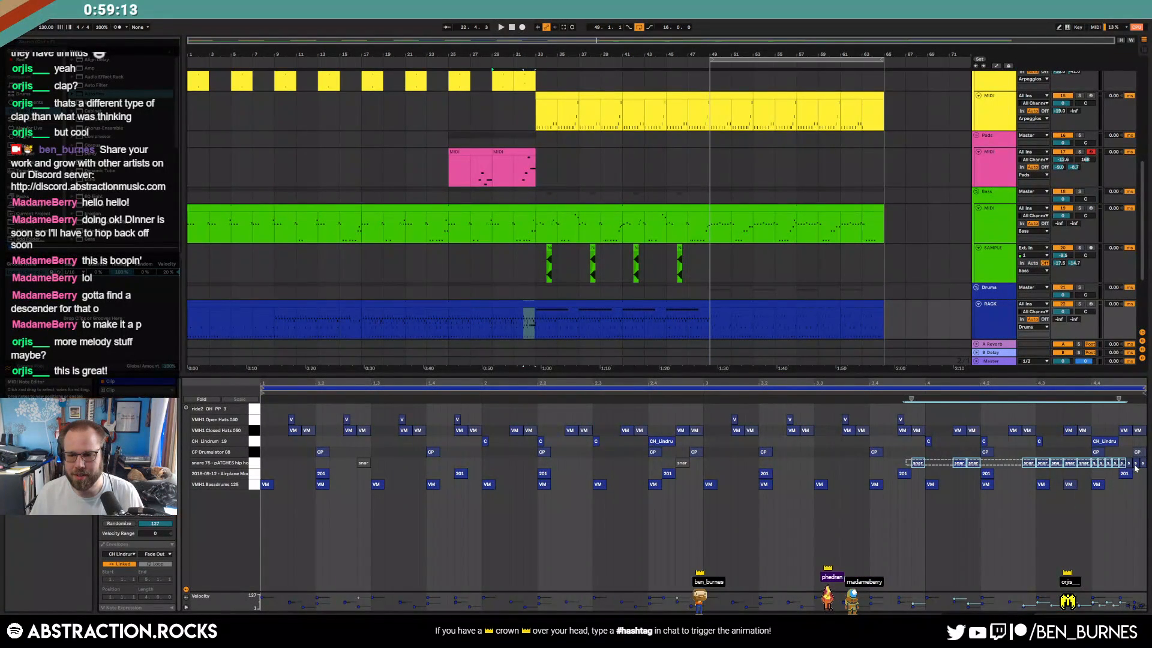
left_click_drag(930, 467, 1146, 467)
left_click(862, 301)
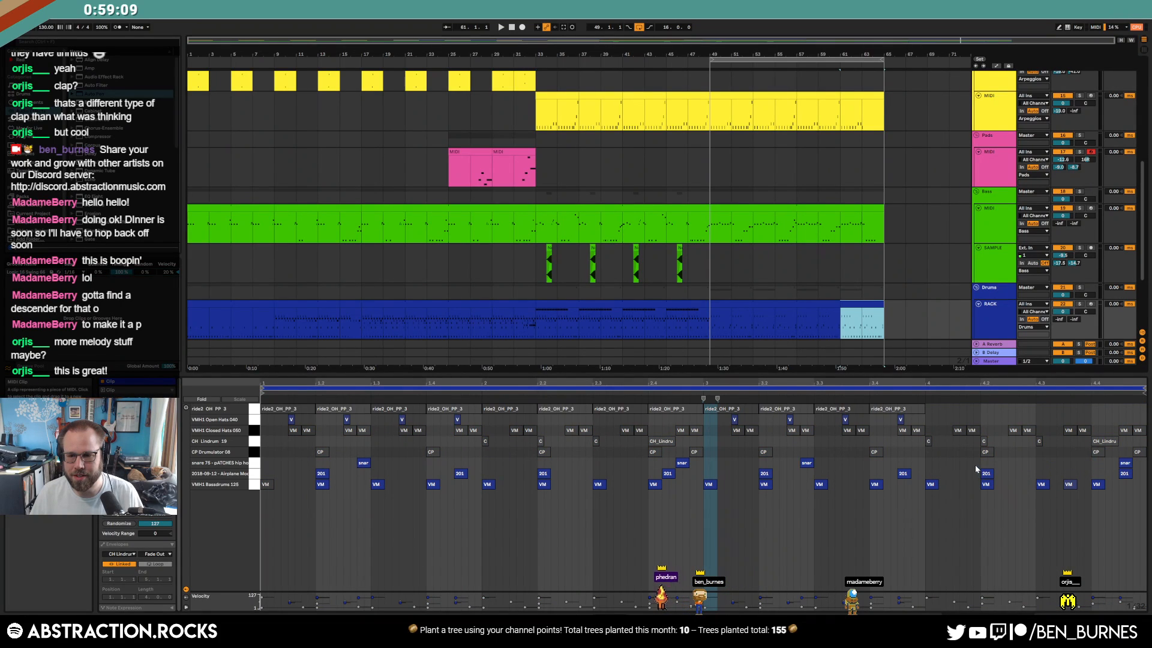
left_click(925, 460)
key("ctrl+v")
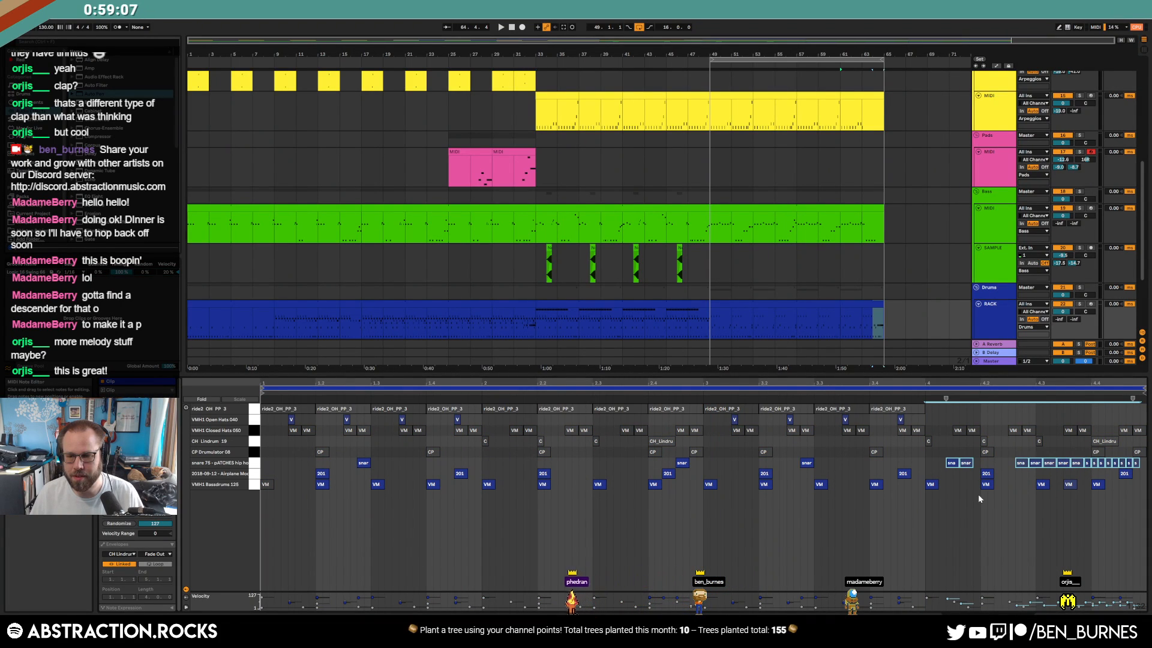
key("Right")
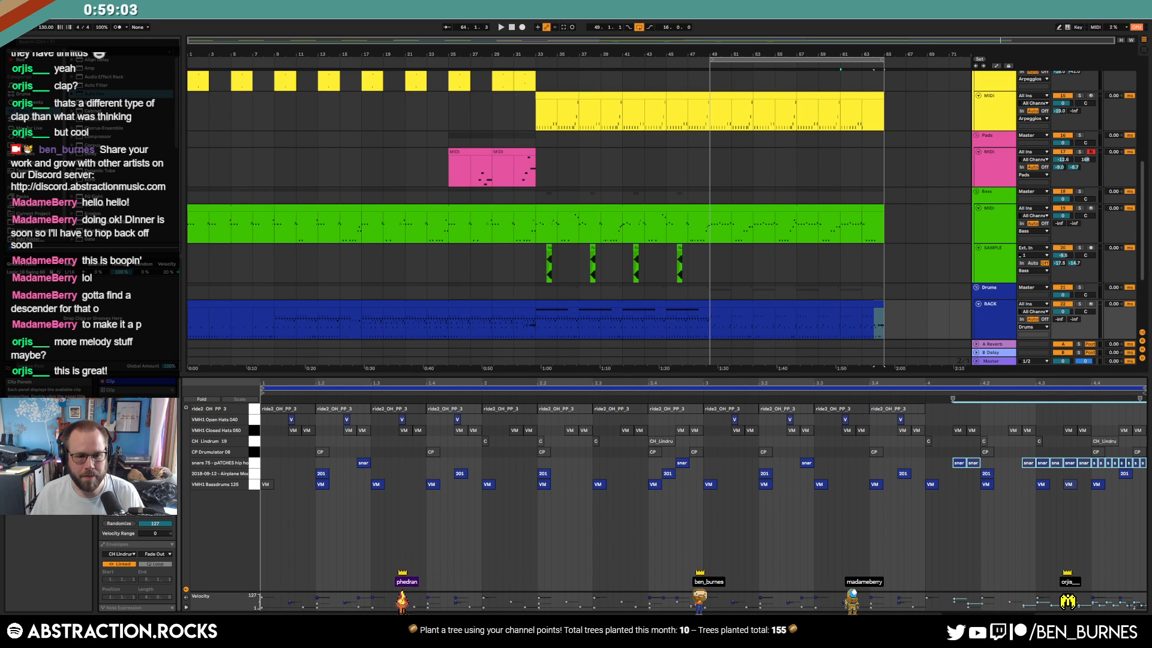
Review the RACK drum clips from bar 29 to 65 and play the arrangement from the start
left_click(790, 306)
left_click(154, 460)
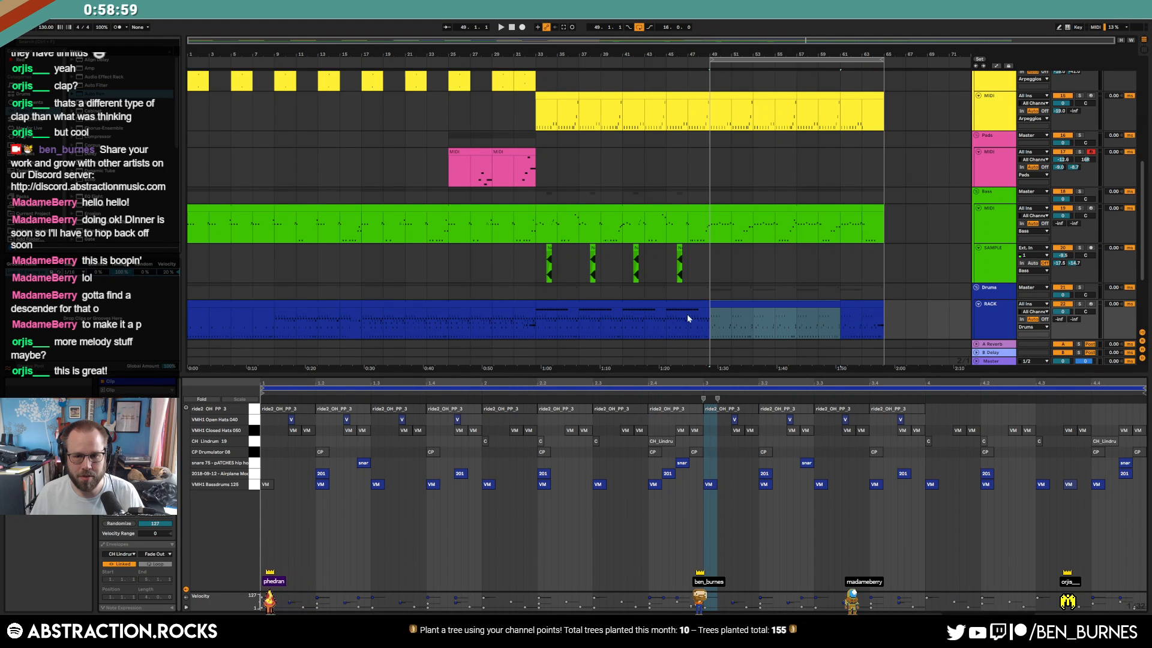
left_click(653, 303)
left_click(498, 304, "shift")
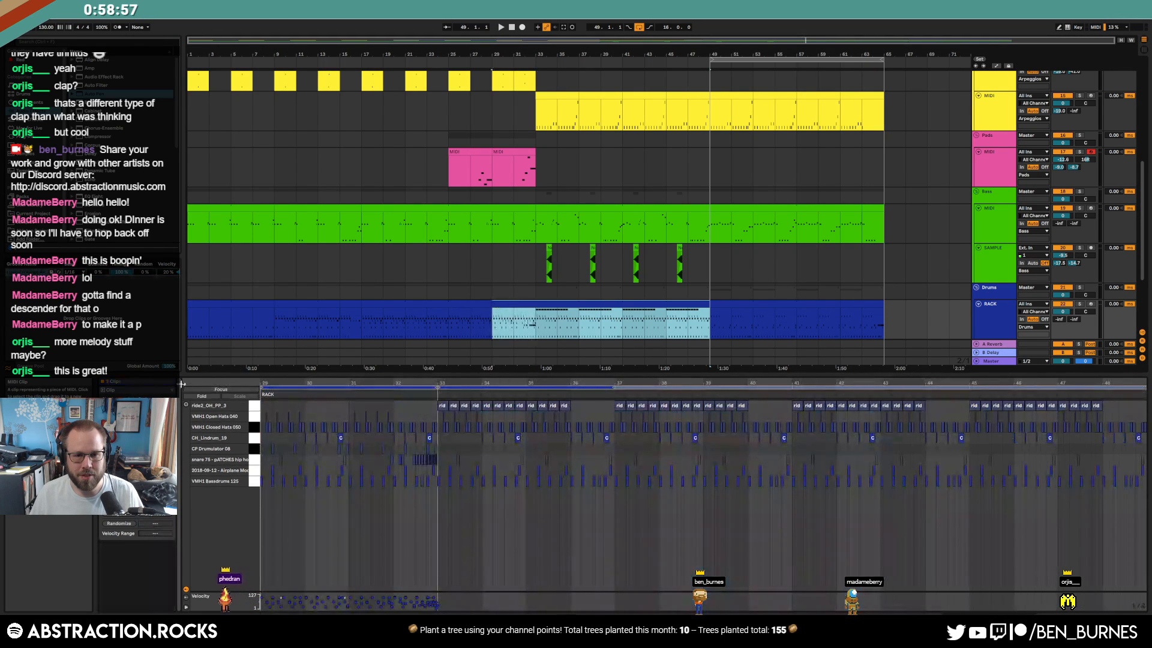
left_click(572, 305)
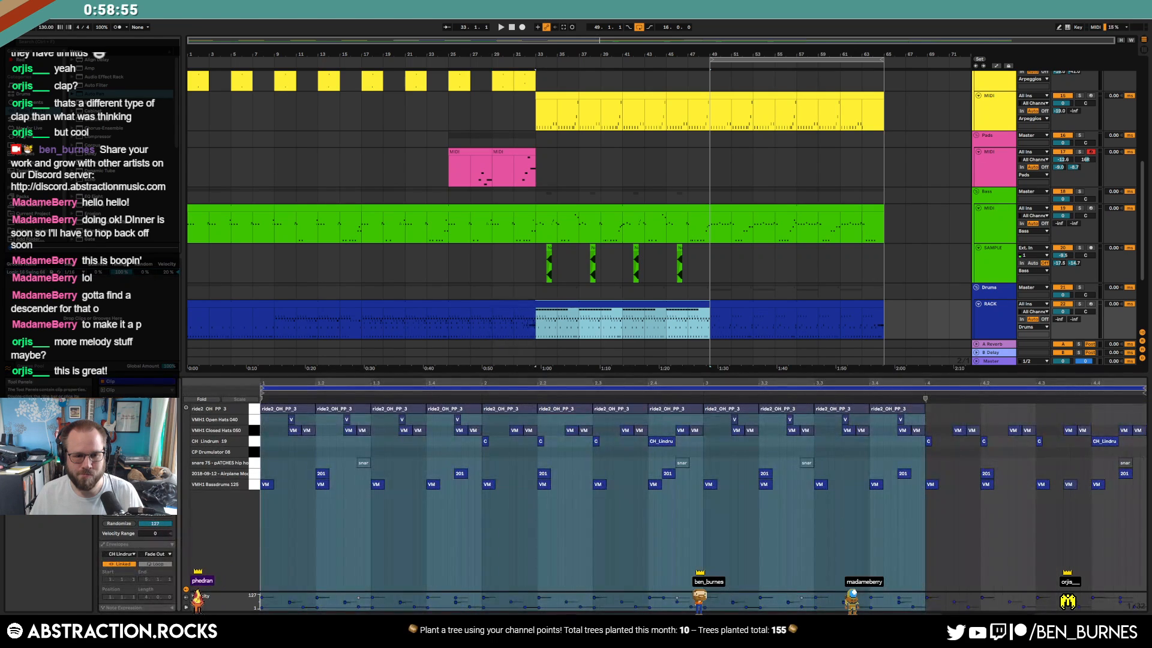
left_click(876, 302)
left_click(230, 304, "shift")
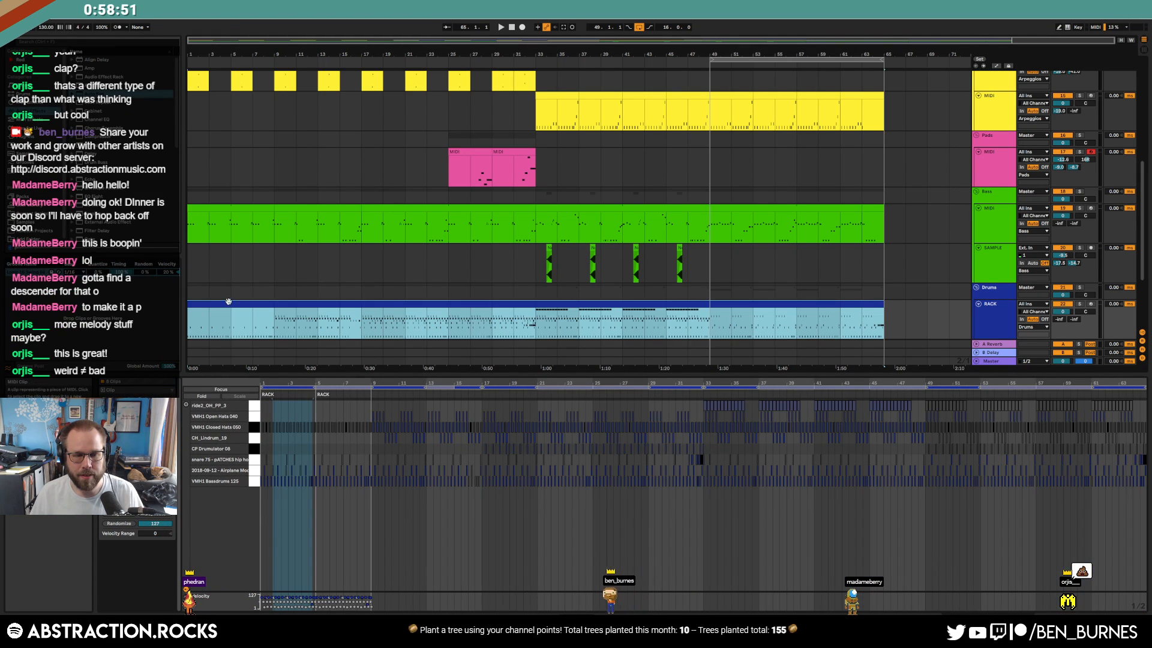
left_click(157, 449)
key("space")
left_click(715, 323)
Play from bar 49, select the Leads clip there and turn up its Auto Pan amount
left_click(706, 329)
key("space")
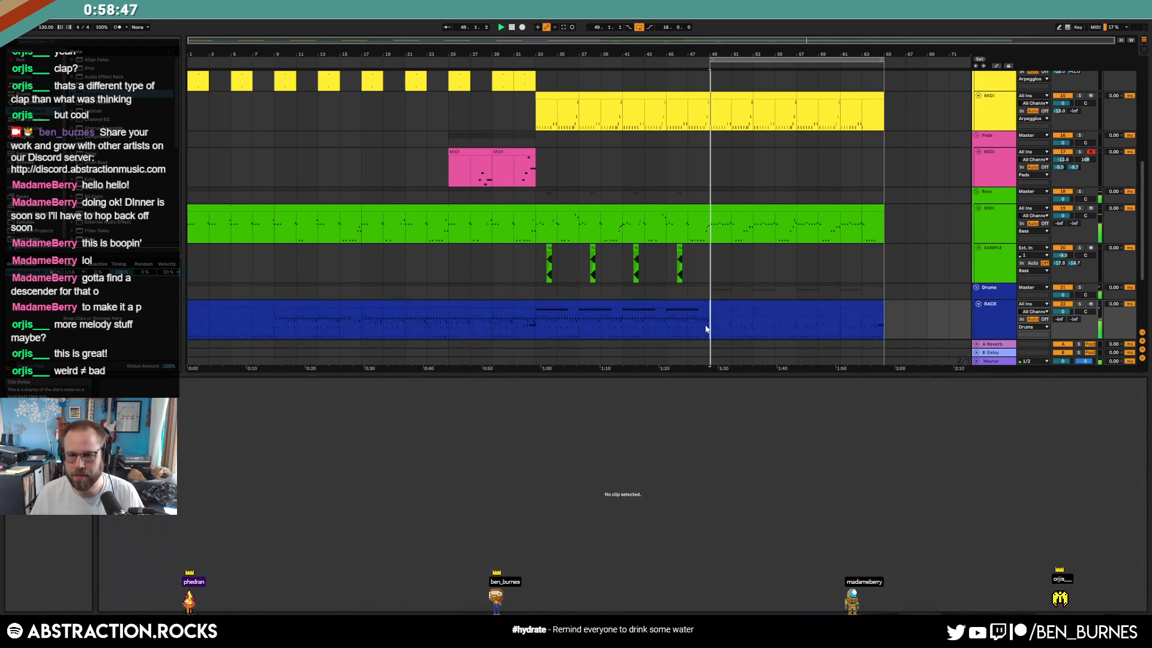
key("space")
key("shift+Tab")
scroll(758, 366, "up", 5)
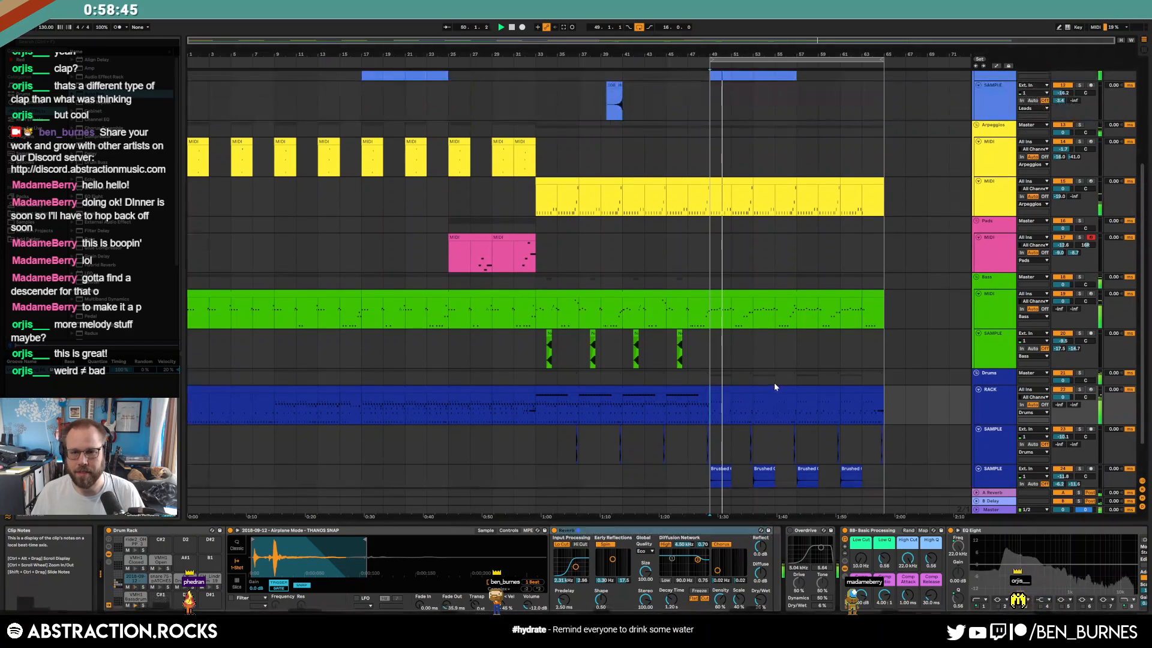
left_click(743, 130)
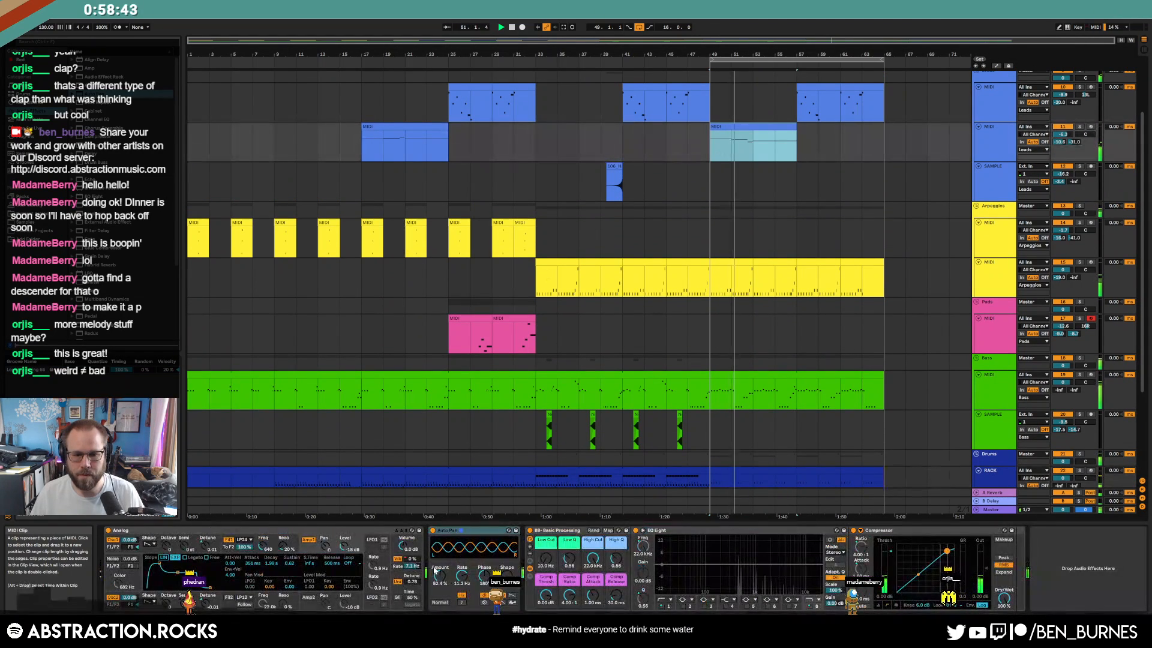
mouse_move(439, 575)
left_mouse_down()
mouse_move(440, 537)
mouse_move(440, 580)
left_mouse_up()
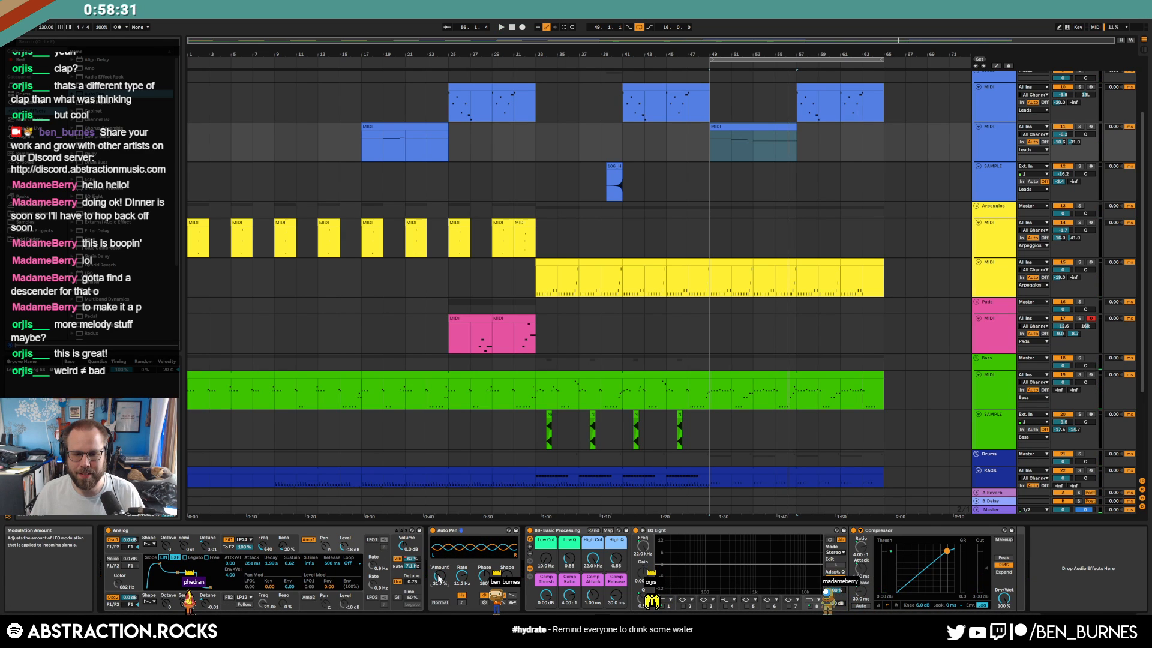
Paste the rising Auto Pan automation from bars 49–57 onto bar 17
key("a")
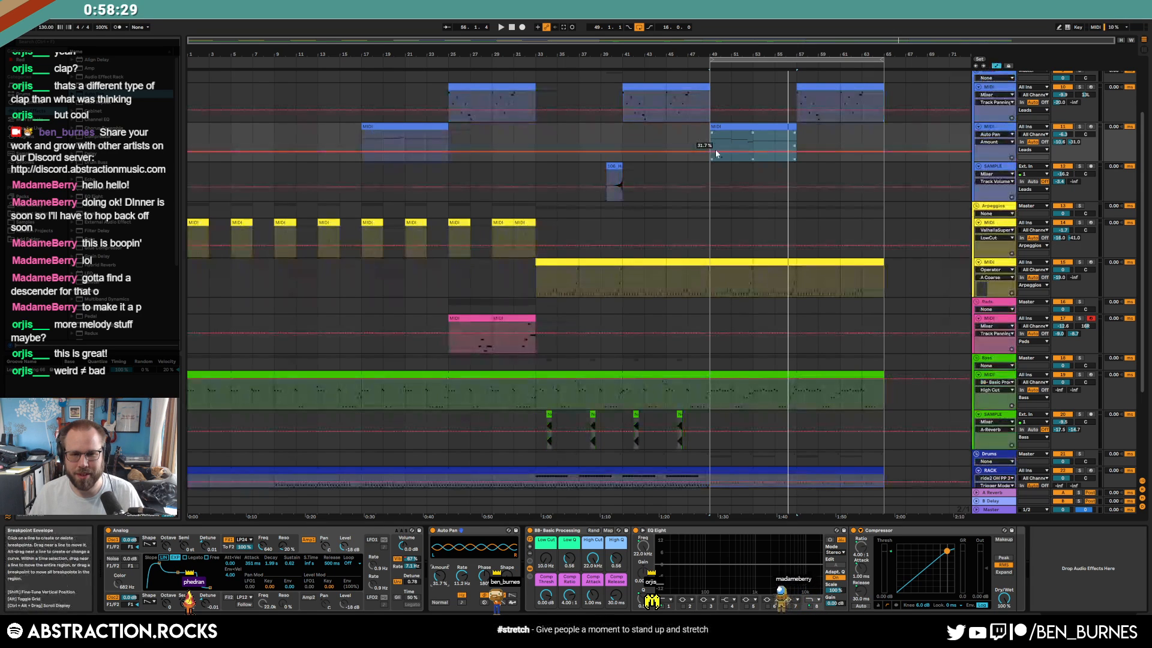
key("space")
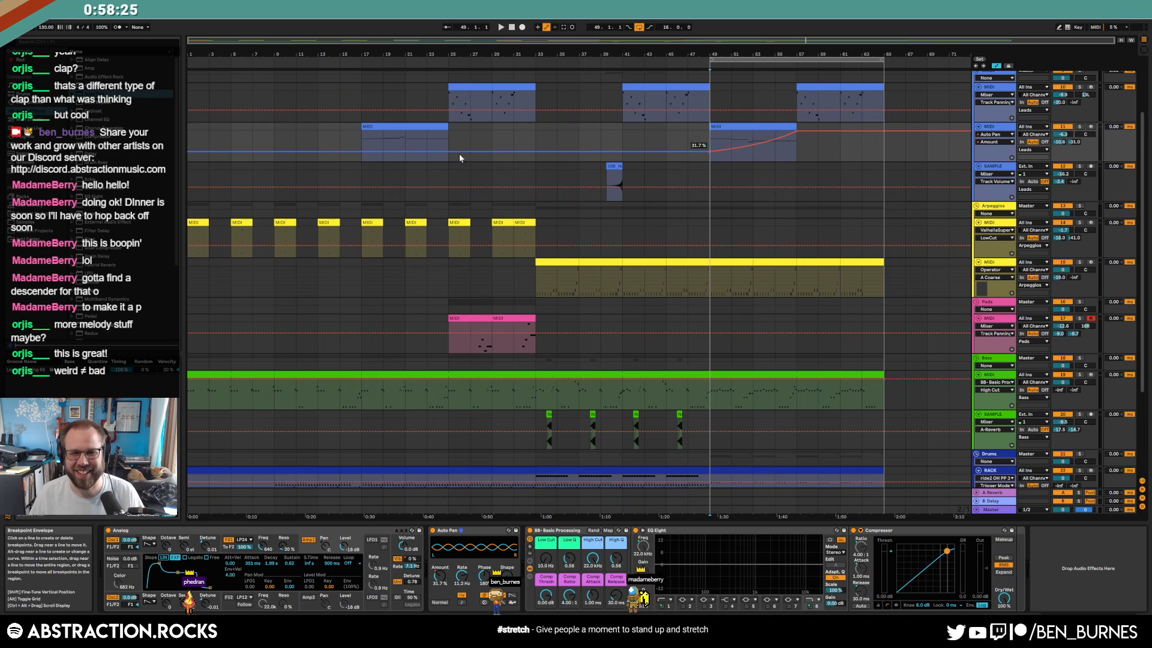
left_click(796, 132)
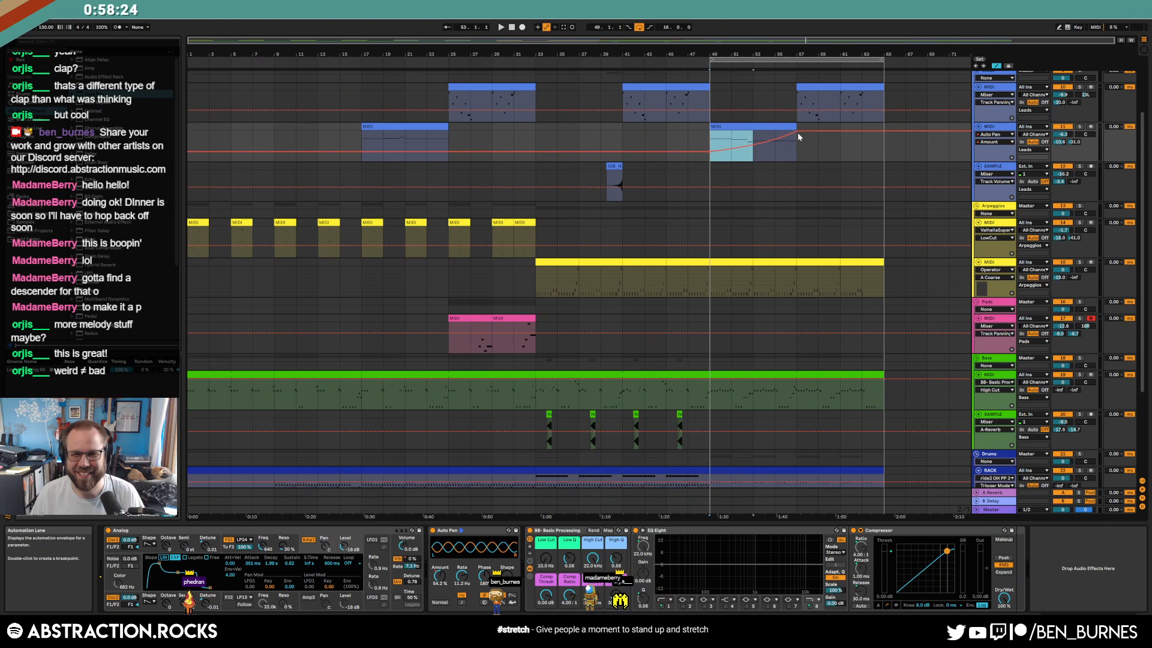
left_click(362, 142)
key("ctrl+v")
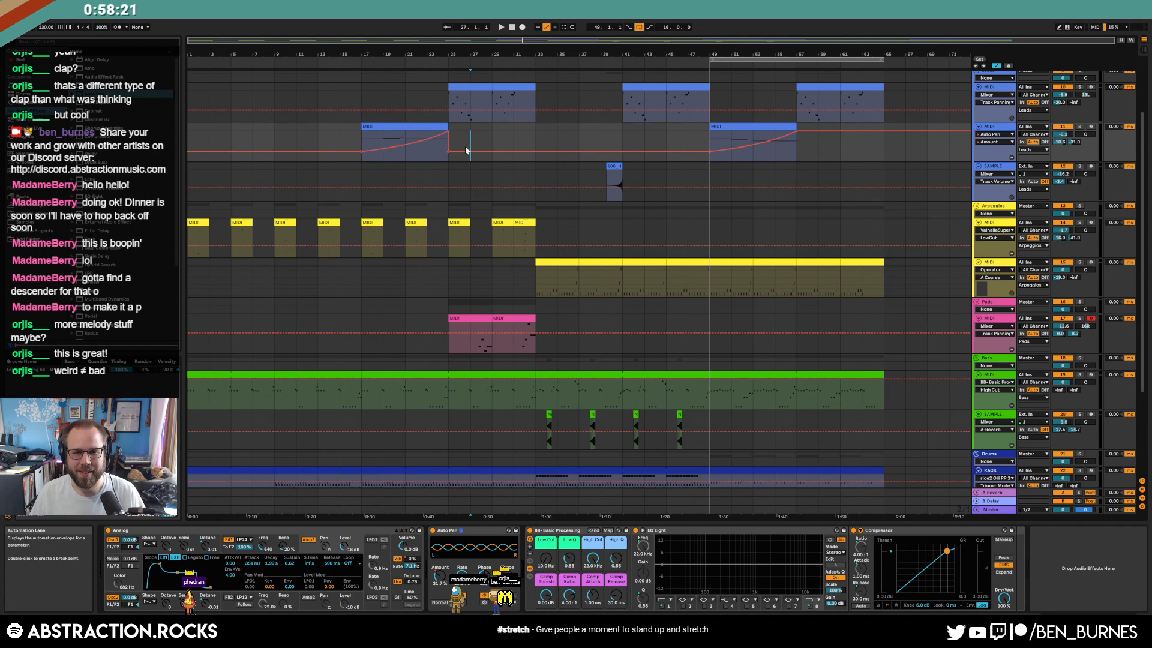
Remove the bar 25 breakpoint and set a bar 59 breakpoint to 26.9%
left_click(450, 152)
left_click_drag(819, 131, 818, 152)
left_click_drag(612, 139, 591, 142)
left_click_drag(827, 142, 844, 144)
left_click(841, 144)
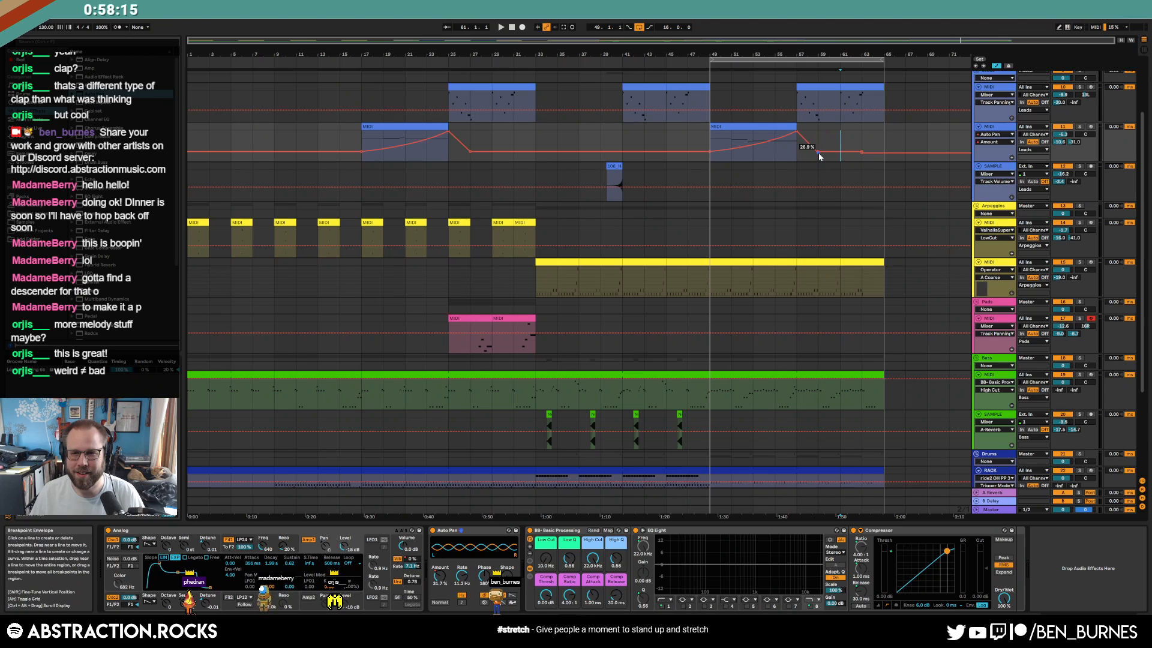
Play from bar 49 to audition the new automation, toggling the envelope view
left_click(710, 142)
key("space")
key("a")
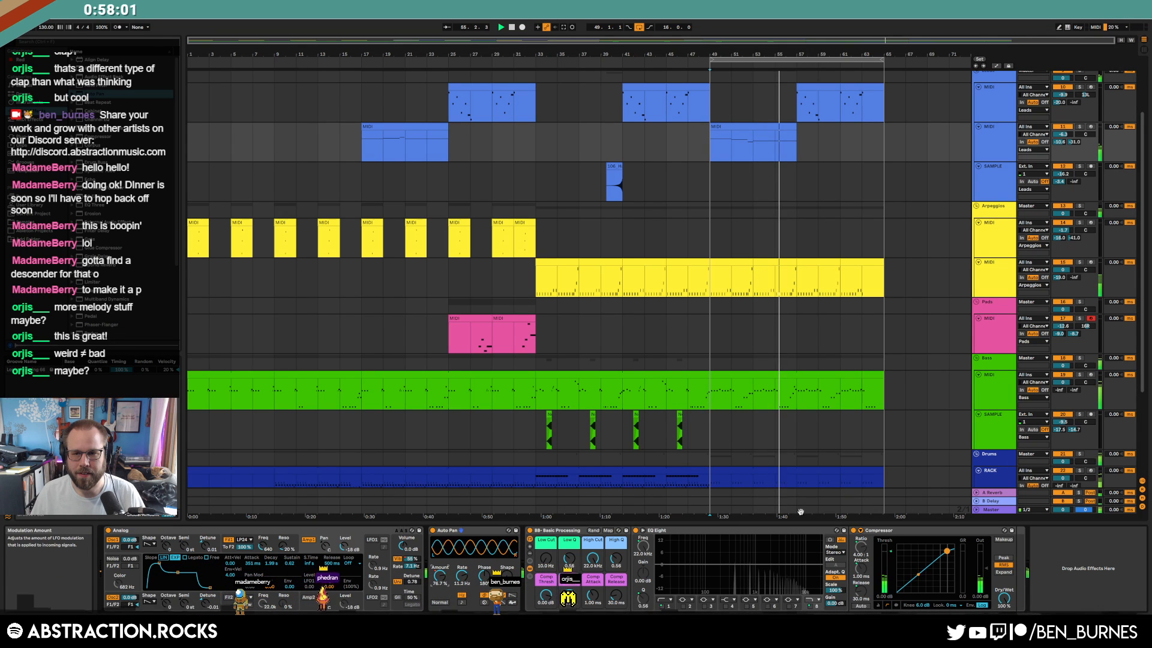
key("a")
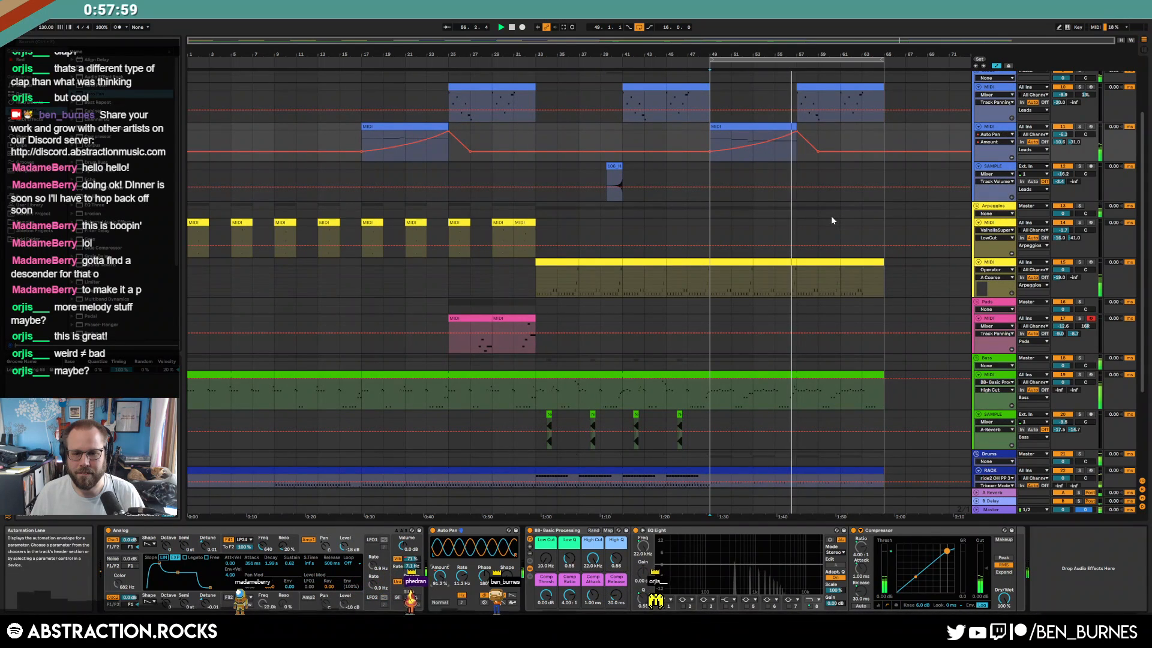
key("a")
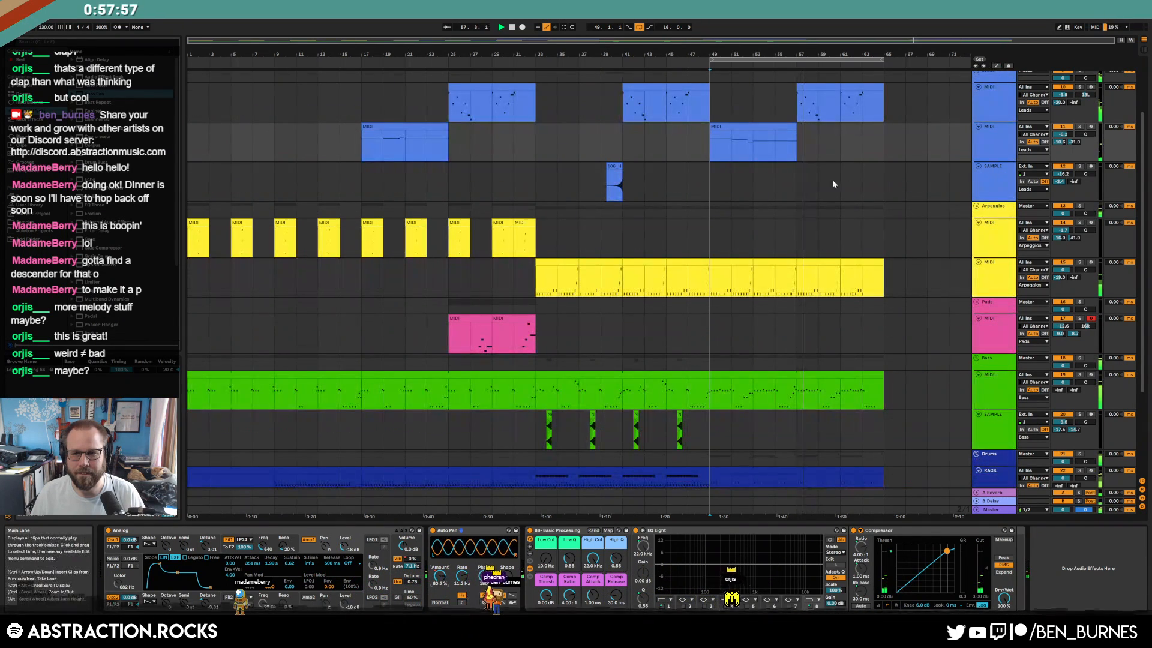
Show the device chain of the top Leads clip at bars 57–61
double_click(828, 90)
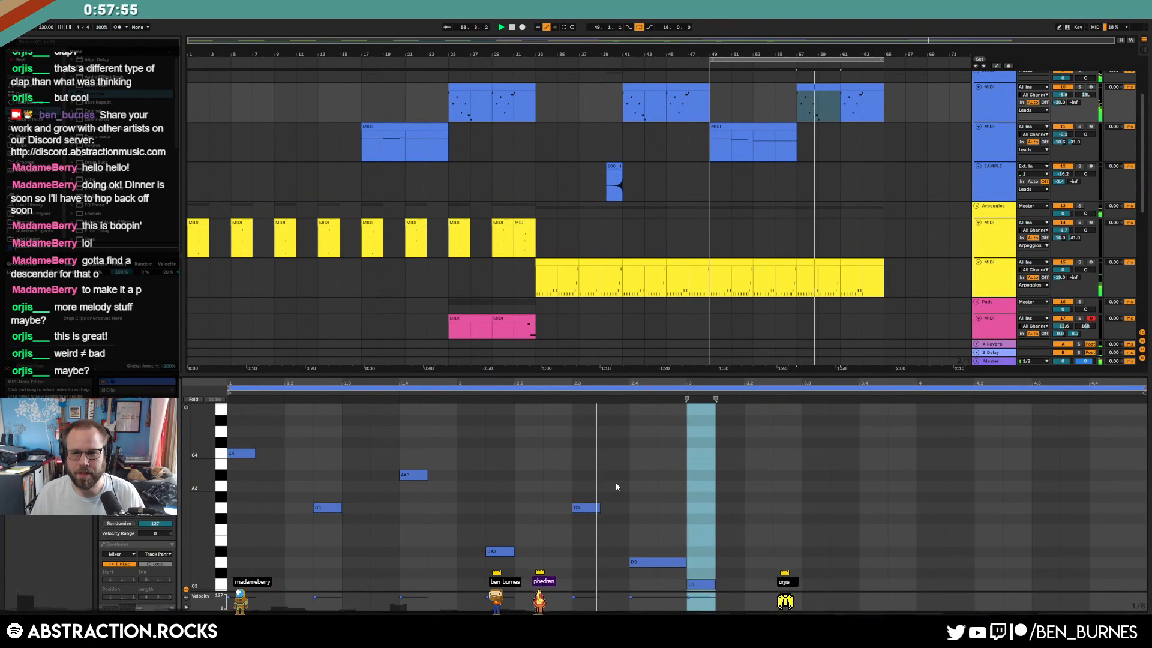
key("shift+Tab")
scroll(909, 297, "up", 2)
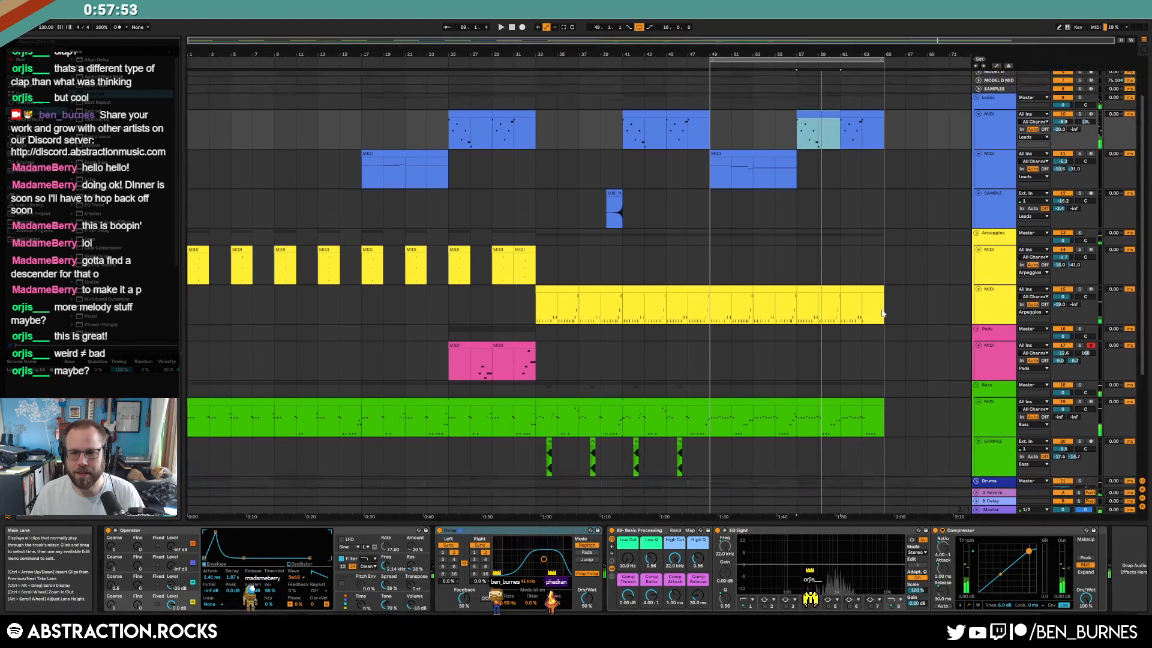
Open the bass clip from bar 49 and play it
scroll(831, 366, "down", 2)
left_click(834, 359)
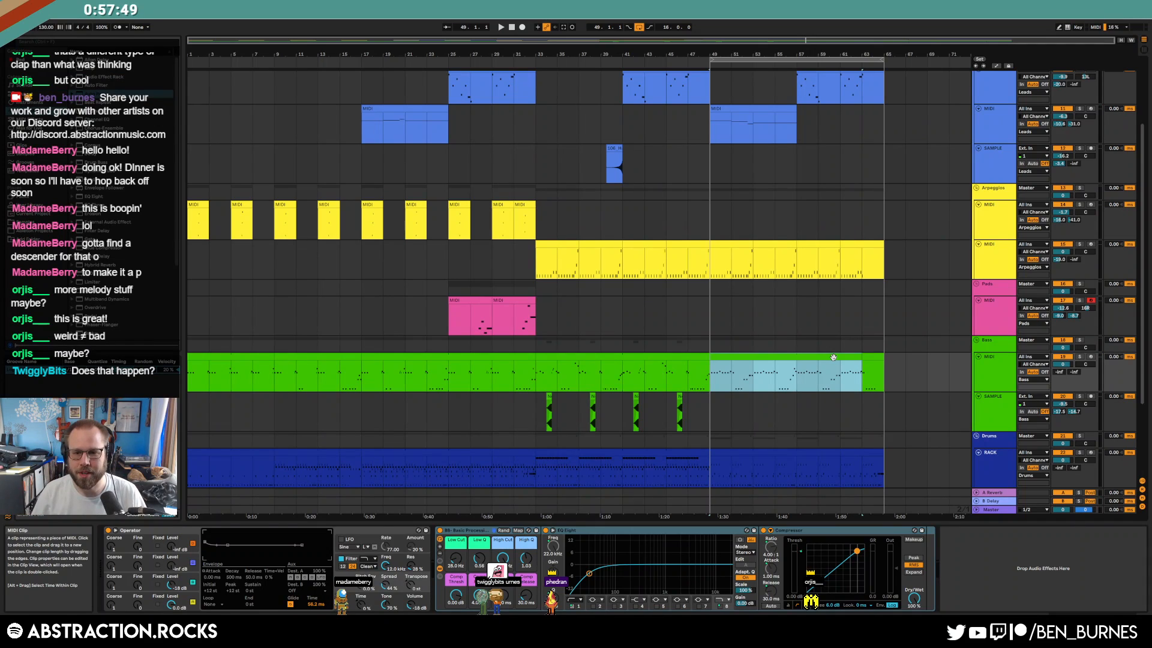
double_click(834, 358)
key("space")
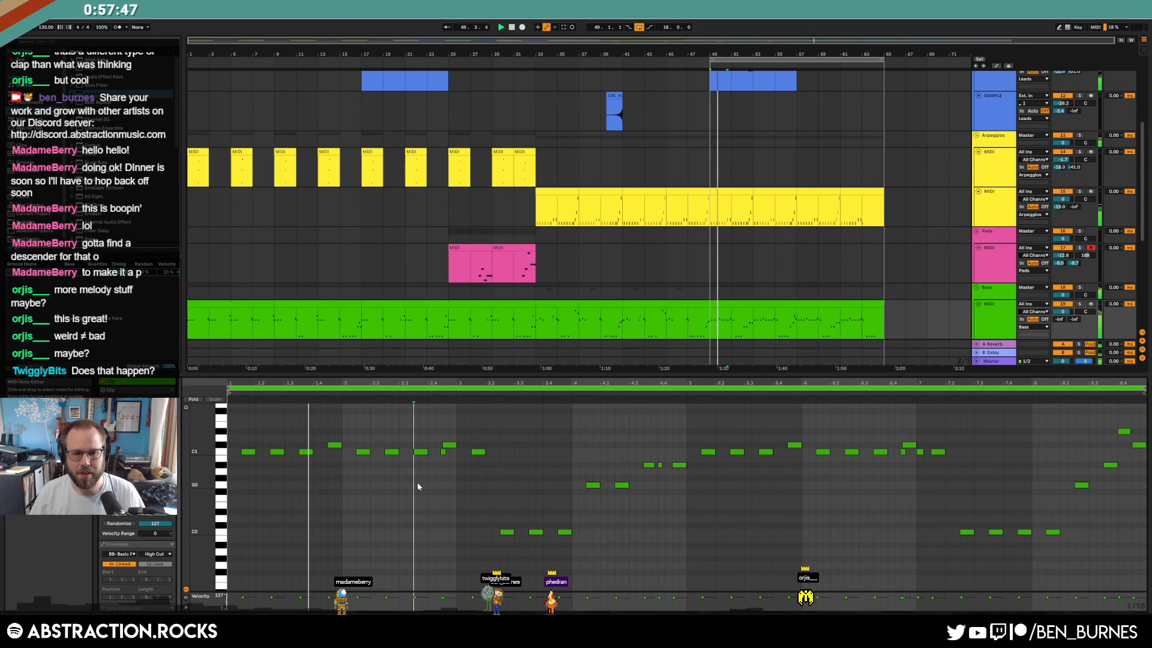
Toggle the two selected C1 bass notes with 0 and listen from bar 49
left_click_drag(432, 487, 432, 484)
key("0")
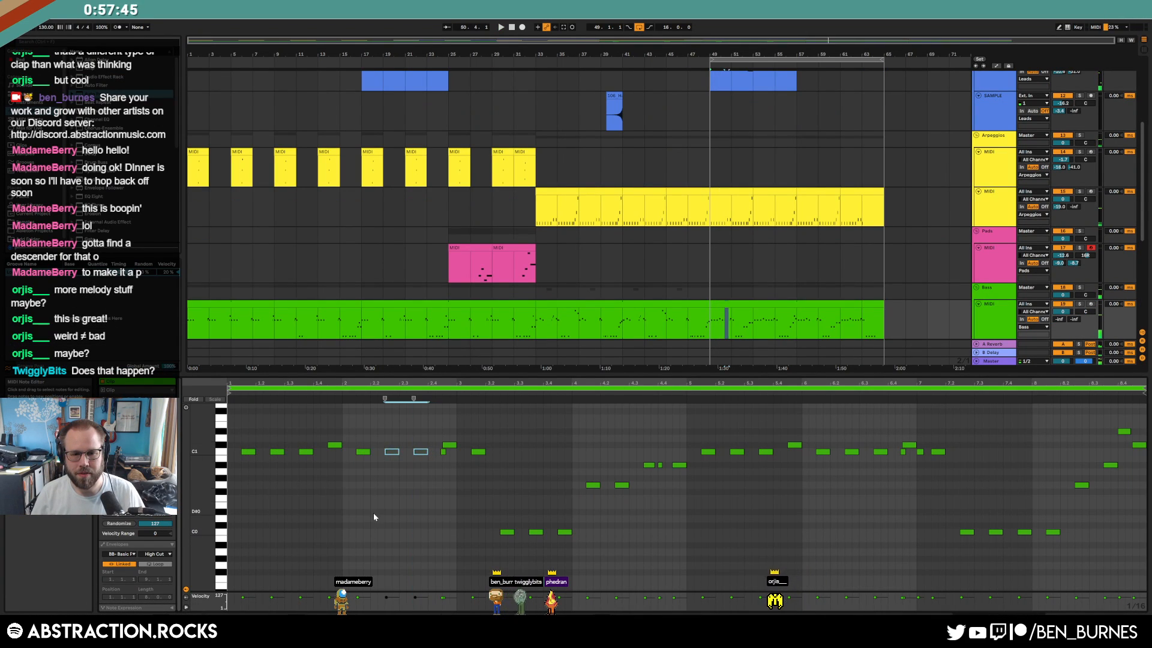
key("space")
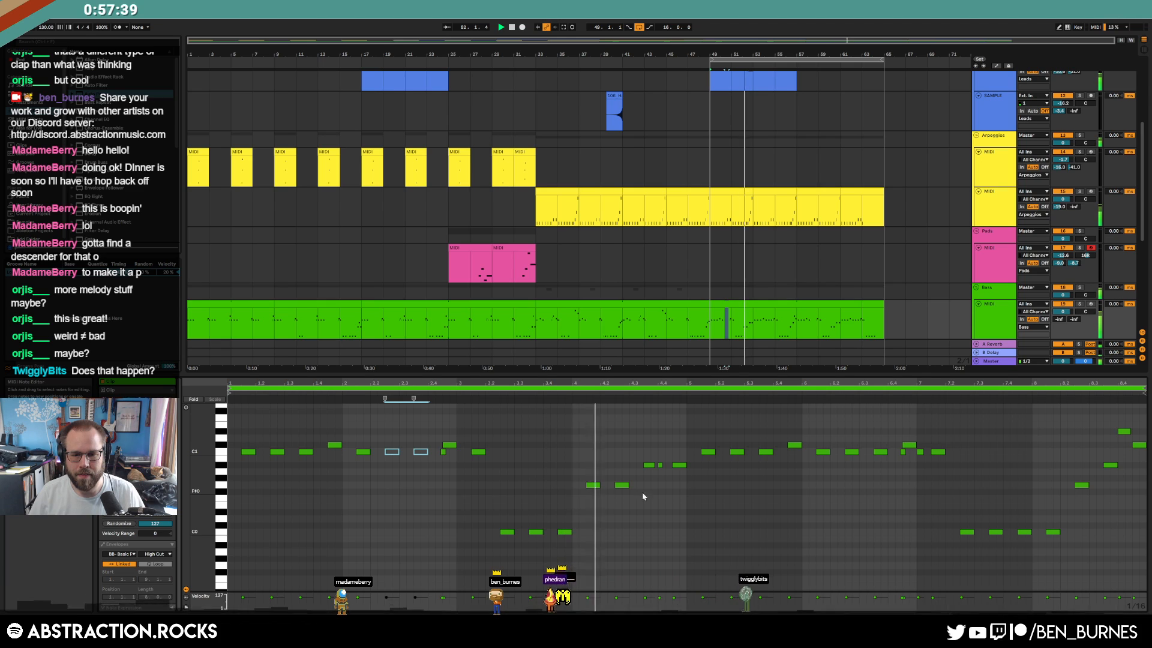
key("space")
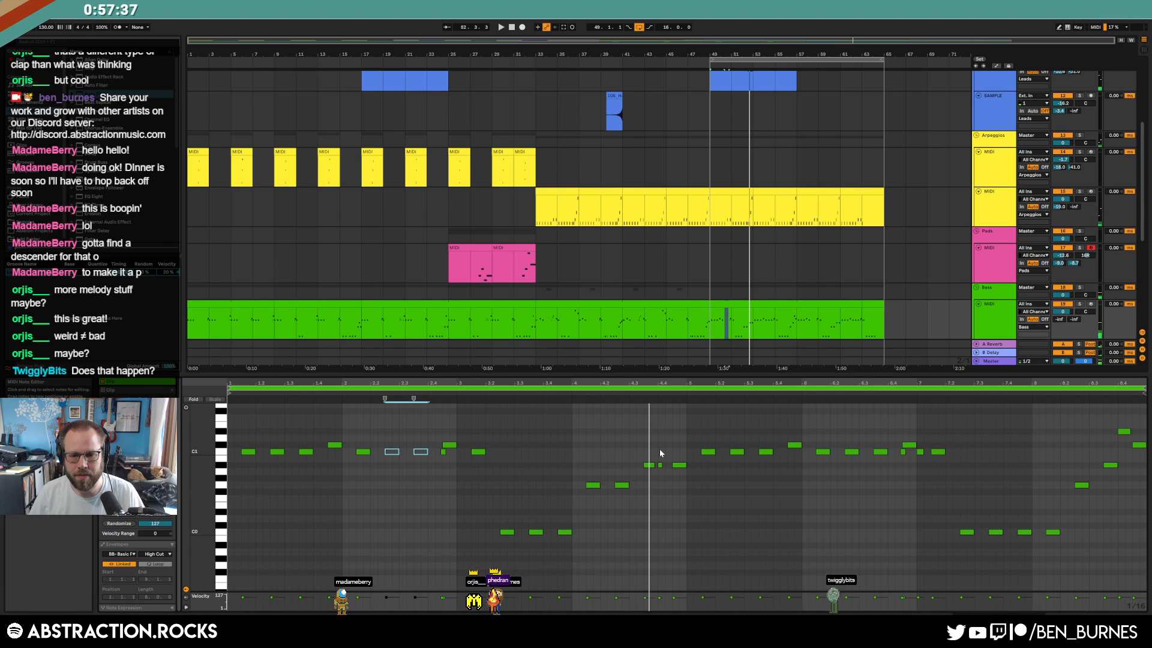
Raise a short bass note one semitone, audition it, then move it back down
left_click(660, 465)
key("Up")
left_click(618, 391)
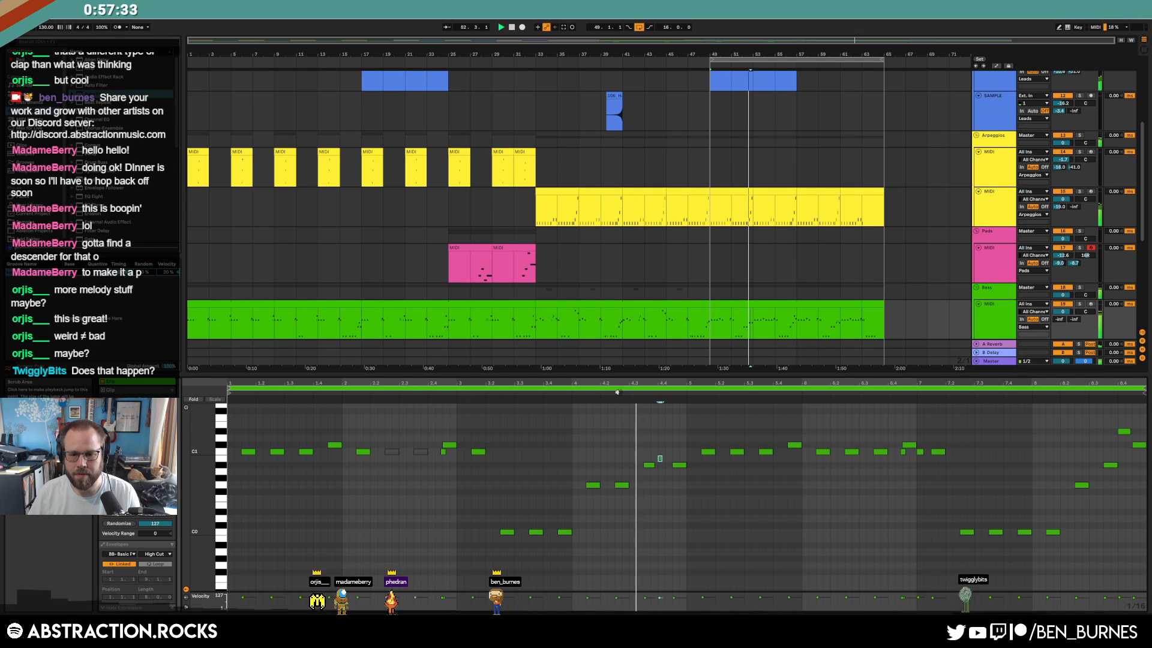
key("Down")
left_click(679, 465)
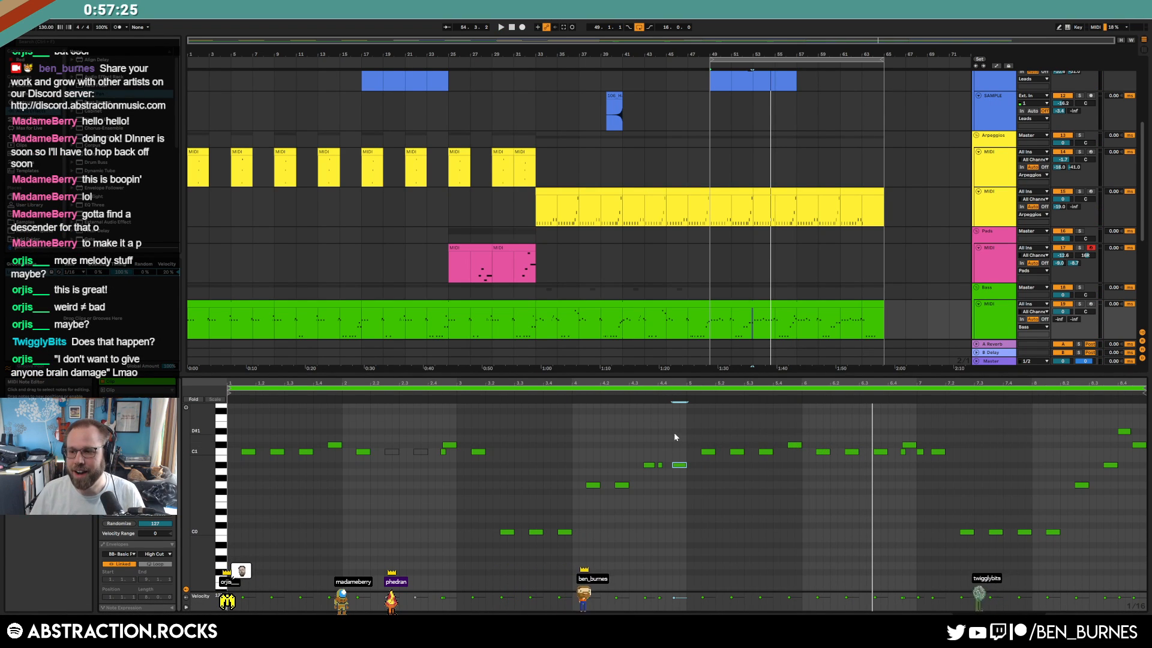
Select the two muted C1 notes, then reselect the bass section at bar 49
left_click(412, 480)
left_click_drag(383, 441, 421, 469)
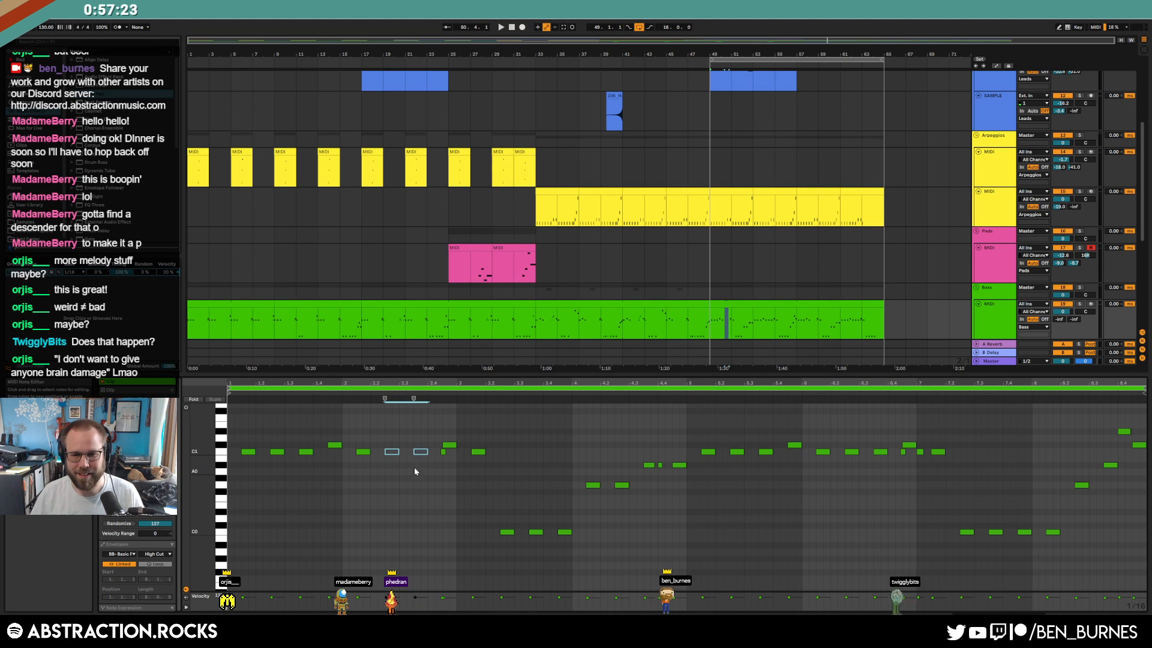
left_click(802, 307)
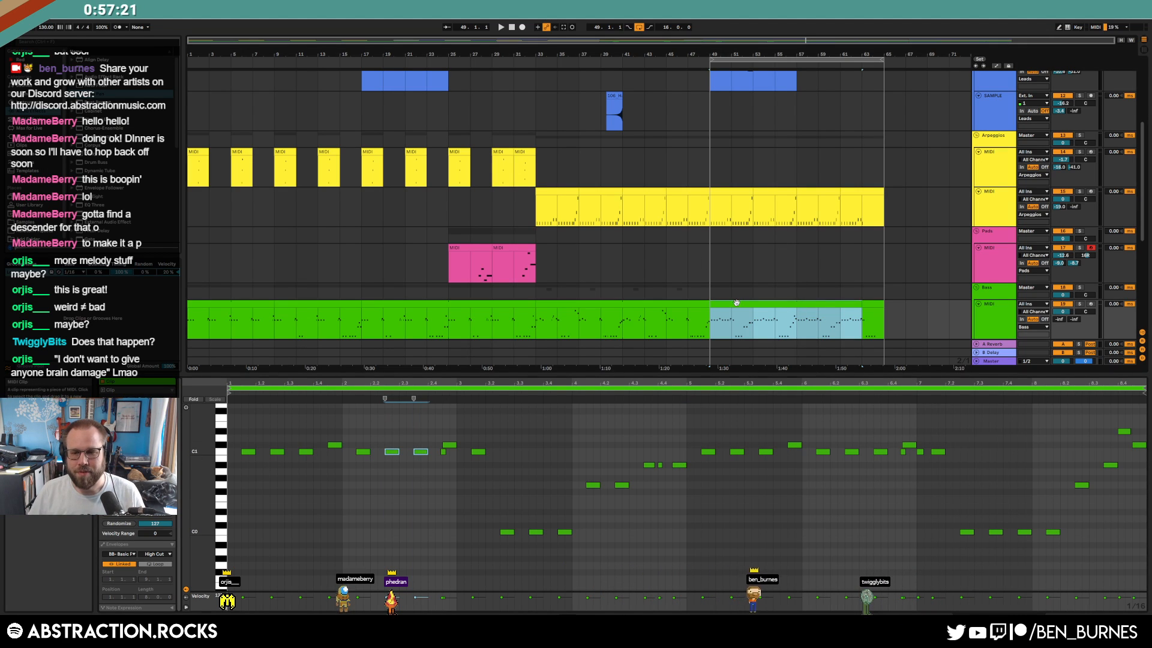
scroll(804, 316, "down", 3)
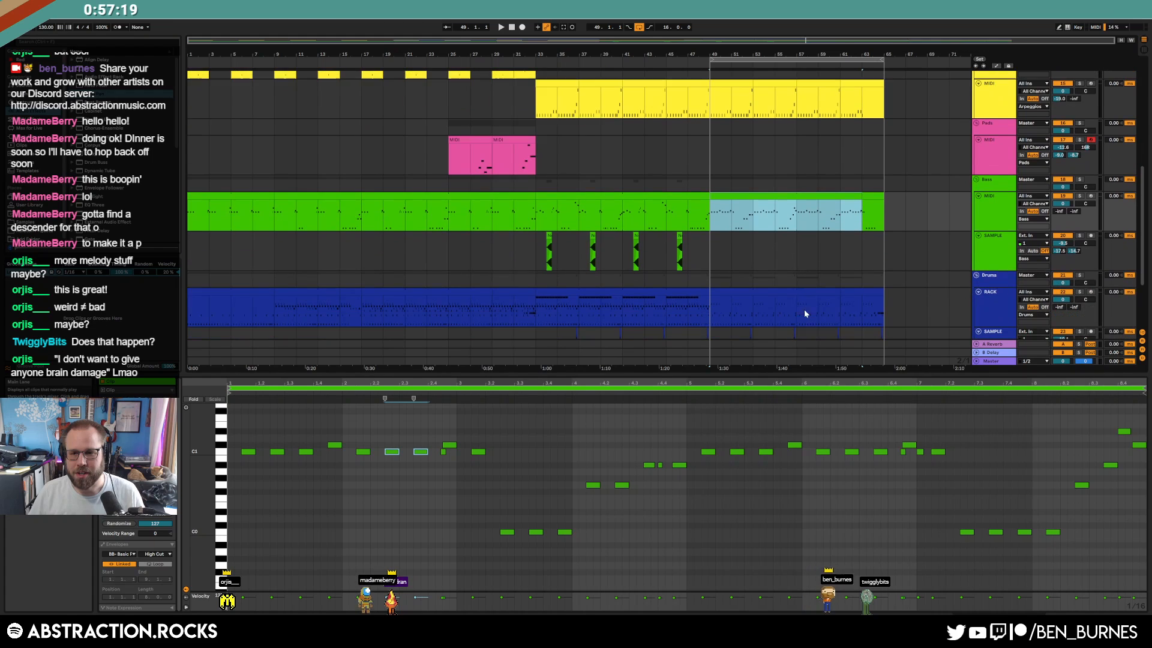
Move the bar-49 bass clip right and paste bass bars 33–47 into bars 49–63
left_click(645, 195)
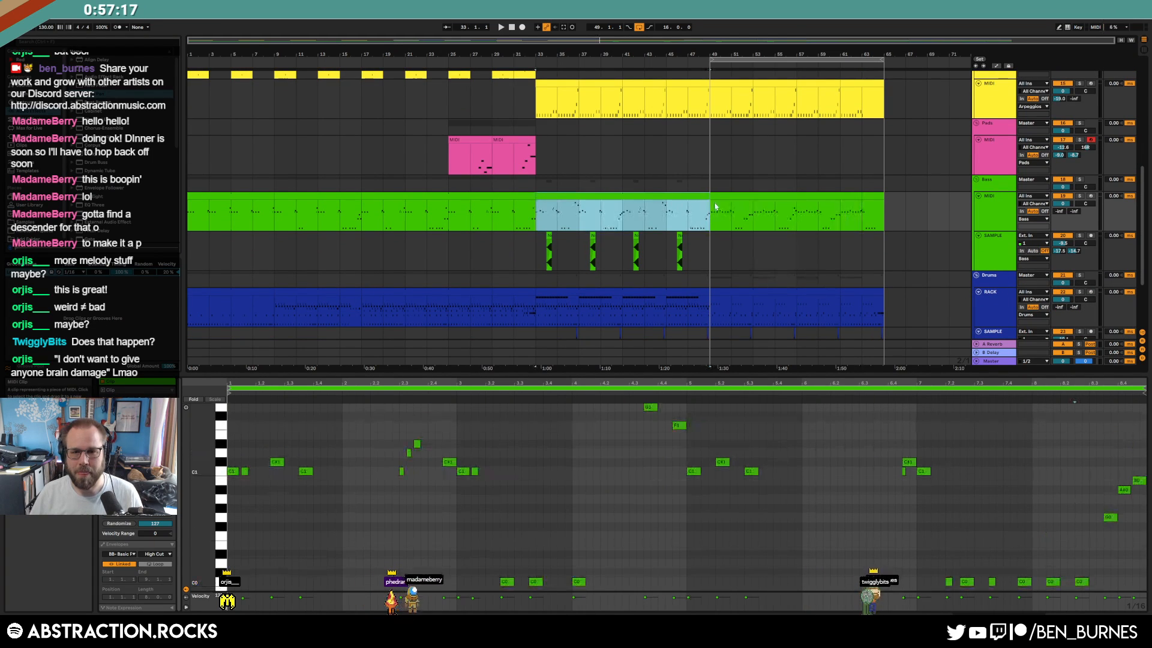
left_click(740, 200)
left_click_drag(792, 203, 965, 204)
left_click_drag(617, 220, 474, 216)
left_click(642, 206)
key("ctrl+v")
key("space")
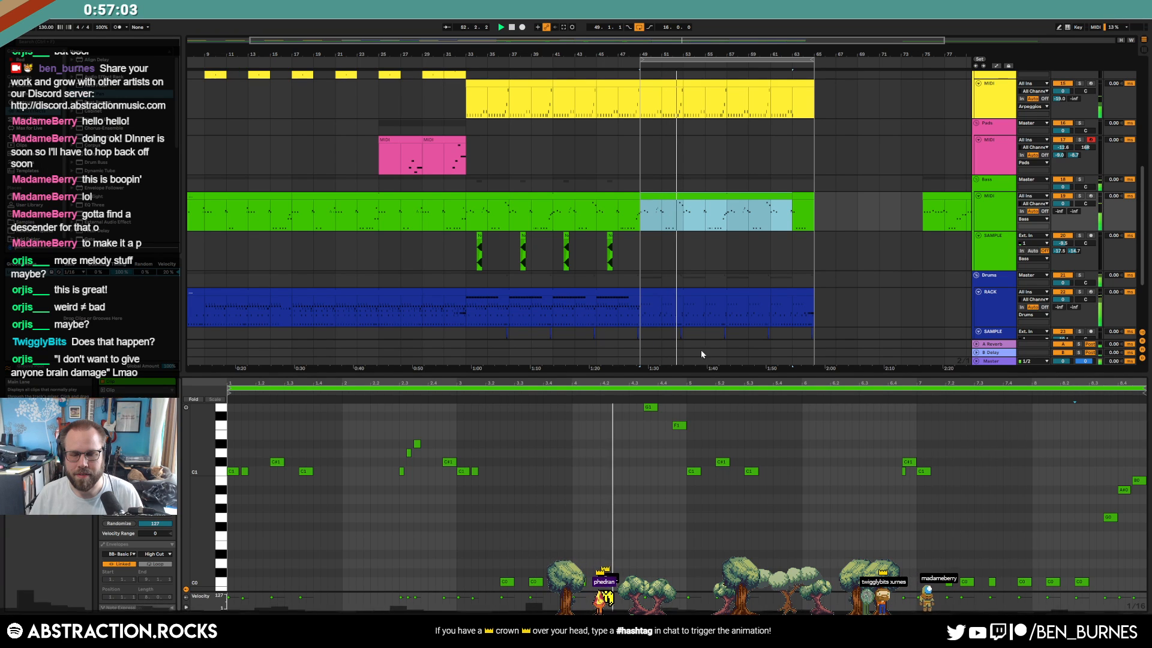
Shift a C0 note earlier, add four short C0 notes and a note after the C1
left_click_drag(579, 581, 565, 581)
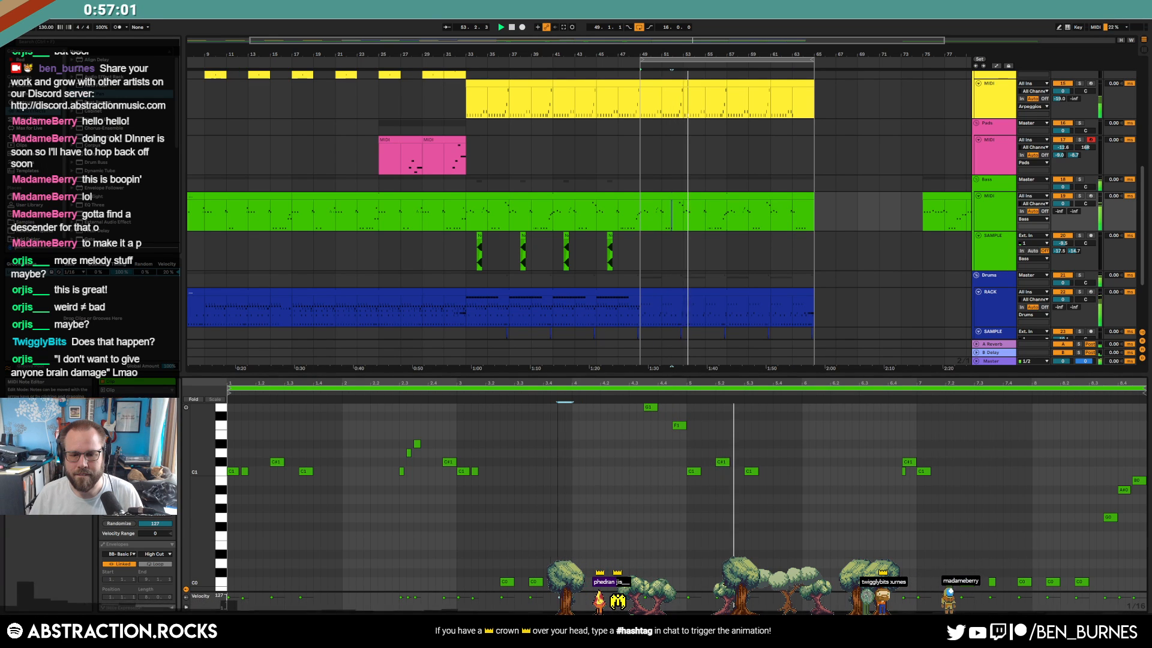
left_click(721, 500)
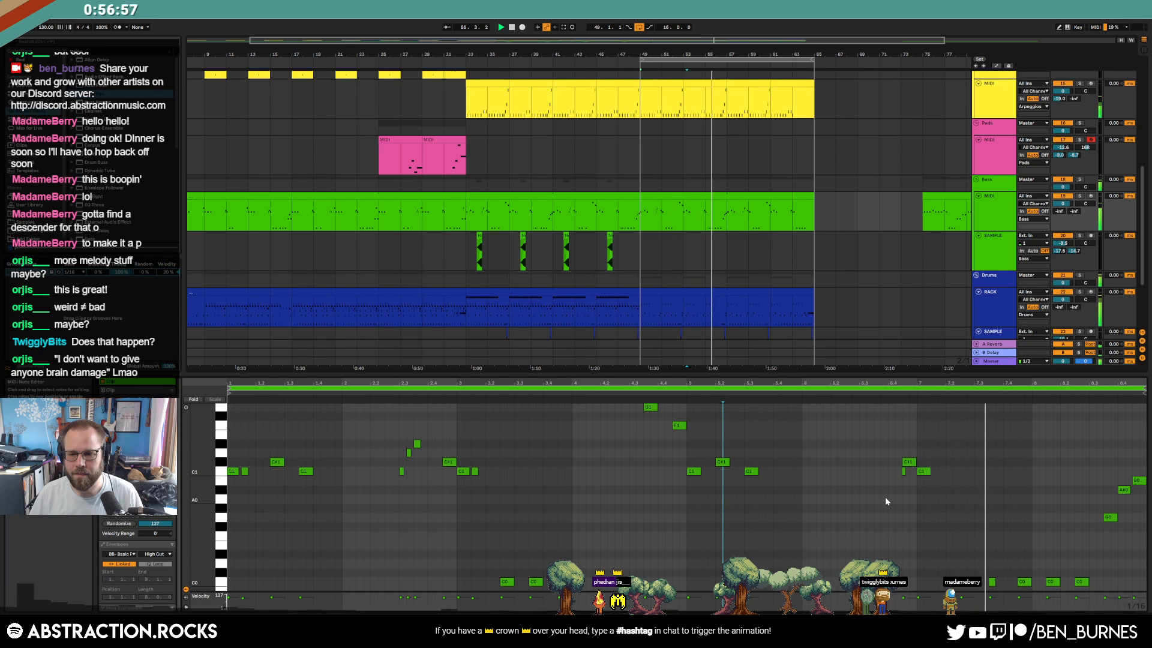
double_click(934, 581)
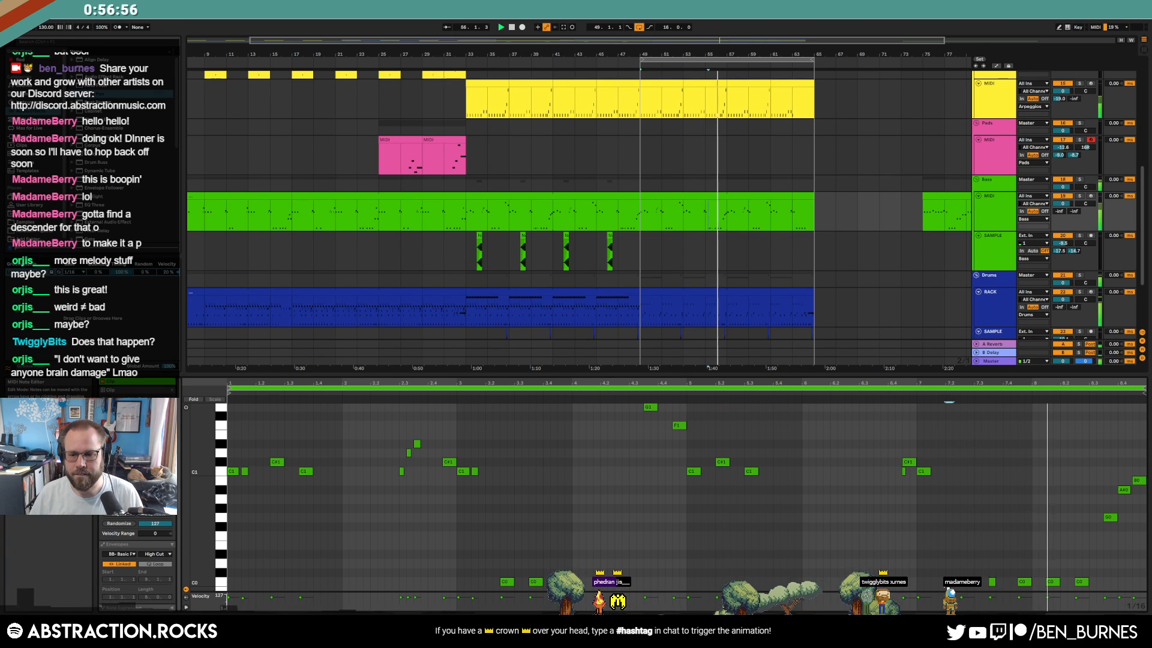
double_click(952, 581)
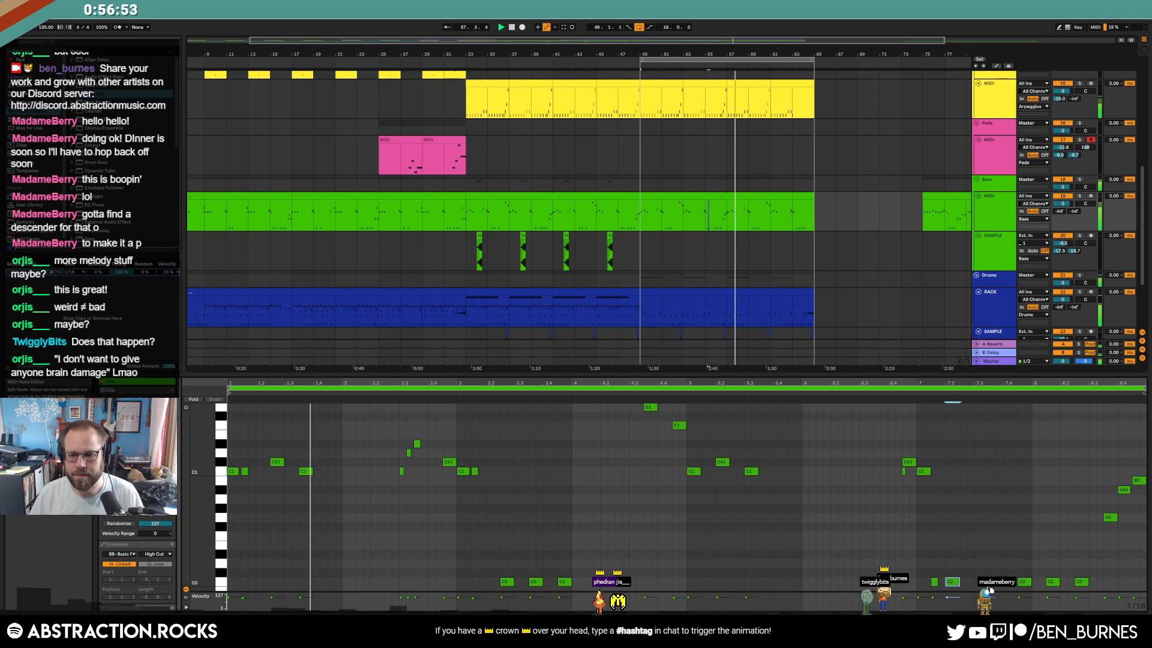
double_click(978, 581)
double_click(993, 581)
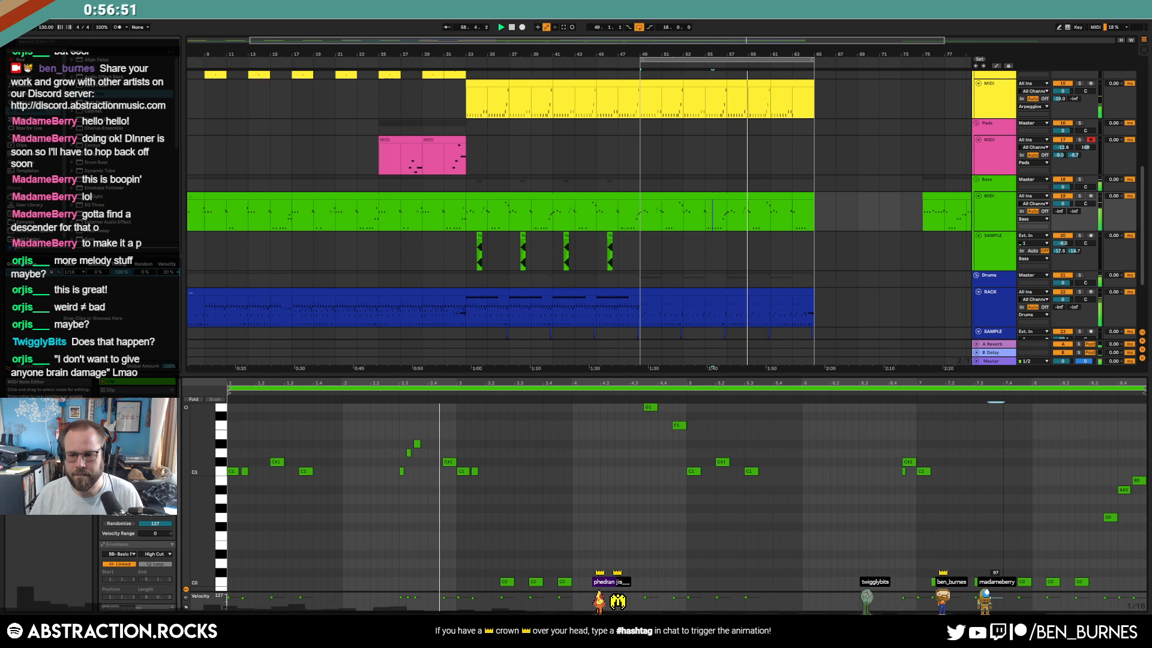
left_click(746, 539)
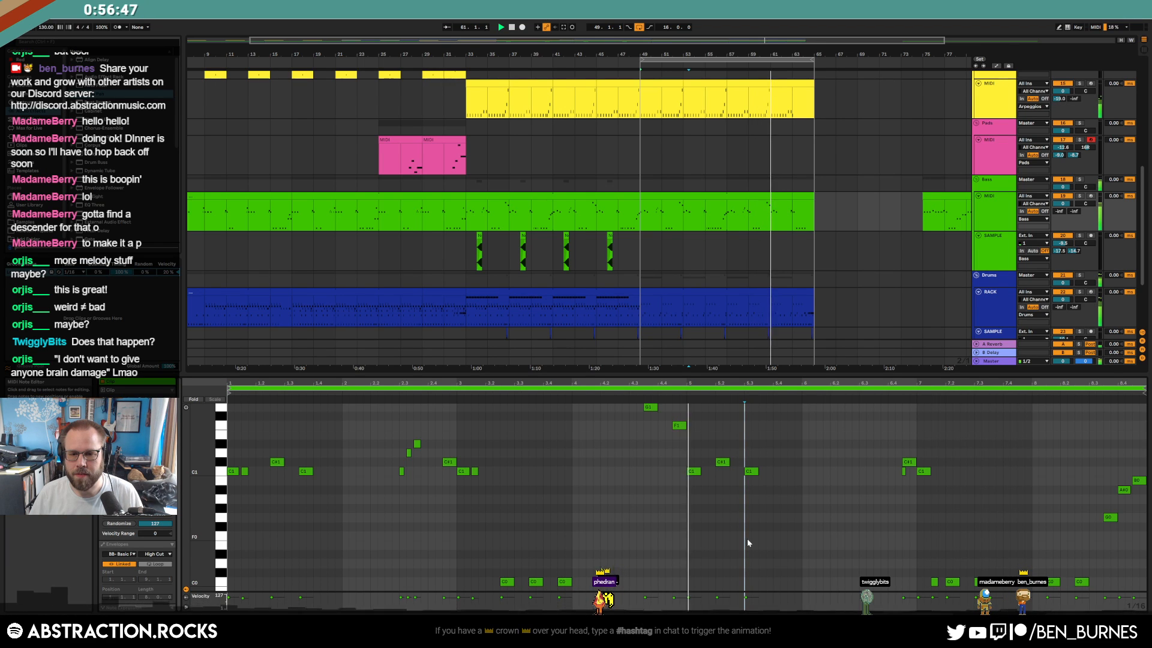
double_click(705, 472)
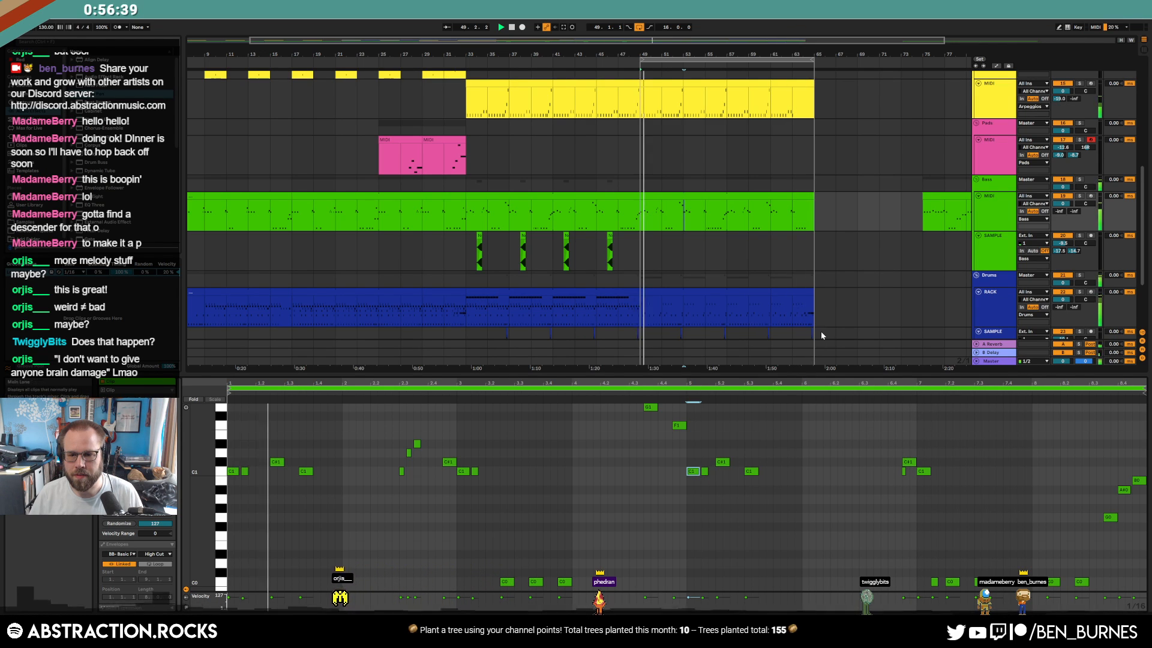
scroll(807, 306, "down", 2)
Paste the drum clip from bars 33–49 at bar 65
left_click(813, 304)
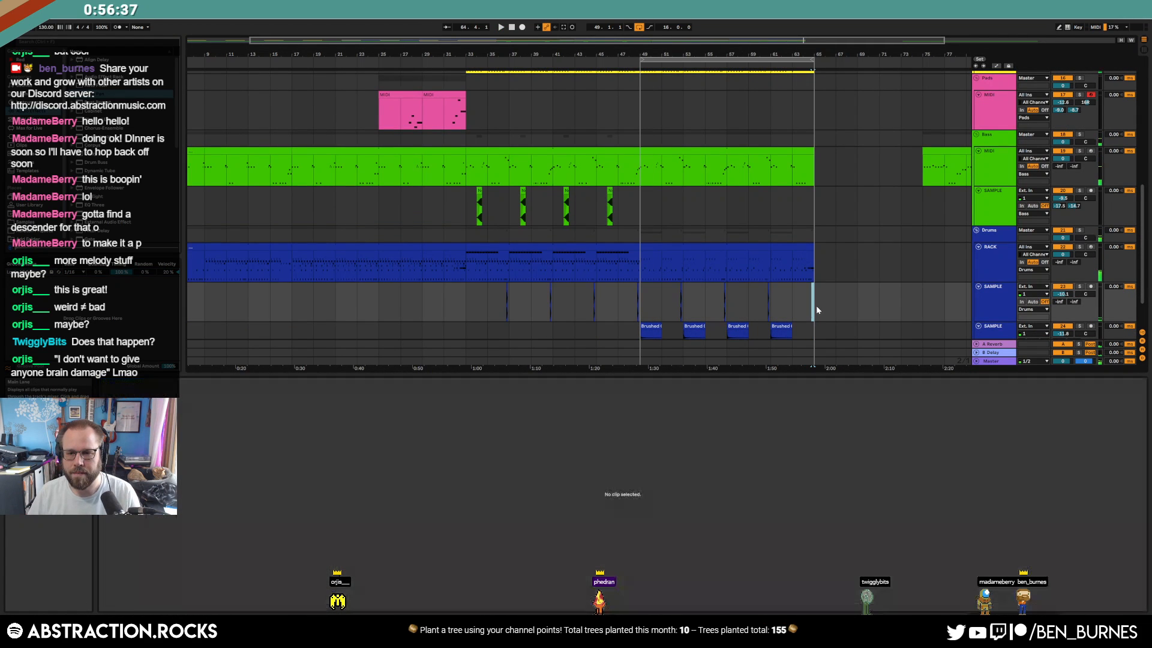
left_click(546, 260)
left_click(820, 255)
key("ctrl+v")
In the bar-61 drum clip, move the last-bar snare fill up to the clap row
left_click(796, 259)
left_click(979, 559)
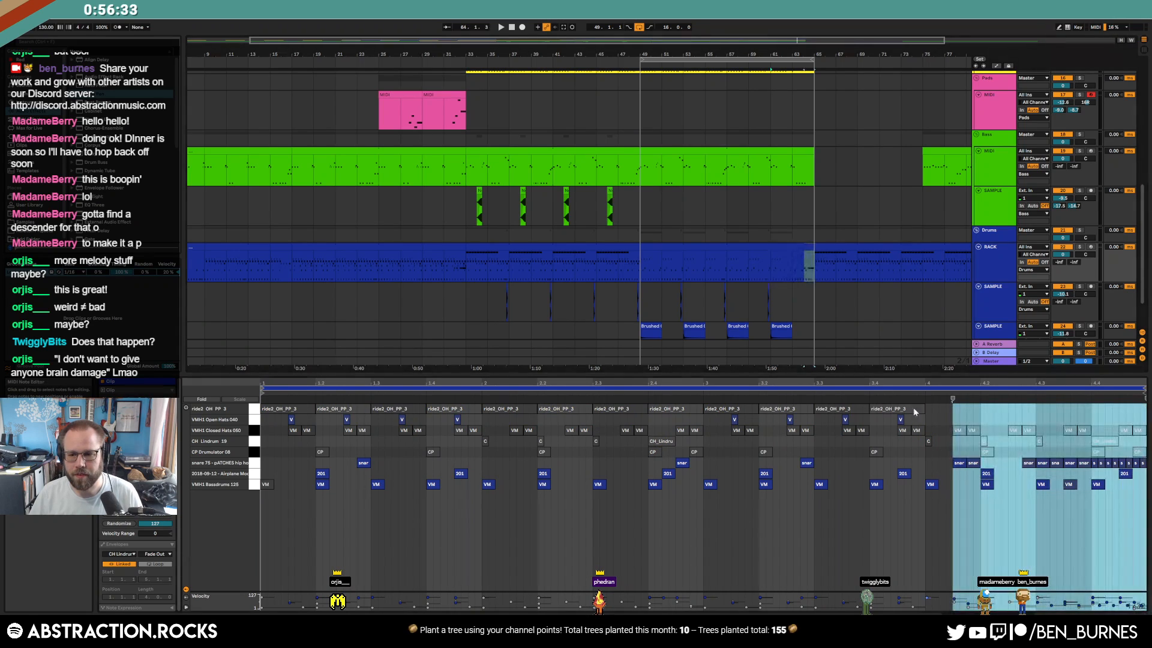
left_click(802, 244)
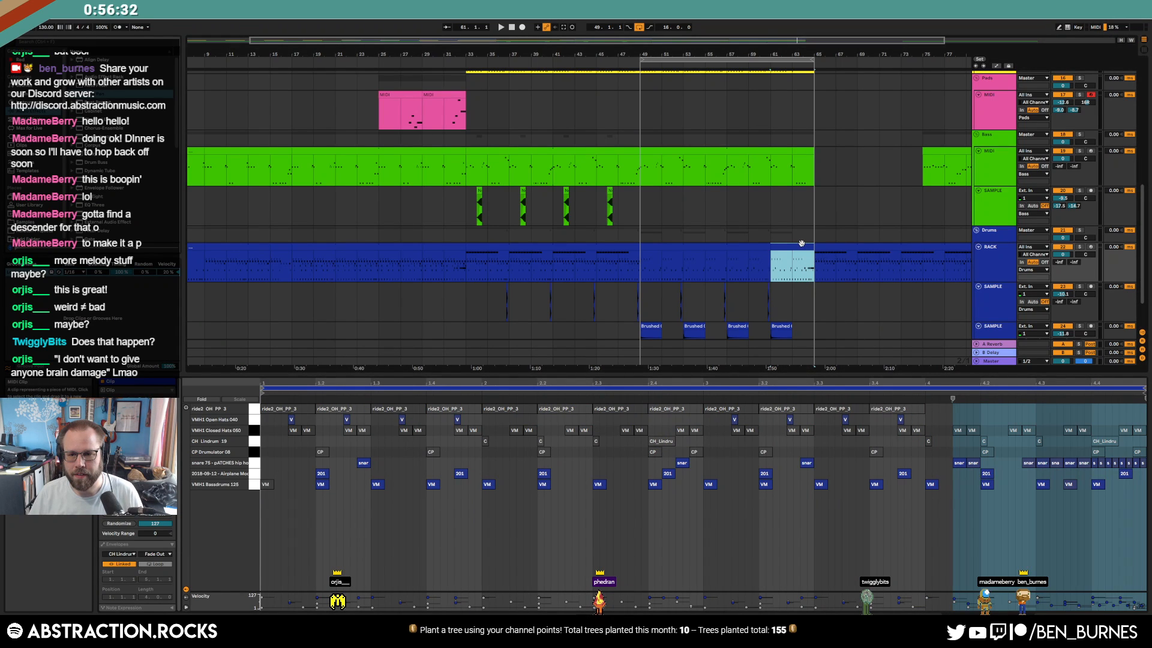
left_click(930, 456)
scroll(805, 277, "up", 3)
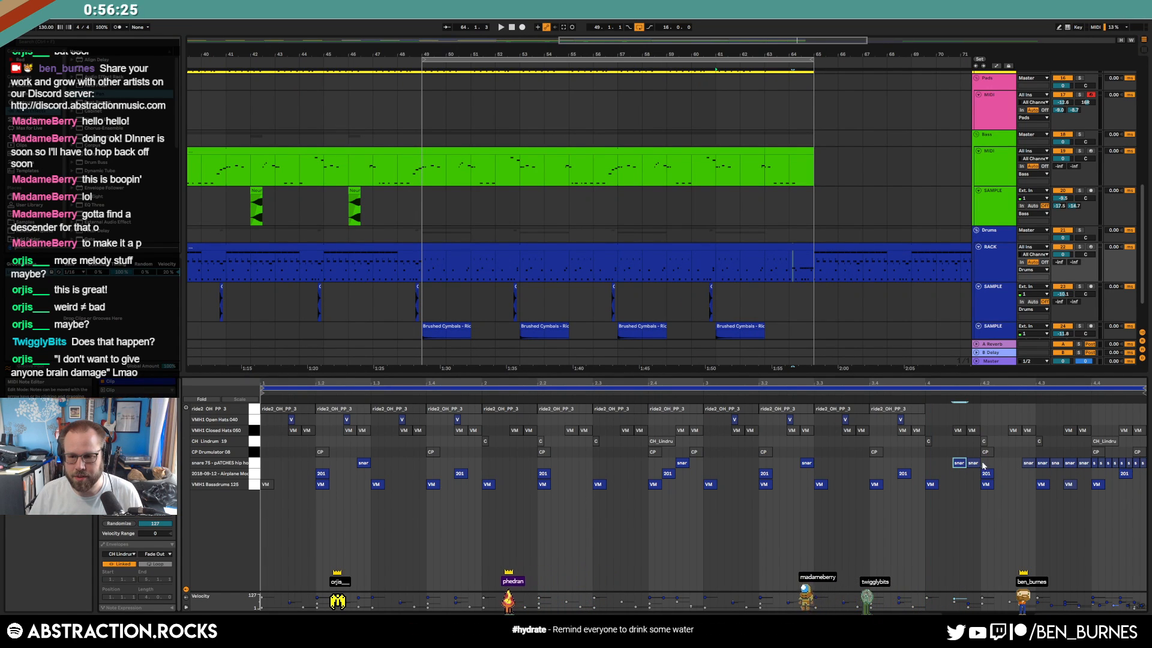
left_click_drag(952, 462, 1141, 472)
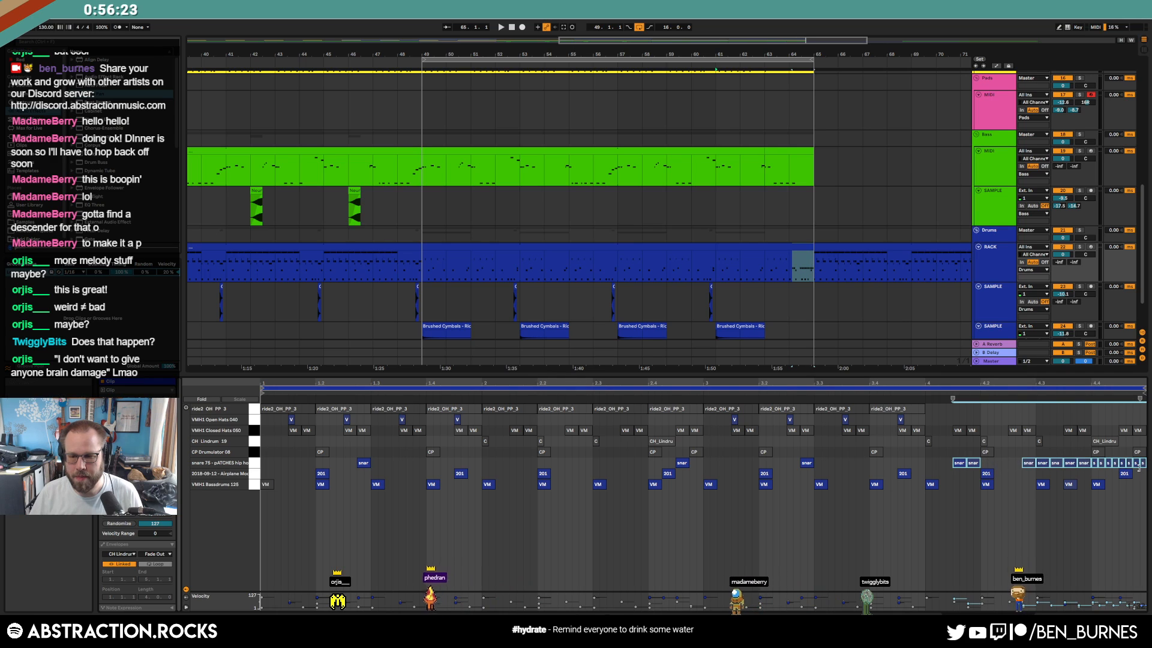
key("Up")
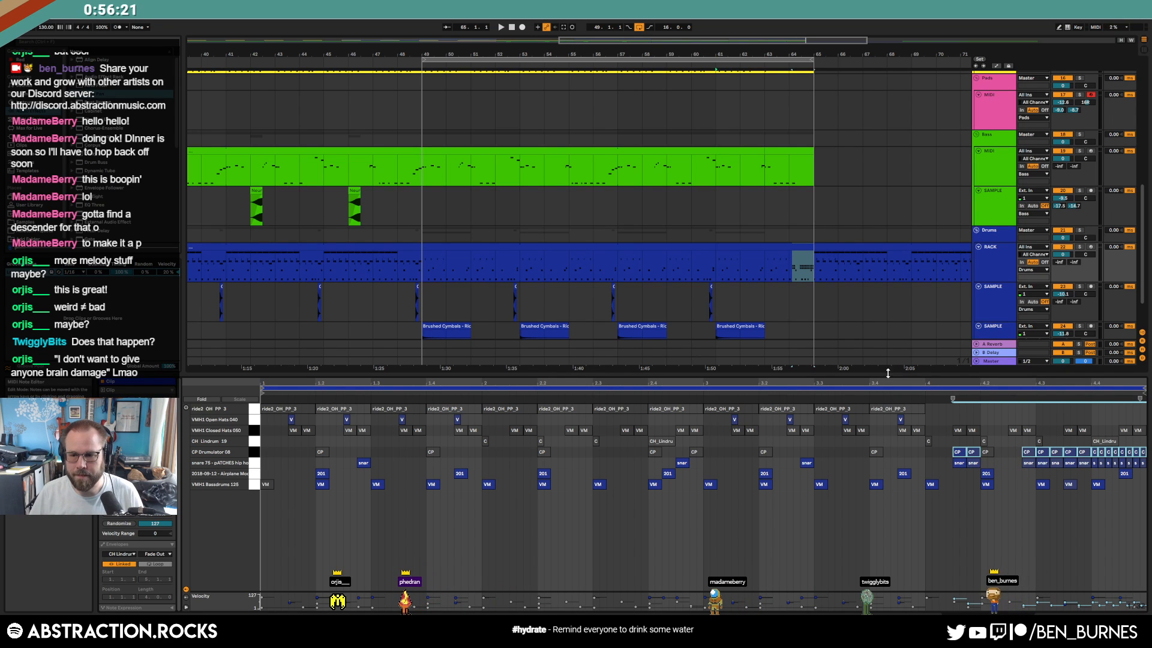
left_click(882, 394)
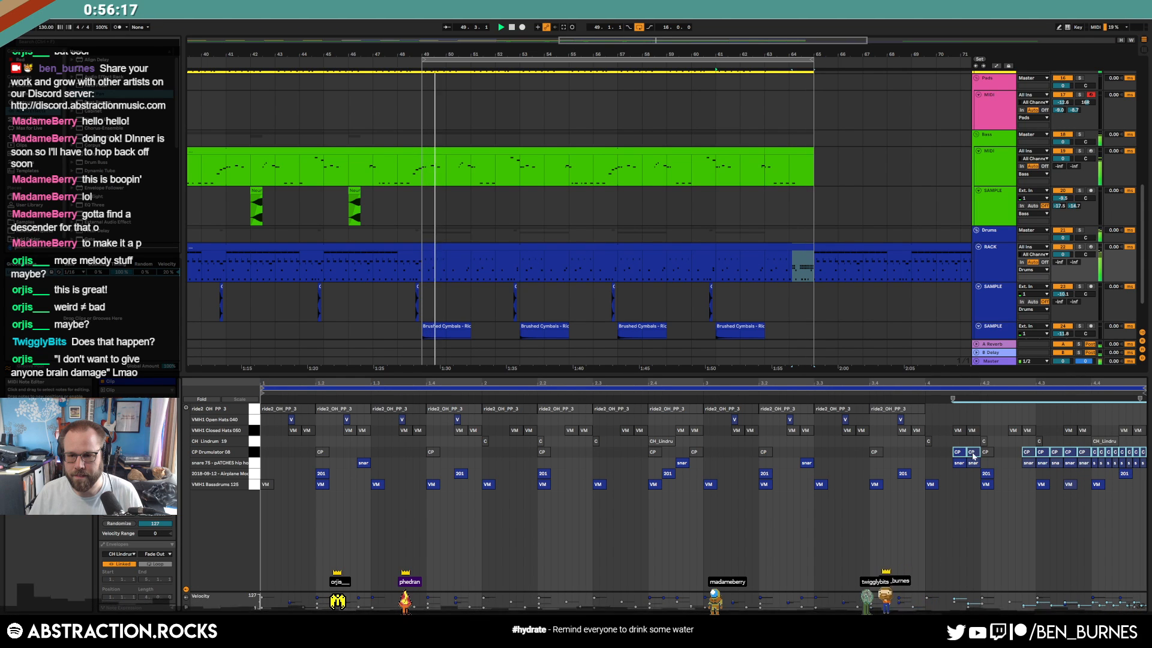
Copy the fourth Brushed Cymbals clip
scroll(809, 277, "down", 3)
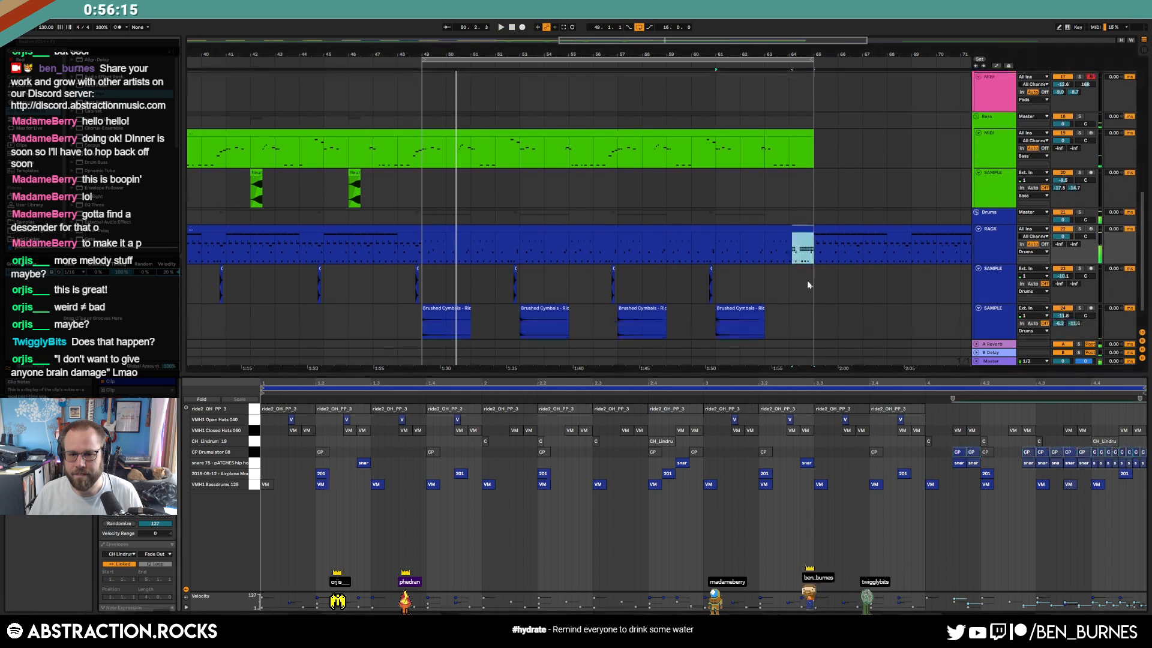
left_click(731, 299)
key("ctrl+c")
Paste the Brushed Cymbals clip at bar 65
left_click(814, 310)
key("ctrl+v")
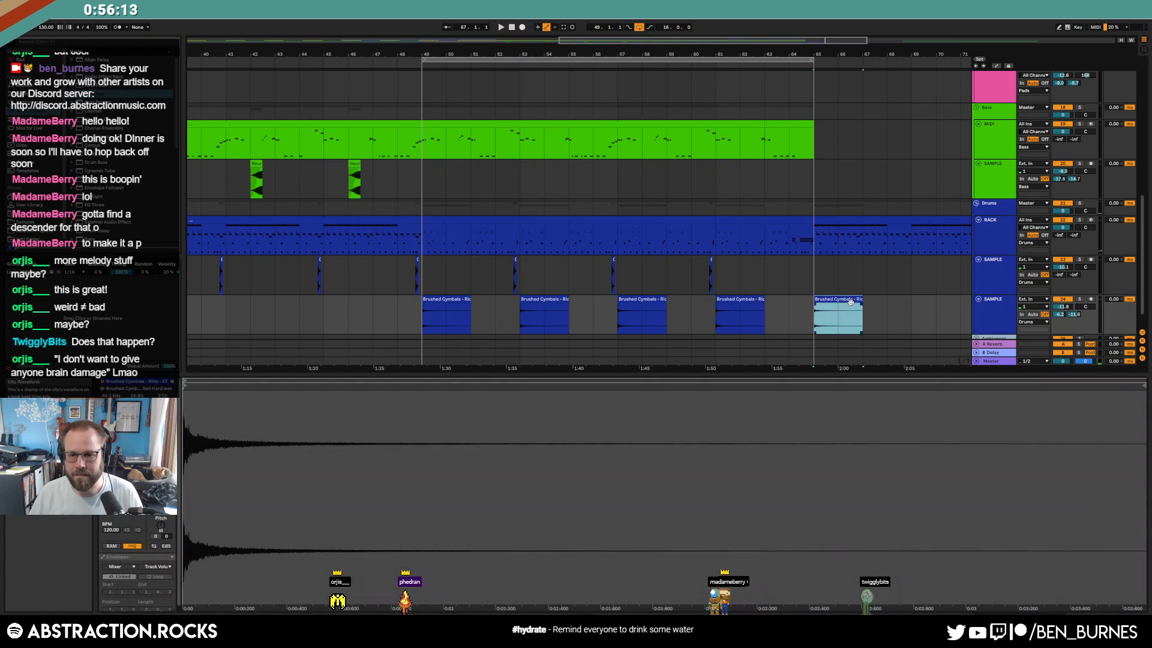
key("w")
Move the green bass clip at bars 69–81 further right
left_click(809, 144)
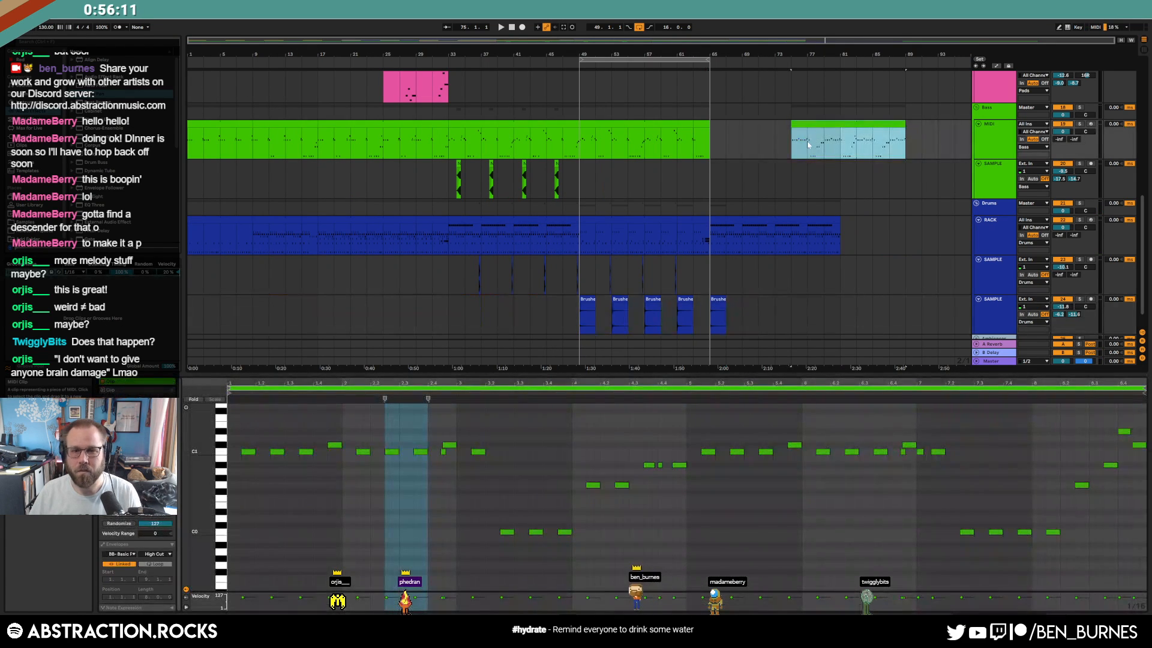
left_click_drag(829, 129, 920, 131)
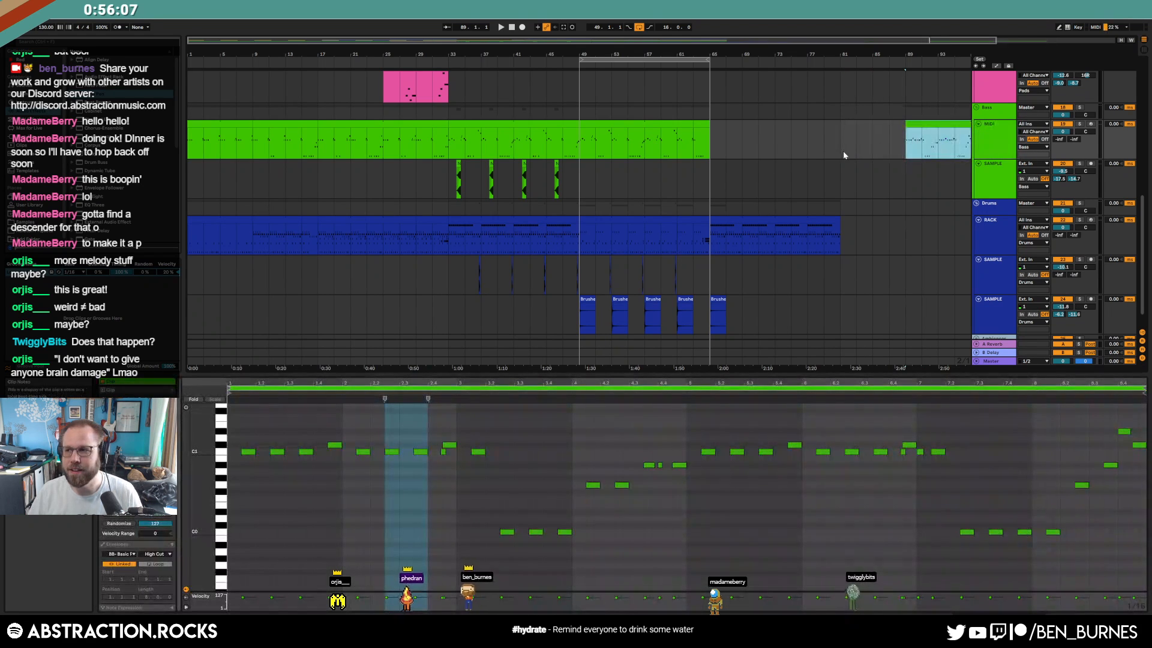
key("w")
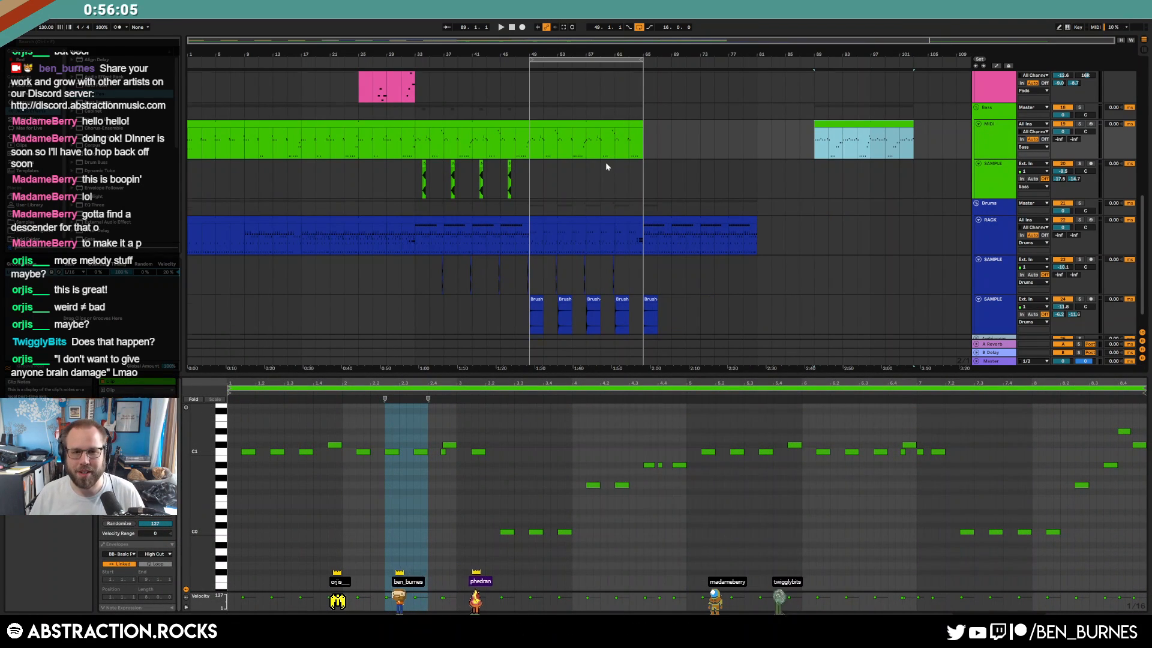
Show the Pads track's devices and play from bar 65
scroll(607, 165, "up", 3)
key("shift+Tab")
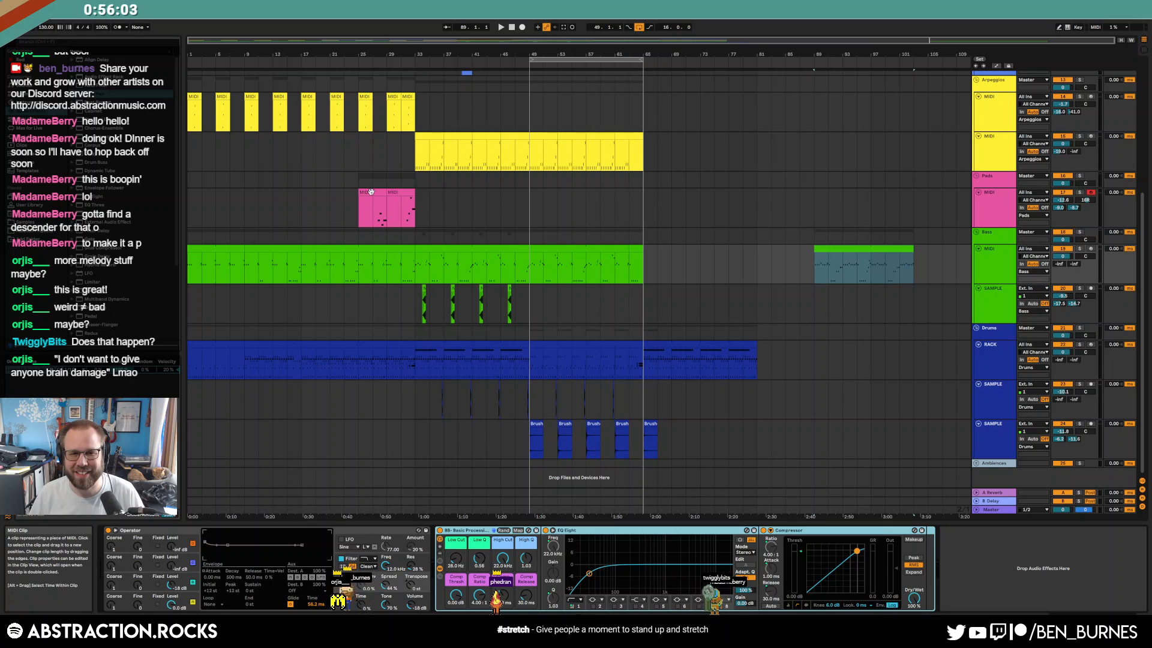
left_click(642, 204)
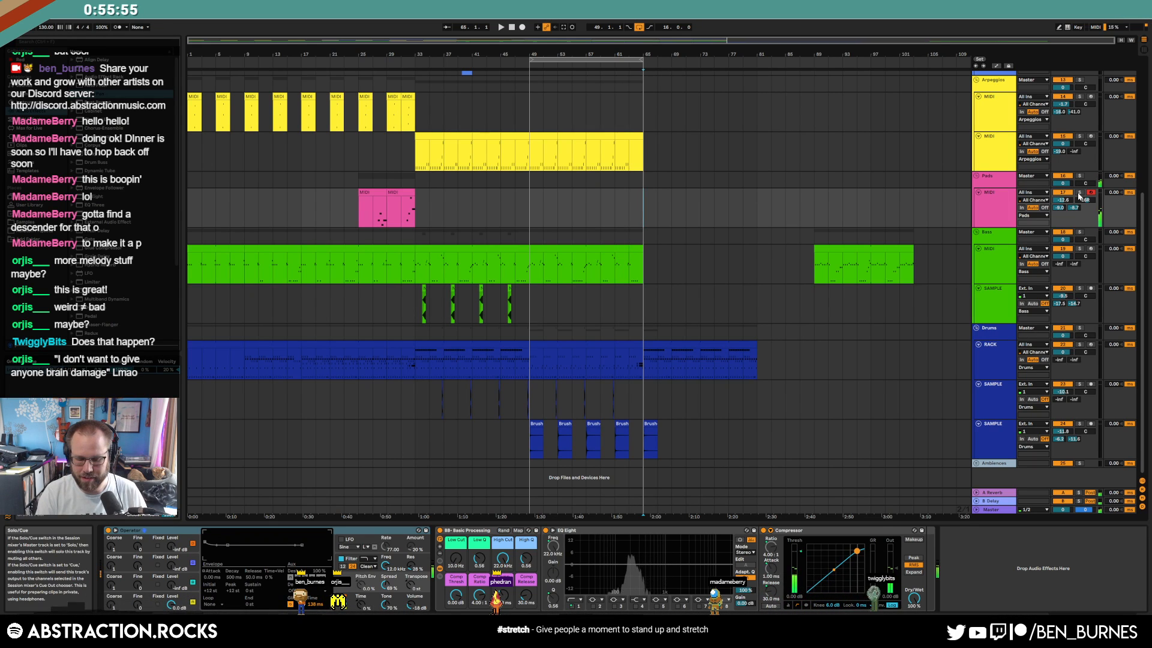
key("space")
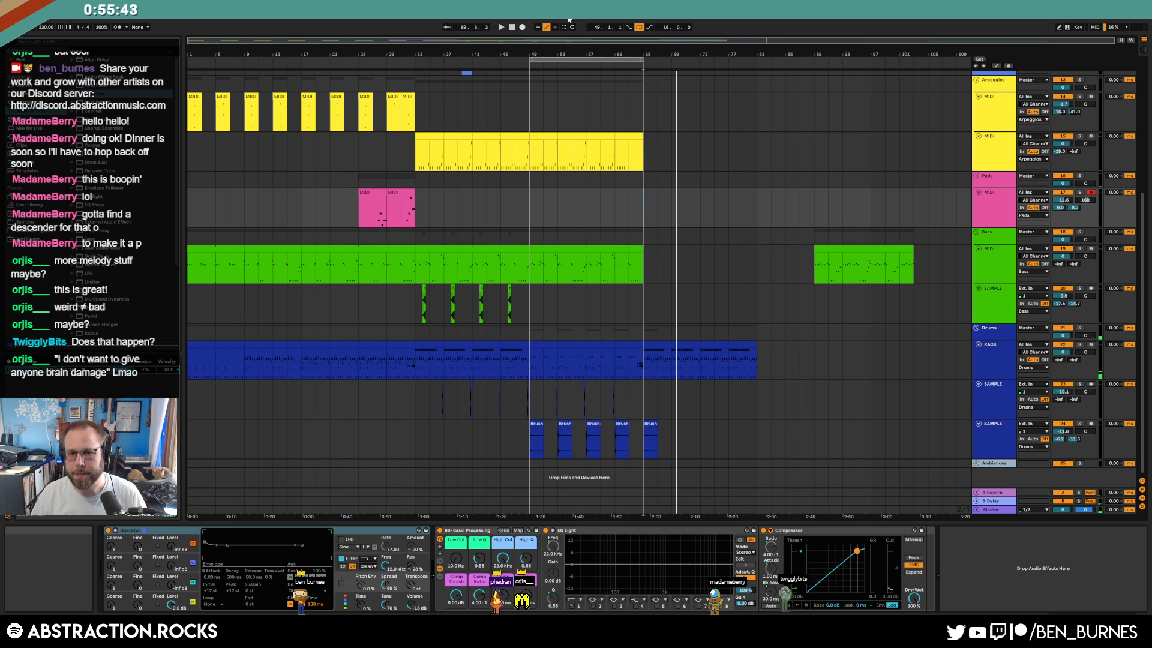
Copy the arpeggio clips from bars 17–31 to bar 65
scroll(601, 191, "up", 3)
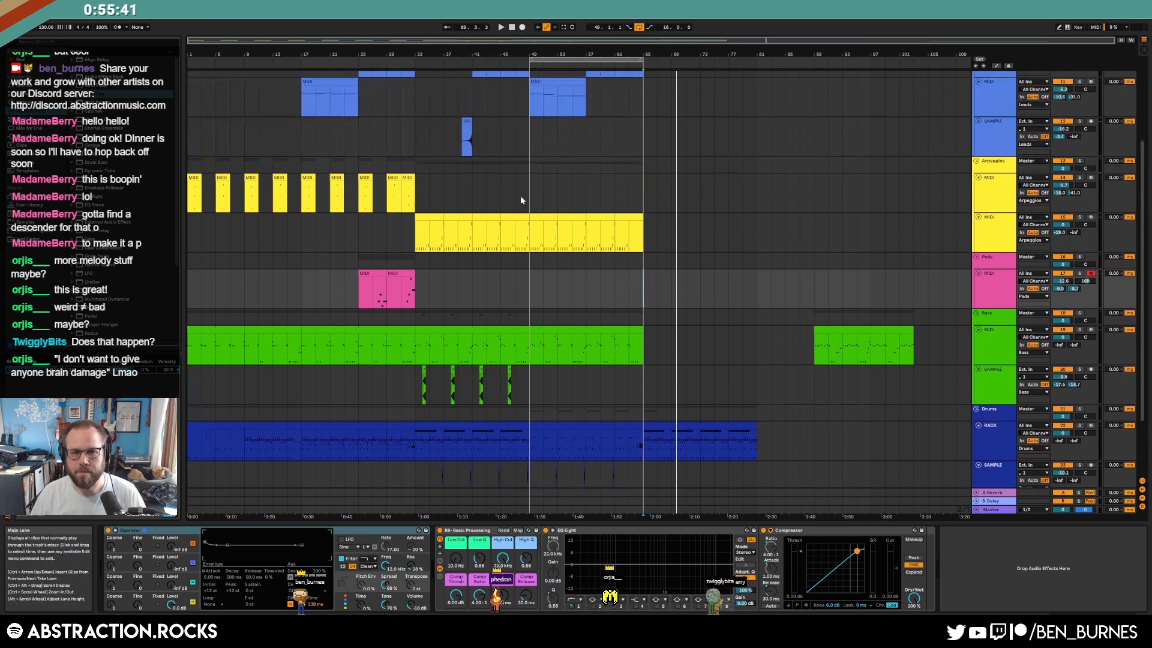
left_click_drag(399, 197, 307, 196)
left_click(645, 193)
key("ctrl+v")
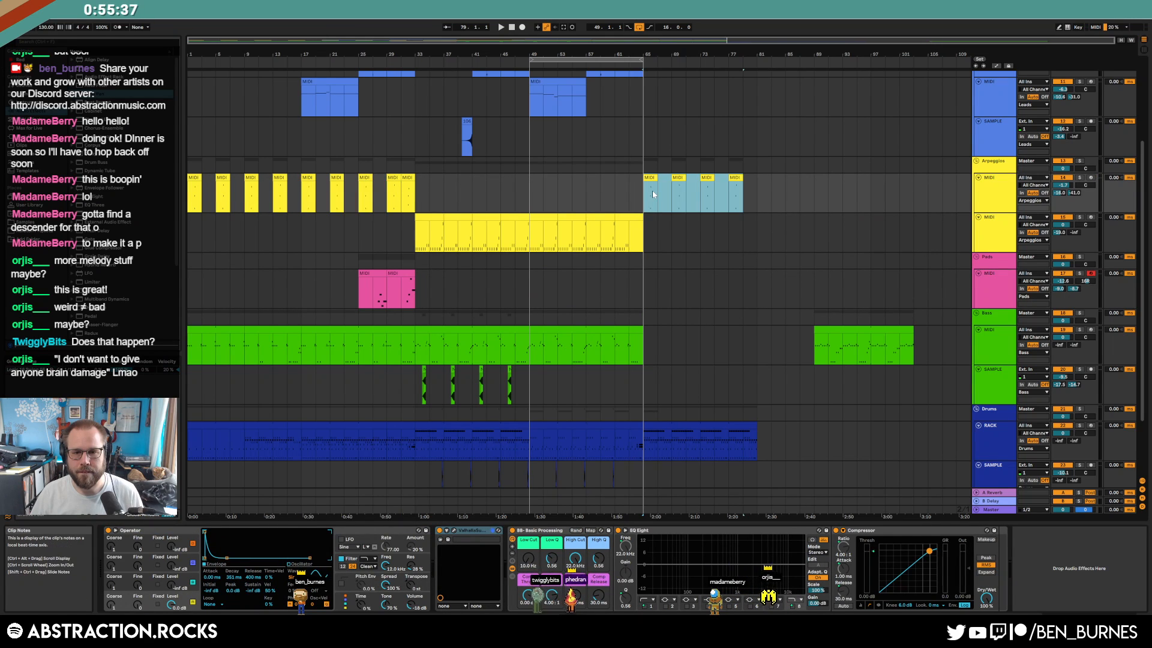
scroll(648, 225, "up", 2)
scroll(650, 229, "up", 2)
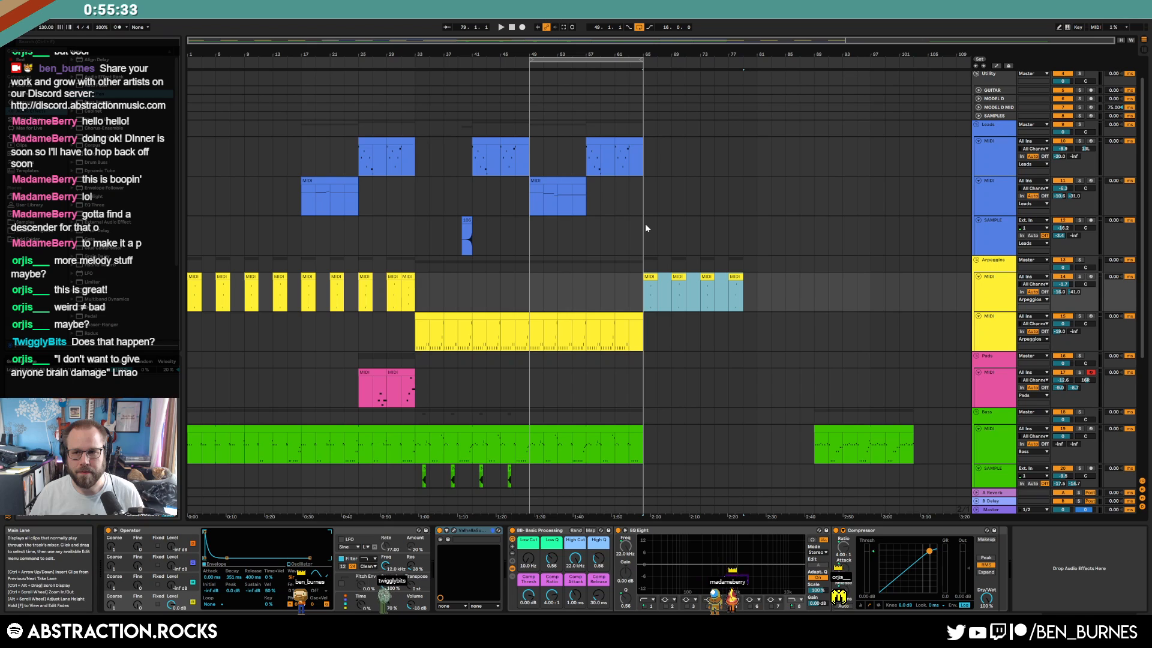
Search 'saw' in the SAMPLES track's sample manager and preview six random saw samples
left_click(978, 116)
left_click(999, 117)
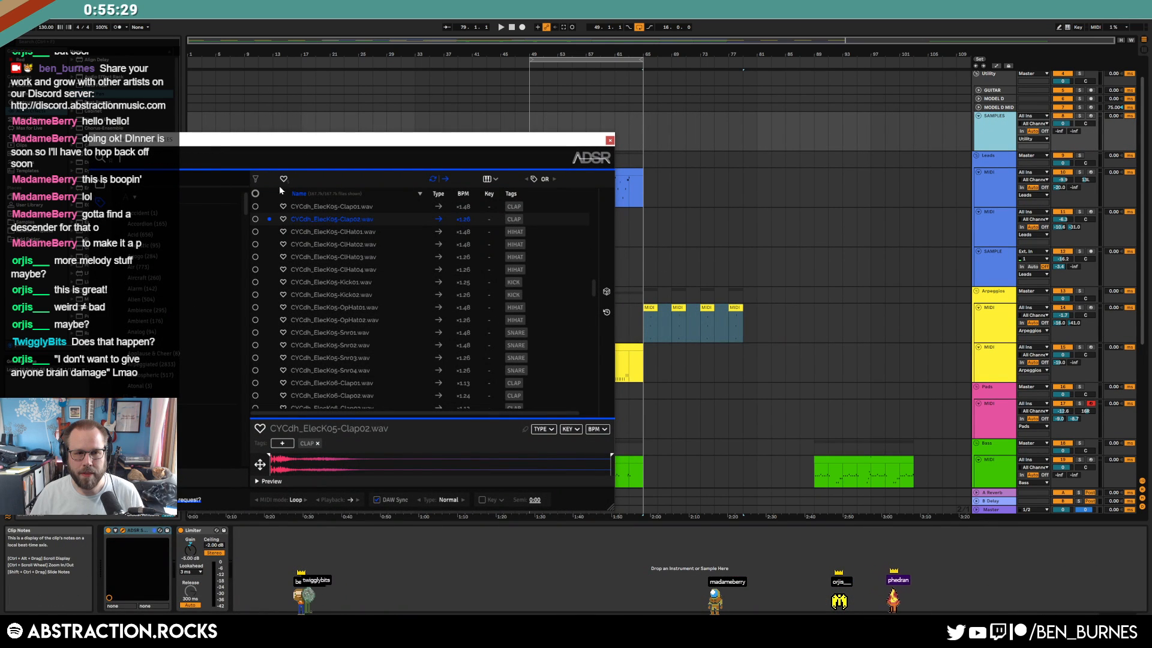
type("saw")
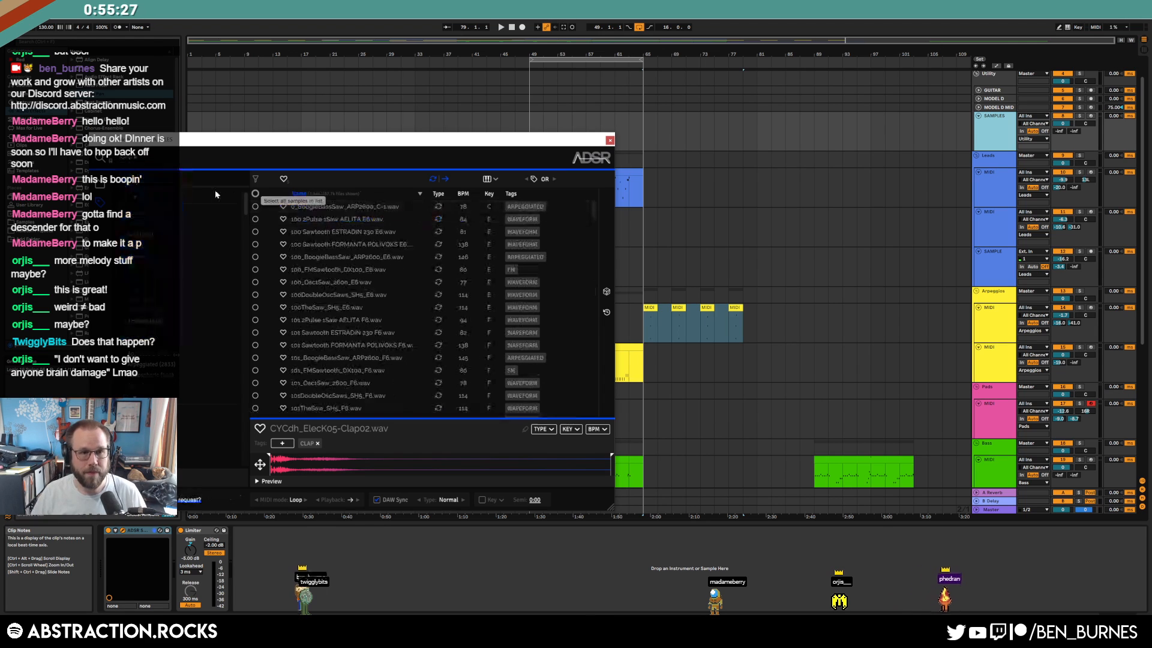
left_click(606, 292)
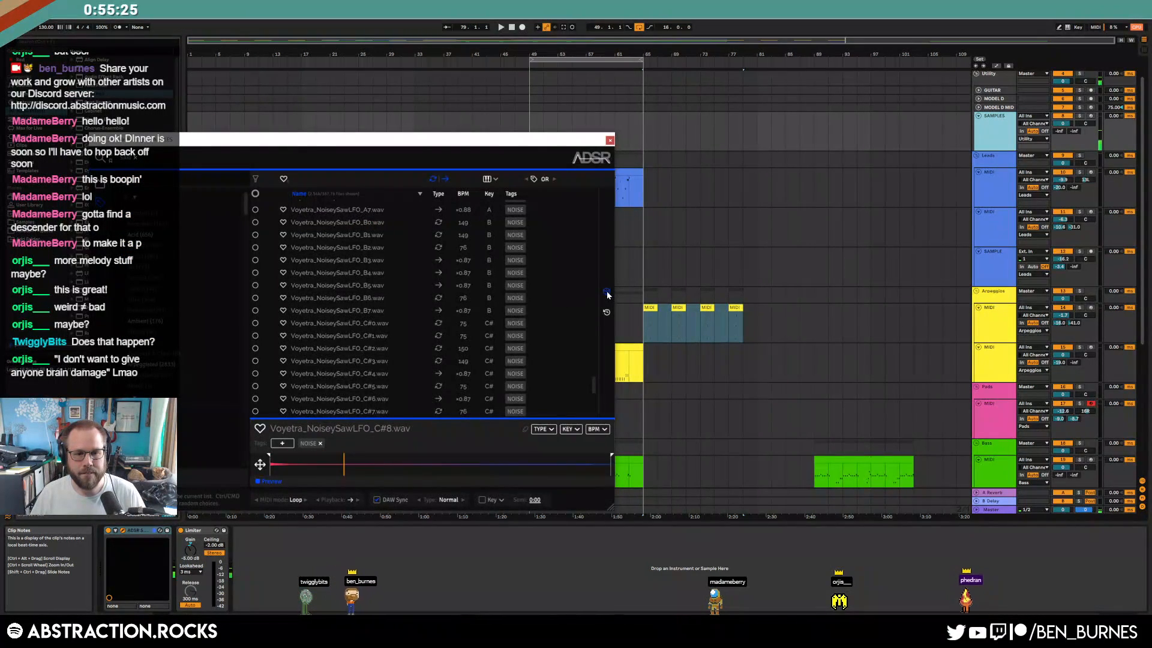
left_click(606, 293)
left_click(606, 293)
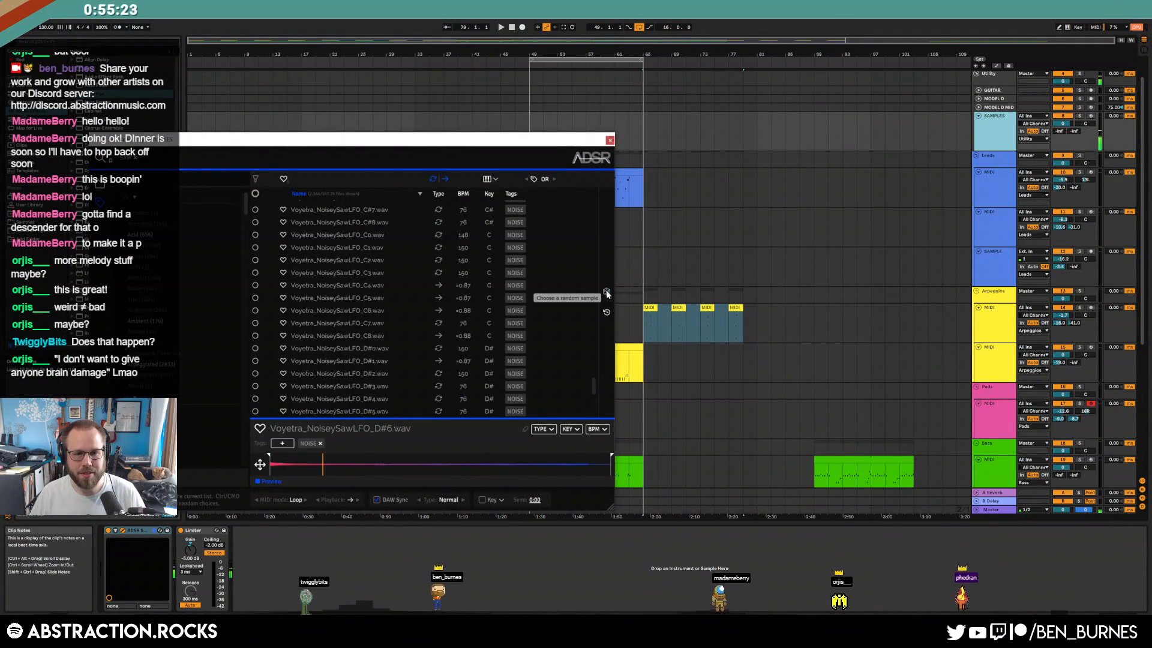
left_click(607, 293)
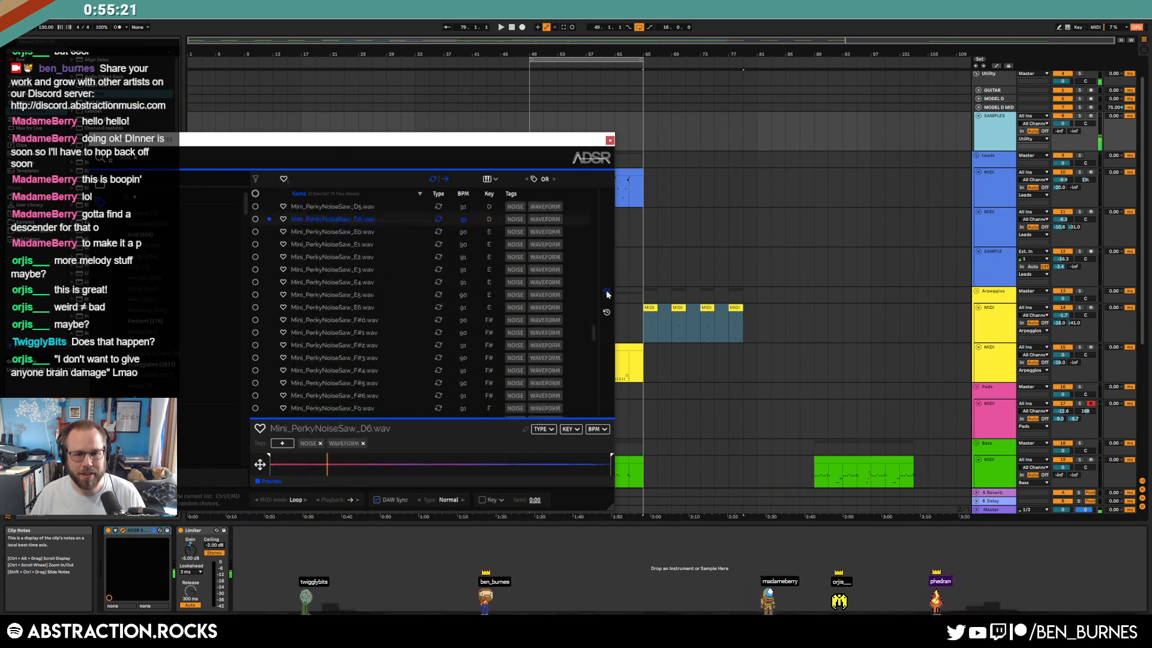
left_click(606, 293)
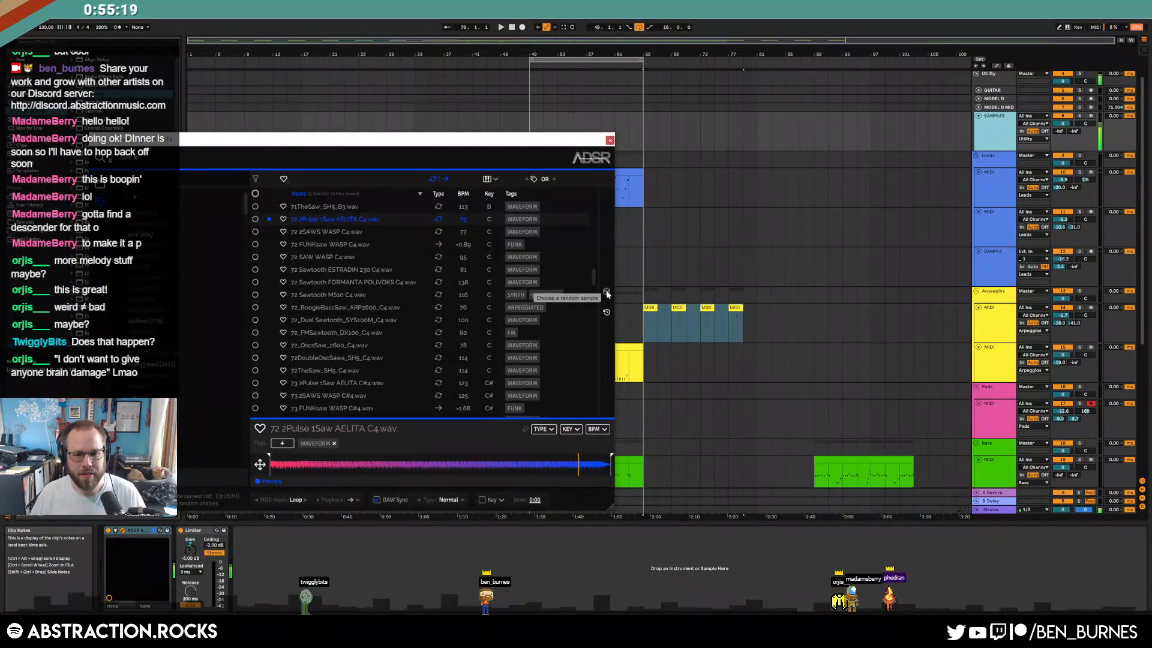
left_click(607, 293)
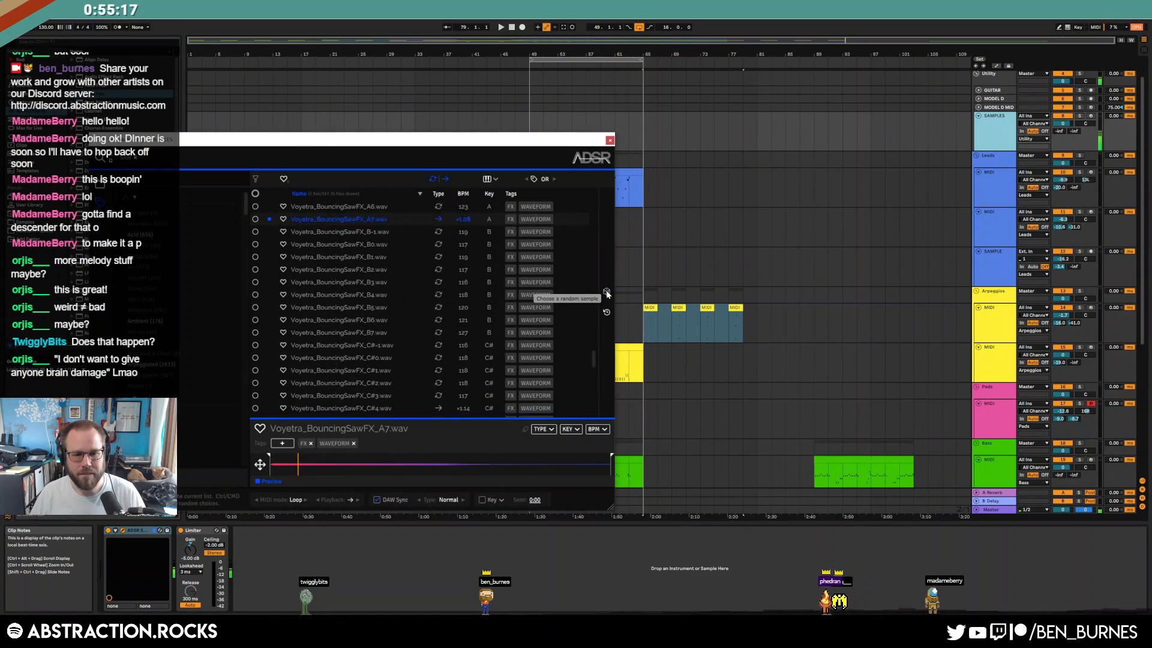
Switch to the 'chord' tag and preview random chord samples, ending on SYNTH-Waoooongchordz.wav
left_click(136, 158)
left_click(148, 158)
type("chord")
key("Return")
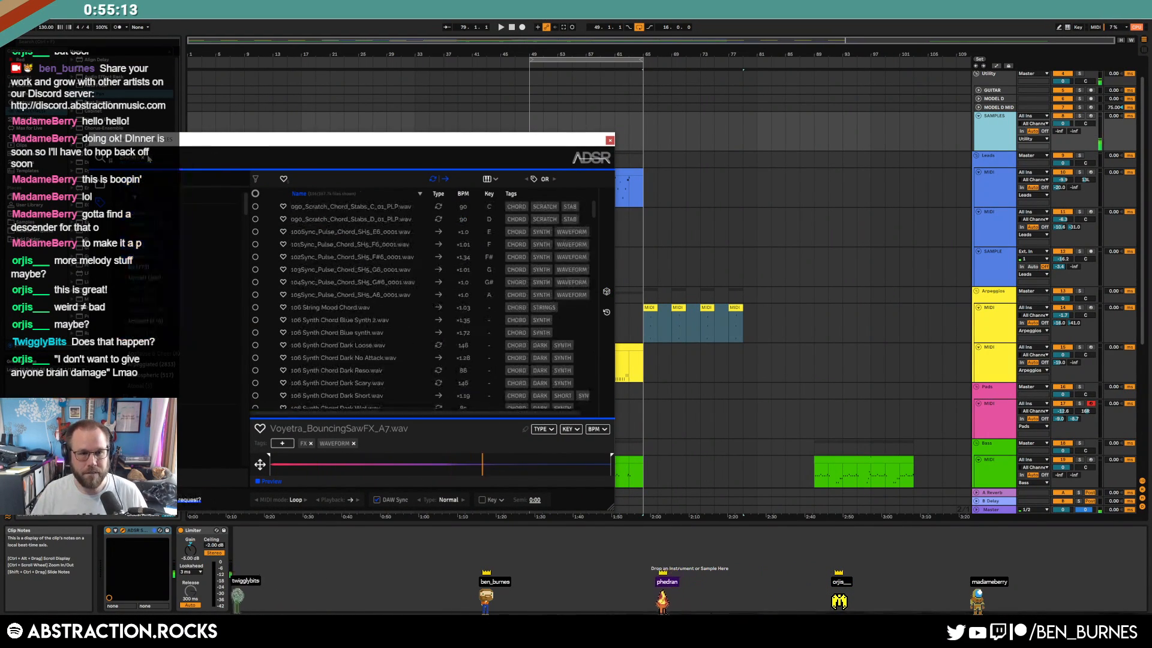
left_click(607, 292)
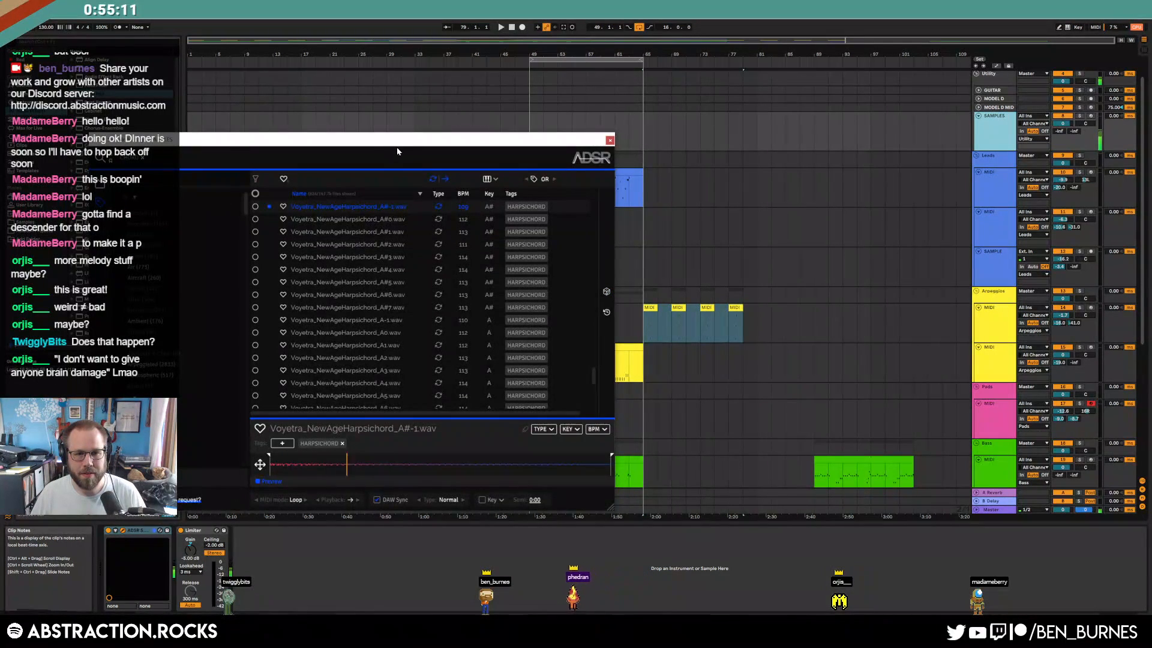
left_click_drag(395, 148, 561, 116)
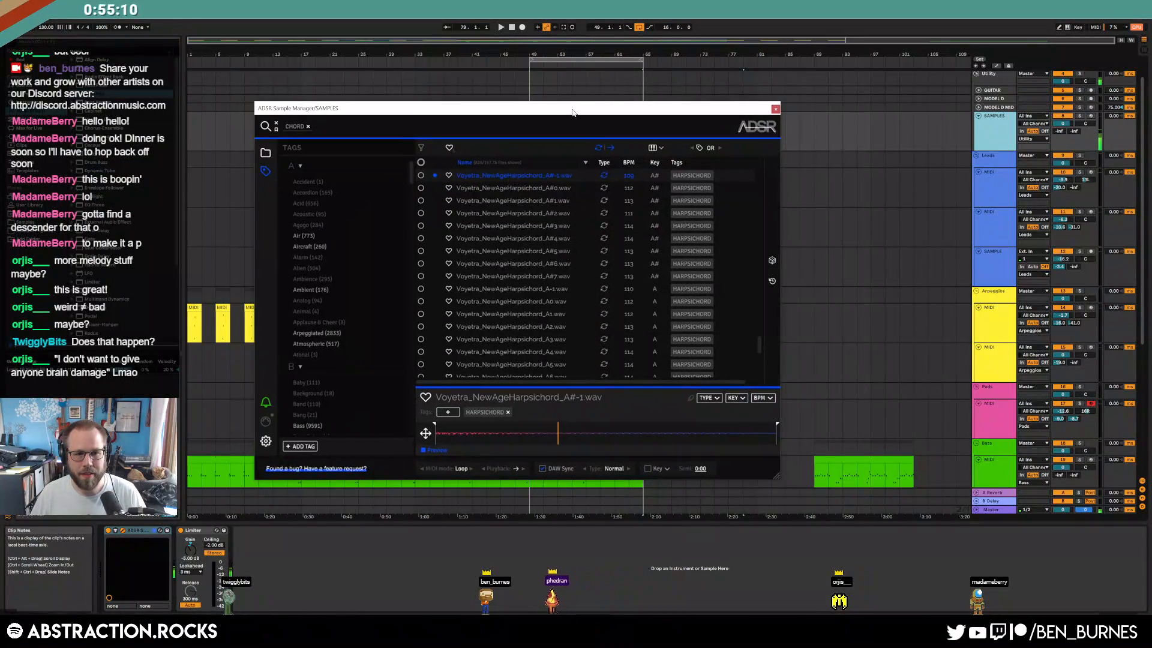
left_click(775, 261)
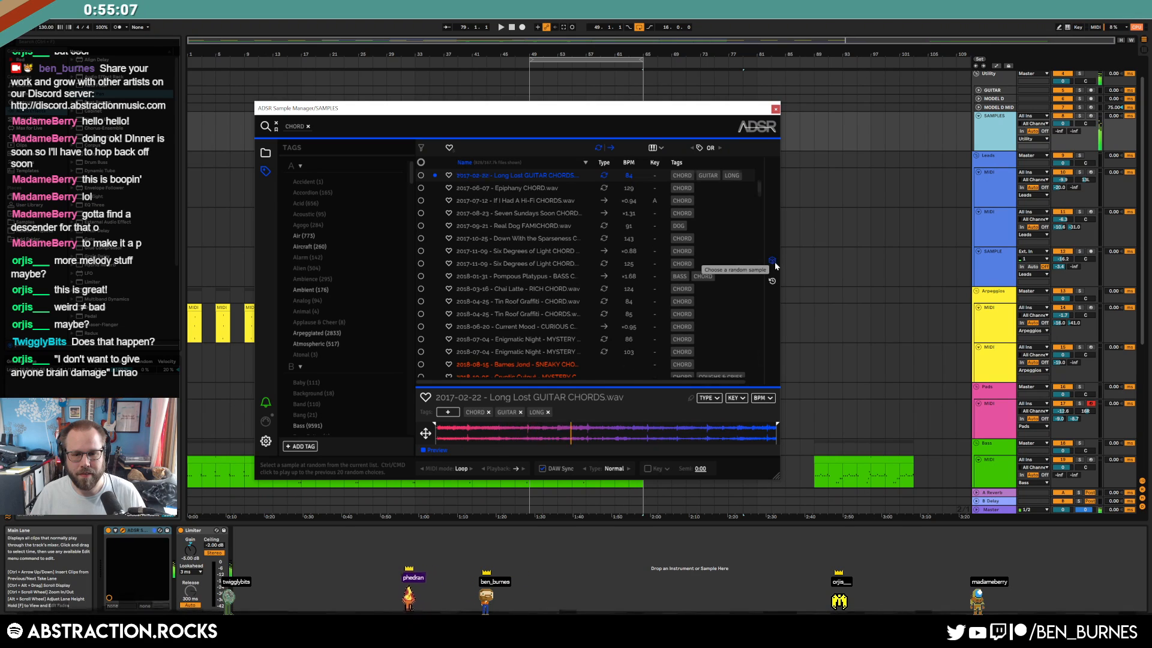
left_click(774, 262)
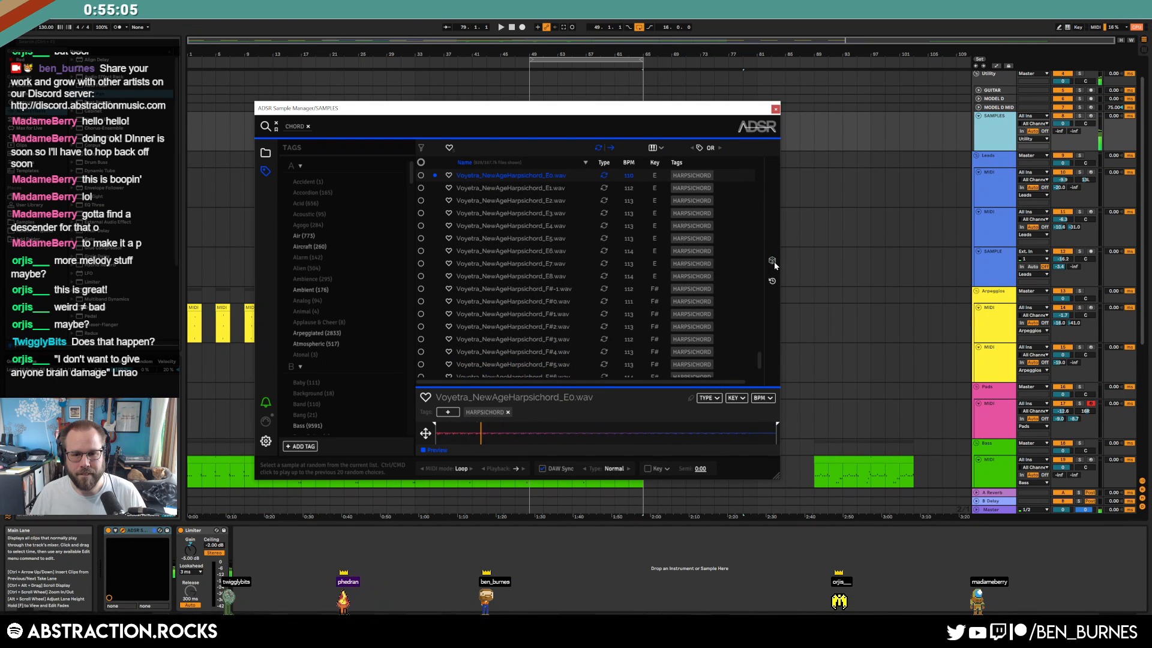
left_click(774, 262)
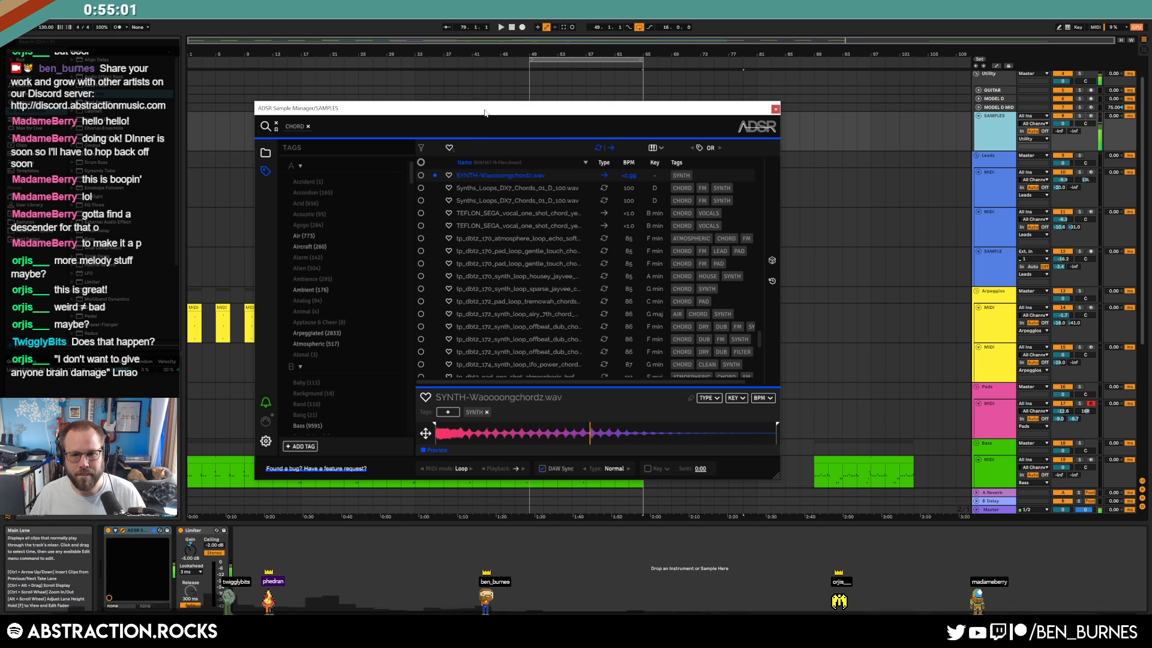
left_click_drag(486, 113, 258, 57)
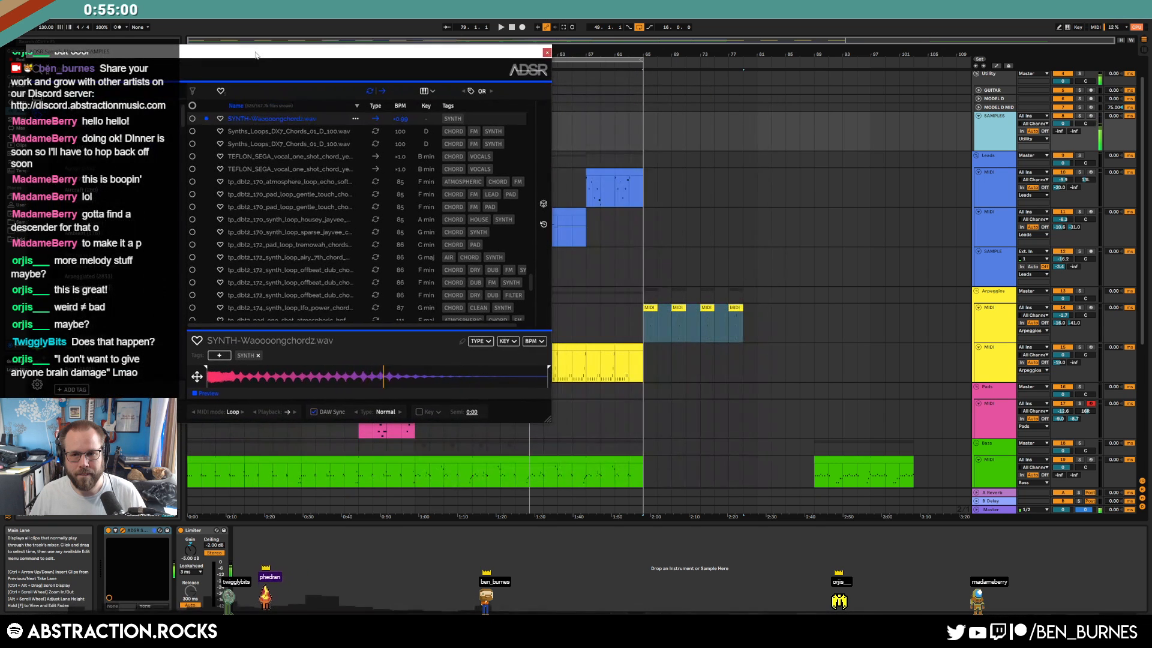
Duplicate the SAMPLE track and place the SYNTH chord sample on it at bar 65
left_click(996, 268)
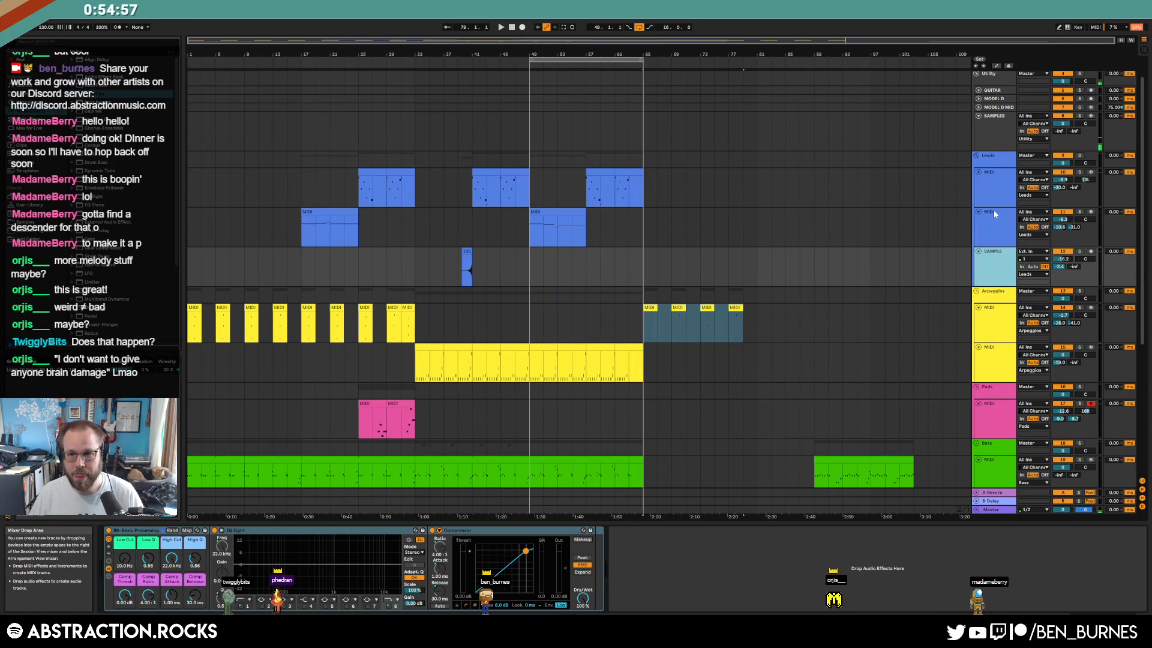
key("ctrl+d")
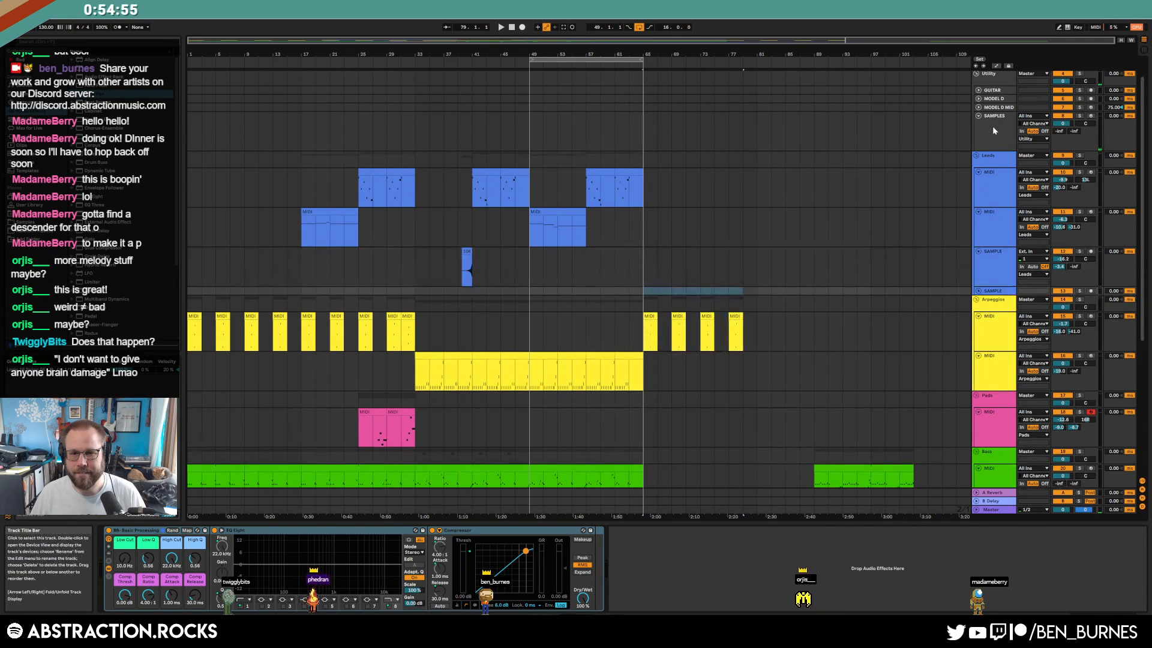
left_click(993, 127)
left_click_drag(321, 62, 617, 378)
left_click_drag(703, 354, 648, 296)
Set the new track's Send A and raise the chord sample's Low Cut, then audition it
left_click(979, 291)
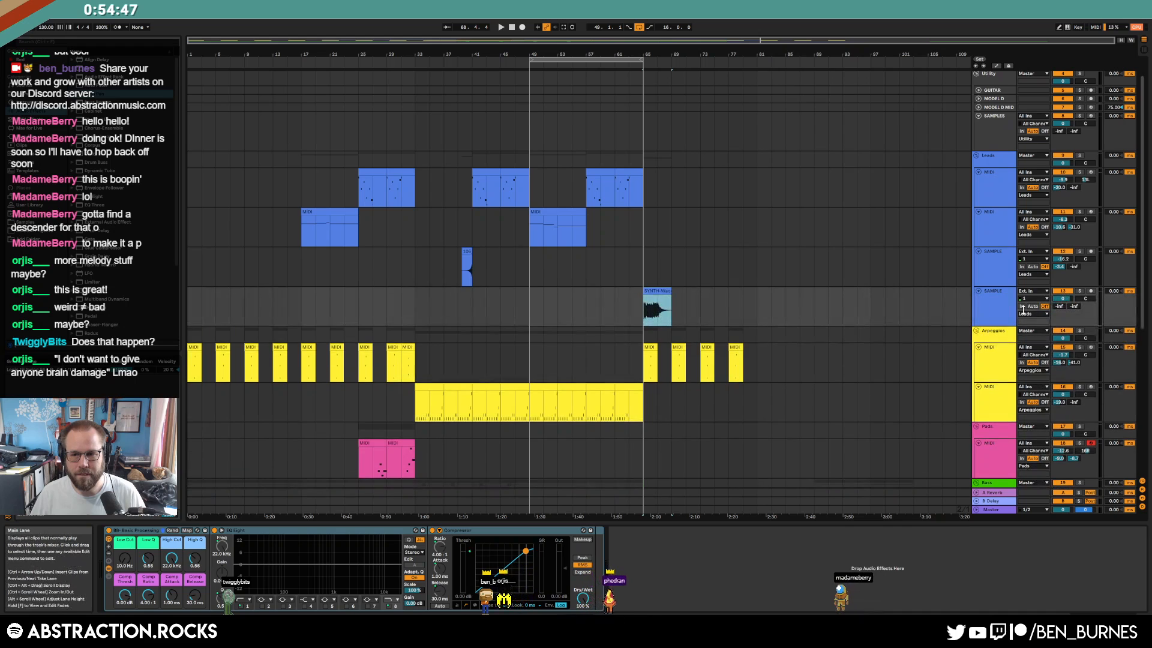
mouse_move(1060, 307)
left_mouse_down()
mouse_move(1061, 247)
mouse_move(1060, 326)
mouse_move(1074, 276)
mouse_move(1063, 321)
left_mouse_up()
left_click_drag(125, 559, 124, 512)
left_click(657, 292)
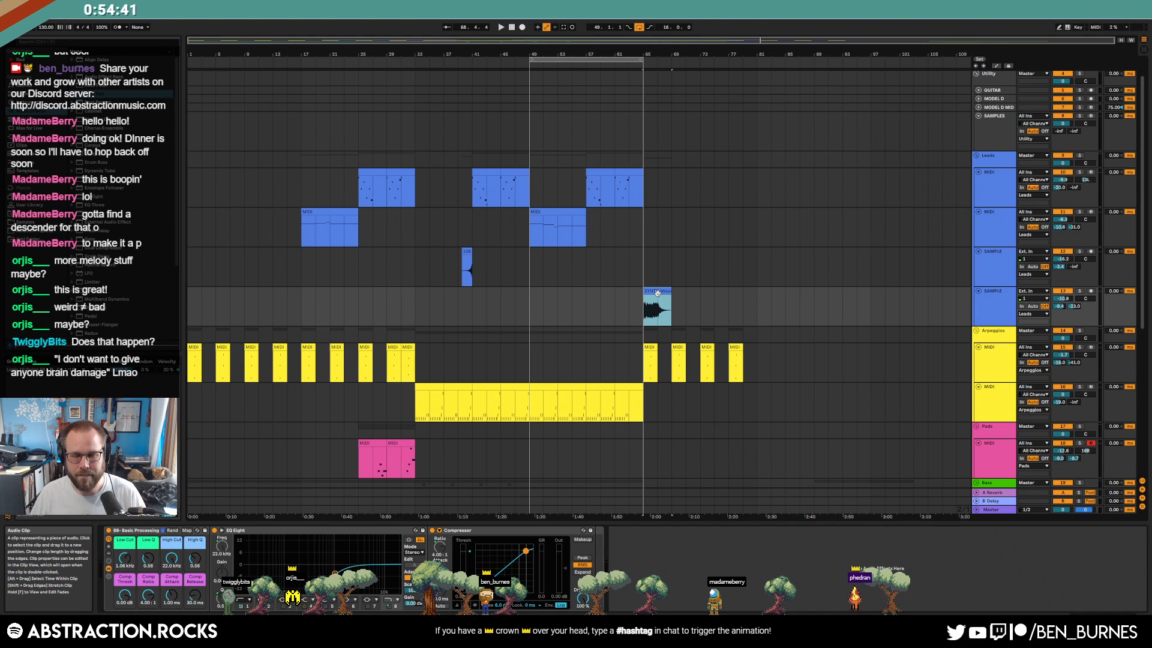
key("space")
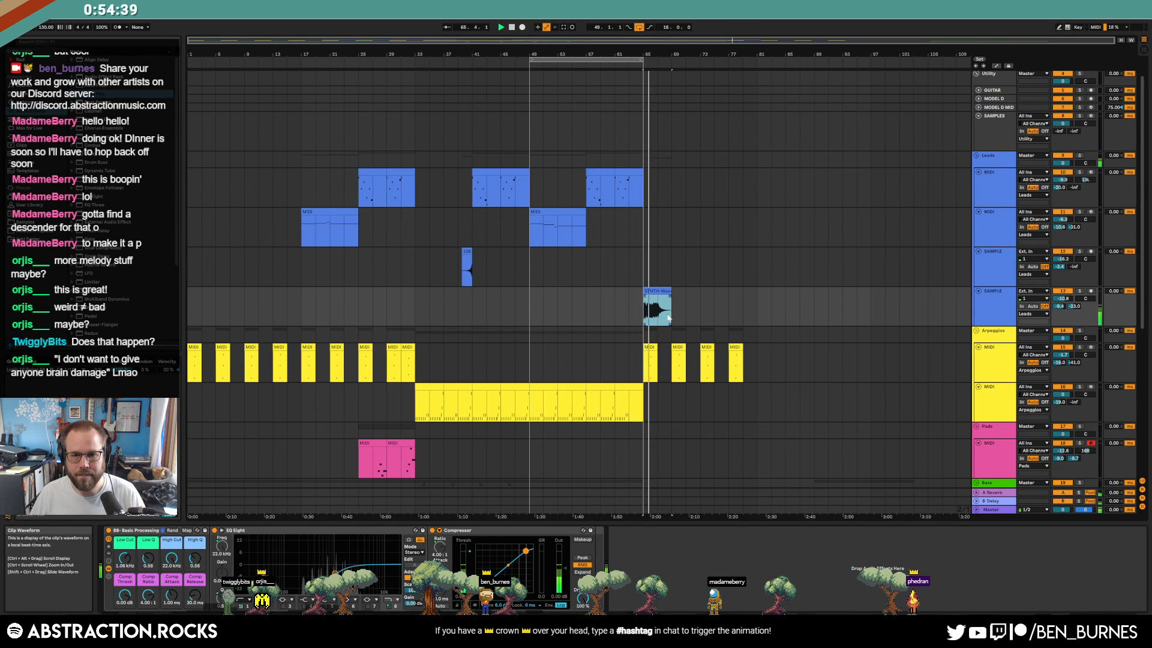
scroll(672, 293, "up", 5)
key("space")
Trim the chord clip to a brief stab and copy it toward bar 67
left_click_drag(664, 288, 368, 299)
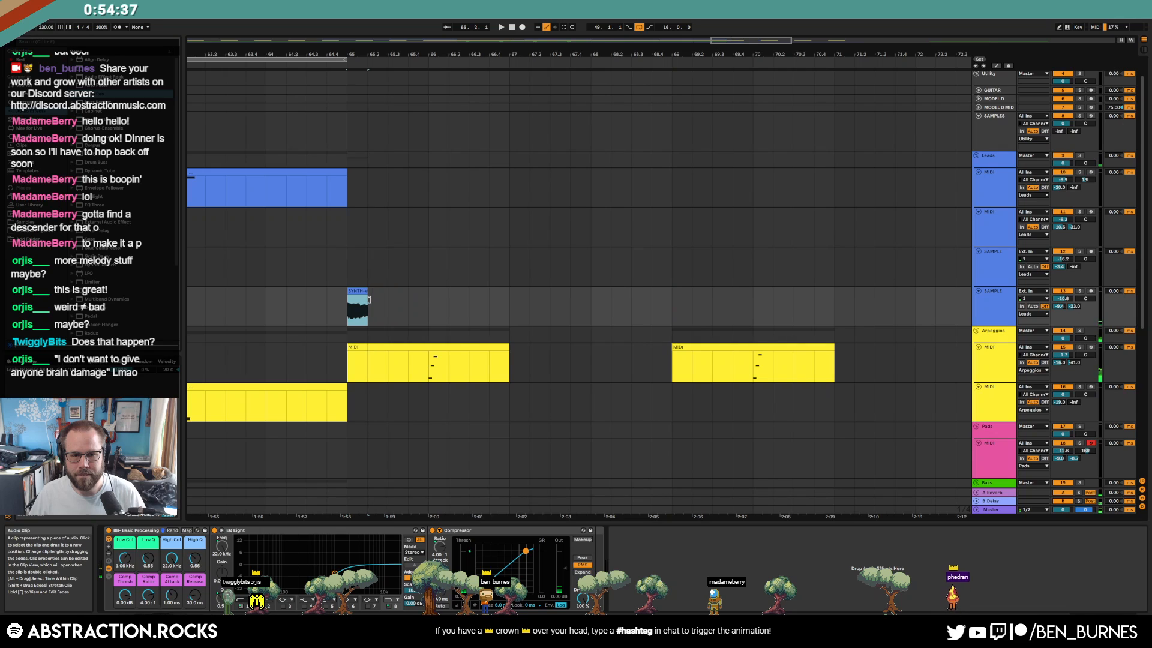
key("space")
left_click_drag(364, 294, 836, 292)
key("space")
key("w")
scroll(714, 401, "down", 4)
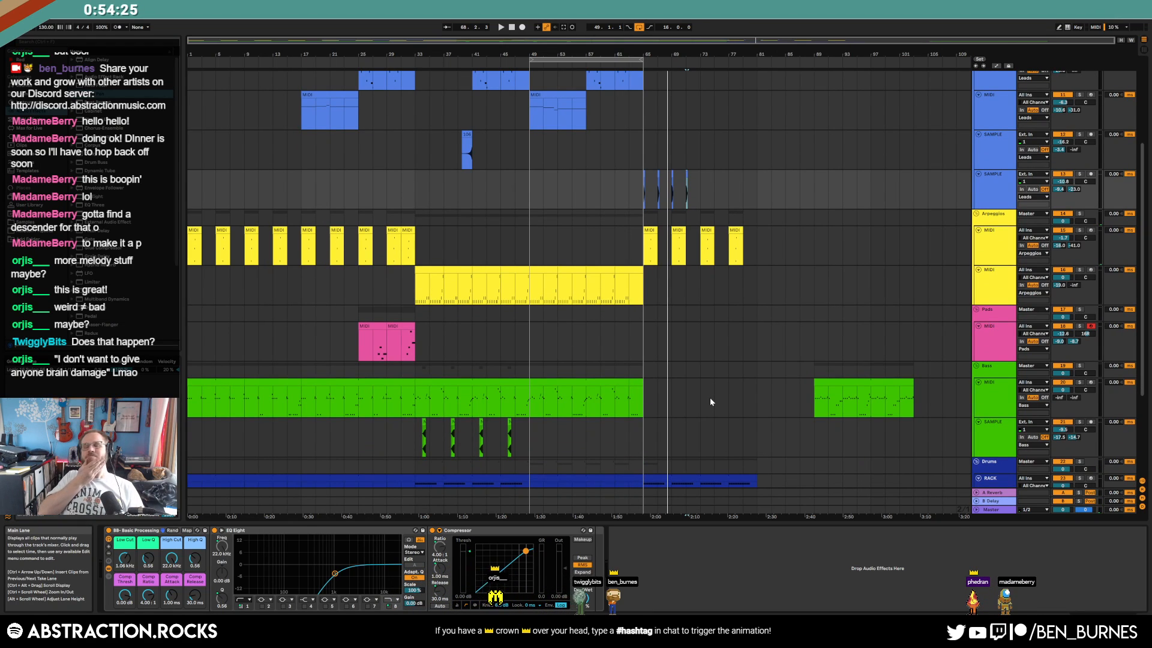
Delete the arpeggio clips at bars 67–83 and the chord-stab clips
left_click_drag(772, 246, 655, 247)
key("Delete")
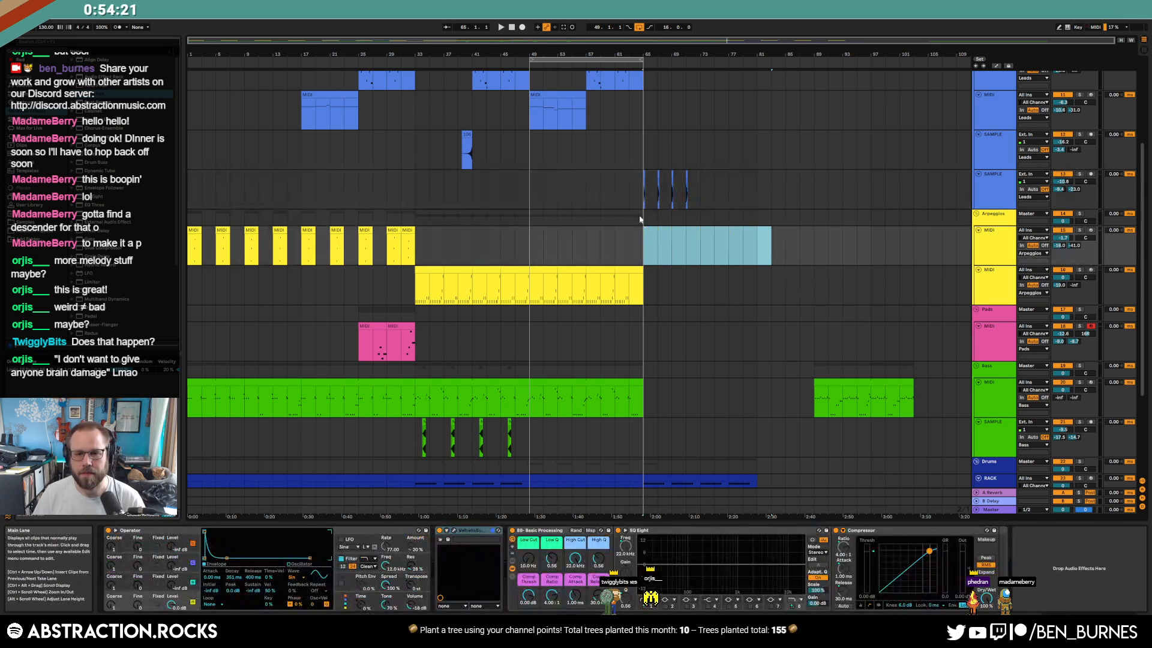
left_click_drag(642, 185, 758, 178)
key("Delete")
Delete the new chord-stab sample track
left_click(804, 294)
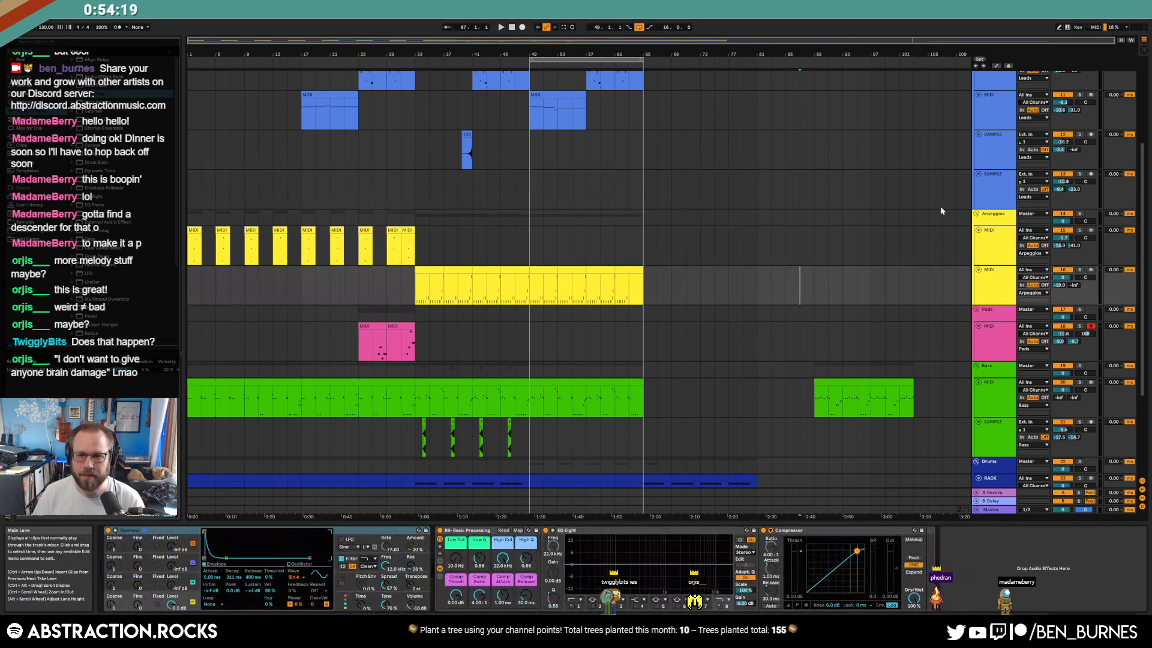
left_click(978, 199)
key("Delete")
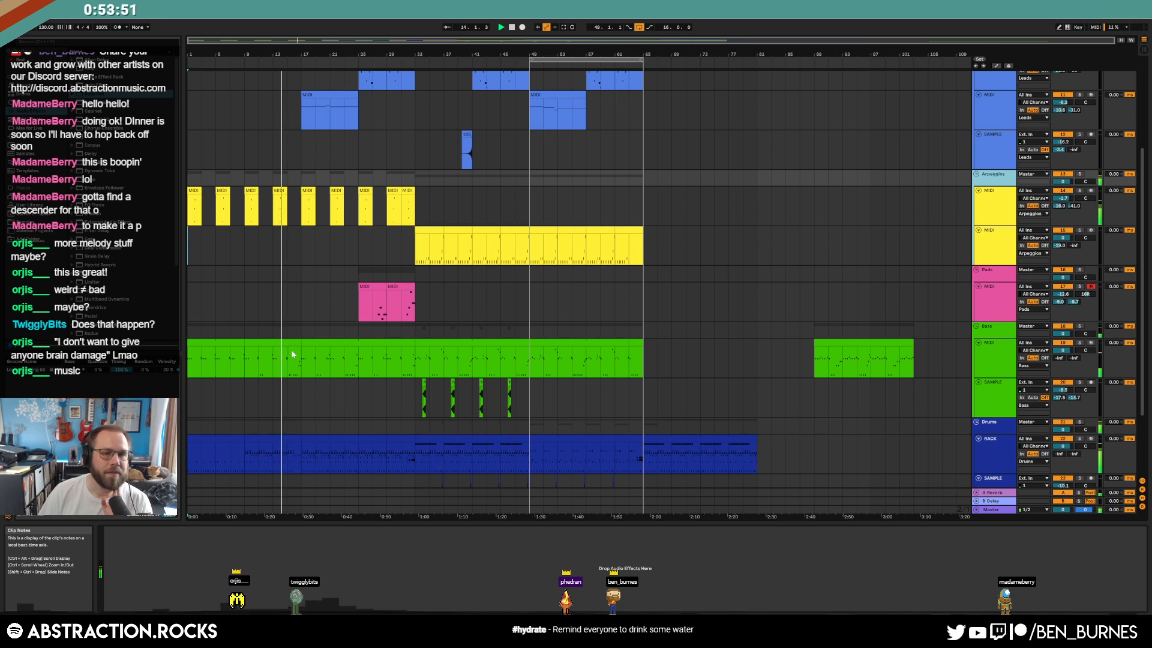
left_click(457, 222)
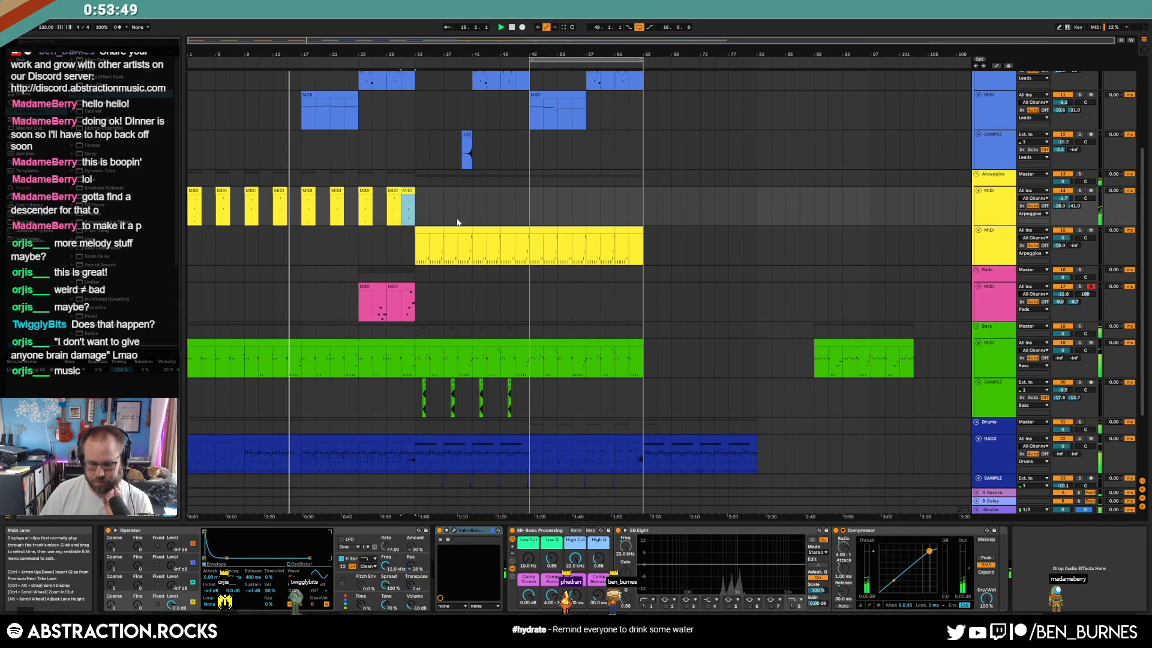
left_click(433, 304)
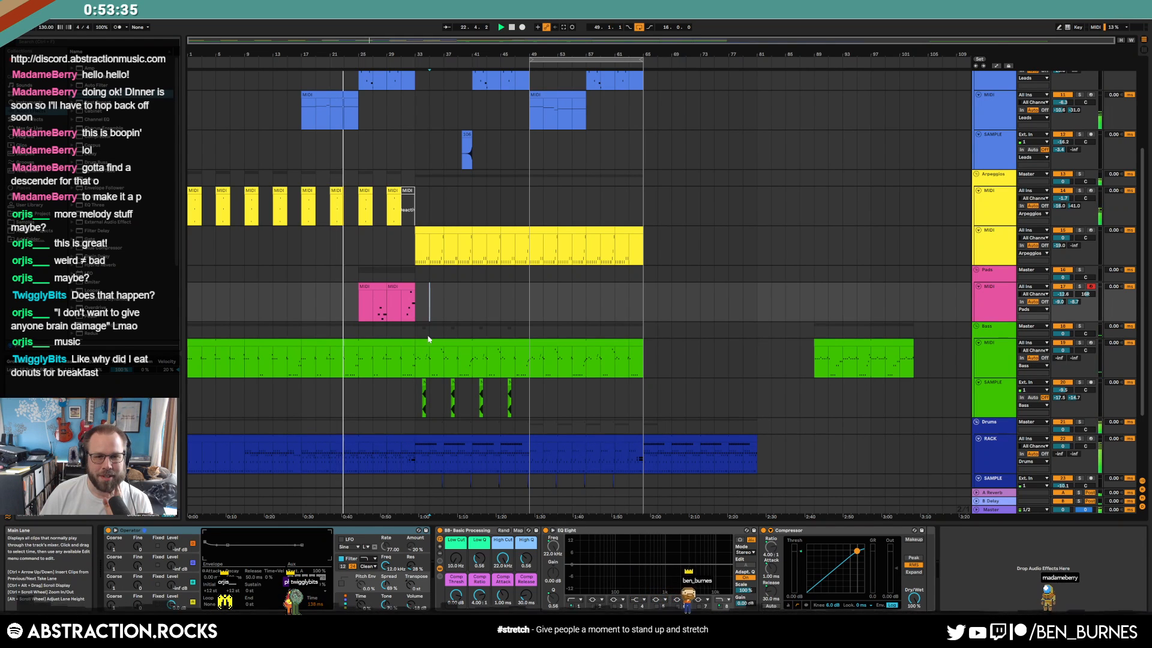
scroll(737, 322, "down", 3)
scroll(745, 350, "up", 7)
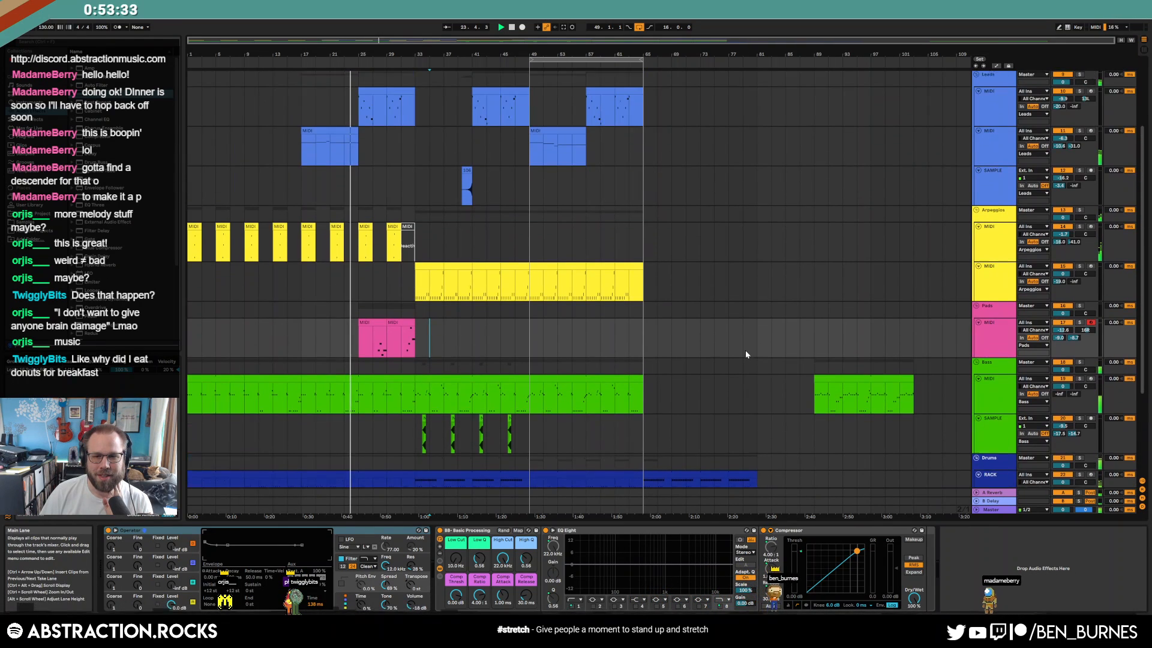
scroll(744, 352, "down", 3)
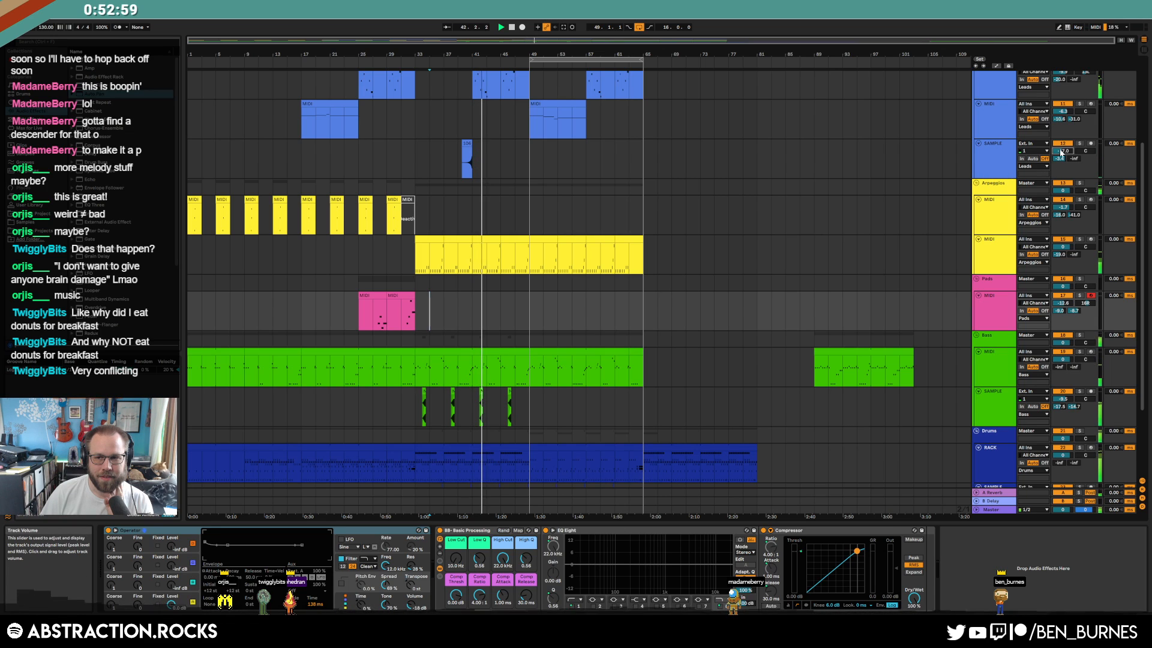
Pan the Leads SAMPLE track to 21L and move the loop start from bar 49 to 33
left_click_drag(1085, 151, 1084, 164)
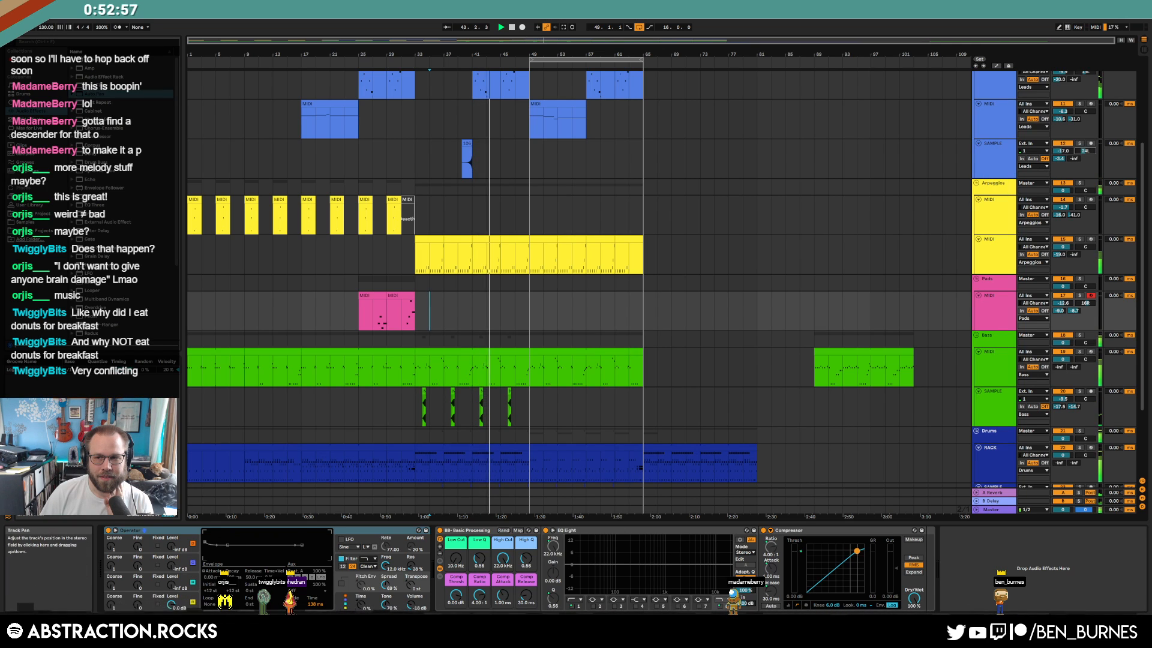
left_click(1007, 161)
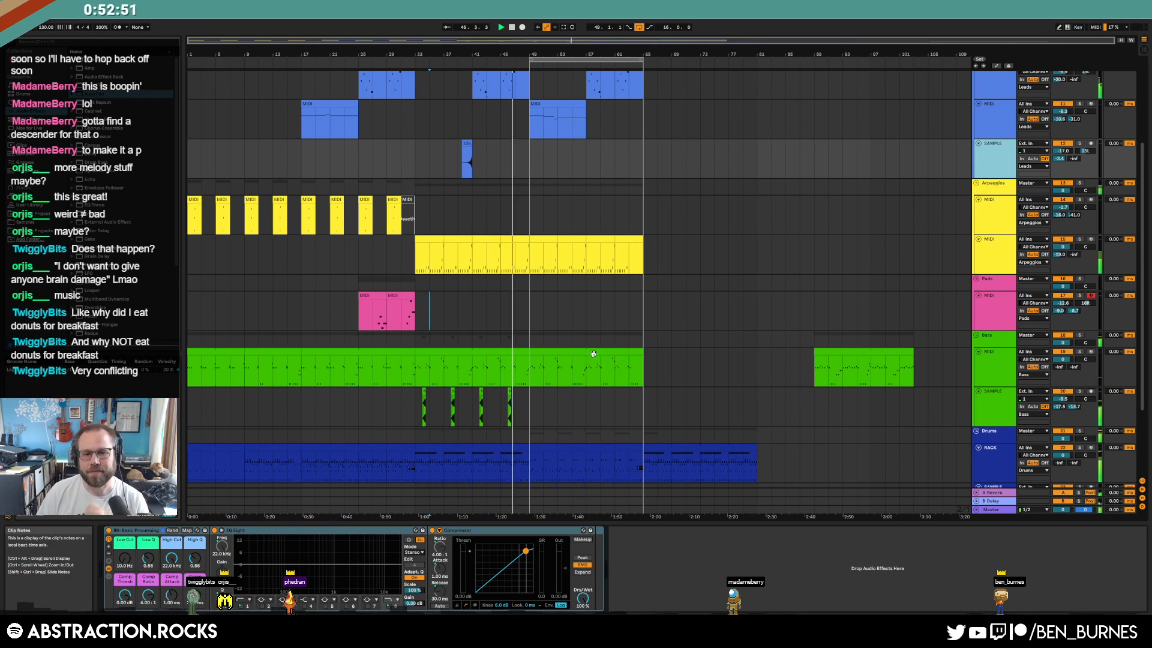
left_click_drag(530, 59, 415, 59)
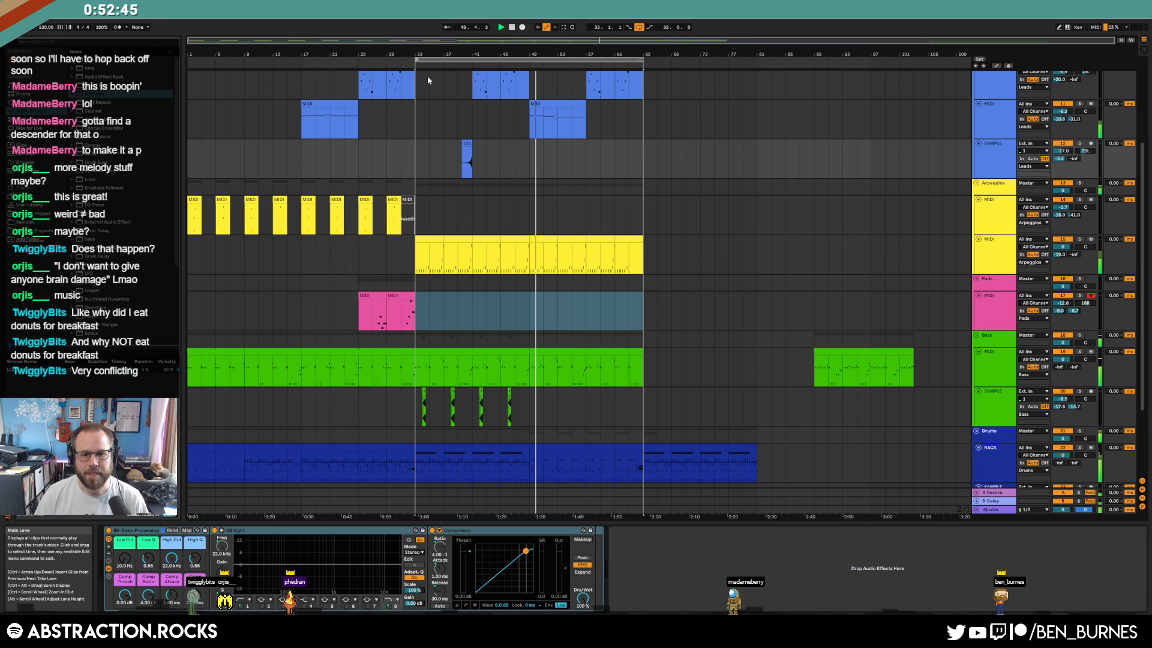
Review the drum clip's open hat notes in the Note Editor, then open the green bass clip's notes
double_click(543, 447)
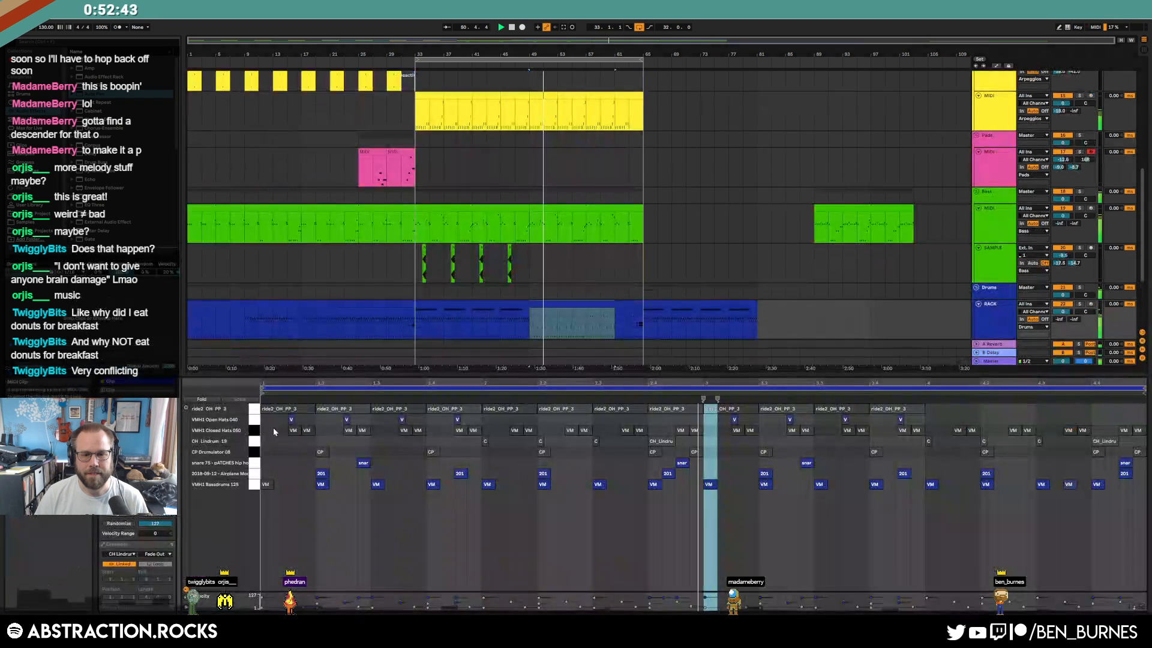
left_click(254, 420)
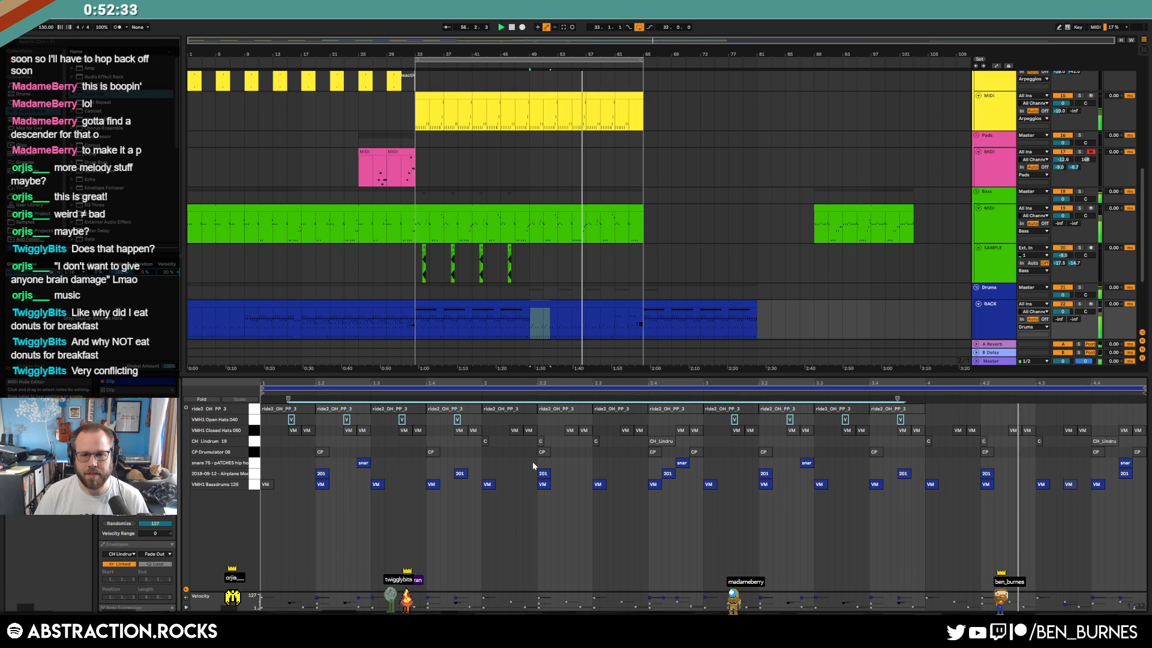
key("shift+Tab")
left_click(627, 355)
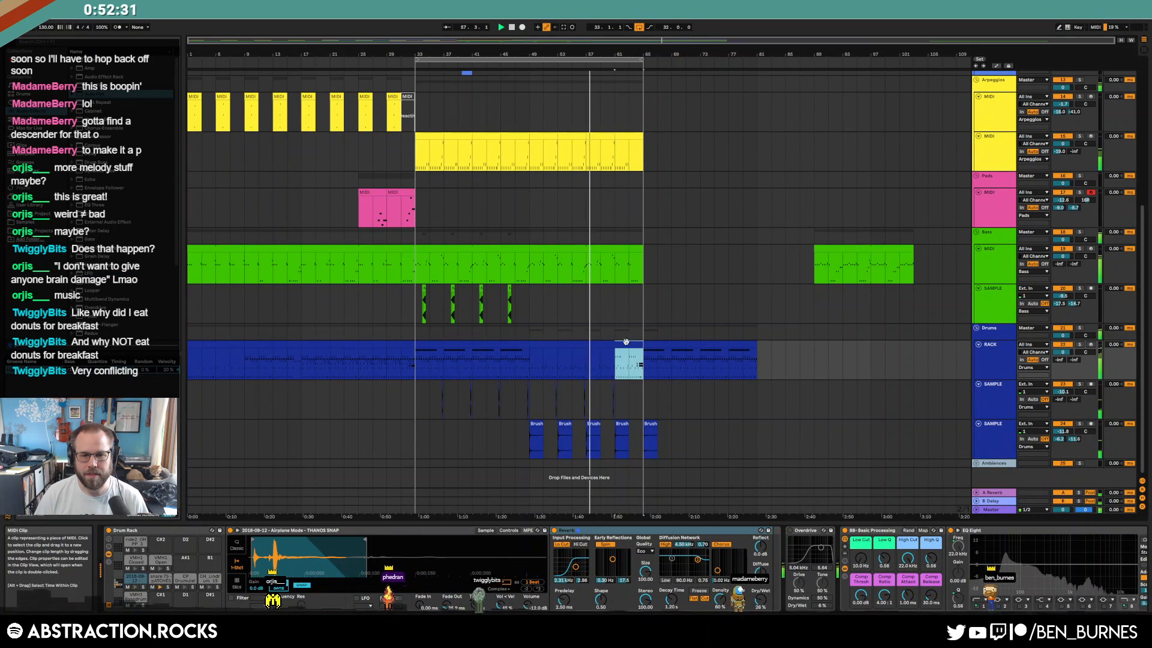
double_click(628, 345)
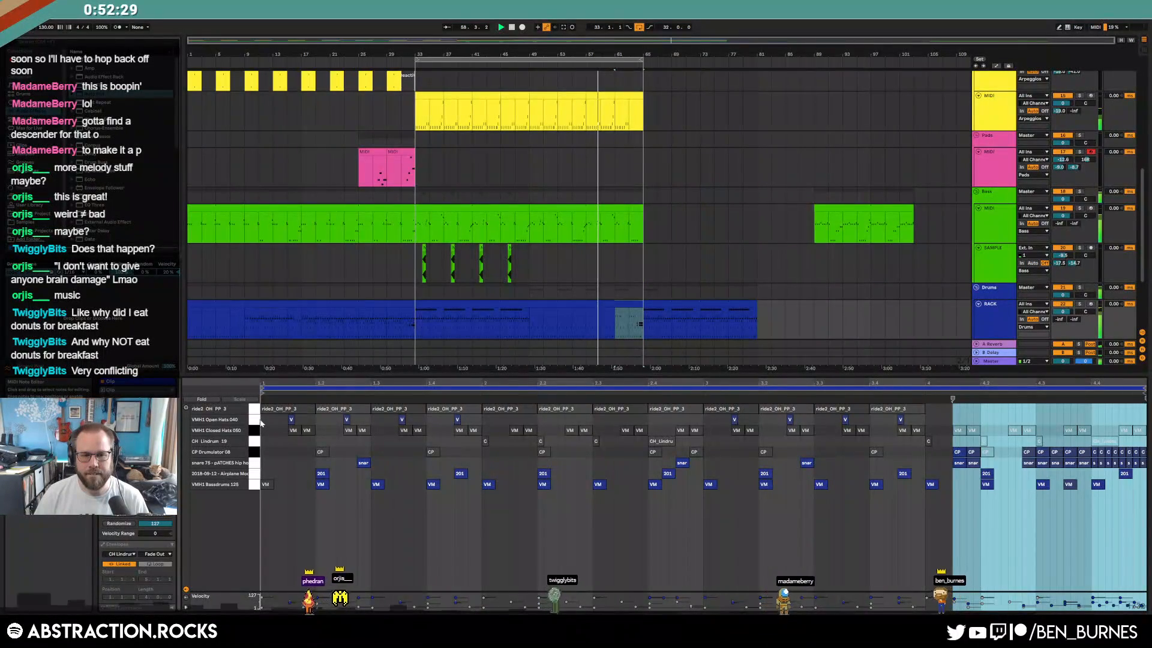
key("shift+Tab")
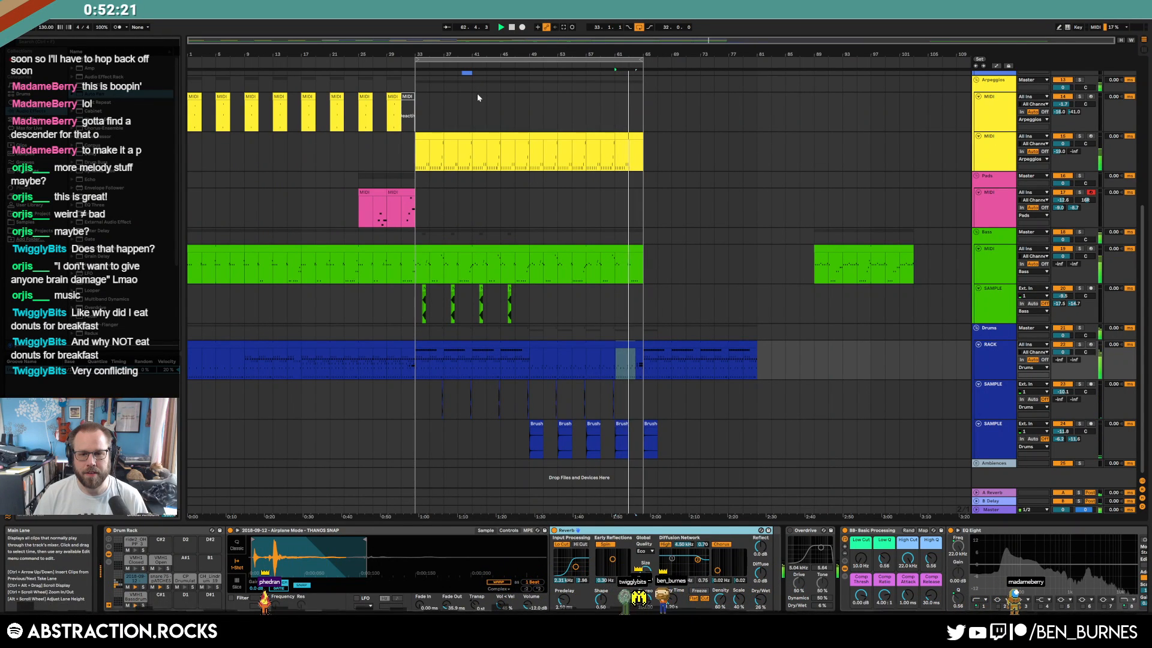
double_click(636, 277)
Delete the last C0 note from the bass clip and stop playback
left_click(784, 532)
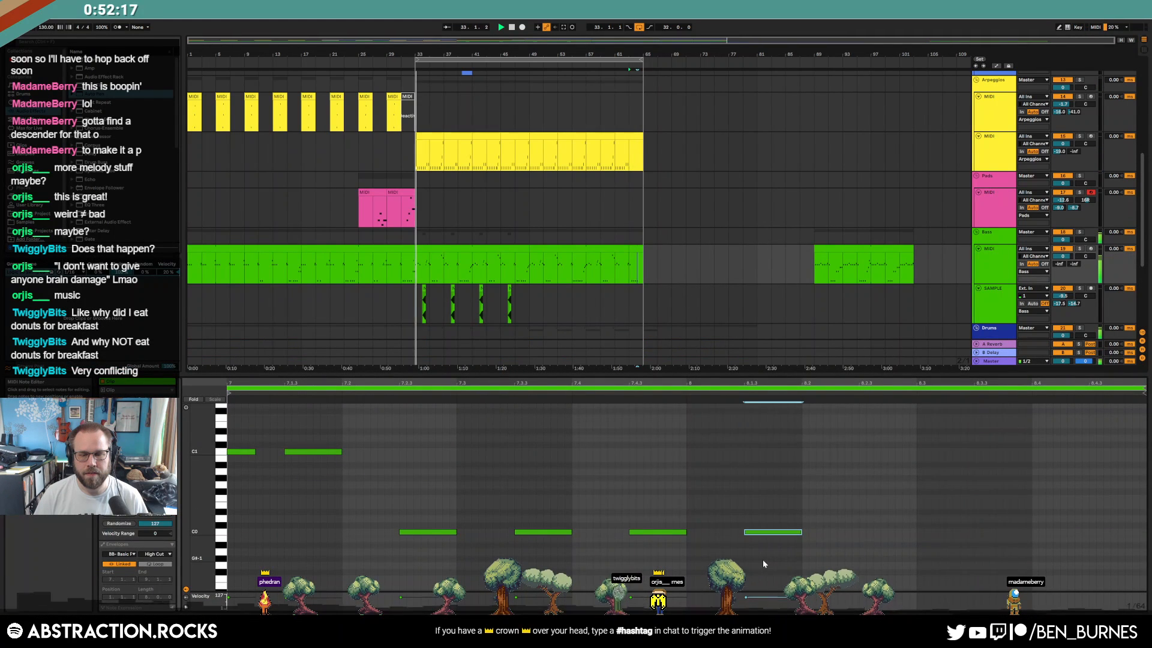
key("Delete")
key("shift+Tab")
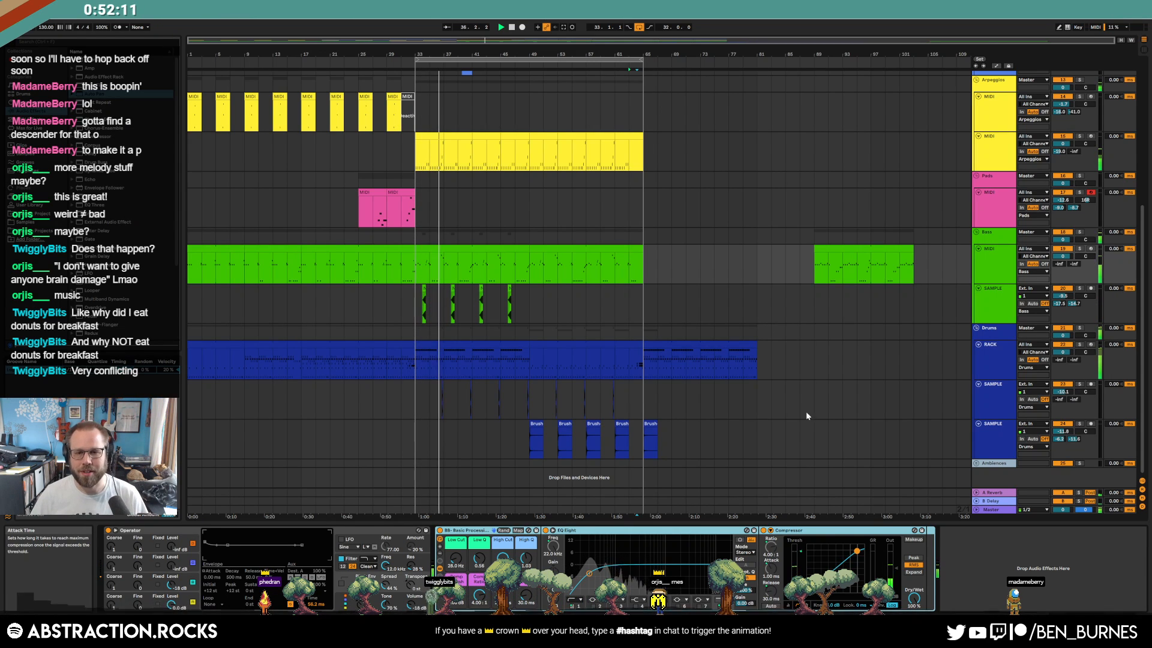
key("space")
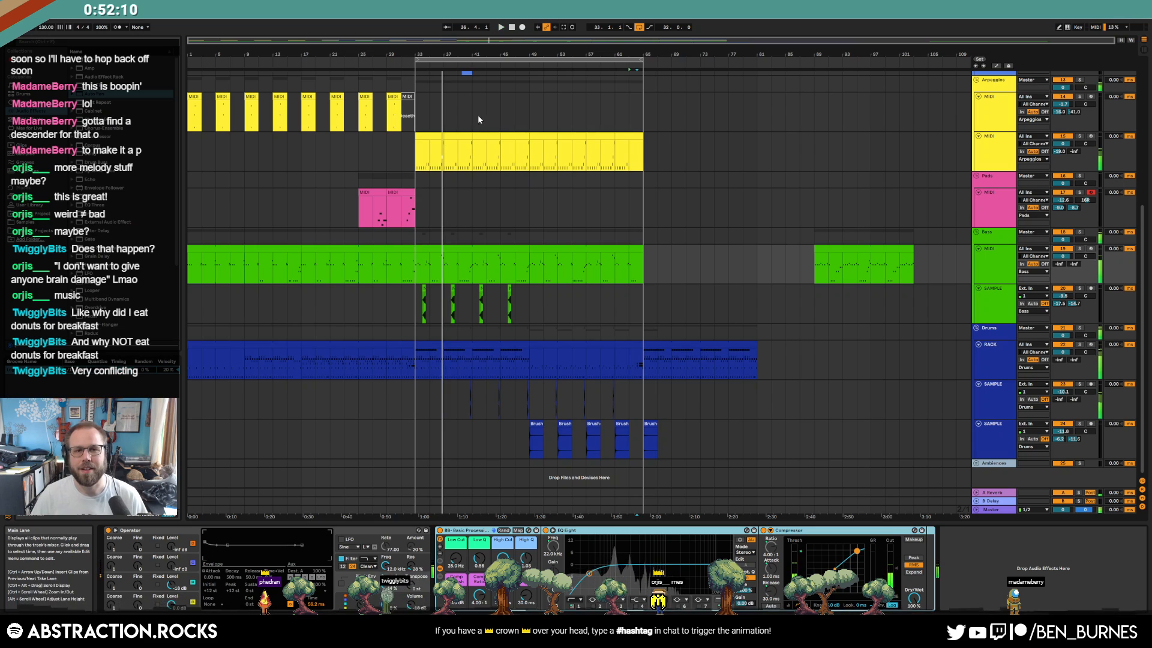
Copy the bass clip at bars 33–49 and paste it at bar 65
left_click(671, 344)
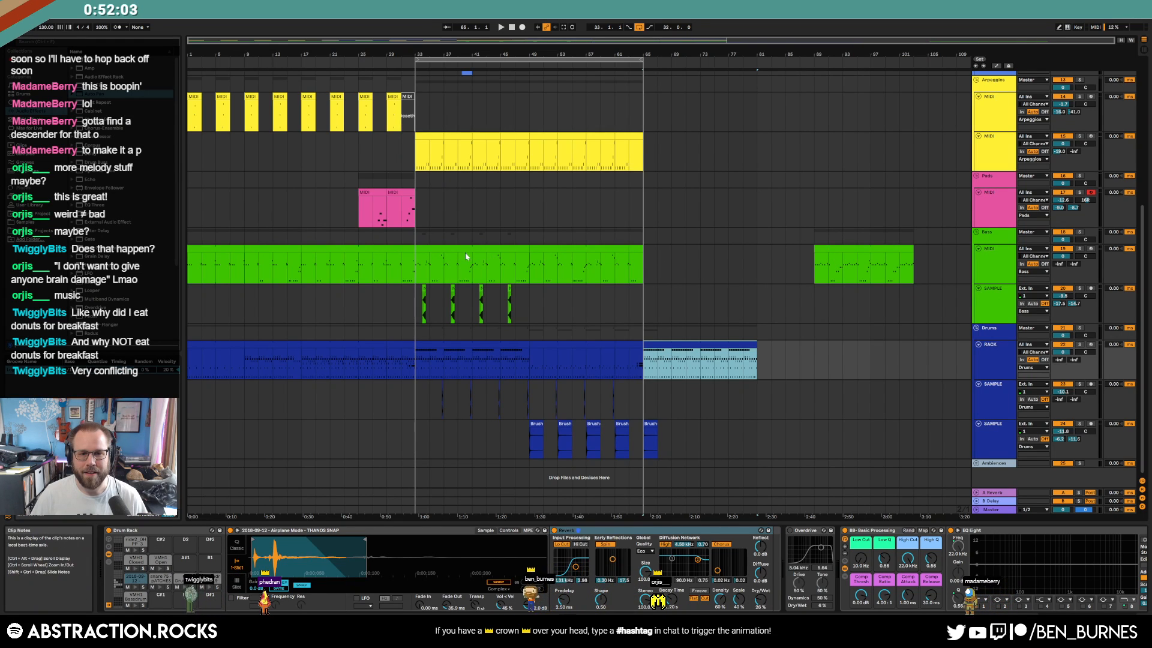
left_click(433, 249)
key("ctrl+c")
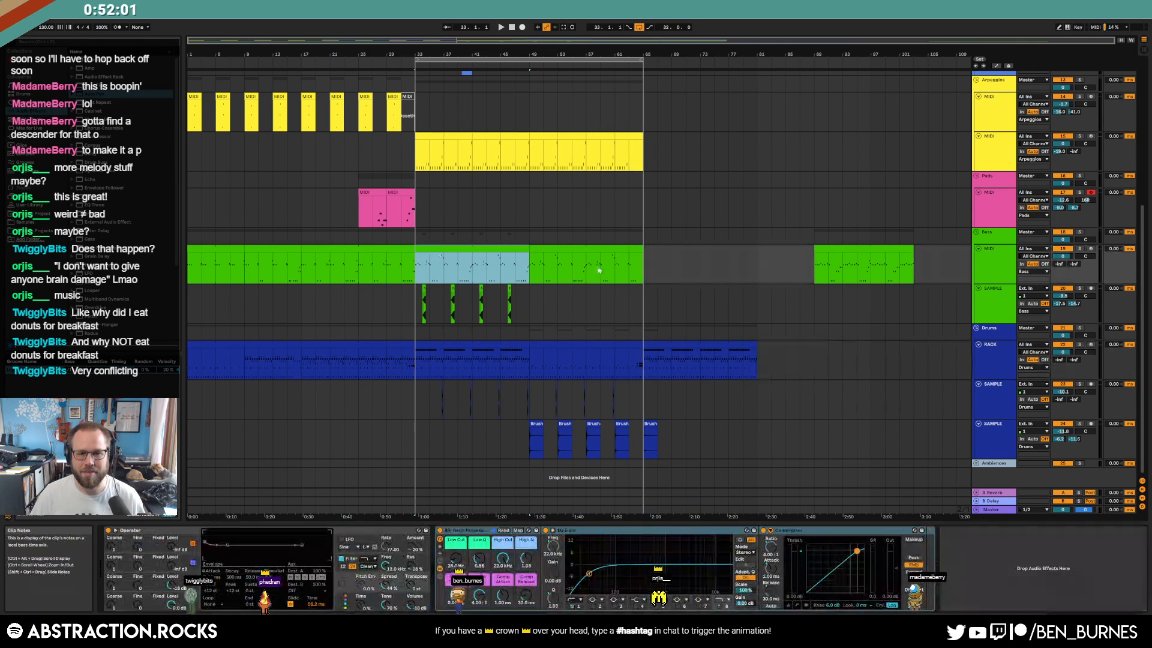
left_click(646, 262)
key("ctrl+v")
In the pasted clip, delete the short notes and shift the C#1 and C1 notes one step earlier
double_click(690, 258)
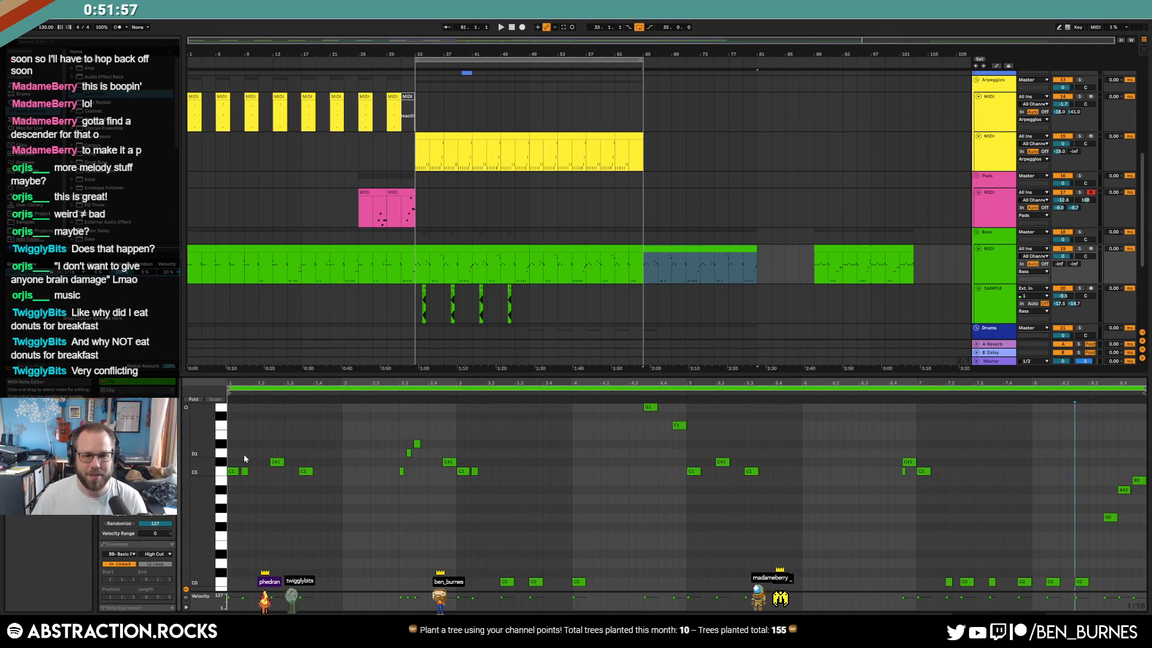
left_click_drag(241, 454, 264, 484)
key("Delete")
left_click_drag(271, 436, 342, 506)
key("Left")
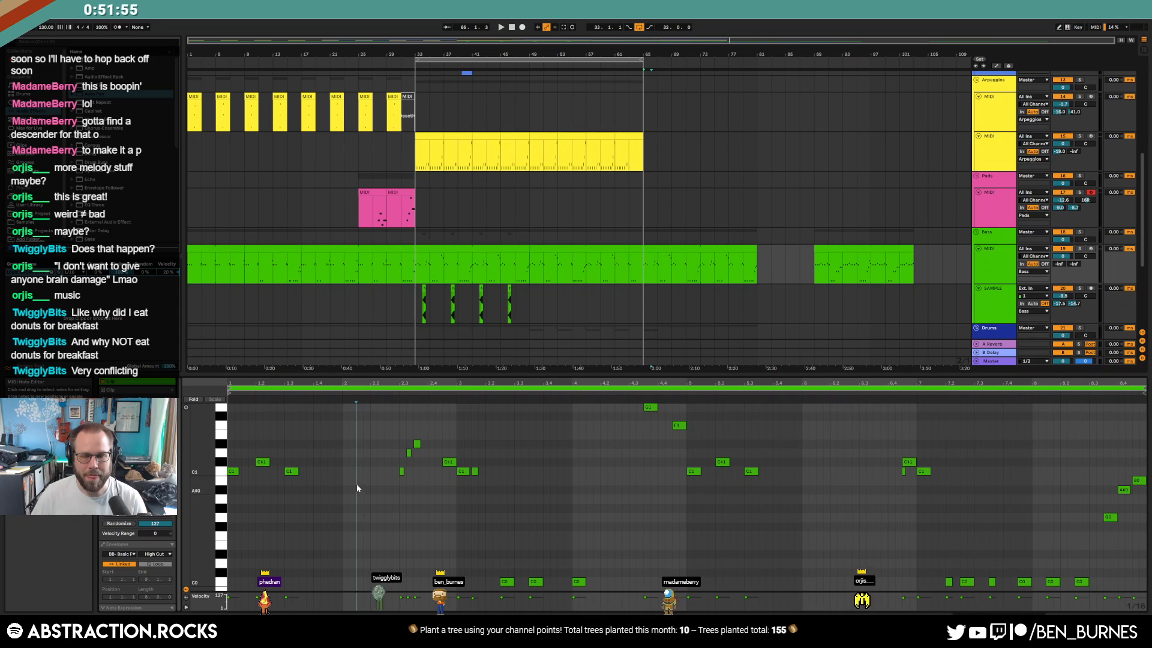
left_click(391, 430)
left_click_drag(404, 481, 410, 492)
key("Delete")
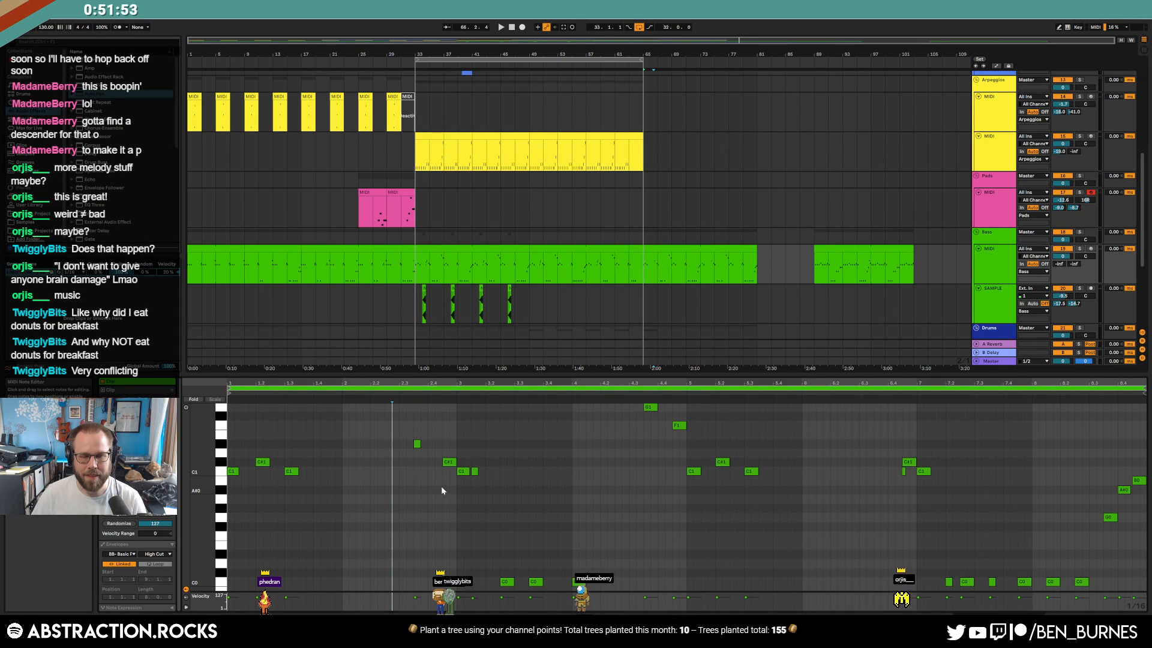
key("space")
Loop bars 65–81, then delete the G1 note and the last two C0 bass notes
left_click(715, 249)
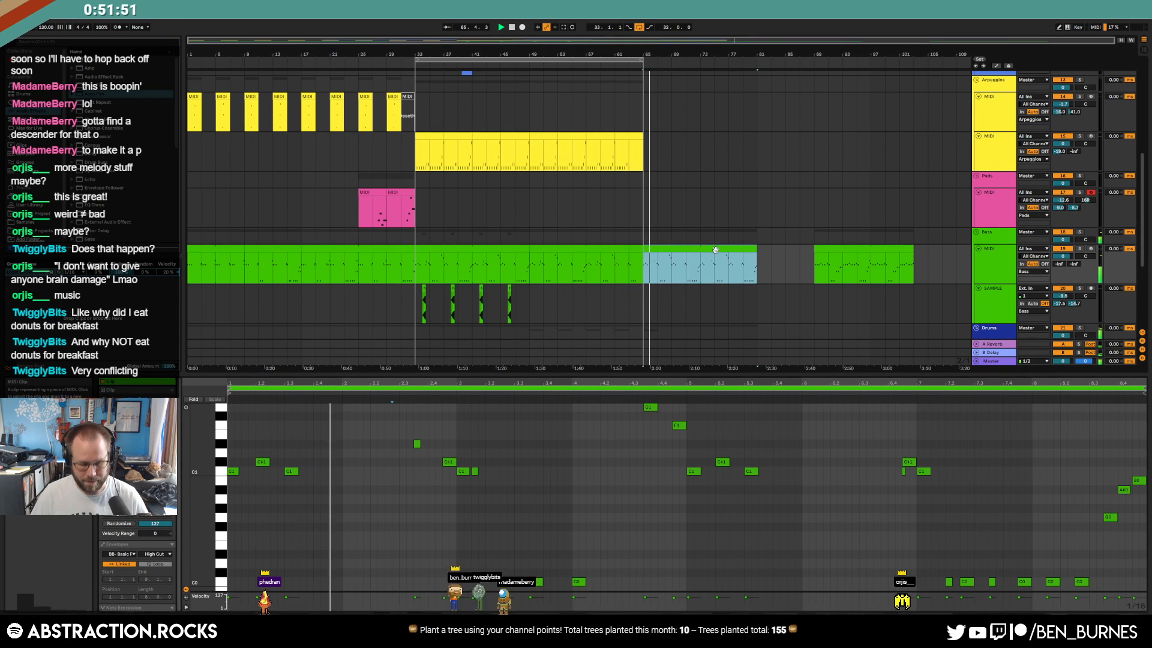
key("ctrl+l")
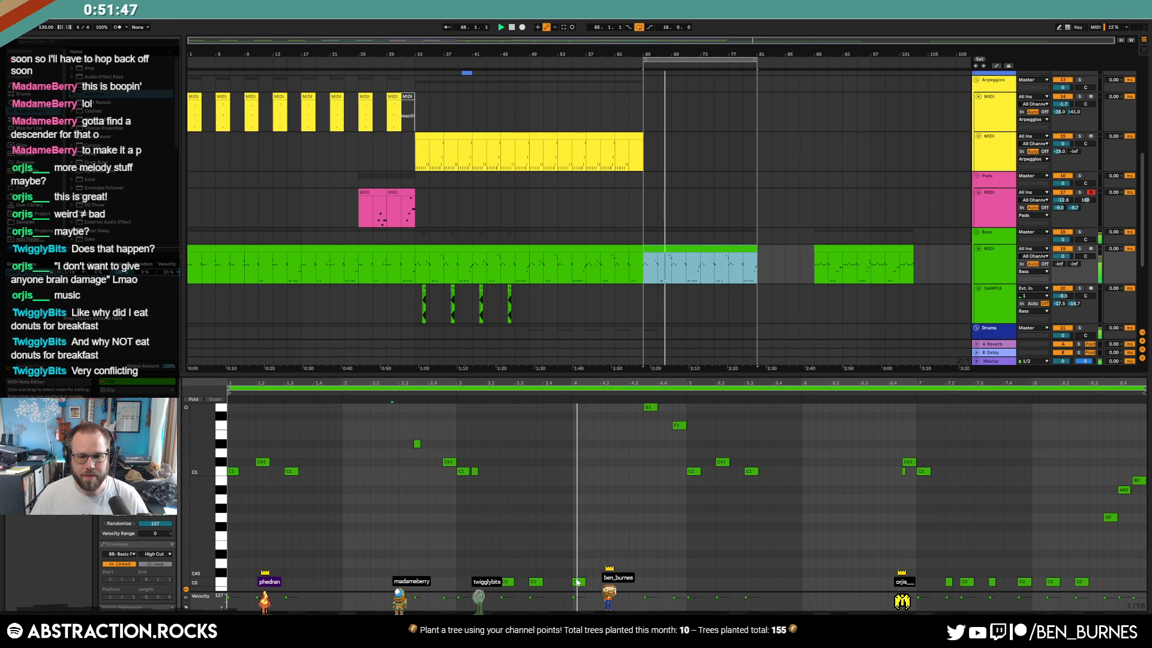
double_click(650, 408)
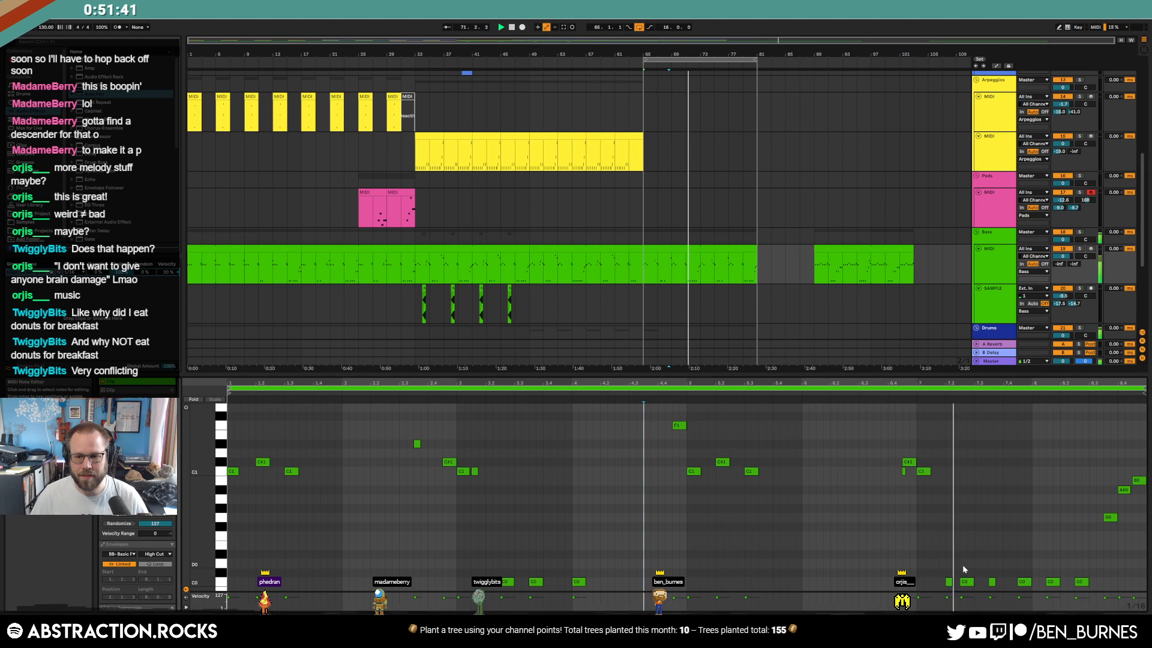
left_click_drag(1044, 560, 1098, 597)
key("Delete")
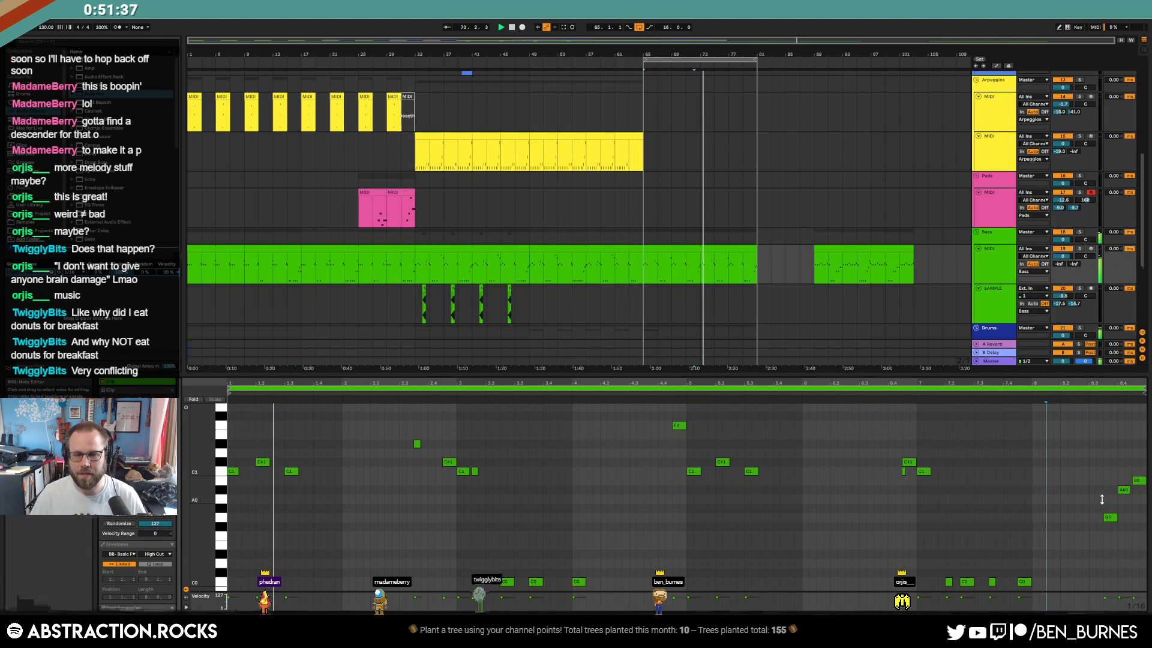
key("shift+Tab")
left_click(722, 247)
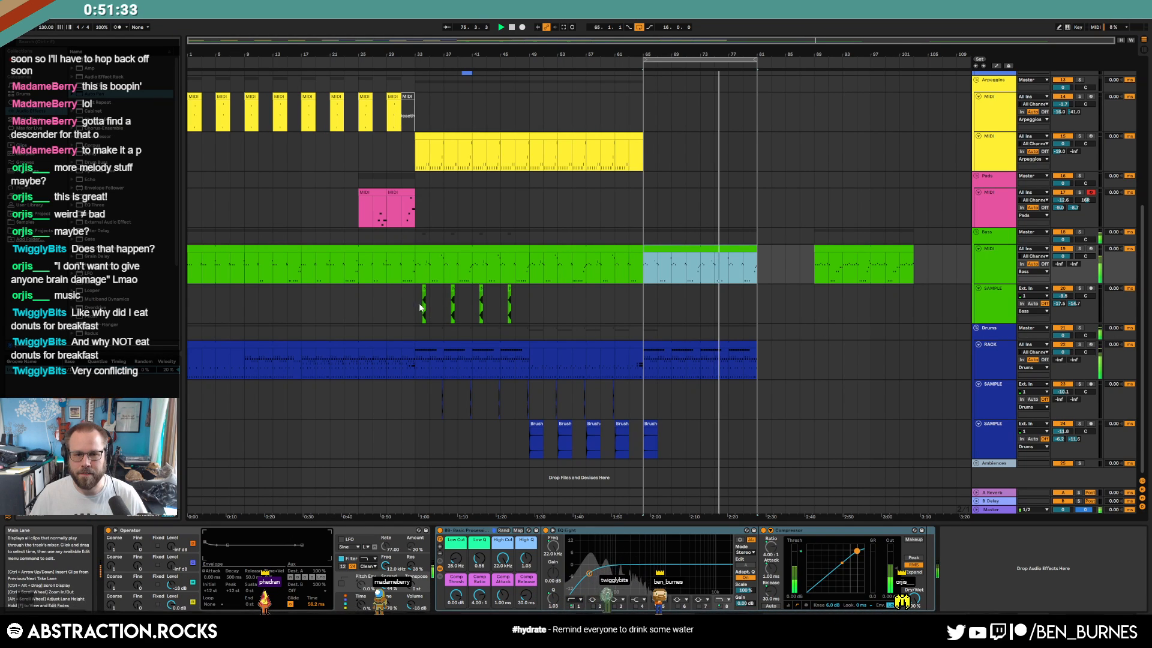
Select bars 65–81, arm the first Leads MIDI track and start Arrangement Record with F9
left_click(732, 345)
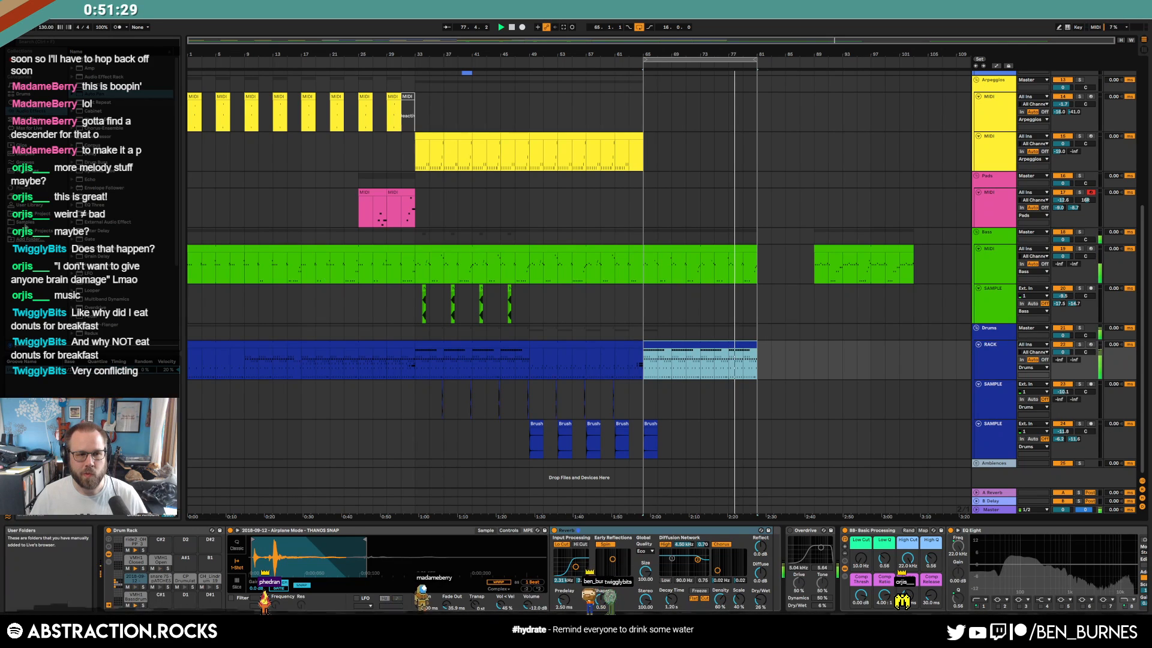
scroll(861, 383, "up", 2)
scroll(859, 378, "up", 5)
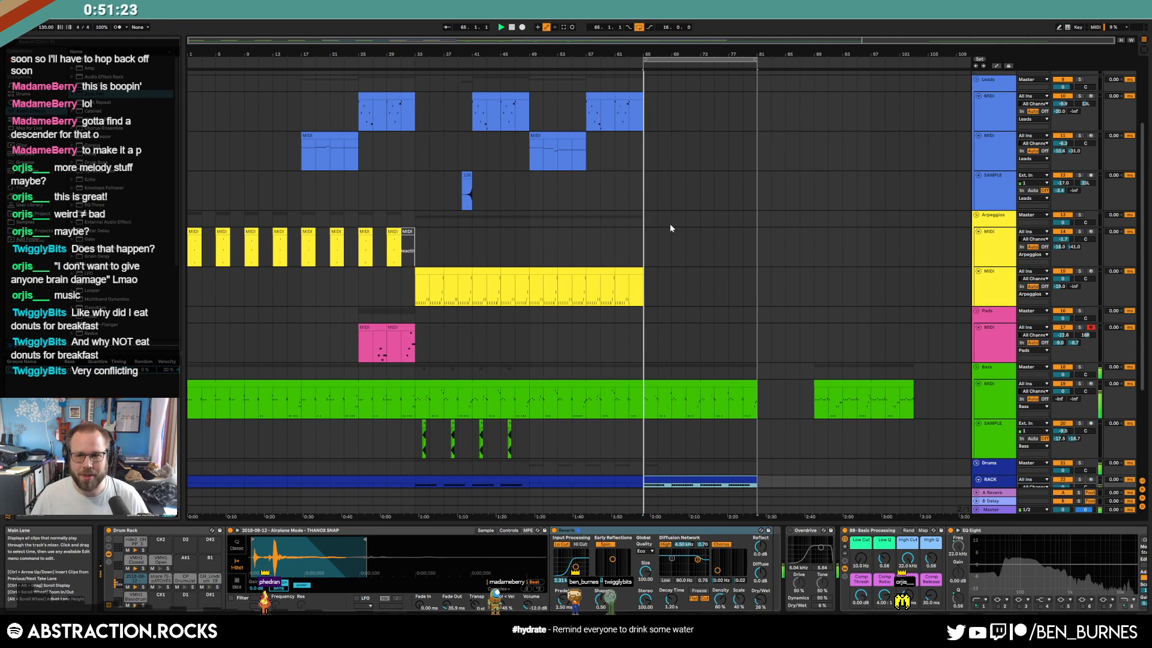
scroll(768, 225, "up", 3)
left_click(993, 214)
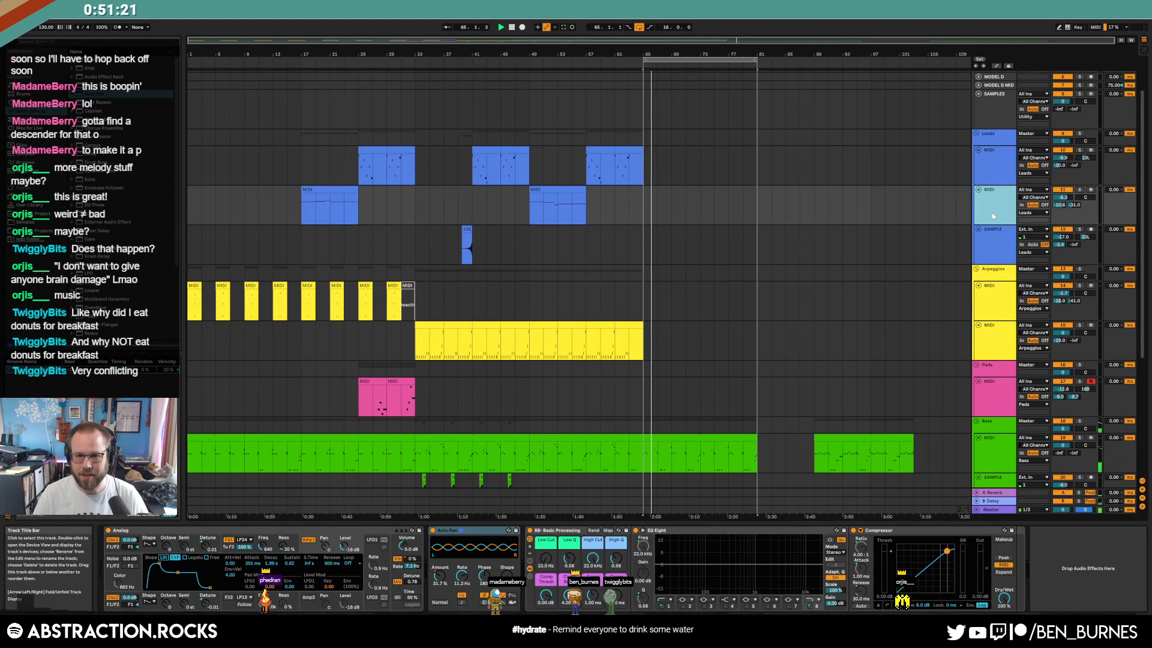
left_click(1091, 151)
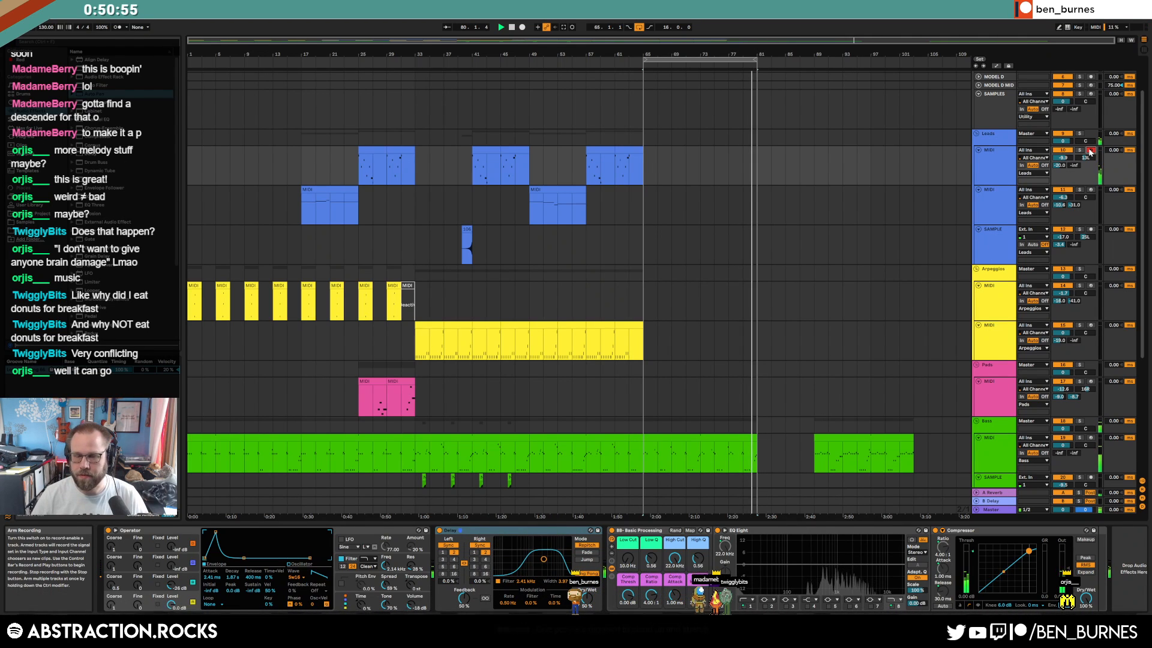
key("F9")
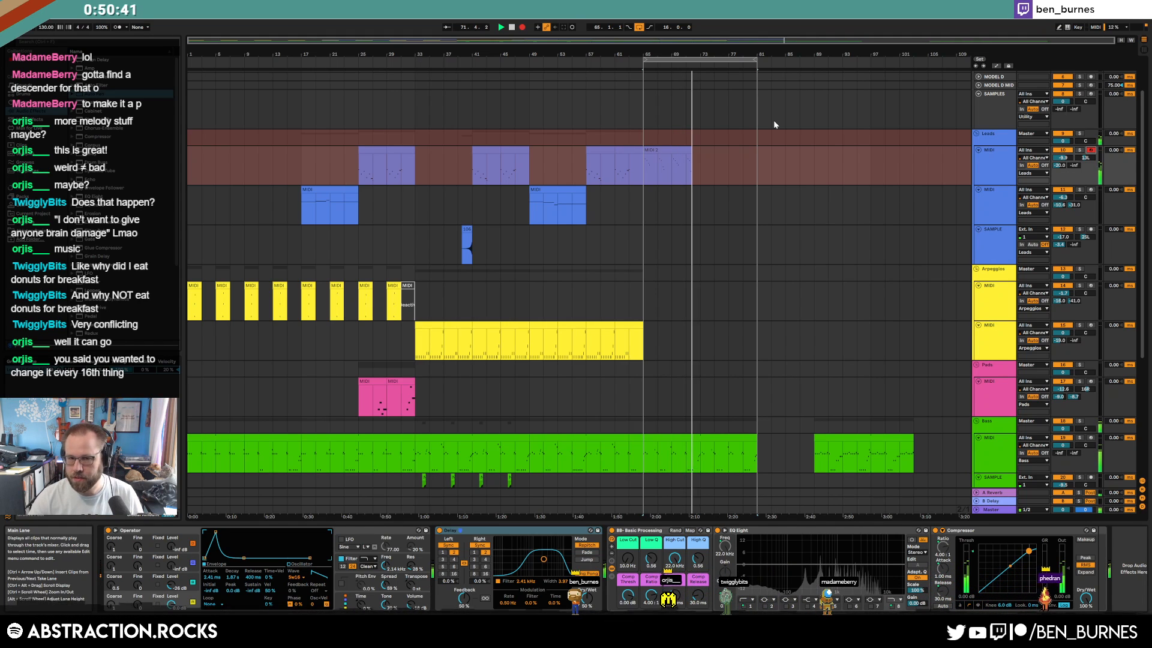
Stop recording and open the recorded MIDI 2 clip's notes
left_click(522, 28)
key("space")
double_click(696, 149)
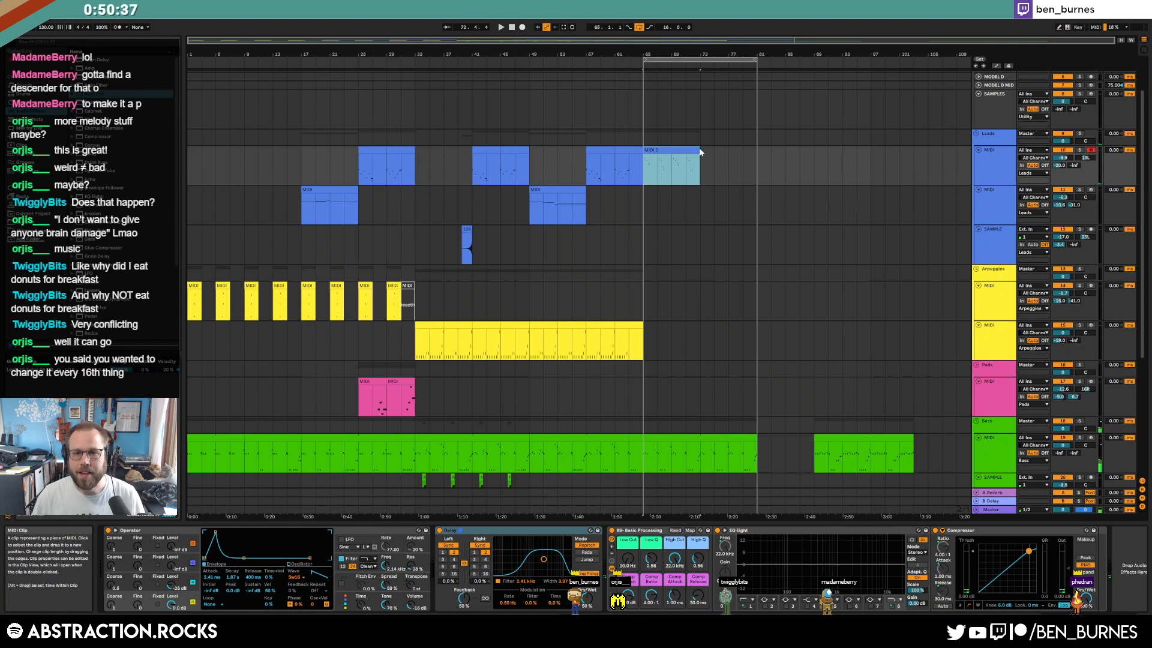
left_click(691, 507)
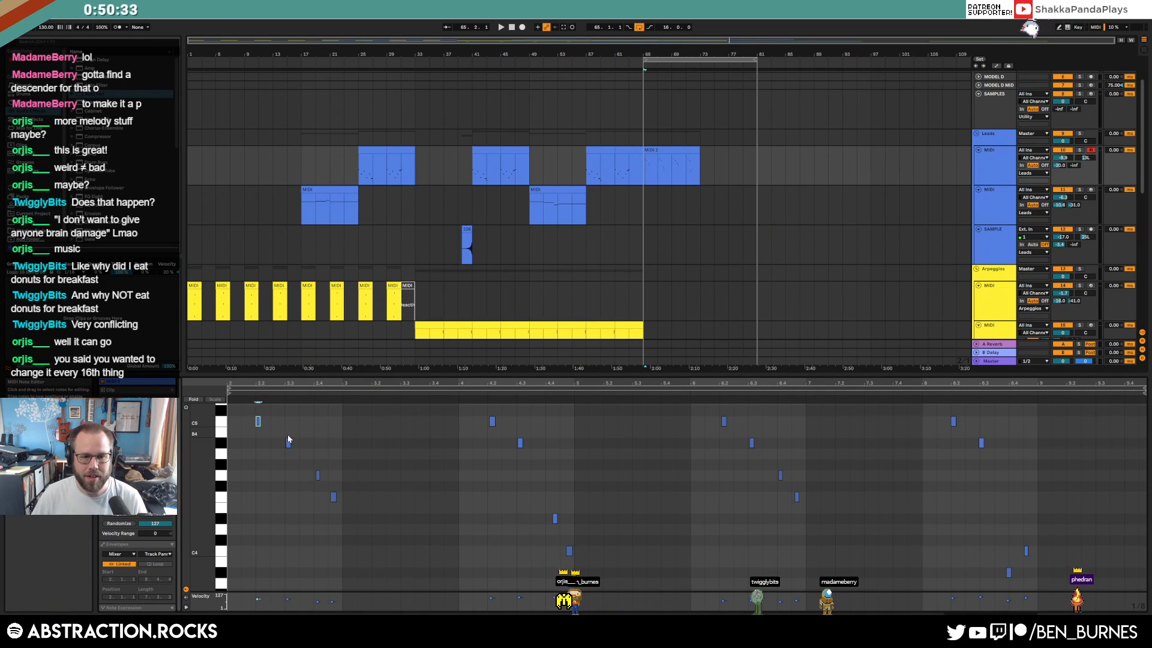
Nudge the stray lead notes in bars 4, 6 and 8 onto the grid
left_click(317, 475)
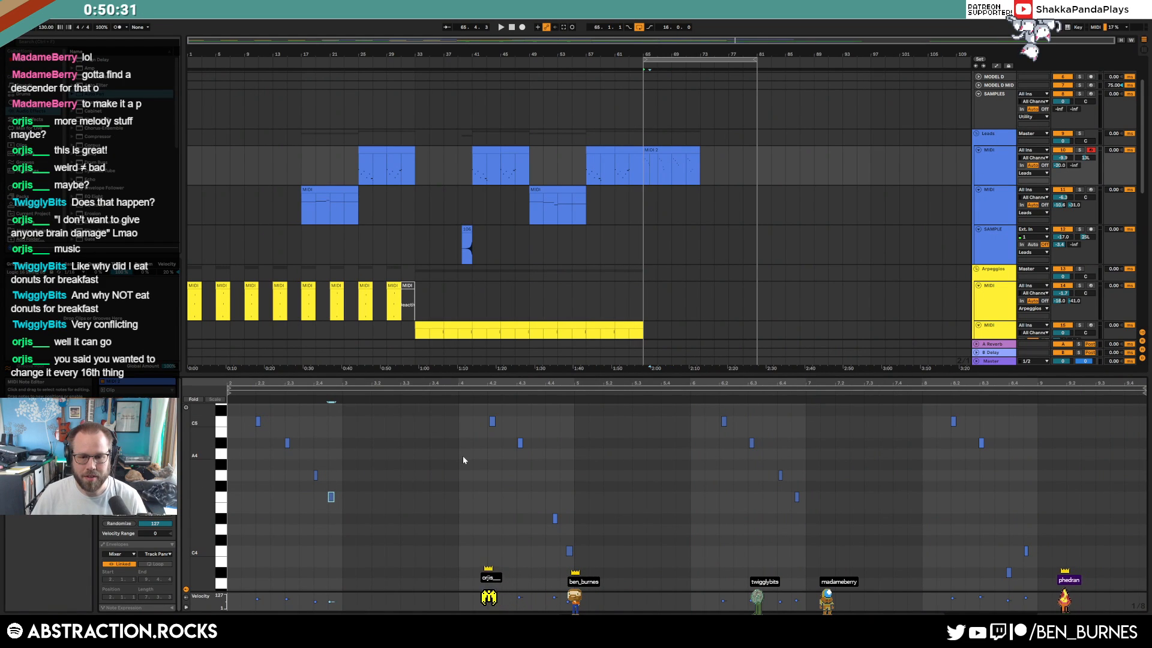
left_click_drag(555, 519, 563, 551)
left_click(735, 447)
left_click_drag(716, 419, 817, 516)
key("Left")
key("Left")
left_click(852, 485)
mouse_move(993, 538)
left_mouse_down()
mouse_move(1053, 592)
mouse_move(1020, 562)
mouse_move(1018, 584)
left_mouse_up()
key("Right")
left_click(984, 552)
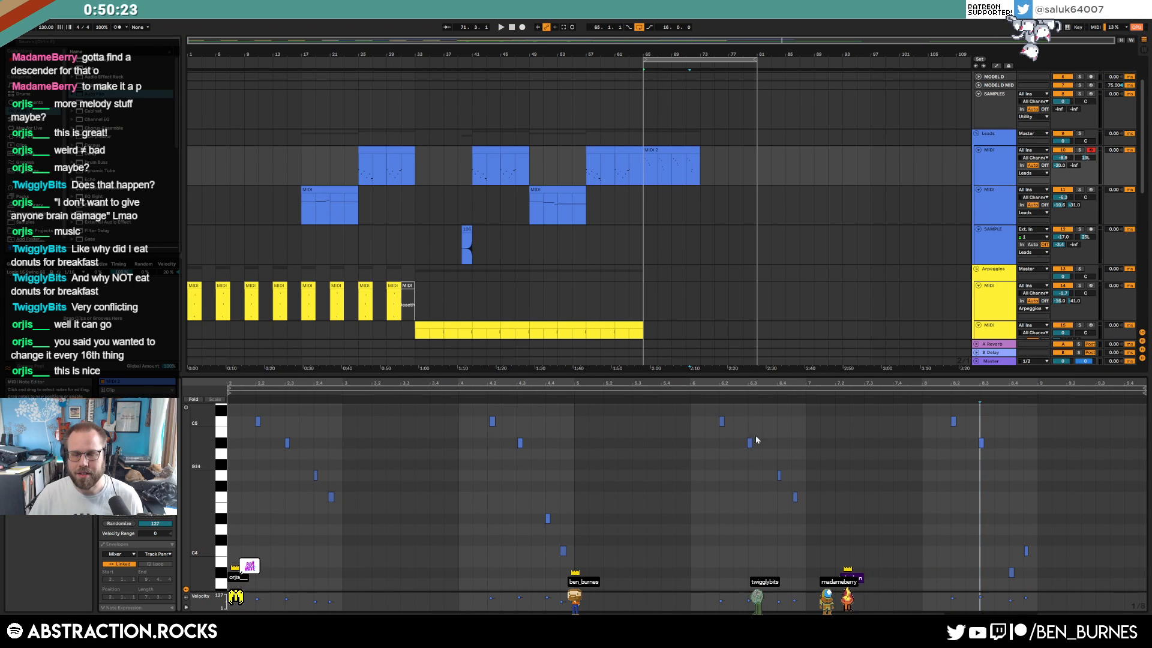
Stretch the bar-65 lead clip's end out to bar 81 and play it back
key("shift+Tab")
left_click(651, 150)
left_click(670, 156)
left_click(671, 151)
left_click(697, 154)
double_click(693, 150)
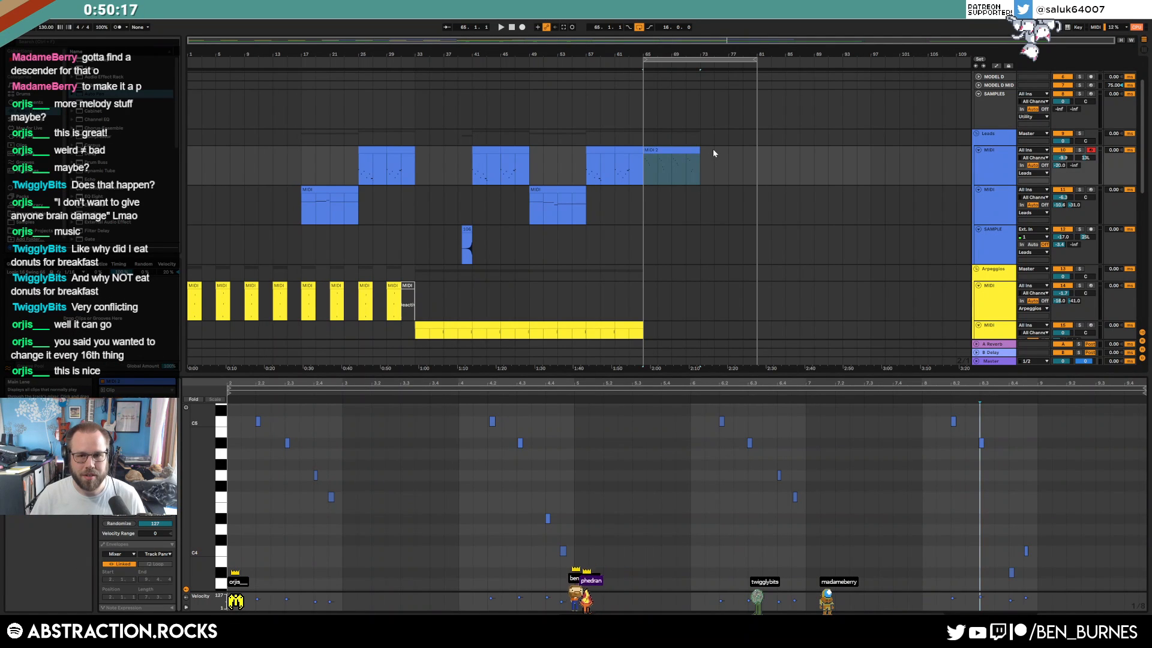
left_click_drag(703, 162, 646, 168)
left_click(642, 168)
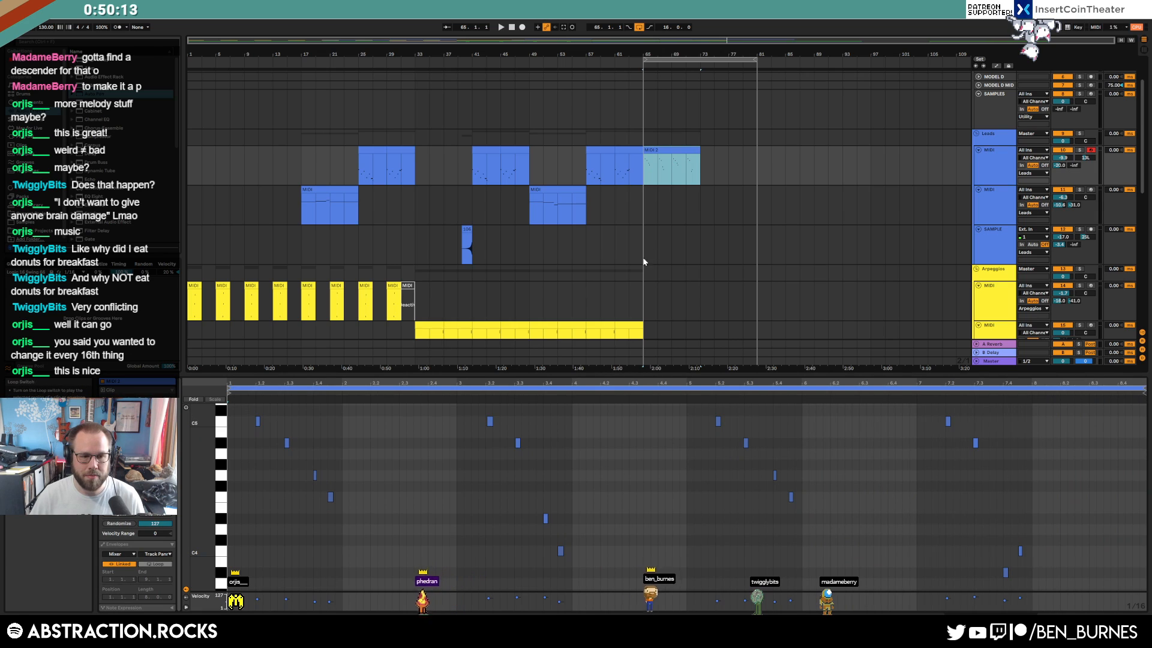
left_click_drag(701, 161, 754, 155)
key("shift+Tab")
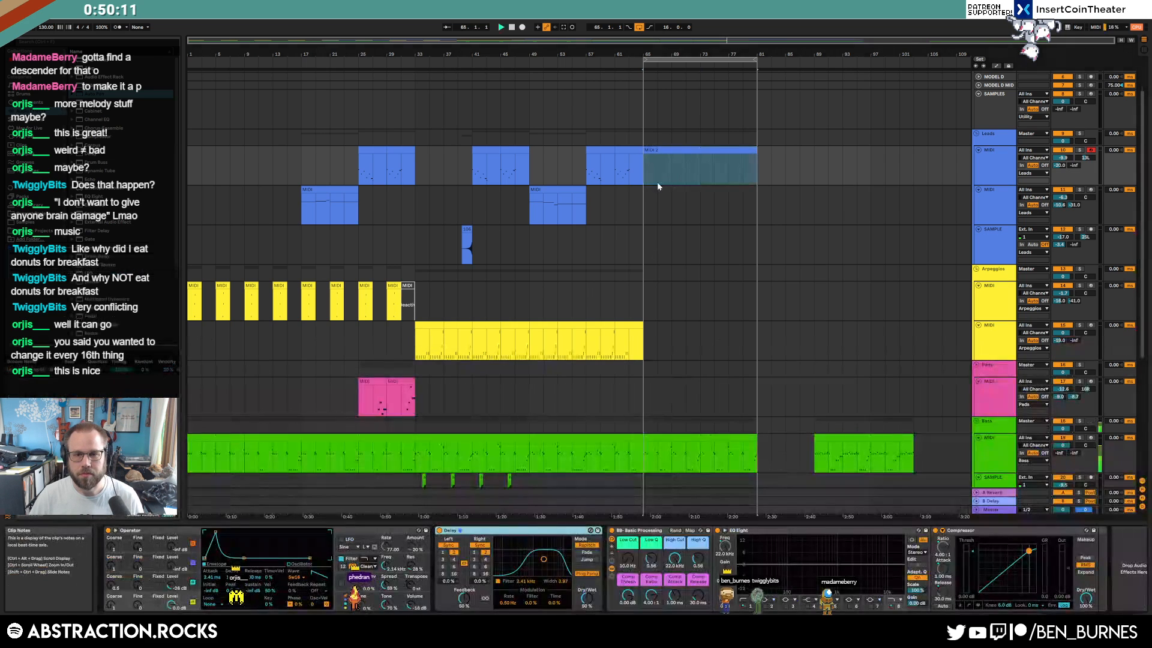
key("space")
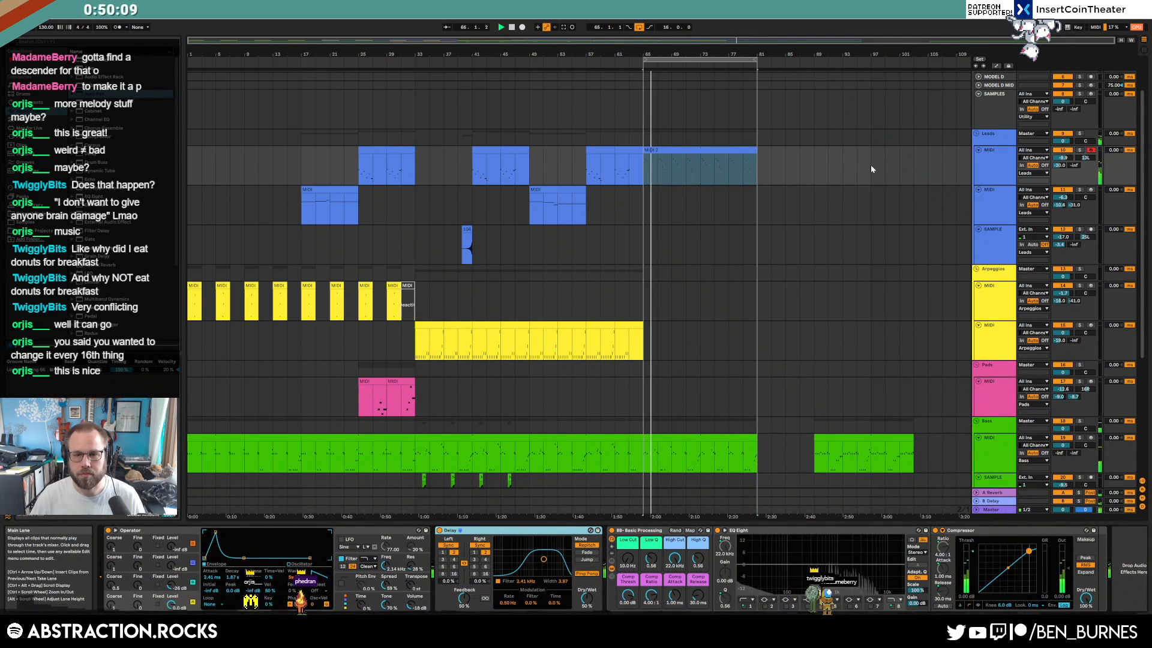
Copy the lead clip down onto the Arpeggios track
left_click(991, 242)
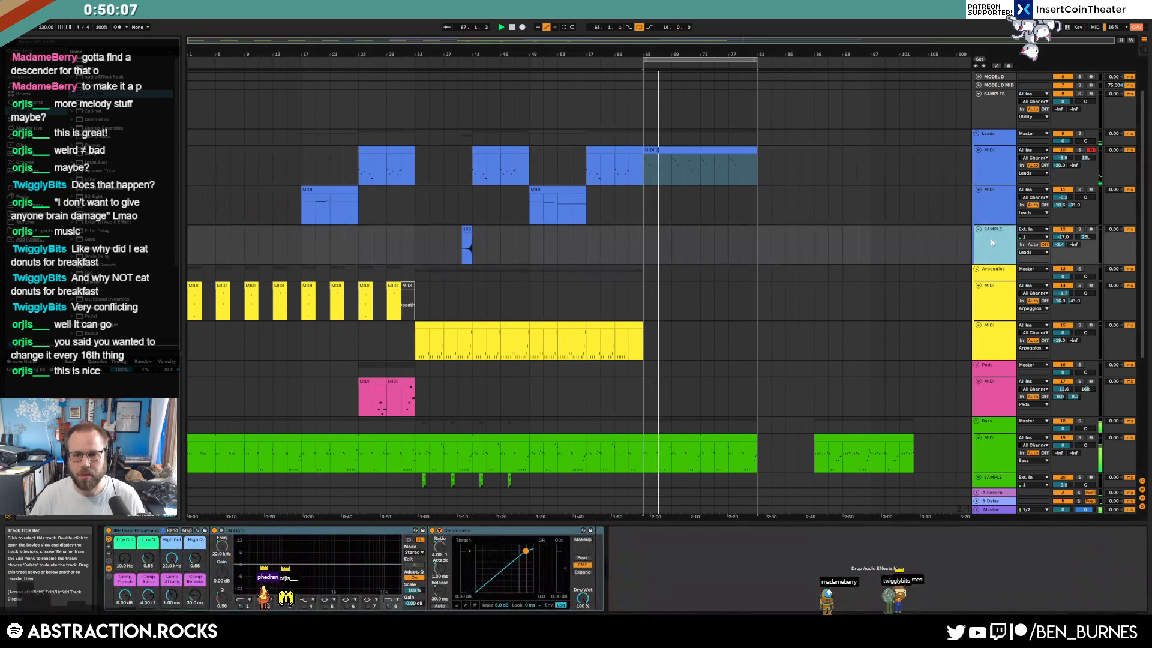
double_click(720, 149)
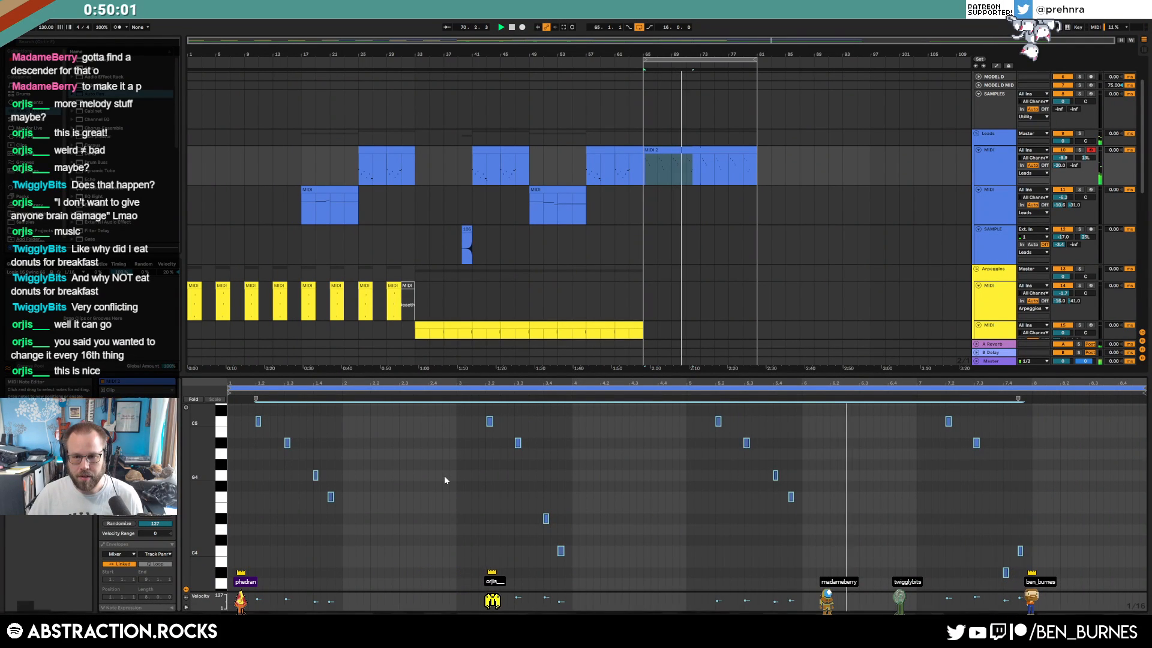
key("shift+Tab")
left_click_drag(682, 150, 709, 324)
key("ctrl+z")
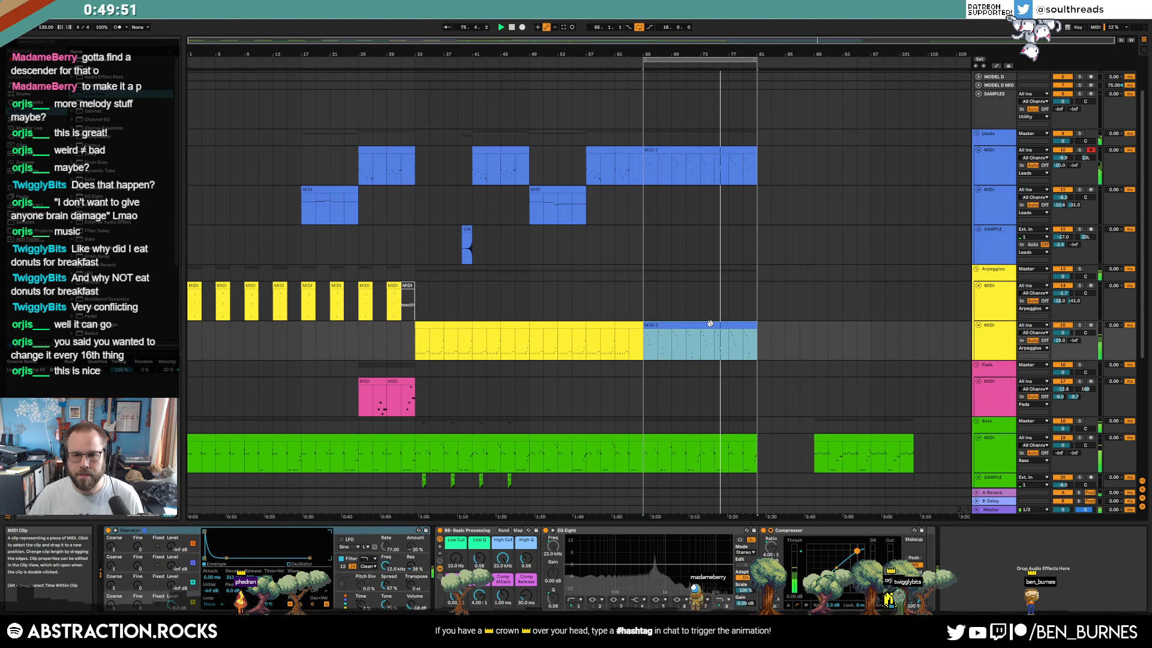
Give the copied clip the Arpeggios track's yellow, then arm Pads and record from bar 65
right_click(989, 336)
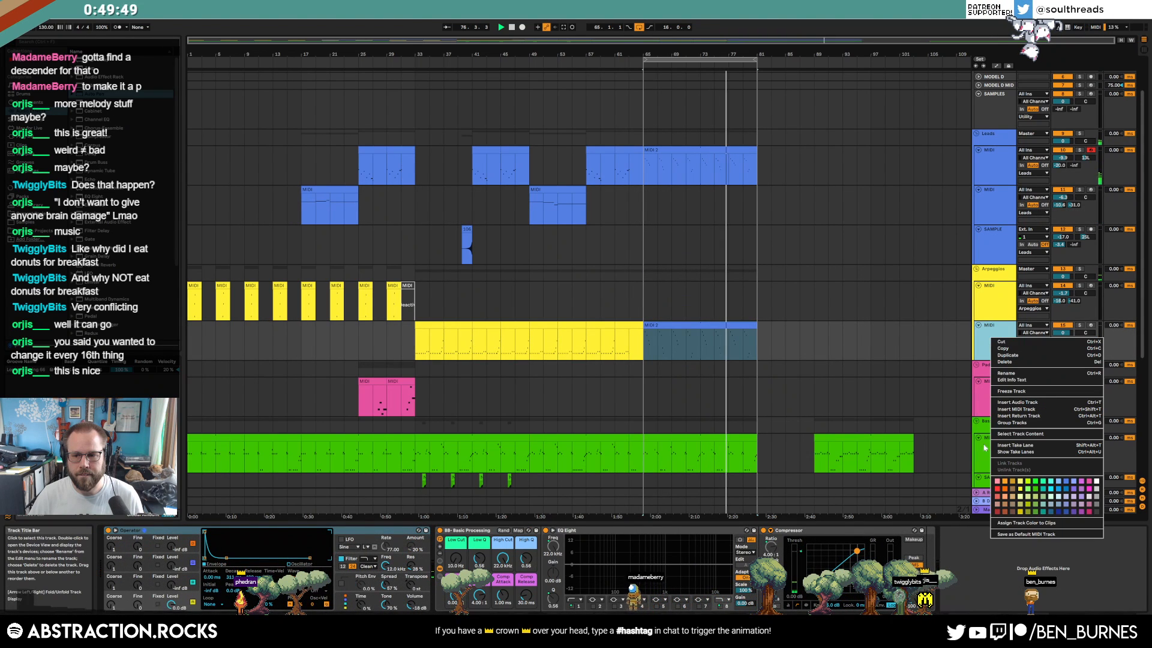
left_click(1056, 522)
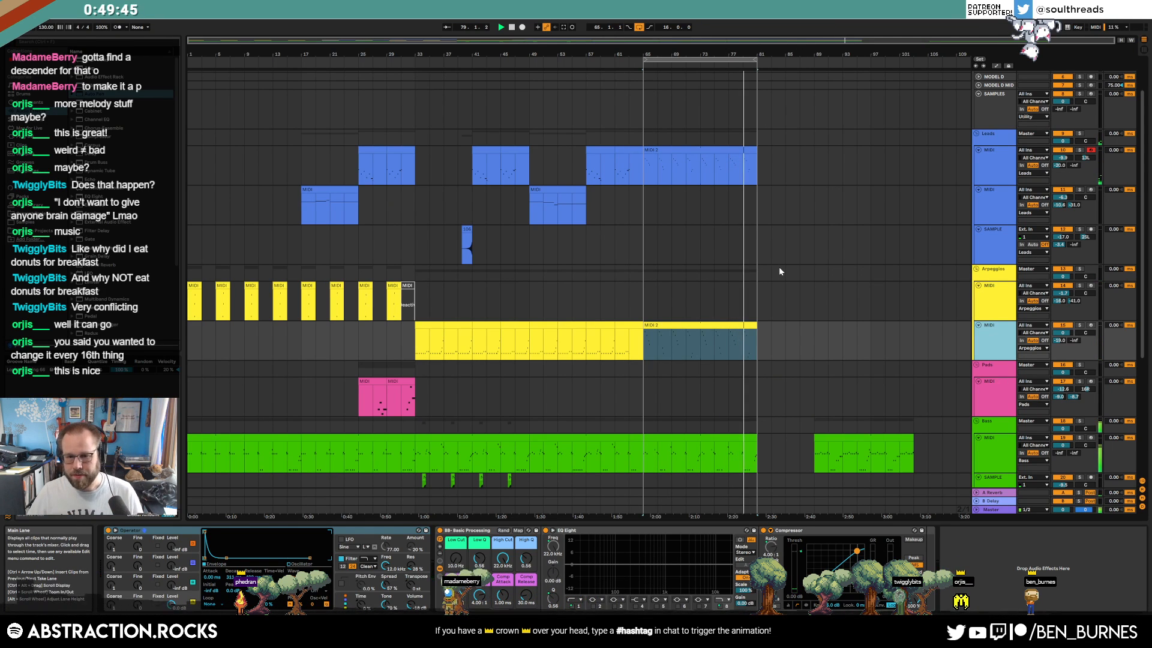
left_click(992, 388)
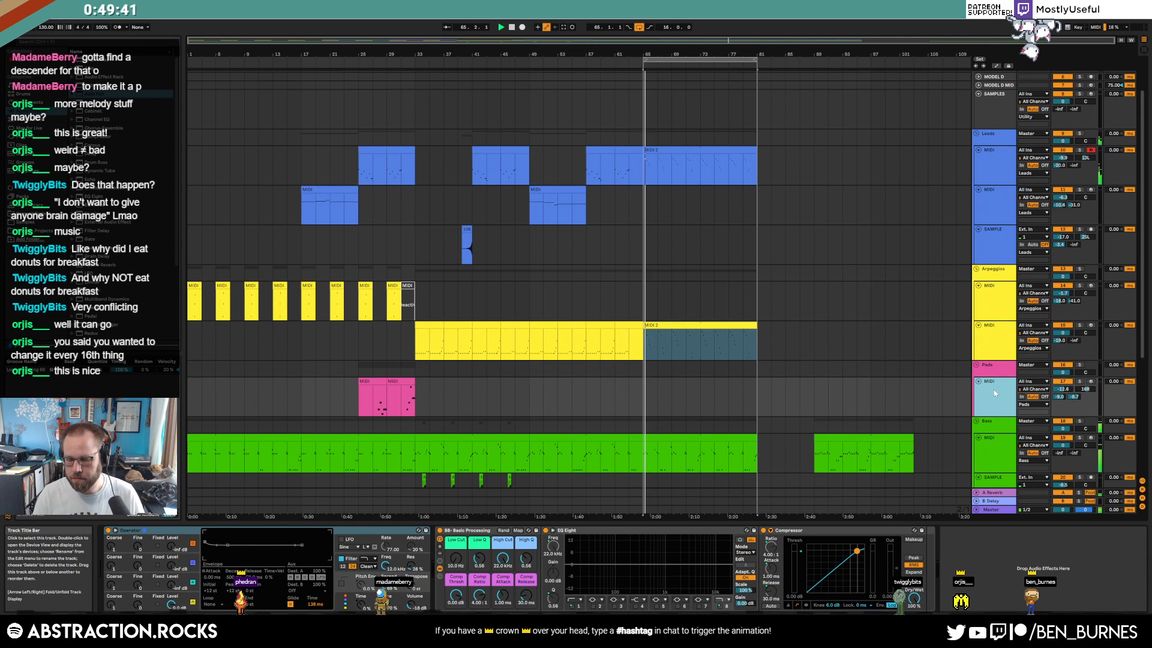
left_click(1090, 383)
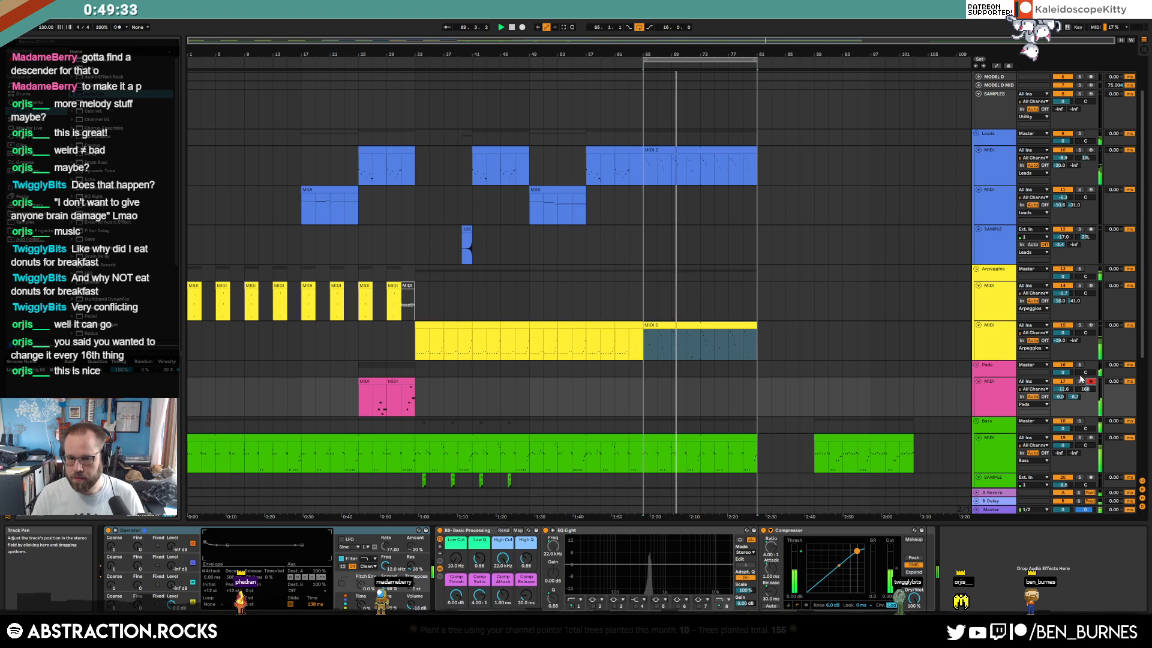
left_click(644, 390)
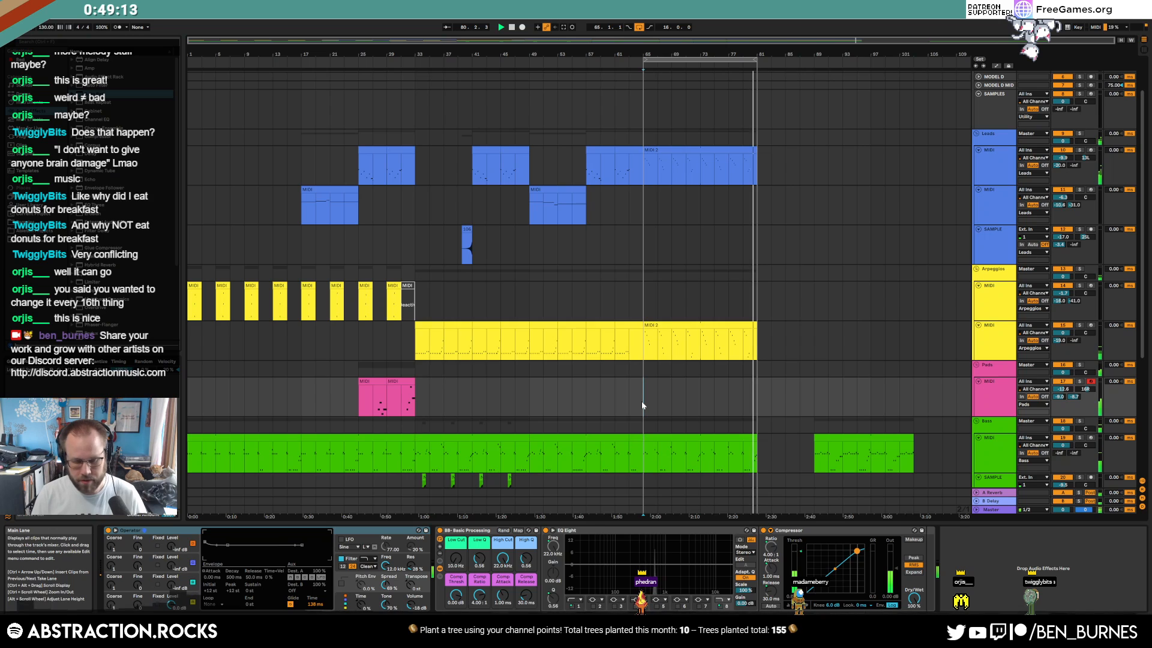
key("F9")
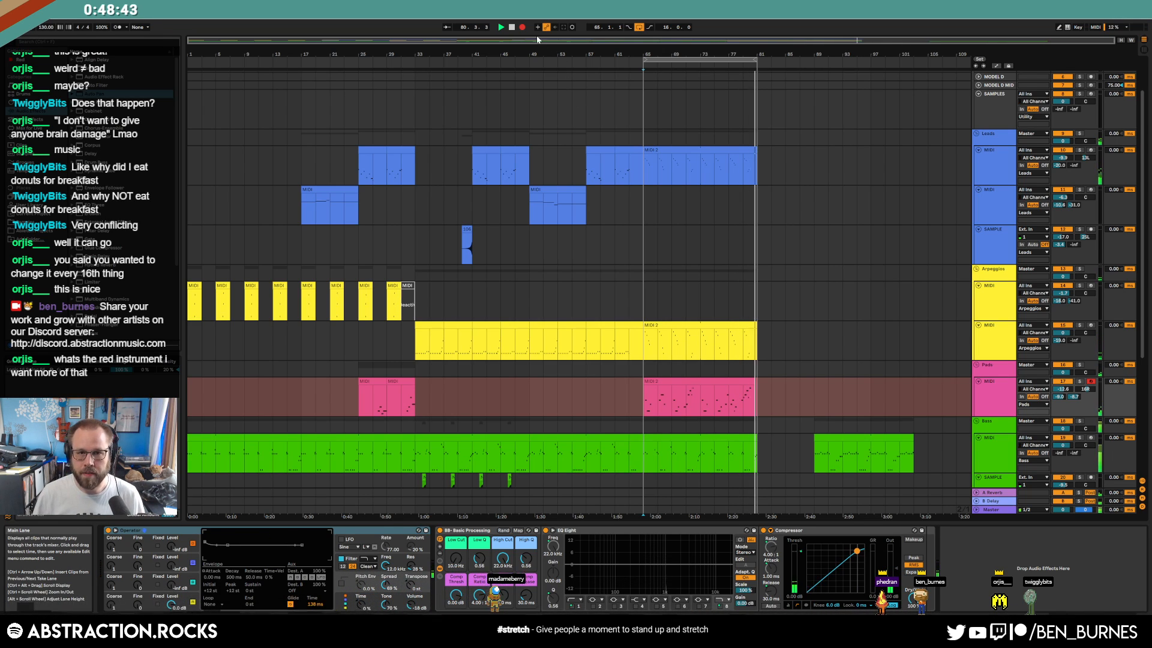
Stop recording and inspect oscillator A of the Pads track's Operator synth
left_click(523, 28)
left_click(662, 380)
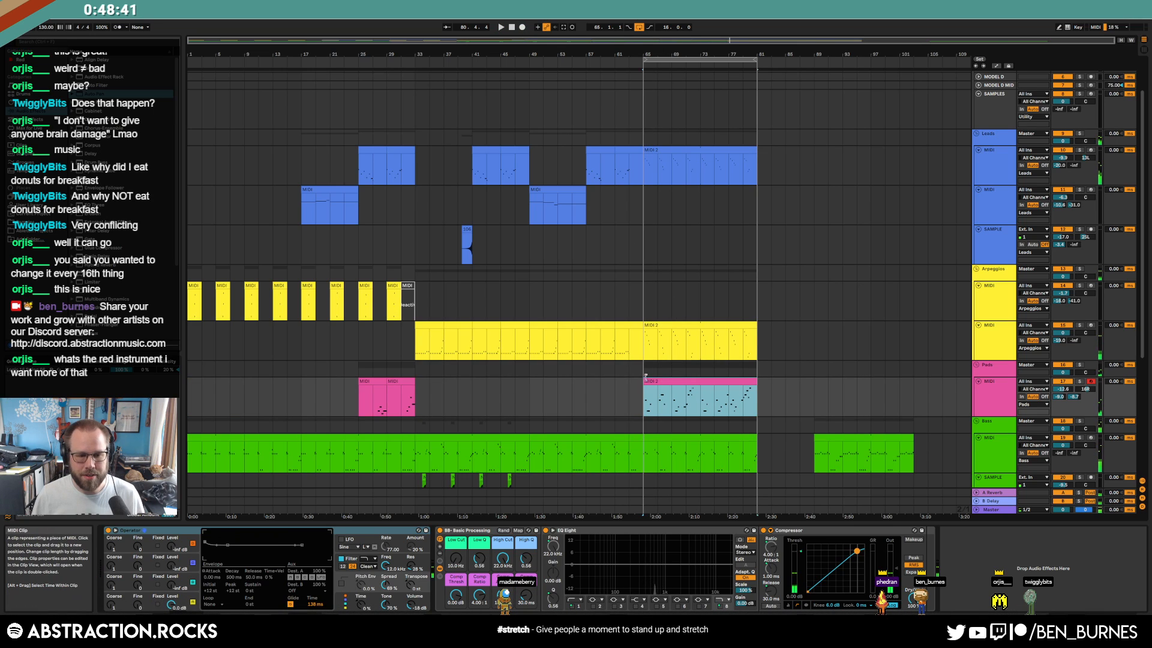
left_click(170, 530)
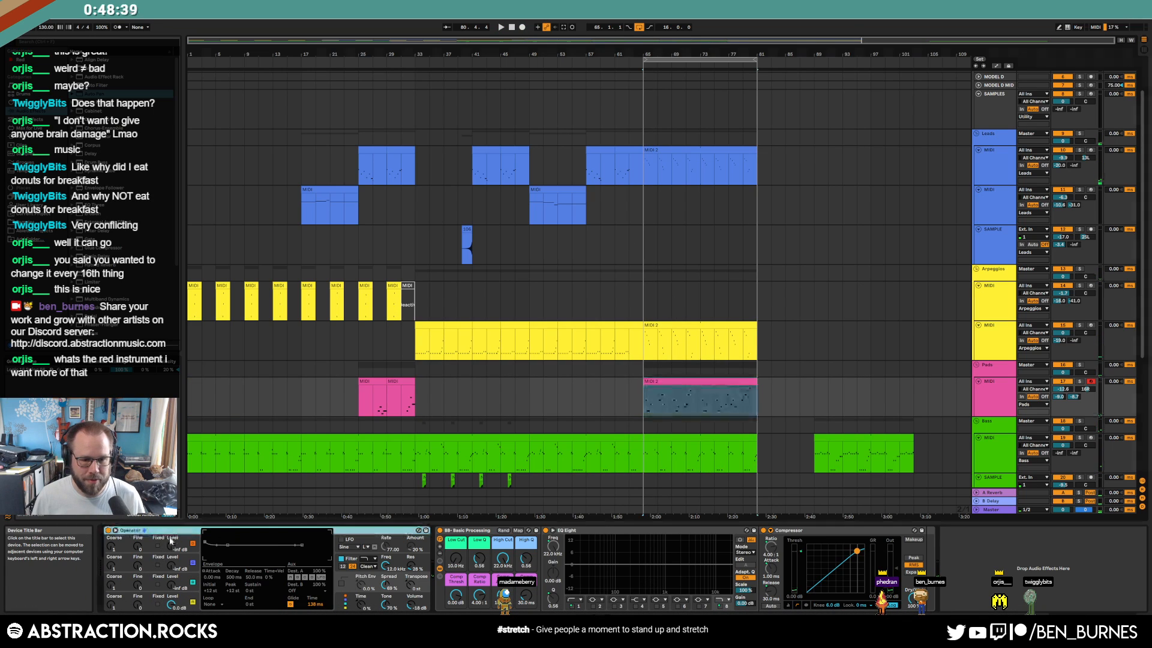
left_click(125, 601)
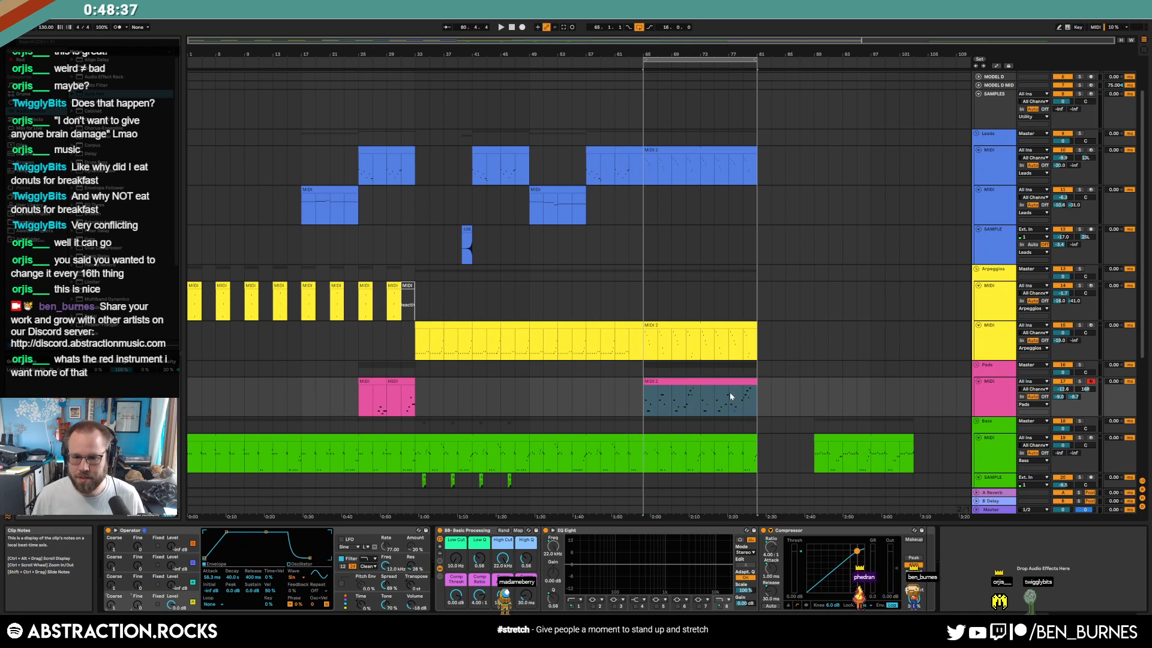
Open the pad clip's notes and lower the C4 note near bar 1.5 to A#3
left_click(648, 397)
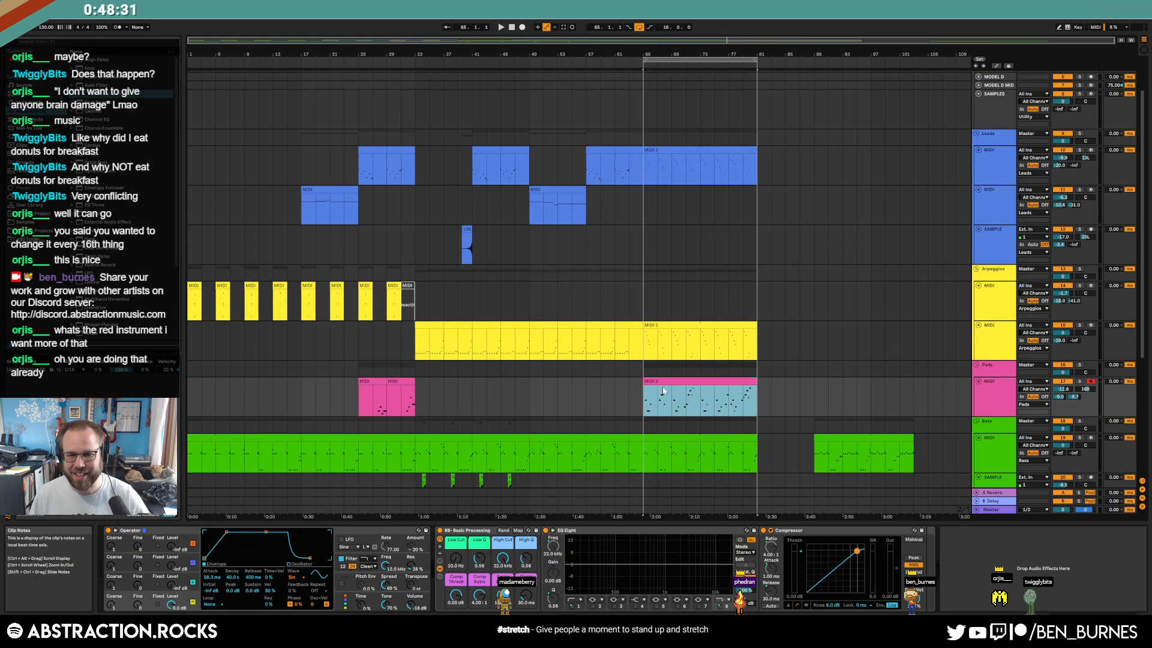
double_click(663, 391)
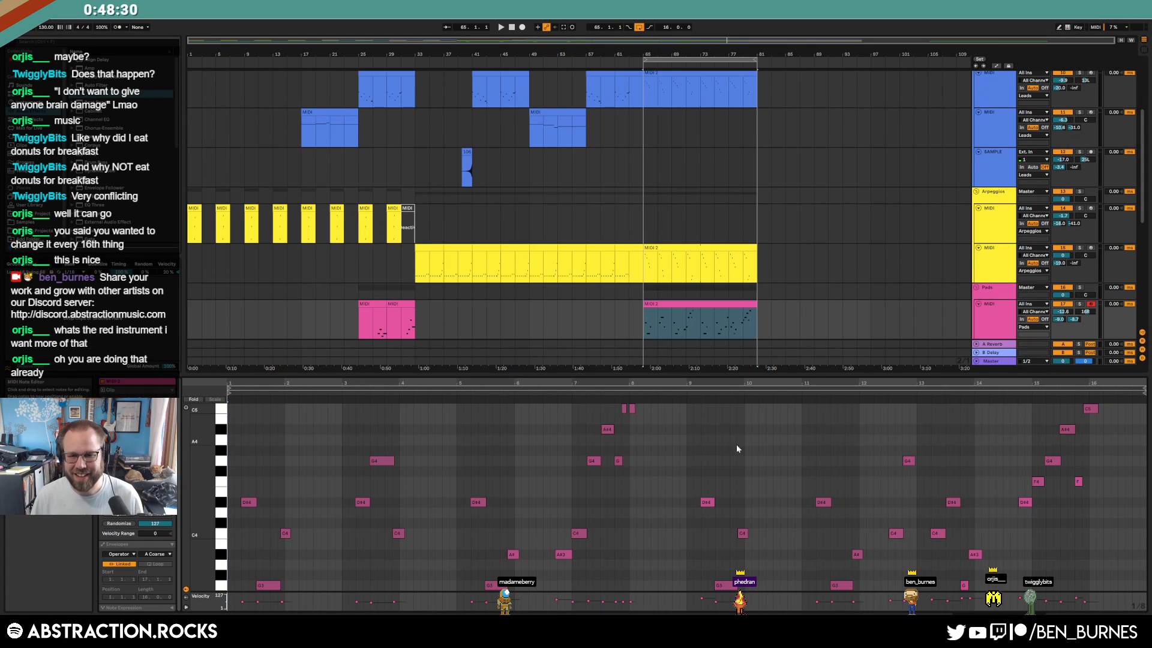
left_click(624, 409)
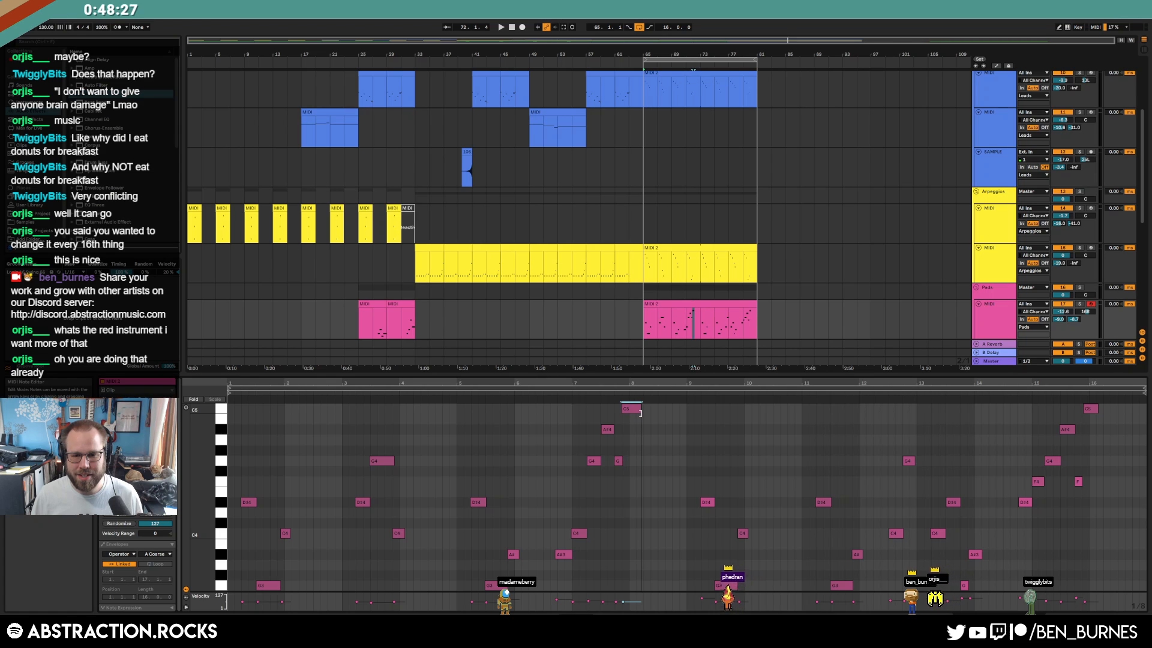
key("space")
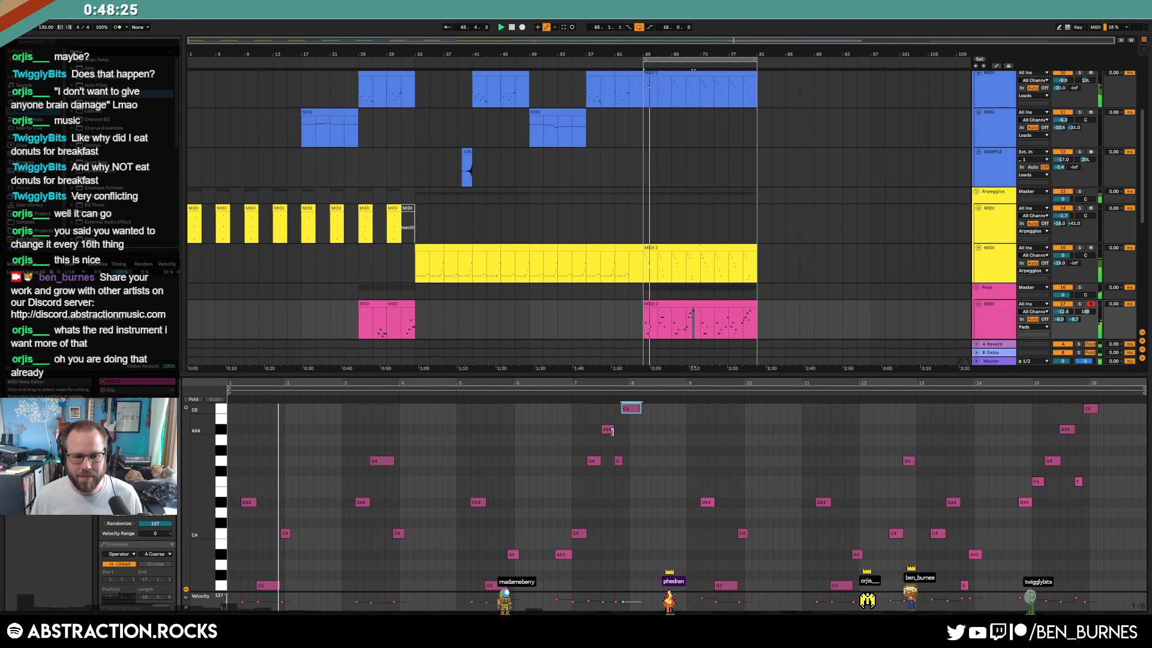
left_click_drag(274, 522, 294, 542)
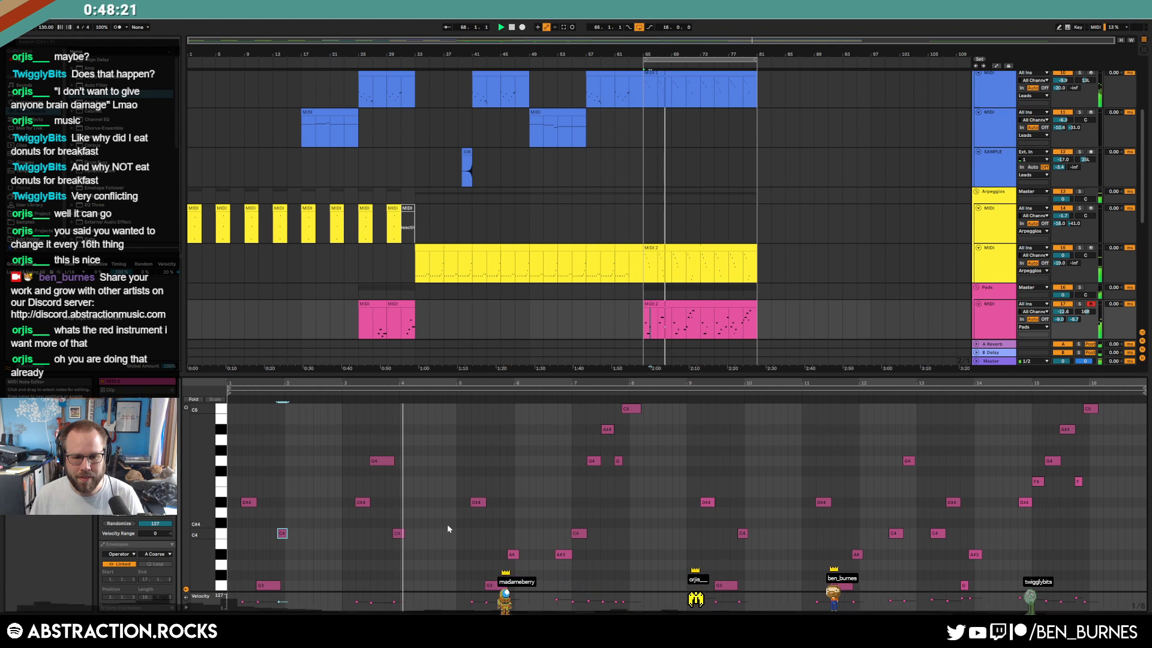
key("Down")
key("Down")
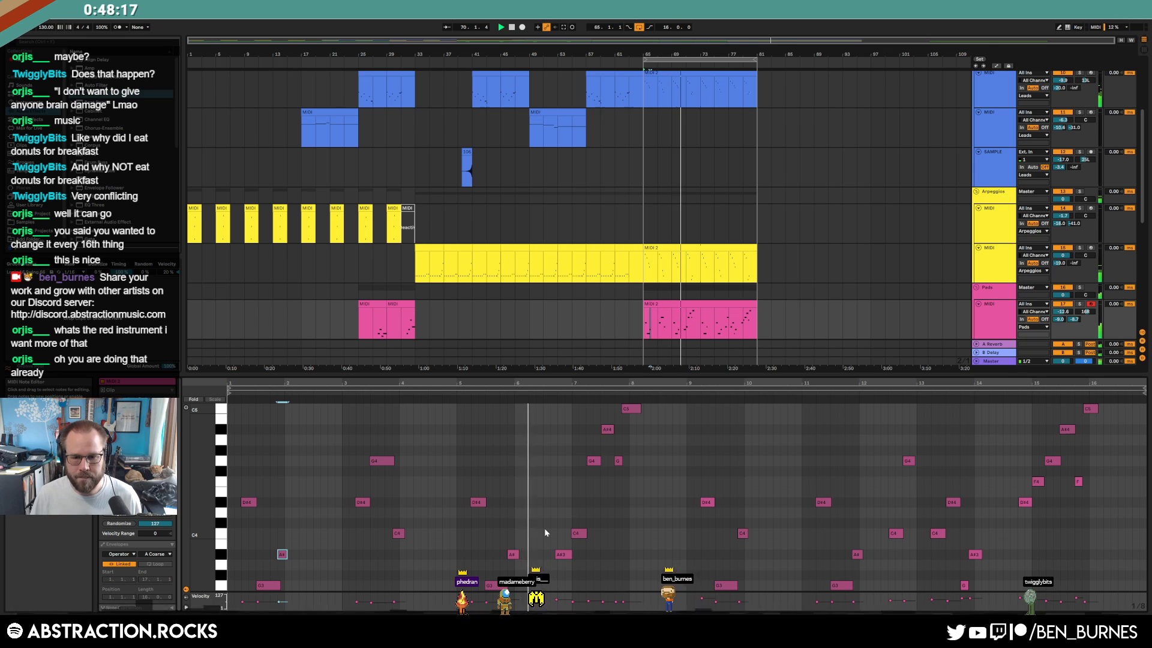
Shorten the A#3 note near bar 7 from its start
key("ctrl+a")
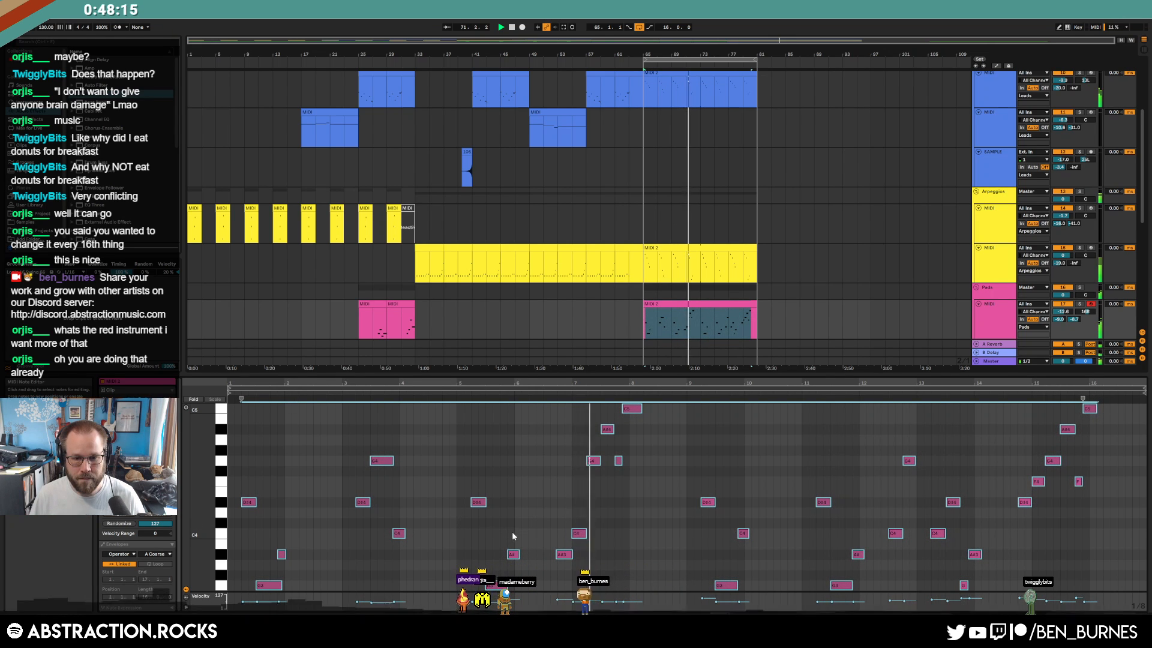
left_click_drag(558, 555, 563, 556)
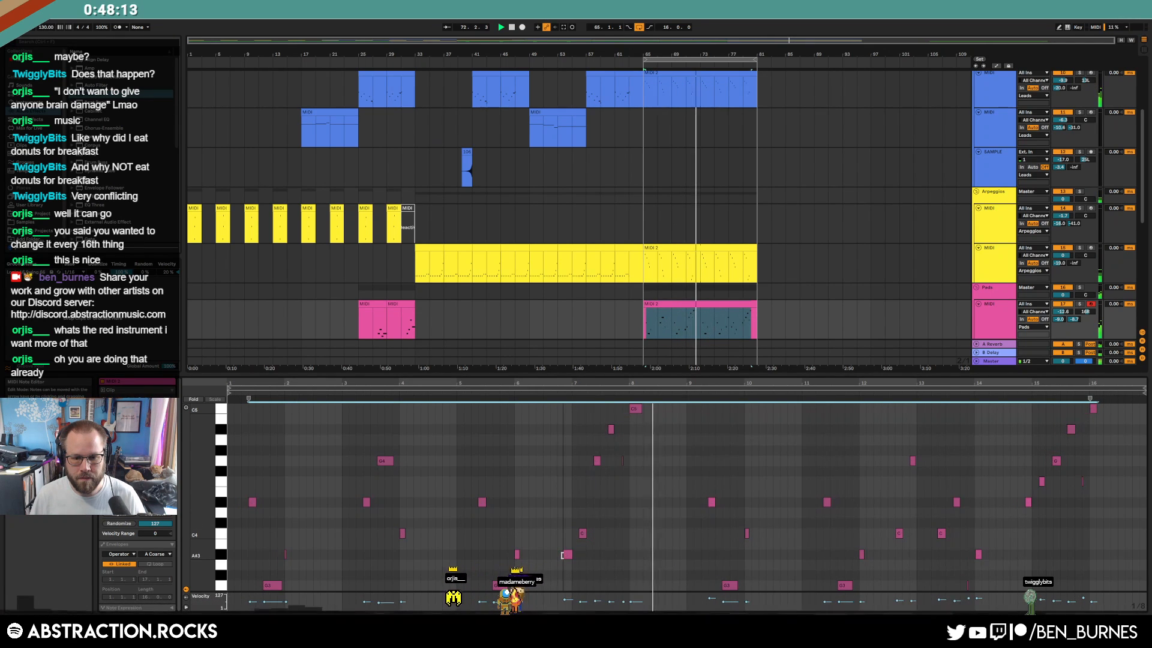
key("ctrl+z")
left_click(555, 548)
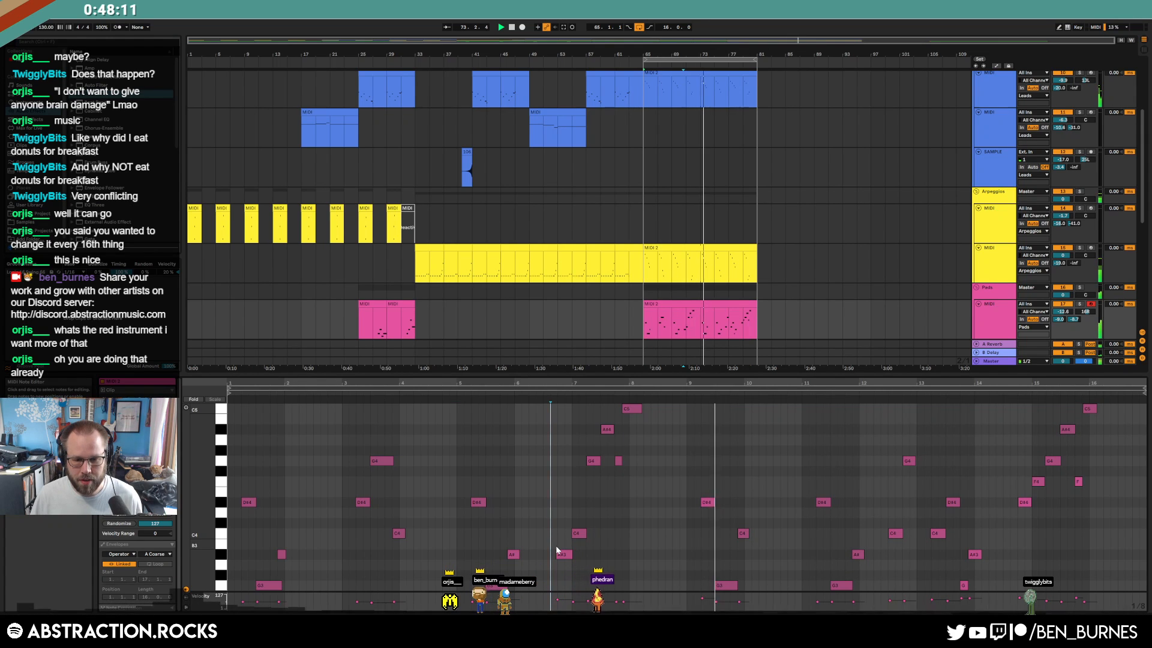
key("ctrl+a")
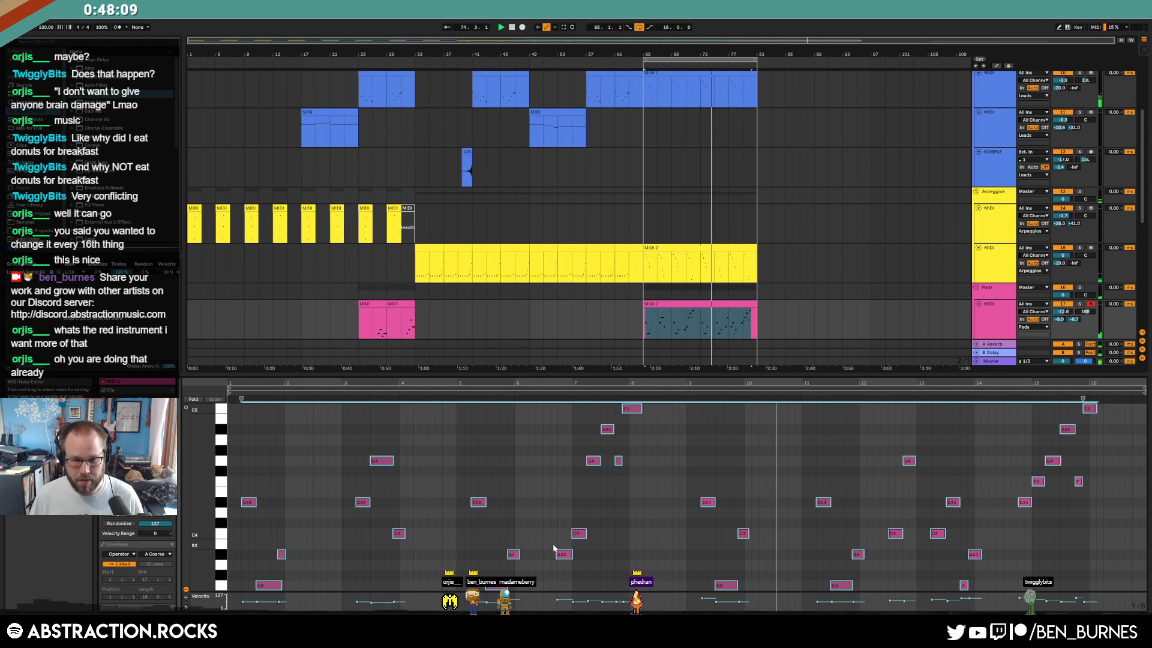
left_click(554, 547)
left_click_drag(557, 554, 565, 555)
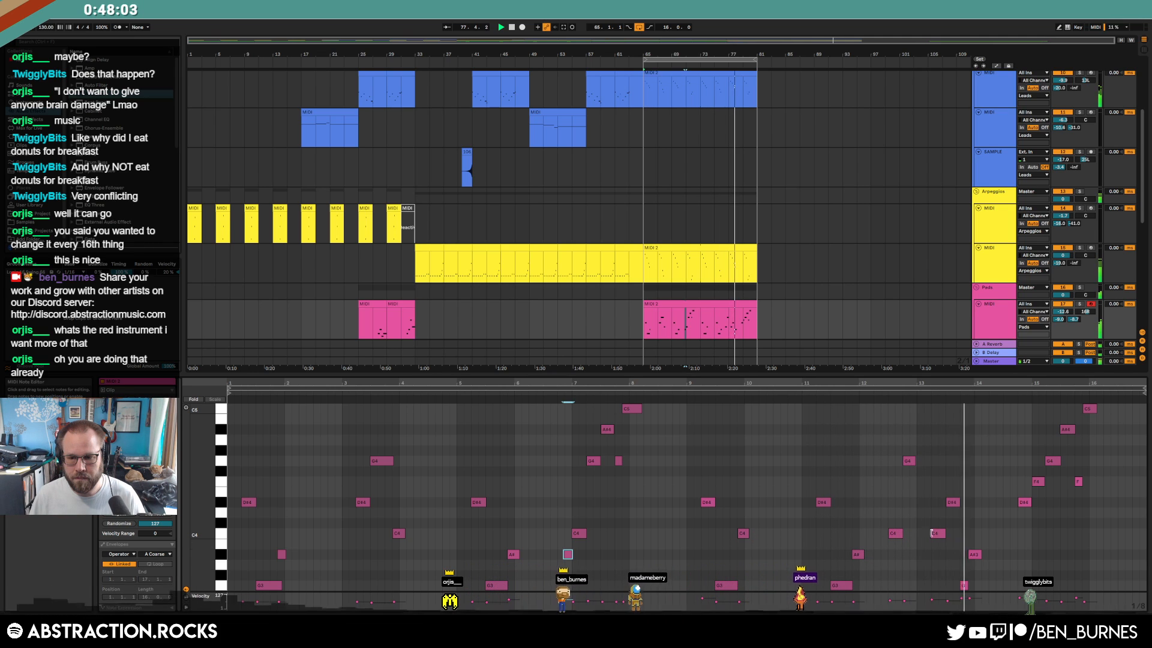
Swap the D#4 and C4 notes near bar 13.5 and raise the F note two semitones to G
left_click(950, 502)
key("Down")
key("Down")
key("Down")
left_click(937, 534)
key("Up")
key("Up")
key("Up")
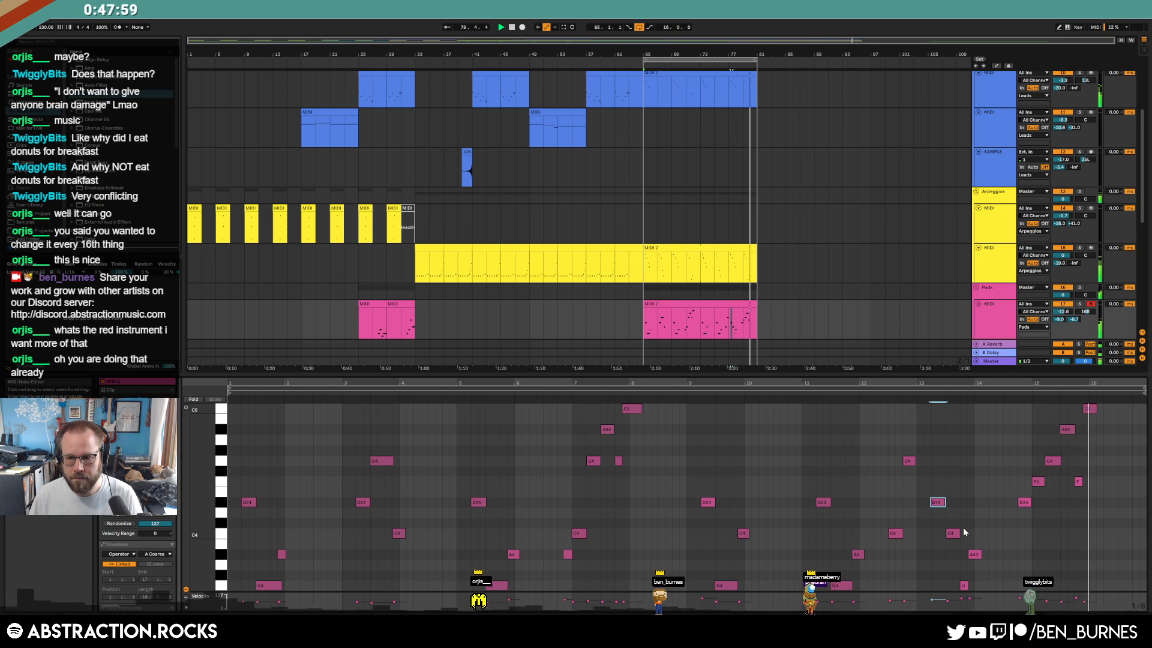
left_click(1078, 482)
key("Up")
key("Up")
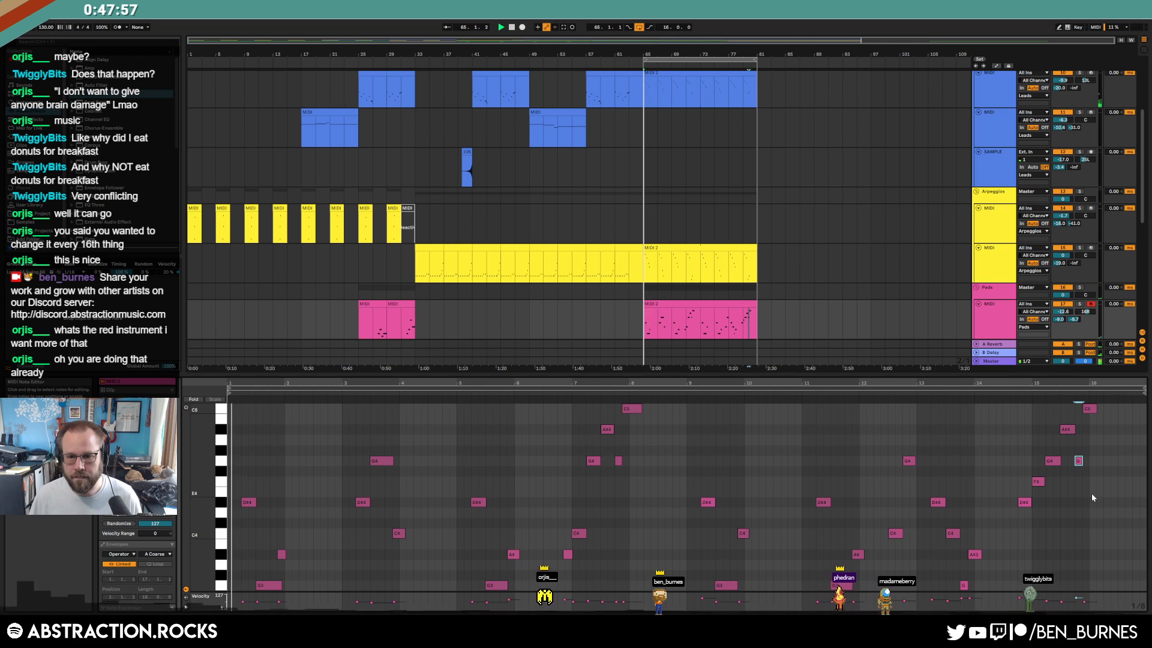
key("shift+Tab")
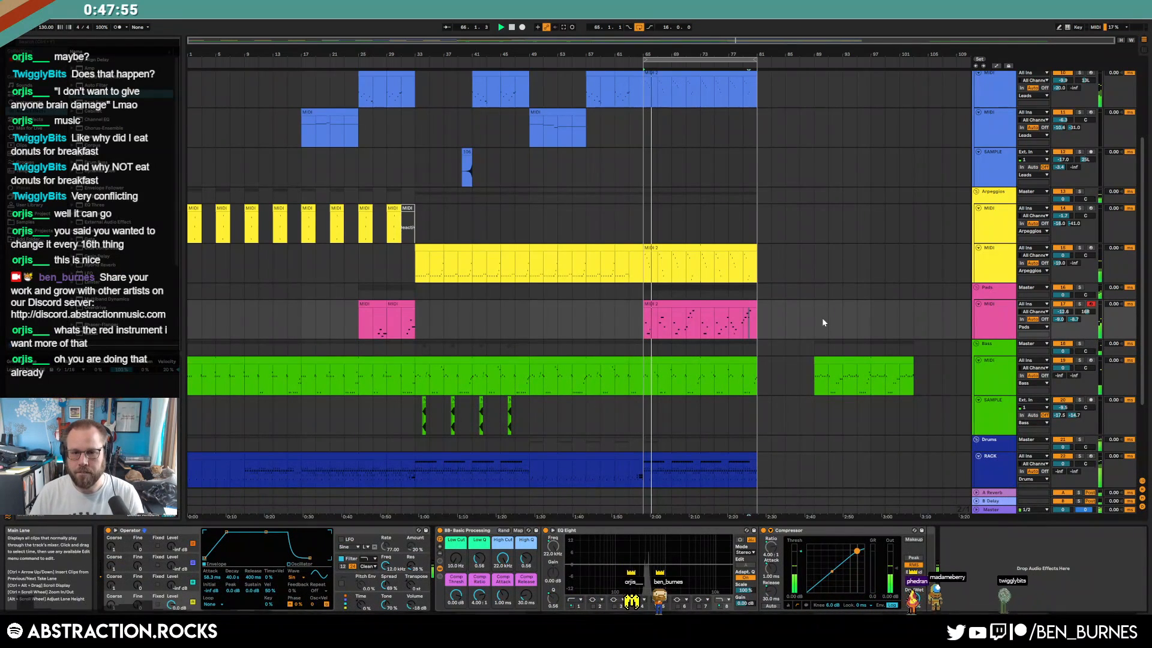
key("space")
Switch the bar-65 lead clip off with 0, listen, then switch it back on
left_click(731, 305)
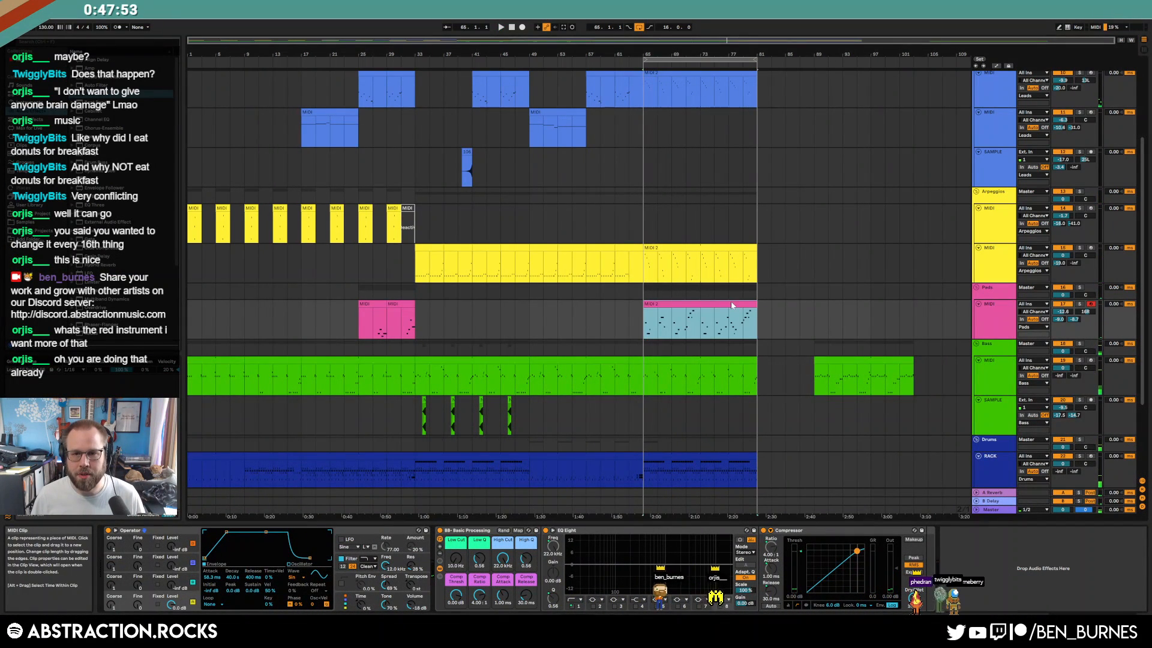
scroll(732, 305, "up", 3)
left_click(685, 200)
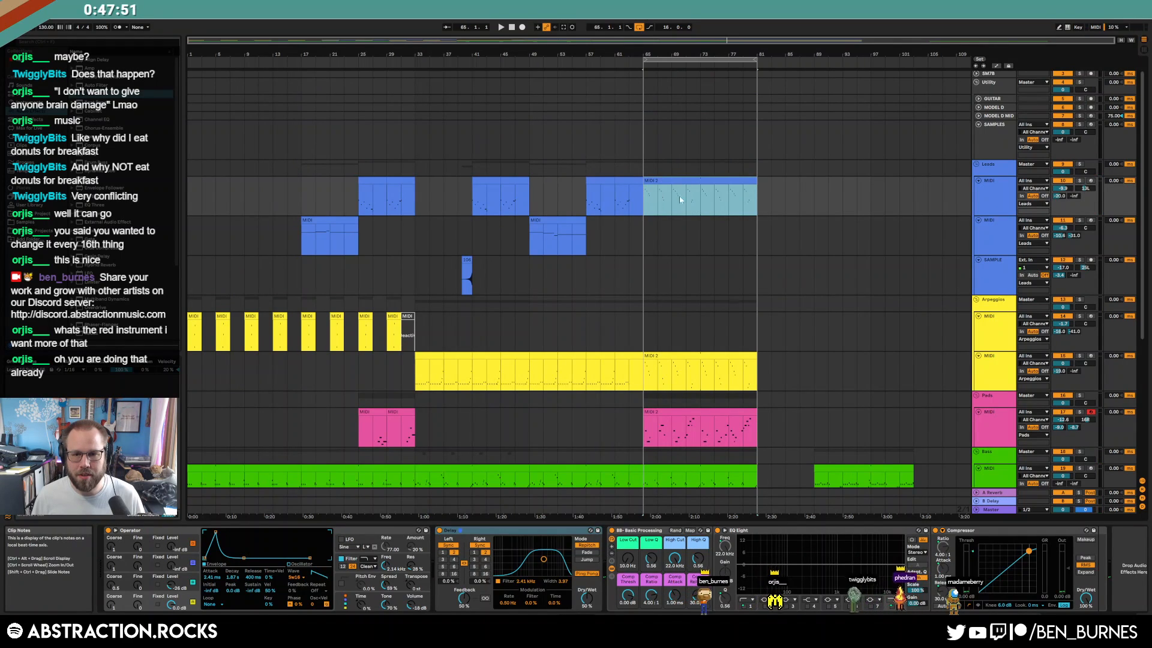
key("0")
key("space")
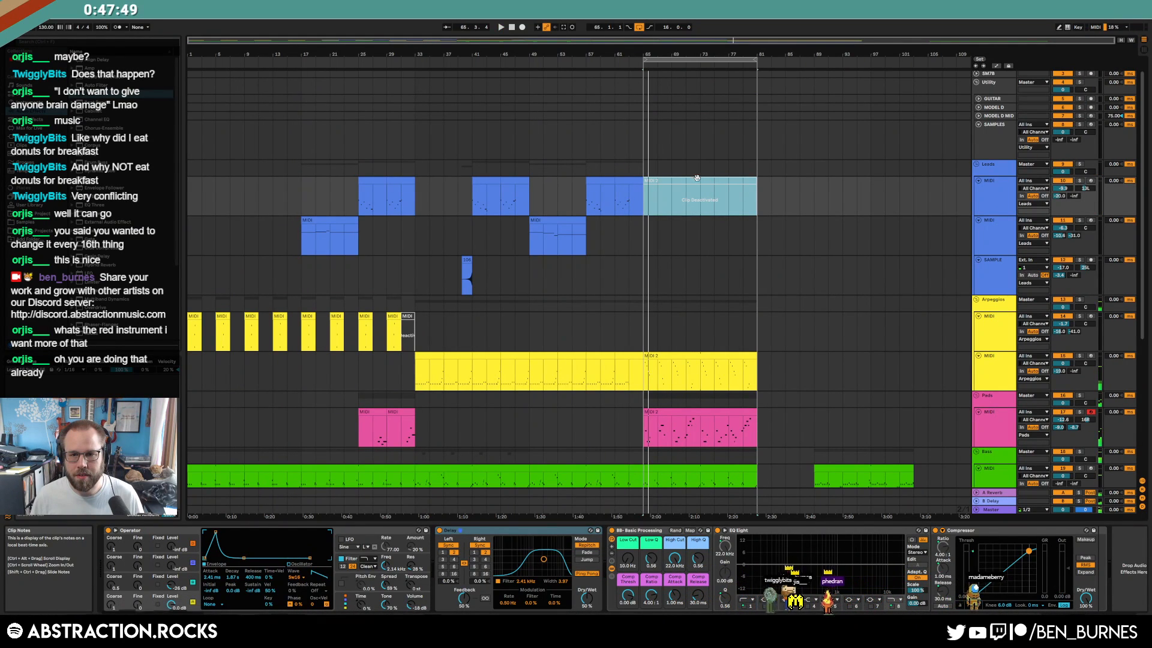
key("0")
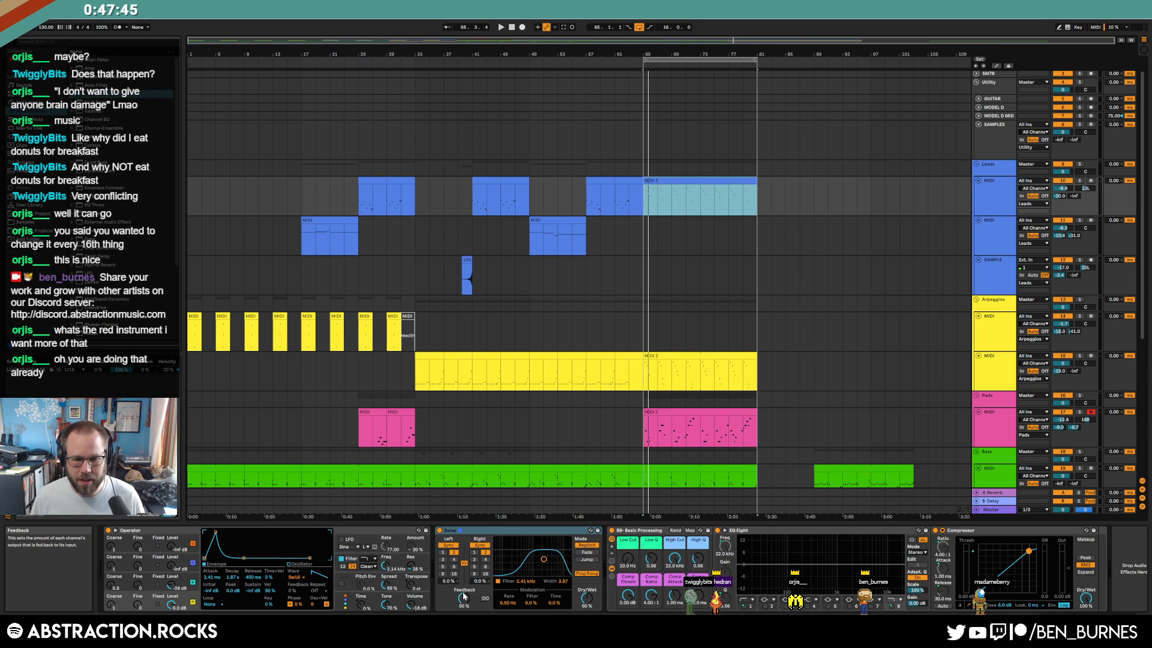
In Automation Mode, drag the Leads Delay Dry/Wet down to 22 % after bar 65
key("a")
left_click(644, 200)
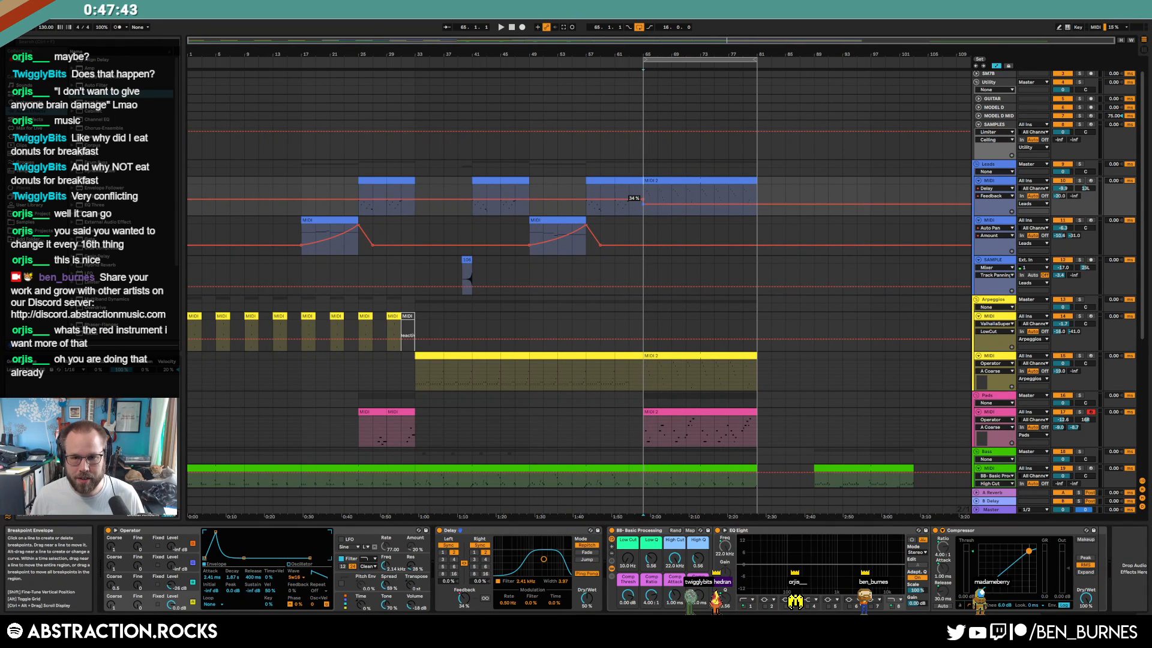
key("space")
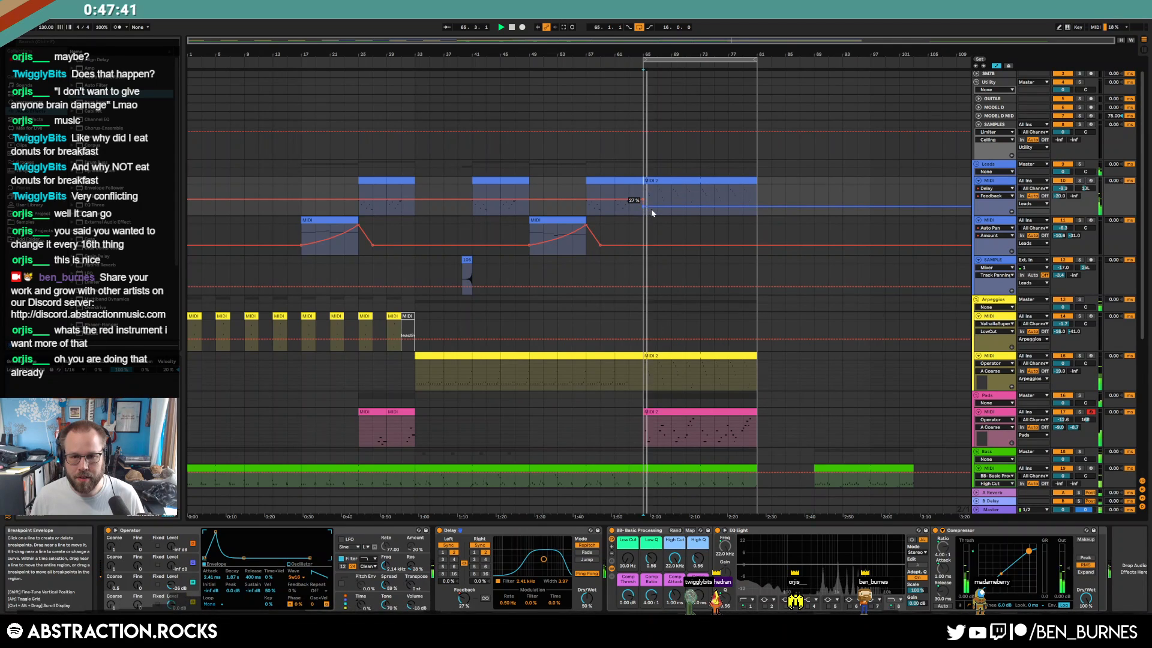
left_click_drag(645, 209, 653, 219)
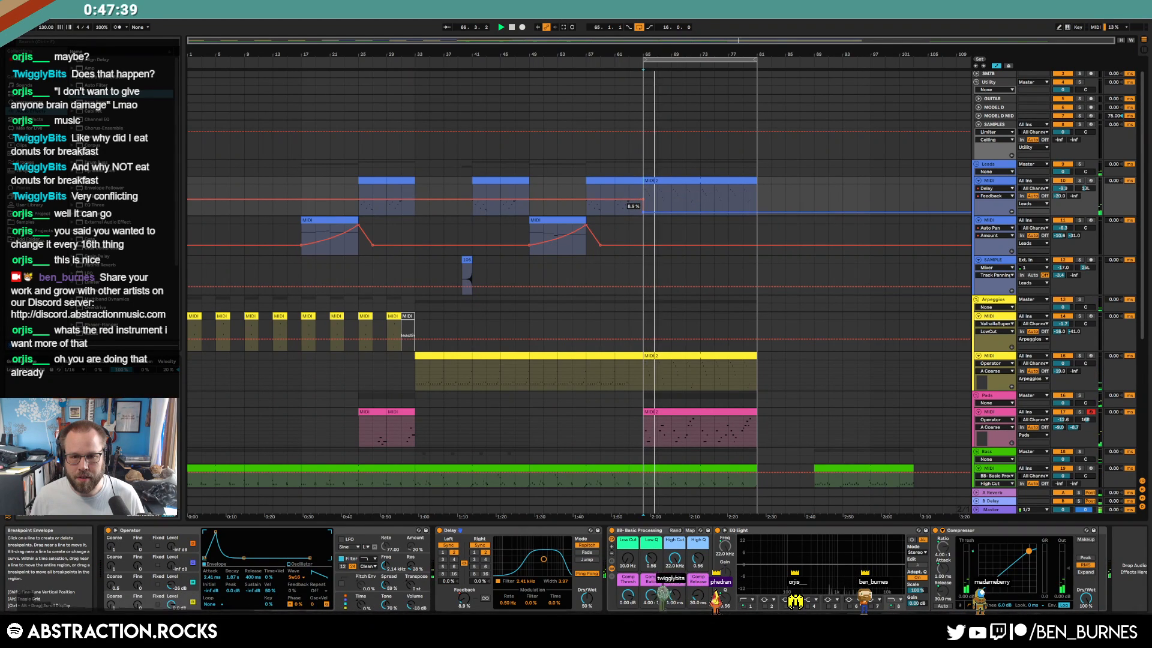
key("ctrl+z")
key("ctrl+z")
left_click(587, 599)
left_click_drag(643, 199, 643, 209)
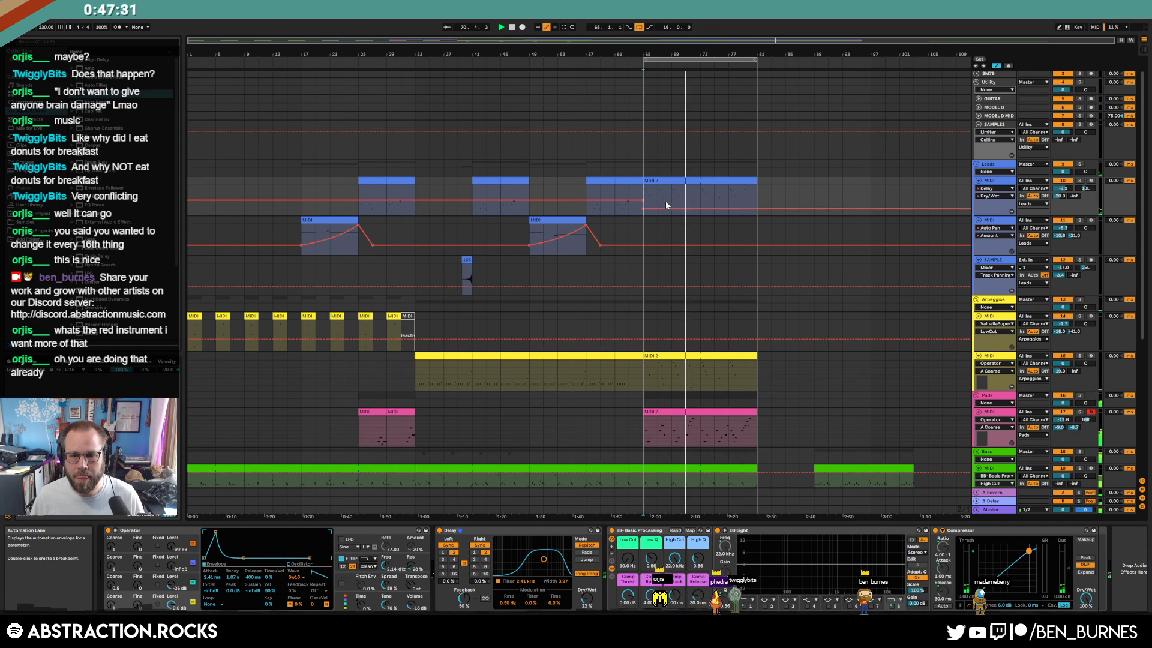
Copy the bass sample hits from bars 33–49 and paste them at bar 65
key("a")
scroll(753, 312, "down", 3)
scroll(758, 337, "down", 4)
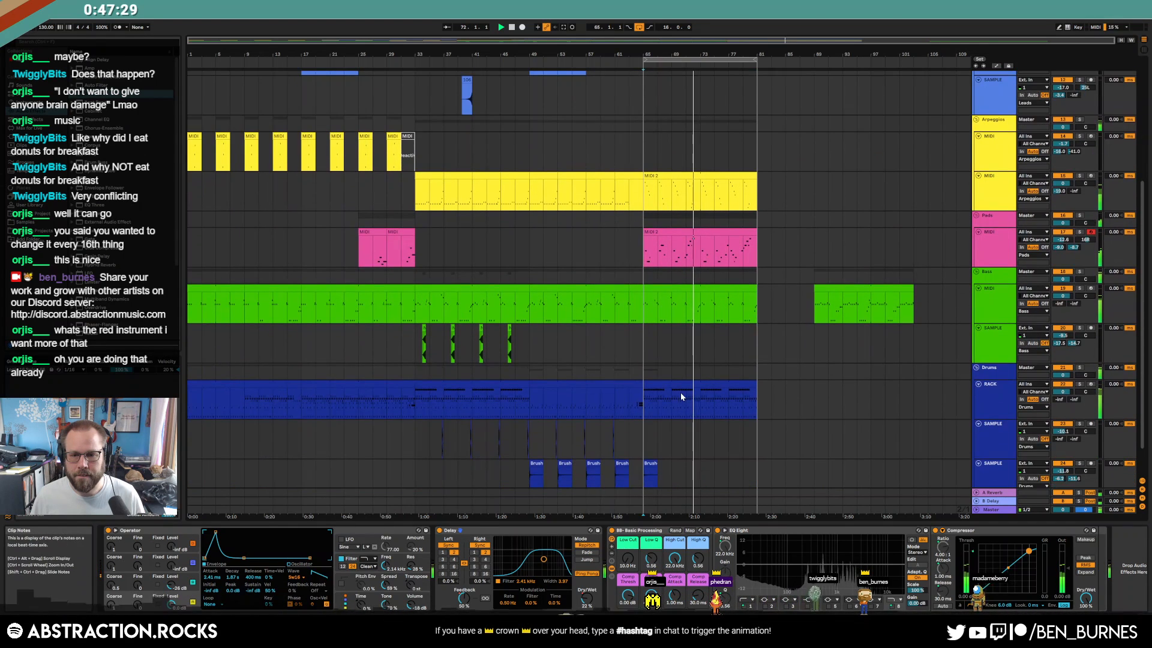
double_click(694, 383)
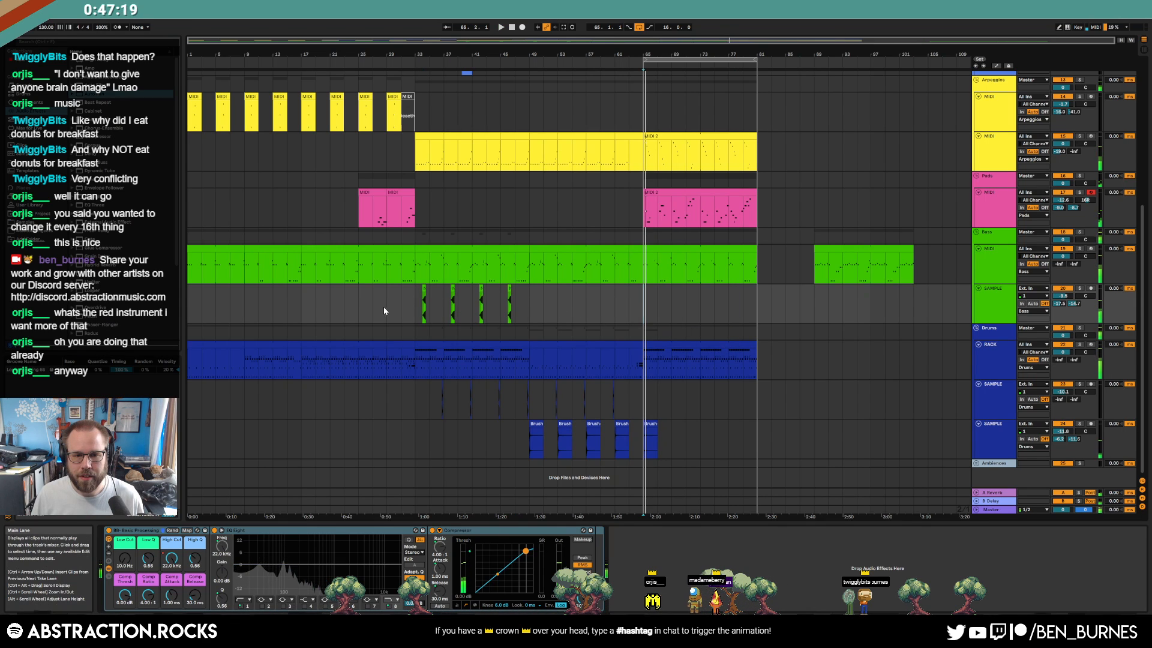
left_click_drag(415, 295, 529, 300)
key("ctrl+c")
left_click(643, 300)
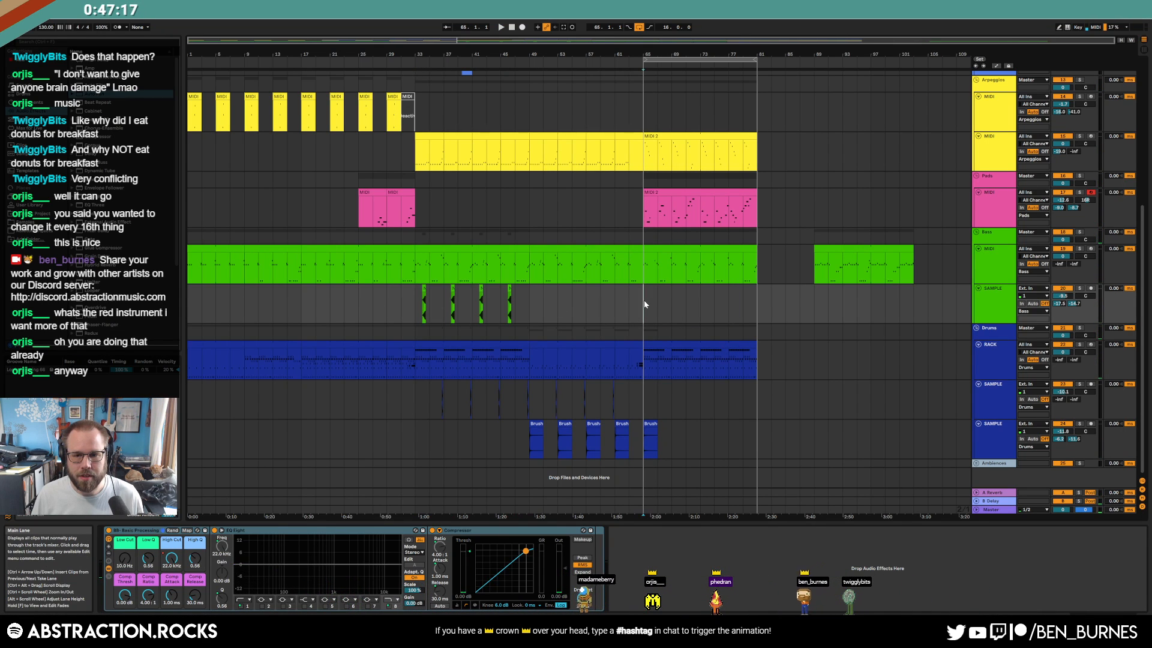
key("ctrl+v")
key("space")
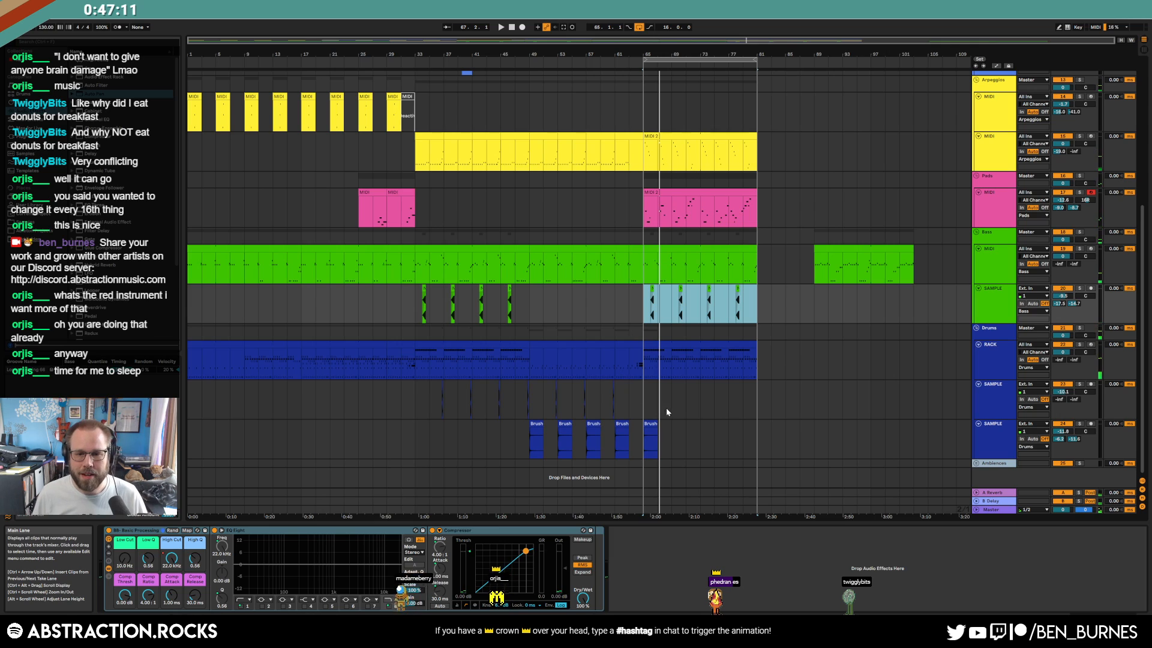
Duplicate the last Brush clip to bar 73 and paste the bars 33–49 drum samples at bar 65
left_click(651, 424)
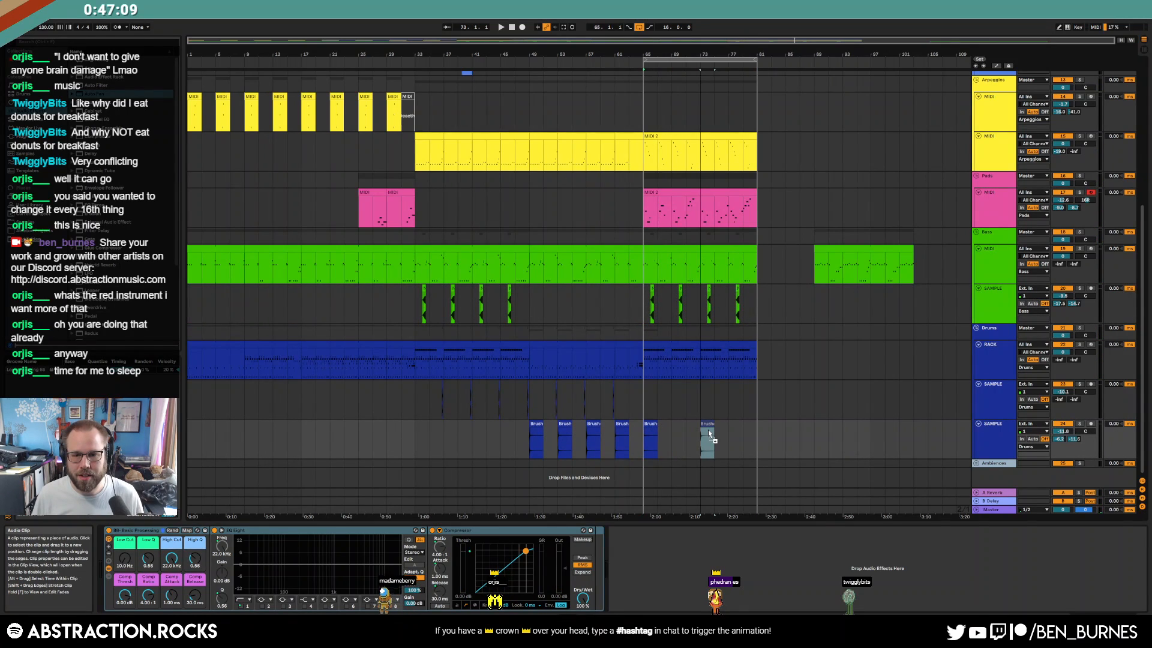
left_click_drag(708, 429, 708, 429)
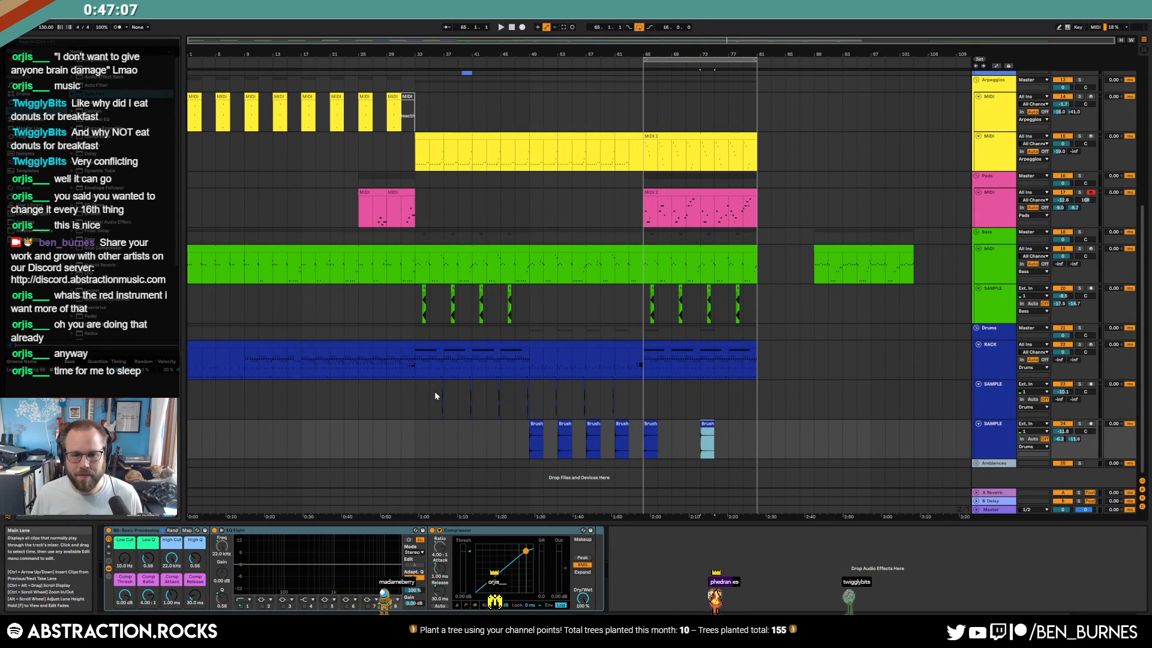
left_click_drag(521, 400, 531, 398)
key("ctrl+c")
left_click(644, 403)
key("ctrl+v")
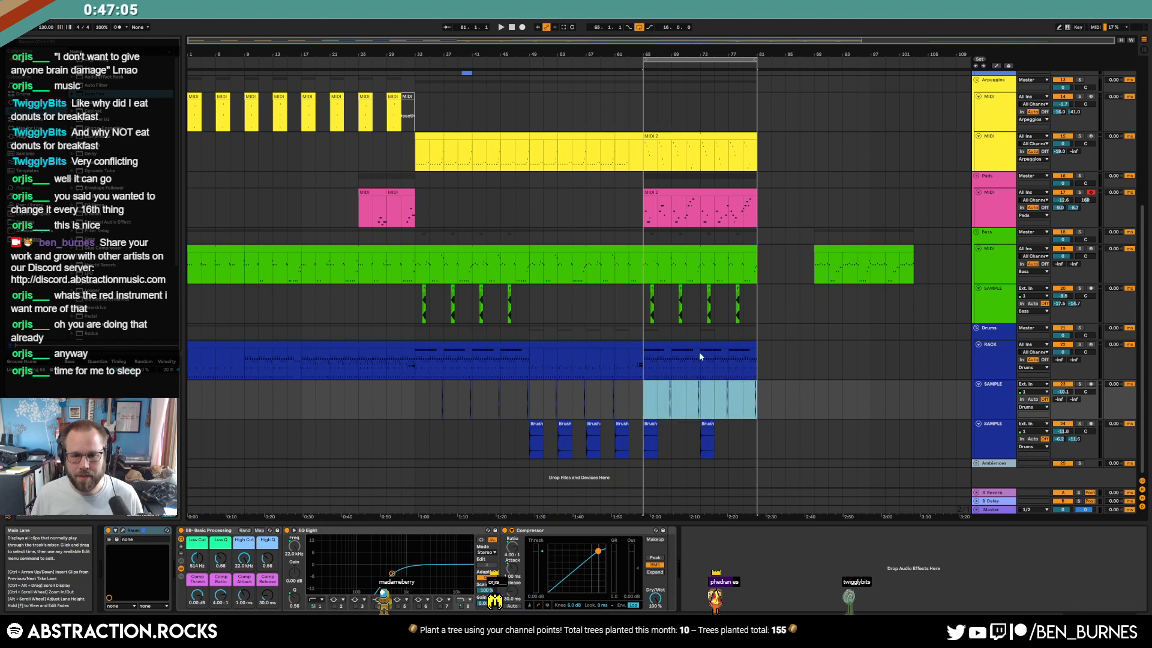
left_click(681, 346)
key("shift+Tab")
key("shift+Tab")
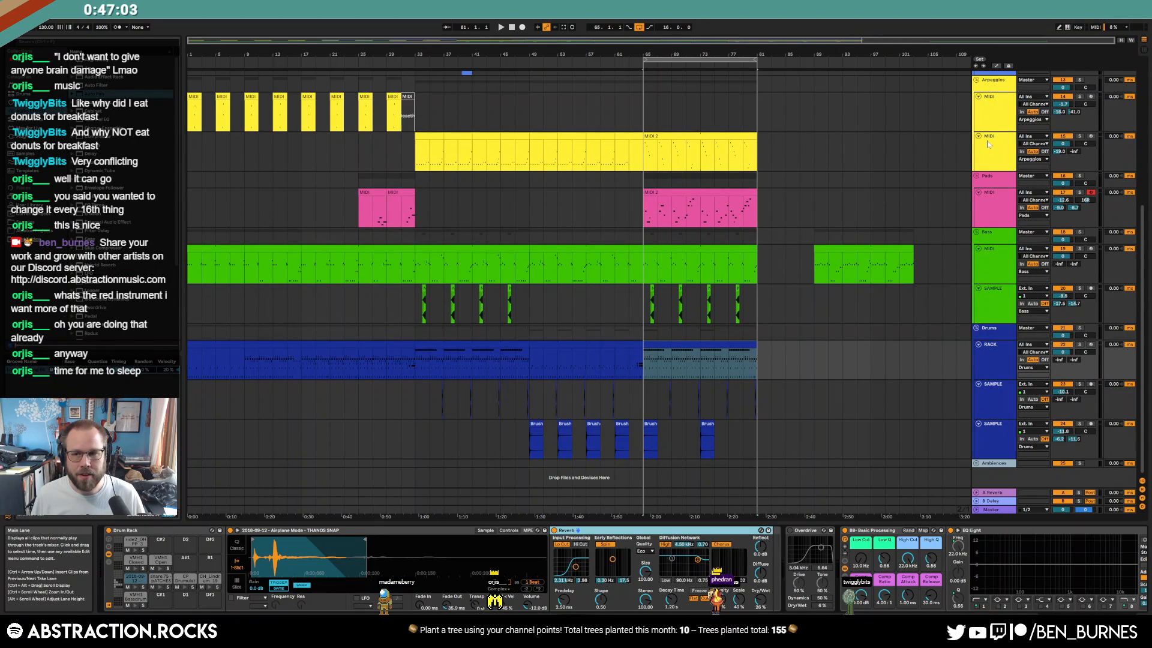
scroll(897, 192, "up", 8)
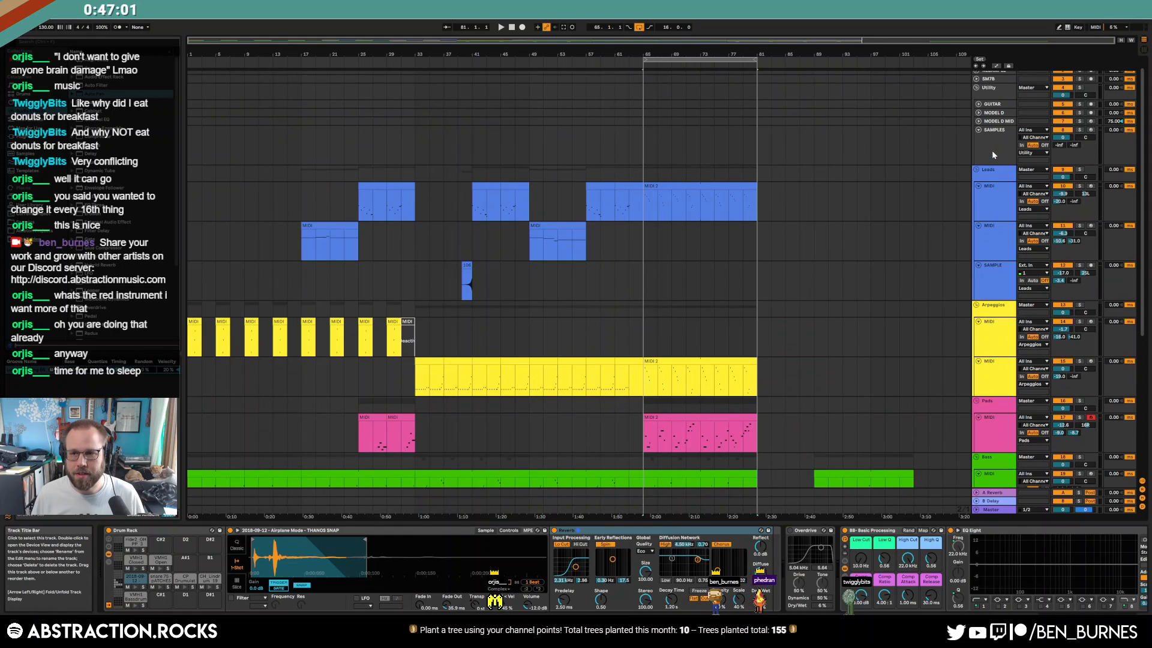
Clear the CHORD tag and audition random samples, including ST-19 - 26 - yes1.ss.wav
left_click(992, 154)
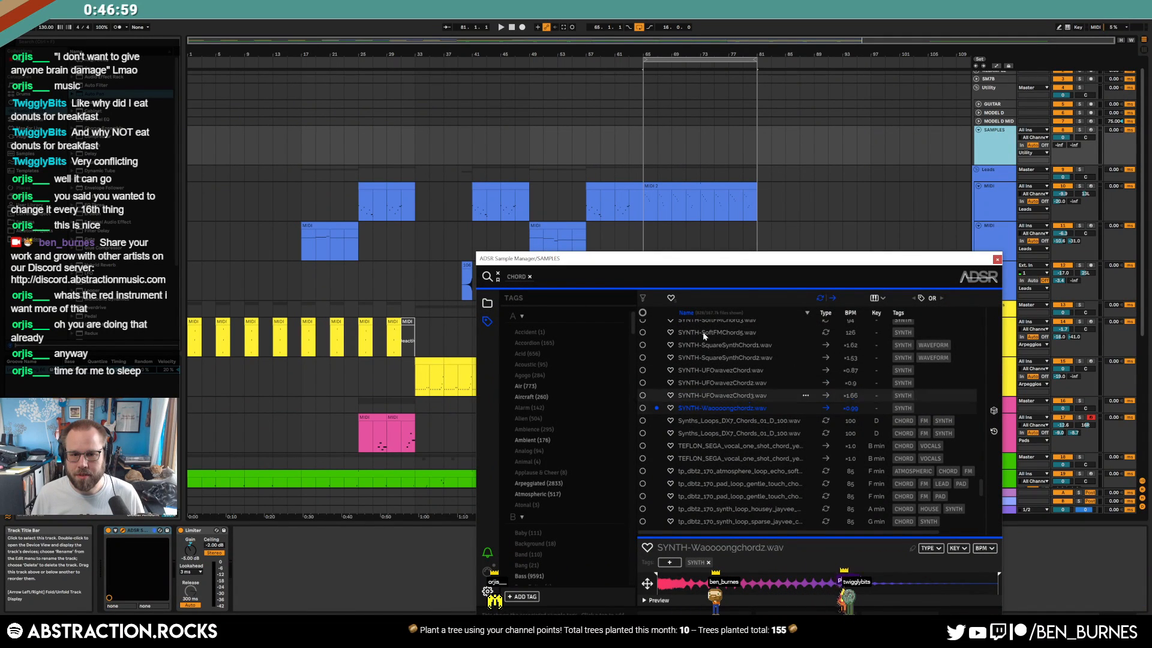
left_click(529, 277)
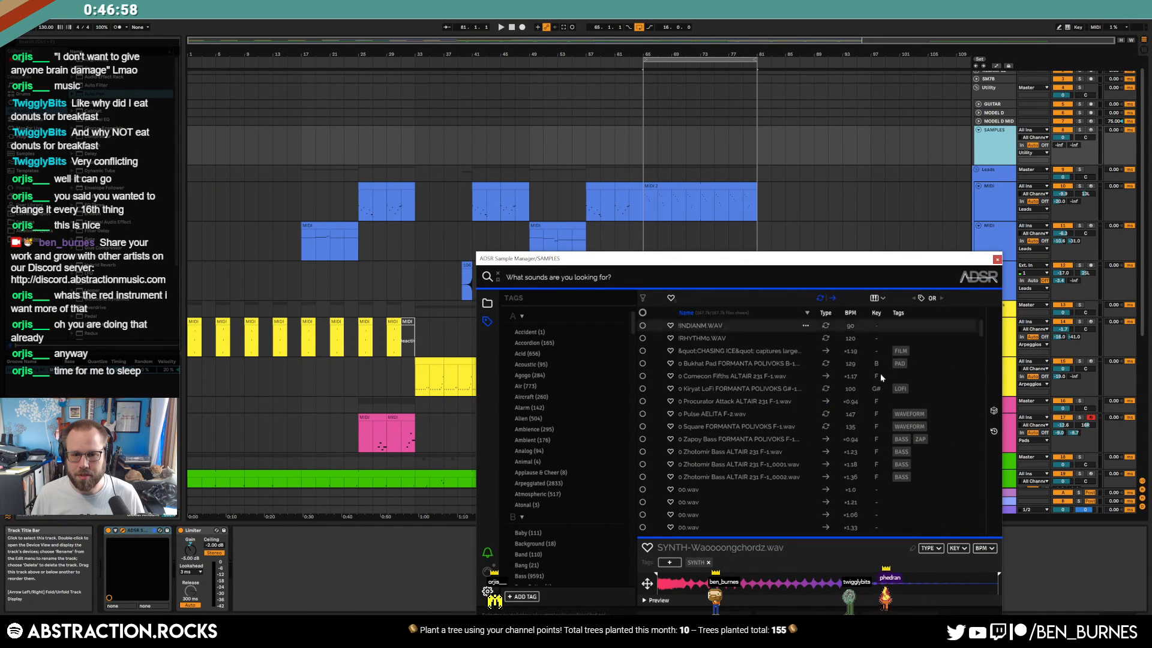
left_click(993, 412)
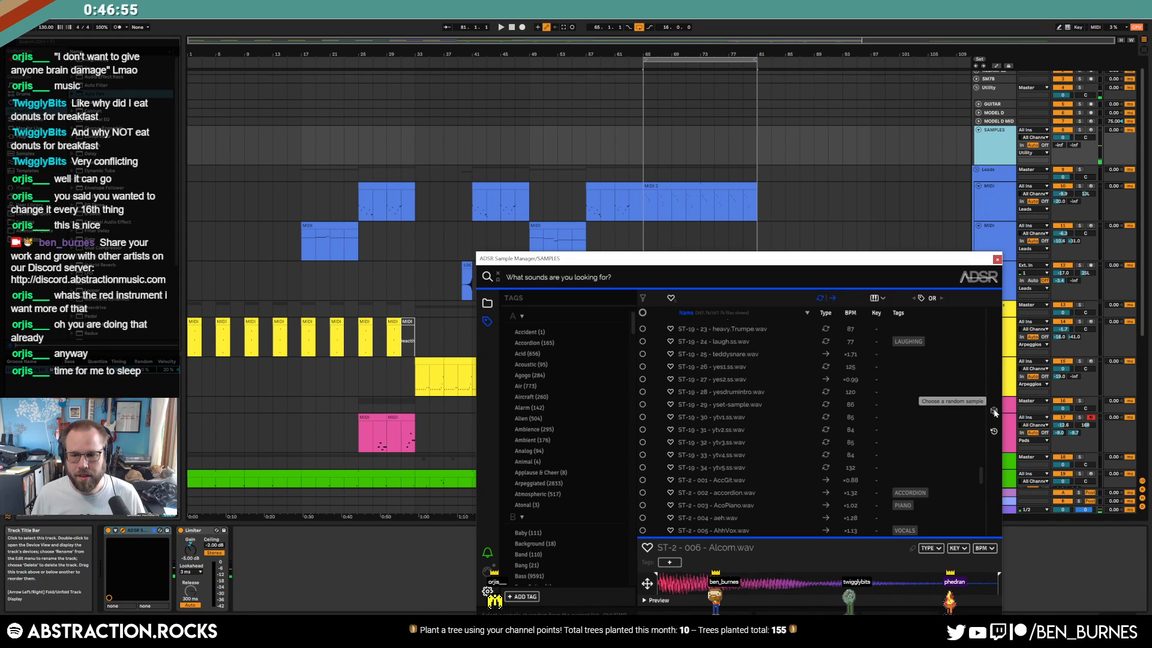
left_click(751, 365)
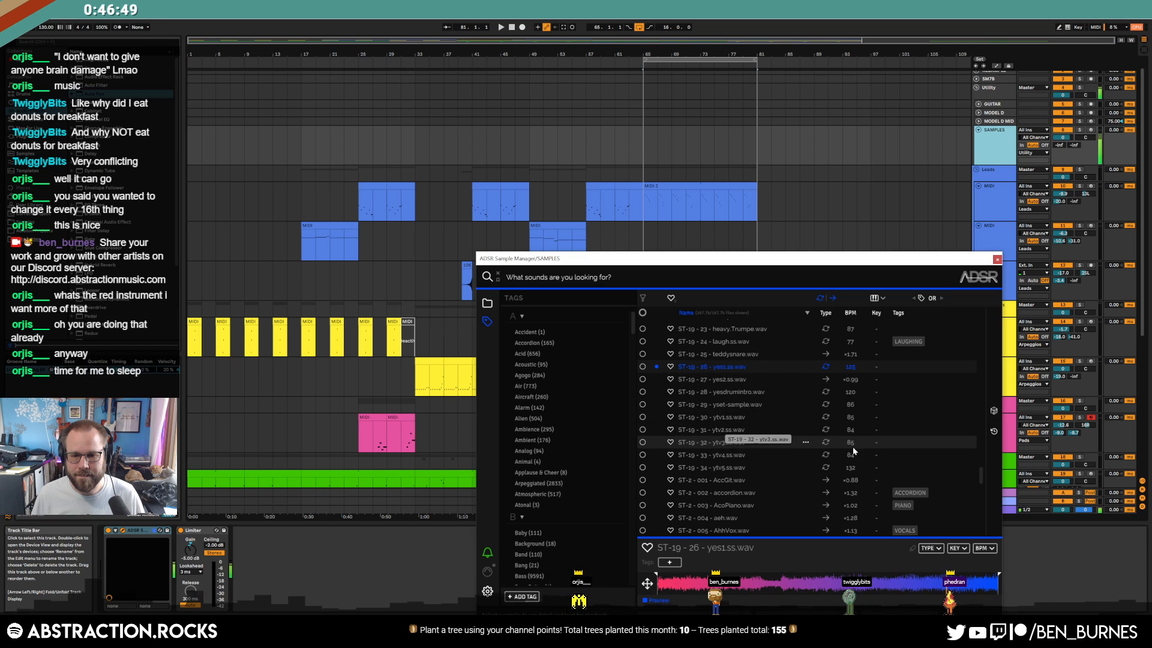
left_click(995, 412)
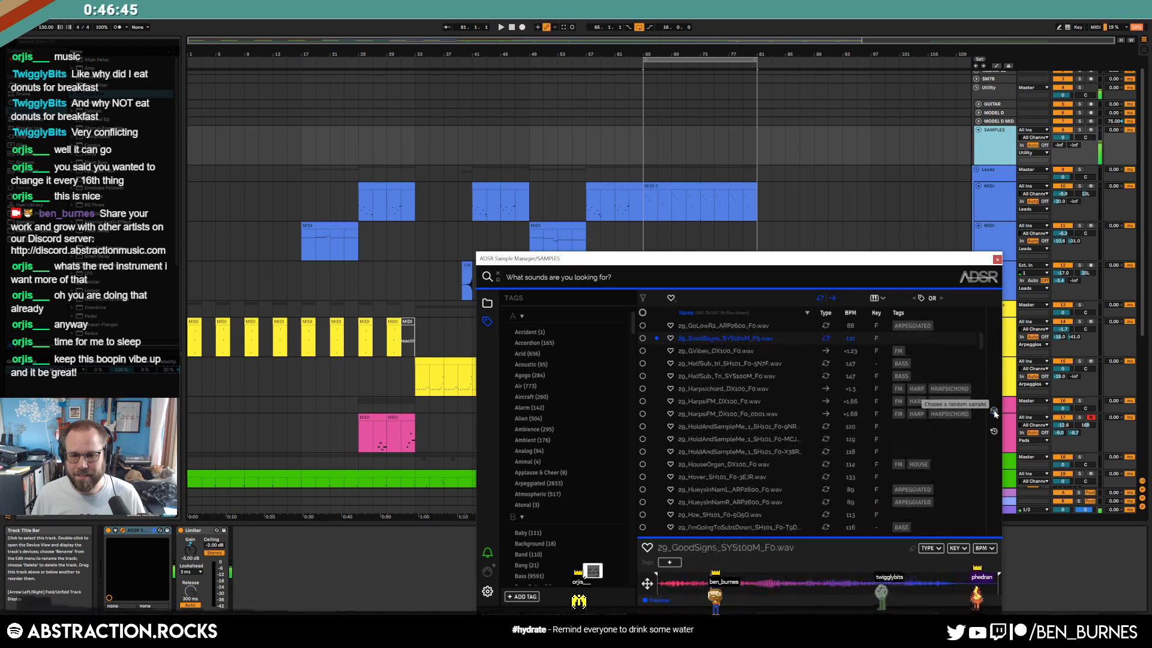
left_click(994, 412)
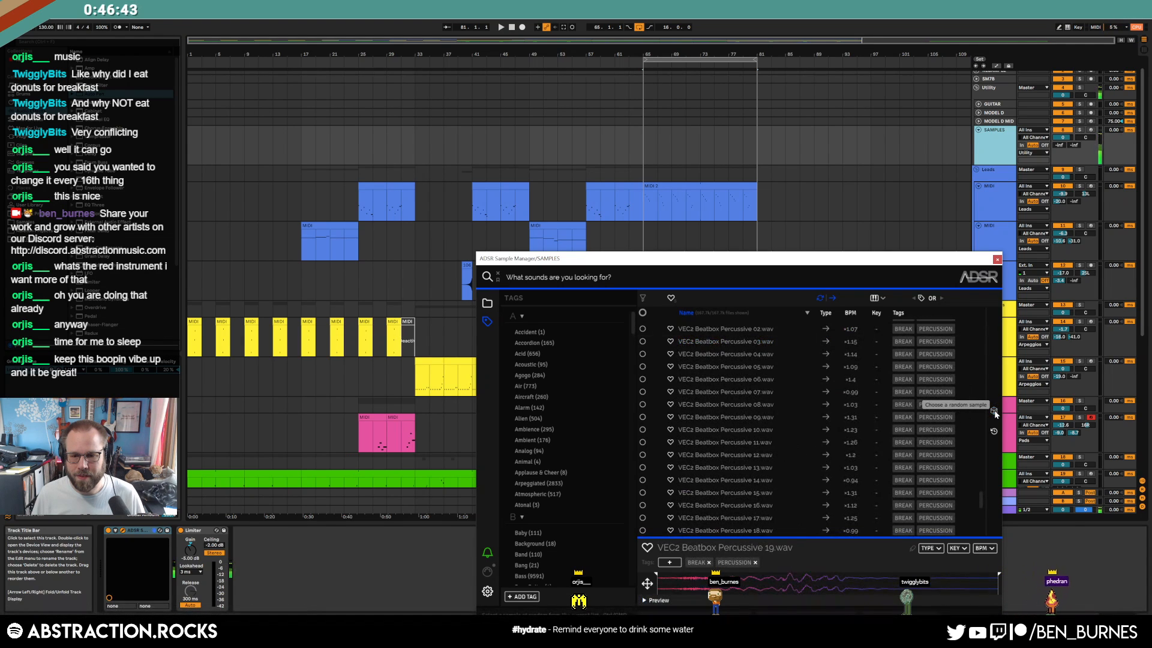
Audition the VEC2 Beatbox Percussive 14, Beatbox Snare 21 and Claps 007 samples
scroll(754, 386, "down", 2)
left_click(750, 398)
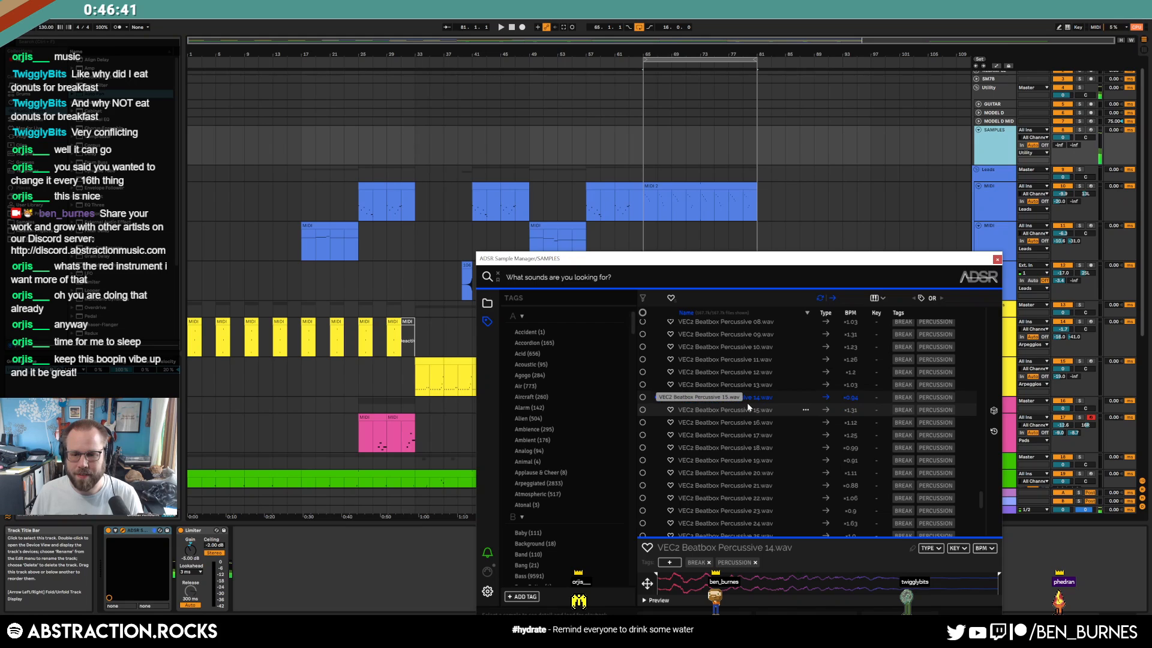
key("Up")
key("Up")
key("Up")
key("Up")
key("Up")
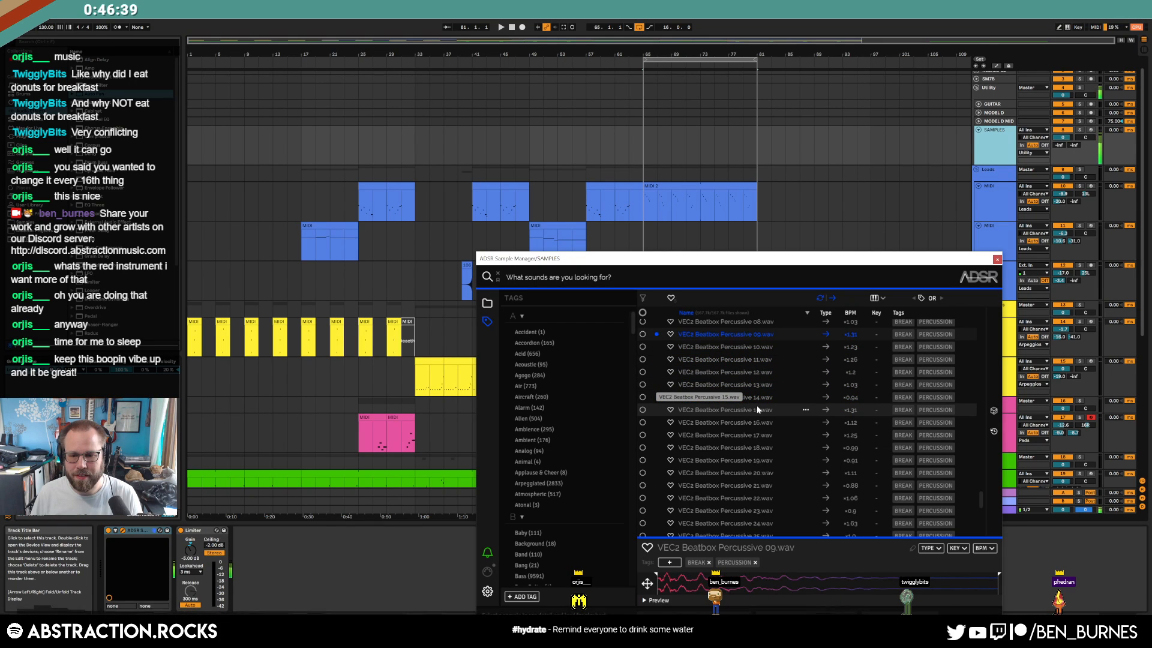
key("Up")
key("Up")
key("Up")
key("Up")
key("Up")
key("Up")
key("Up")
key("Up")
scroll(750, 425, "down", 12)
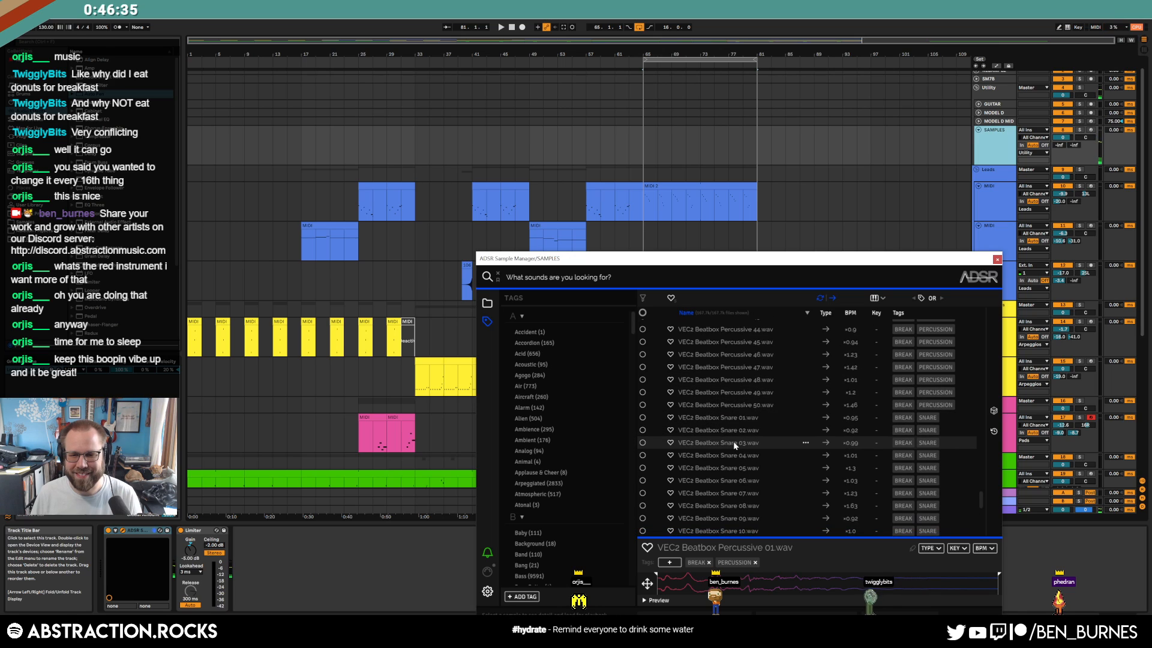
scroll(733, 441, "down", 6)
left_click(733, 441)
scroll(738, 441, "down", 6)
scroll(747, 441, "down", 5)
left_click(715, 455)
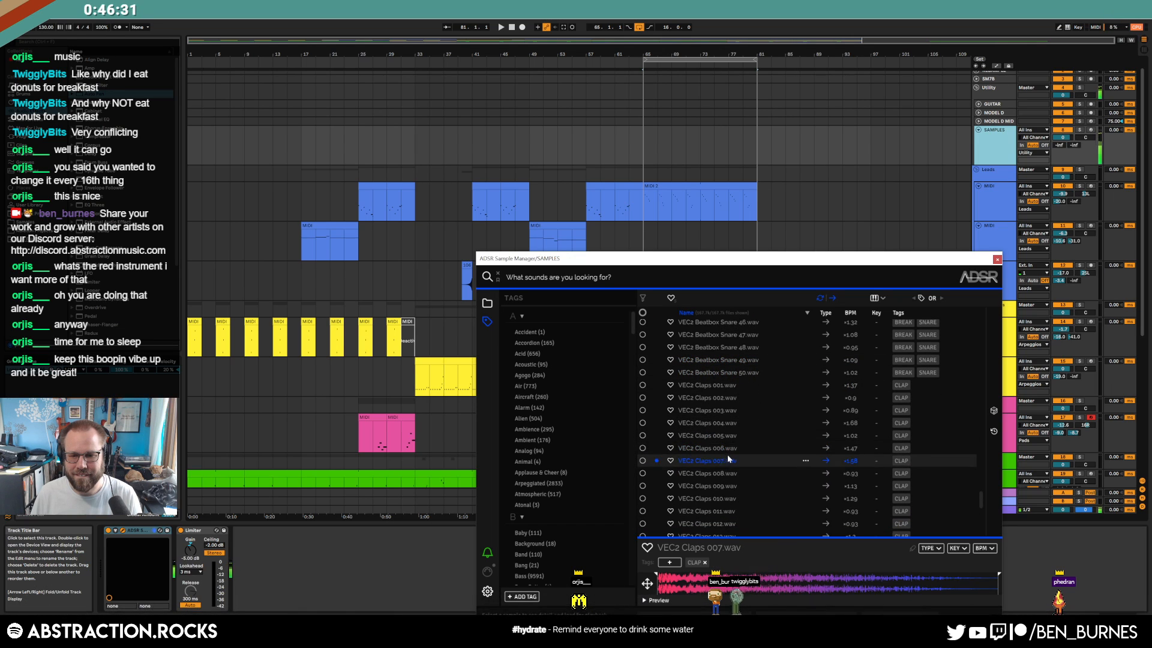
scroll(750, 456, "down", 17)
Audition the C#0 samples EasyClav, ElectricBass, FallingSun, FilthFX, FMSqDist, Fog and FuzzClav
left_click_drag(982, 505, 991, 345)
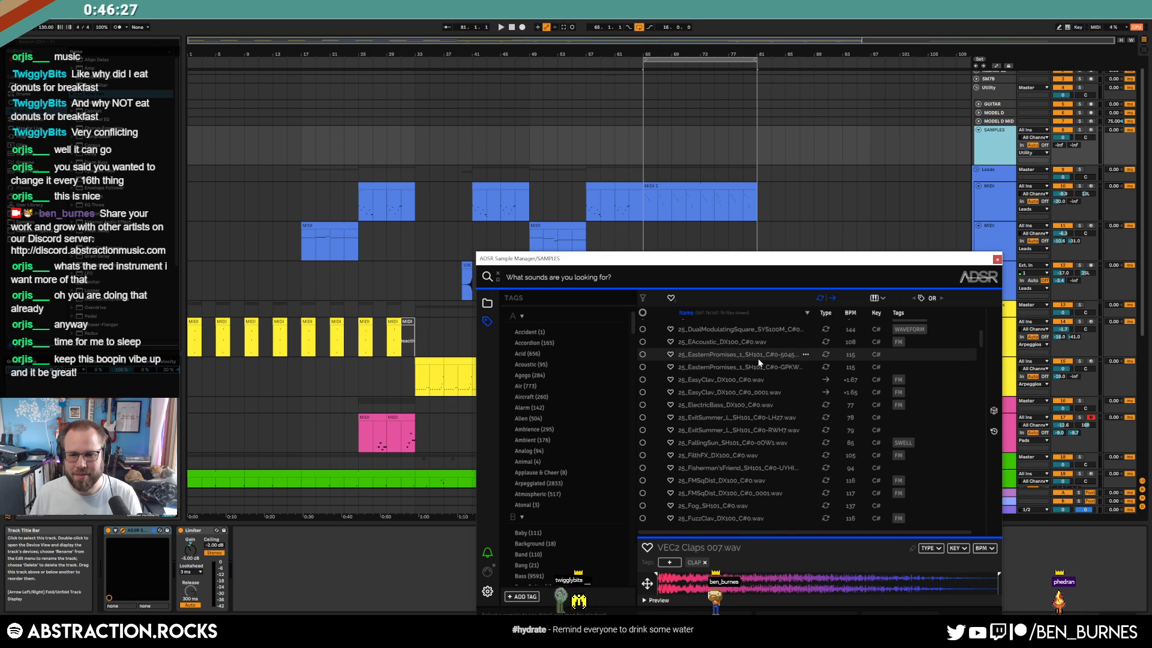
left_click(757, 379)
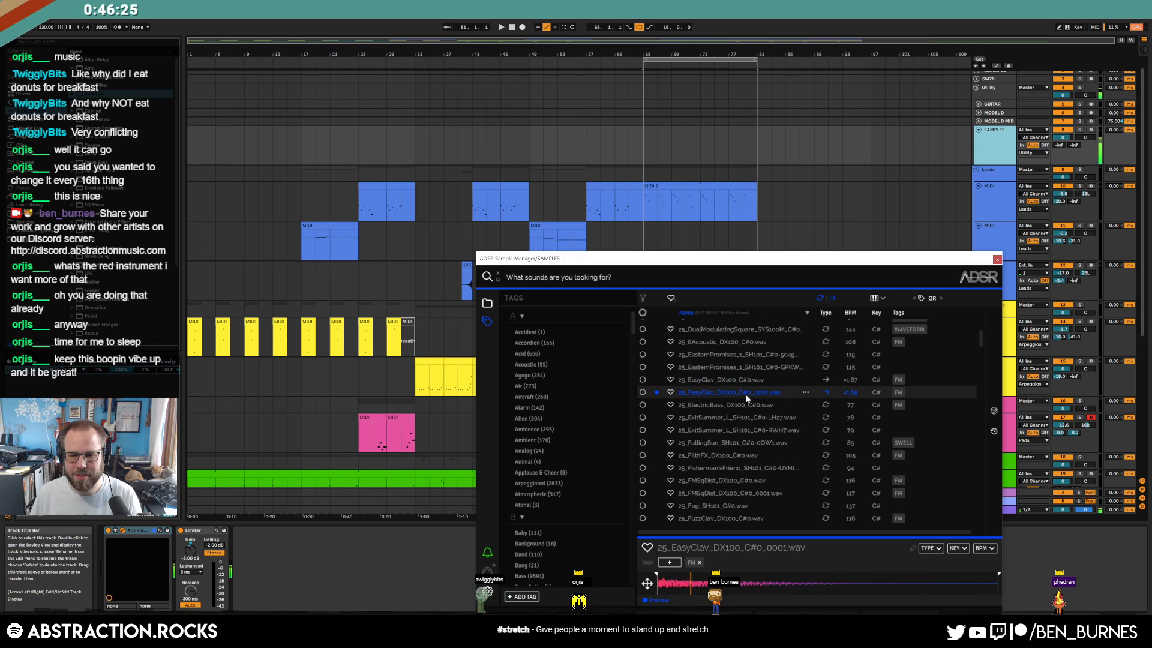
left_click(734, 405)
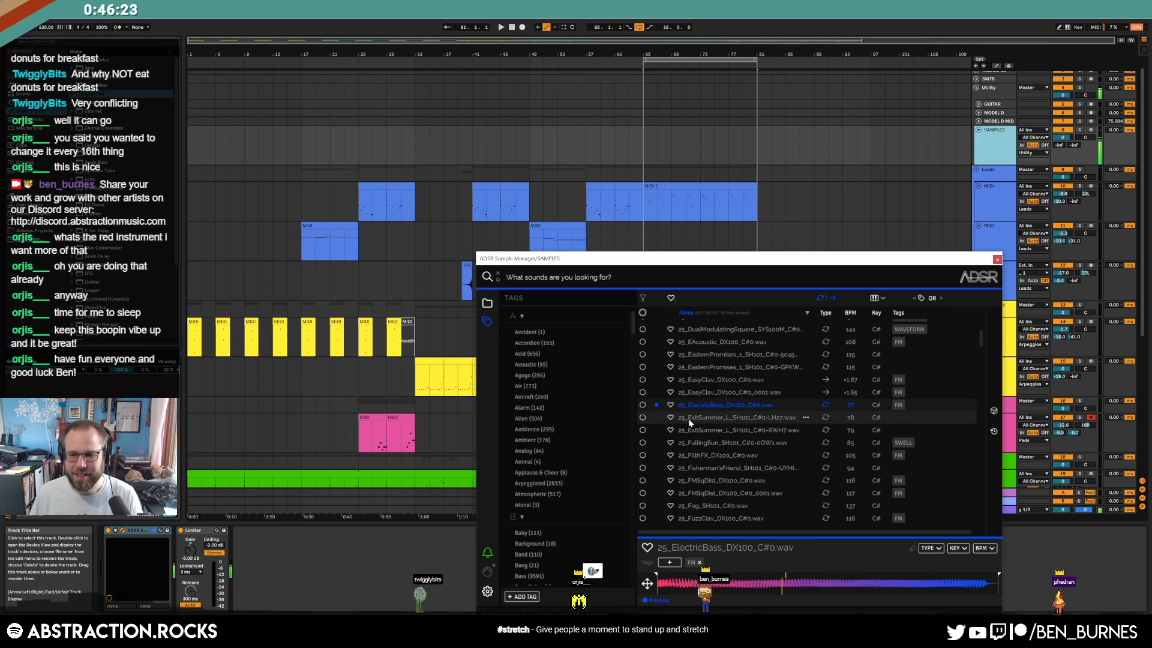
left_click(710, 442)
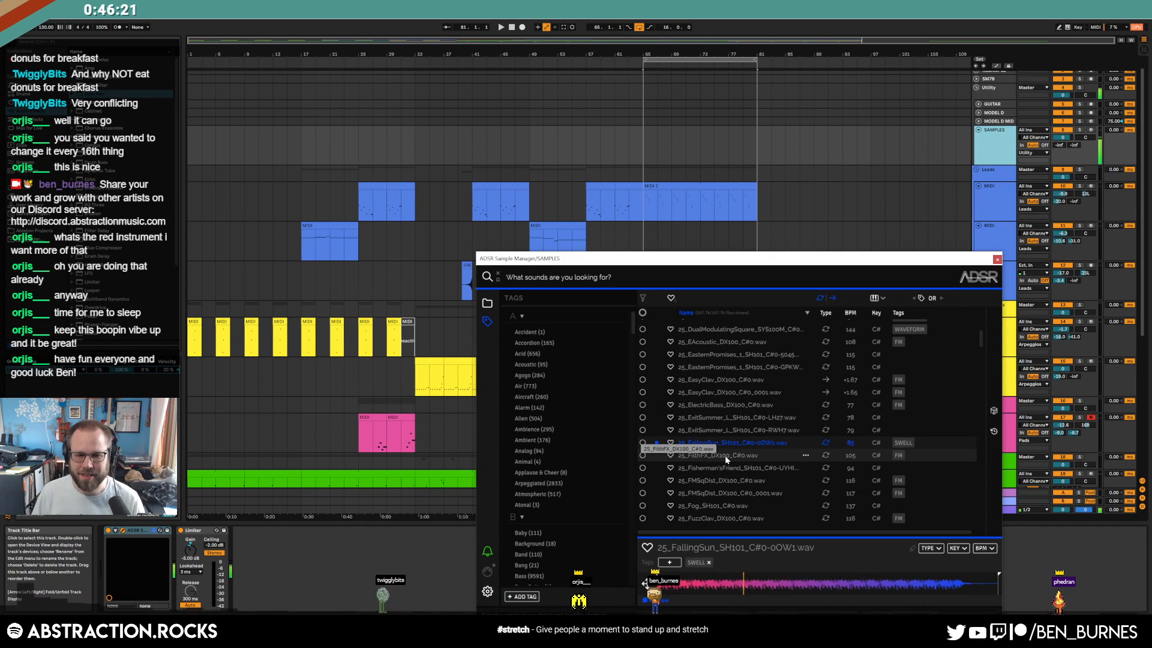
left_click(725, 455)
left_click(727, 480)
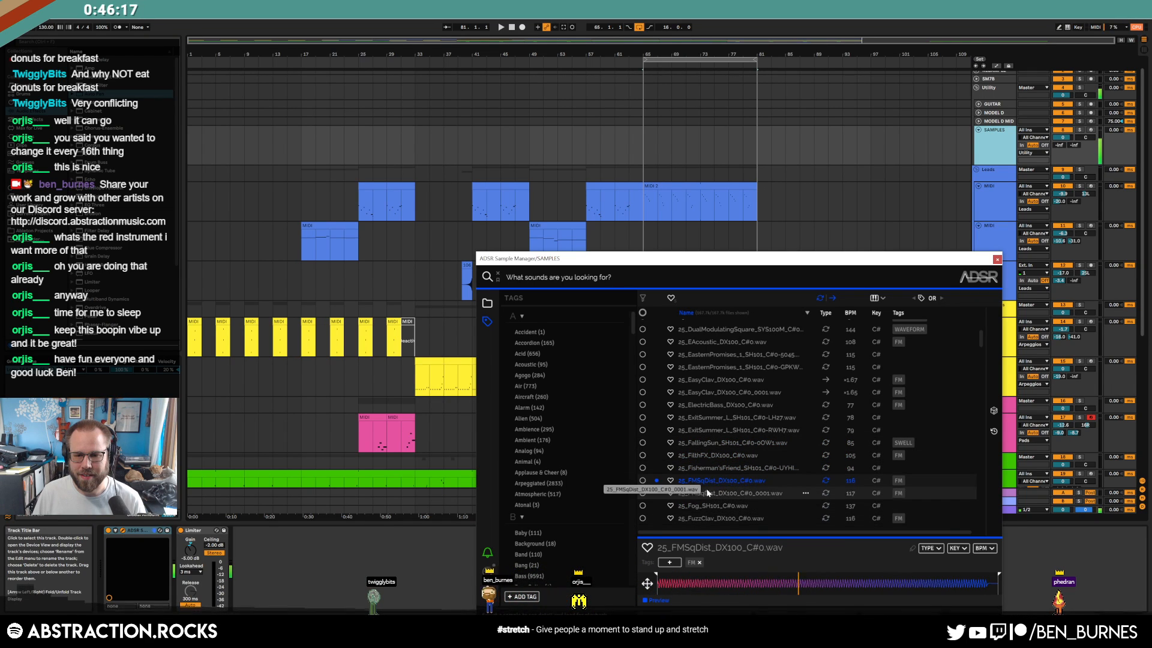
left_click(704, 507)
left_click(708, 519)
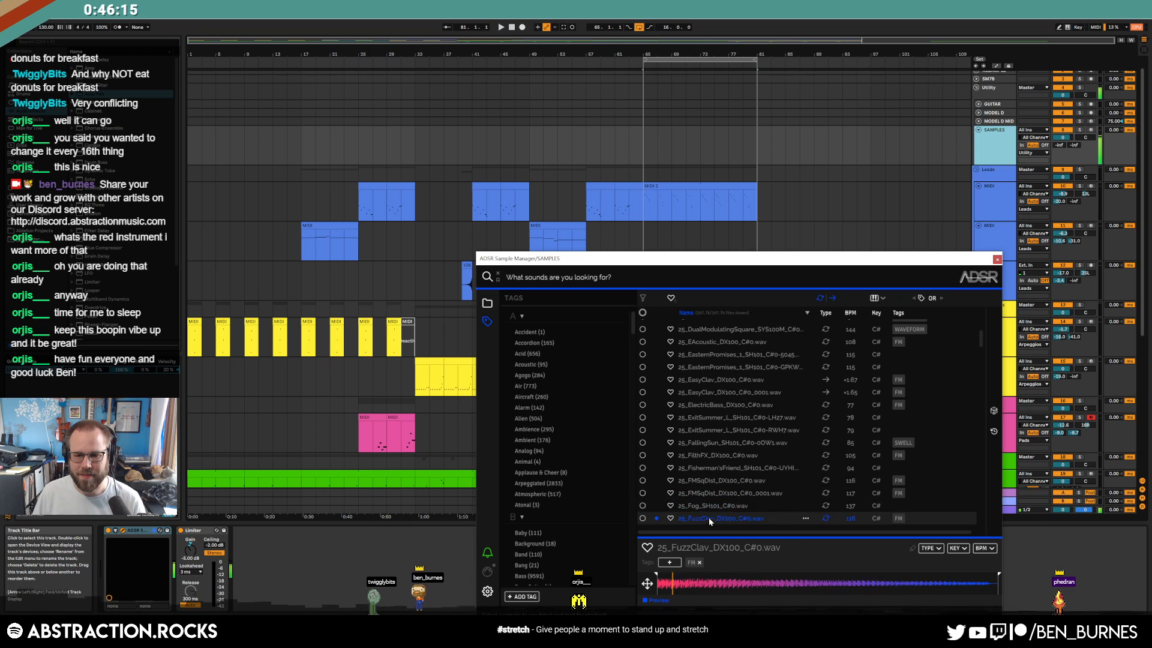
Try GigerCounter, GoLowR2, GoodSigns and GVibes, return to 25_Fog_SH101_C#0.wav and move the window aside
scroll(700, 362, "down", 3)
left_click(705, 365)
left_click(705, 376)
left_click(705, 390)
left_click(707, 405)
left_click(706, 340)
scroll(706, 354, "up", 1)
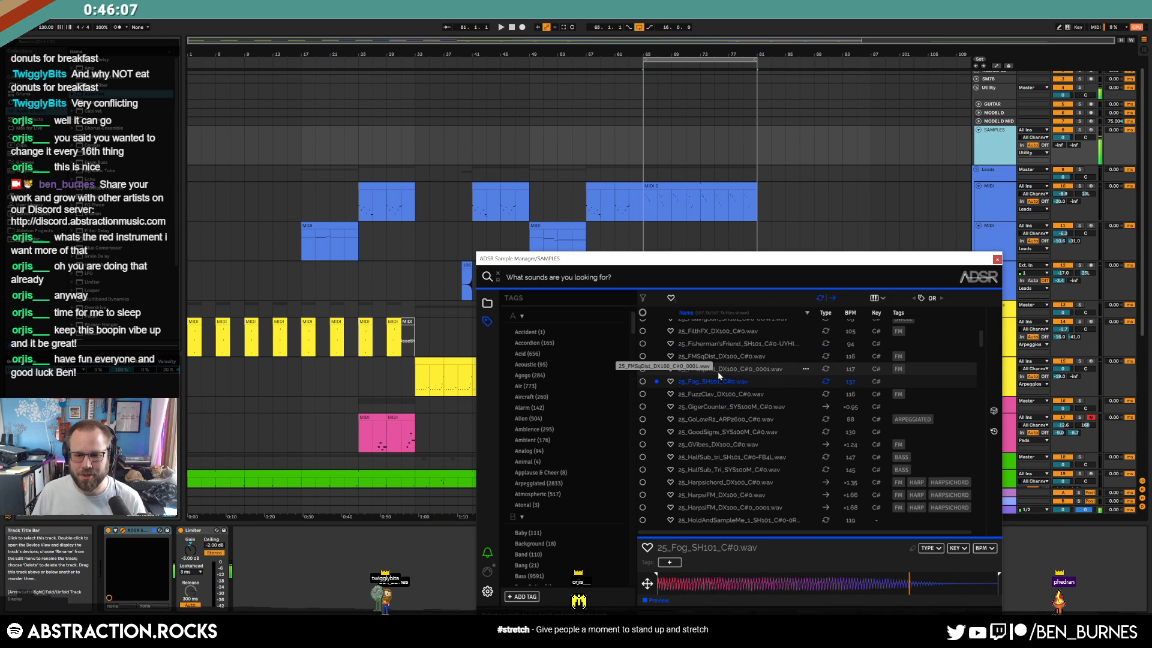
left_click_drag(742, 261, 357, 87)
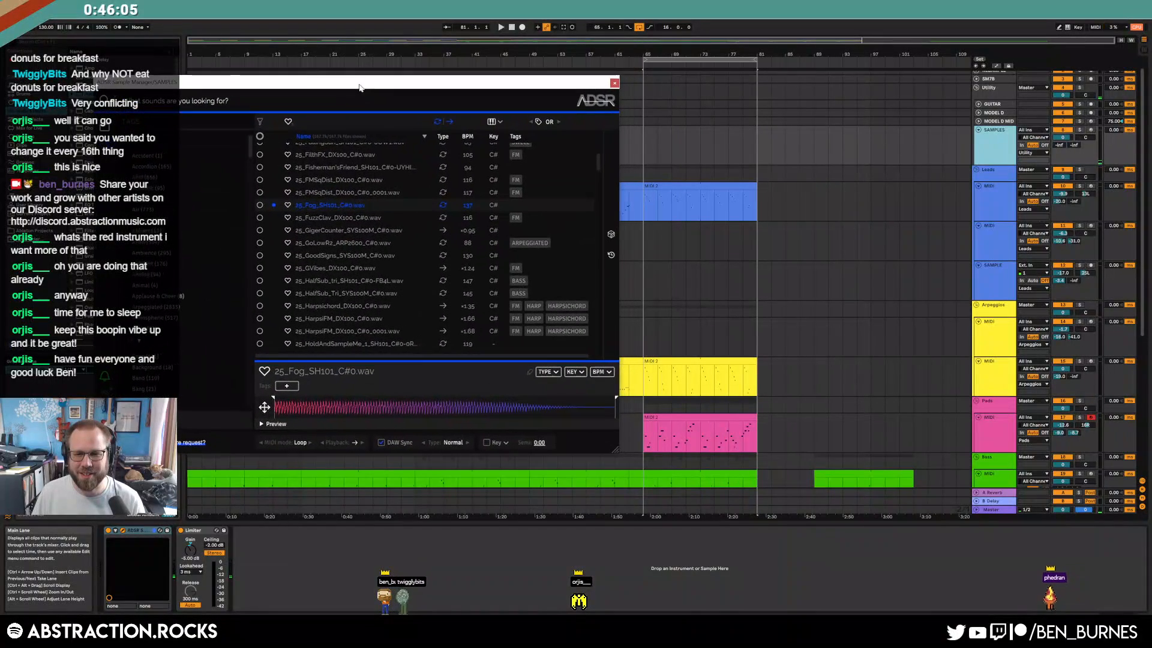
Fold the green bass sample track and reopen the sample manager from the drums sample track
scroll(720, 322, "down", 5)
left_click(975, 367)
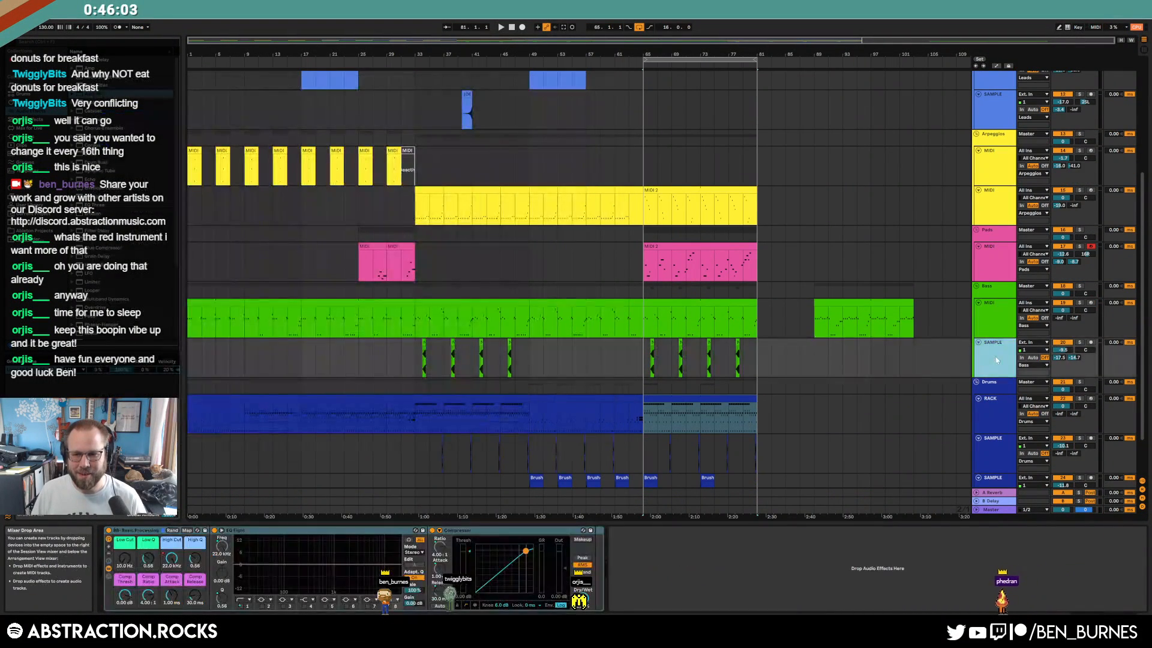
key("Left")
left_click(992, 113)
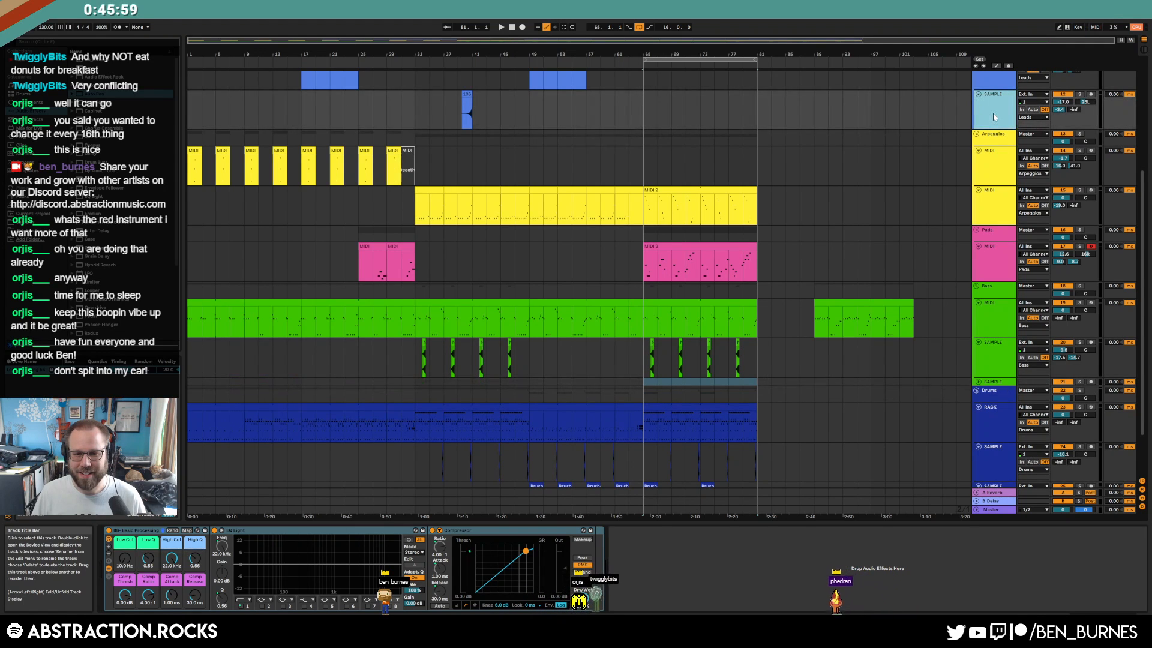
scroll(928, 199, "up", 4)
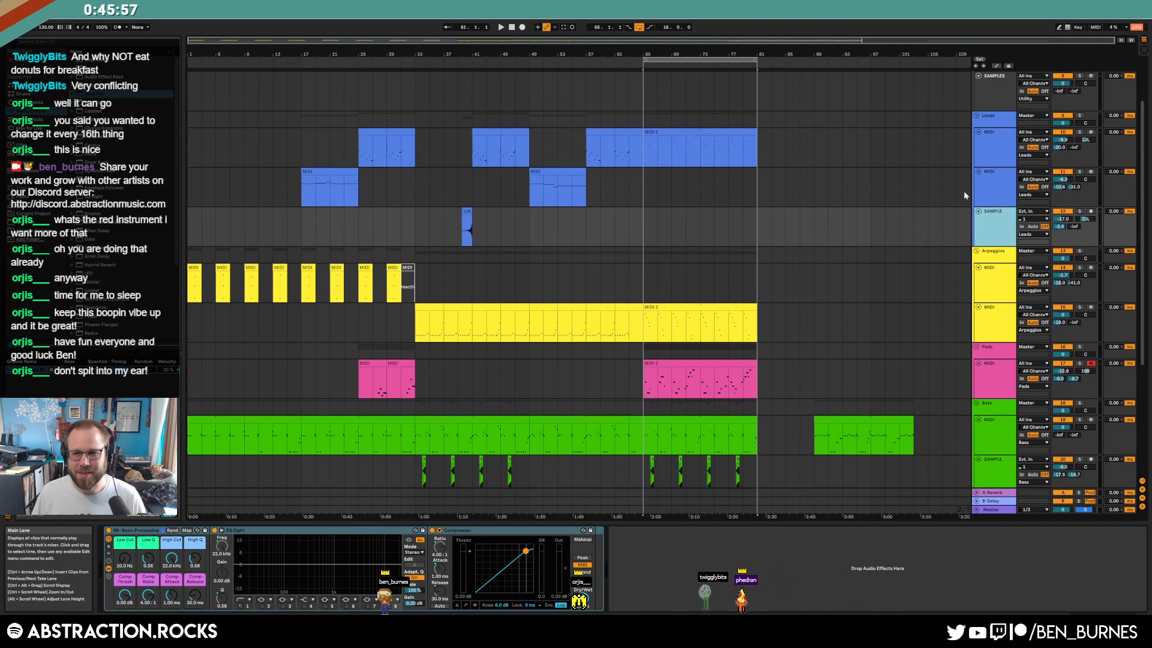
scroll(964, 191, "up", 1)
left_click(990, 114)
scroll(875, 318, "down", 5)
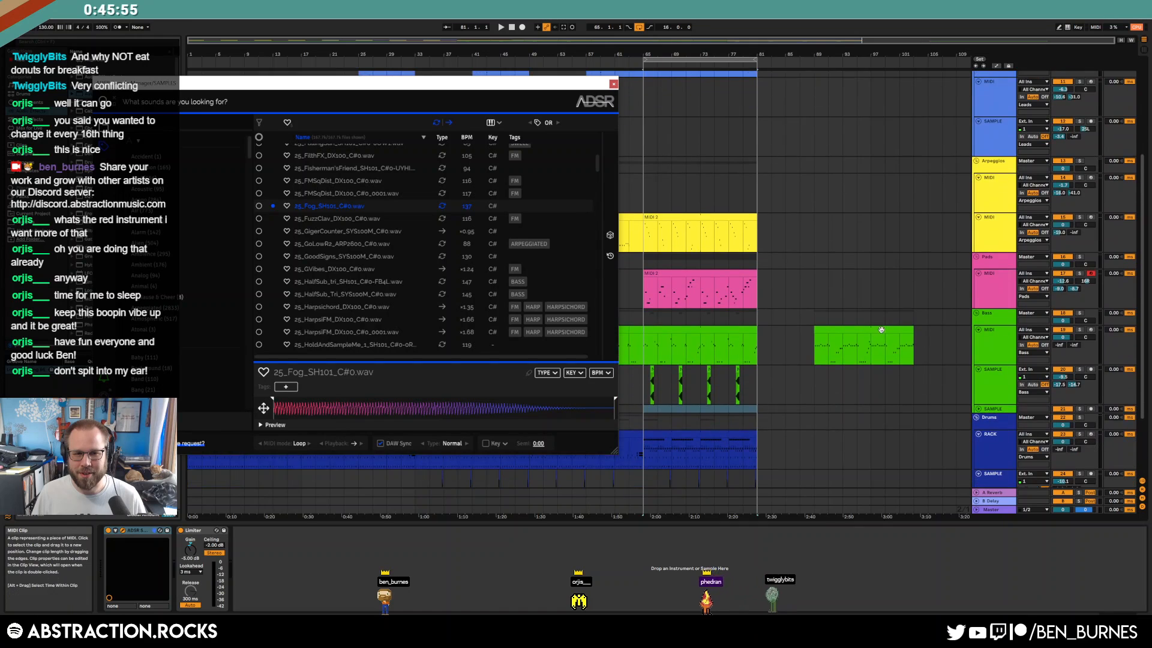
Place the Fog sample on the lower sample track, set its volume to -7.6 and move it to bar 65
left_click_drag(677, 317, 766, 359)
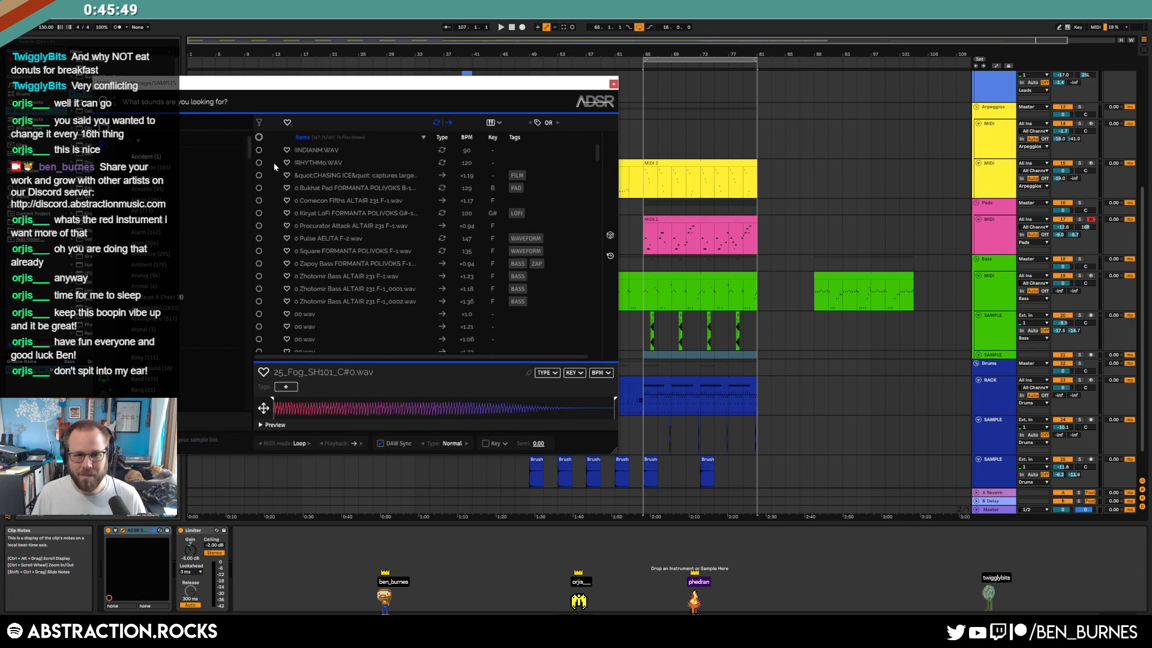
left_click(611, 255)
left_click_drag(343, 153, 763, 355)
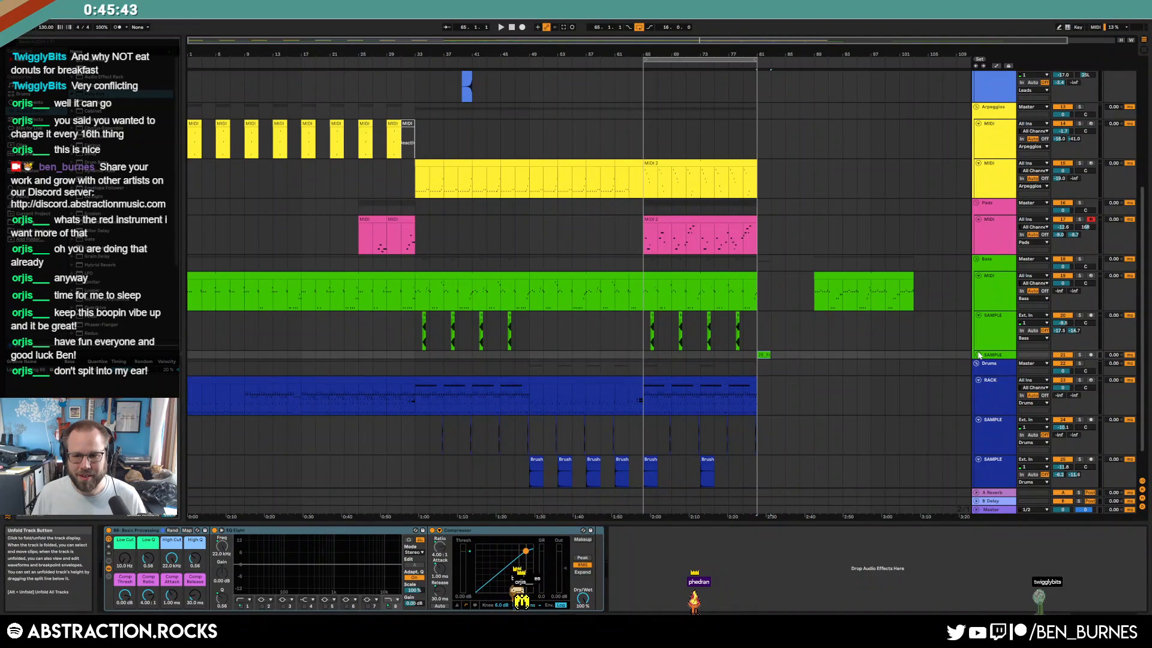
left_click(976, 355)
left_click_drag(1073, 363, 1072, 384)
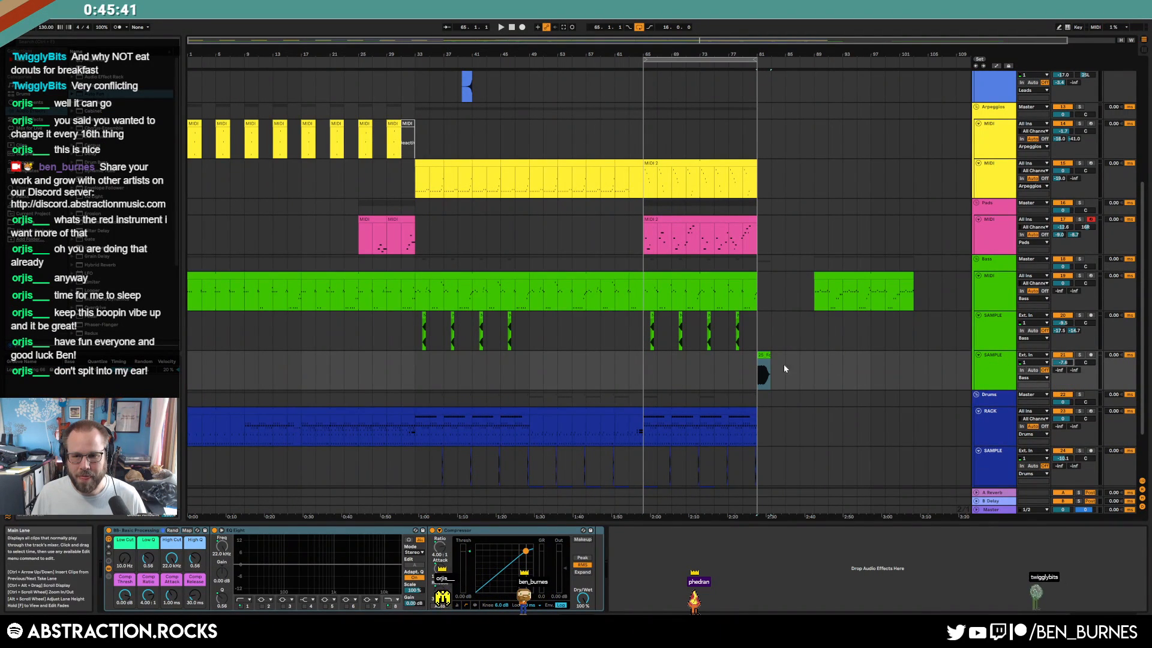
double_click(763, 355)
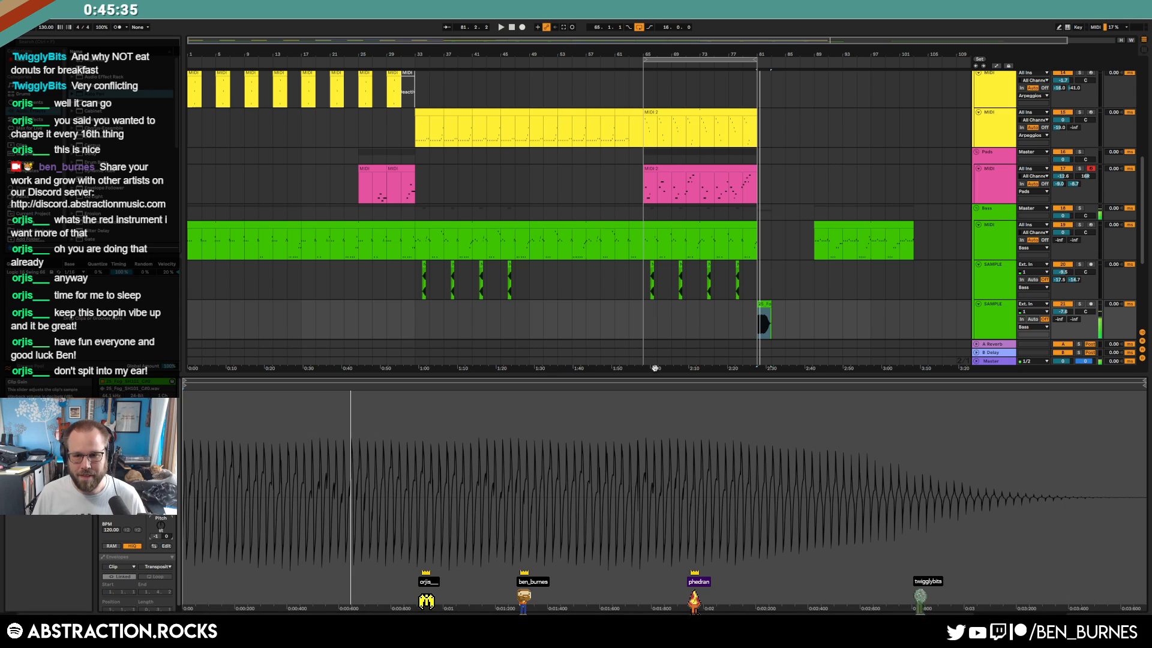
left_click(727, 324)
left_click_drag(761, 326, 648, 319)
Play the Fog clip, then delete it and the empty sample track
key("space")
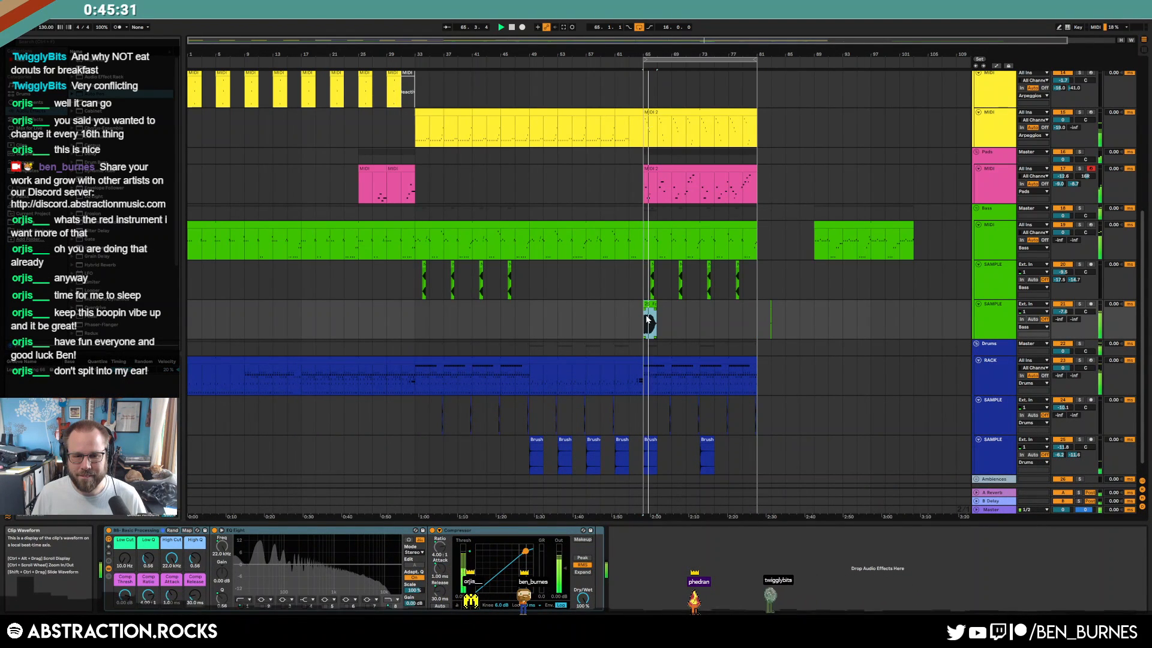
key("space")
left_click_drag(785, 327, 642, 336)
key("Delete")
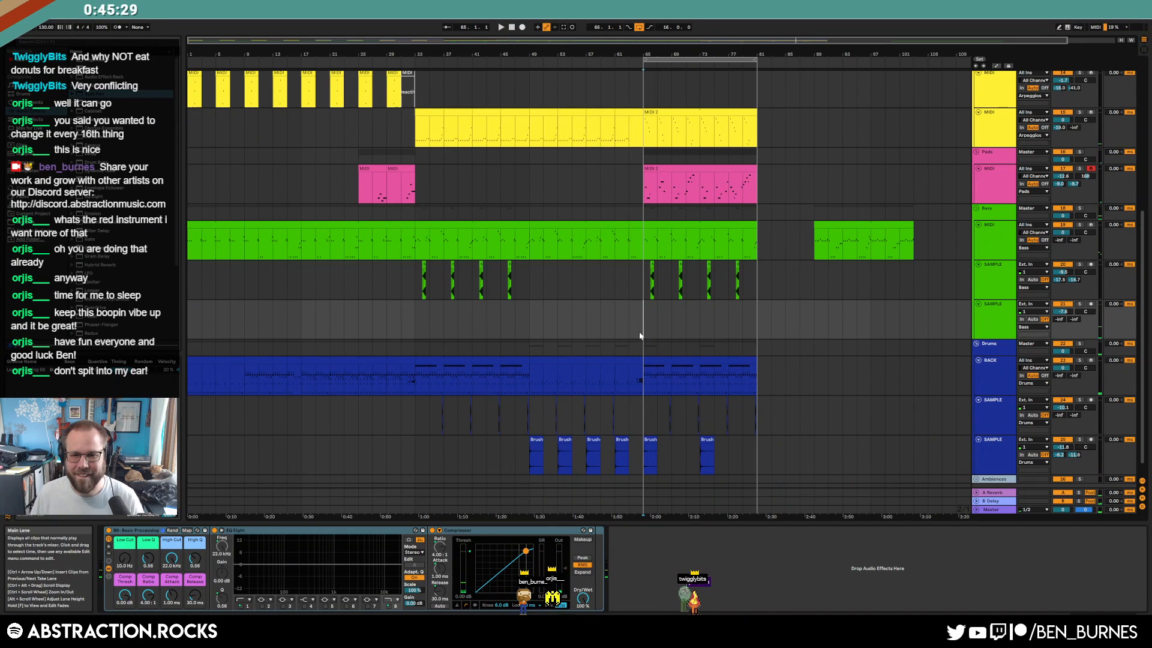
left_click(996, 324)
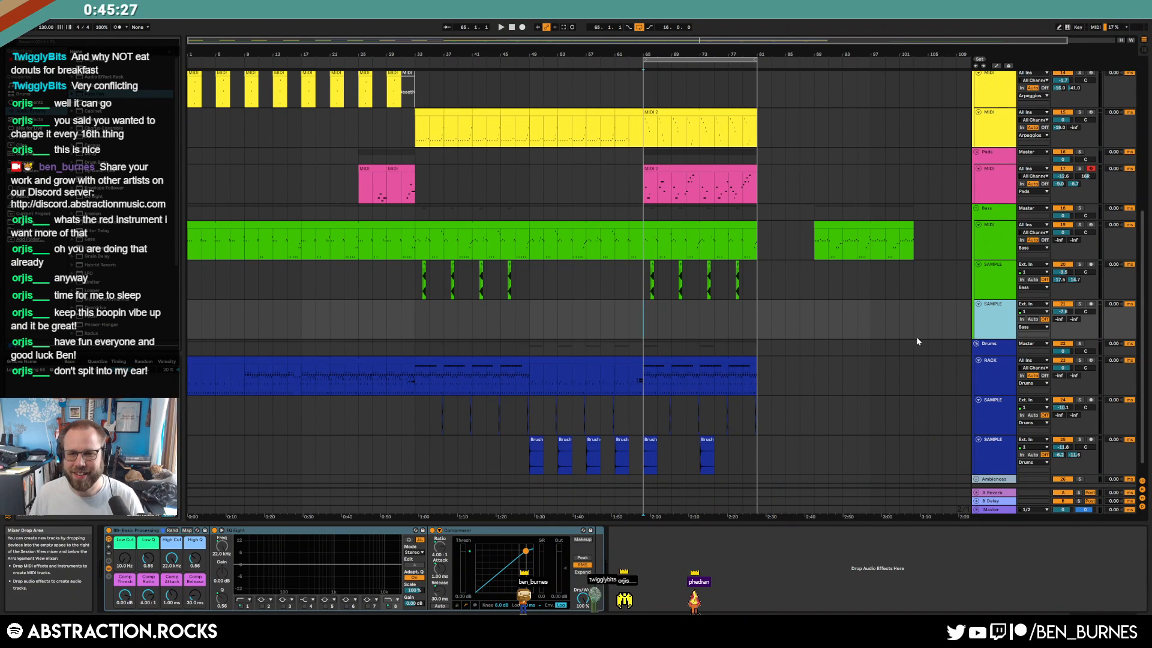
key("Delete")
scroll(696, 329, "up", 3)
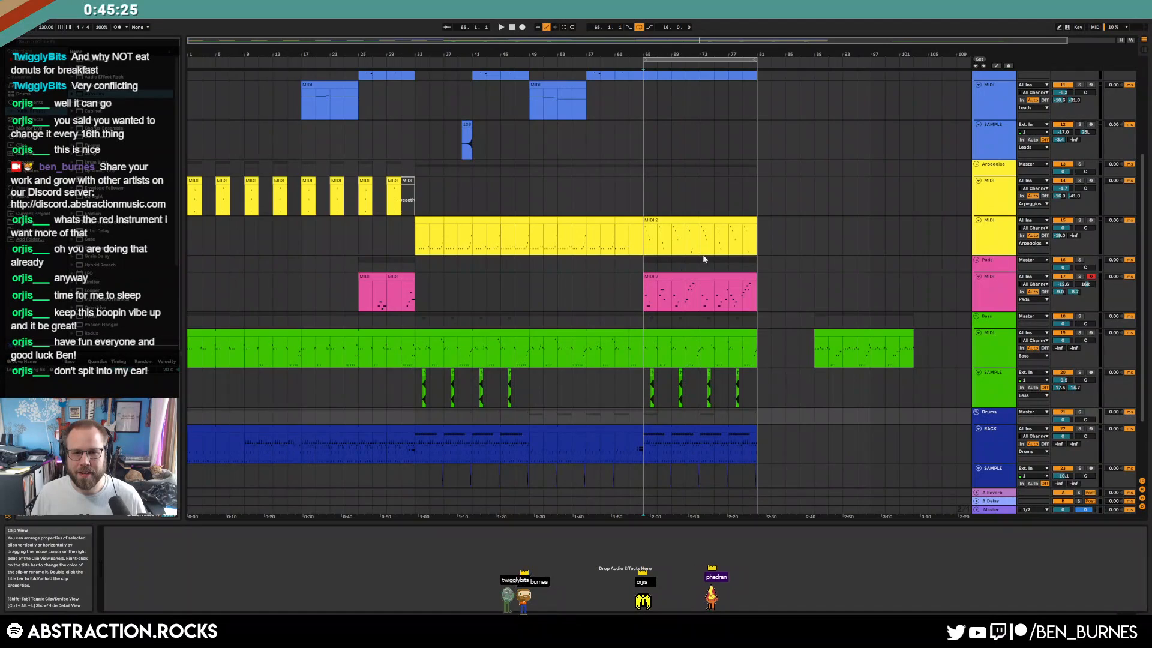
Clear the Recent Files filter, roll random samples and drag Yamaha CS6 B 021.wav onto the Drum Rack
scroll(693, 330, "up", 5)
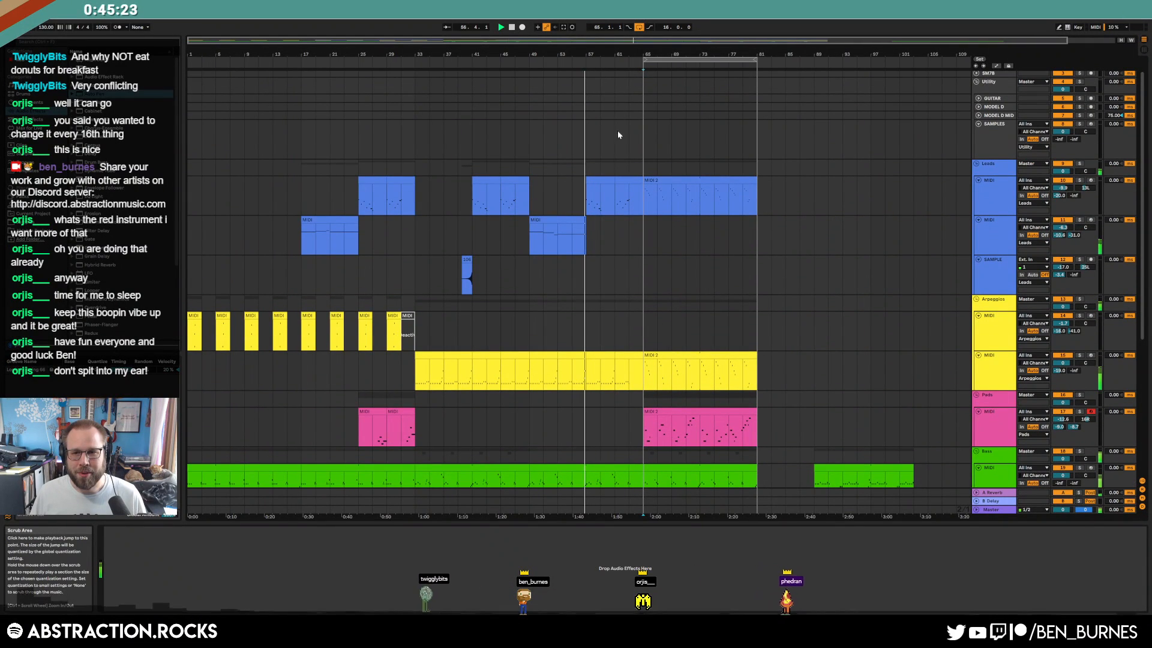
left_click(993, 144)
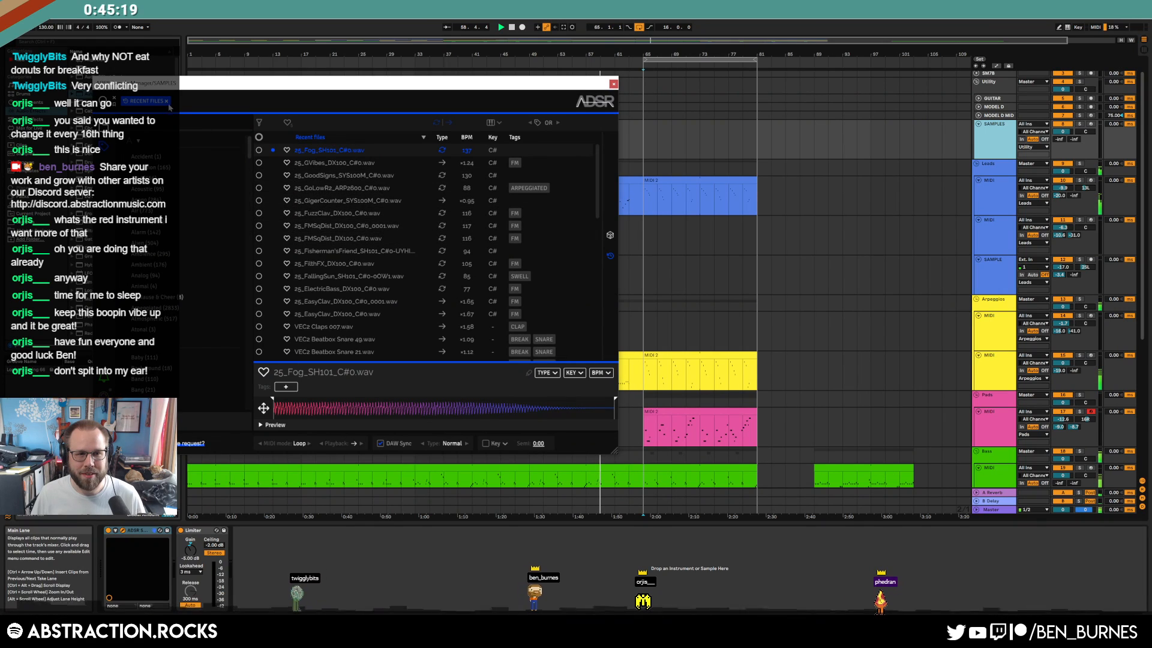
left_click(168, 102)
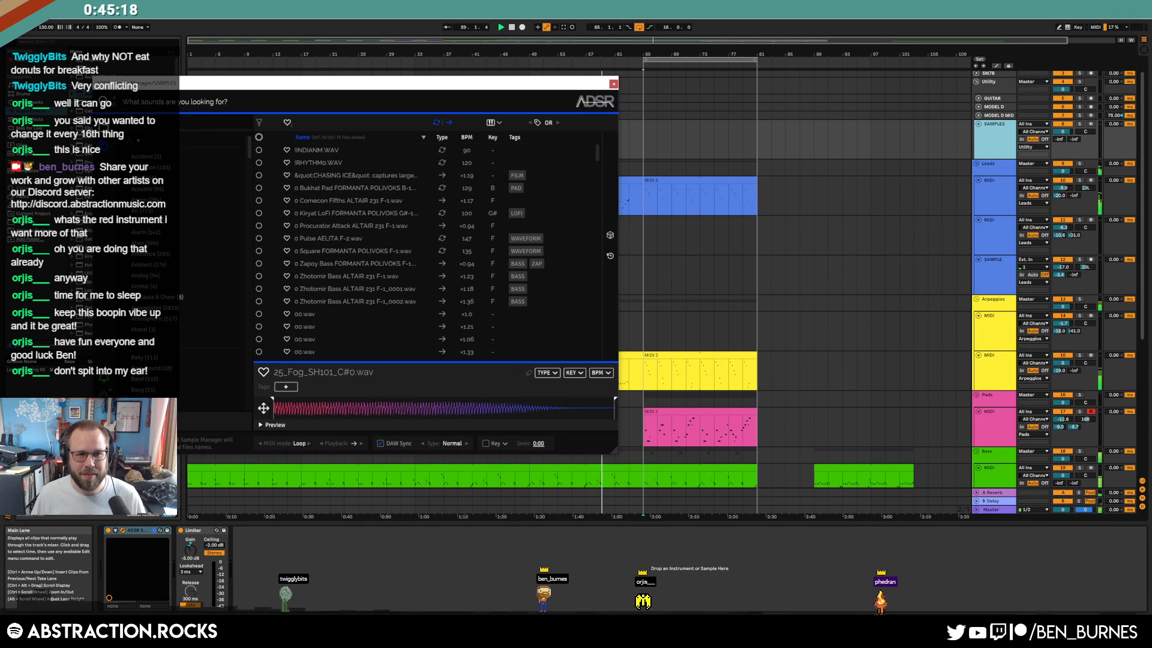
left_click(609, 238)
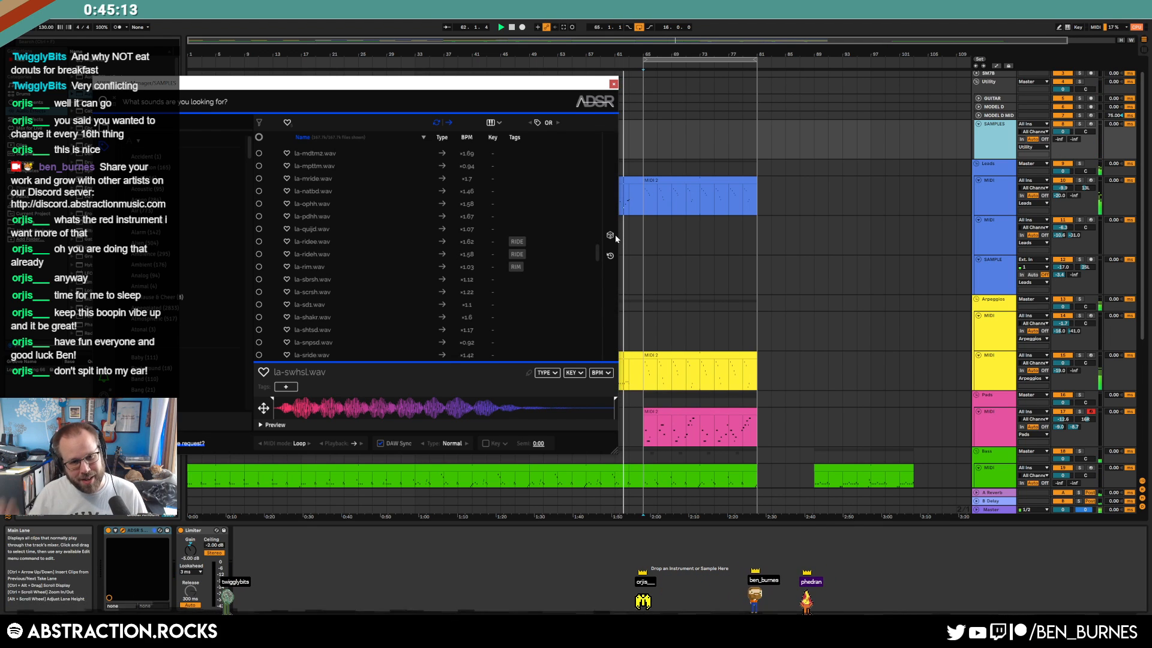
left_click(612, 236)
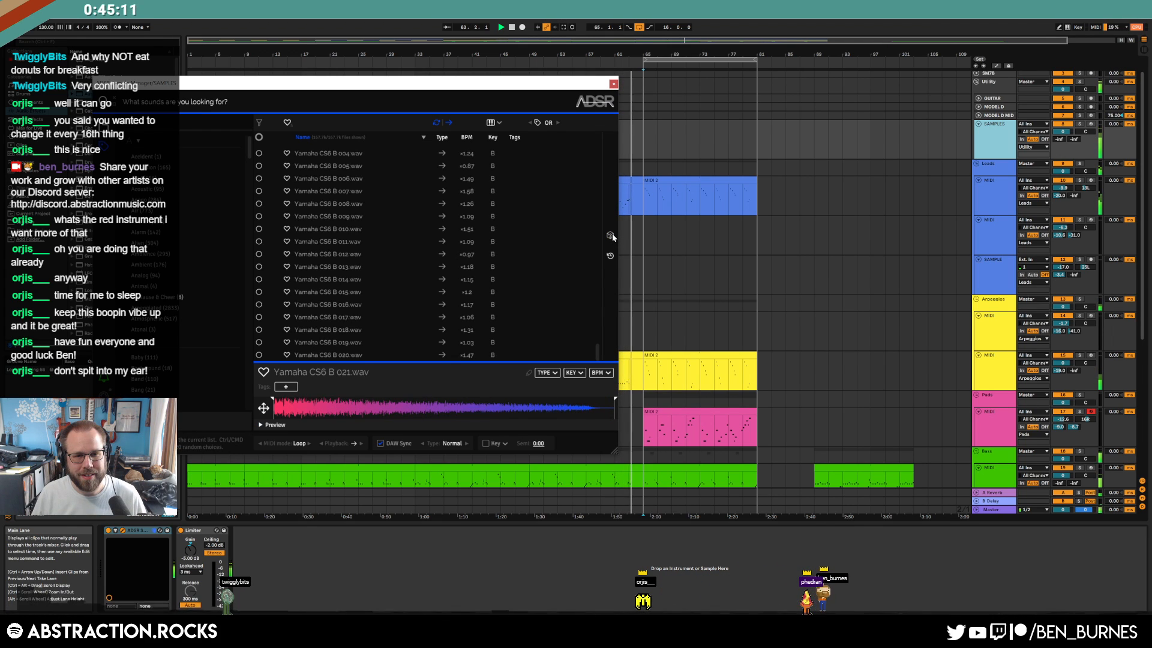
scroll(390, 318, "down", 2)
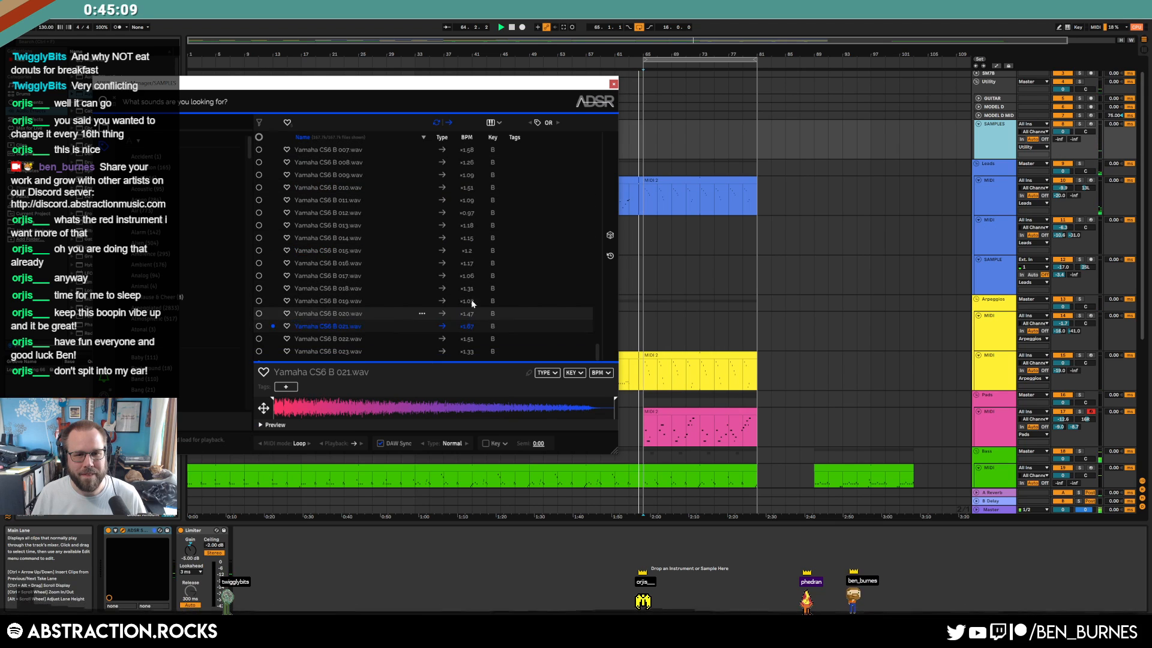
scroll(804, 358, "down", 3)
scroll(798, 366, "down", 8)
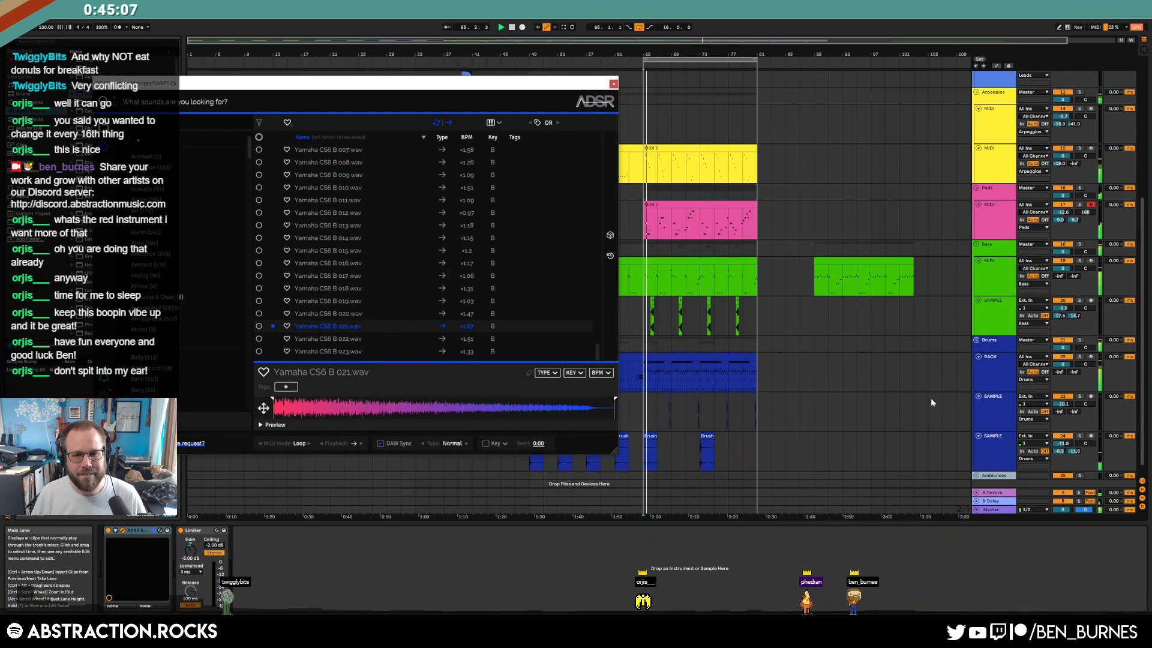
left_click_drag(309, 324, 185, 562)
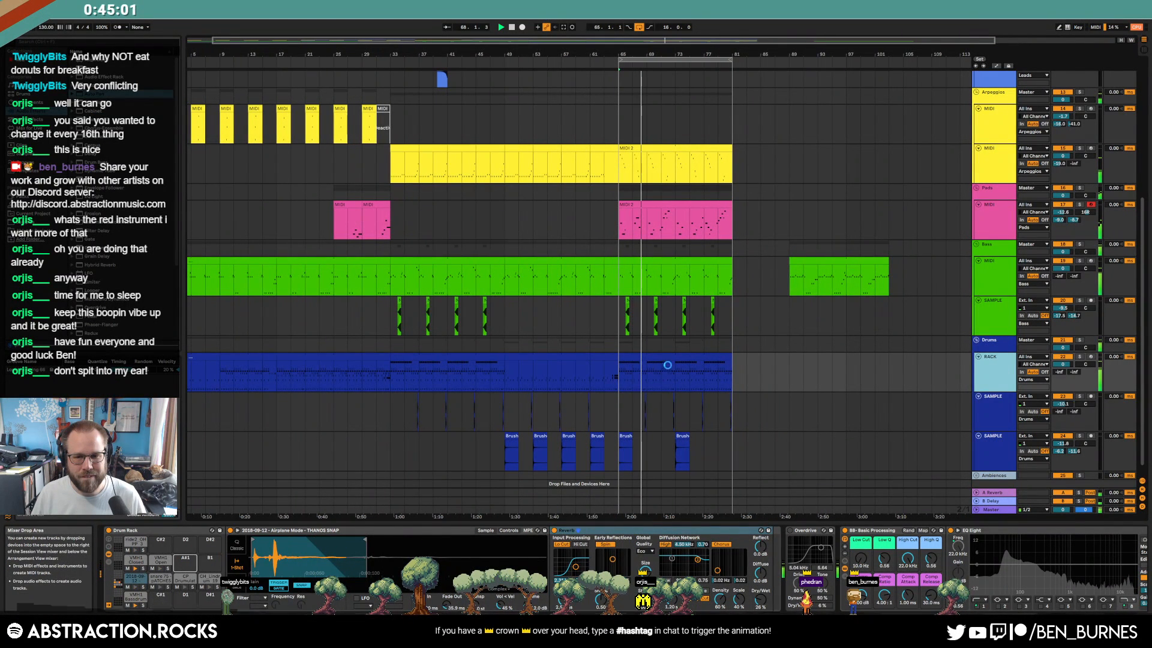
double_click(669, 364)
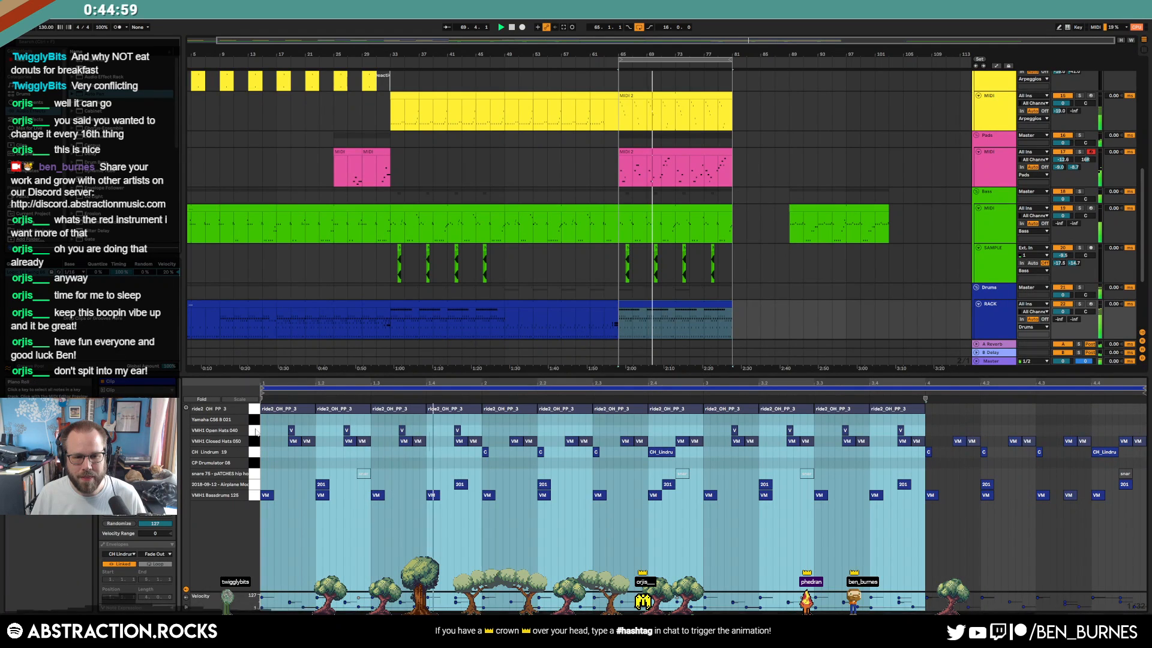
left_click(255, 431)
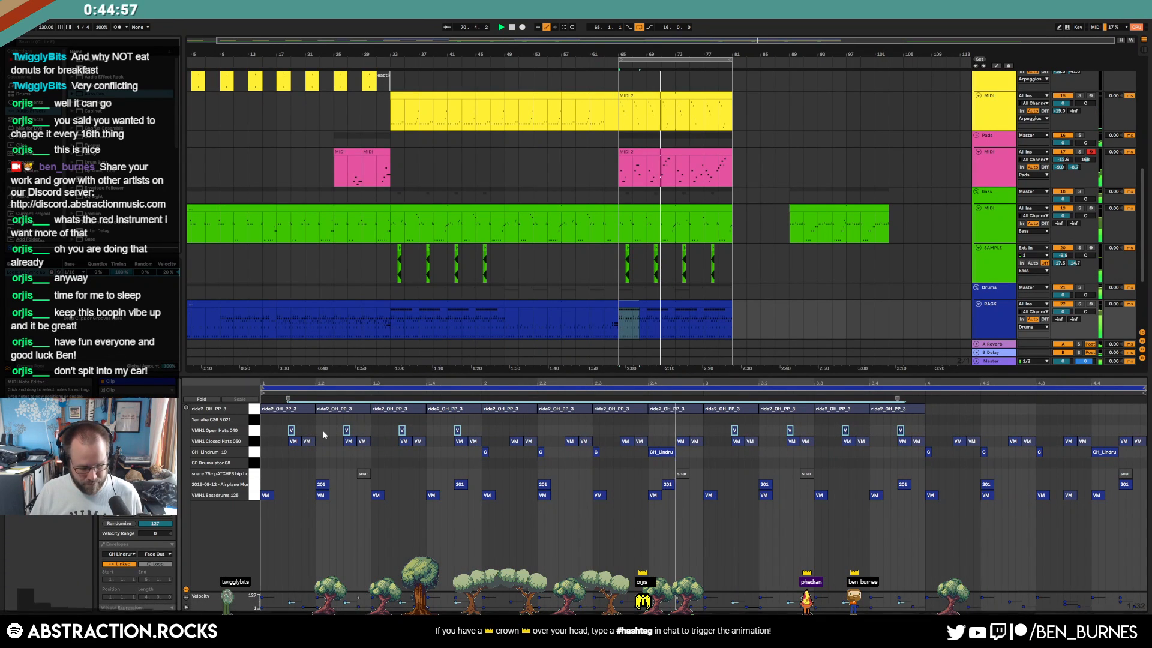
key("ctrl+c")
left_click(513, 426)
key("ctrl+v")
key("Up")
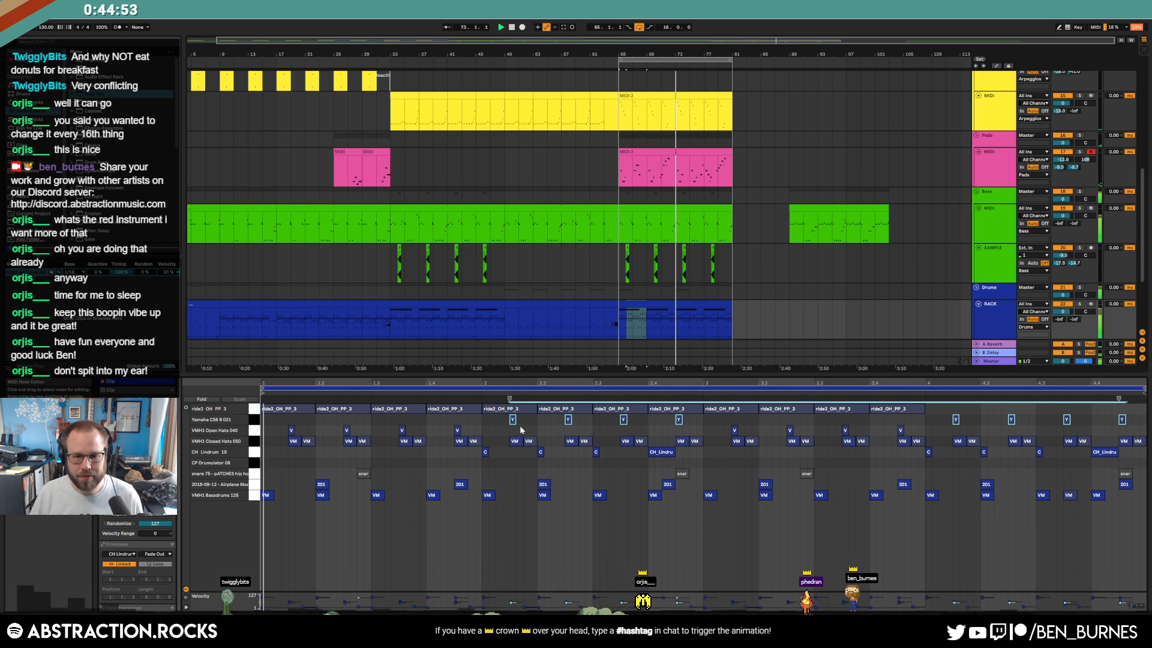
key("shift+Tab")
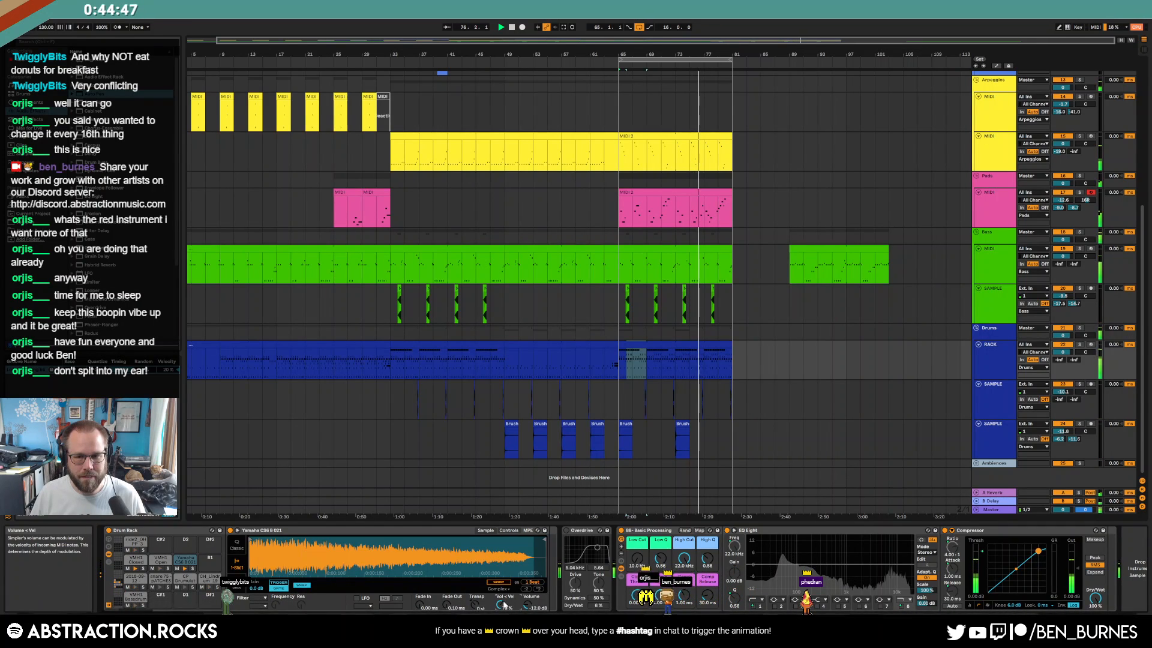
key("shift+Tab")
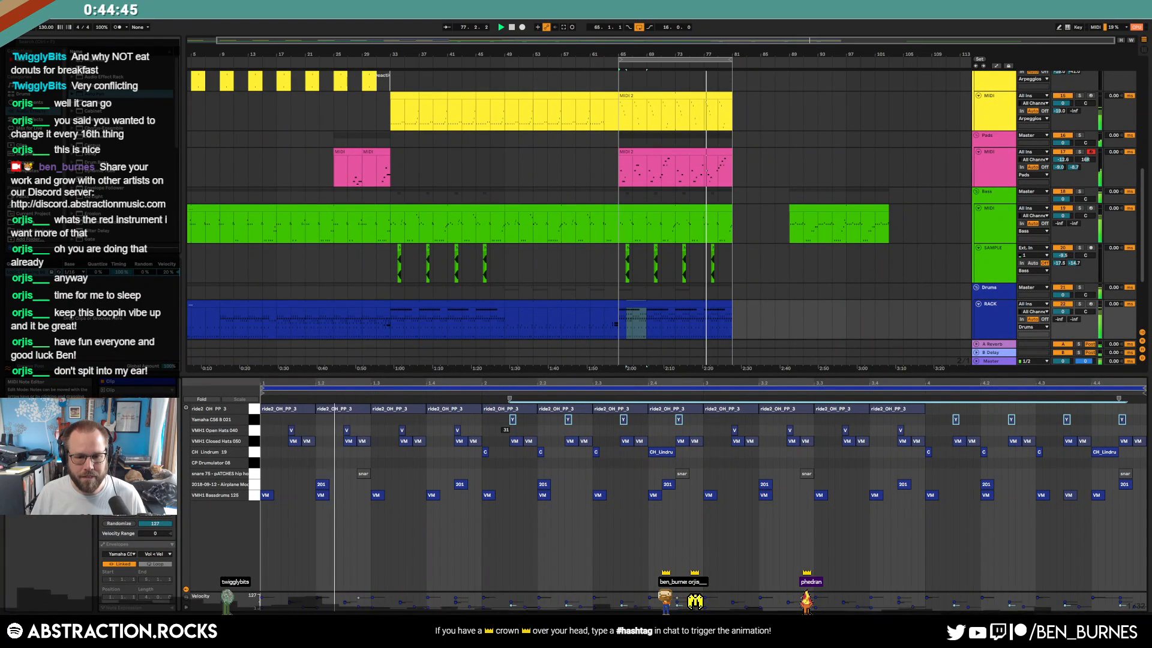
key("shift+Tab")
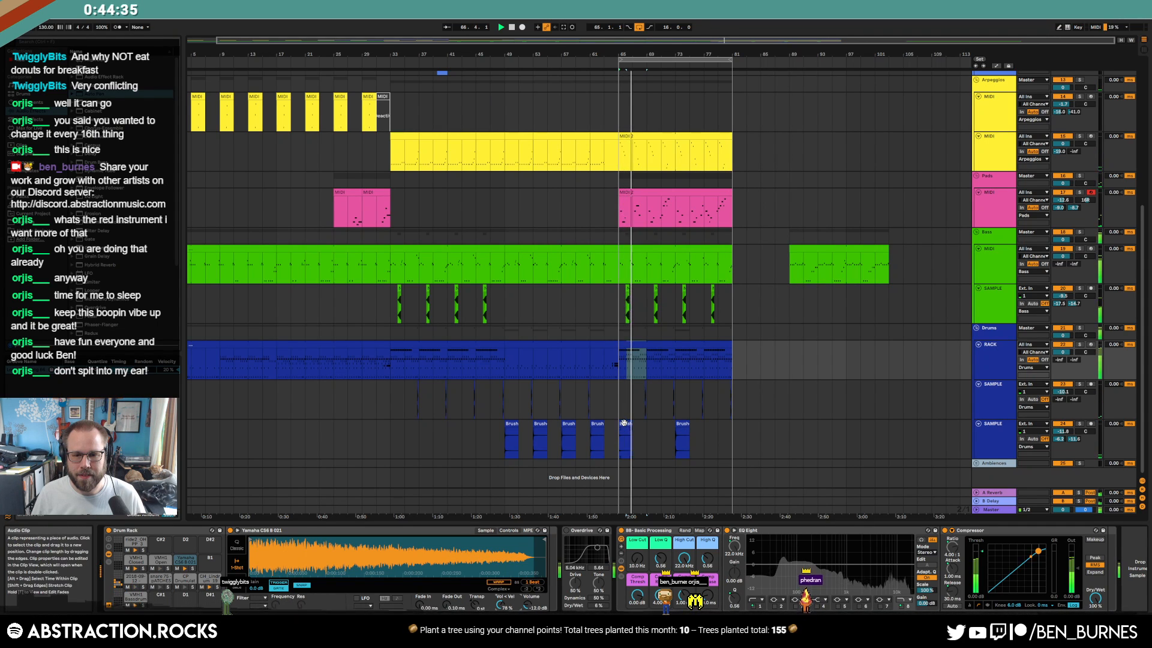
Move the last Brush hit from bar 73 to bar 81
left_click(681, 423)
left_click_drag(733, 427, 741, 426)
left_click(807, 438)
Delete the stray bass clip past the song's end and stop playback
scroll(830, 384, "up", 2)
left_click_drag(799, 301, 855, 302)
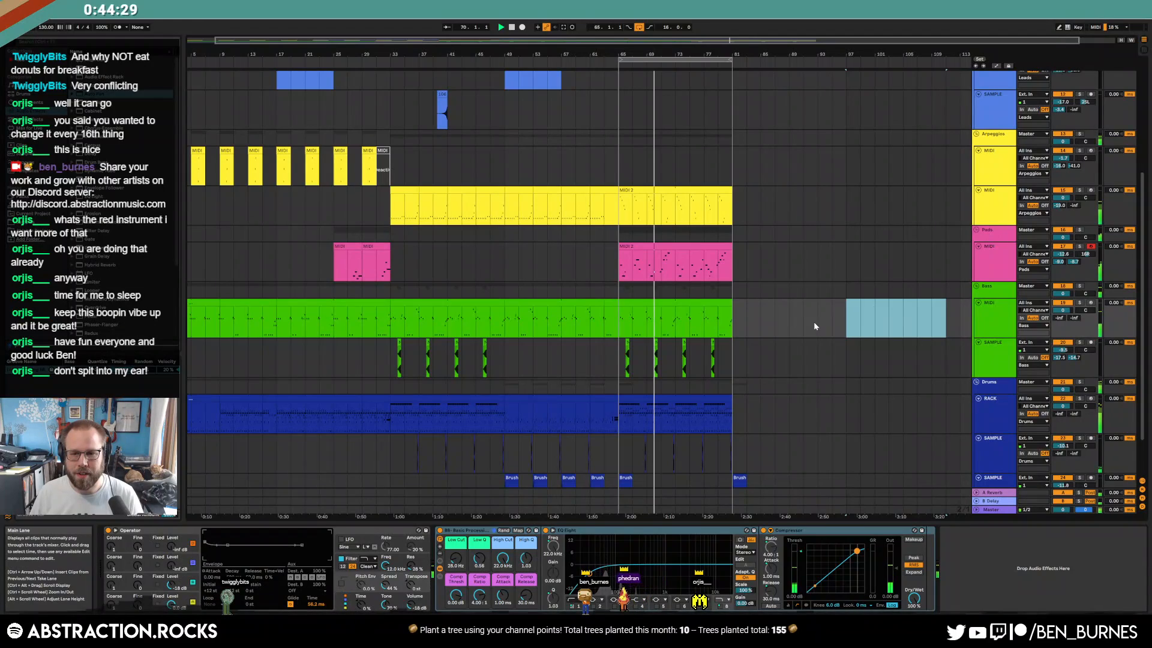
key("Delete")
scroll(815, 326, "up", 1)
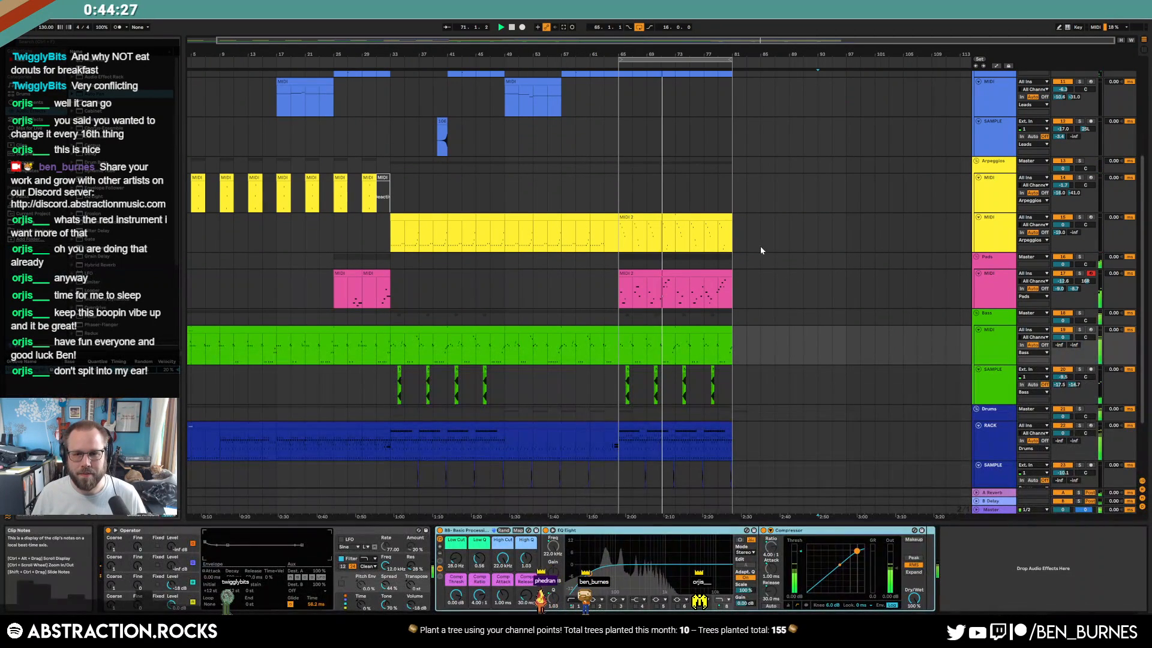
scroll(790, 267, "up", 2)
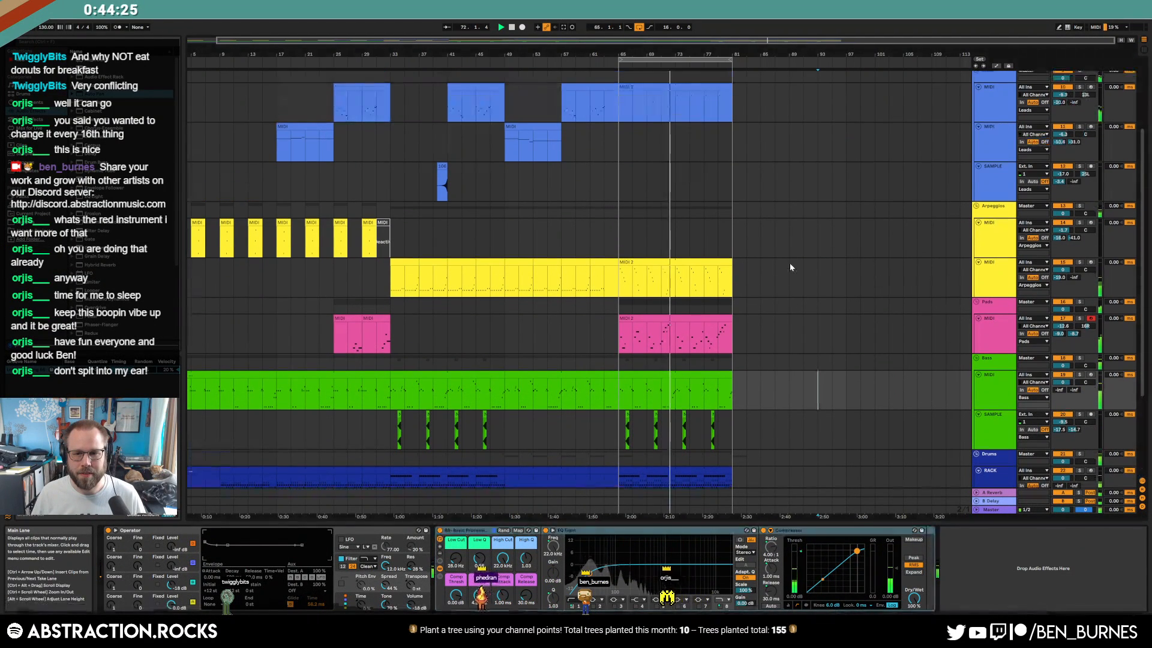
scroll(790, 267, "up", 3)
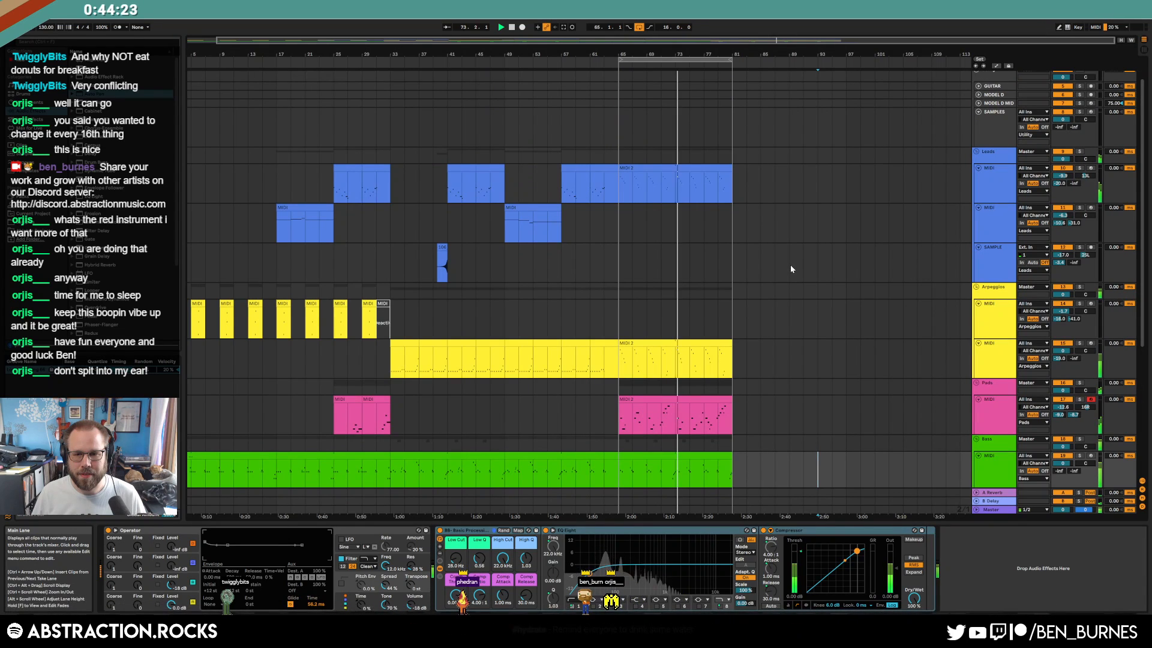
scroll(790, 265, "down", 1)
key("space")
Shift the sample manager right and roll random one-shots until JOL_synth_oneshot_dopecloud_C.wav loads
scroll(845, 282, "up", 2)
left_click(990, 142)
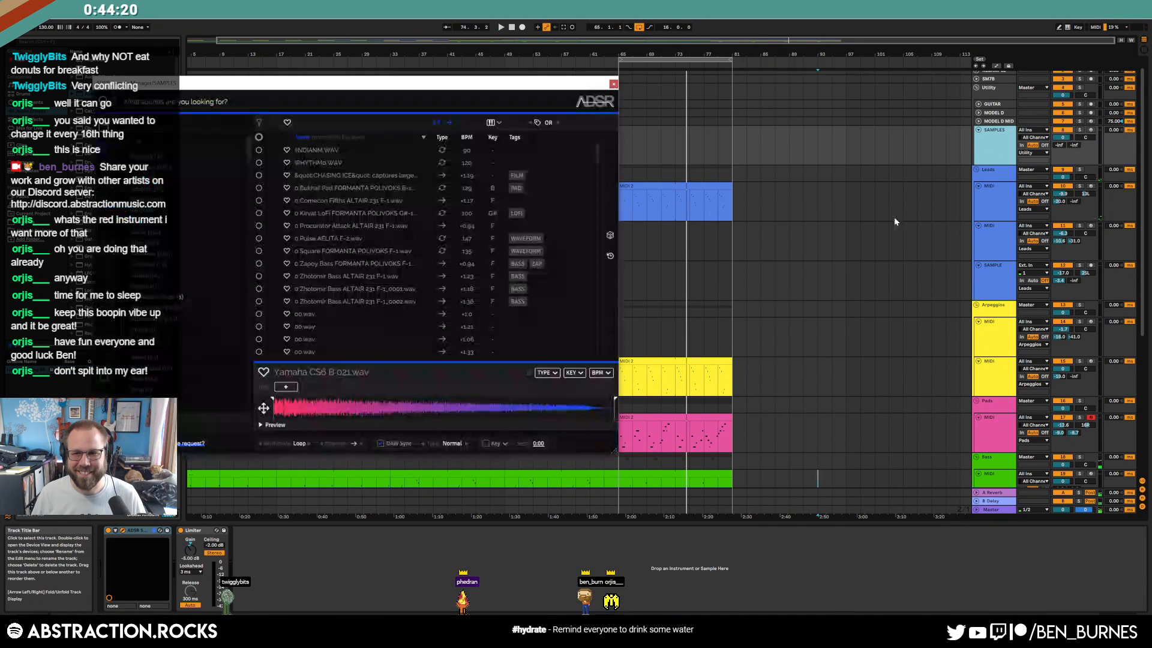
left_click(609, 237)
left_click_drag(395, 85, 495, 82)
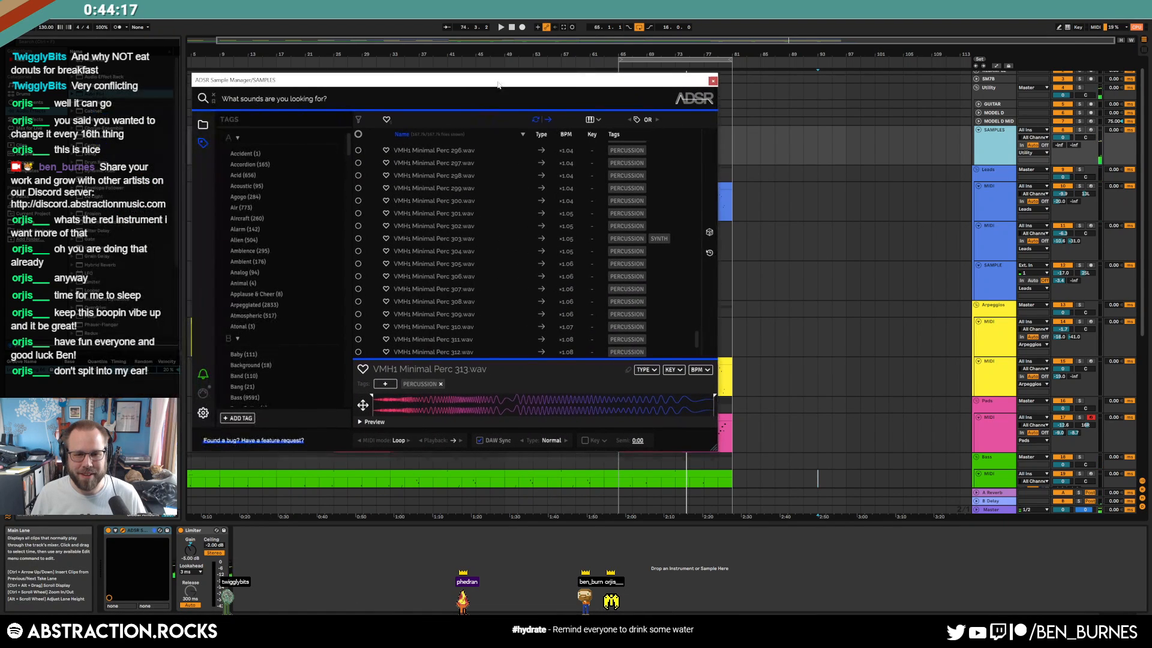
left_click(709, 232)
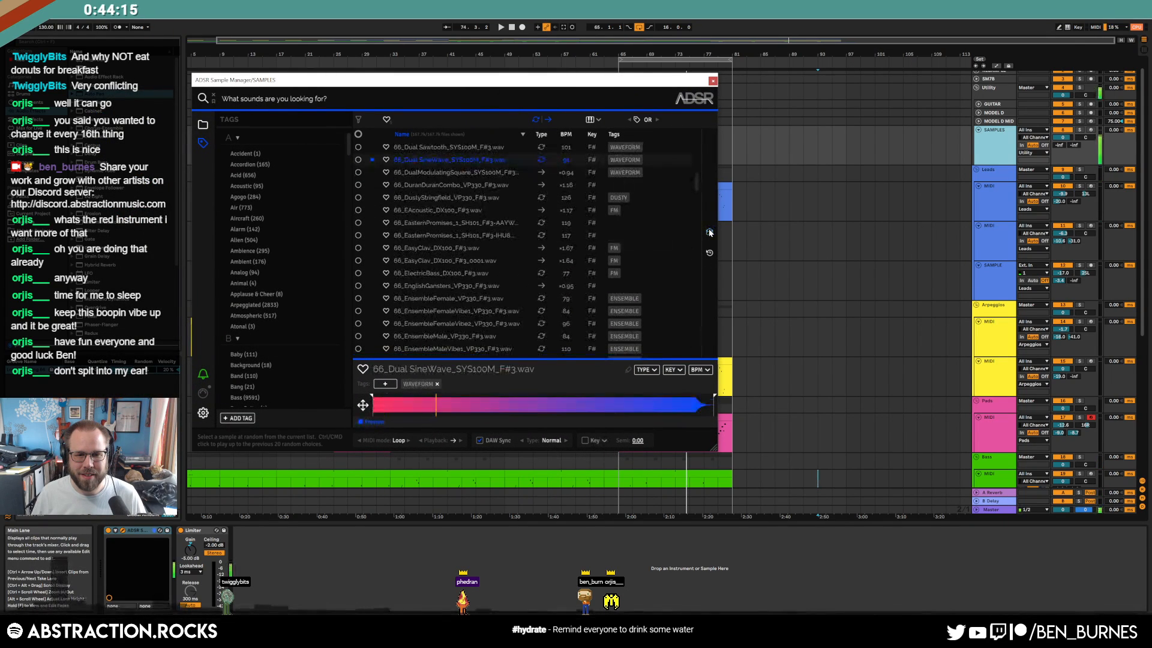
left_click(709, 232)
left_click(709, 232)
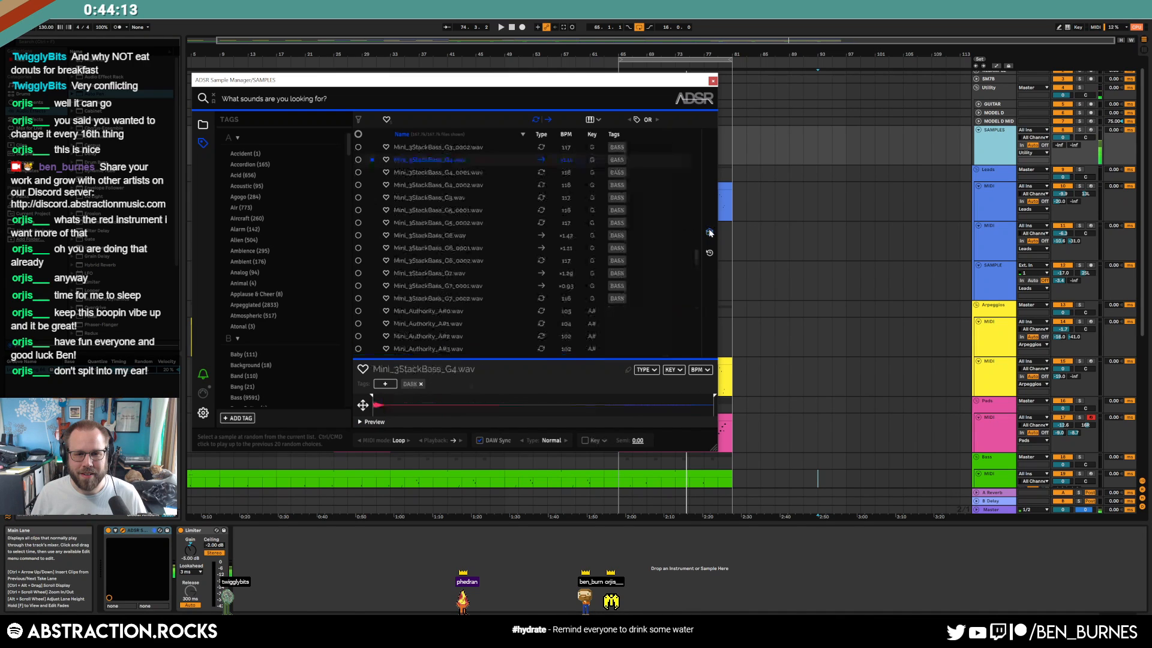
left_click(710, 232)
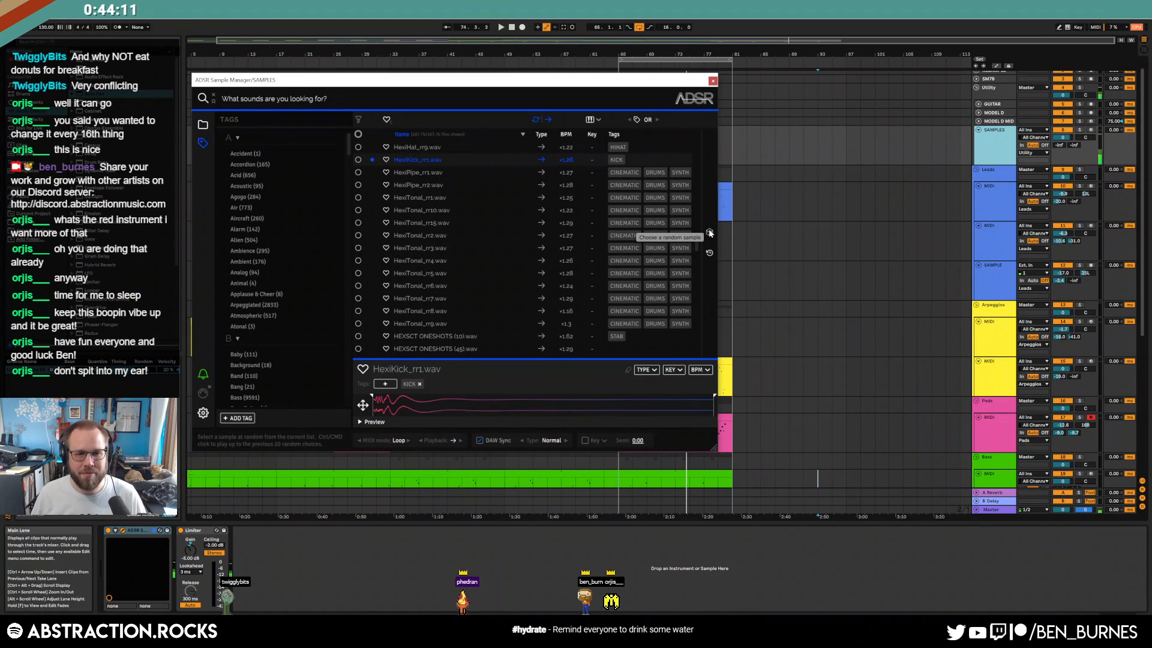
left_click(710, 233)
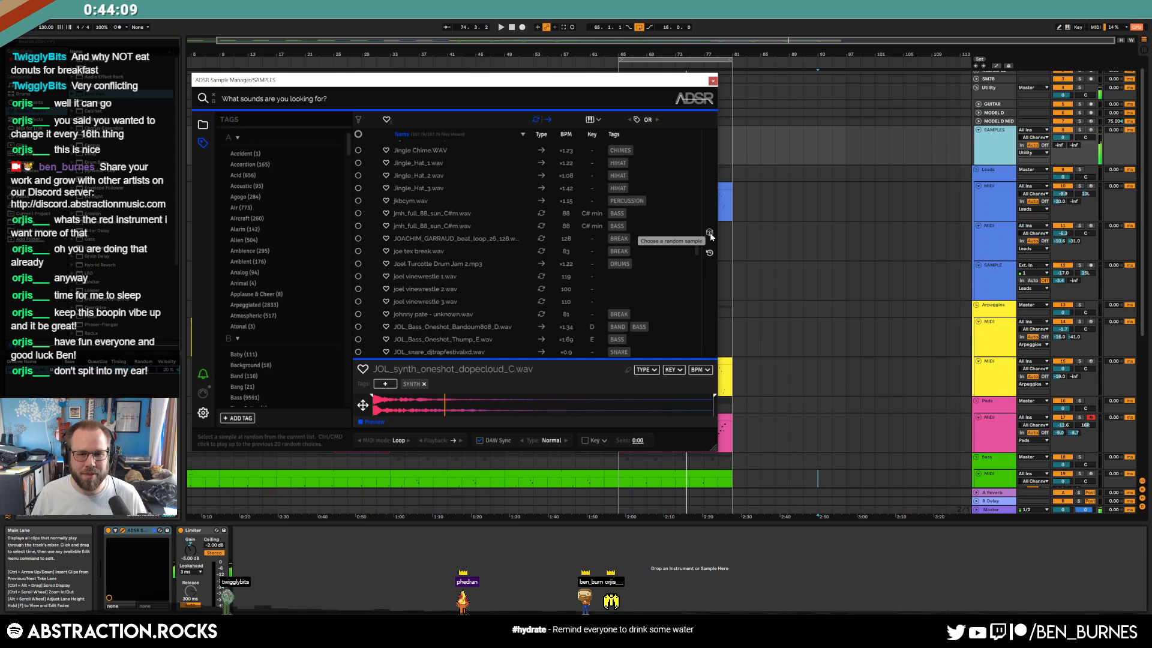
scroll(456, 214, "down", 2)
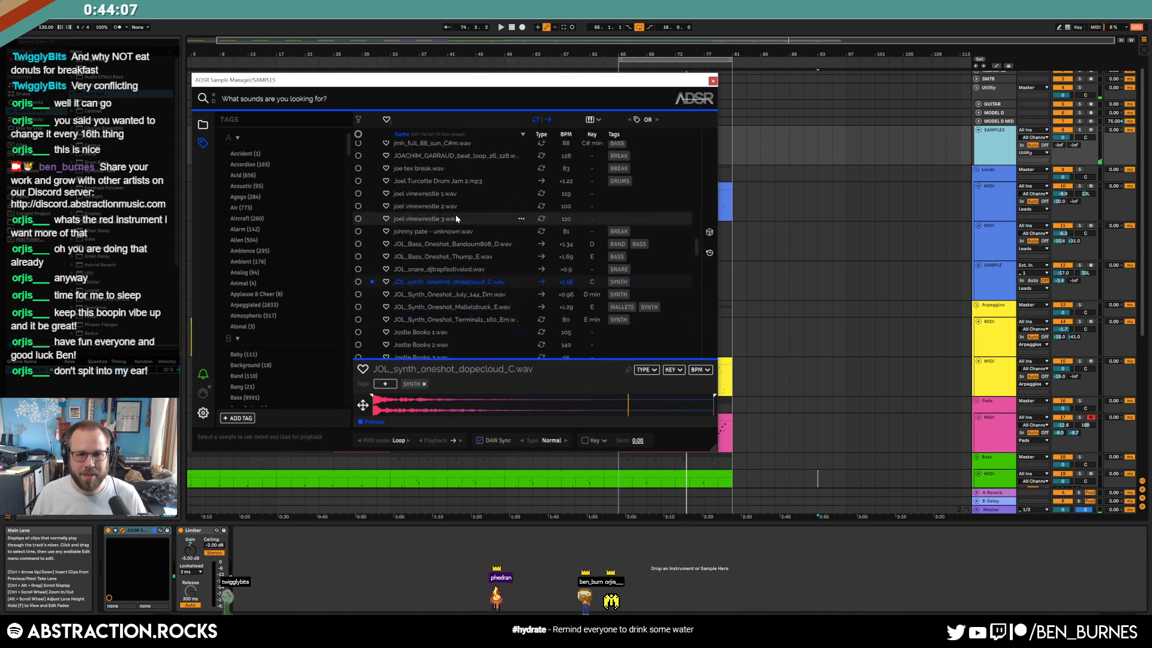
scroll(808, 330, "down", 8)
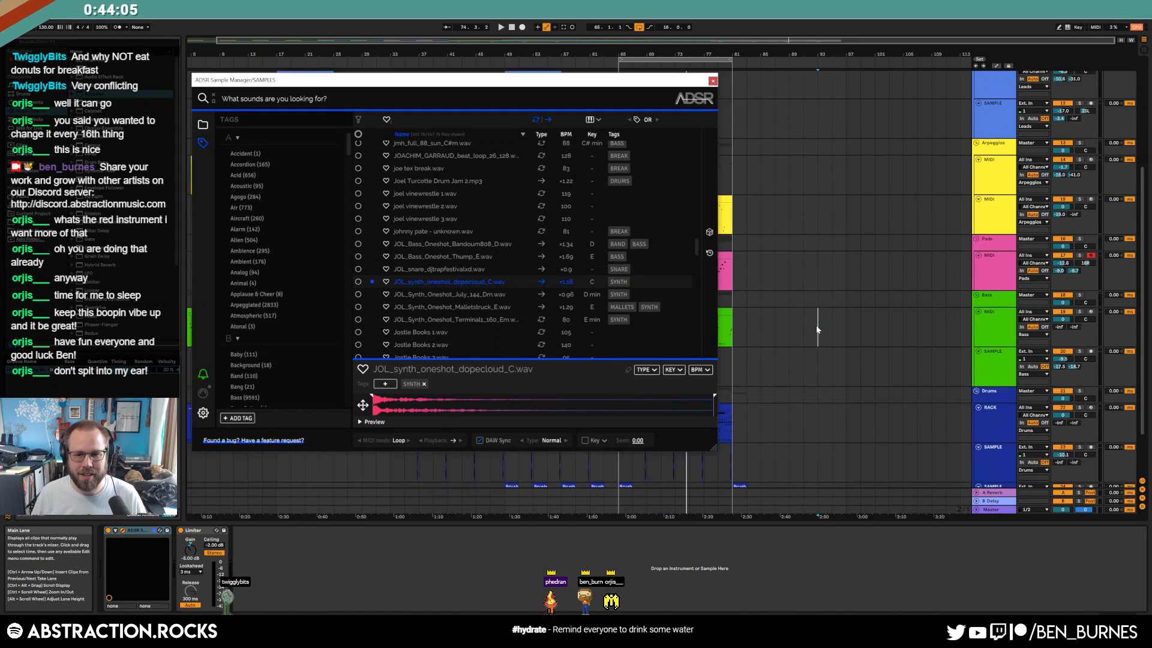
Place dopecloud clips on the Brush track after bar 65 and at bar 81, trimming both shorter
left_click_drag(431, 282, 766, 399)
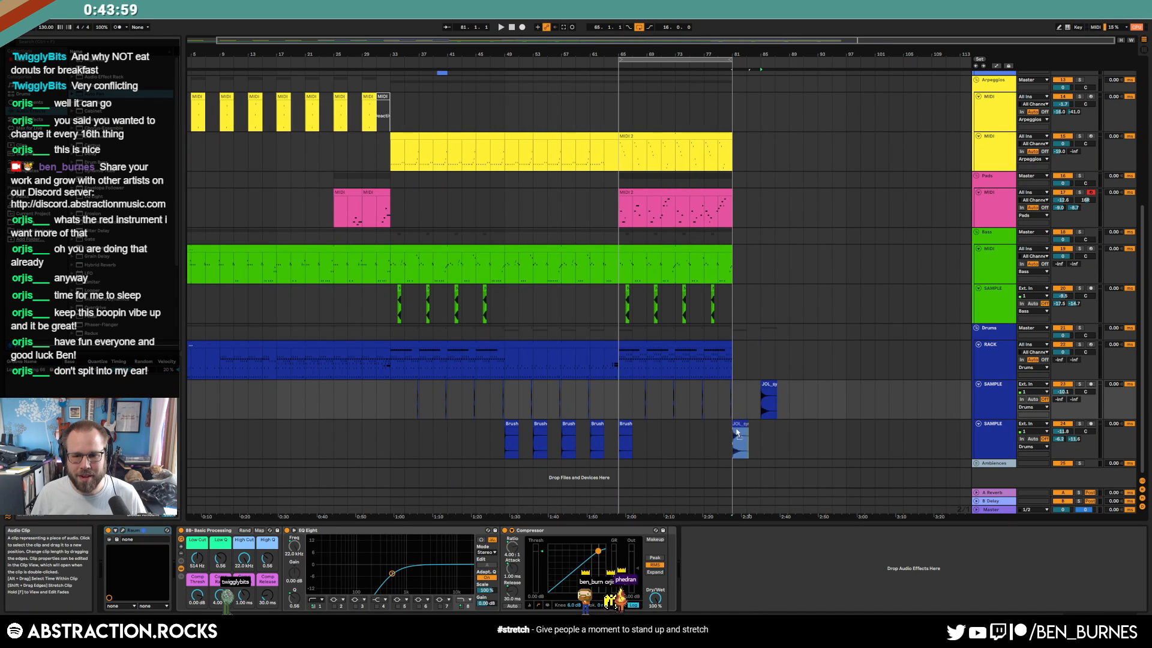
left_click_drag(738, 432, 739, 423)
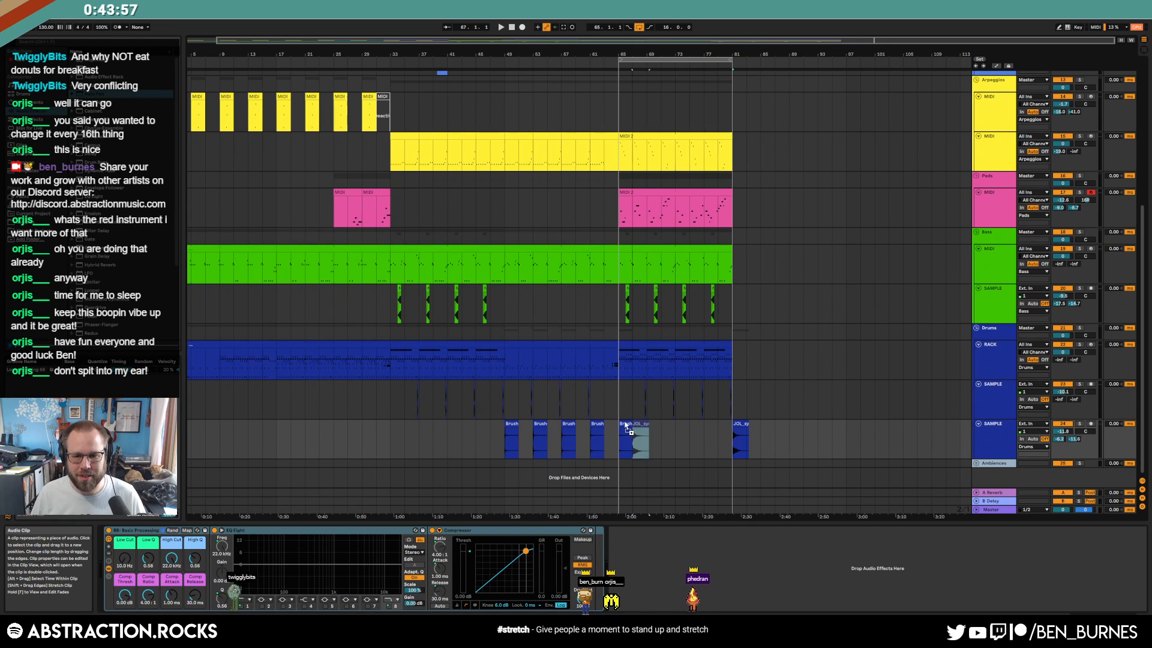
key("space")
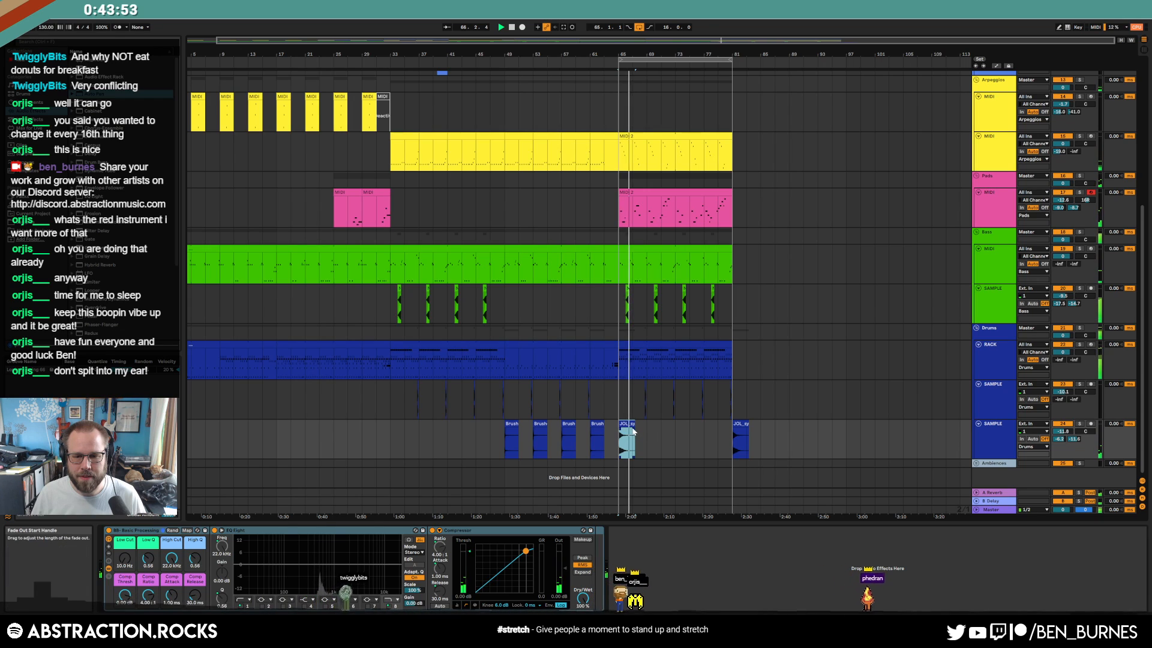
left_click_drag(634, 423, 632, 424)
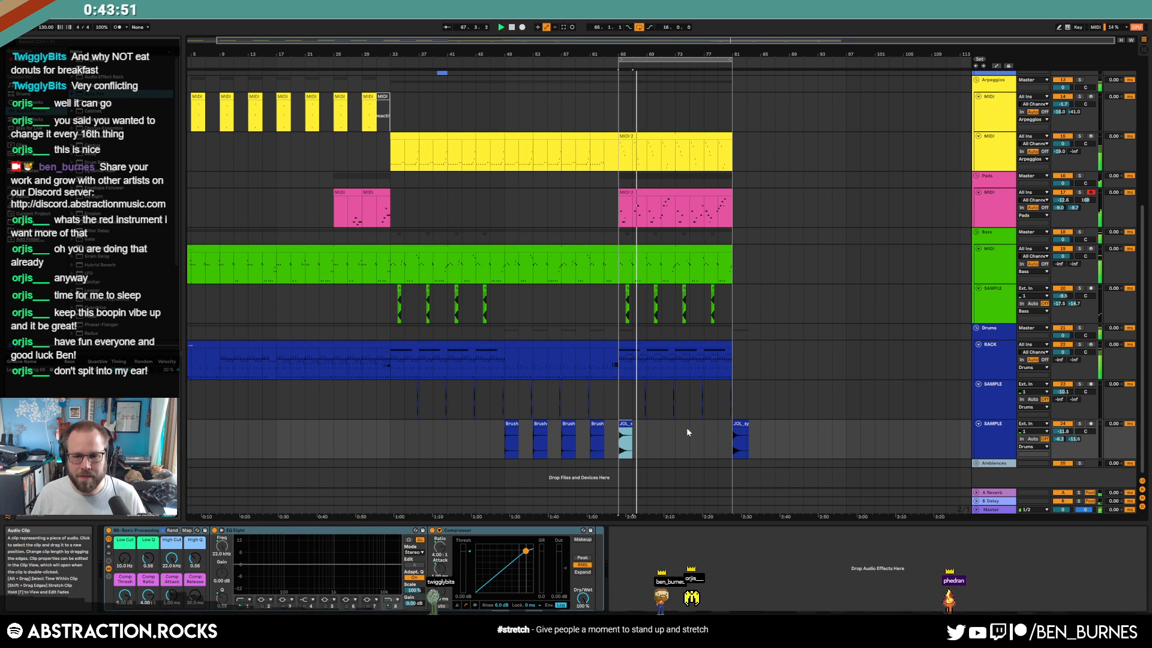
left_click_drag(749, 424, 746, 423)
left_click(753, 430)
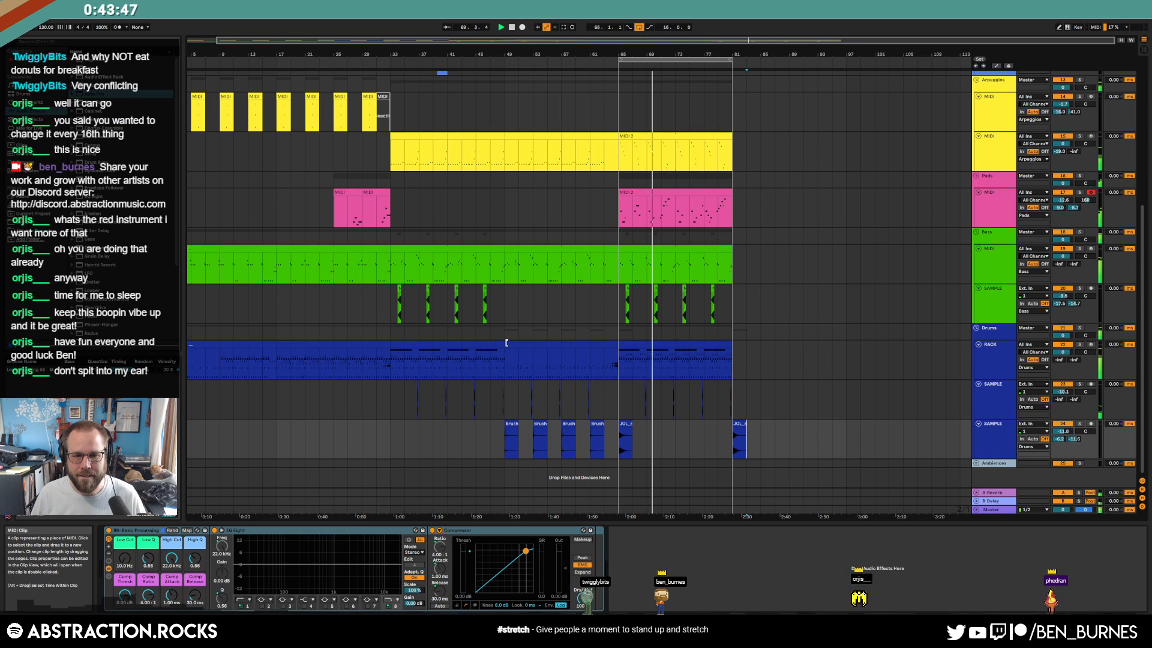
scroll(504, 343, "down", 1)
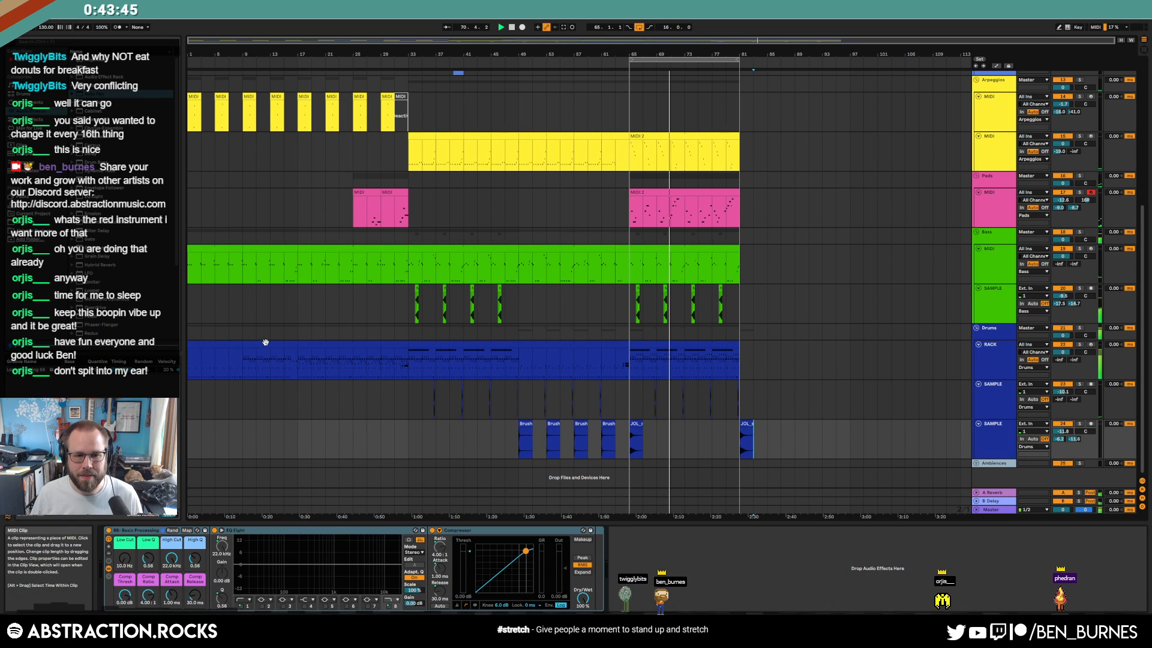
Paste a drum section at bar 81
left_click_drag(242, 351, 283, 351)
left_click(740, 363)
key("ctrl+v")
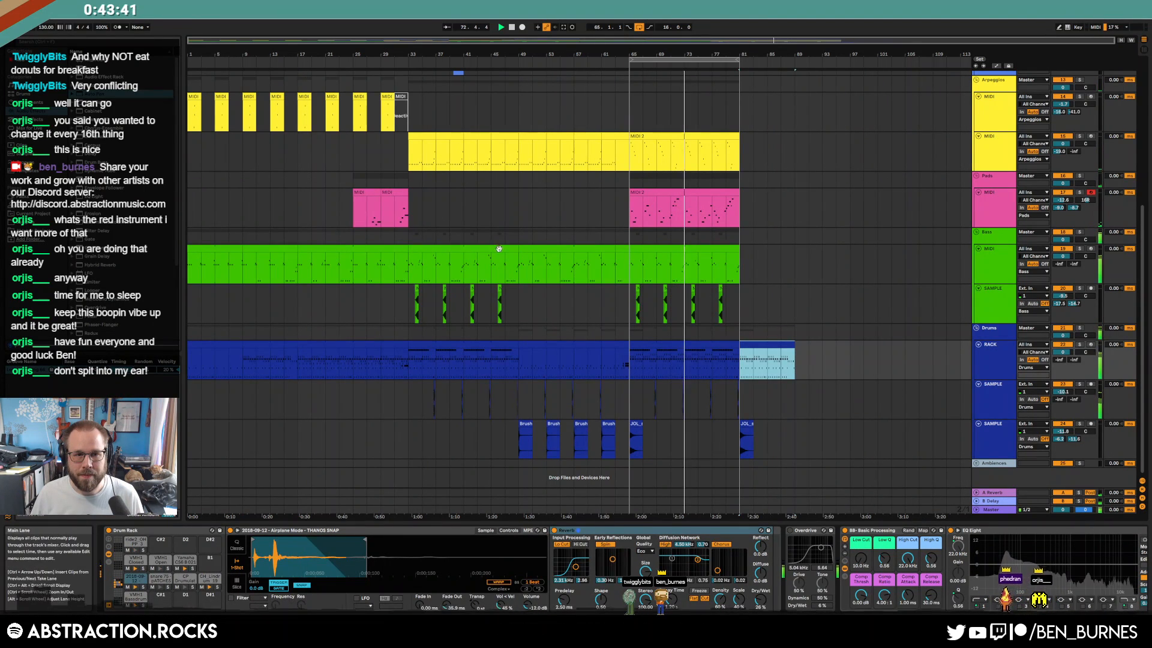
scroll(241, 153, "up", 2)
Copy a short arpeggio section to bar 81 and extend the loop end to bar 89
left_click_drag(243, 153, 298, 153)
key("ctrl+c")
left_click(755, 146)
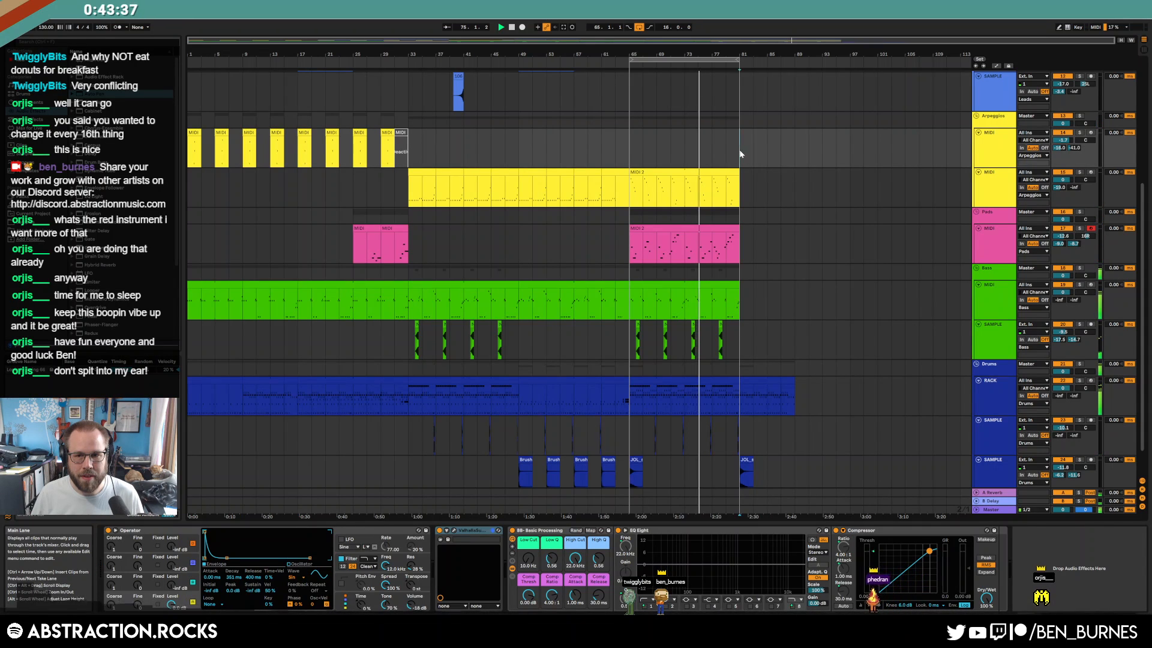
key("ctrl+v")
left_click_drag(741, 60, 795, 60)
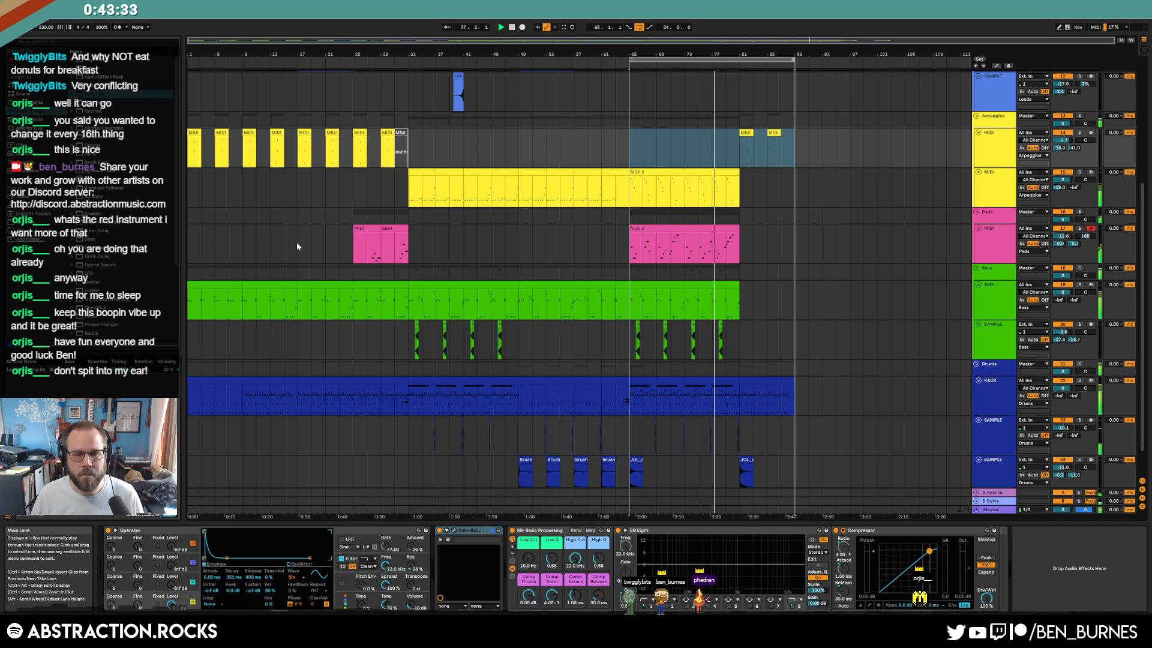
Paste the bars 9–17 bass clip at bars 81–89
scroll(447, 256, "up", 5)
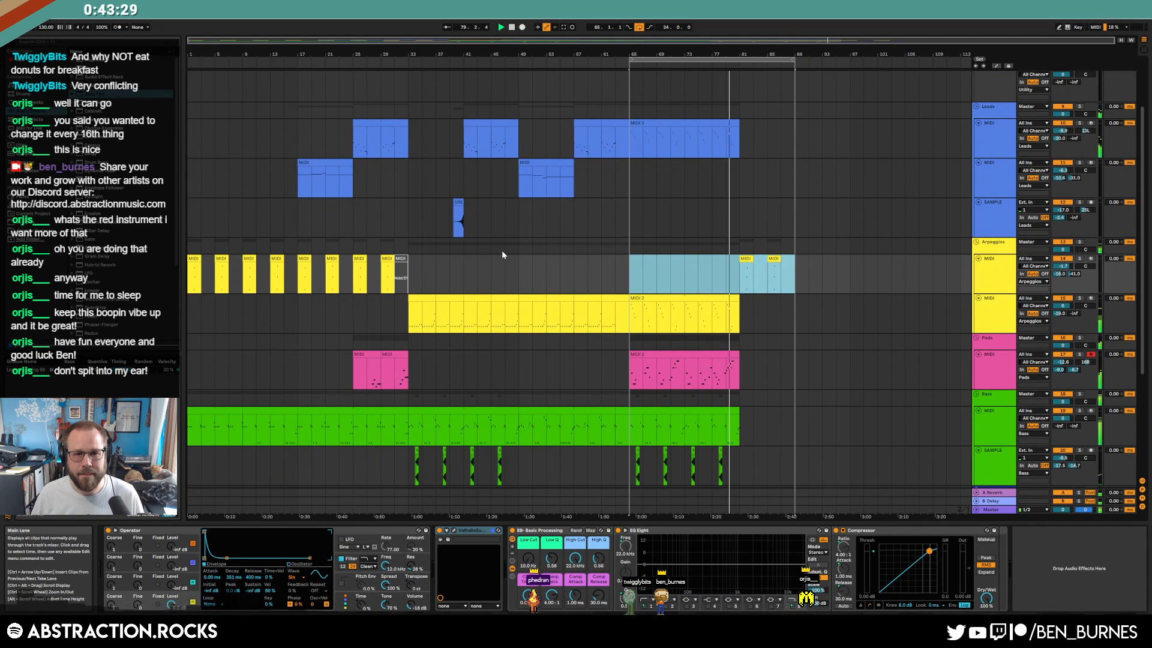
scroll(504, 252, "down", 2)
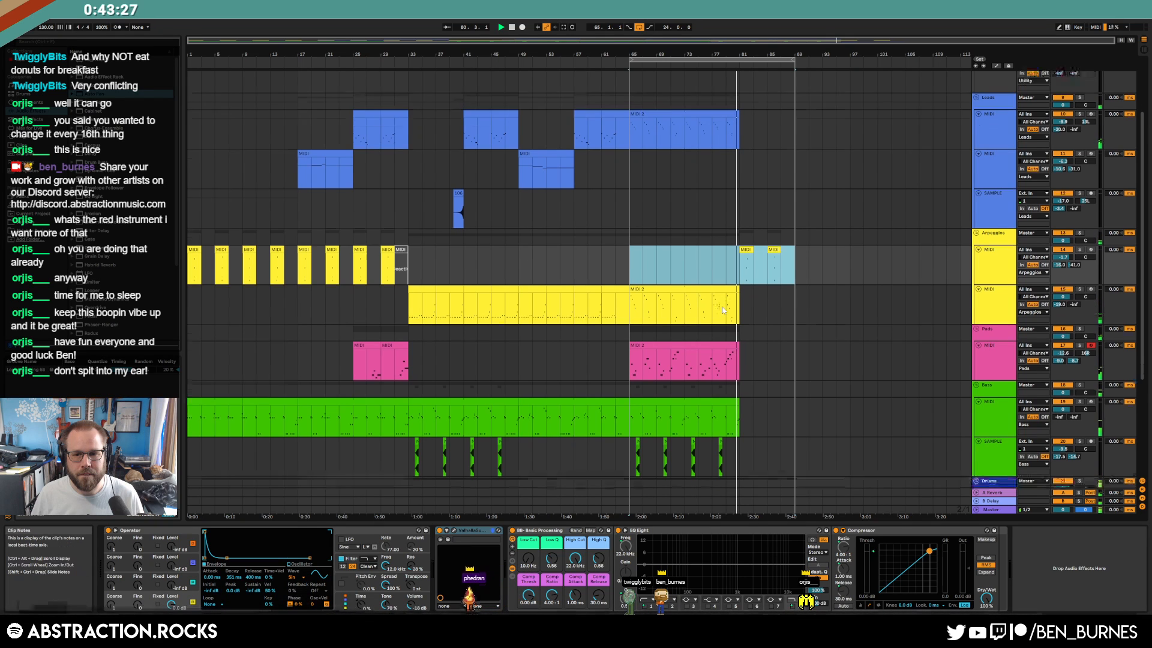
scroll(716, 313, "down", 1)
left_click(265, 328)
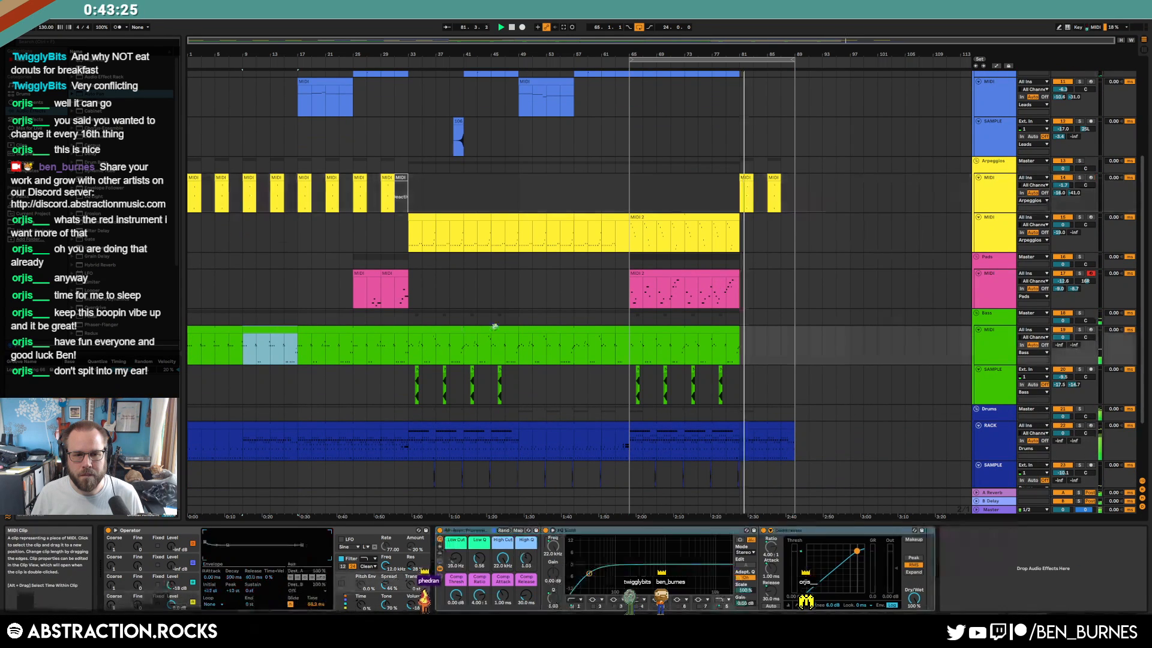
left_click(744, 347)
key("ctrl+v")
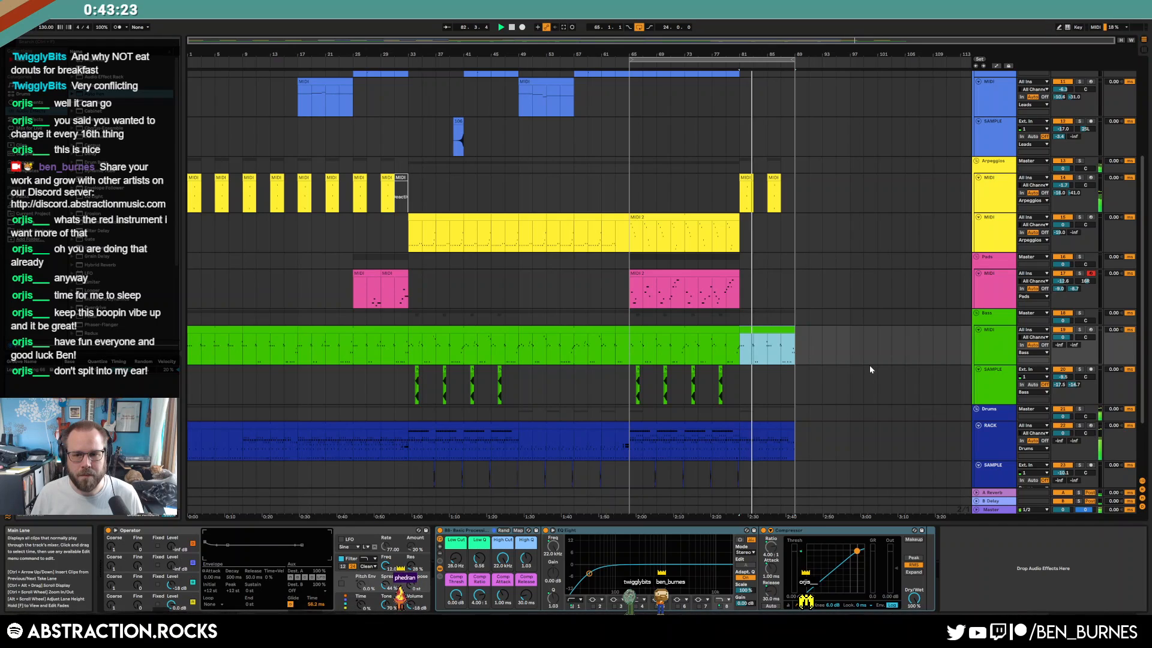
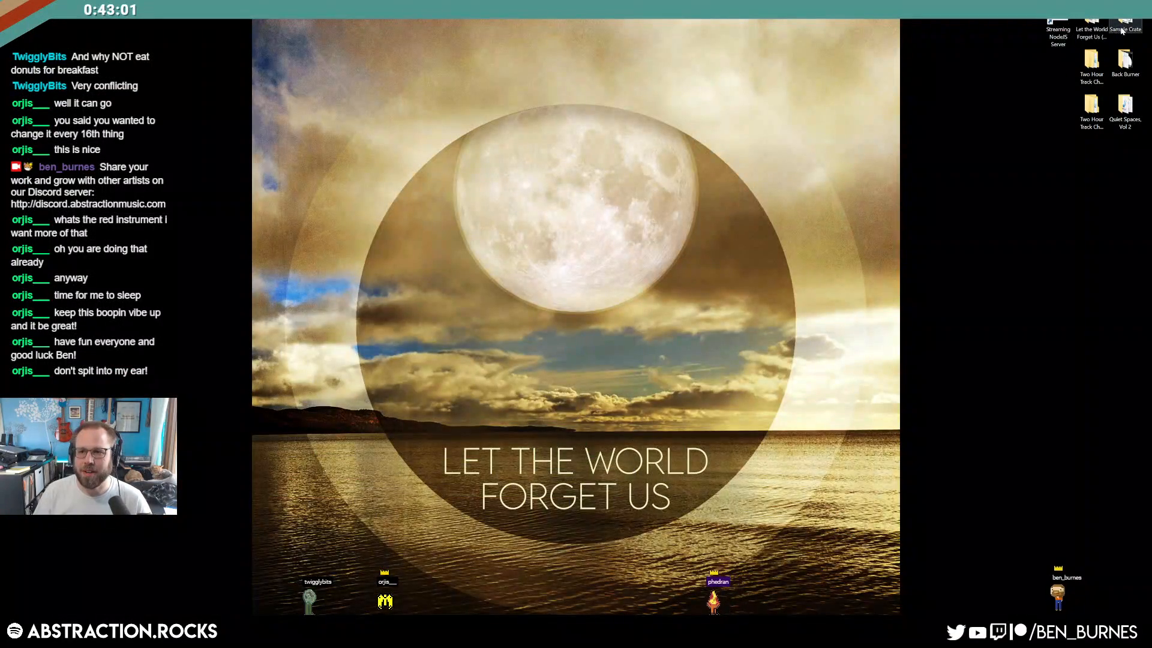
Open the Sample Crate folder beside the arrangement and expand the Ambiences group
double_click(1119, 29)
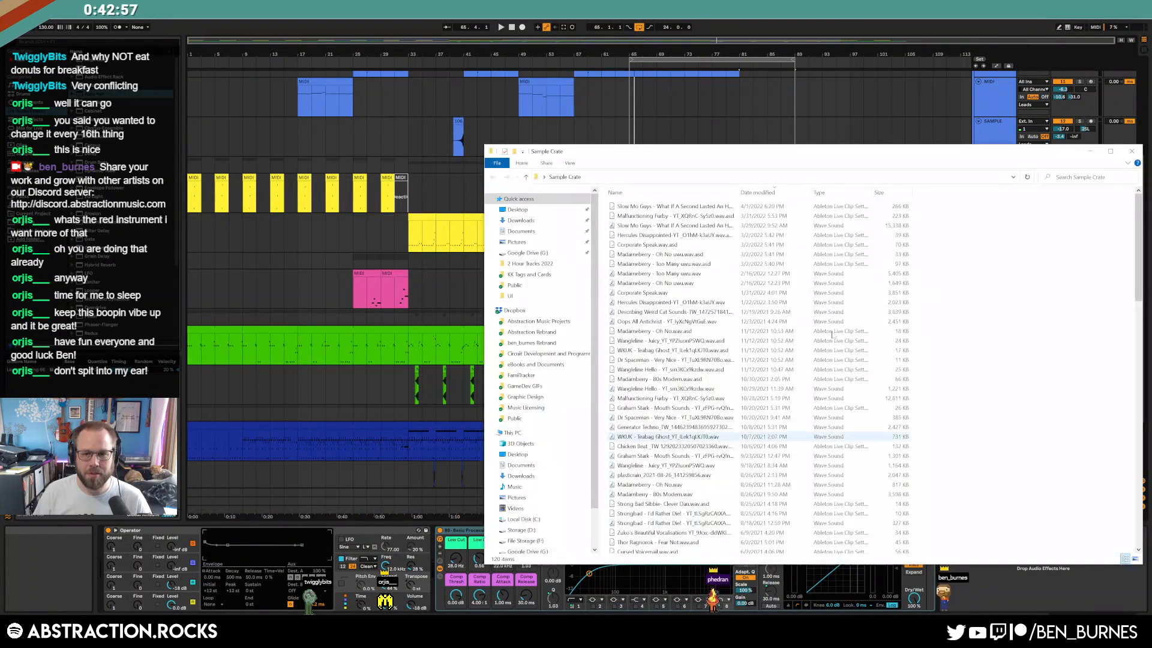
left_click_drag(789, 149, 436, 140)
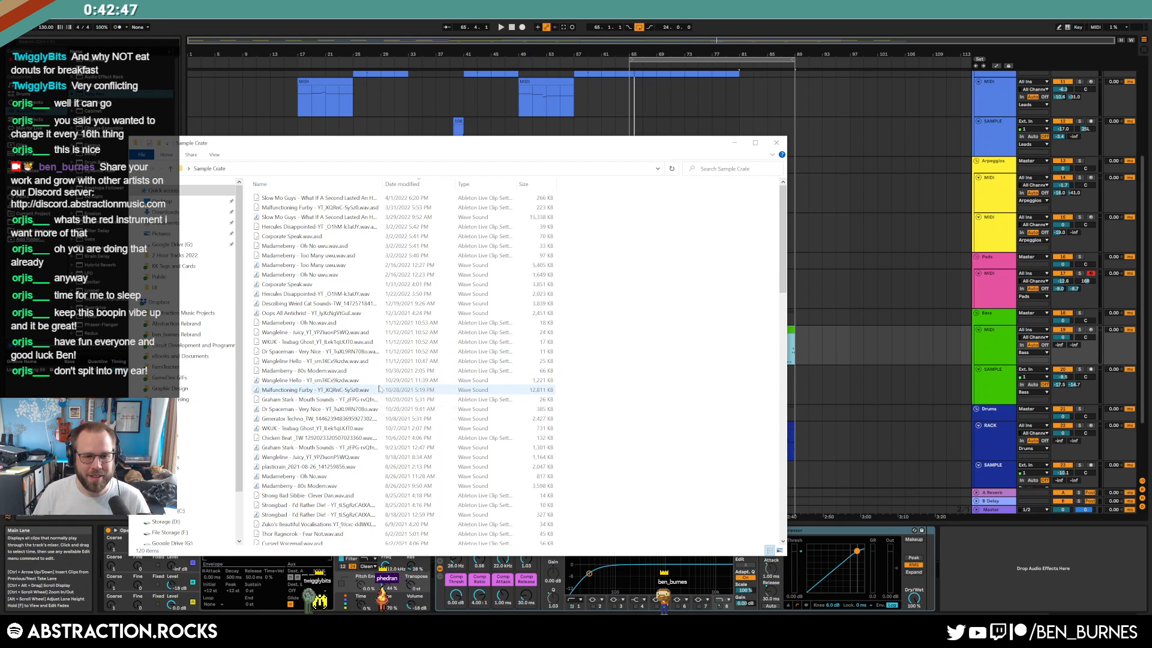
scroll(377, 391, "down", 1)
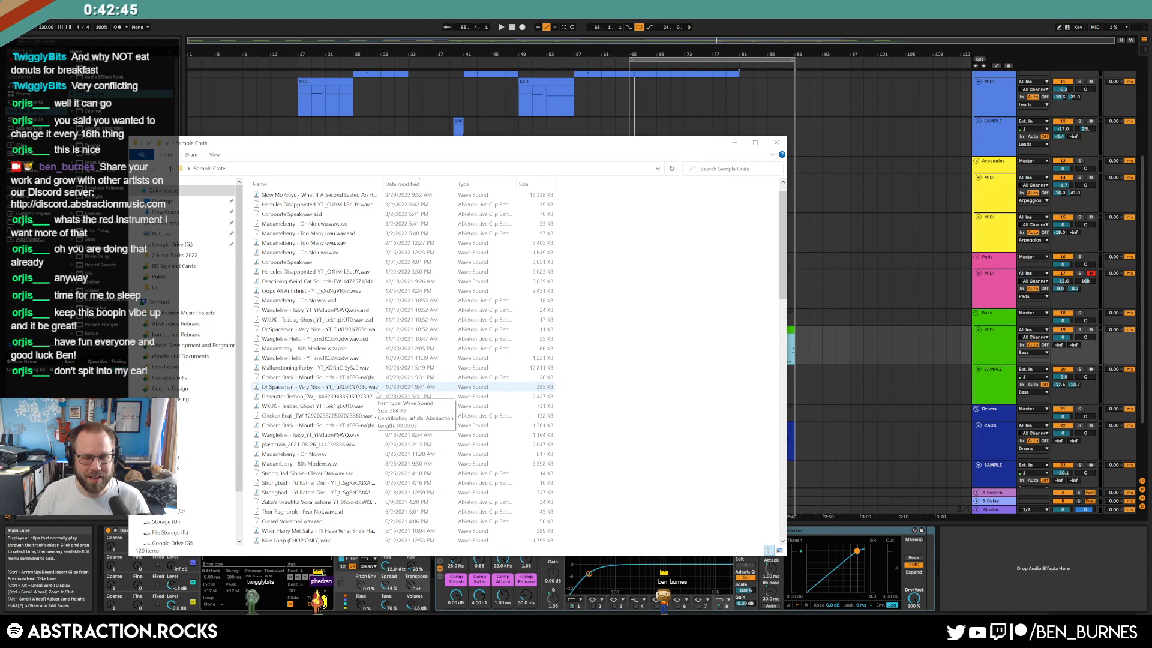
scroll(862, 423, "down", 3)
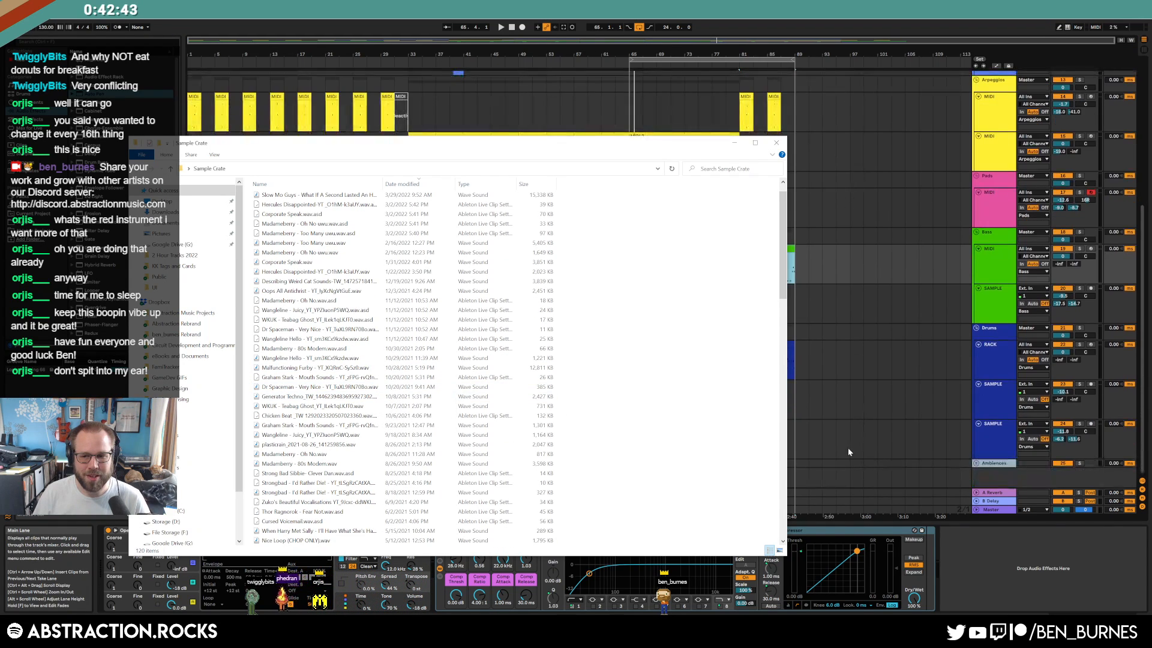
left_click(984, 464)
left_click(976, 463)
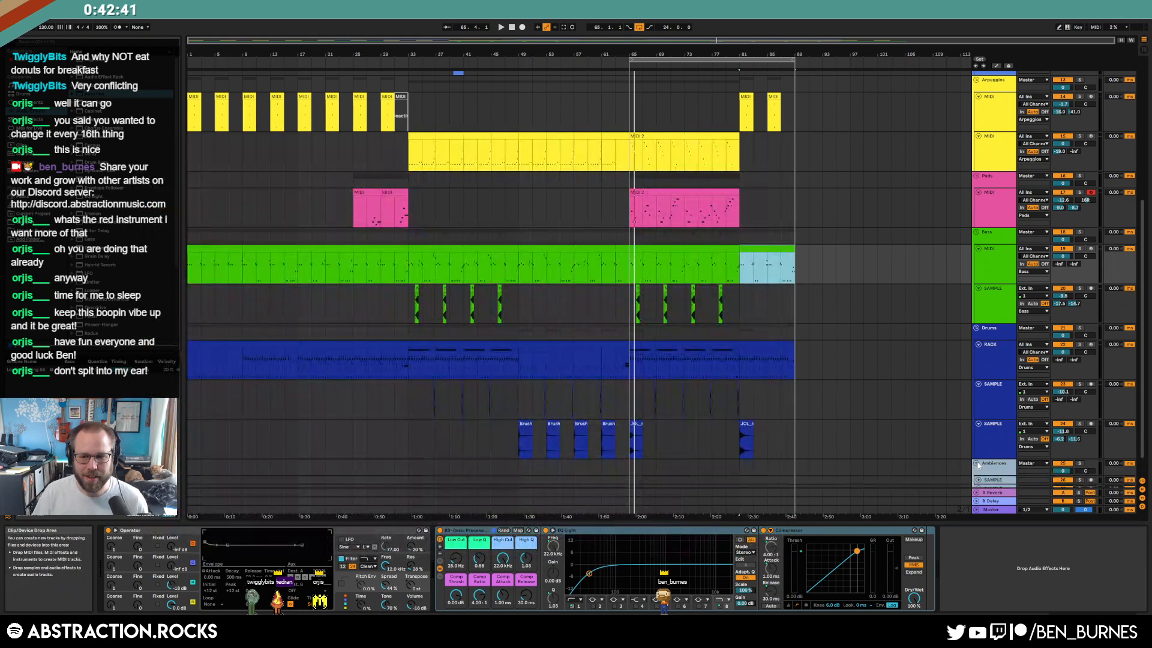
Drag the 'Dr Spaceman - Very Nice' sample onto a new track under Ambiences
key("alt+Tab")
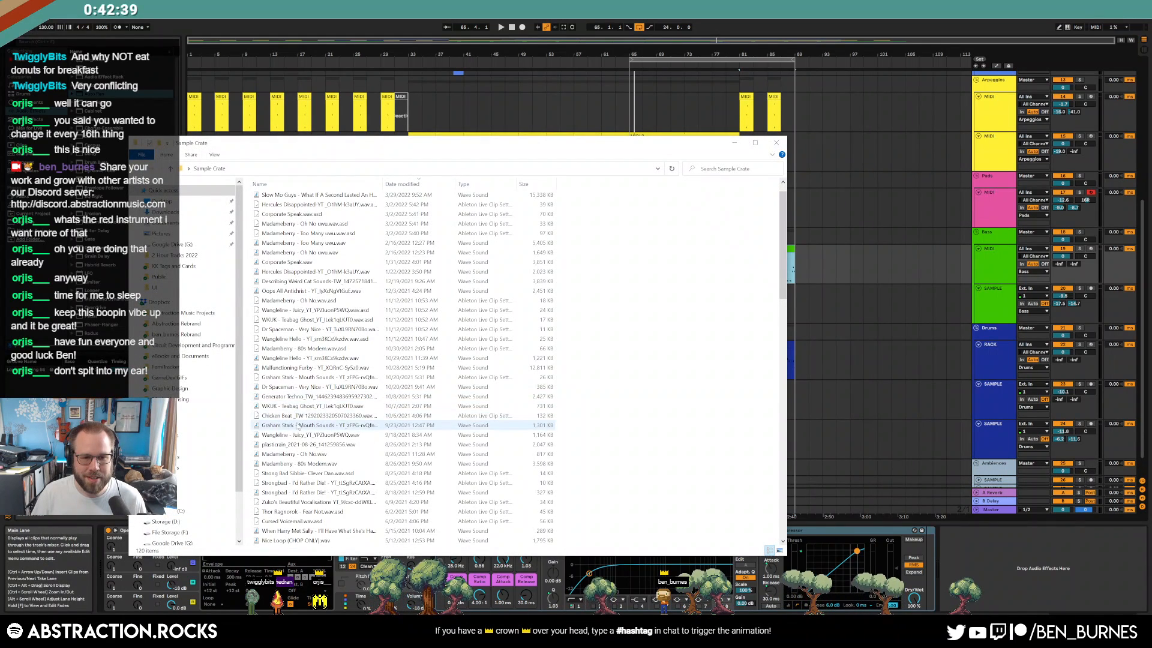
left_click_drag(300, 387, 827, 487)
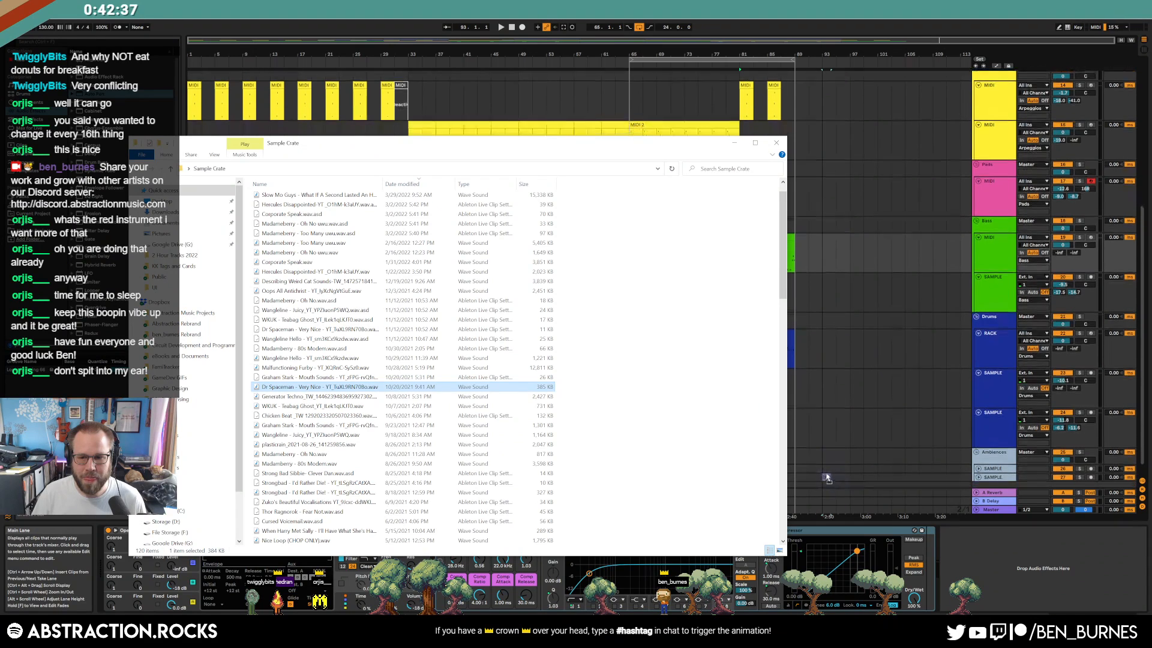
left_click(1001, 458)
Move the Dr Spaceman clip to bar 87, delete the duplicate at bar 93, and audition
left_click(979, 467)
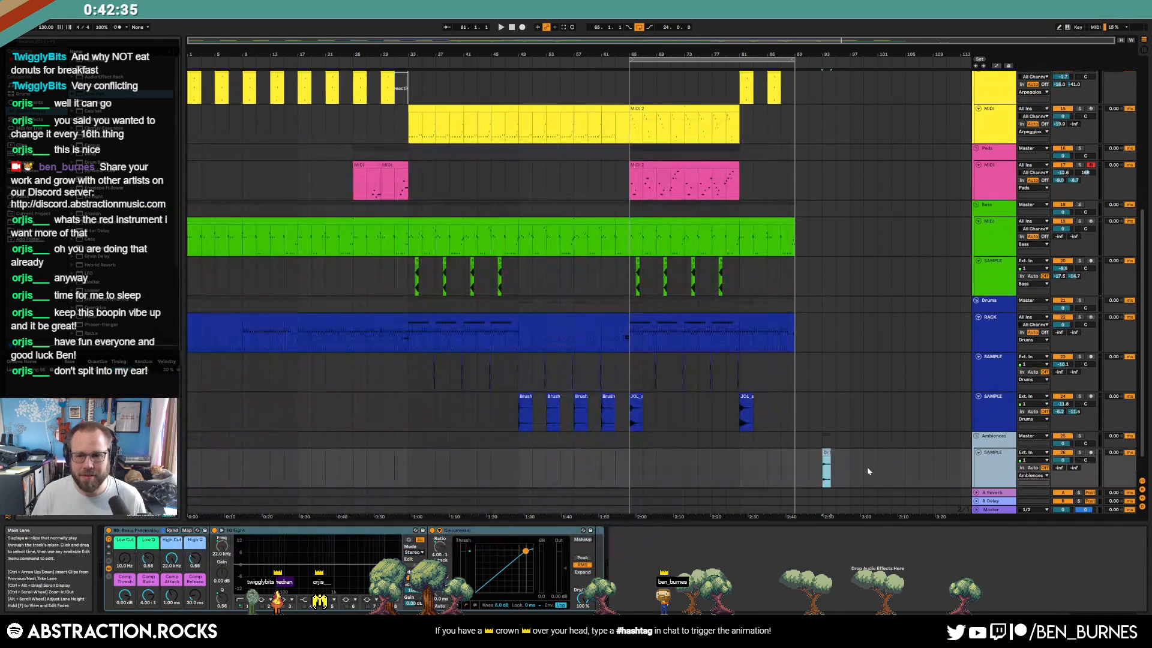
scroll(851, 465, "up", 6)
scroll(613, 450, "down", 5)
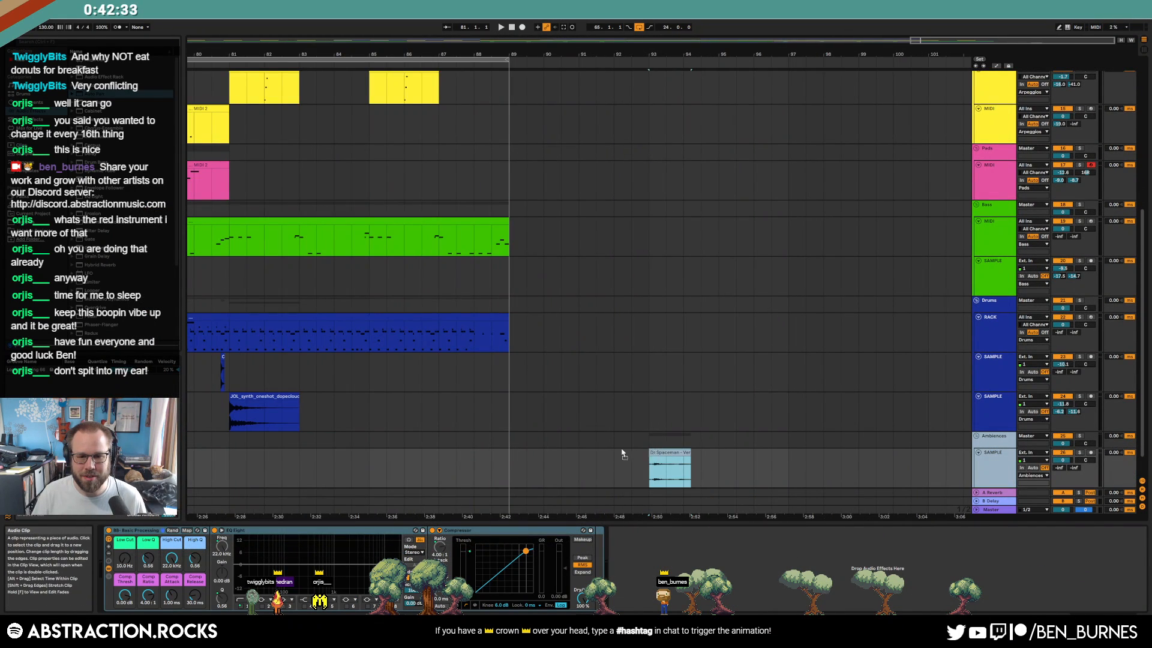
left_click_drag(407, 459, 457, 462)
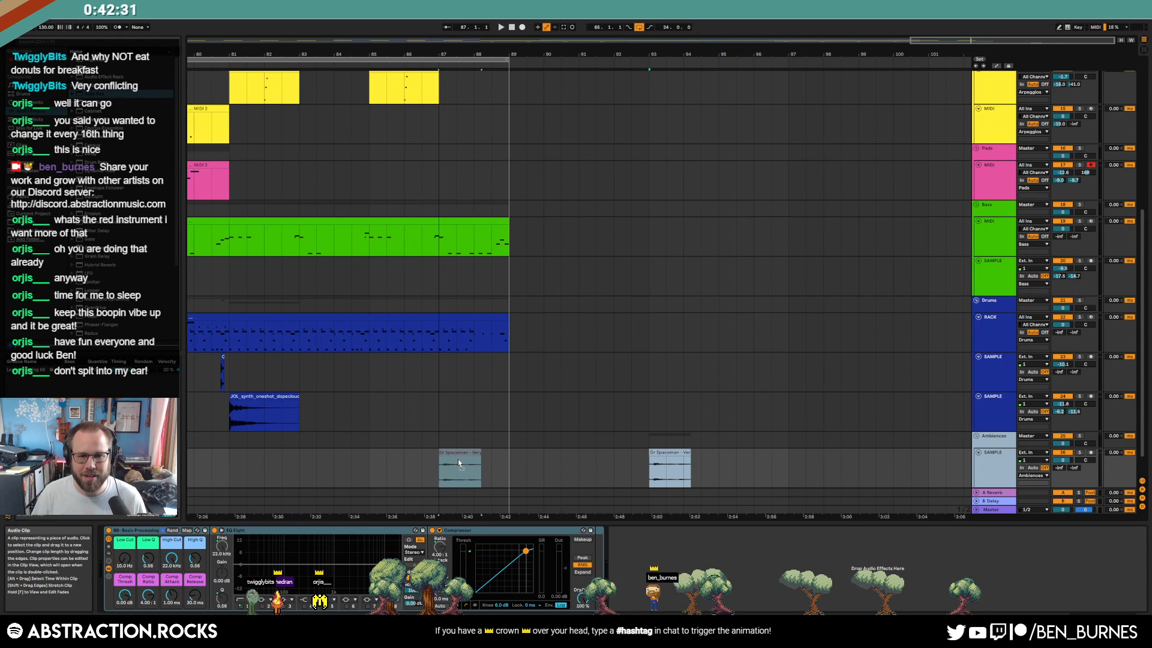
key("Delete")
left_click(408, 466)
key("space")
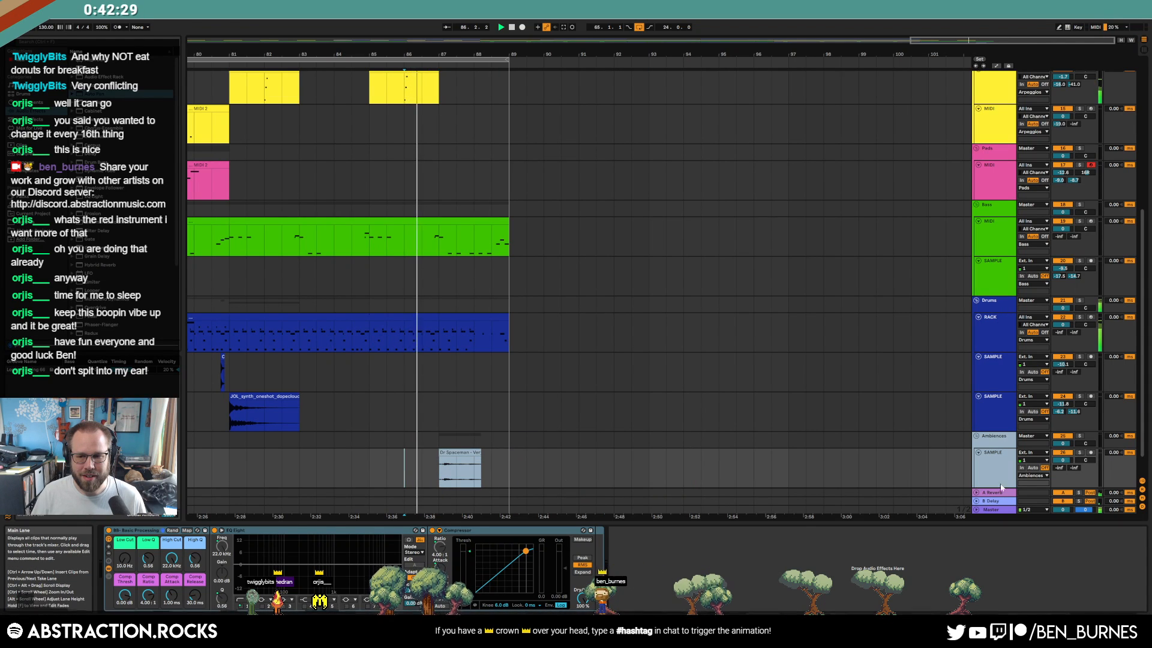
key("space")
Nudge the Dr Spaceman clip to about bar 88, audition it, and open its clip details
left_click_drag(460, 454, 484, 455)
key("space")
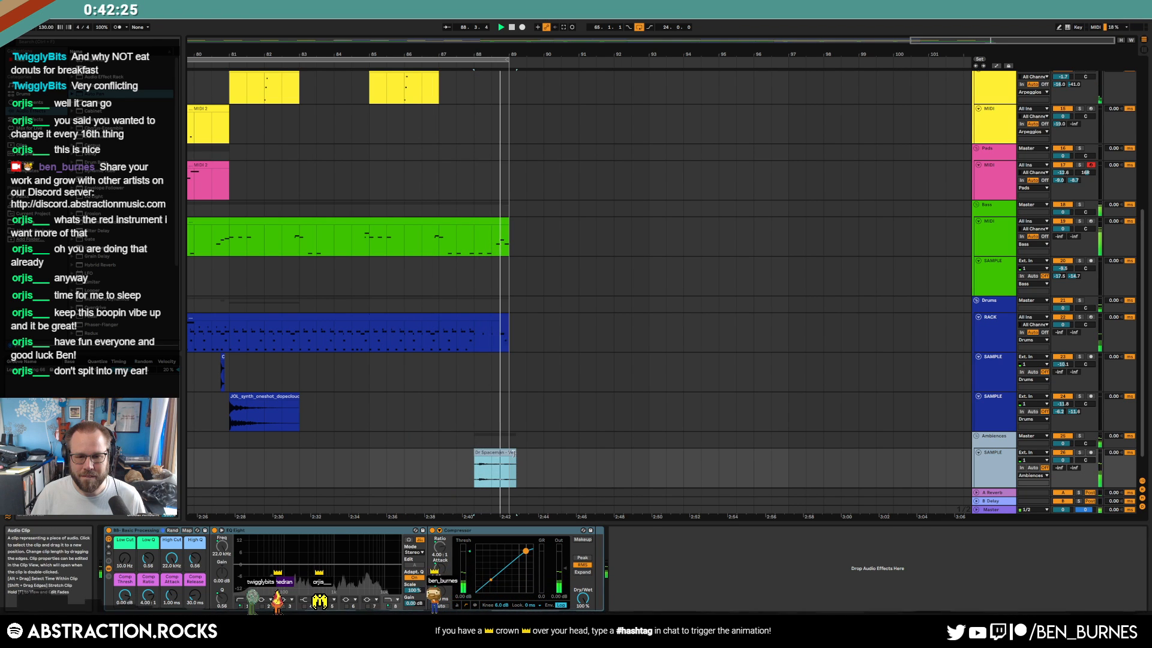
key("space")
scroll(503, 453, "up", 3, "ctrl")
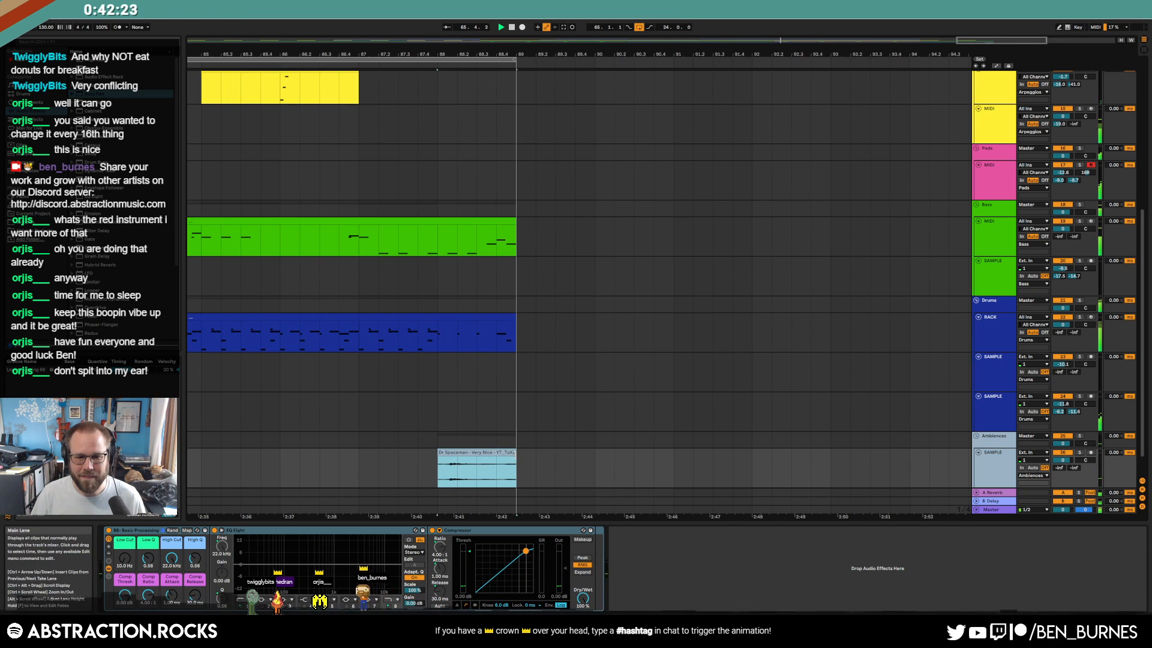
scroll(502, 455, "down", 3, "ctrl")
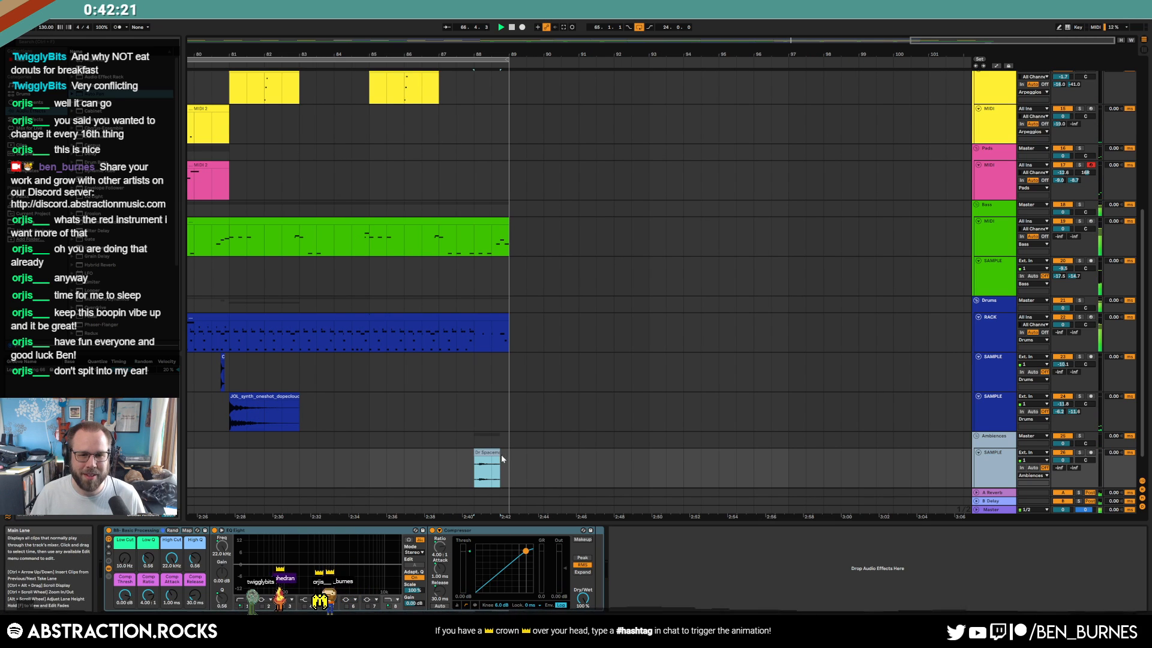
scroll(502, 453, "down", 10, "ctrl")
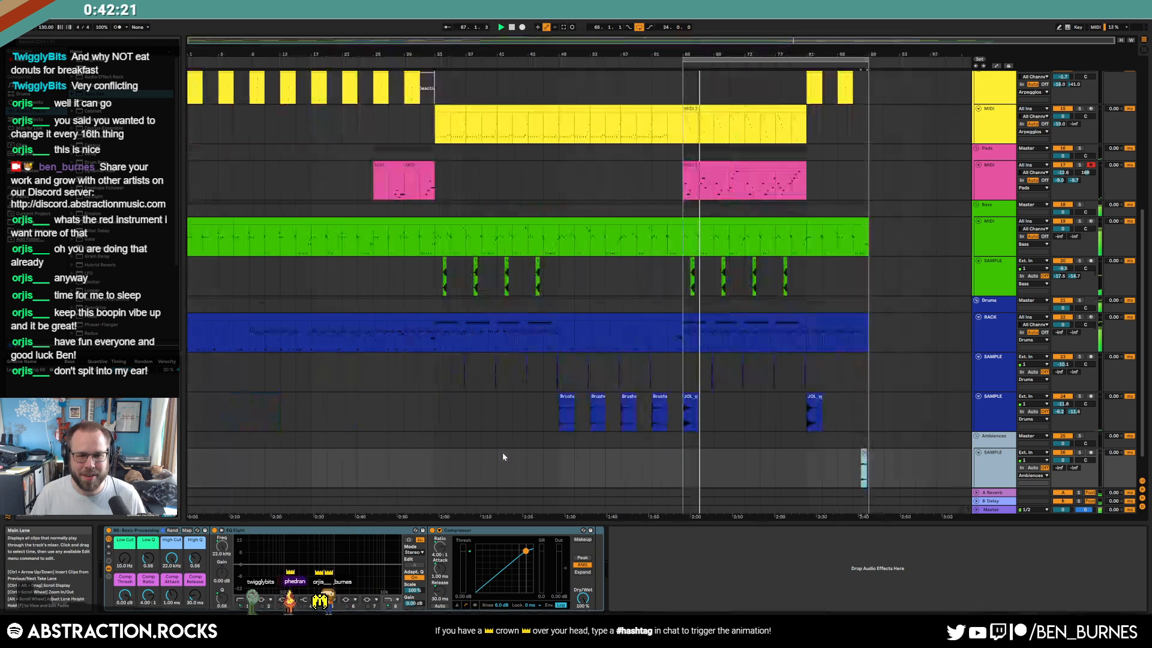
double_click(864, 465)
key("alt+Tab")
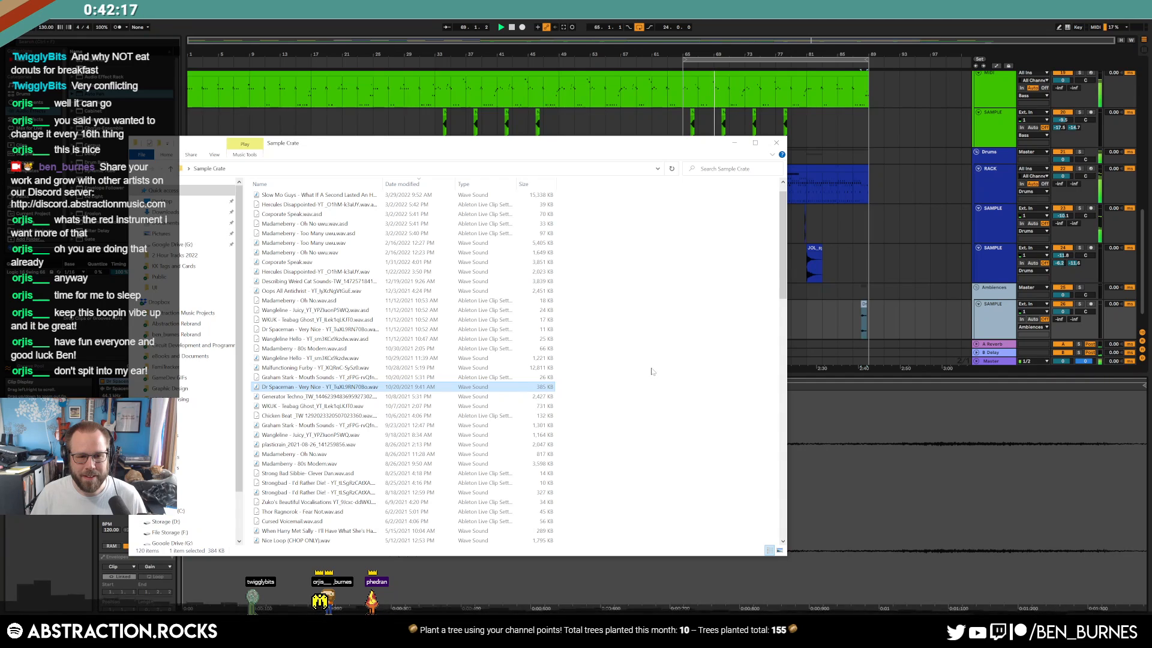
Browse the remaining Sample Crate files, close the folder, and select around the Ambiences clip
scroll(653, 371, "down", 4)
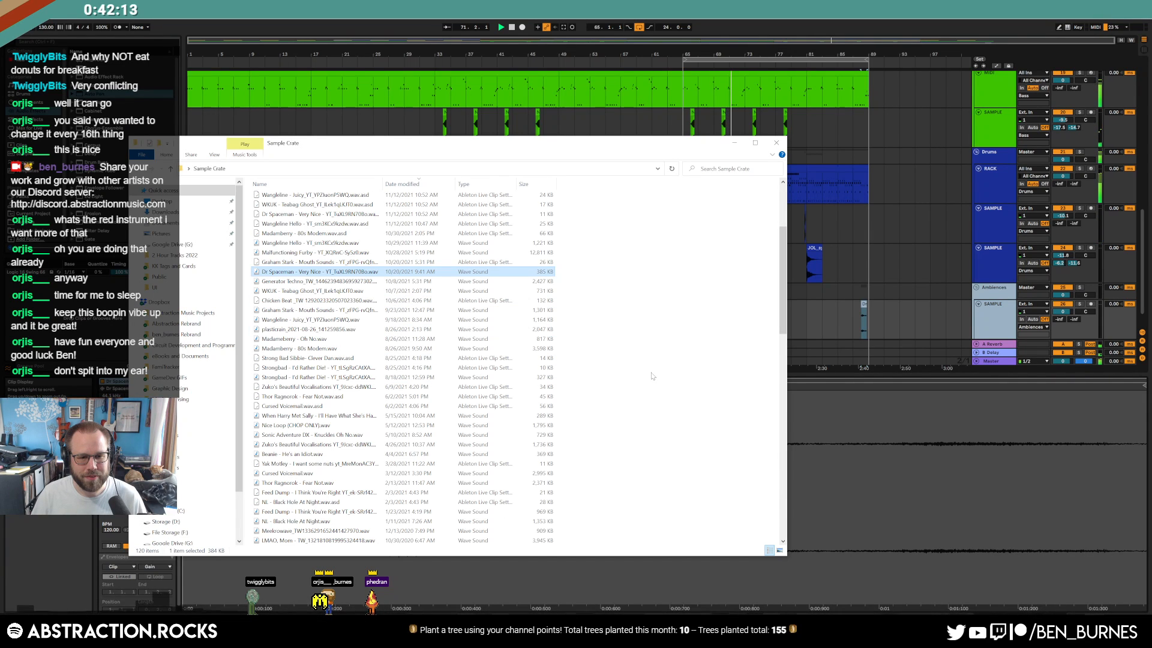
scroll(653, 377, "down", 8)
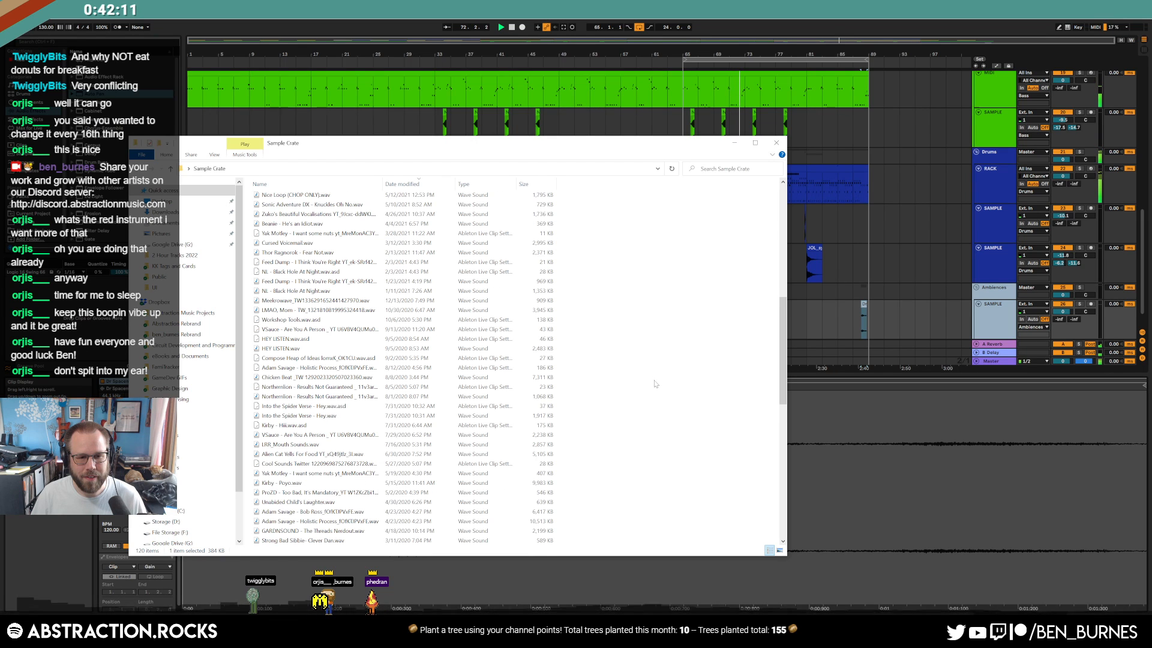
scroll(655, 384, "down", 15)
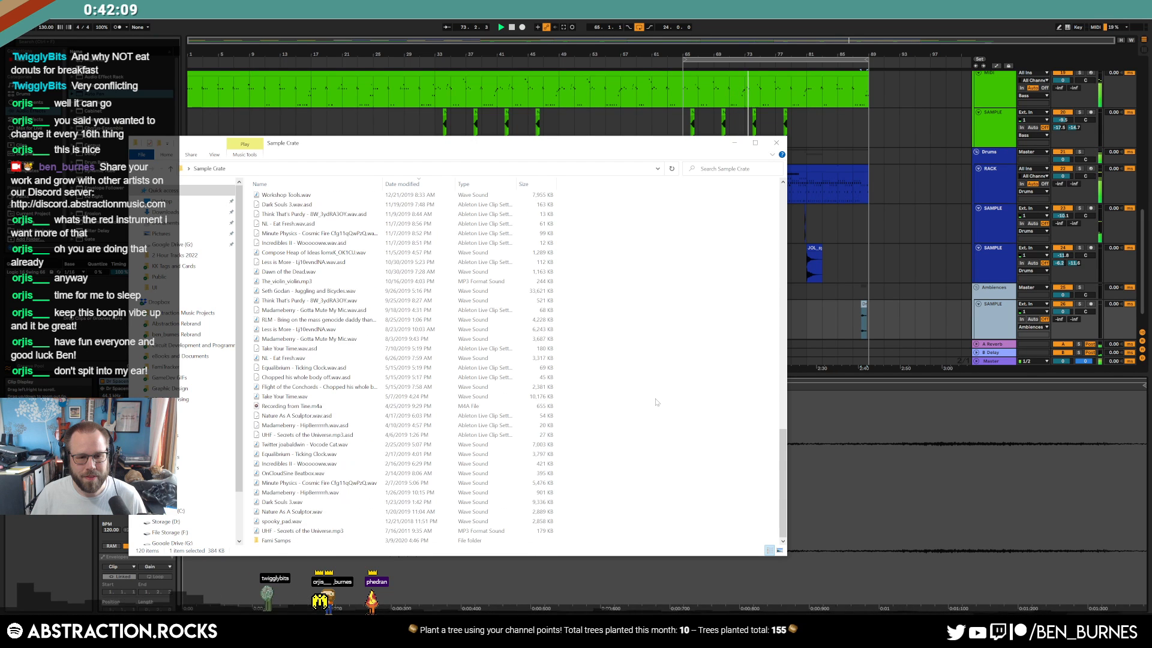
left_click(775, 144)
left_click_drag(817, 331, 887, 330)
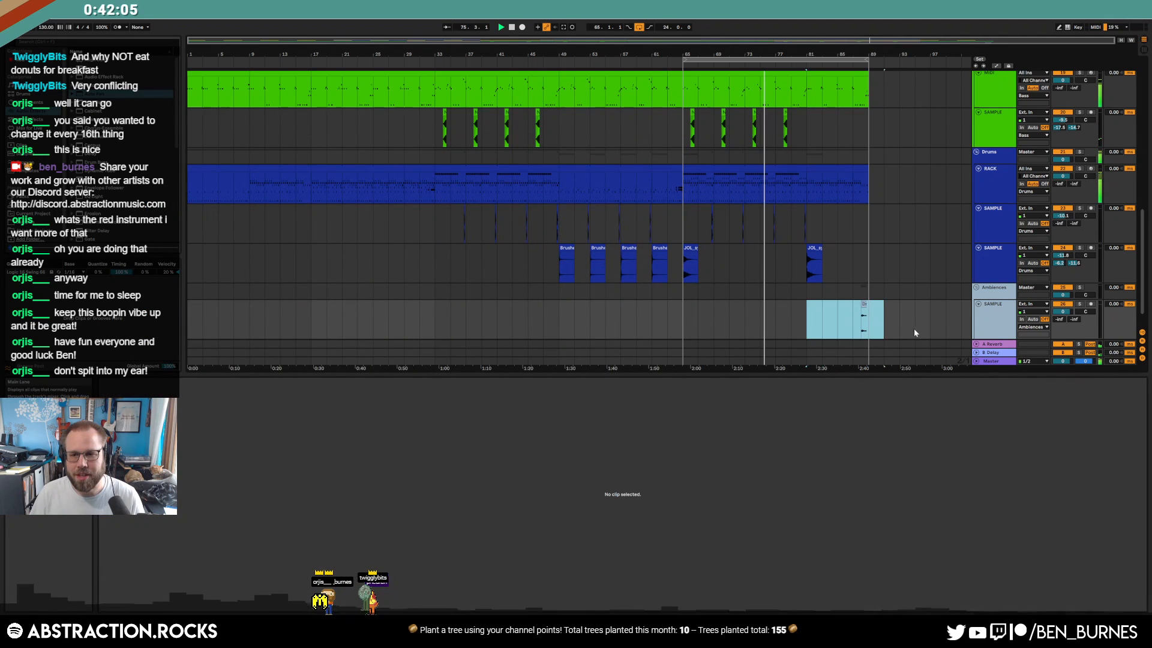
Delete the Dr Spaceman clip and collapse the new Ambiences sample track
key("Delete")
left_click(917, 330)
left_click(978, 304)
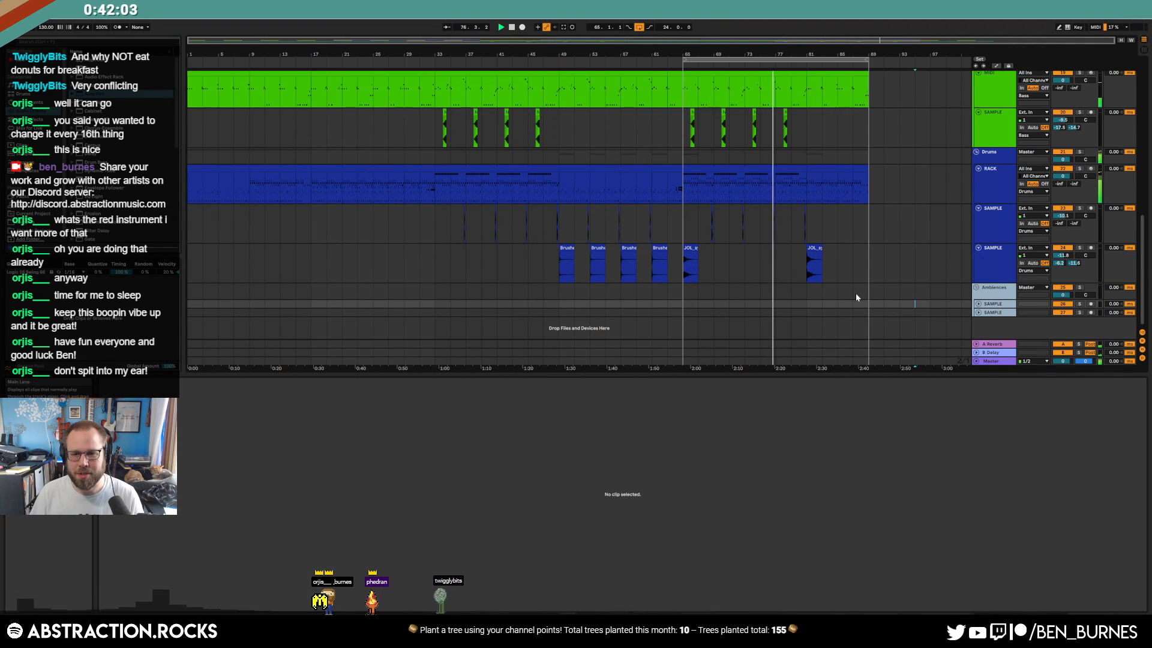
key("shift+Tab")
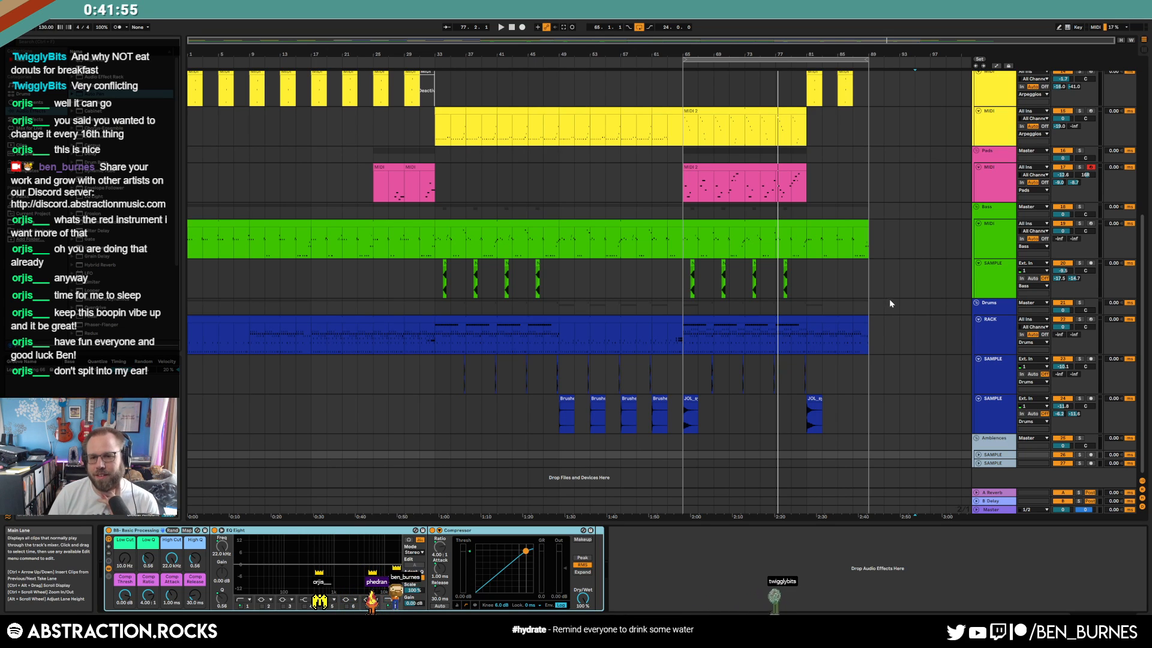
Collapse both drum SAMPLE tracks, the drum RACK, the bass SAMPLE and MIDI tracks, and Pads
left_click(991, 407)
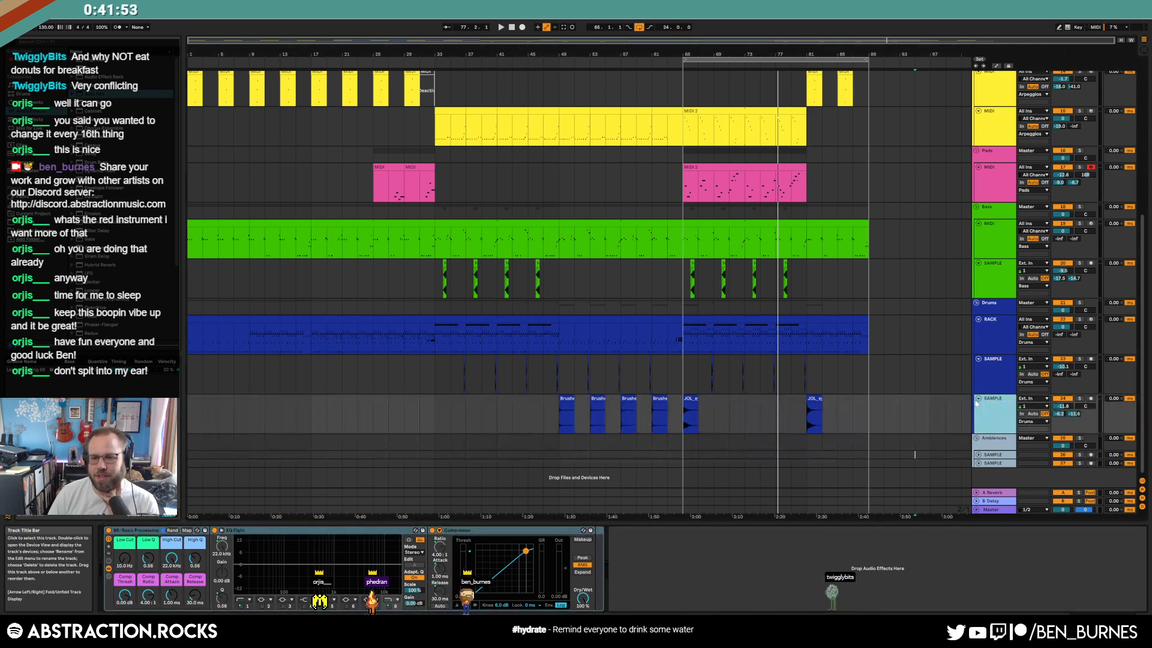
left_click(978, 398)
left_click(978, 358)
left_click(979, 320)
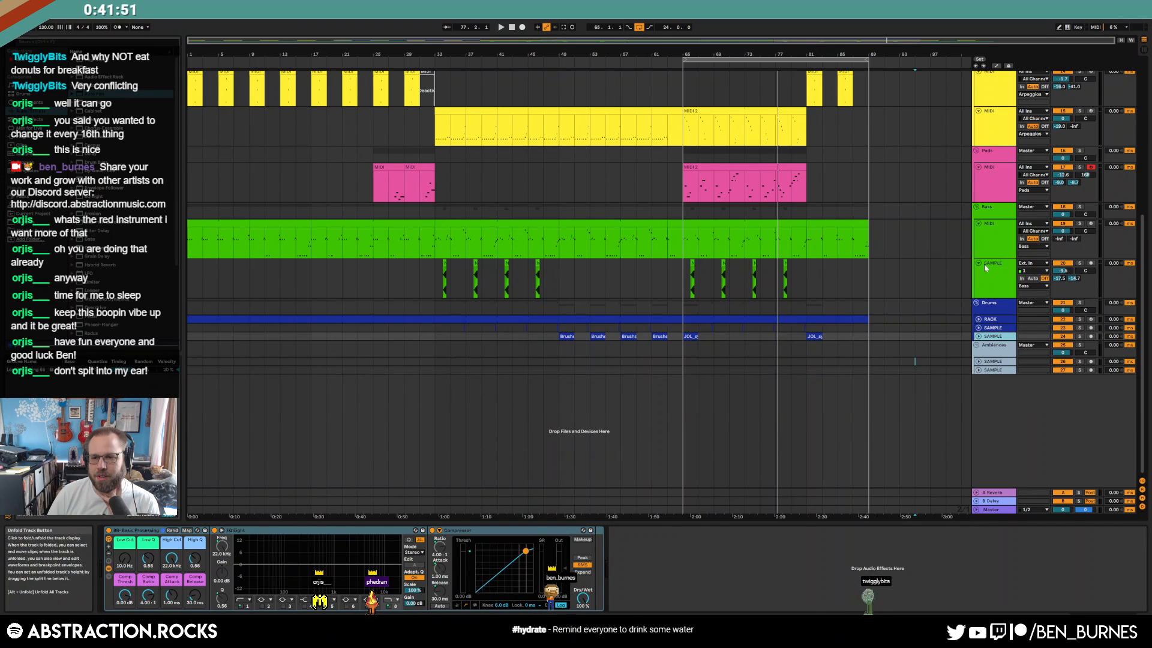
left_click(979, 263)
left_click(978, 224)
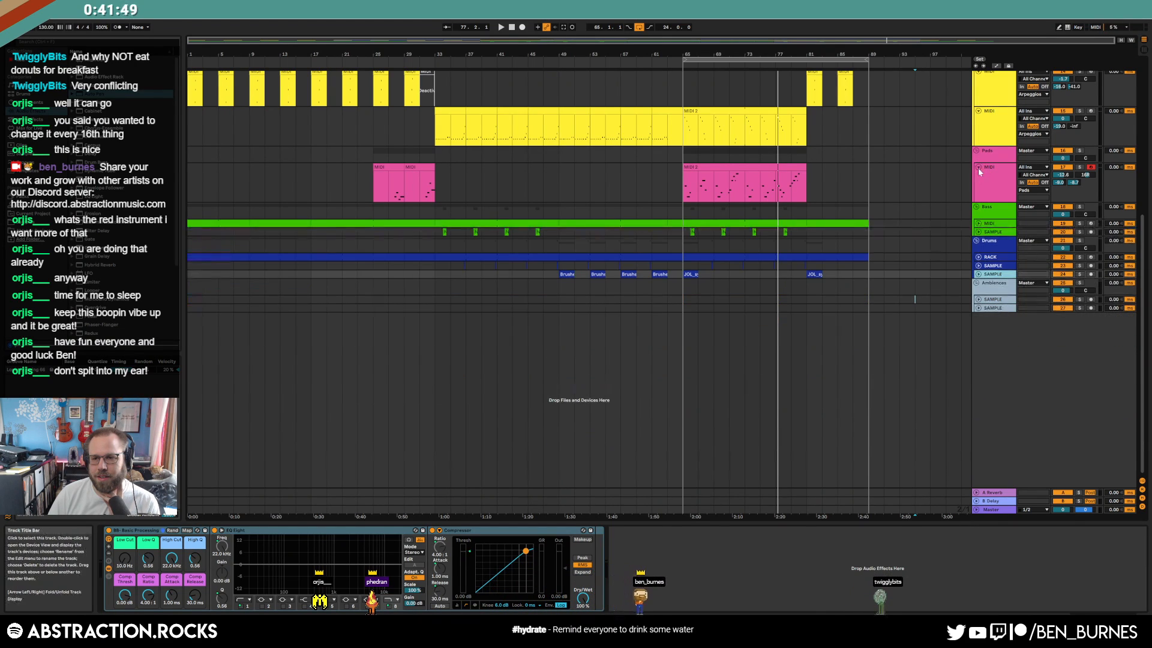
left_click(978, 168)
Collapse both arpeggio MIDI tracks, the leads SAMPLE track and both leads MIDI tracks
scroll(922, 325, "up", 5)
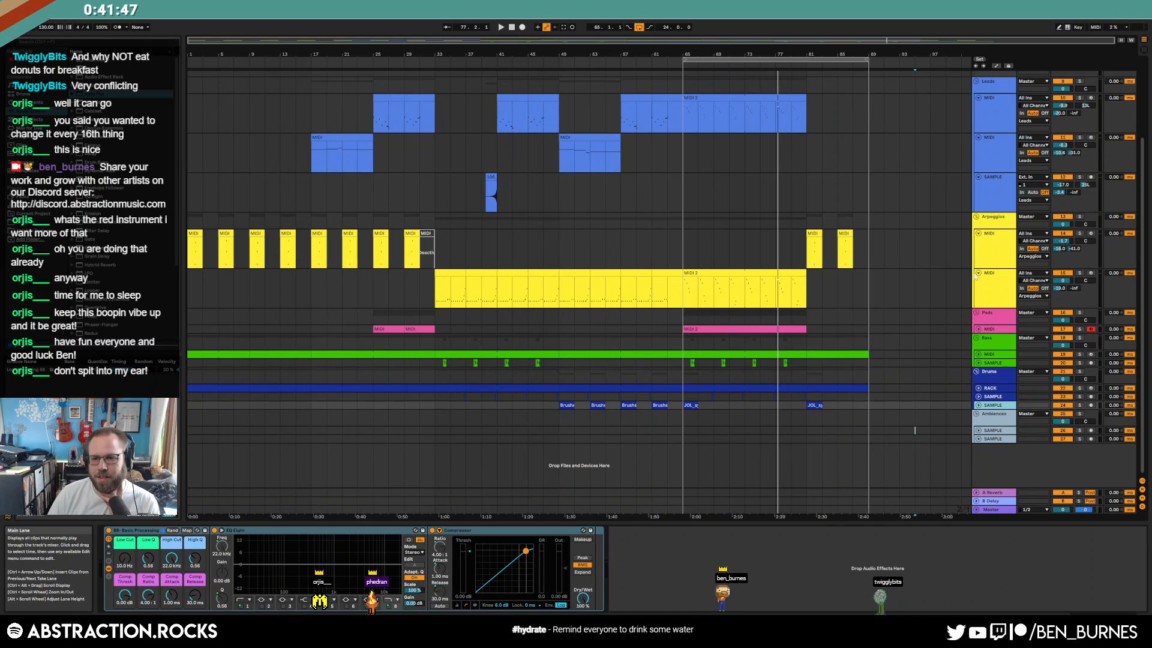
left_click(979, 271)
left_click(979, 233)
left_click(977, 175)
scroll(978, 176, "up", 3)
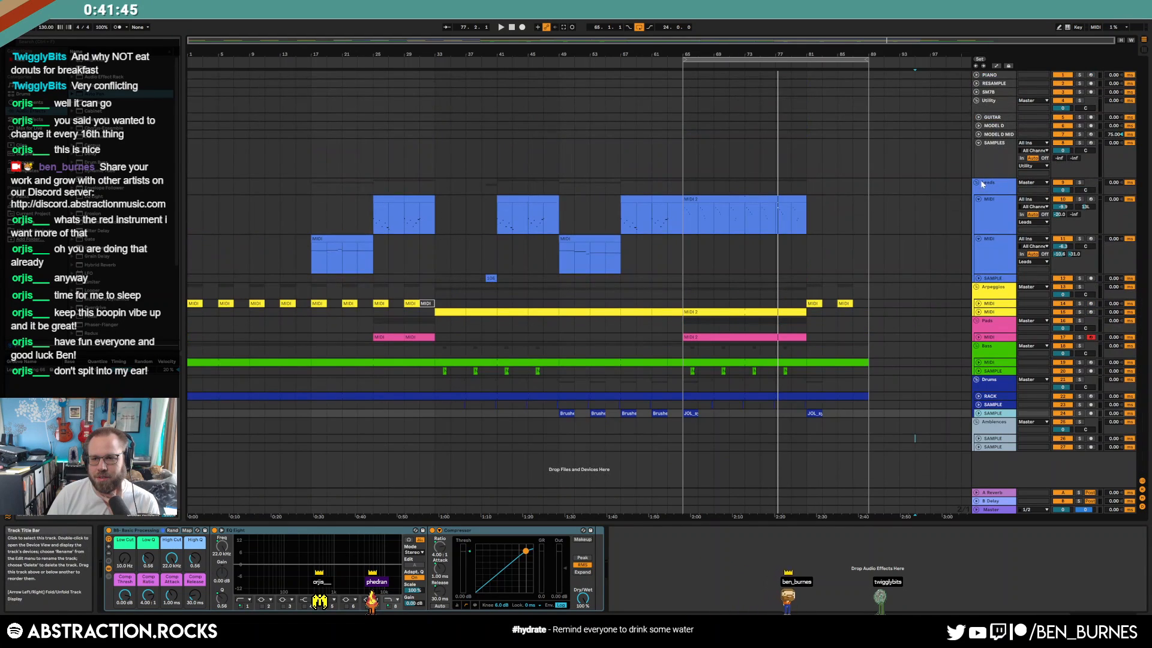
left_click(979, 199)
left_click(979, 198)
left_click(978, 207)
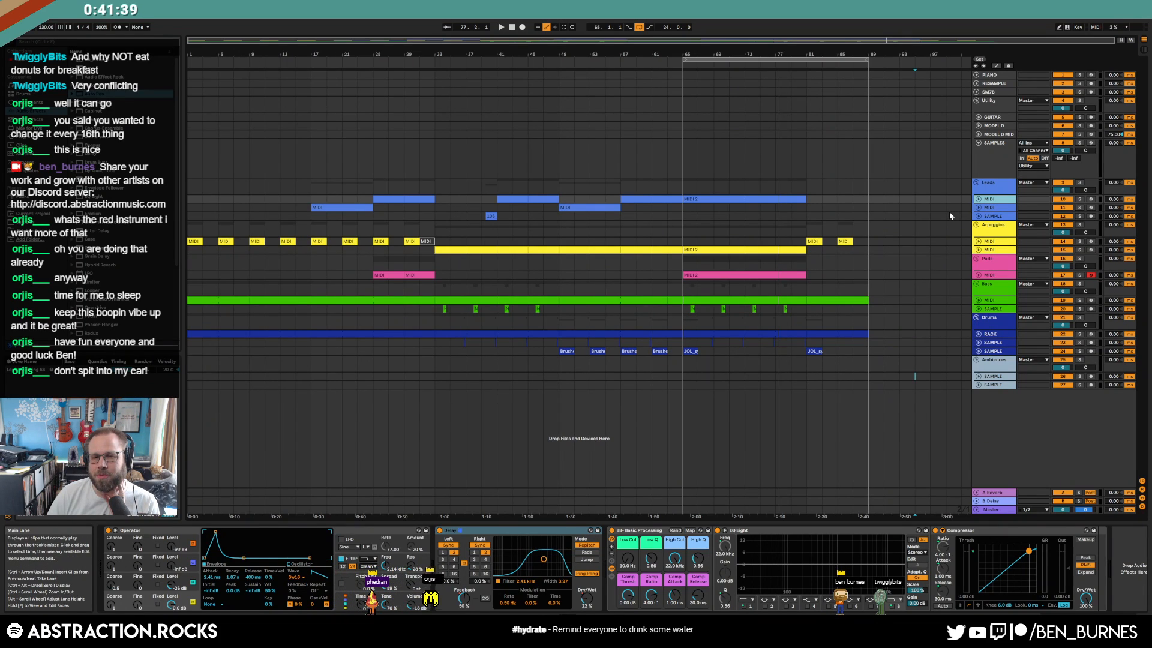
Play back the song from around bar 49, then jump near bar 77
left_click_drag(915, 180, 116, 389)
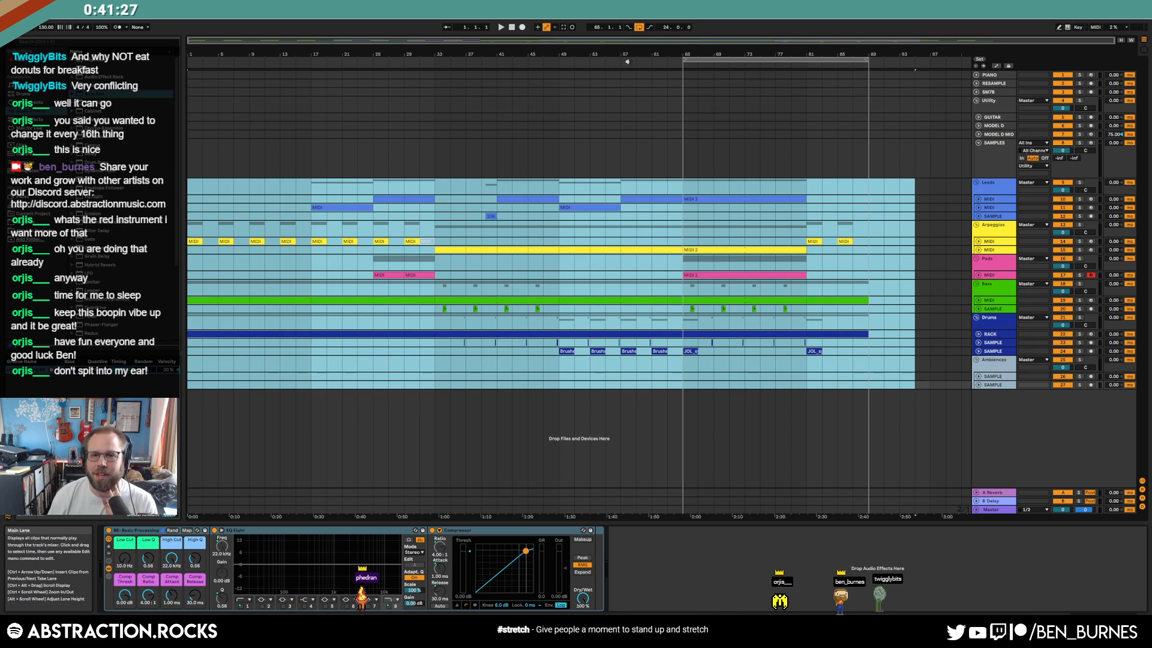
left_click(552, 61)
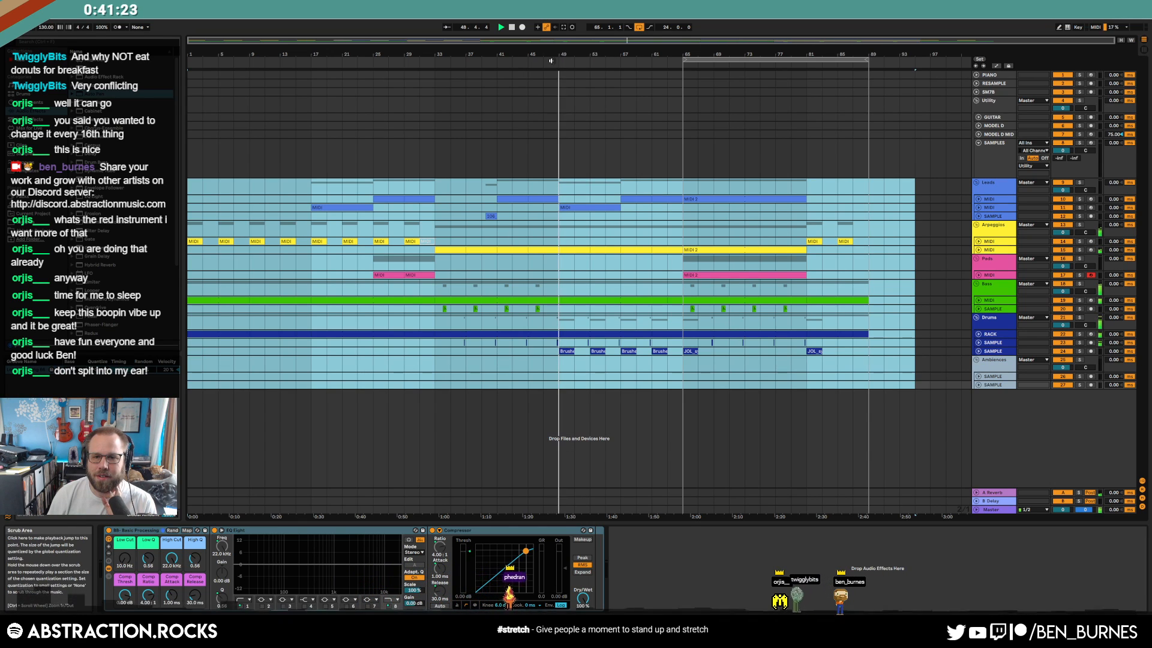
left_click(774, 385)
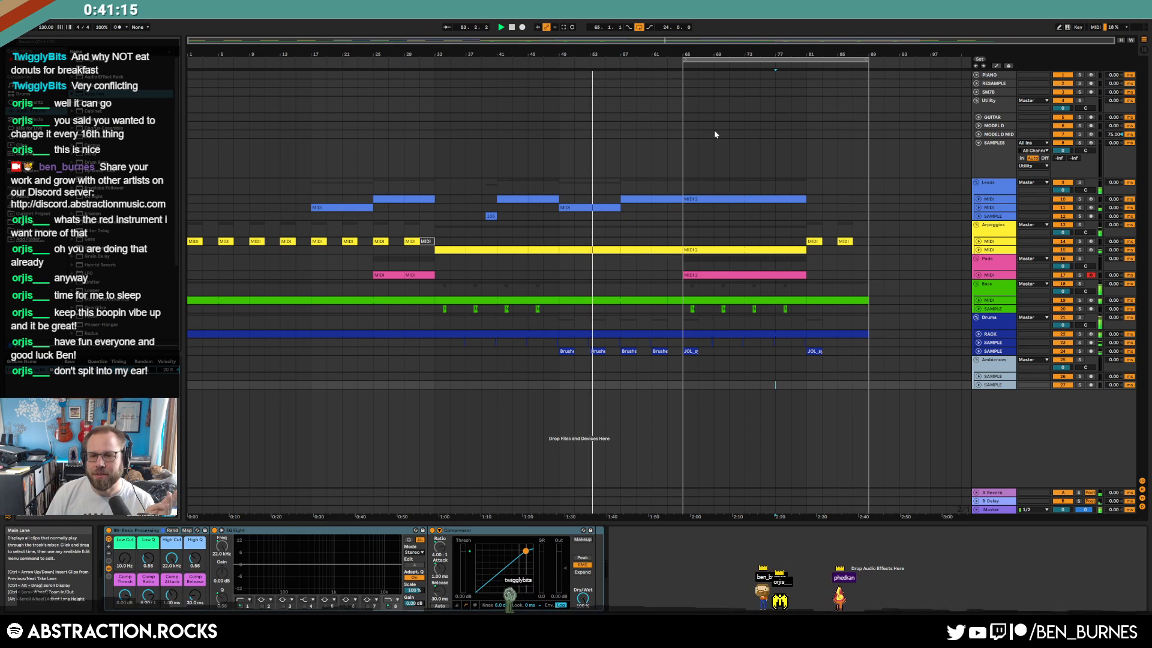
Repeat the leads SAMPLE clip from bars 33–41 at bar 65
left_click(977, 216)
left_click_drag(497, 232, 435, 231)
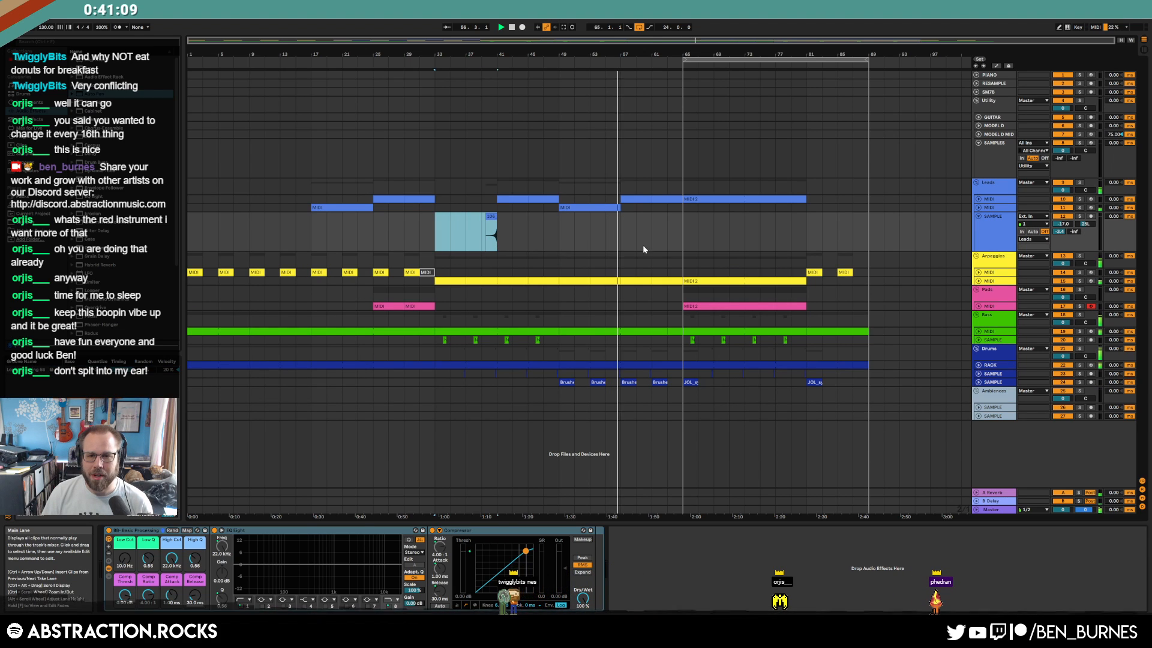
left_click(682, 236)
key("ctrl+v")
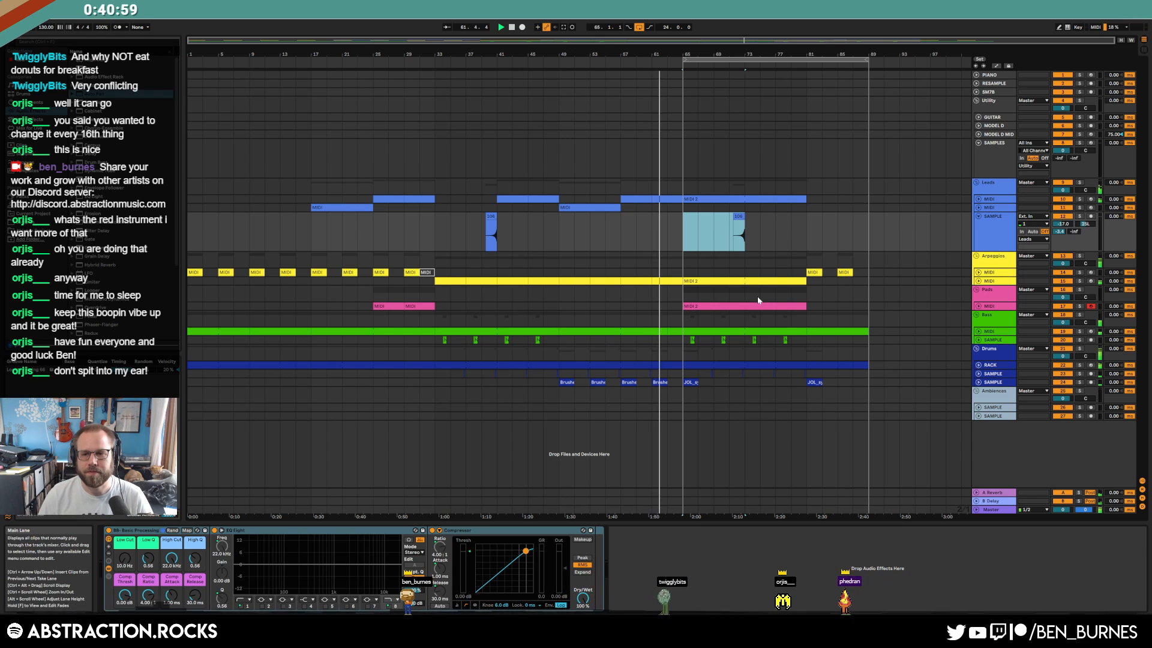
left_click(979, 331)
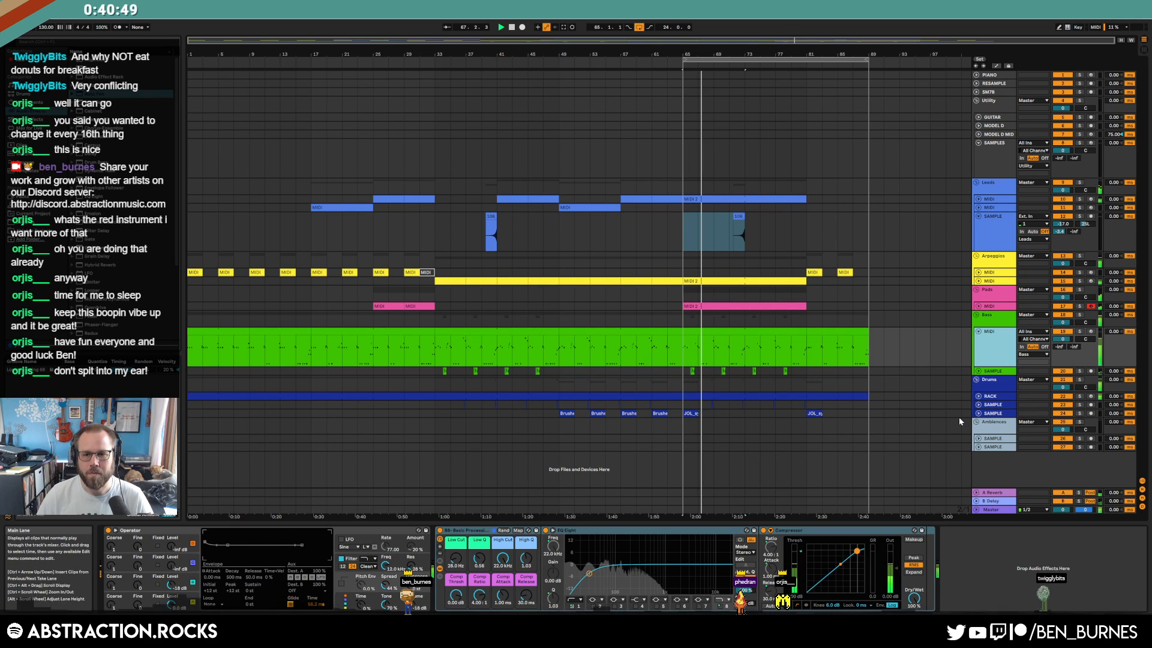
Insert a new MIDI track below Leads and copy the MIDI 2 clip onto it
left_click(979, 306)
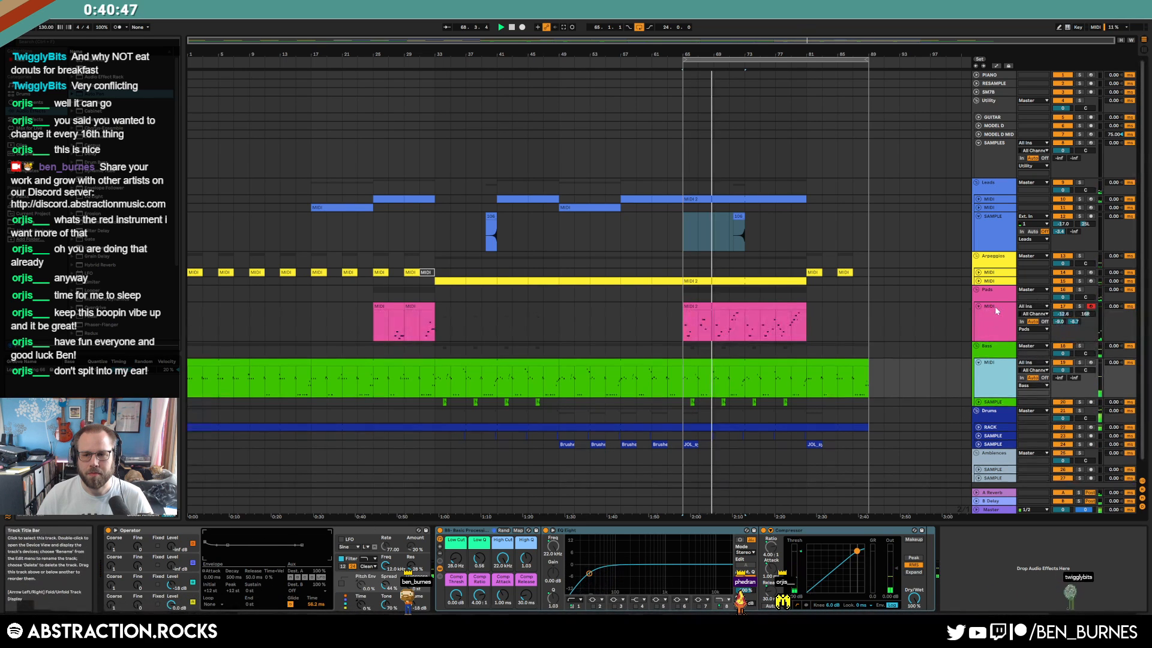
left_click(990, 202)
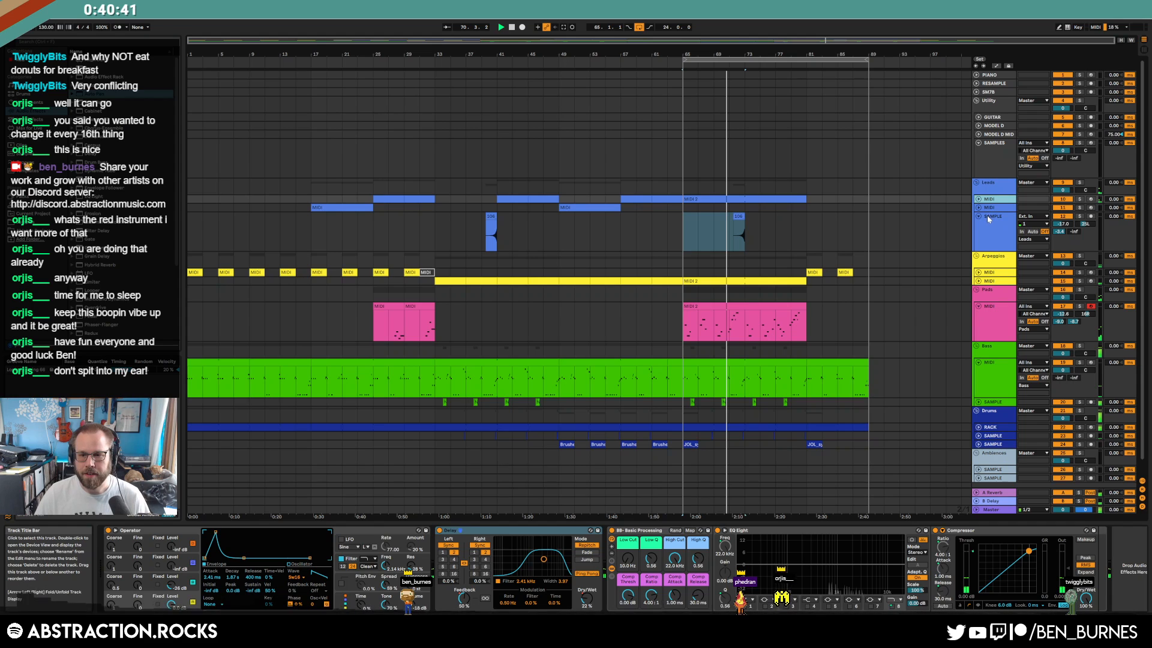
key("ctrl+shift+t")
left_click(979, 208)
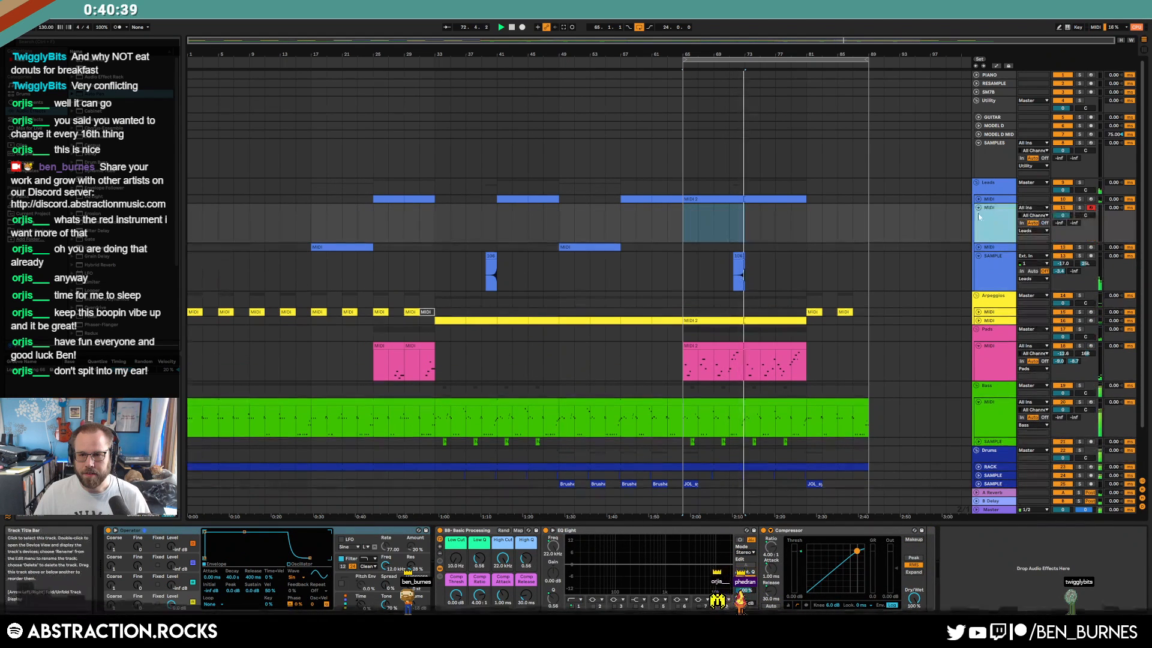
left_click(978, 198)
left_click_drag(787, 199, 790, 244)
On the new track, shorten the synth envelope decay to 37.2 s and choose Kontakt
left_click(992, 253)
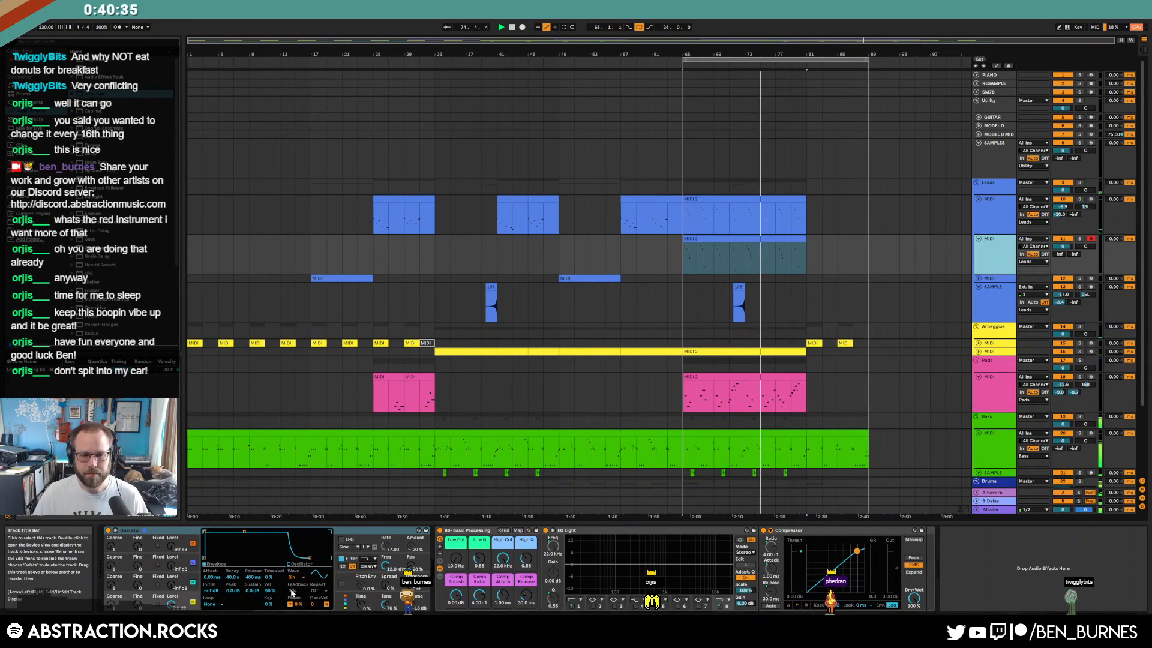
left_click_drag(244, 532, 239, 532)
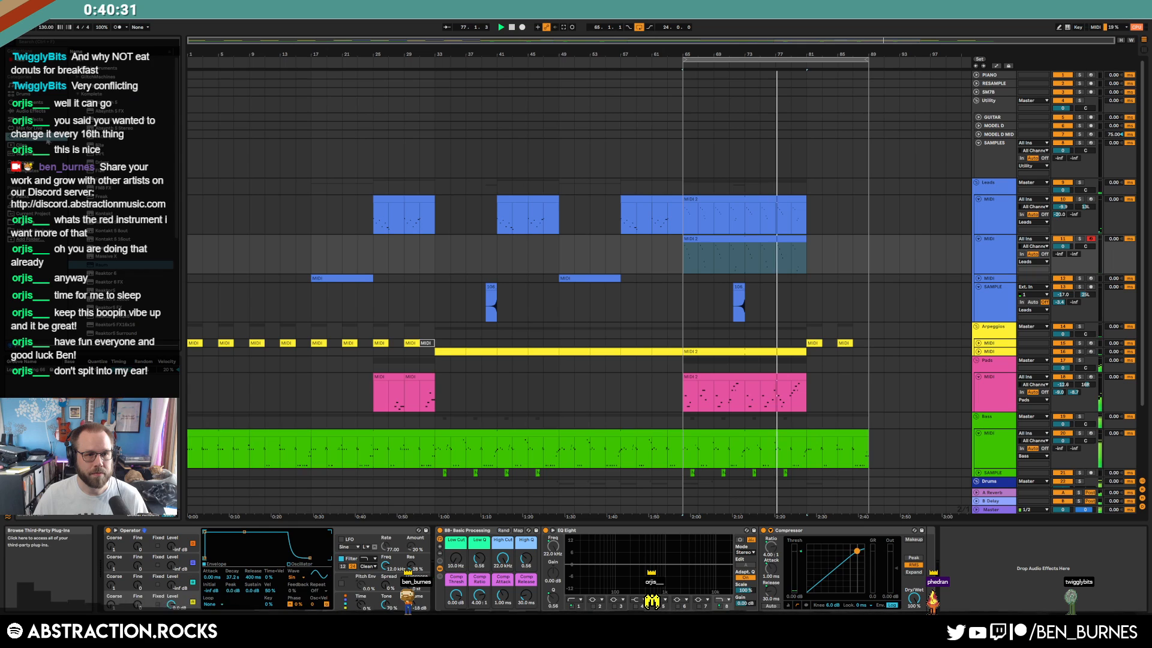
left_click(105, 214)
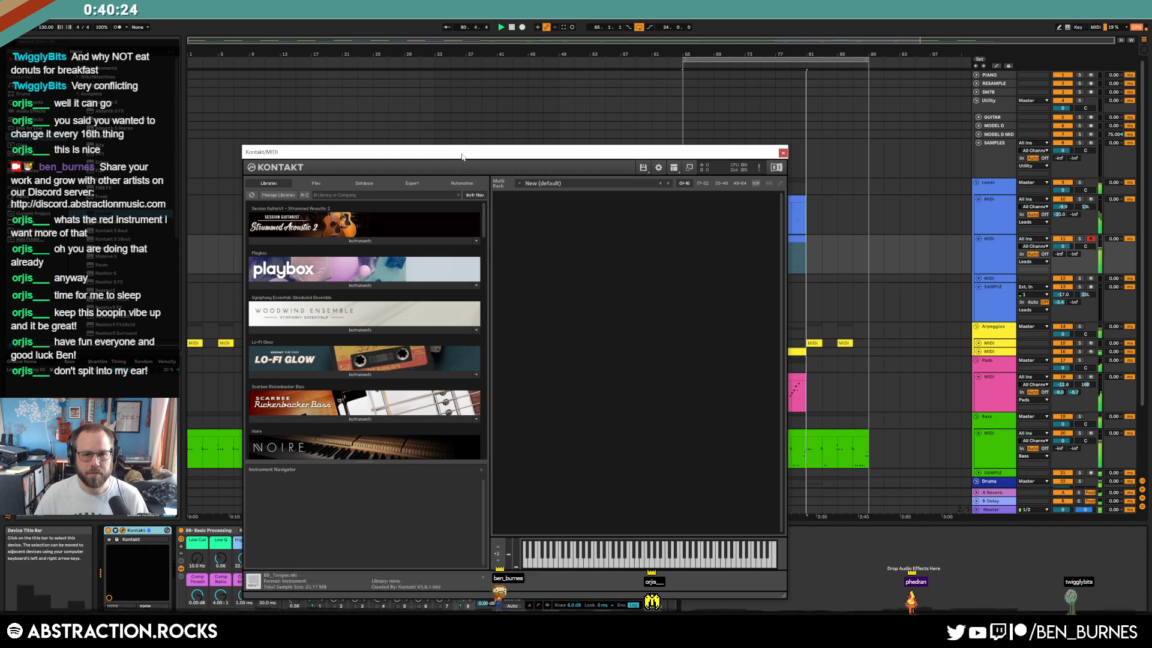
Load Kontakt on the new lead track with the Una Corda Felt instrument
left_click_drag(466, 150, 448, 61)
scroll(468, 150, "down", 5)
left_click_drag(469, 152, 473, 296)
left_click(346, 277)
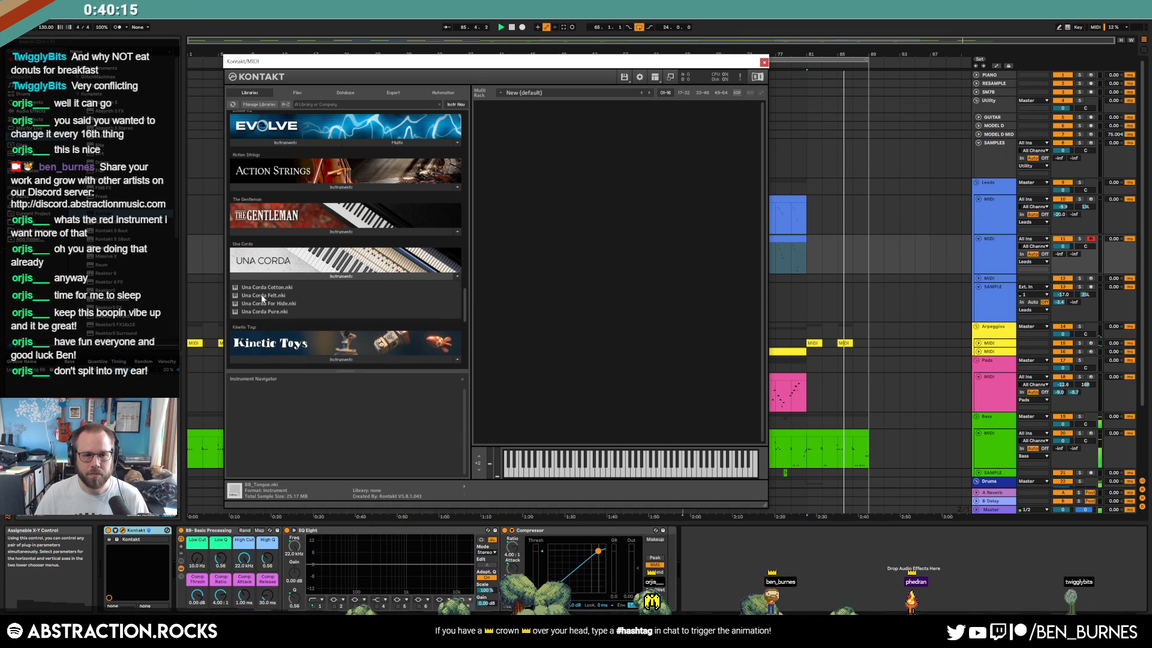
double_click(290, 295)
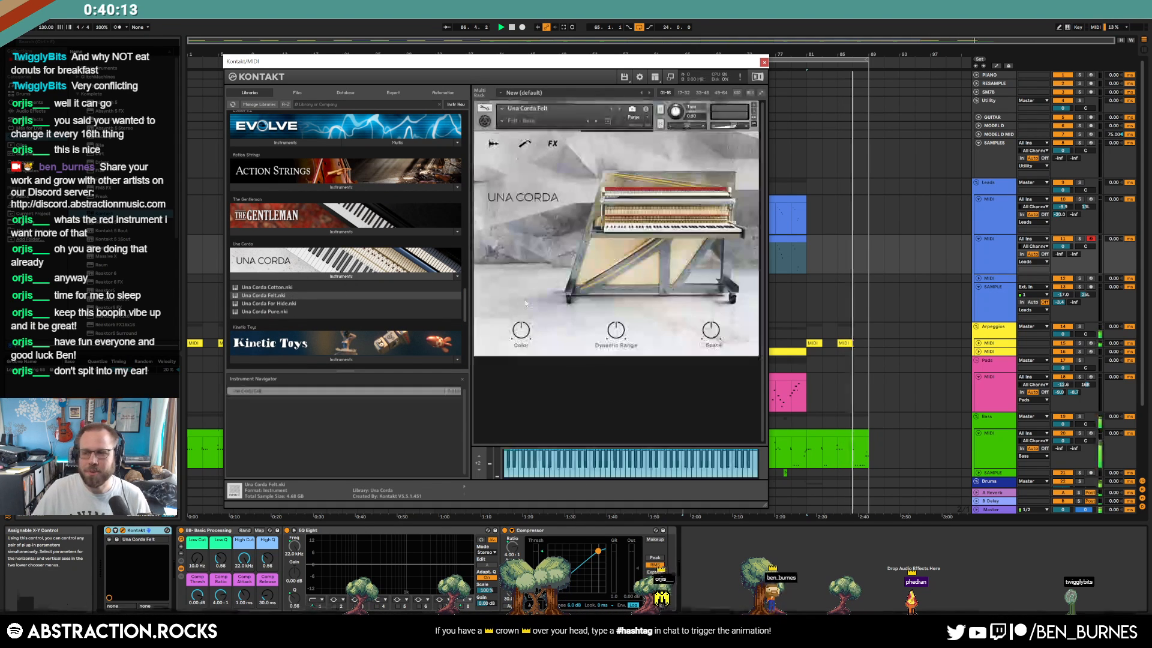
Set the track volume to -8.3 dB, raise the piano's Color, and close Kontakt
mouse_move(1064, 246)
left_mouse_down()
mouse_move(1065, 260)
mouse_move(1065, 237)
left_mouse_up()
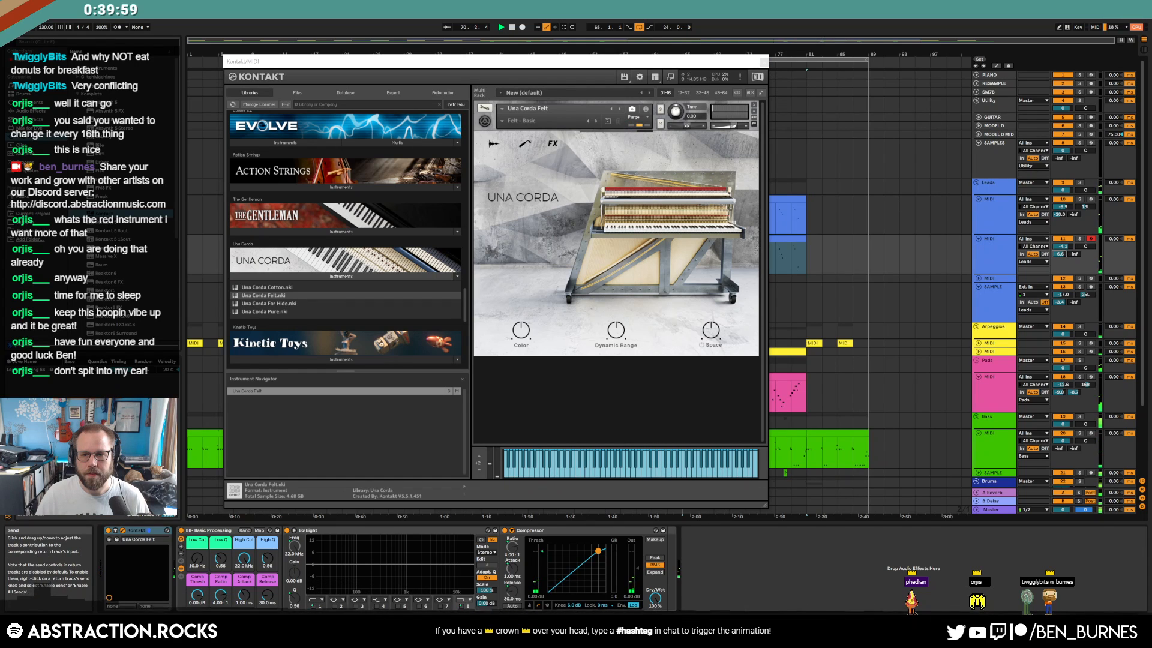
left_click_drag(521, 330, 521, 303)
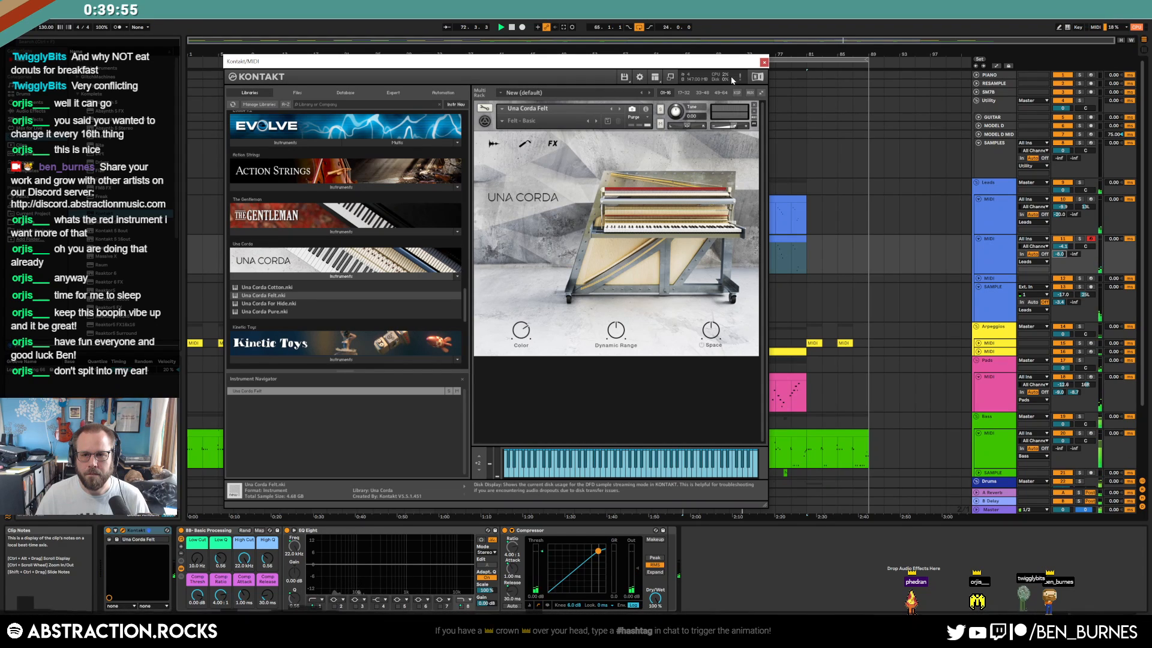
left_click(763, 62)
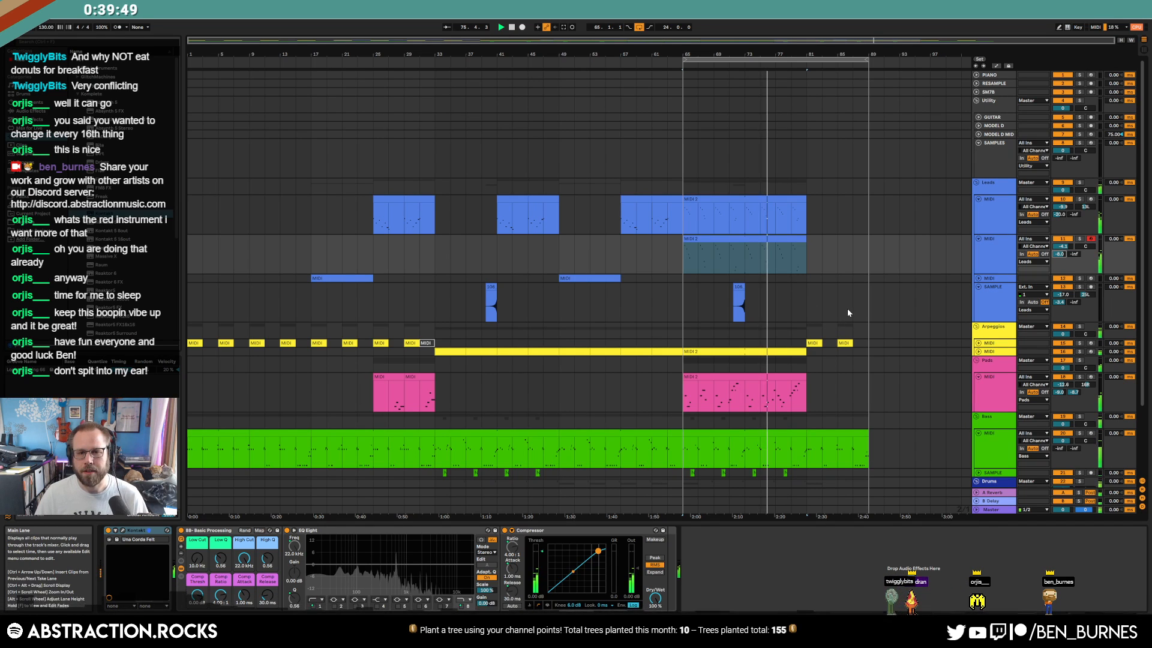
scroll(850, 304, "down", 3)
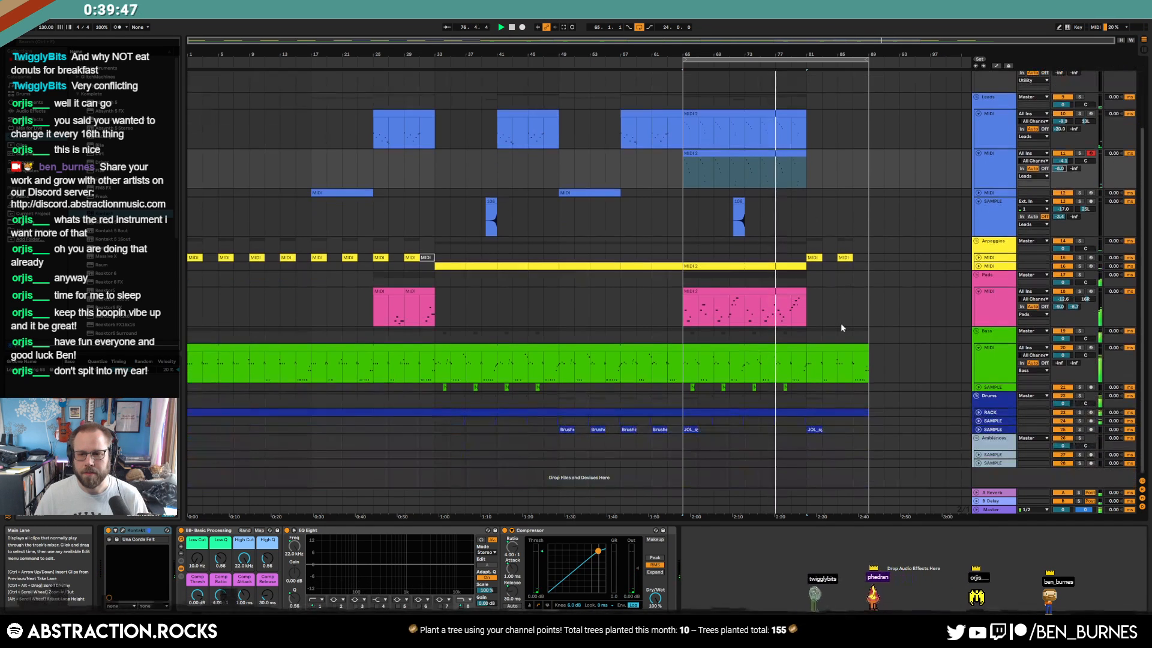
Inspect the RACK drum clip's hat, Airplane and bassdrum notes in the Clip View
left_click(979, 412)
double_click(863, 410)
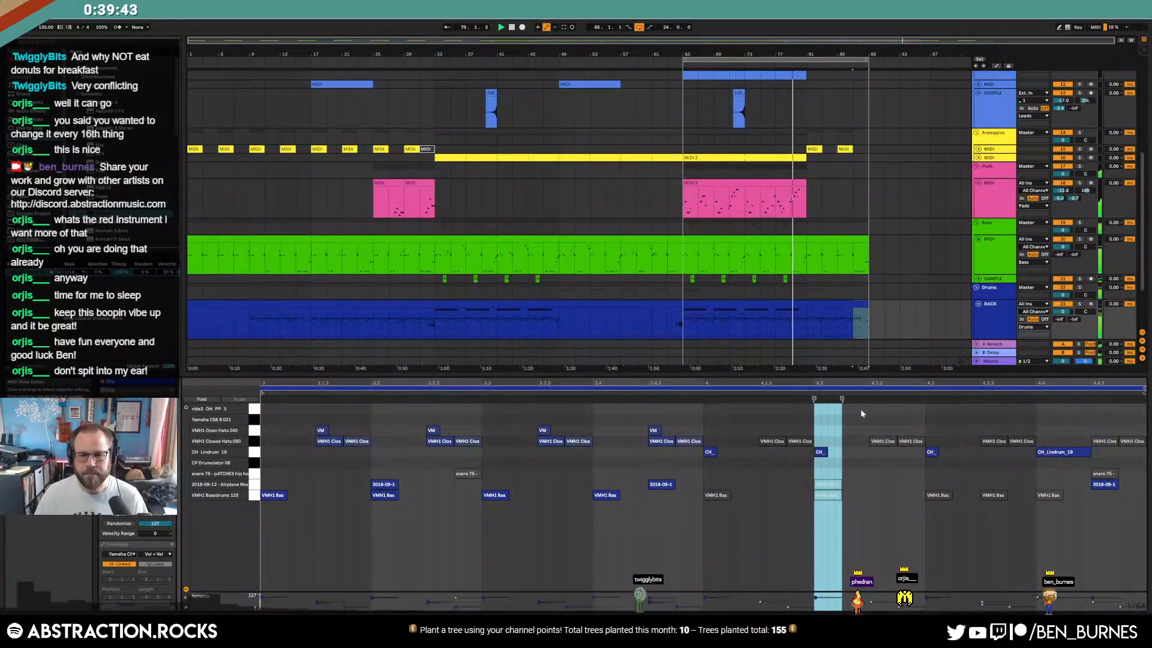
left_click_drag(294, 441, 702, 425)
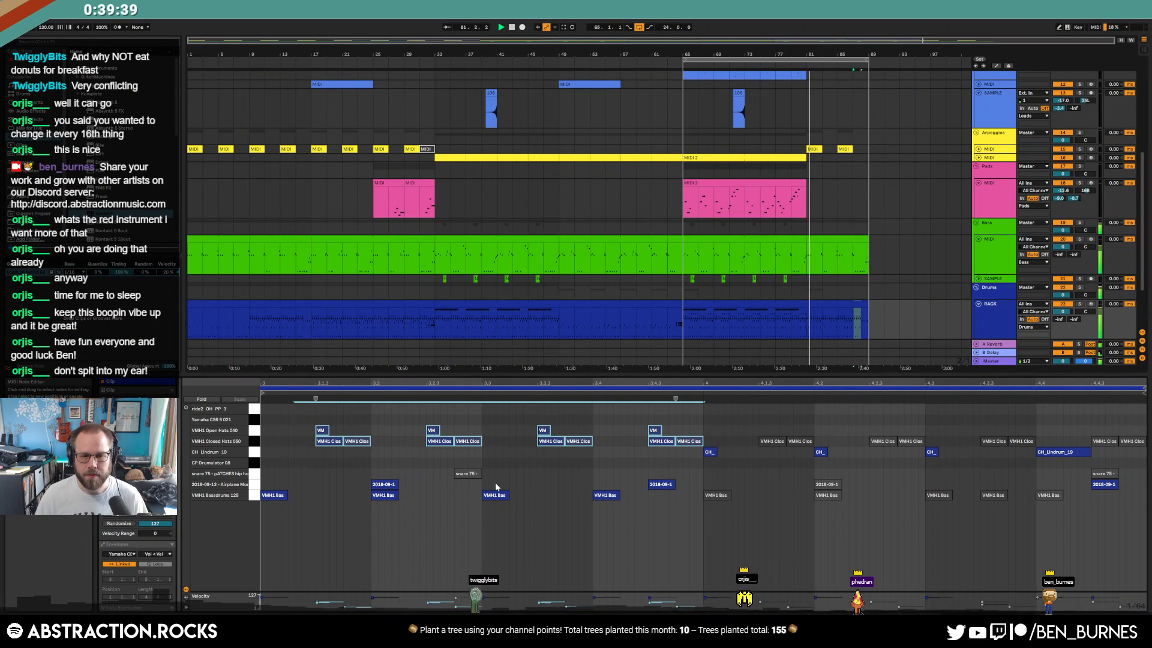
left_click_drag(340, 485, 701, 483)
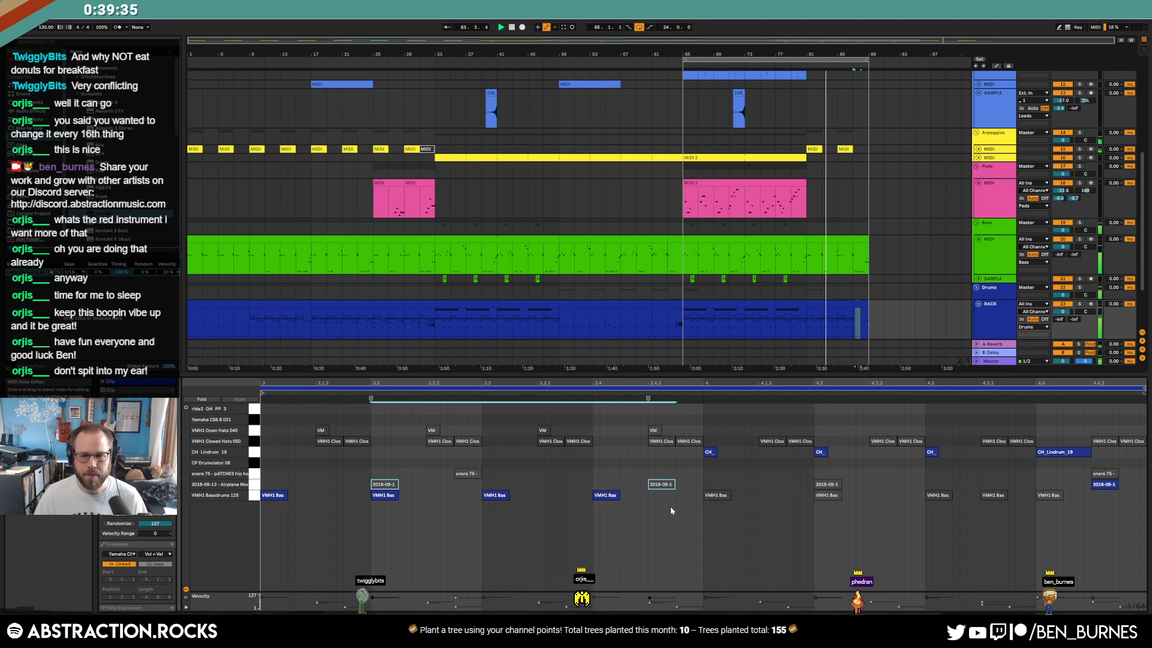
left_click_drag(592, 474, 612, 499)
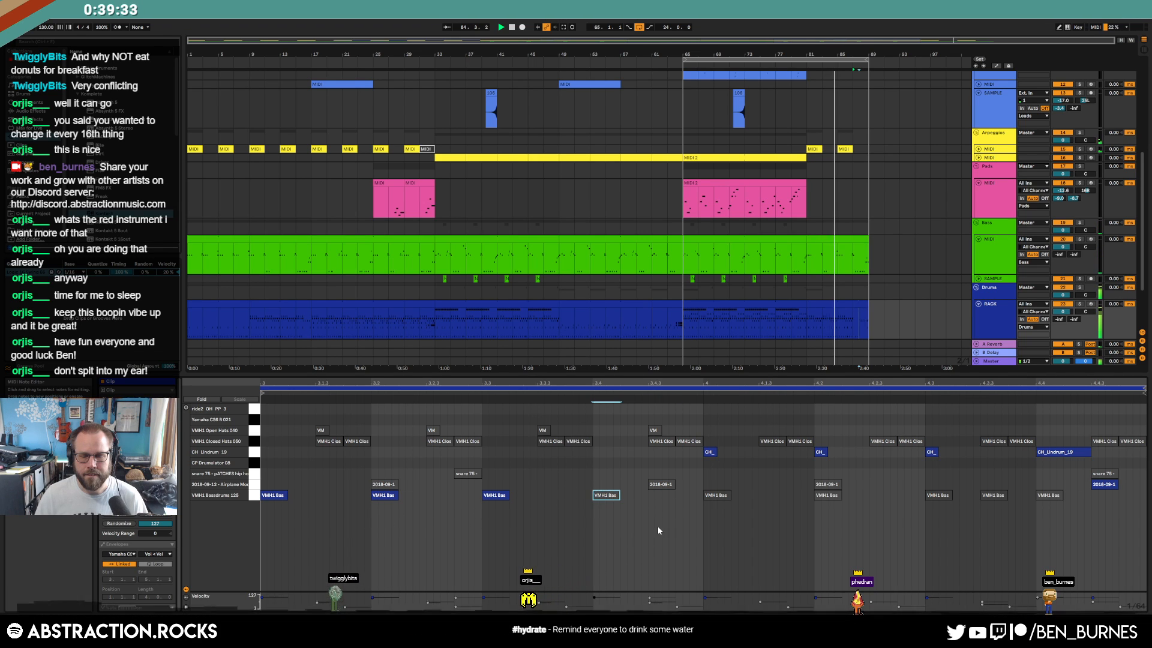
key("shift+Tab")
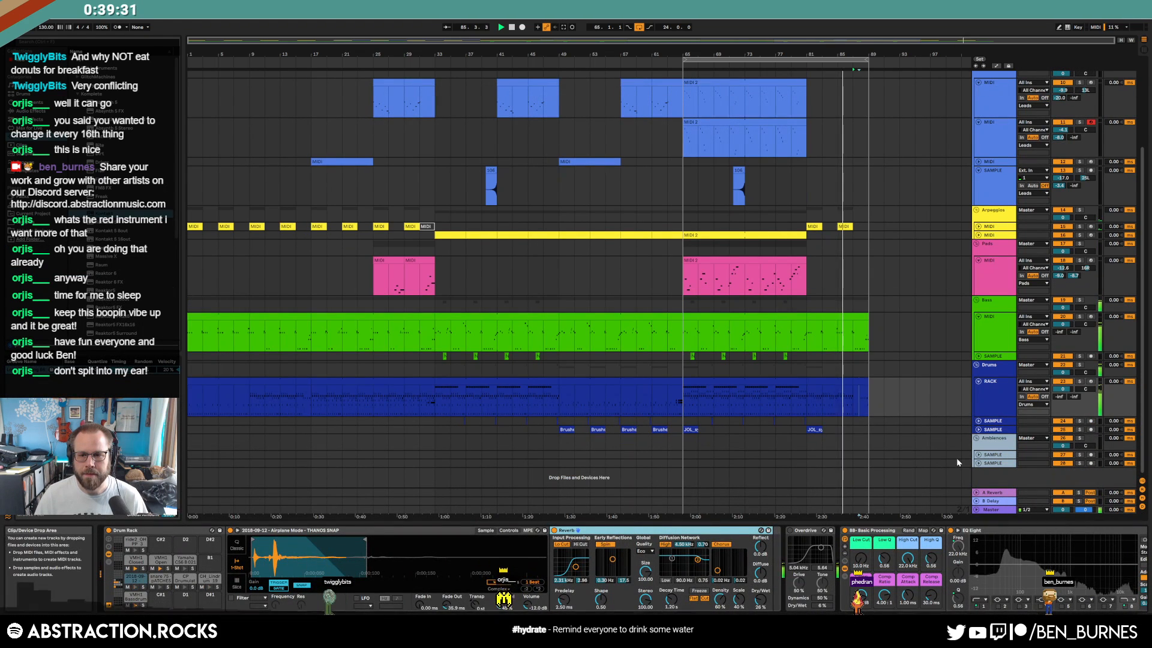
Check the last bass clip's C0 note, then duplicate bars 65–89 across all tracks
double_click(854, 316)
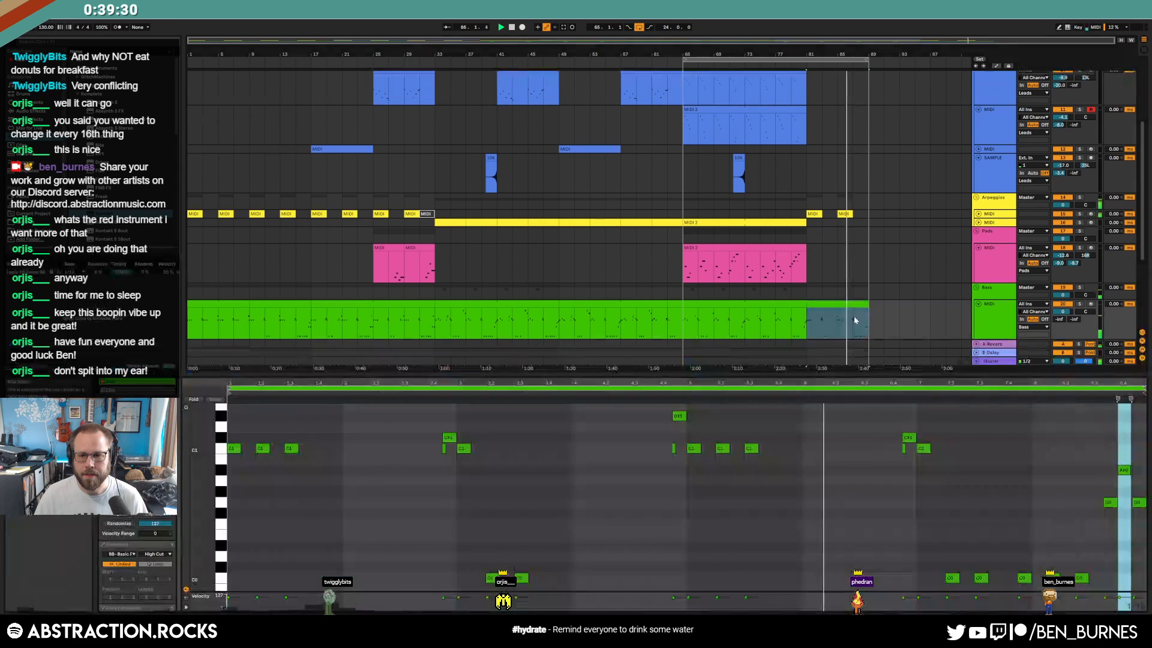
left_click(1041, 563)
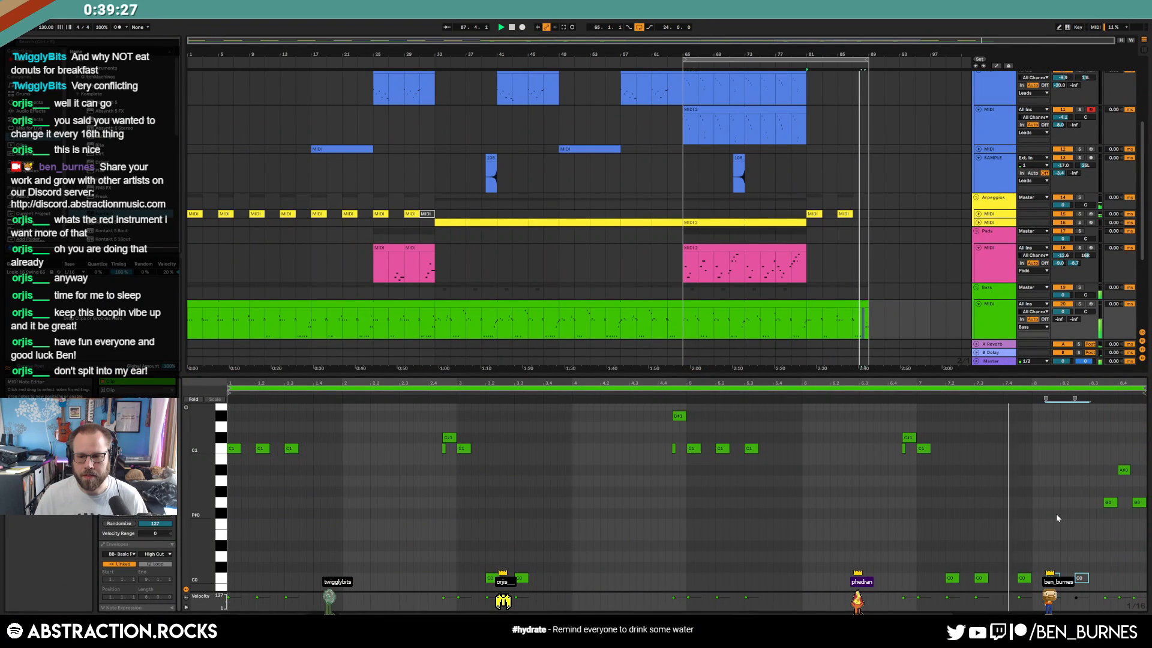
left_click(1024, 578)
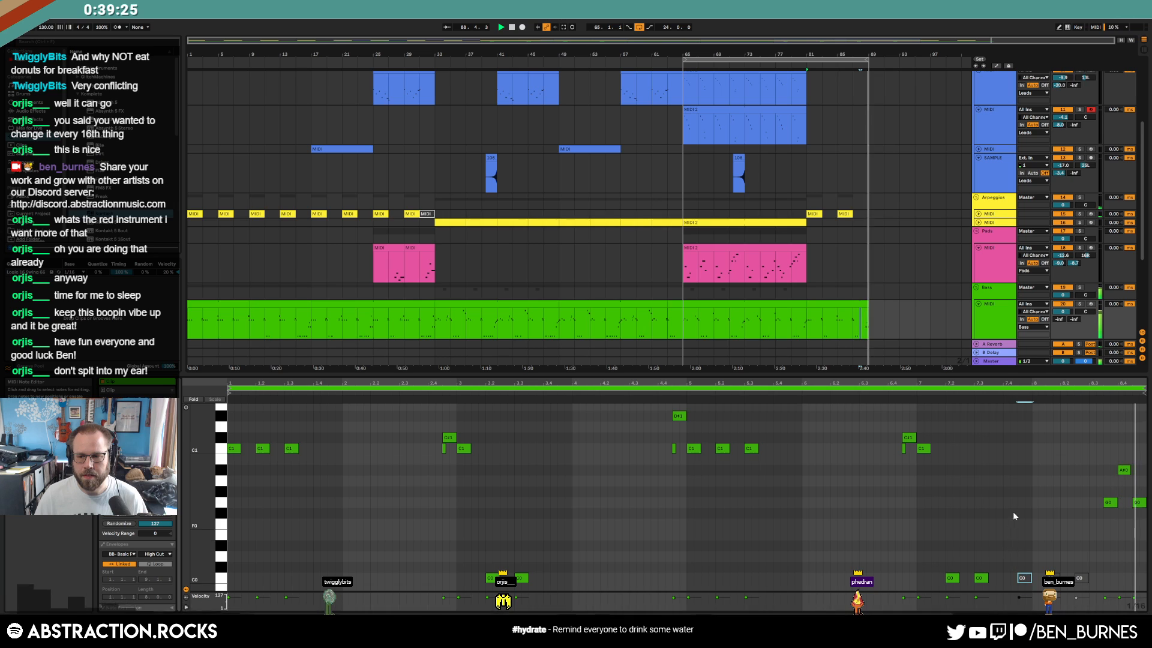
key("shift+Tab")
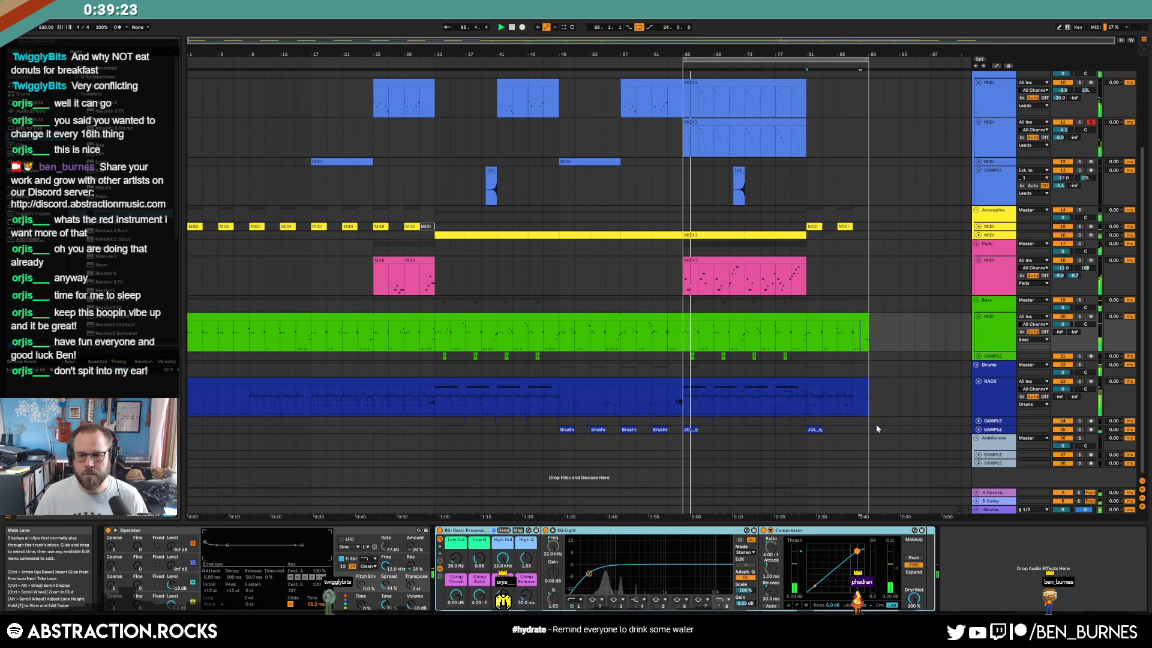
left_click_drag(865, 406, 684, 410)
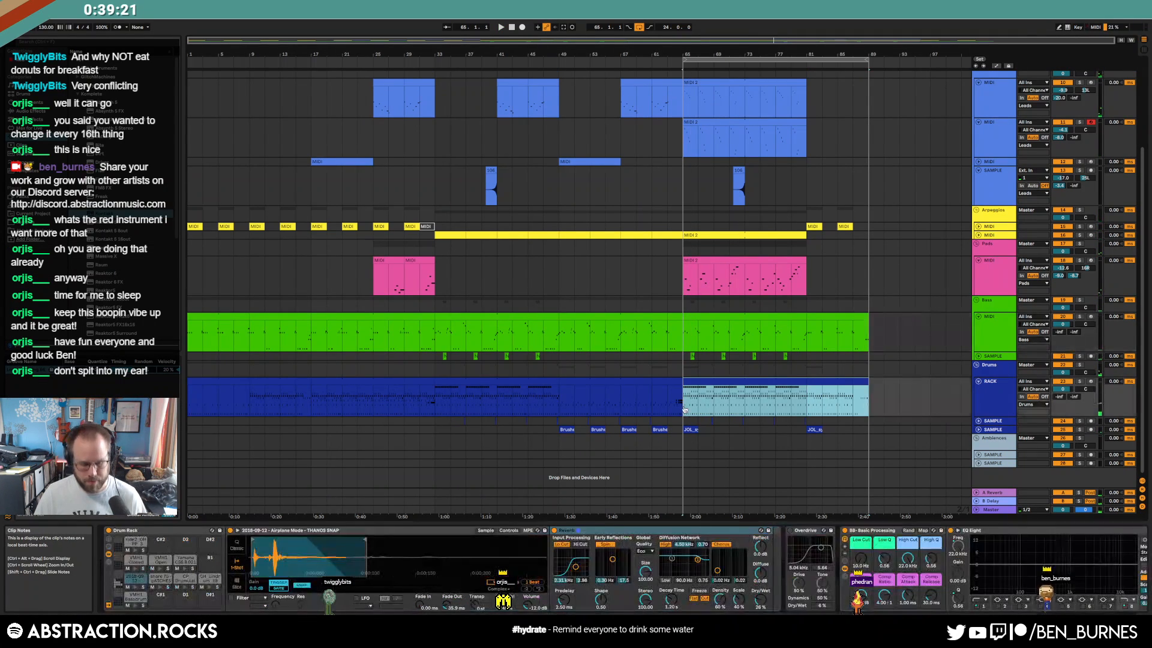
key("ctrl+shift+d")
Paste the third lead track's bar-17 clip at bar 81
key("w")
scroll(786, 398, "up", 3)
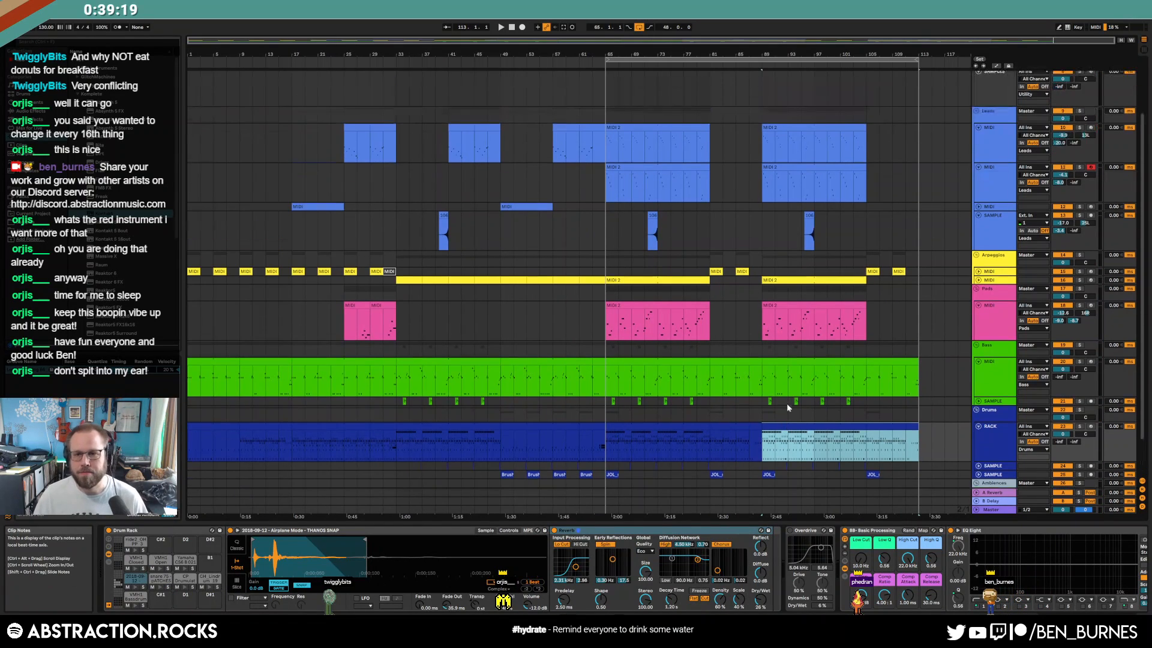
scroll(800, 420, "up", 2)
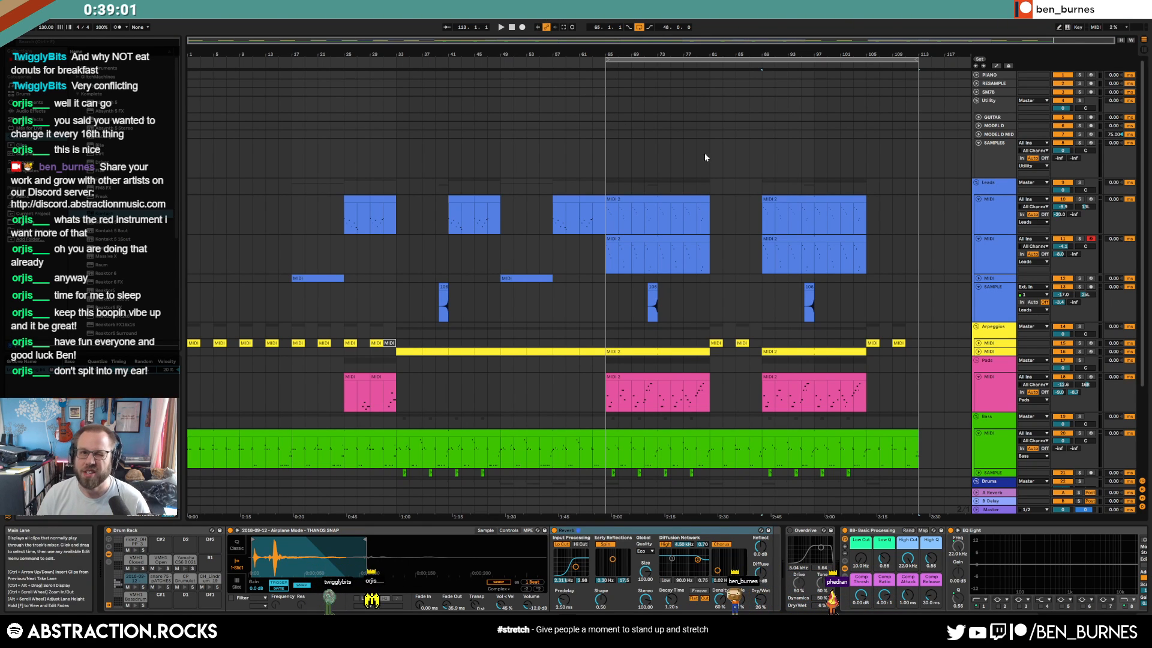
left_click(979, 278)
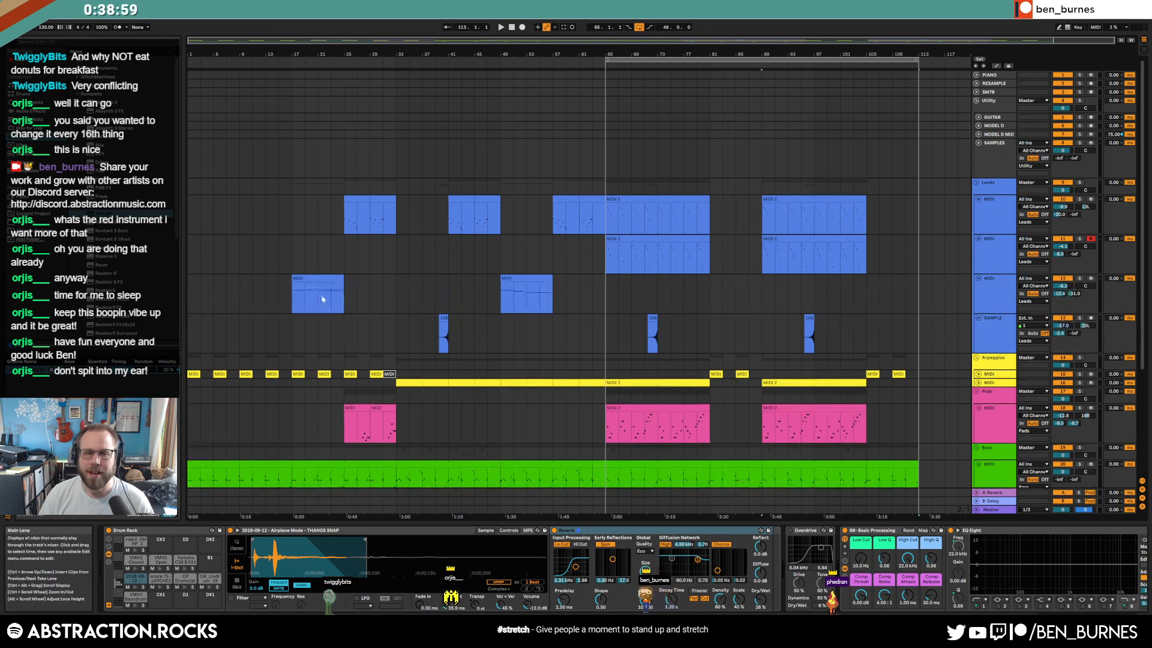
left_click(310, 278)
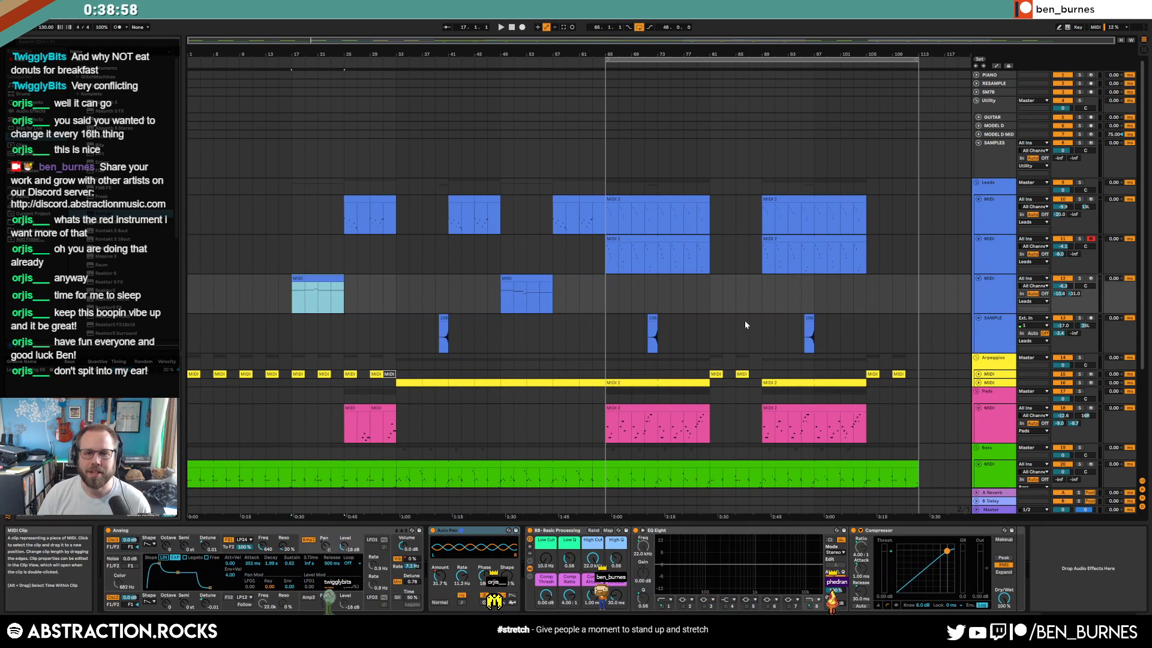
left_click(711, 290)
key("ctrl+v")
Copy the bar-49 lead clip to bar 105 and play from bar 81
left_click(532, 278)
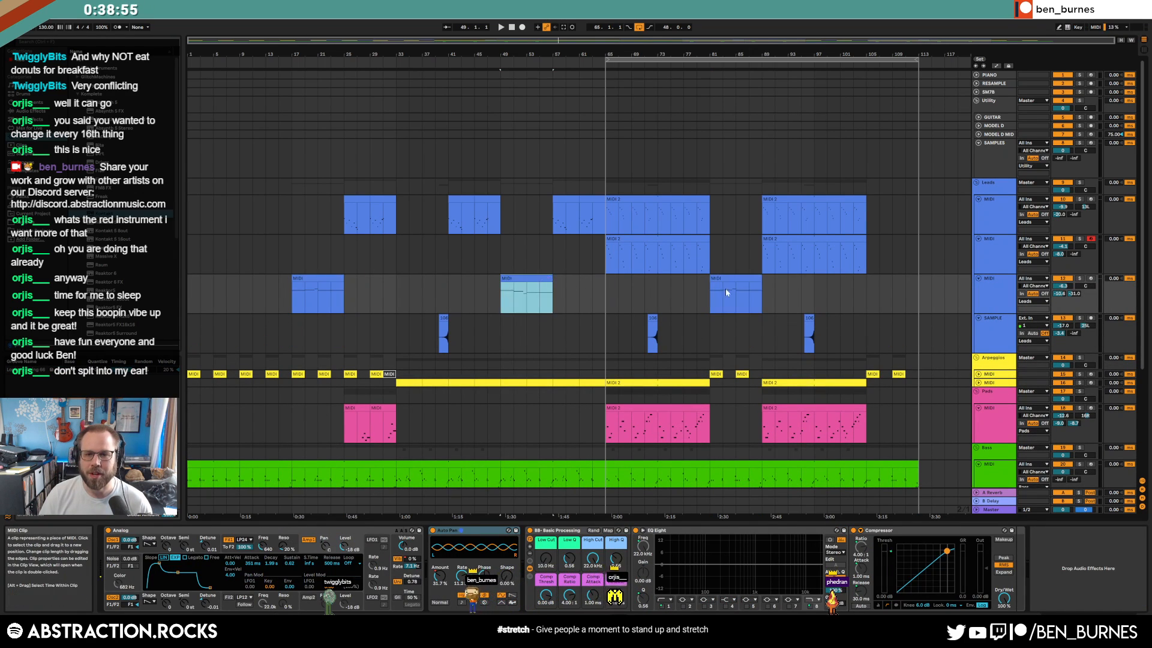
key("ctrl+c")
left_click(864, 297)
key("ctrl+v")
left_click(711, 299)
key("space")
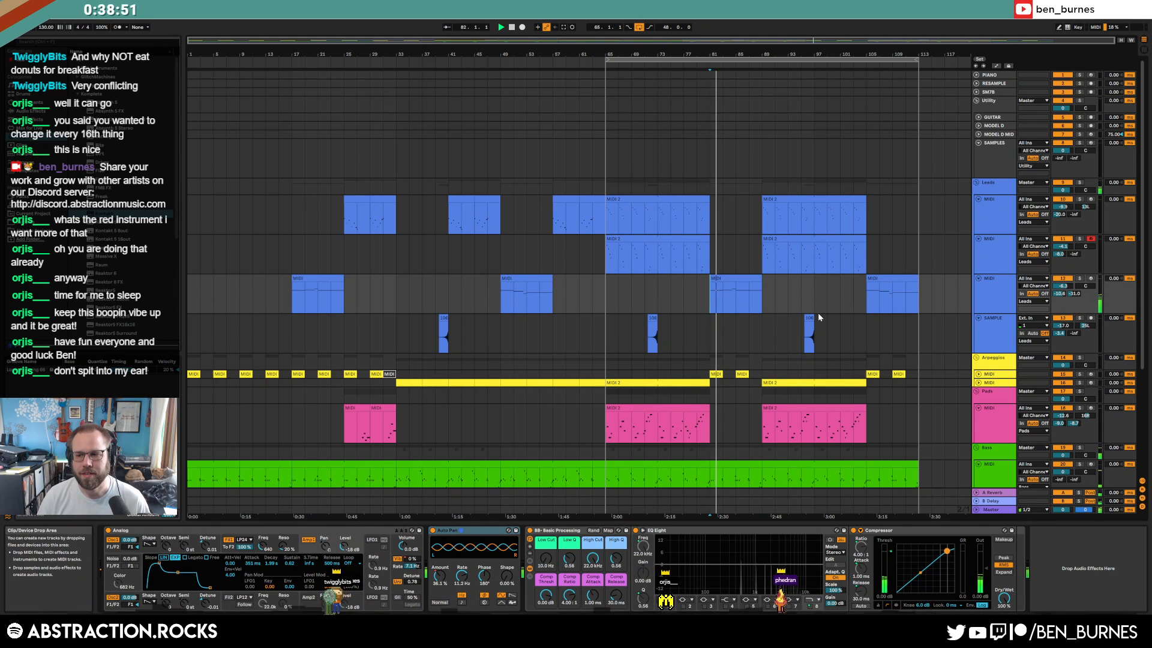
Select the lead clip near bar 81 and display its Auto Pan automation envelopes
left_click(754, 310)
key("a")
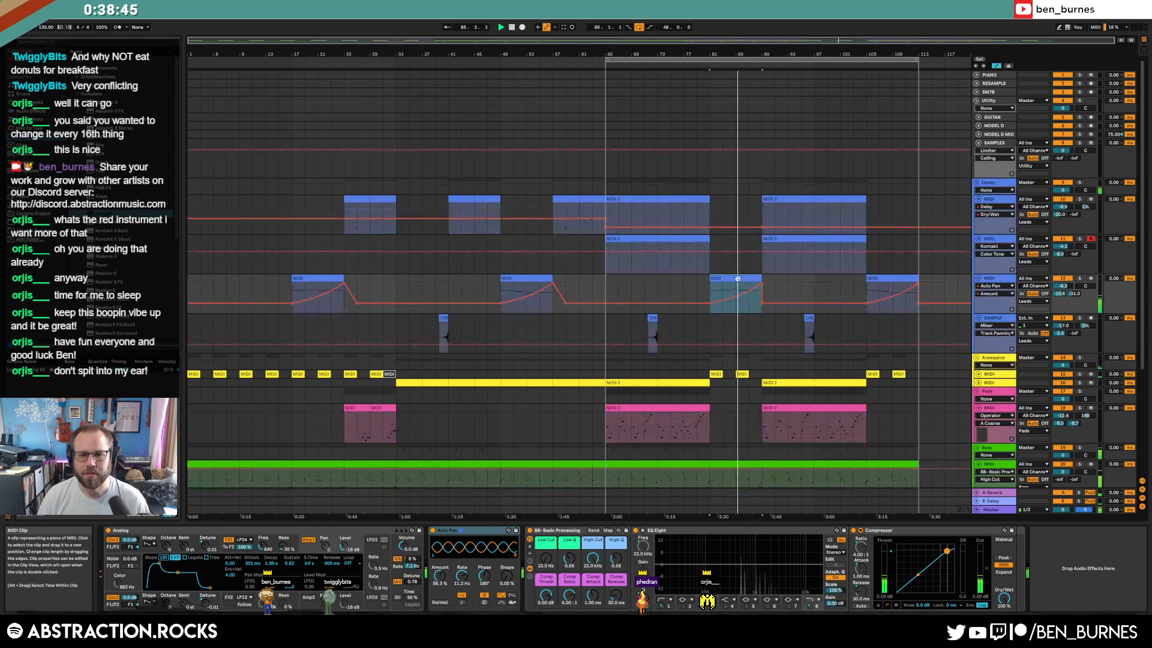
mouse_move(640, 303)
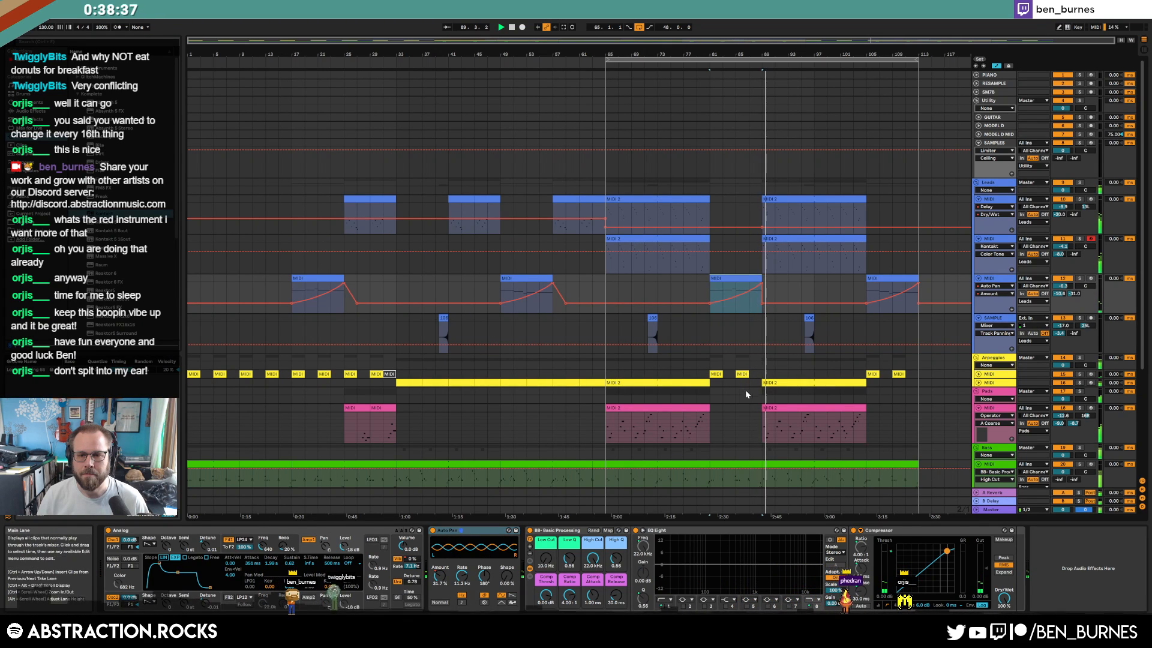
Hide automation and lower the bass Operator's oscillator B level to -8.3 dB
key("a")
scroll(796, 416, "down", 4)
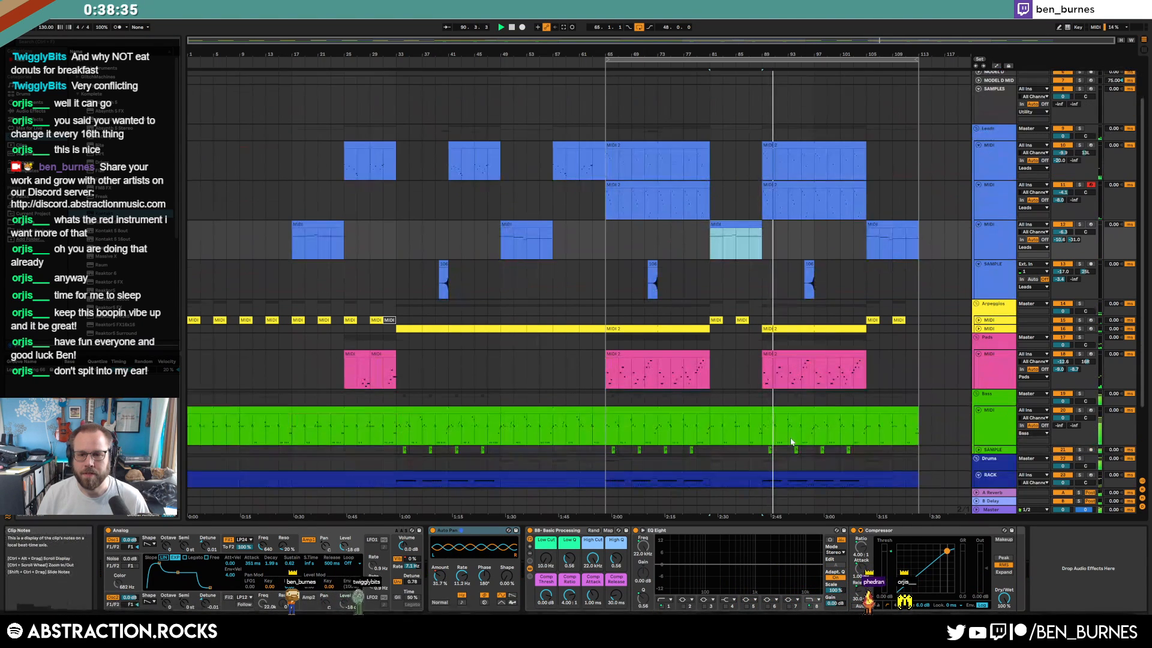
left_click(744, 365)
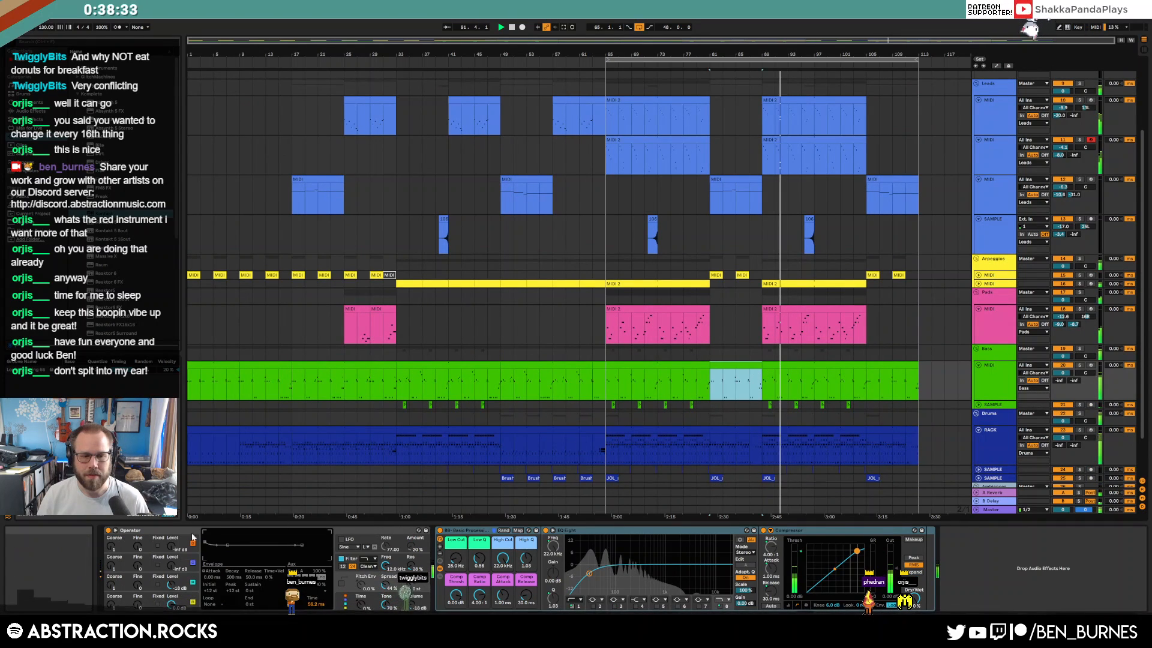
left_click(112, 584)
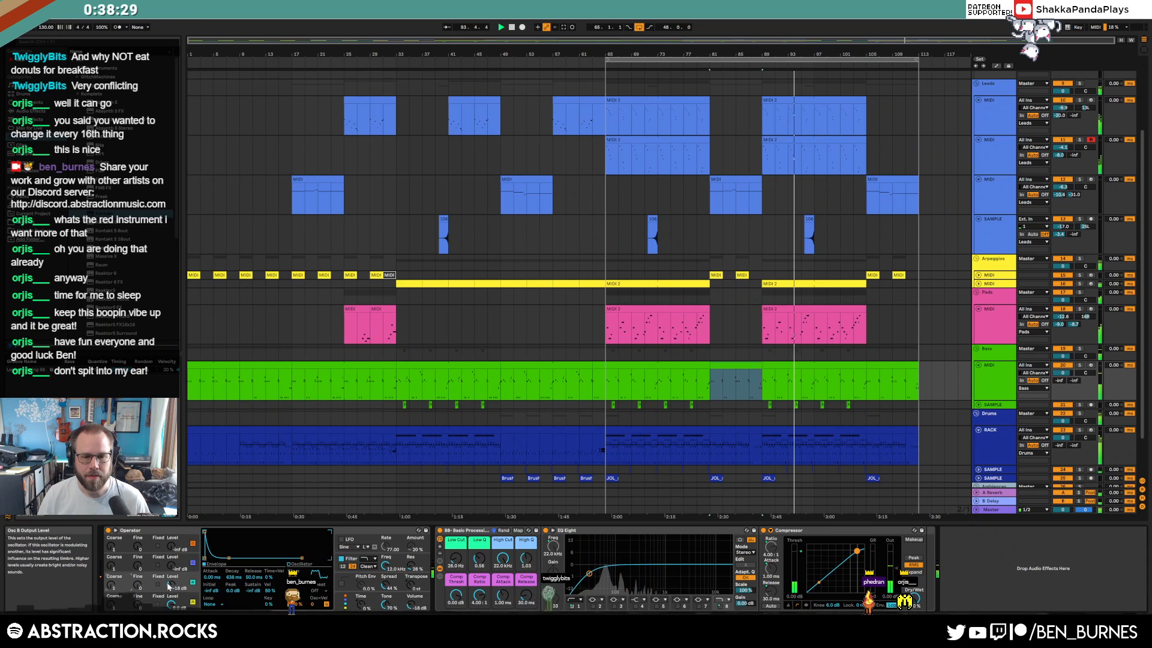
mouse_move(172, 588)
left_mouse_down()
mouse_move(173, 576)
mouse_move(176, 593)
left_mouse_up()
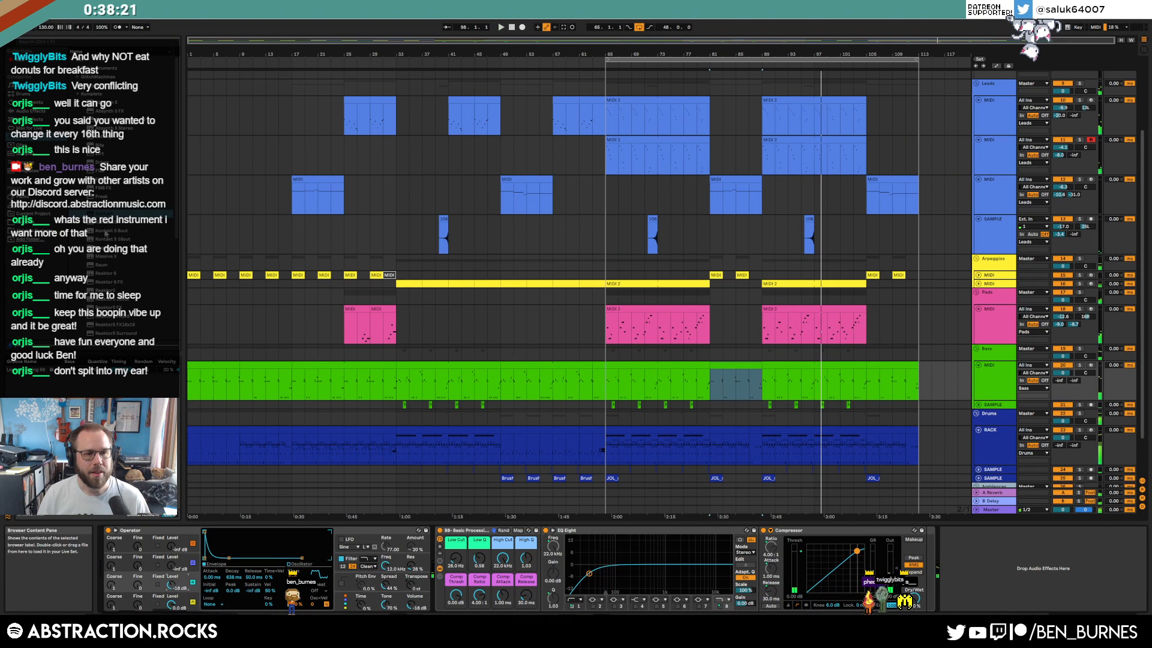
Add a Saturator to the bass chain with the Soft Sine curve
left_click(33, 129)
left_click(30, 113)
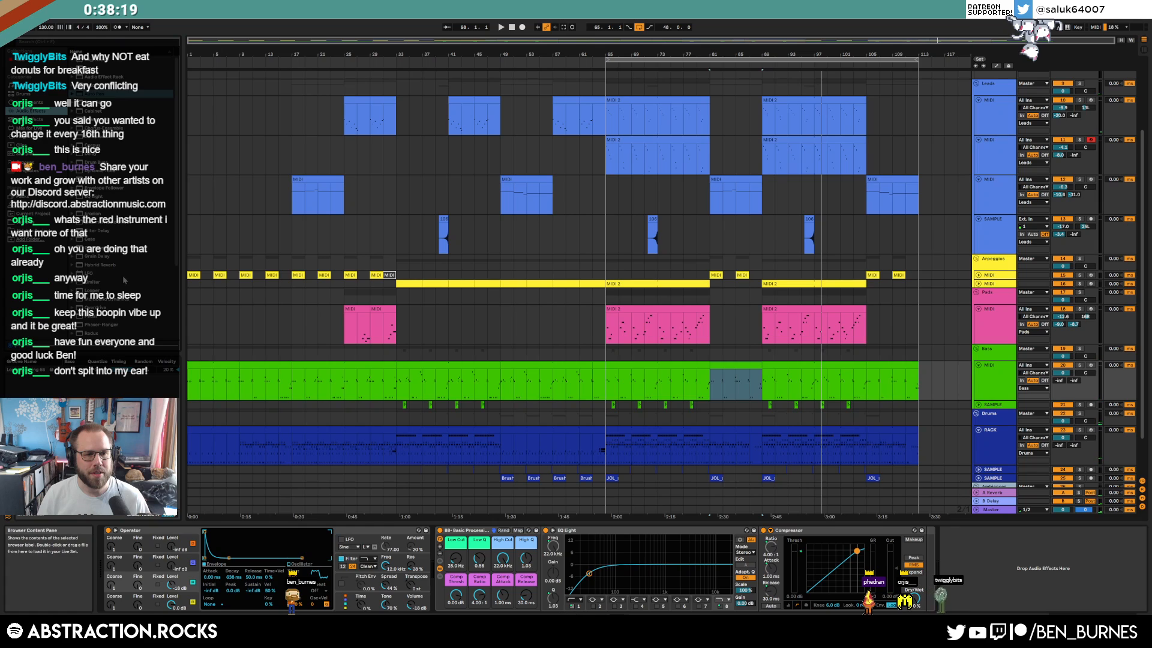
scroll(123, 276, "down", 5)
left_click_drag(95, 270, 525, 600)
left_click(471, 590)
Set Saturator drive 13.1 dB, output -8 dB, Color 404 Hz, and Dry/Wet 65.9%
key("space")
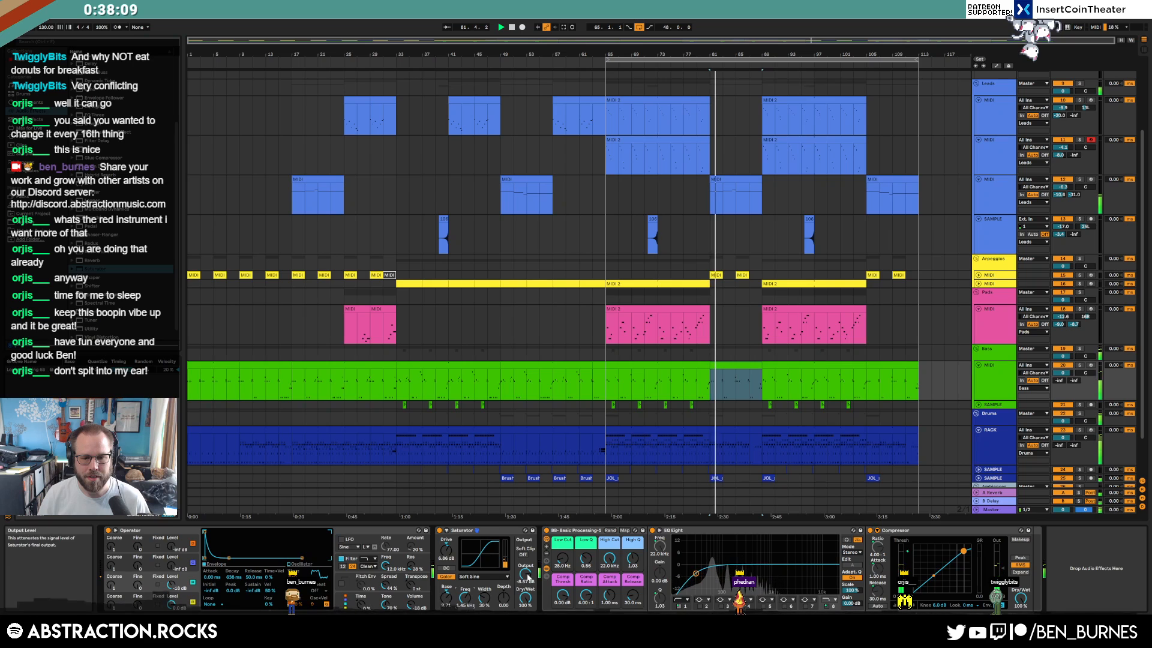
left_click_drag(529, 580, 529, 580)
left_click_drag(445, 546, 444, 528)
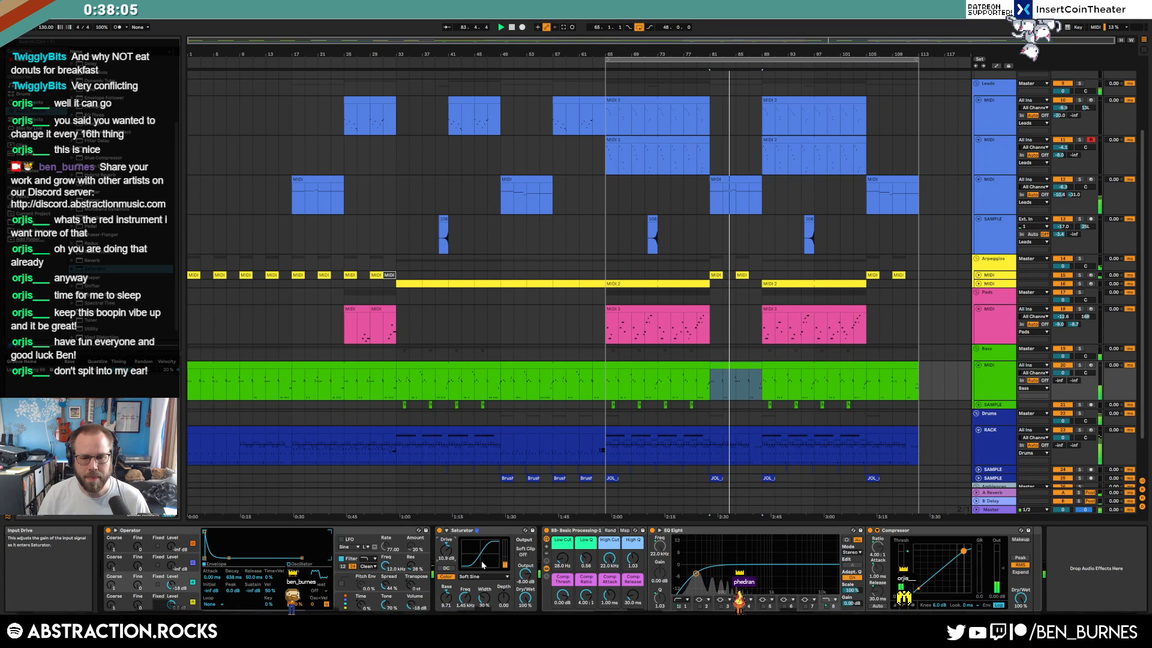
left_click_drag(526, 575, 526, 577)
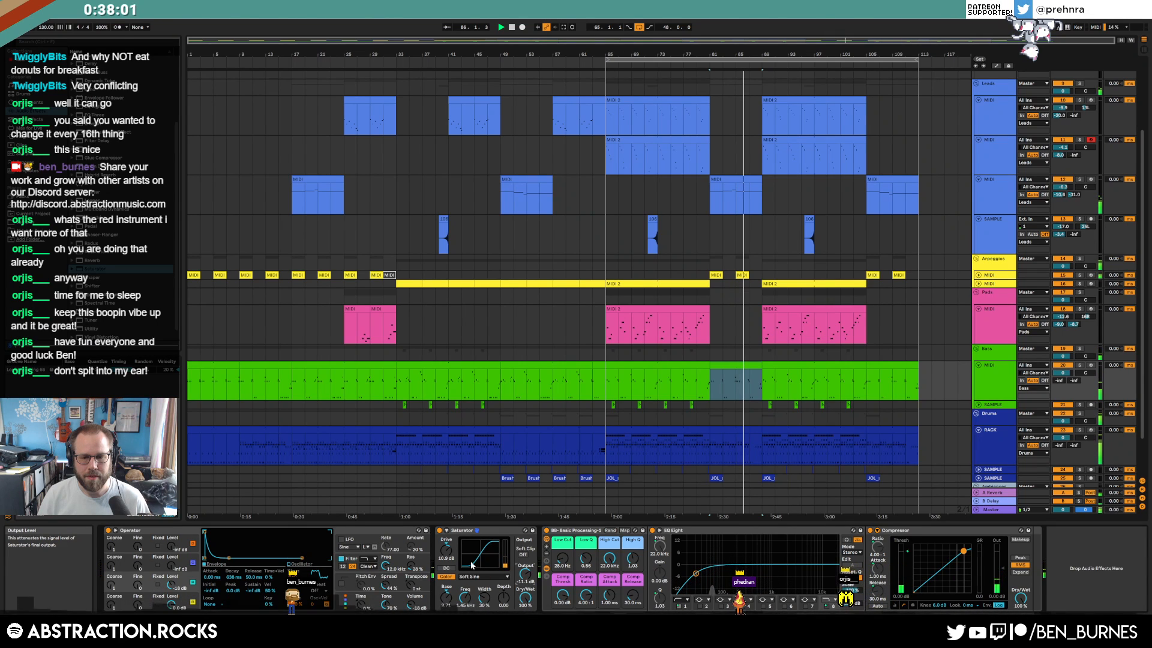
left_click_drag(467, 600, 467, 618)
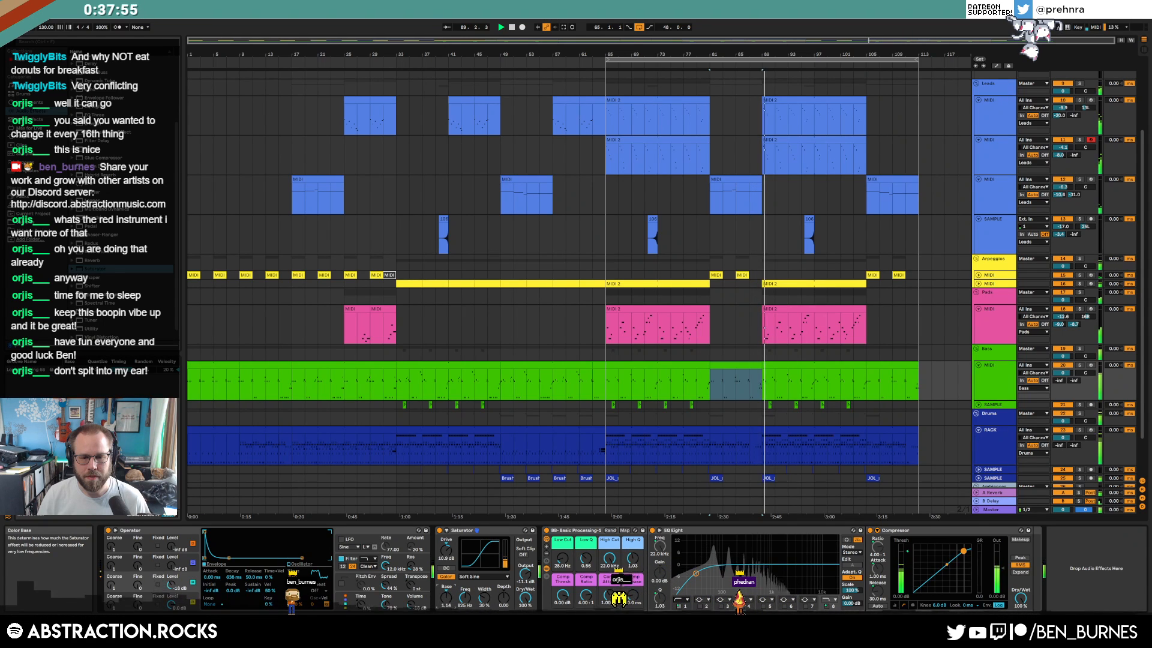
mouse_move(453, 555)
left_mouse_down()
mouse_move(453, 543)
mouse_move(445, 557)
left_mouse_up()
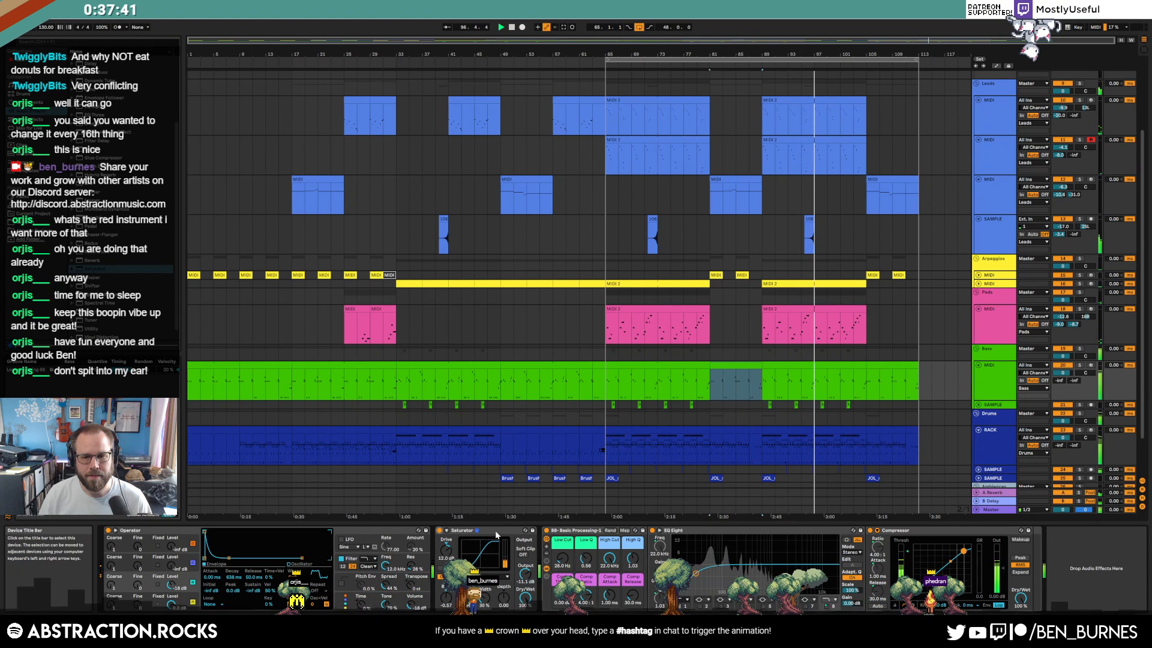
left_click_drag(526, 602, 526, 630)
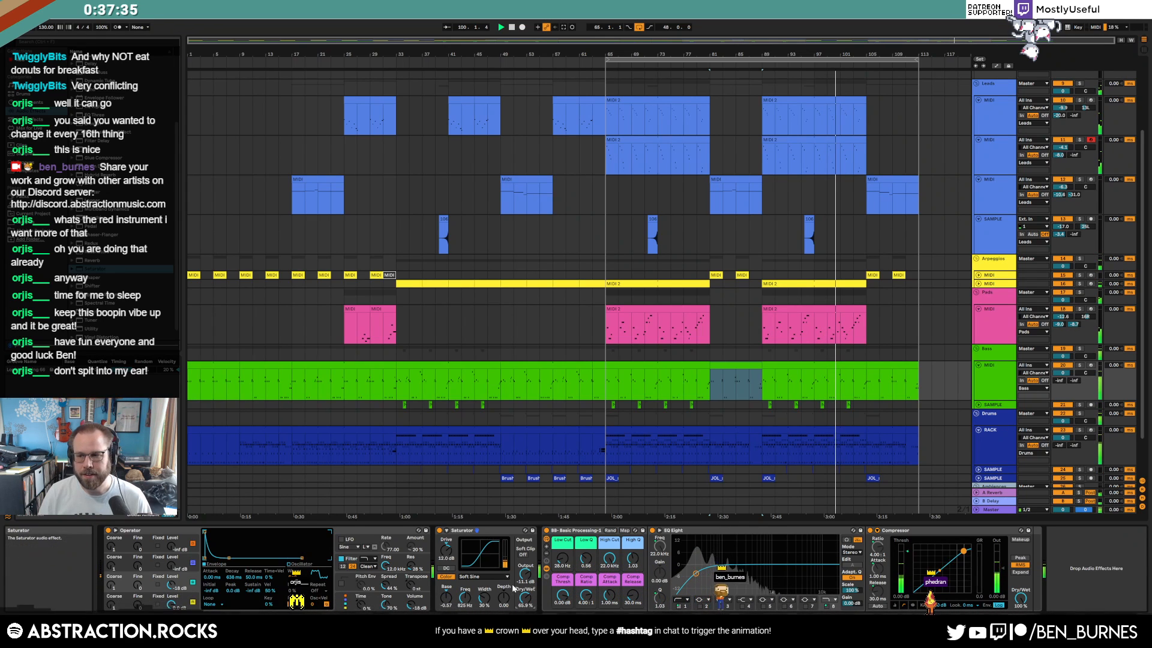
key("a")
key("a")
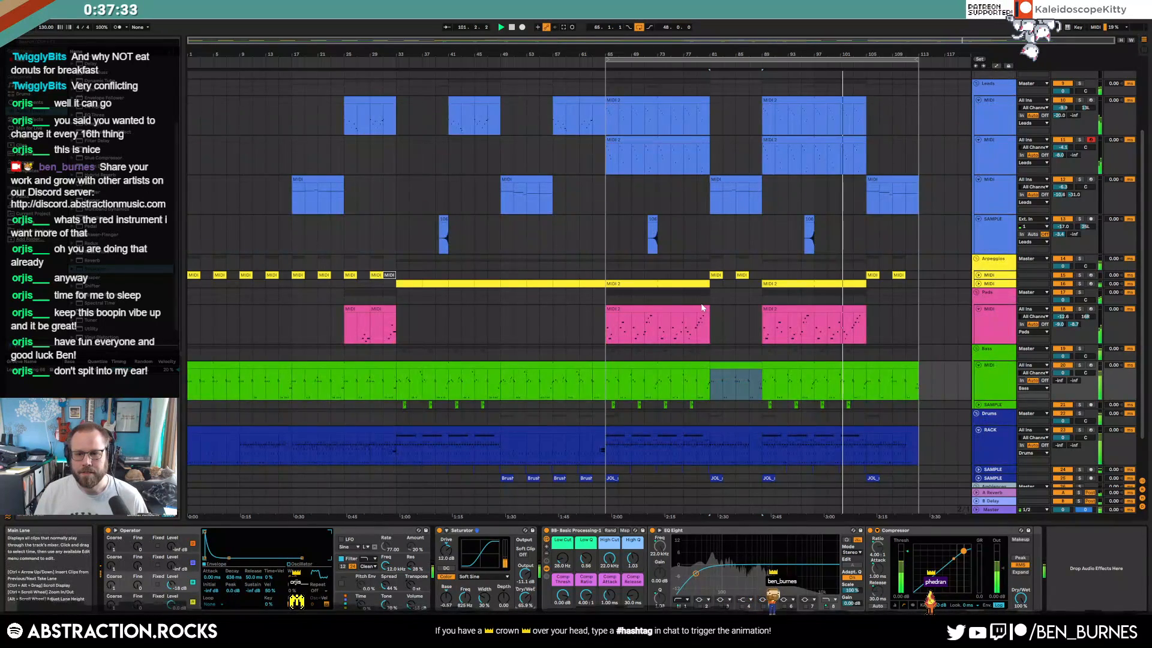
key("shift+Tab")
key("shift+Tab")
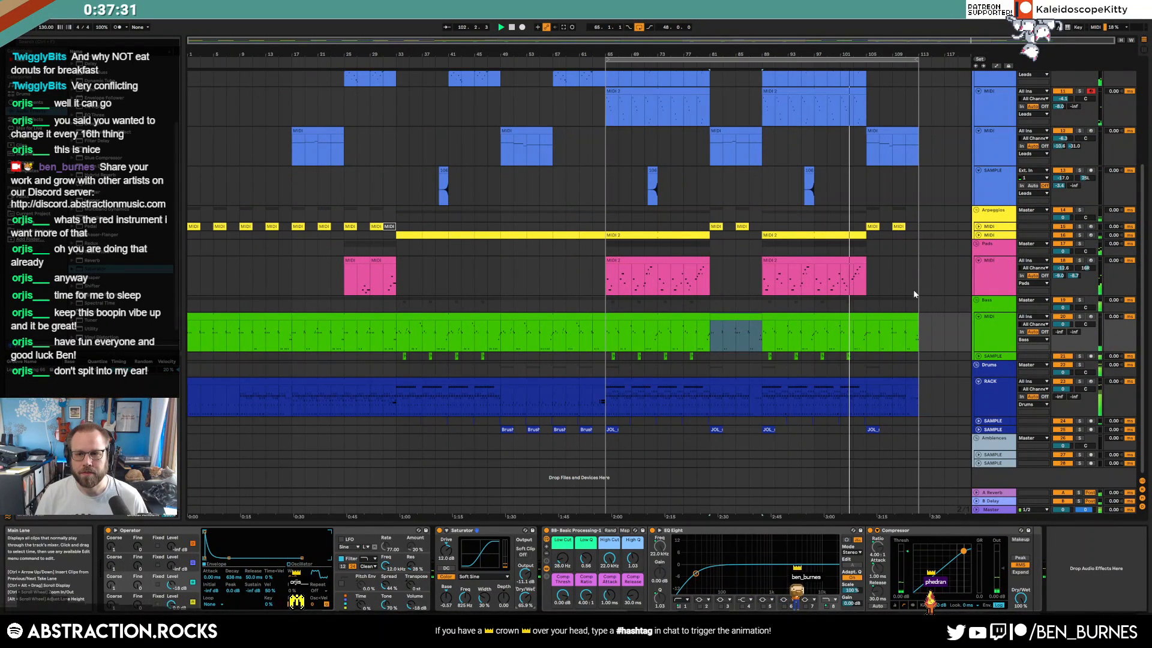
Delete the last Pads clip at bar 89
scroll(899, 194, "up", 3)
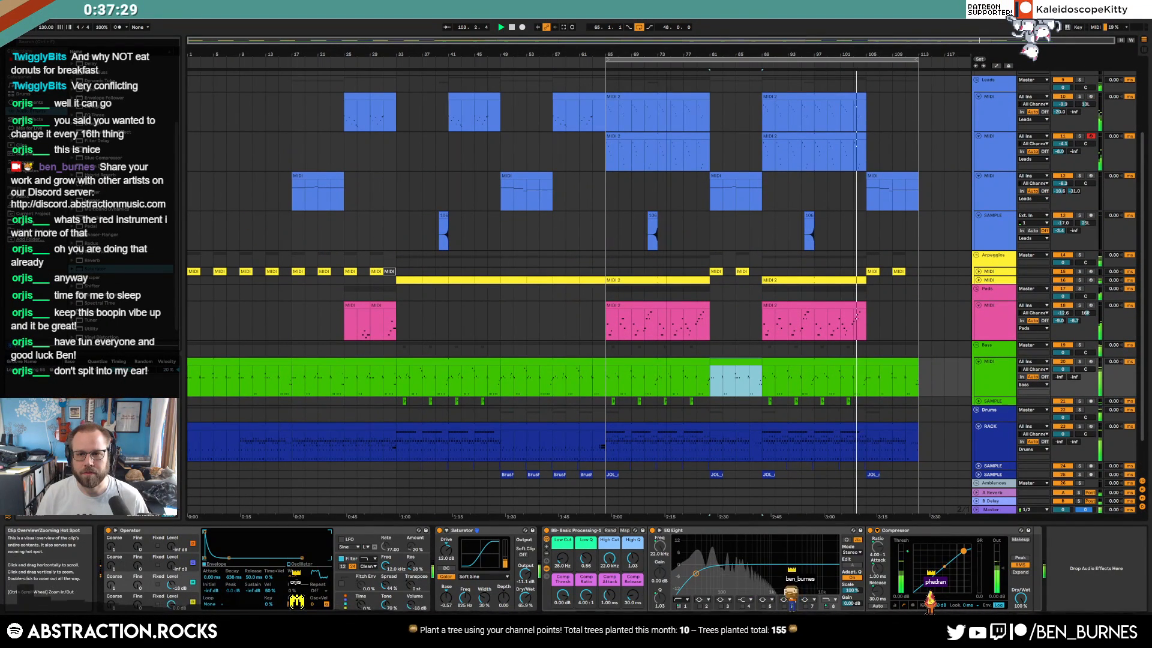
left_click(851, 306)
key("Delete")
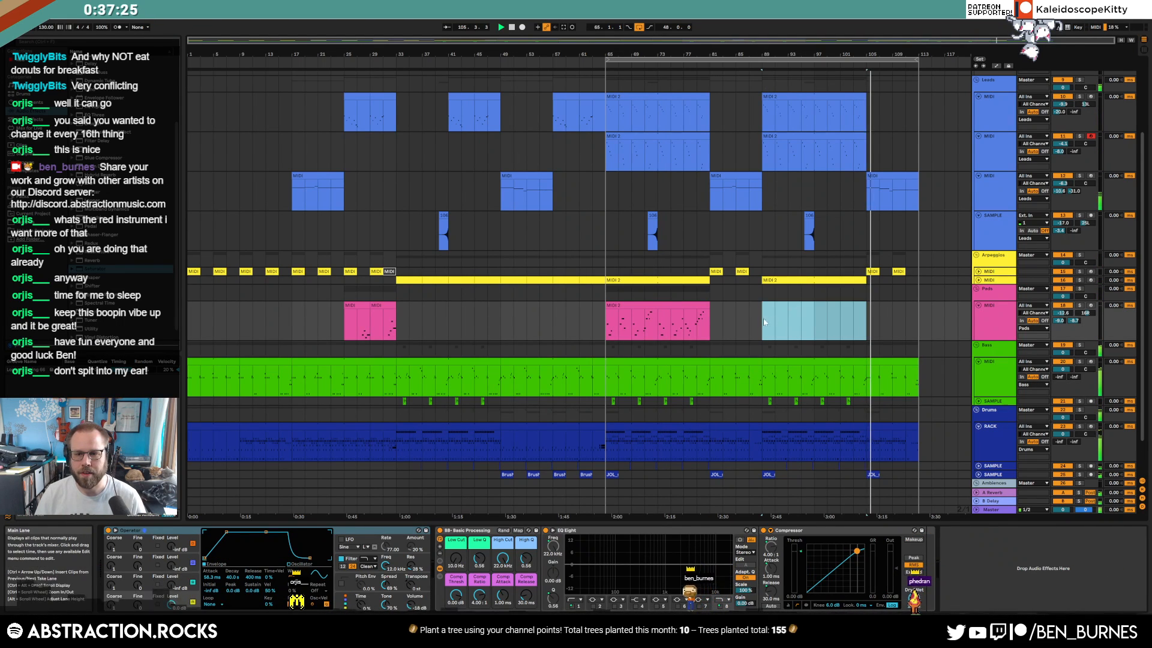
Record a Pads take from bar 89 on the armed track, then delete it
left_click(760, 322)
key("space")
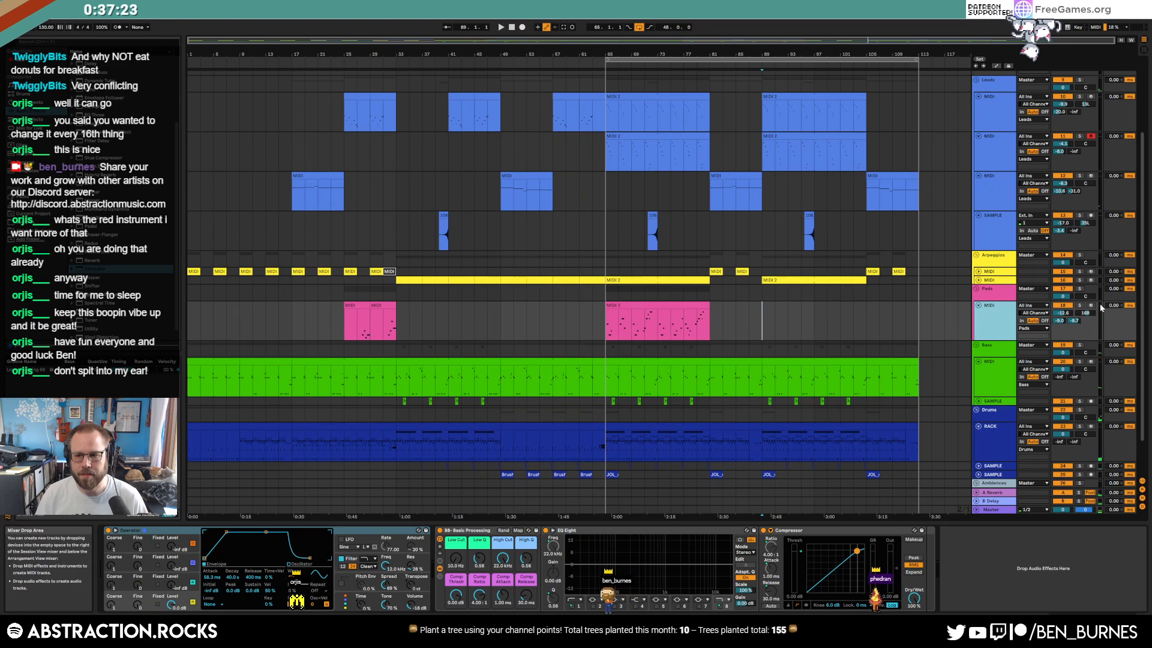
left_click(1091, 305)
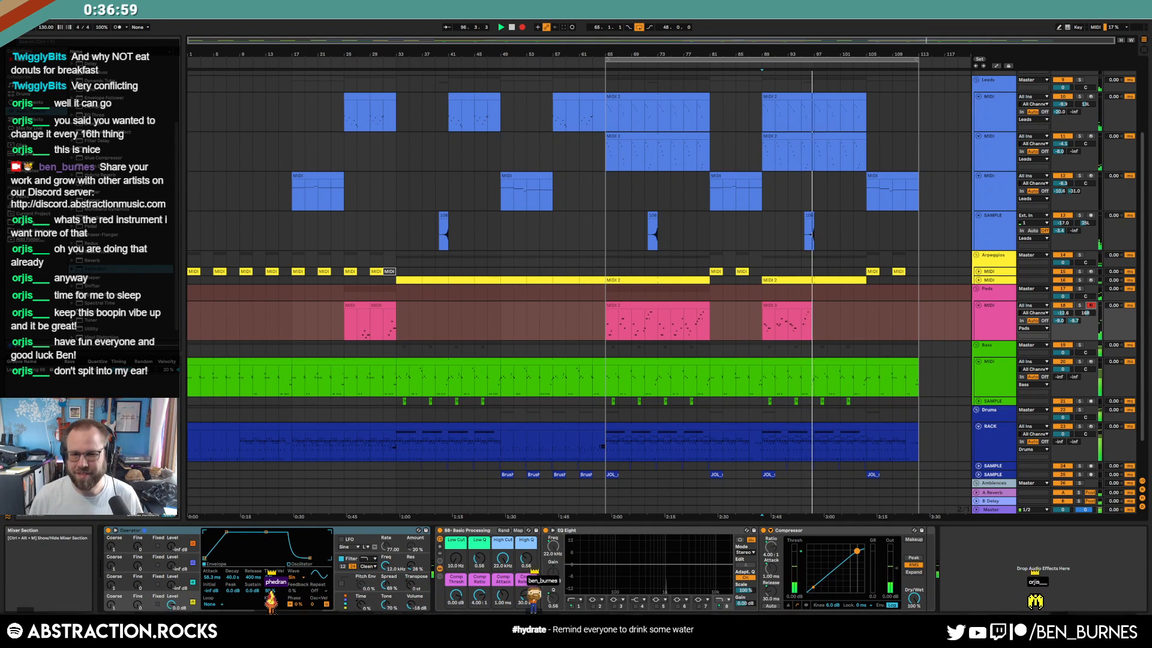
key("space")
left_click(783, 304)
key("Delete")
Copy the Pads clip starting at bar 65 and paste it at bar 89
left_click(699, 302)
key("ctrl+c")
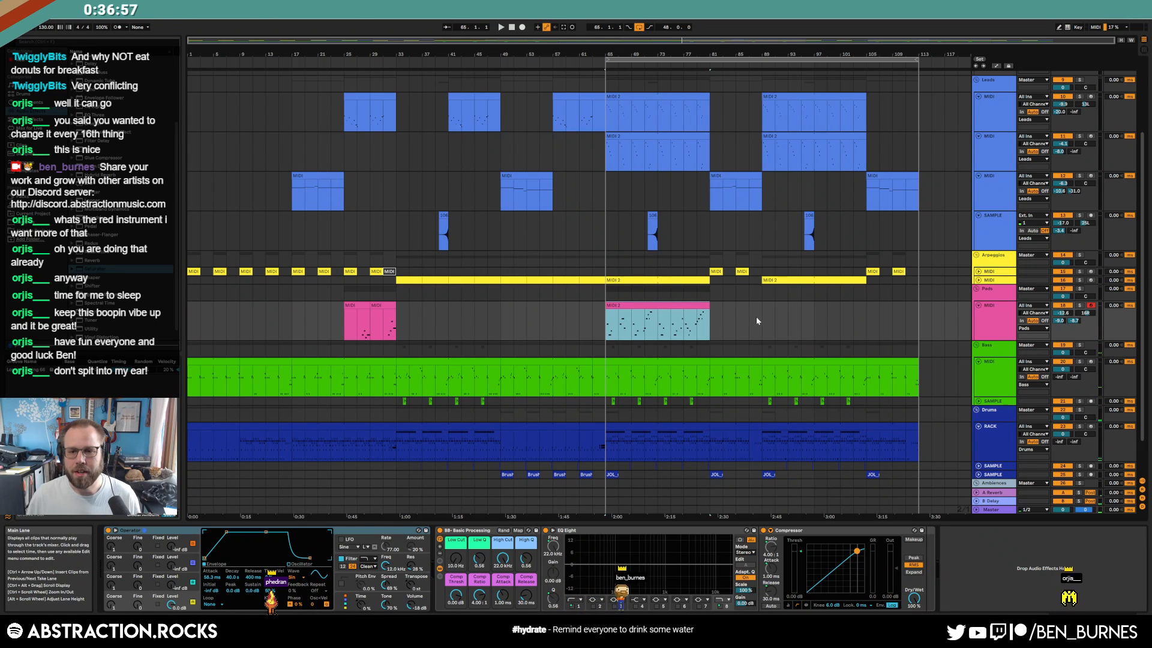
left_click(757, 316)
key("ctrl+v")
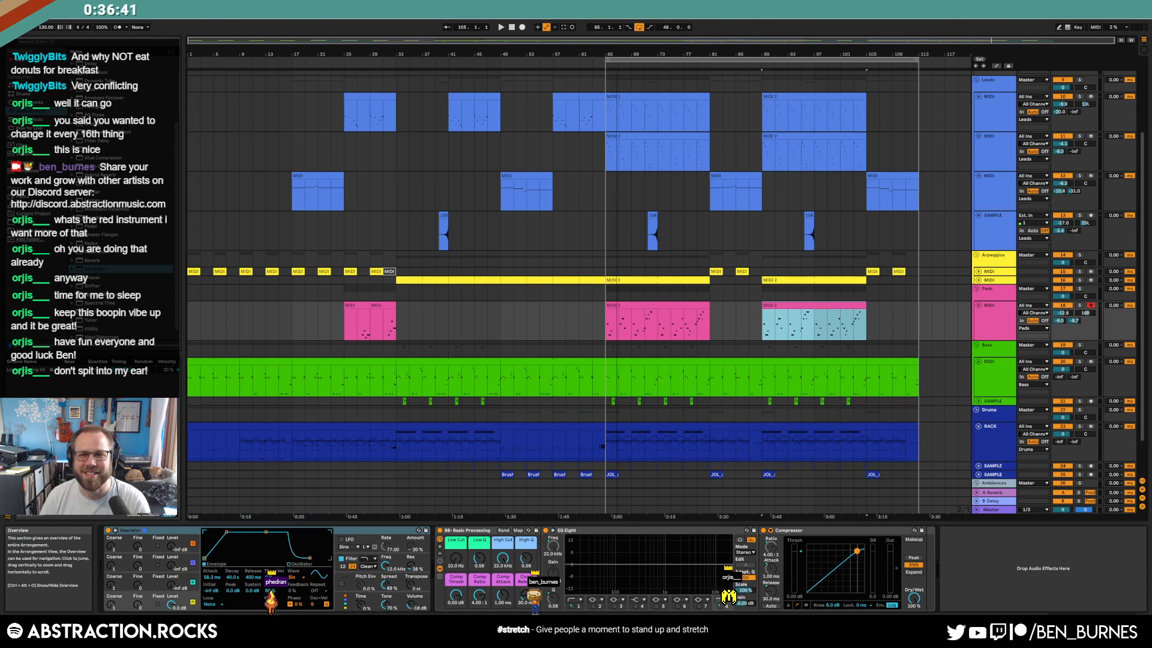
Fold the Leads, Pads, Bass and Drums RACK tracks, then open ADSR Sample Manager on SAMPLES
left_click(984, 221)
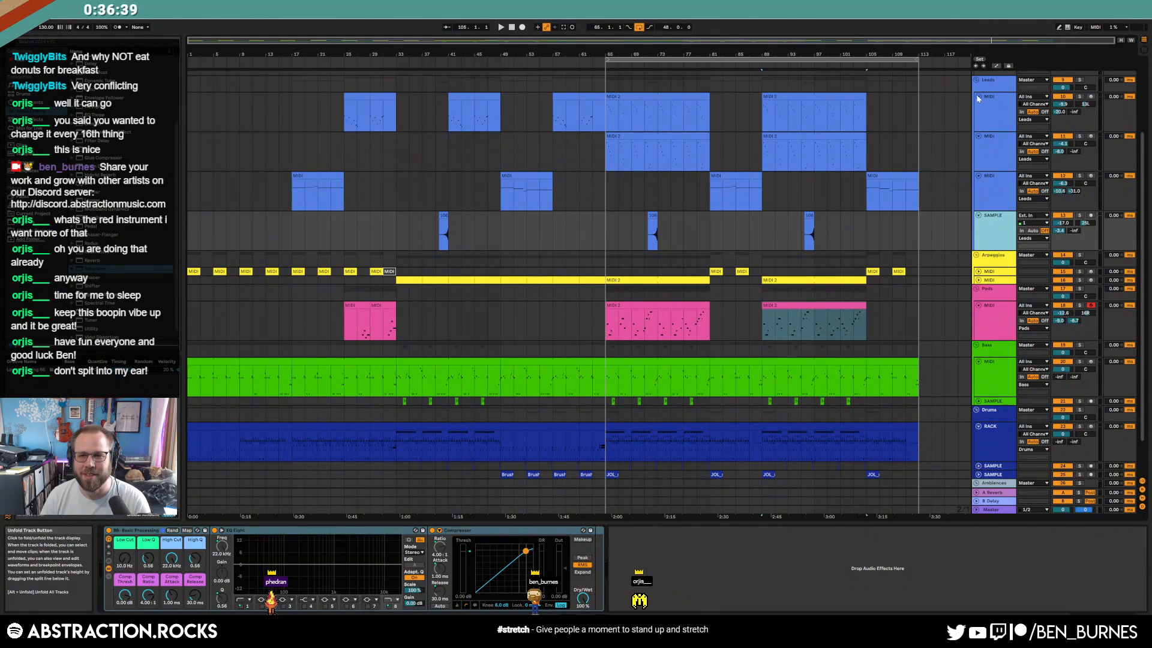
left_click(978, 96)
left_click(978, 106)
left_click(978, 113)
left_click(978, 123)
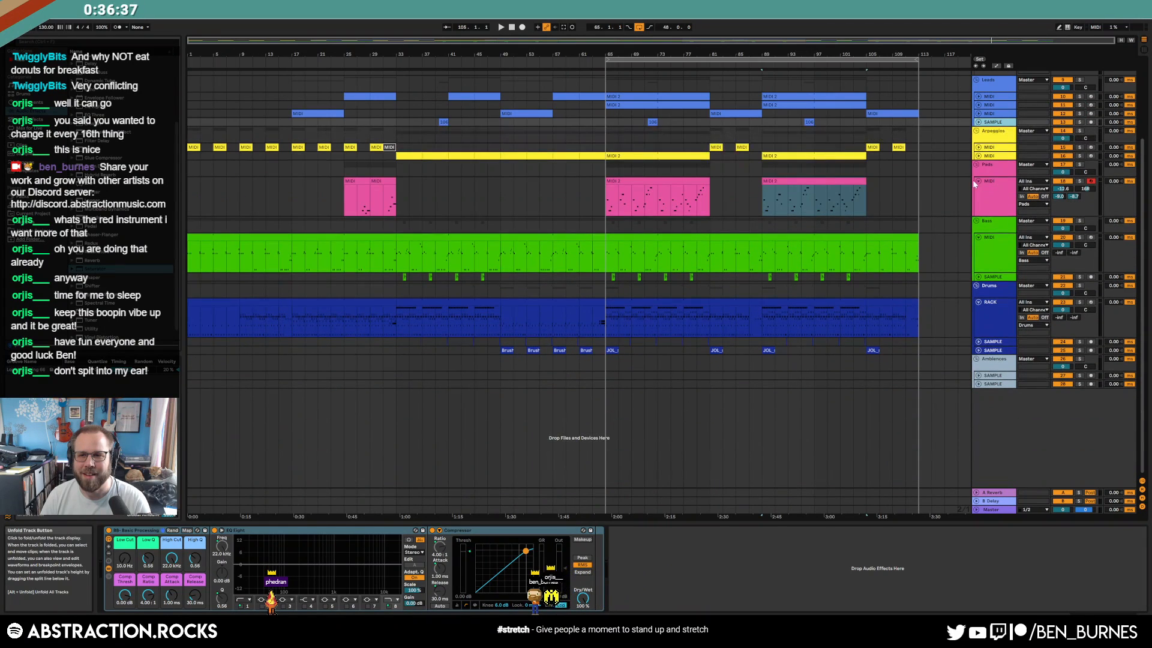
left_click(978, 179)
left_click(978, 309)
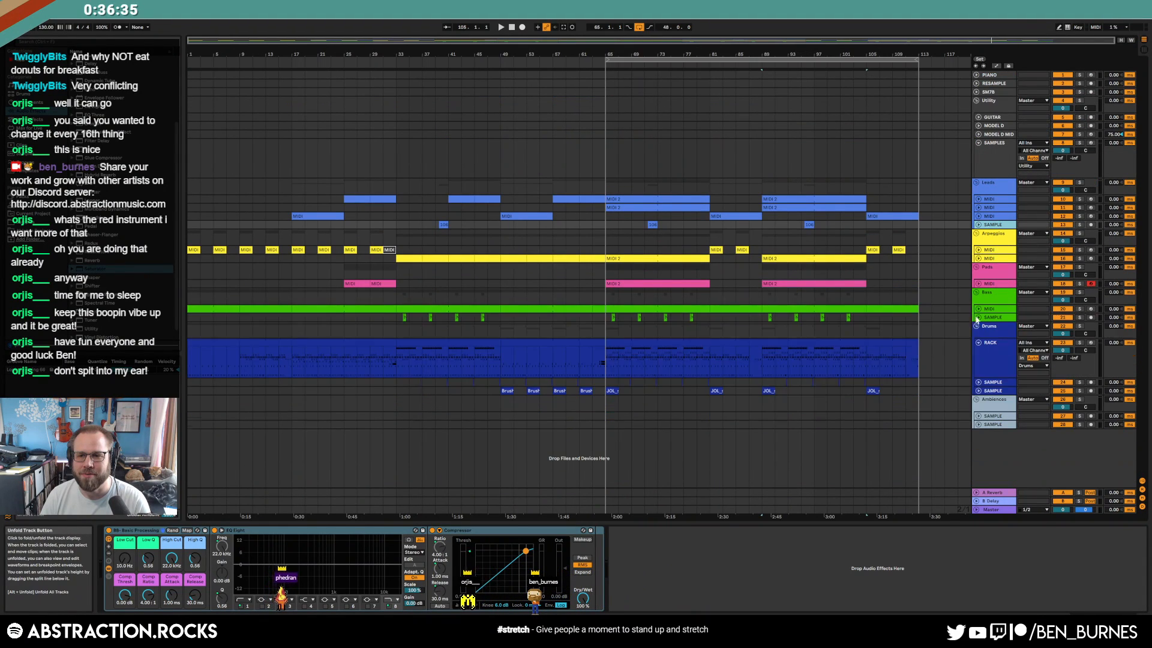
left_click(978, 342)
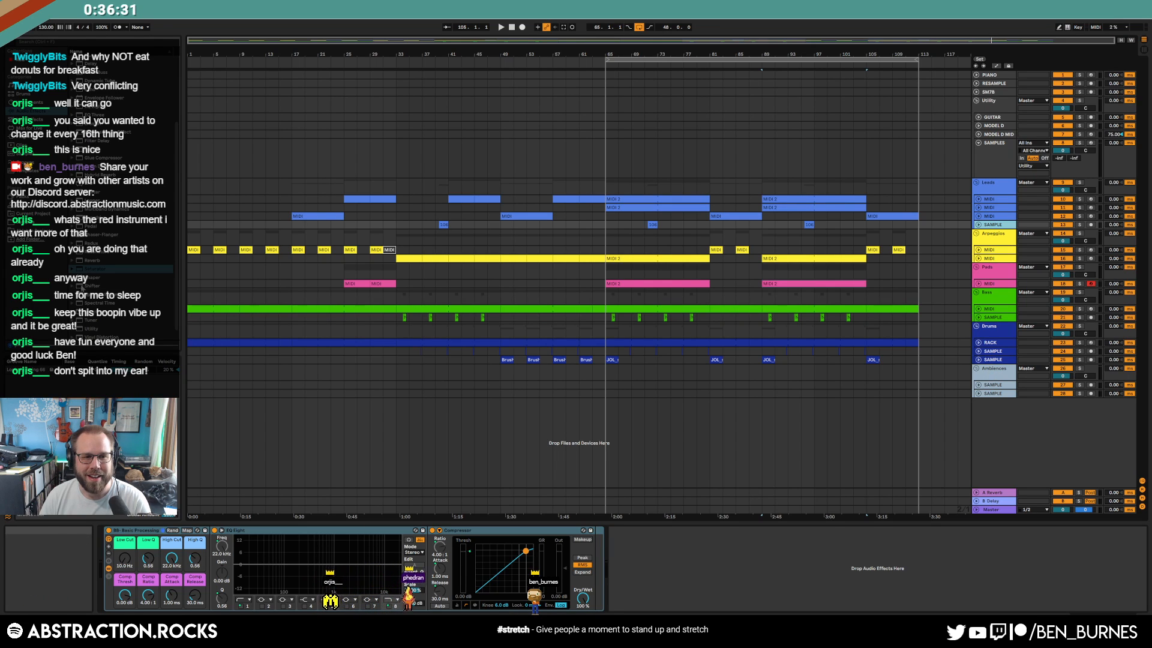
left_click(1002, 149)
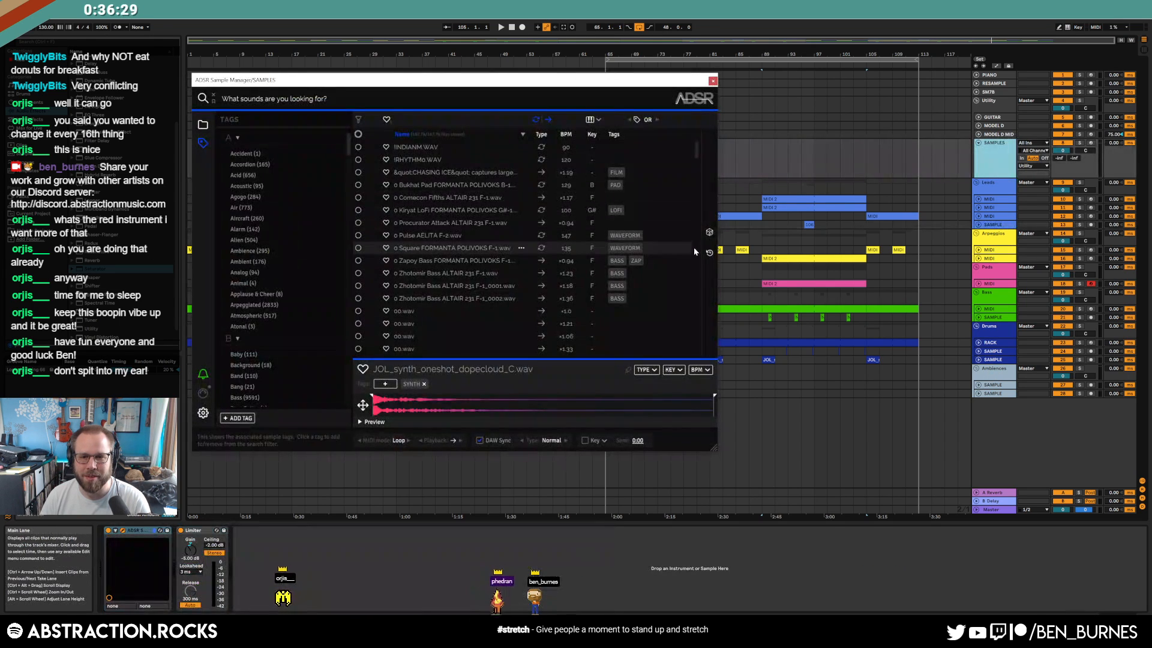
Audition a long series of random samples with the dice button
left_click(710, 233)
left_click(709, 233)
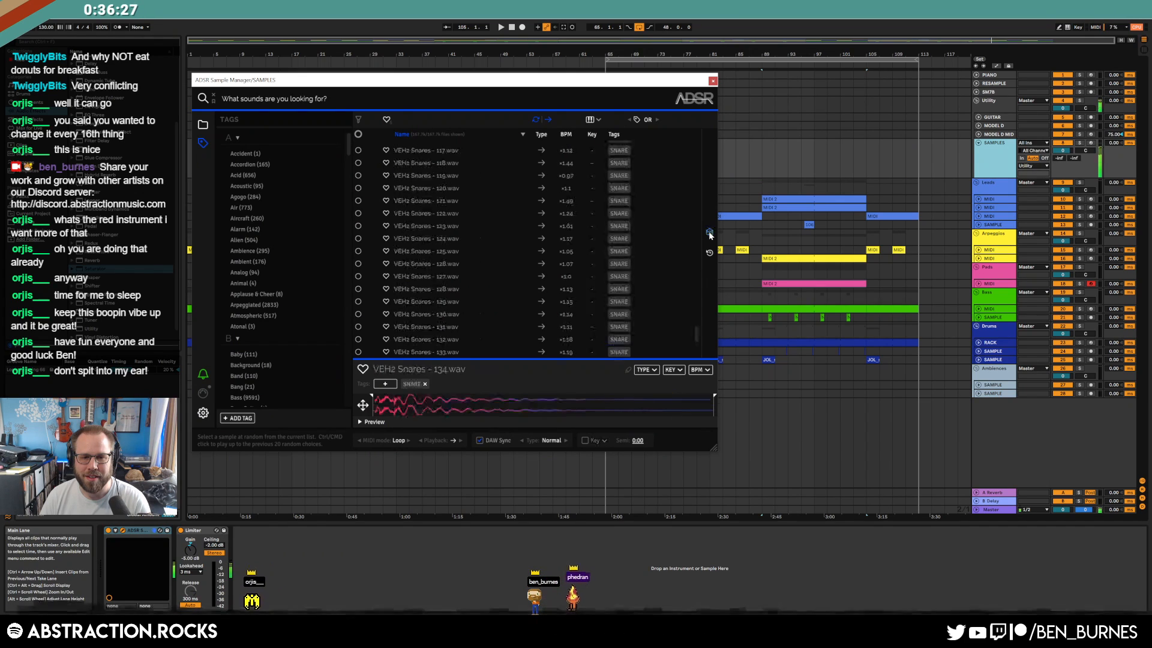
left_click(710, 234)
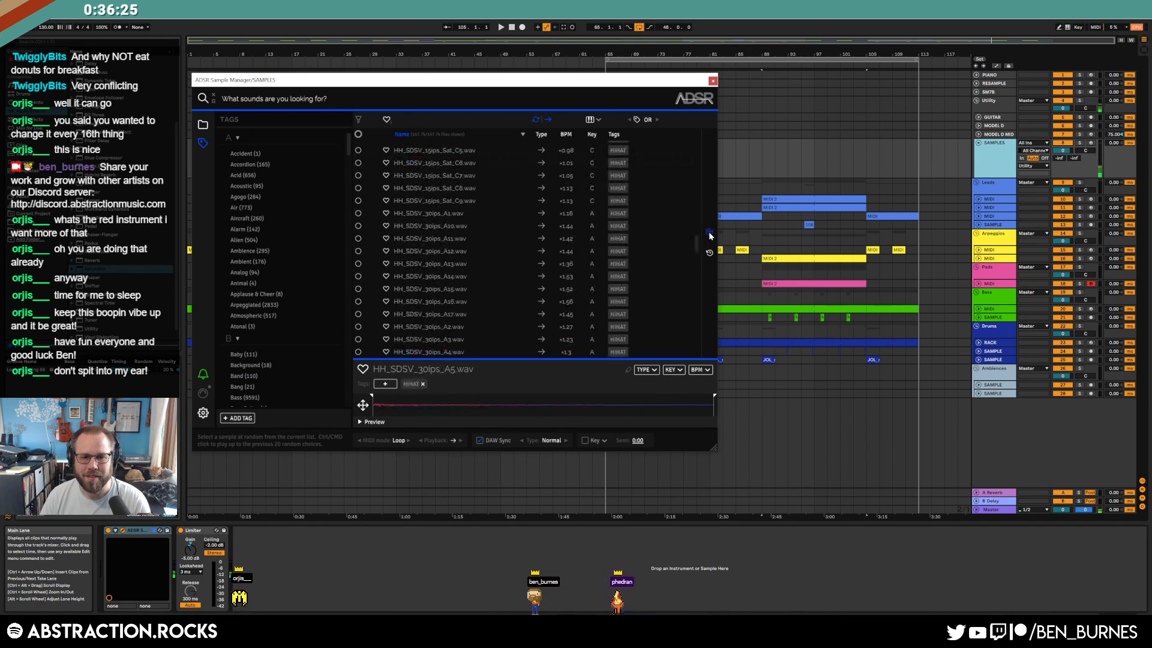
left_click(709, 234)
left_click(709, 234)
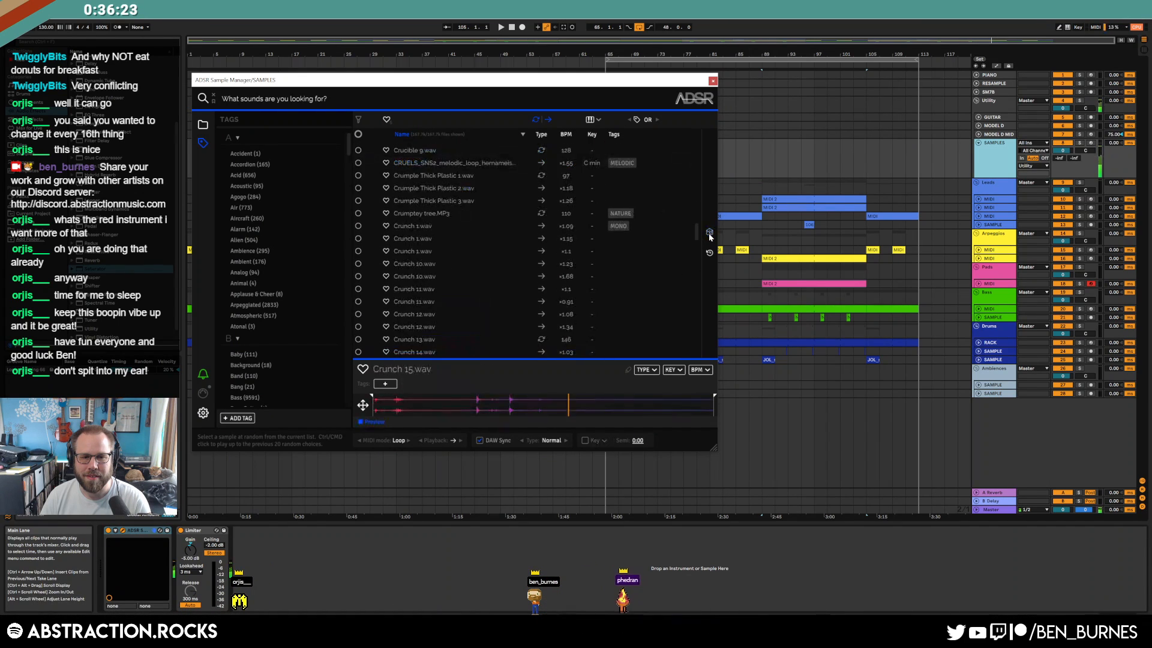
left_click(709, 234)
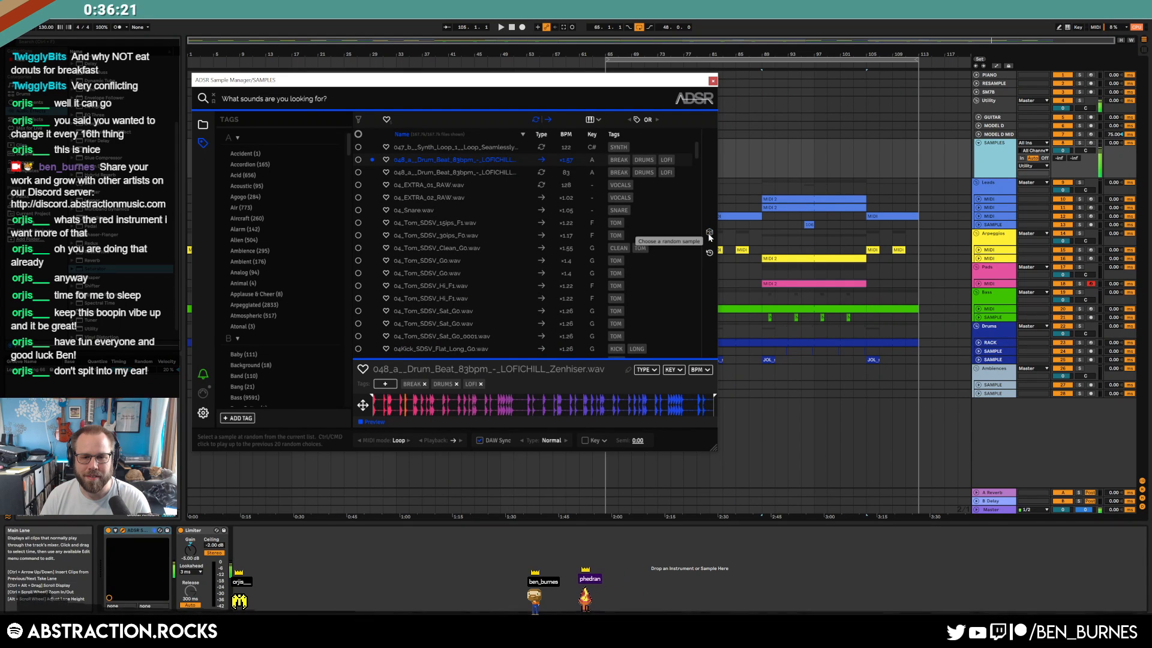
left_click(709, 234)
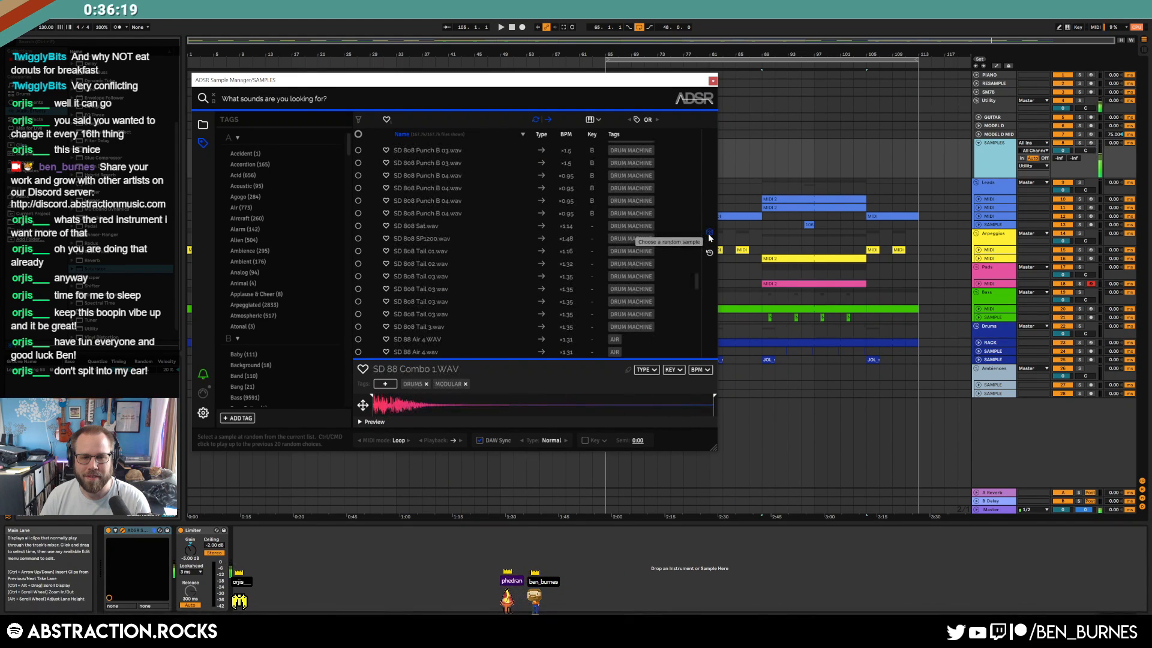
left_click(709, 234)
left_click(709, 234)
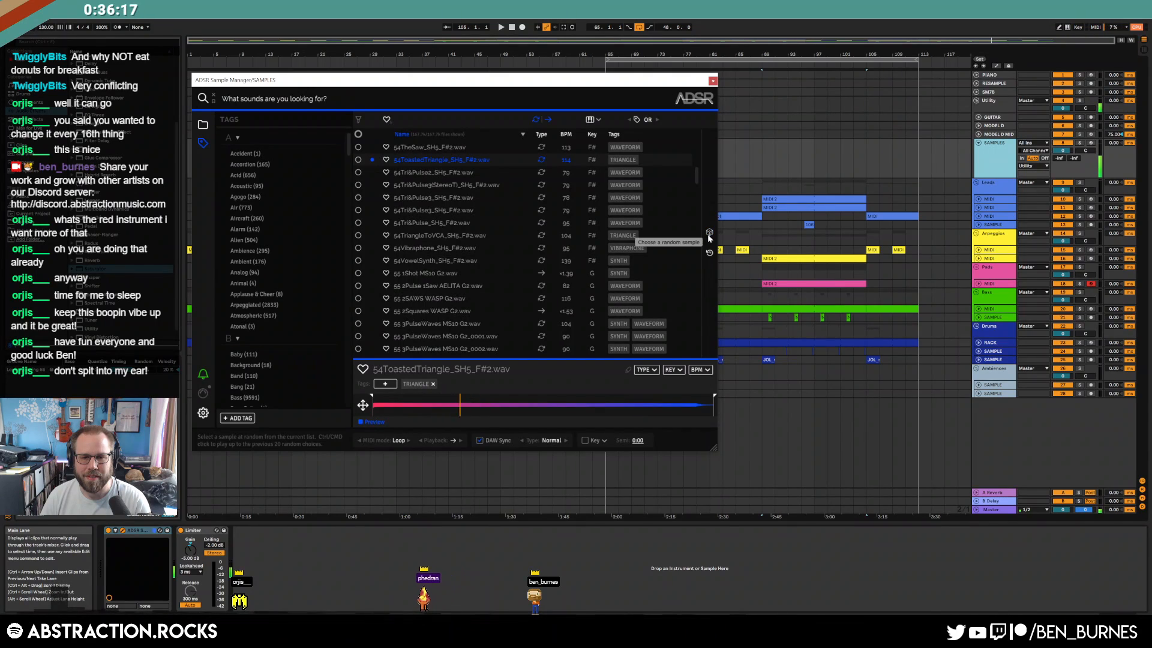
left_click(709, 234)
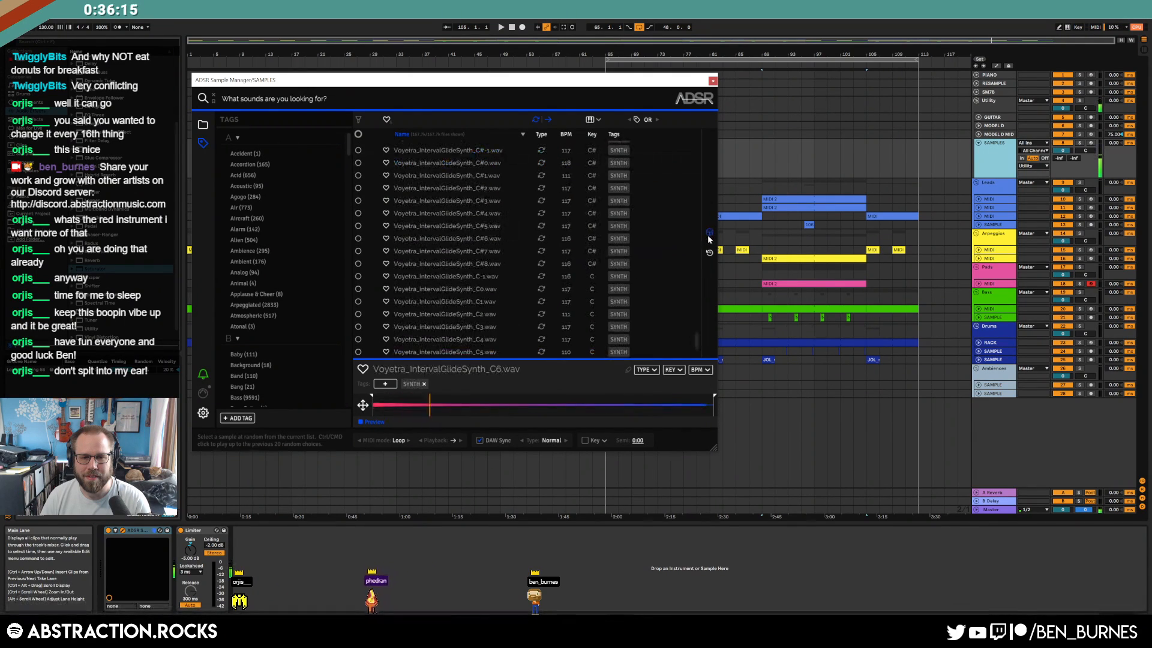
left_click(709, 234)
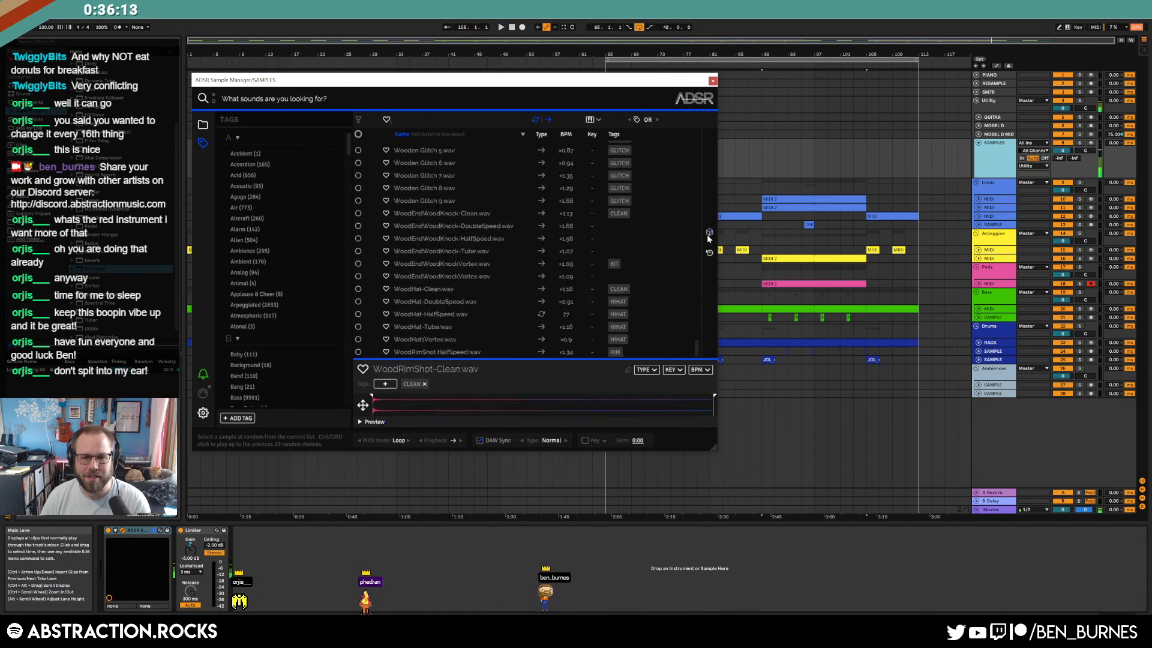
left_click(709, 234)
left_click(709, 236)
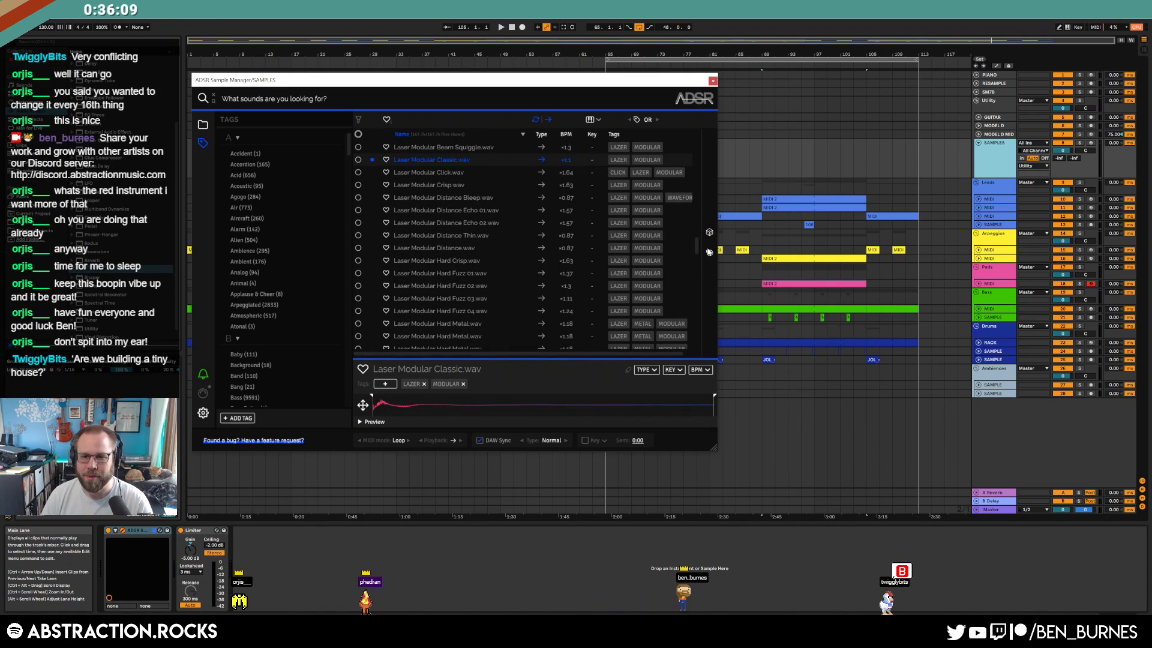
Pick VMH1 Minimal Perc 084 from Recent Files and drop it onto the drum rack
left_click(710, 255)
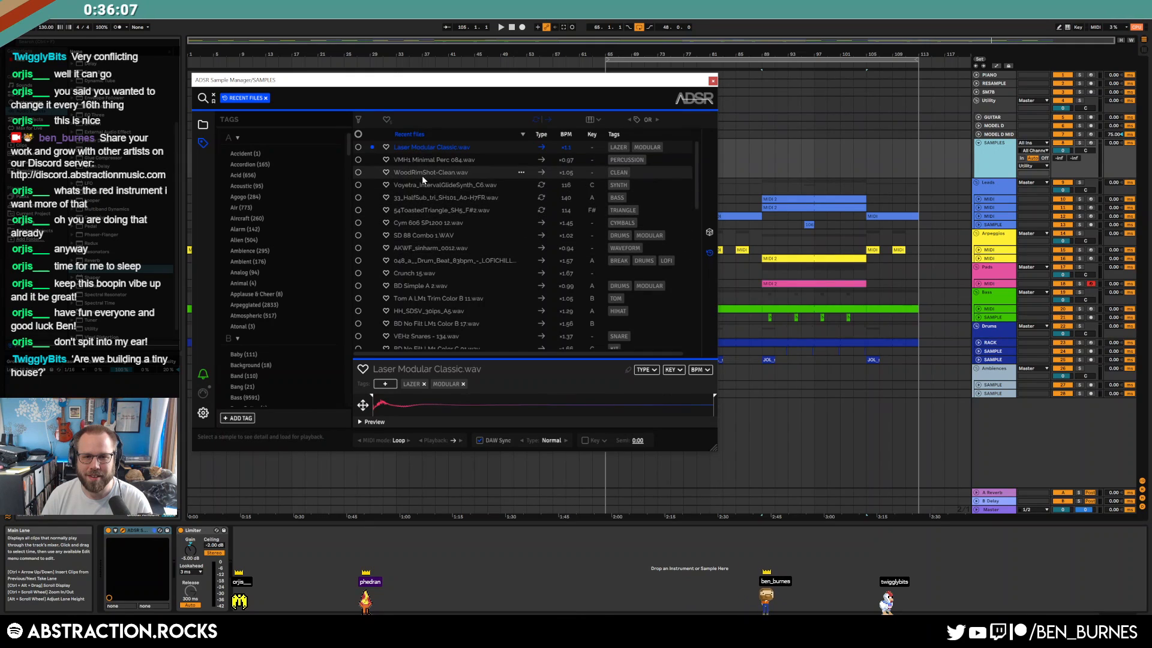
left_click(433, 161)
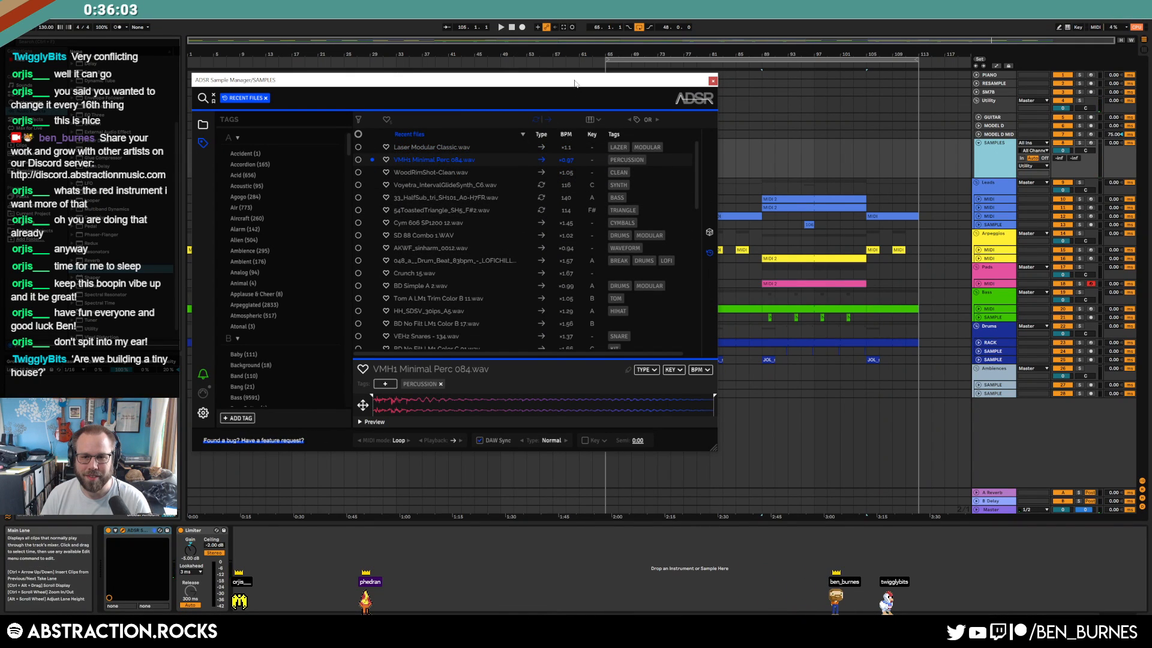
left_click_drag(574, 83, 482, 83)
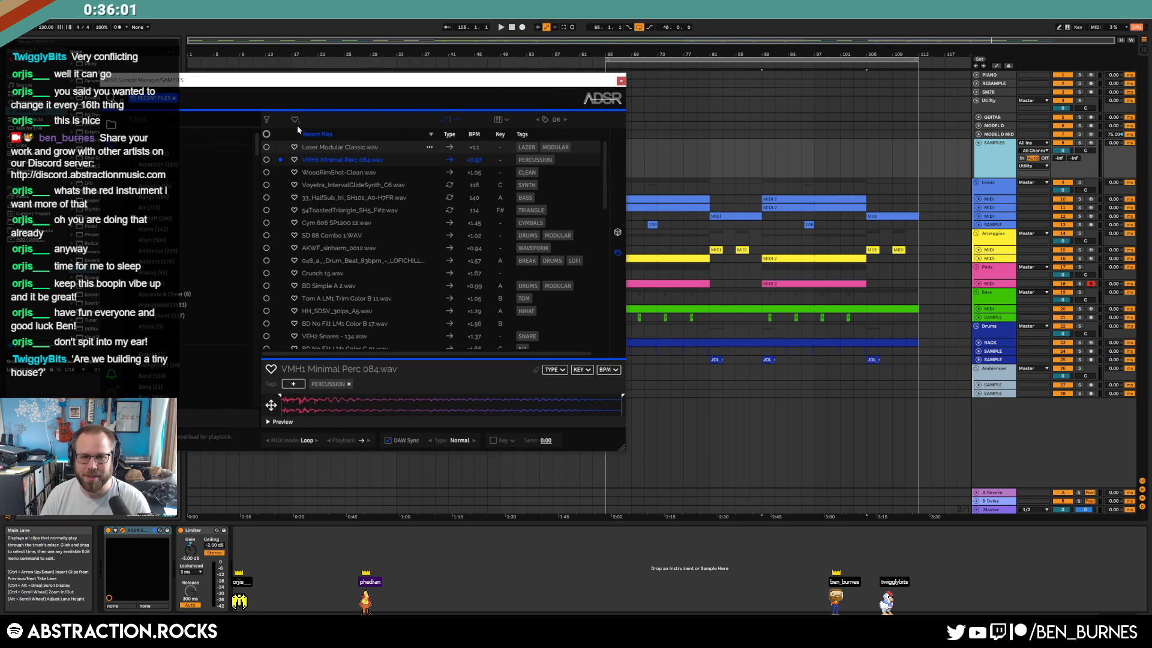
left_click_drag(990, 340, 311, 544)
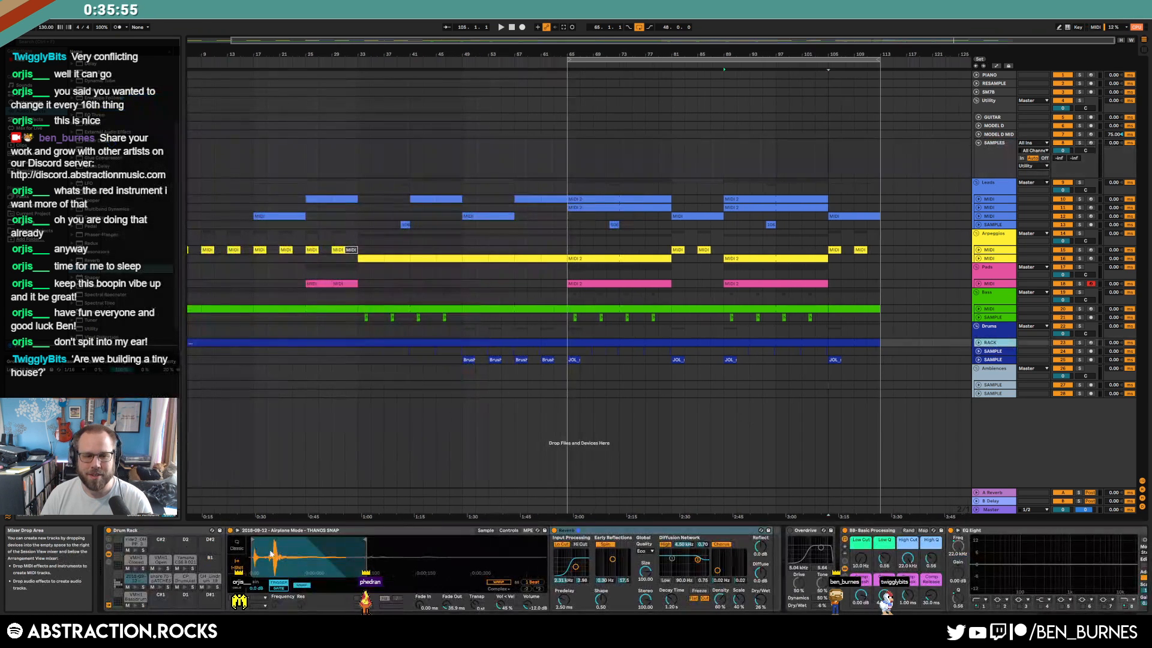
In the bars 81–89 drum clip, add a Minimal Perc hit at 1.2 and repeat it across the bar
left_click(979, 343)
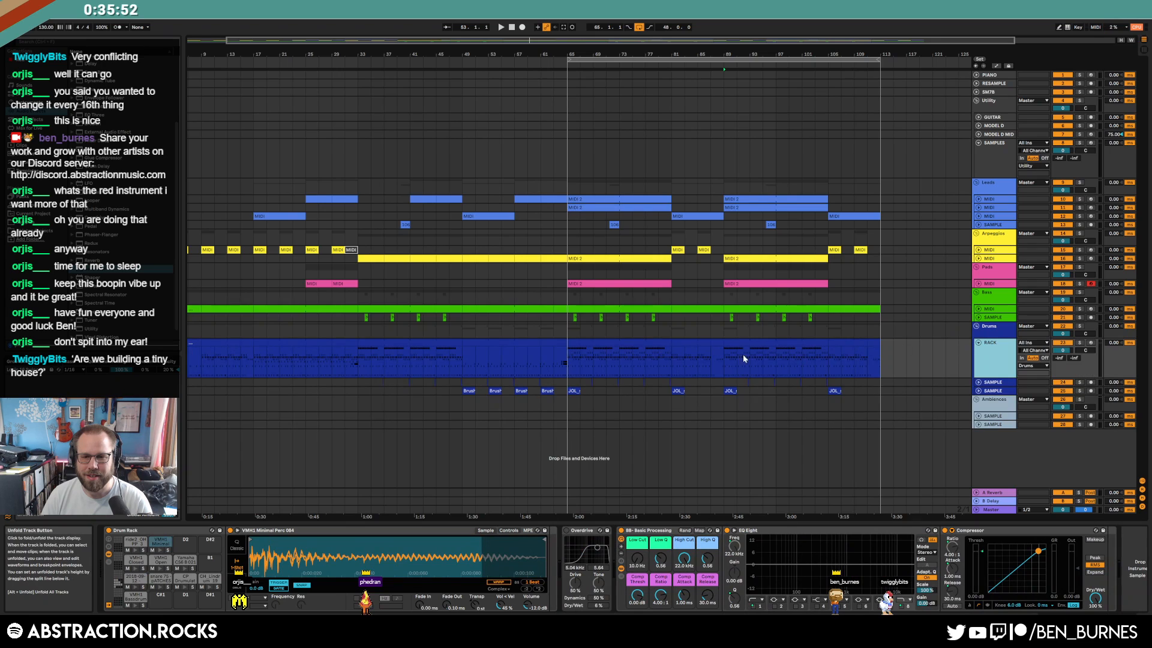
double_click(697, 341)
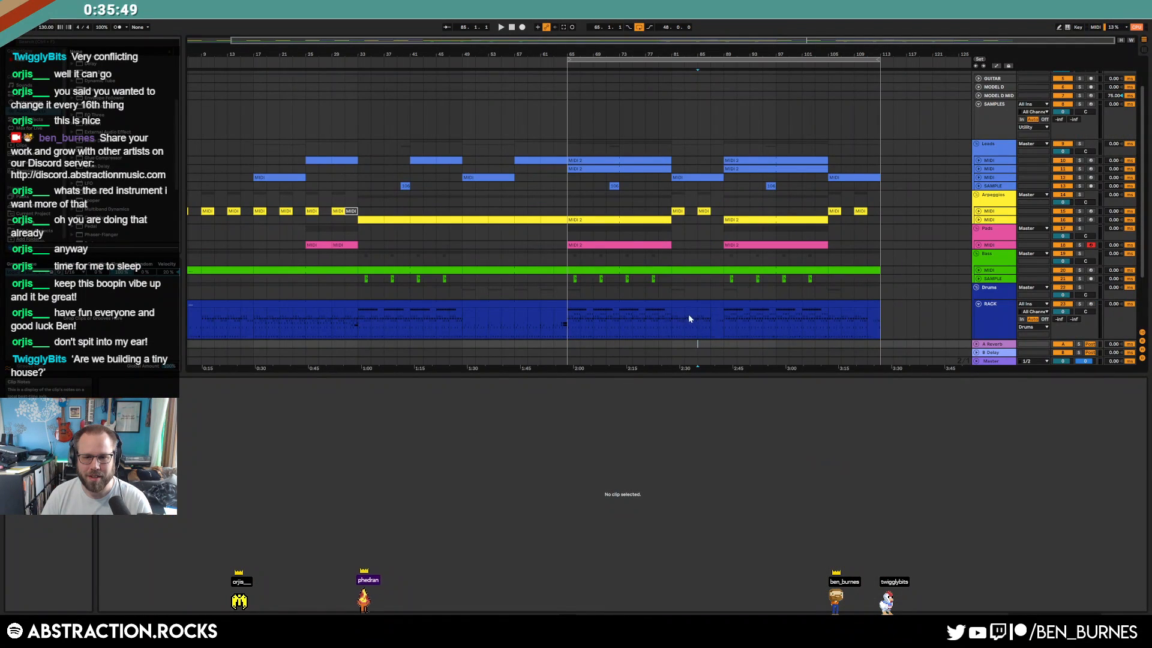
left_click(689, 302)
double_click(319, 407)
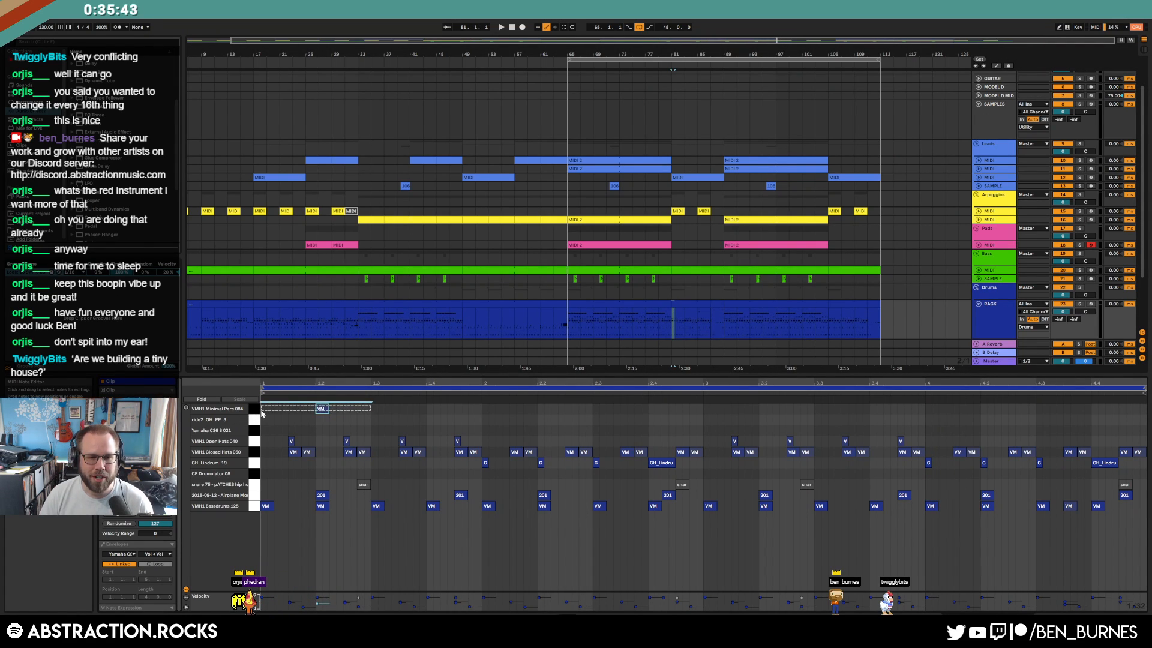
key("ctrl+d")
key("ctrl+d")
key("ctrl+d")
key("ctrl+d")
key("ctrl+d")
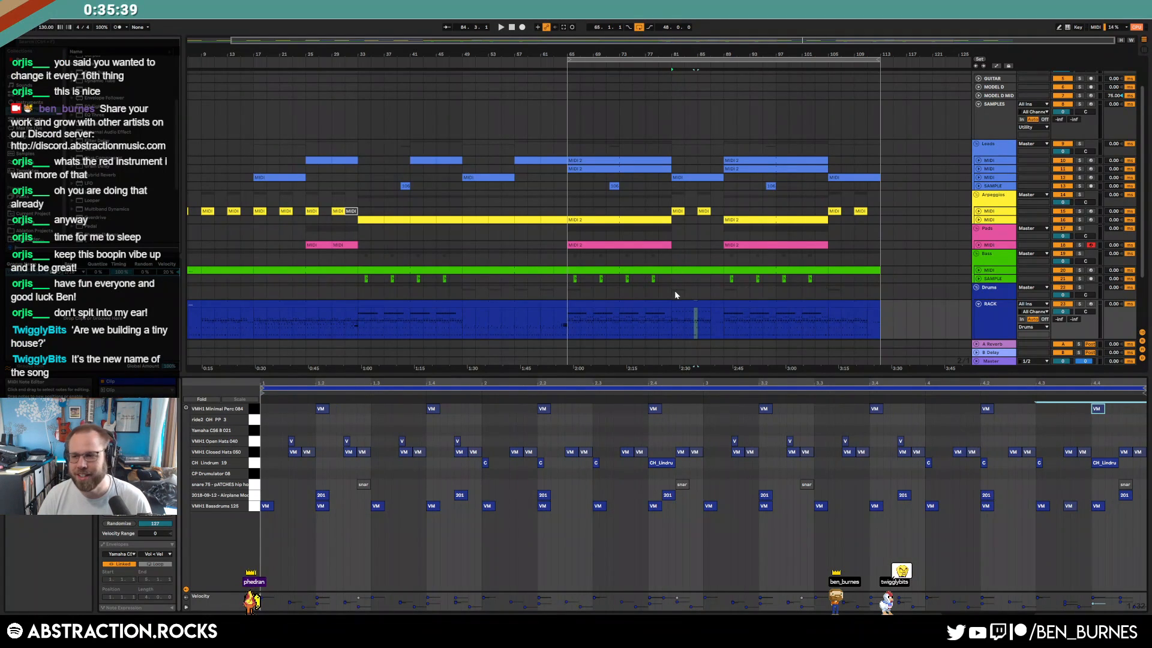
key("space")
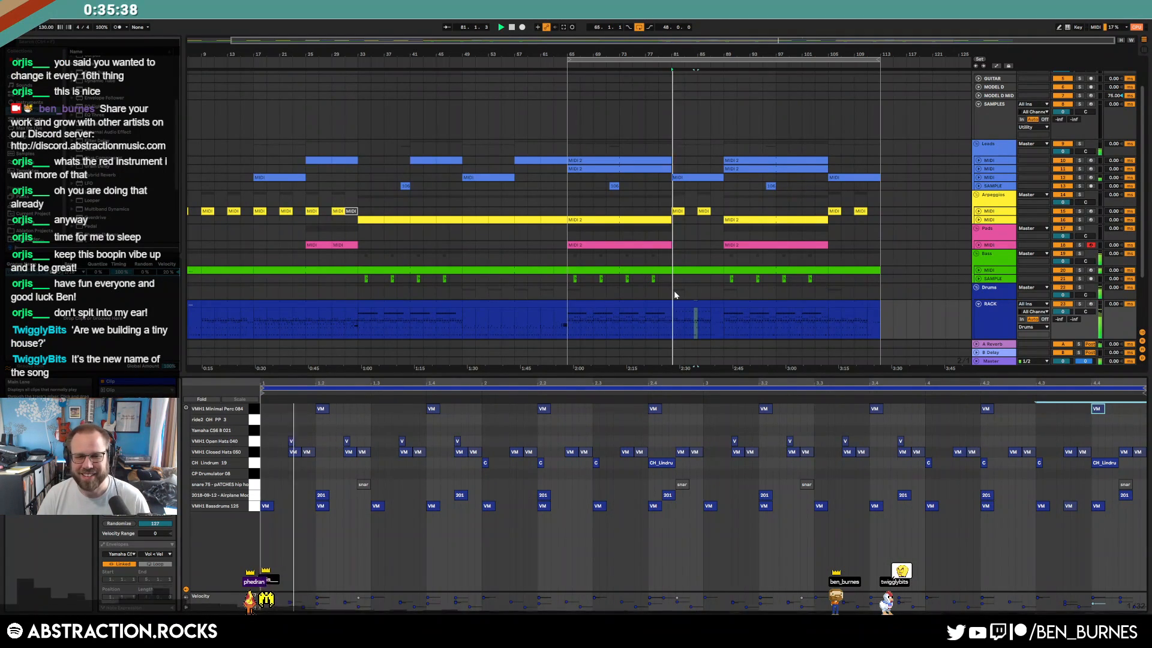
key("space")
Duplicate the last Minimal Perc hit three more times and play back the new hits
left_click(254, 409)
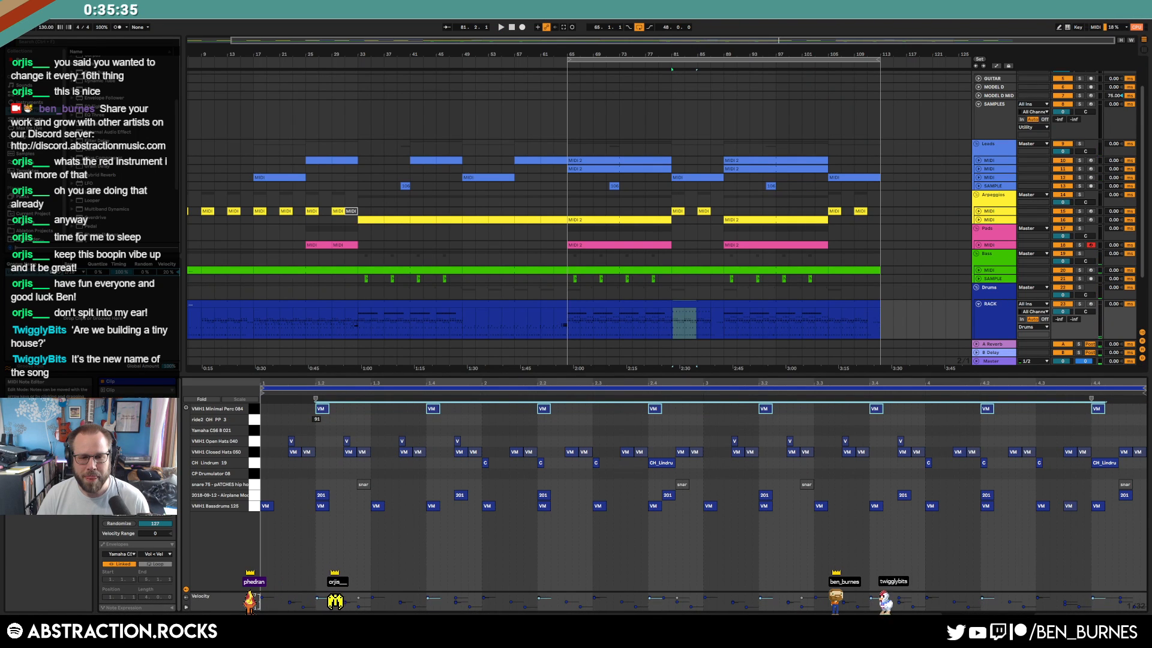
key("shift+Tab")
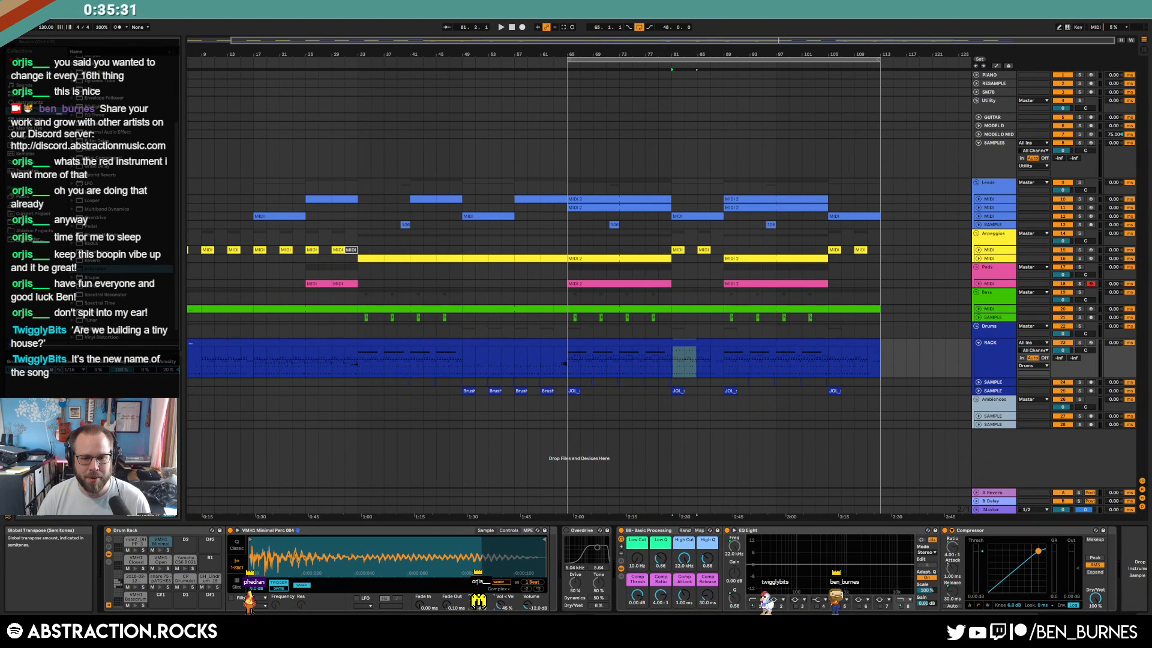
key("space")
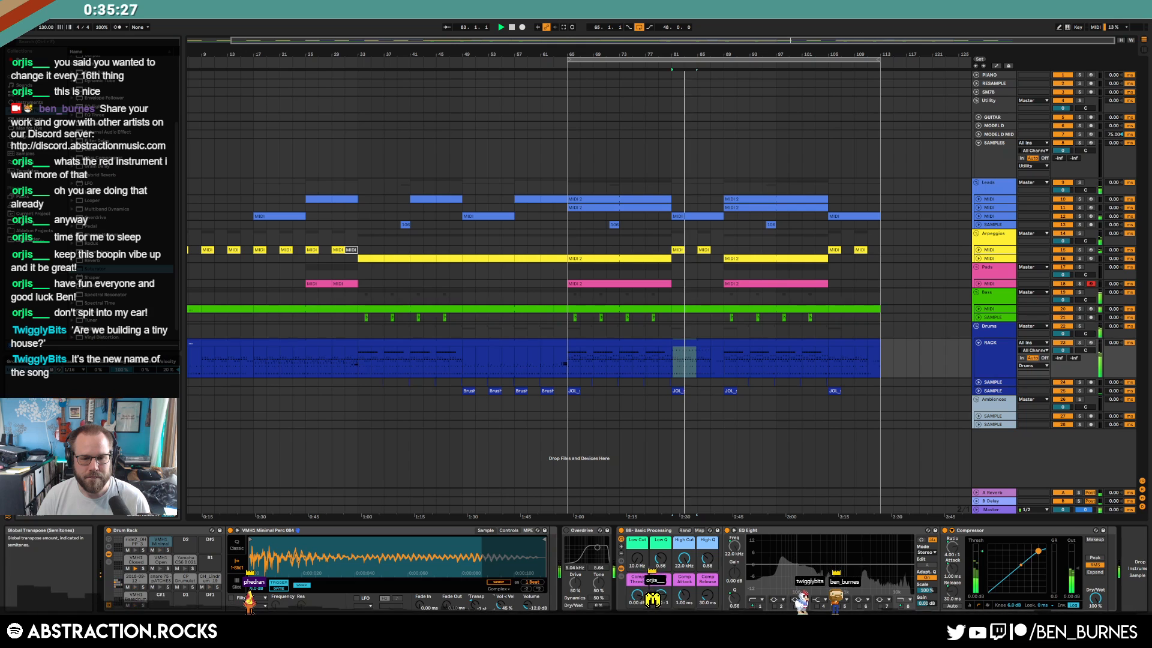
double_click(701, 343)
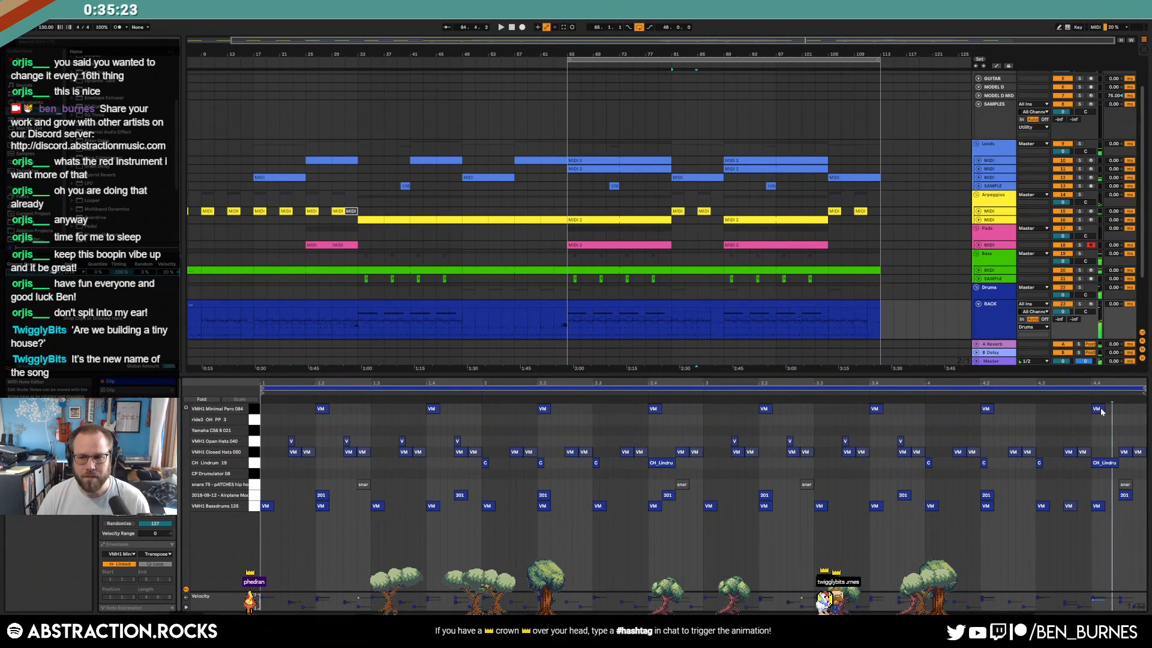
key("ctrl+d")
key("ctrl+d")
key("ctrl+d")
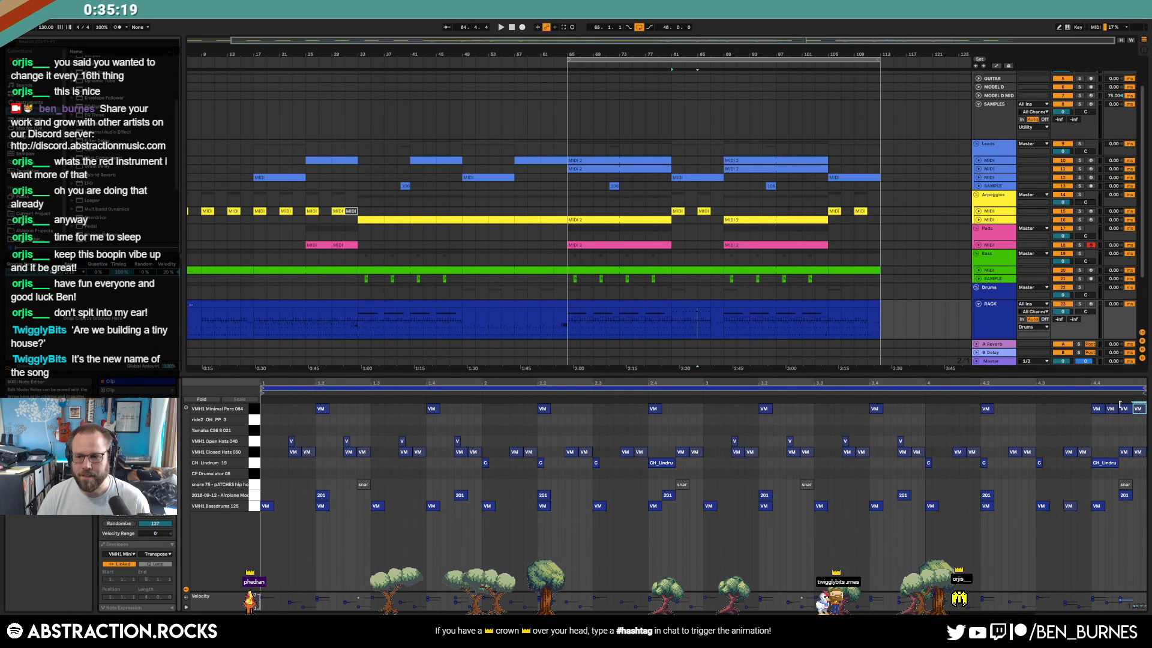
key("space")
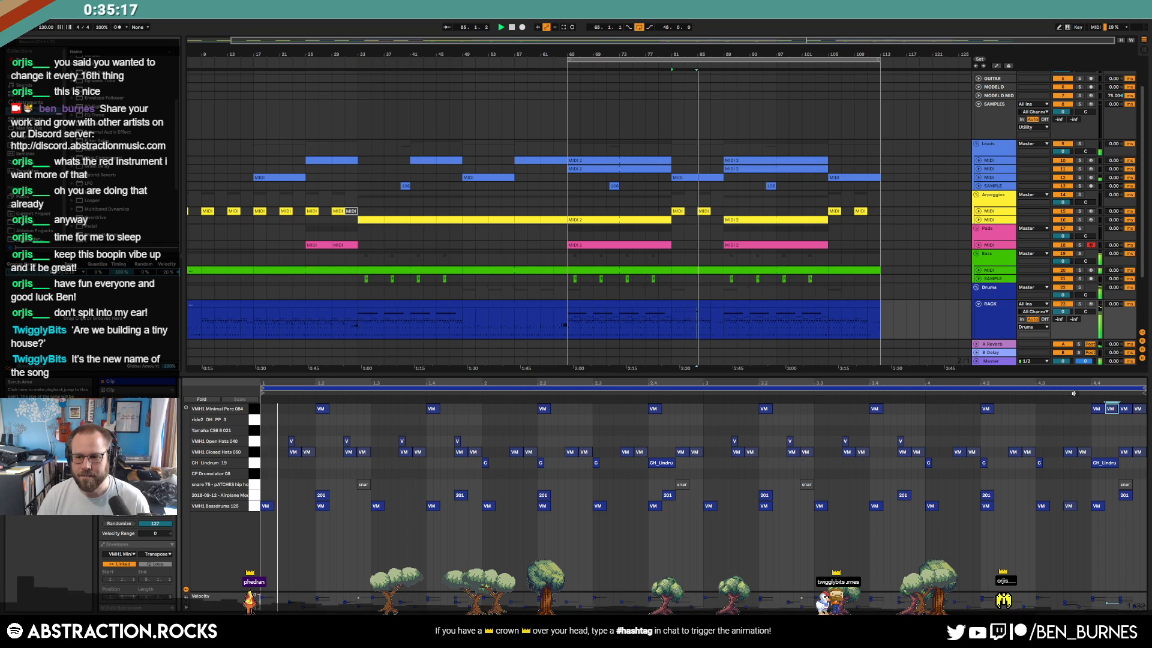
Paste the Minimal Perc pattern into the drum clip at bar 105
left_click(254, 408)
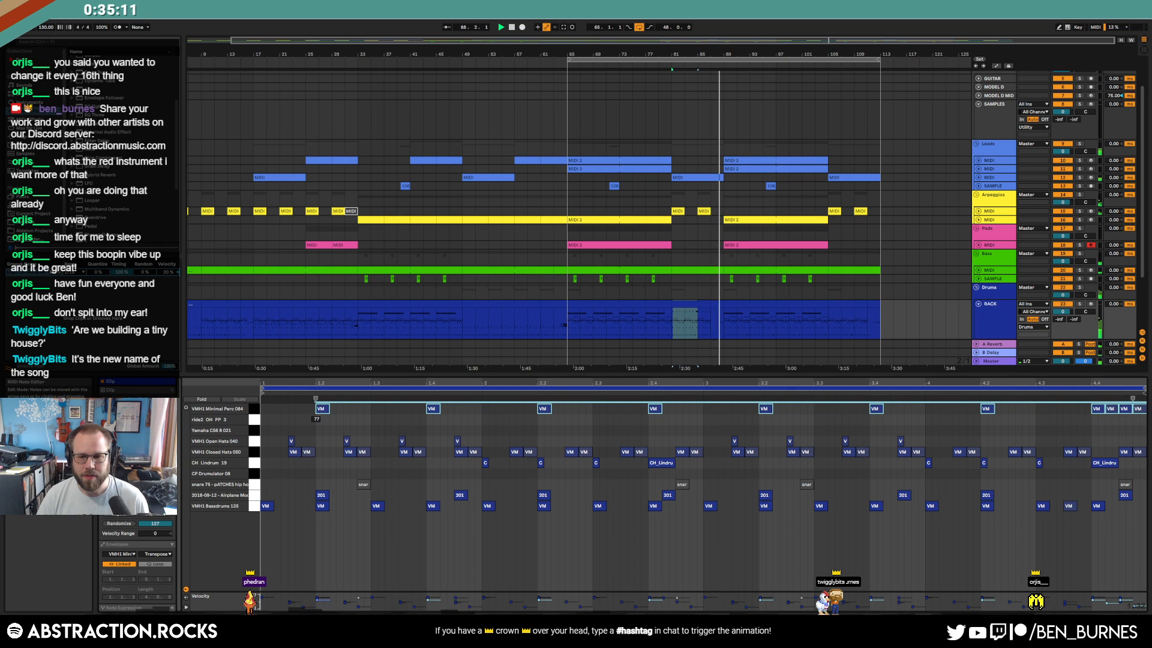
left_click_drag(687, 326, 731, 303)
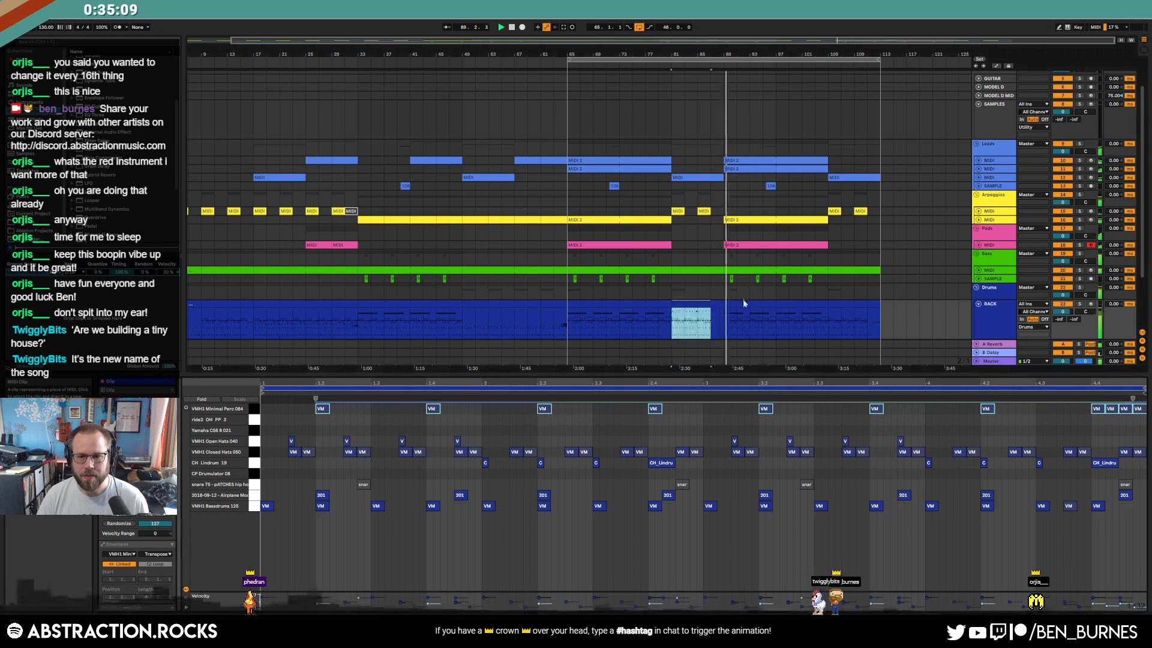
left_click(837, 307)
key("ctrl+v")
key("shift+Tab")
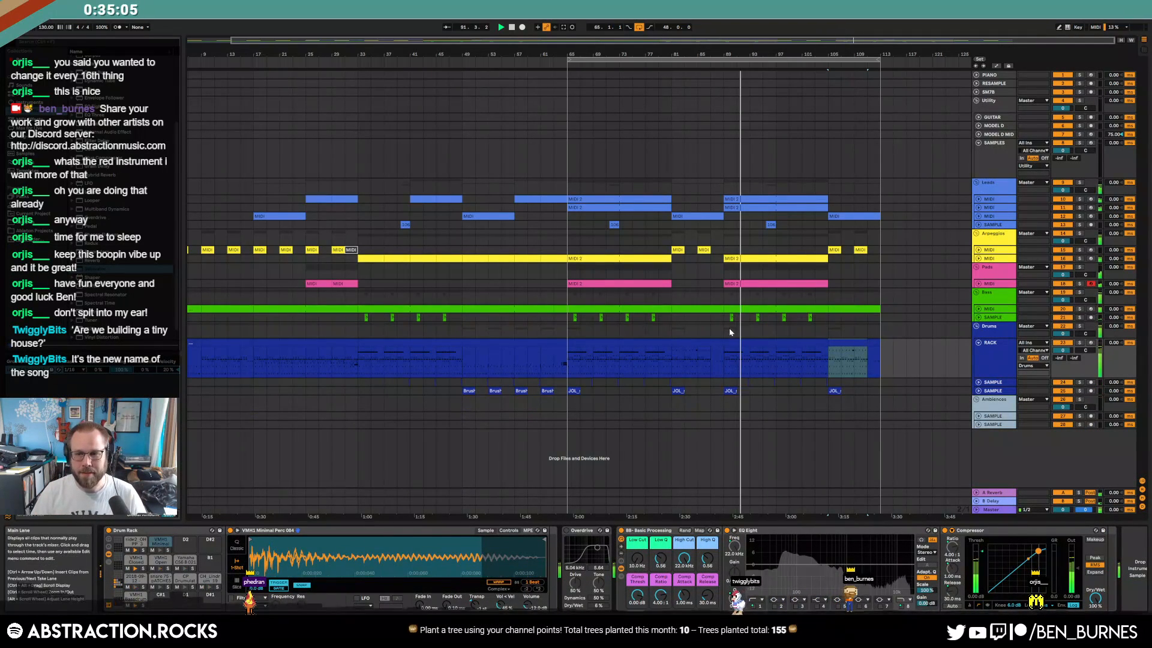
Copy the four Minimal Perc notes at 4.4 into the bars 87–89 drum clip
double_click(692, 343)
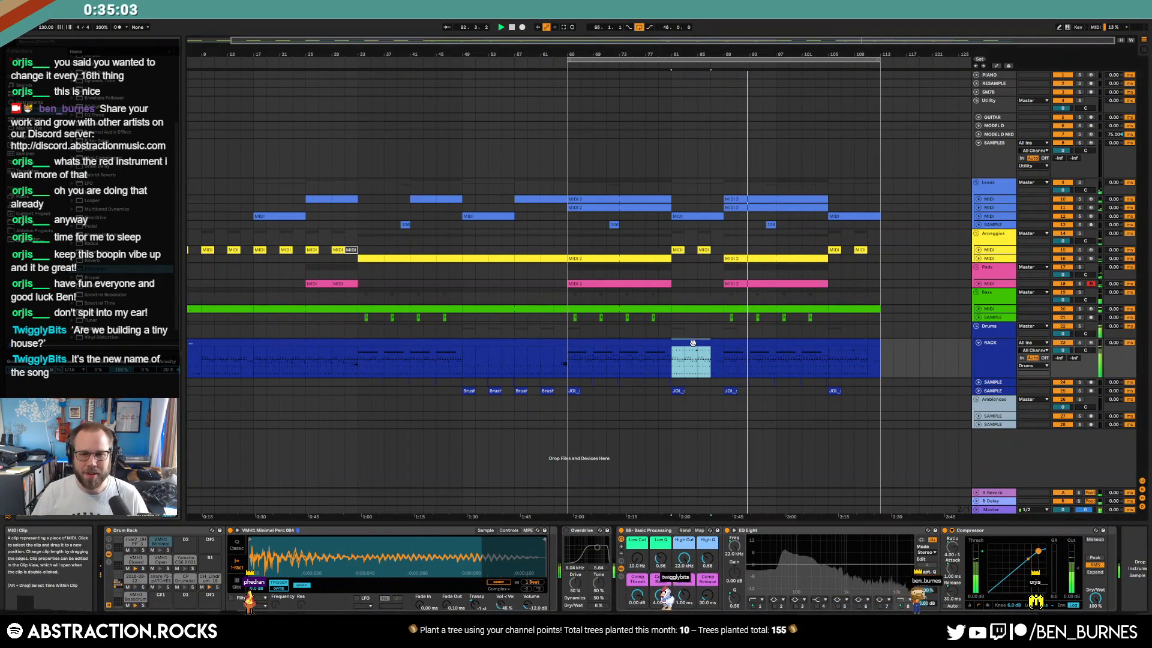
left_click_drag(1089, 428, 1143, 406)
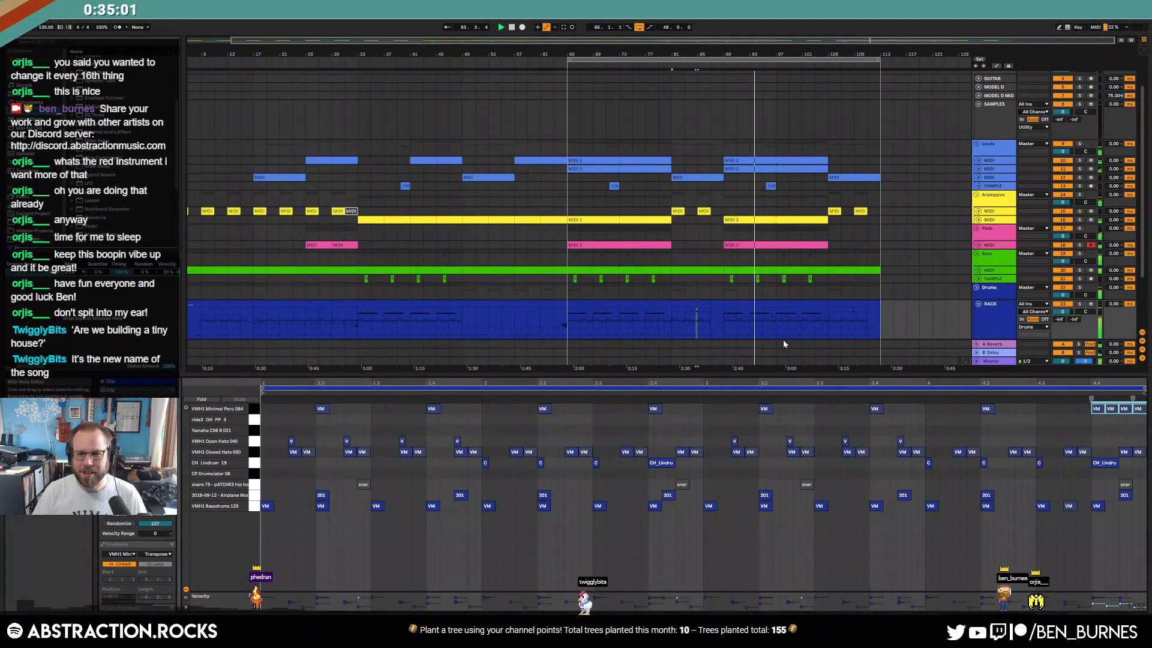
left_click(720, 302)
left_click(1038, 418)
key("ctrl+v")
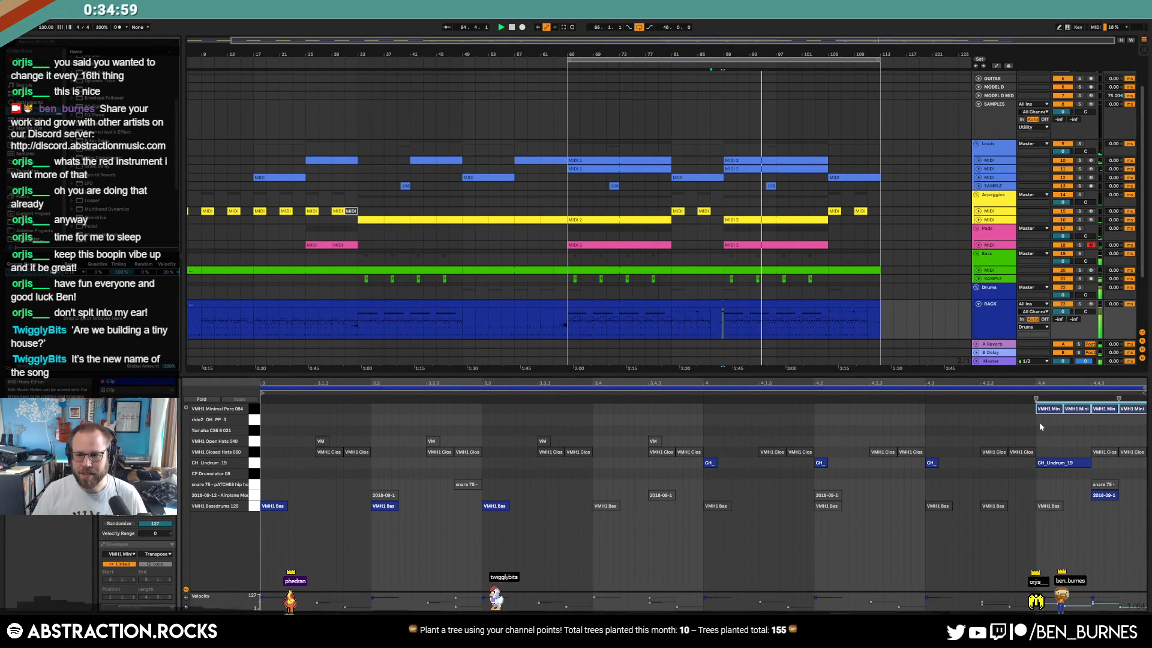
left_click(719, 300)
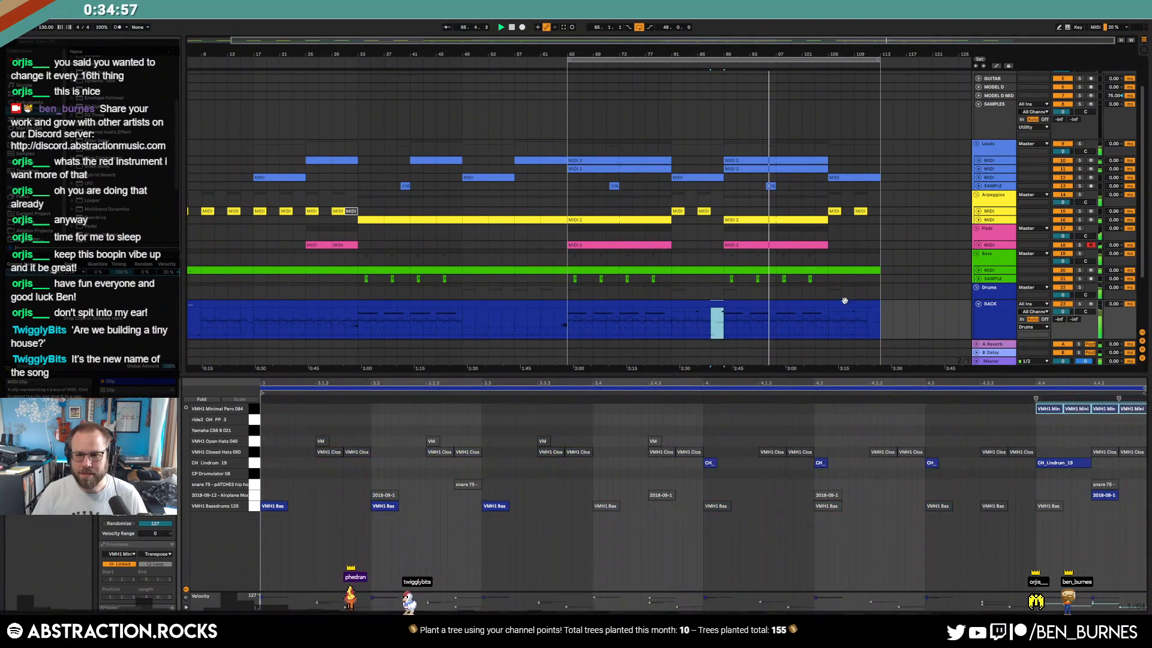
left_click(875, 305)
key("shift+Tab")
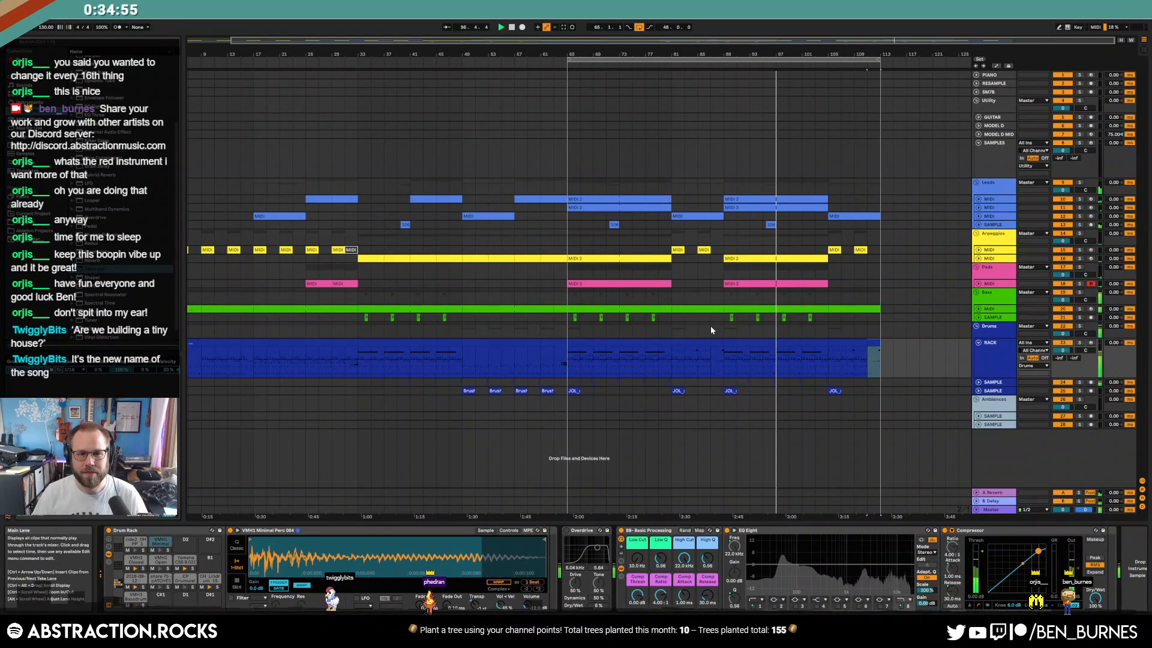
Expand the Bass and Pads tracks and lower the Pads send A to -17.2 dB
left_click(978, 309)
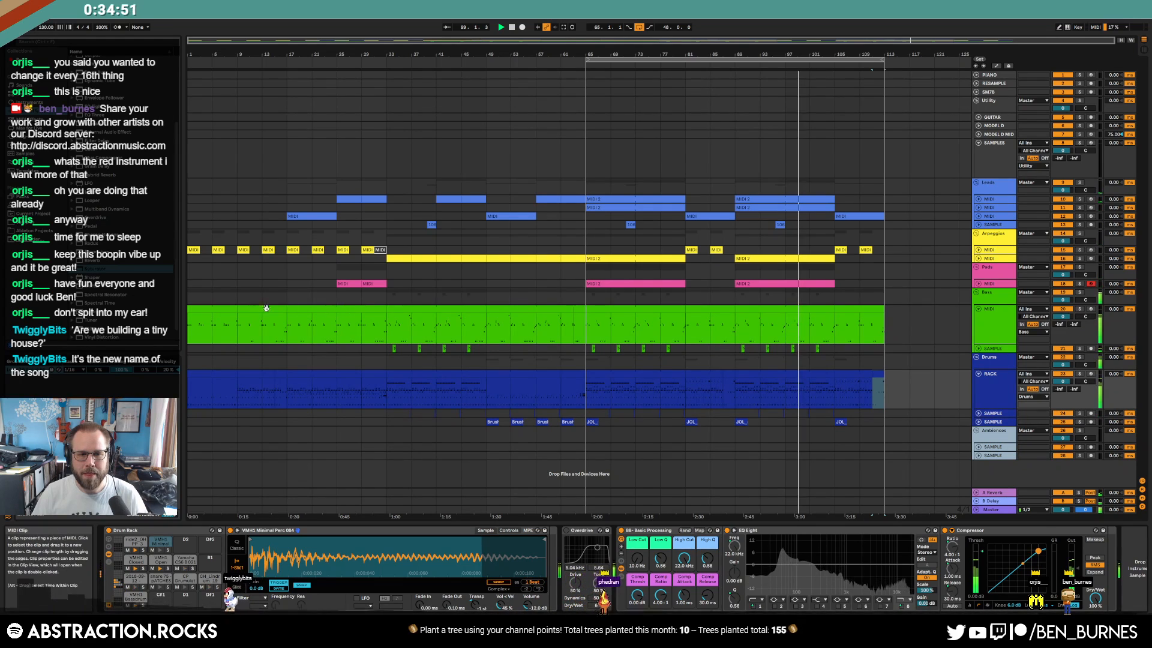
left_click(311, 311)
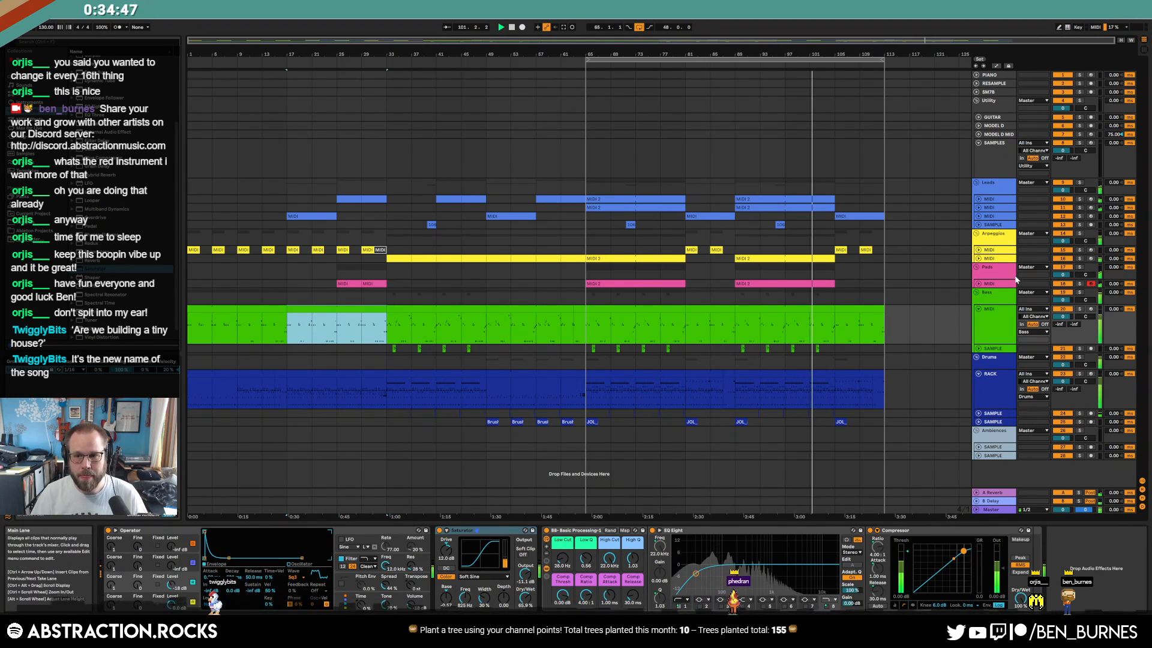
left_click(979, 284)
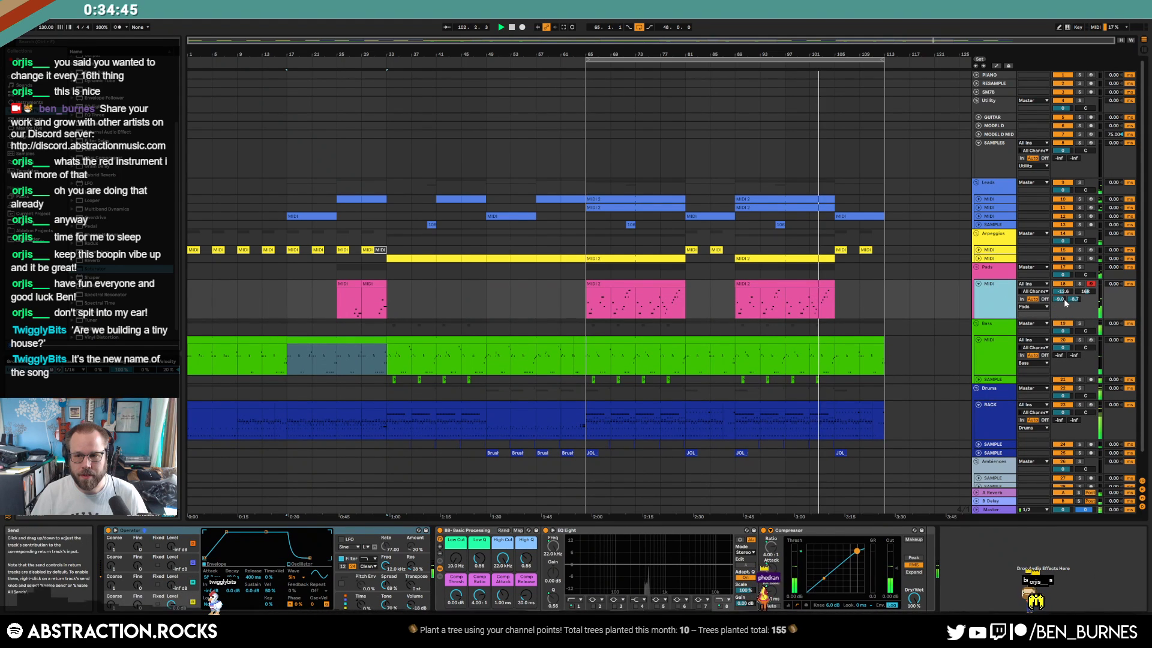
left_click_drag(1062, 300, 1061, 312)
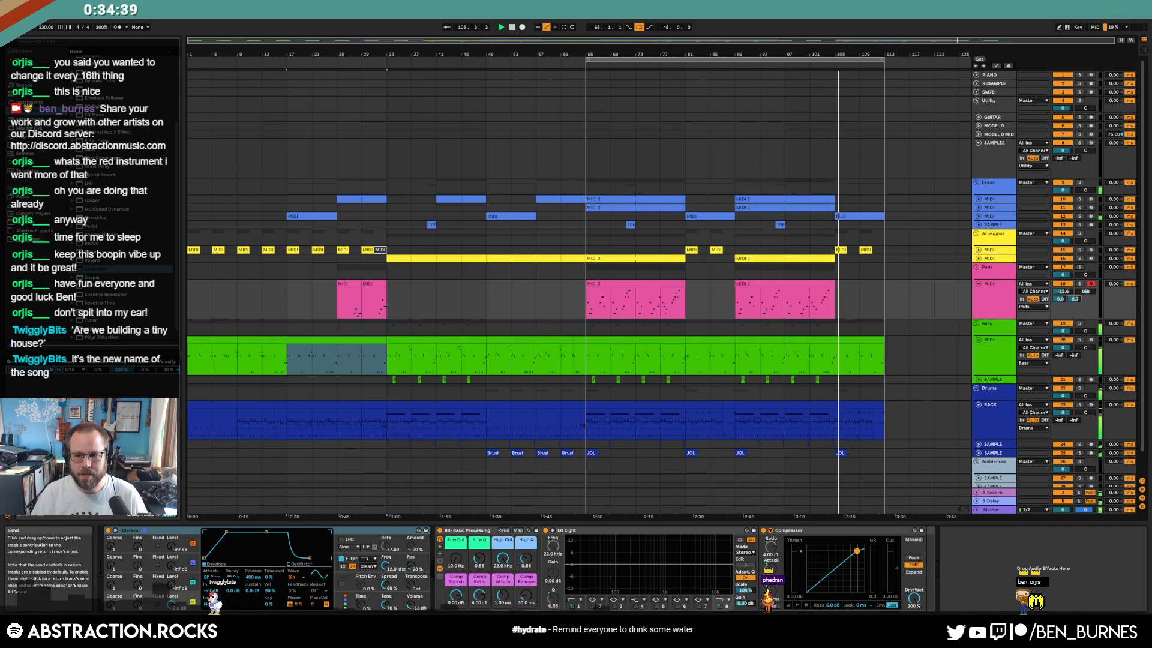
Pull the Pads volume envelope down to -25 dB after bar 62 in automation mode
key("a")
left_click_drag(558, 294, 561, 306)
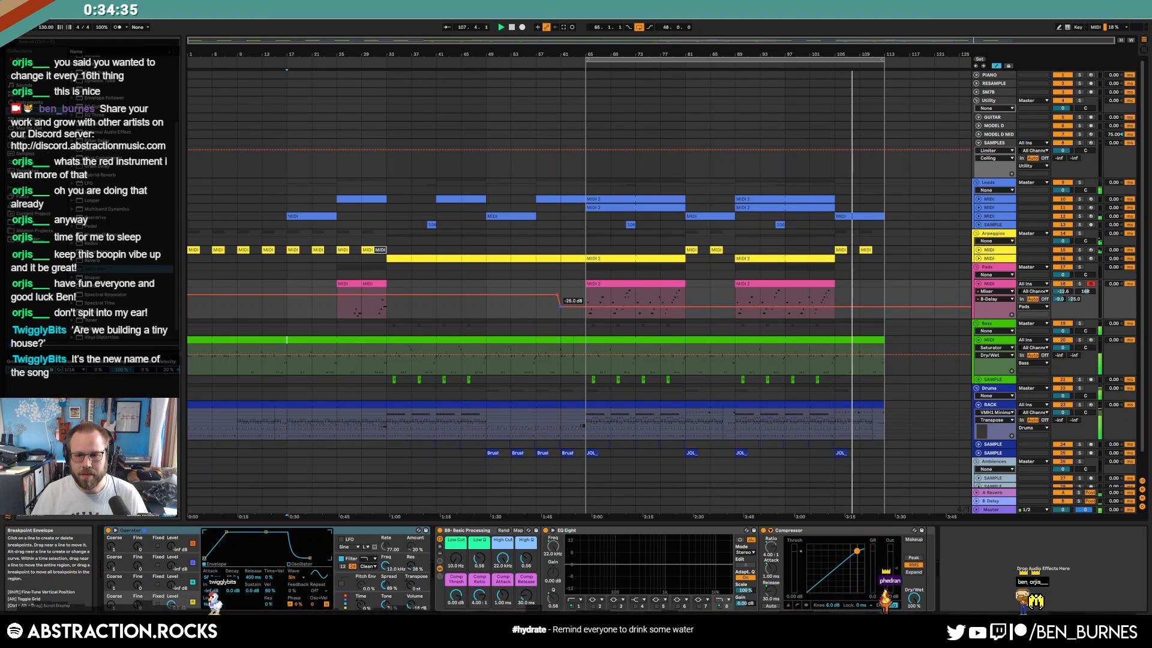
key("a")
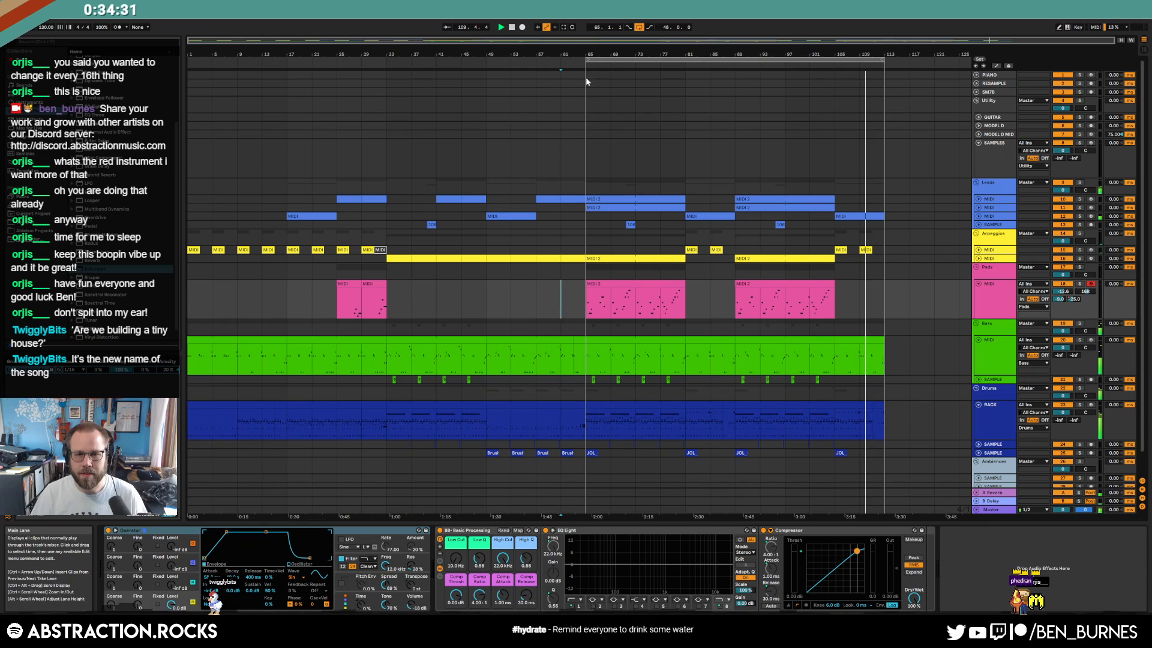
Try pasting bars 17–33 across all tracks at bar 113, then undo it
left_click_drag(589, 86, 292, 84)
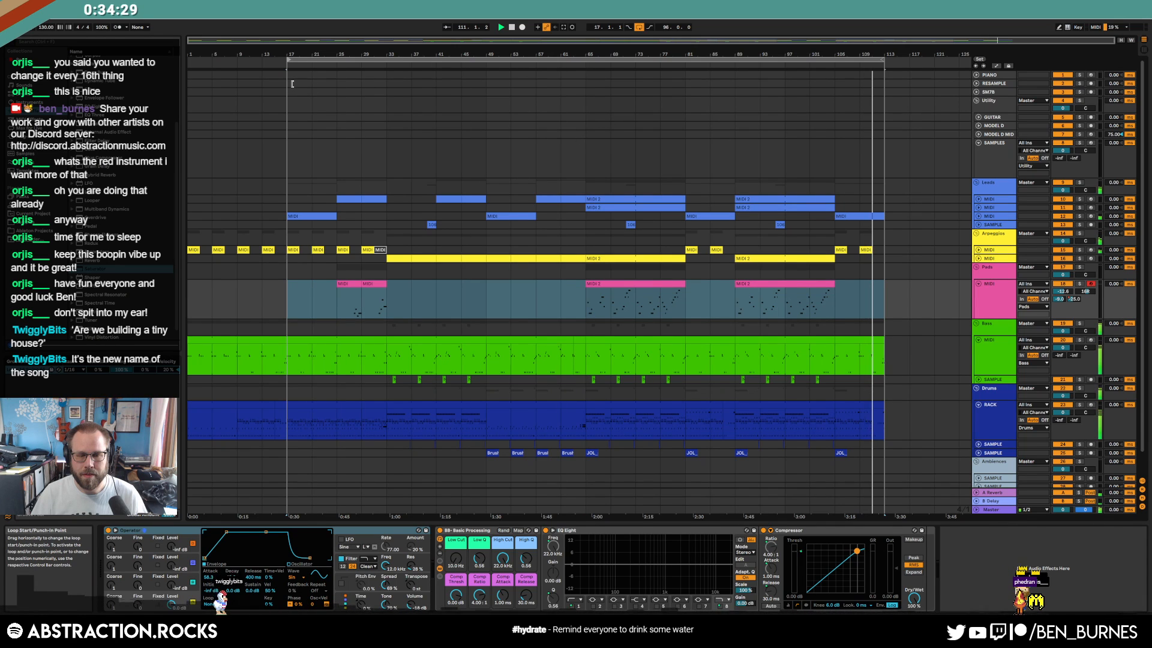
left_click_drag(294, 197, 387, 441)
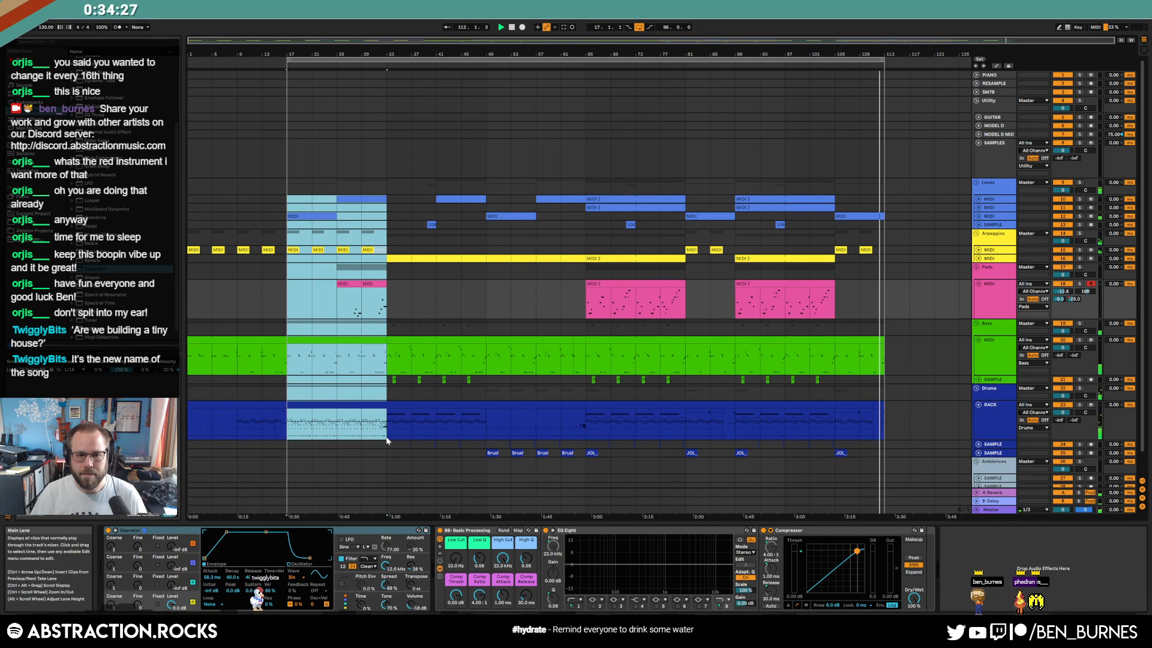
key("ctrl+c")
left_click(885, 201)
key("ctrl+v")
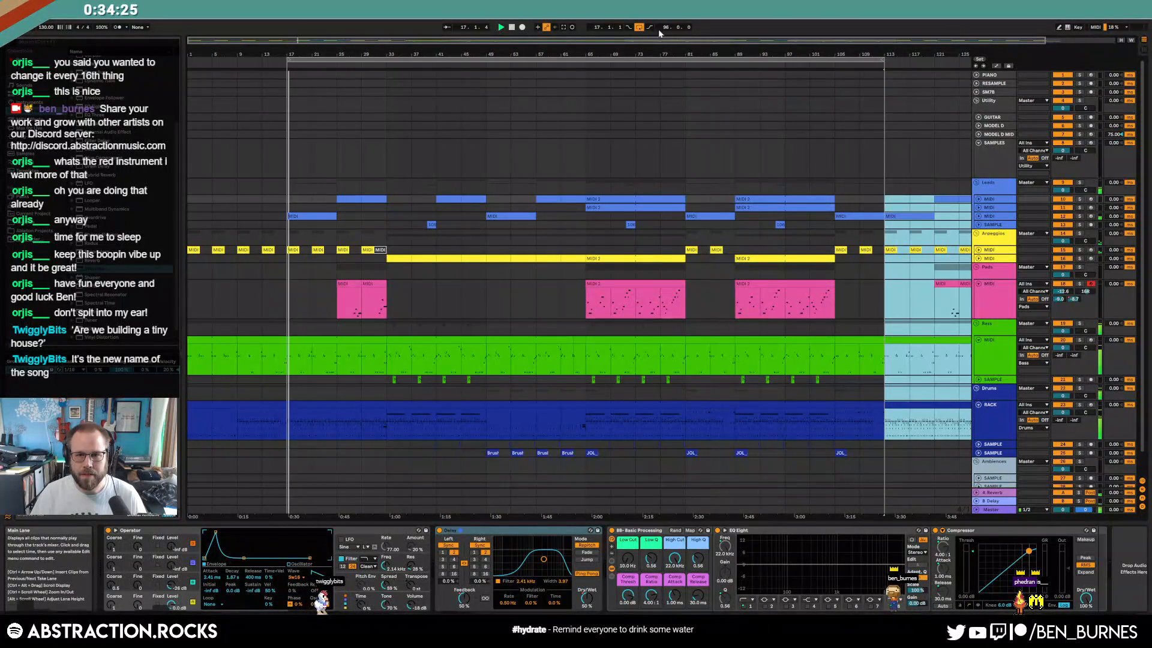
left_click(639, 27)
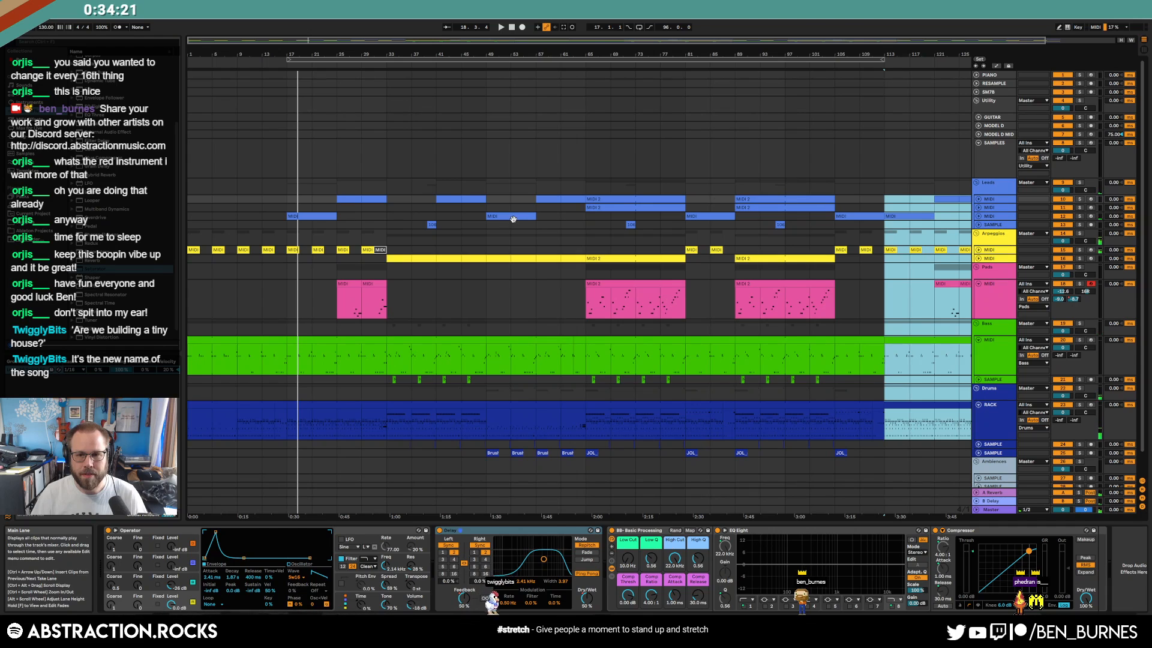
key("ctrl+z")
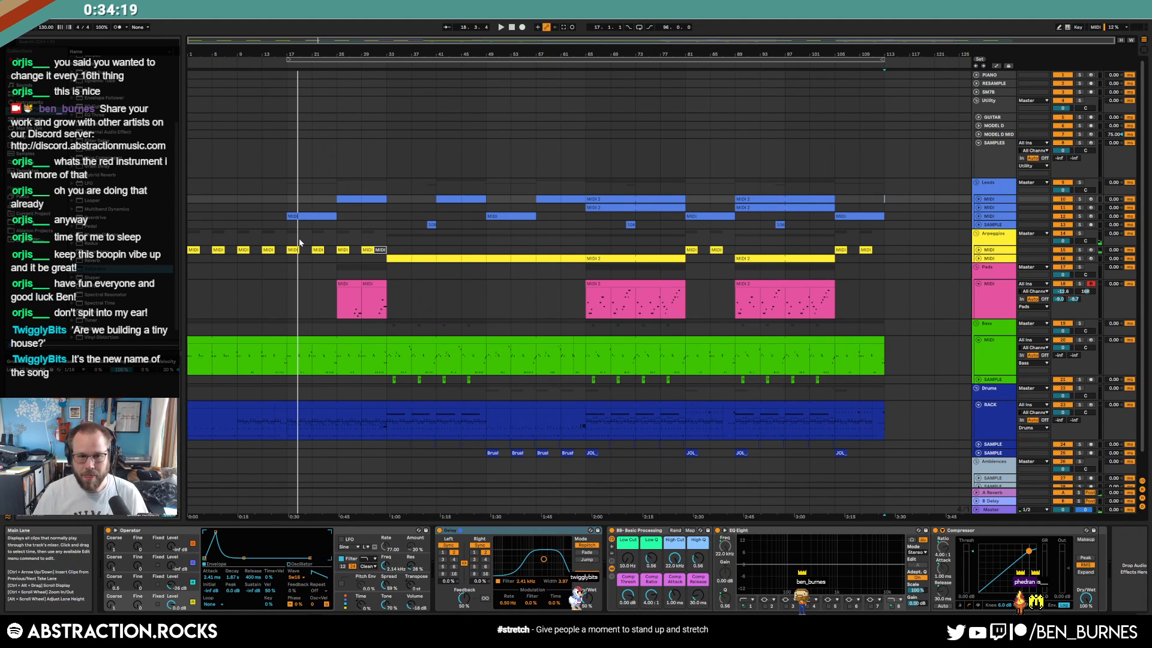
Paste the bars 9–17 bass and drum clips at bar 113 and play
left_click(257, 342)
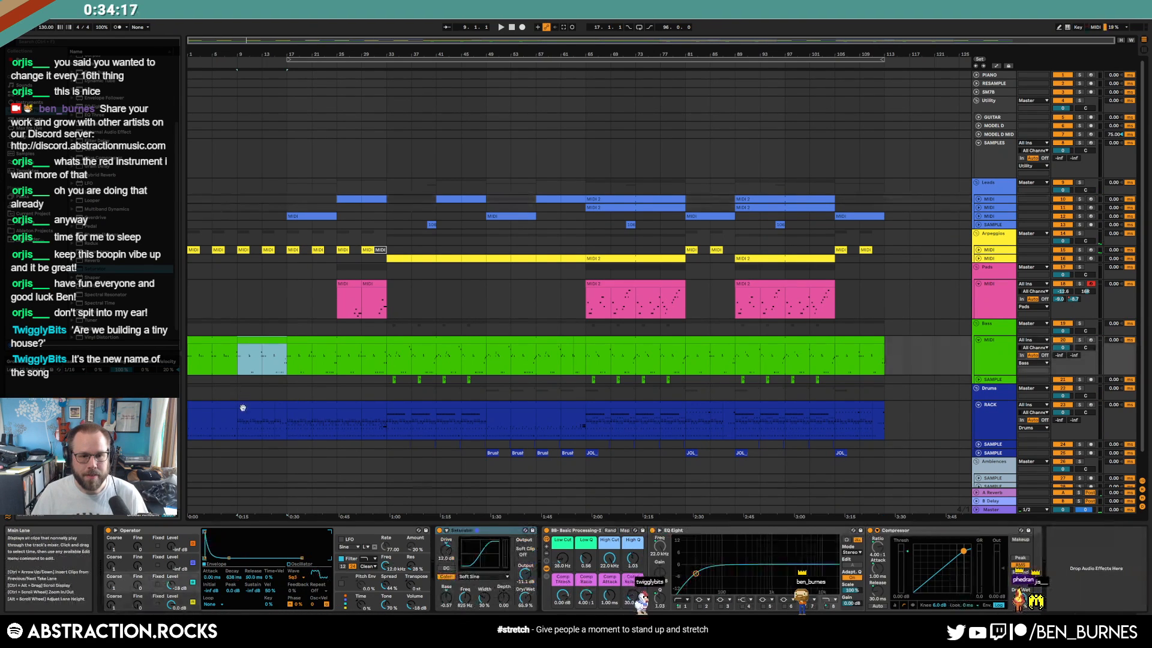
left_click(280, 403, "shift")
left_click(886, 358)
key("ctrl+v")
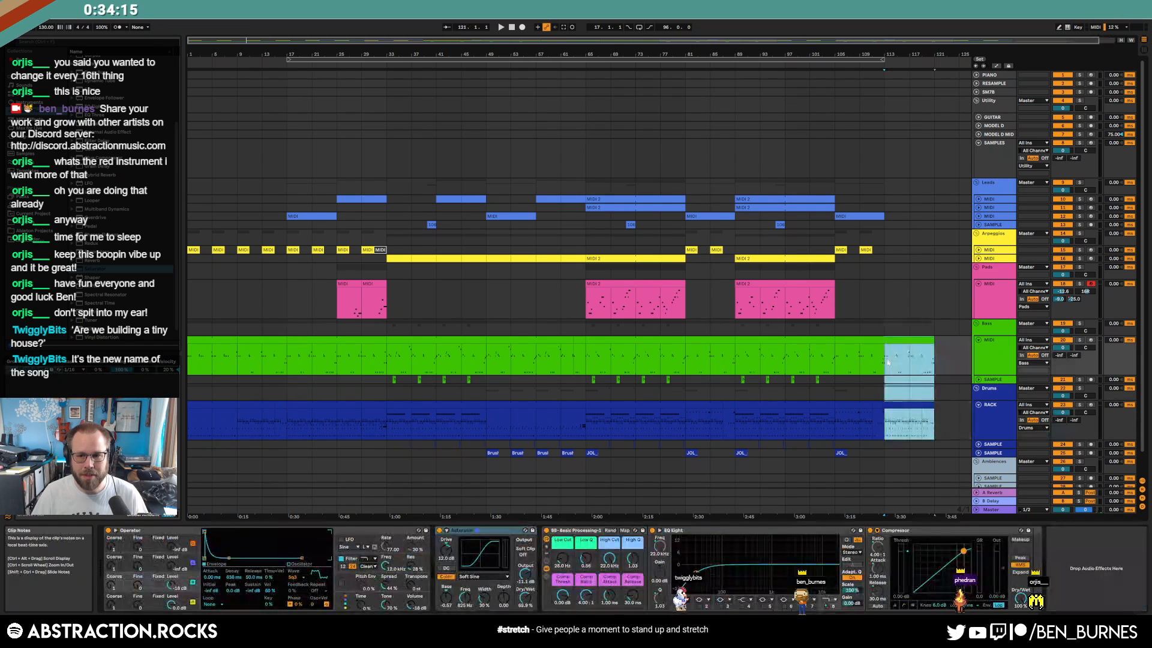
key("space")
Check the automation envelopes and loop around the new bass clip at bars 113–121
key("a")
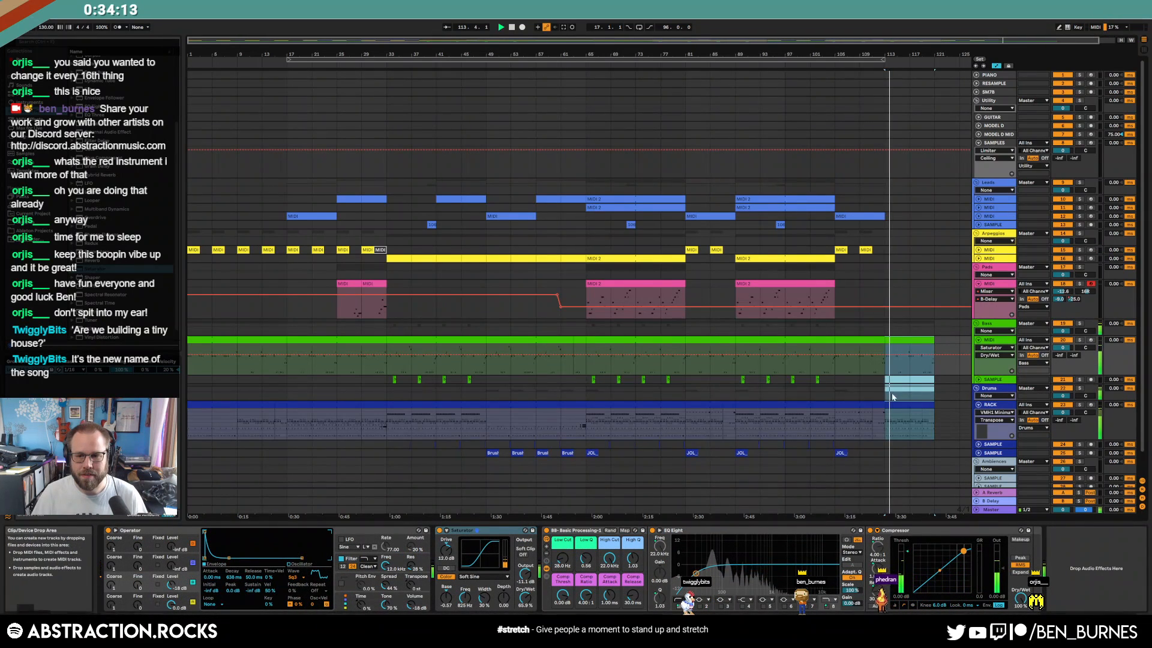
left_click(880, 394)
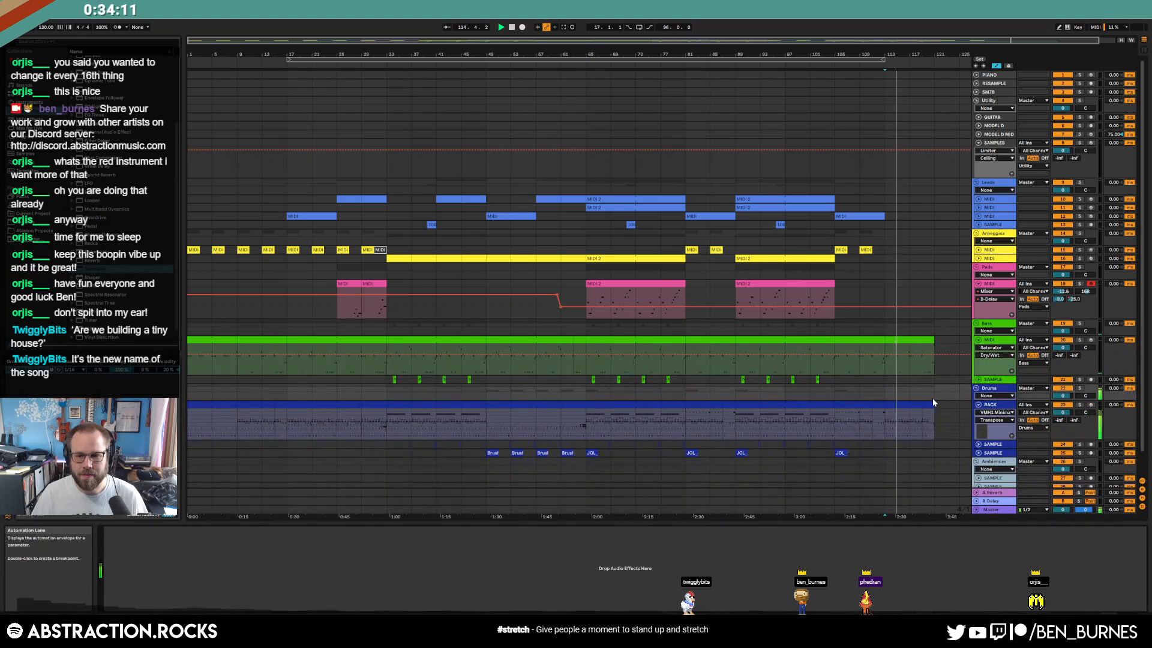
key("a")
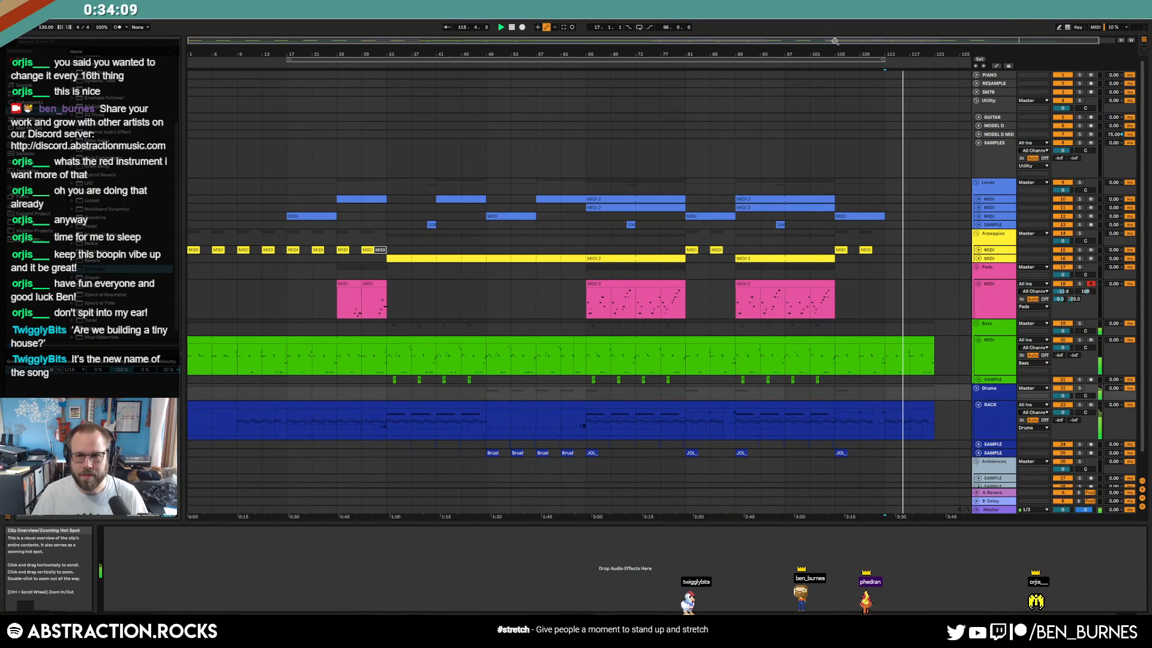
left_click_drag(820, 40, 834, 40)
left_click(912, 366)
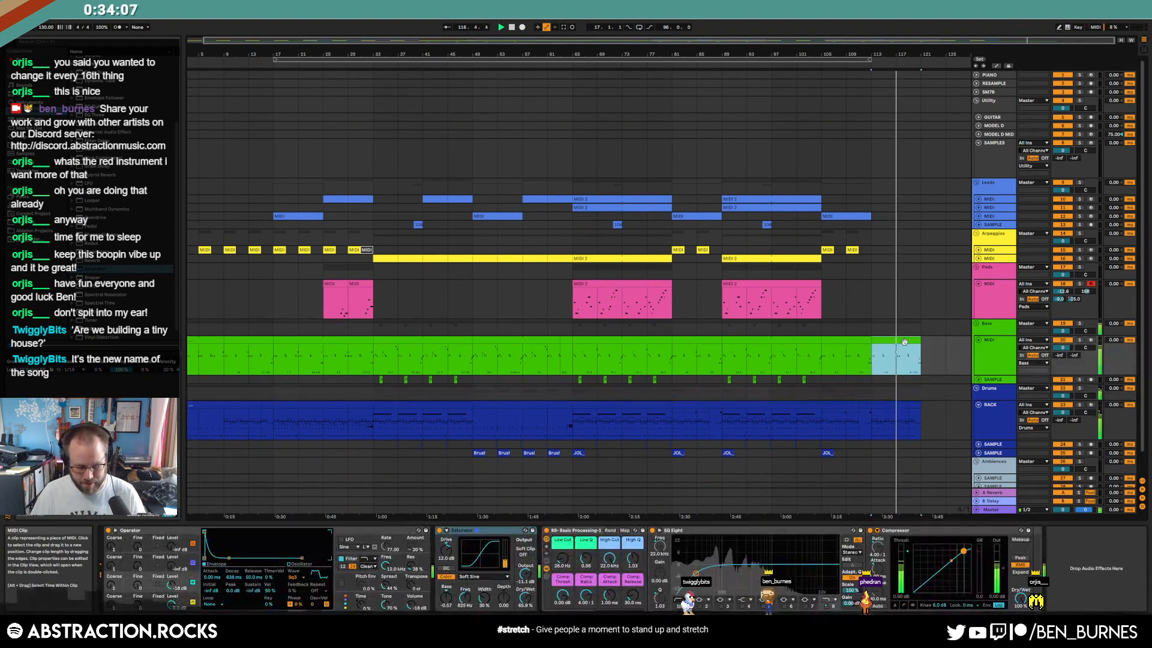
key("ctrl+l")
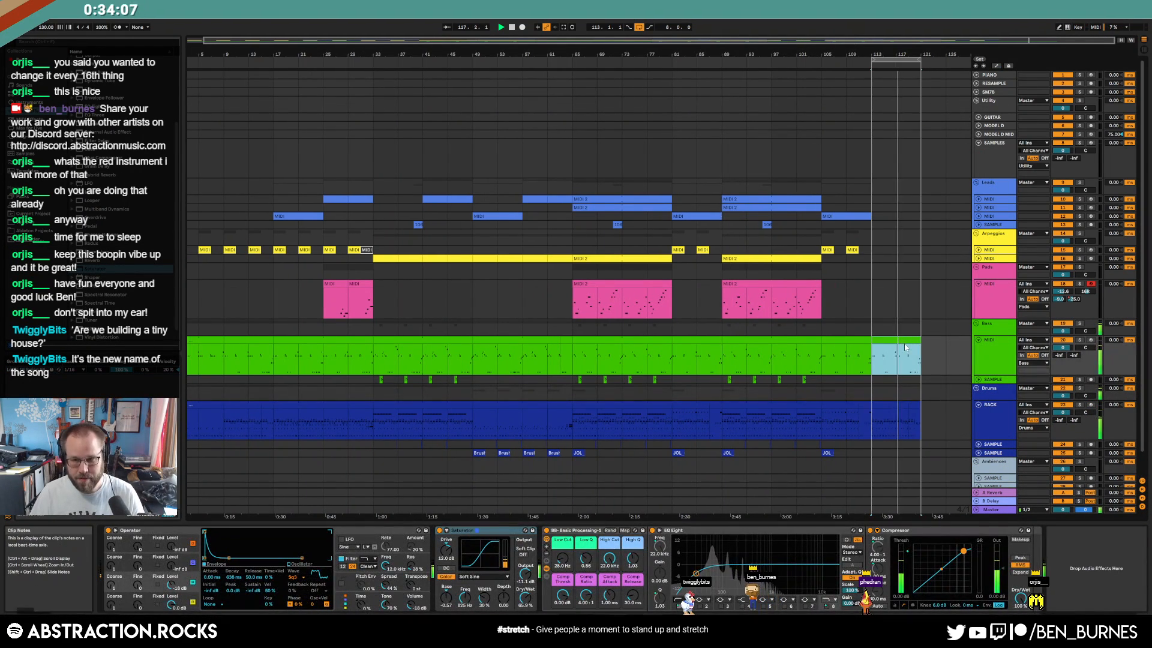
Paste the arp MIDI 2 clip at bar 113, trim bars 121–129, and move it to bar 121
left_click(979, 379)
left_click(988, 291)
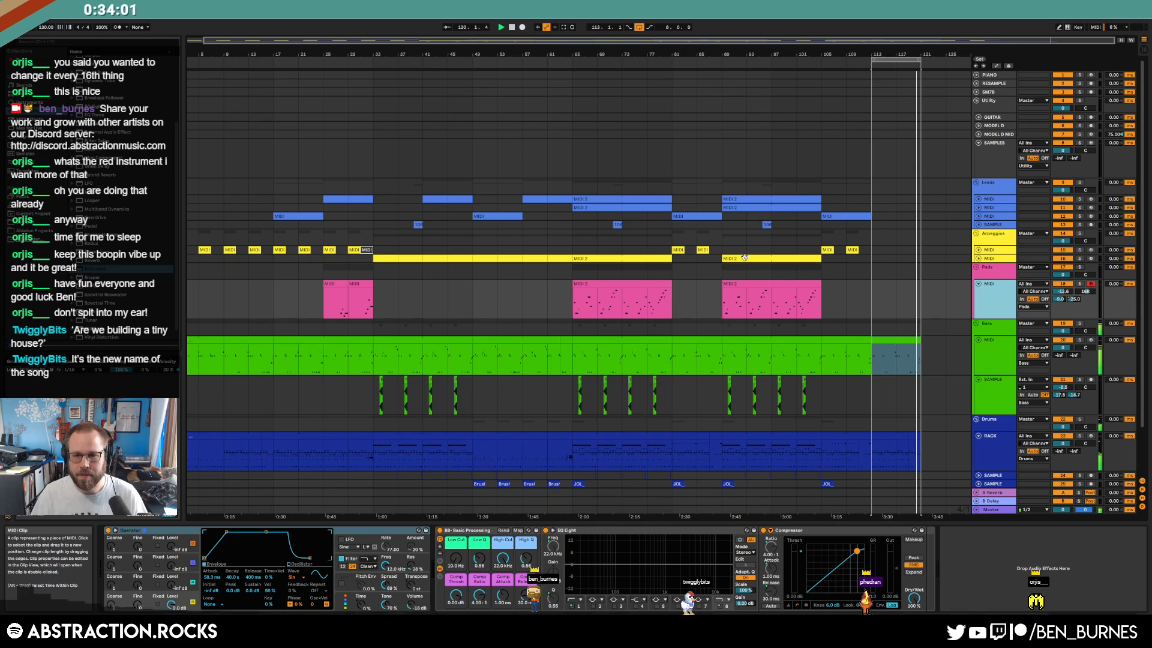
left_click(901, 267)
key("ctrl+v")
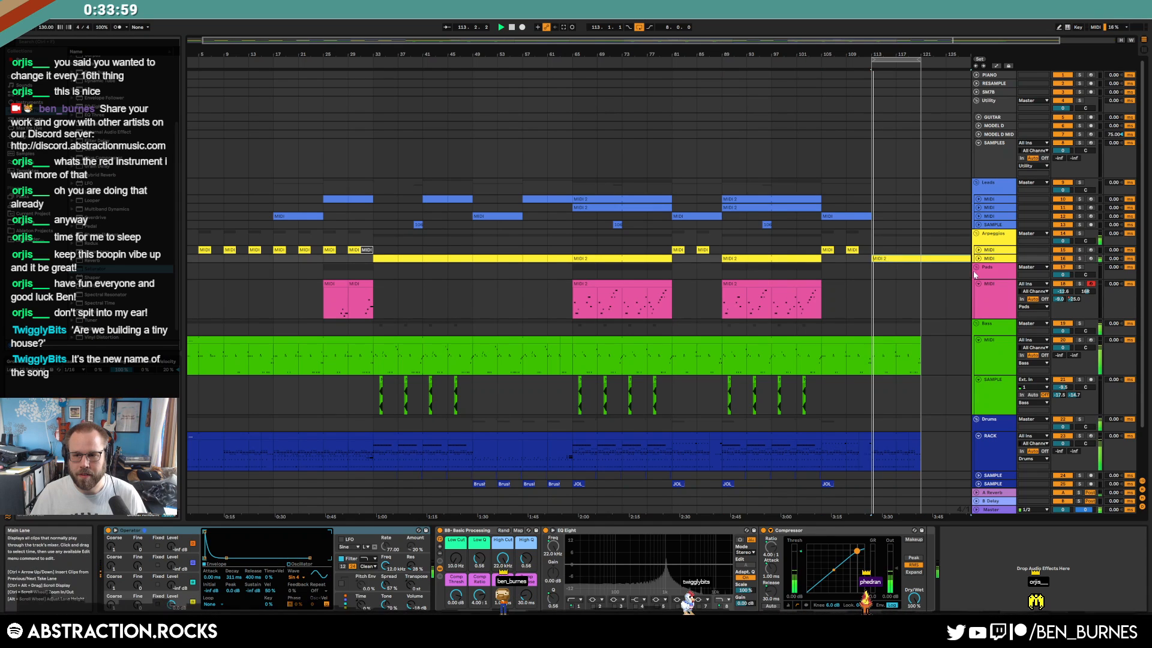
left_click(979, 259)
left_click_drag(930, 278, 968, 278)
key("Delete")
left_click_drag(855, 277, 890, 259)
Stretch the last bass clip toward bar 129 and select the ending drum clip
left_click(870, 371)
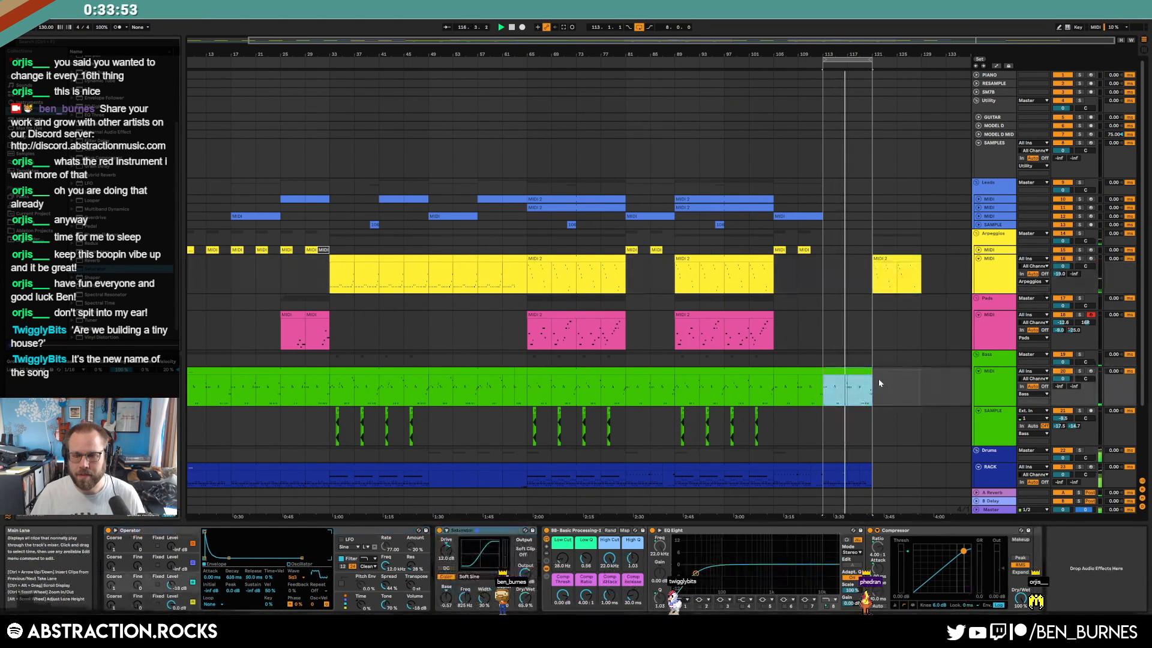
left_click_drag(872, 371, 921, 372)
scroll(858, 431, "down", 2)
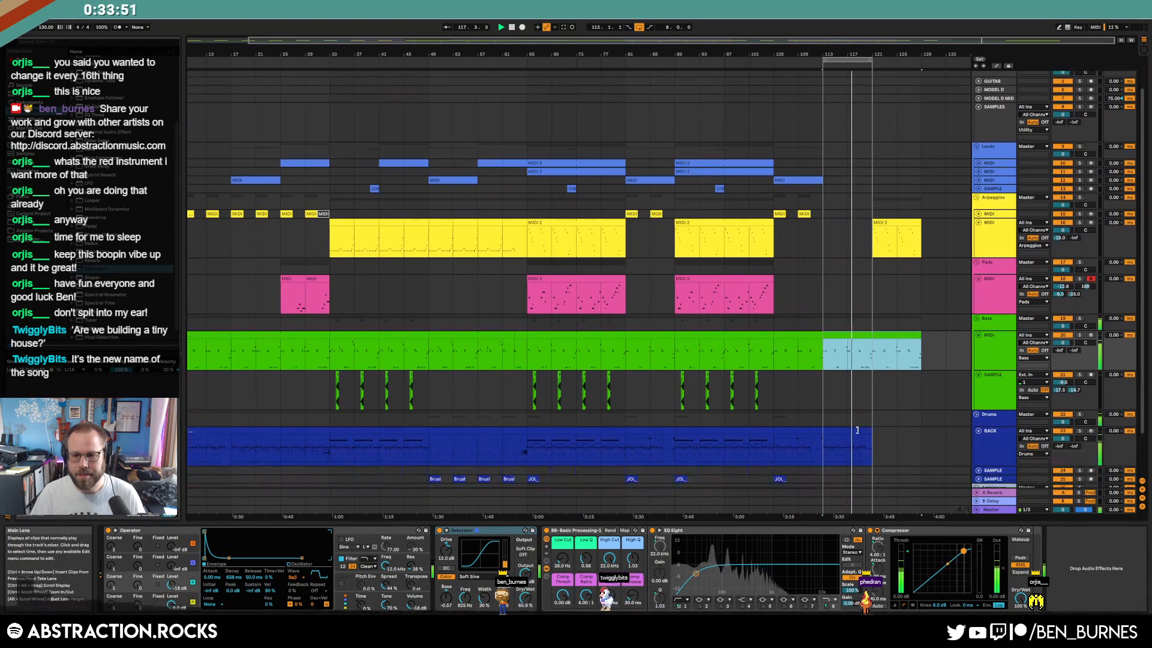
left_click(858, 430)
key("space")
Extend the ending drum clip to bar 129, loop bars 121–129, and arm the second Leads track
double_click(850, 431)
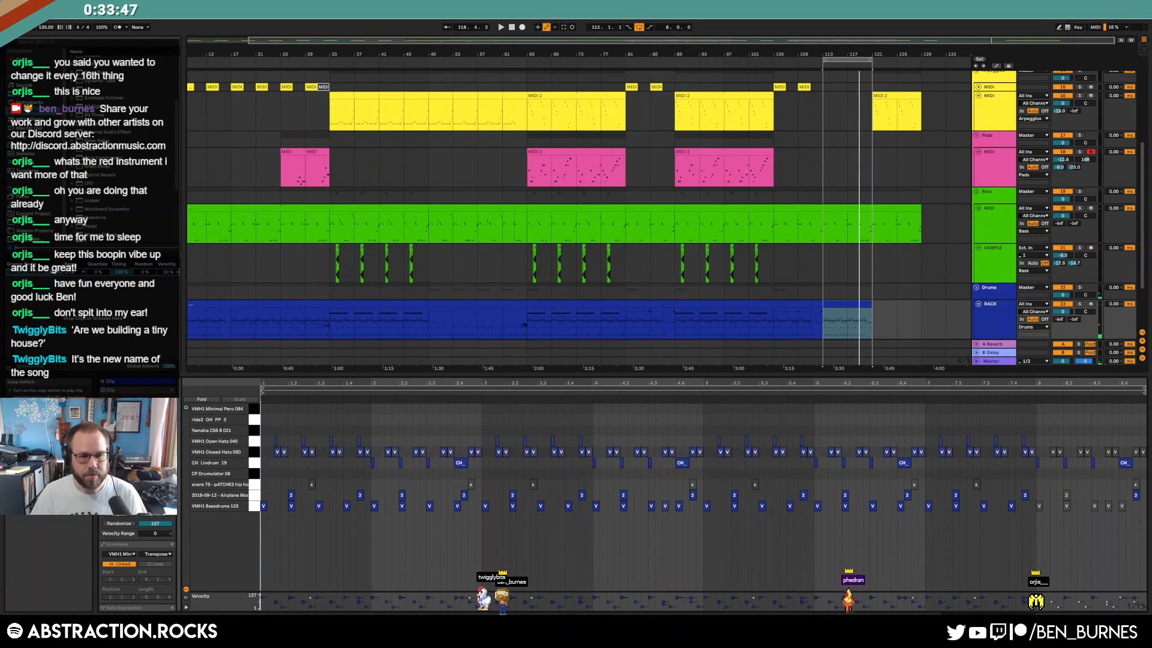
left_click_drag(870, 305, 924, 317)
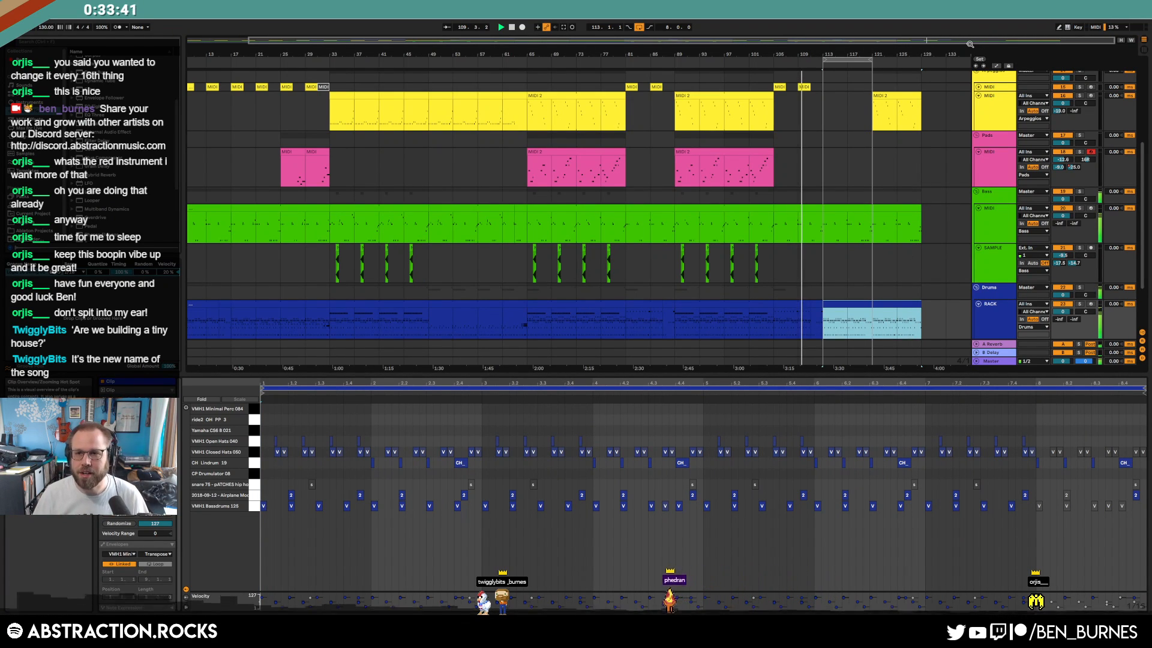
key("shift+Tab")
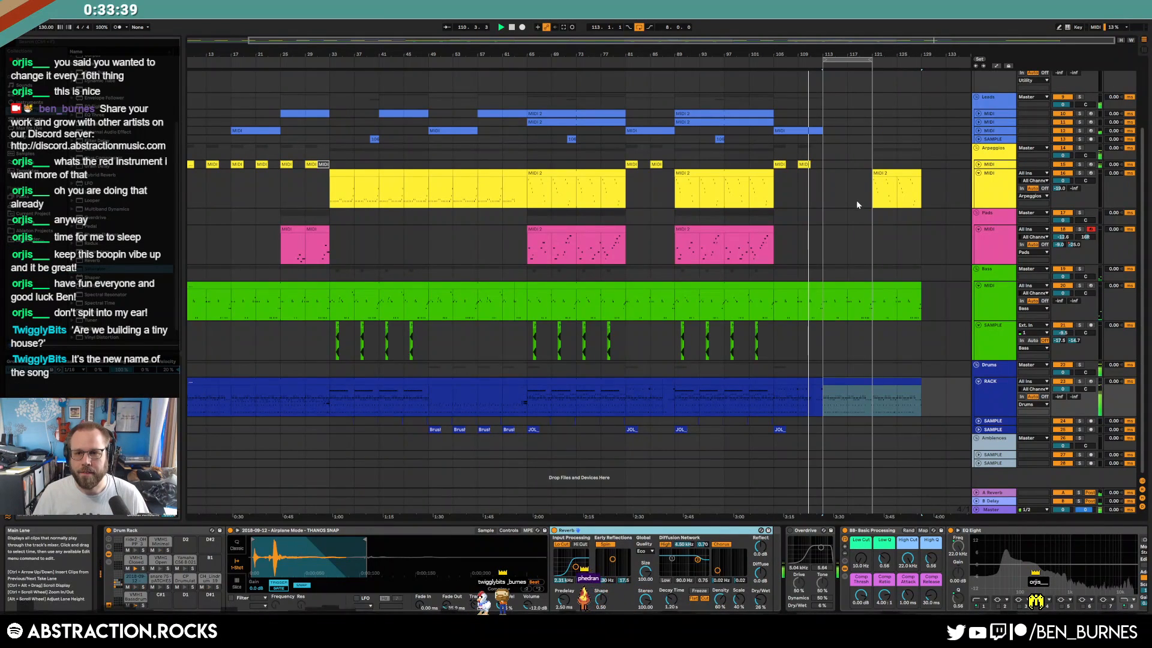
scroll(855, 200, "up", 2)
left_click_drag(842, 60, 891, 60)
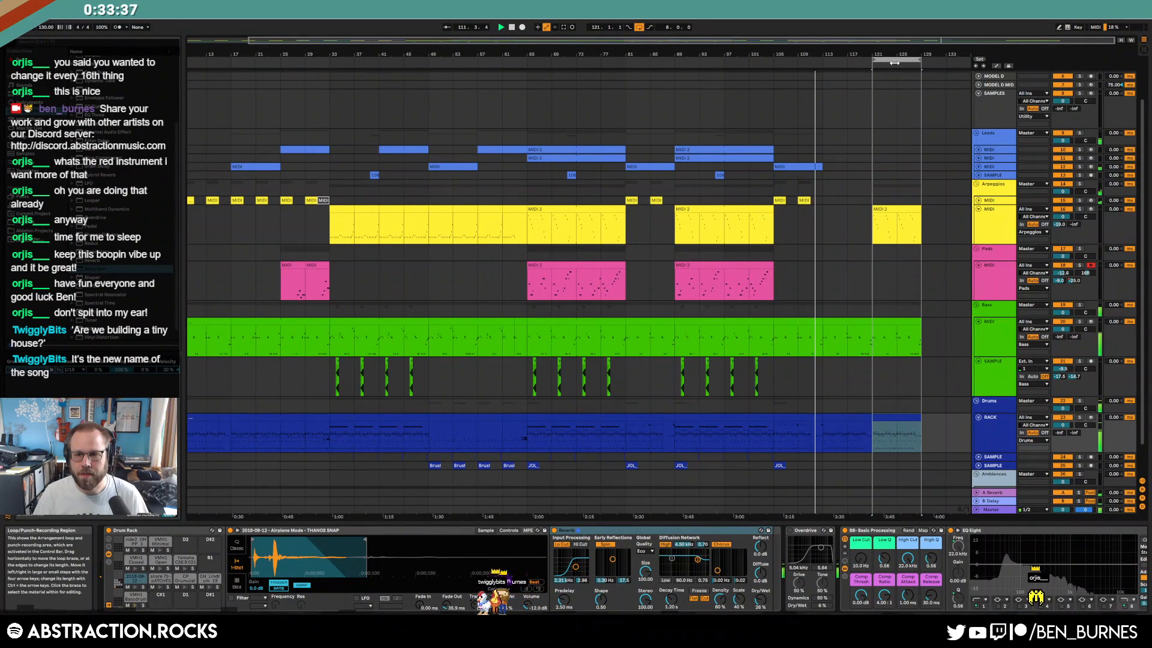
left_click(978, 158)
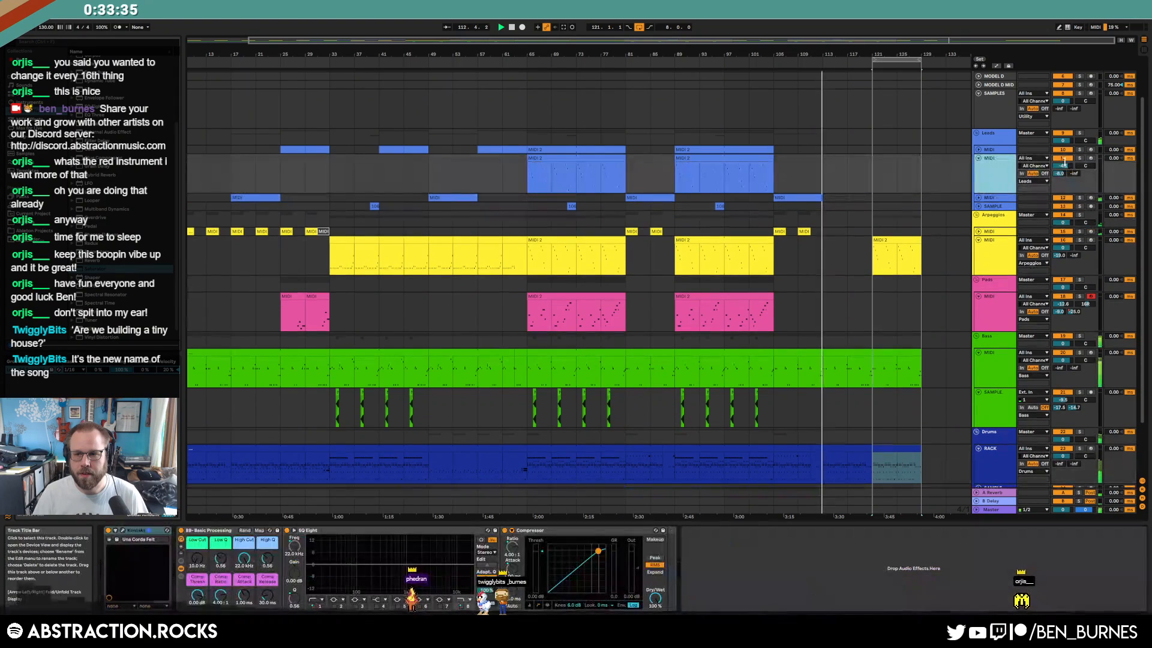
left_click(1091, 159)
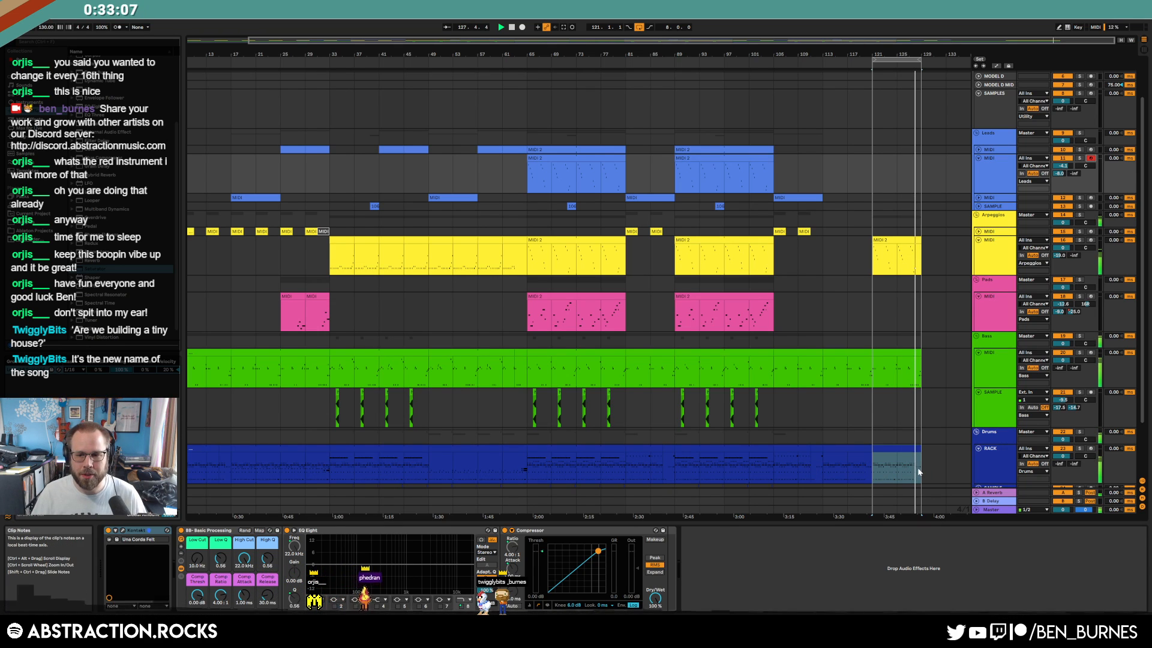
left_click_drag(828, 456, 912, 451)
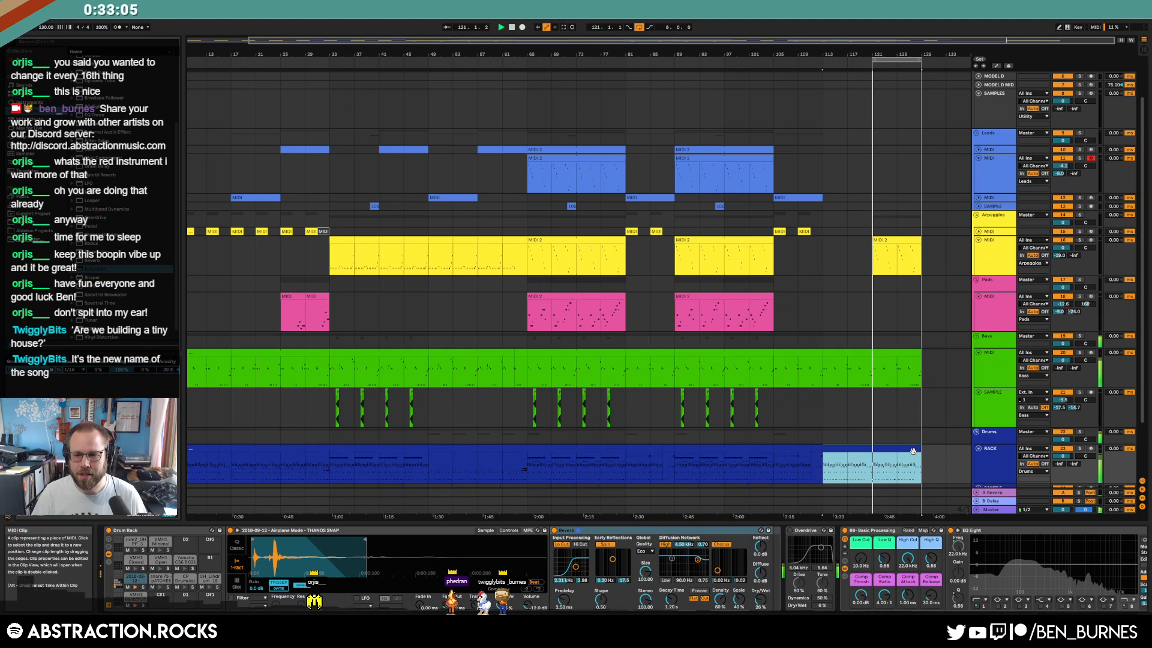
Add two C#1 notes to the final bass clip and play them back
double_click(889, 352)
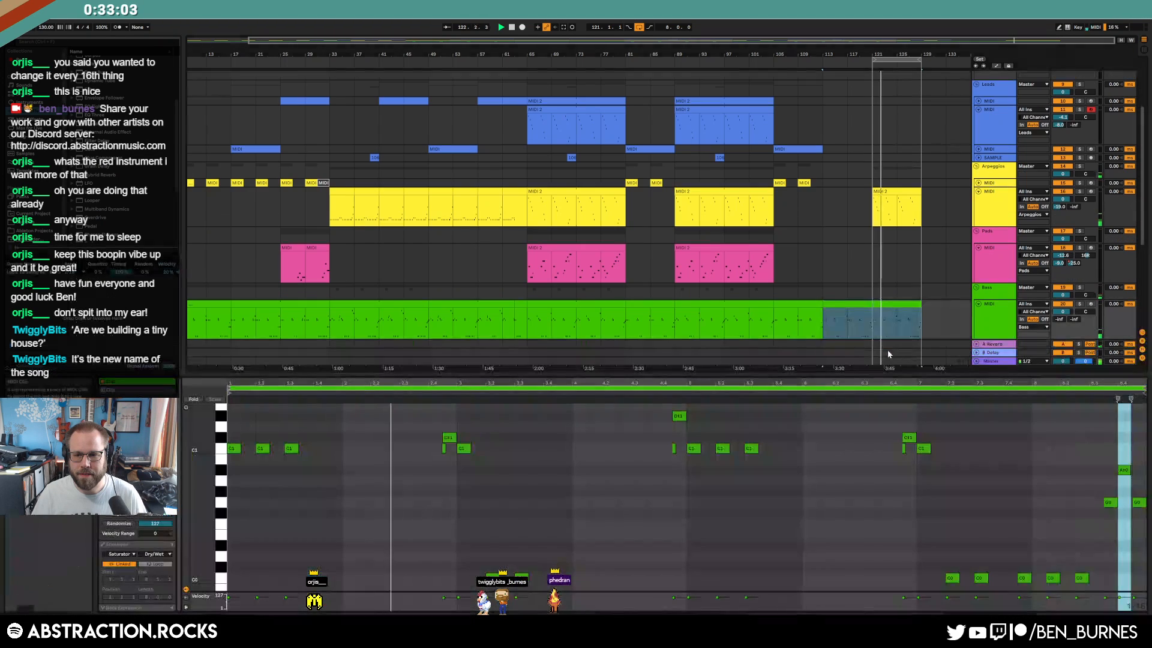
double_click(410, 436)
double_click(424, 436)
left_click_drag(404, 427, 424, 441)
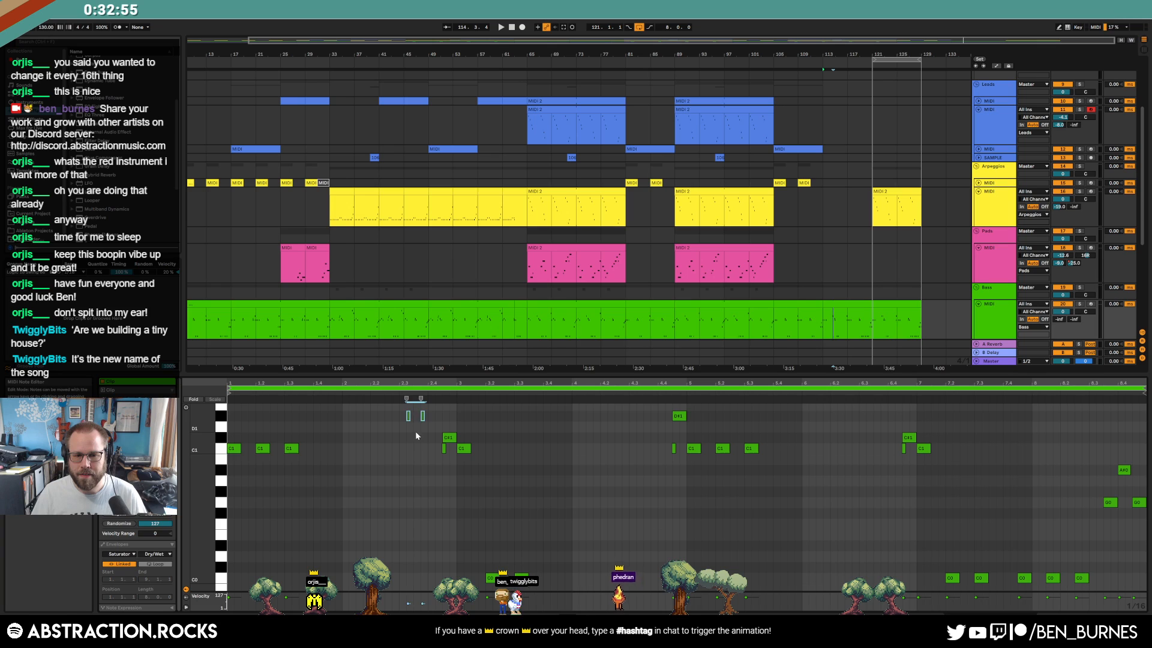
key("space")
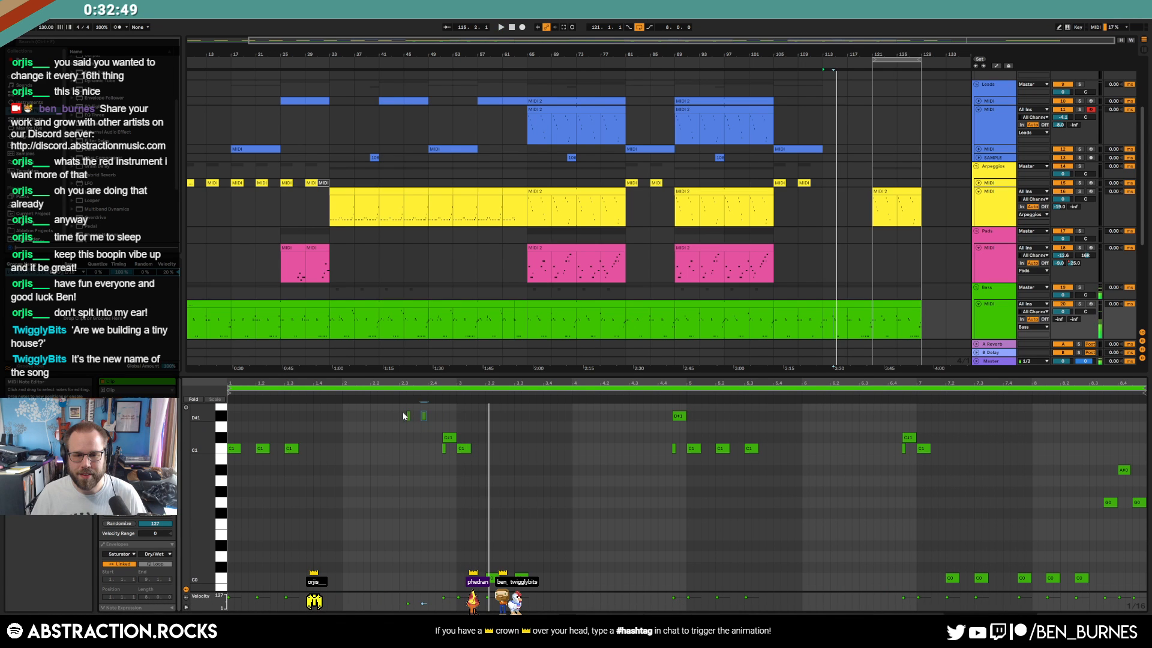
key("shift+Tab")
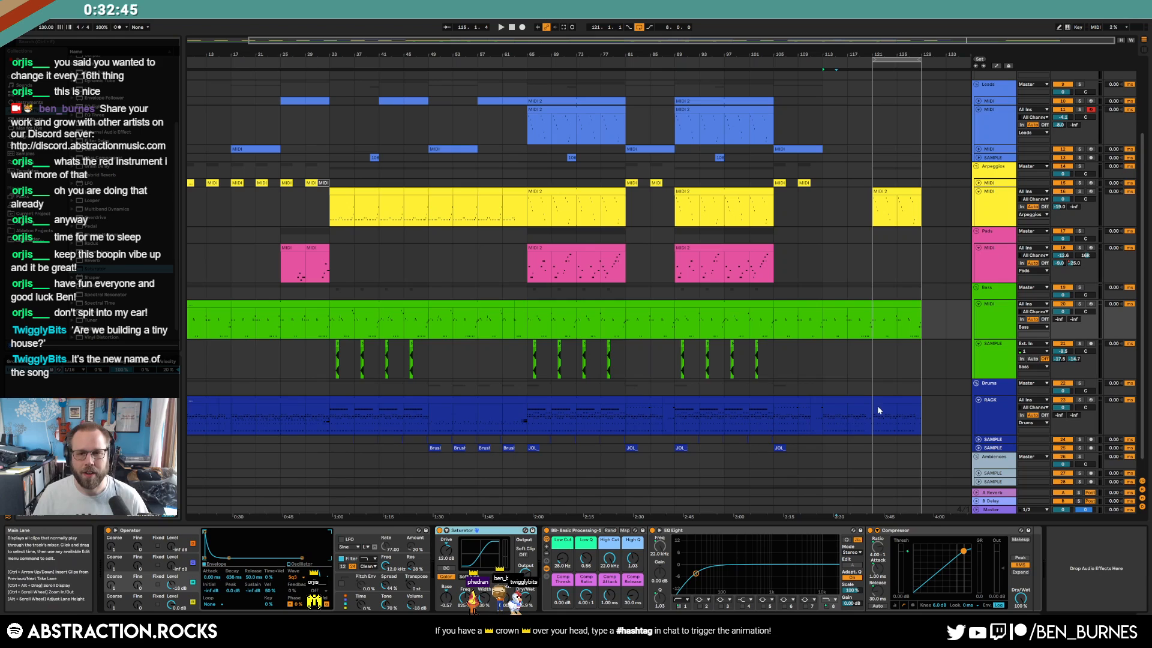
Move the arpeggio clip back to bar 113 and check the ending bass and drum clips
scroll(873, 420, "up", 3)
scroll(840, 390, "up", 2)
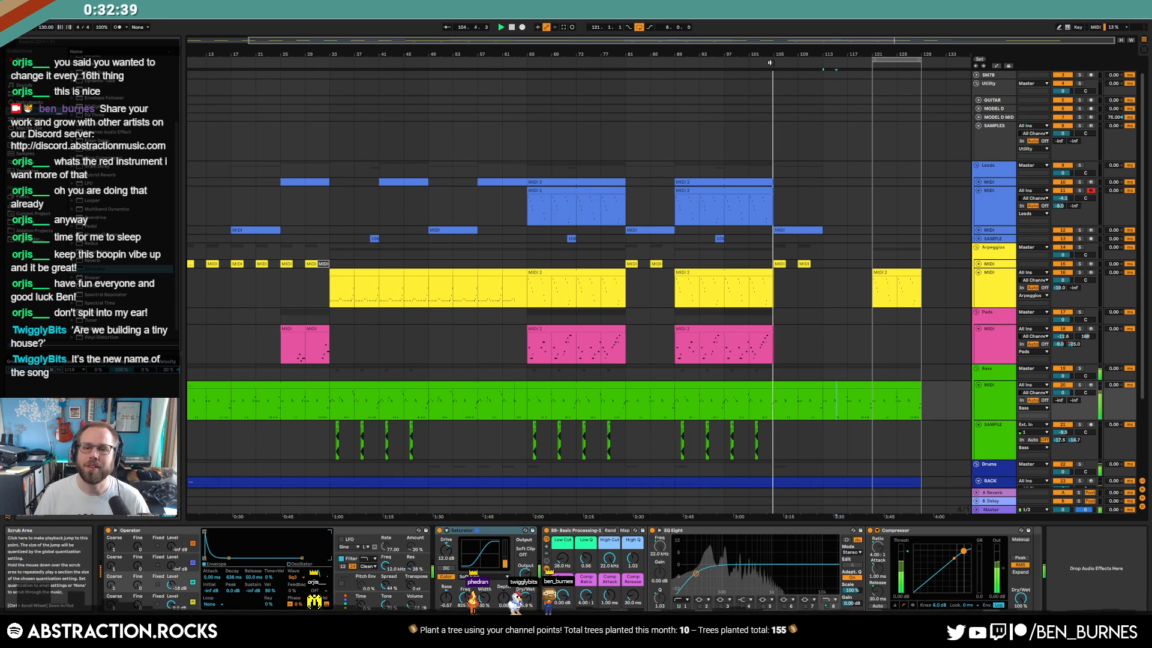
left_click_drag(888, 274, 920, 280)
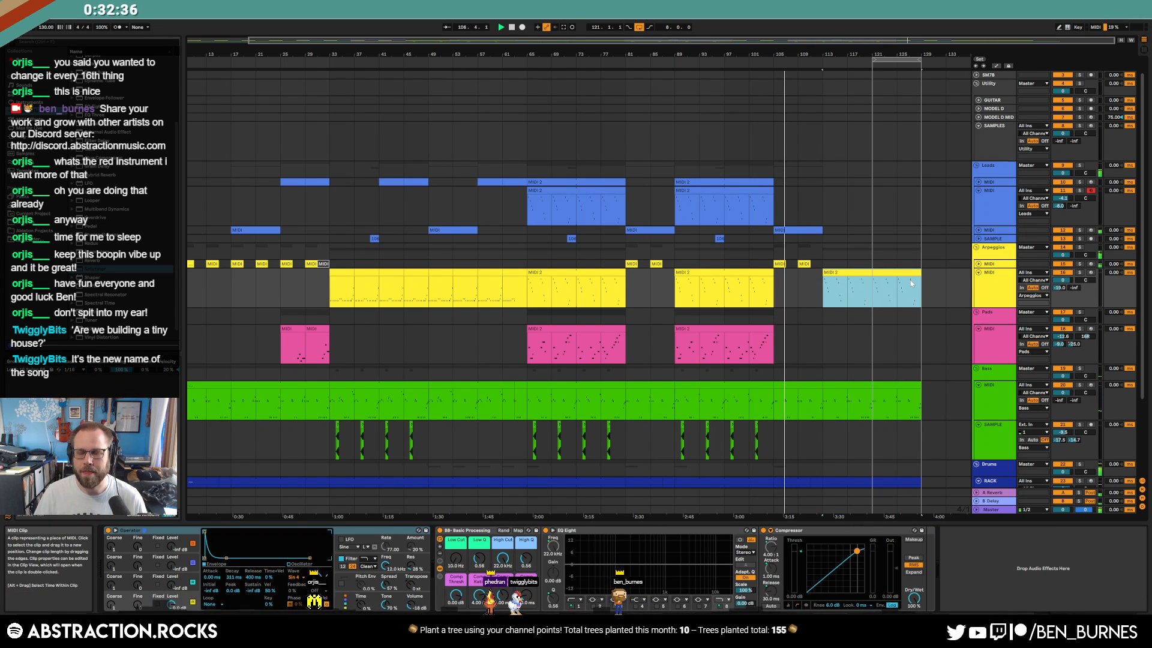
left_click(900, 385)
scroll(882, 390, "down", 1)
scroll(881, 390, "down", 1)
left_click(880, 444)
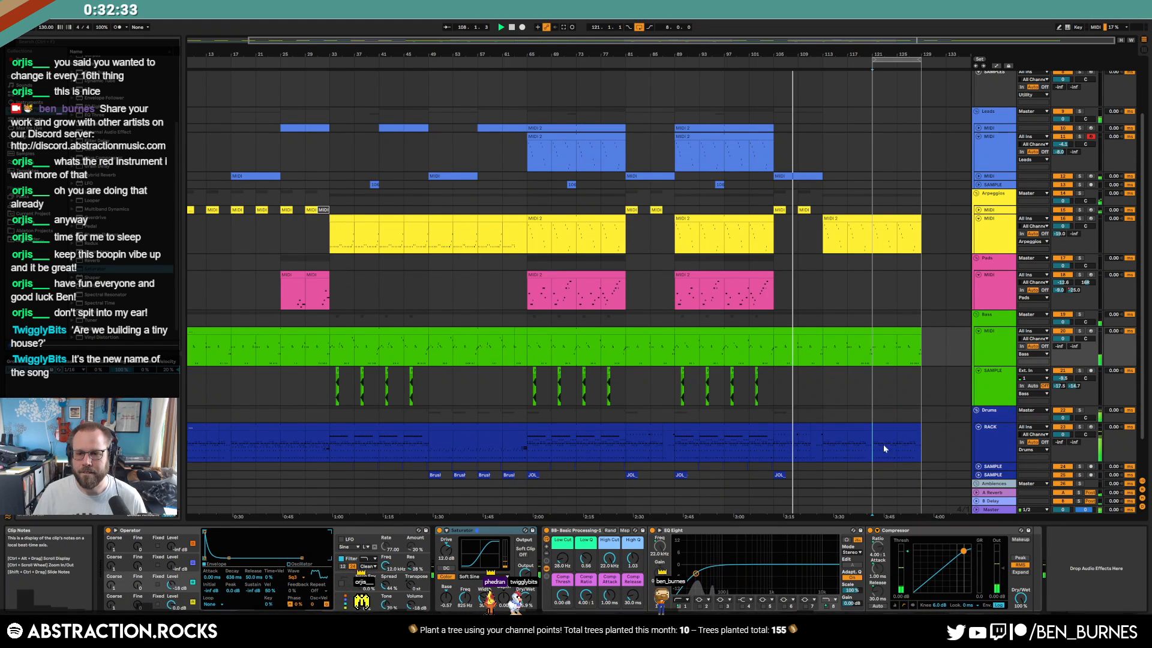
Zoom out to bar 1, select the bars 121–129 drum clip, and show the Leads MIDI devices
left_click(202, 430)
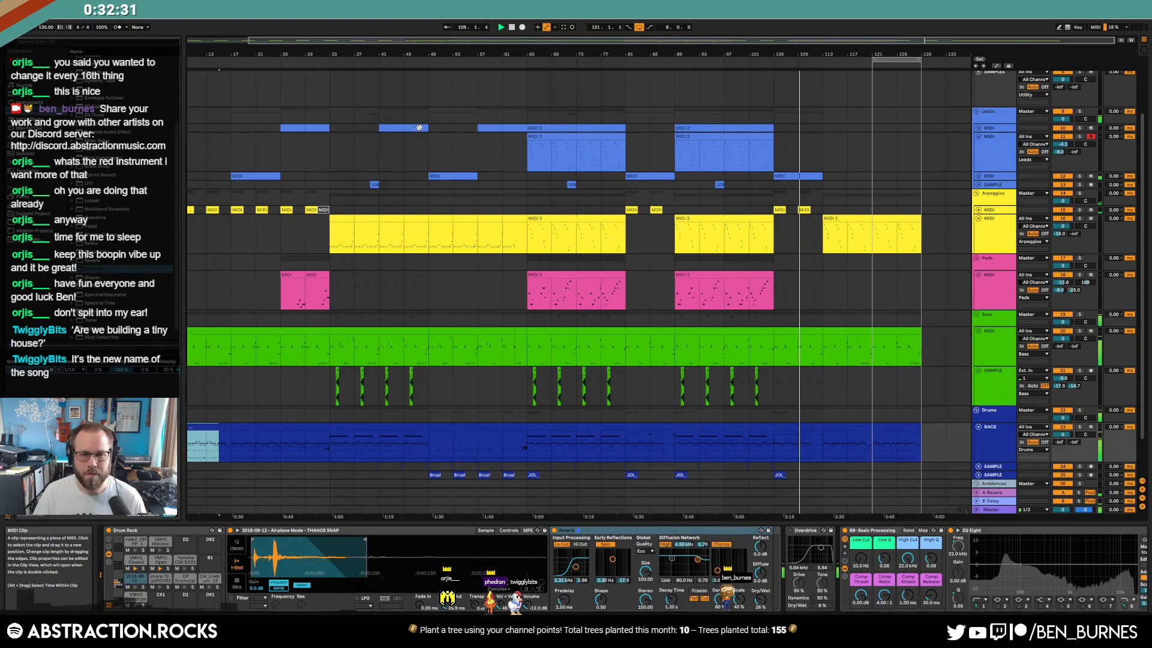
double_click(397, 39)
left_click(210, 426)
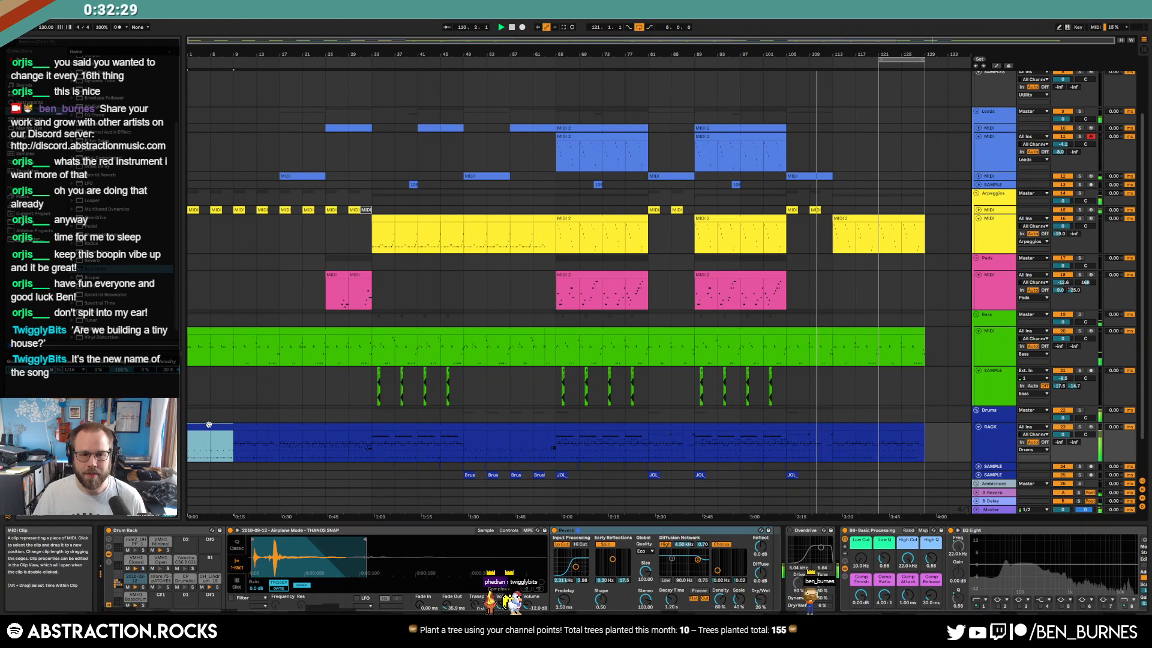
left_click(888, 441)
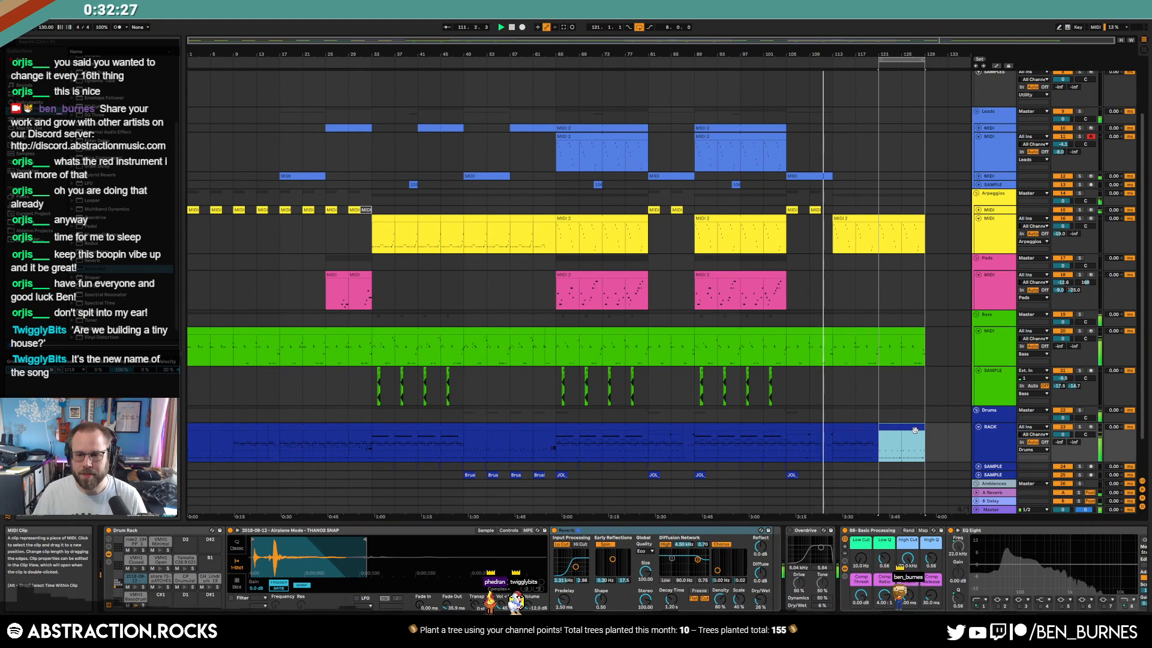
left_click(909, 429)
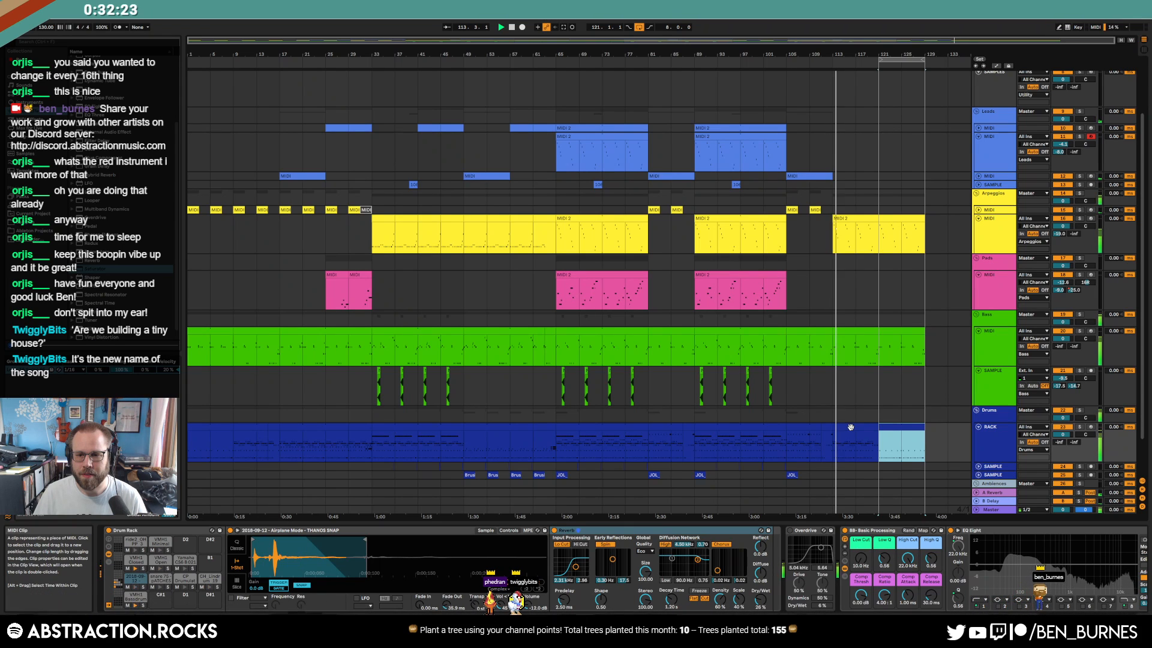
left_click(979, 176)
Draw a rising ramp on the lead track's A-Reverb send envelope after bar 25
key("a")
key("a")
key("a")
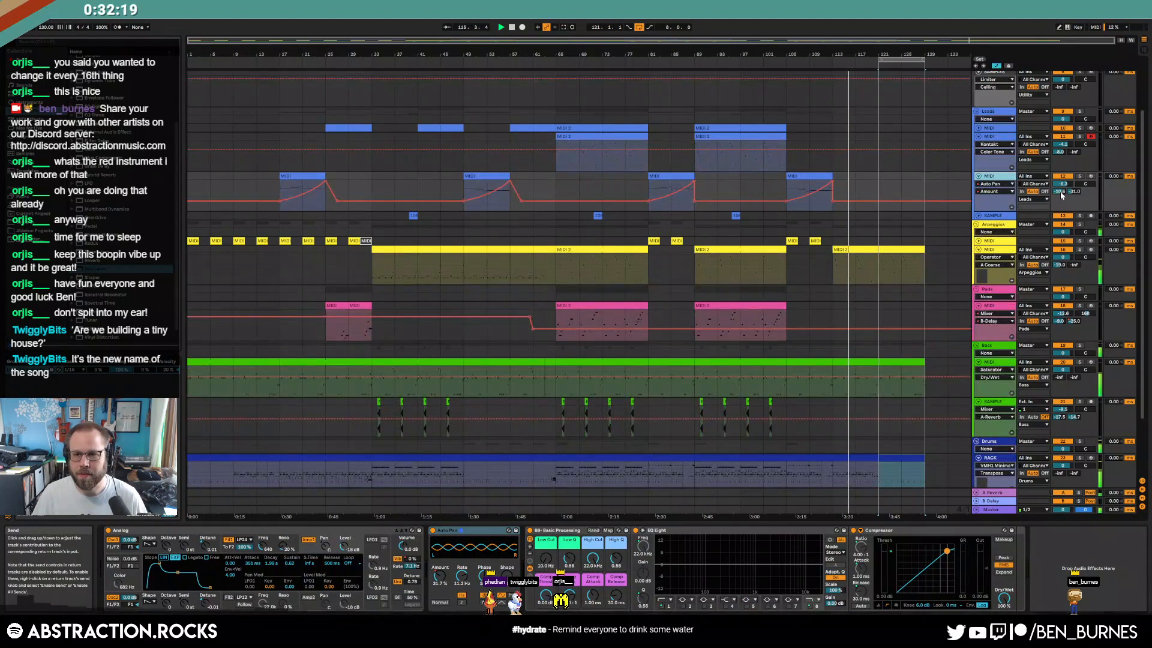
left_click(314, 189)
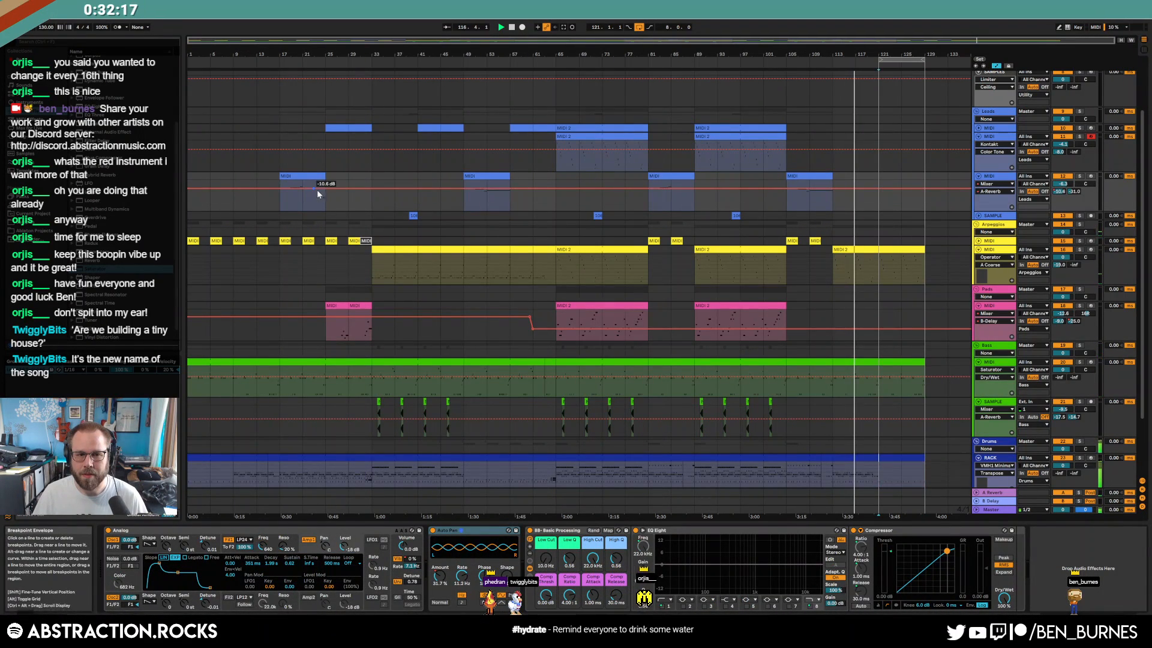
left_click_drag(333, 188, 343, 181)
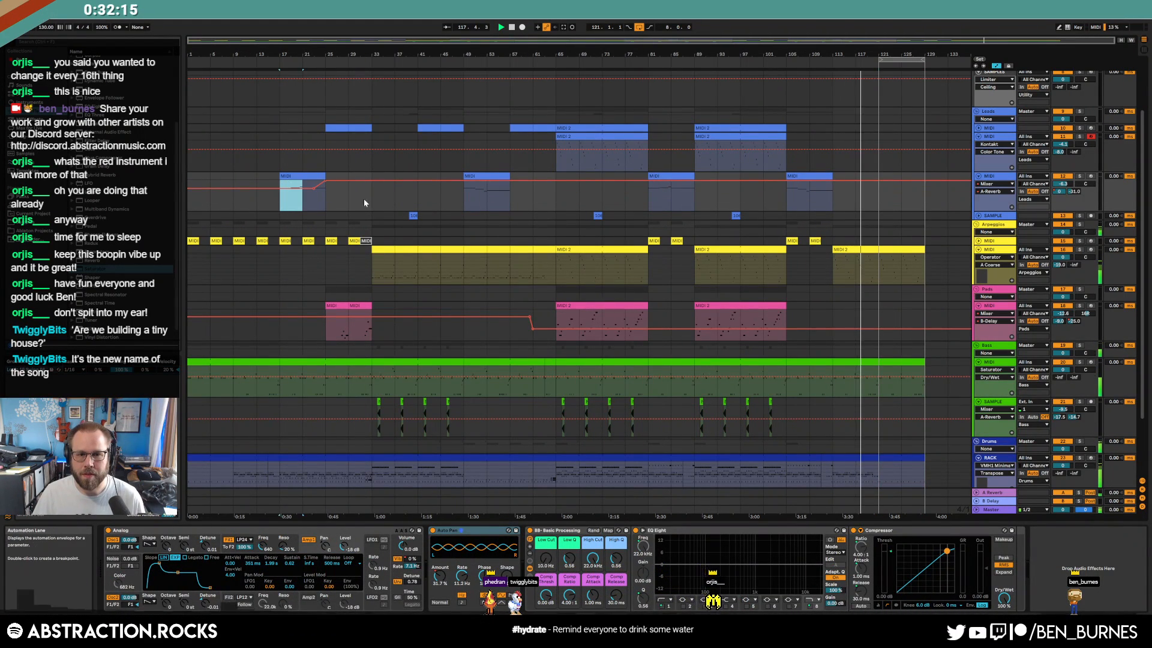
left_click(463, 199)
left_click(442, 181)
left_click(463, 181)
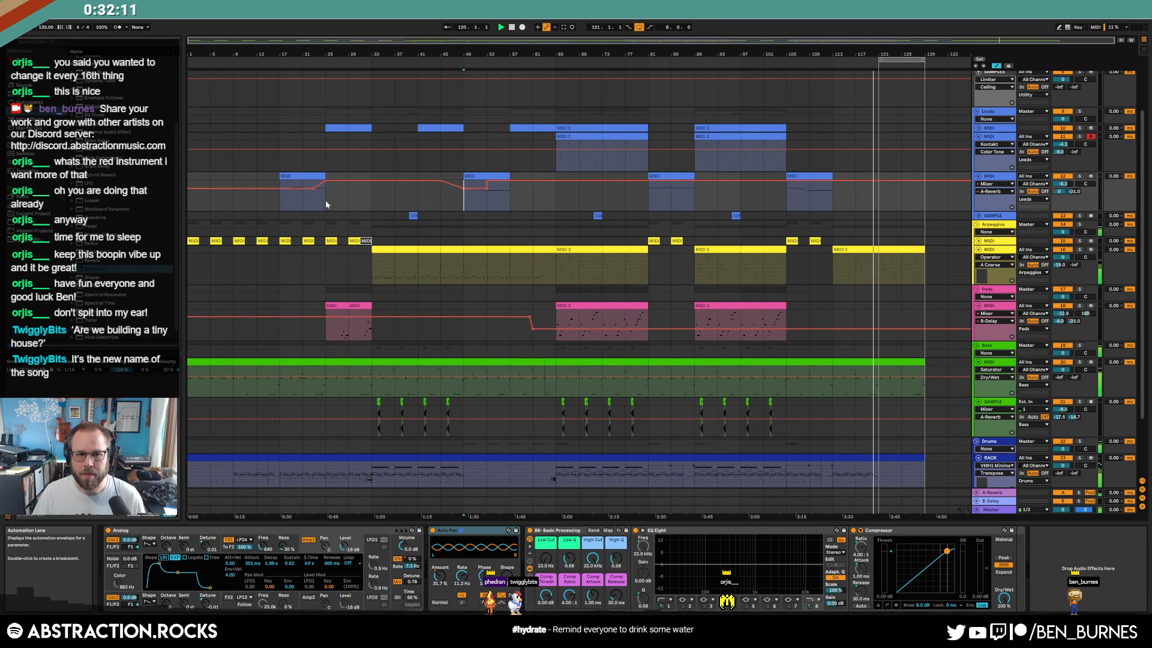
Copy the reverb ramp to bars 77 and 101, then hide the automation envelopes
left_click_drag(325, 200, 285, 205)
left_click_drag(464, 206, 508, 206)
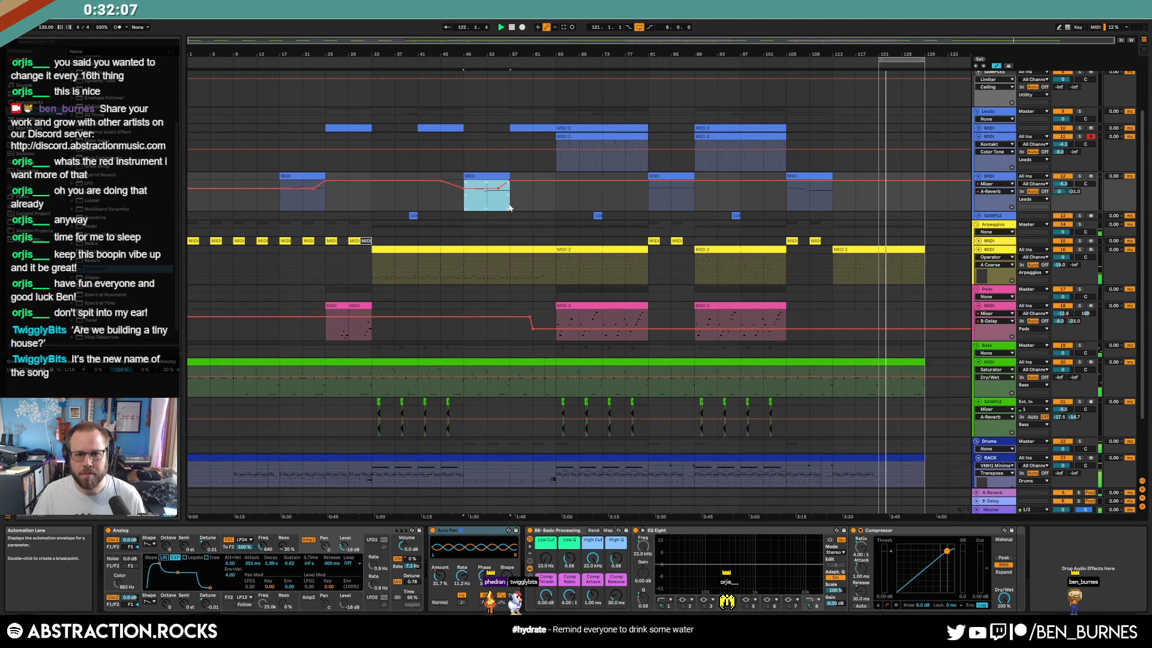
left_click_drag(441, 205, 510, 206)
left_click(627, 197)
key("ctrl+v")
left_click(765, 192)
key("ctrl+v")
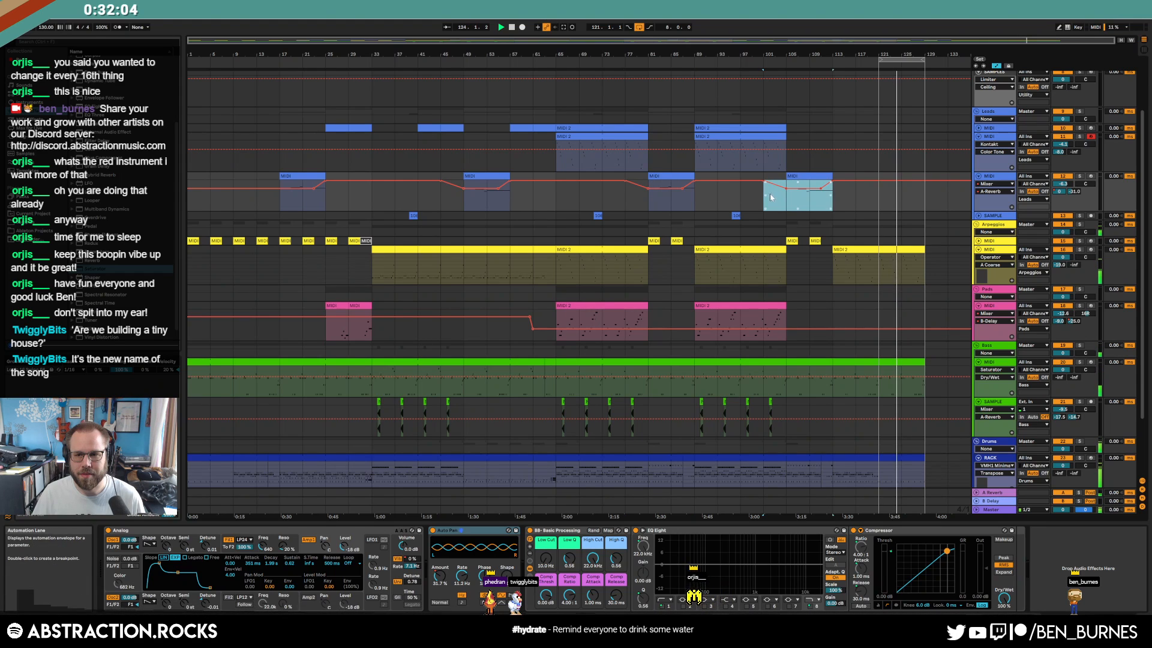
left_click(849, 200)
key("a")
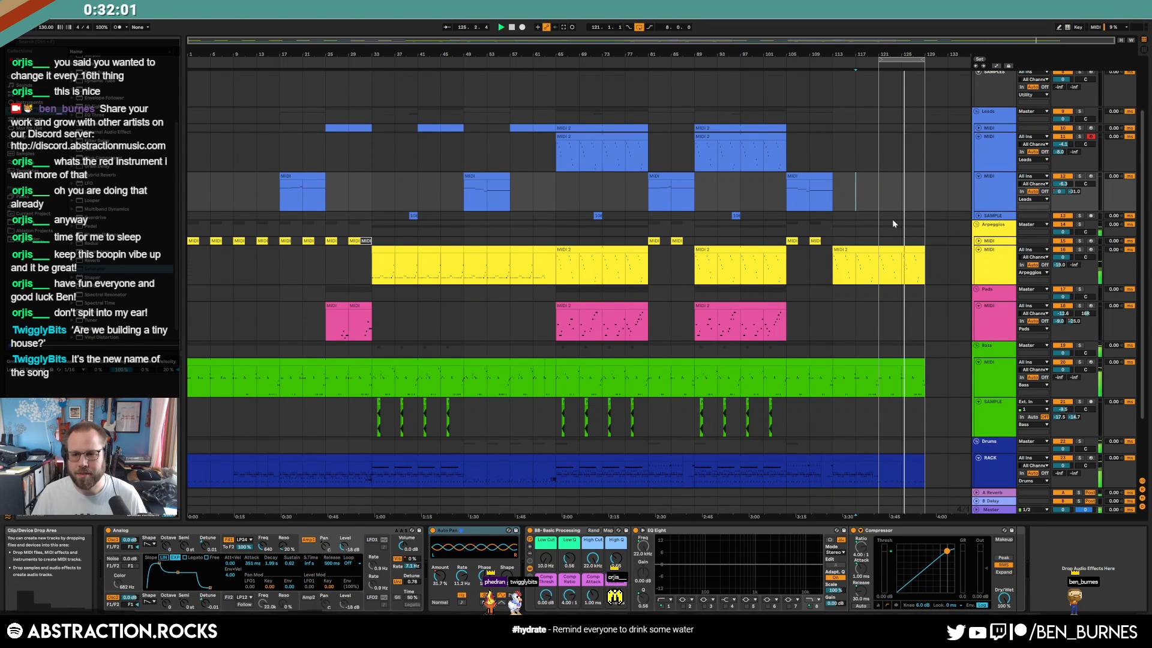
scroll(925, 364, "up", 3)
Shorten the final bass clip's end by about a bar and stop playback
left_click_drag(922, 361, 897, 361)
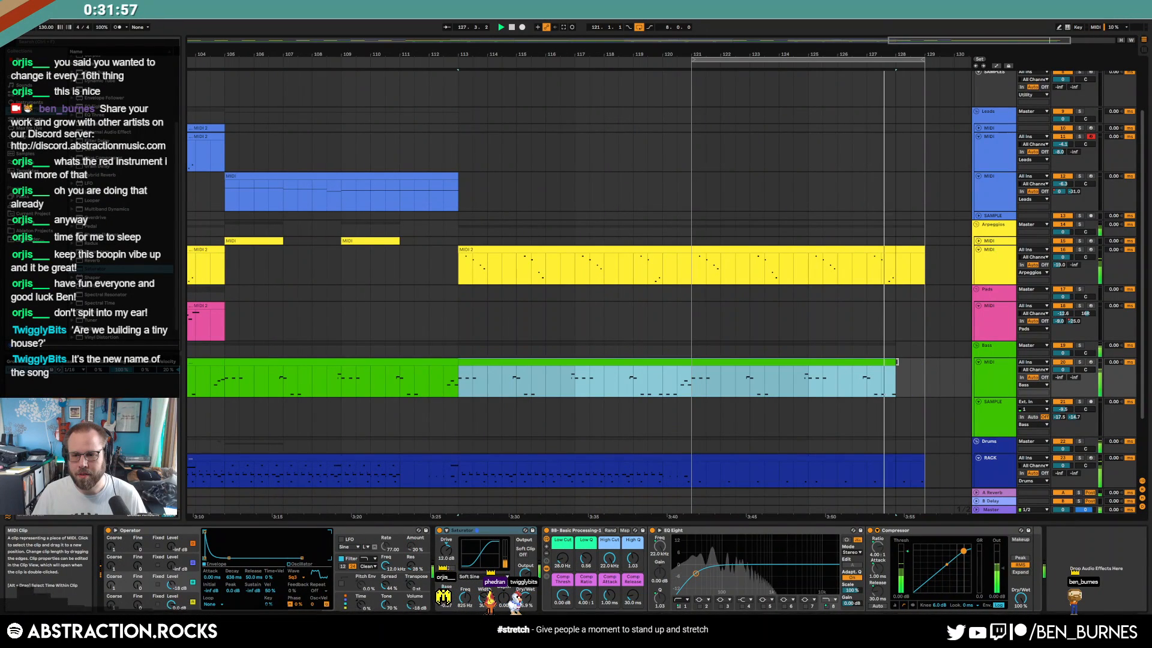
scroll(920, 434, "down", 2)
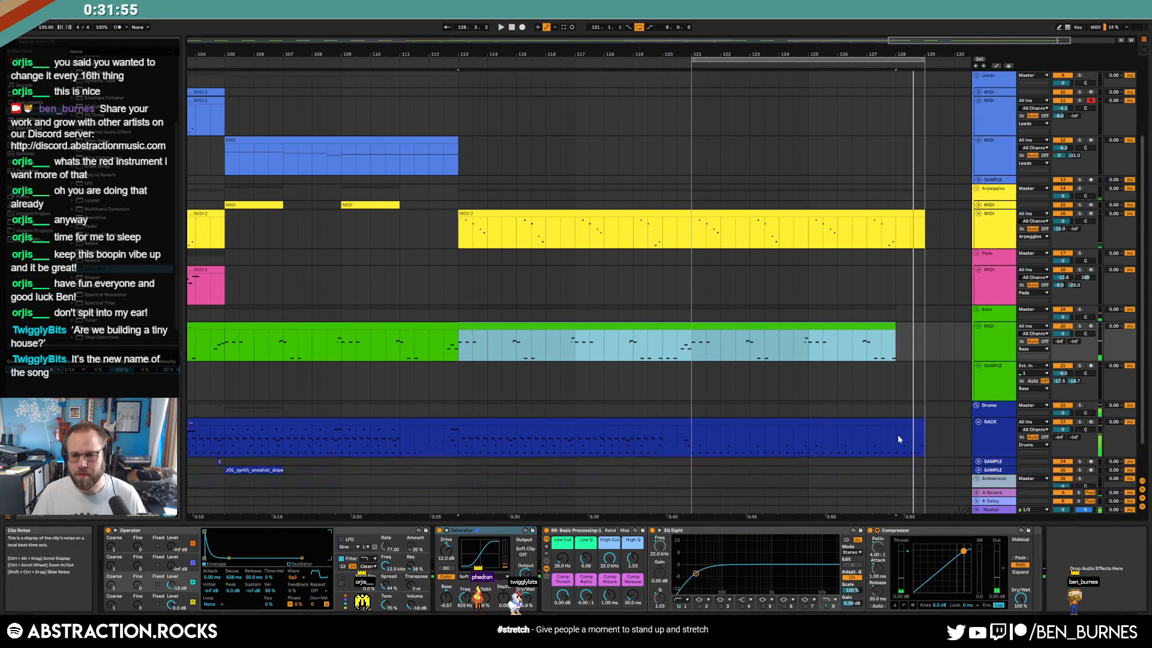
left_click(901, 415)
left_click(898, 422)
key("space")
Select the last four bars of the closing drum clip and marquee-select its final notes
left_click_drag(808, 434, 924, 435)
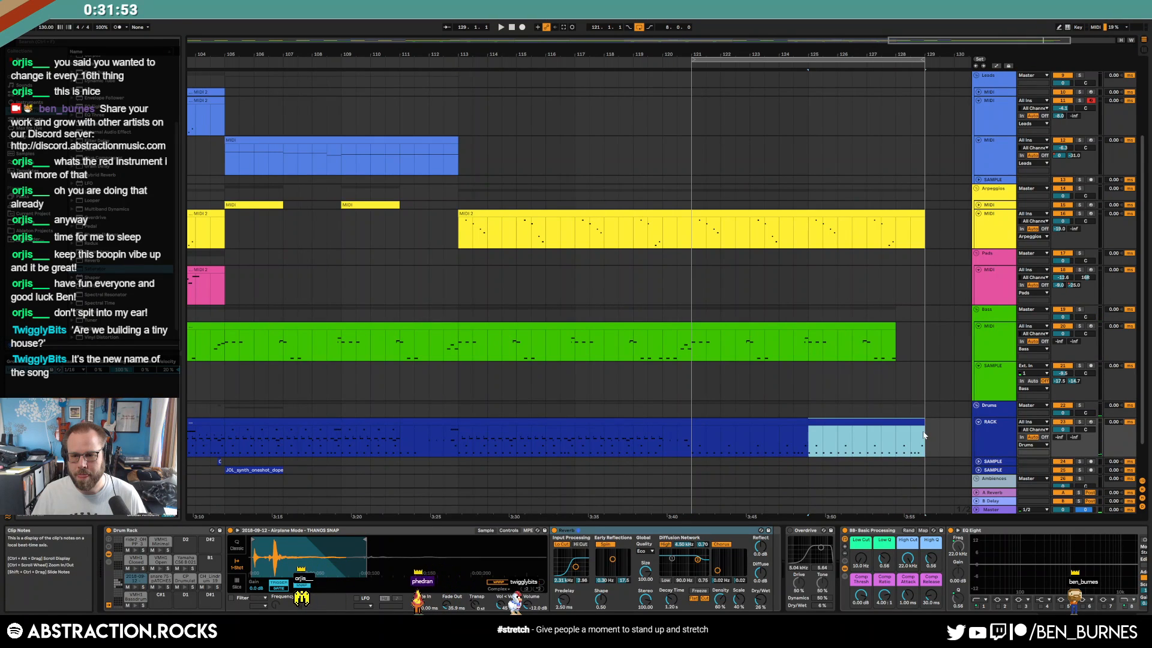
double_click(911, 424)
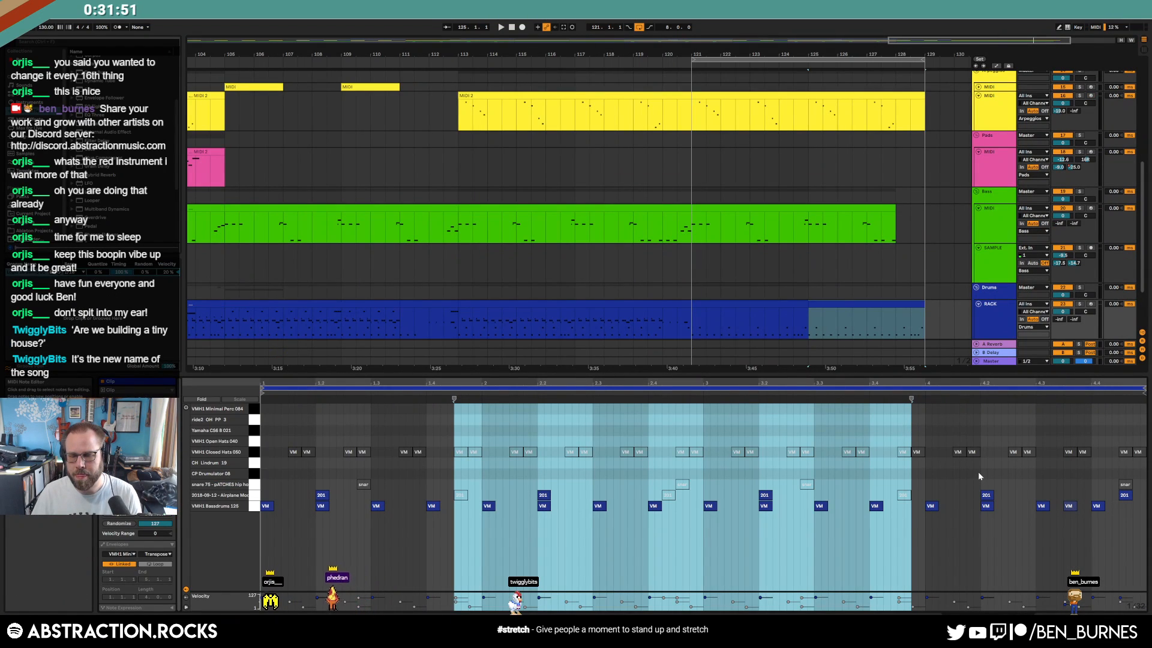
left_click_drag(978, 471, 1138, 536)
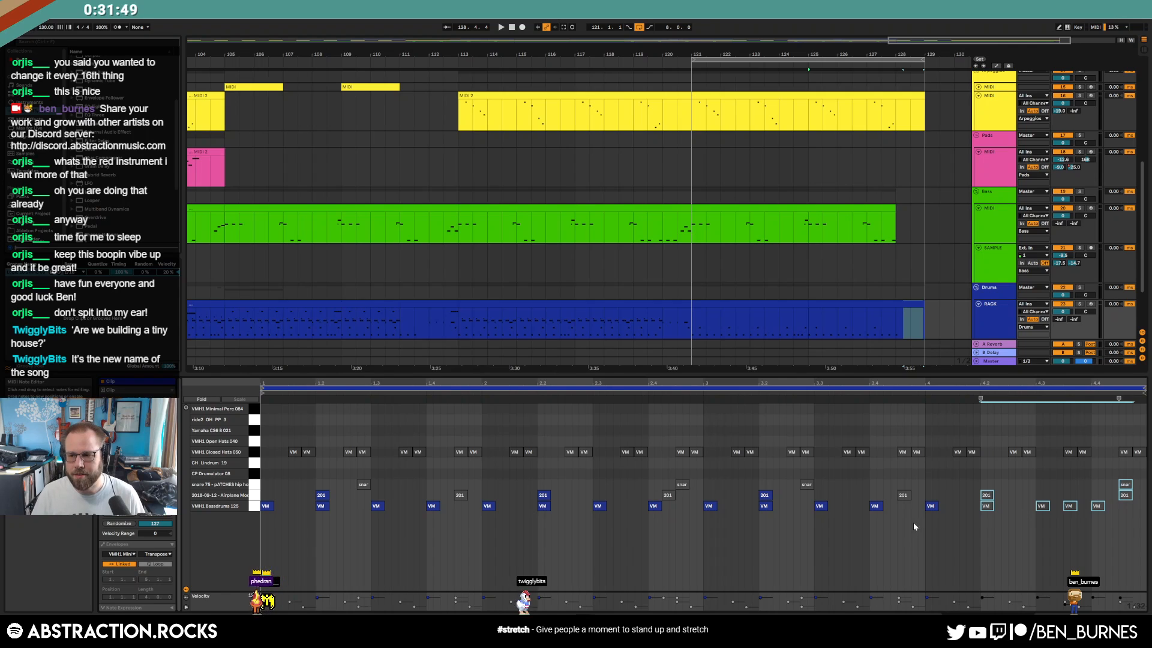
key("shift+Tab")
scroll(821, 384, "down", 3)
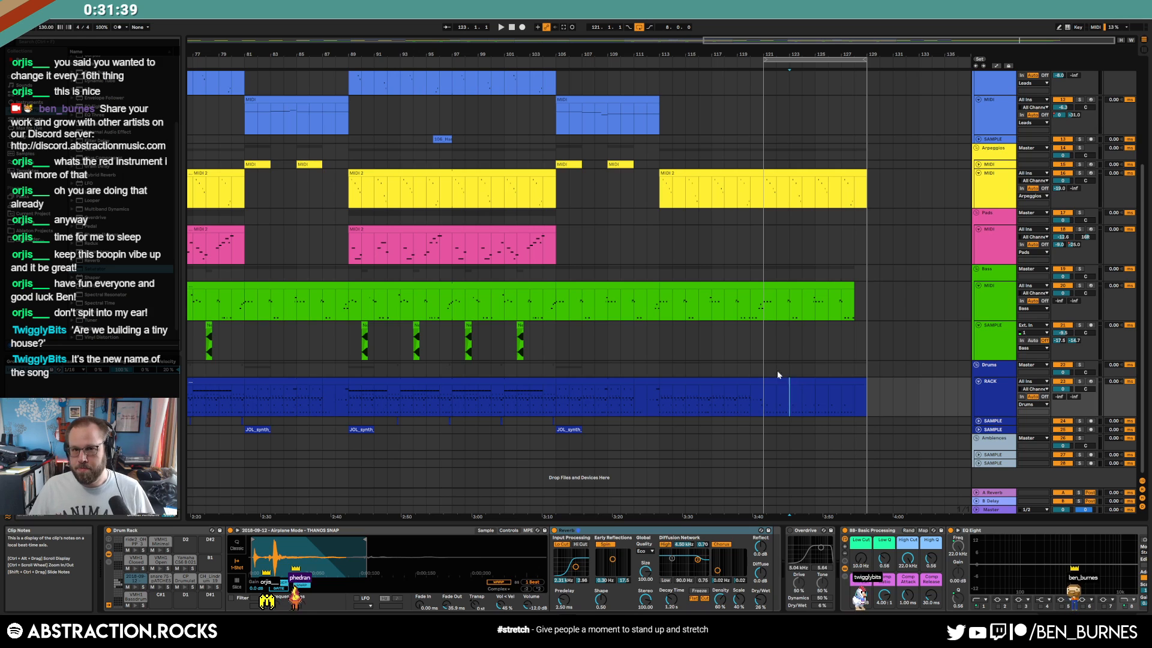
Paste the group of four bass sample hits at bar 113 and play them back
key("w")
key("shift+Tab")
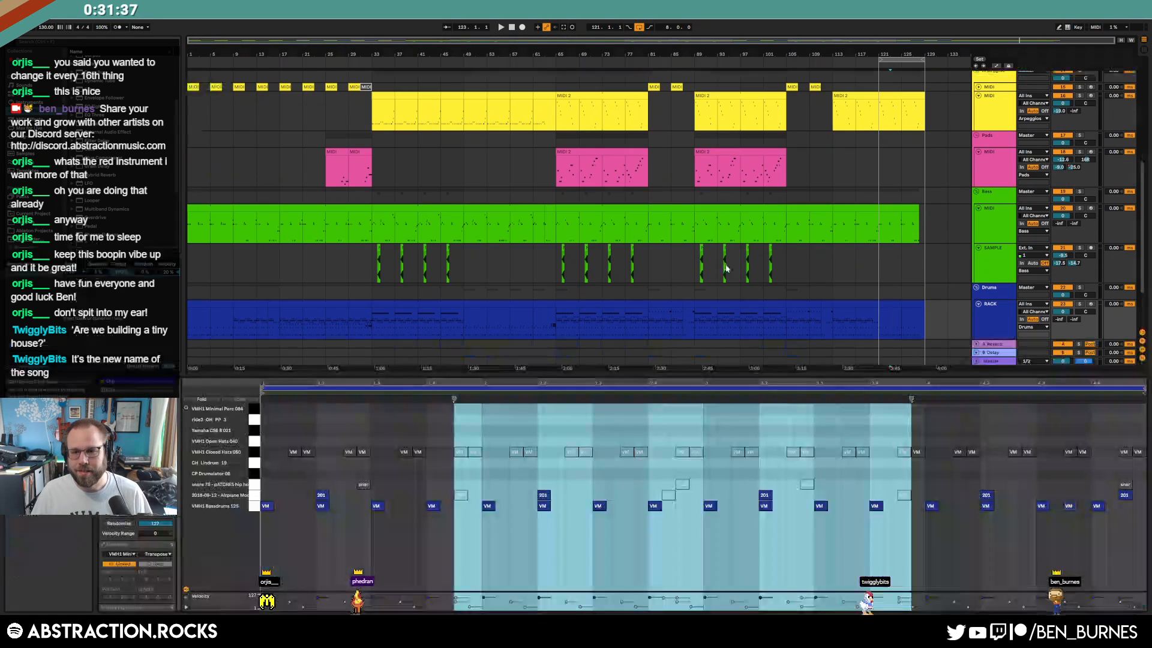
key("shift+Tab")
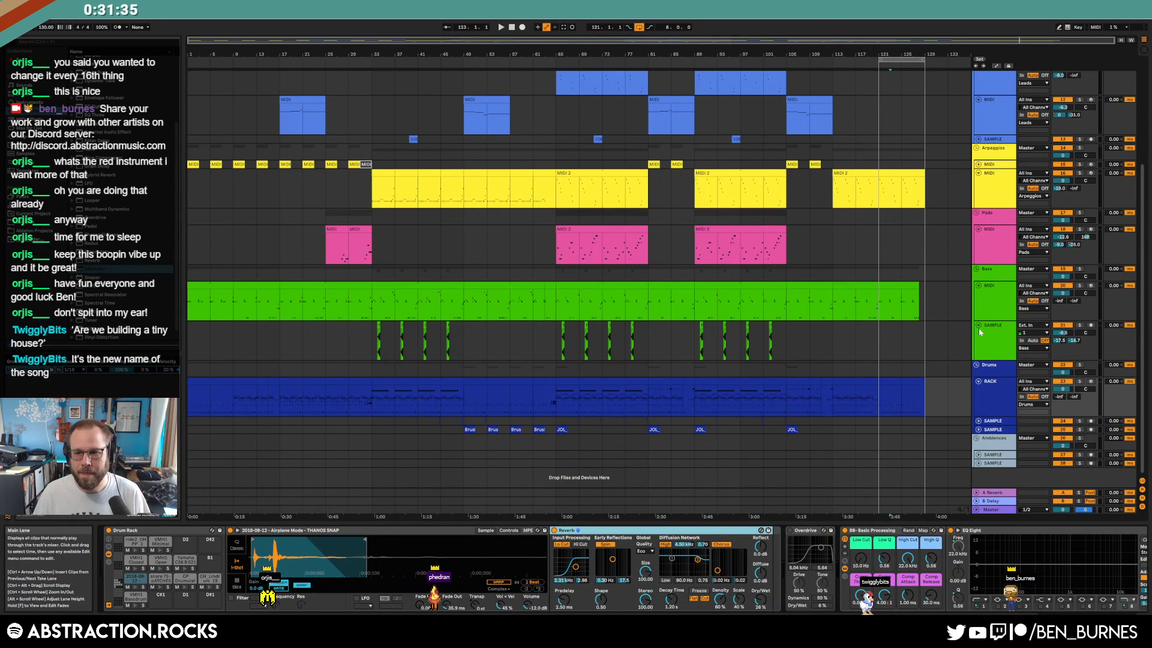
left_click_drag(694, 338, 776, 343)
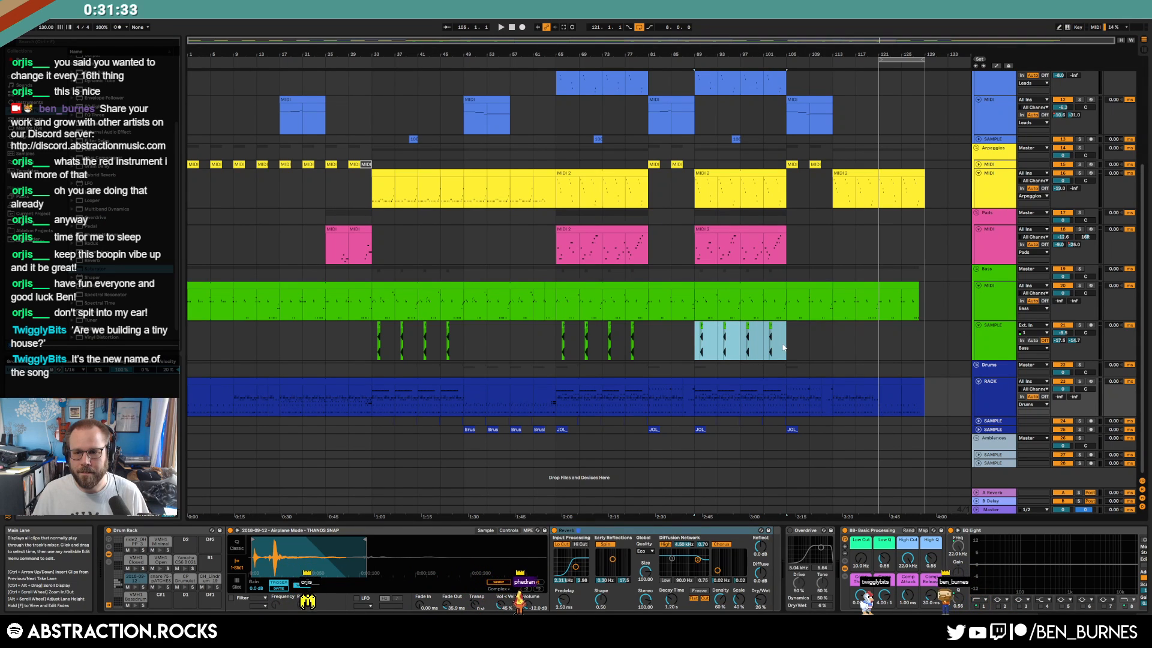
left_click(836, 340)
key("ctrl+v")
key("space")
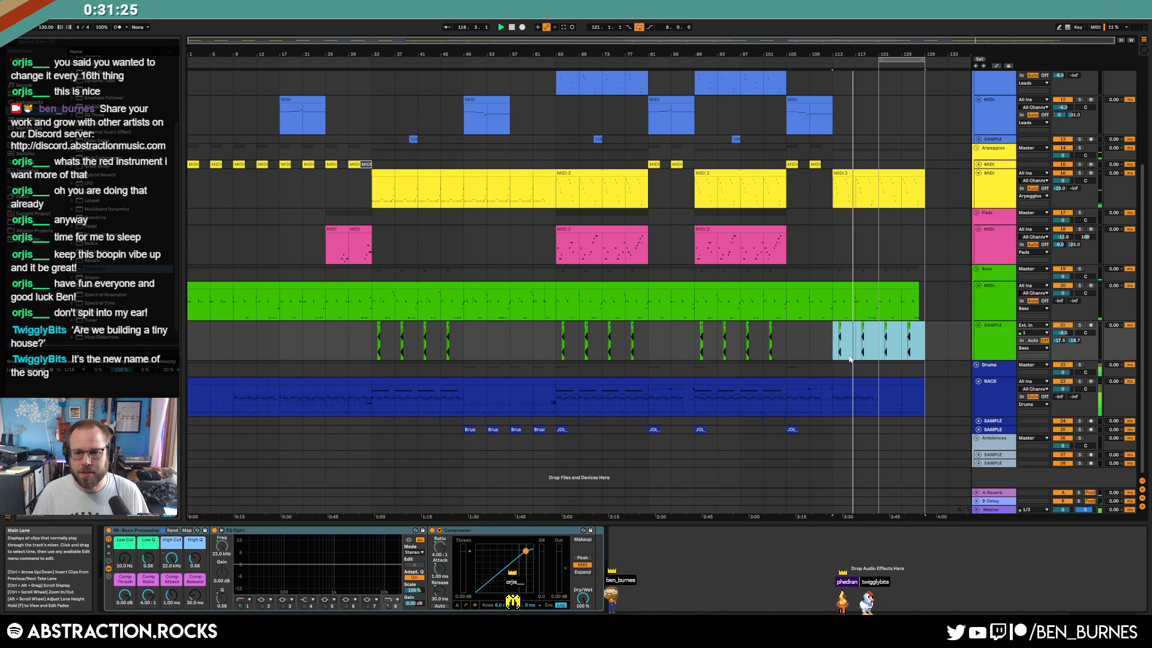
key("a")
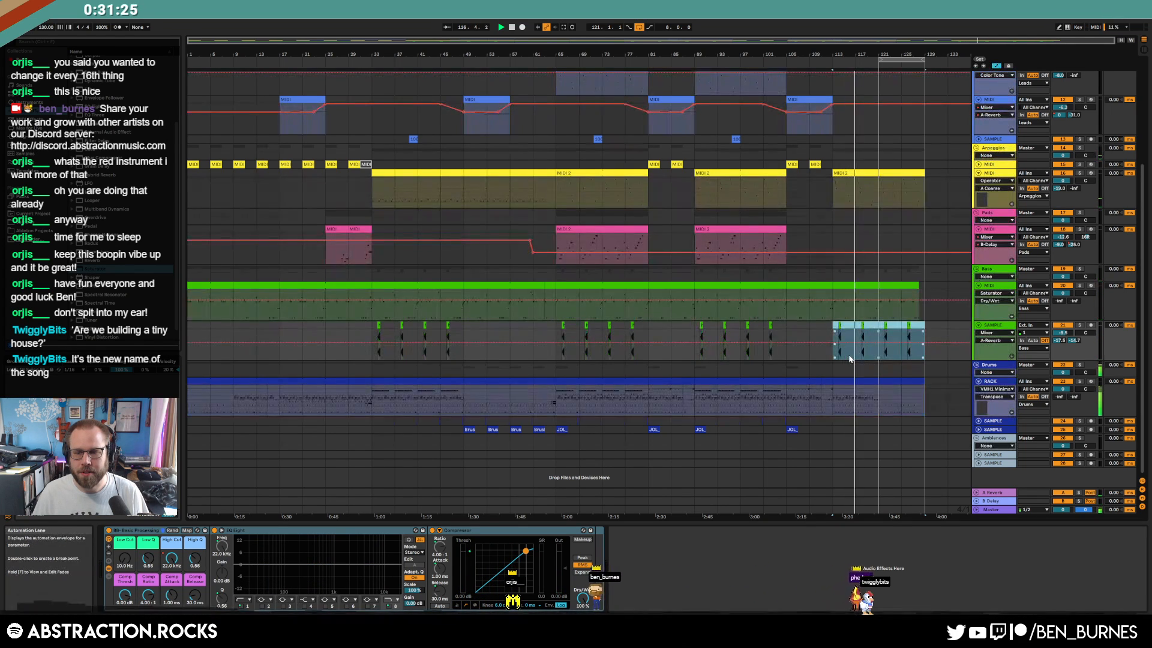
left_click(918, 335)
key("a")
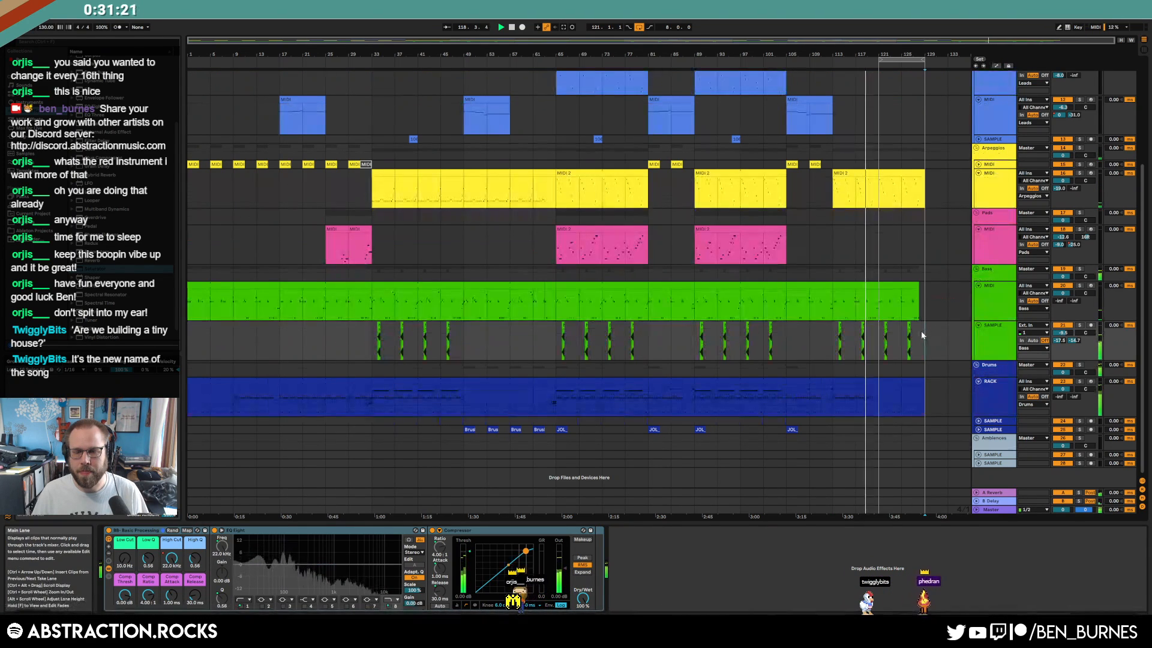
Try a fade of the last bass clip's Osc-B Level to -inf dB, then undo it
left_click(910, 381)
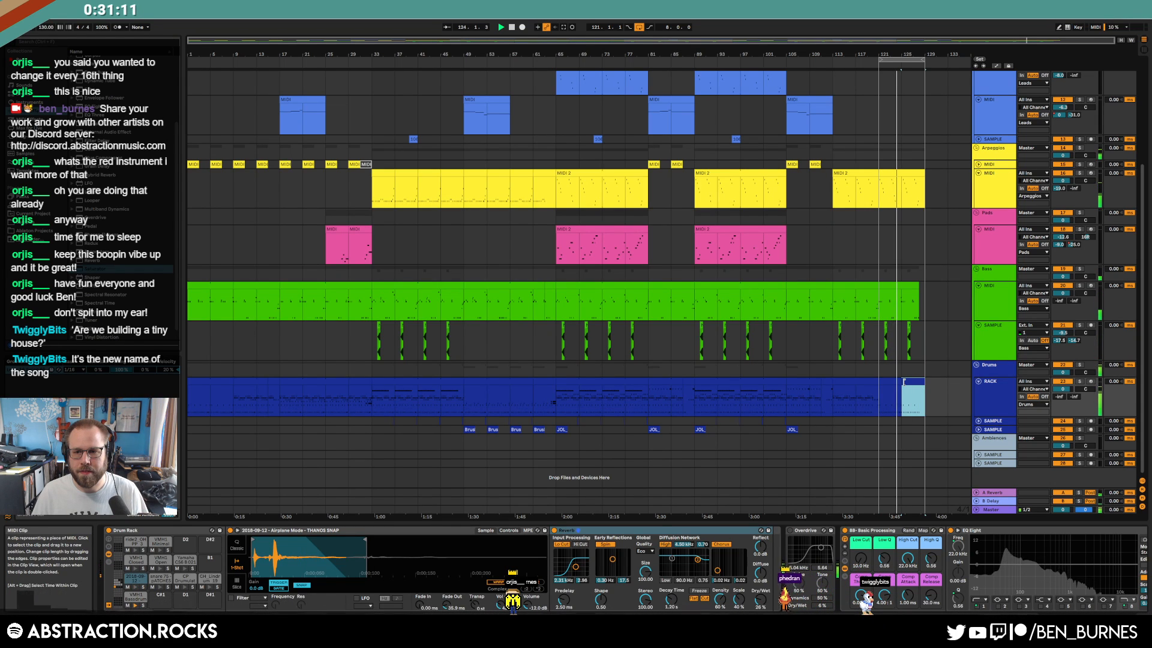
left_click(889, 288)
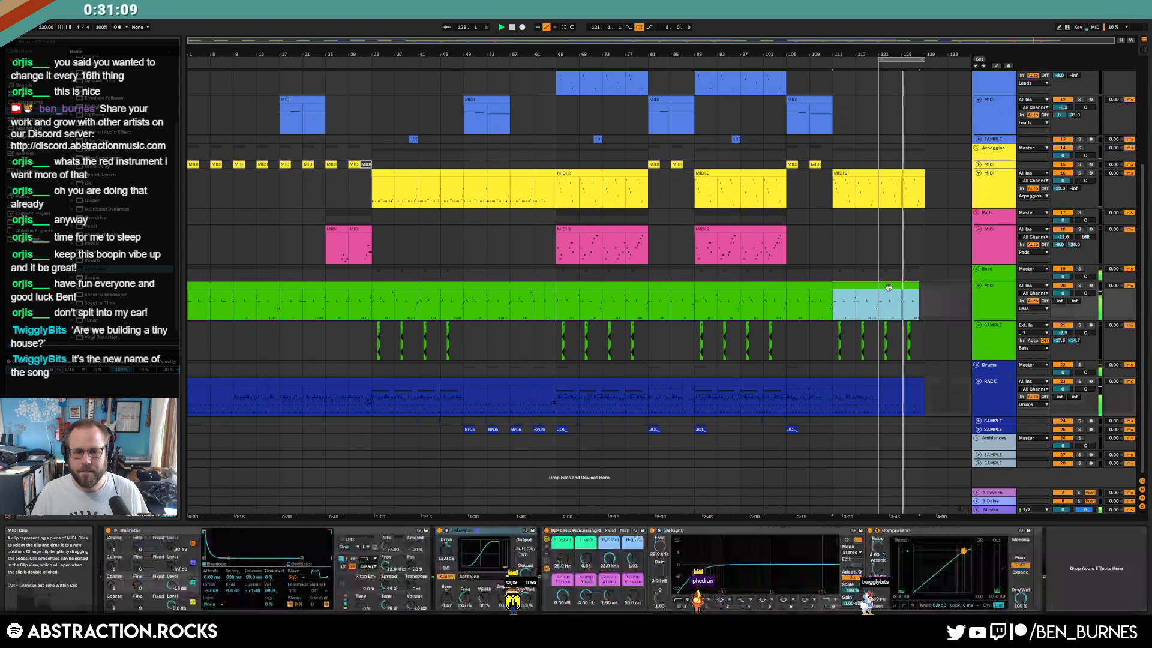
key("a")
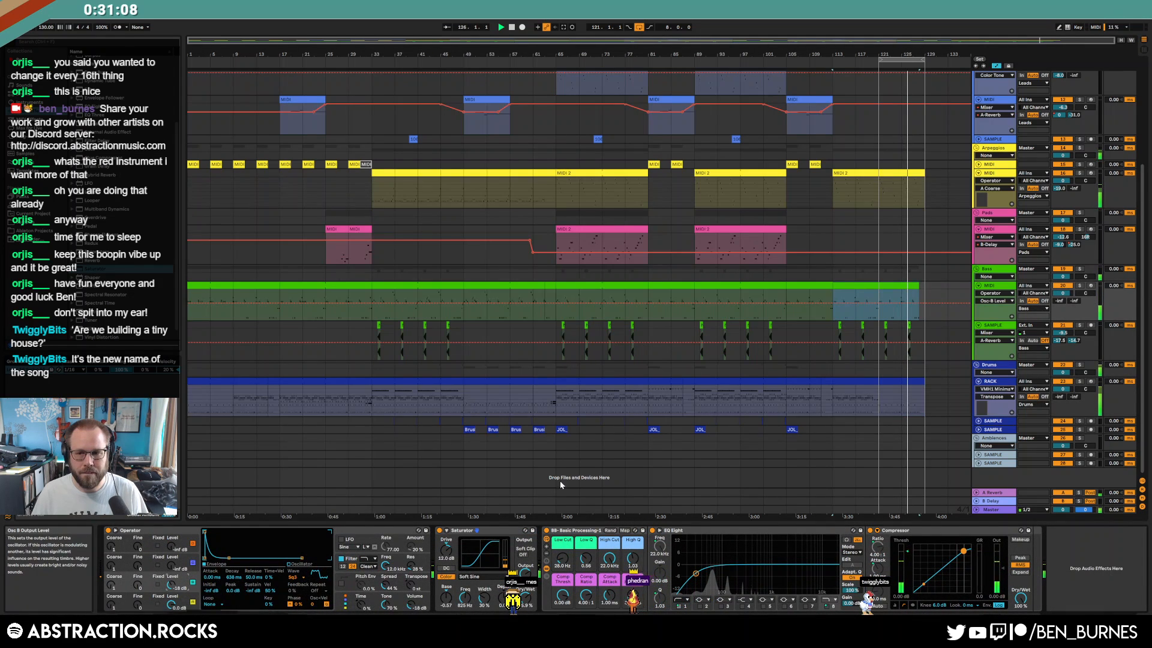
left_click(878, 303)
left_click_drag(919, 304, 920, 320)
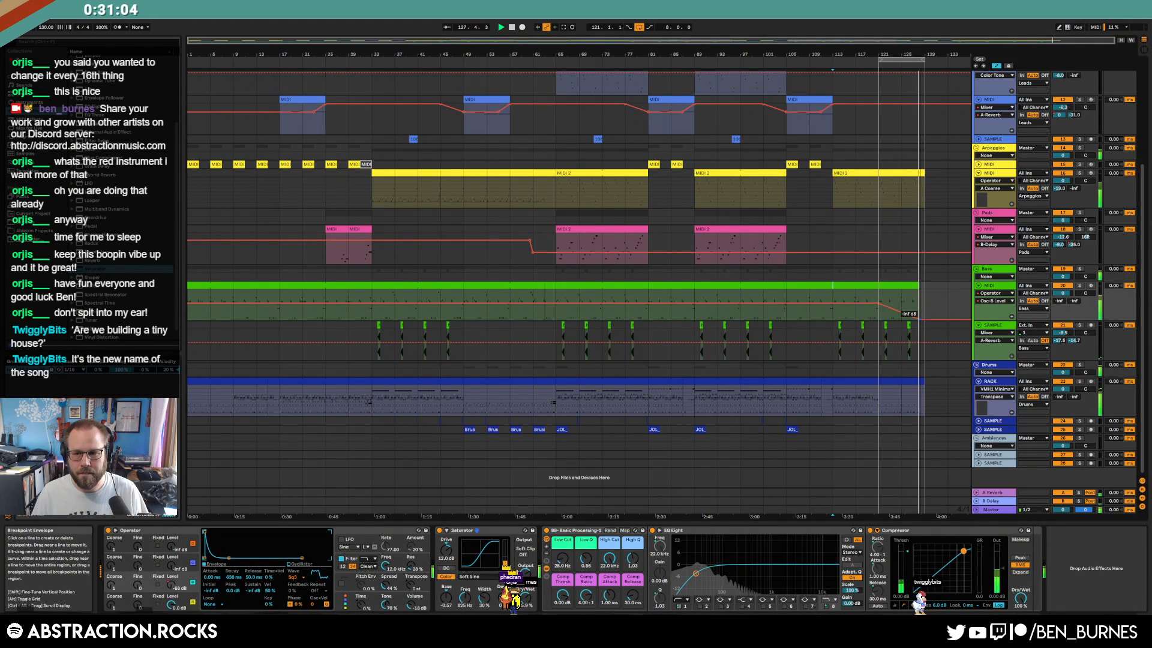
key("ctrl+z")
left_click(924, 317)
key("space")
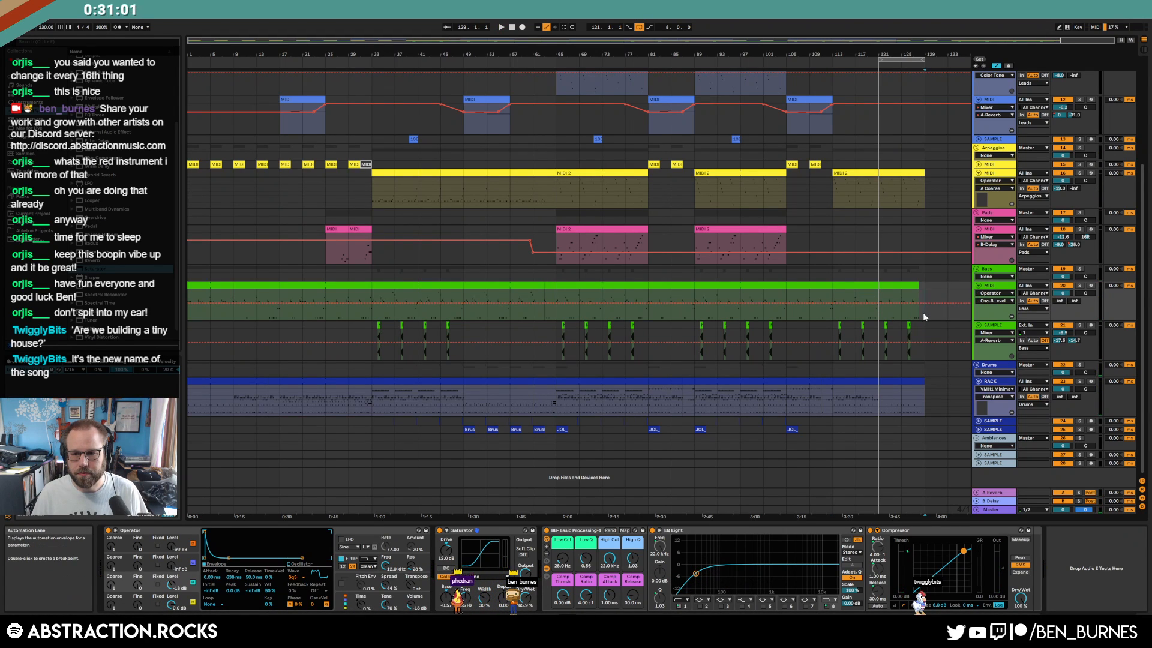
key("a")
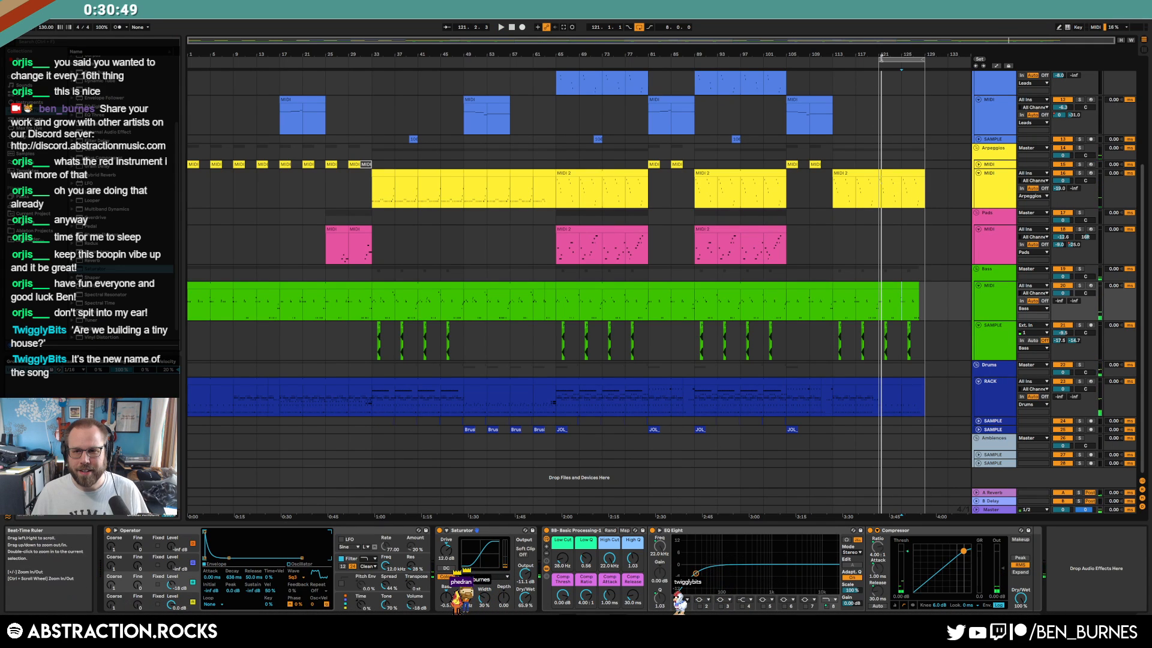
Extend the loop back to bar 1 and stop playback at the song start
left_click_drag(879, 59, 833, 59)
left_click_drag(357, 76, 187, 77)
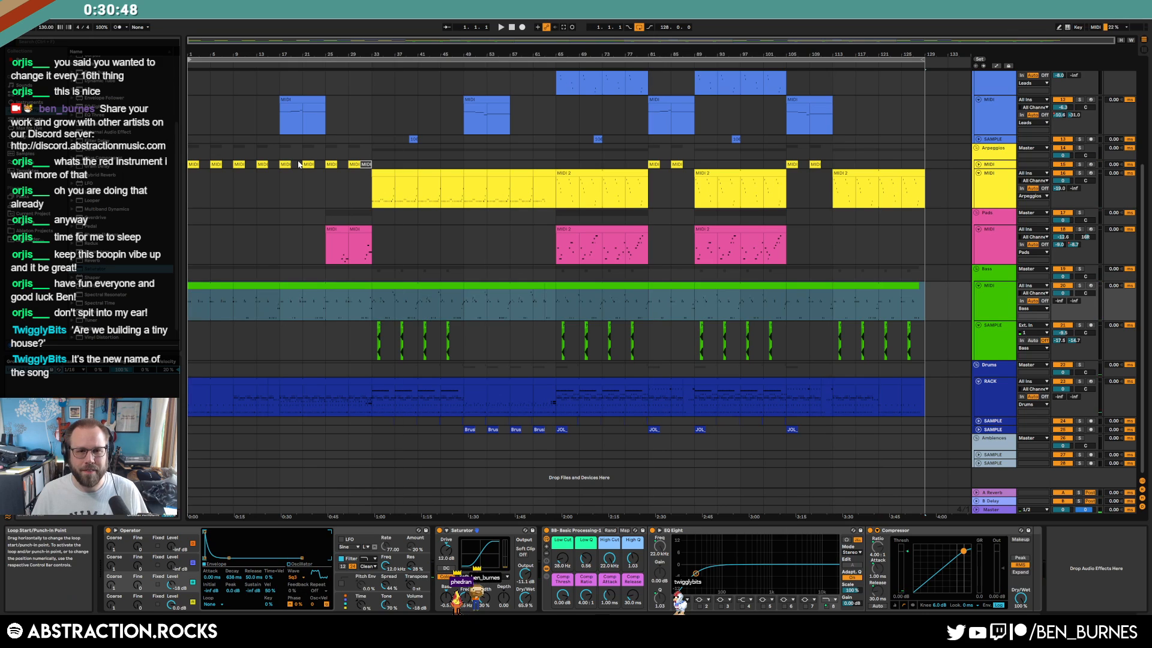
right_click(282, 308)
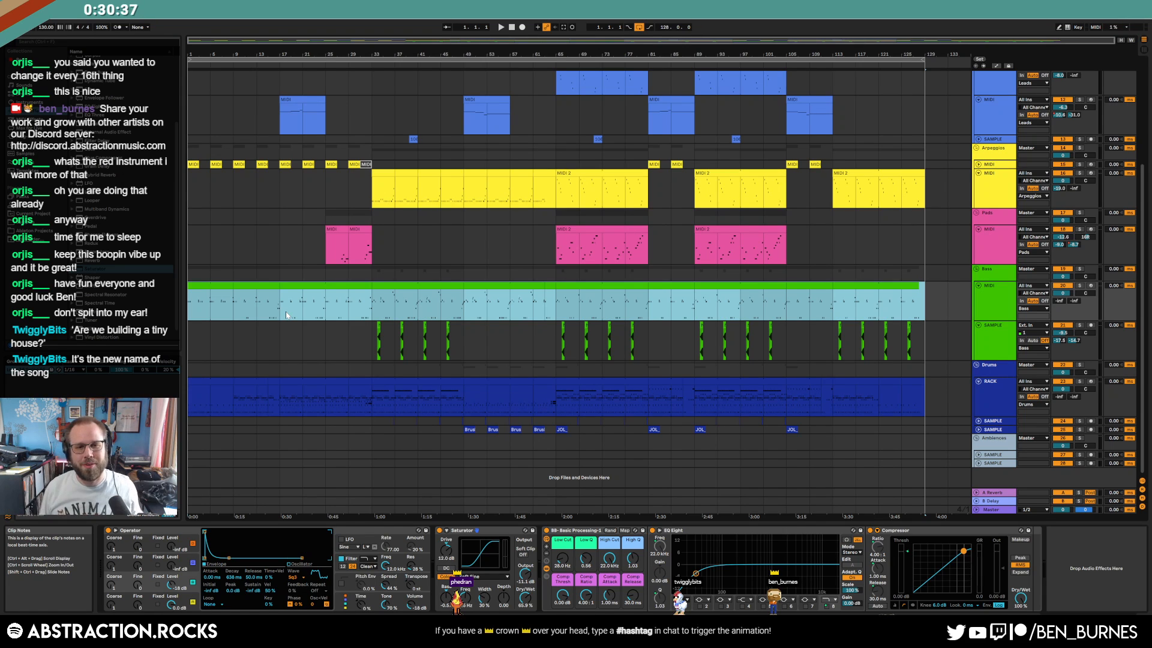
left_click(513, 29)
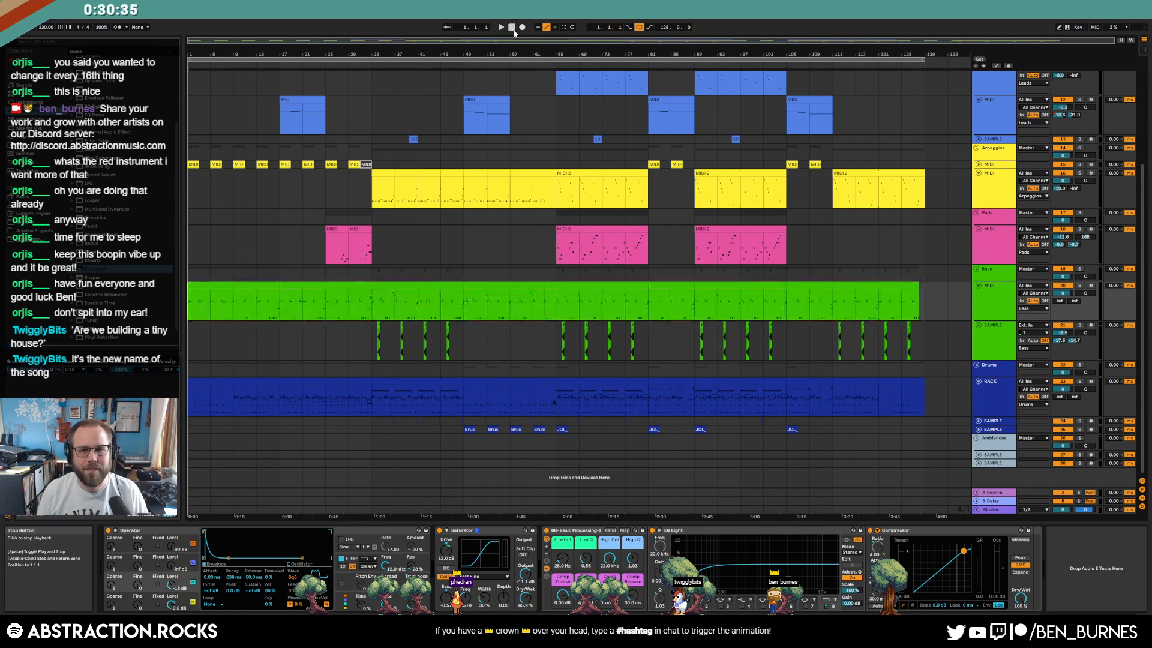
Select ranges in the drum rack lane and set the insert point near bar 109
left_click_drag(189, 403, 391, 401)
left_click_drag(463, 407, 929, 396)
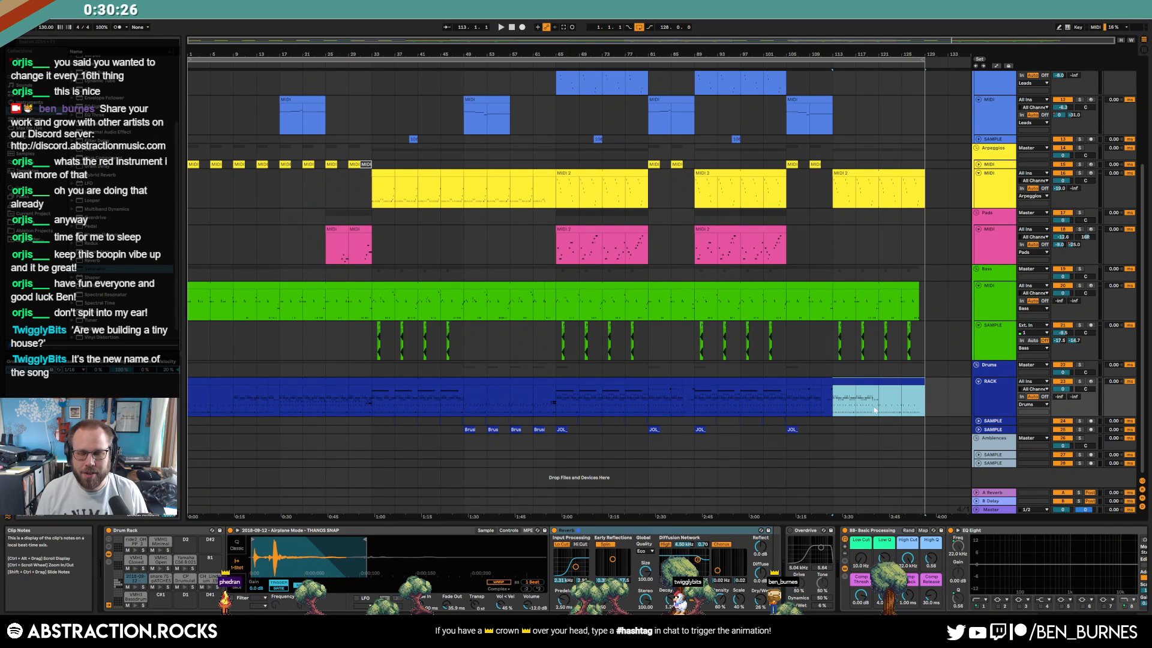
left_click(815, 423)
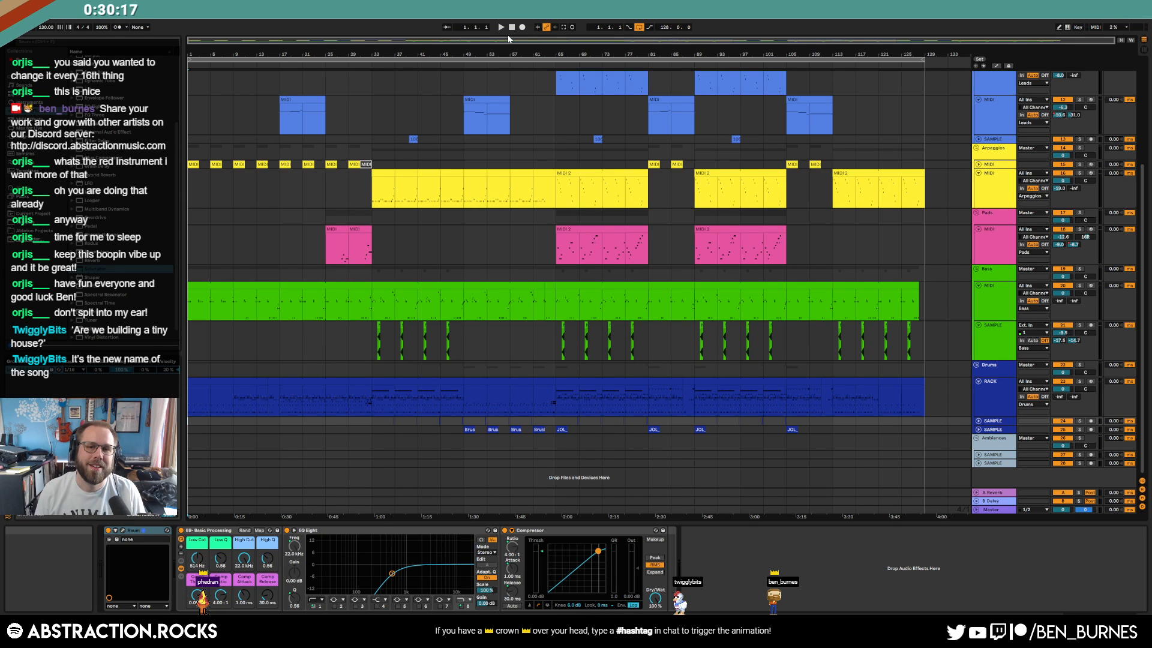
Collapse the arp, pad, bass, drum, lead, SAMPLES and Utility tracks, then play from the start
left_click(981, 174)
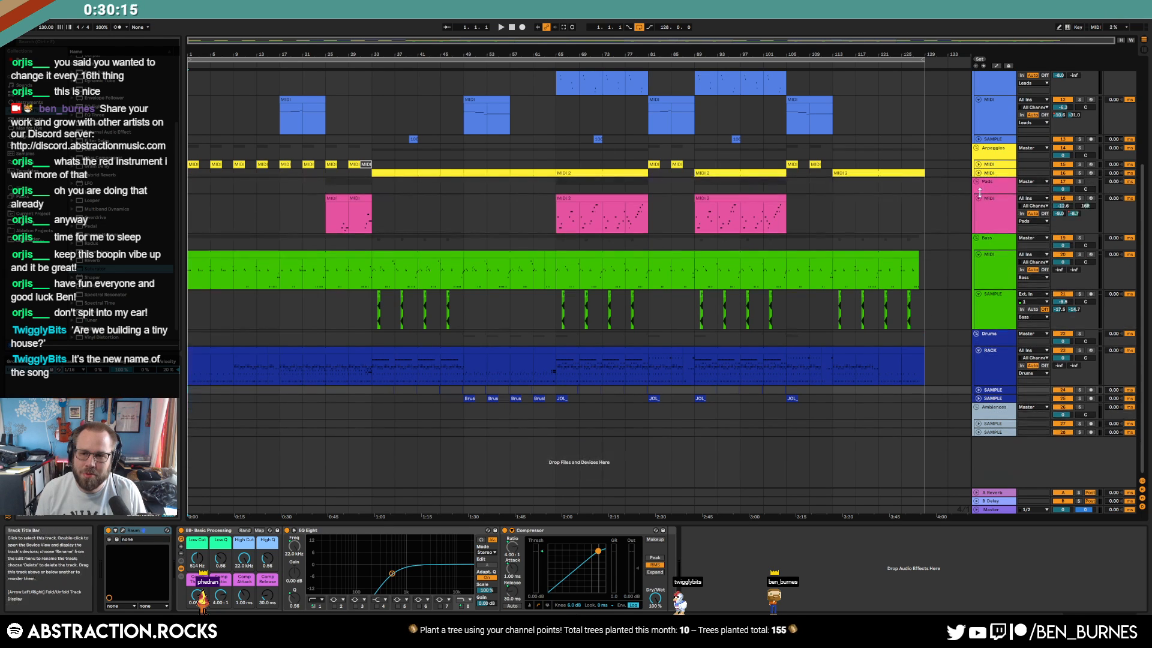
left_click(979, 199)
left_click(979, 223)
left_click(978, 231)
left_click(979, 257)
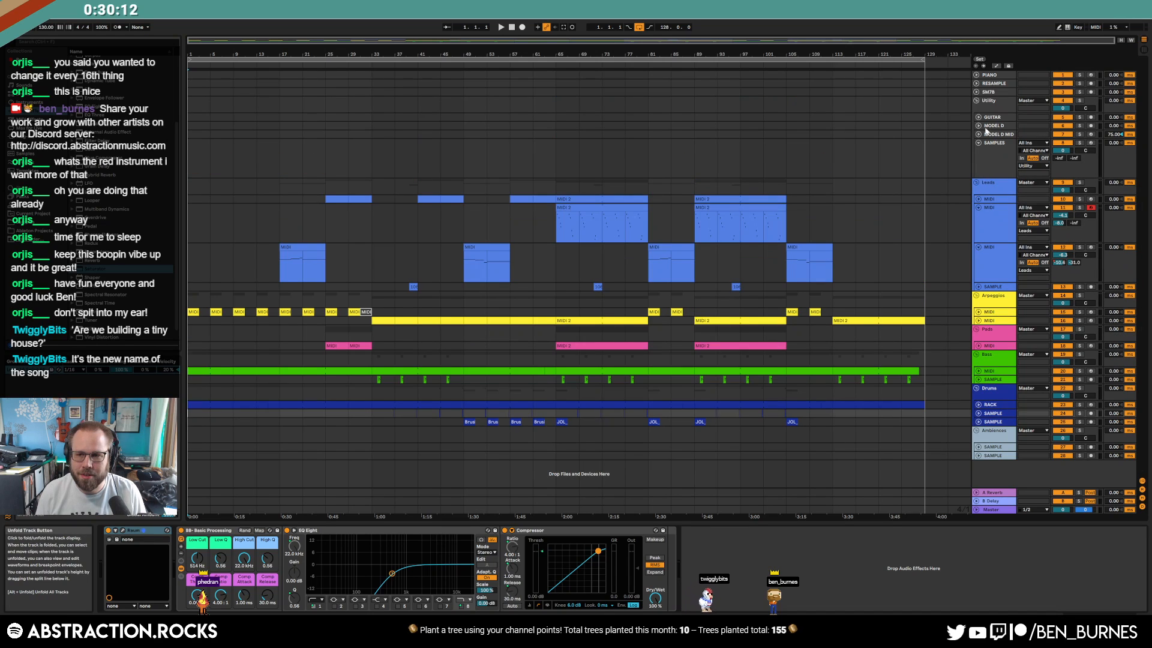
left_click(978, 208)
left_click(979, 217)
left_click(977, 143)
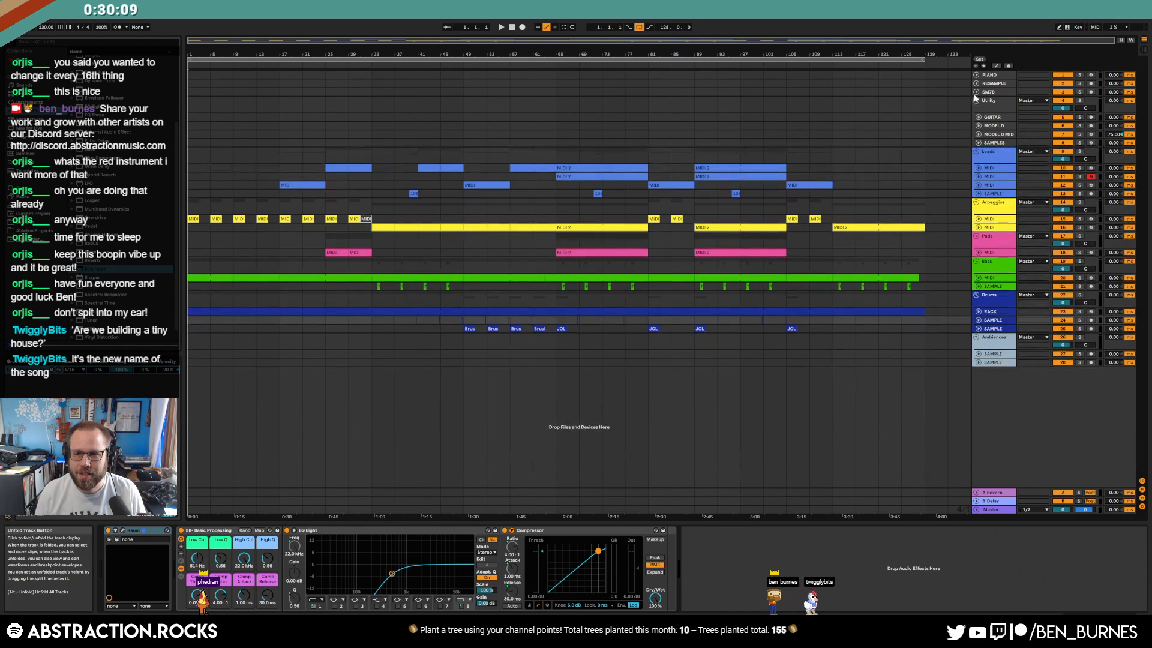
left_click(977, 101)
key("space")
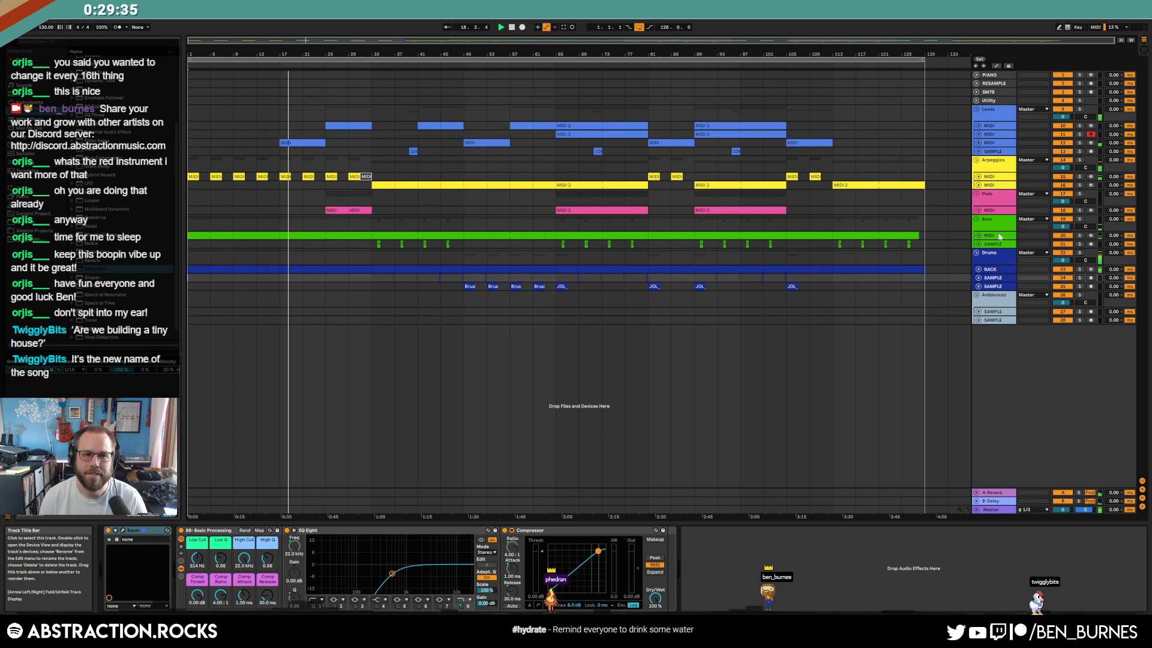
Select the Master track and open the Youlean Loudness Meter to the right
left_click(978, 145)
left_click(1005, 145)
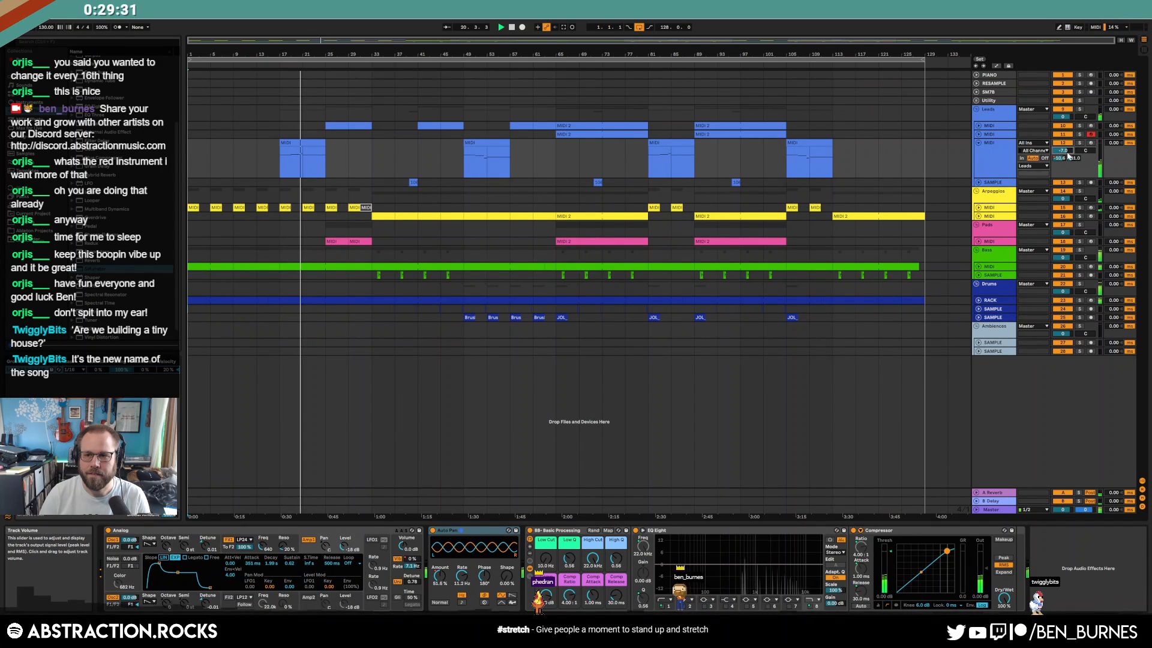
left_click(999, 510)
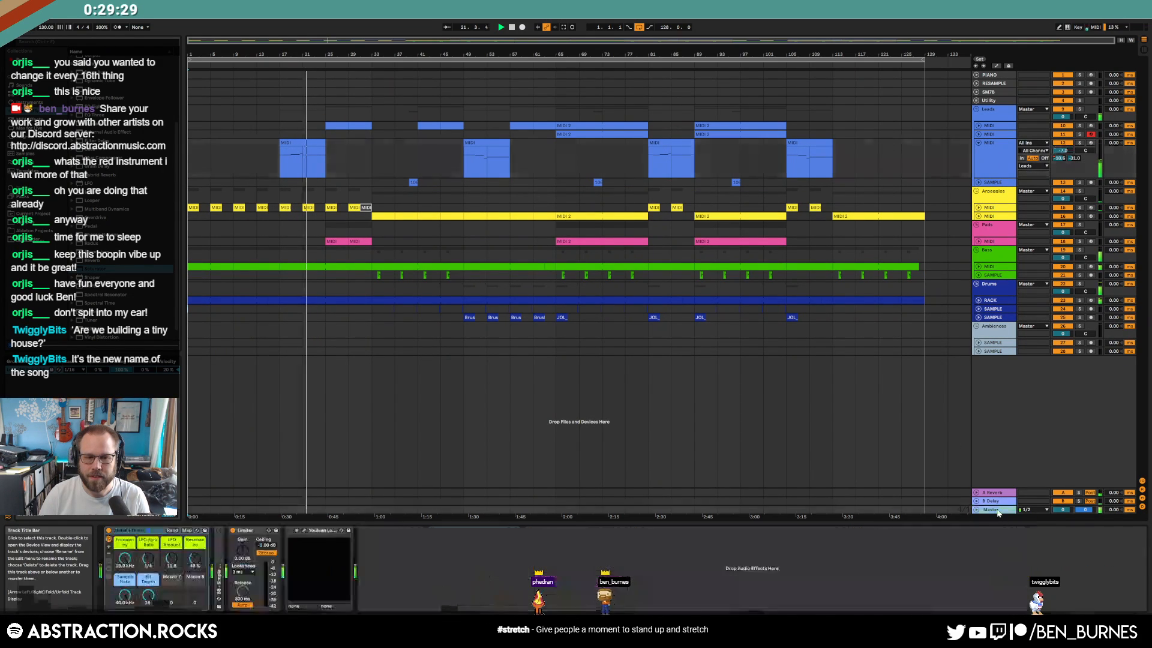
left_click(305, 532)
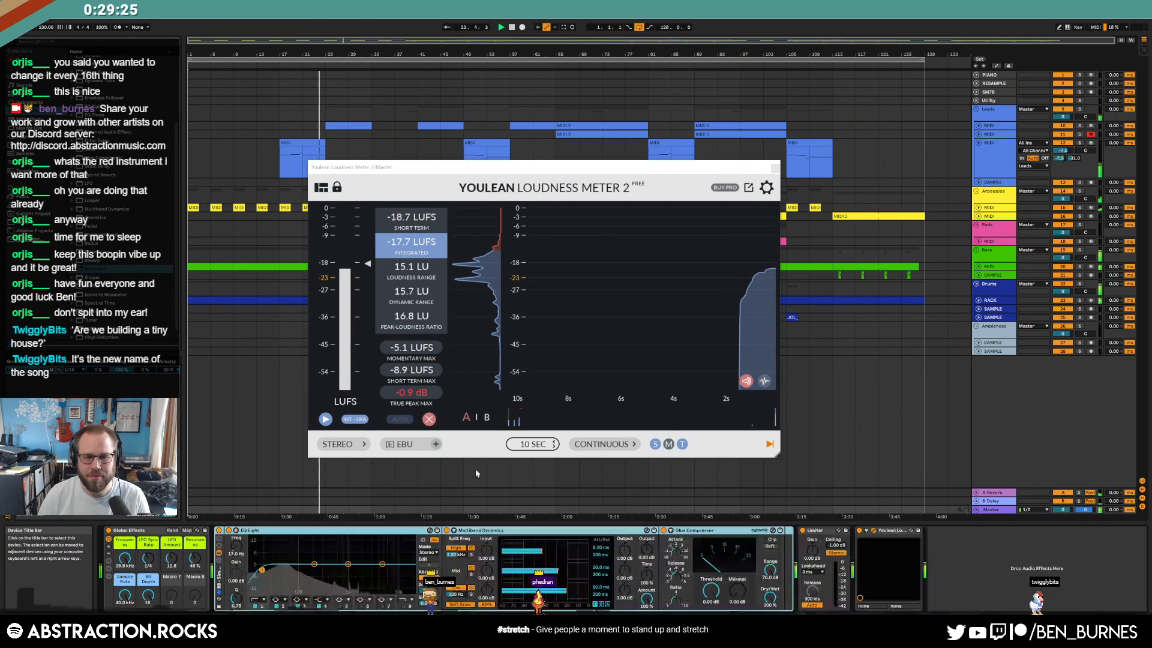
left_click_drag(587, 168, 863, 191)
Reshape the master EQ Eight bands and lower Glue Compressor threshold and makeup to 3.81 dB
left_click_drag(314, 564, 383, 562)
left_click_drag(262, 570, 267, 570)
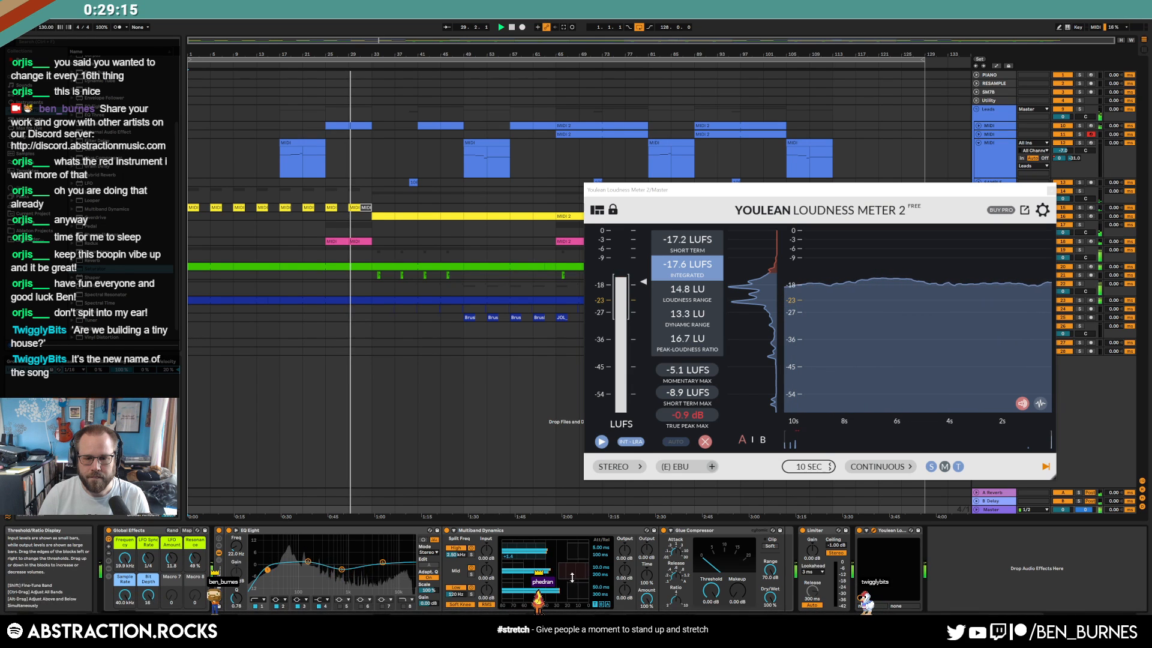
mouse_move(711, 591)
left_mouse_down()
mouse_move(711, 609)
mouse_move(733, 585)
left_mouse_up()
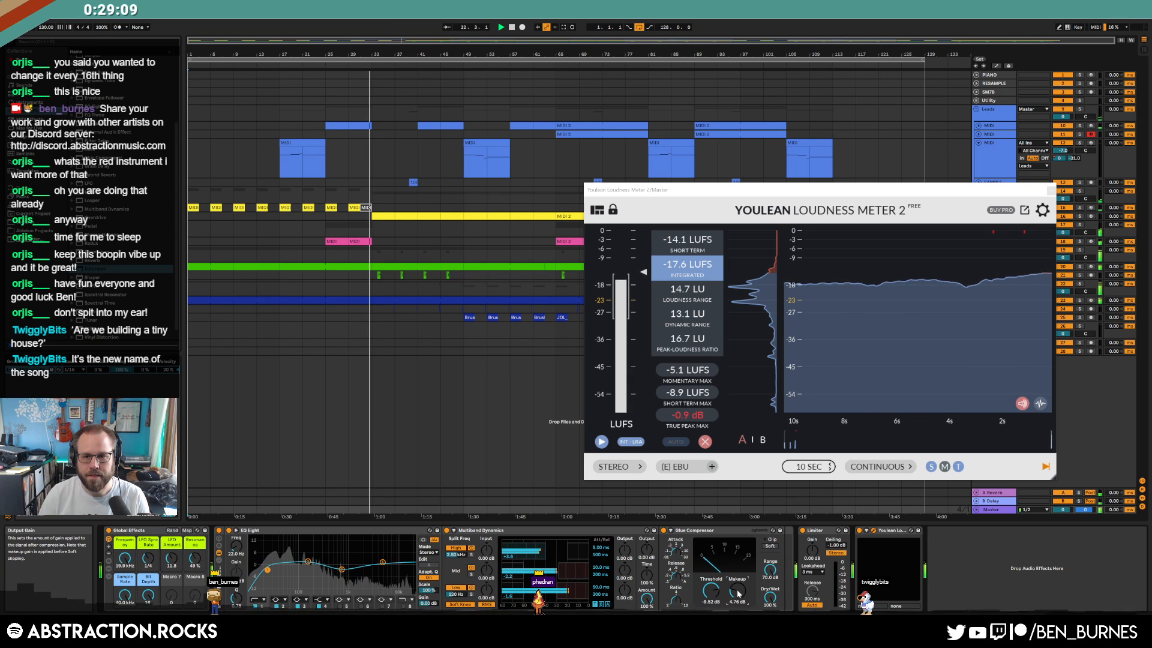
left_click_drag(738, 594, 738, 597)
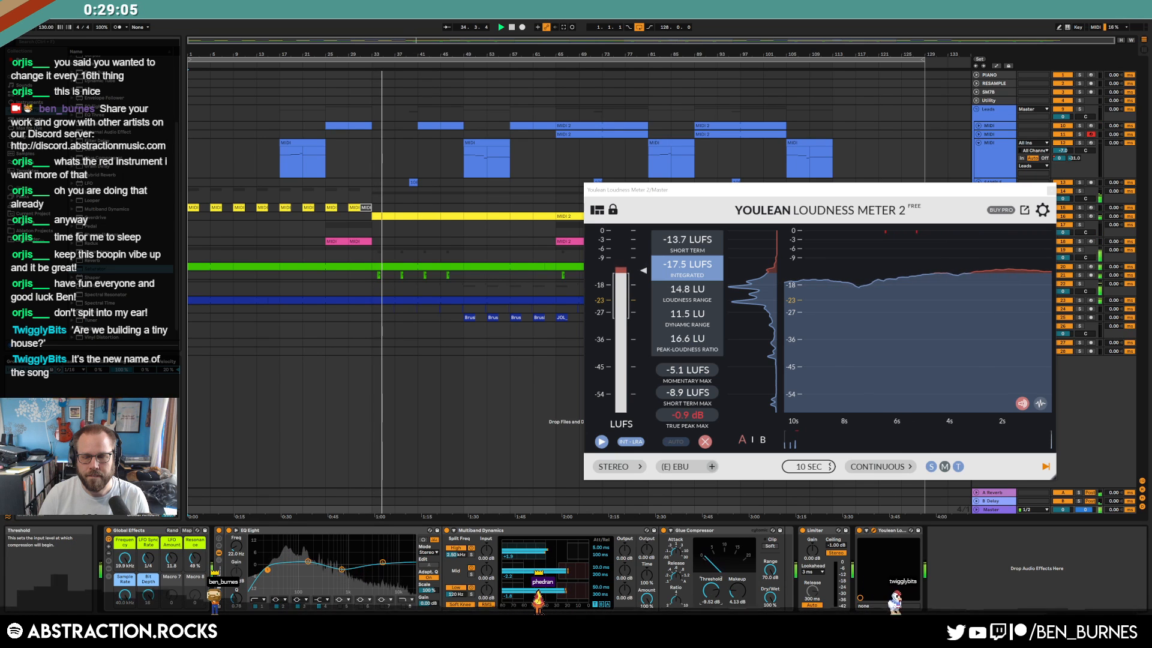
left_click_drag(737, 592, 715, 596)
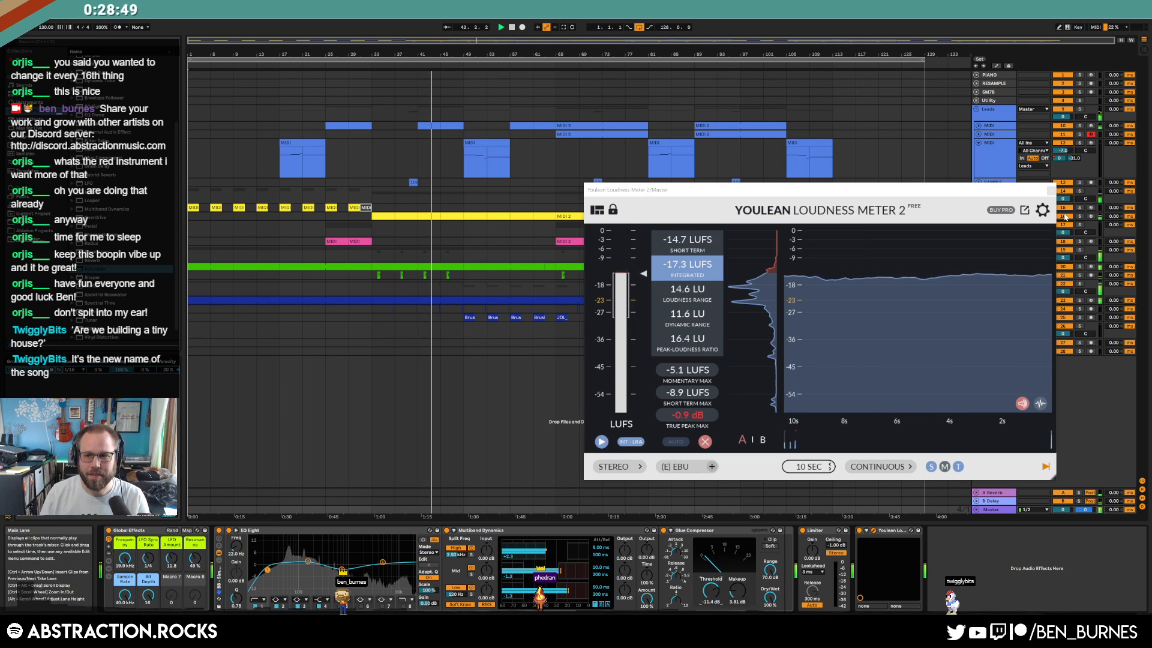
left_click(1051, 190)
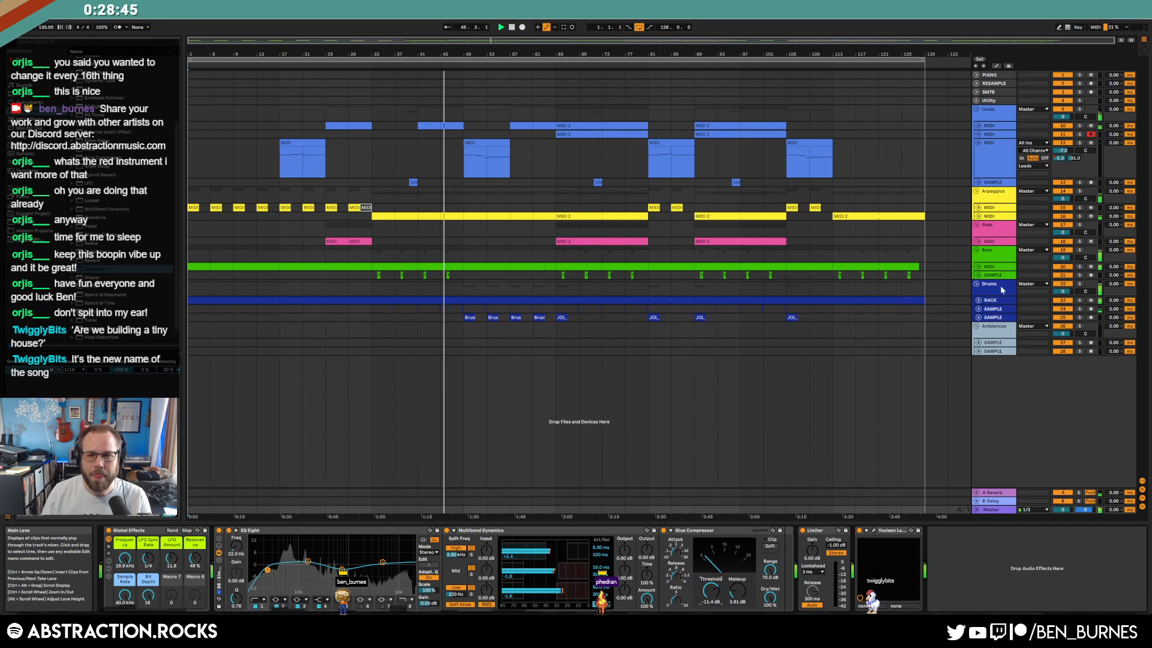
In the bass Operator, cut osc C decay to 566 ms and osc D release to 94.1 ms
left_click(979, 266)
left_click(990, 270)
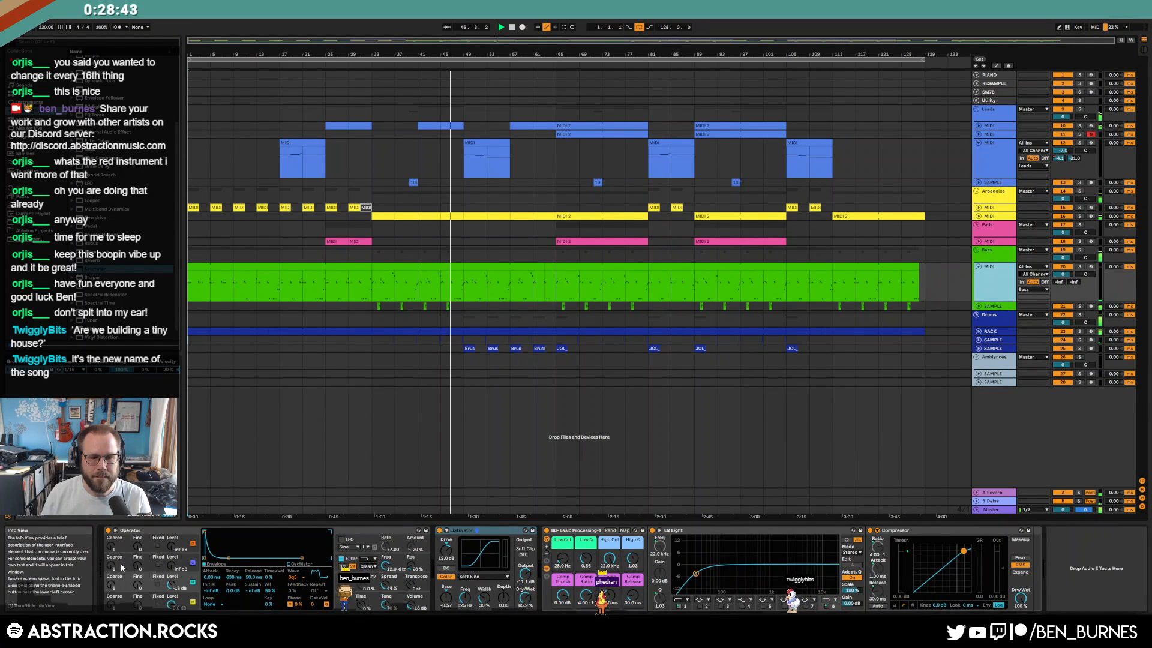
left_click(148, 584)
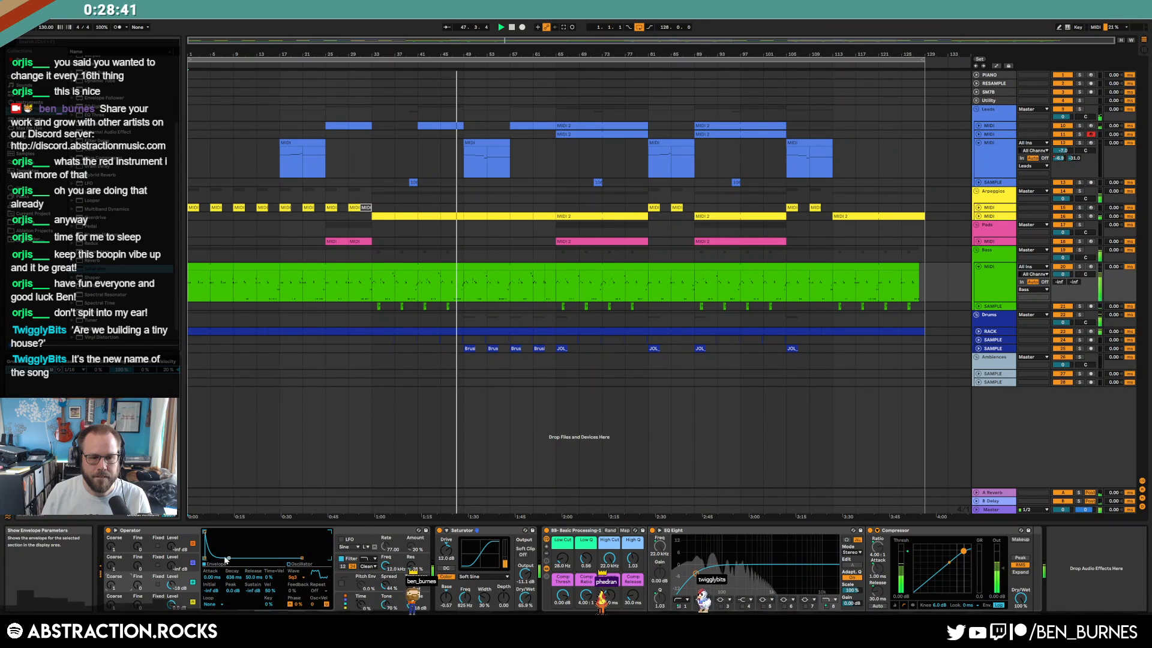
left_click_drag(229, 558, 226, 558)
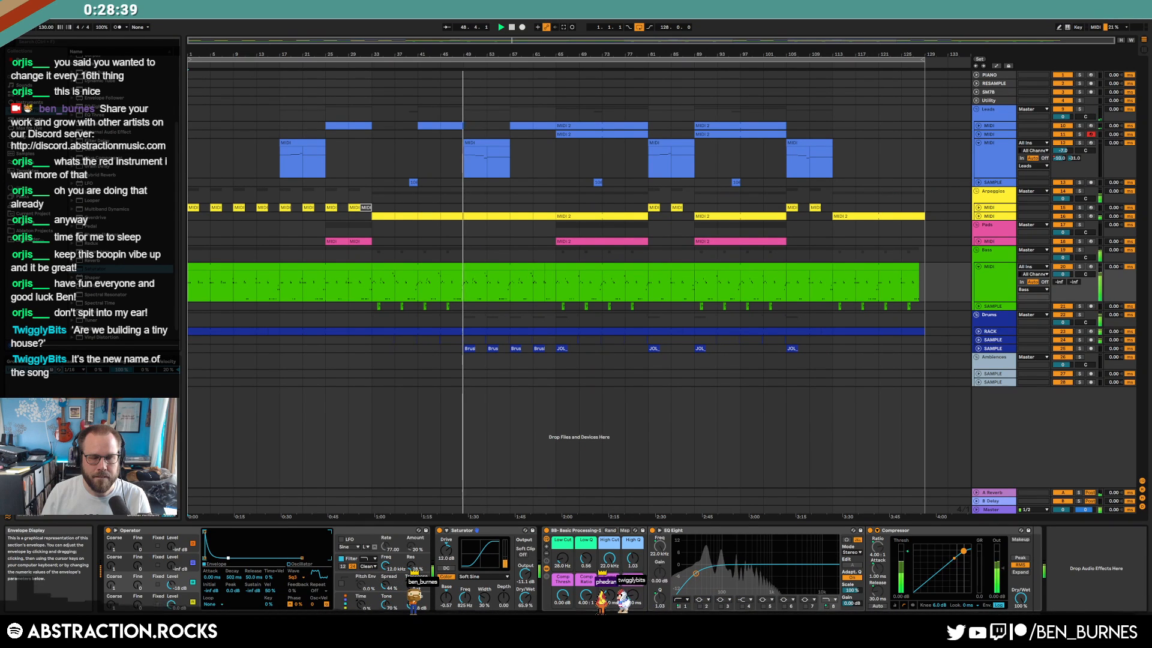
left_click(133, 600)
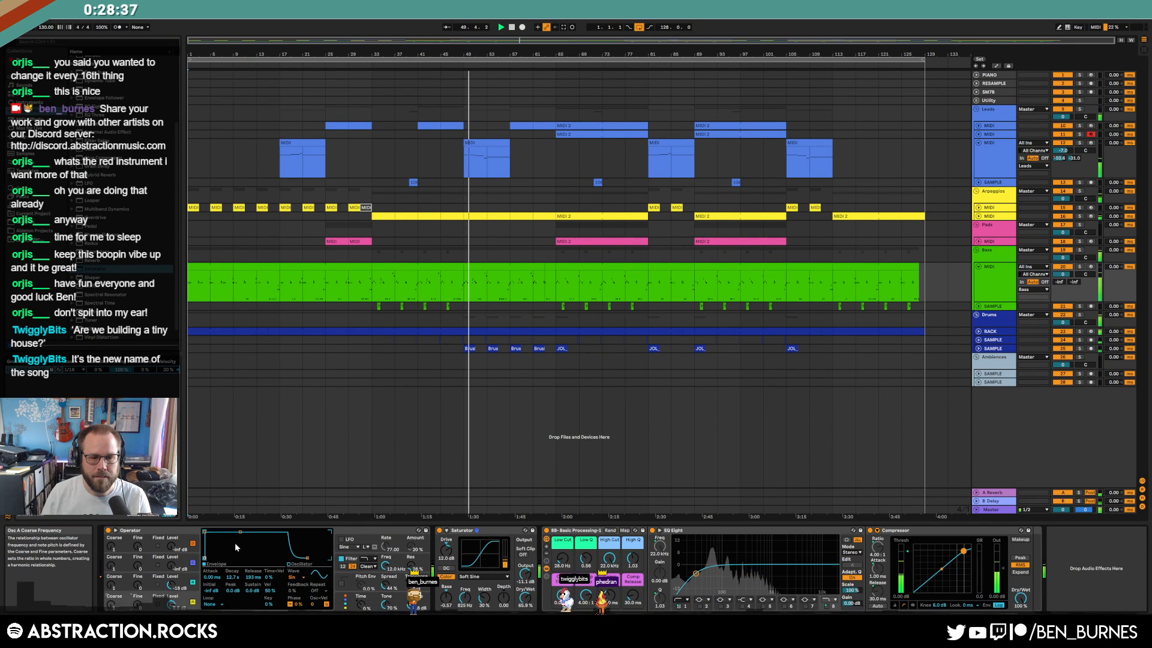
left_click_drag(240, 532, 239, 533)
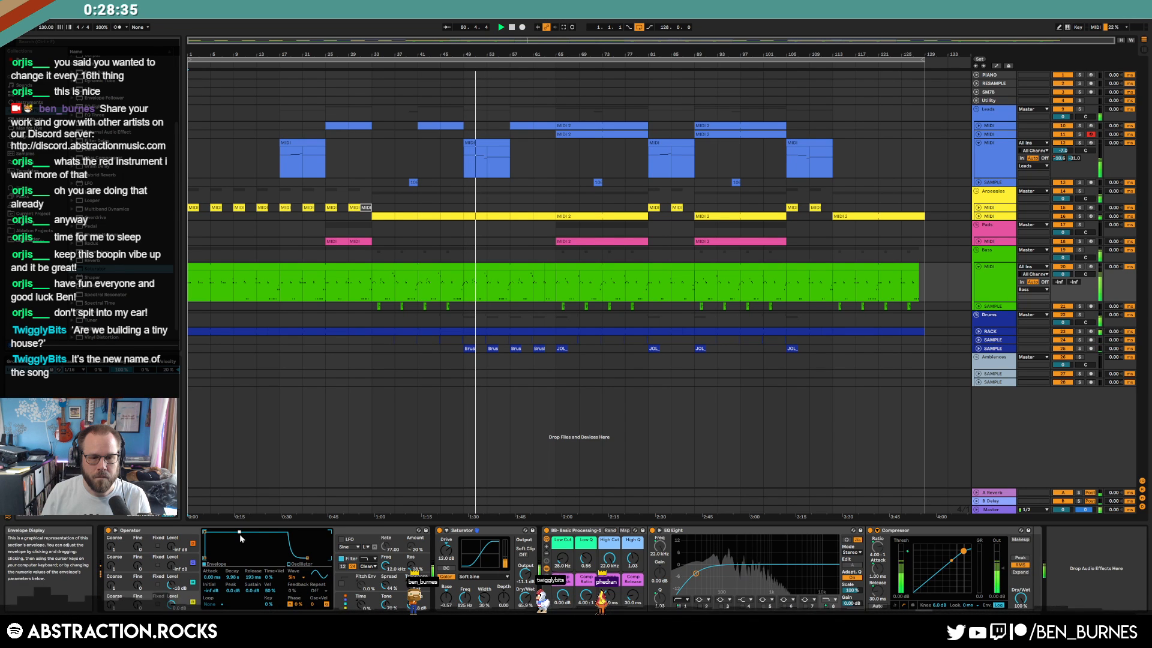
left_click_drag(307, 559, 304, 559)
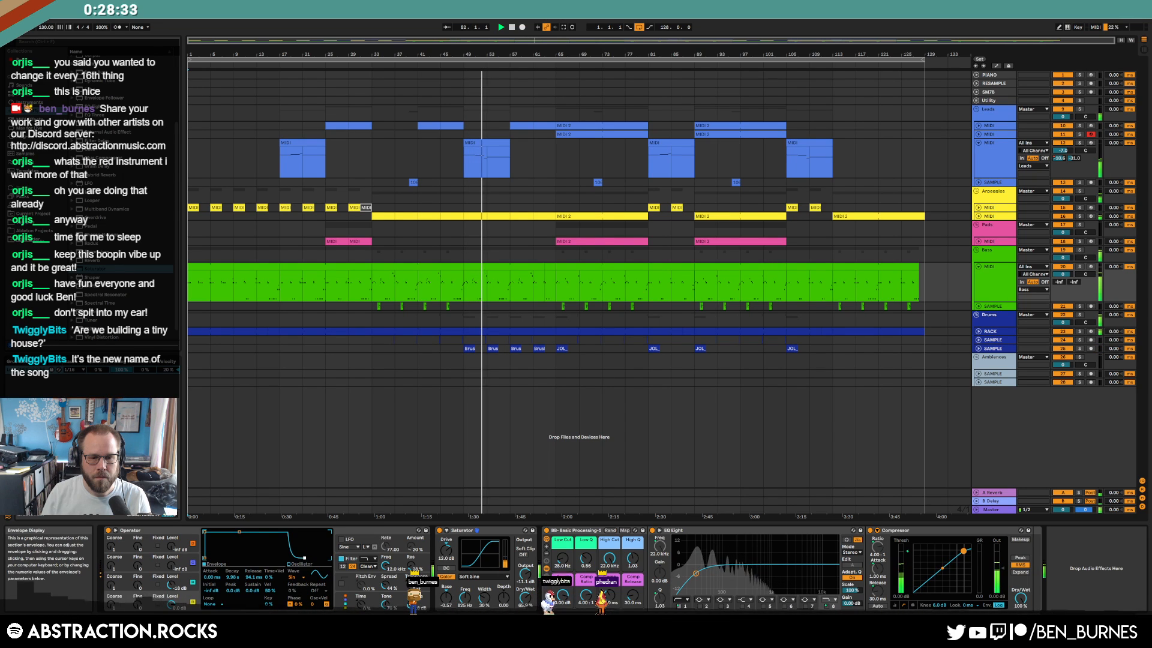
left_click(382, 590)
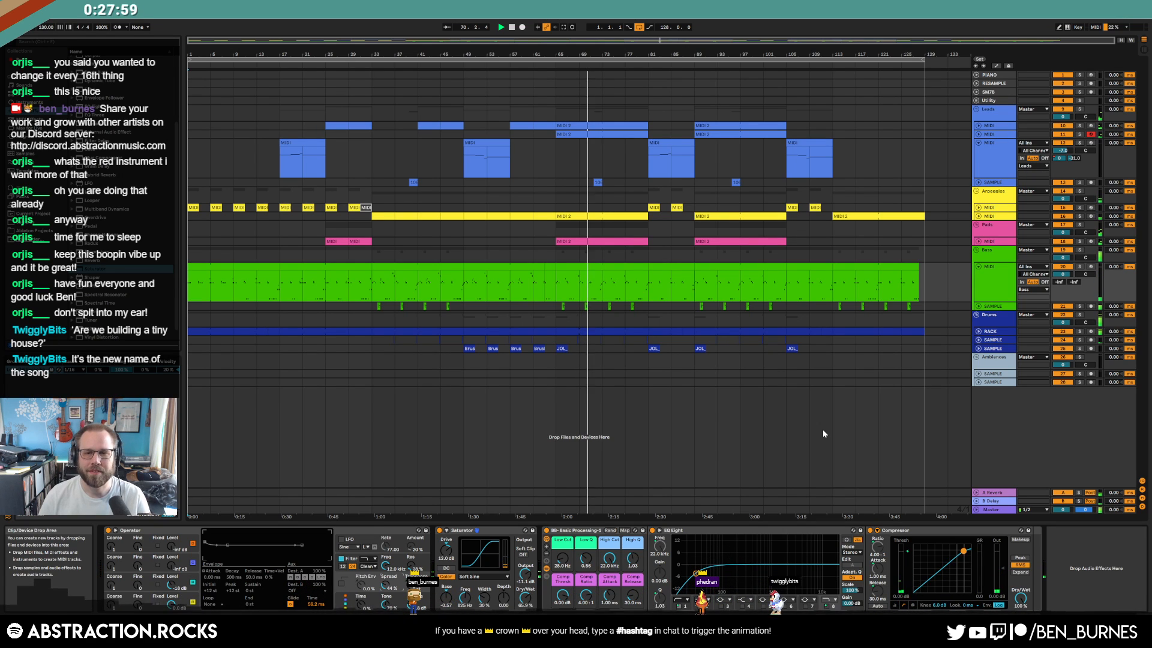
Fold the Bass MIDI and lead track 12, unfold lead tracks 11 and 10, and select track 10
left_click(980, 268)
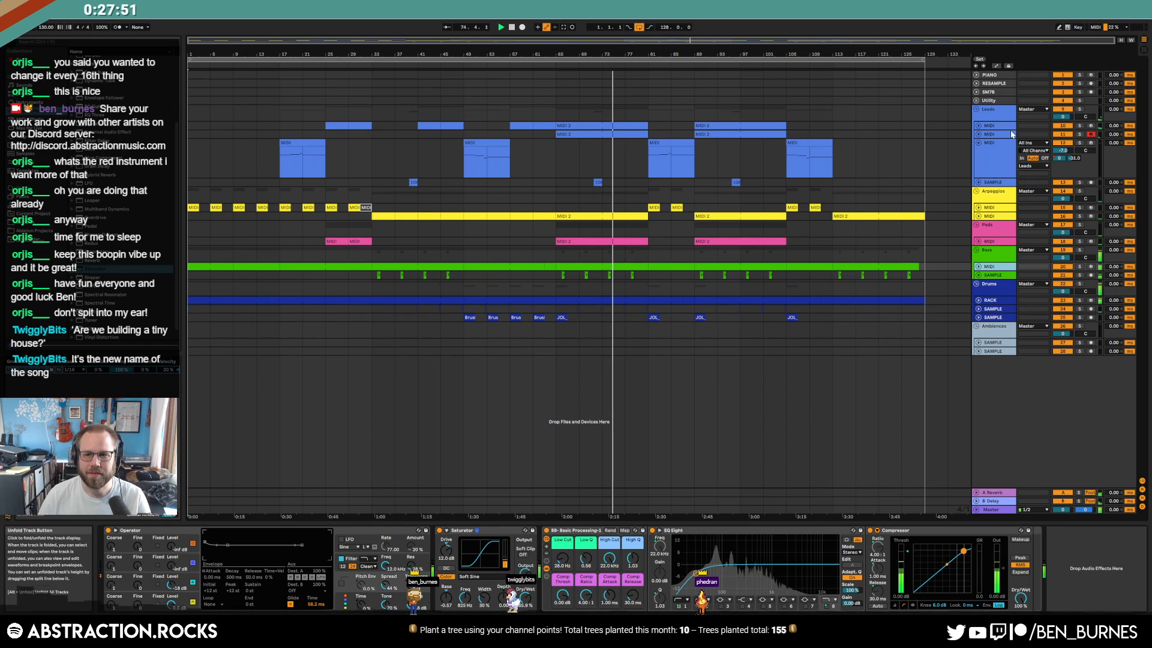
left_click(977, 146)
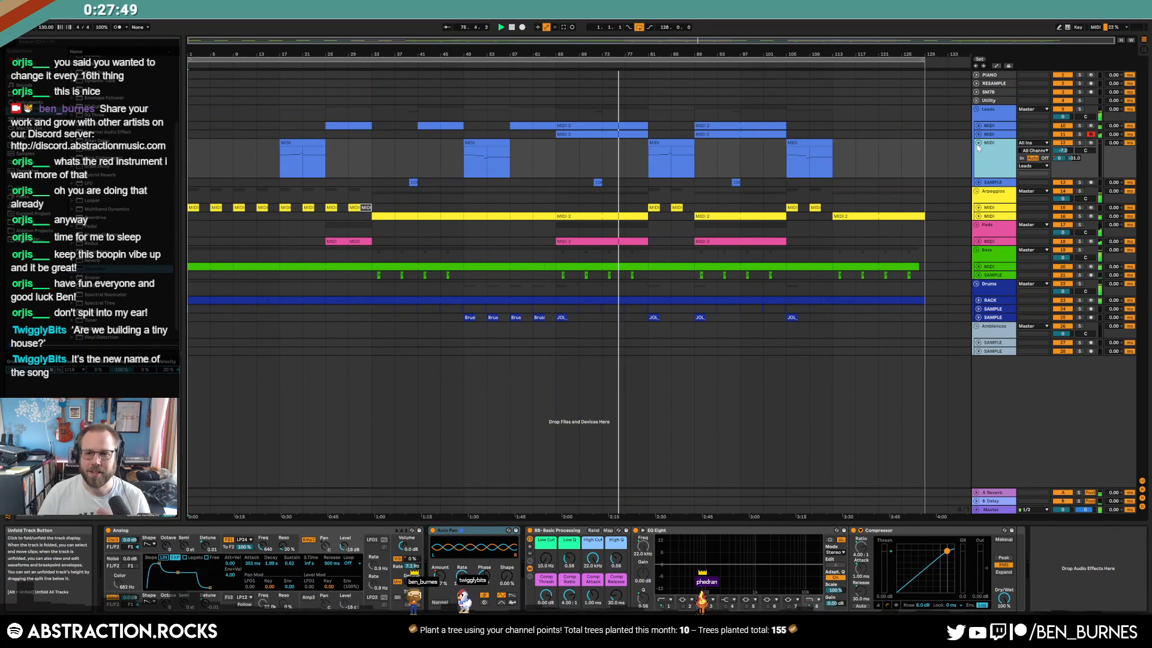
left_click(978, 146)
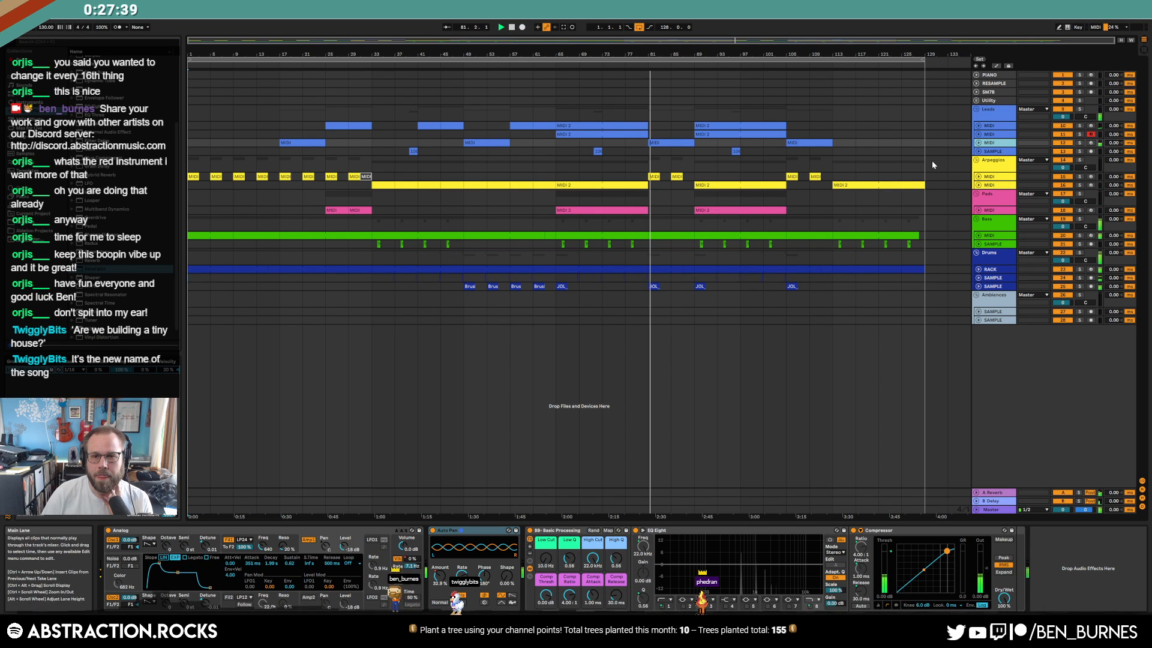
left_click(979, 135)
left_click(979, 126)
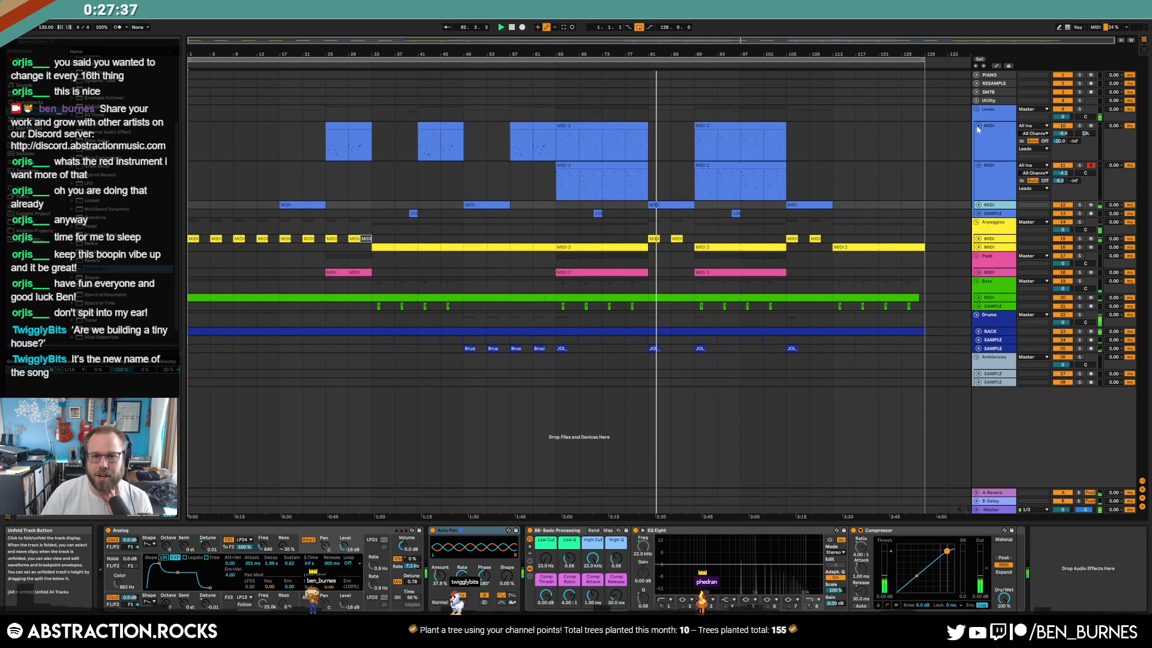
left_click(996, 144)
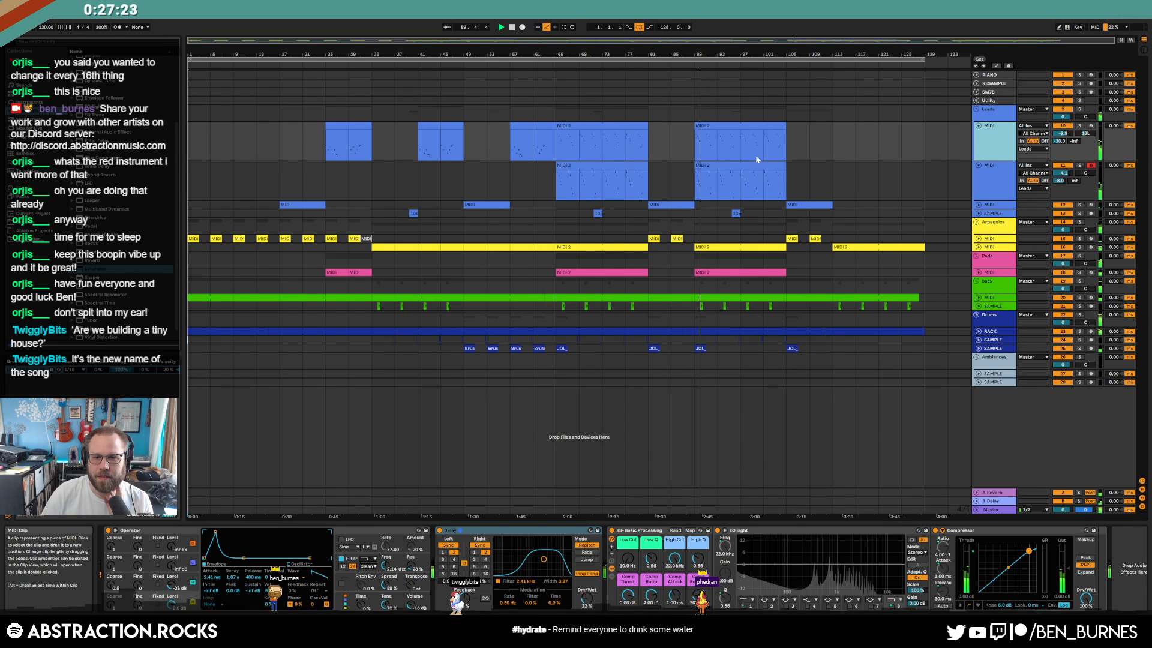
Open the bar-89 lead clip and trial-nudge and transpose its notes
double_click(740, 144)
left_click(596, 464)
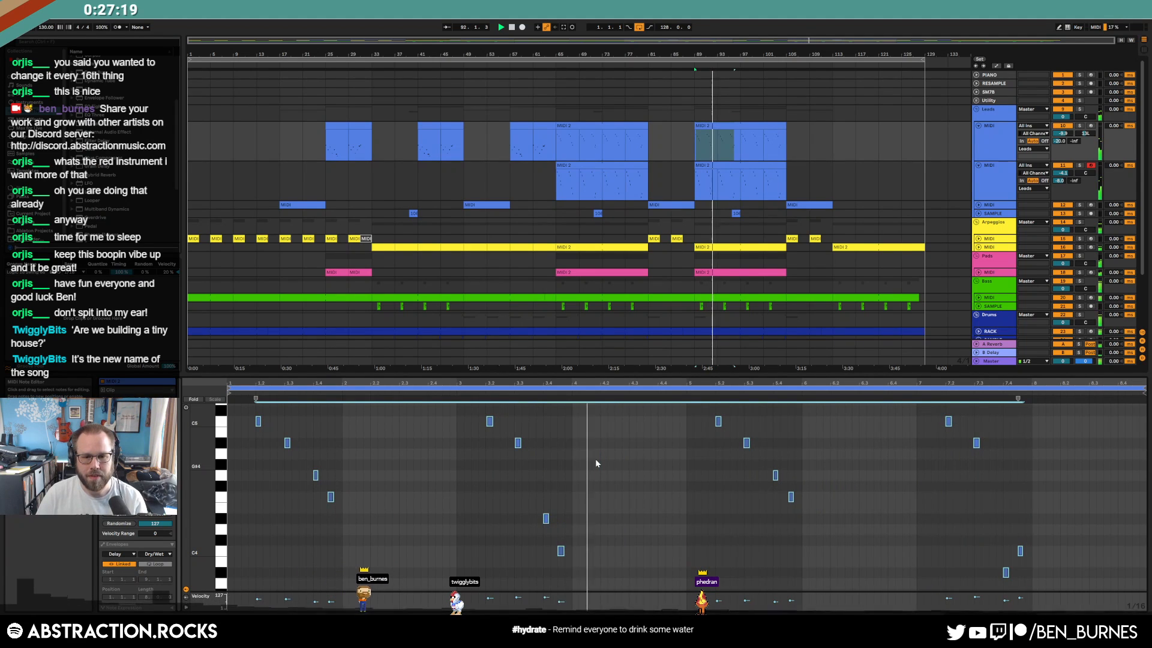
key("Right")
key("shift+Up")
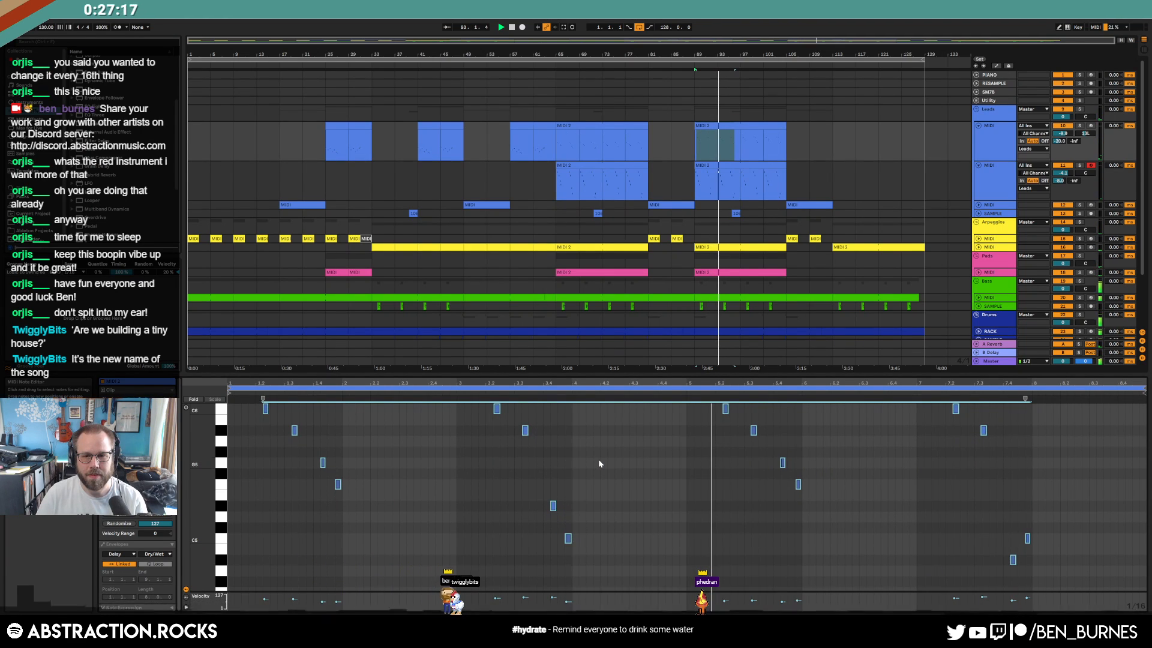
key("Left")
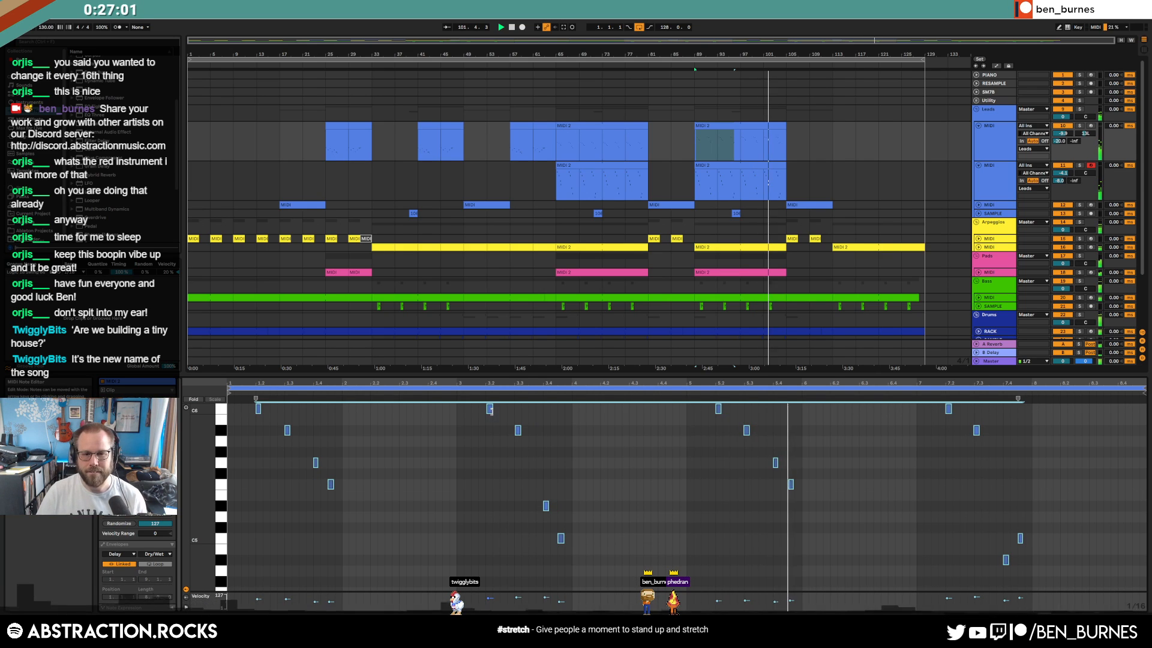
Slightly lower the selected lead notes' velocities and unfold the third lead MIDI track
mouse_move(491, 413)
left_mouse_down()
mouse_move(491, 424)
mouse_move(491, 413)
left_mouse_up()
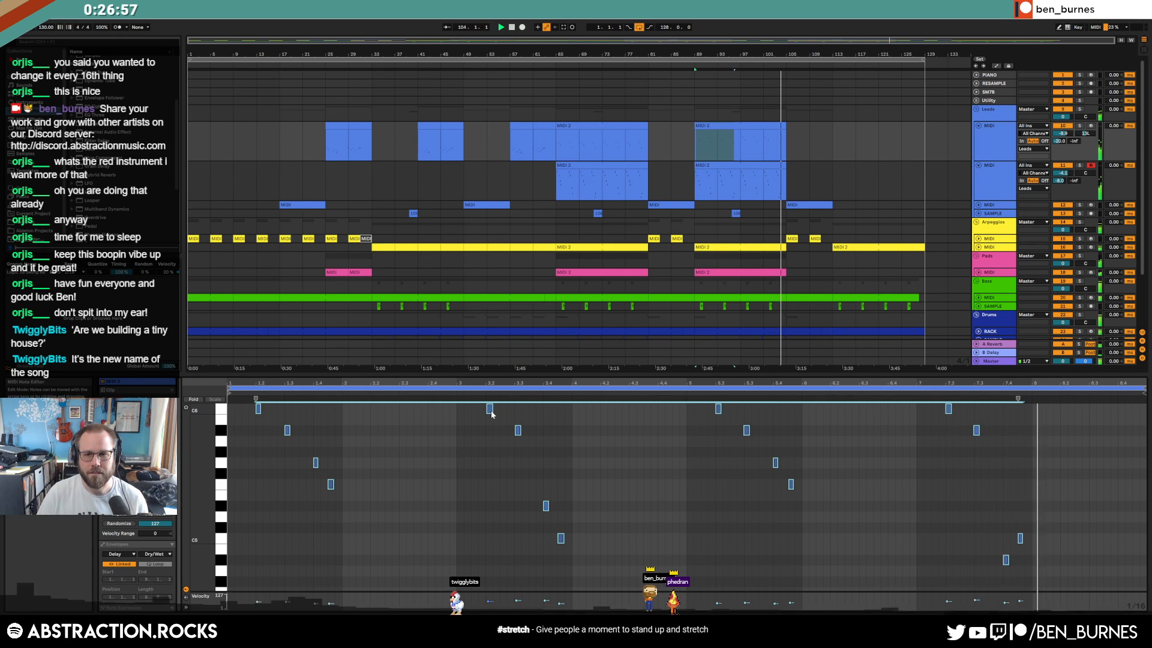
key("shift+Tab")
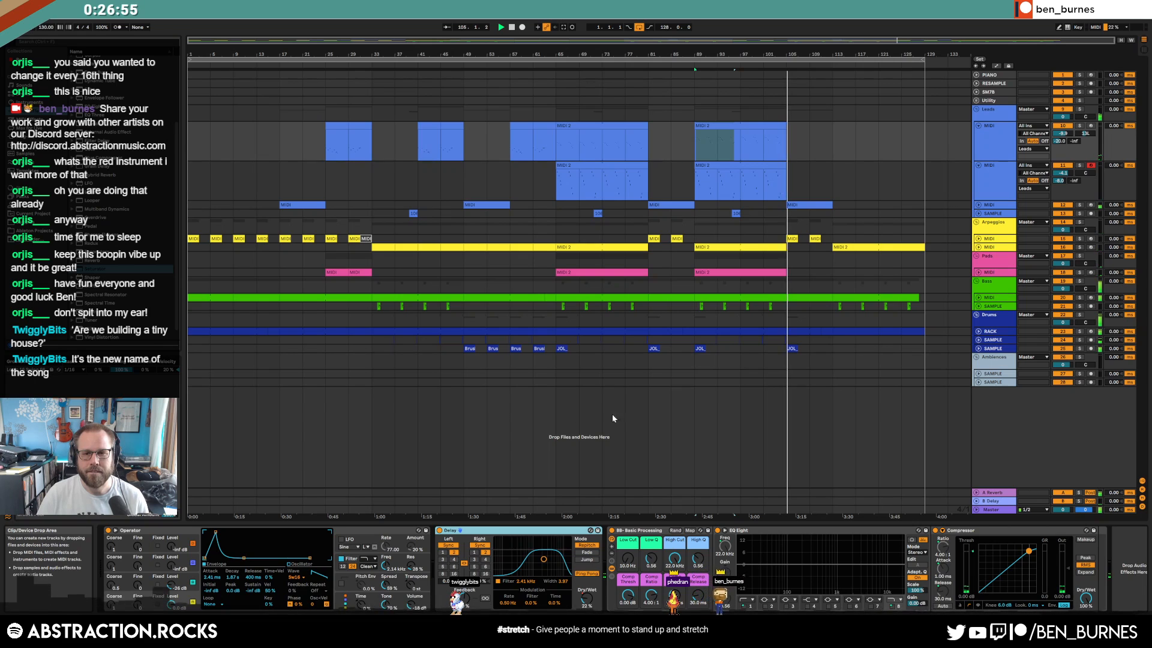
left_click(979, 206)
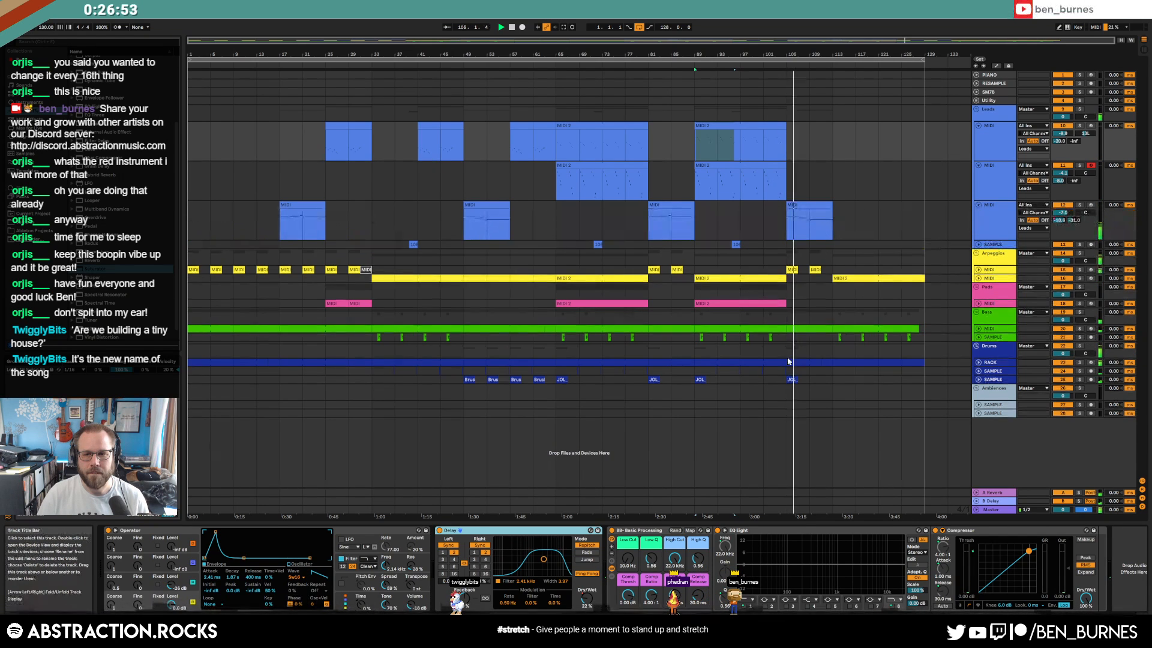
Unfold the bass track and add a C1 note to its clip
left_click(978, 329)
double_click(816, 329)
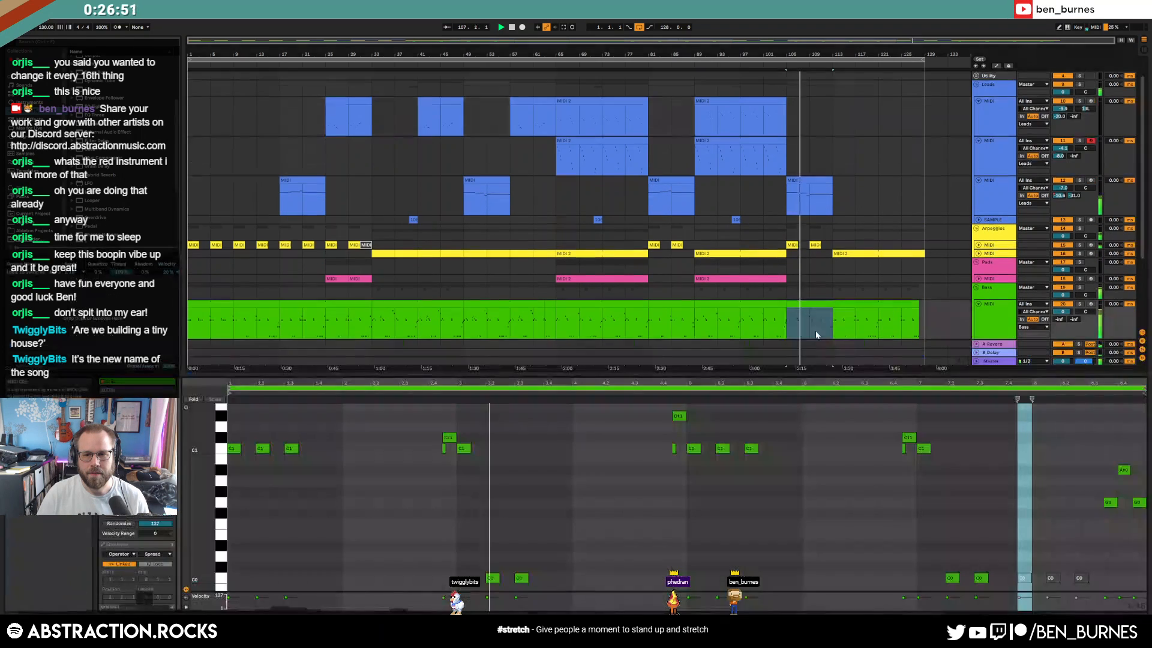
double_click(589, 447)
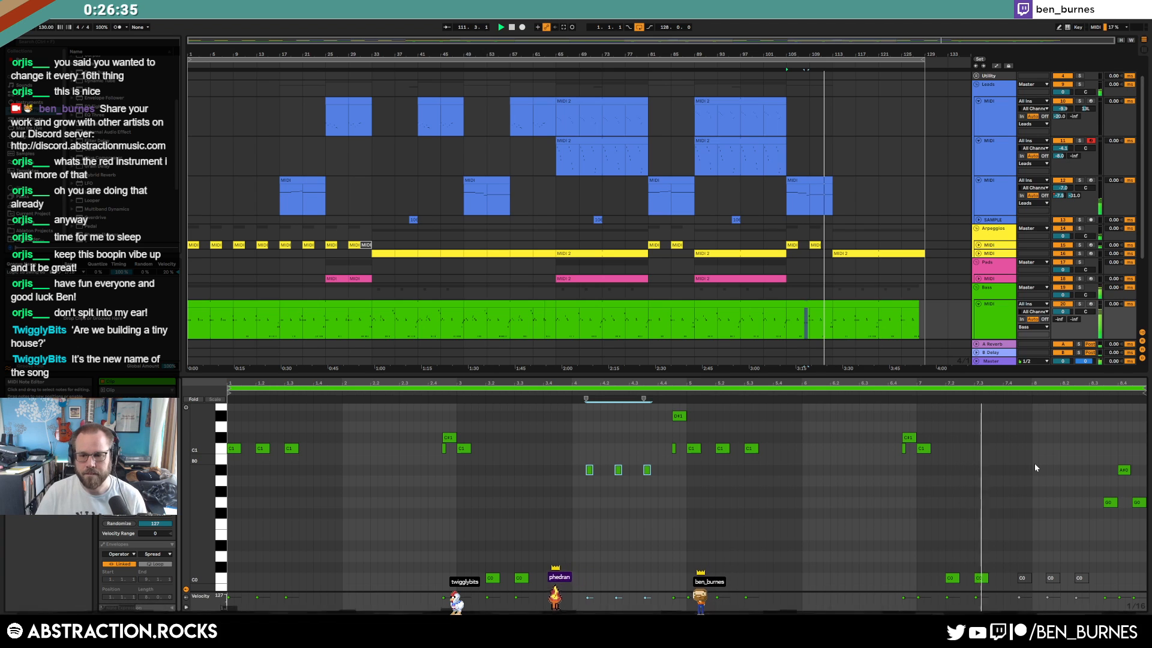
key("shift+Tab")
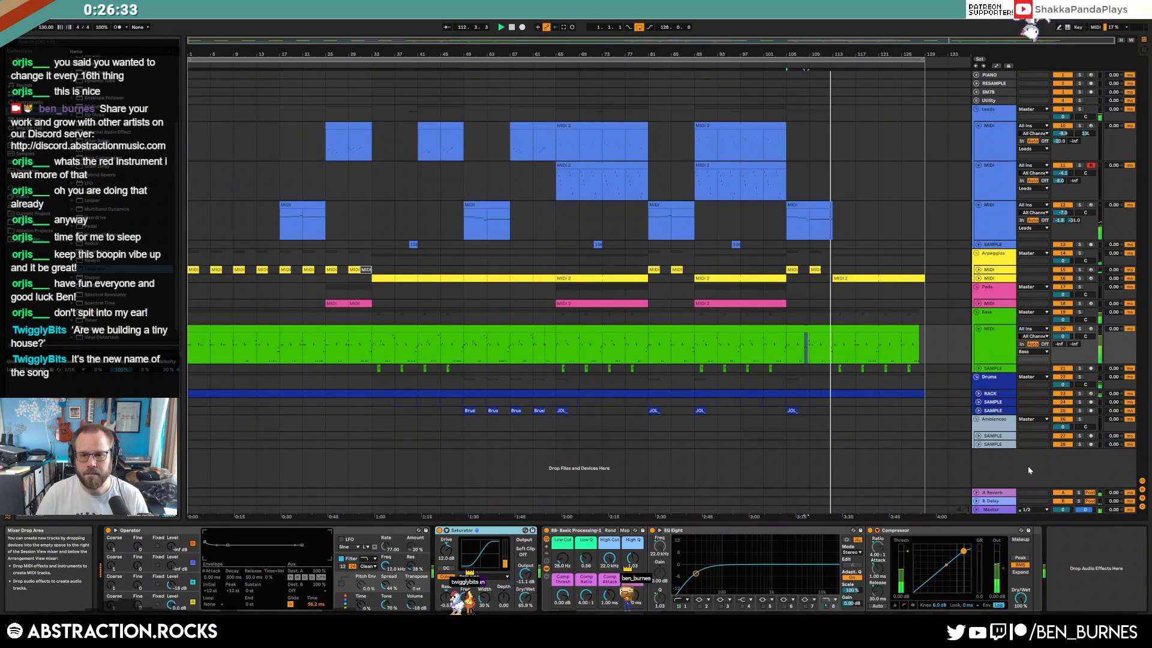
left_click(823, 334)
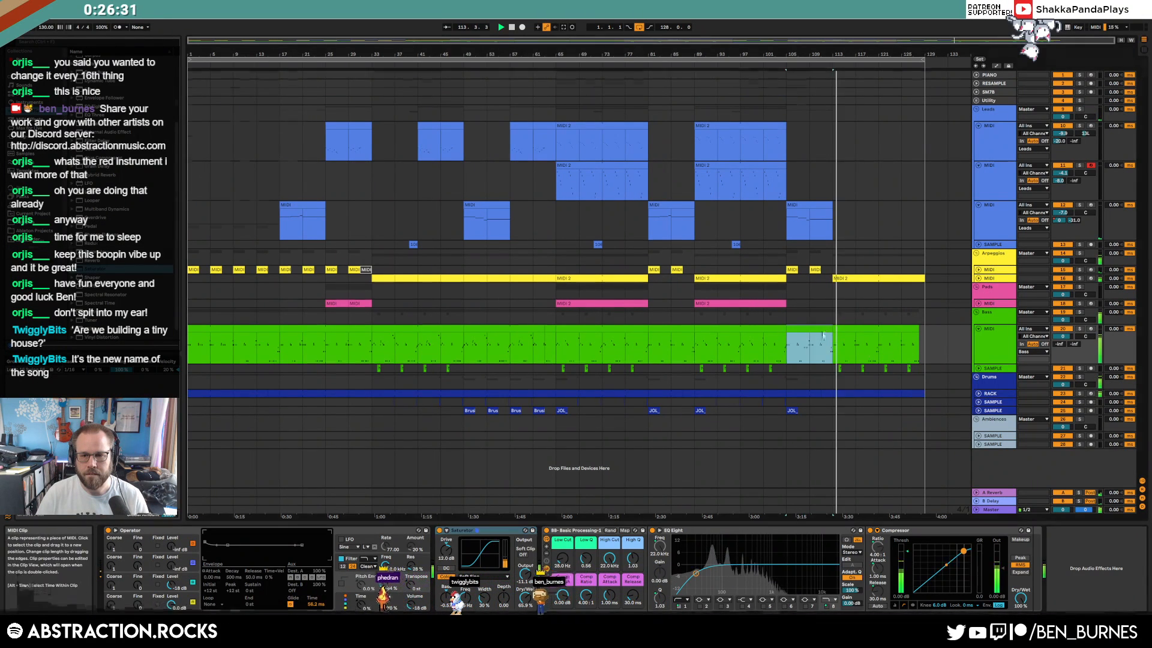
key("shift+Tab")
Raise the last bass note from G0 to B0, then revert it
left_click(1139, 502)
key("Up")
key("Up")
key("Up")
key("Up")
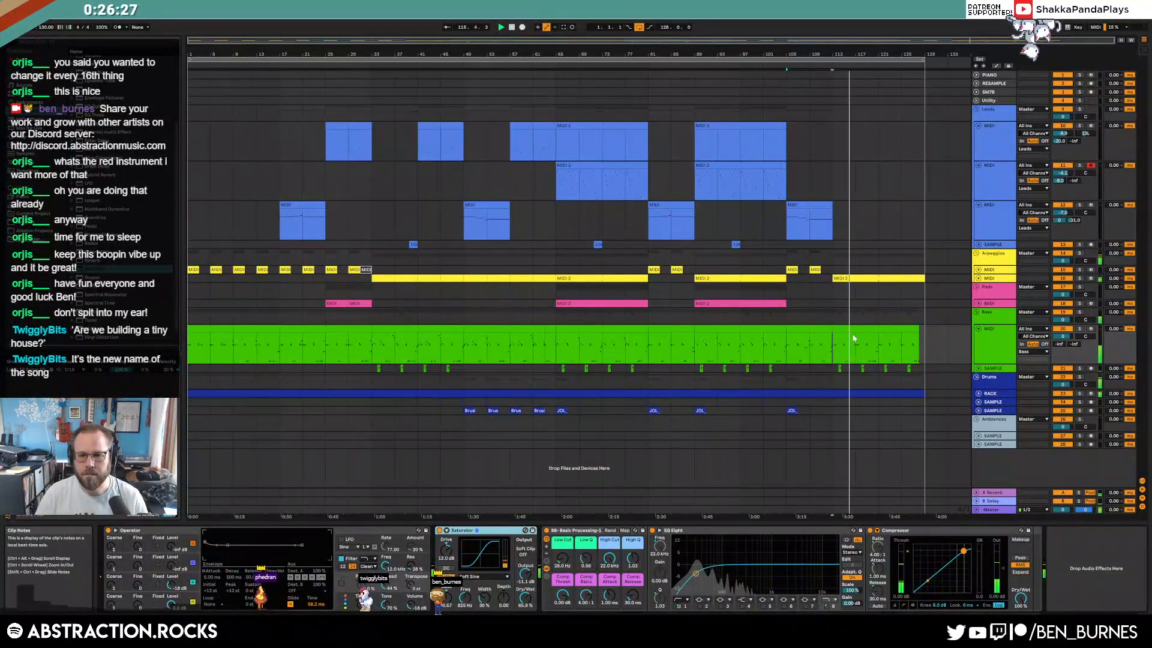
left_click(823, 335)
key("shift+Tab")
Add a trial C0 bass note at beat 3.4, shift it a step later, then delete it
double_click(557, 578)
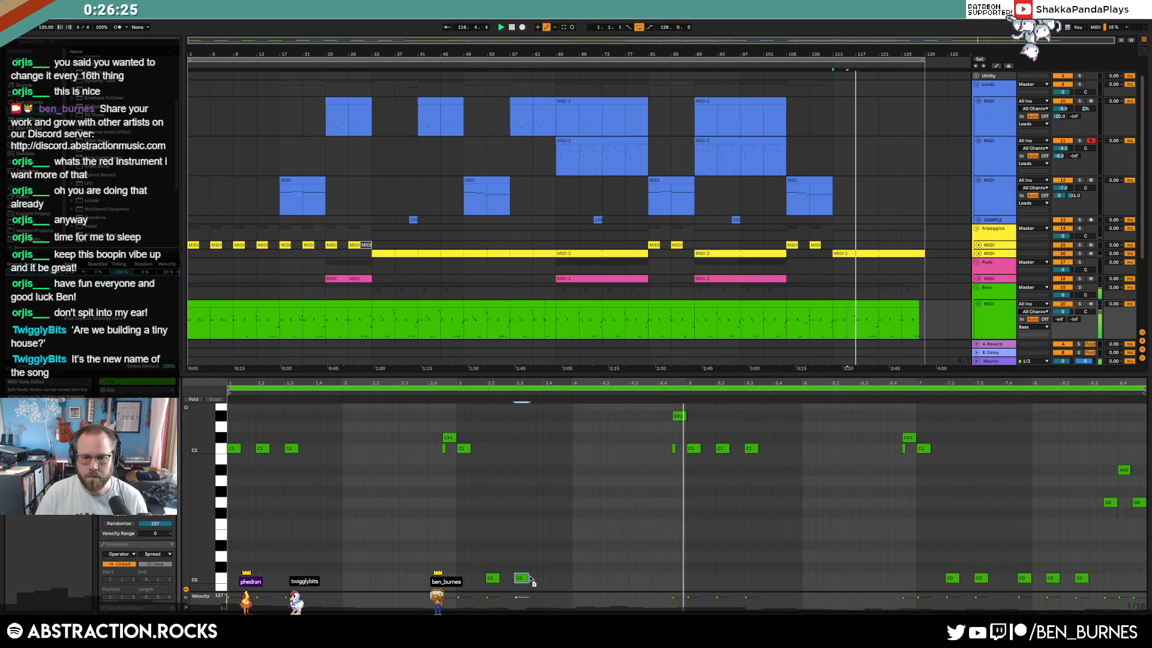
left_click_drag(563, 582, 570, 582)
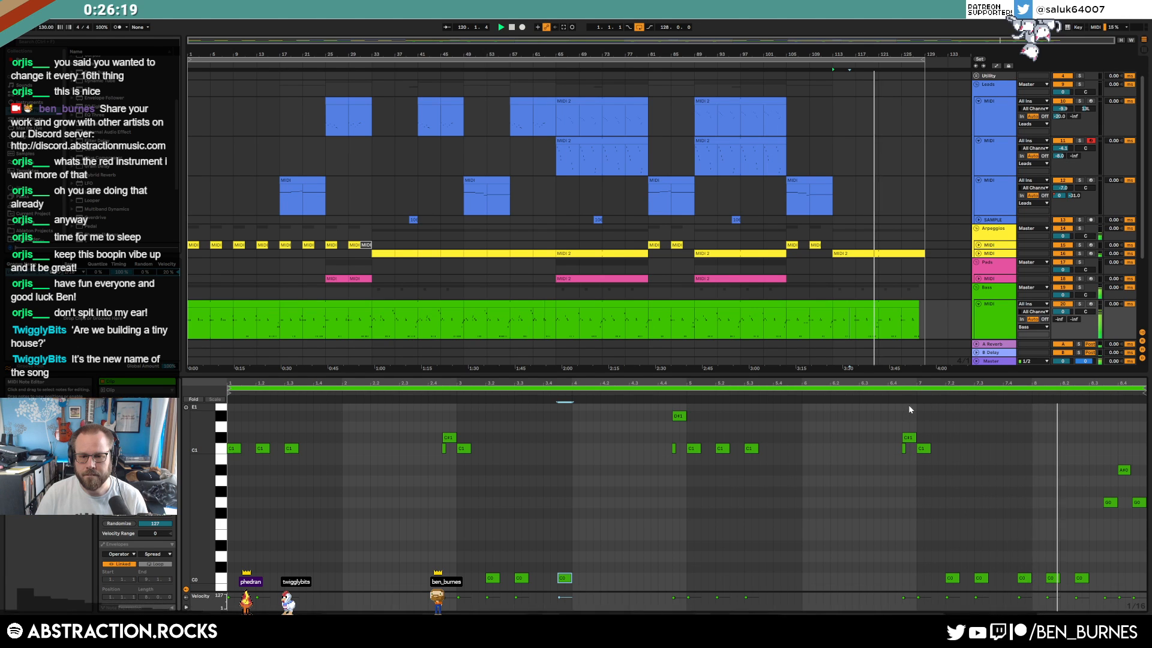
double_click(567, 579)
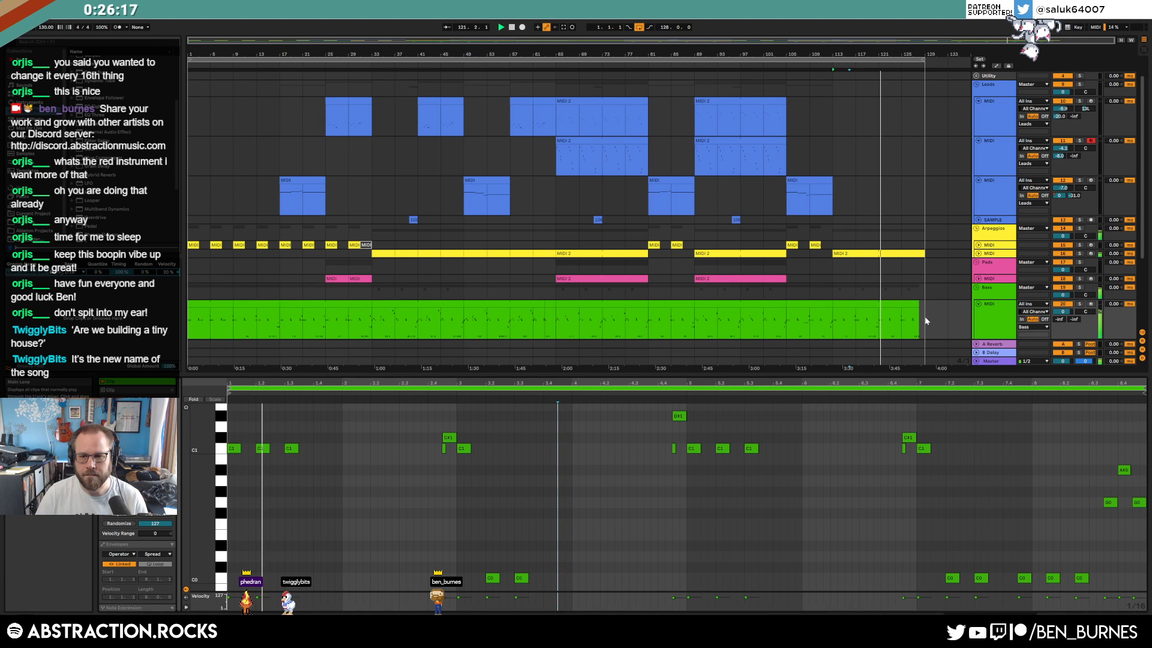
scroll(925, 321, "up", 4)
scroll(895, 307, "down", 4)
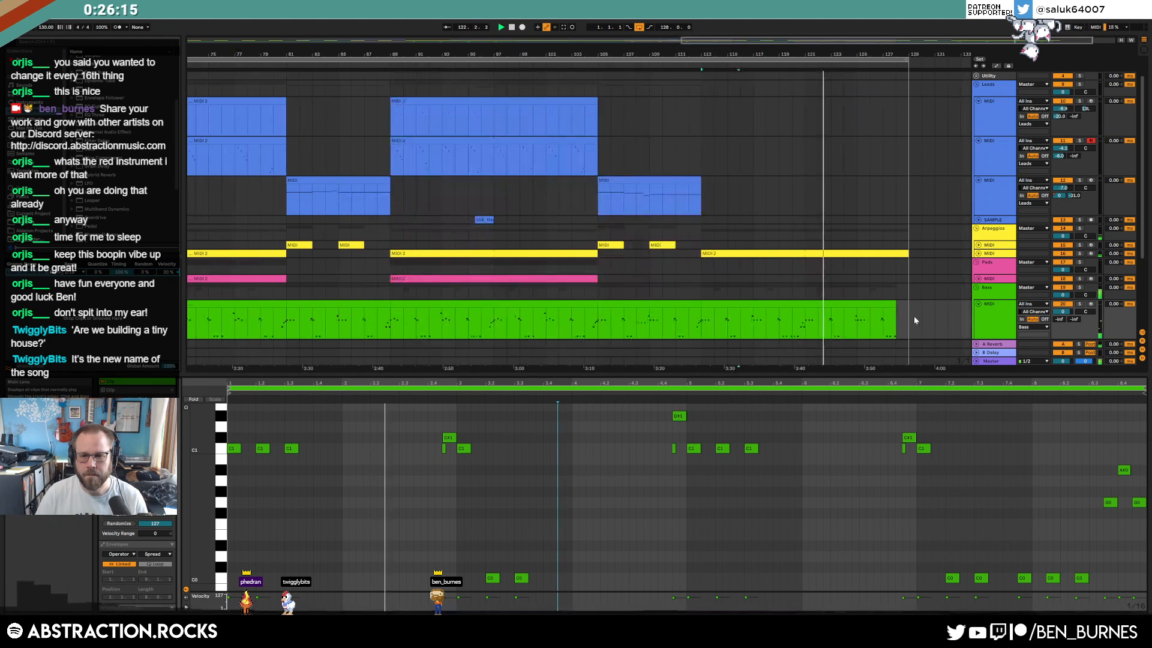
key("shift+Tab")
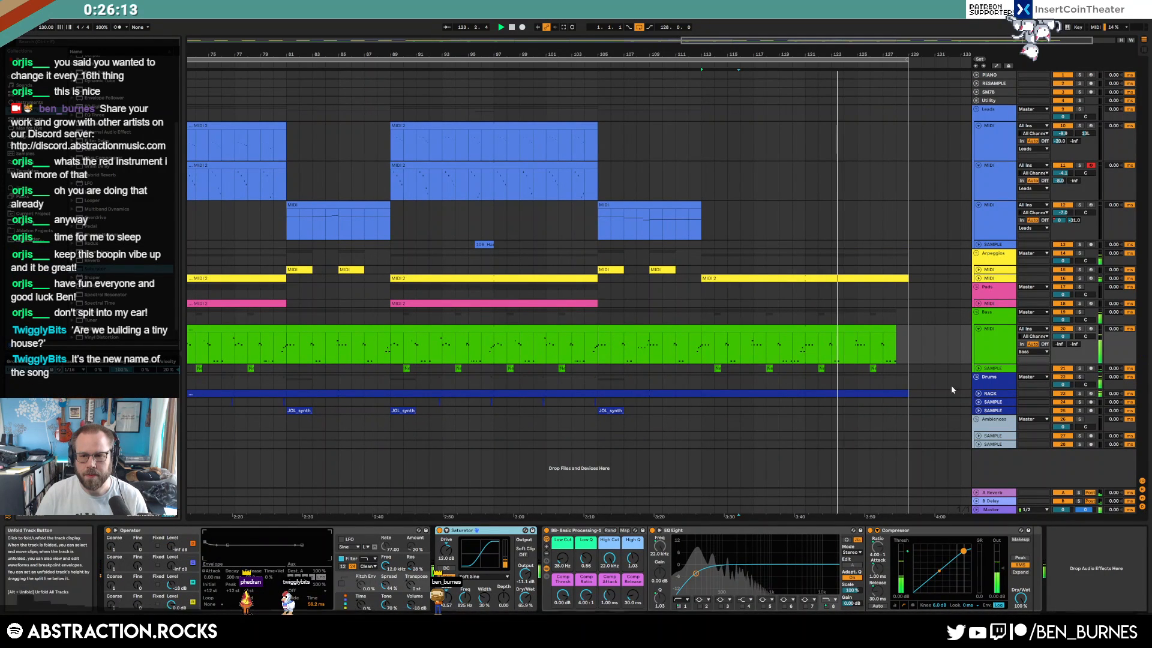
Unfold the Drums rack track and select its last drum clip, bars 125–129
left_click(880, 370)
left_click(868, 370)
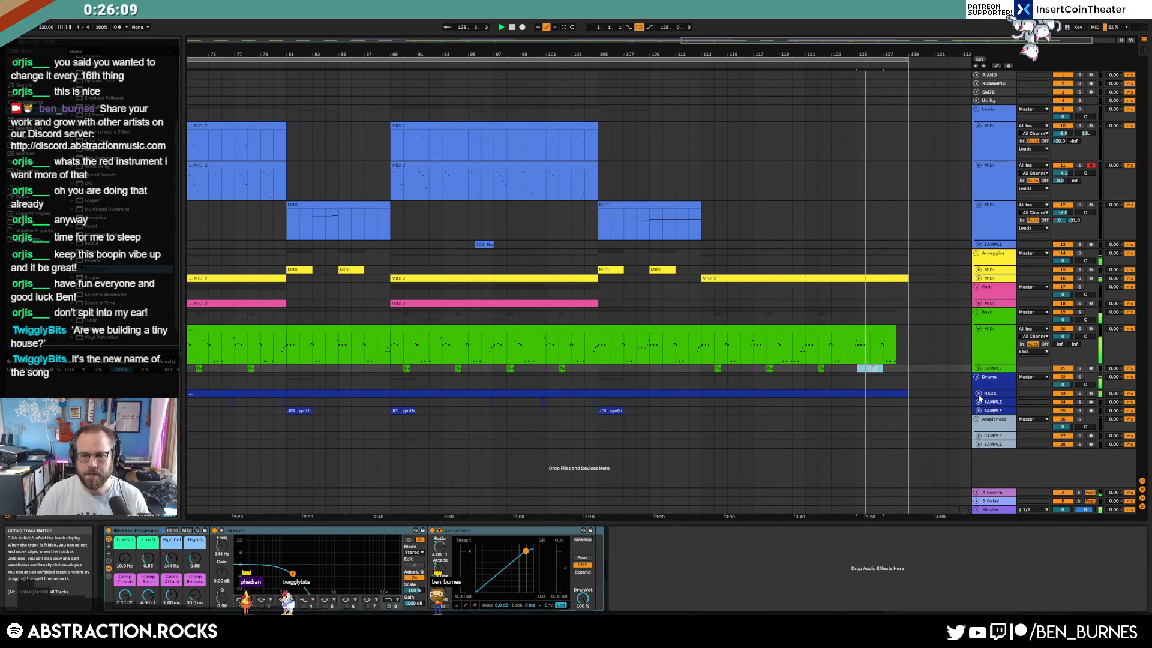
left_click(902, 345)
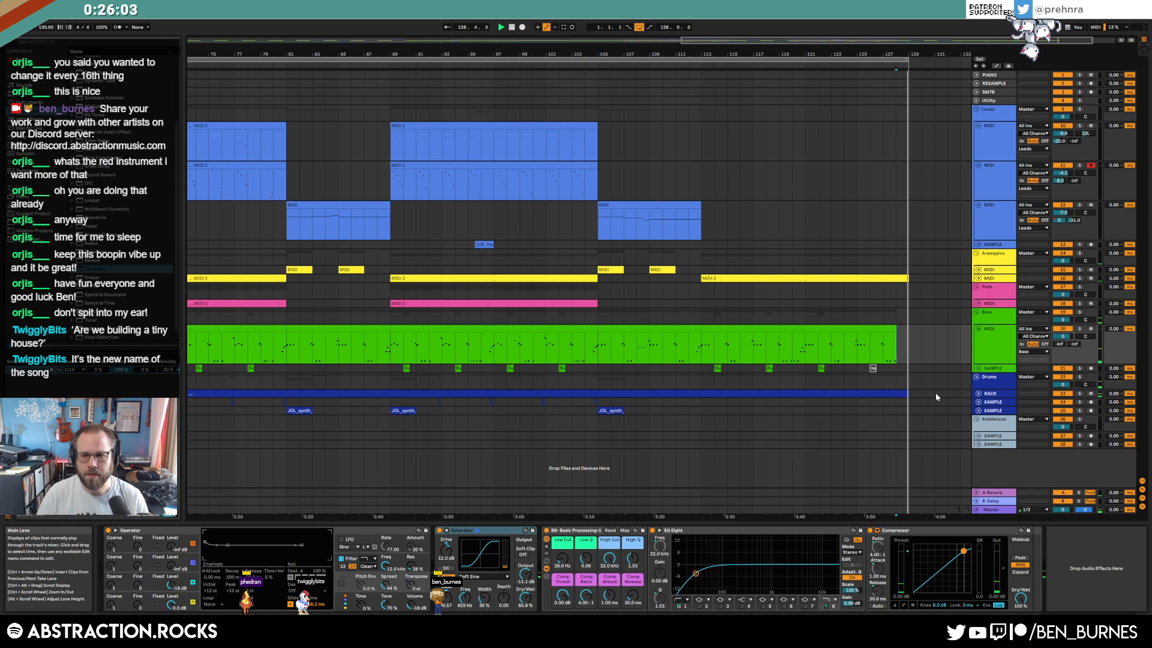
scroll(894, 393, "up", 3)
left_click(909, 396)
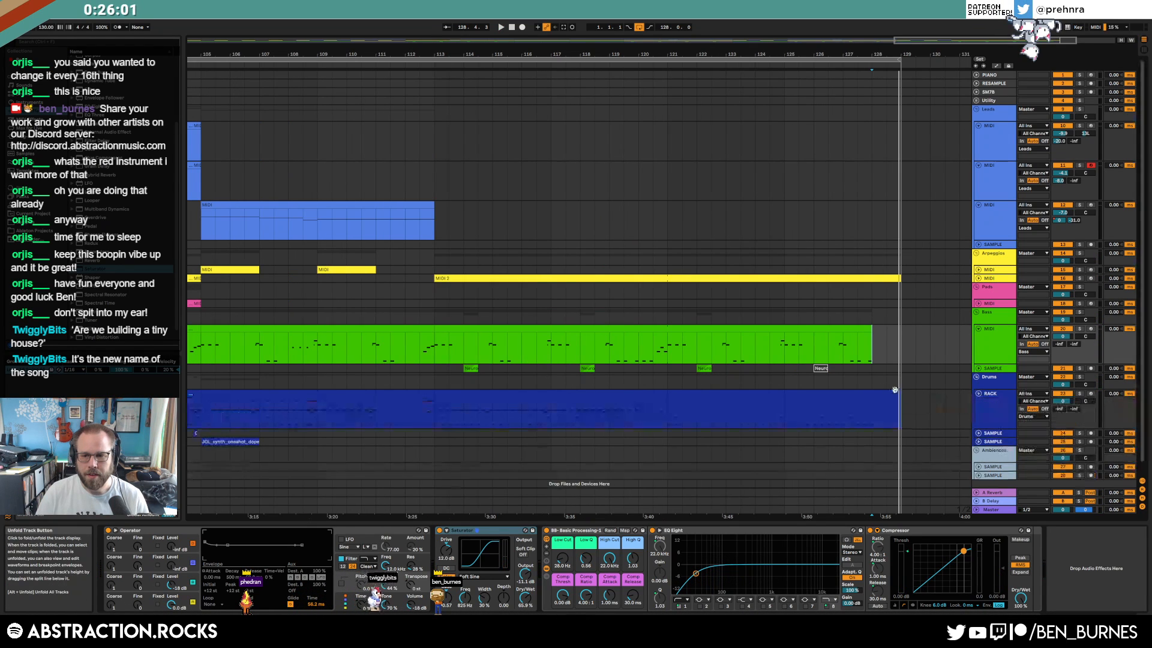
left_click(870, 391)
Open the last drum clip's notes and audition them from around bar 124.4
double_click(868, 391)
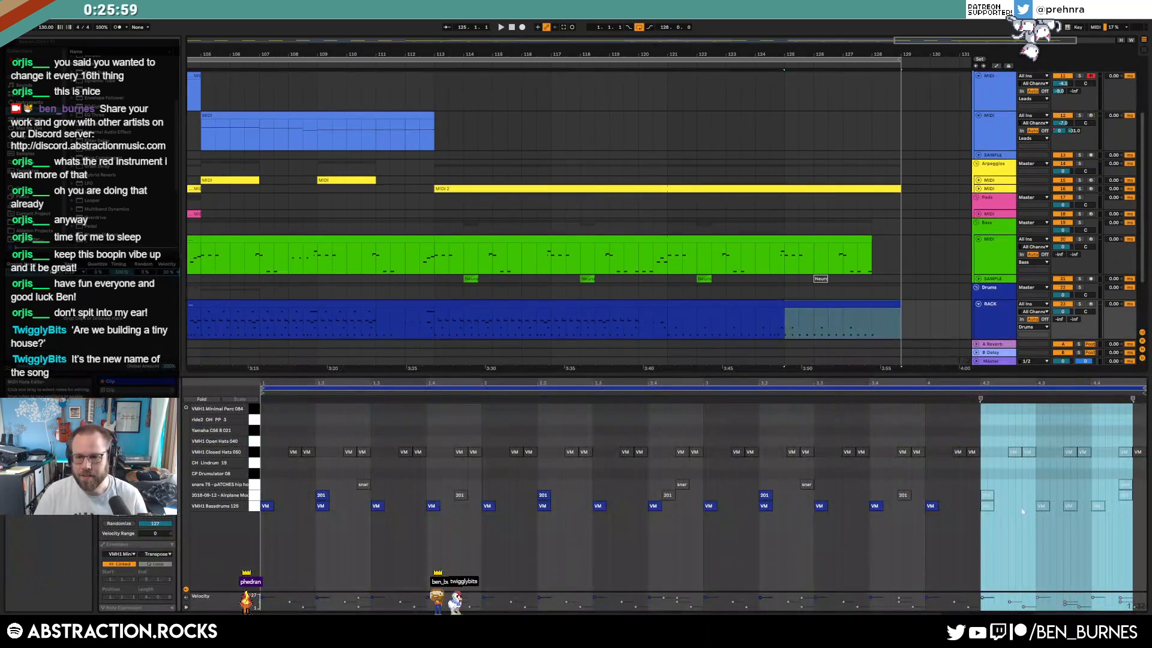
left_click(918, 505)
left_click(769, 328)
key("space")
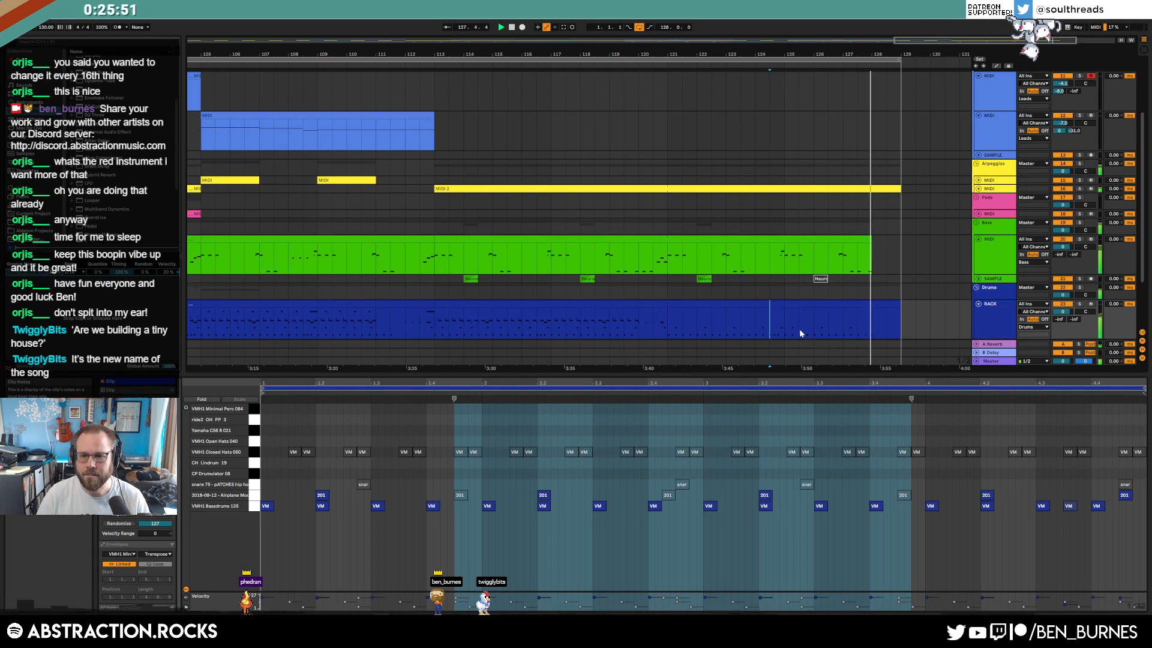
left_click(869, 304)
key("space")
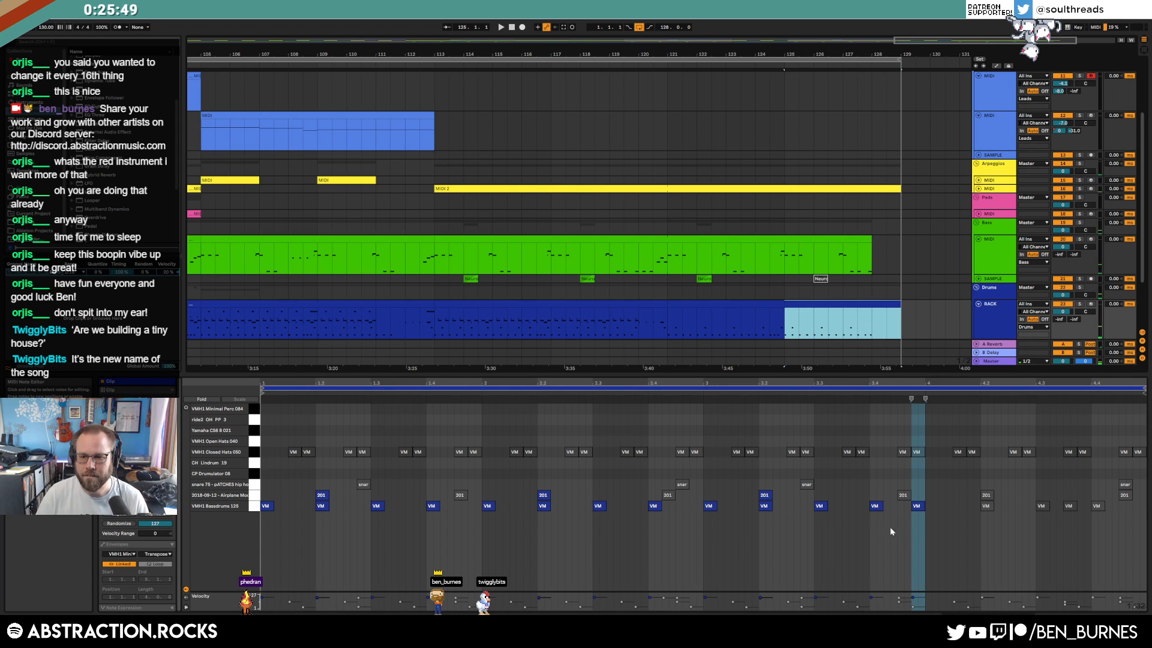
Move the kick note two sixteenths later, delete its neighbour and play from bar 127
left_click_drag(877, 508, 906, 508)
double_click(920, 507)
left_click(836, 320)
key("space")
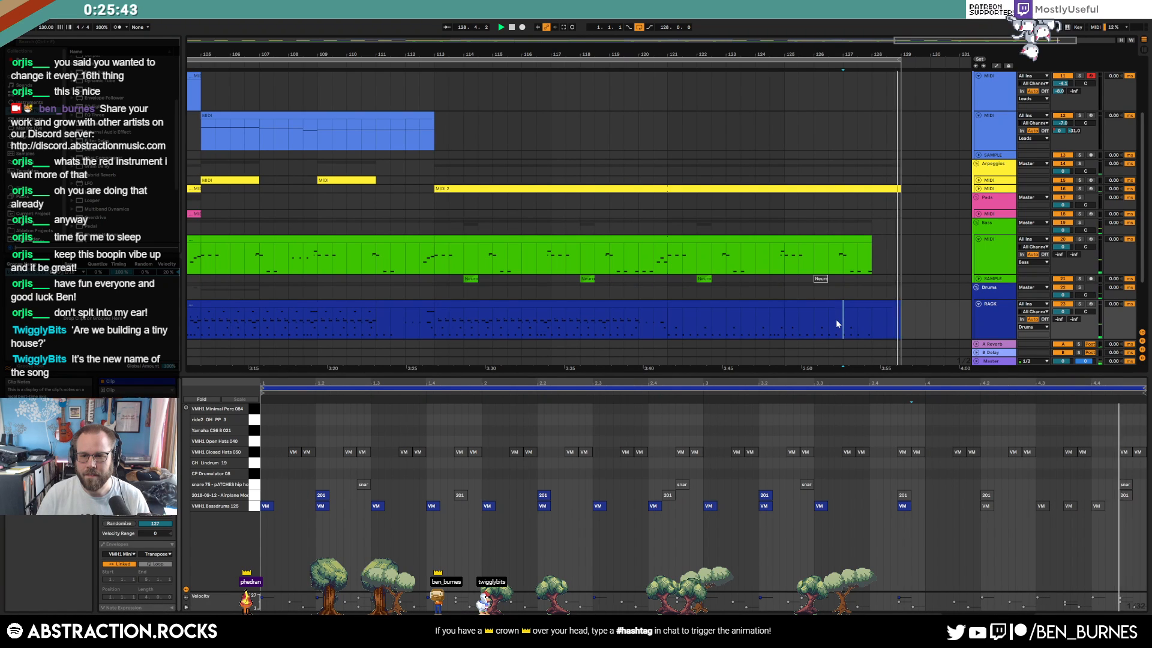
left_click(896, 307)
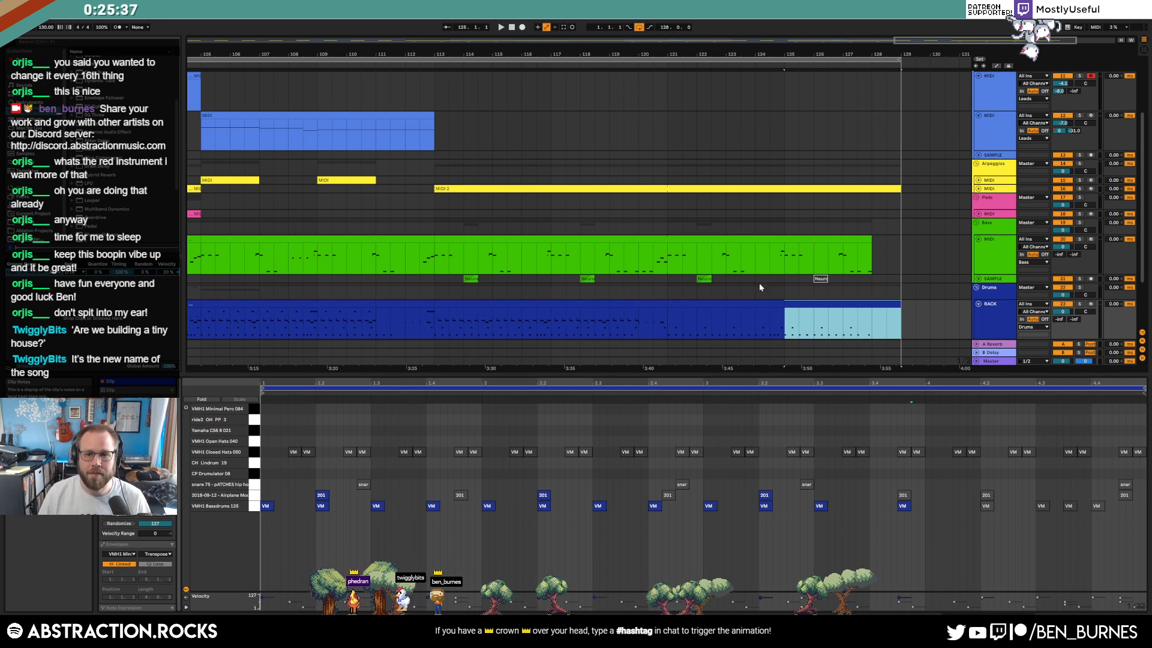
Select the drum clips across bars 121–129 and listen back from around bars 126 and 124.6
left_click(783, 311)
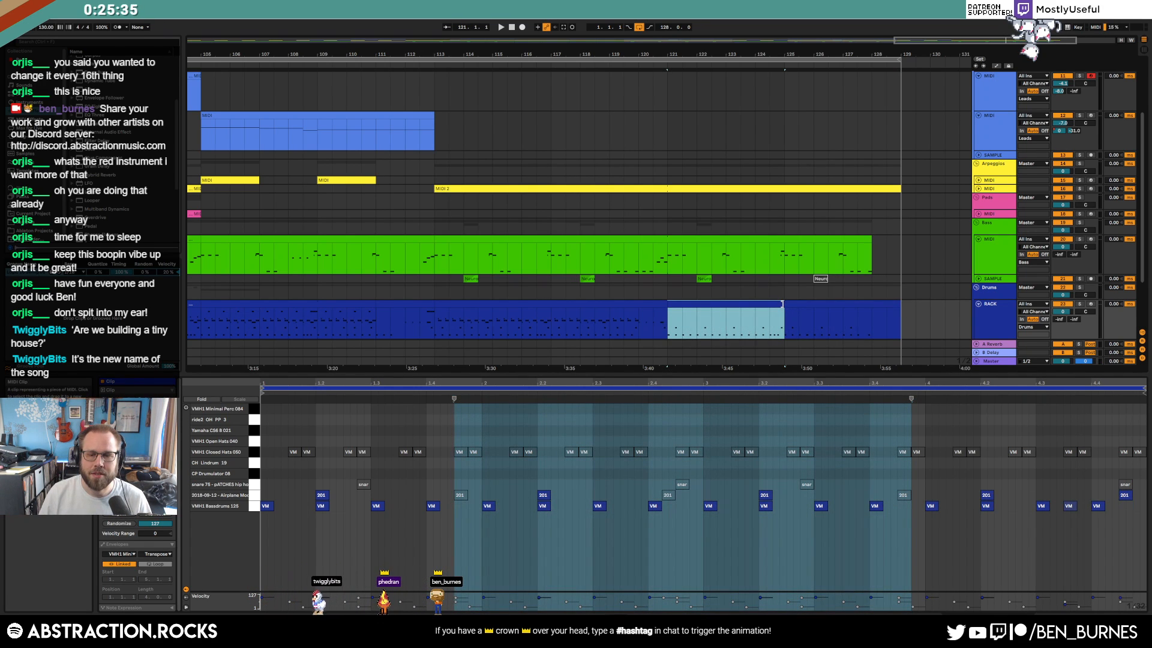
left_click_drag(809, 312, 900, 321)
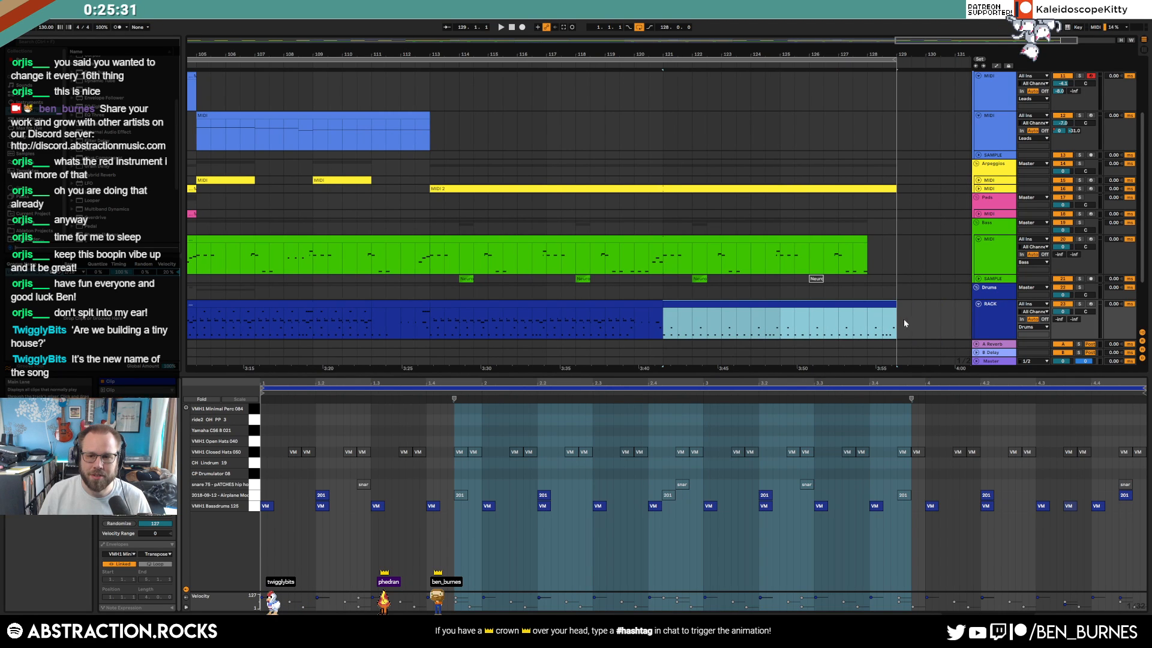
left_click(809, 318)
key("space")
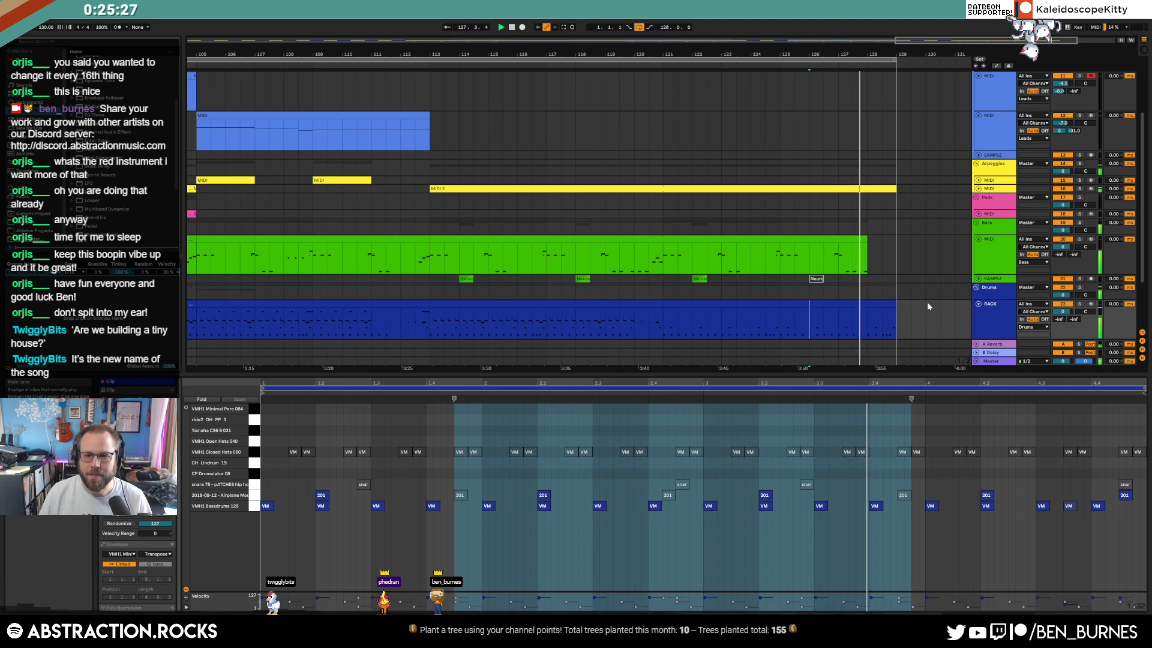
key("space")
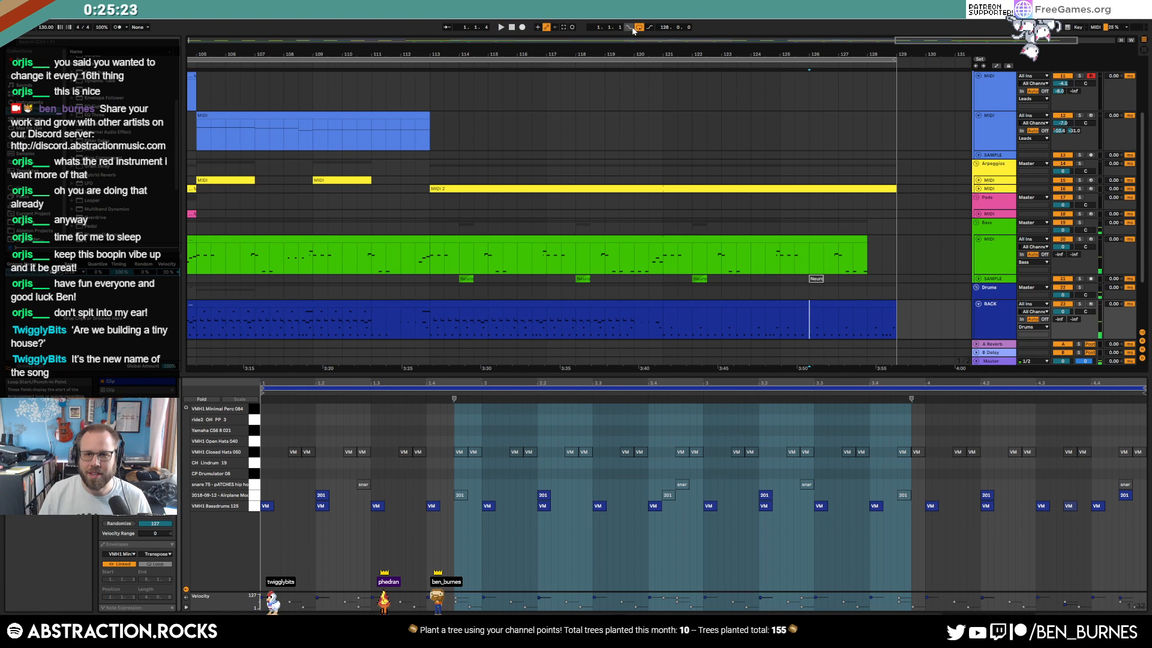
left_click(775, 64)
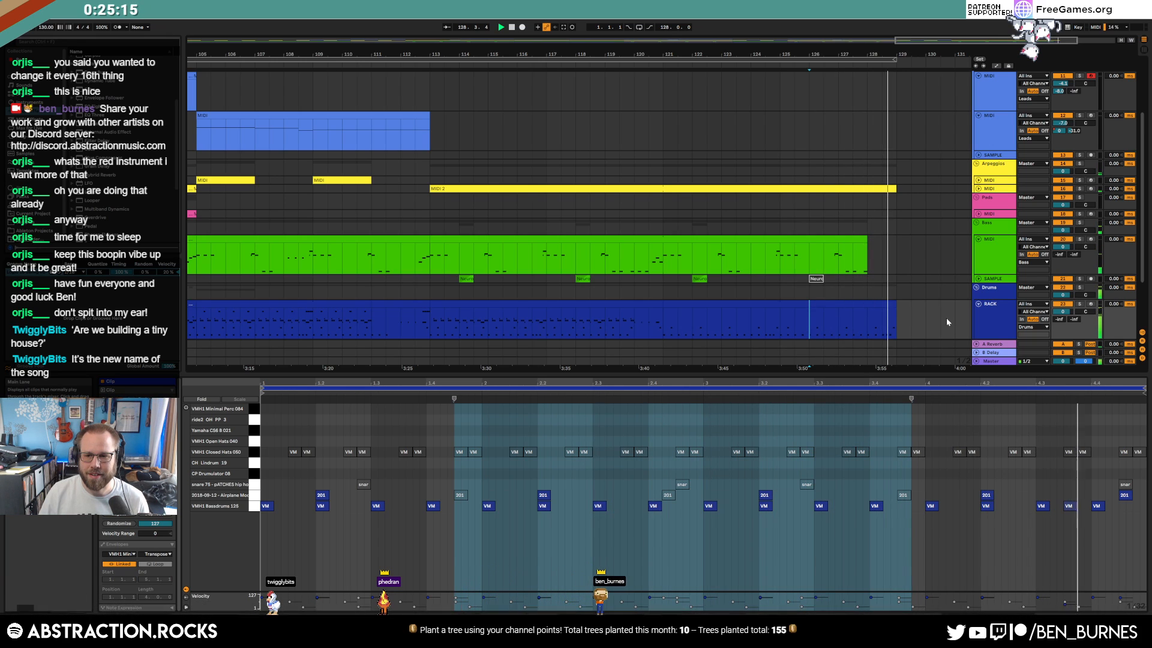
key("space")
Undo the last drum clip change and play the ending from bar 125
key("ctrl+z")
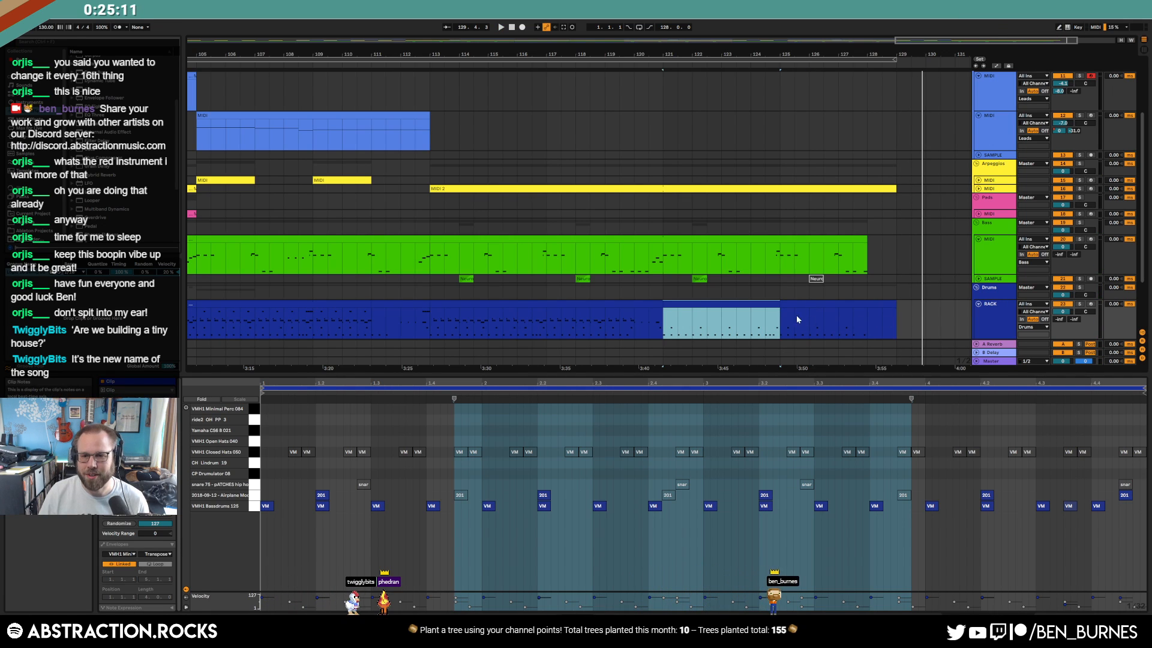
left_click(779, 316)
key("space")
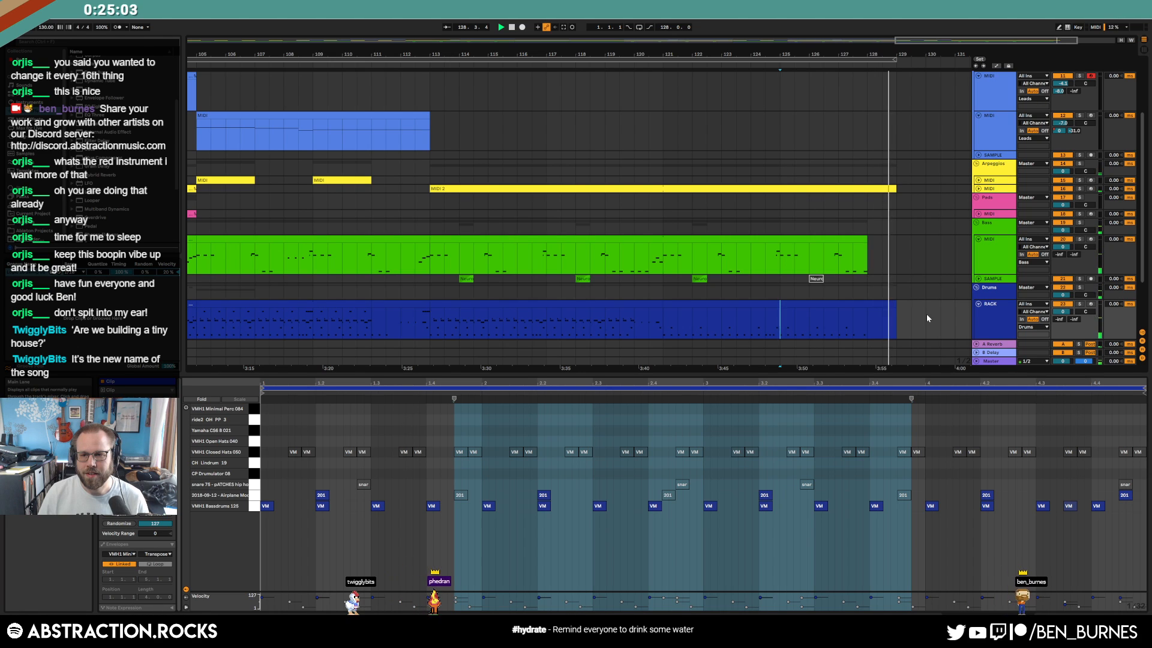
scroll(873, 323, "down", 6)
Fold the drums rack, bass MIDI and three Leads MIDI tracks
scroll(802, 293, "down", 1)
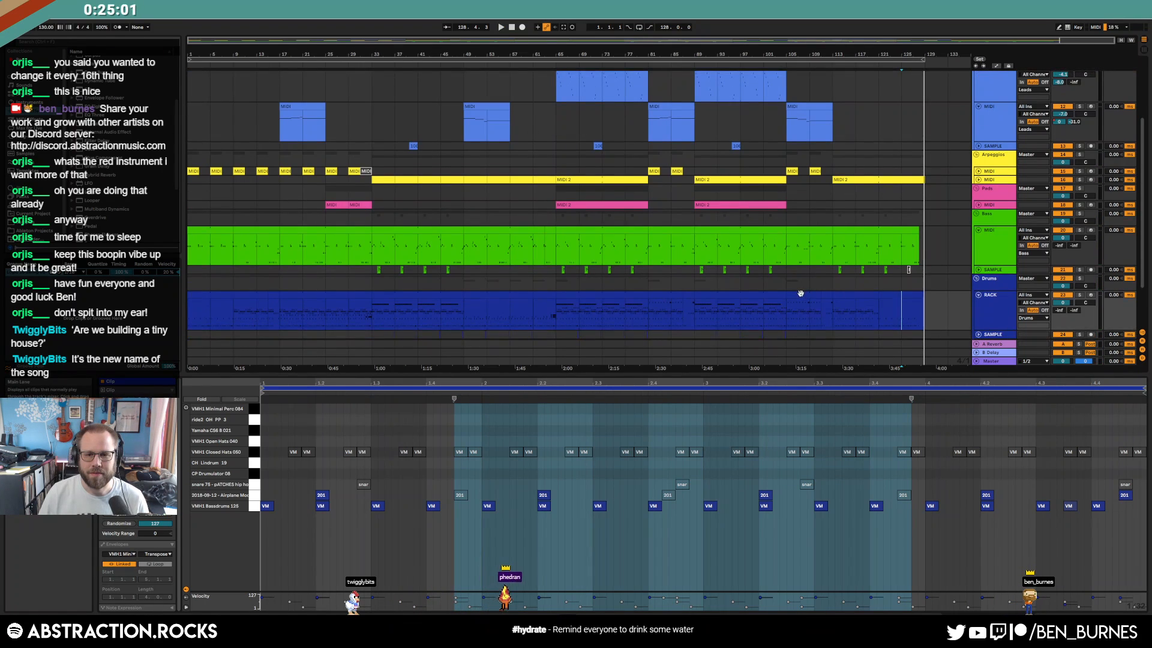
left_click(978, 296)
left_click(979, 231)
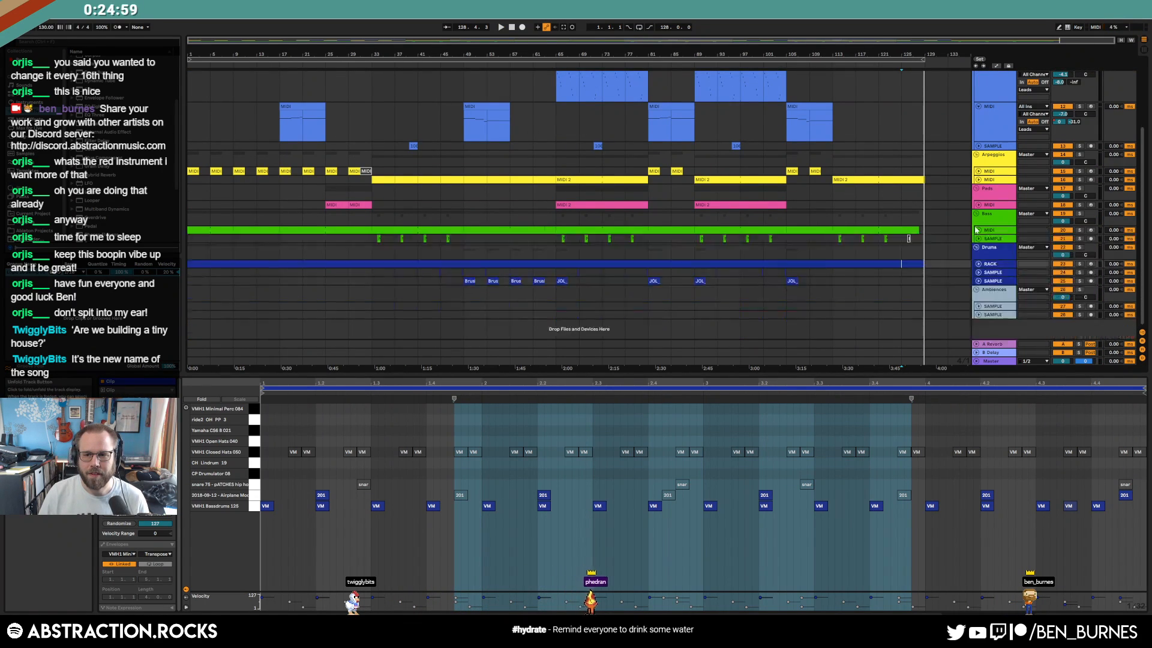
scroll(892, 239, "up", 3)
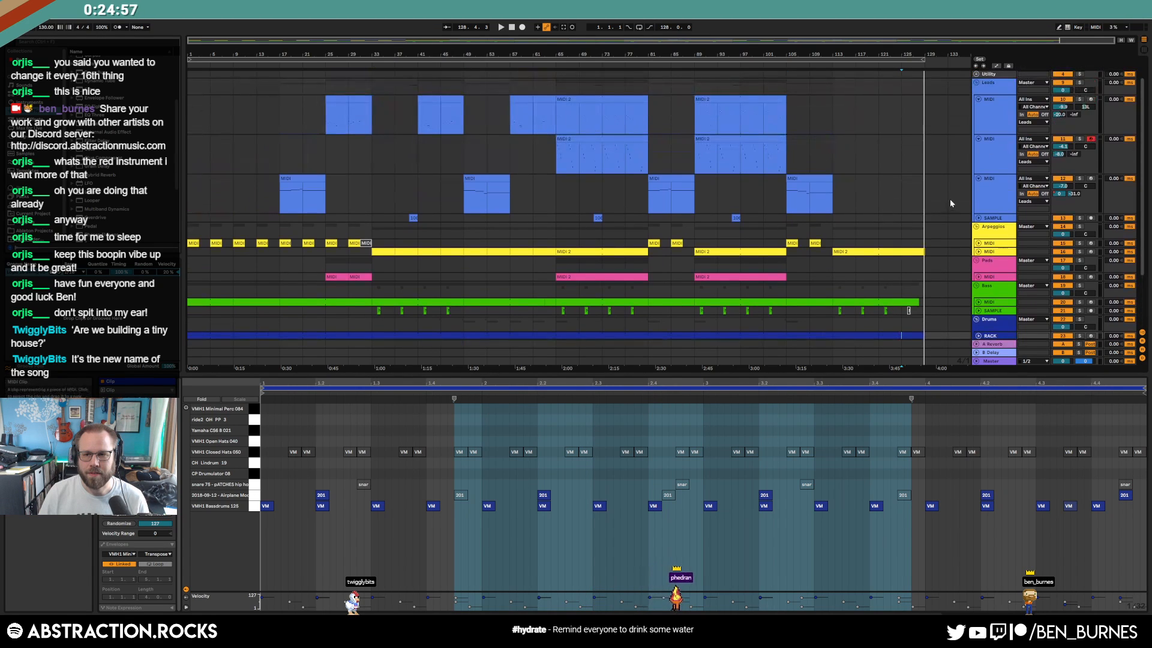
left_click(979, 99, "alt")
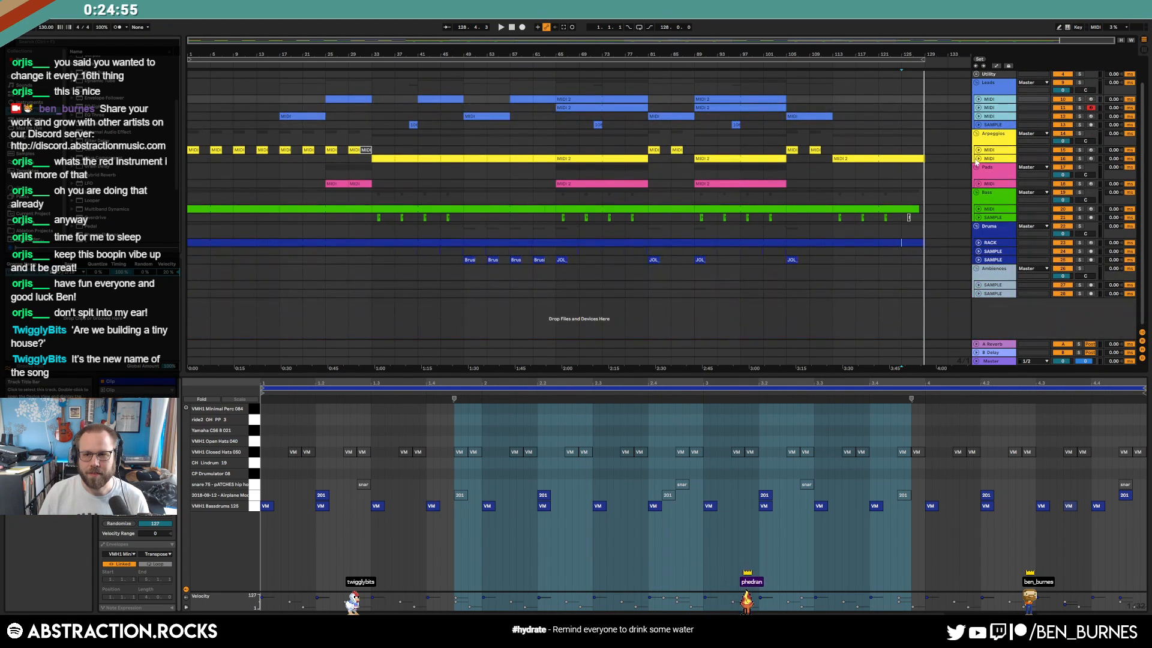
Play the lead clip from bar 65 and show the track's devices instead of notes
left_click(699, 98)
scroll(613, 125, "up", 1)
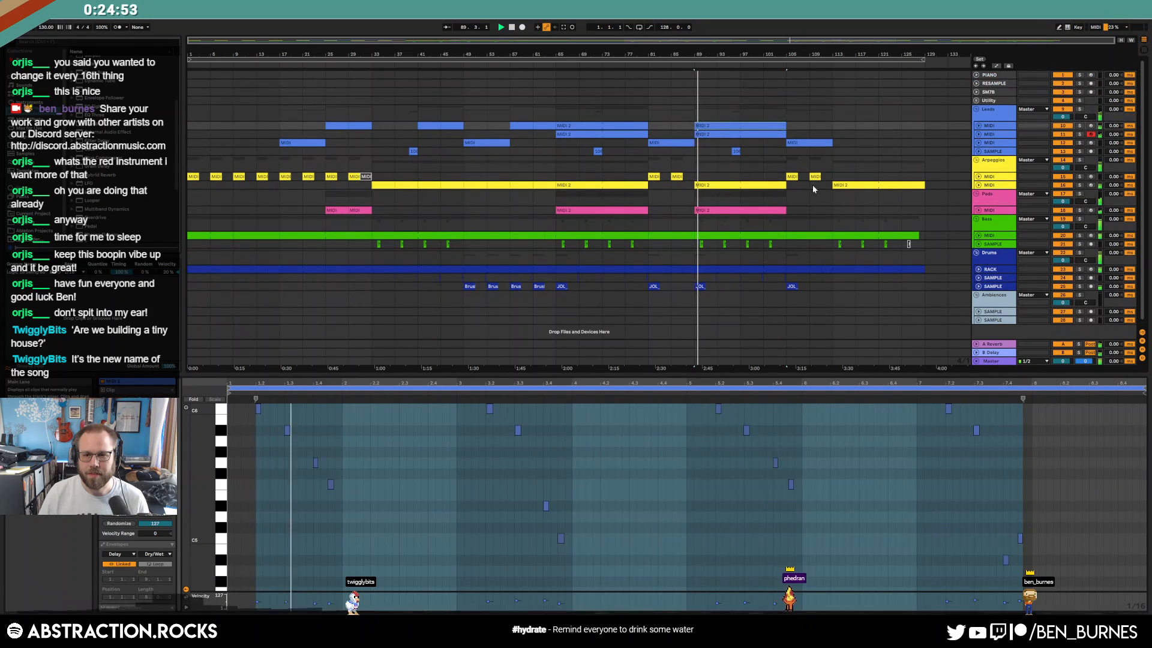
left_click(613, 125)
key("space")
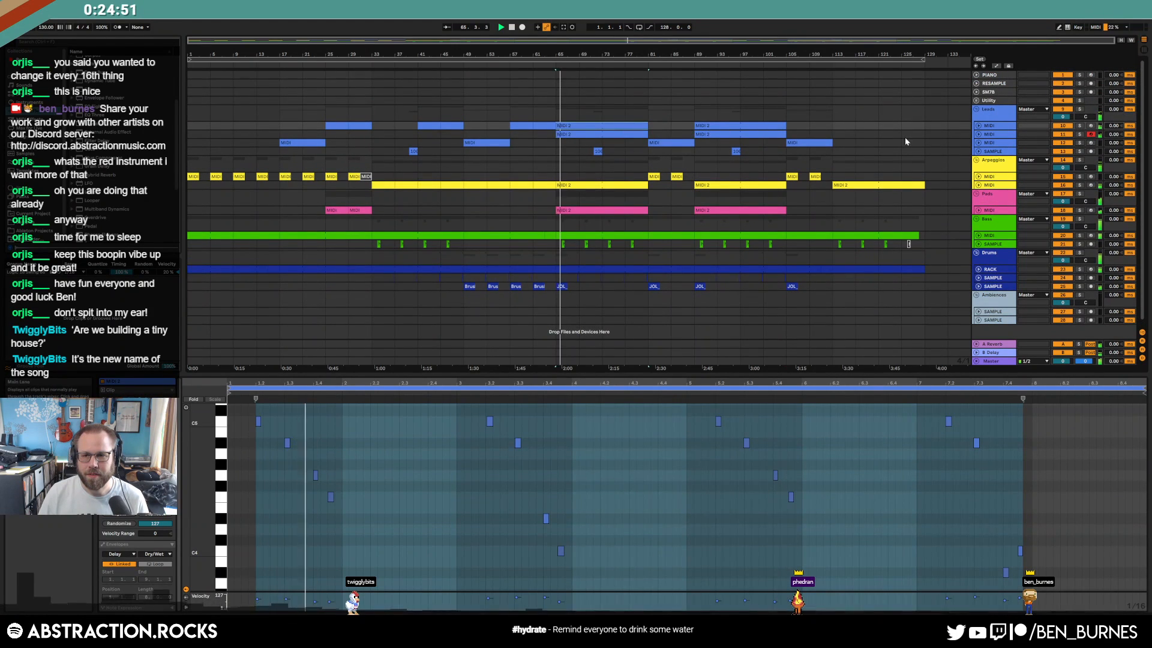
key("shift+Tab")
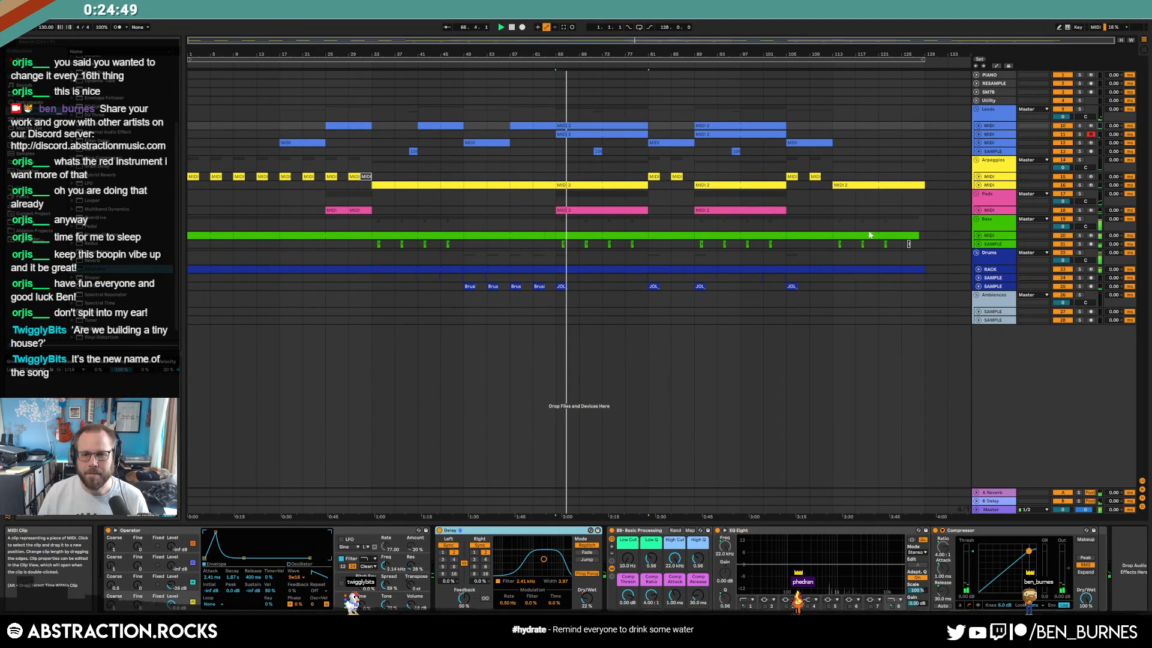
Expand the Pads MIDI track to reveal the notes in its pink chord clips
left_click(980, 210)
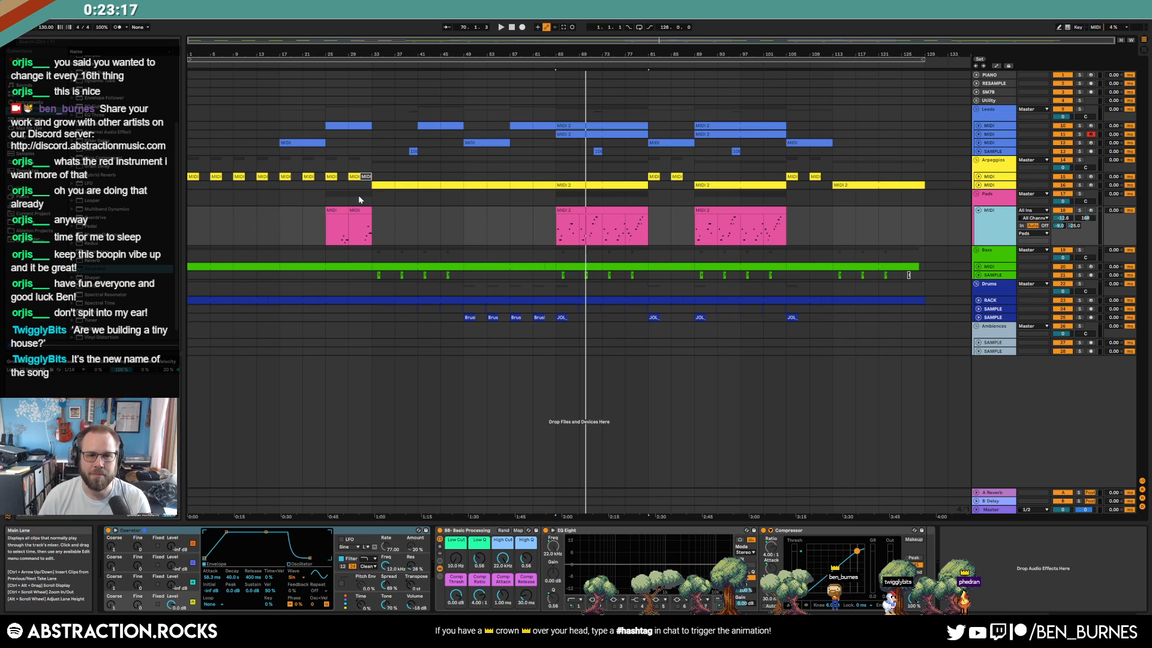
Select the two short pad clips and merge them into one with Ctrl+J
left_click(366, 176)
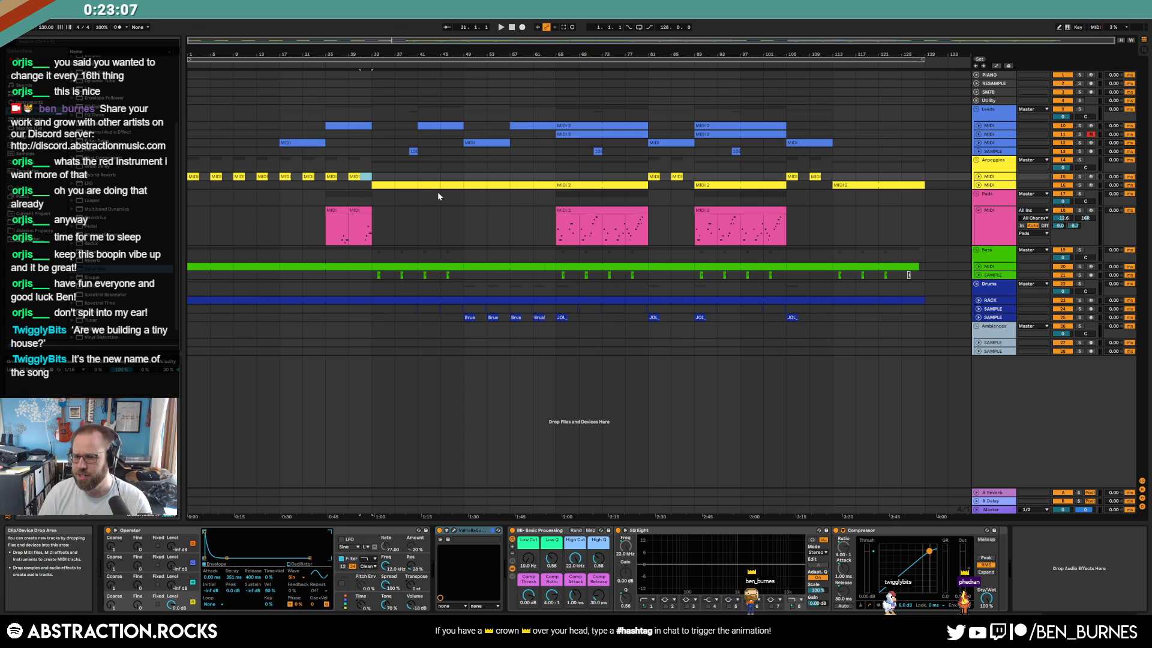
left_click(557, 239)
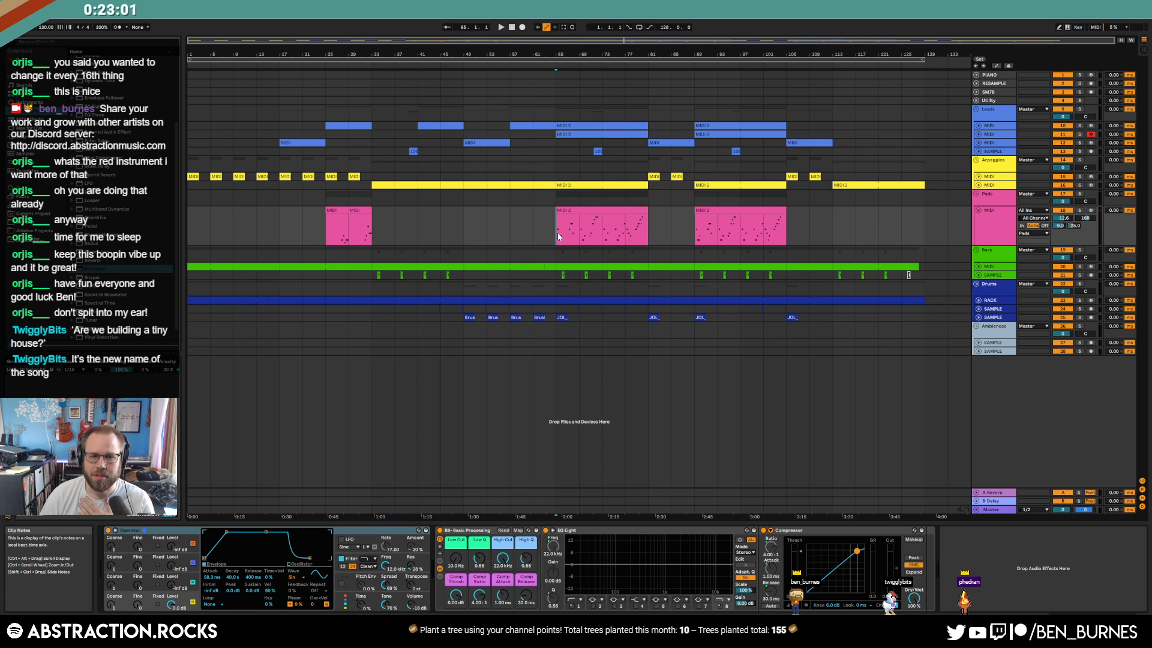
left_click(356, 211)
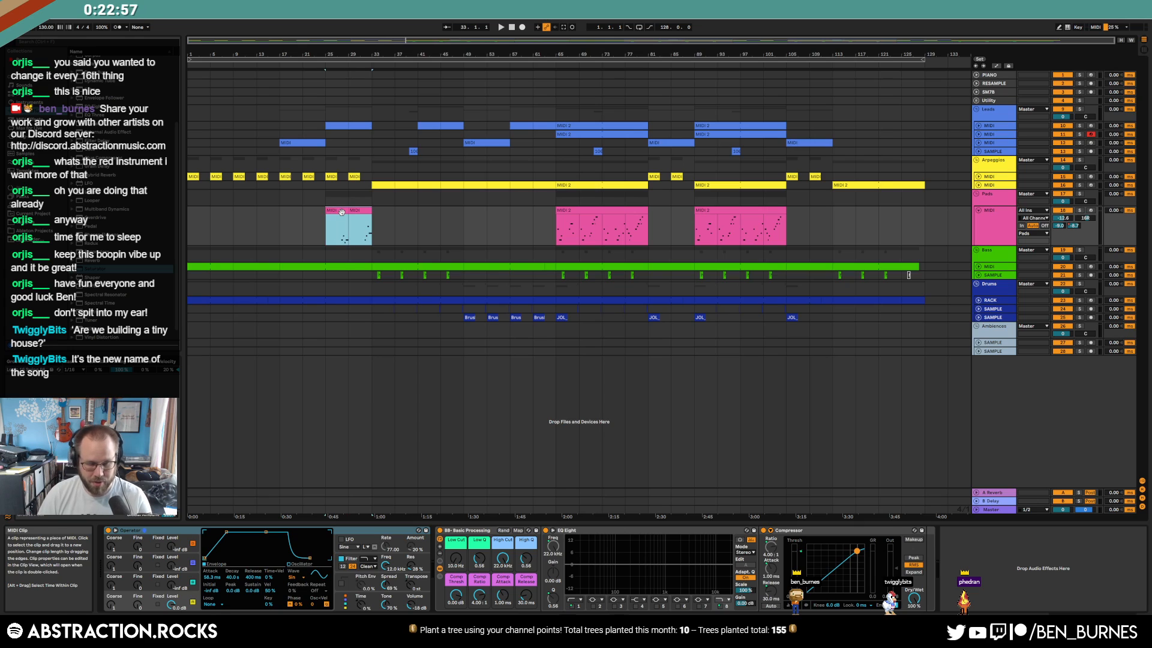
key("ctrl+j")
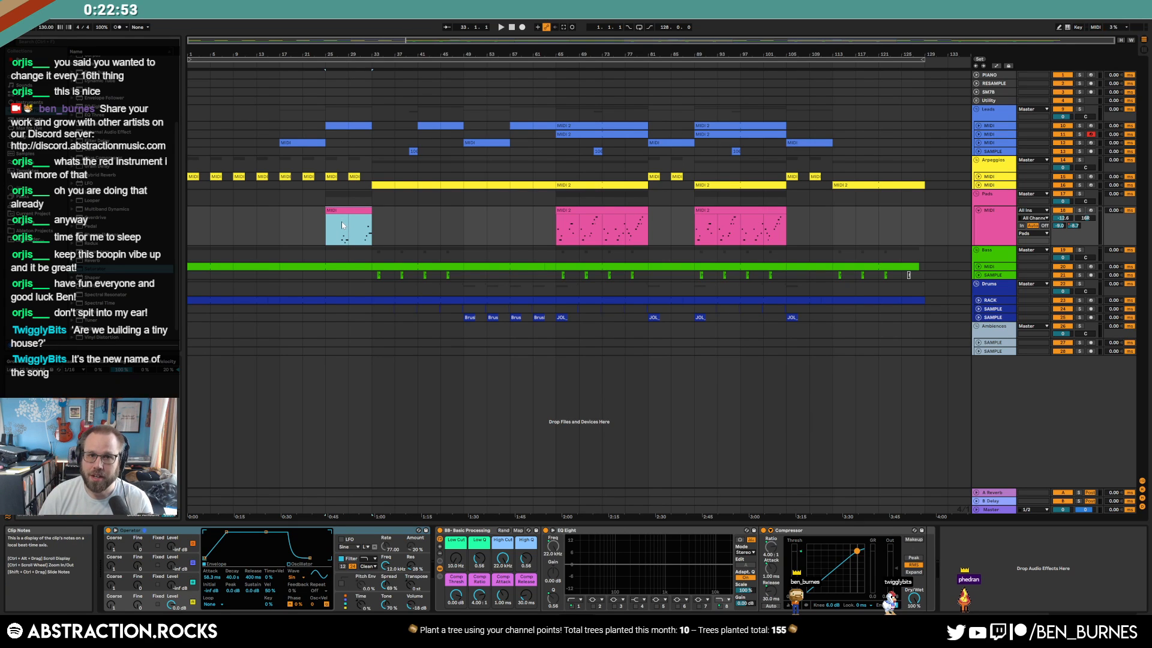
Deselect the merged clip, set the insert marker at bar 129 and select the Ambiences group
left_click(327, 227)
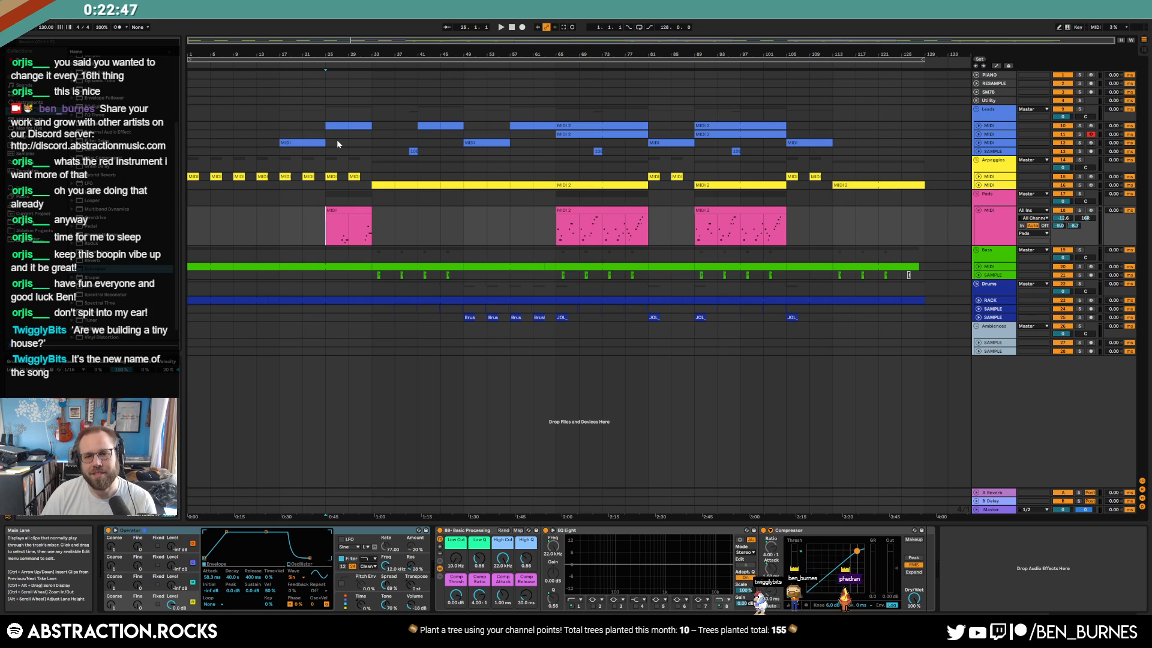
left_click(927, 228)
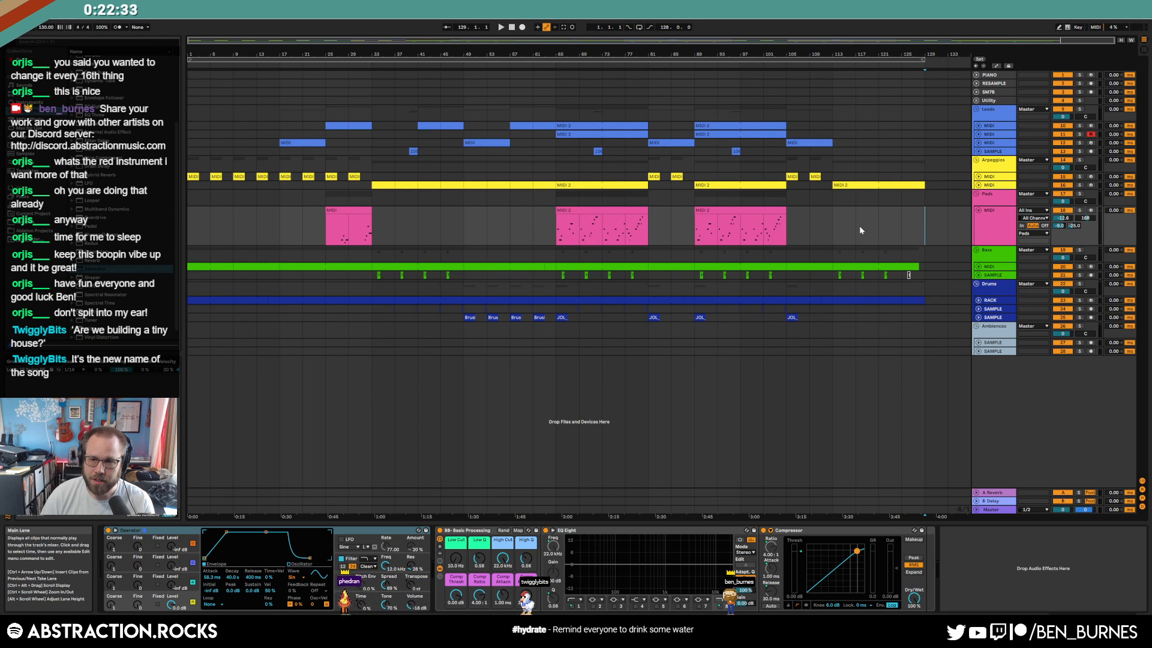
left_click(957, 330)
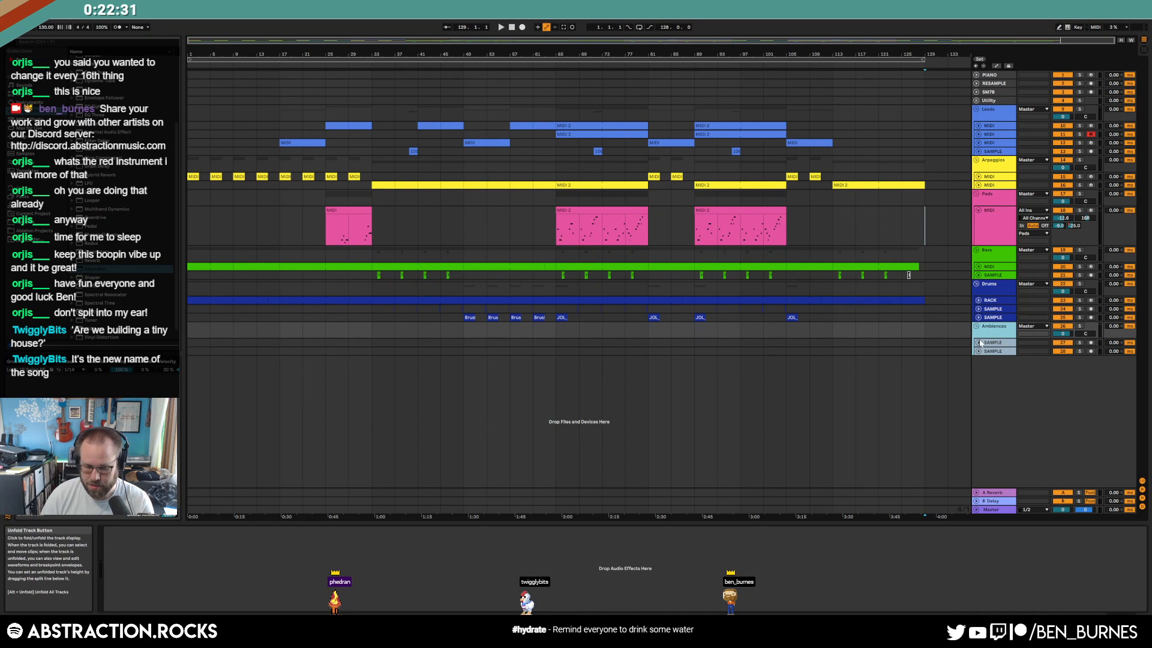
Delete the Ambiences group and its sample tracks, fold Pads, play from bar 124, unfold Arpeggios
key("Delete")
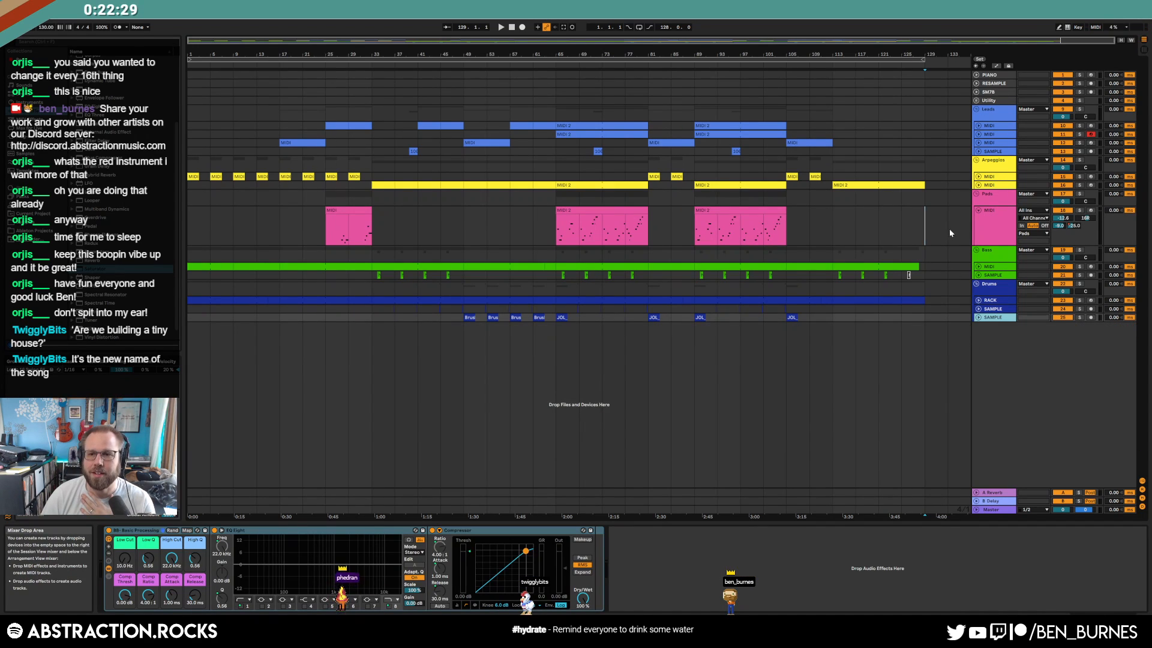
left_click(978, 210)
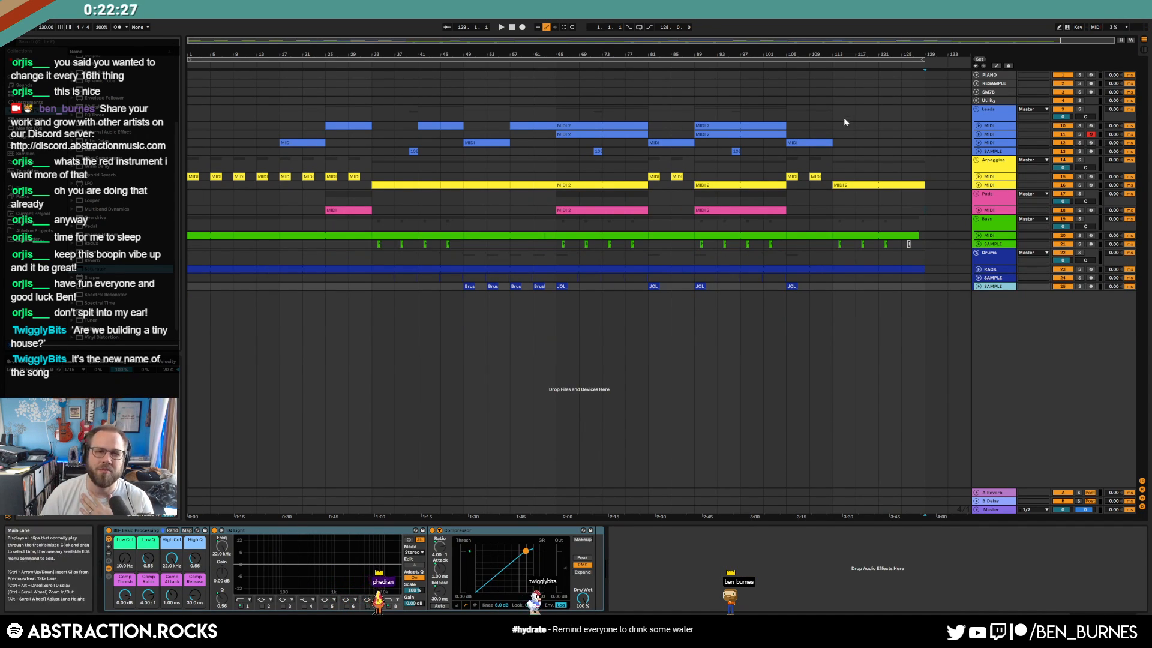
left_click(898, 65)
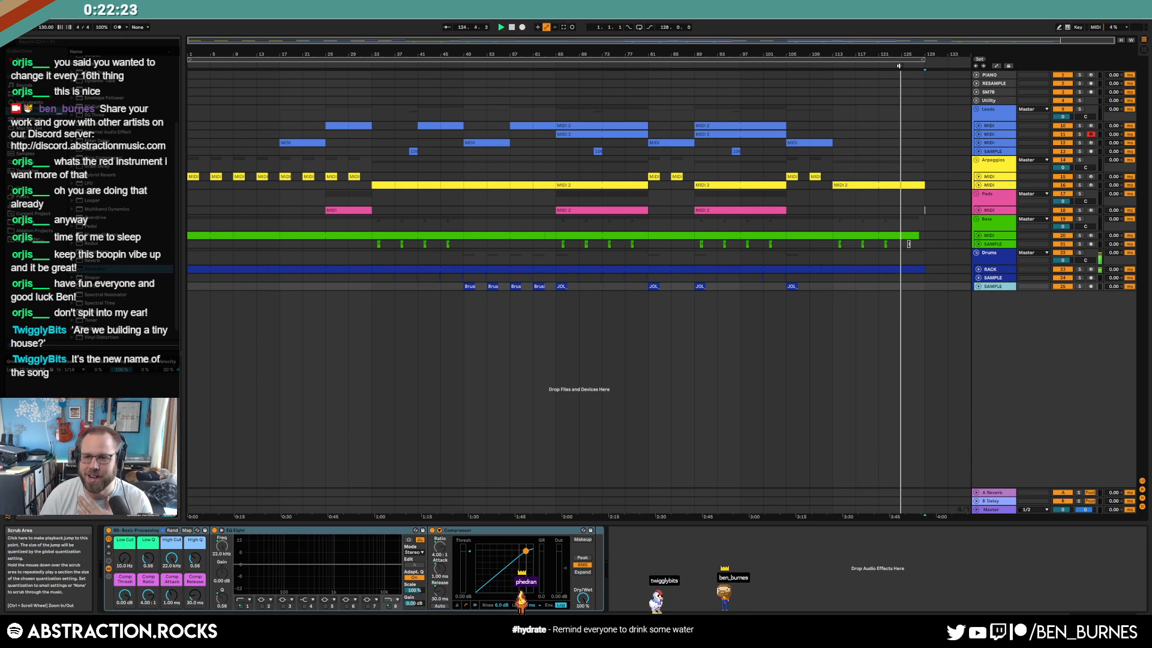
left_click(978, 186)
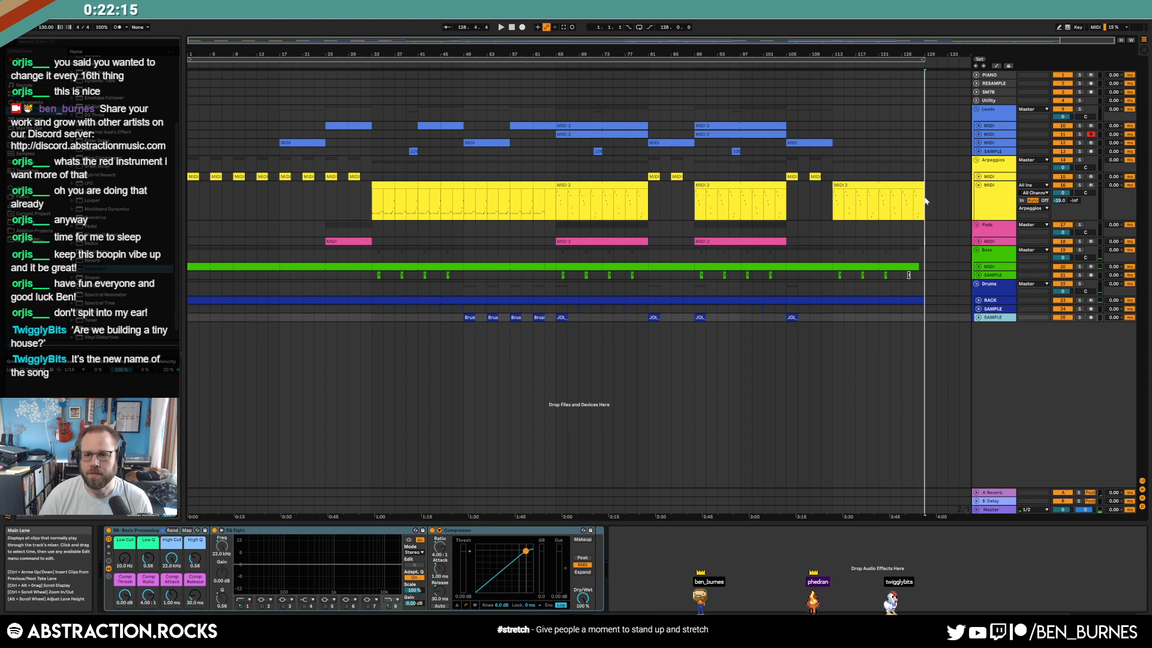
Insert an empty MIDI clip across bars 1–129 on the PIANO track and move the loop start to bar 9
left_click(980, 198)
left_click(926, 73)
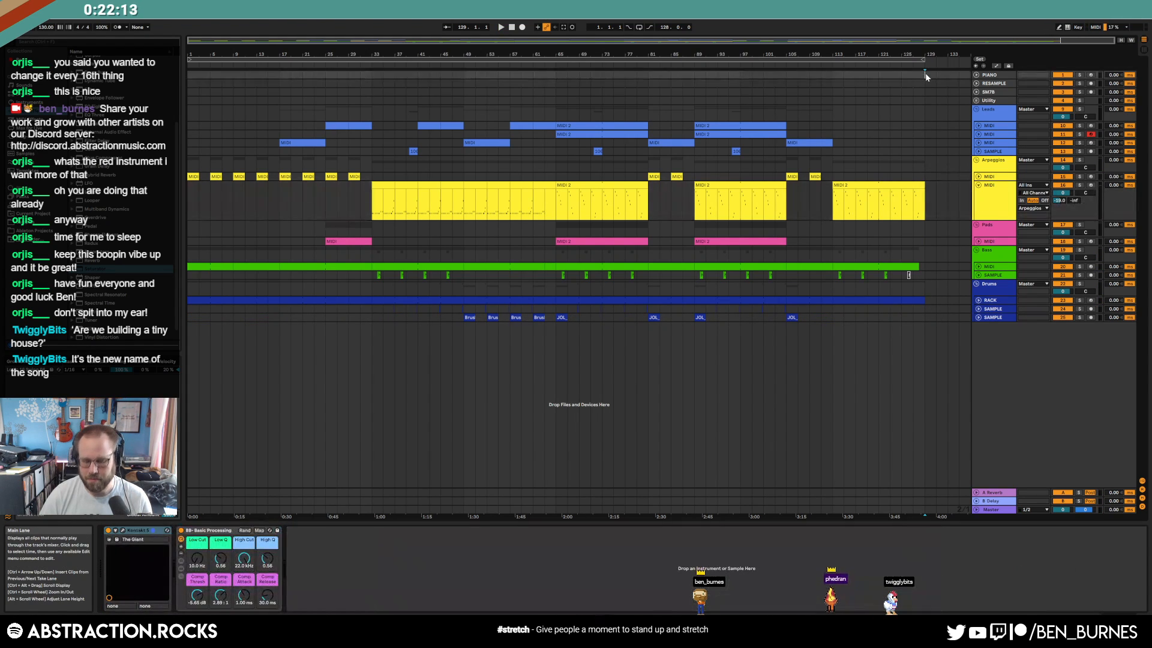
key("shift+Home")
key("ctrl+shift+m")
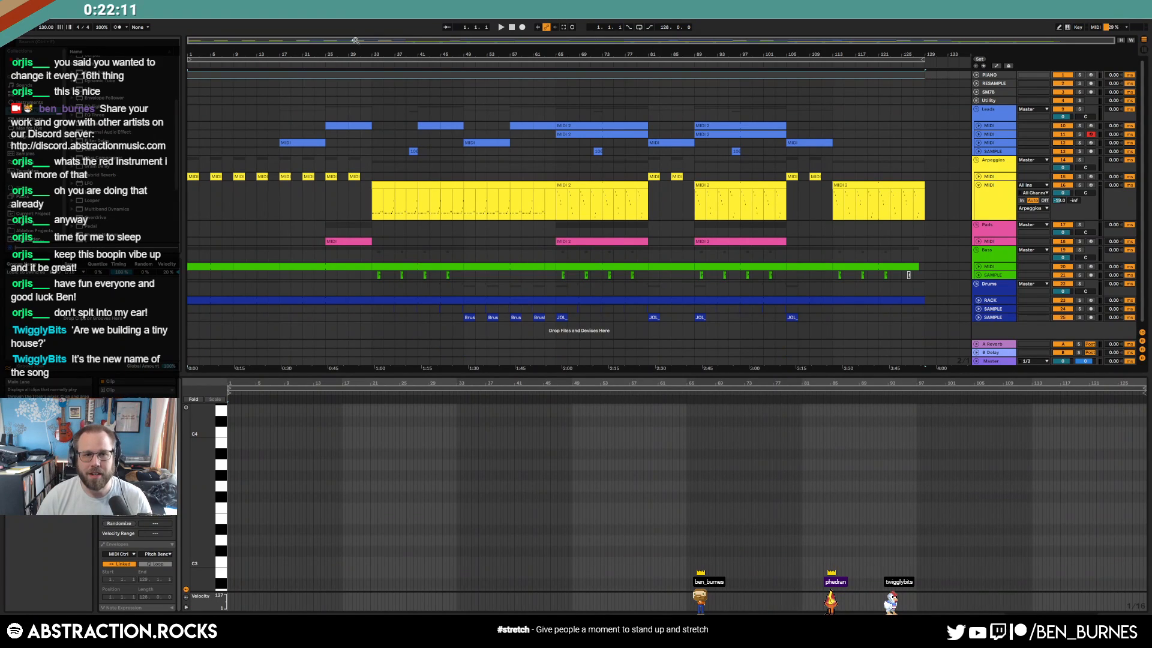
left_click_drag(188, 58, 233, 68)
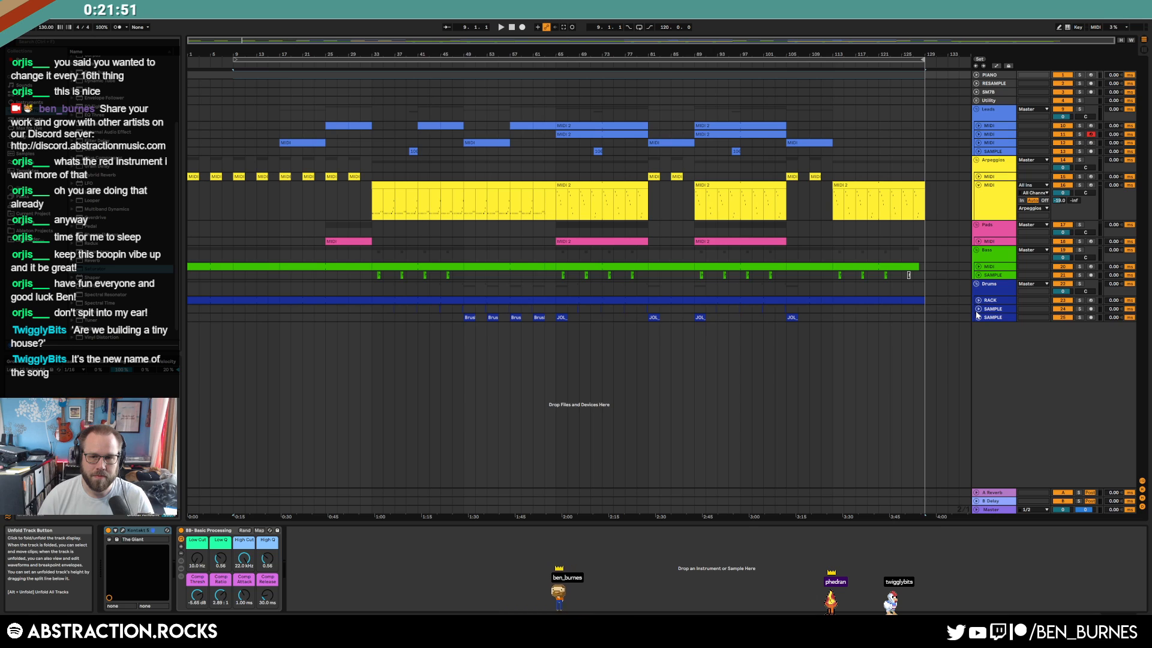
Fold the Arpeggios track, select the bar 9–129 loop brace and switch Loop on
left_click(979, 185)
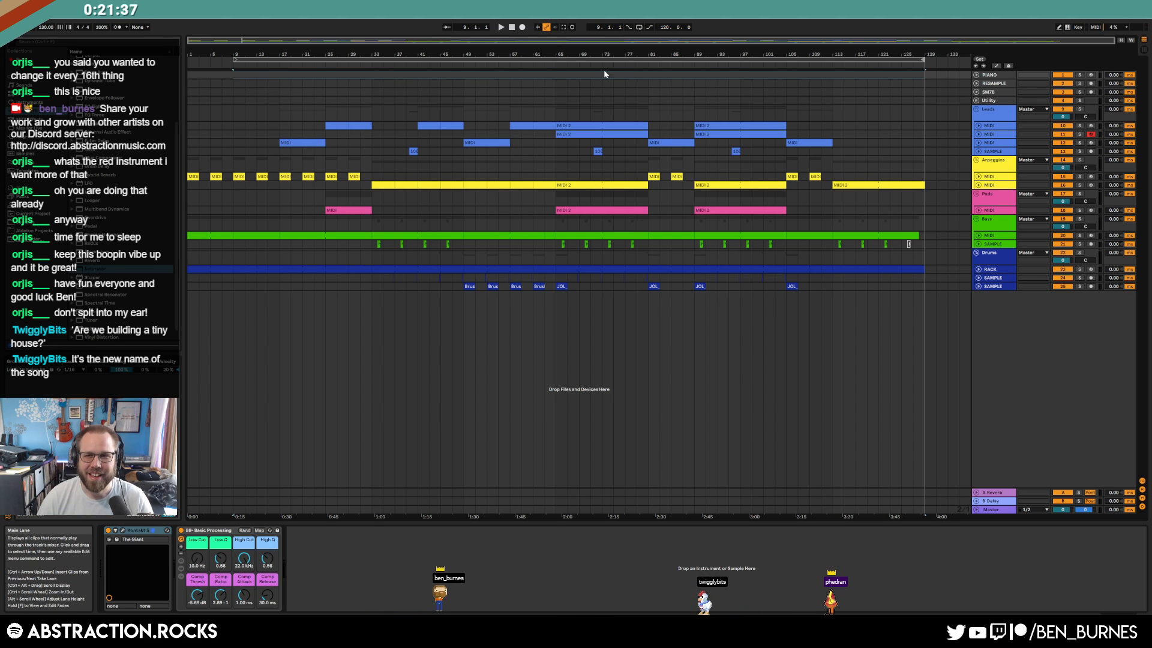
left_click(267, 111)
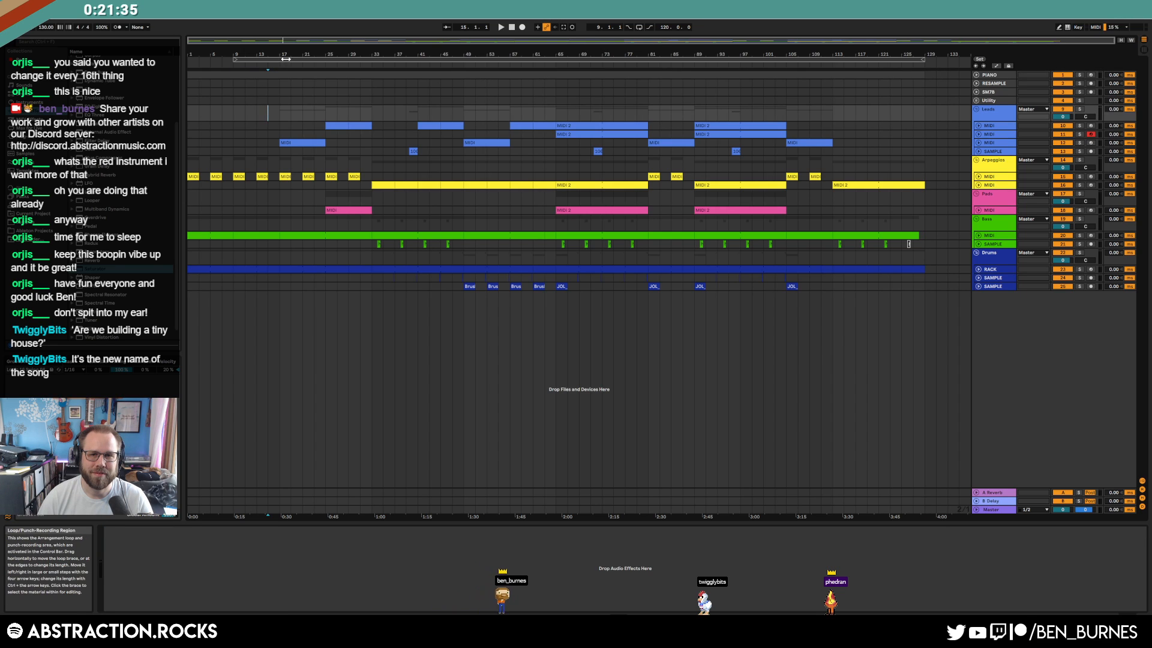
left_click(281, 60)
left_click(639, 27)
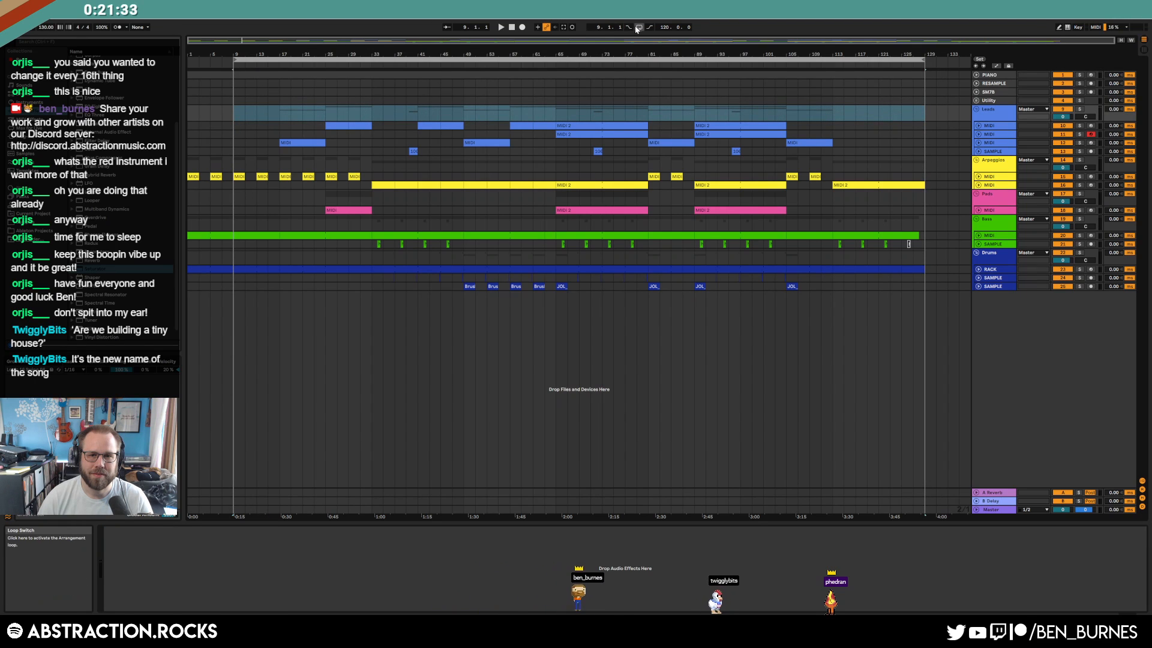